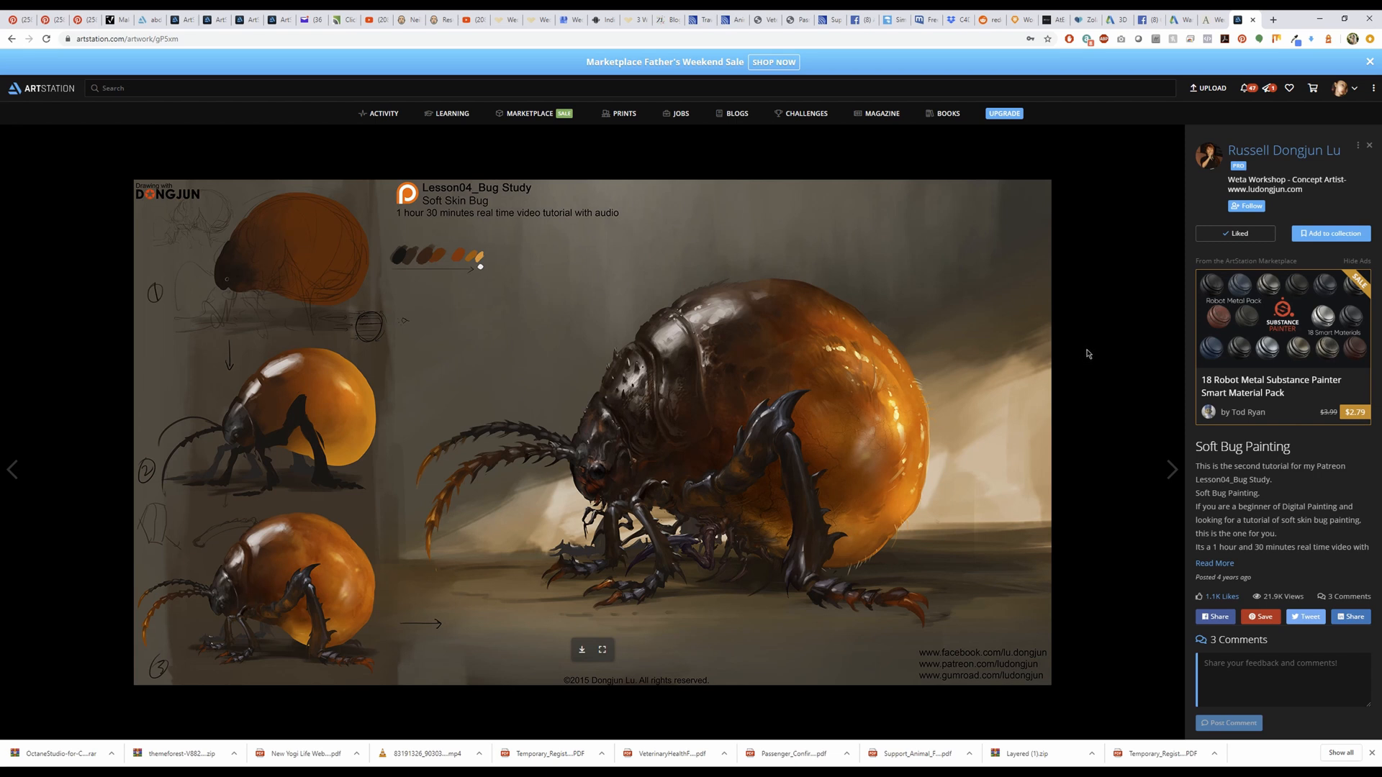
Switch to ZBrush and examine the translucent bug sculpt's body, head and legs up close
key("alt+Tab")
mouse_move(541, 772)
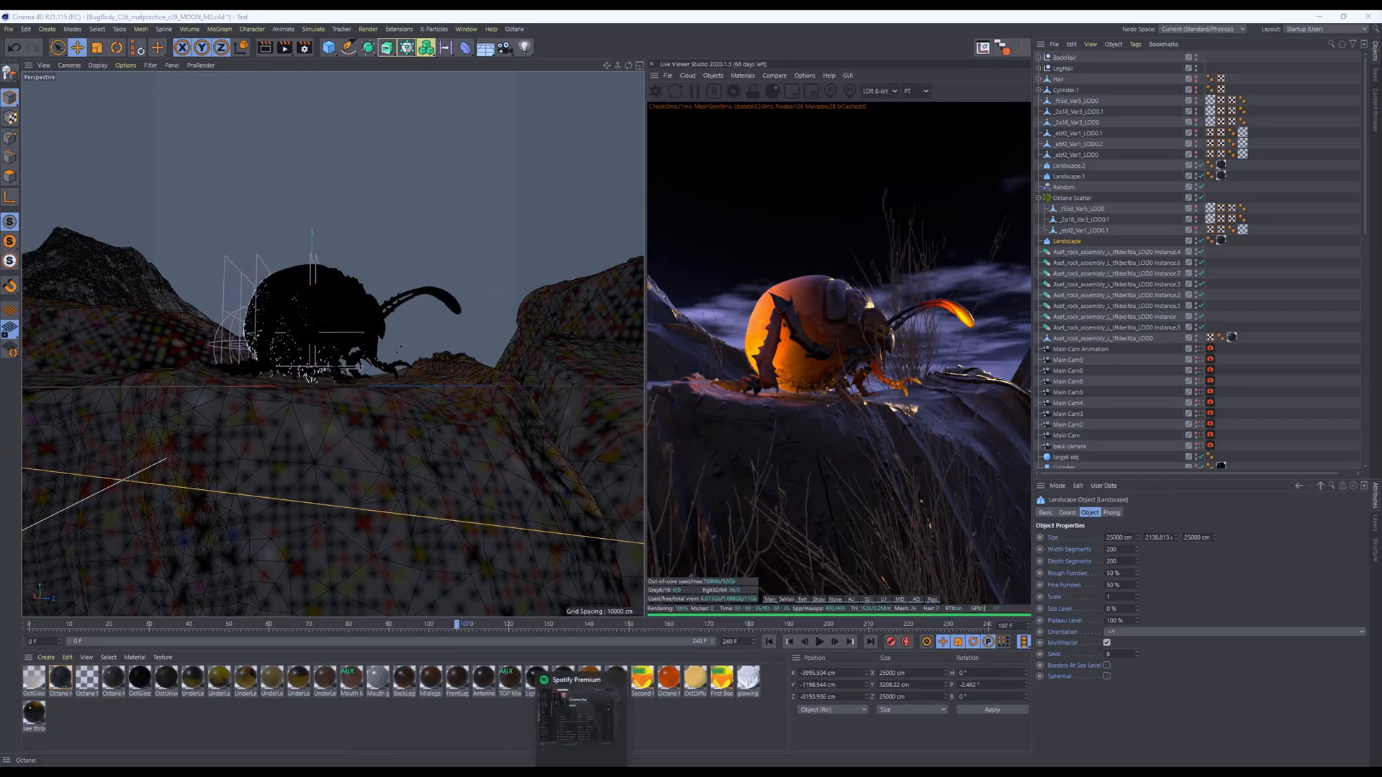
left_click(539, 738)
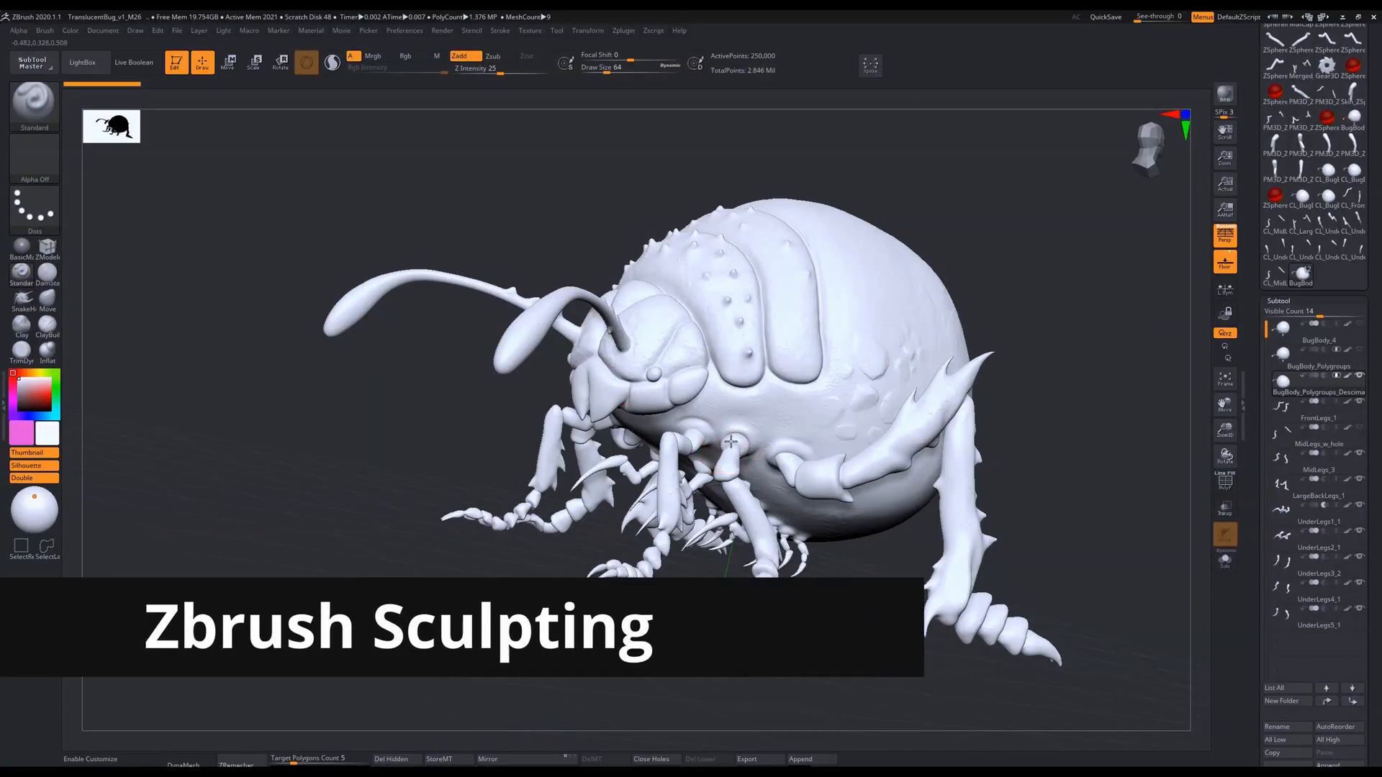
mouse_move(740, 435)
left_mouse_down()
mouse_move(789, 435)
mouse_move(643, 442)
mouse_move(771, 415)
mouse_move(760, 424)
left_mouse_up()
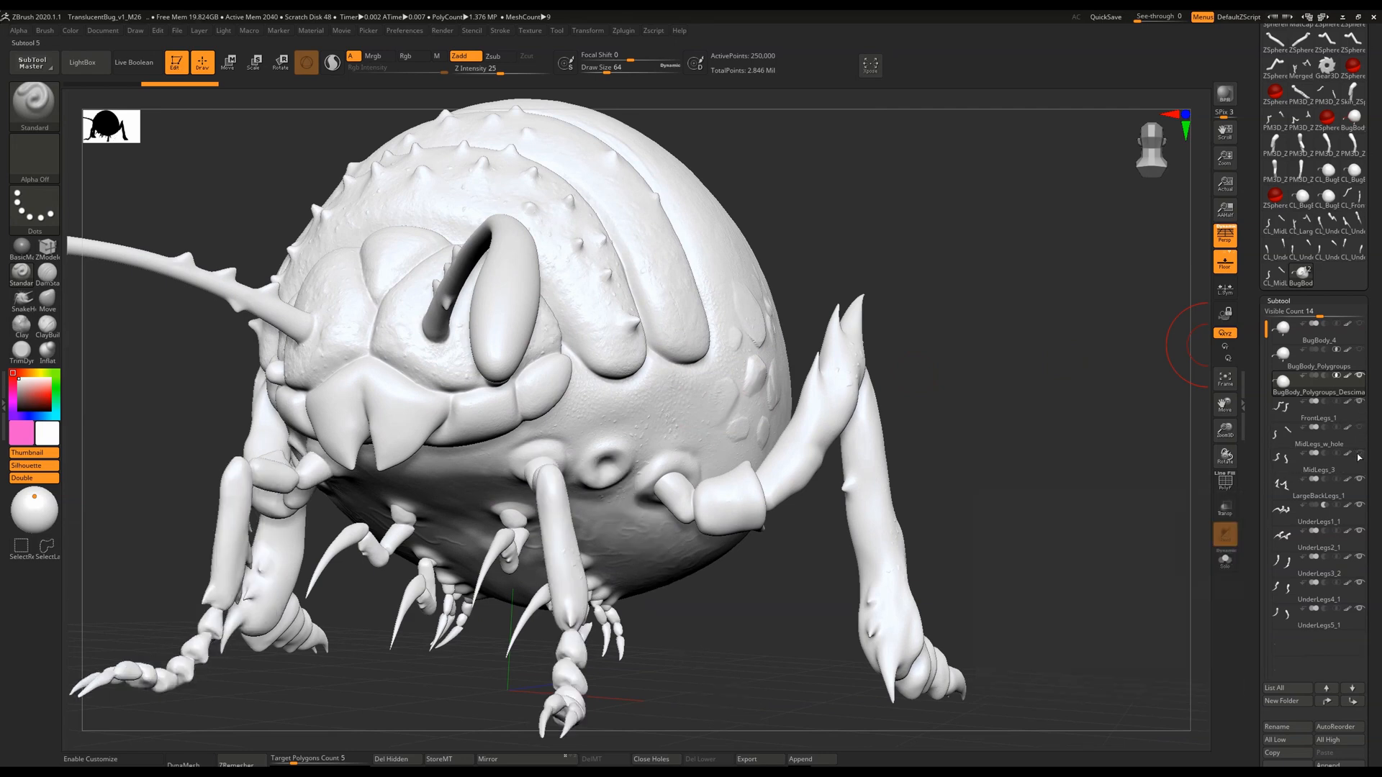
left_click(1316, 410)
left_click_drag(534, 349, 456, 349)
left_click_drag(555, 407, 482, 403)
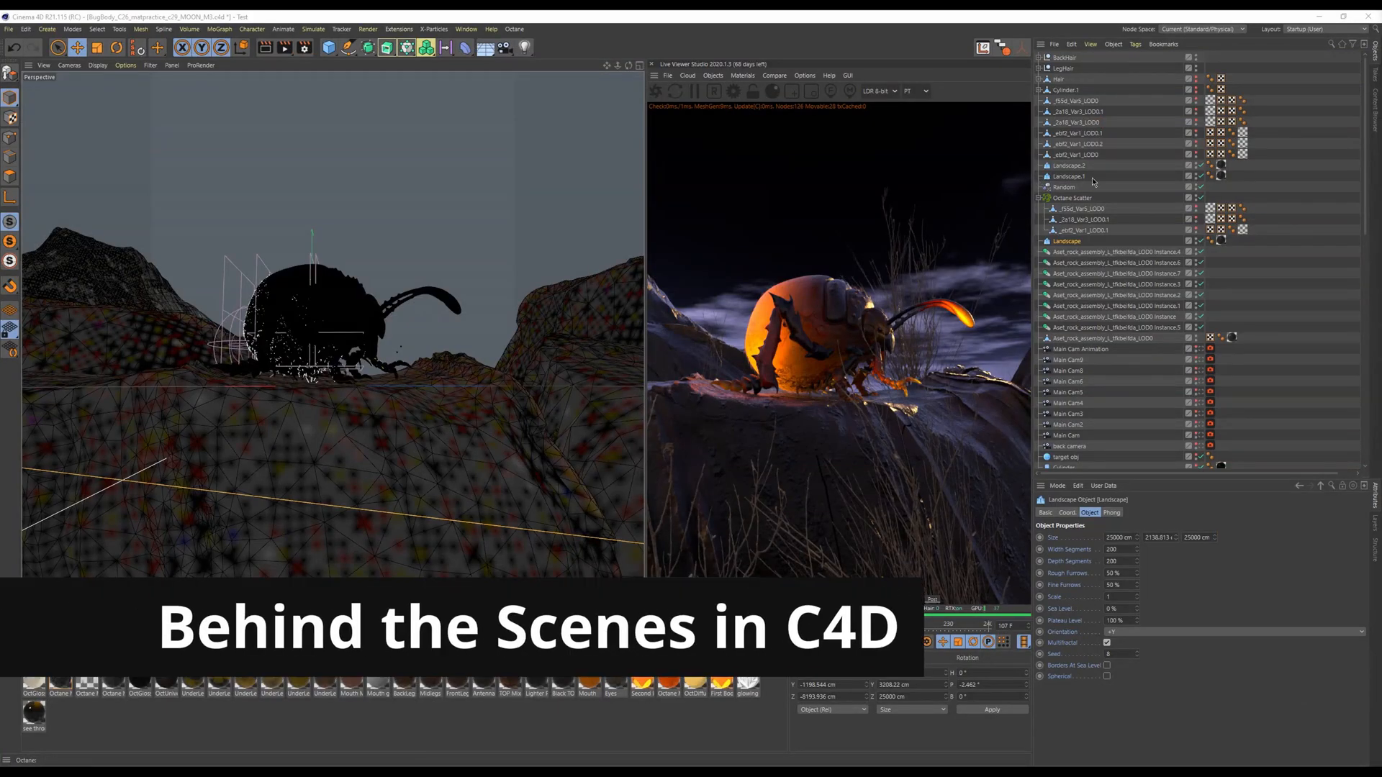
In the Cinema 4D bug scene, select the Antenna R controller under BUGGY_CONTROLLERS and move it
scroll(1363, 176, "down", 10)
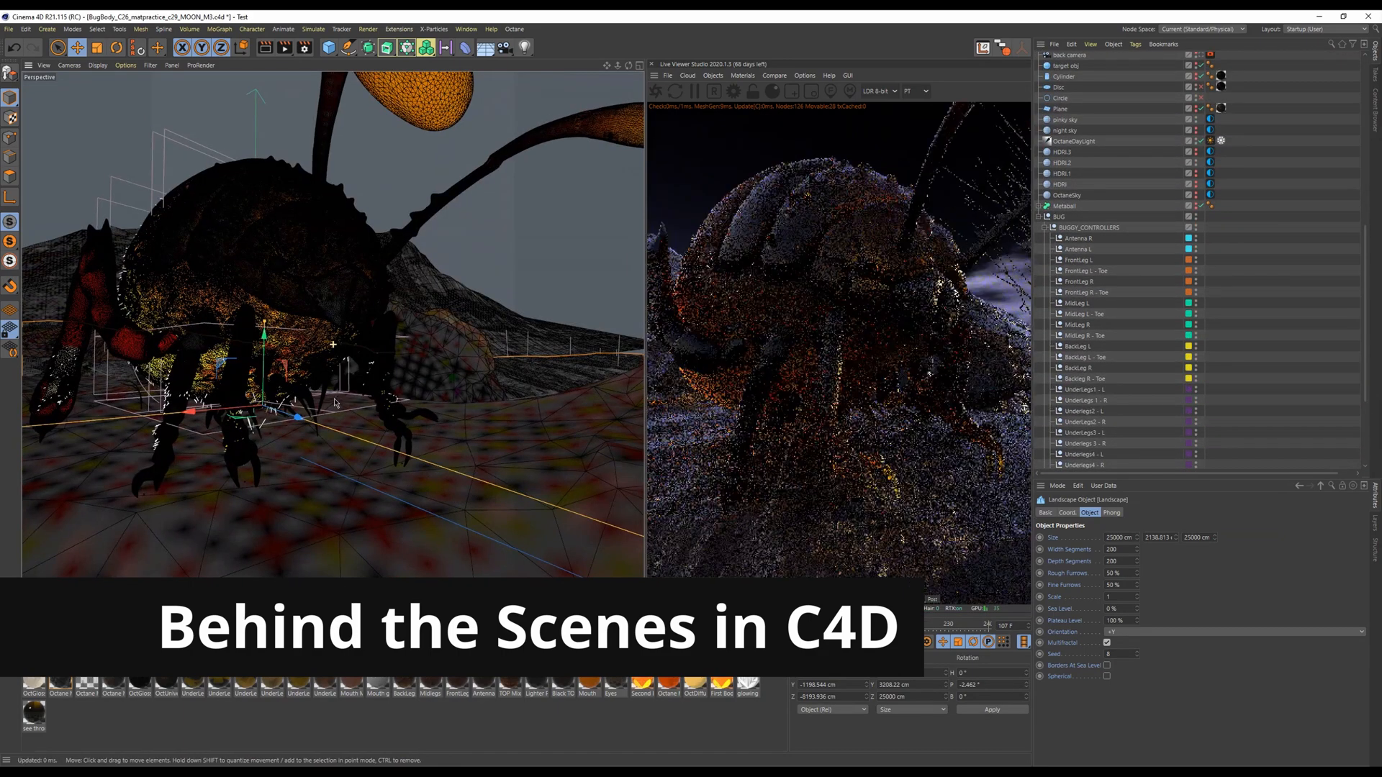
scroll(376, 422, "down", 4)
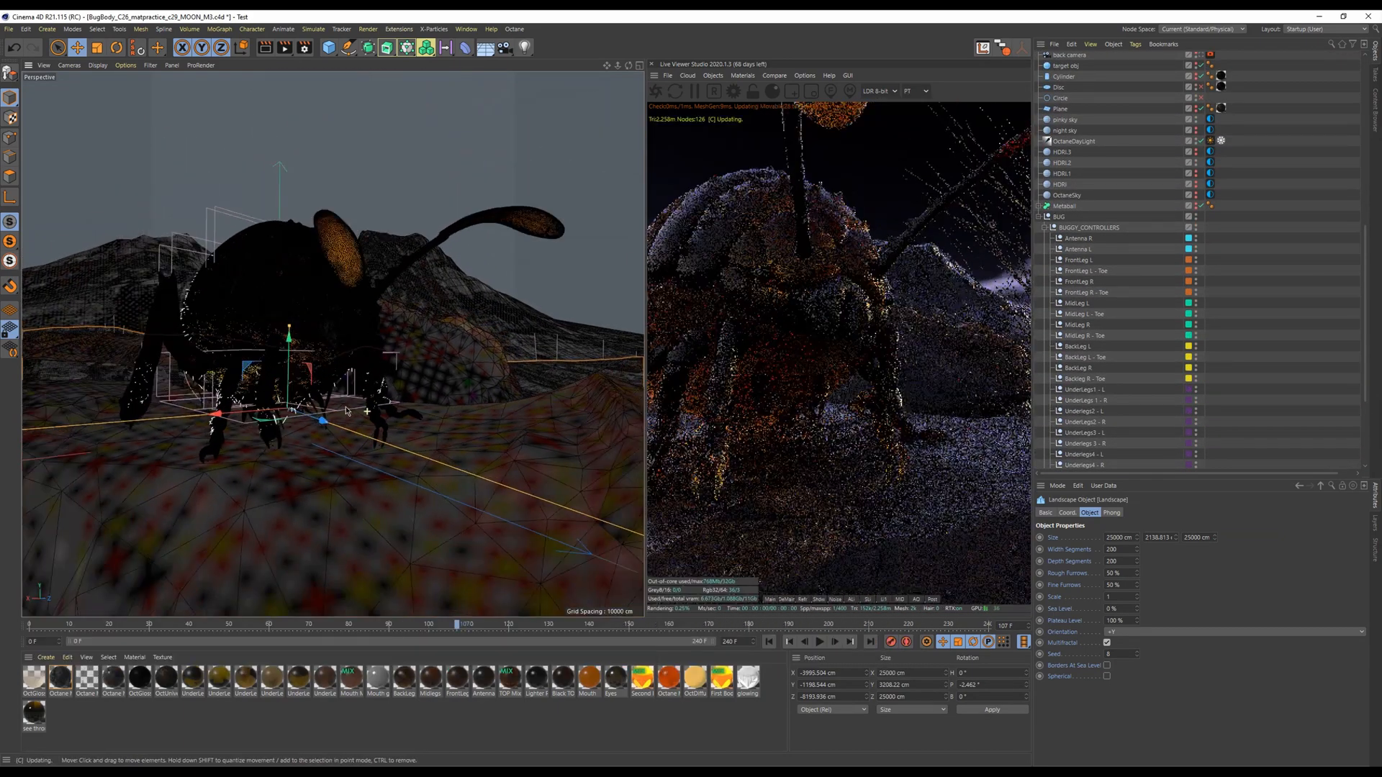
left_click(1086, 238)
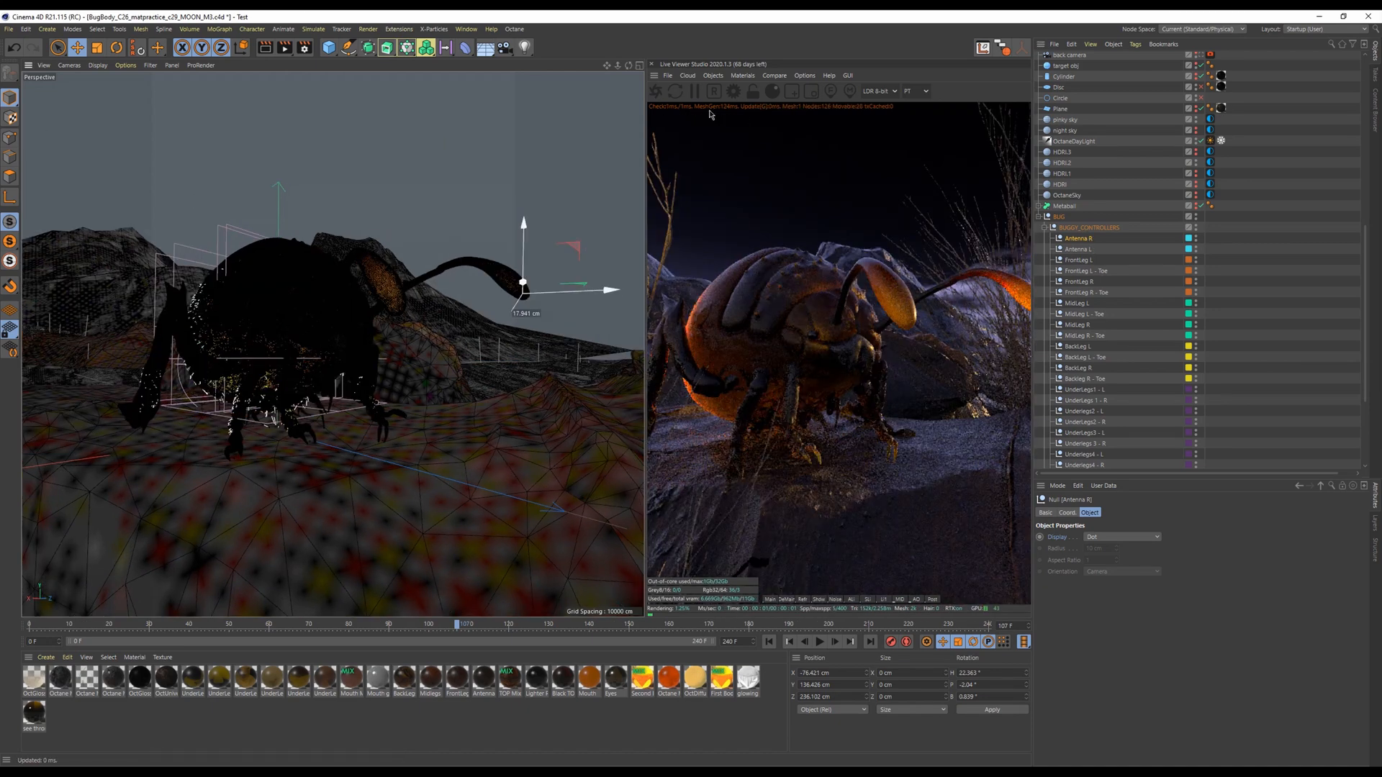
Reposition the bug's right front leg by moving the FrontLeg R controller
left_click(1078, 303)
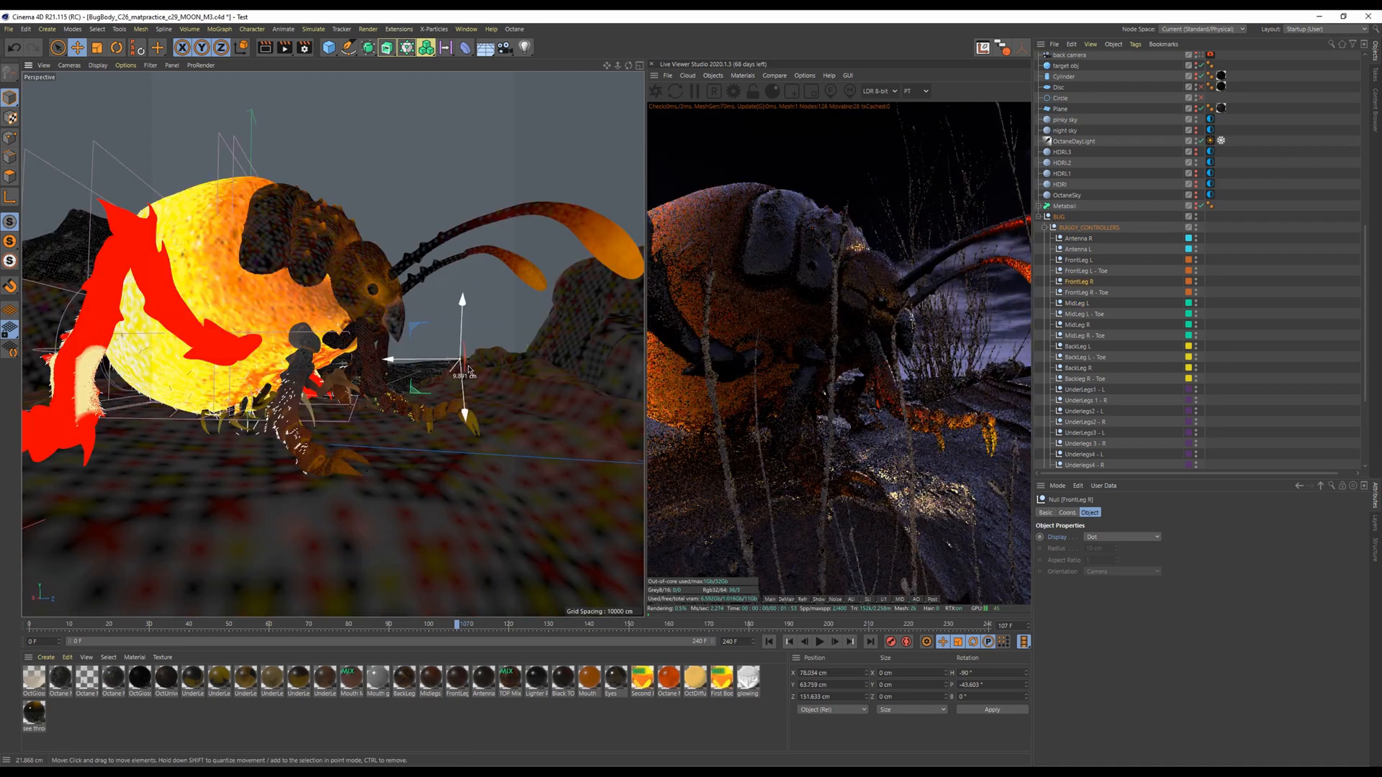
left_click_drag(469, 369, 462, 374)
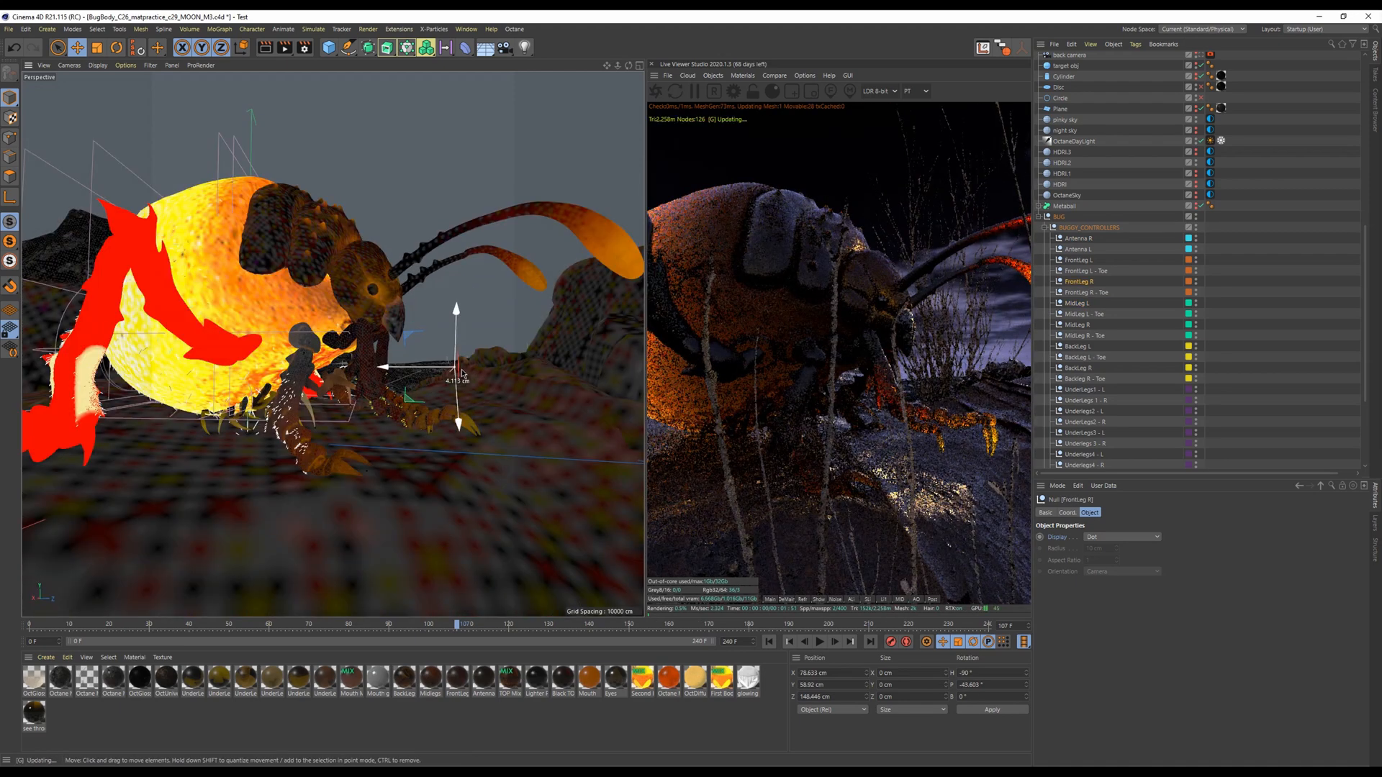
left_click(1082, 292)
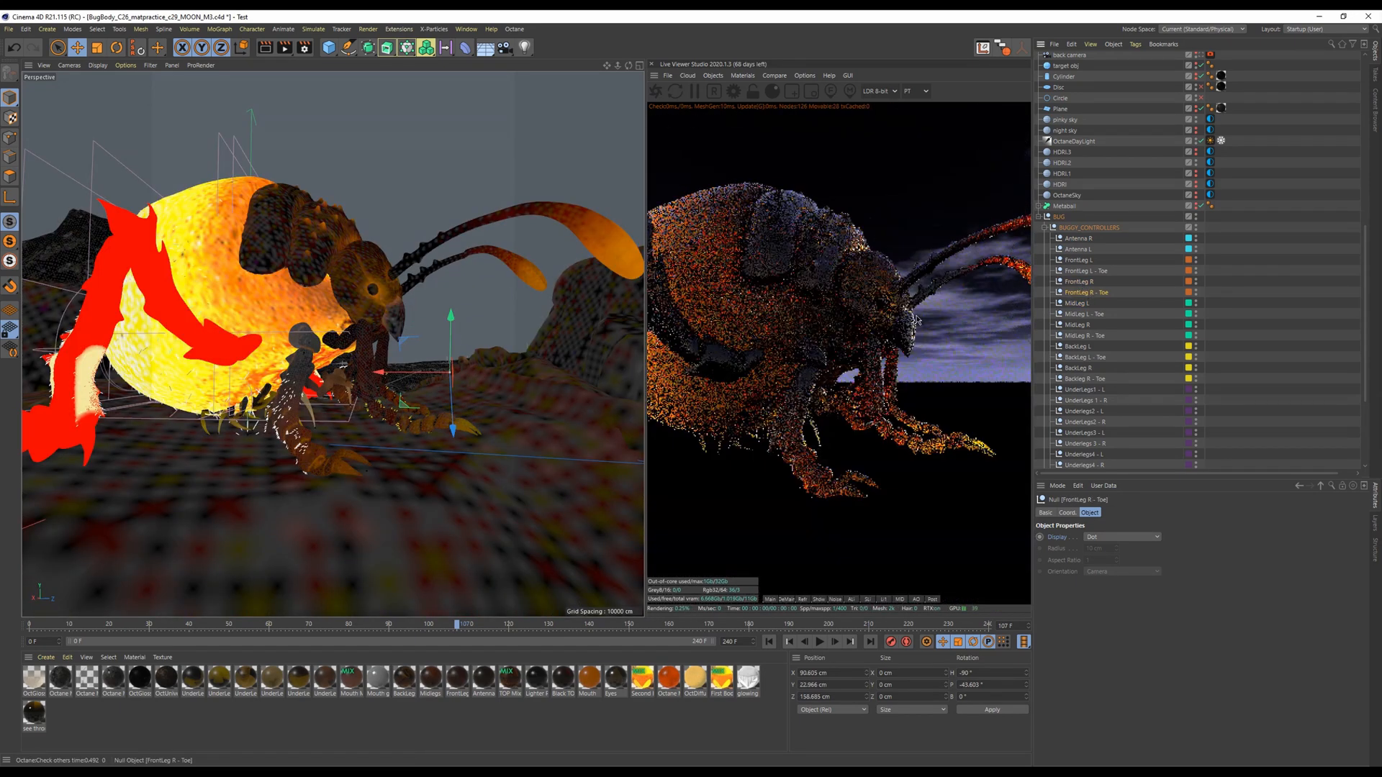
left_click(1079, 281)
left_click_drag(469, 353, 471, 352)
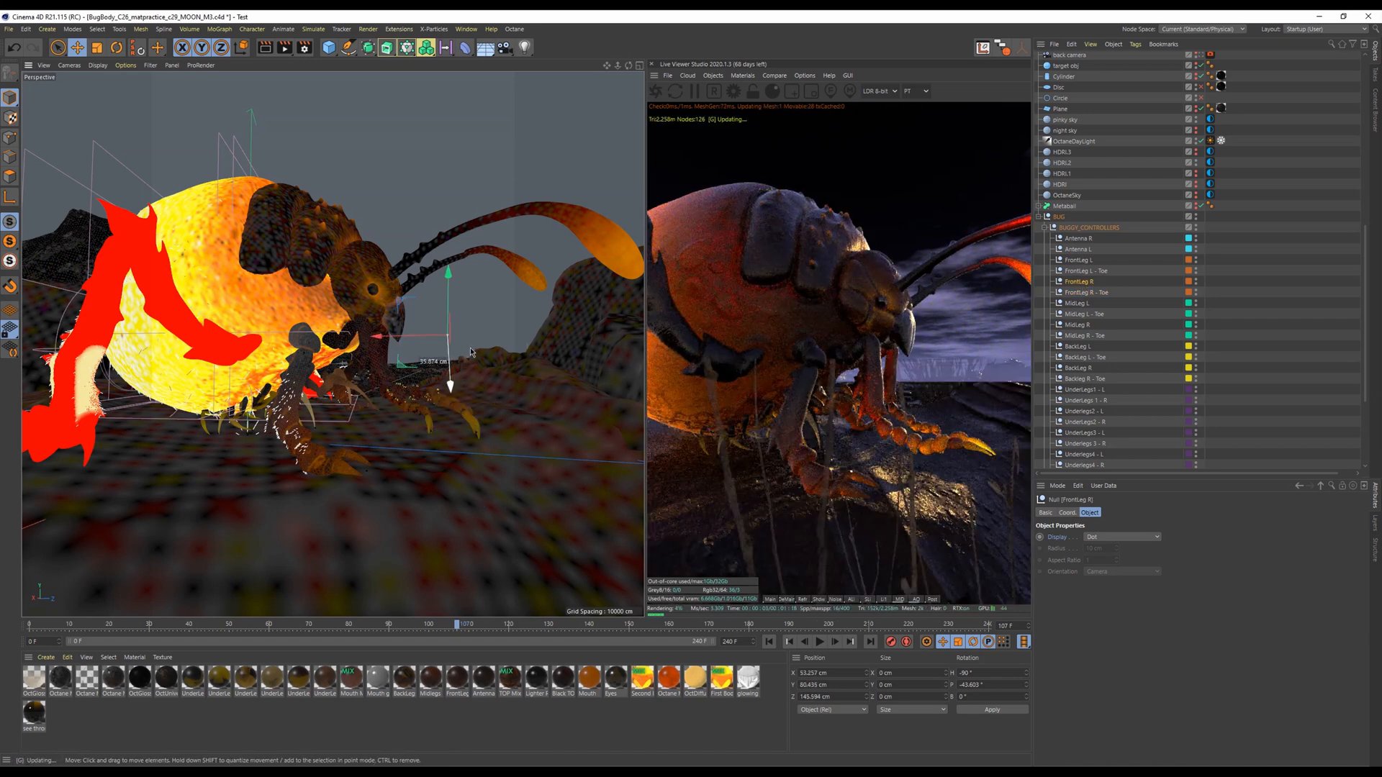
Raise the FrontLeg R - Toe controller to lift the right front leg's toe
left_click(1095, 293)
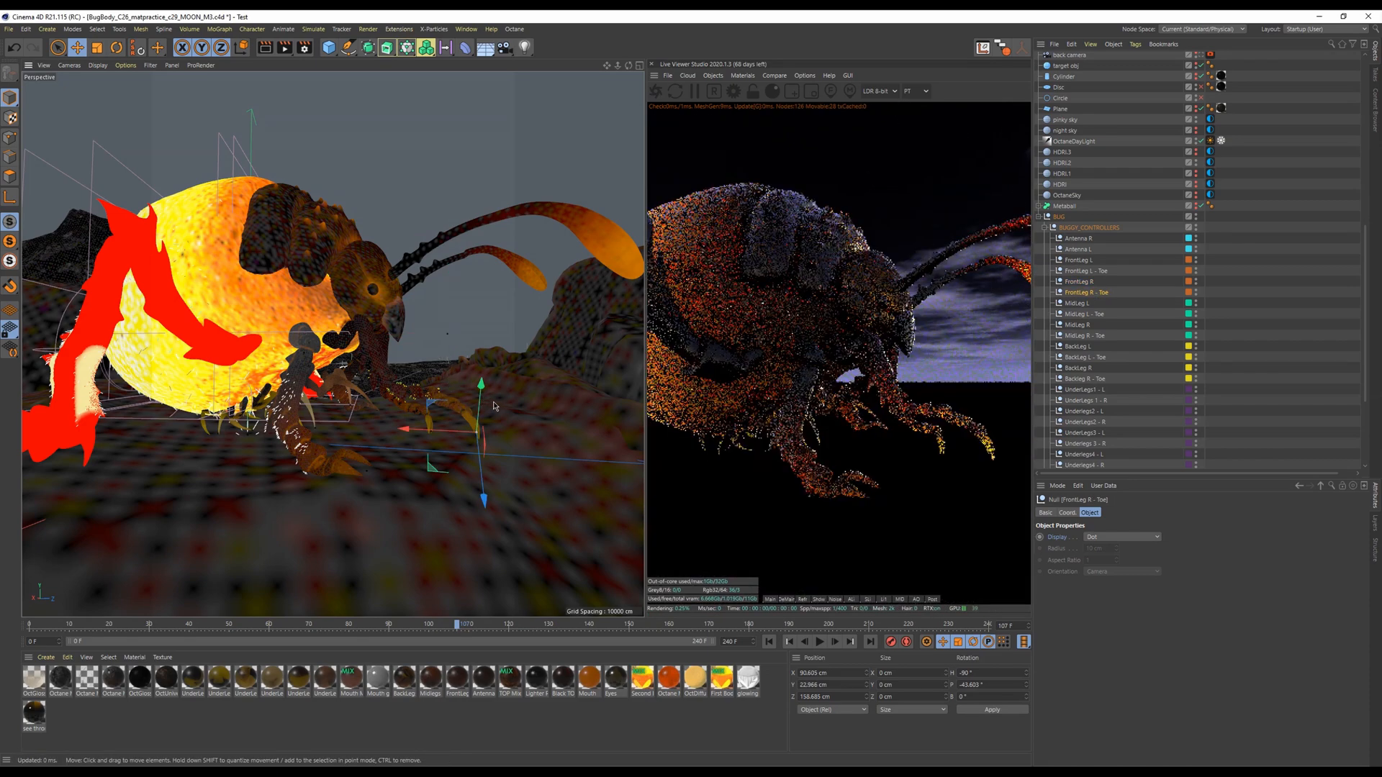
left_click_drag(495, 371, 499, 317)
left_click_drag(360, 417, 279, 454)
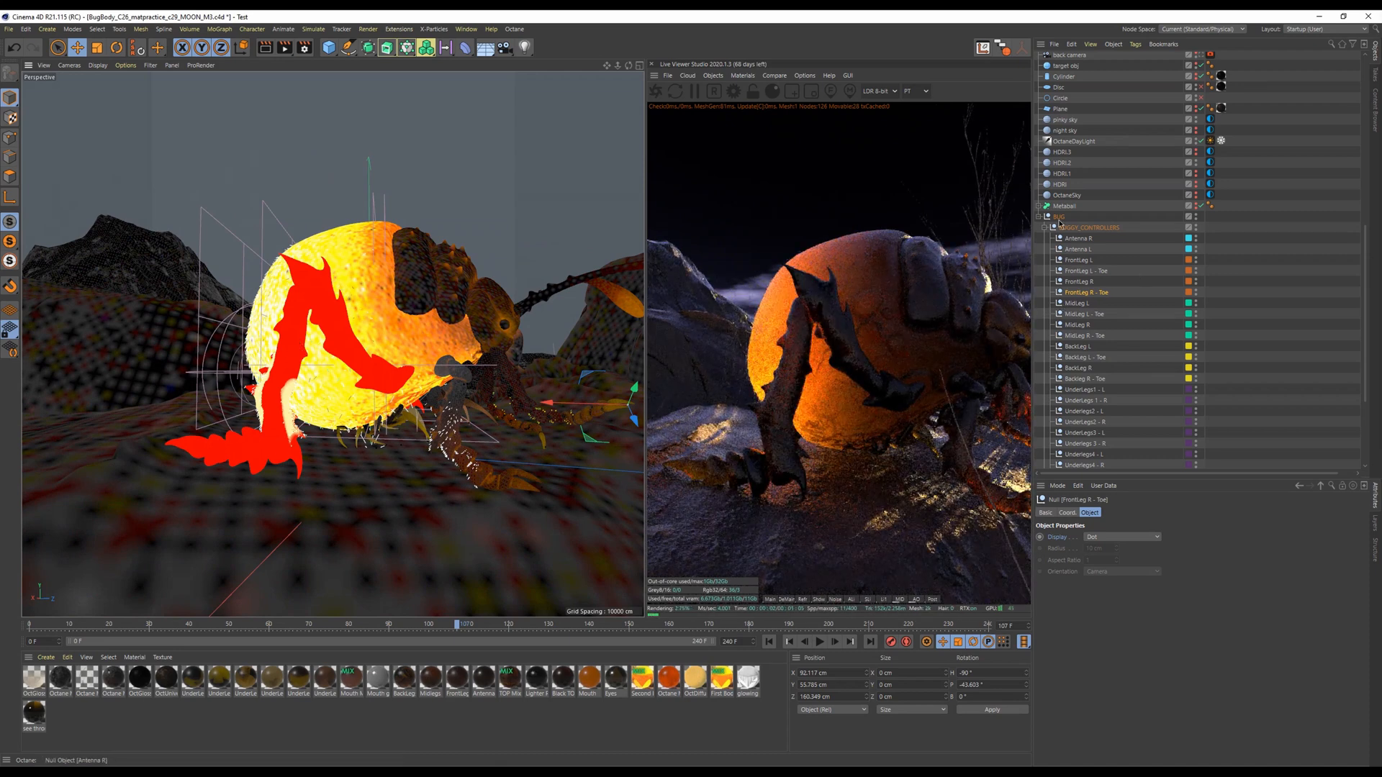
Select the FRONTLeg group inside the BUGGY hierarchy
scroll(1353, 240, "down", 5)
left_click(1078, 389)
mouse_move(298, 344)
left_mouse_down()
mouse_move(341, 339)
mouse_move(298, 344)
left_mouse_up()
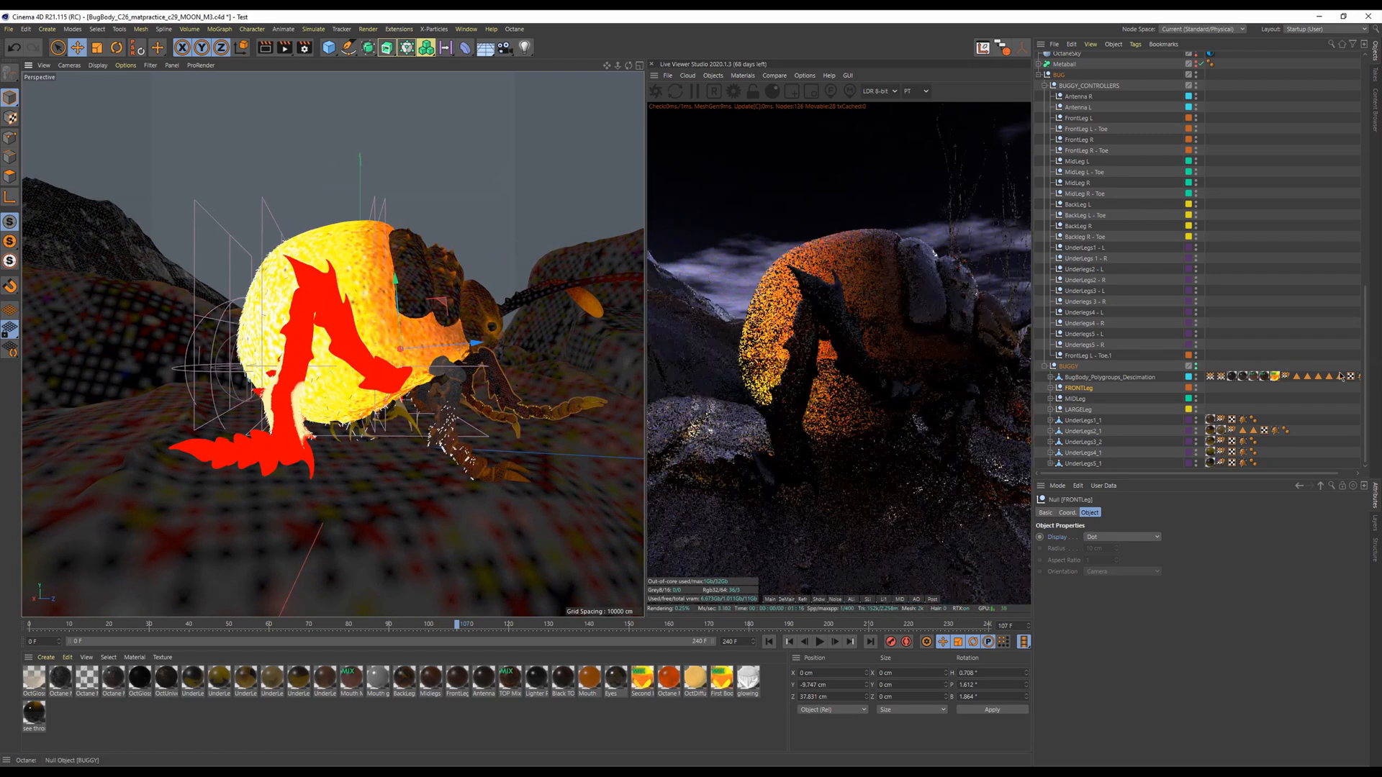
Open the hair vertex map on BugBody_Polygroups_Decimation and examine its painted area and the hairs around the abdomen
double_click(1210, 376)
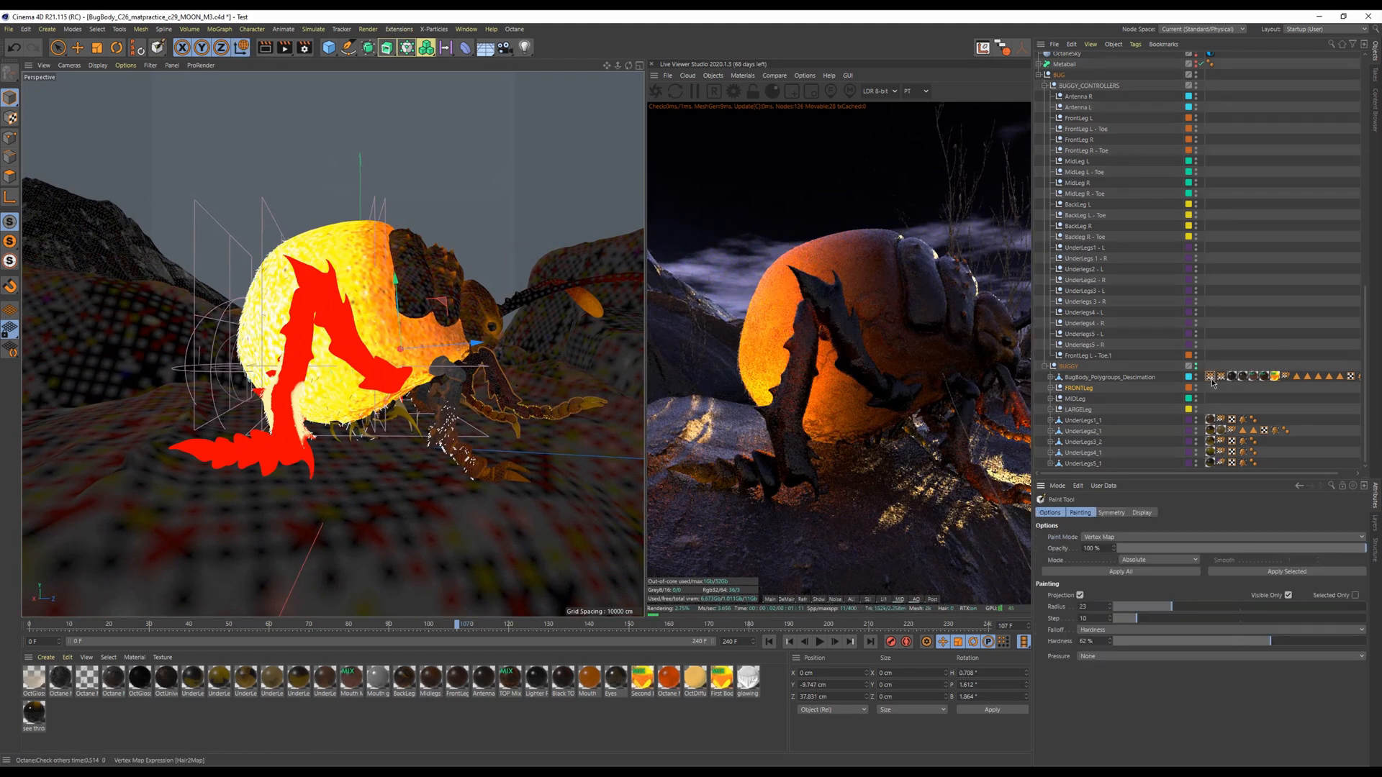
left_click_drag(224, 338, 267, 337)
scroll(266, 336, "up", 6)
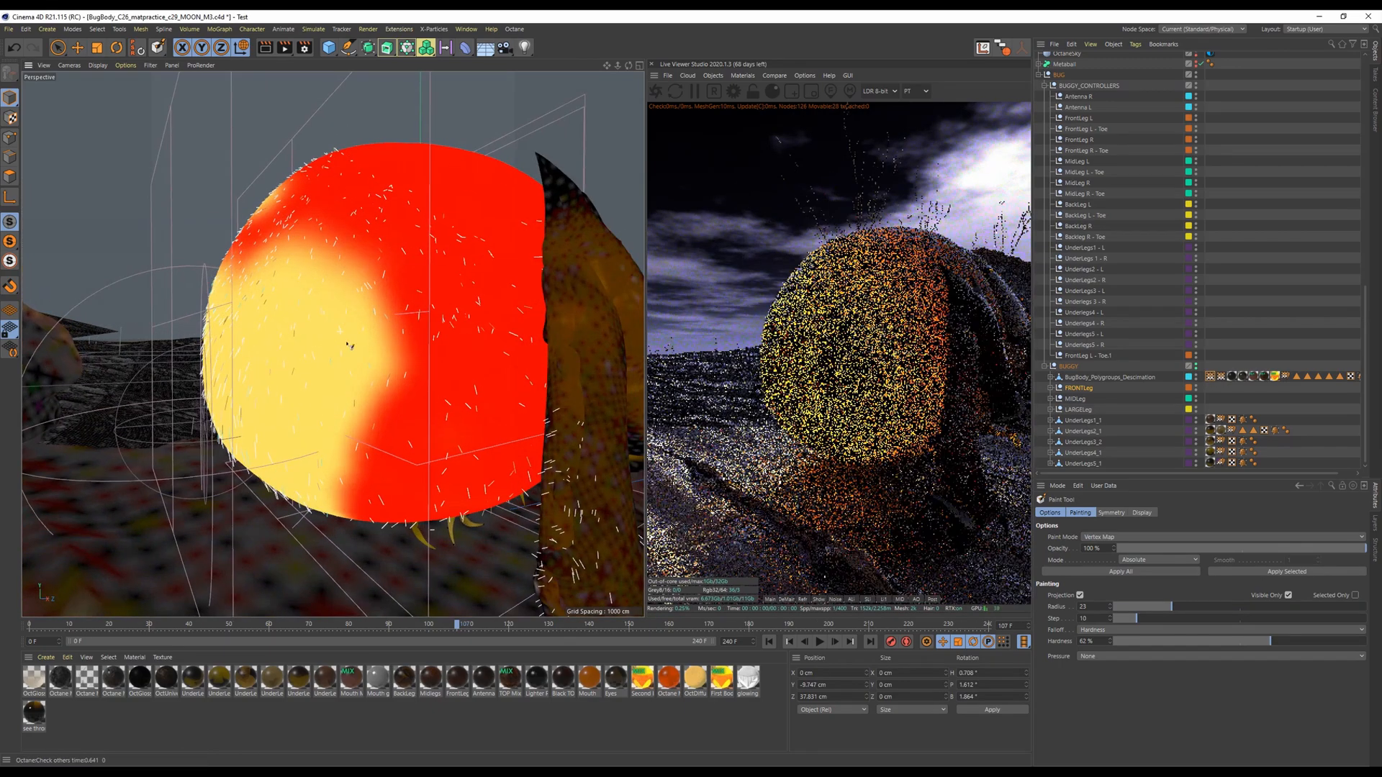
left_click_drag(372, 355, 403, 355)
scroll(367, 352, "down", 3)
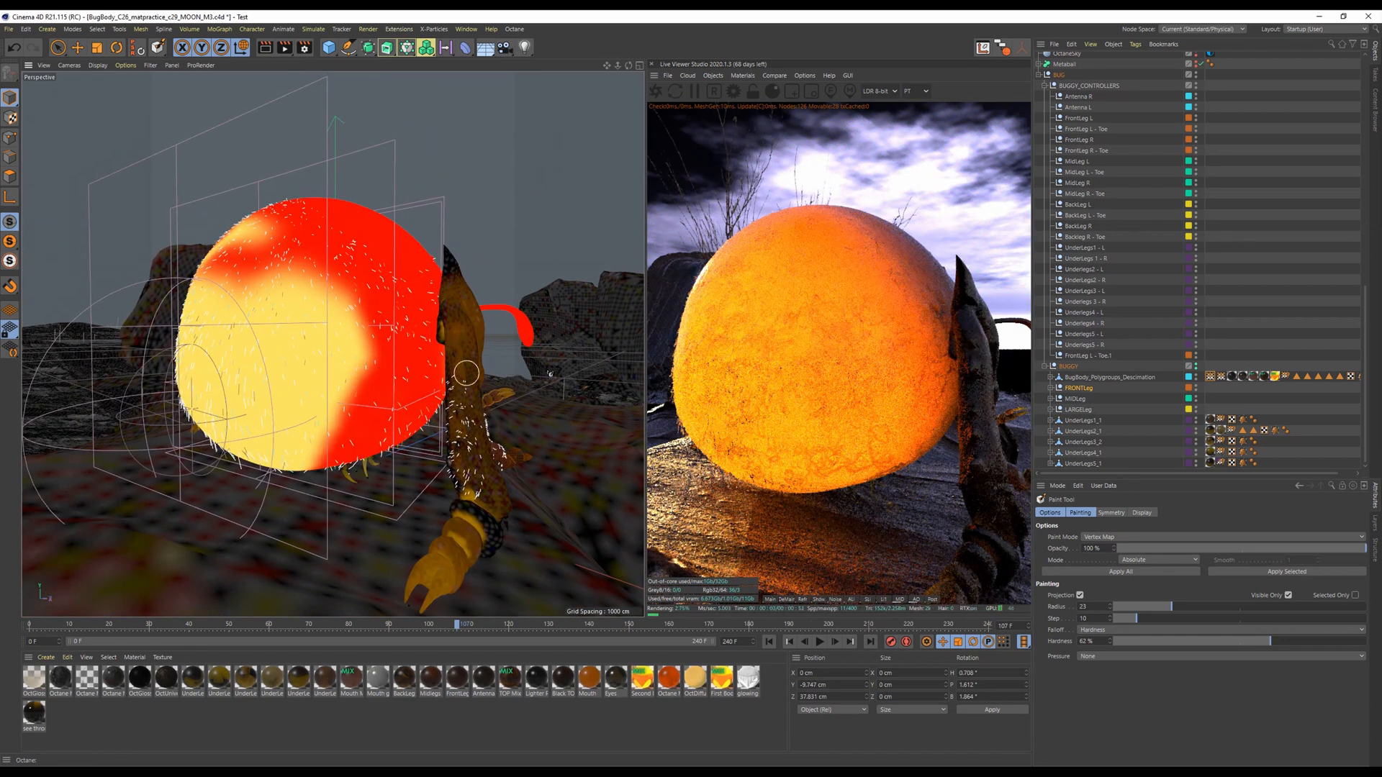
mouse_move(297, 429)
left_mouse_down("alt")
mouse_move(296, 417)
mouse_move(313, 426)
left_mouse_up("alt")
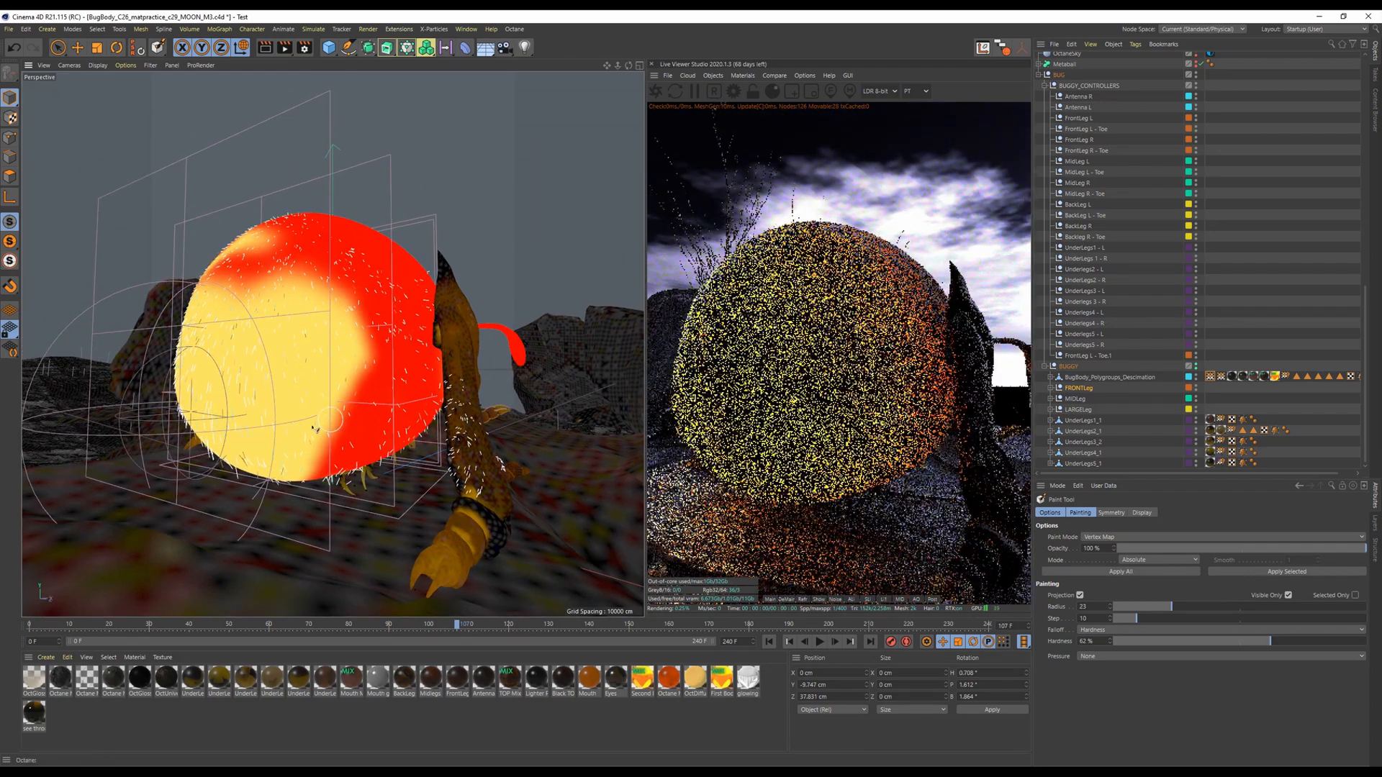
scroll(316, 424, "up", 4)
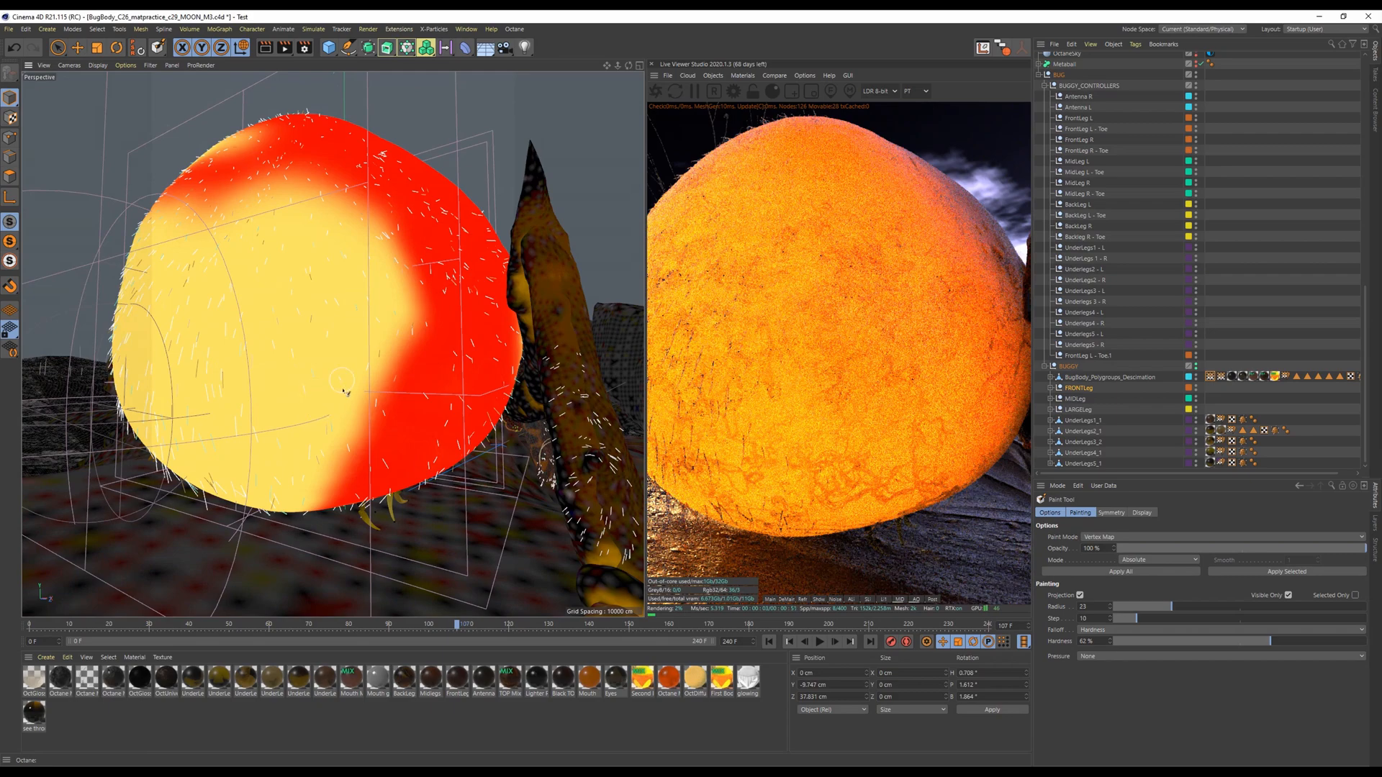
scroll(335, 409, "up", 4)
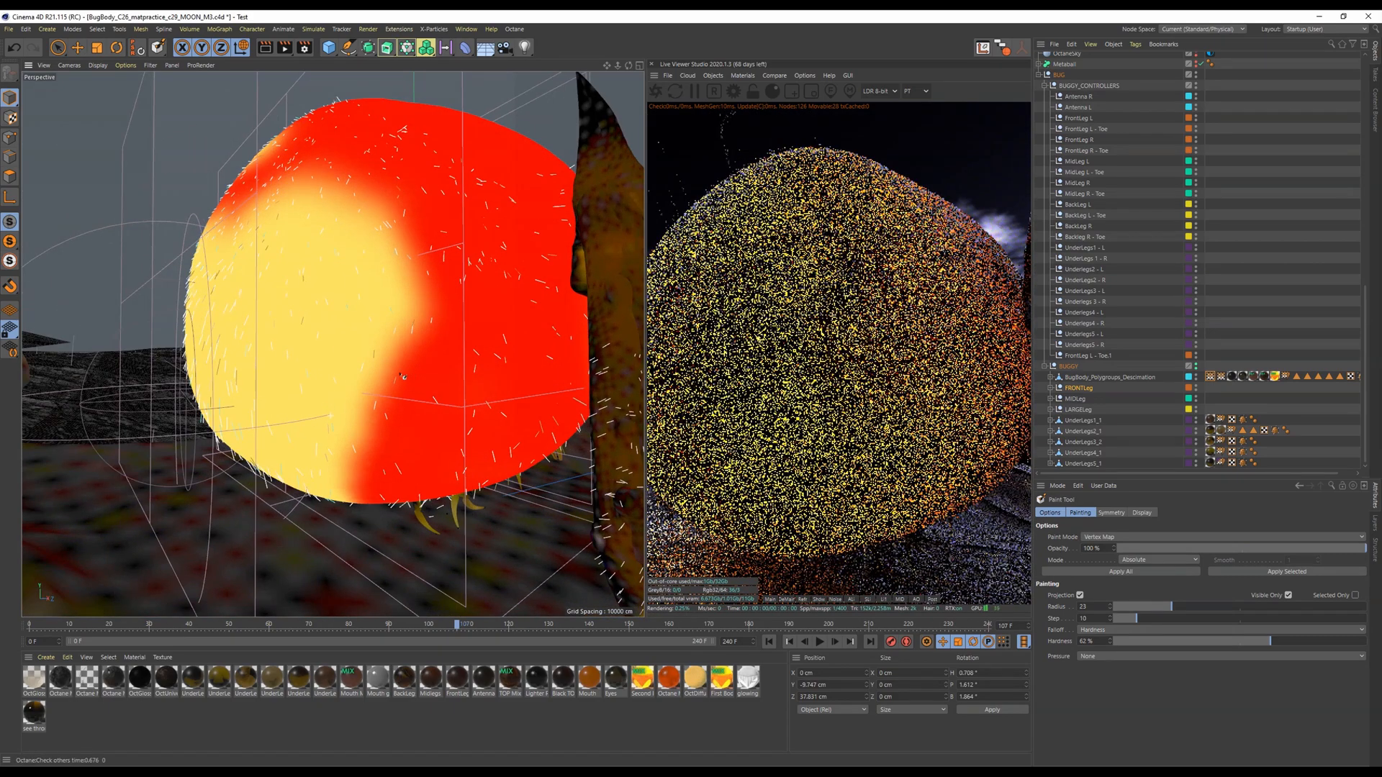
scroll(402, 375, "down", 4)
mouse_move(433, 306)
left_mouse_down()
mouse_move(333, 344)
mouse_move(400, 369)
mouse_move(355, 349)
left_mouse_up()
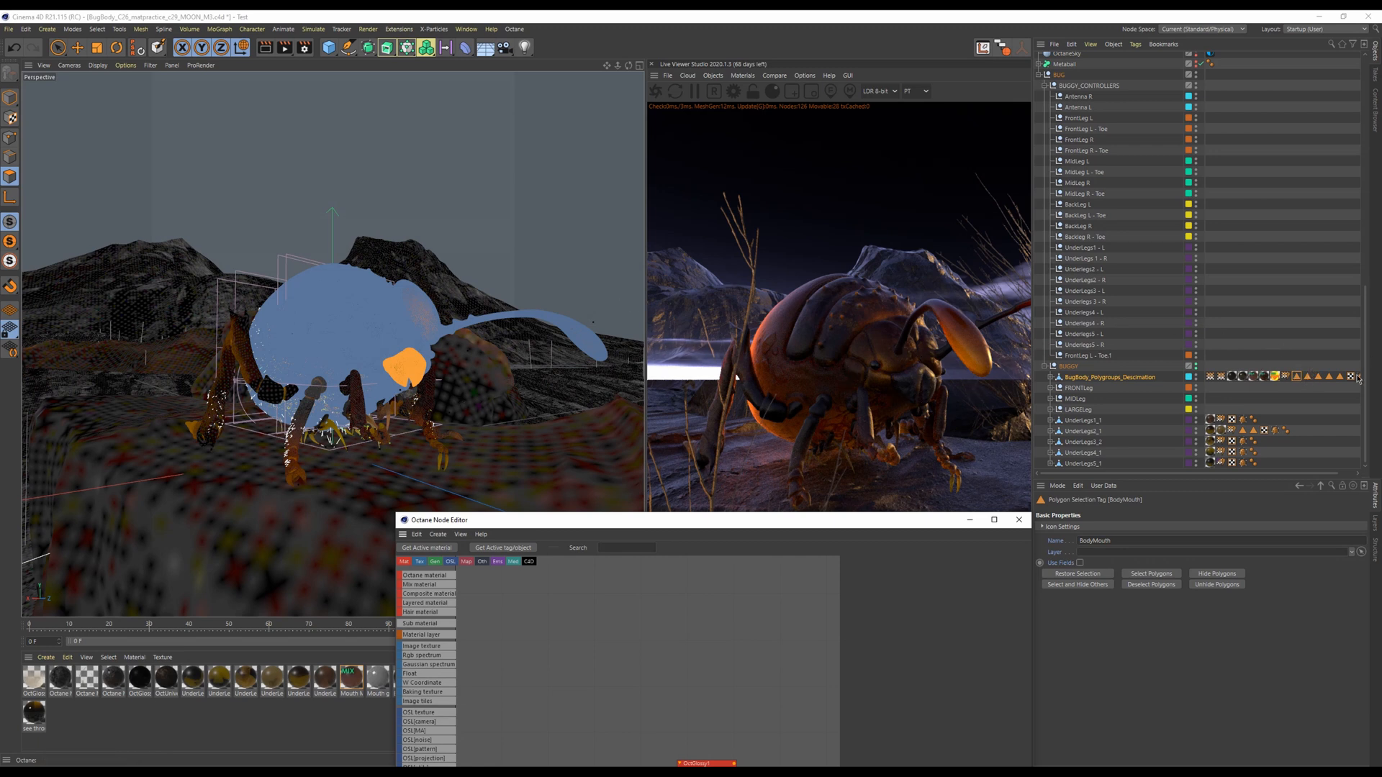
Inspect the body mesh's BodyAntenna, BodyTop, BodyBack and eye polygon selections one after another
left_click(1308, 378)
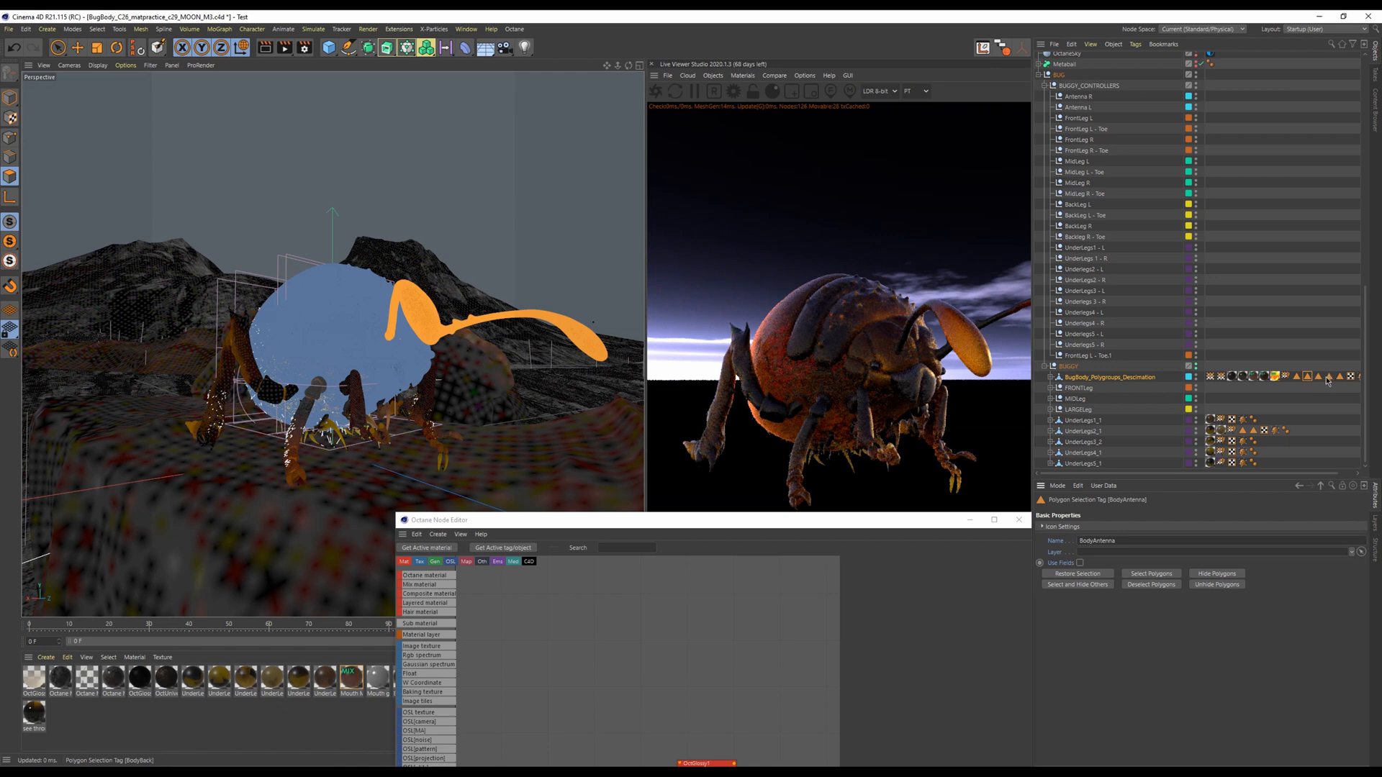
left_click(1320, 378)
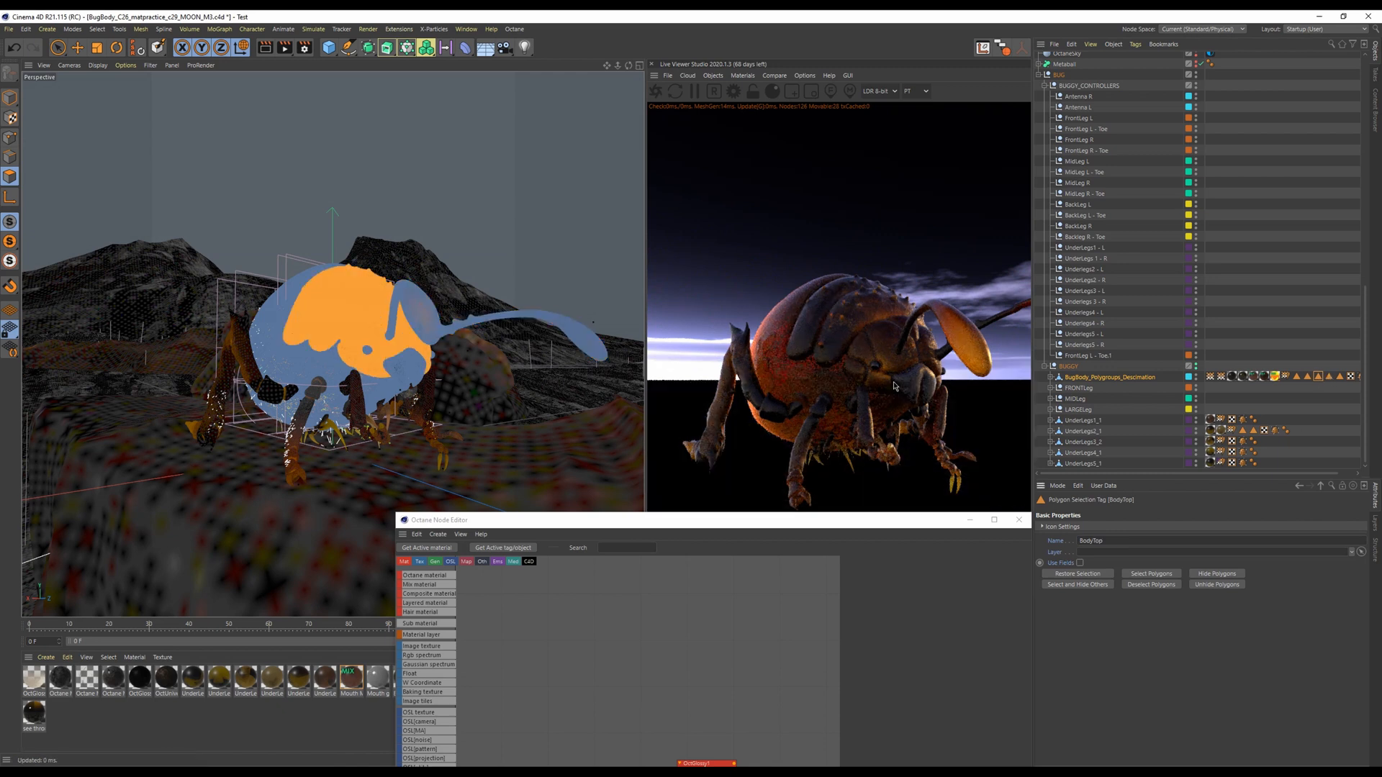
left_click(1329, 377)
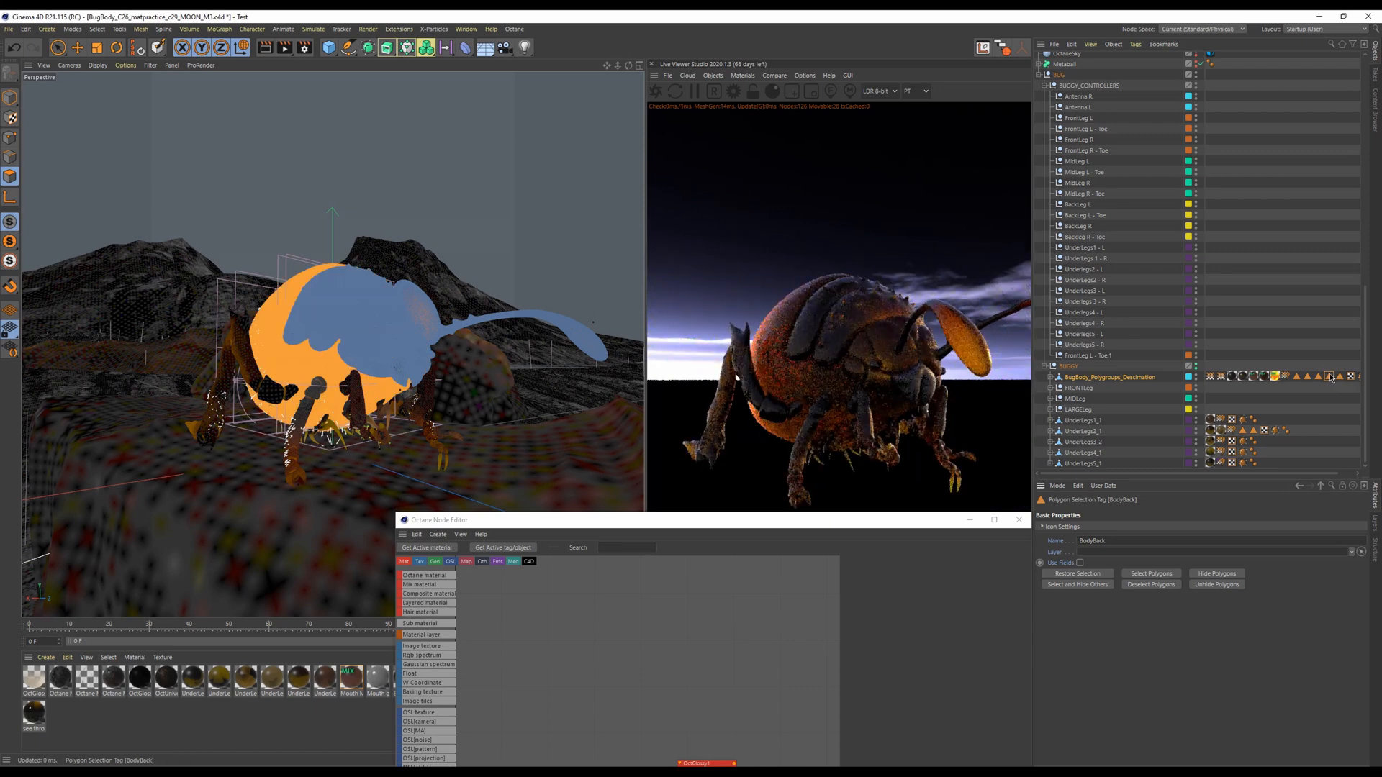
left_click(1341, 378)
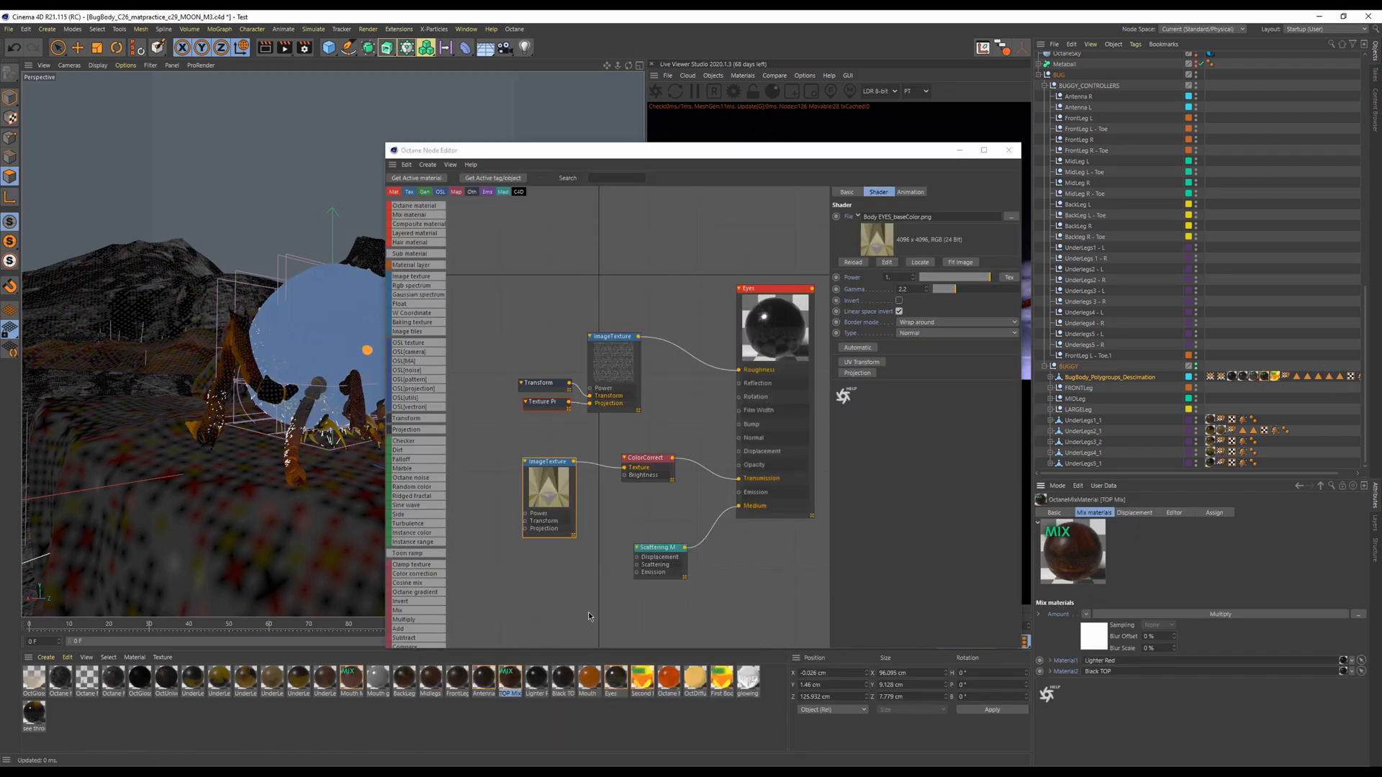
Open the TOP Mix material in the Octane Node Editor and inspect the Multiply and ColorCorrection nodes feeding Lighter Red
double_click(509, 681)
scroll(678, 428, "down", 5)
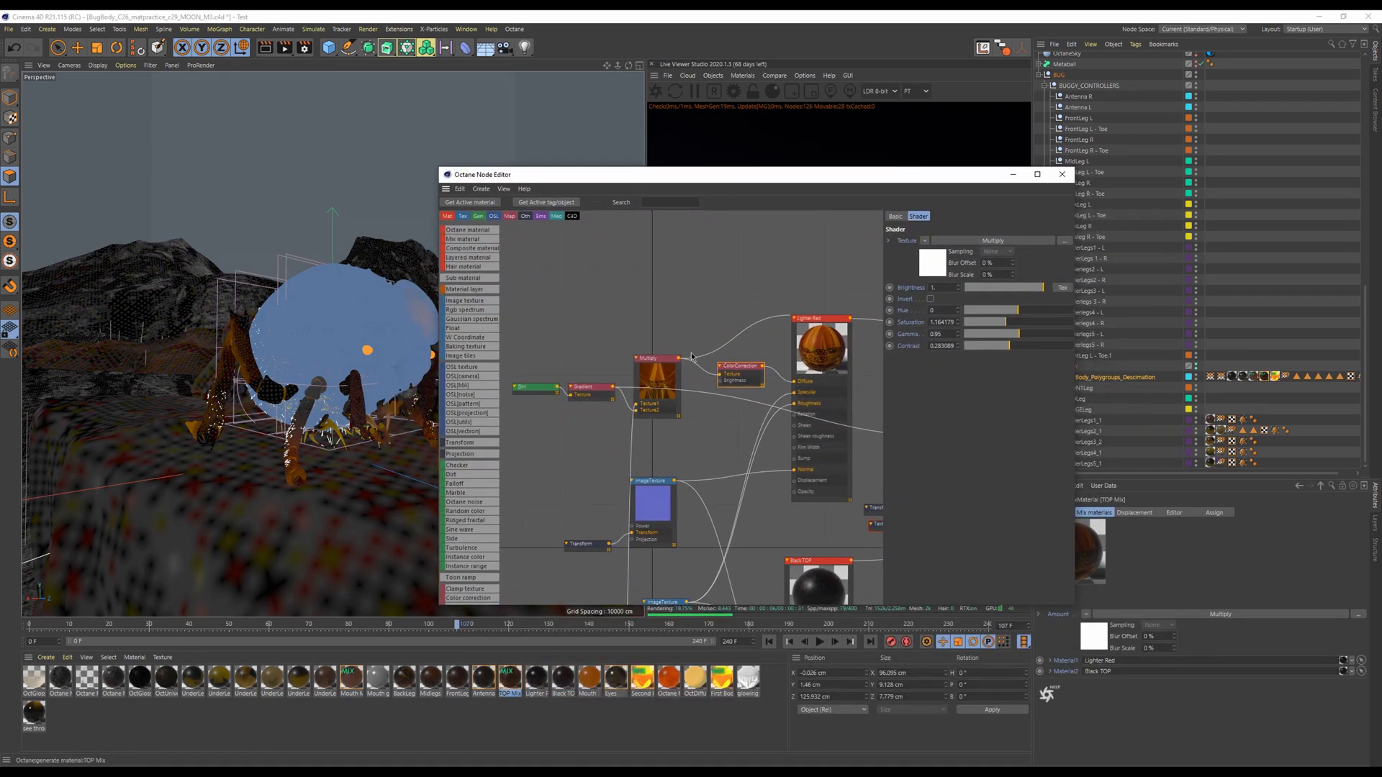
left_click(657, 375)
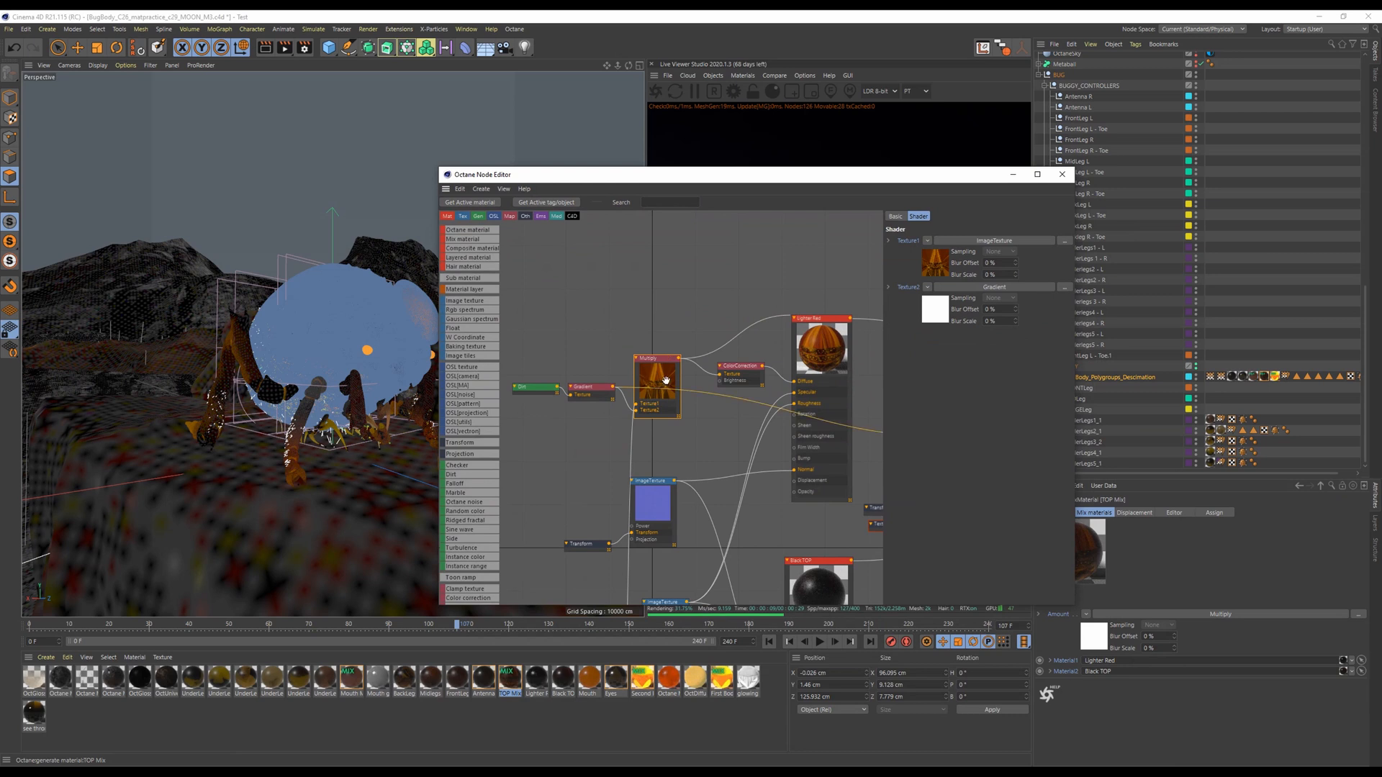
left_click(738, 371)
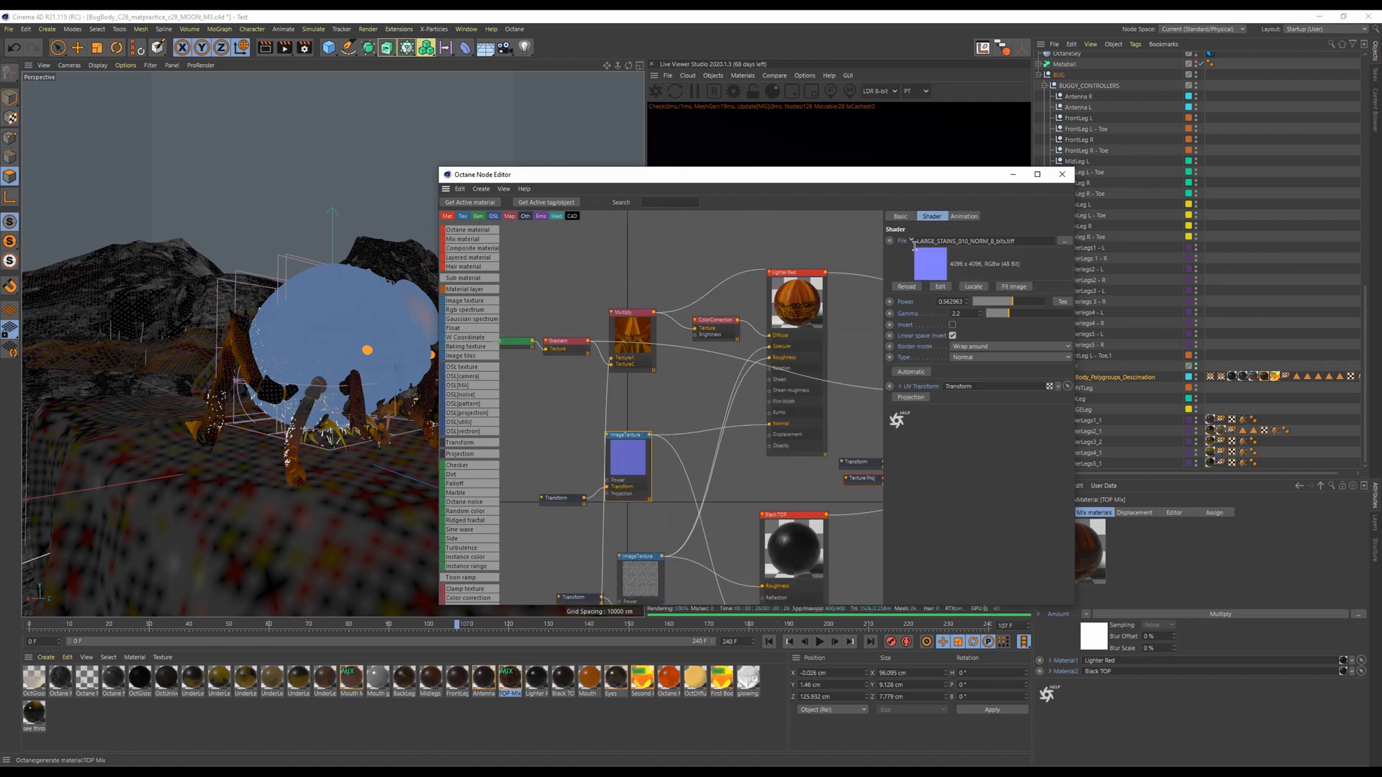
Move the Octane Node Editor aside to compare the material with the live render, and bring it back up
left_click_drag(935, 184, 780, 453)
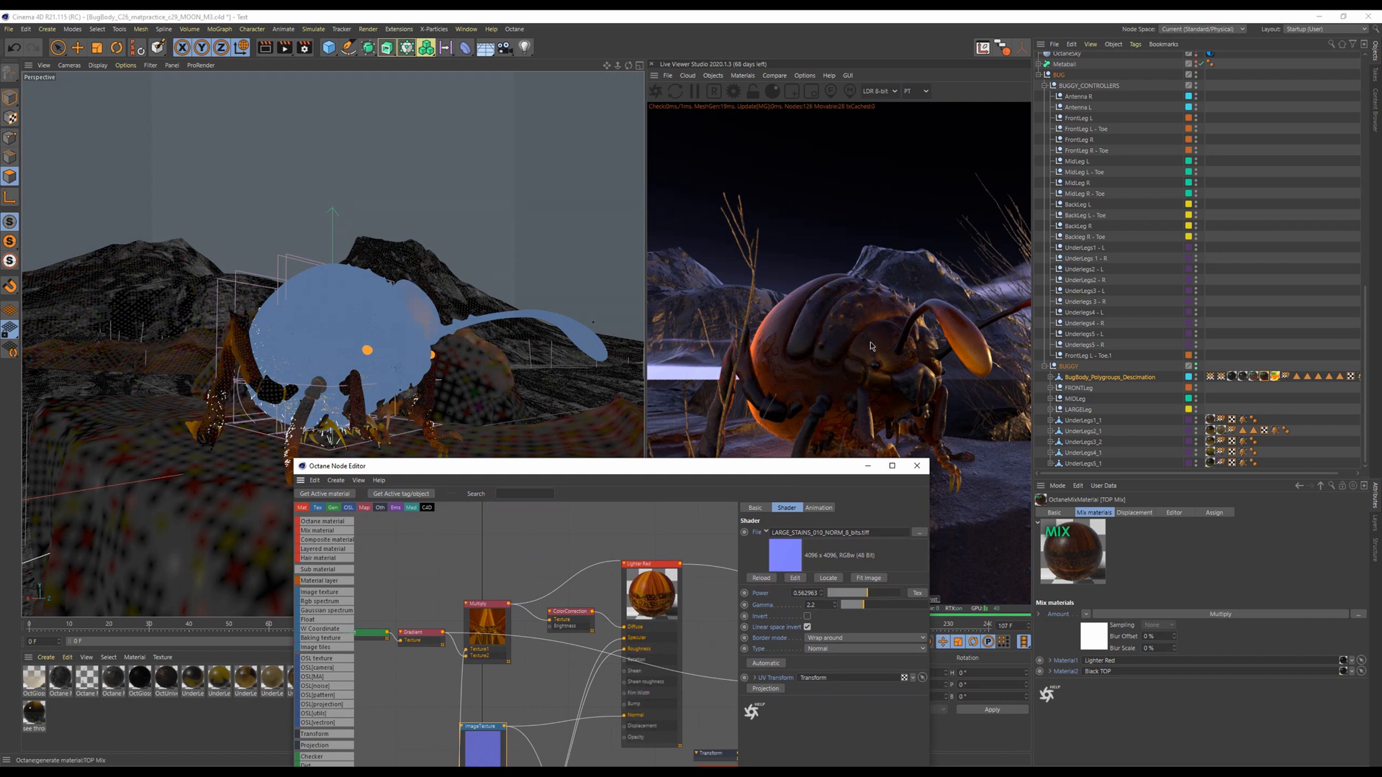
mouse_move(666, 461)
left_mouse_down()
mouse_move(669, 492)
mouse_move(679, 458)
left_mouse_up()
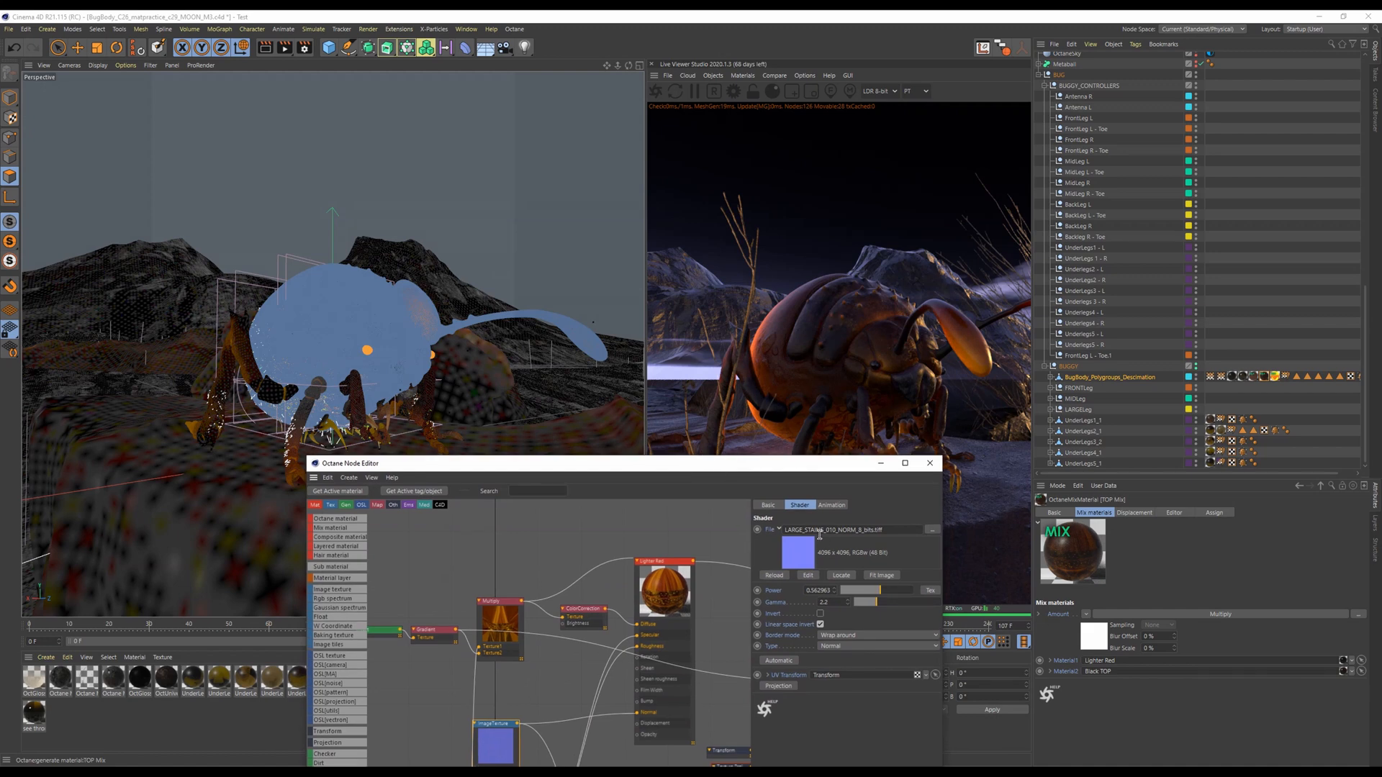
left_click_drag(758, 458, 731, 226)
Inspect the mask texture, Body TOP_baseColor.png texture and ColorCorrection node that feed the Back TOP material
left_click(583, 550)
left_click_drag(583, 516, 585, 359)
left_click_drag(602, 436, 621, 404)
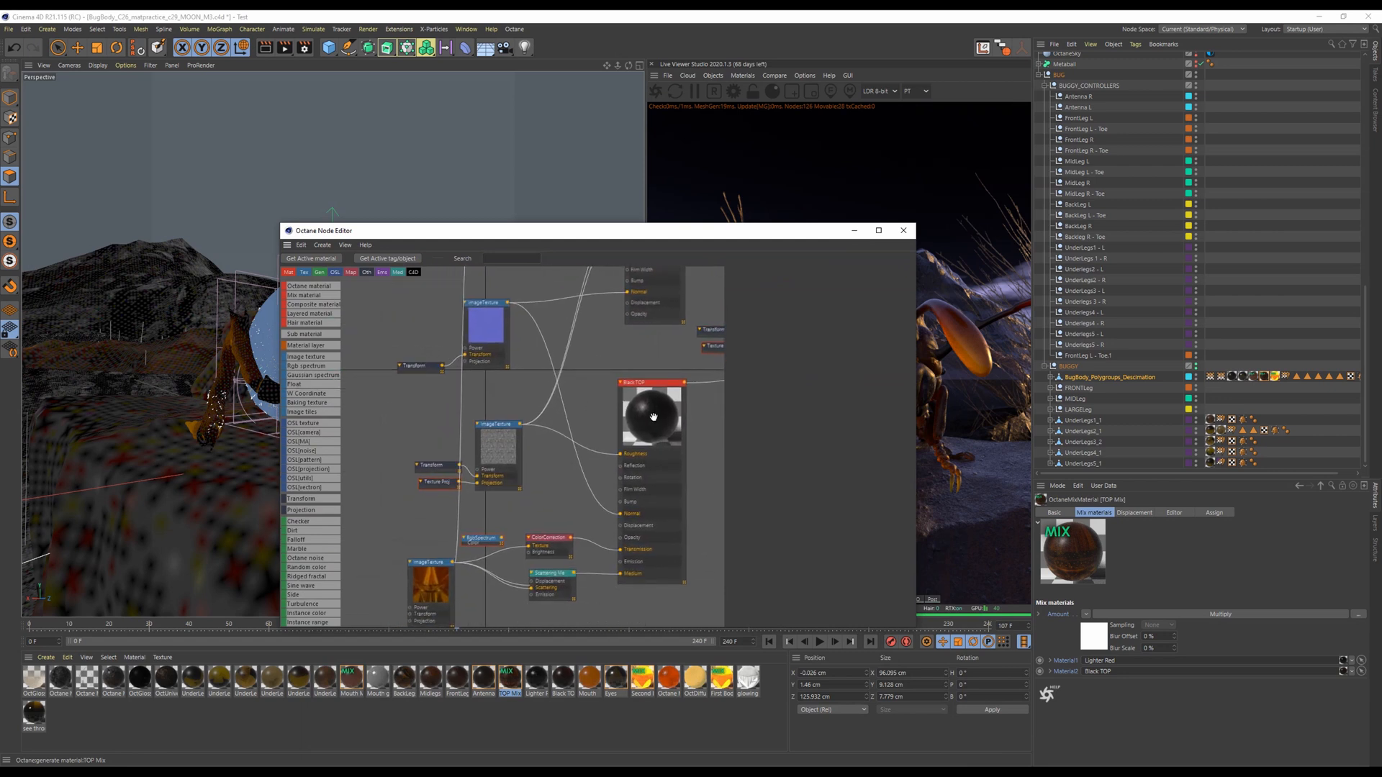
left_click(501, 444)
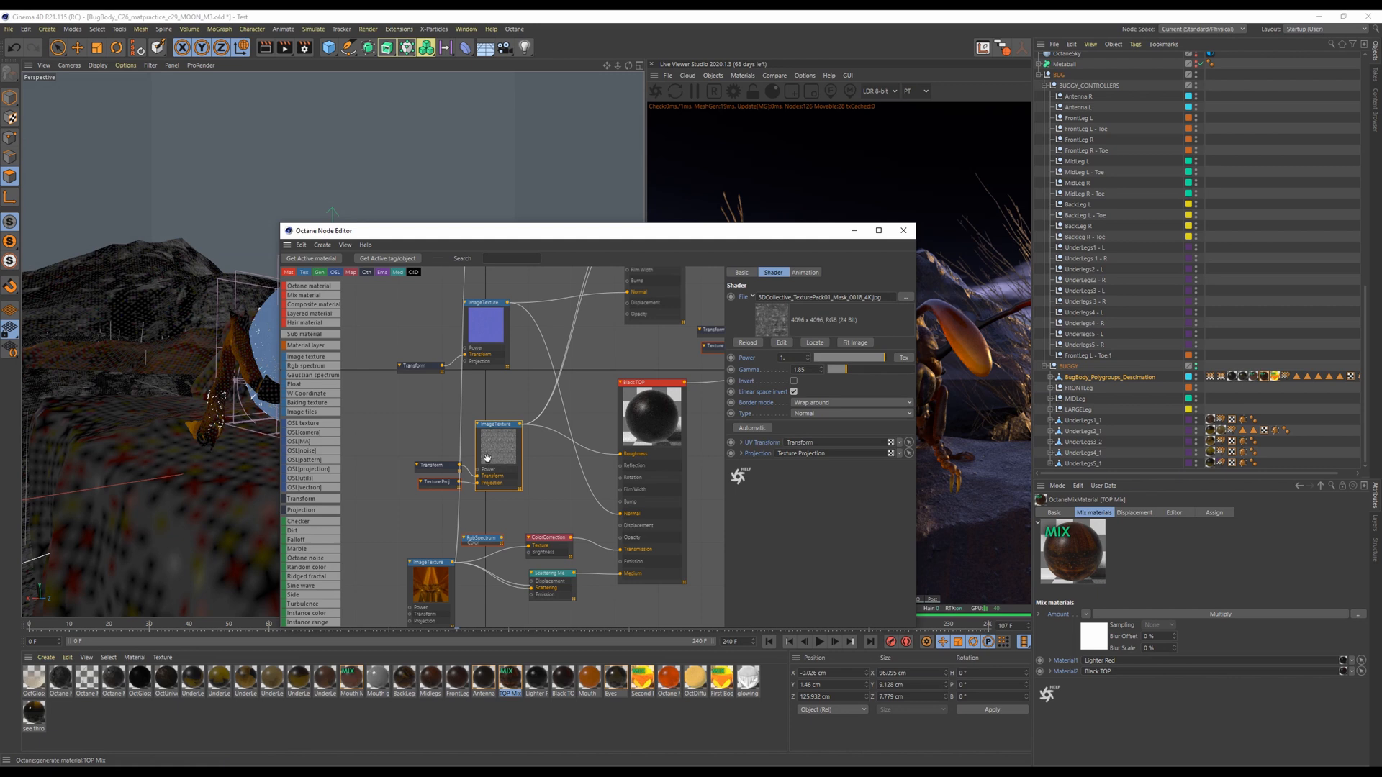
left_click(432, 583)
scroll(508, 483, "down", 3)
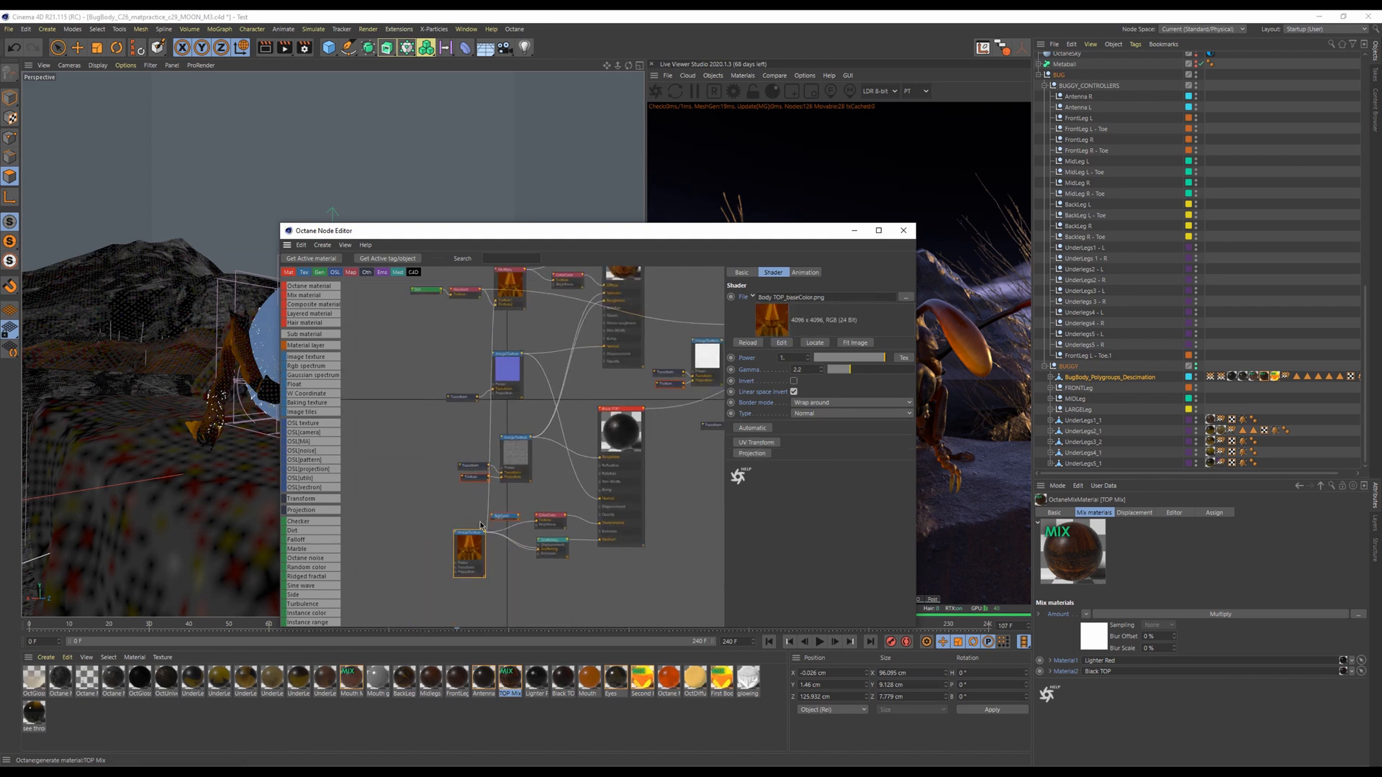
scroll(557, 512, "up", 2)
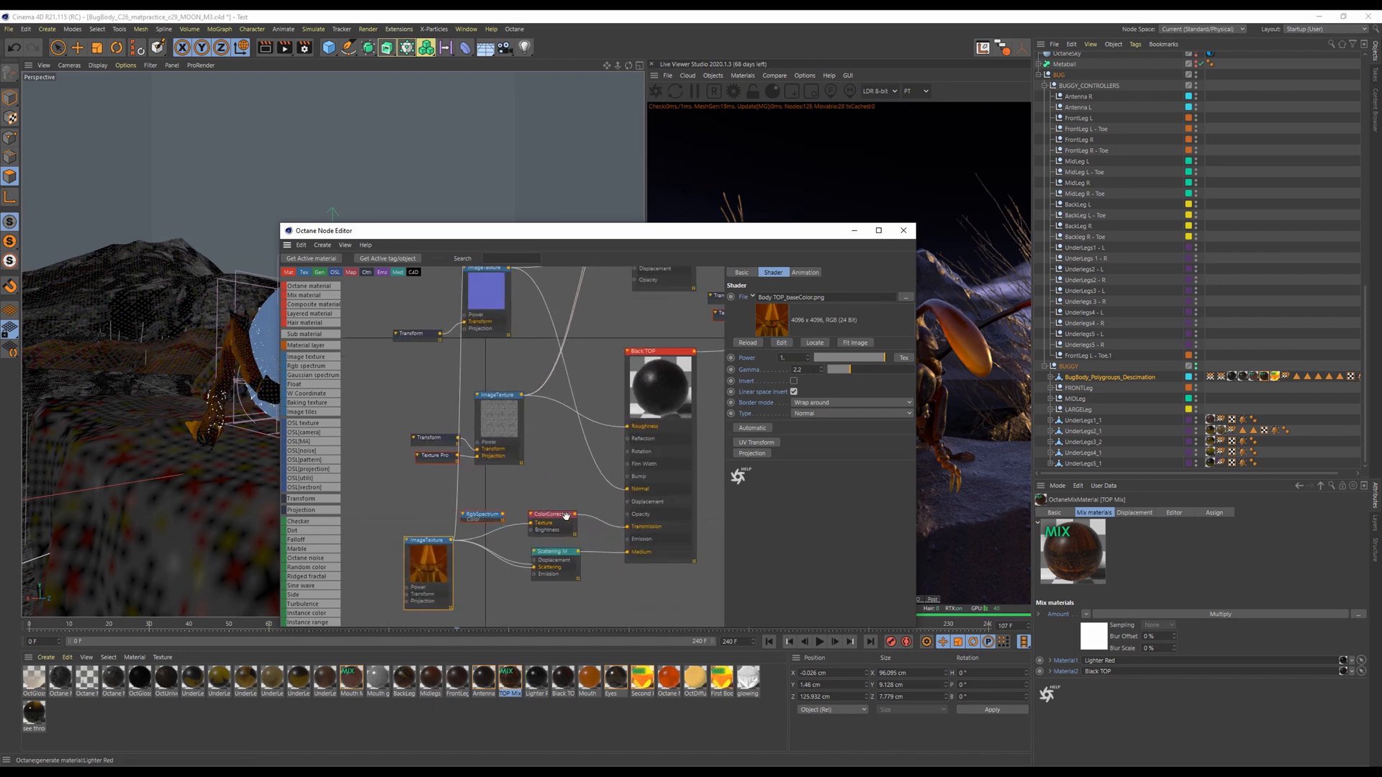
left_click(562, 517)
left_click_drag(614, 391, 601, 521)
scroll(579, 483, "down", 1)
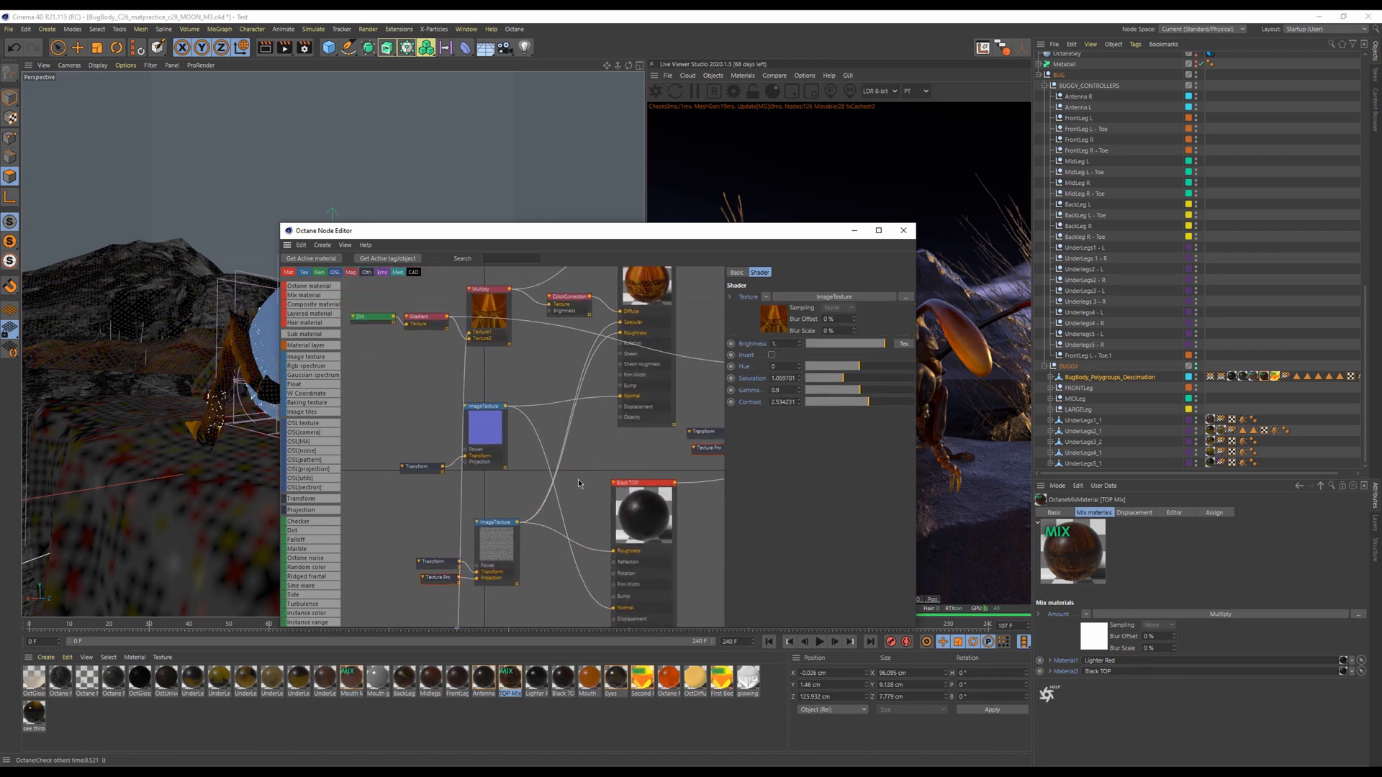
Inspect the Back TOP material, then the sinewave, Gradient and Multiply nodes that drive the TOP Mix amount
scroll(576, 482, "down", 1)
left_click(651, 490)
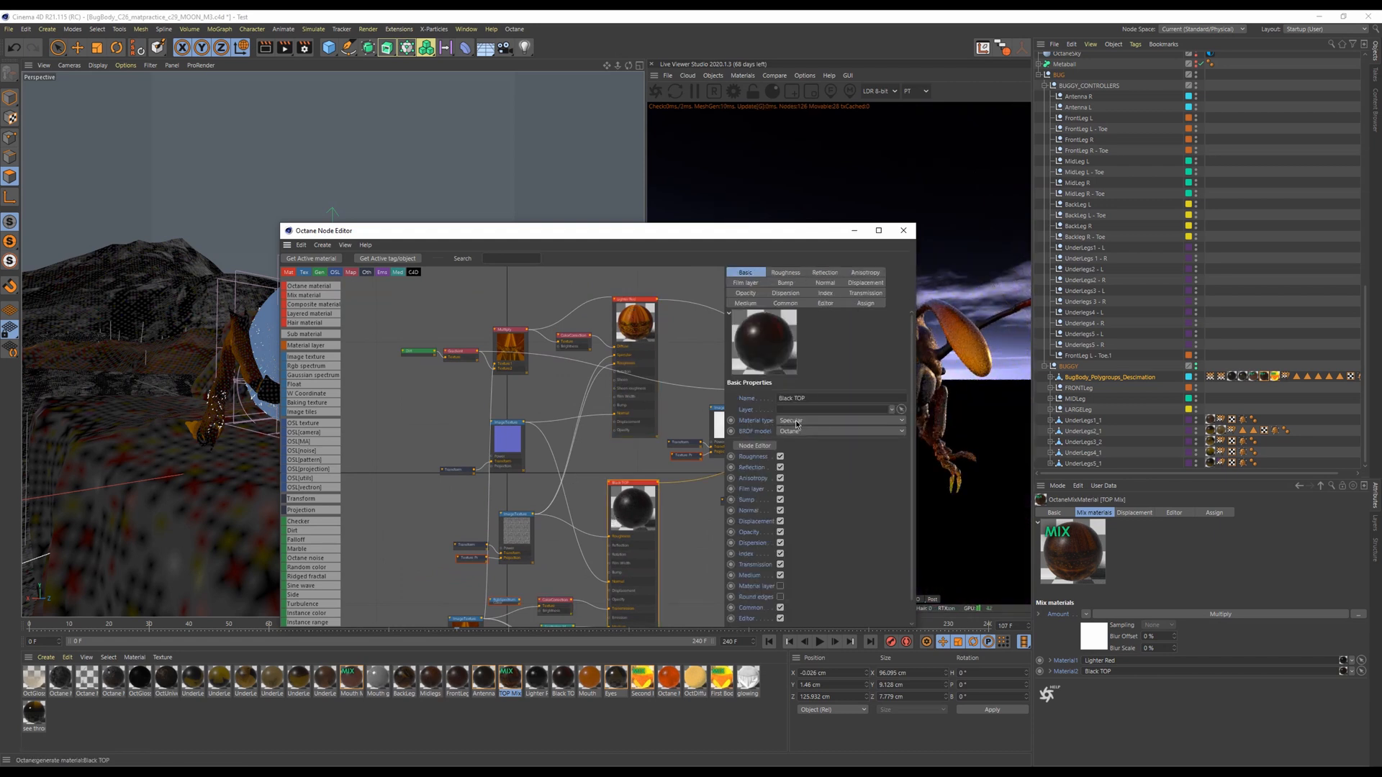
left_click_drag(674, 426, 530, 438)
left_click_drag(636, 446, 513, 444)
scroll(595, 410, "up", 2)
left_click_drag(534, 378, 565, 372)
left_click(587, 381)
left_click(594, 521)
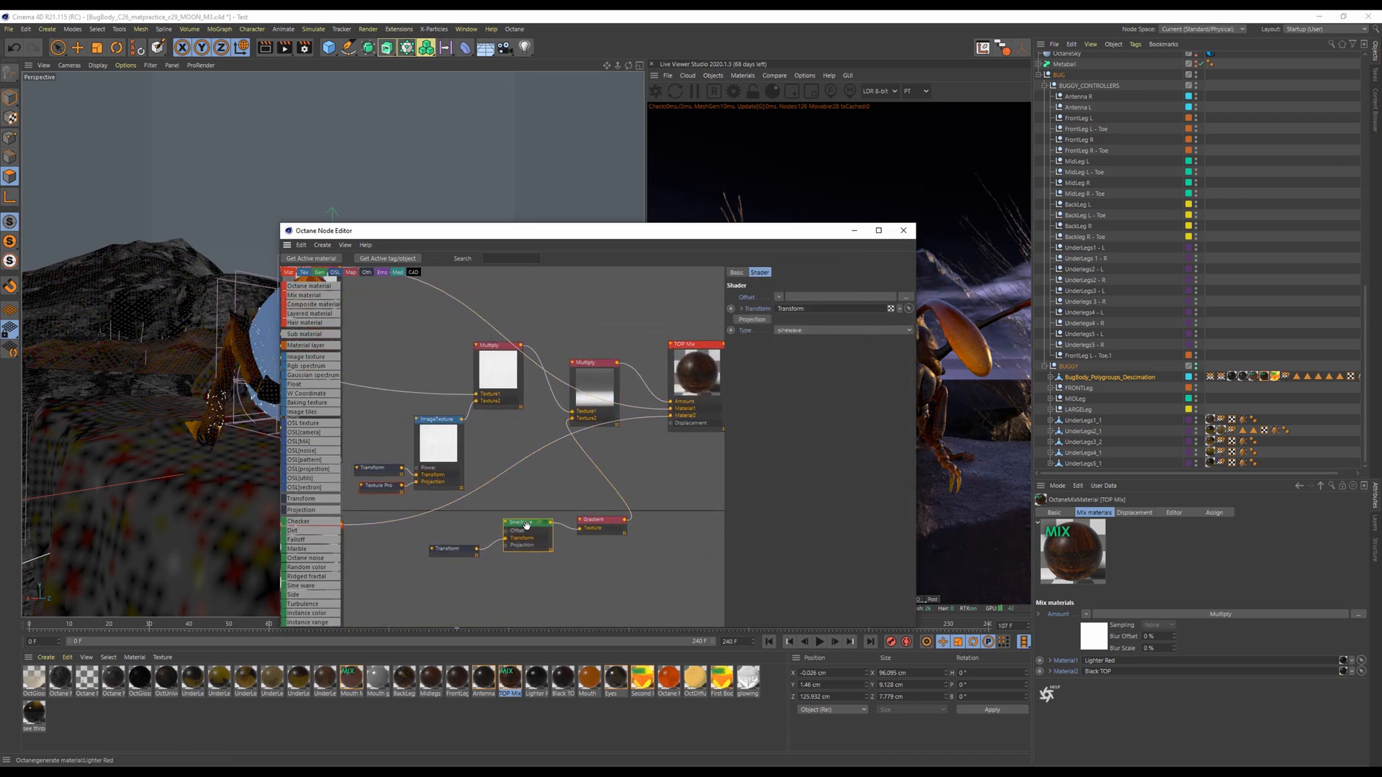
left_click(604, 520)
left_click(596, 381)
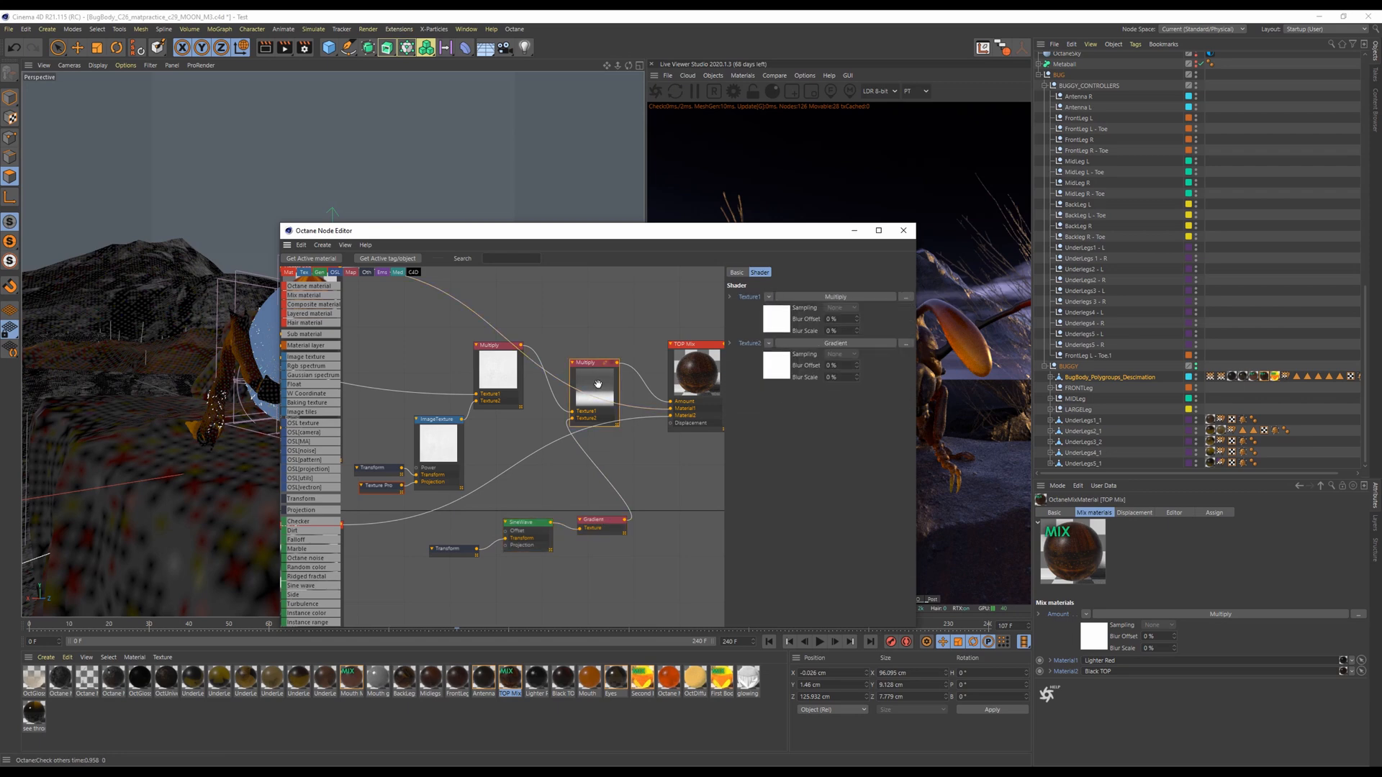
Move the Octane Node Editor below the rendered bug and review the Multiply node and the complete TOP Mix node network
left_click_drag(702, 230, 656, 412)
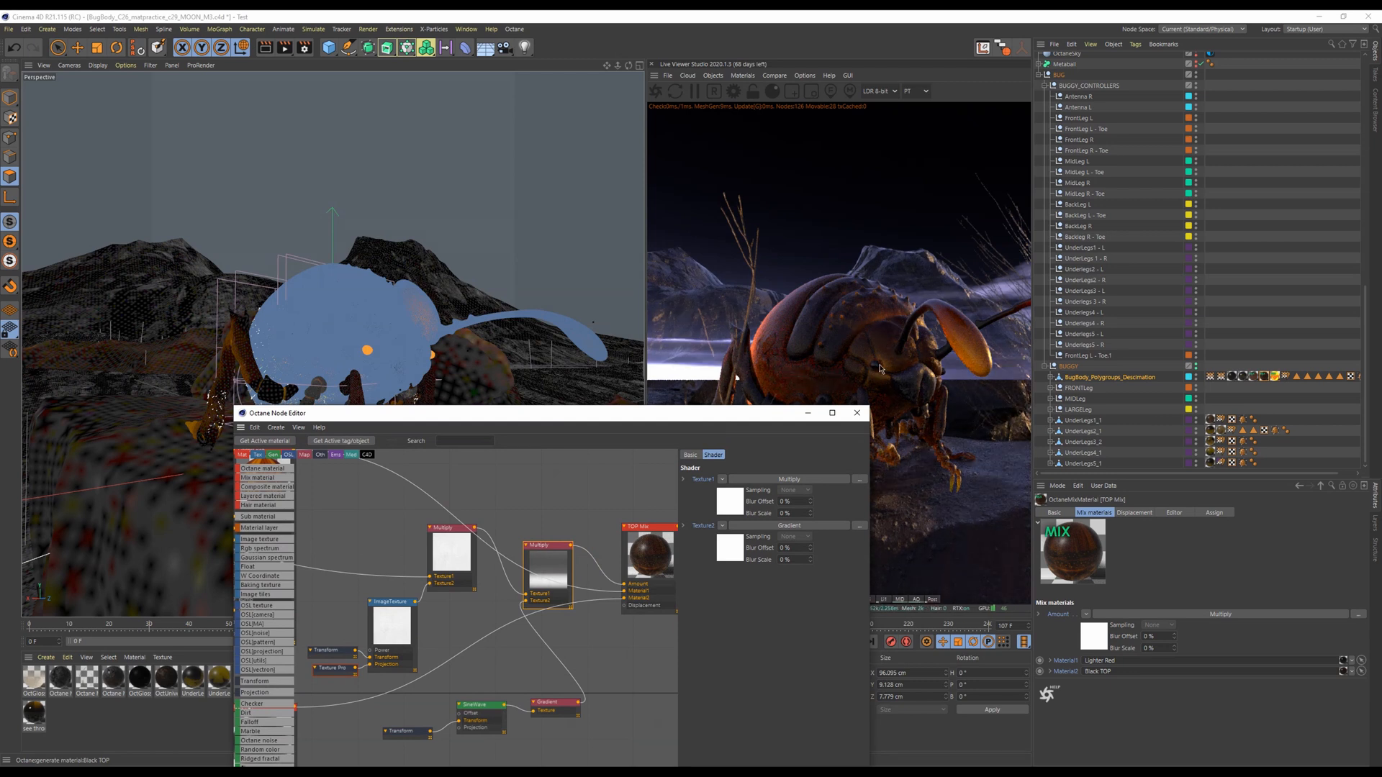
left_click(441, 572)
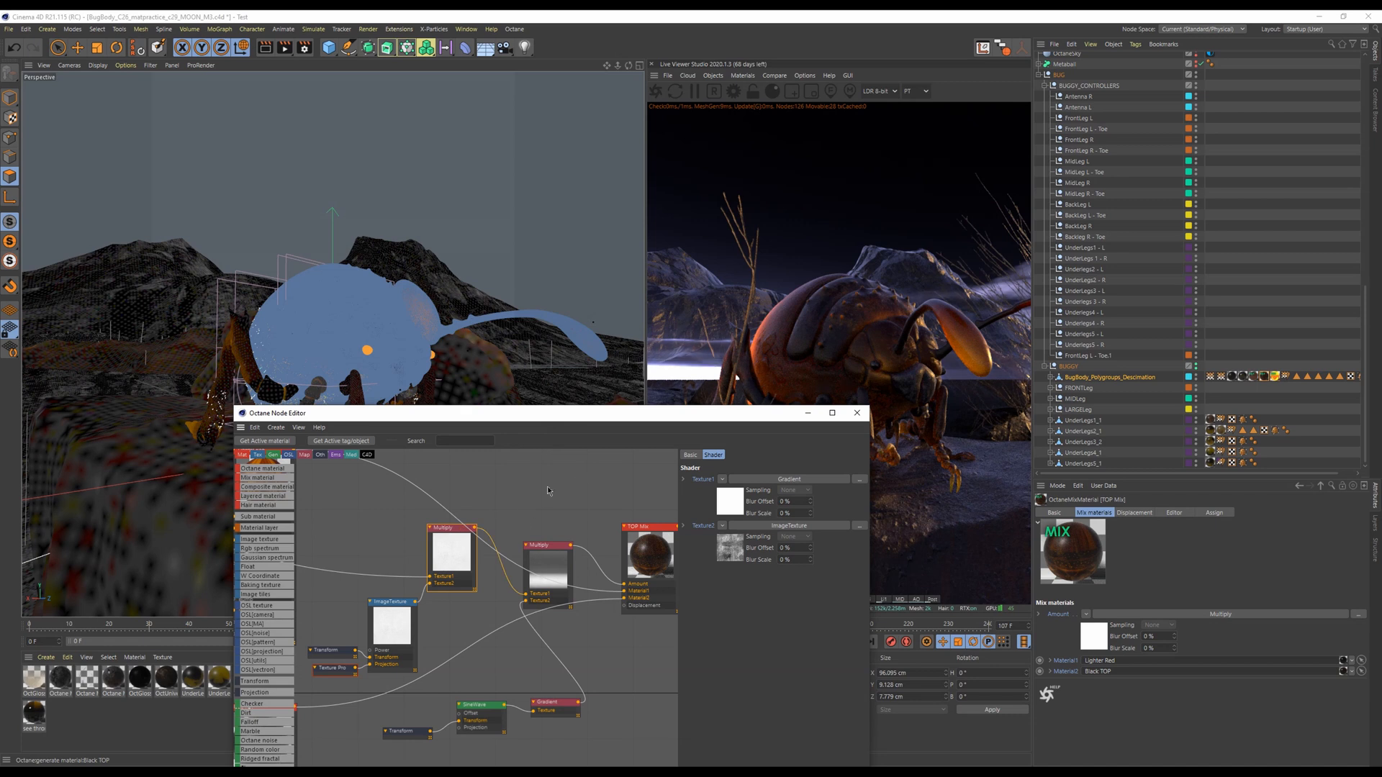
scroll(528, 510, "down", 3)
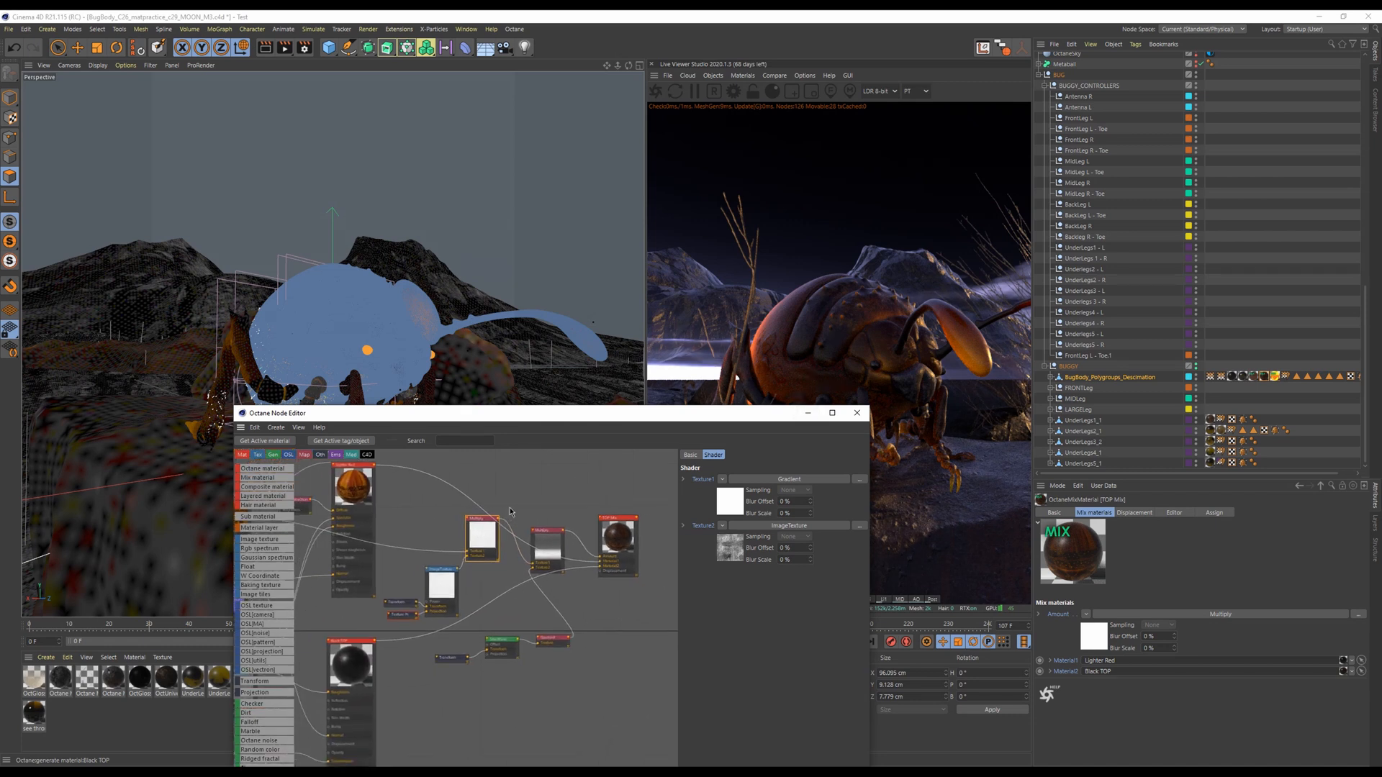
left_click_drag(500, 518, 528, 516)
scroll(473, 536, "down", 3)
left_click_drag(476, 537, 522, 530)
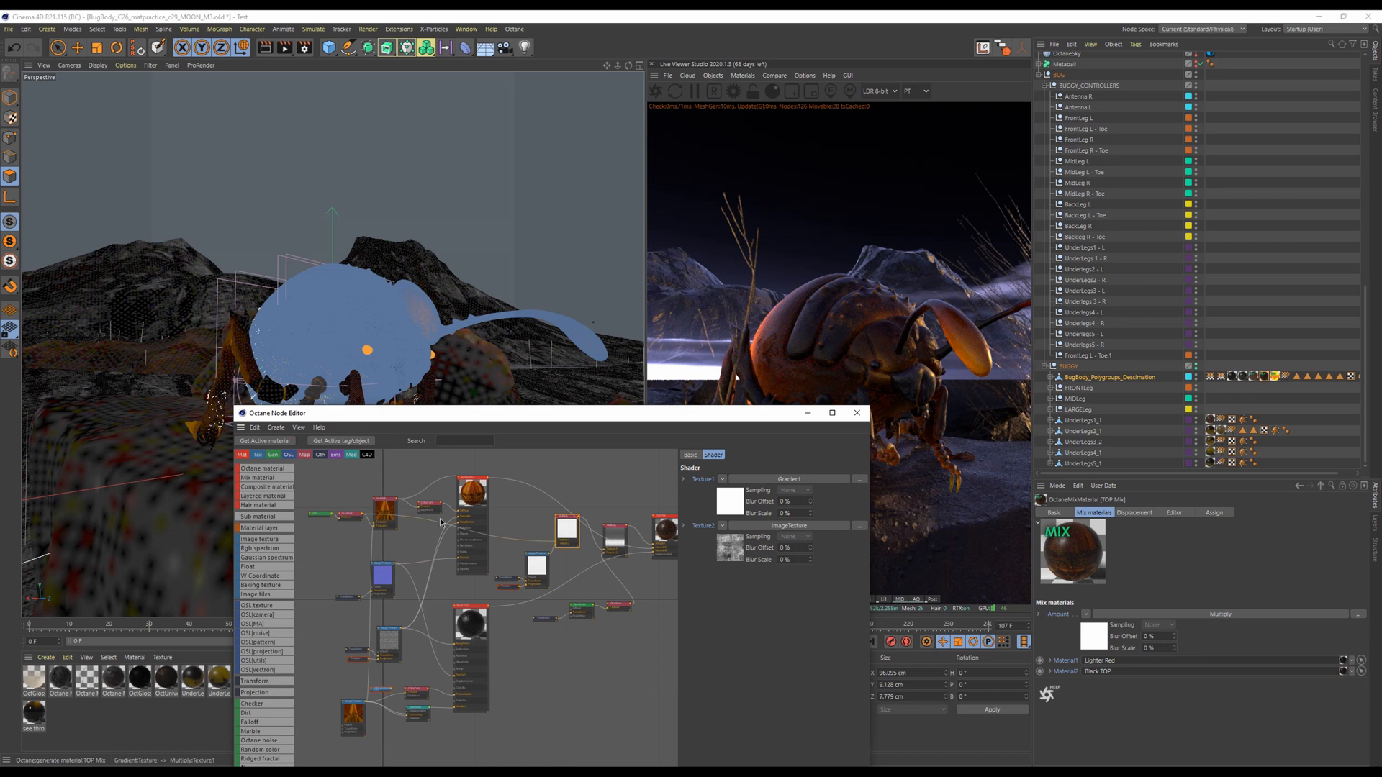
Close the Octane Node Editor and examine the bug's leg hairs up close in the viewport and live render
left_click(856, 416)
left_click_drag(386, 391, 365, 384)
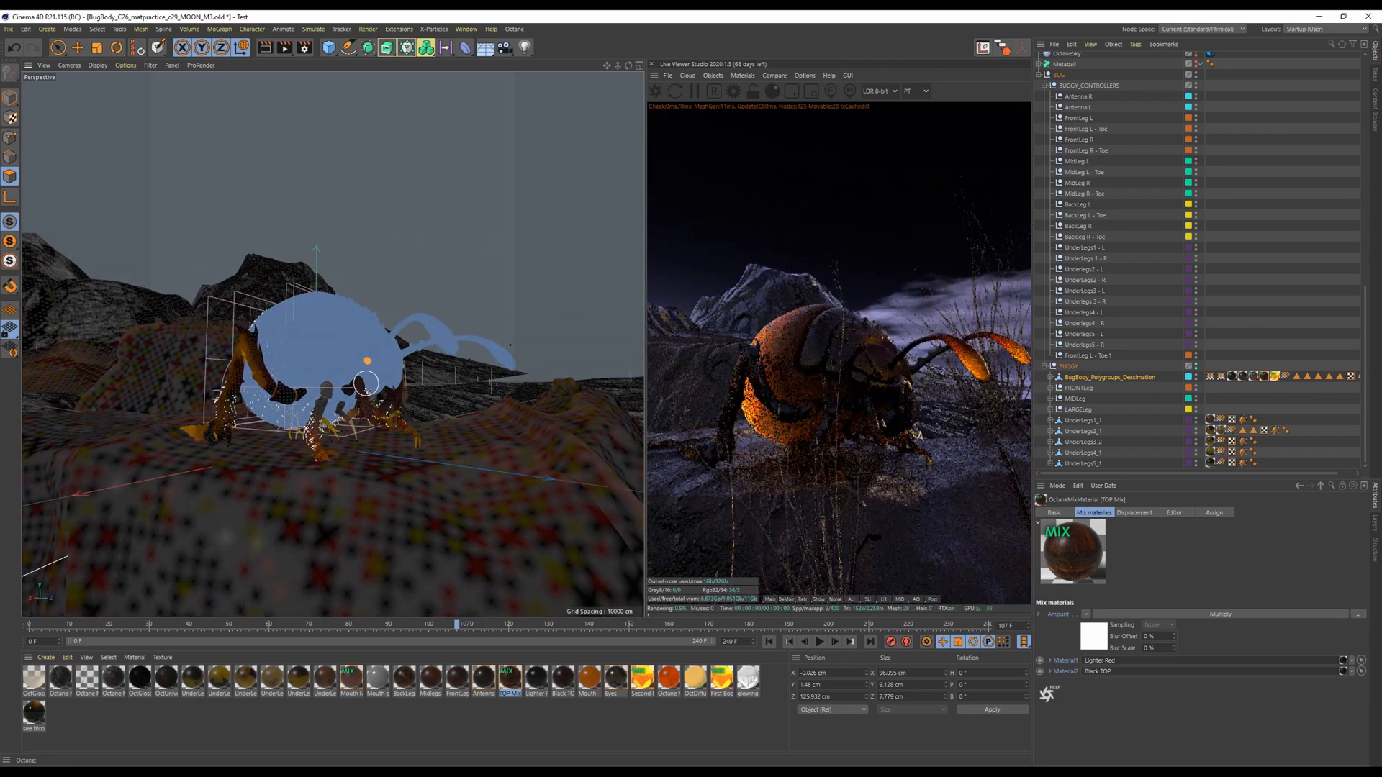
scroll(304, 436, "up", 8)
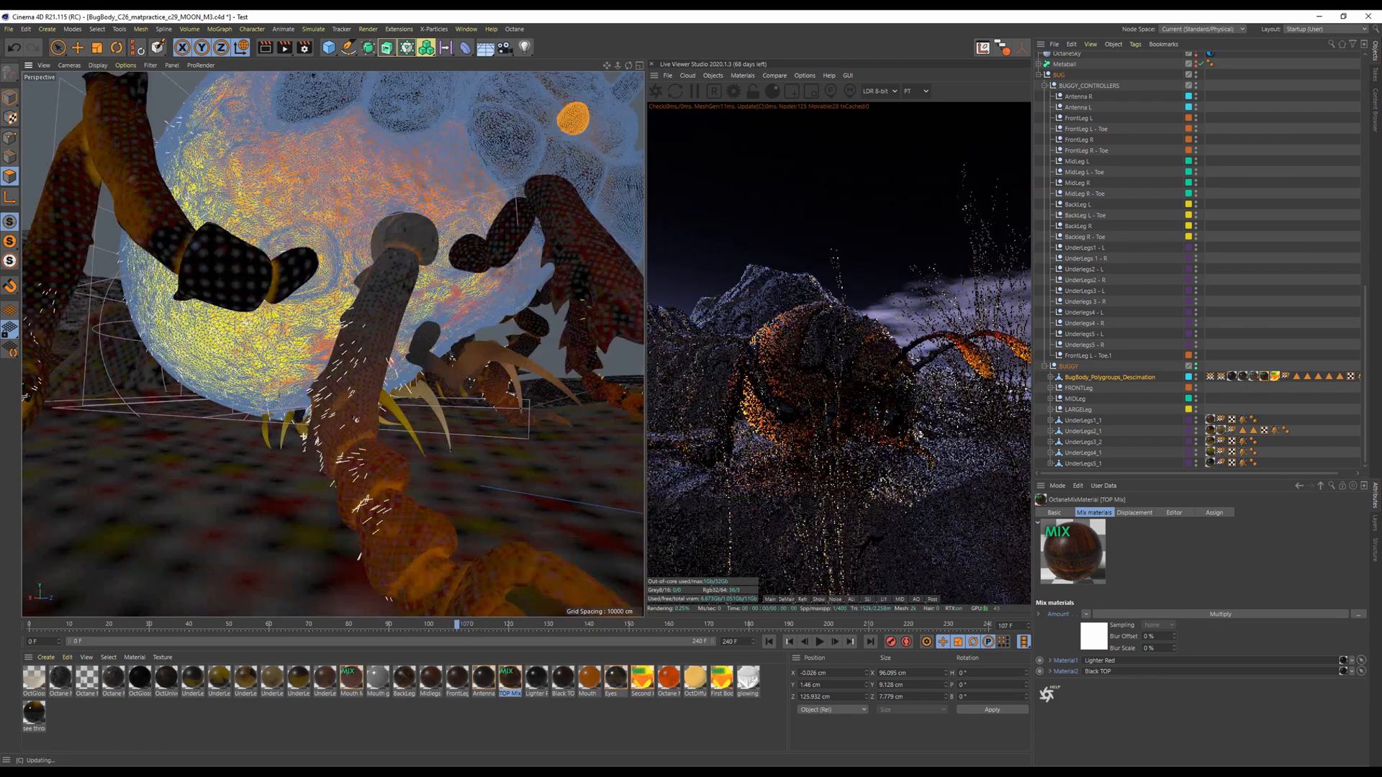
scroll(304, 436, "up", 3)
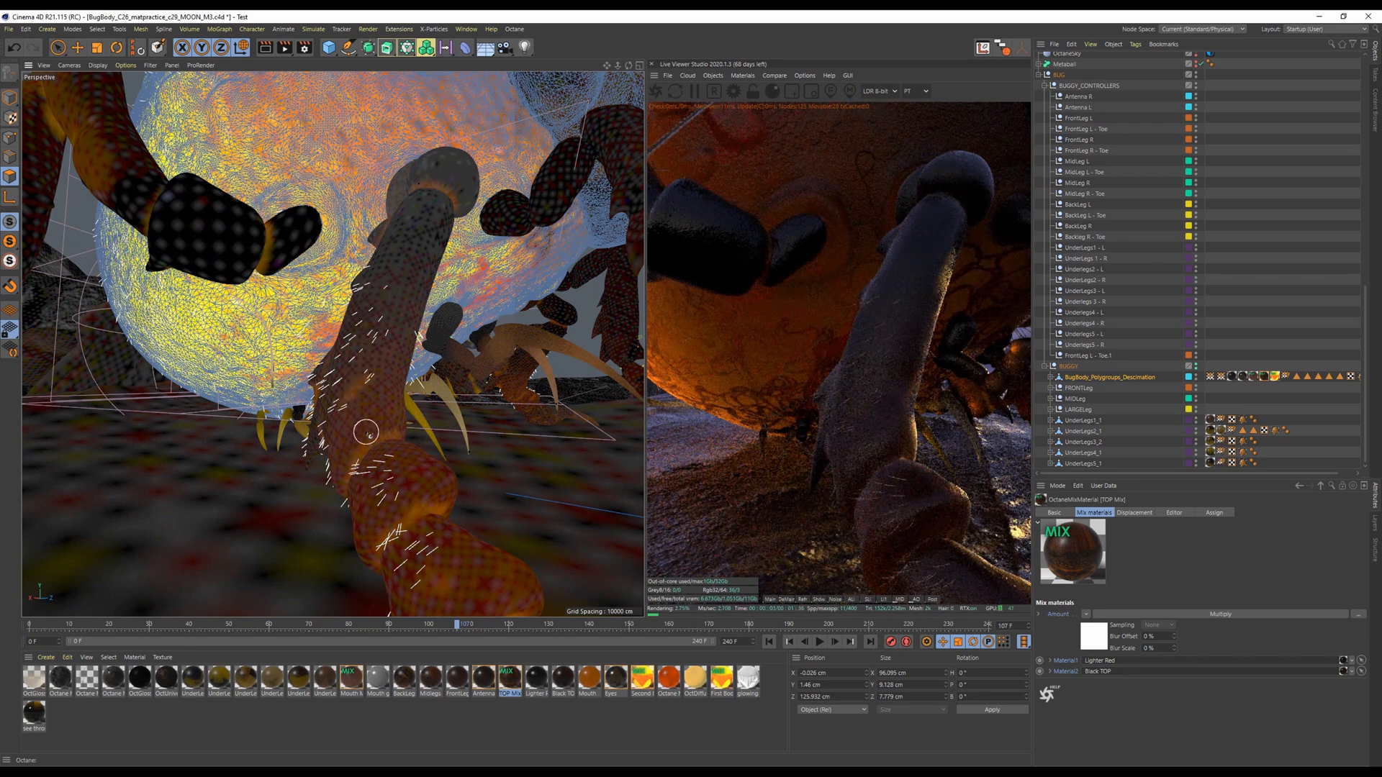
scroll(366, 433, "down", 8)
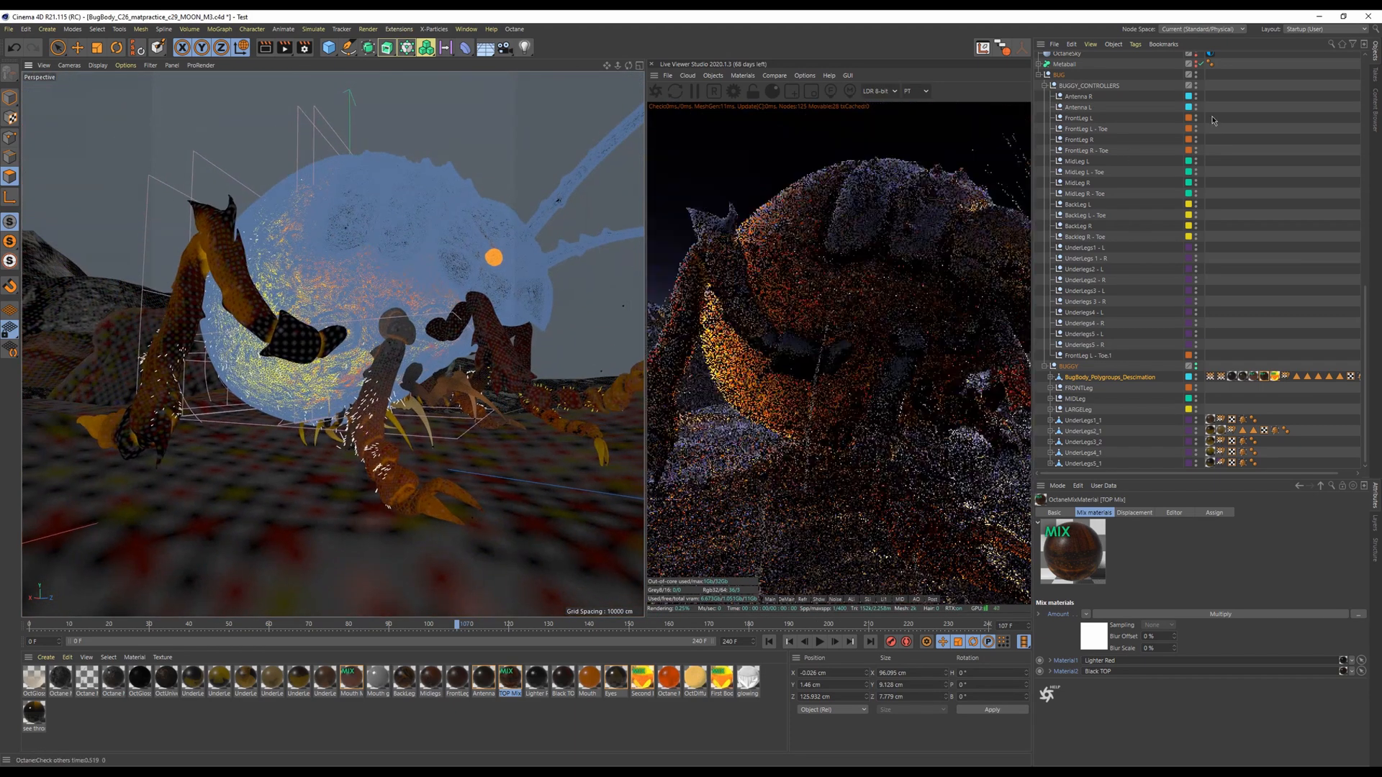
Inspect the Cylinder.1 hair base object and its Taper deformer in the scene hierarchy
scroll(1068, 94, "up", 10)
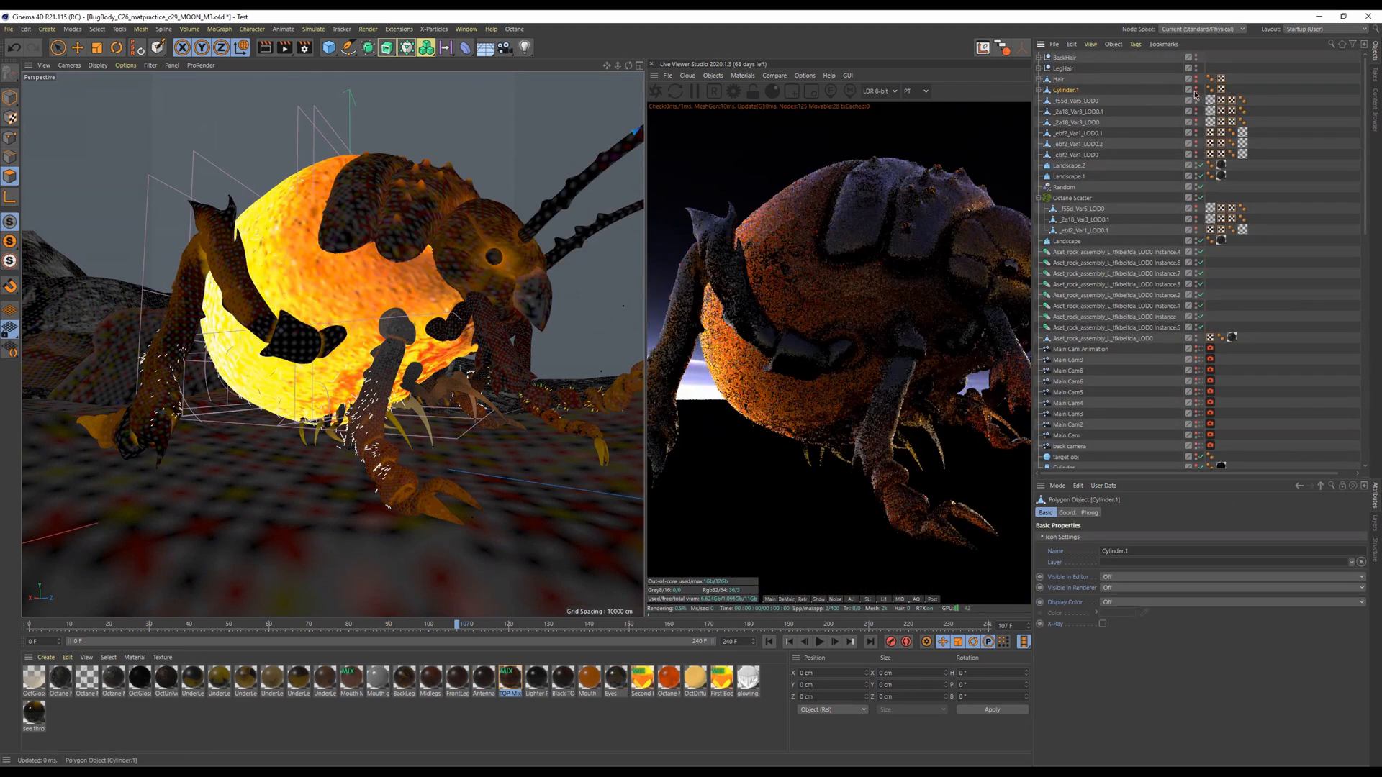
left_click(1040, 91)
left_click(1064, 100)
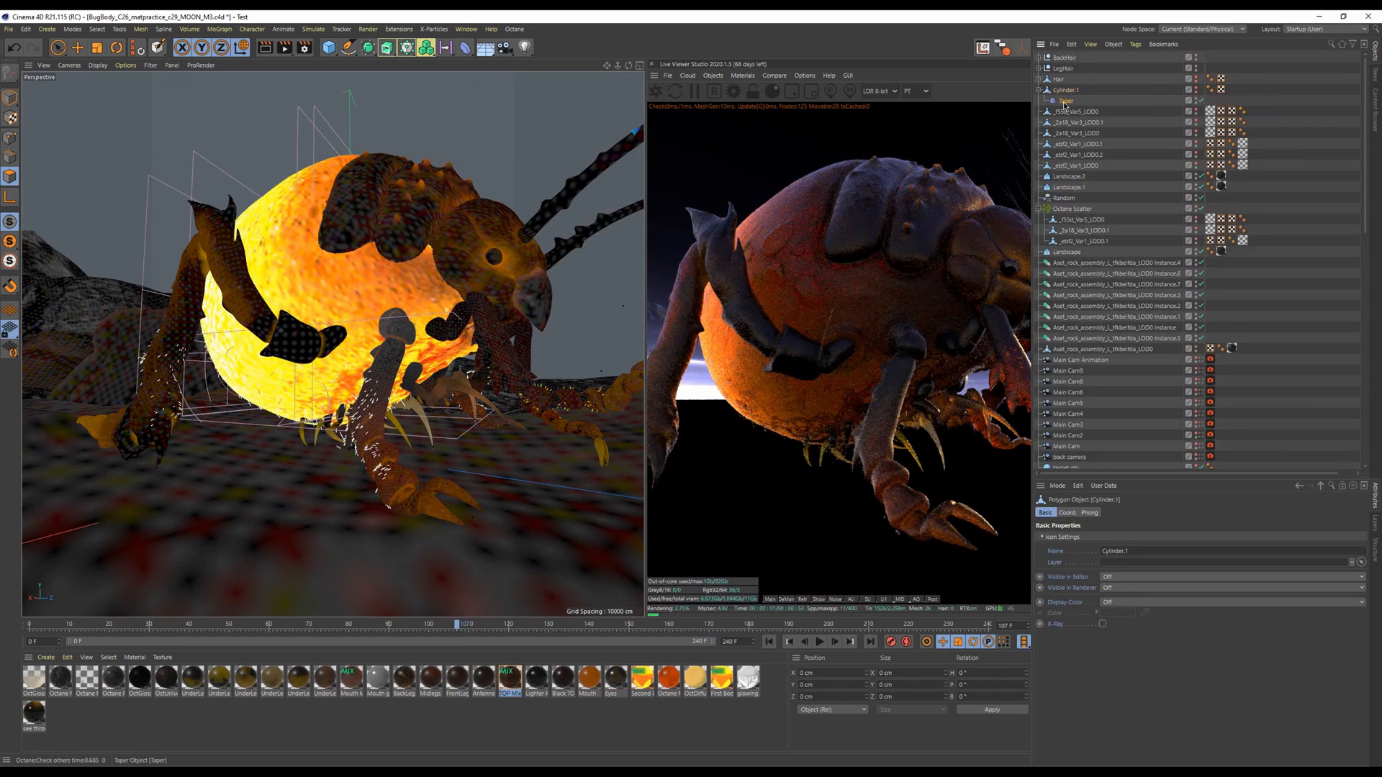
left_click(1040, 90)
Frame the Hair object in the viewport and inspect its Bend deformer by toggling it
left_click(1039, 79)
left_click(1058, 80)
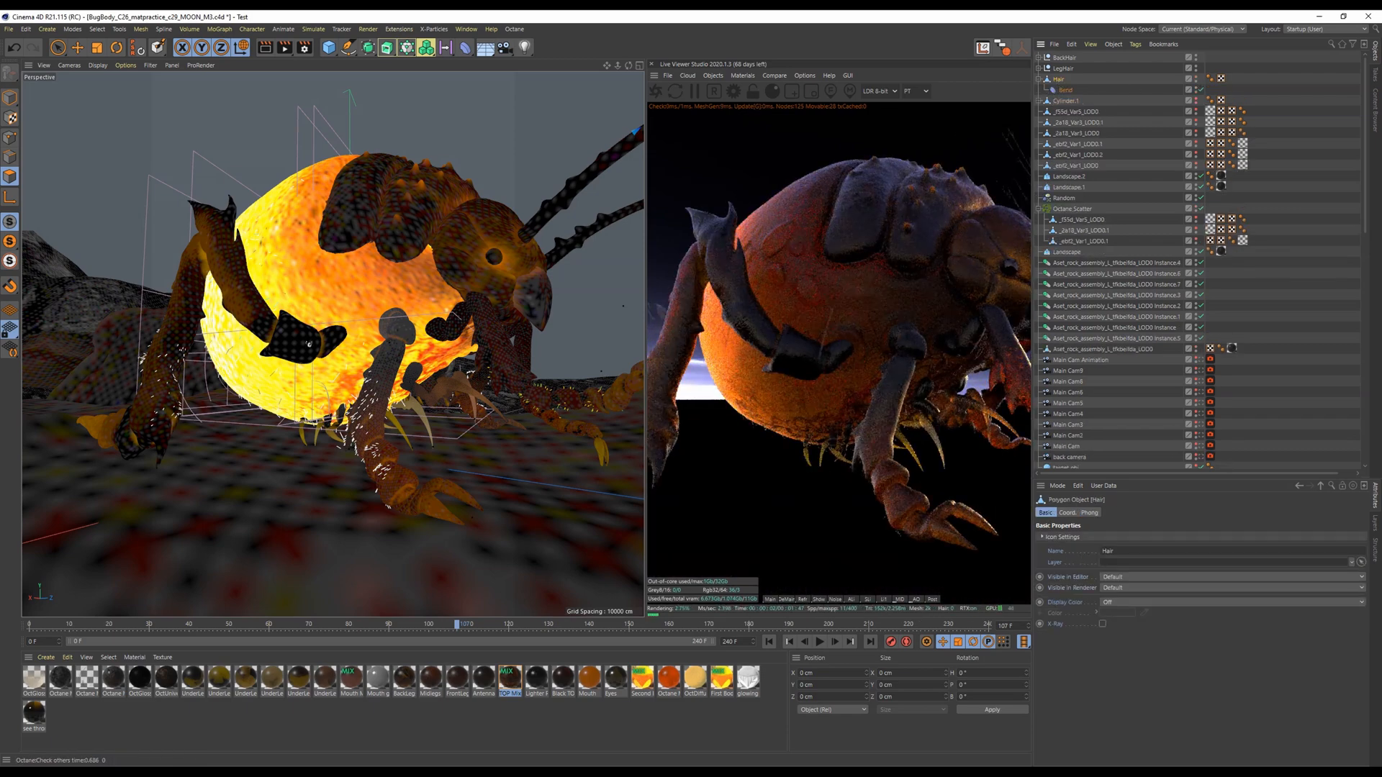
key("o")
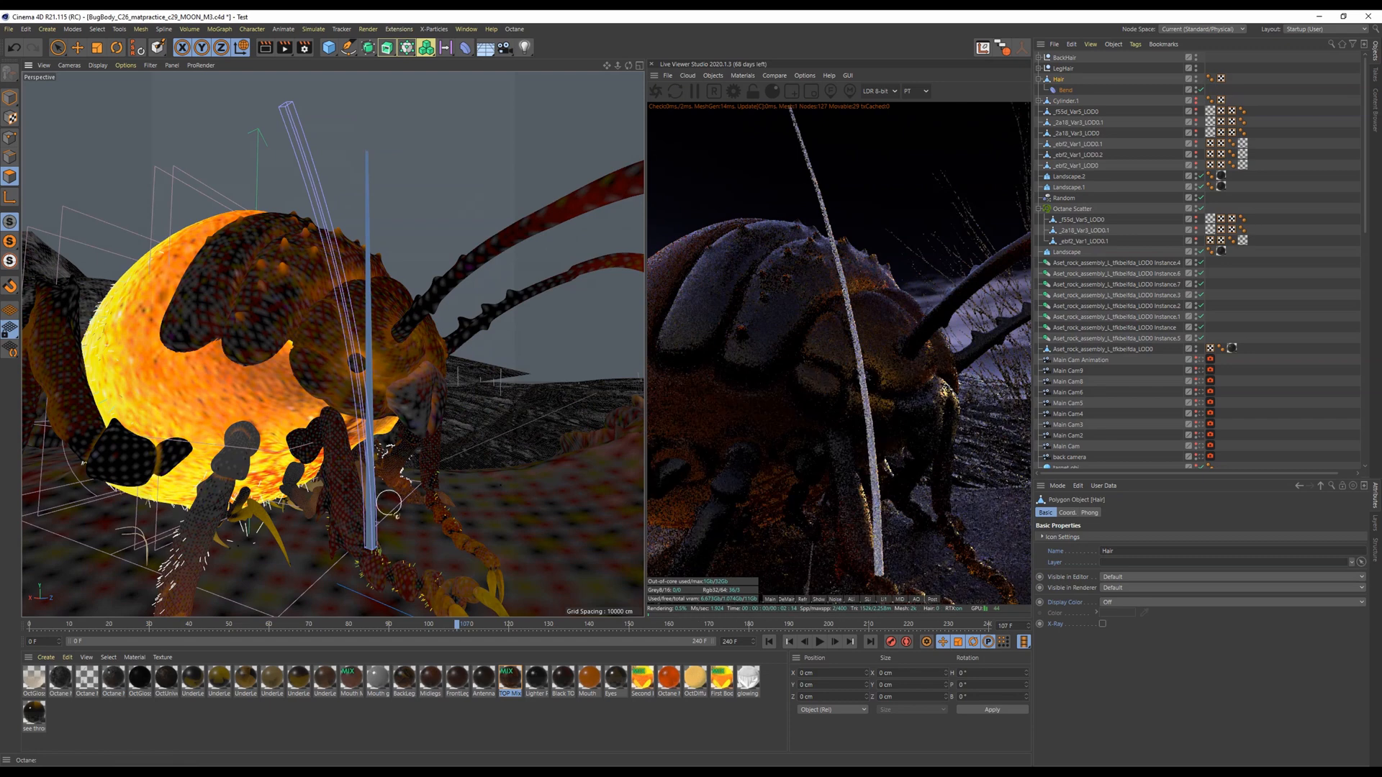
left_click(1119, 90)
left_click(1201, 90)
left_click(1038, 79)
Expand the LegHair group and inspect the distribution settings and effectors of BackLeg_Octane Scatter
left_click(1057, 68)
left_click(1039, 69)
left_click(1073, 90)
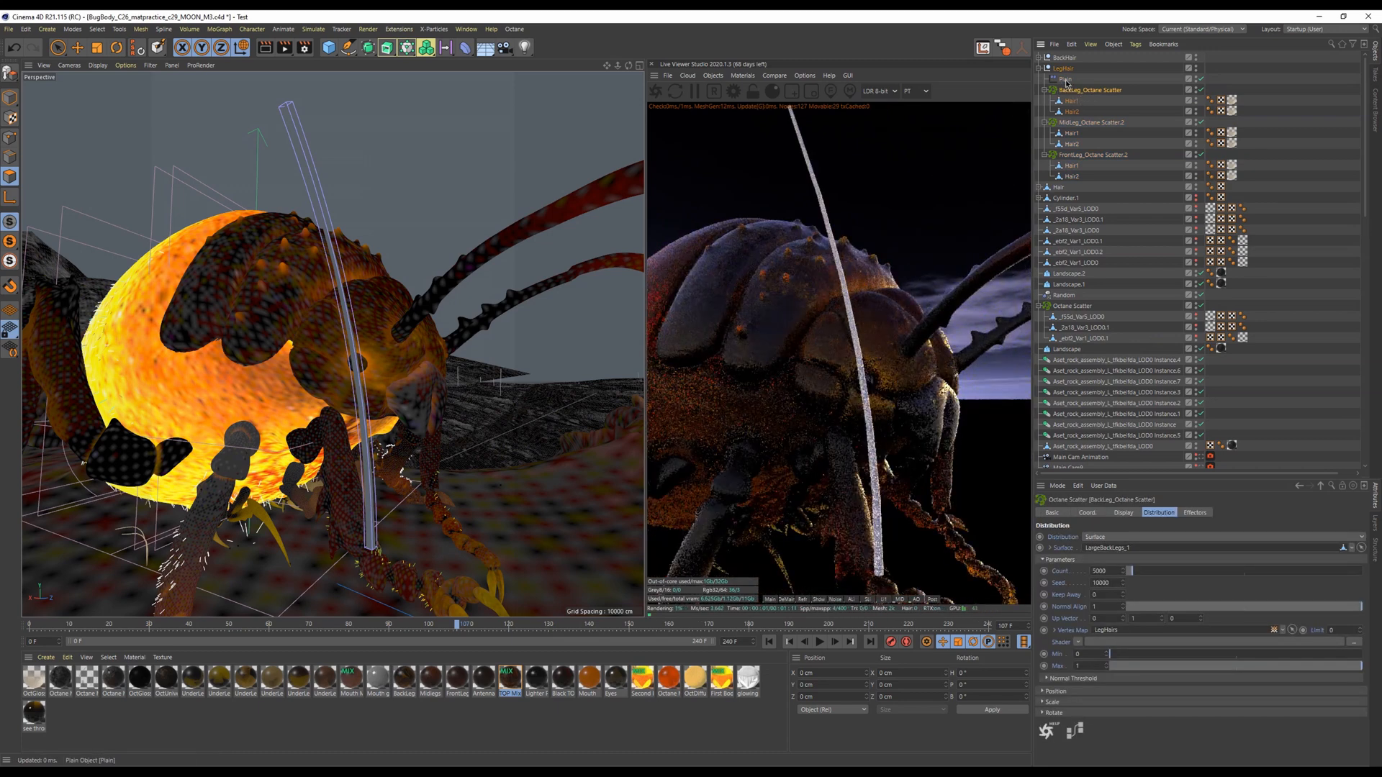
left_click(1194, 513)
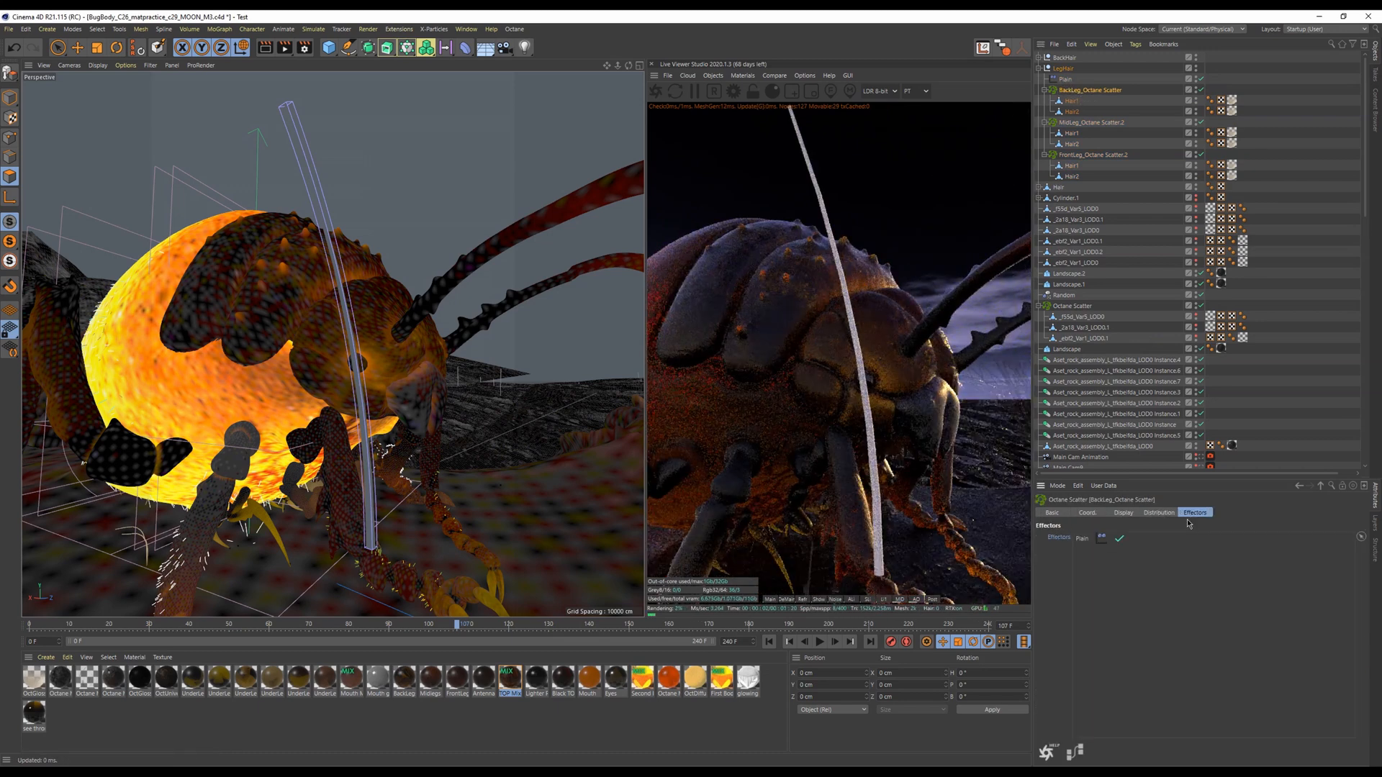
Open the effectors of HairBody_Octane Scatter.1 and examine the bug's abdomen from the rear
left_click(1094, 155)
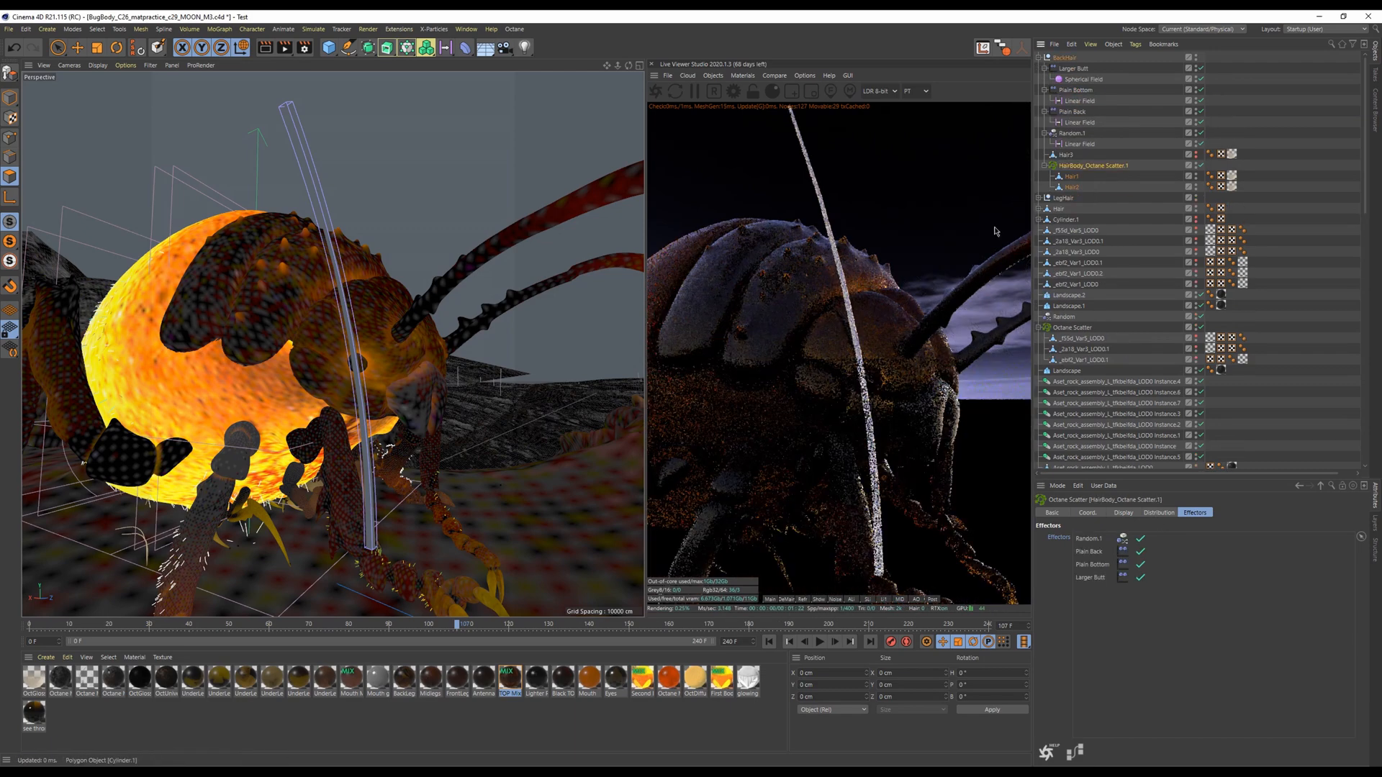
left_click_drag(124, 350, 345, 342)
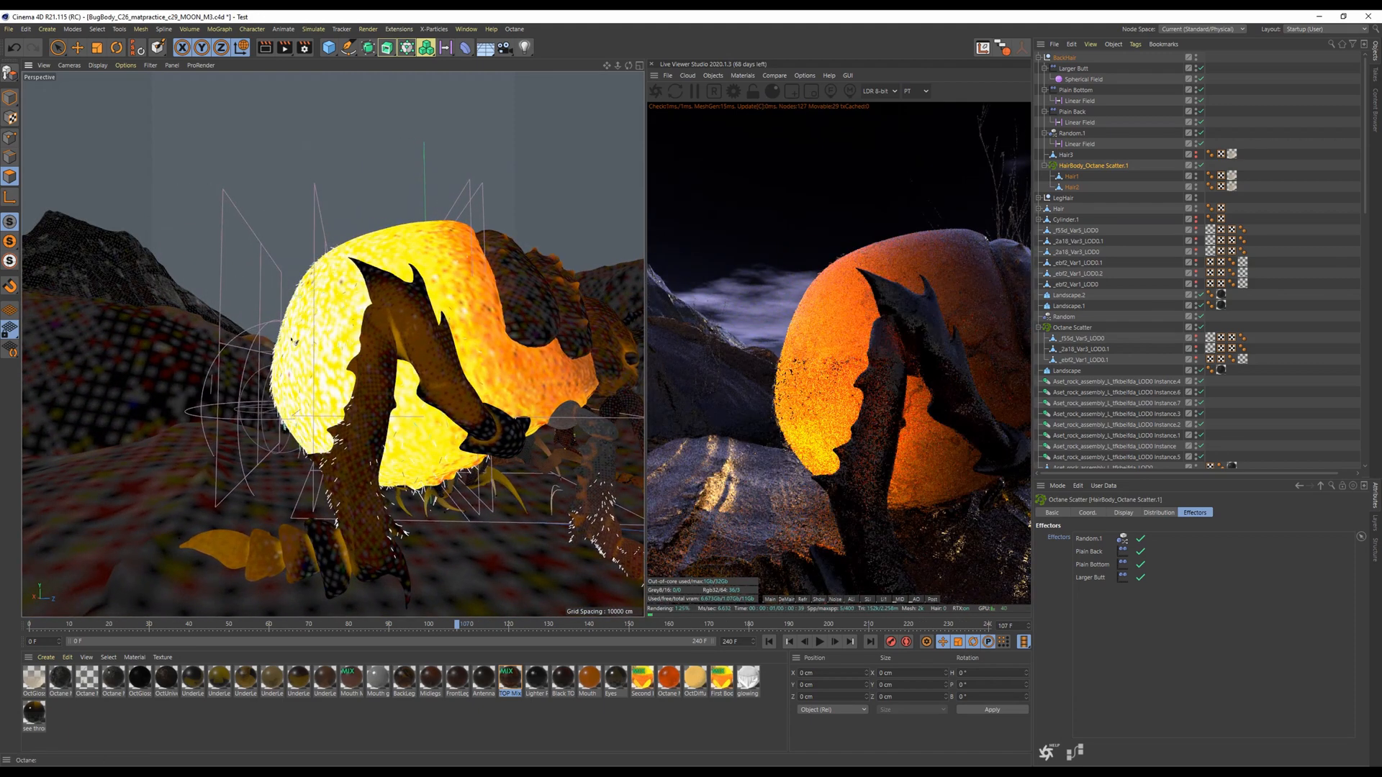
left_click_drag(449, 383, 313, 412)
Examine the rock landscape and scattered dry plants surrounding the bug from several distances and angles
scroll(435, 380, "down", 5)
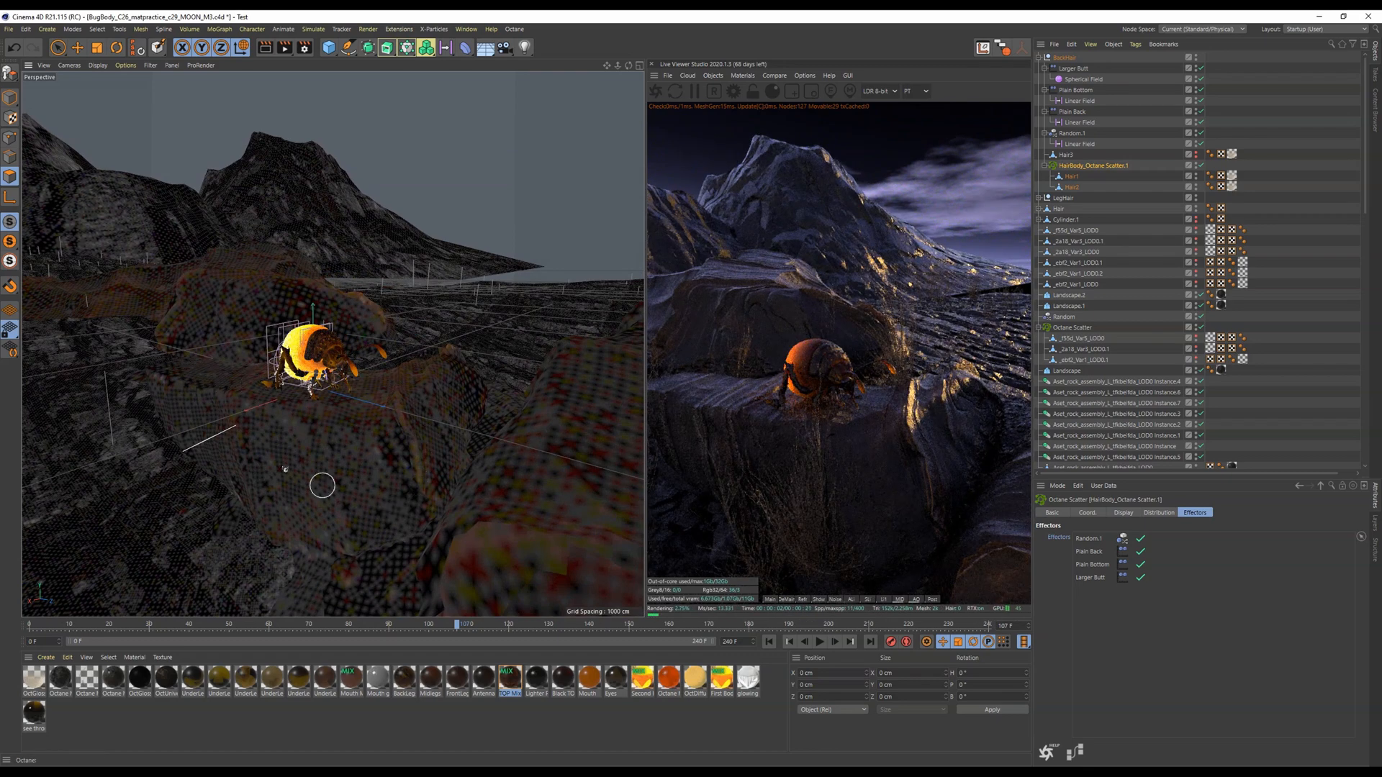
left_click_drag(328, 416, 344, 372)
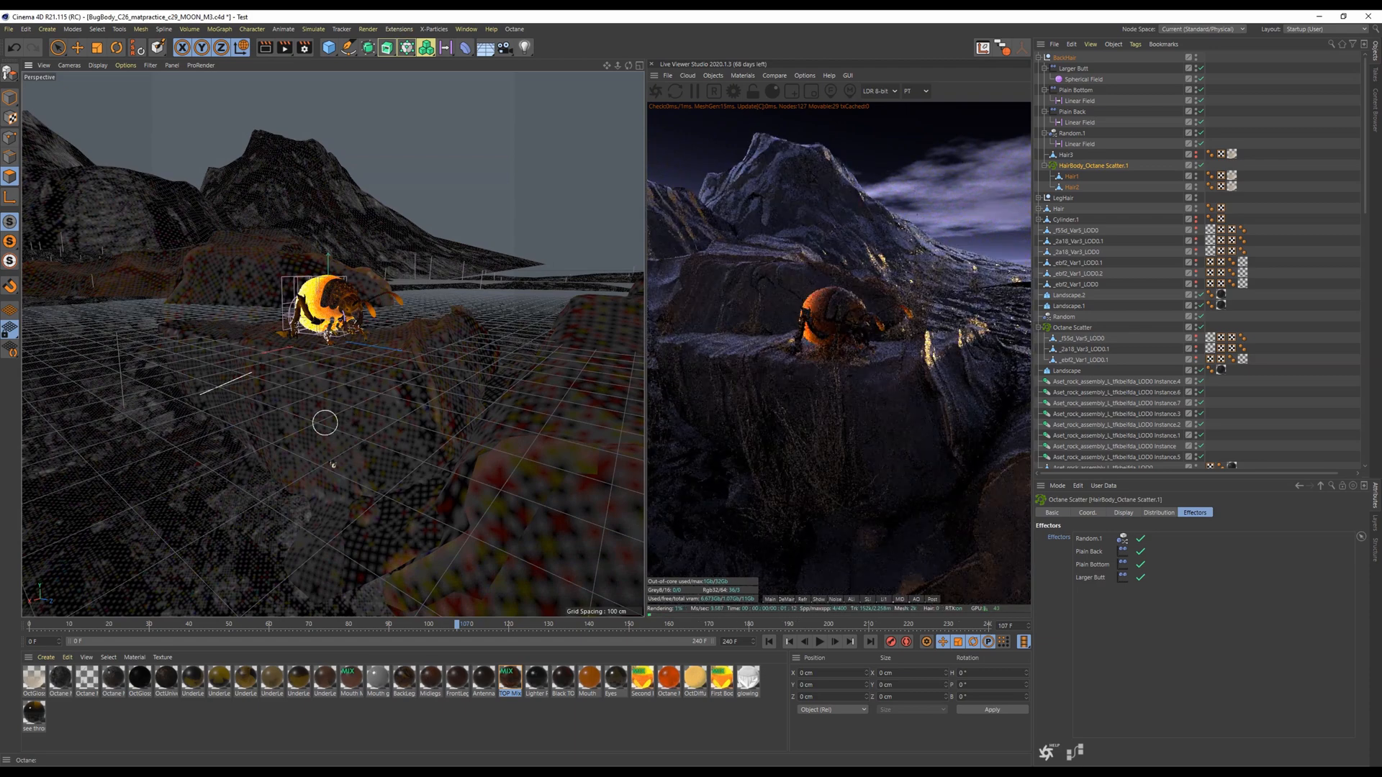
left_click_drag(319, 453, 357, 415)
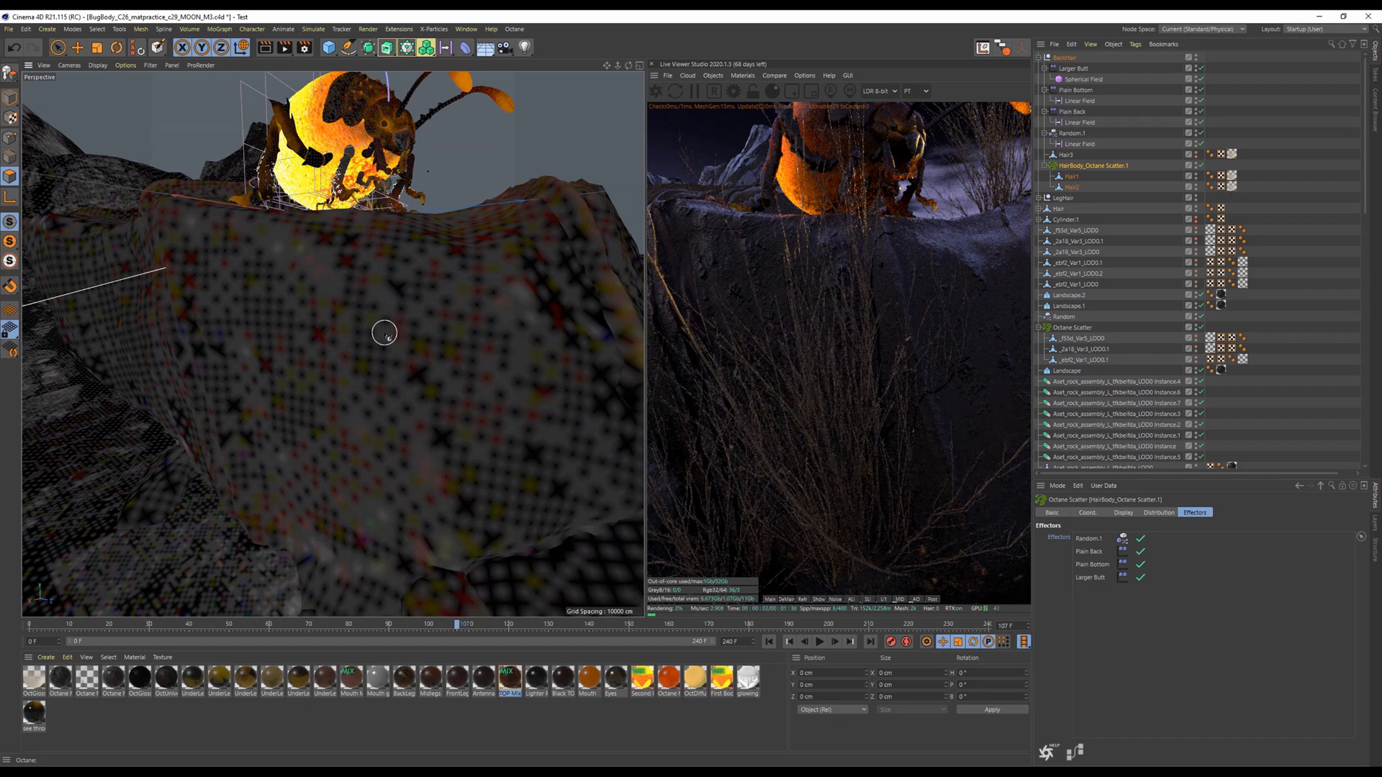
left_click_drag(379, 333, 360, 387)
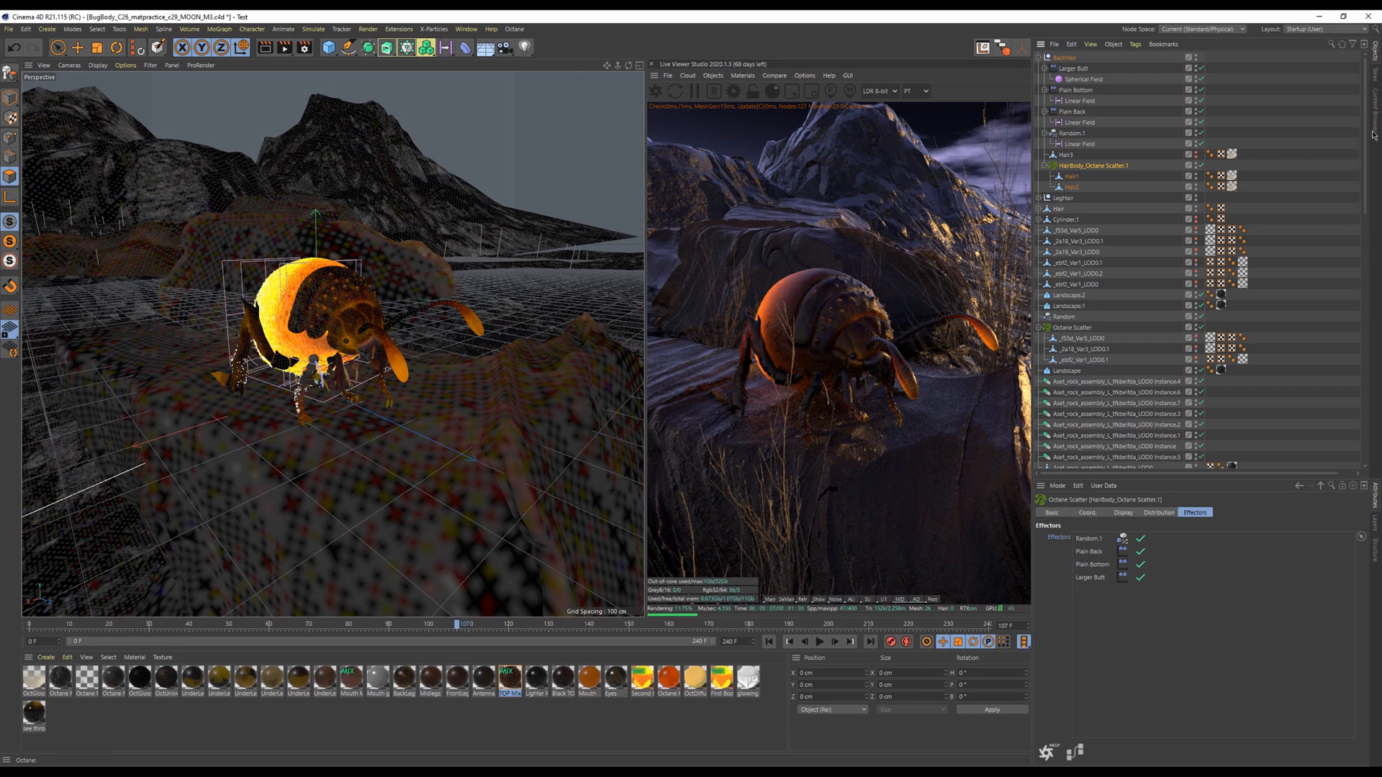
Show the scene's takes and activate Cam3_side, followed by Cam1 Infront, to render each camera view
left_click(1369, 82)
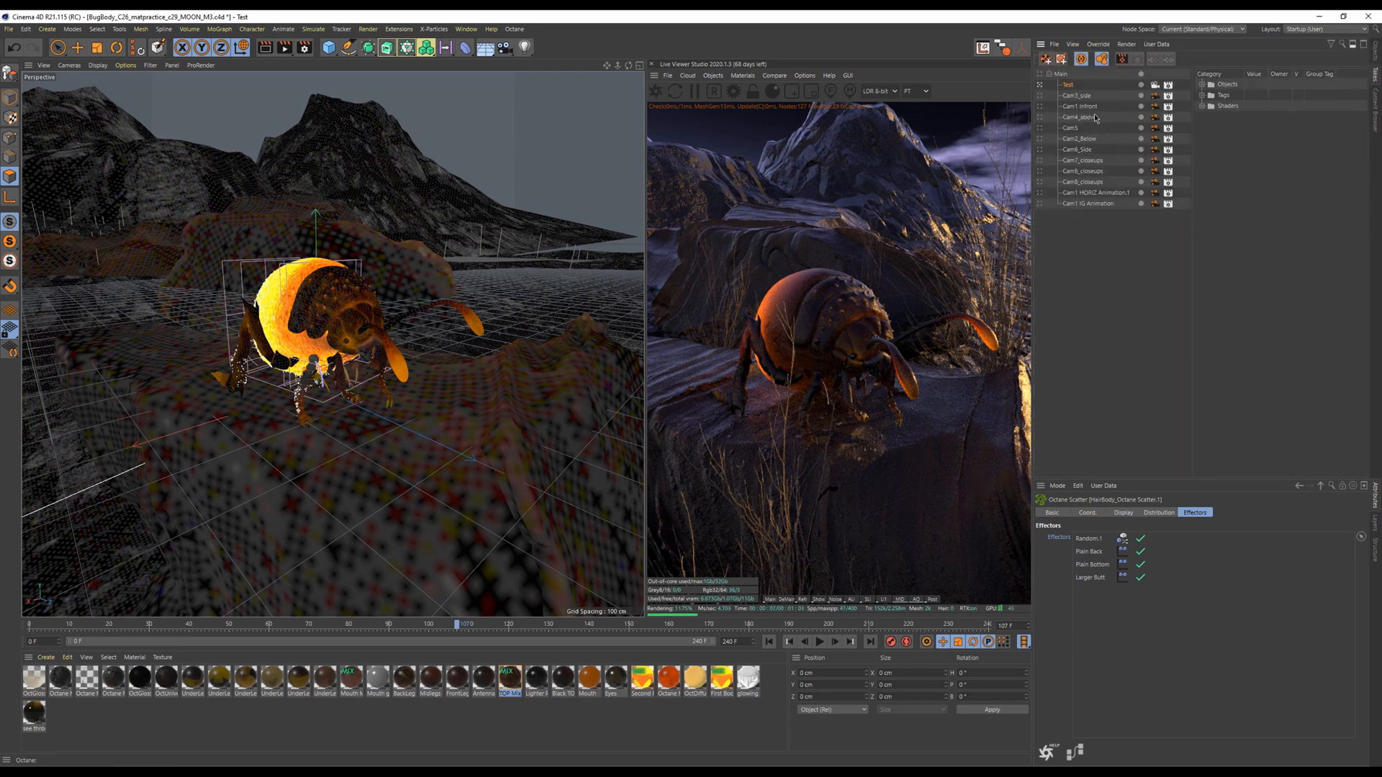
left_click(1040, 95)
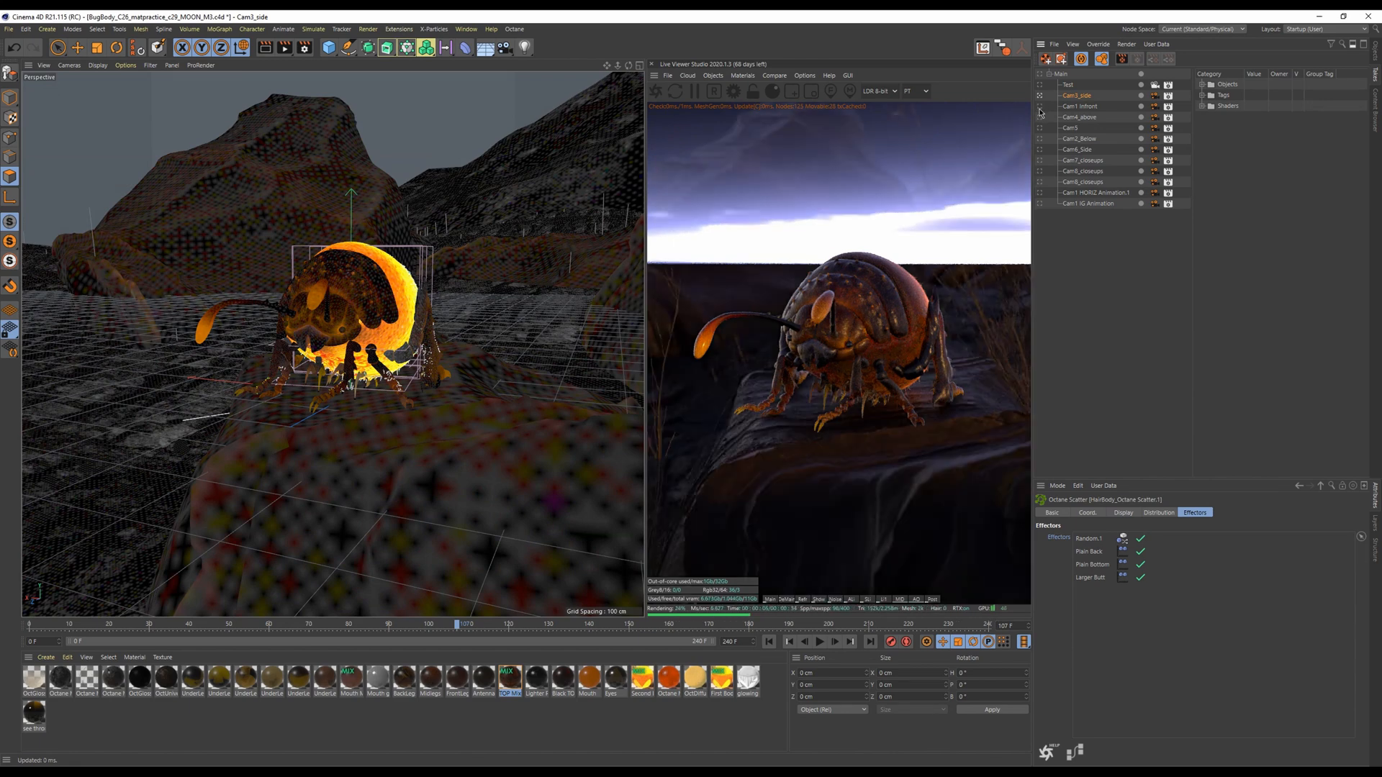
left_click(1040, 107)
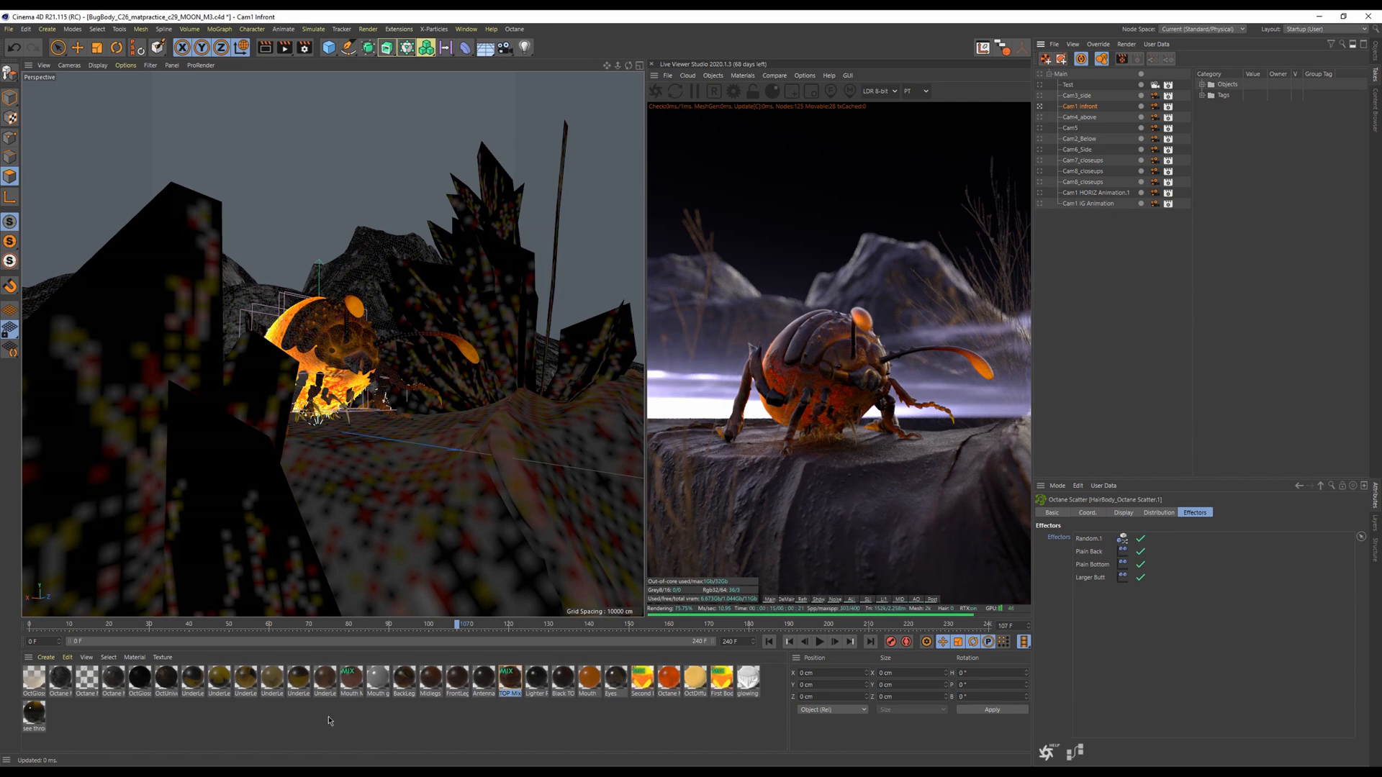
Switch to Photoshop, make the Cam1_Infront render the active document, and consolidate all tiled documents into tabs
mouse_move(339, 689)
left_click(331, 749)
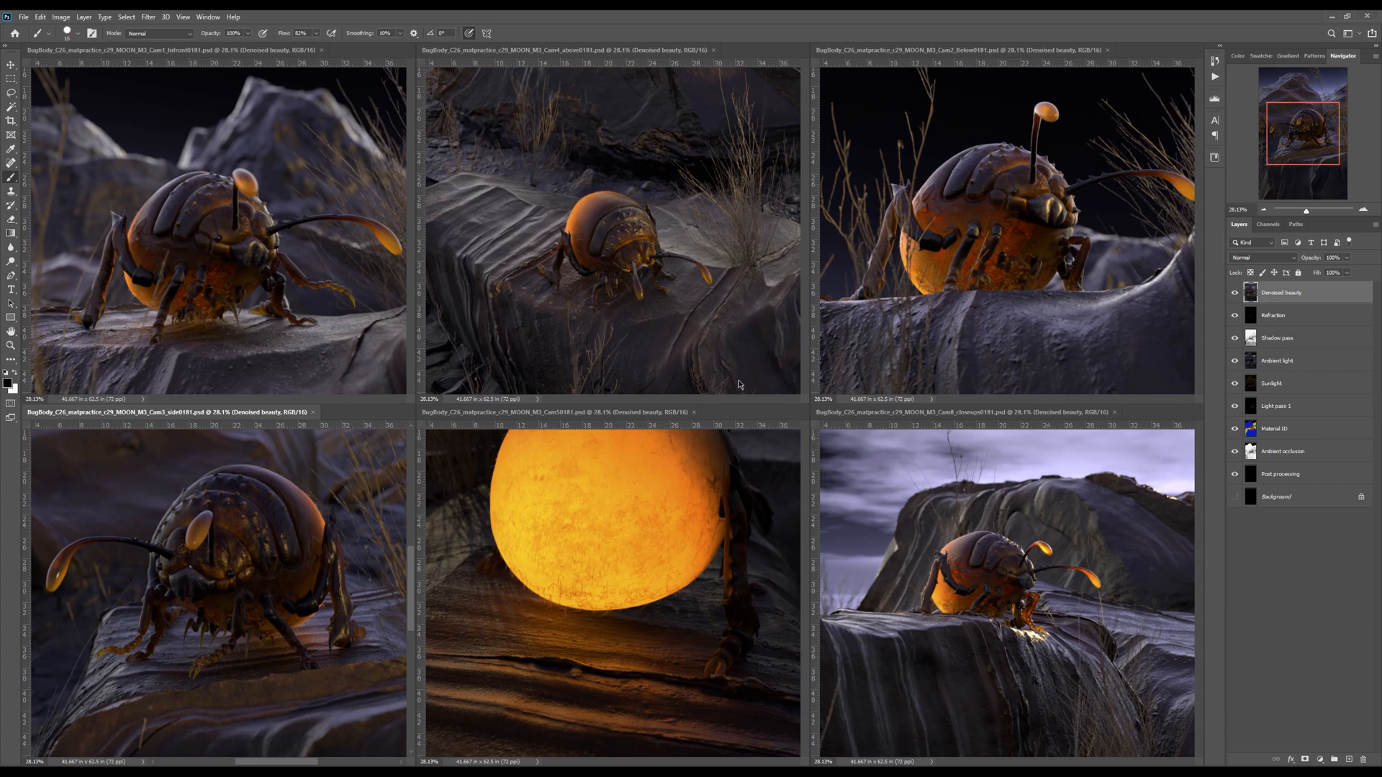
left_click(369, 54)
left_click(205, 18)
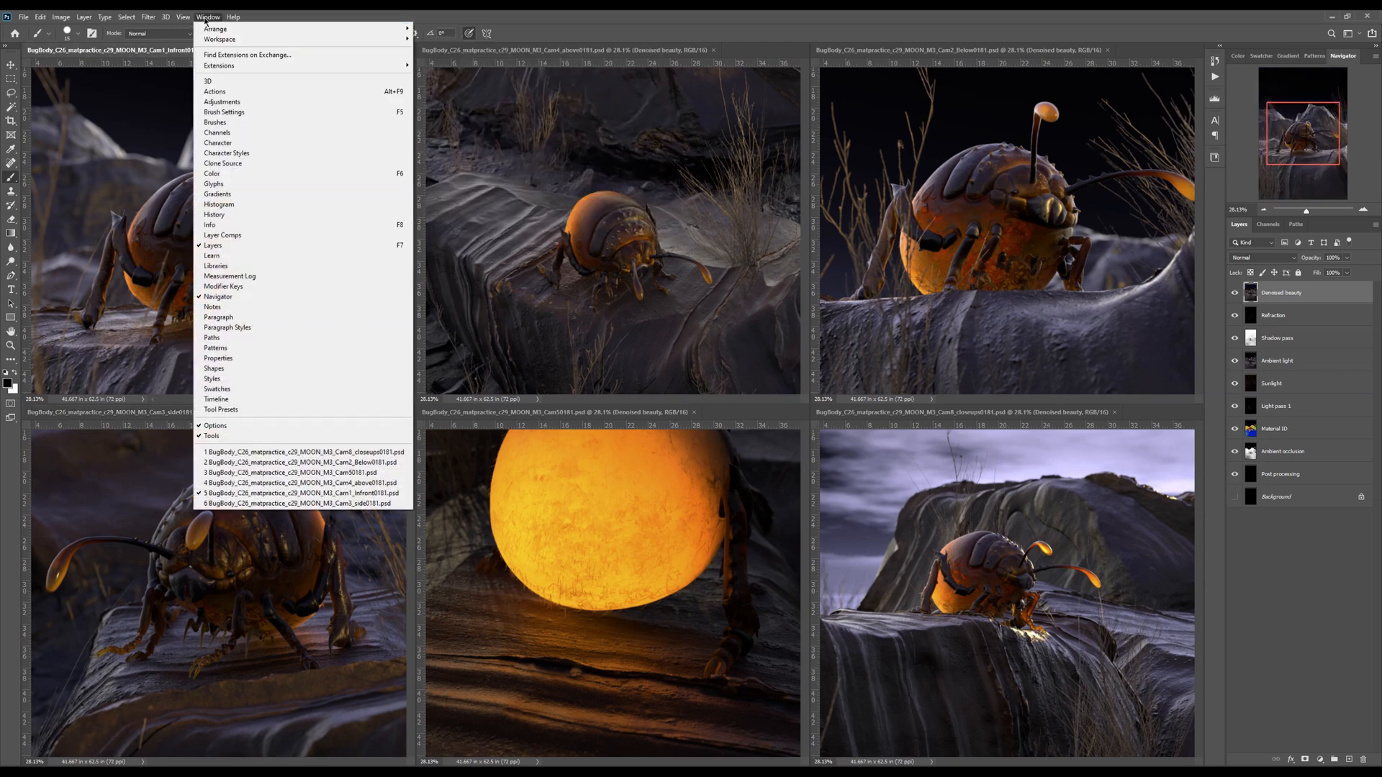
mouse_move(215, 30)
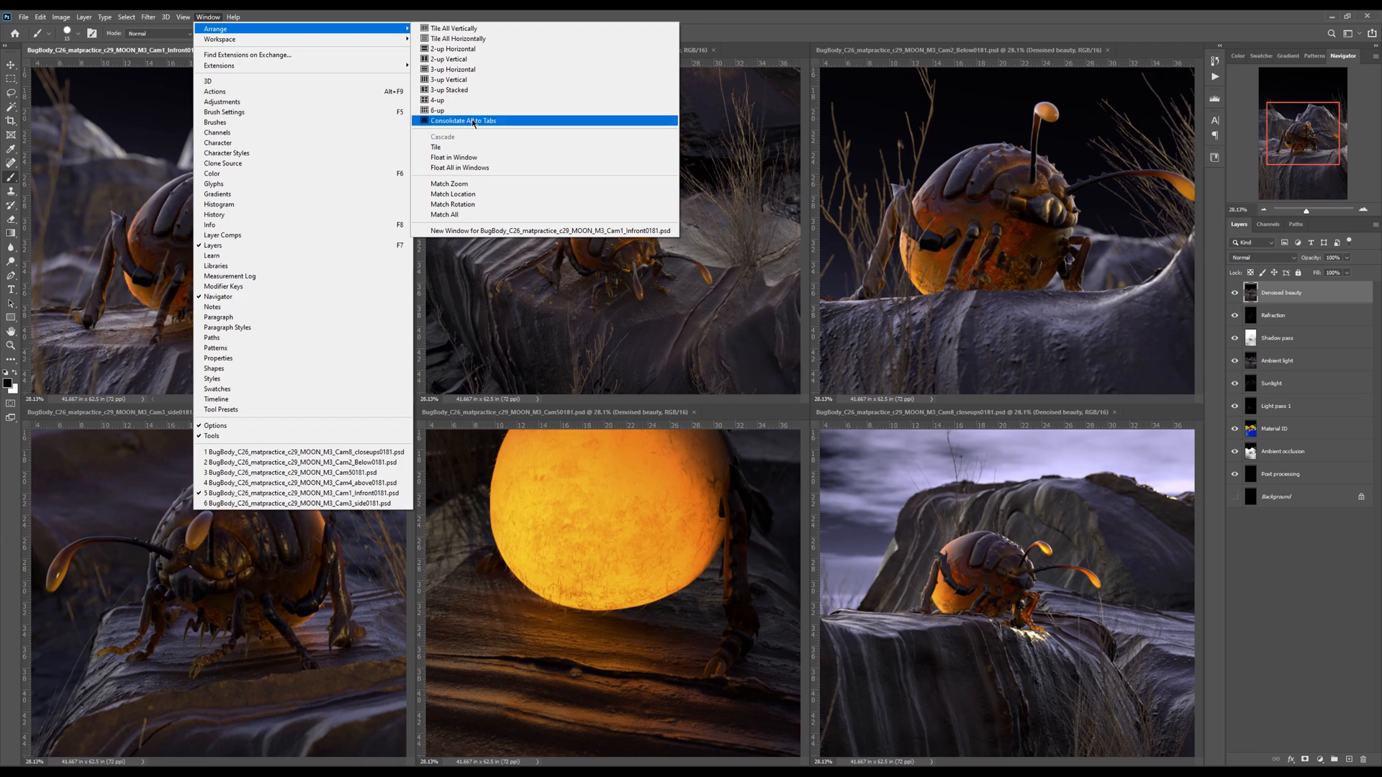
left_click(466, 122)
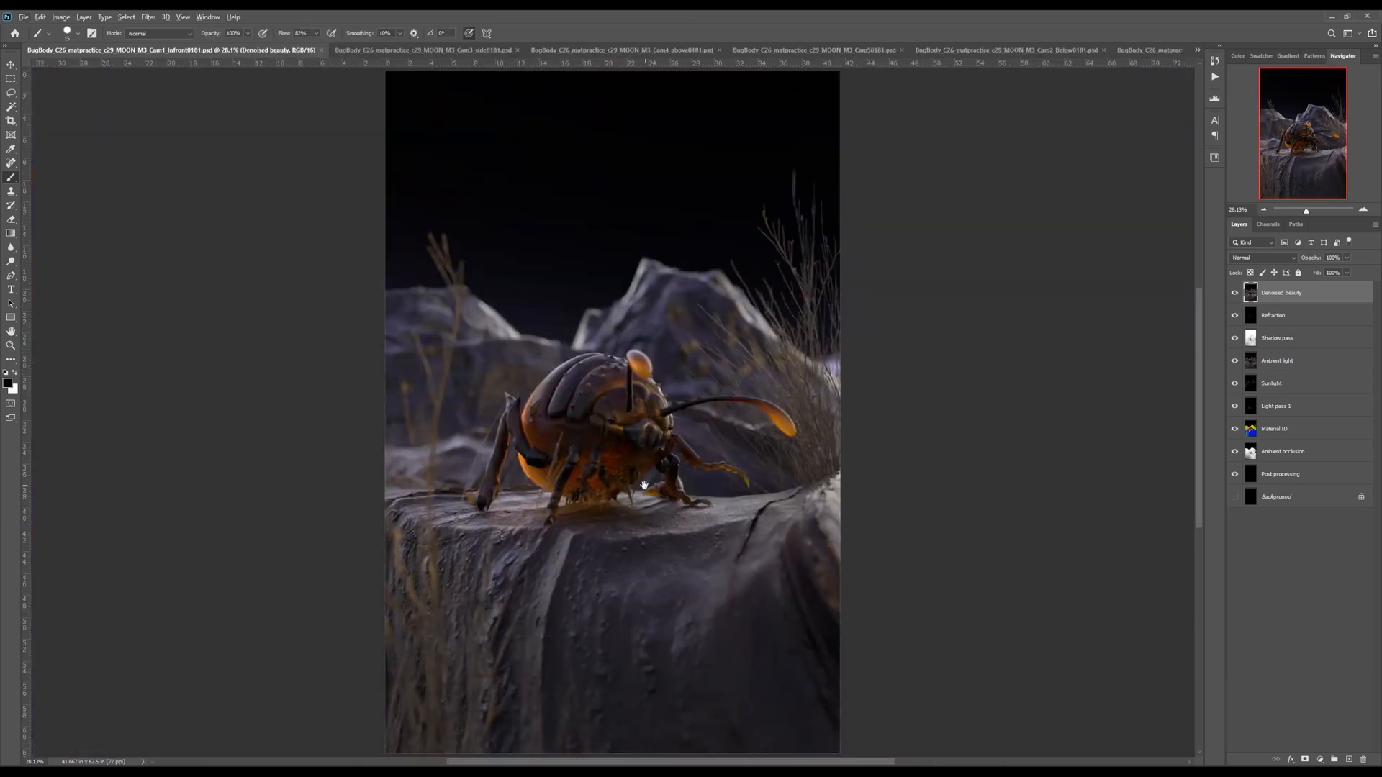
Hide all render pass layers, move Denoised beauty directly above Background, and make only that layer visible
left_click_drag(605, 492, 682, 480)
left_click_drag(685, 416, 704, 423)
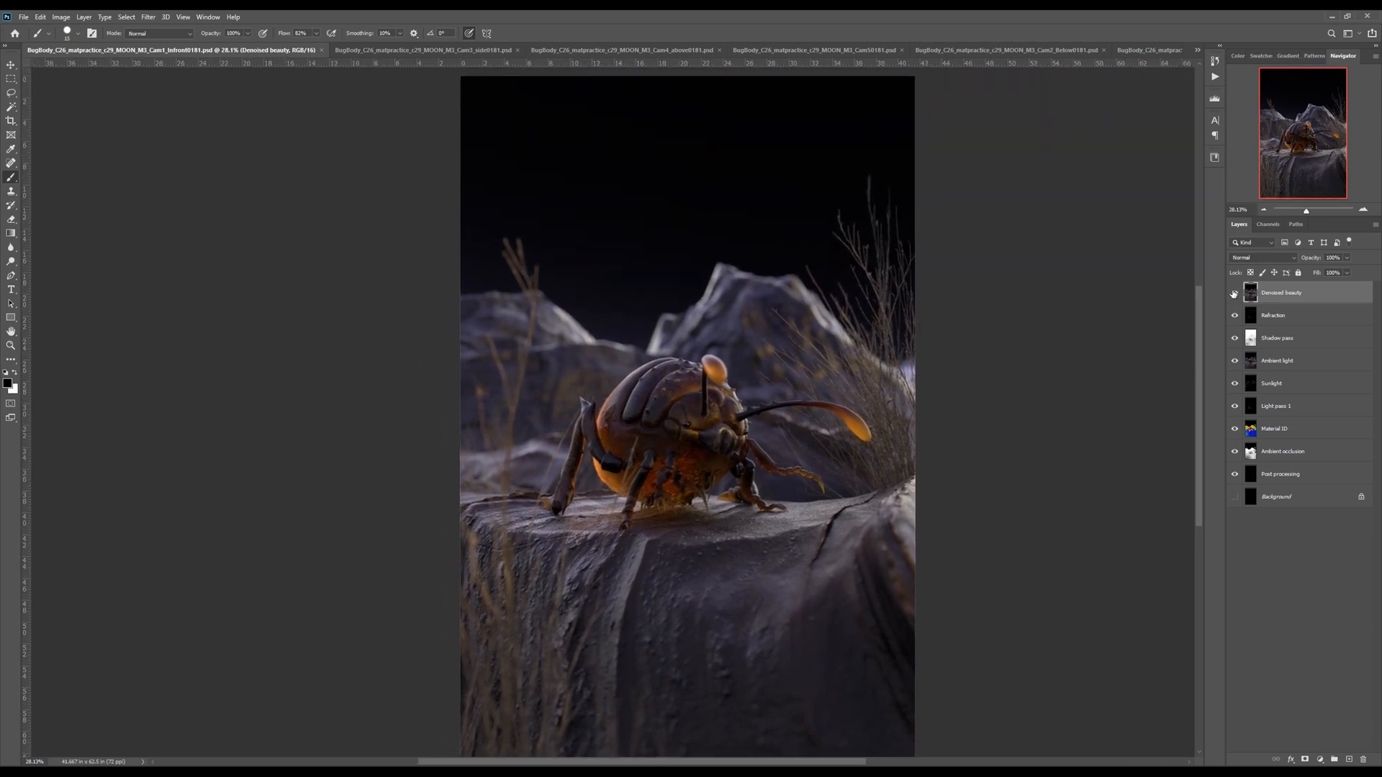
left_click_drag(1233, 477, 1241, 490)
left_click_drag(1312, 298, 1302, 479)
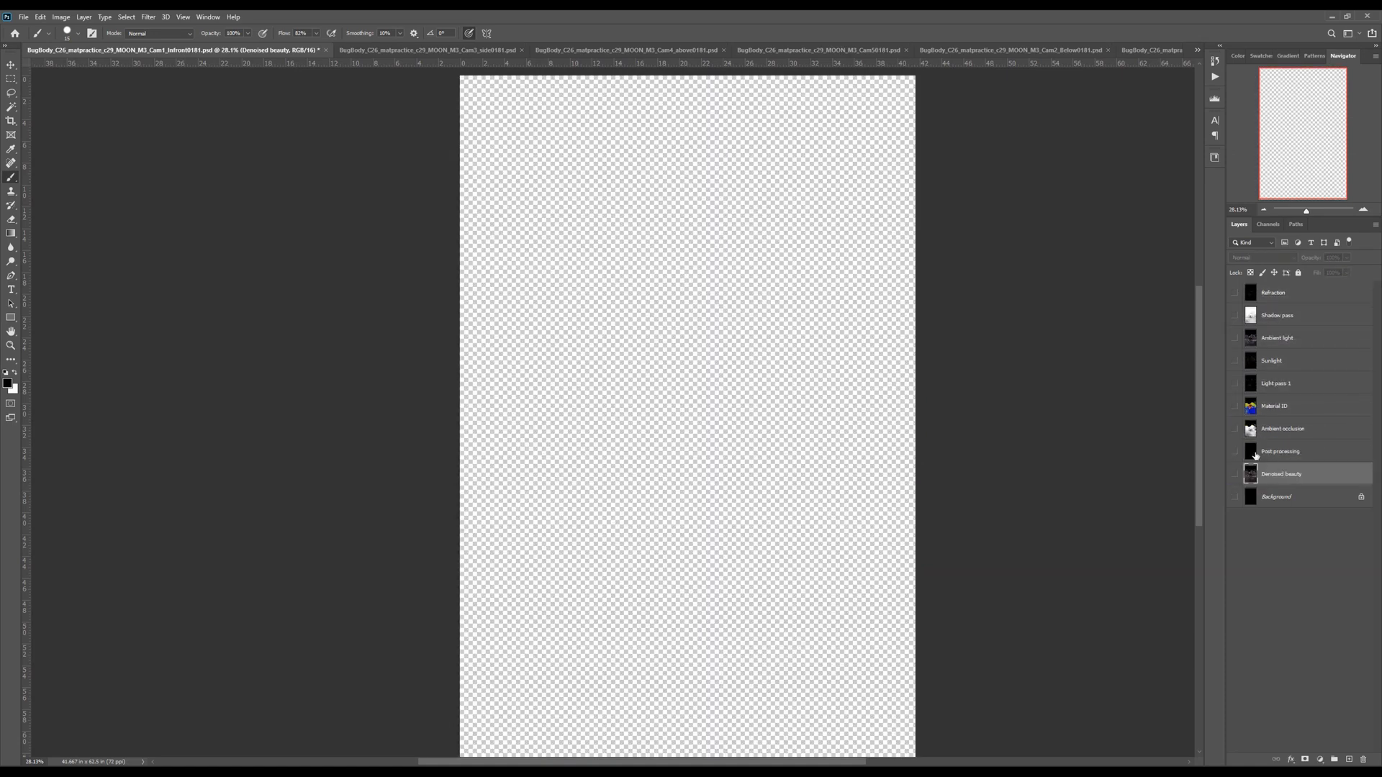
left_click(1236, 473)
mouse_move(791, 466)
left_mouse_down()
mouse_move(799, 450)
mouse_move(788, 453)
left_mouse_up()
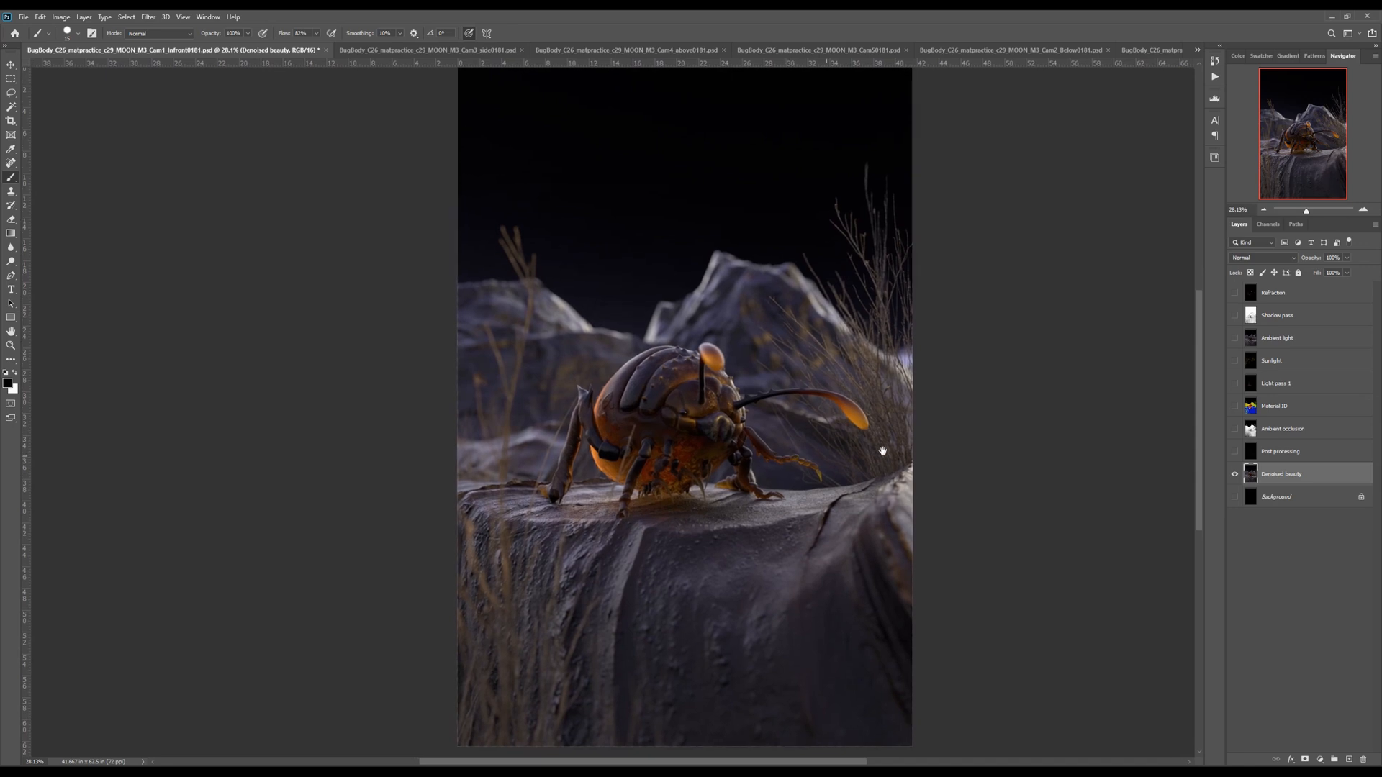
Select the Post processing layer, view it on its own, and return to the Denoised beauty image
left_click(1265, 447)
left_click(1235, 452)
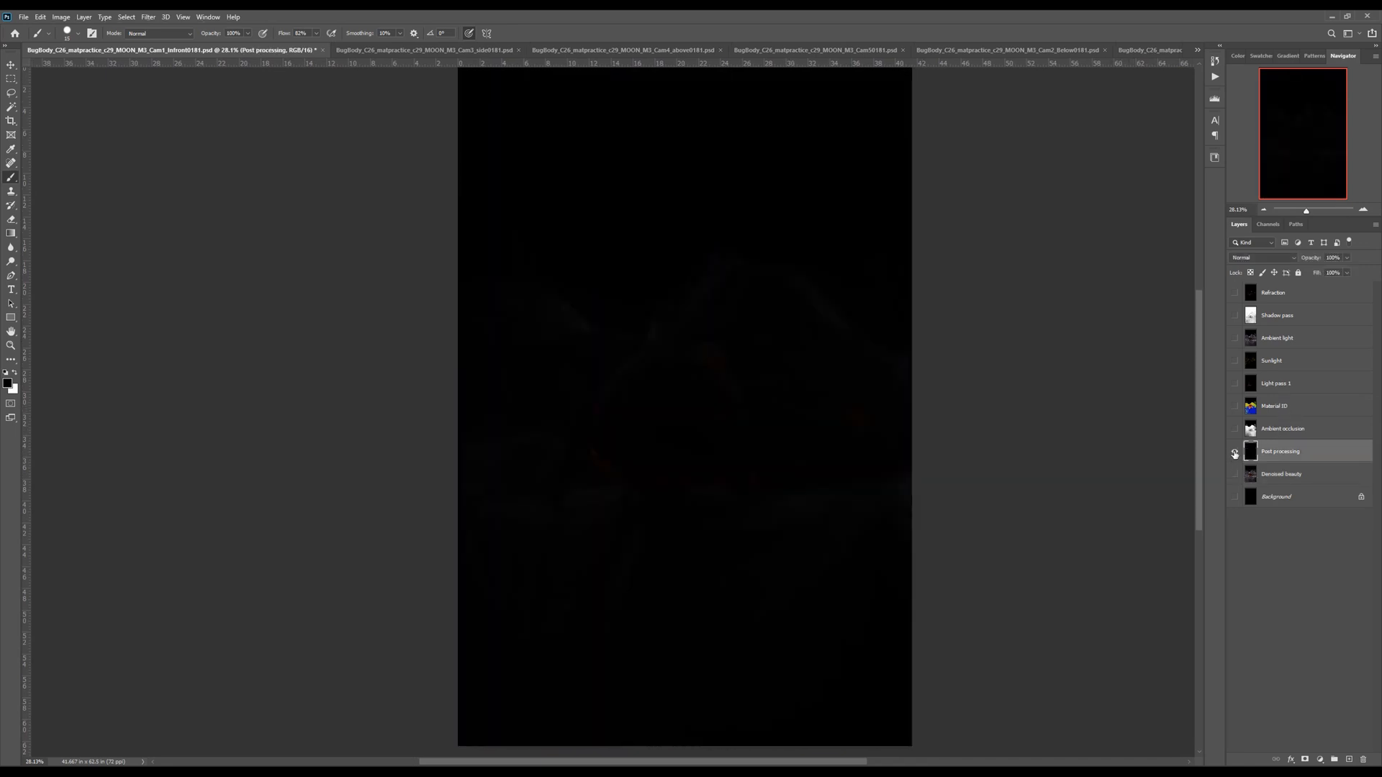
left_click(1235, 452)
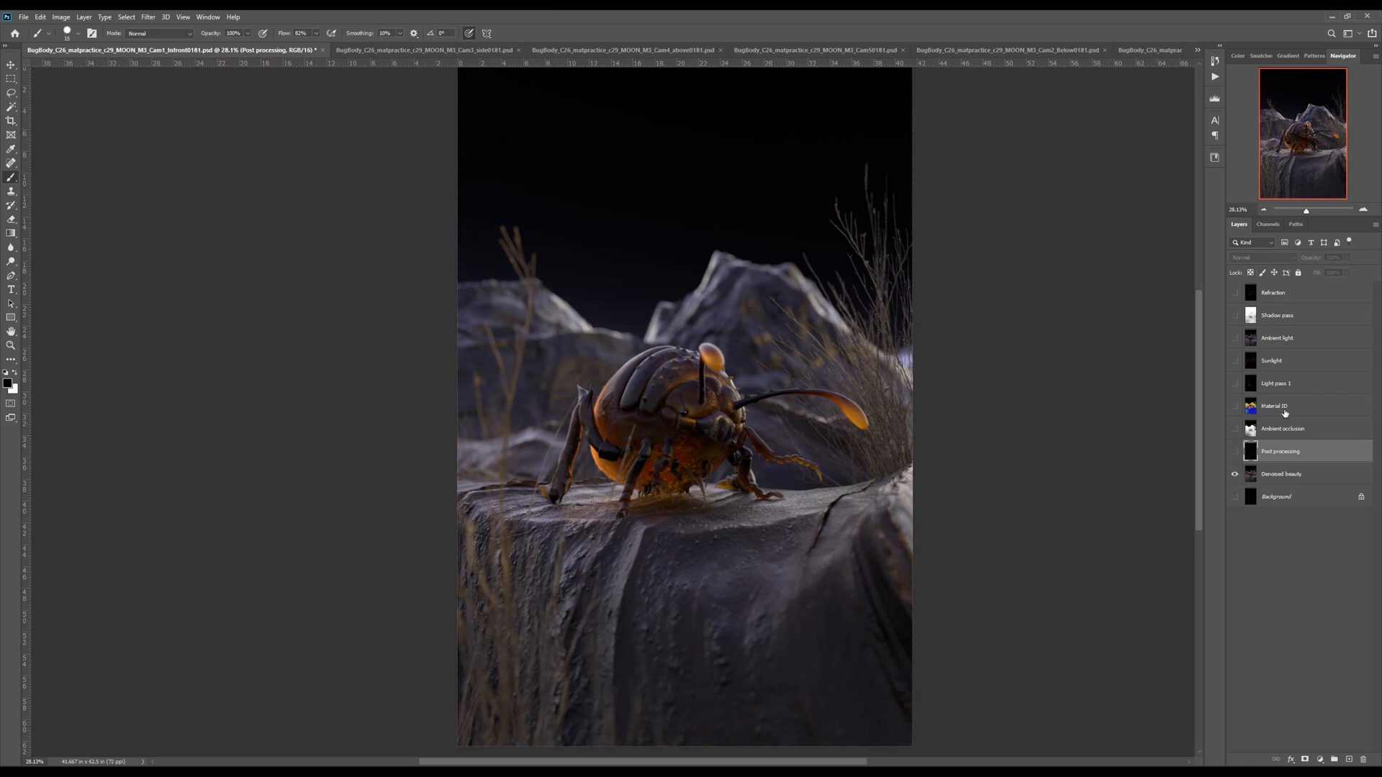
Show the Post processing layer, examine its glow areas, and set its blend mode to Screen
left_click(1235, 452)
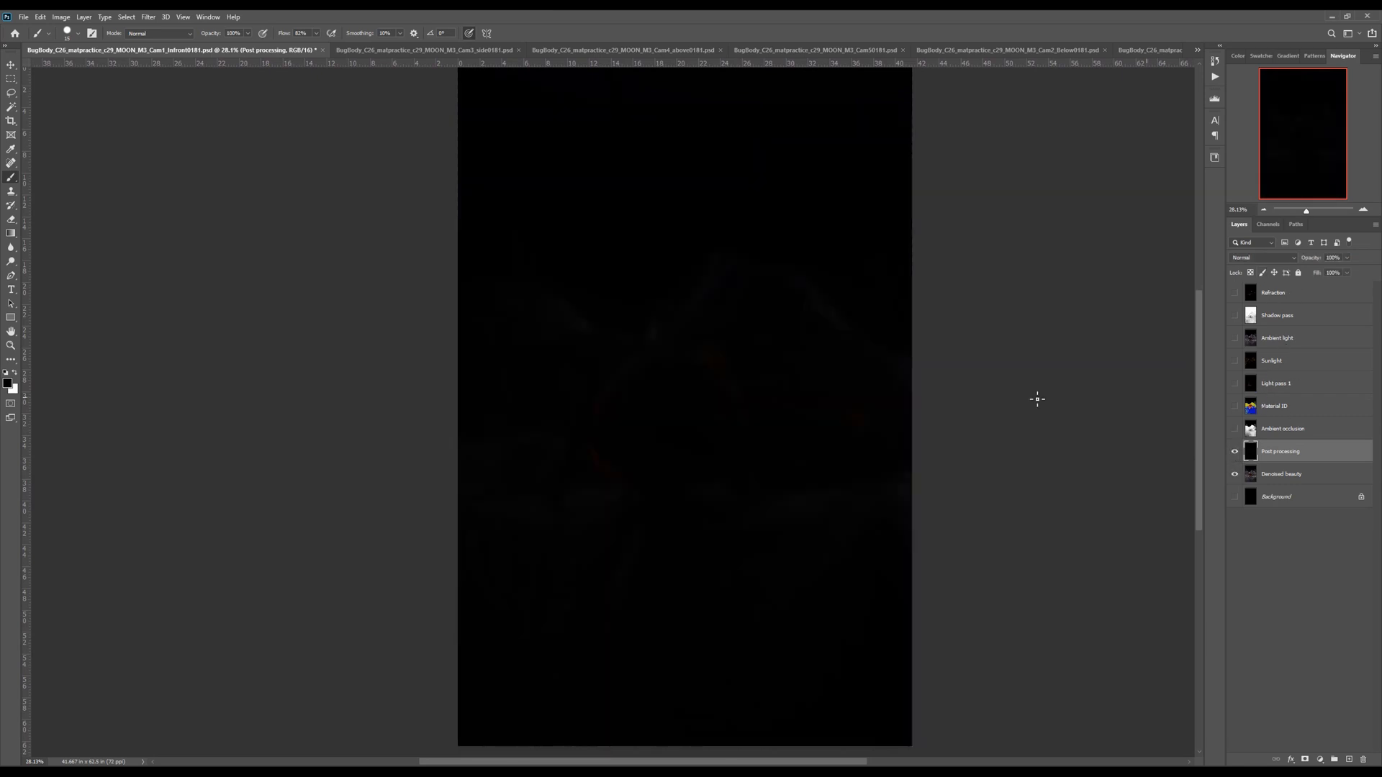
scroll(635, 367, "up", 2)
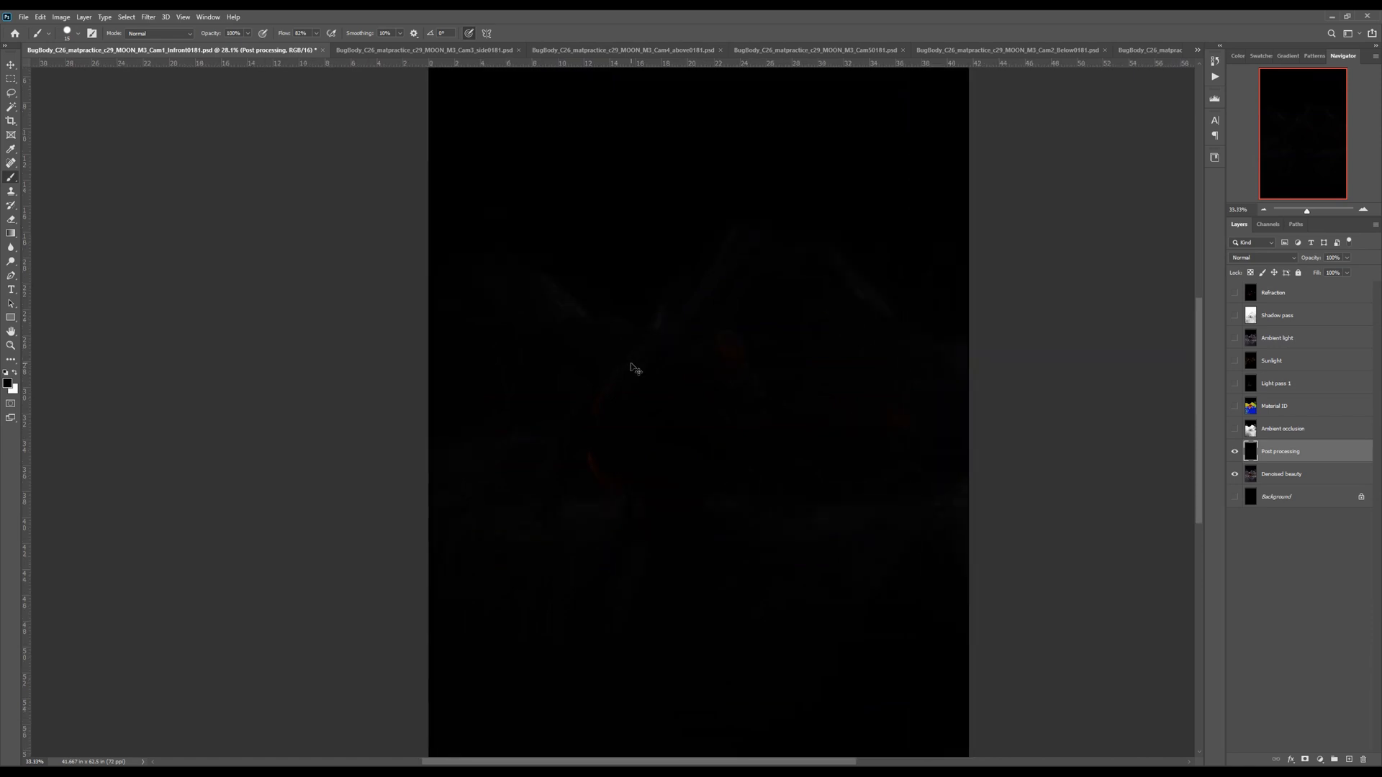
scroll(635, 368, "down", 1)
scroll(635, 368, "up", 2)
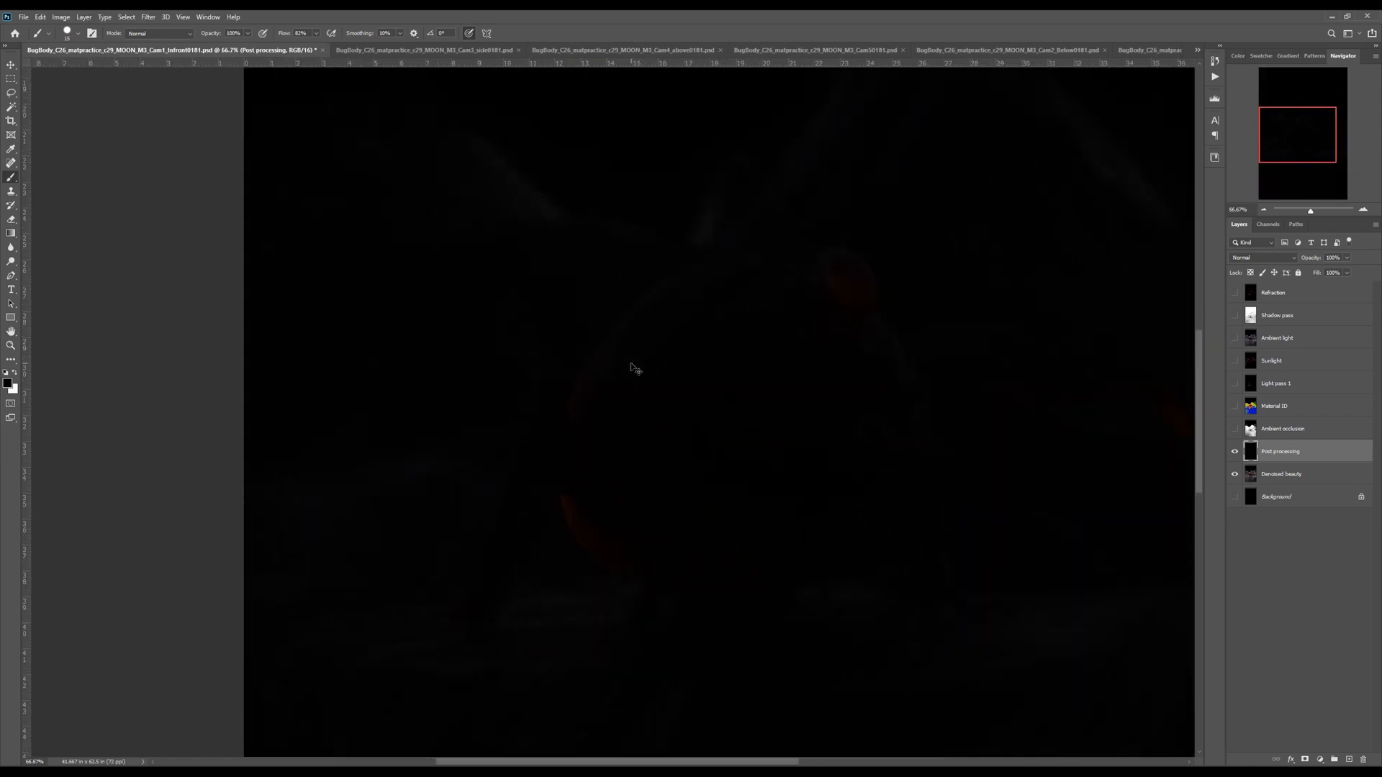
scroll(635, 368, "down", 3)
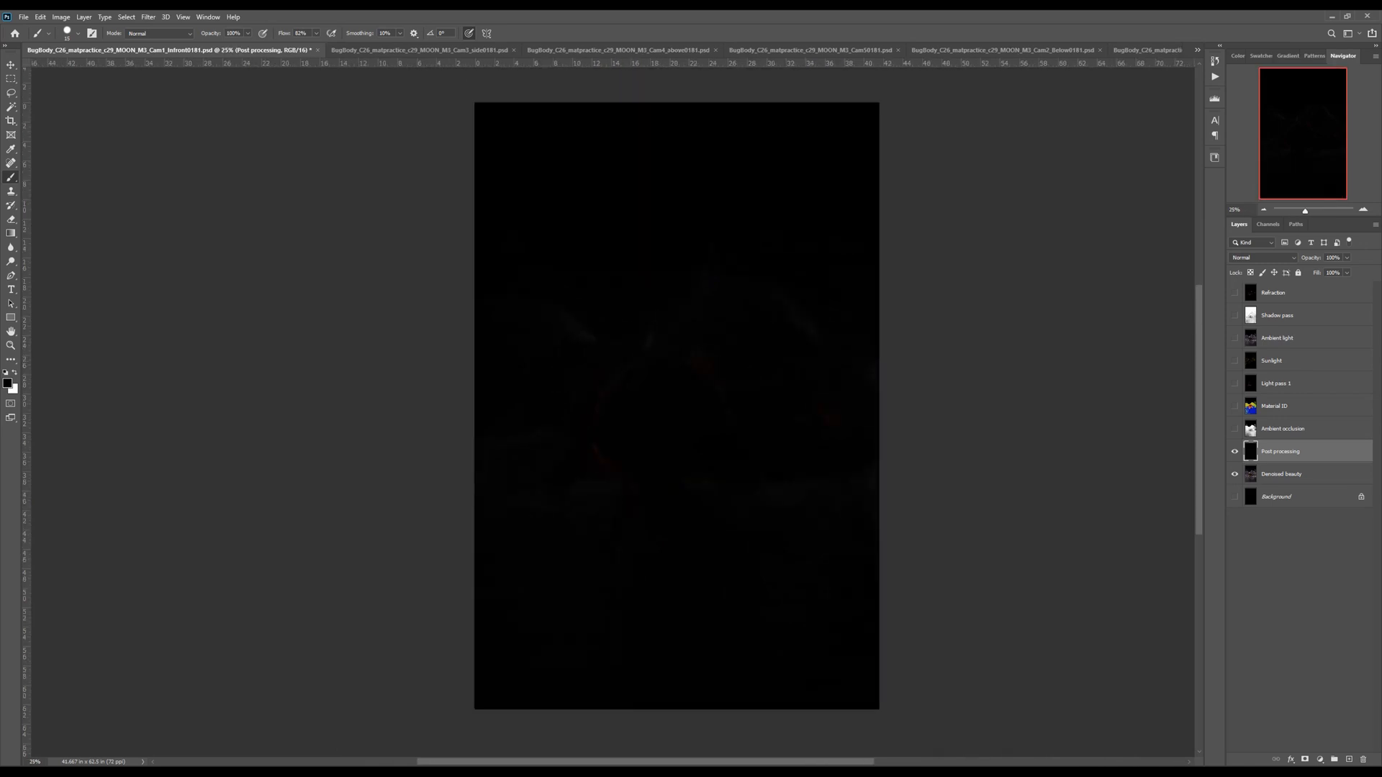
left_click(1263, 259)
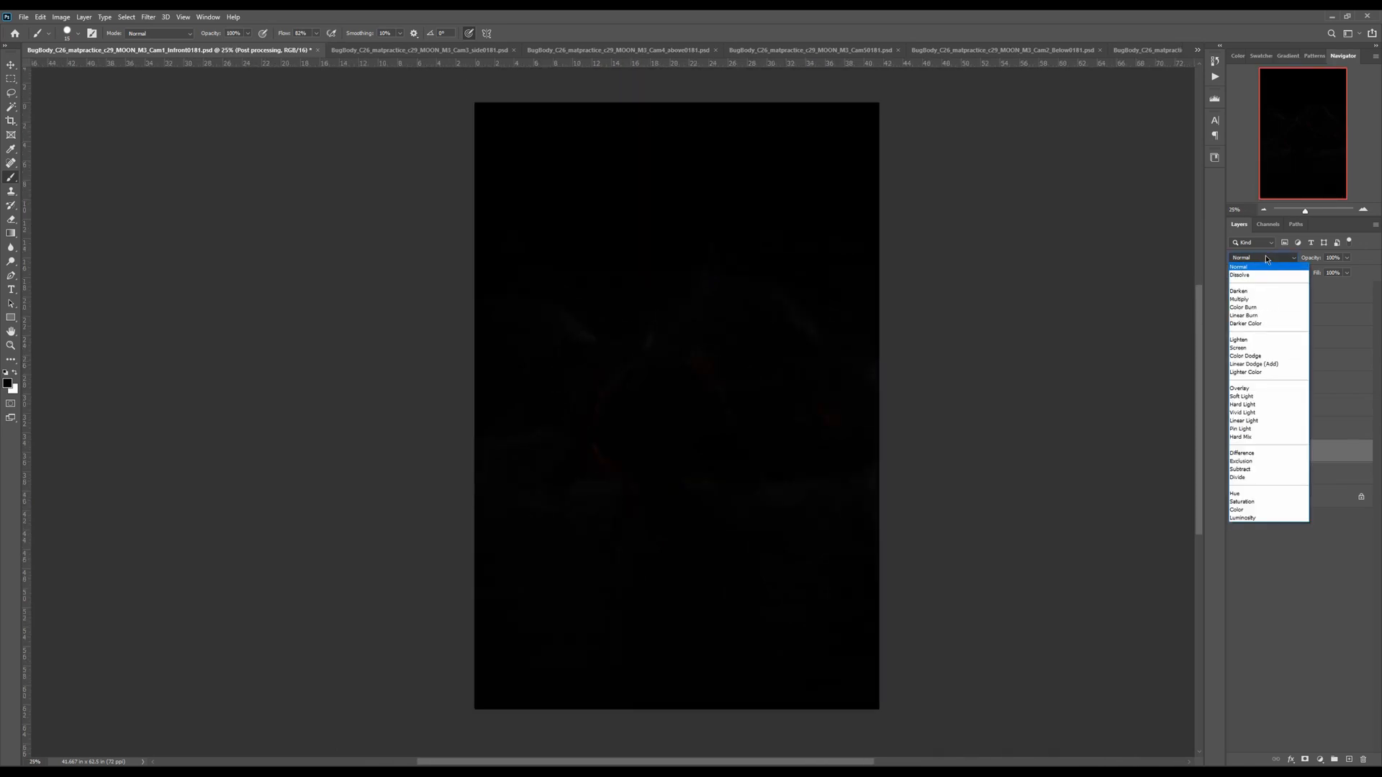
left_click(1241, 349)
Compare the beauty image with and without the Post processing layer, and leave that layer hidden
left_click(1234, 453)
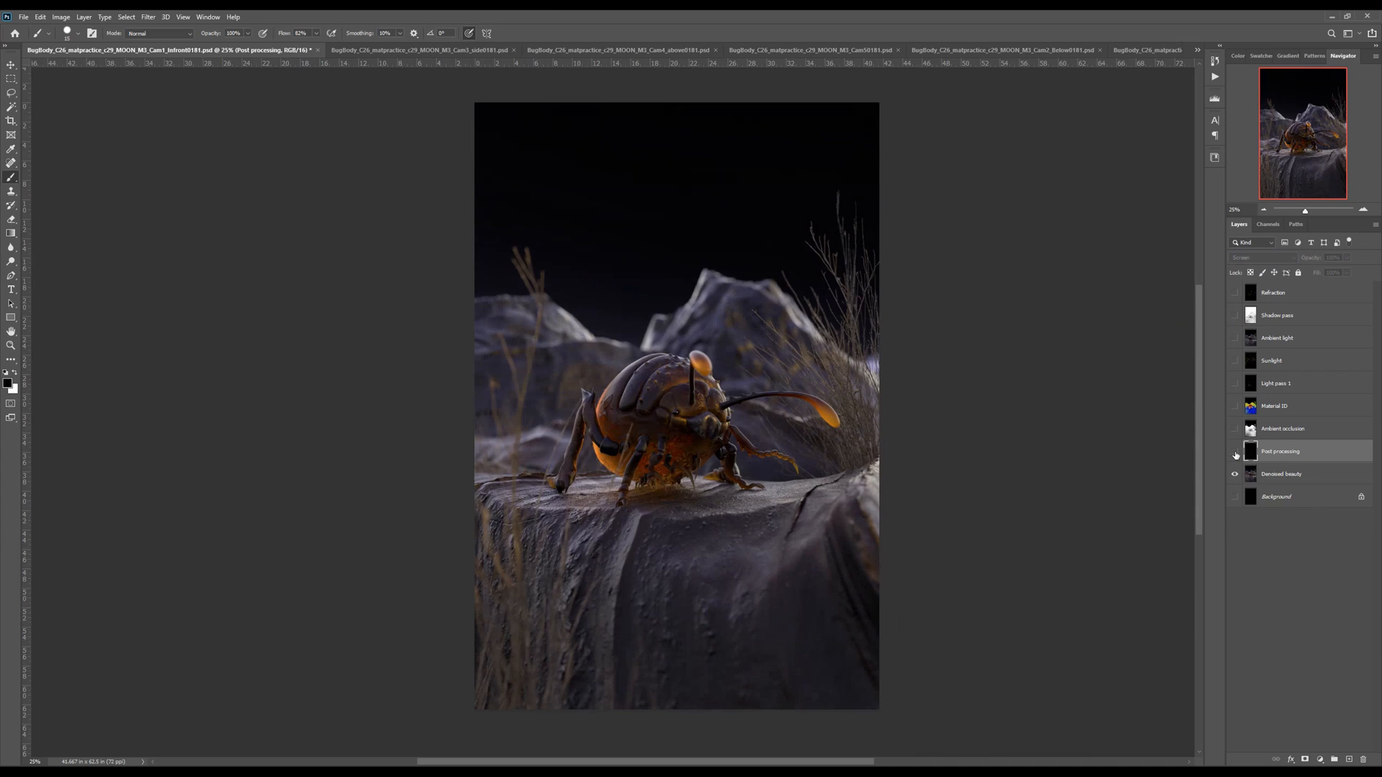
left_click(1234, 453)
left_click(1235, 453)
left_click(1234, 453)
left_click(1233, 453)
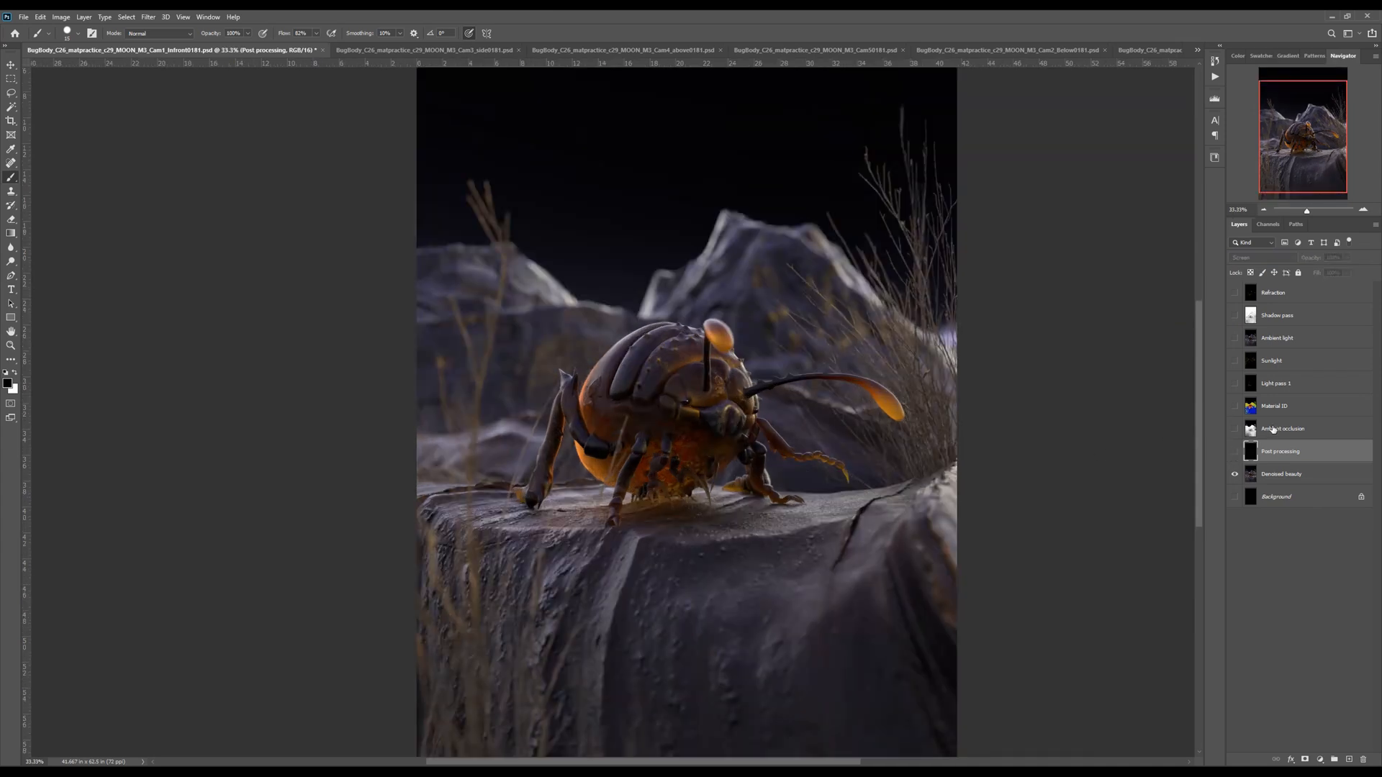
Make the Ambient occlusion layer visible and set its blend mode to Multiply
left_click(1273, 430)
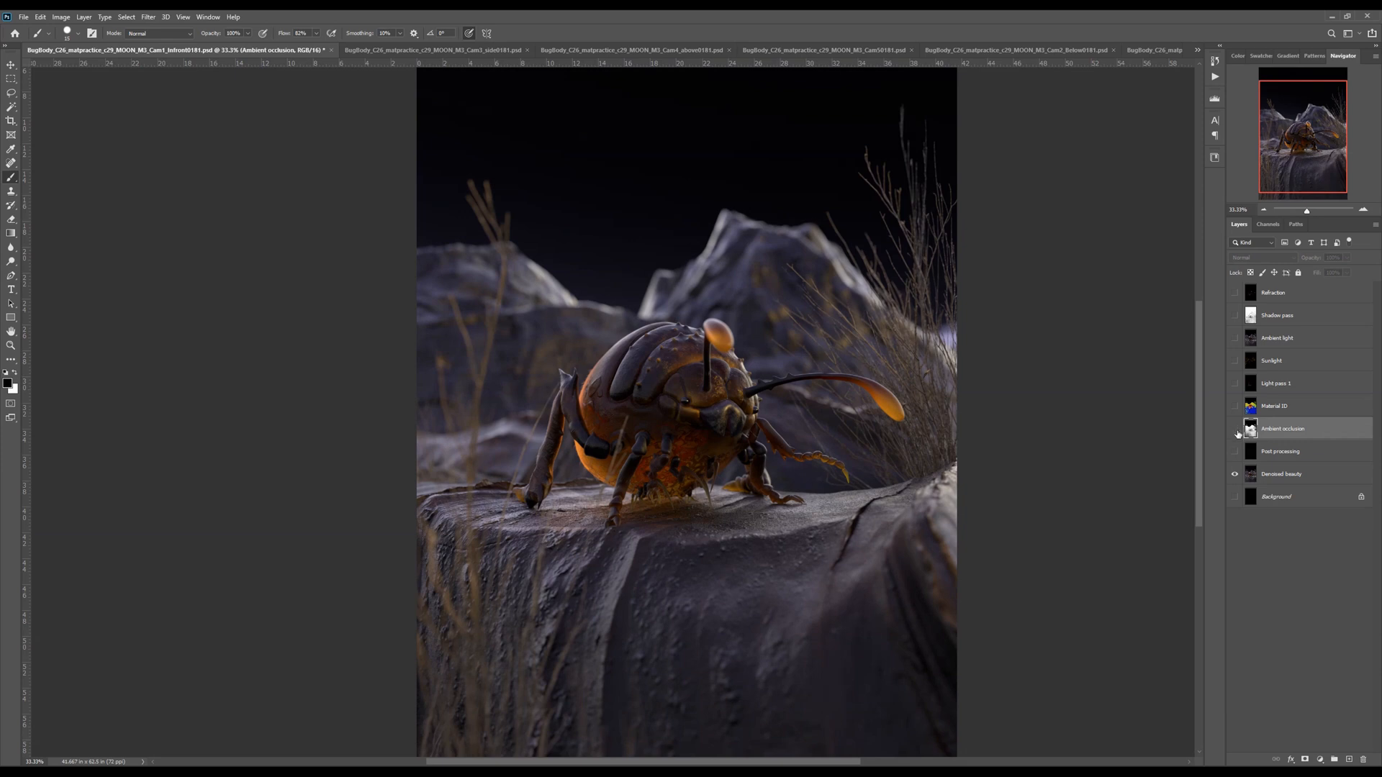
left_click(1234, 430)
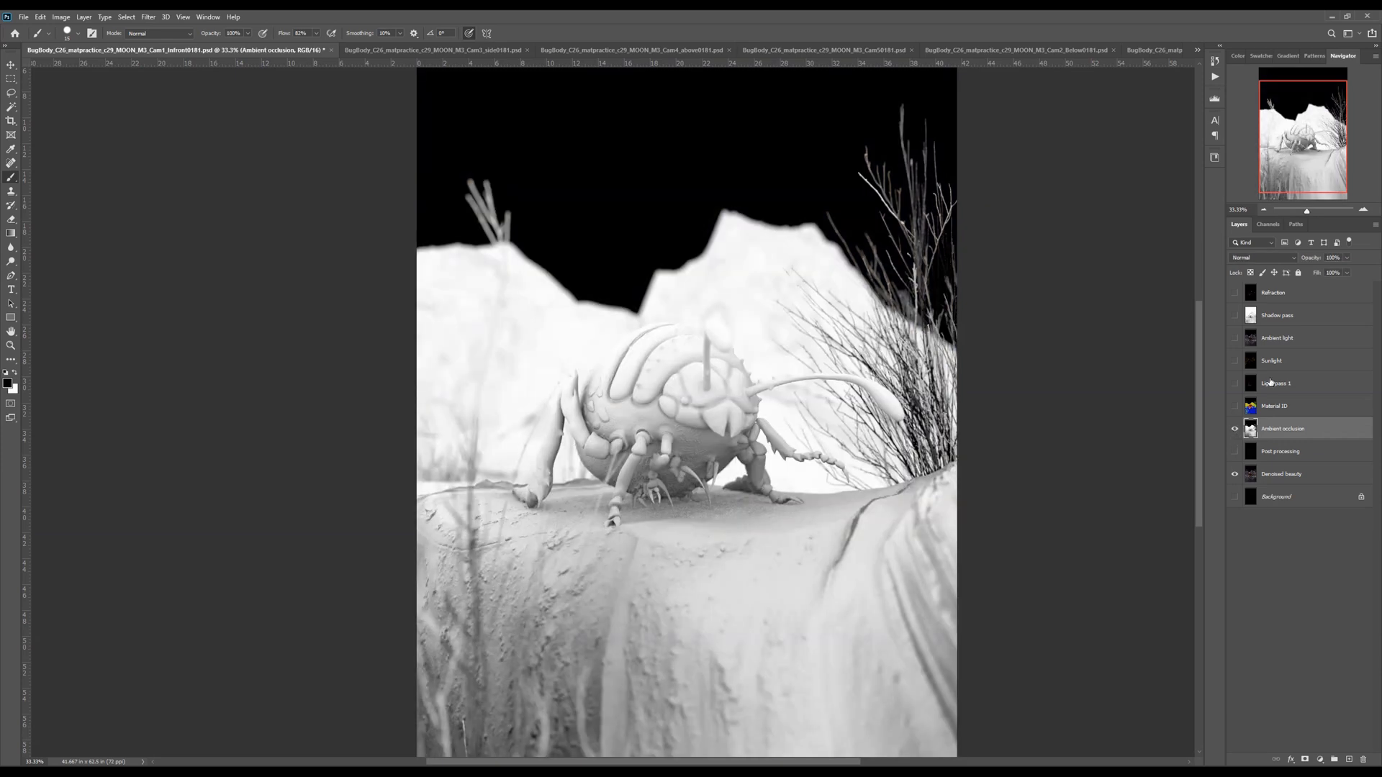
left_click(1265, 259)
left_click(1236, 299)
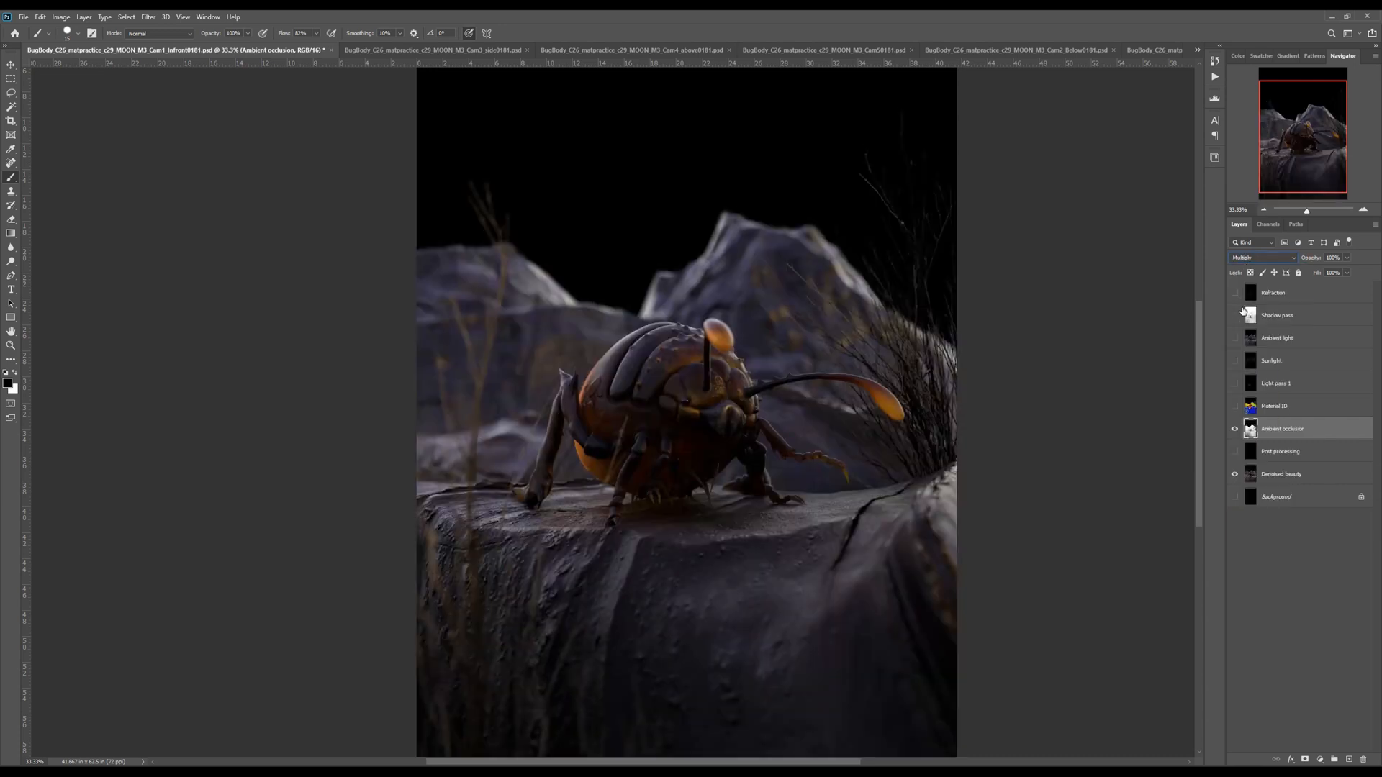
Compare the whole image with and without the multiplied Ambient occlusion layer
left_click(1235, 431)
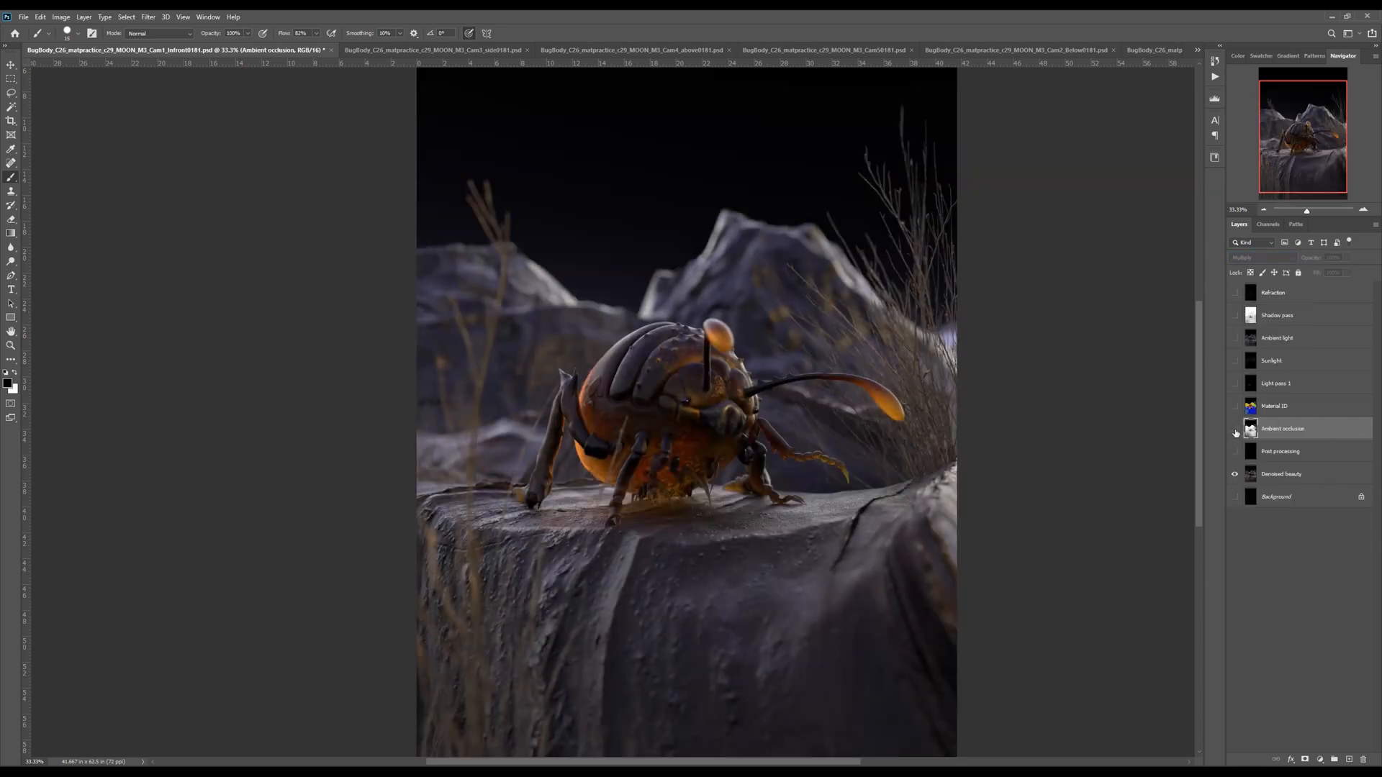
left_click(1235, 431)
mouse_move(1030, 474)
left_mouse_down()
mouse_move(1027, 438)
mouse_move(1027, 460)
left_mouse_up()
key("ctrl+minus")
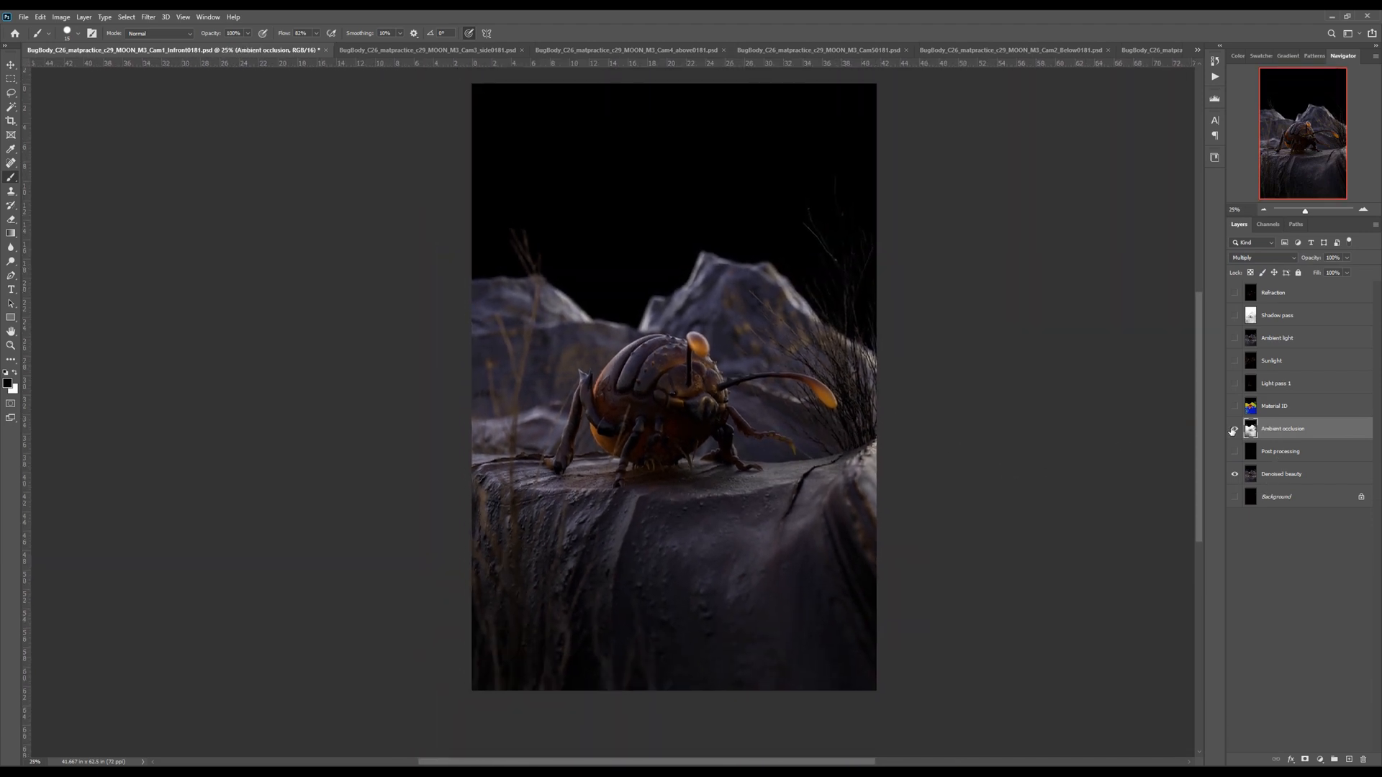
Add a layer mask to Ambient occlusion and paint out the occlusion over the bug's belly with a black 1200 px brush
left_click(1305, 760)
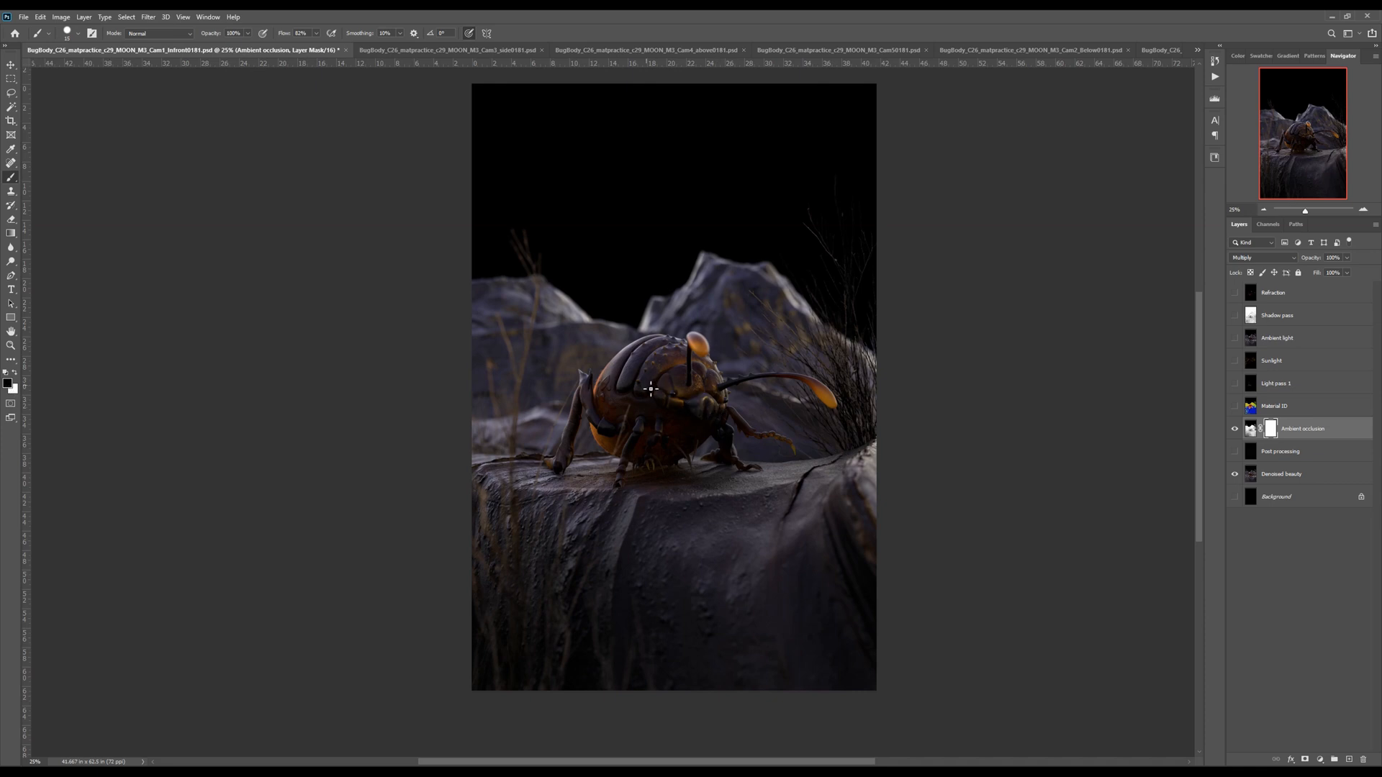
key("bracketright")
key("bracketright")
key("bracketright")
key("bracketright")
key("bracketright")
key("bracketright")
key("bracketright")
key("bracketright")
key("bracketright")
key("bracketright")
key("bracketright")
key("bracketright")
key("bracketright")
key("bracketright")
key("bracketright")
key("bracketright")
key("bracketright")
key("bracketright")
key("bracketright")
key("bracketright")
key("bracketright")
key("bracketright")
left_click(1320, 760)
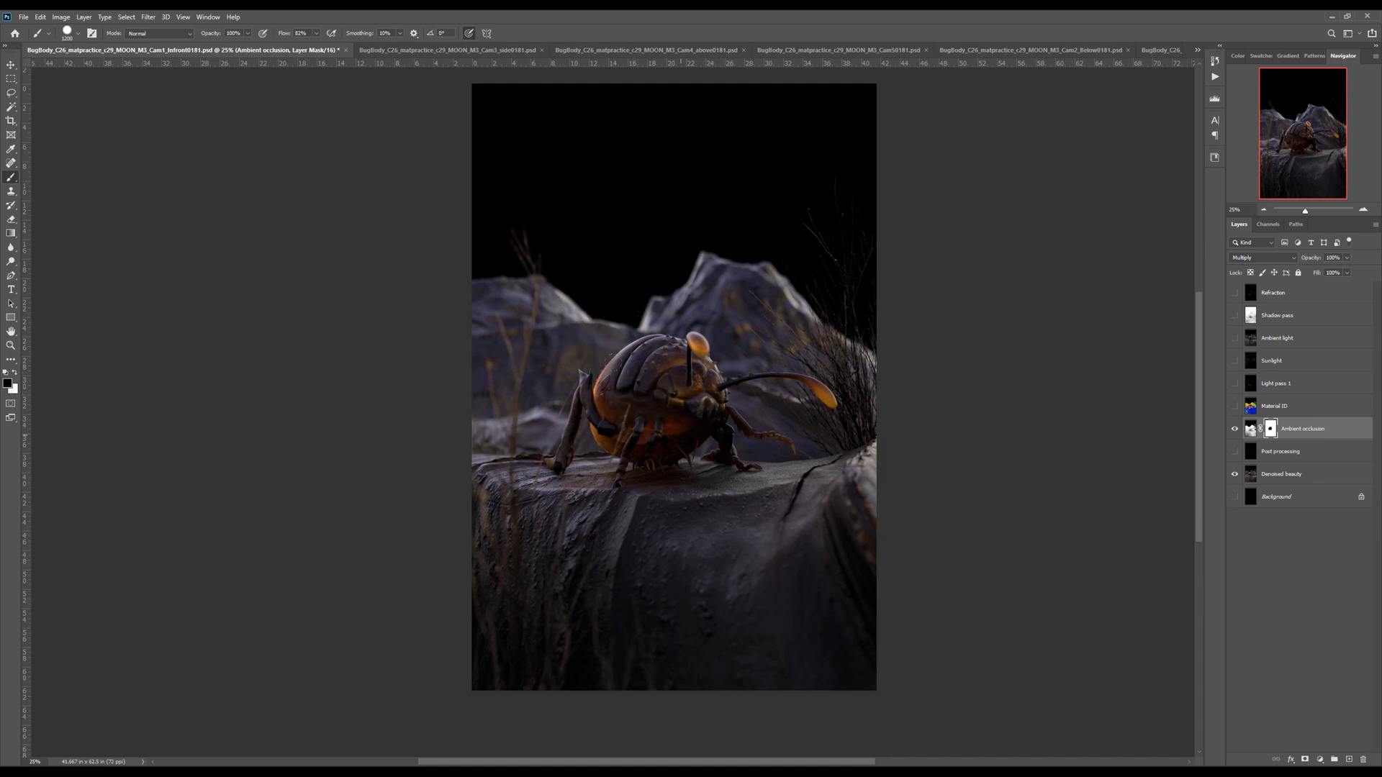
left_click_drag(679, 432, 686, 425)
left_click_drag(647, 449, 734, 446)
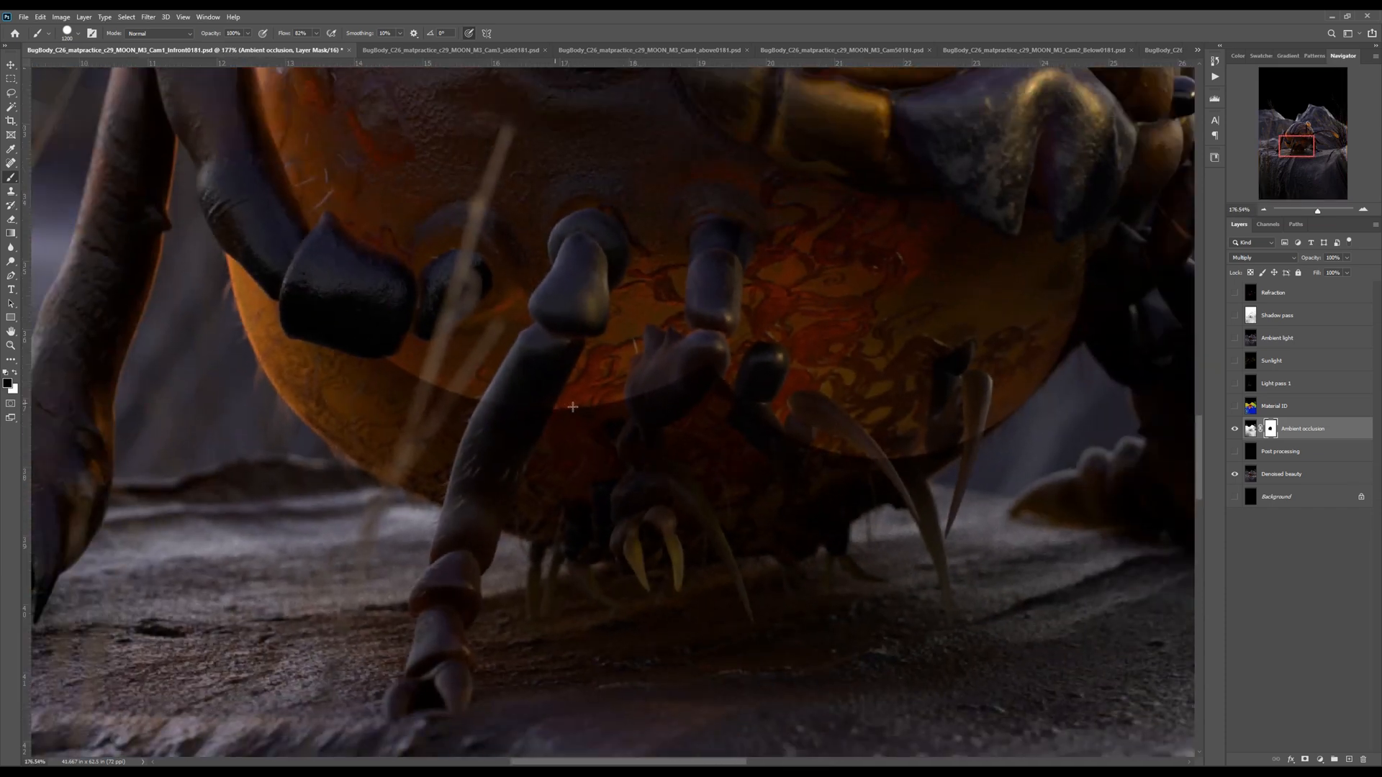
Set the brush hardness to 0% and paint a soft stroke over the hard mask edge on the bug's belly
right_click(705, 384)
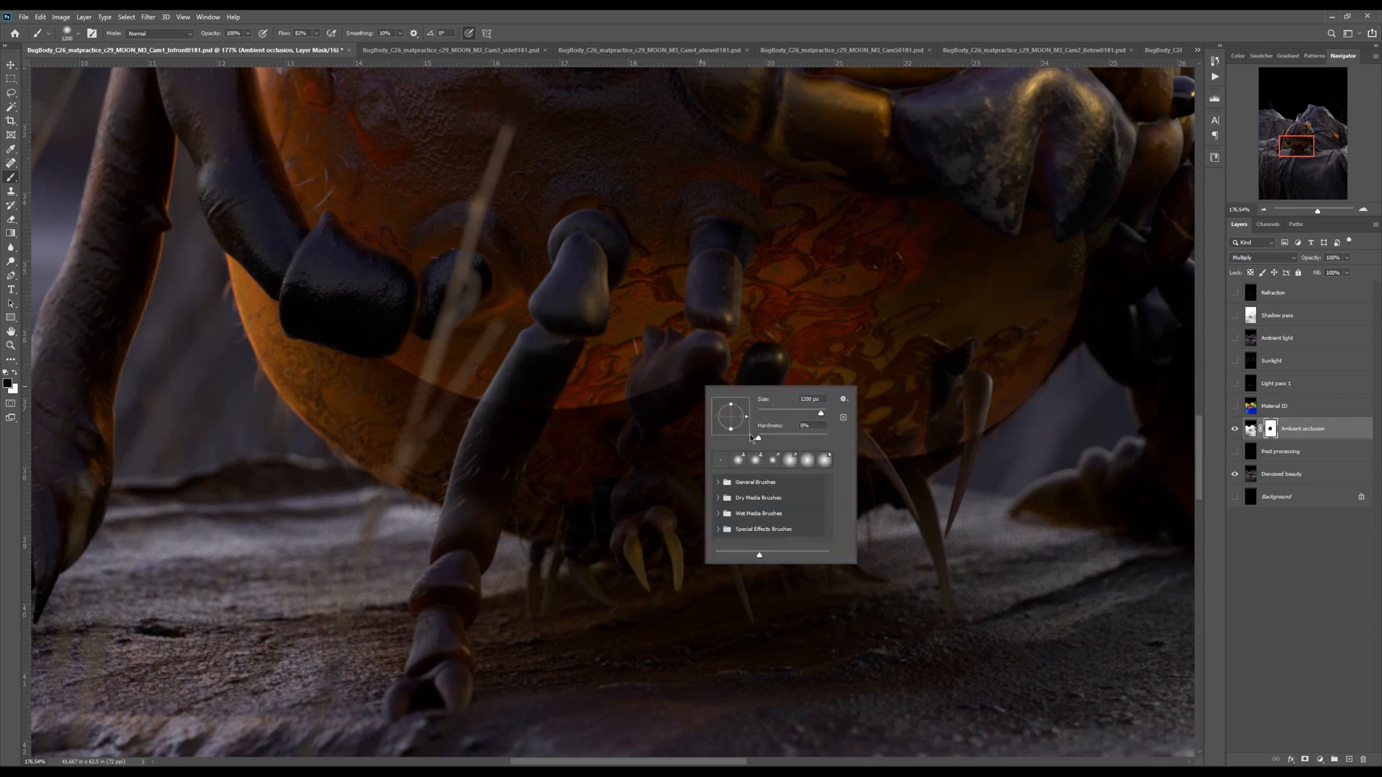
left_click_drag(732, 431, 727, 432)
mouse_move(599, 421)
left_mouse_down()
mouse_move(649, 399)
mouse_move(689, 362)
mouse_move(583, 369)
mouse_move(497, 320)
mouse_move(744, 387)
mouse_move(828, 376)
mouse_move(773, 404)
mouse_move(633, 400)
left_mouse_up()
Paint soft strokes on the Ambient occlusion mask over the bug and the rock below, and delete the layer mask
right_click(805, 397, "alt")
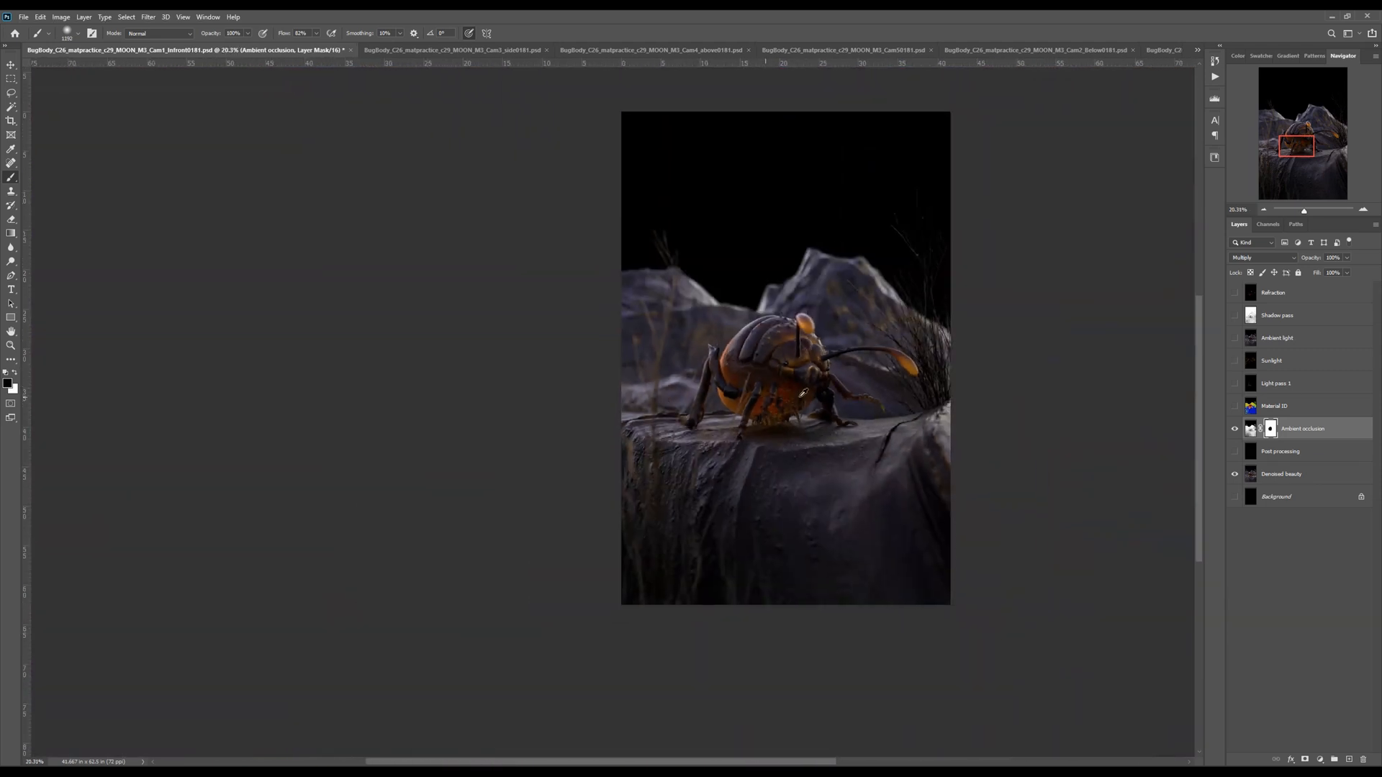
left_click_drag(800, 399, 738, 424)
key("ctrl+plus")
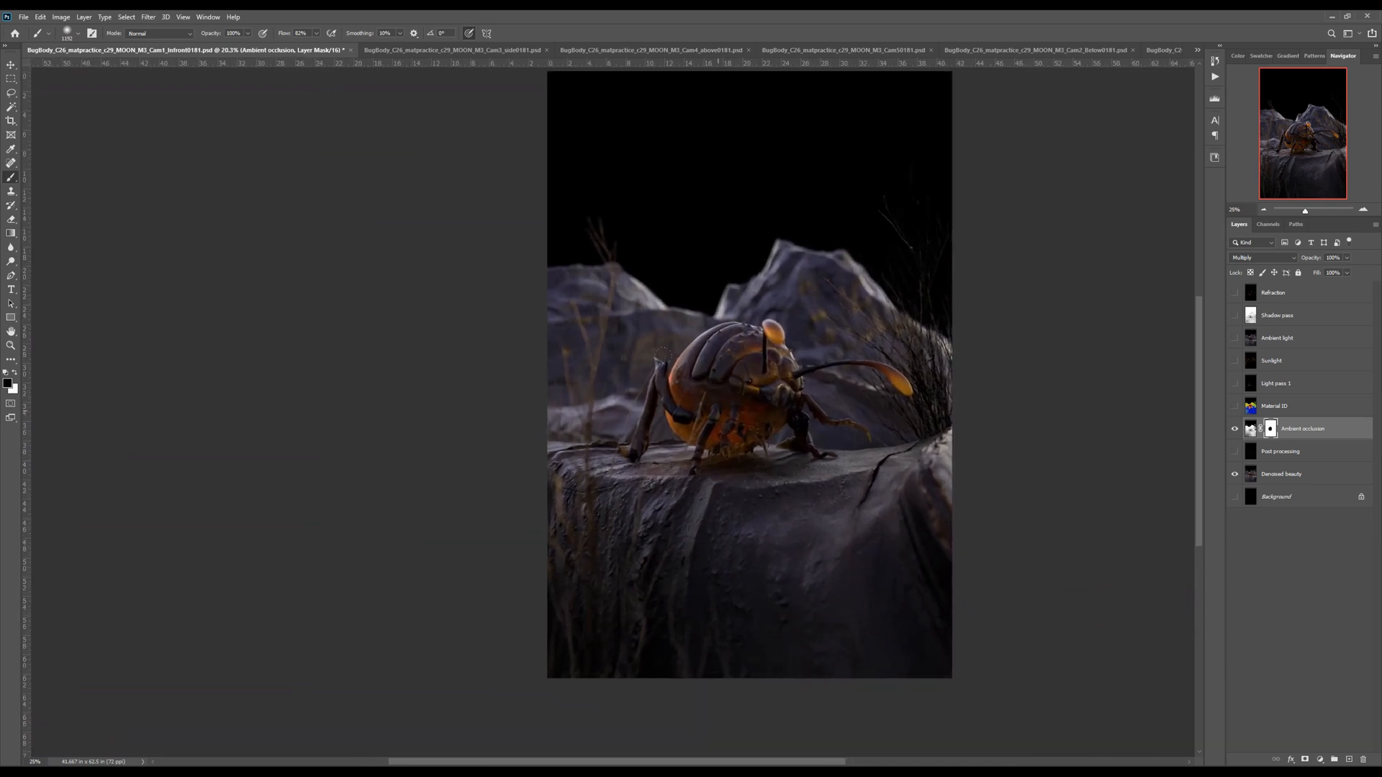
left_click_drag(763, 427, 715, 447)
mouse_move(599, 386)
left_mouse_down()
mouse_move(727, 468)
mouse_move(591, 468)
mouse_move(675, 452)
mouse_move(846, 471)
mouse_move(820, 533)
mouse_move(516, 530)
mouse_move(633, 625)
mouse_move(718, 623)
left_mouse_up()
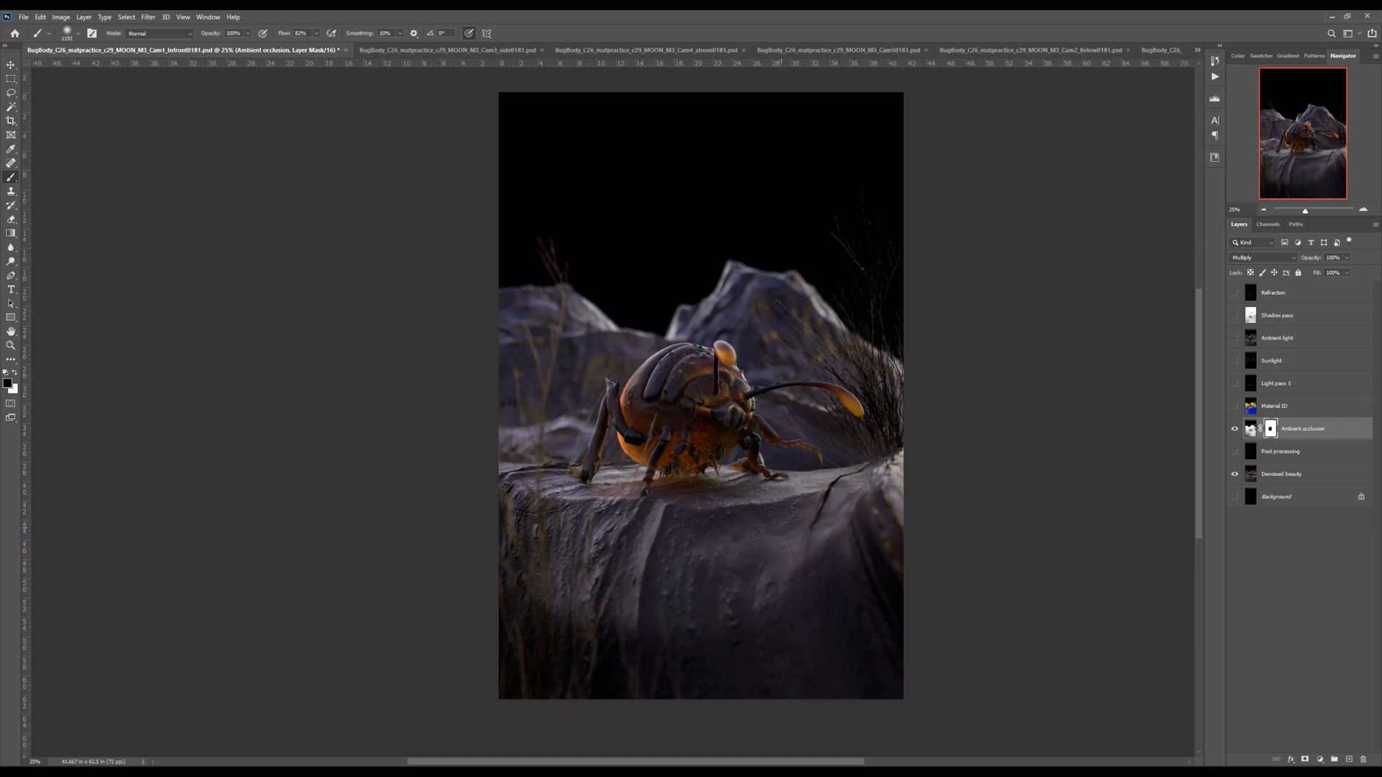
right_click(1270, 431)
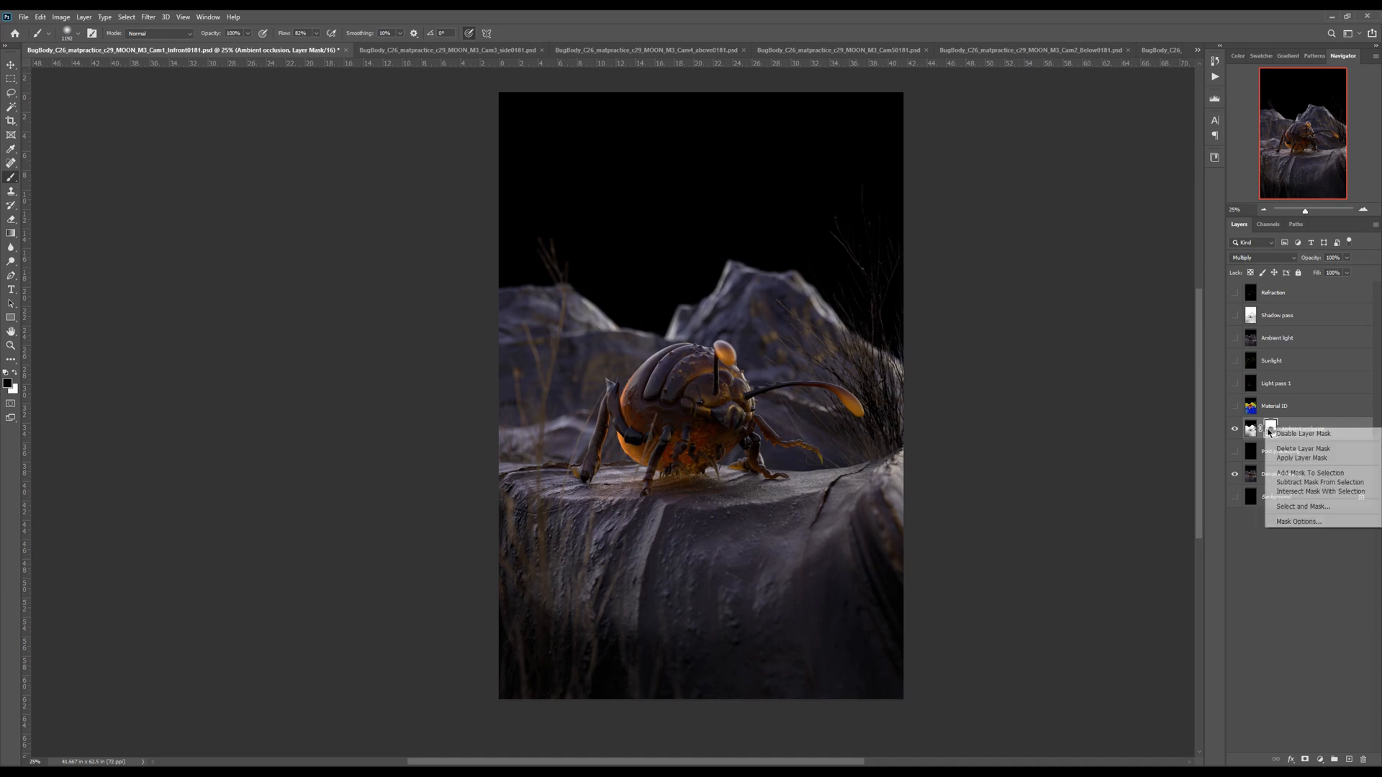
left_click(1283, 449)
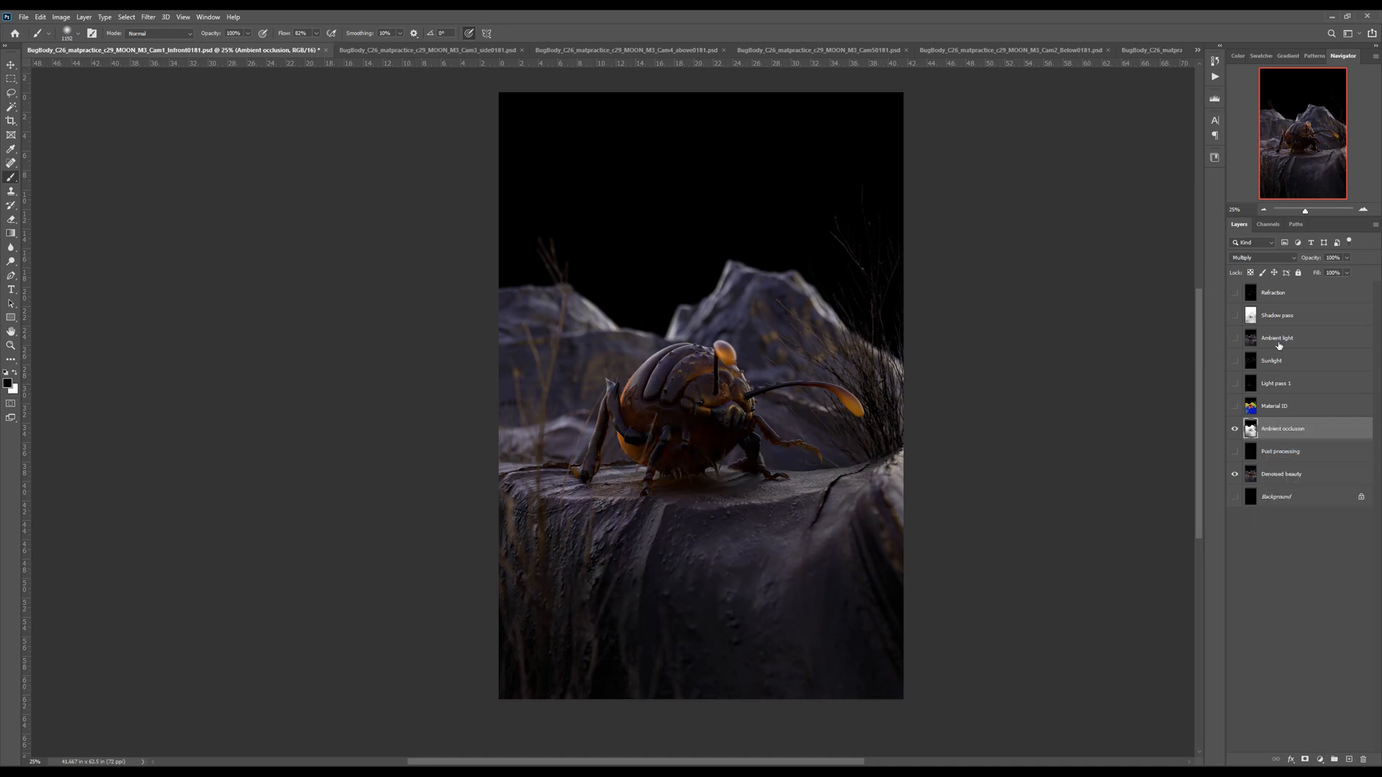
View the Ambient occlusion pass in Normal mode and examine the contact shading around the bug's legs and shell up close
left_click(1263, 257)
left_click(1245, 264)
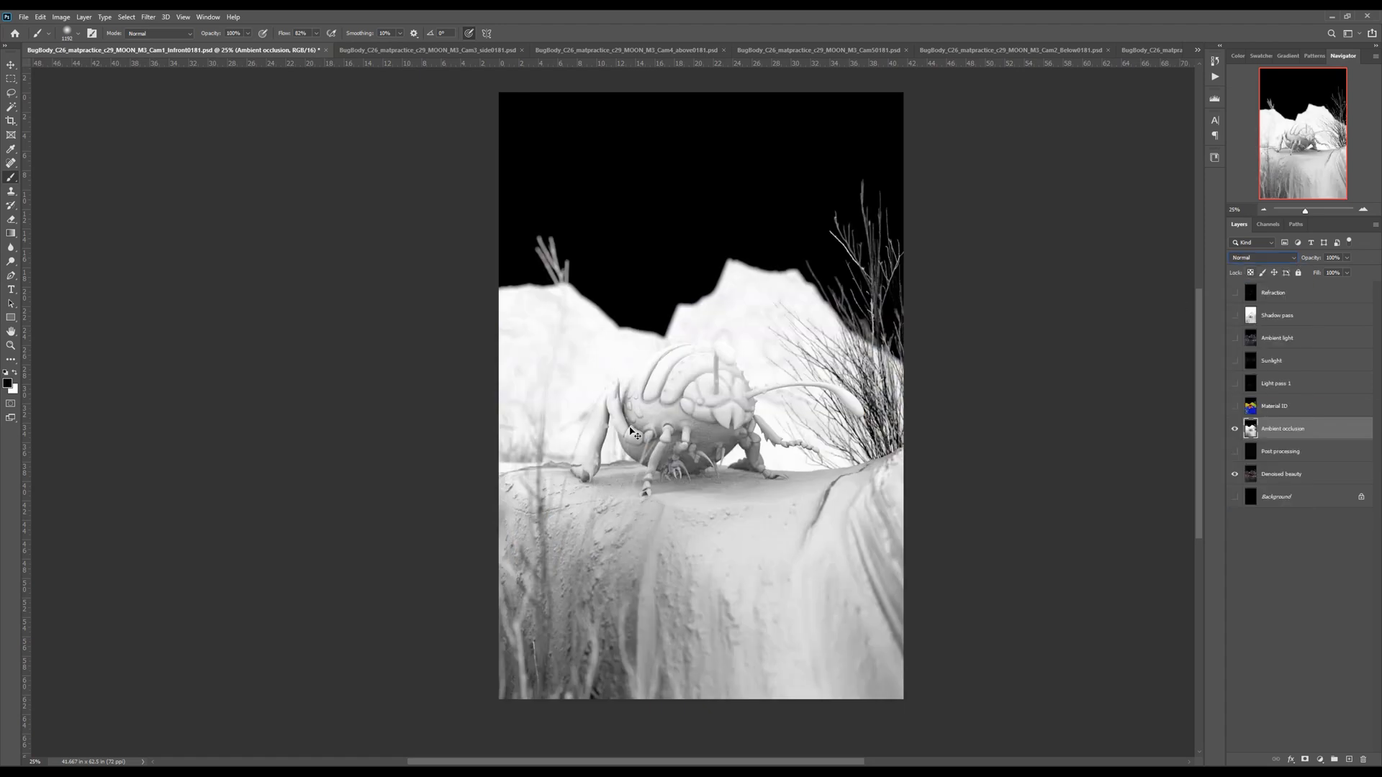
key("ctrl+plus")
key("ctrl+plus")
key("ctrl+plus")
left_click_drag(874, 502, 807, 424)
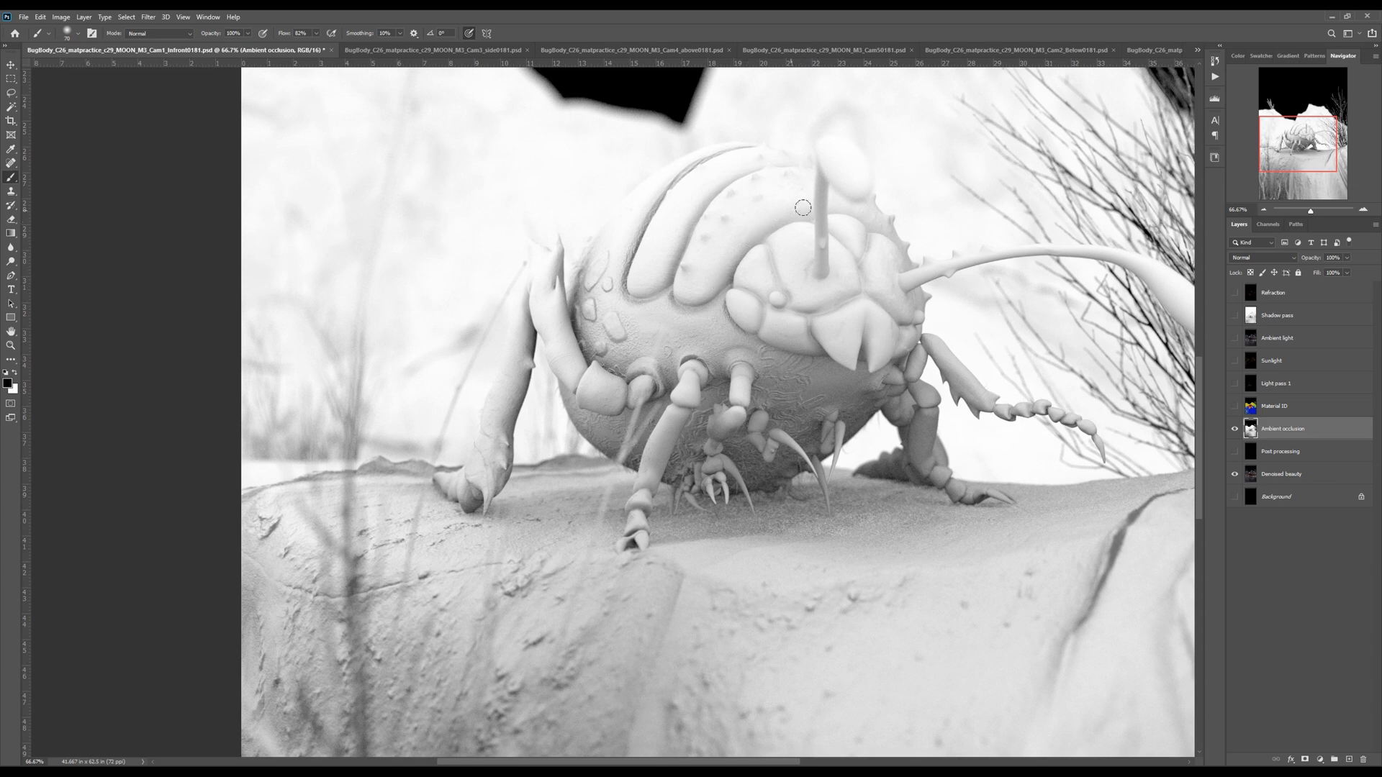
left_click_drag(791, 227, 716, 262)
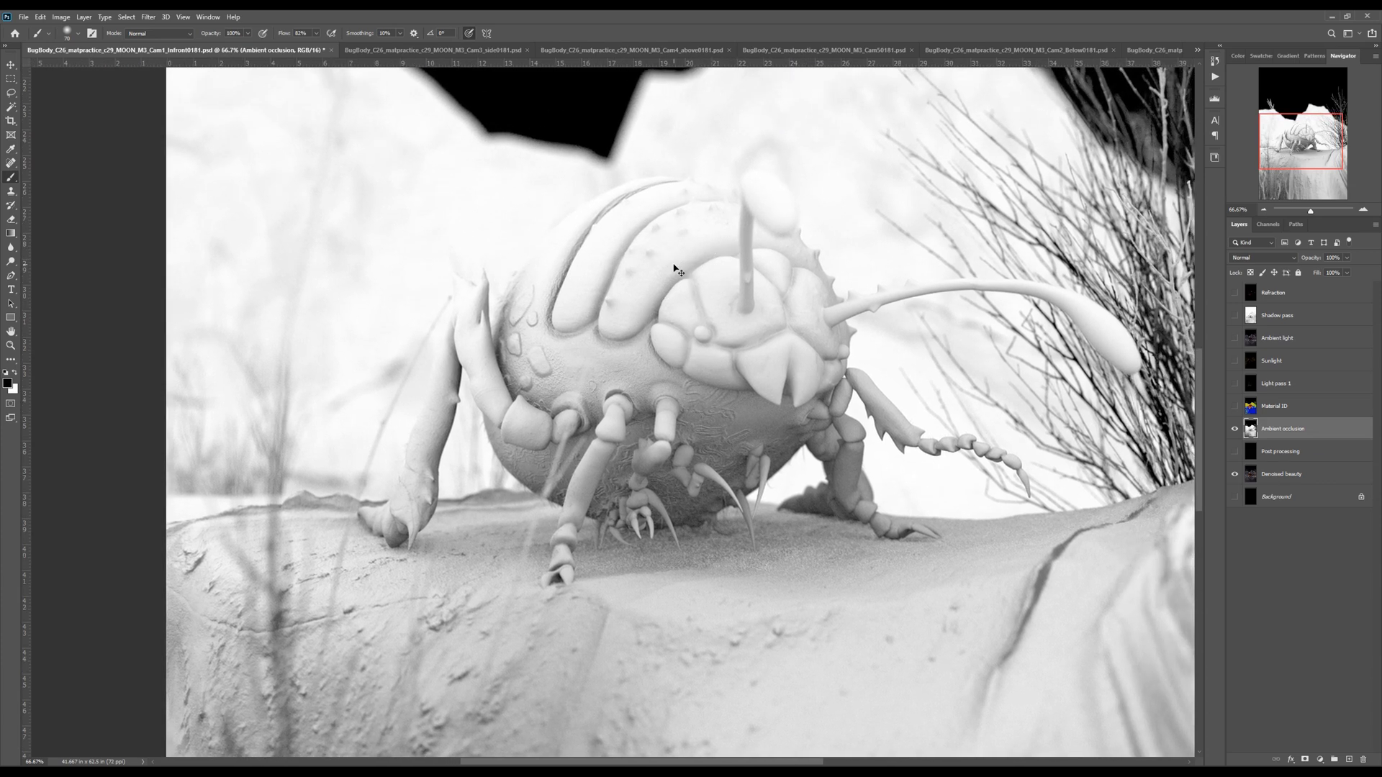
key("ctrl+0")
Set the Ambient occlusion layer to Multiply and clip a Curves adjustment layer to it
left_click(1263, 257)
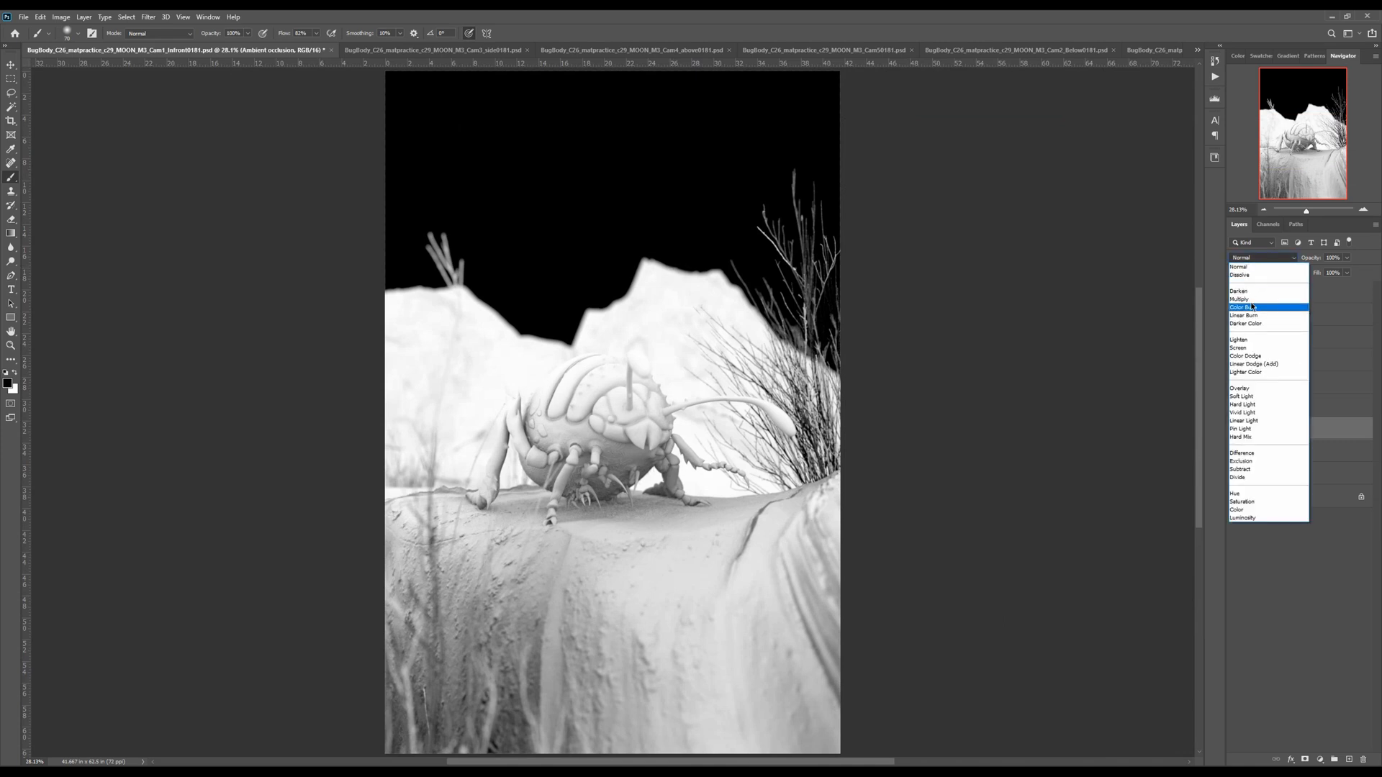
left_click(1251, 298)
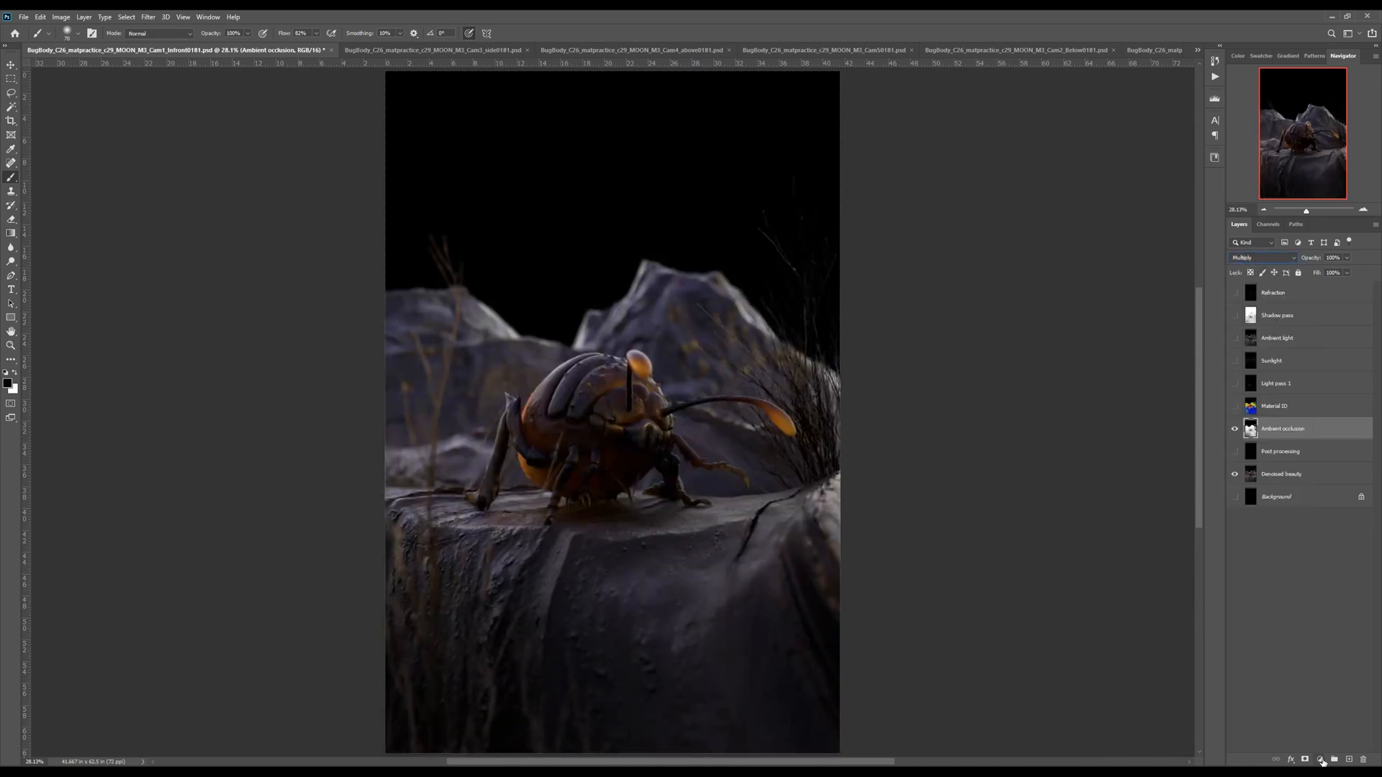
left_click(1321, 761)
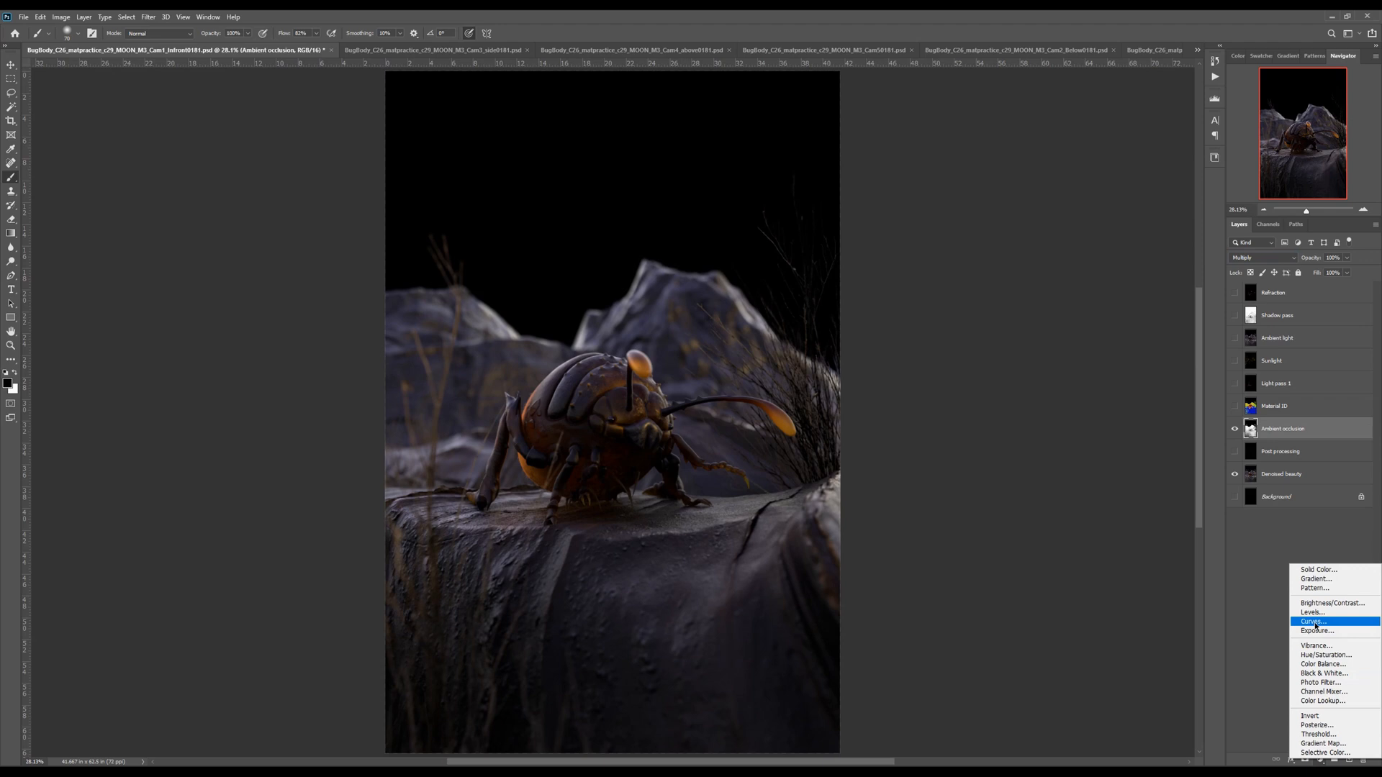
left_click(1321, 623)
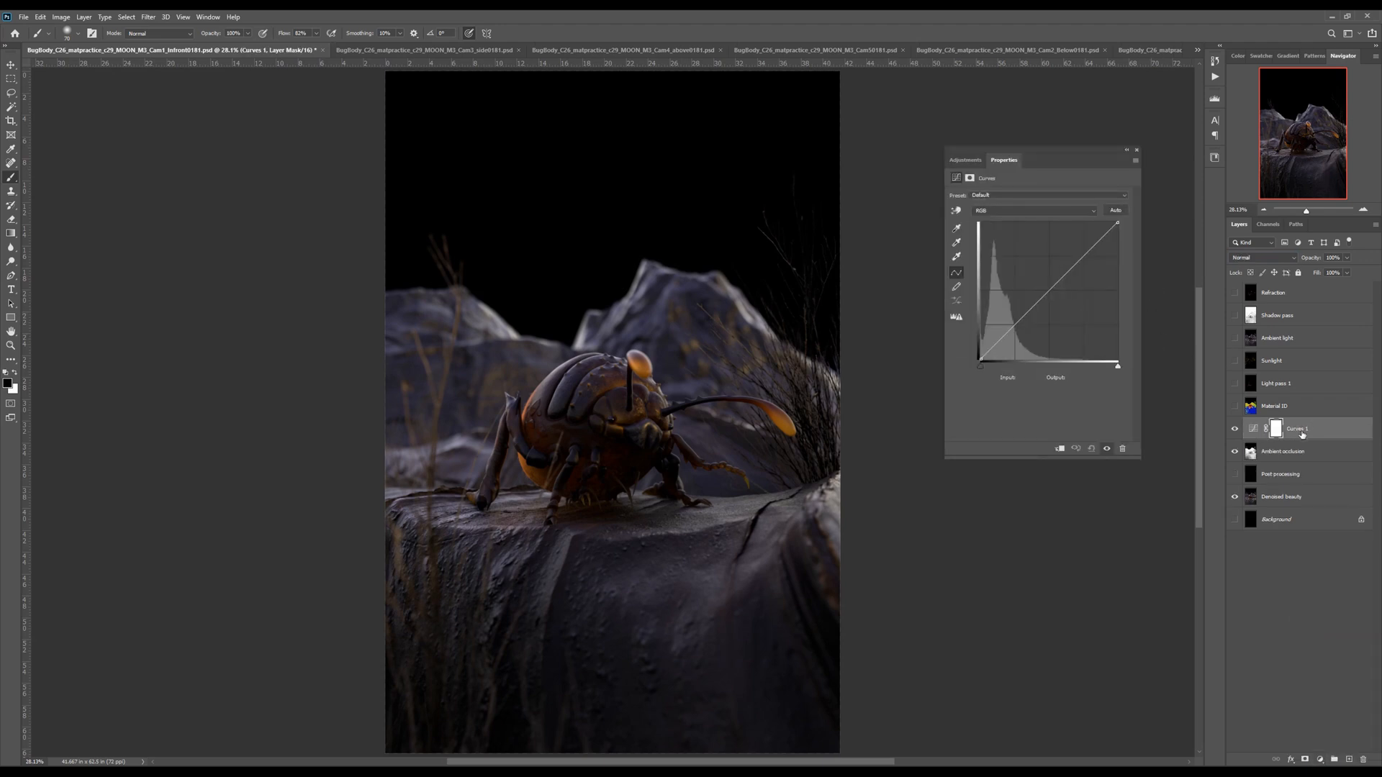
left_click(1291, 440, "alt")
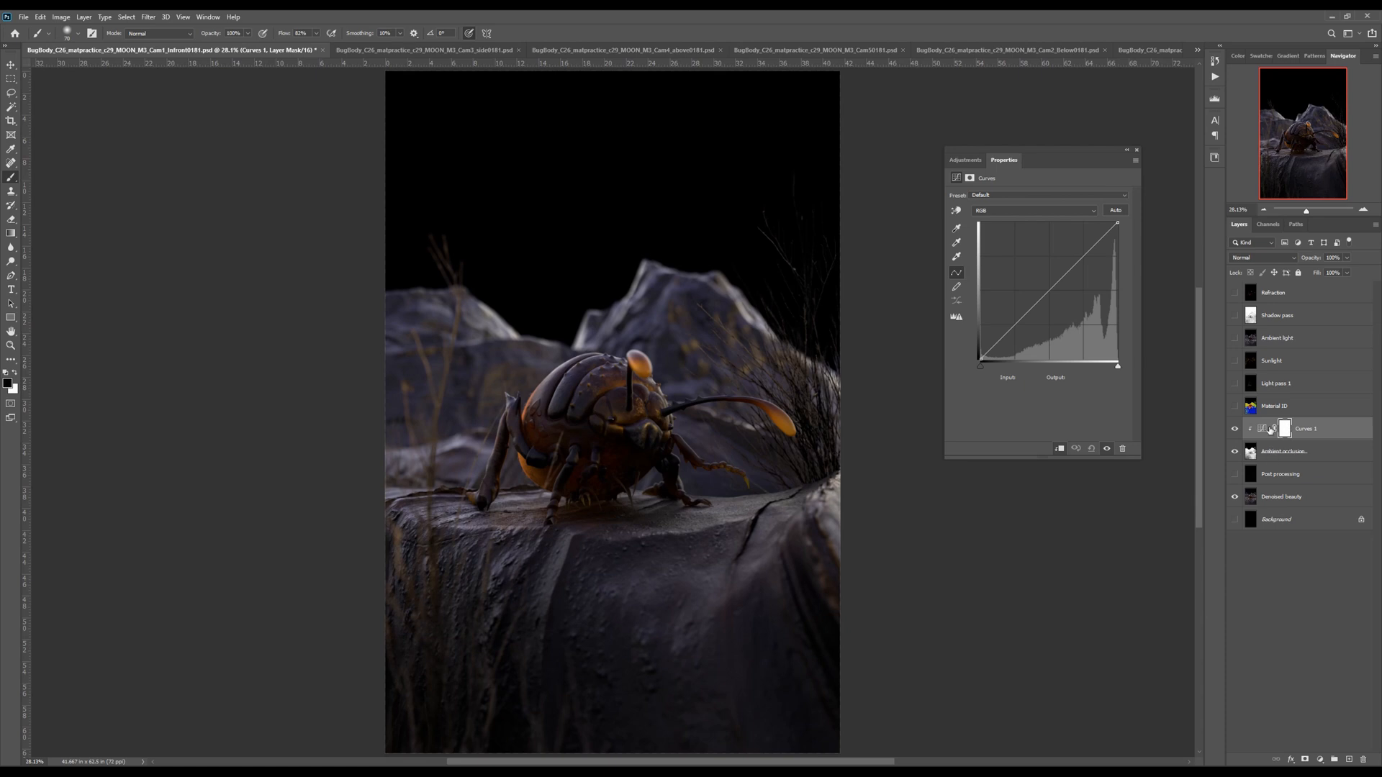
Brighten the clipped curve with a point at input 94, output 178, comparing the image with and without Ambient occlusion
left_click_drag(1041, 297, 1027, 261)
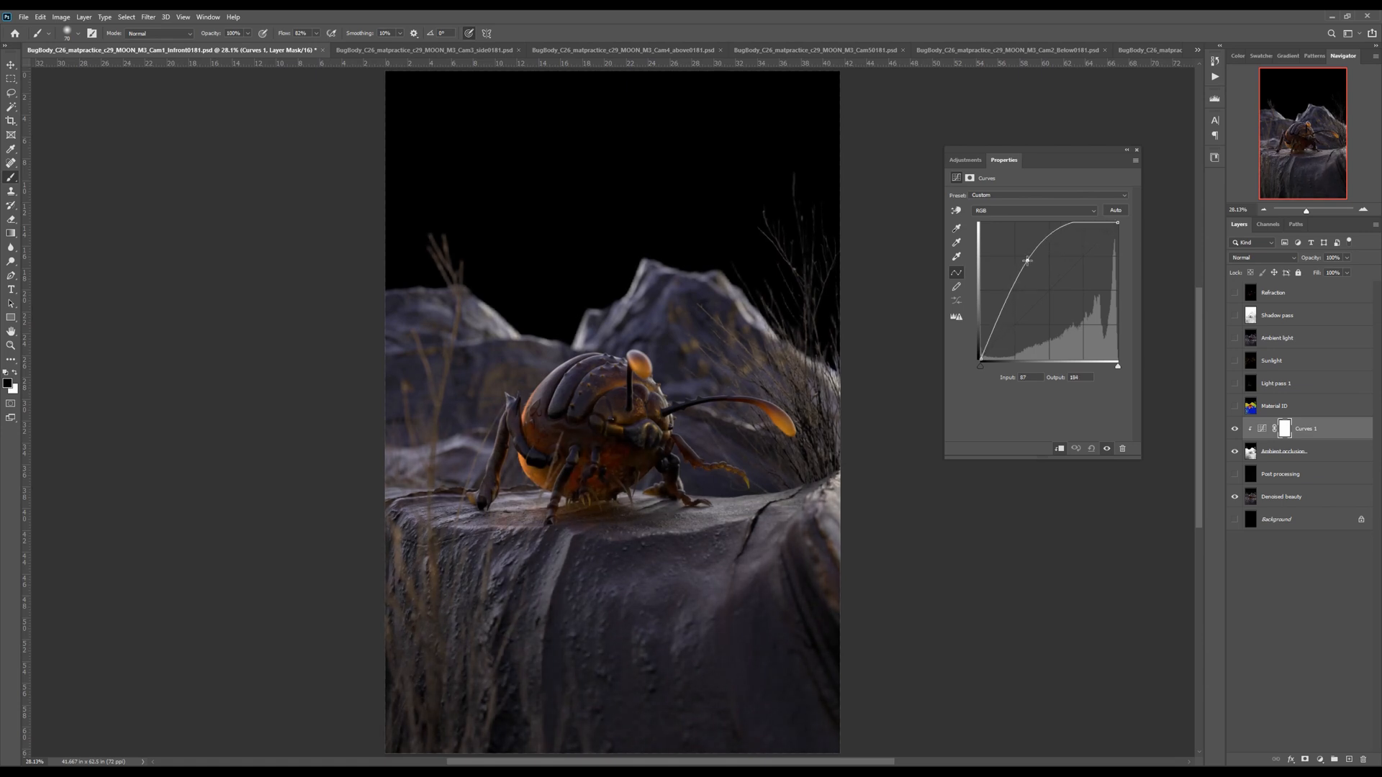
left_click(1236, 453)
left_click(1235, 452)
left_click(1235, 453)
left_click(1235, 453)
left_click(1235, 454)
left_click(1234, 454)
left_click(1235, 454)
left_click(1236, 454)
left_click(1234, 454)
left_click(1234, 455)
left_click(1234, 454)
key("ctrl+z")
left_click(1234, 455)
key("ctrl+z")
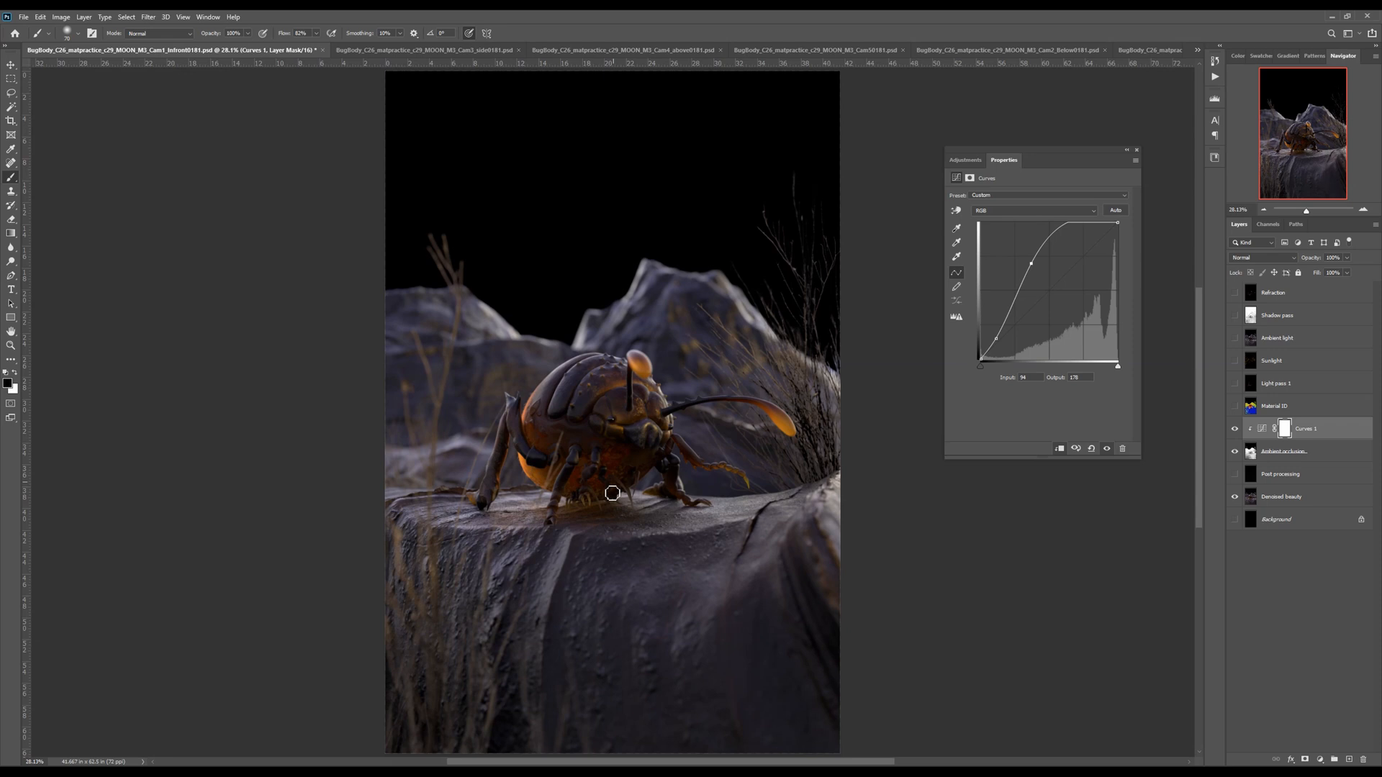
Add a layer mask to Ambient occlusion and paint out the sky, background rocks, bush and bug's underside with a large black brush
left_click(1296, 455)
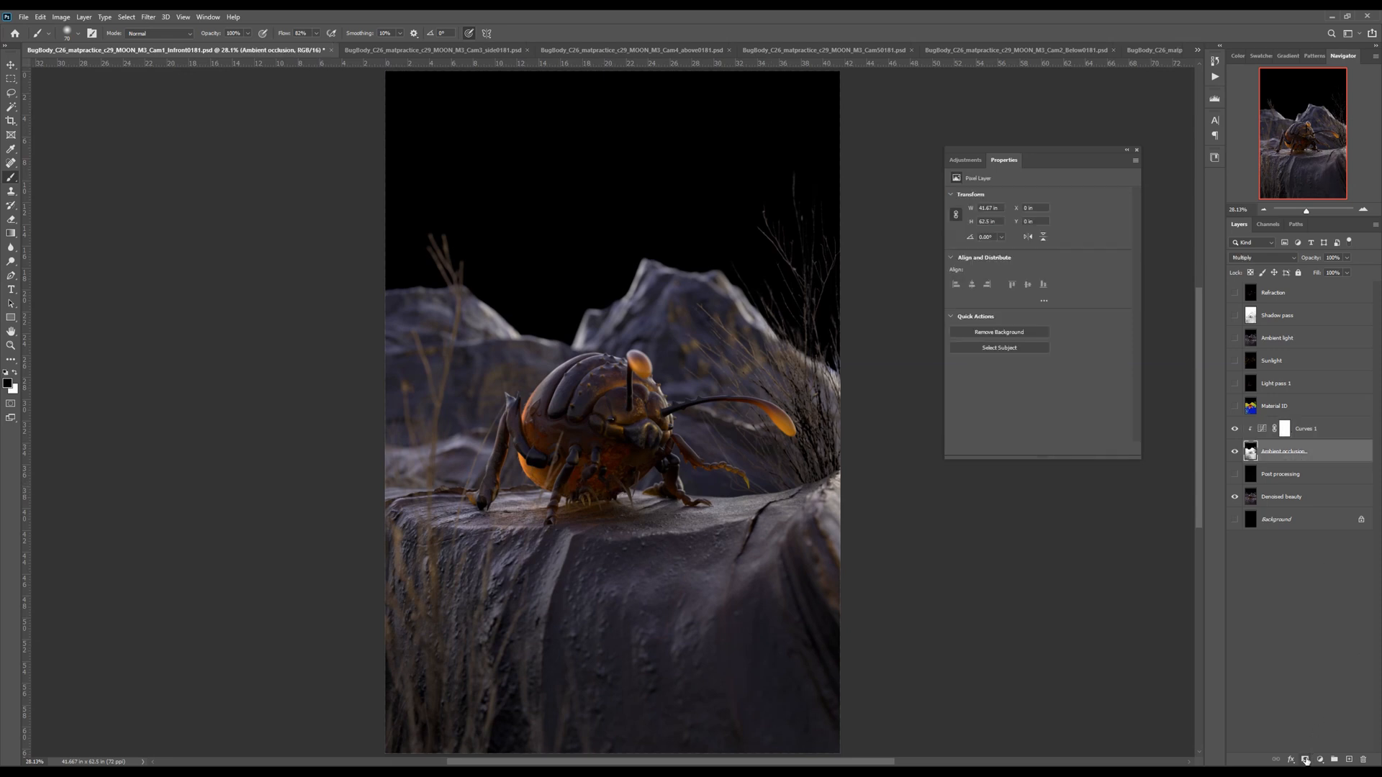
left_click(1305, 759)
key("bracketright")
key("bracketright")
key("bracketright")
key("bracketright")
key("bracketright")
key("bracketright")
key("bracketright")
key("bracketright")
key("bracketright")
key("bracketright")
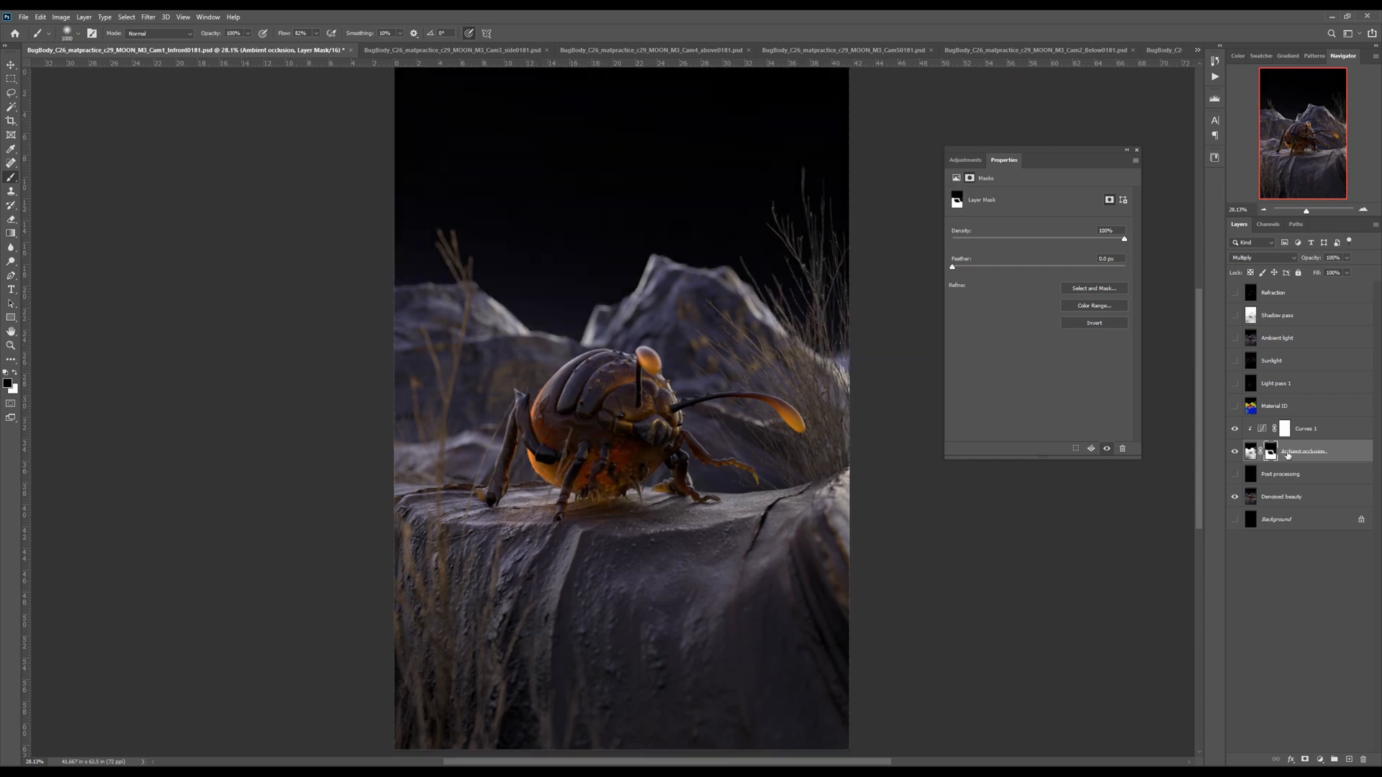
View the Ambient occlusion layer mask on its own to check the painted areas
left_click(1272, 452, "alt")
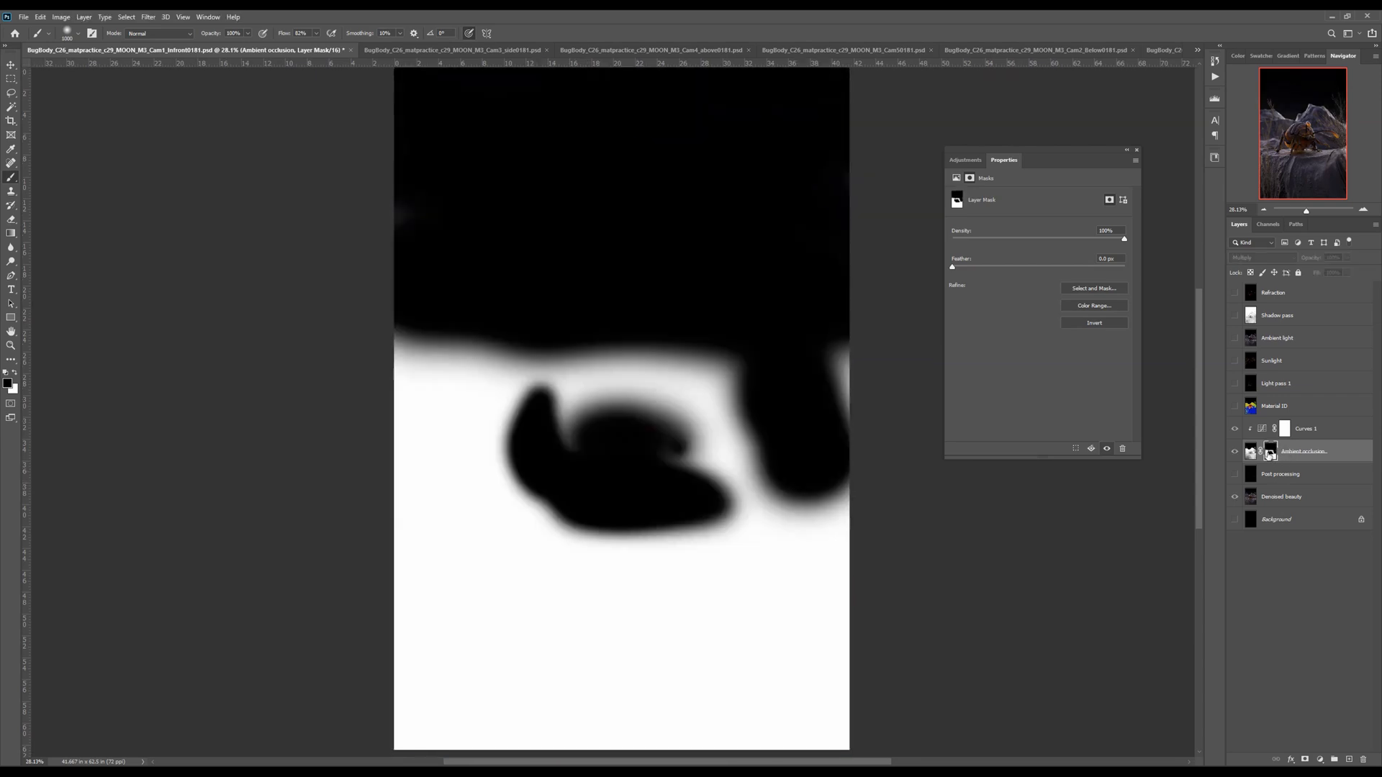
left_click(414, 170)
left_click(835, 281)
Show the Light pass 1 layer and set its blending mode to Screen, comparing the image with and without it
left_click(1276, 383)
left_click(1234, 383)
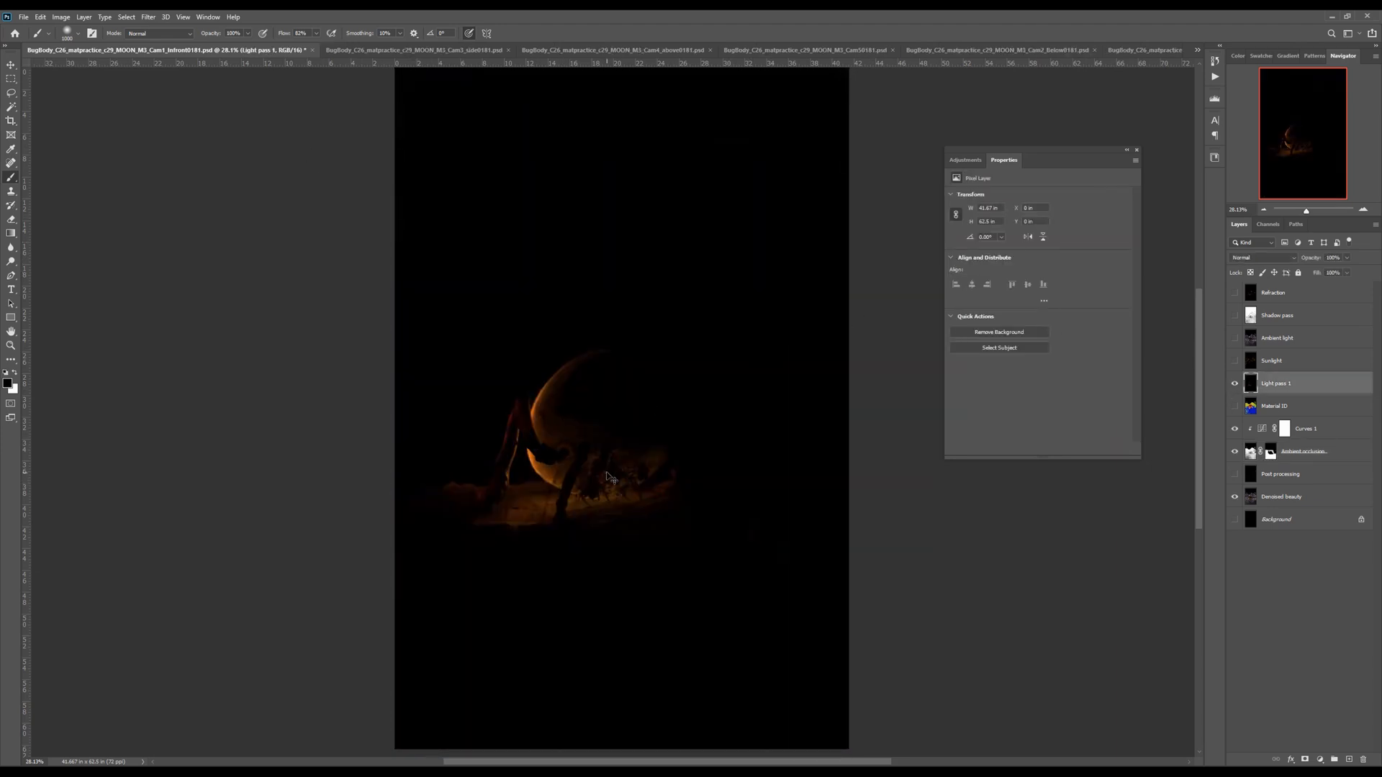
scroll(611, 478, "up", 3)
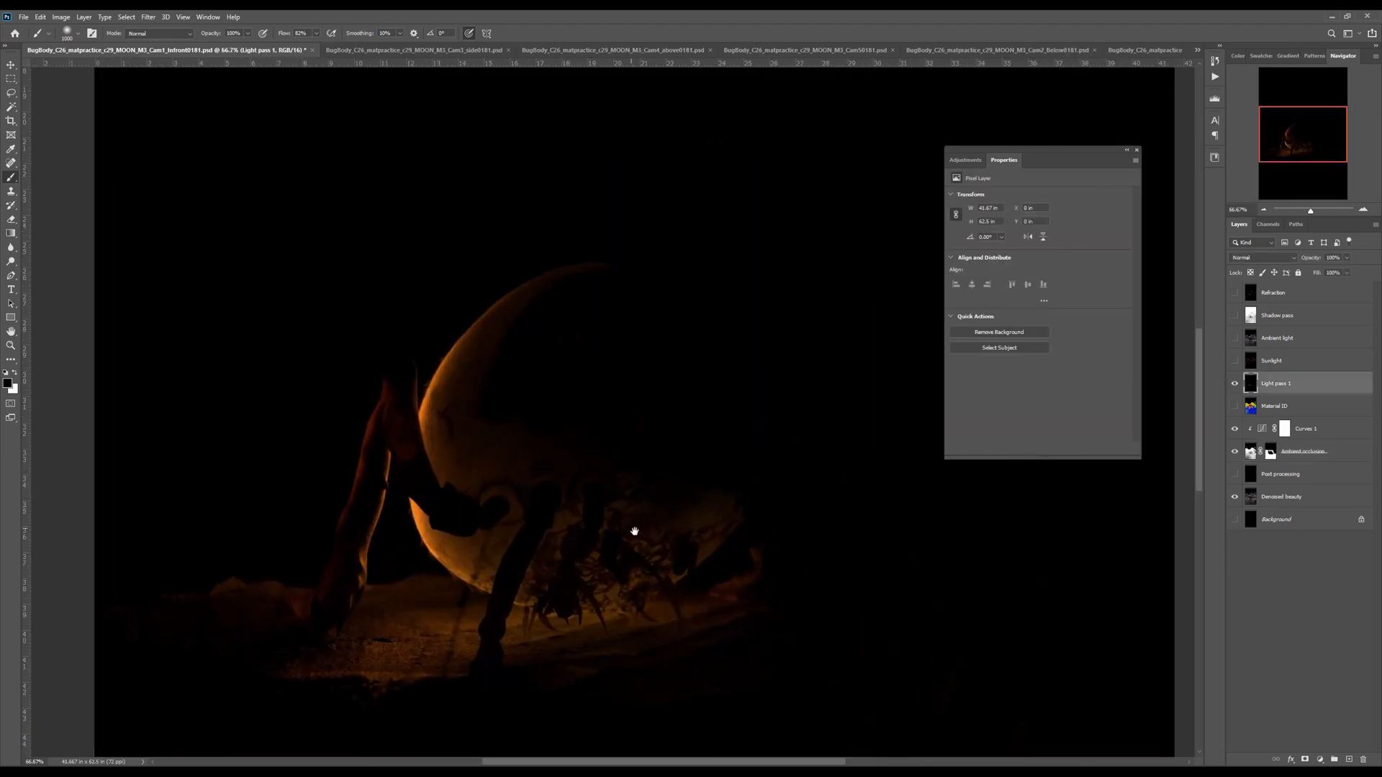
scroll(633, 530, "up", 1)
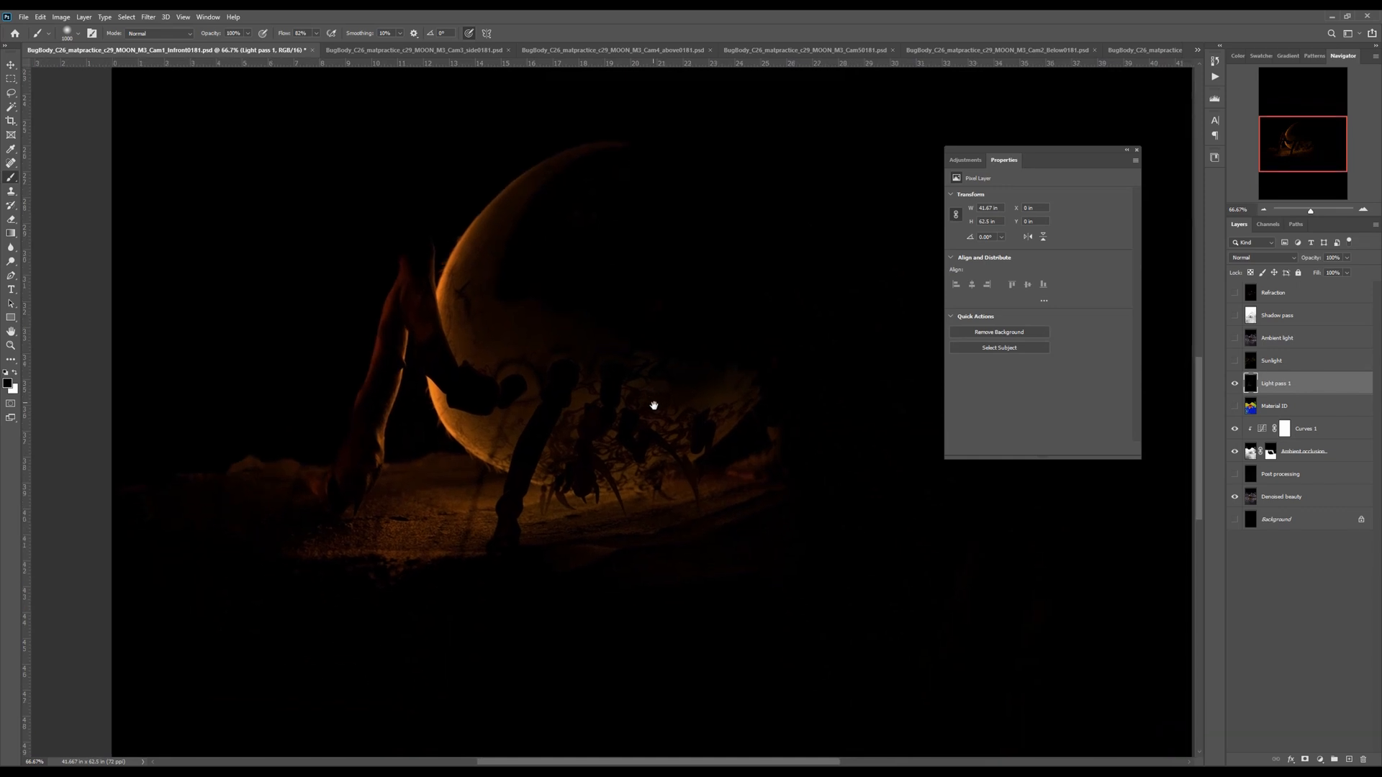
left_click(1136, 152)
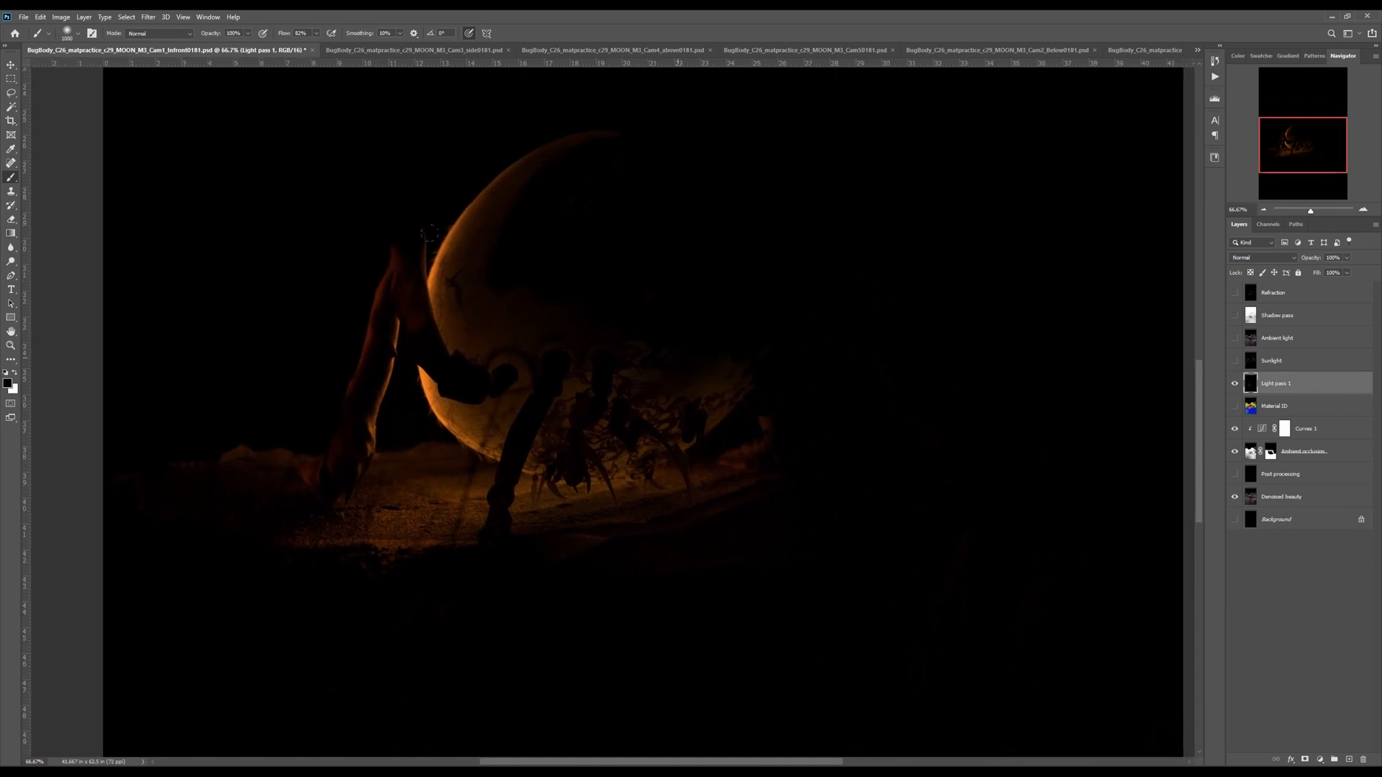
left_click(1248, 260)
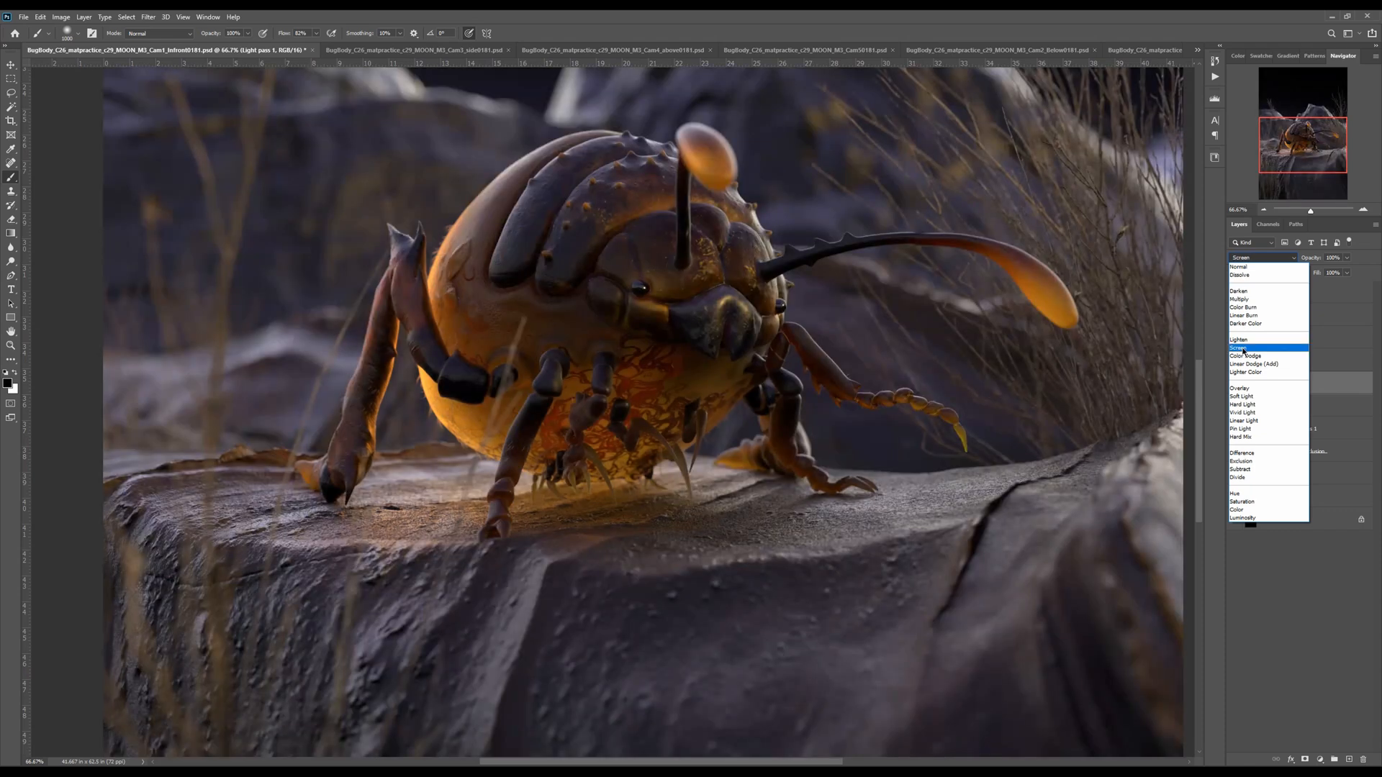
left_click(1244, 349)
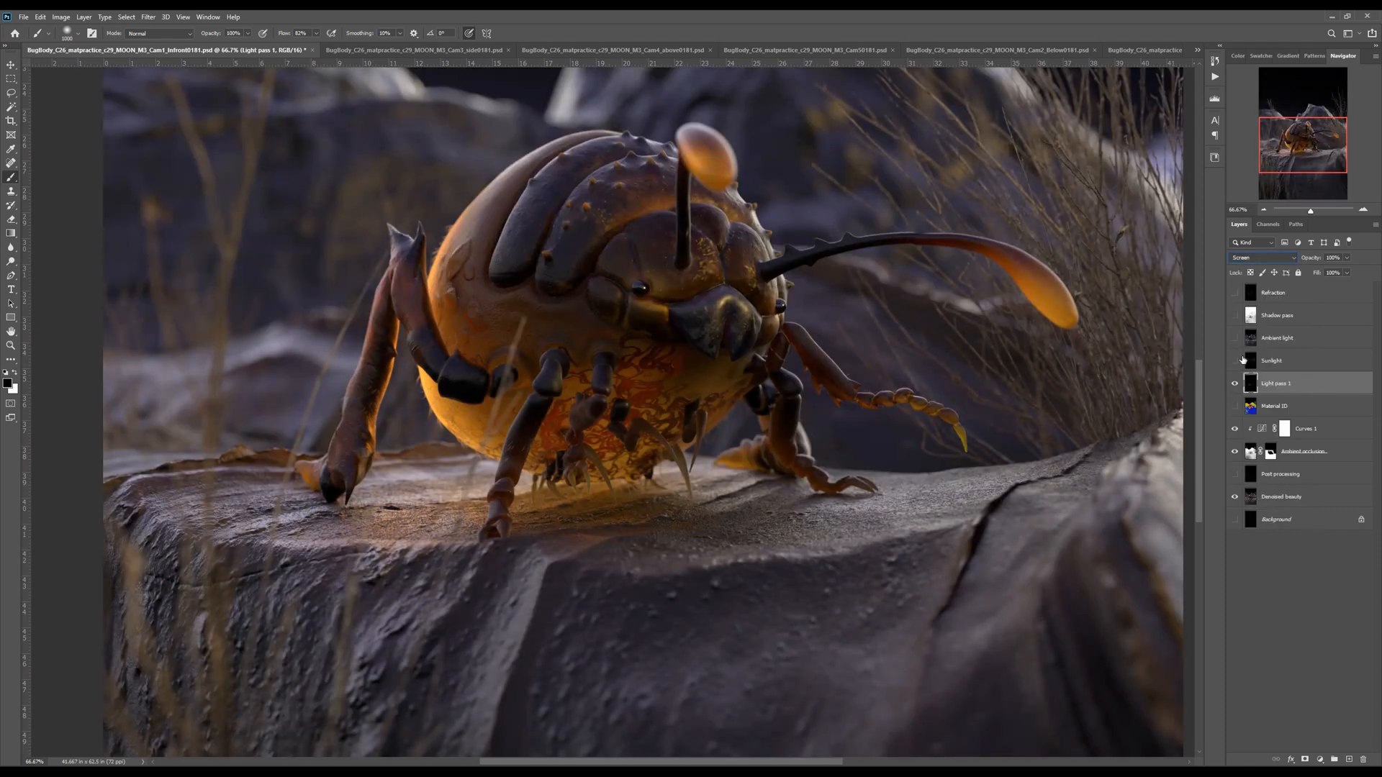
left_click(1236, 387)
left_click(1237, 387)
key("ctrl+minus")
key("ctrl+minus")
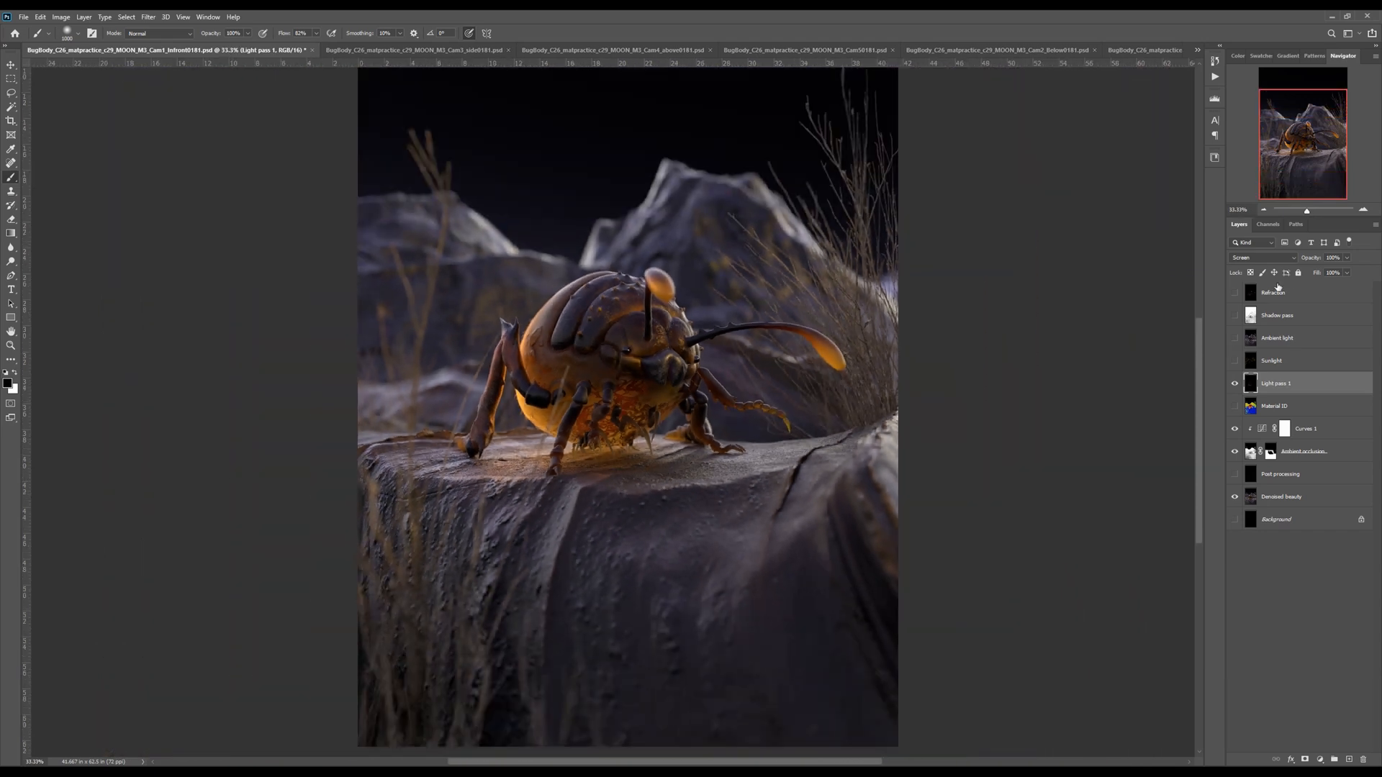
Switch Light pass 1 to Normal blending to view the pass alone, and return it to Screen
left_click(1265, 261)
left_click(1267, 267)
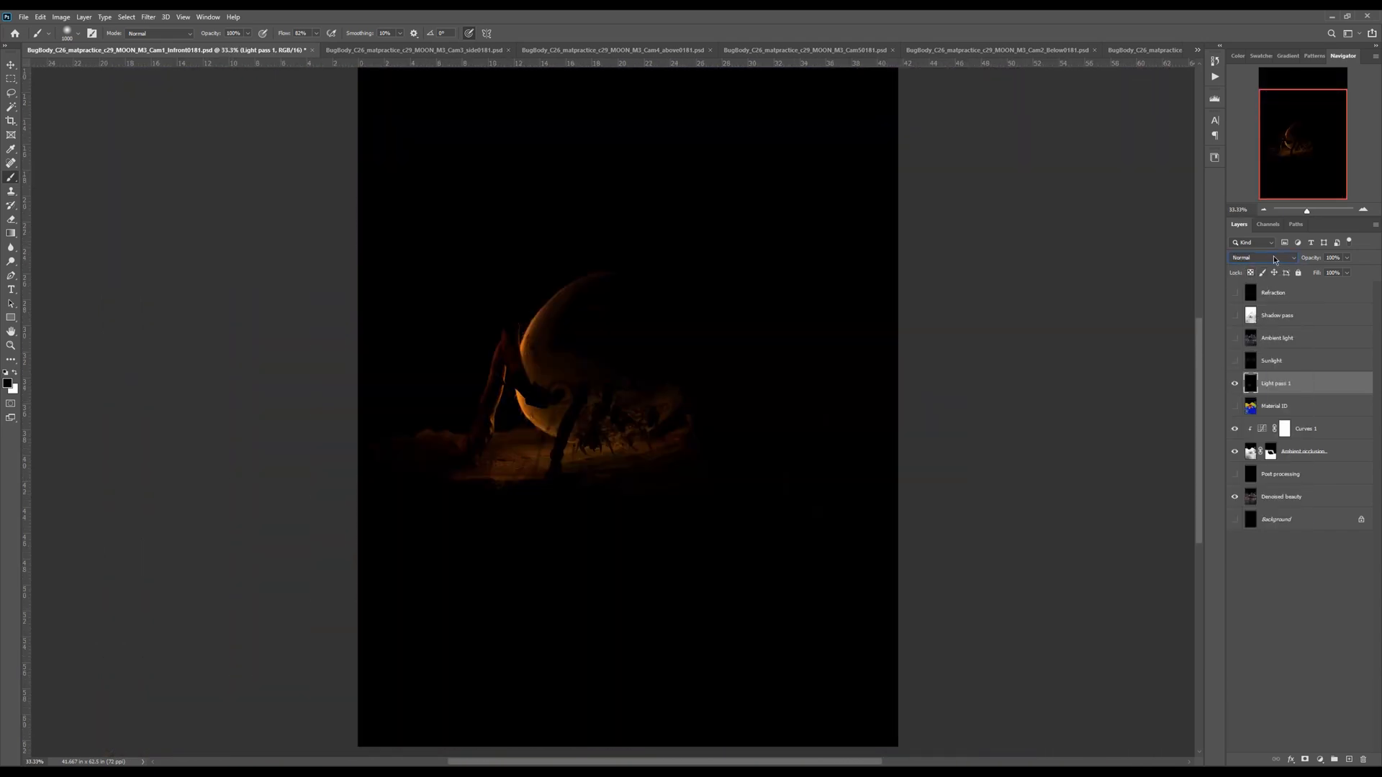
left_click(1279, 263)
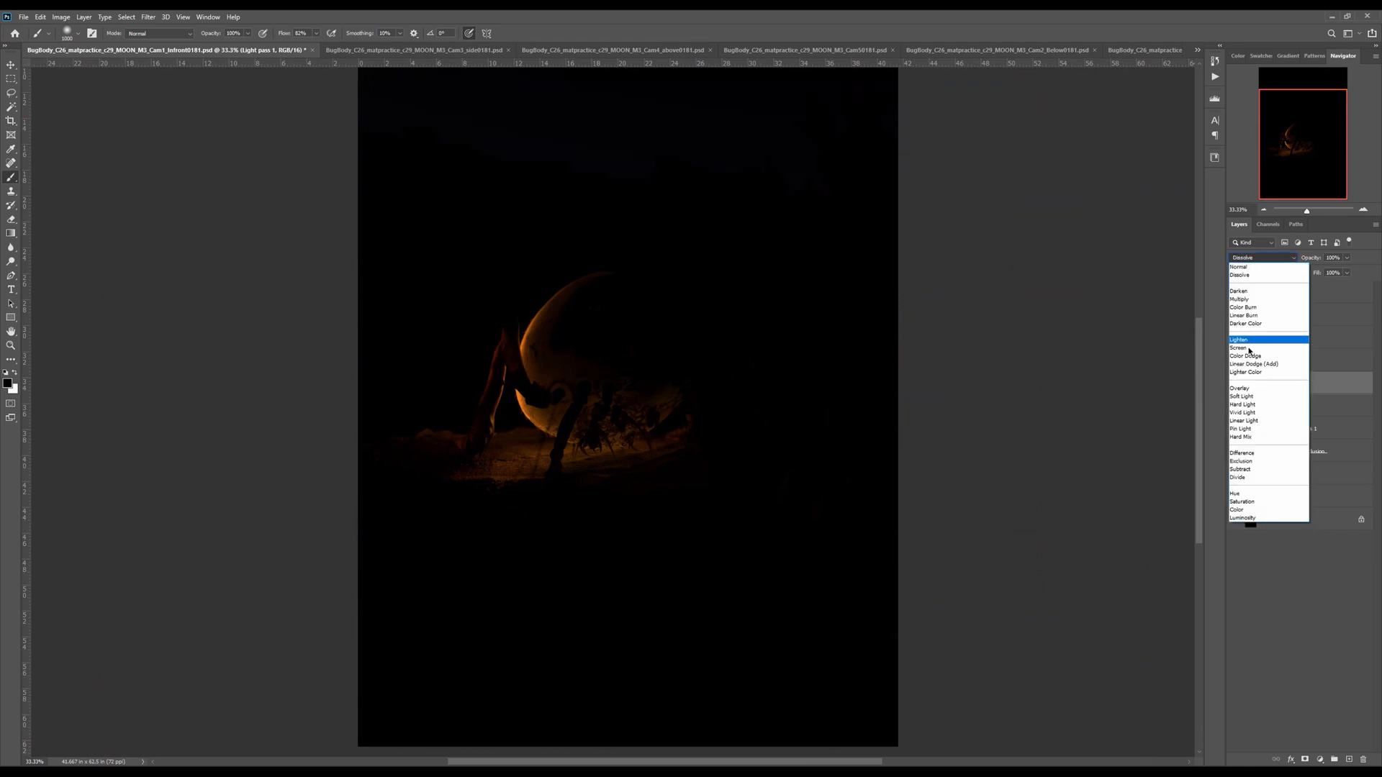
left_click(1245, 341)
key("ctrl+minus")
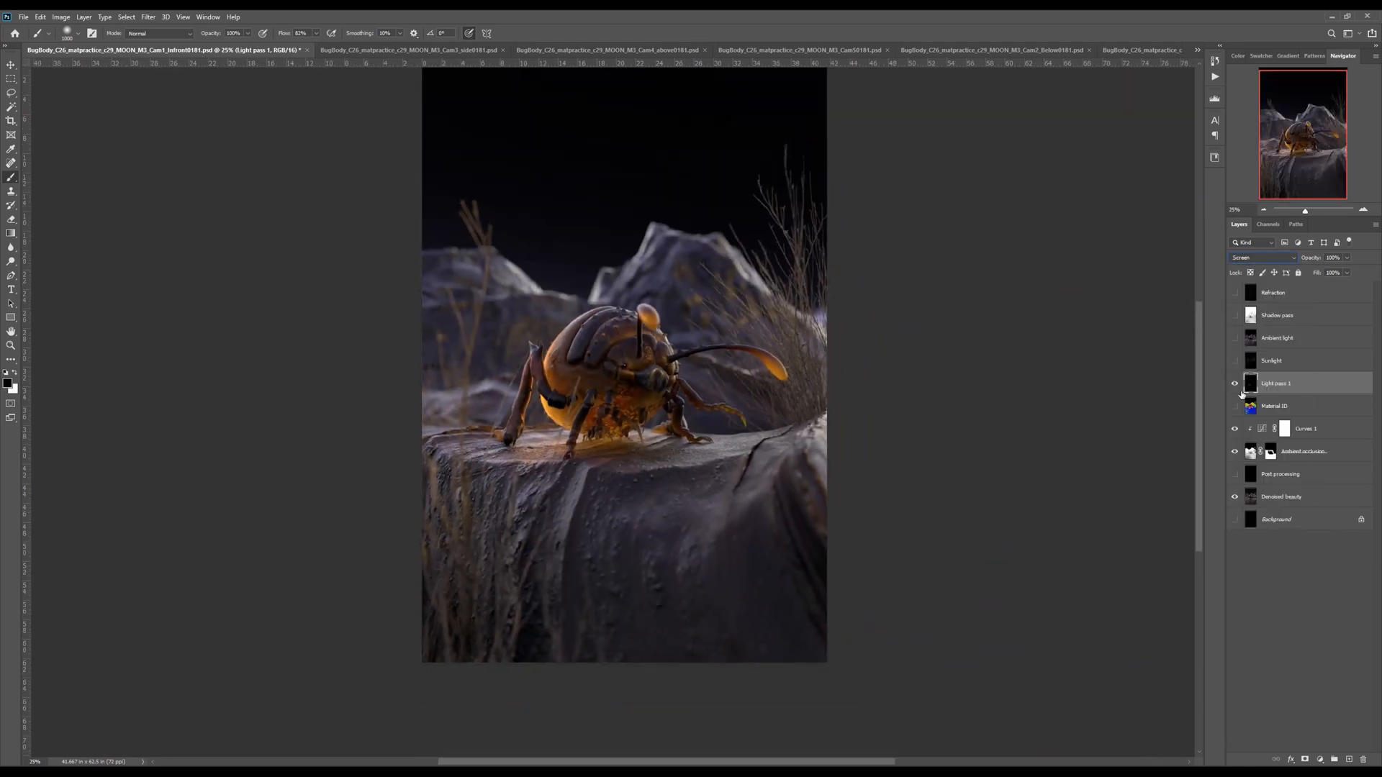
Clip a Curves adjustment layer to Denoised beauty and darken it with a point at input 162, output 124
left_click(1294, 506)
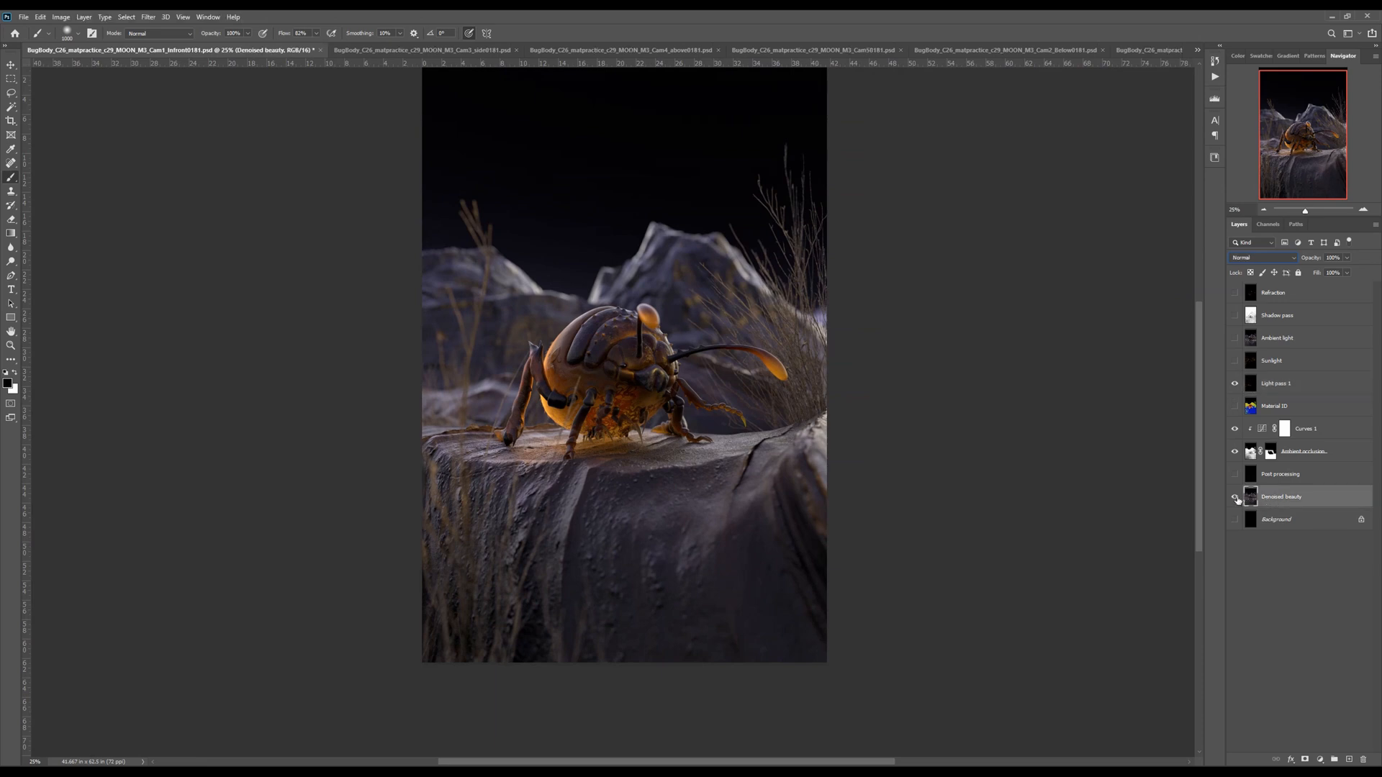
left_click(1236, 502)
left_click(1236, 502)
left_click(1320, 760)
left_click(1318, 626)
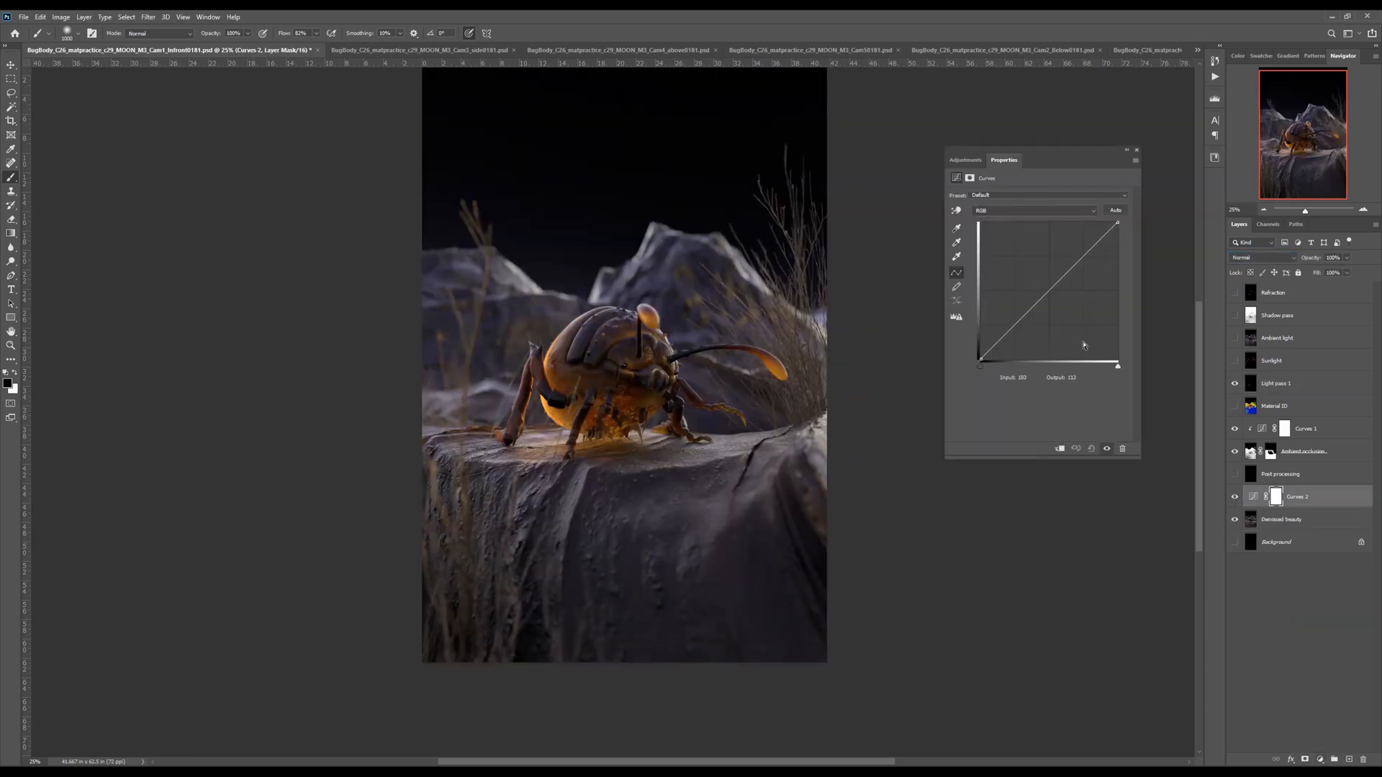
key("ctrl+alt+g")
left_click_drag(1056, 284, 1068, 292)
left_click_drag(746, 367, 742, 388)
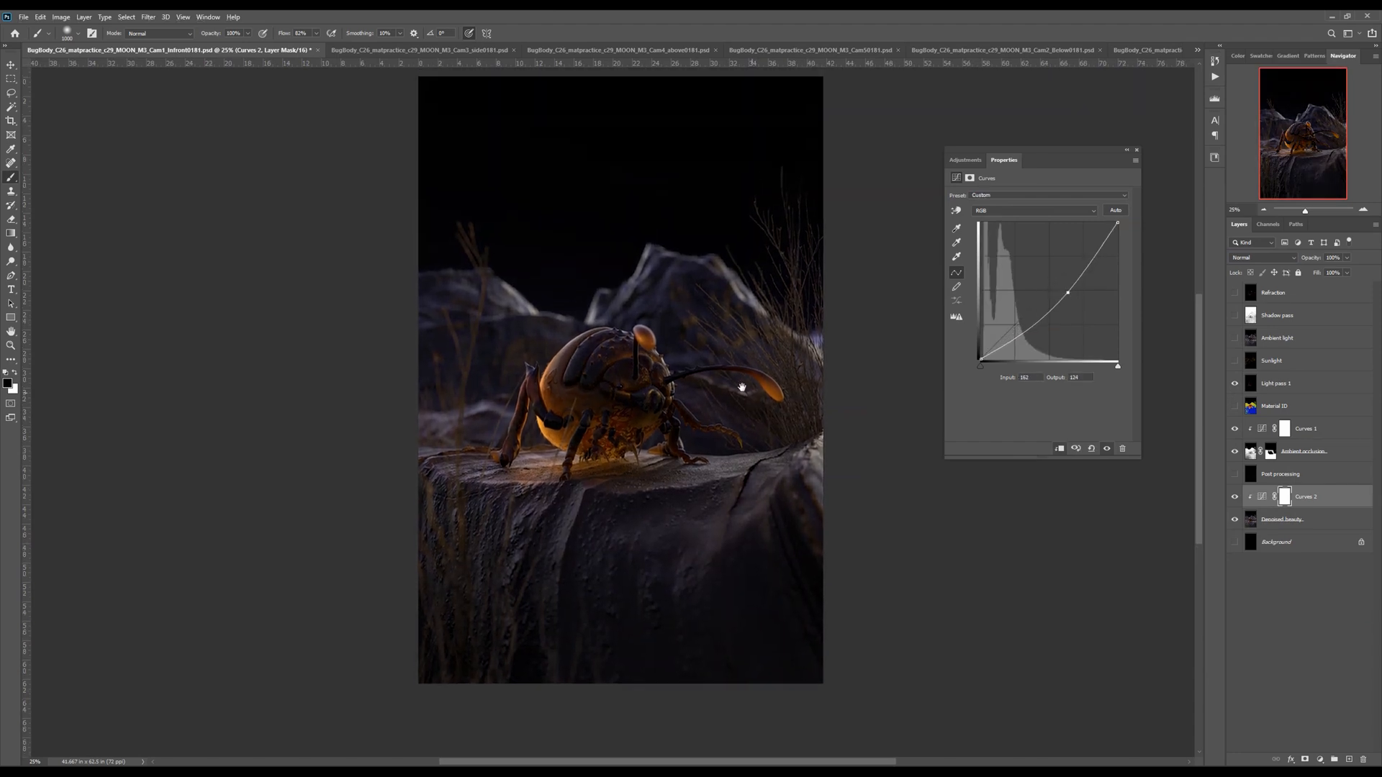
Duplicate Light pass 1 to try a stronger glow, and remove both the copy and the Curves adjustment on Denoised beauty
left_click(1261, 389)
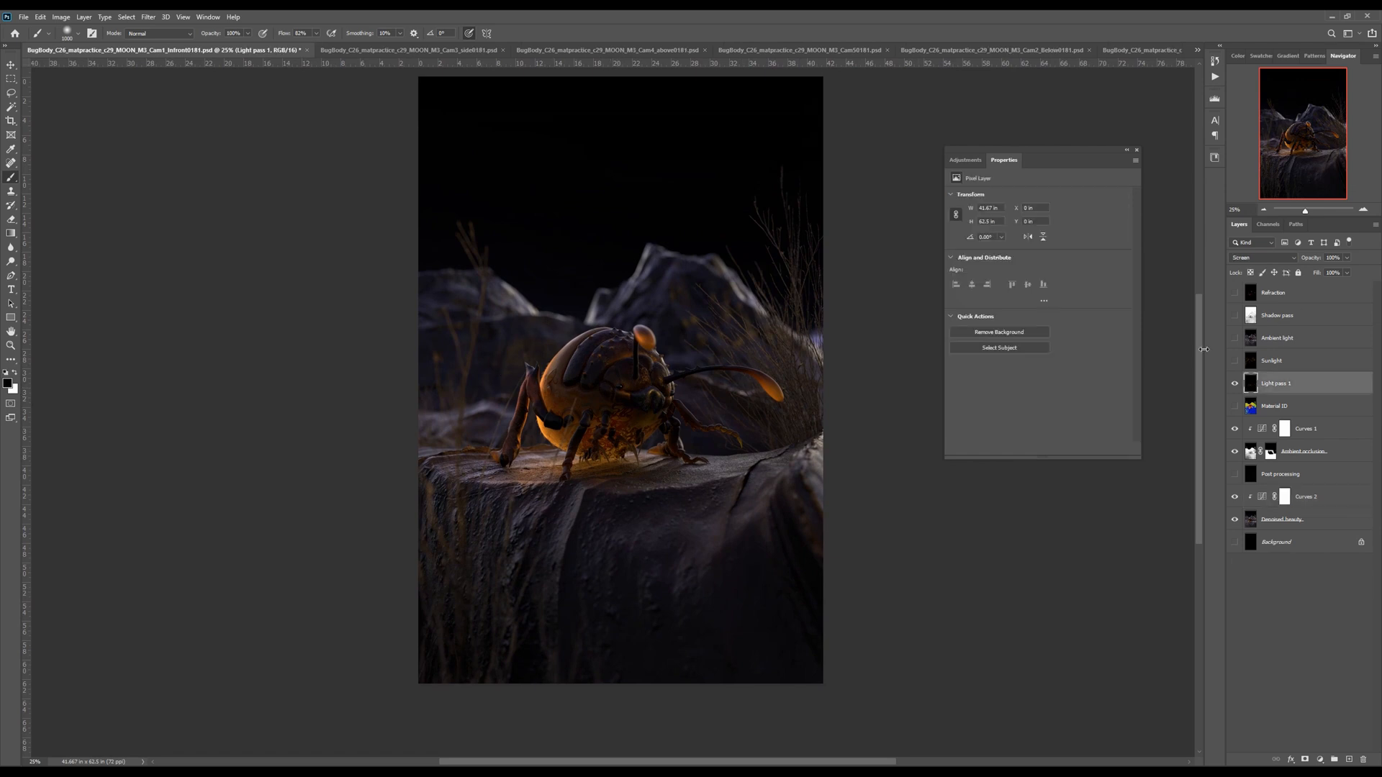
key("ctrl+j")
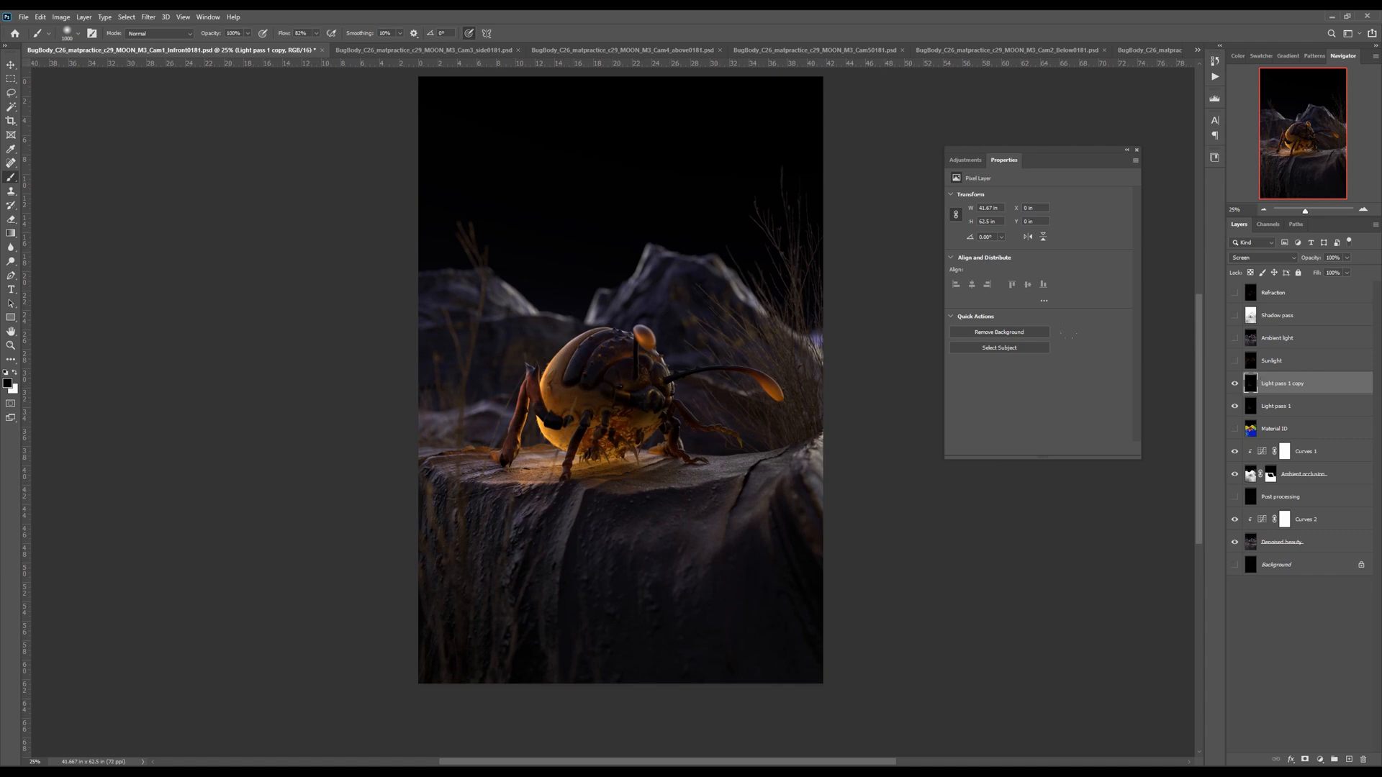
left_click(1306, 528, "ctrl")
key("Delete")
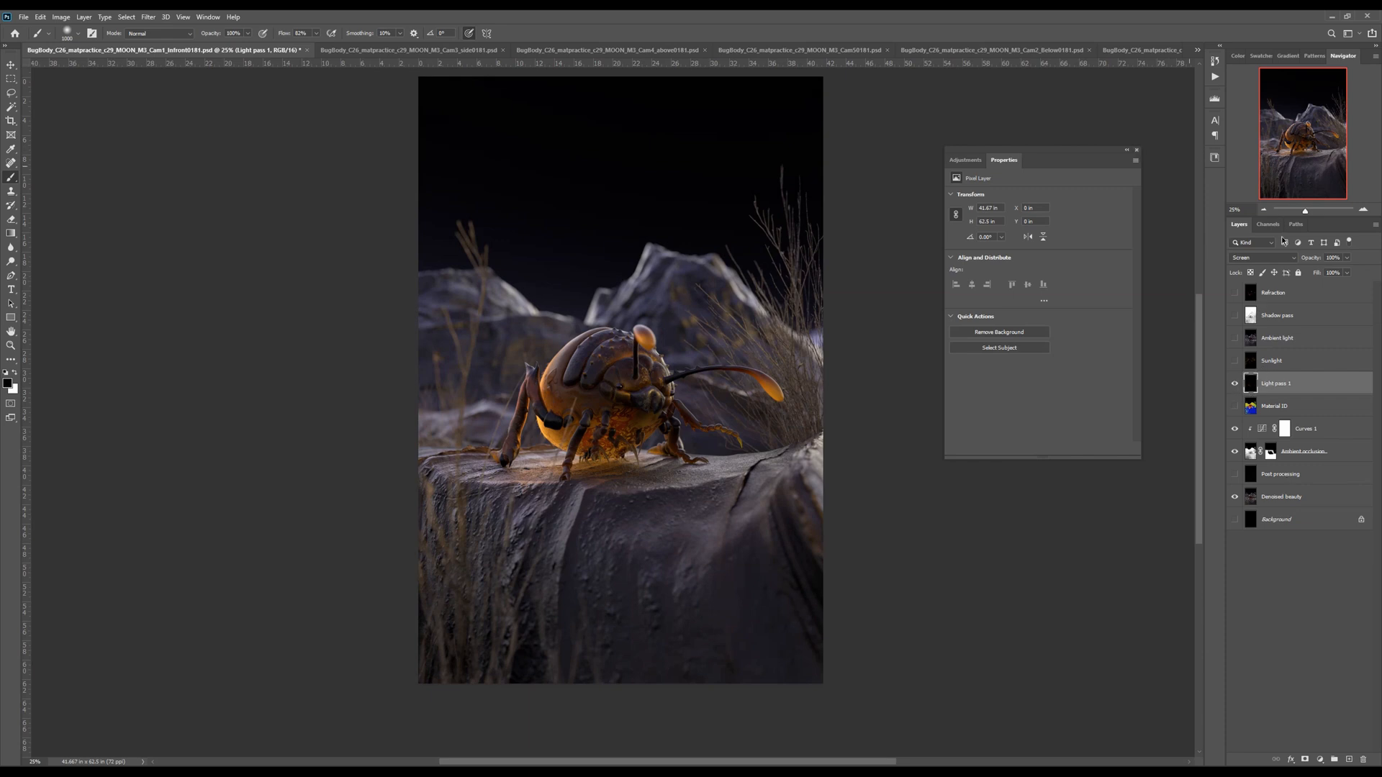
Compare the bug and the rock beneath it up close with and without Light pass 1
left_click(1137, 149)
left_click(1234, 383)
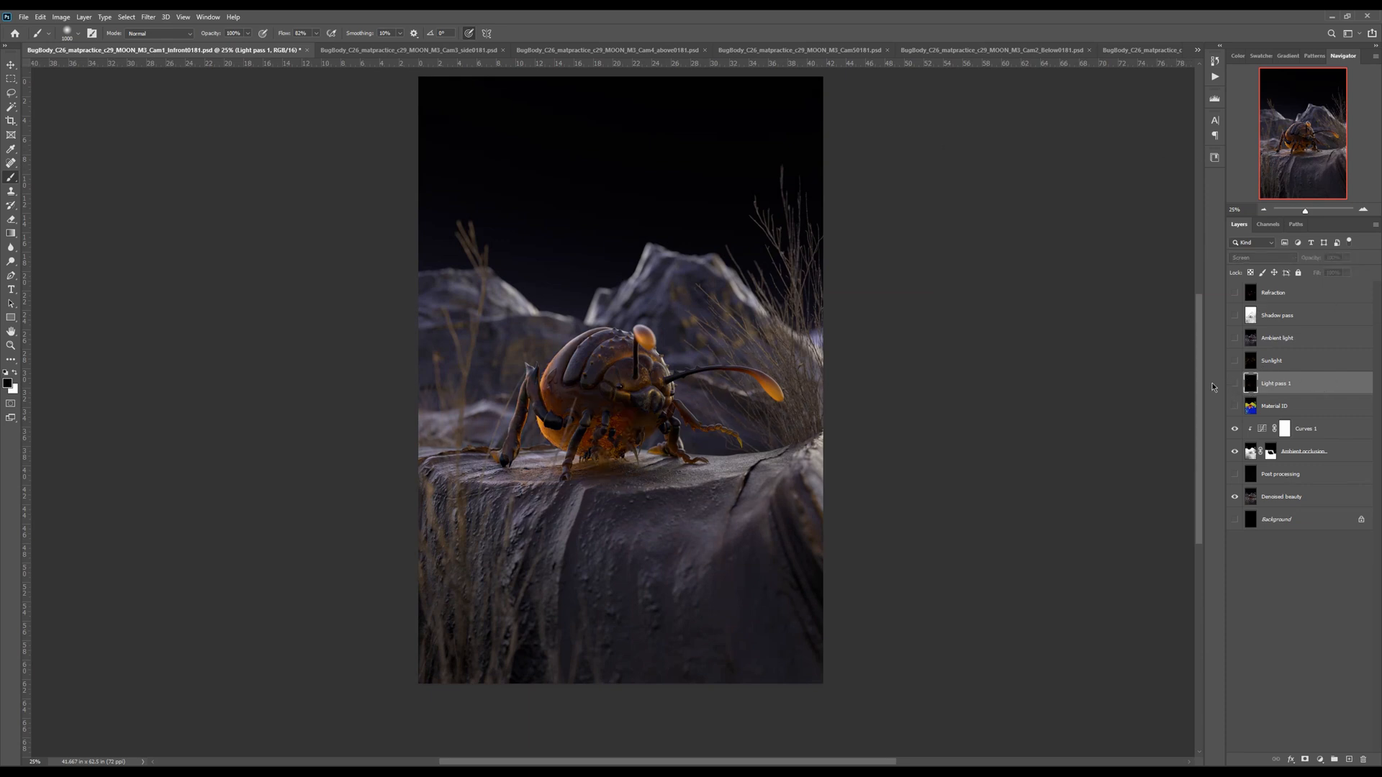
key("ctrl+plus")
key("ctrl+plus")
left_click(1235, 383)
left_click(1234, 383)
left_click(1234, 383)
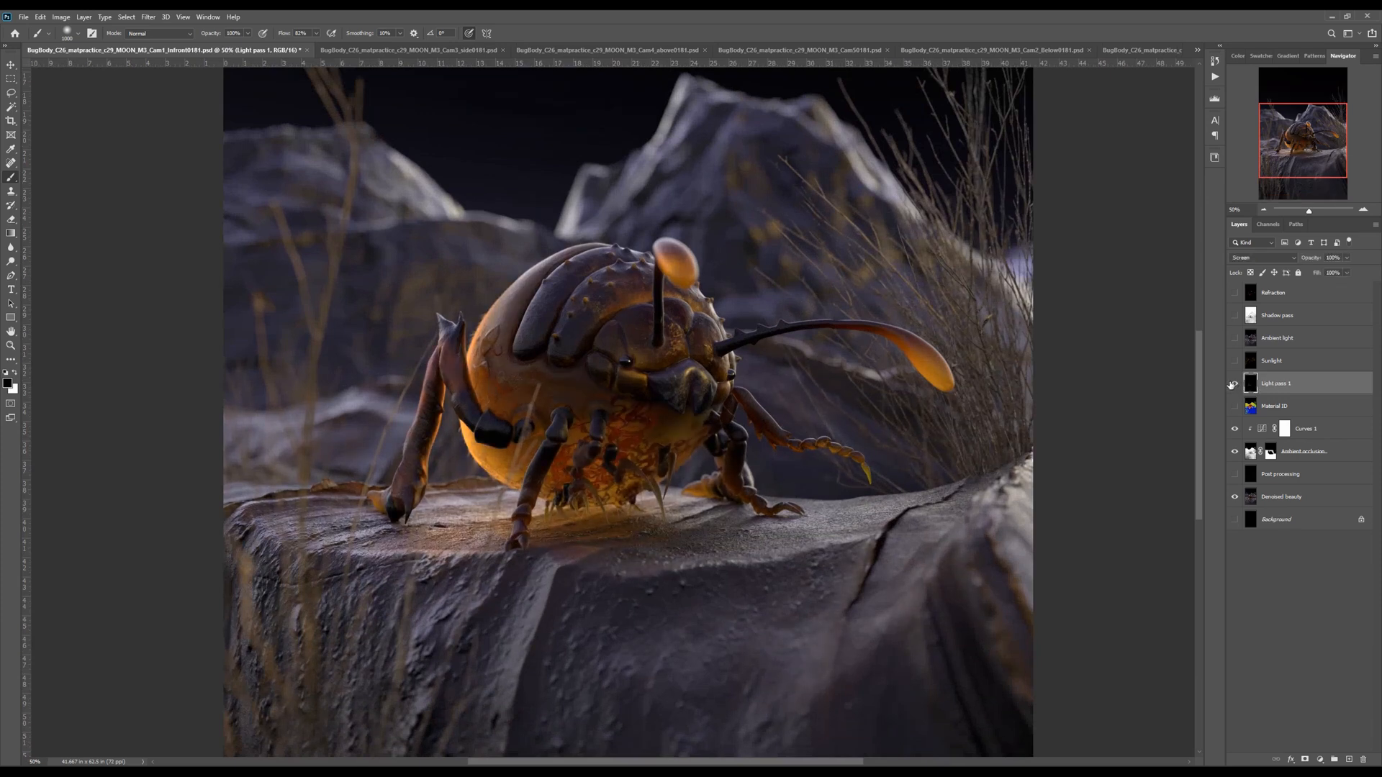
left_click_drag(928, 454, 937, 440)
left_click(1235, 383)
left_click(1235, 383)
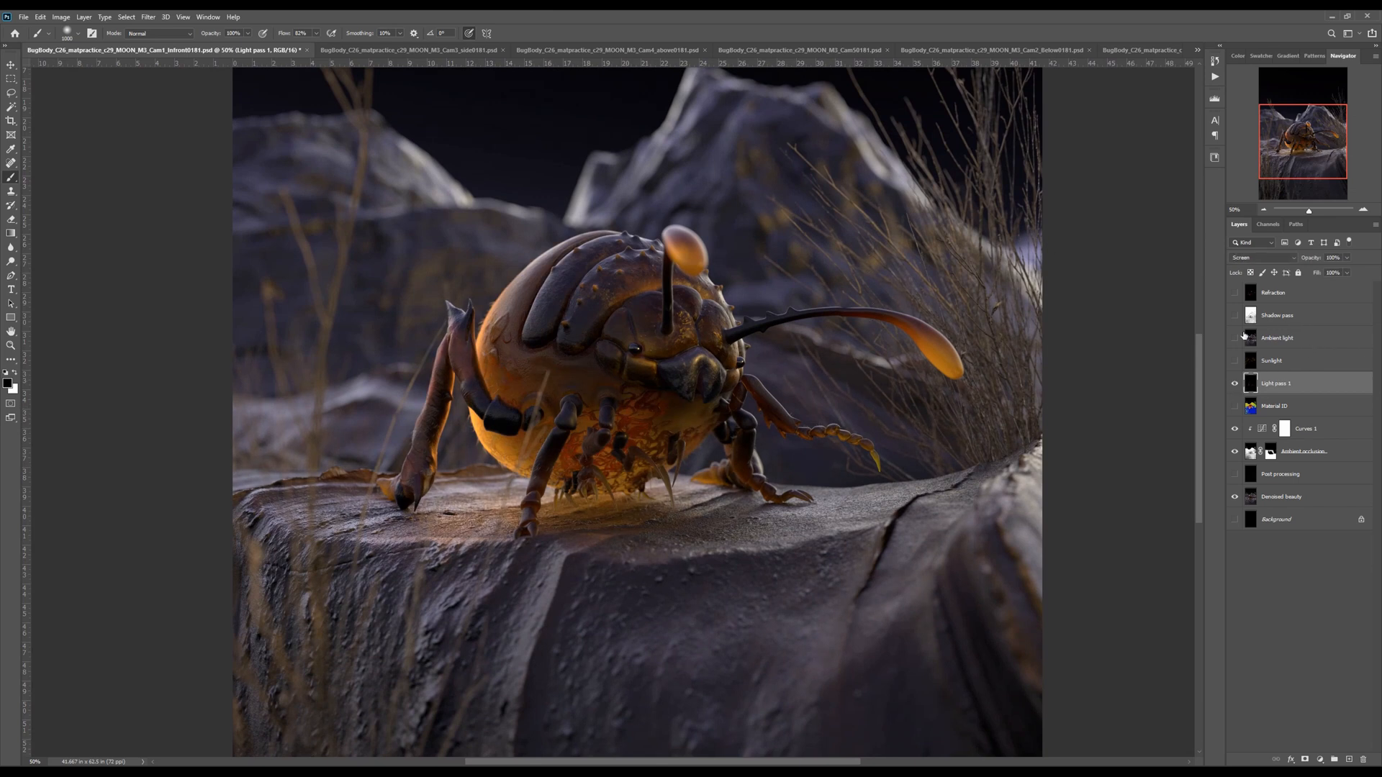
Duplicate the Light pass 1 layer and rename the copy Light pass 2
key("ctrl+j")
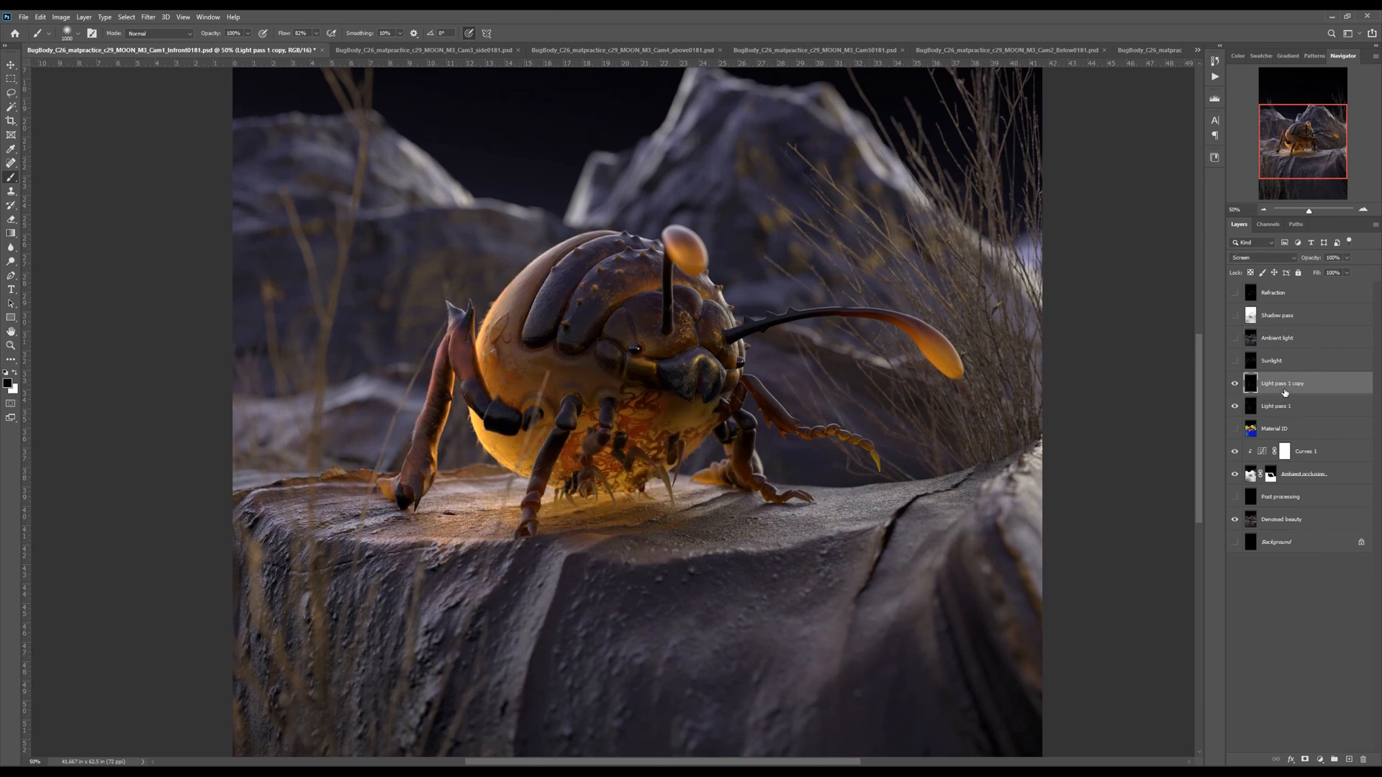
double_click(1294, 386)
type("Light pass 2")
key("Return")
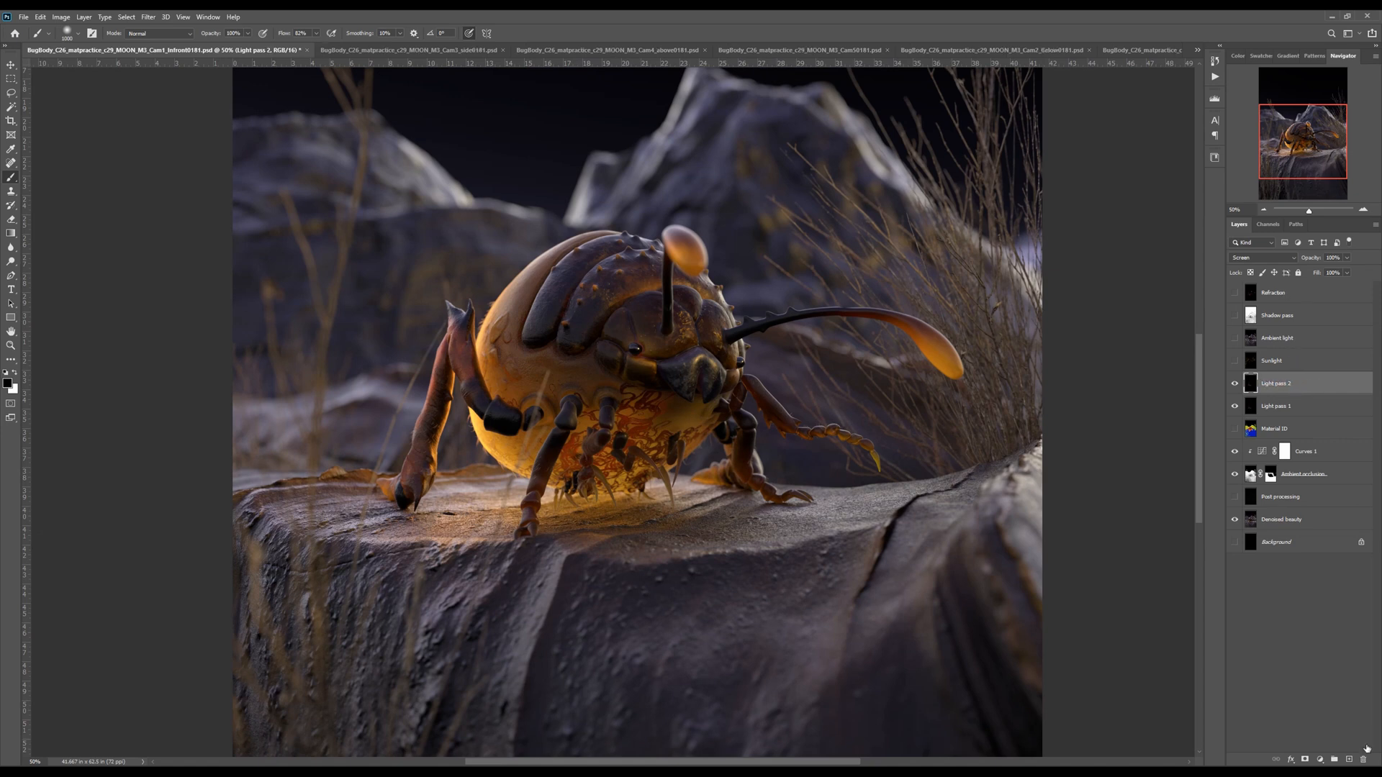
Add a layer mask to Light pass 2 and paint out glow in the bug area with black, comparing with and without the layer
left_click(1305, 760)
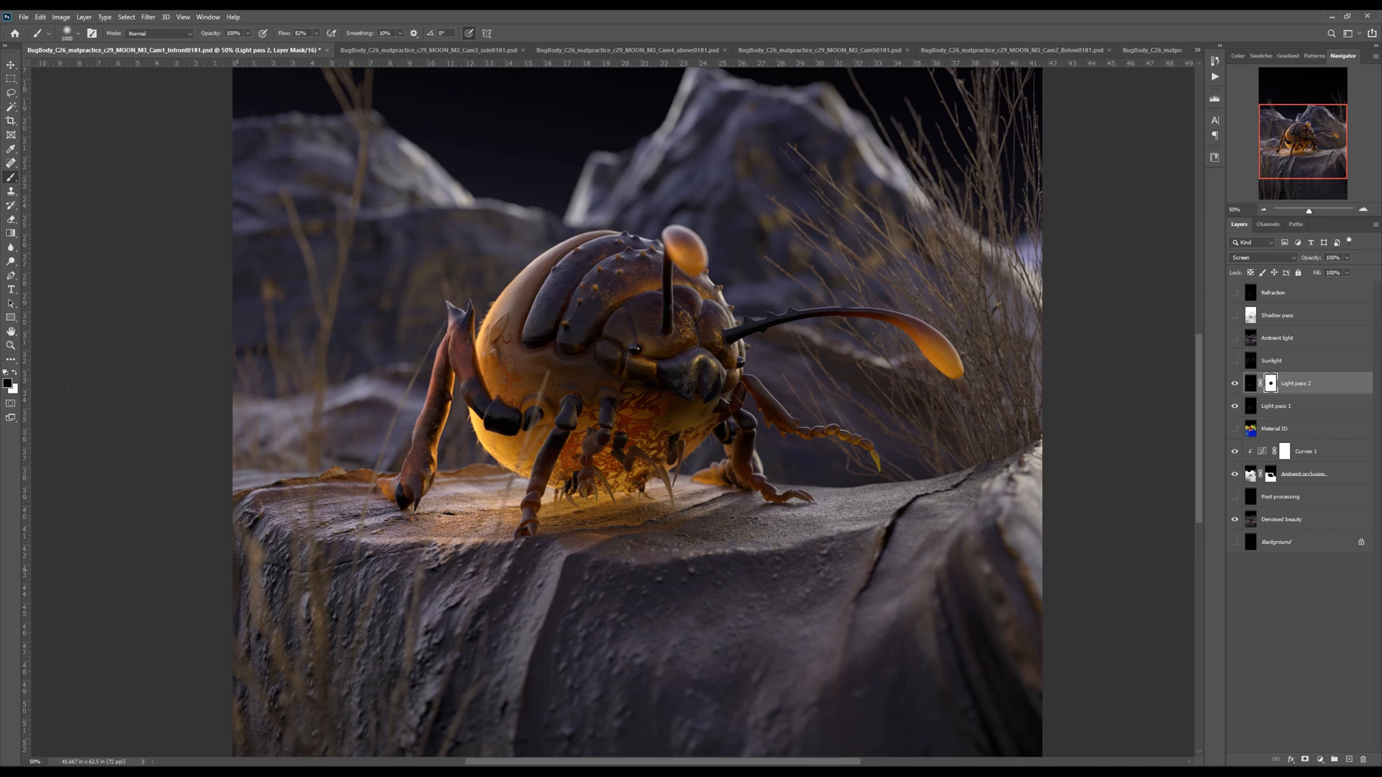
key("ctrl+minus")
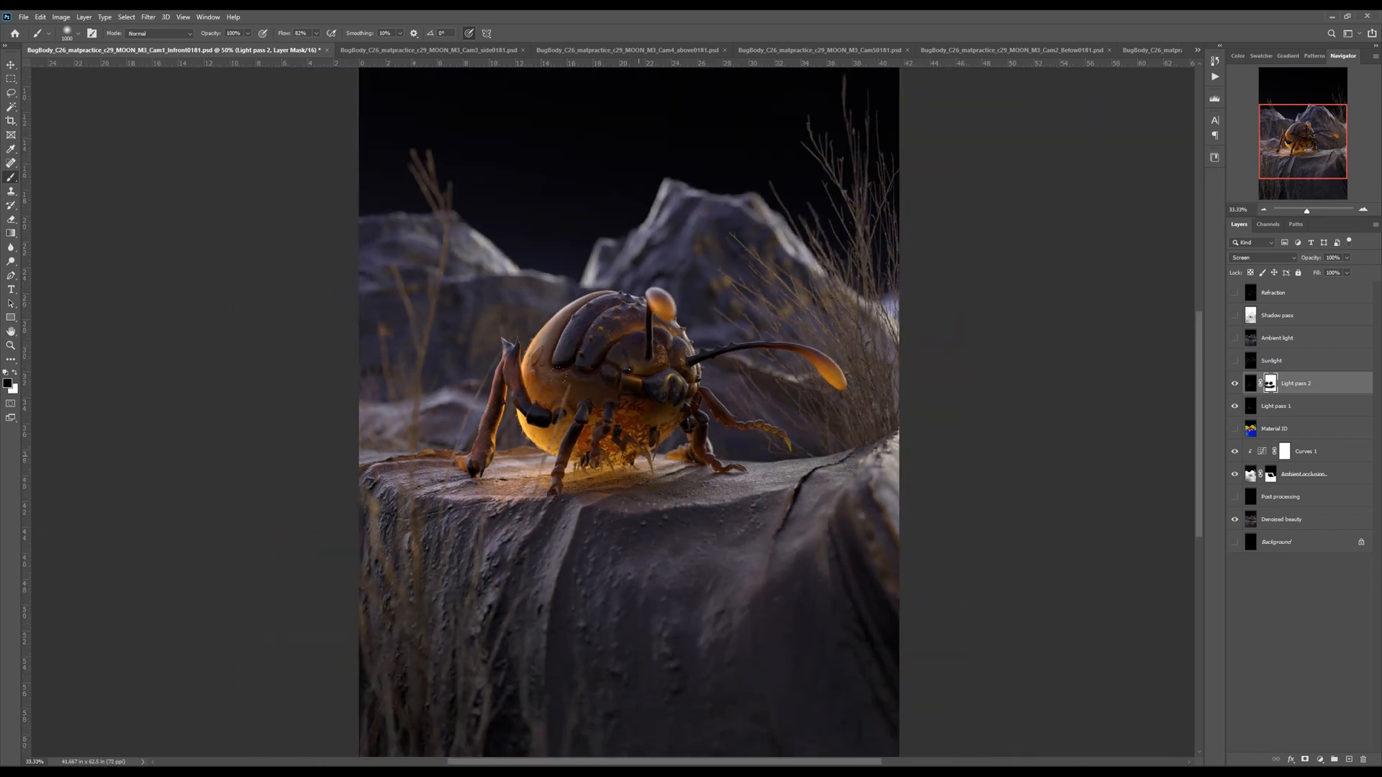
key("ctrl+minus")
left_click_drag(611, 509, 601, 514)
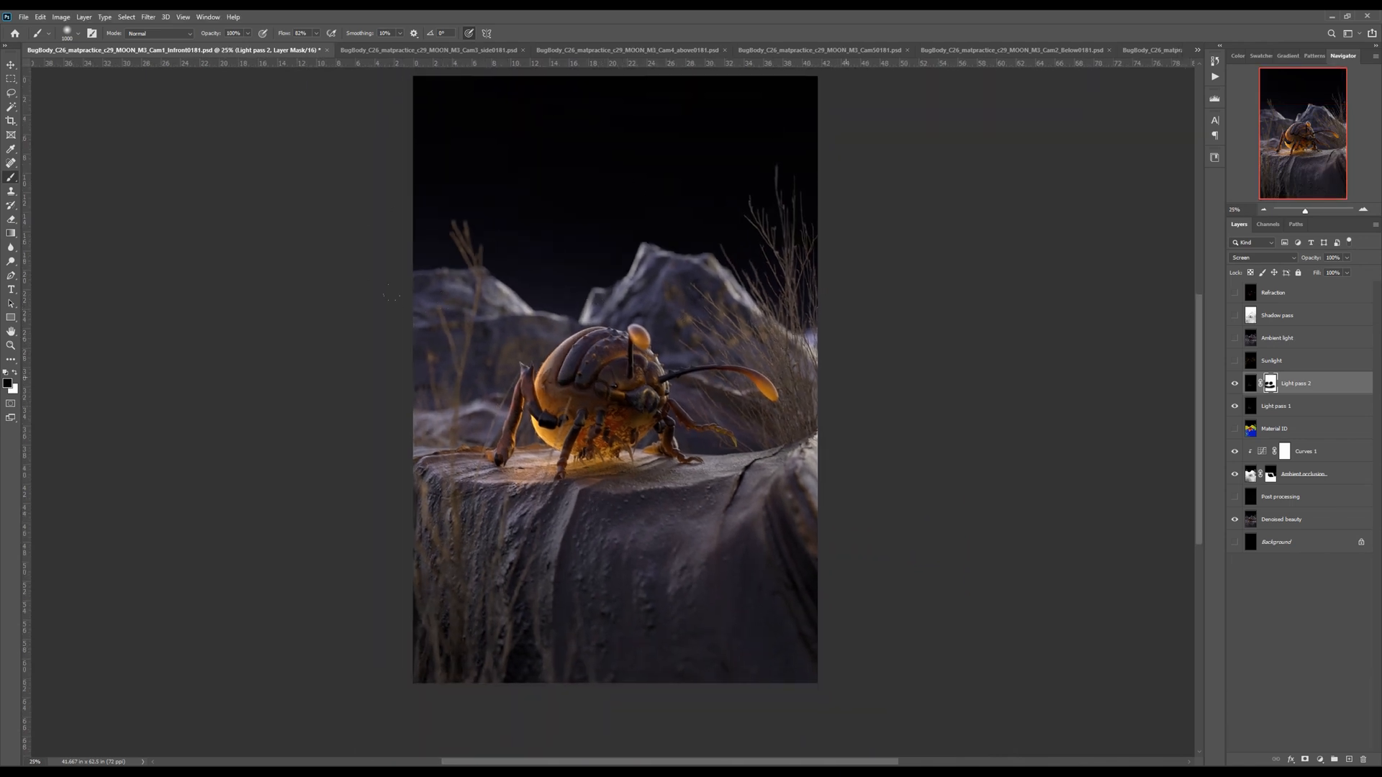
left_click(1235, 384)
left_click(1235, 384)
left_click(1236, 384)
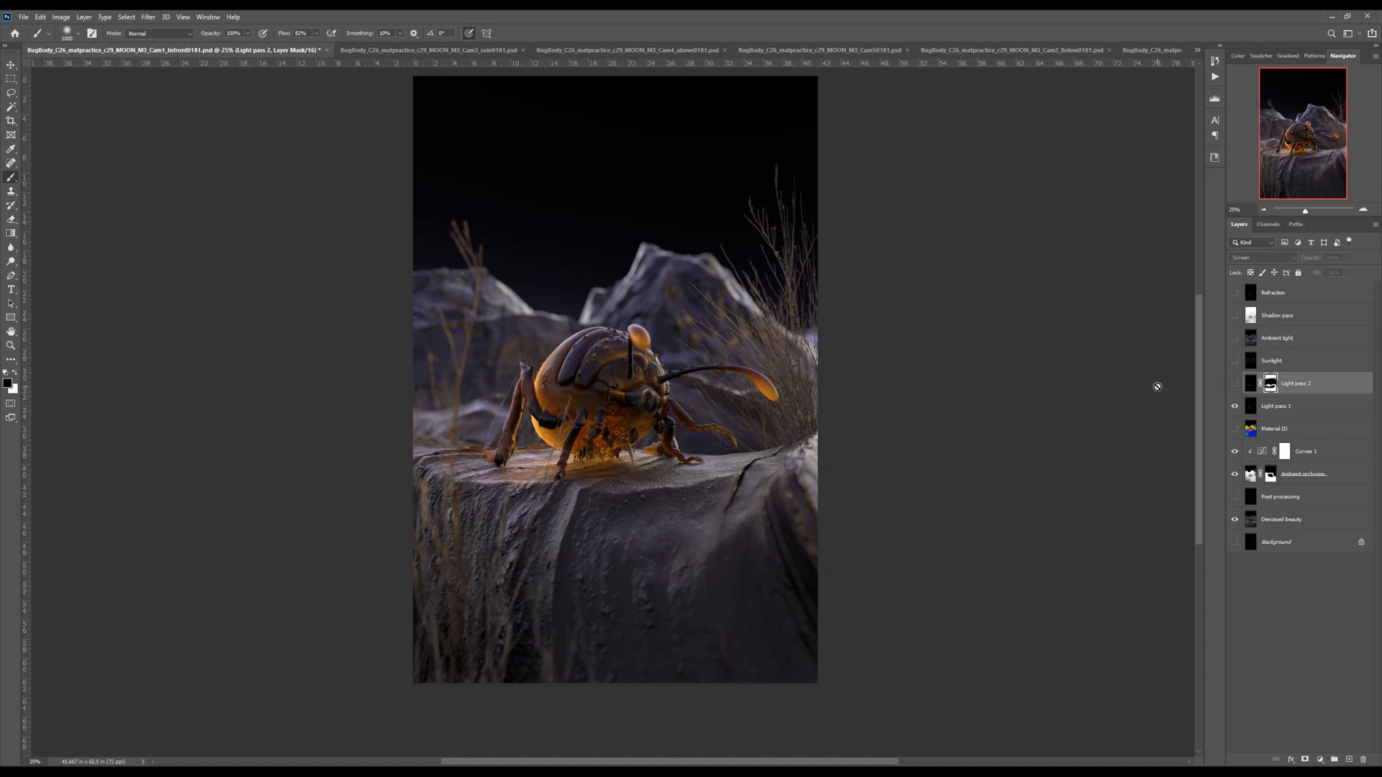
left_click(1234, 383)
Show the Sunlight layer and set its blending mode to Screen, comparing the image with and without it
left_click(1272, 360)
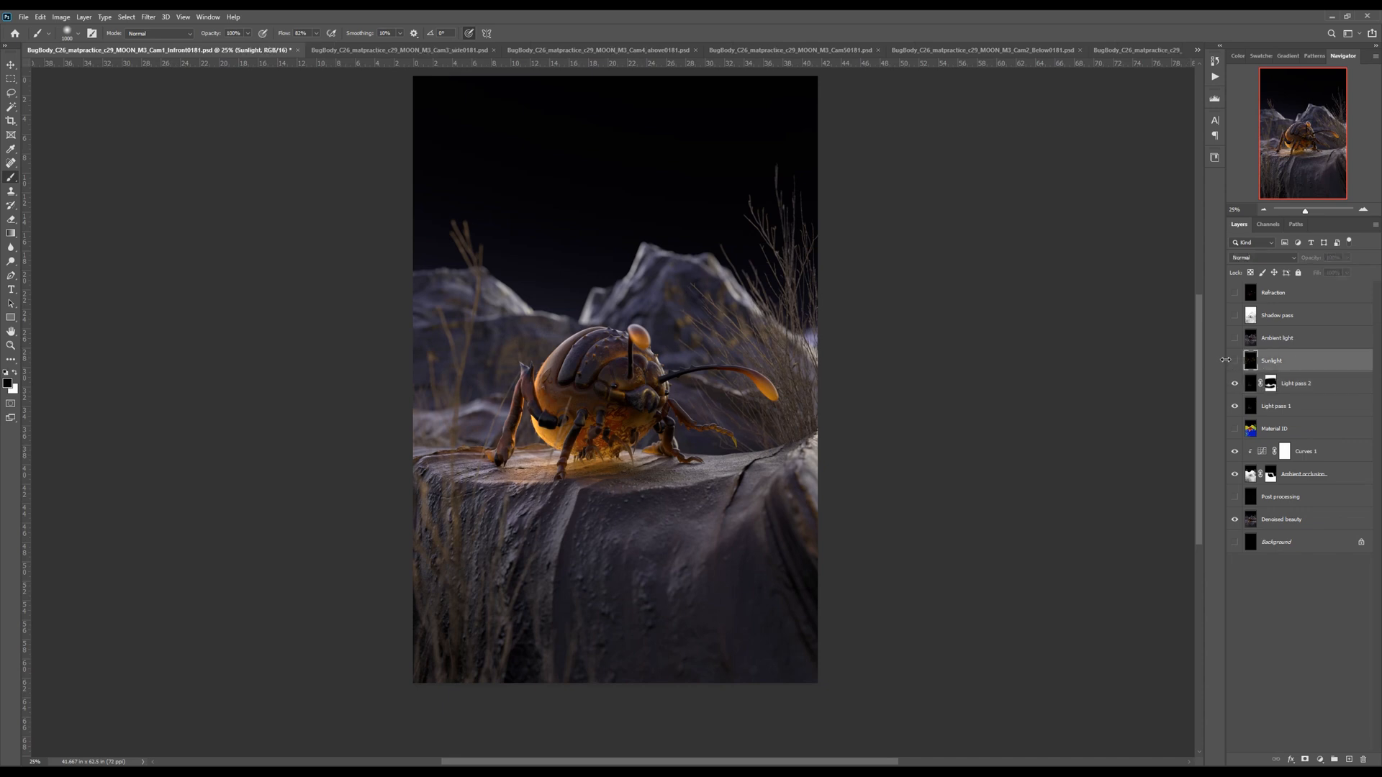
left_click(1236, 361)
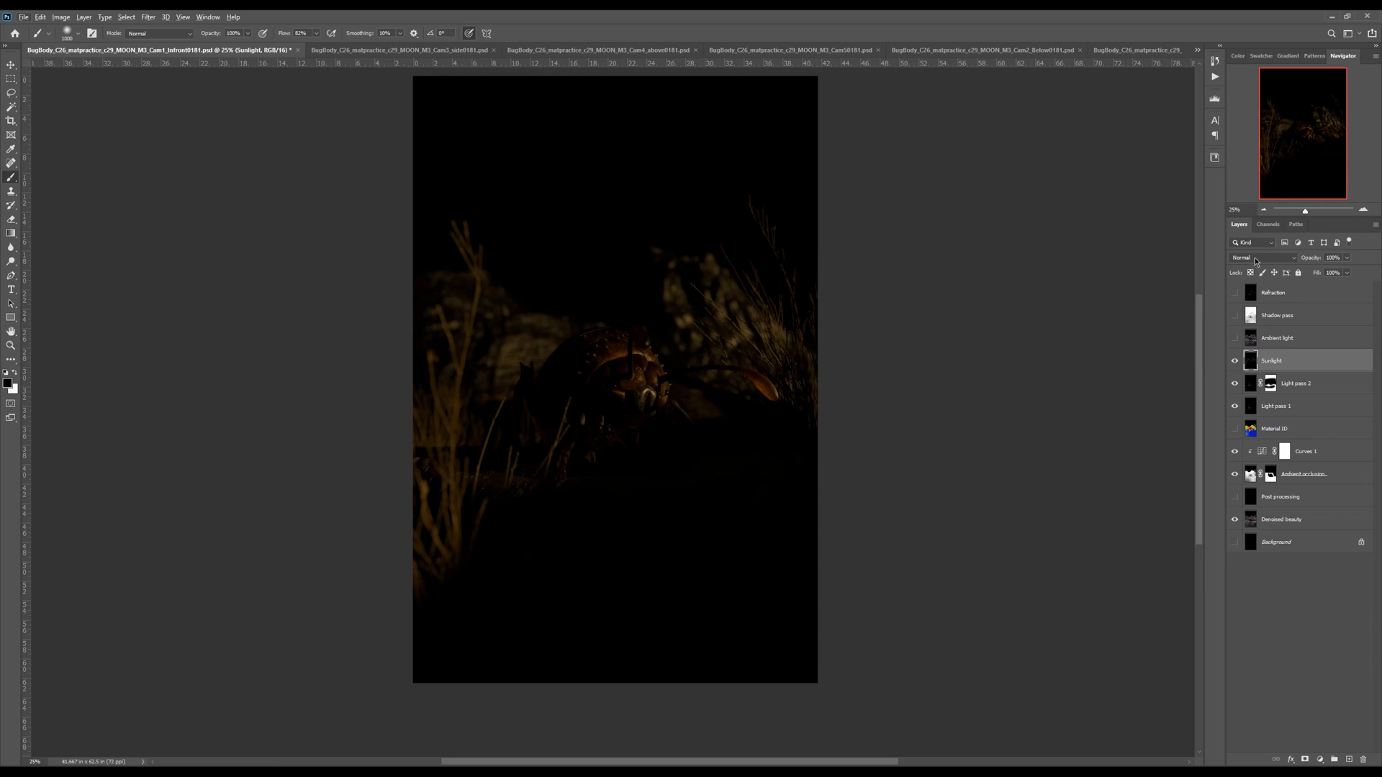
left_click(1255, 262)
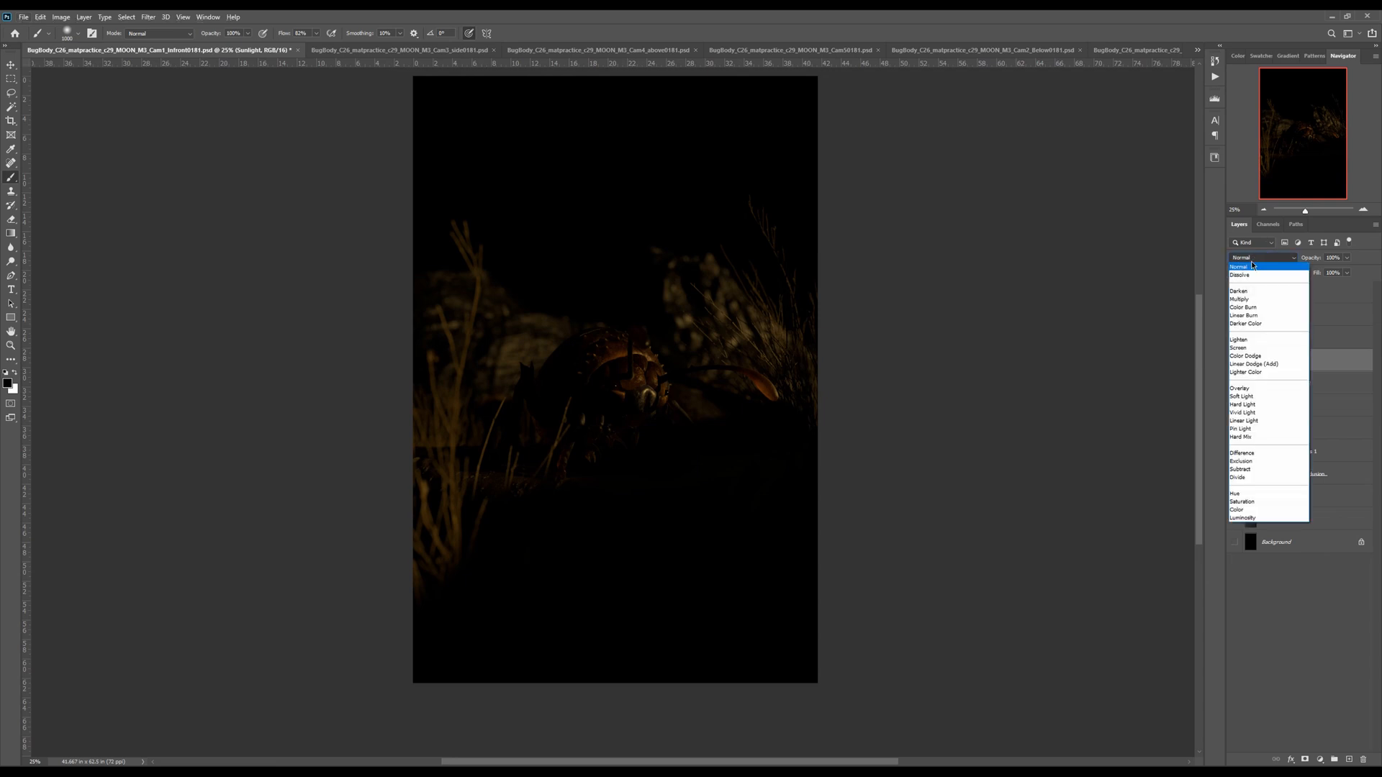
left_click(1248, 351)
left_click(1235, 361)
left_click(1235, 363)
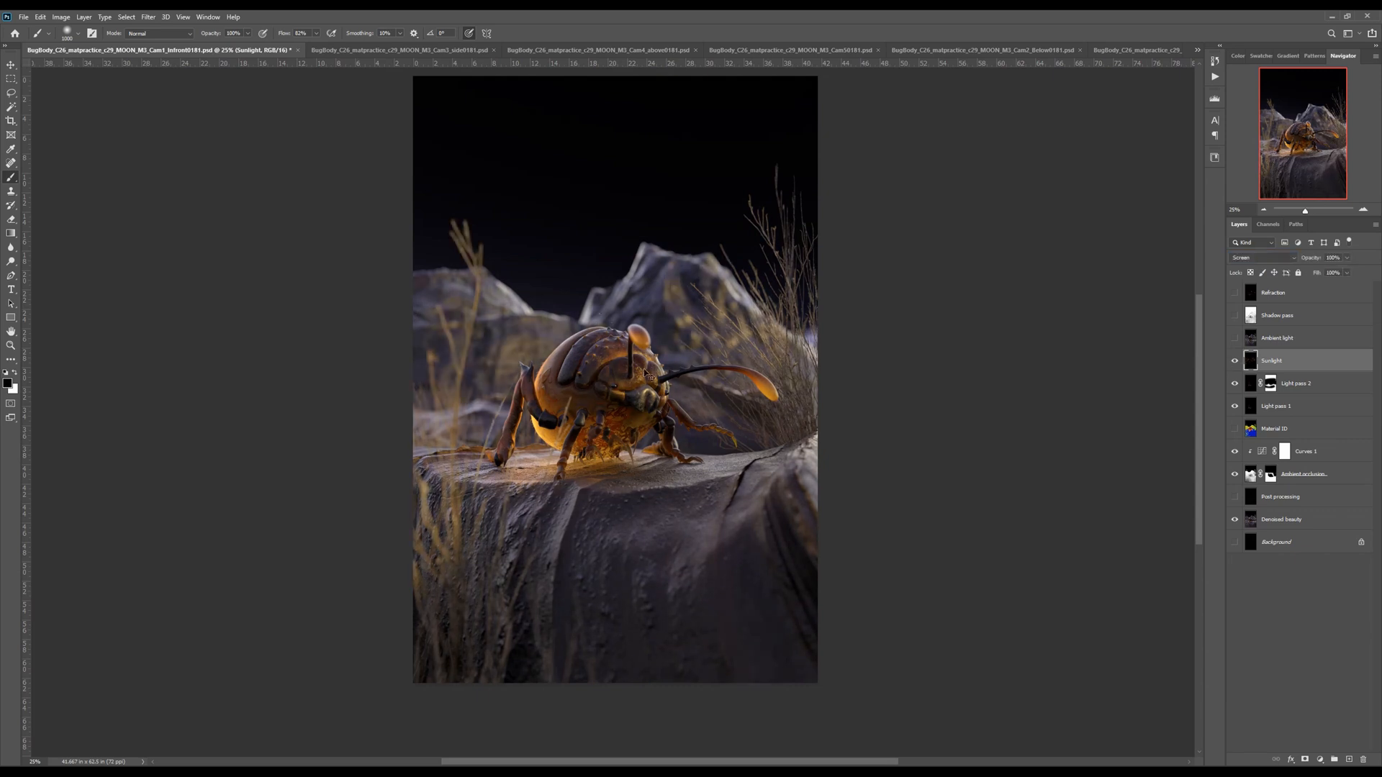
left_click_drag(646, 375, 768, 291)
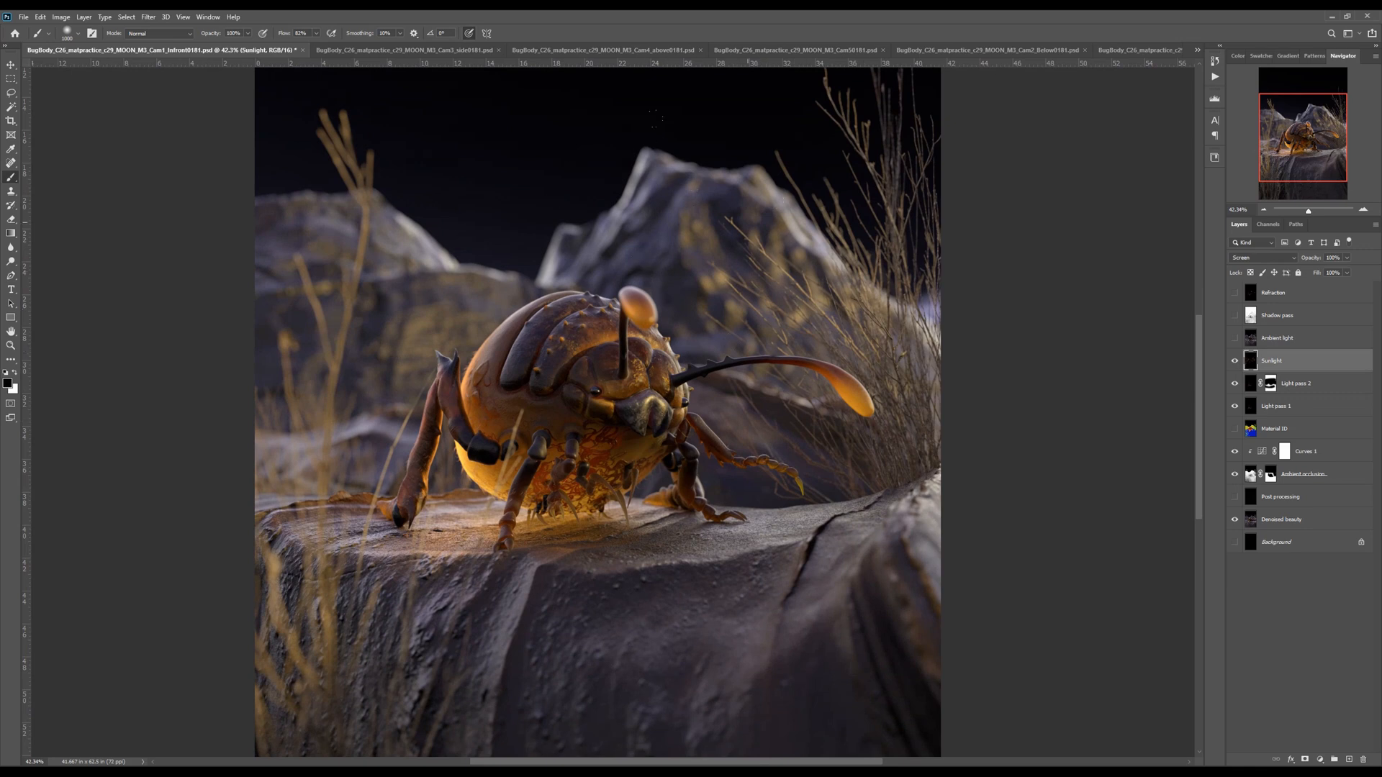
mouse_move(637, 437)
left_mouse_down()
mouse_move(506, 444)
mouse_move(640, 428)
left_mouse_up()
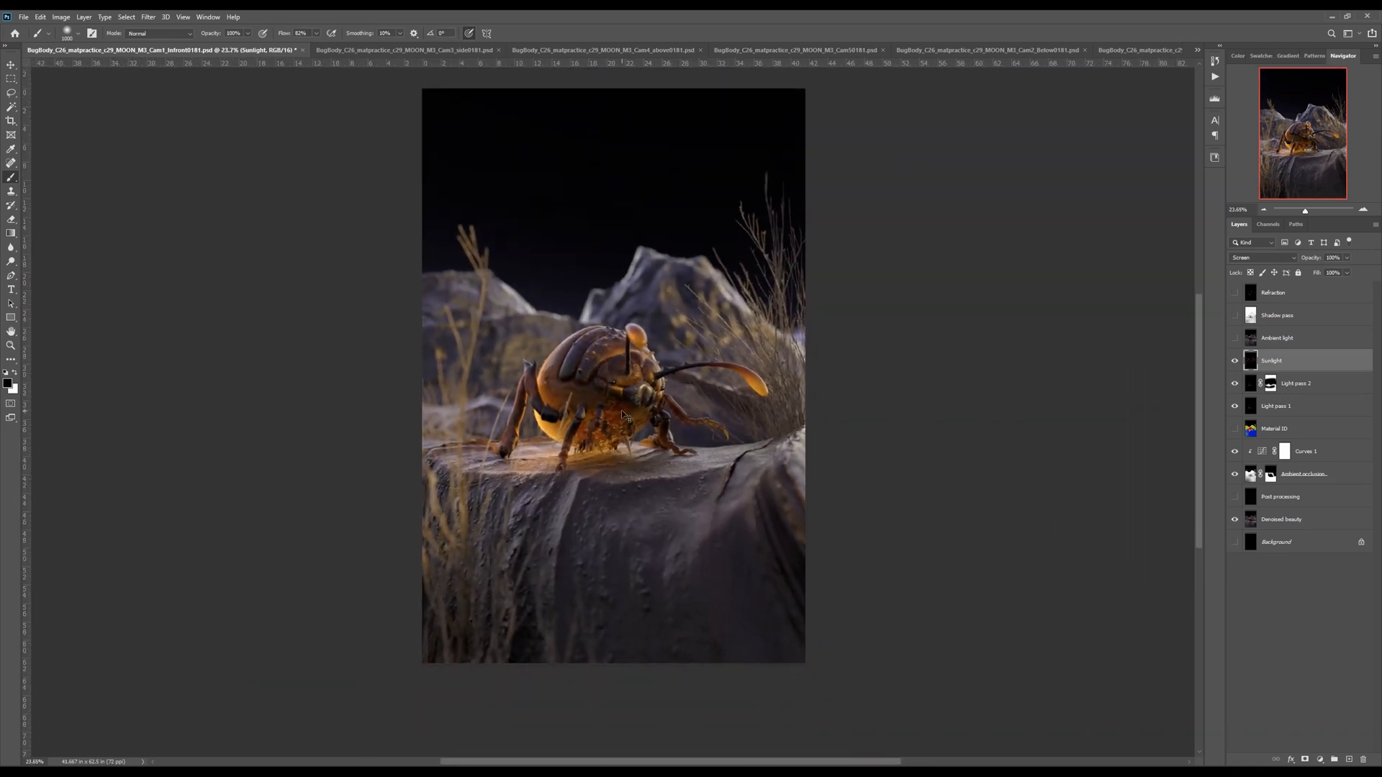
key("ctrl+plus")
left_click(1234, 362)
left_click(1234, 361)
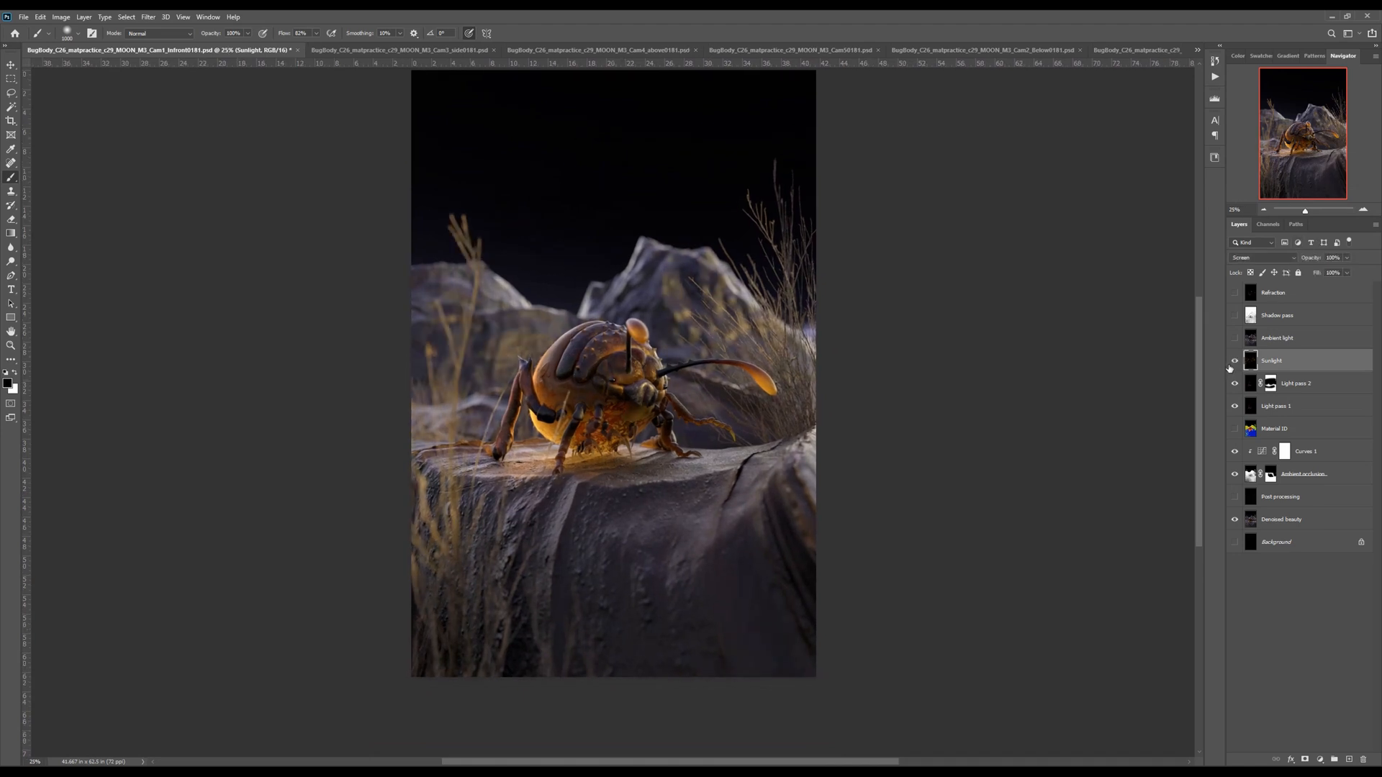
Add a layer mask to Sunlight and paint out the light on the grass and rocks beside the bug with a large black brush
left_click(1305, 760)
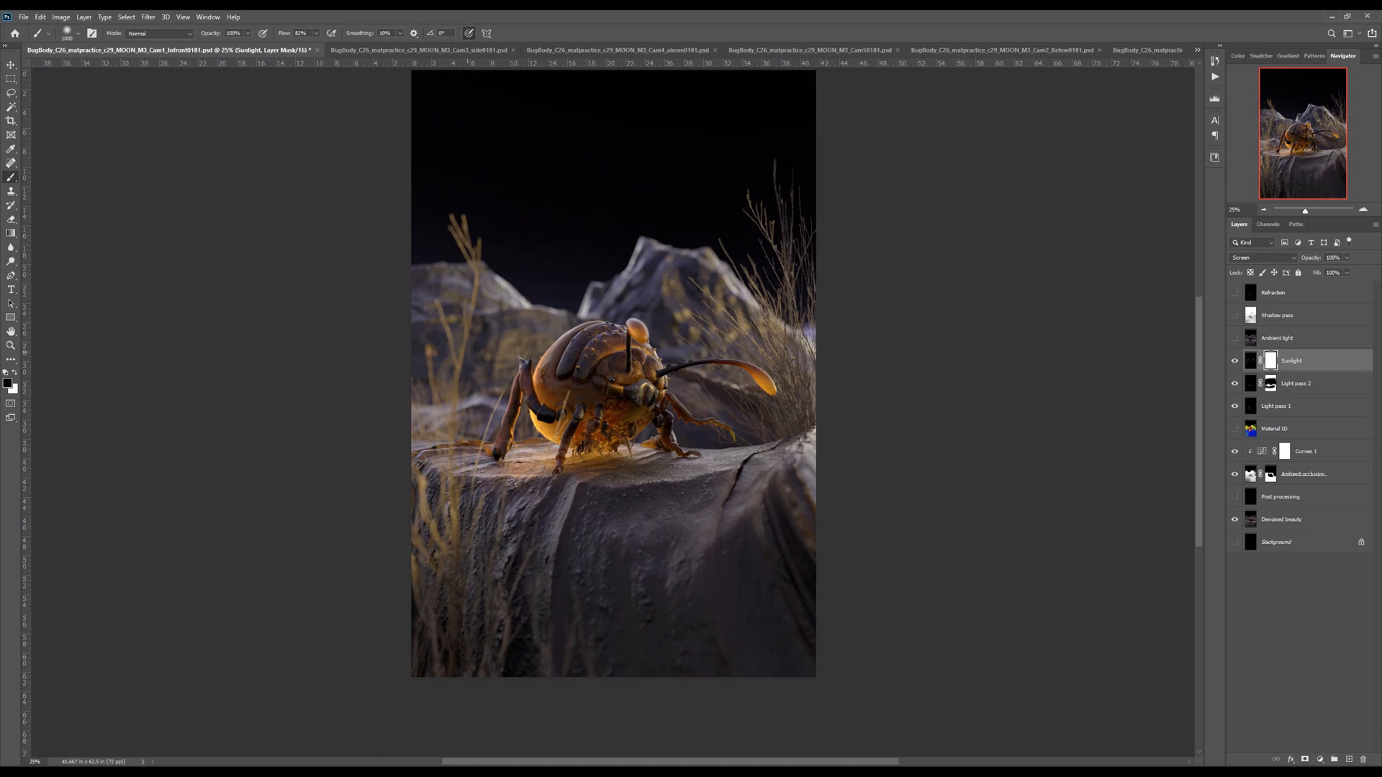
mouse_move(488, 332)
left_mouse_down()
mouse_move(442, 432)
mouse_move(492, 534)
mouse_move(400, 489)
mouse_move(436, 530)
left_mouse_up()
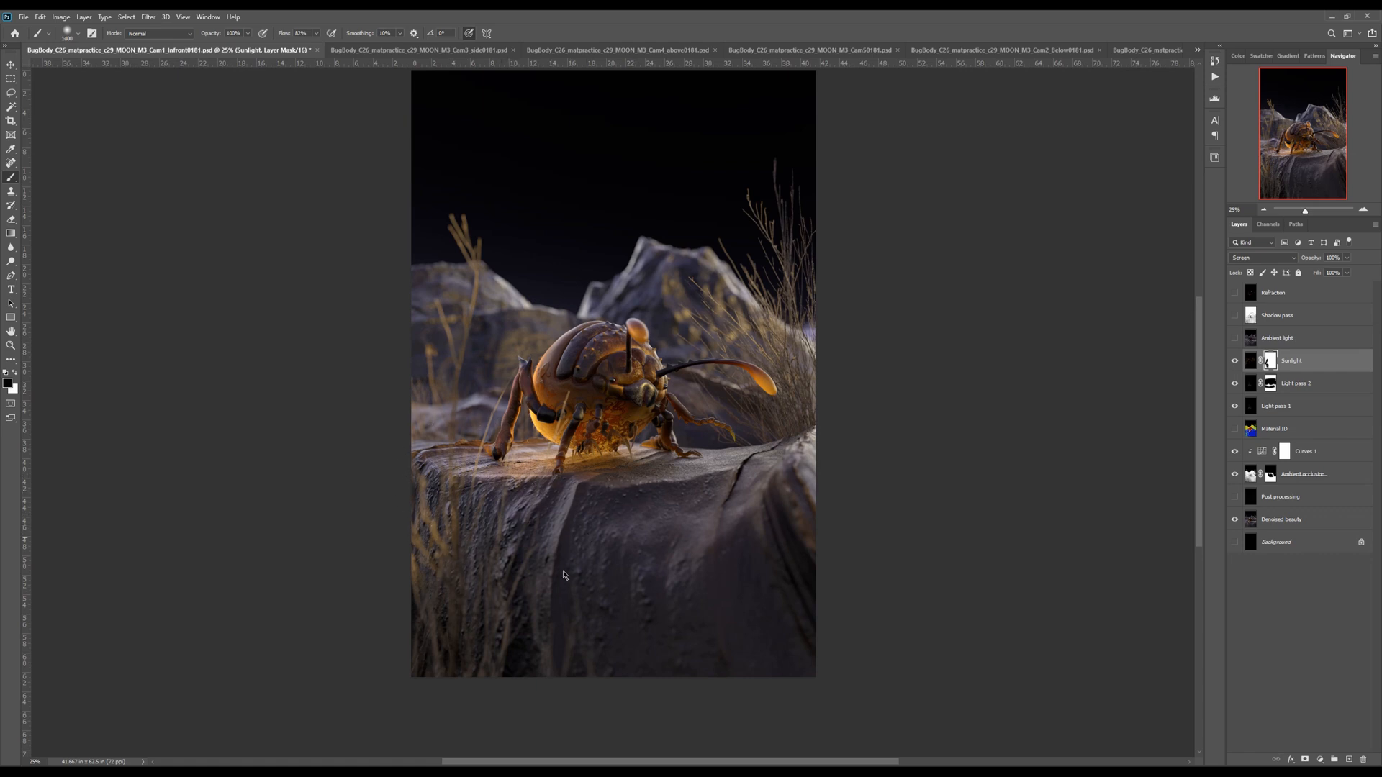
left_click(1234, 362)
left_click(1234, 362)
Set the brush opacity to 40% and partially paint out more of the Sunlight layer on its mask
left_click_drag(247, 34, 299, 50)
left_click(246, 34)
left_click(248, 34)
left_click(256, 33)
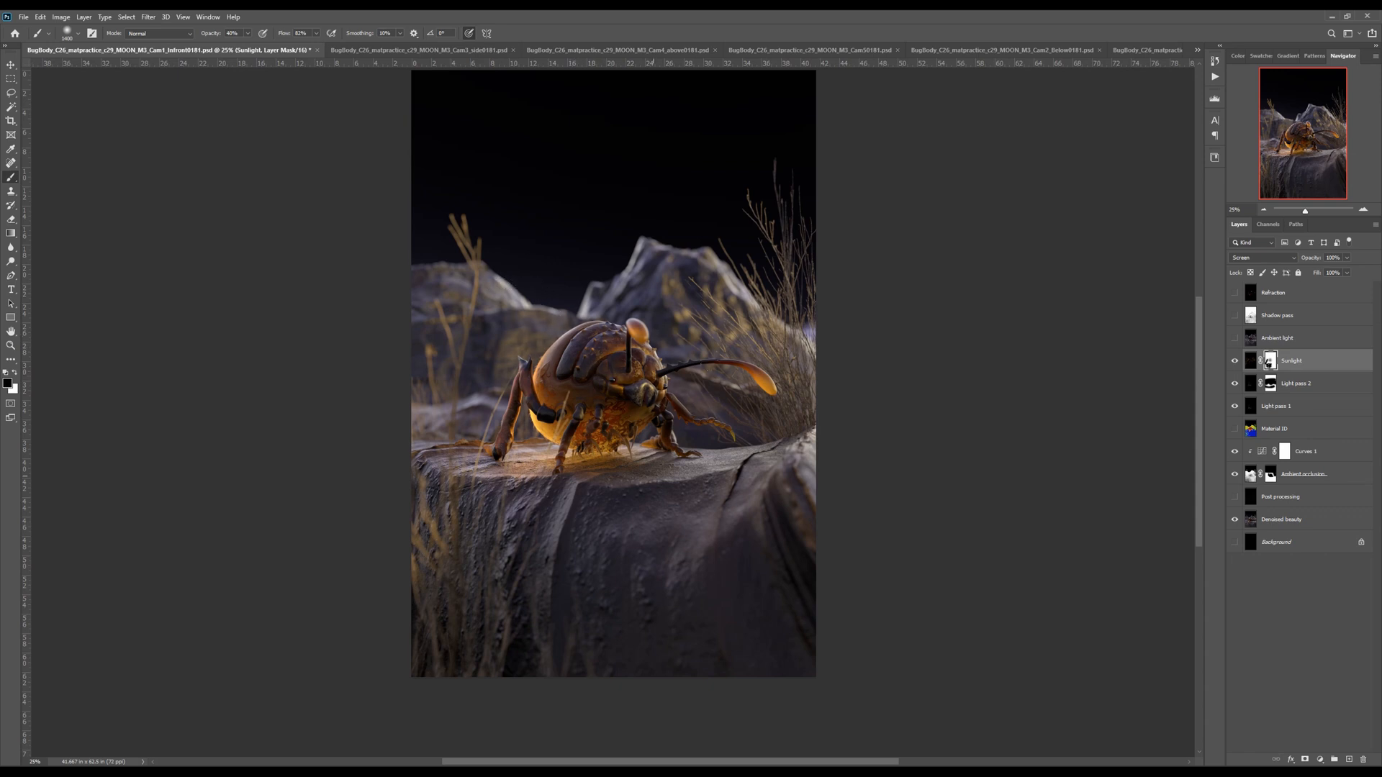
Compare the image with and without the masked Sunlight layer
left_click(1234, 361)
left_click(1234, 361)
left_click(1235, 361)
left_click(1234, 361)
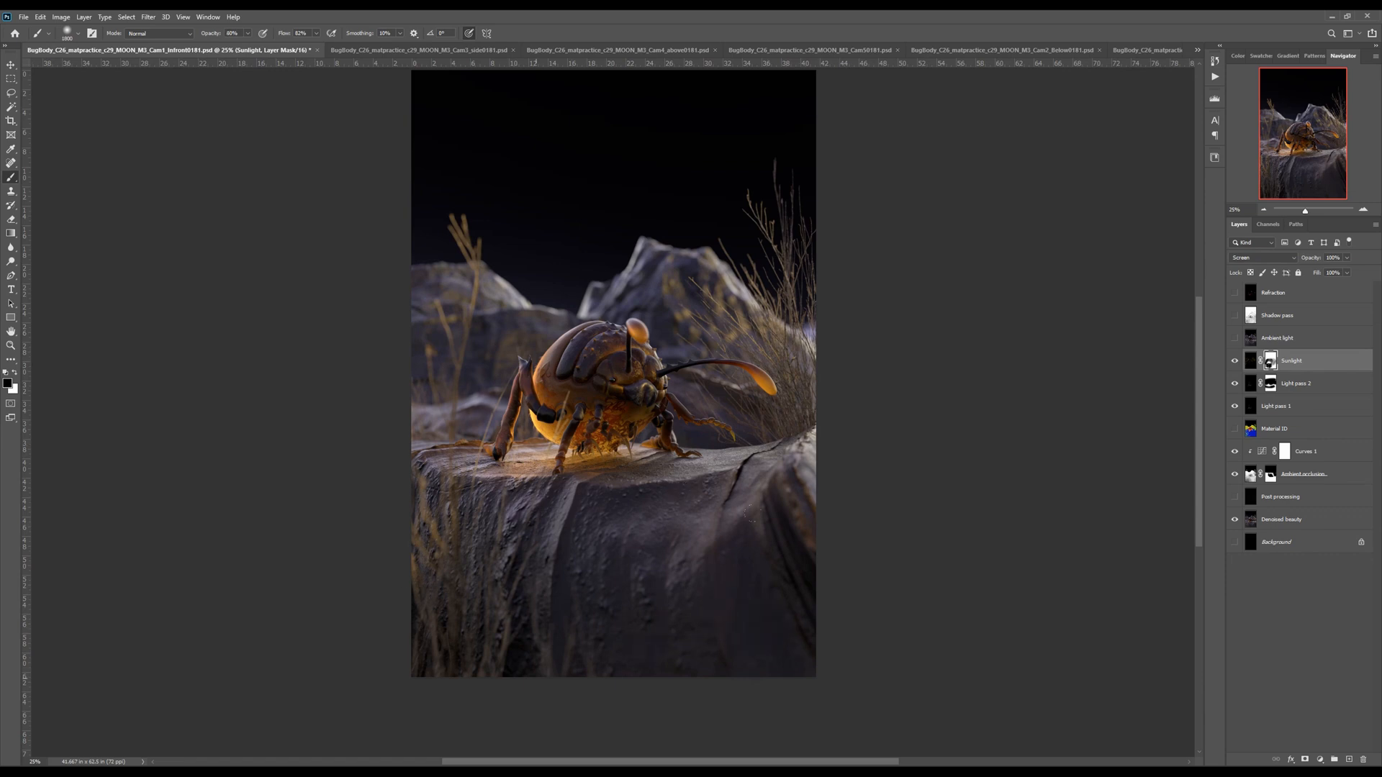
left_click(1235, 360)
left_click(1234, 360)
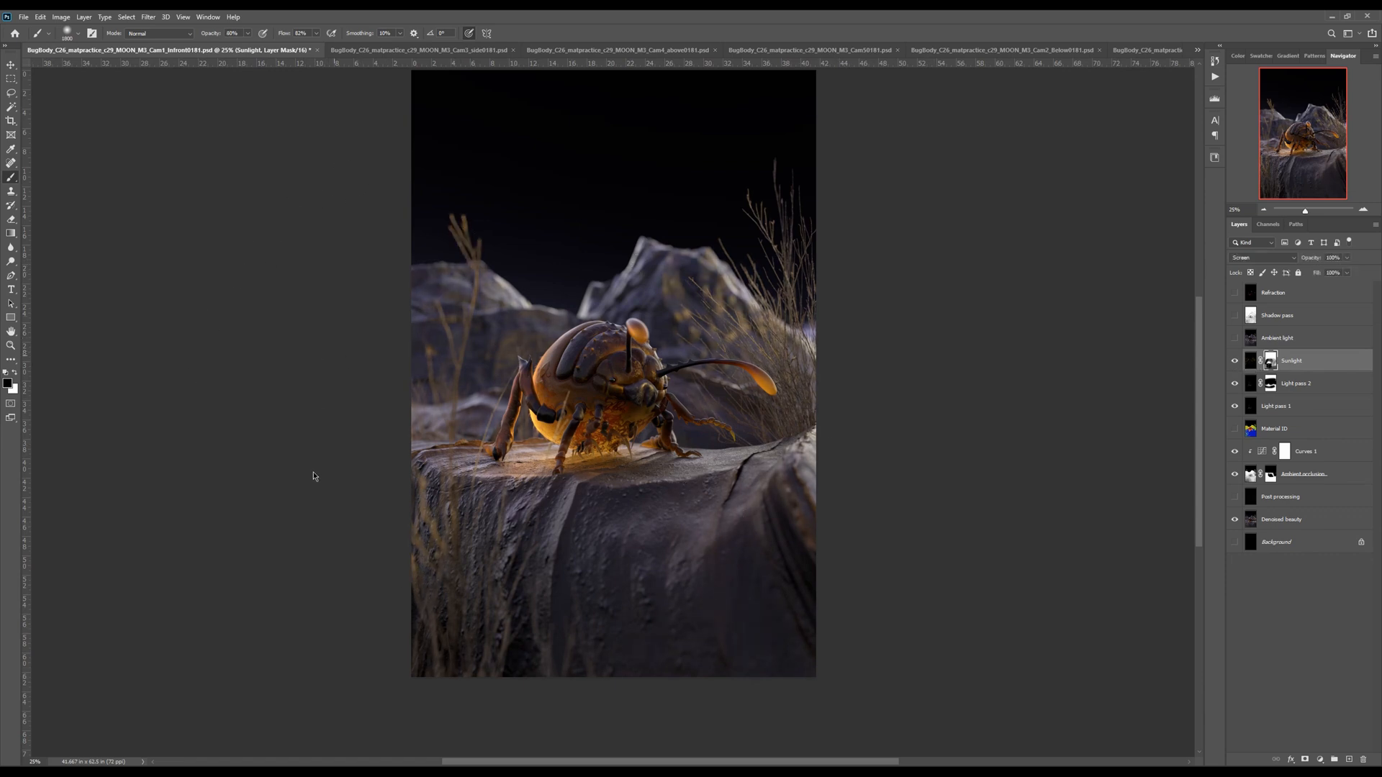
left_click(1234, 360)
left_click(1235, 360)
left_click(1235, 360)
left_click(1235, 361)
Show the Ambient light layer and compare the image with and without it around the bug
left_click(1270, 342)
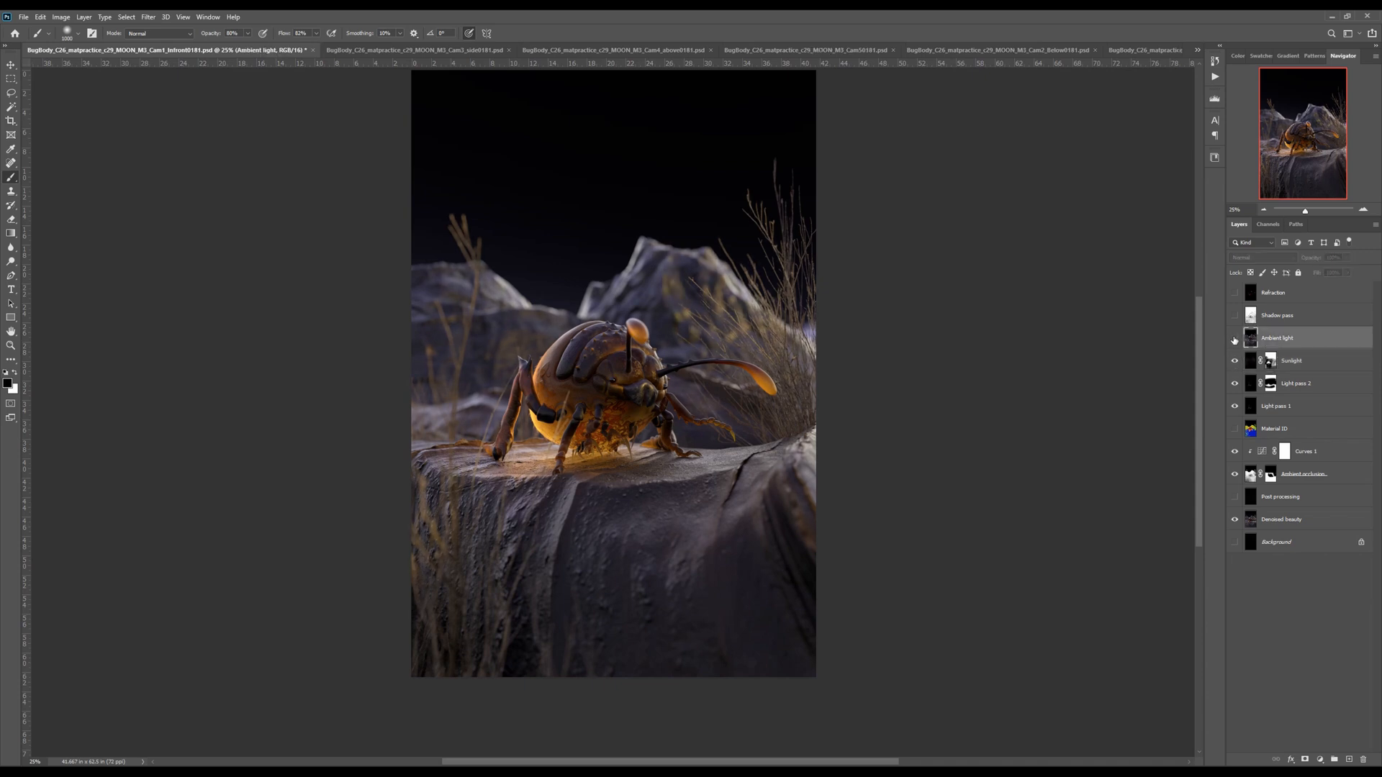
left_click(1235, 338)
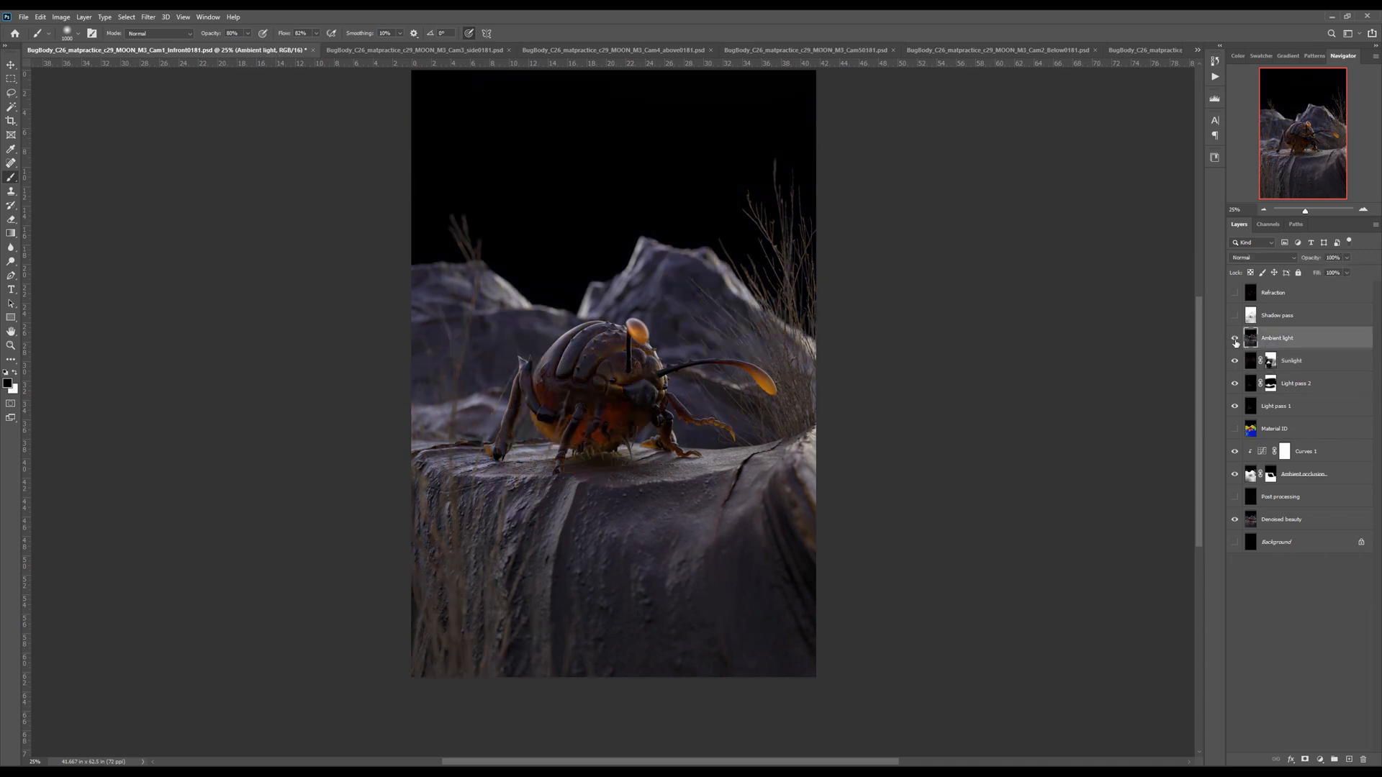
left_click(1235, 340)
left_click(1235, 340)
left_click(1235, 339)
left_click(1235, 340)
key("ctrl+plus")
left_click_drag(680, 435, 684, 412)
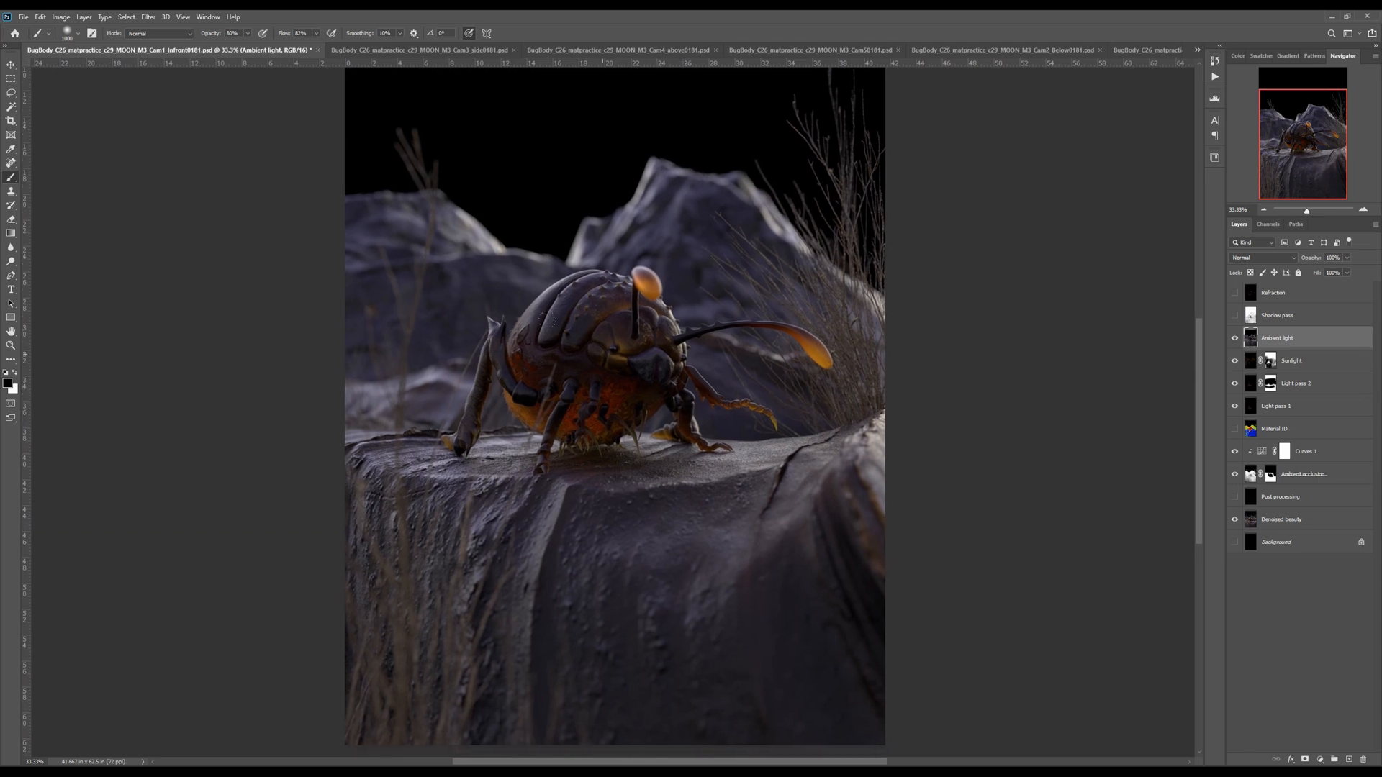
left_click(1234, 339)
left_click(1235, 339)
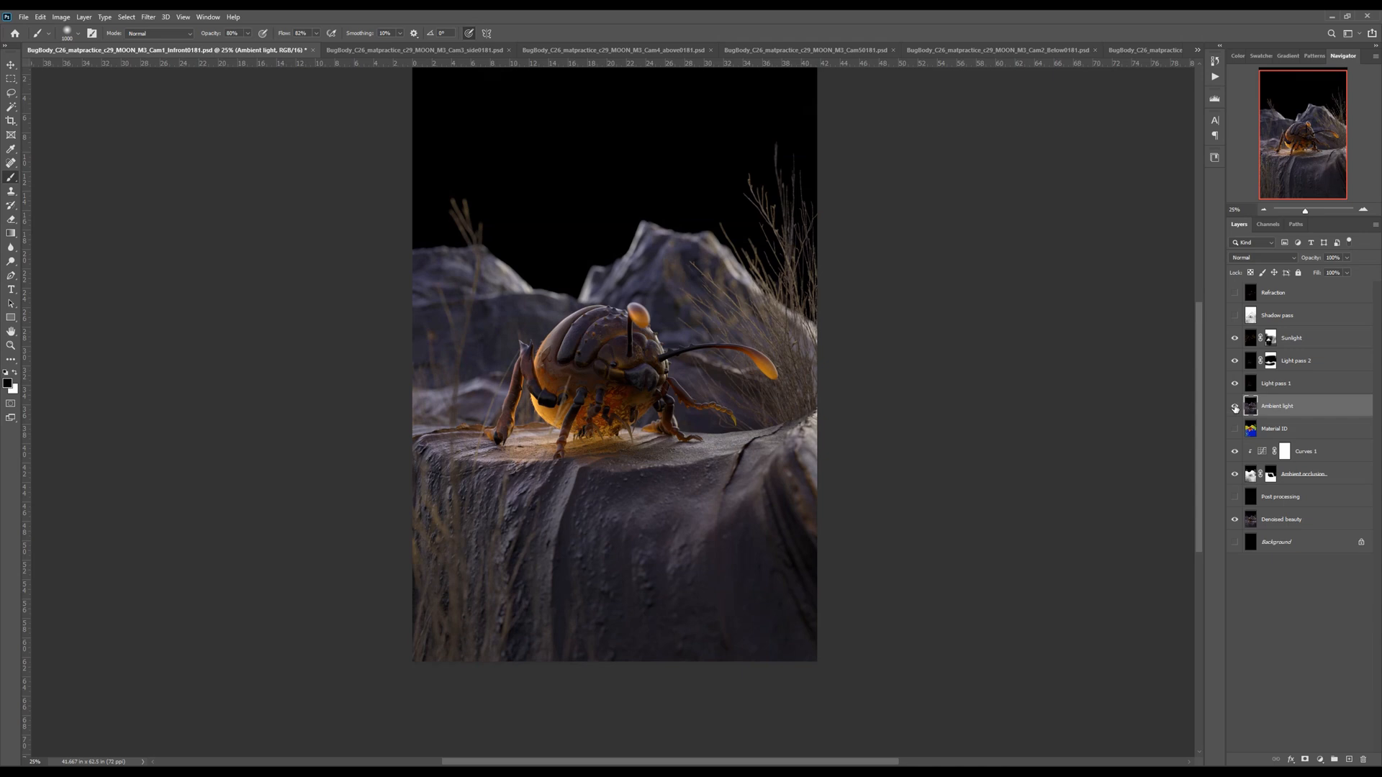
Place the Ambient light layer directly below Light pass 1 and compare the image with and without it
mouse_move(1281, 408)
left_mouse_down()
mouse_move(1299, 328)
mouse_move(1295, 410)
left_mouse_up()
left_click(1235, 407)
left_click(1236, 407)
left_click(1235, 407)
left_click(1236, 408)
Add a black mask to Ambient light, paint parts of the layer back in and set the brush opacity to 100%
left_click(1306, 760, "alt")
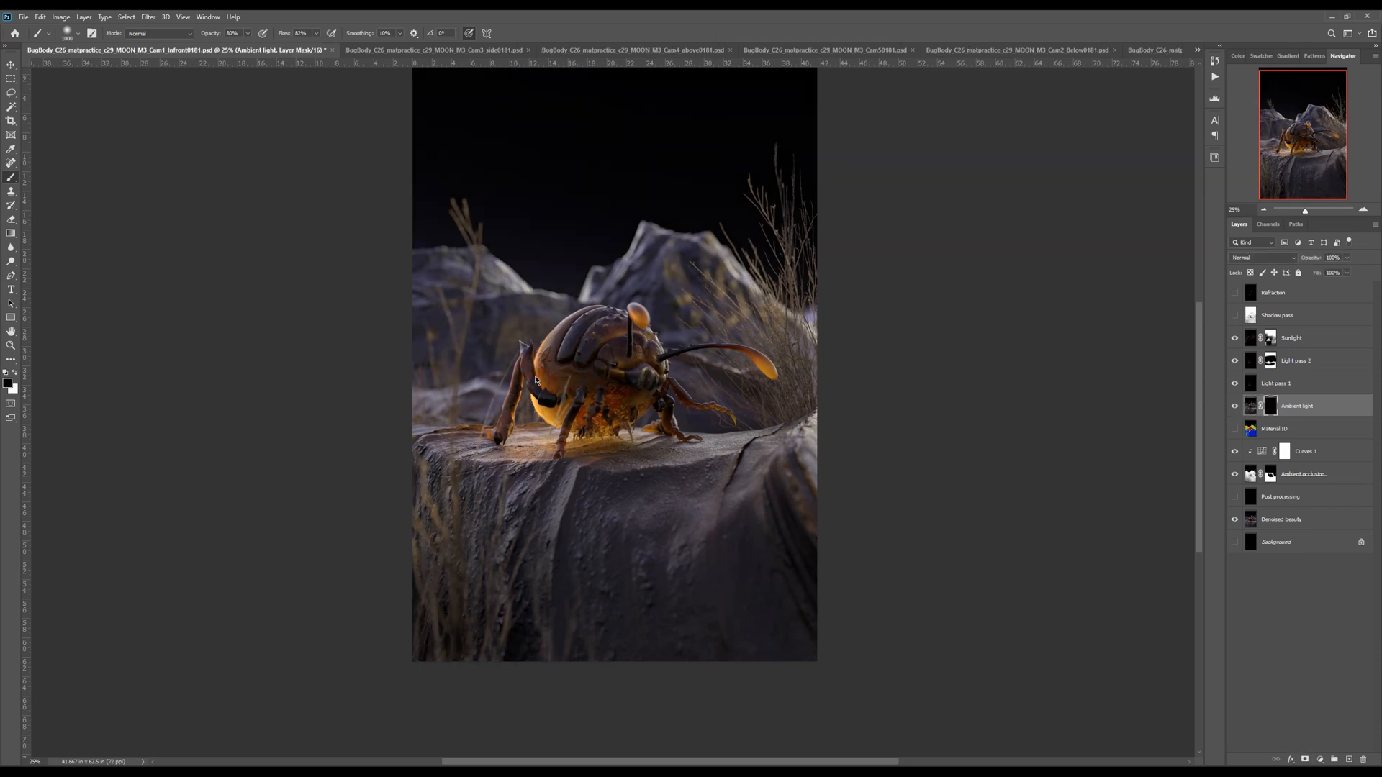
left_click(1252, 317)
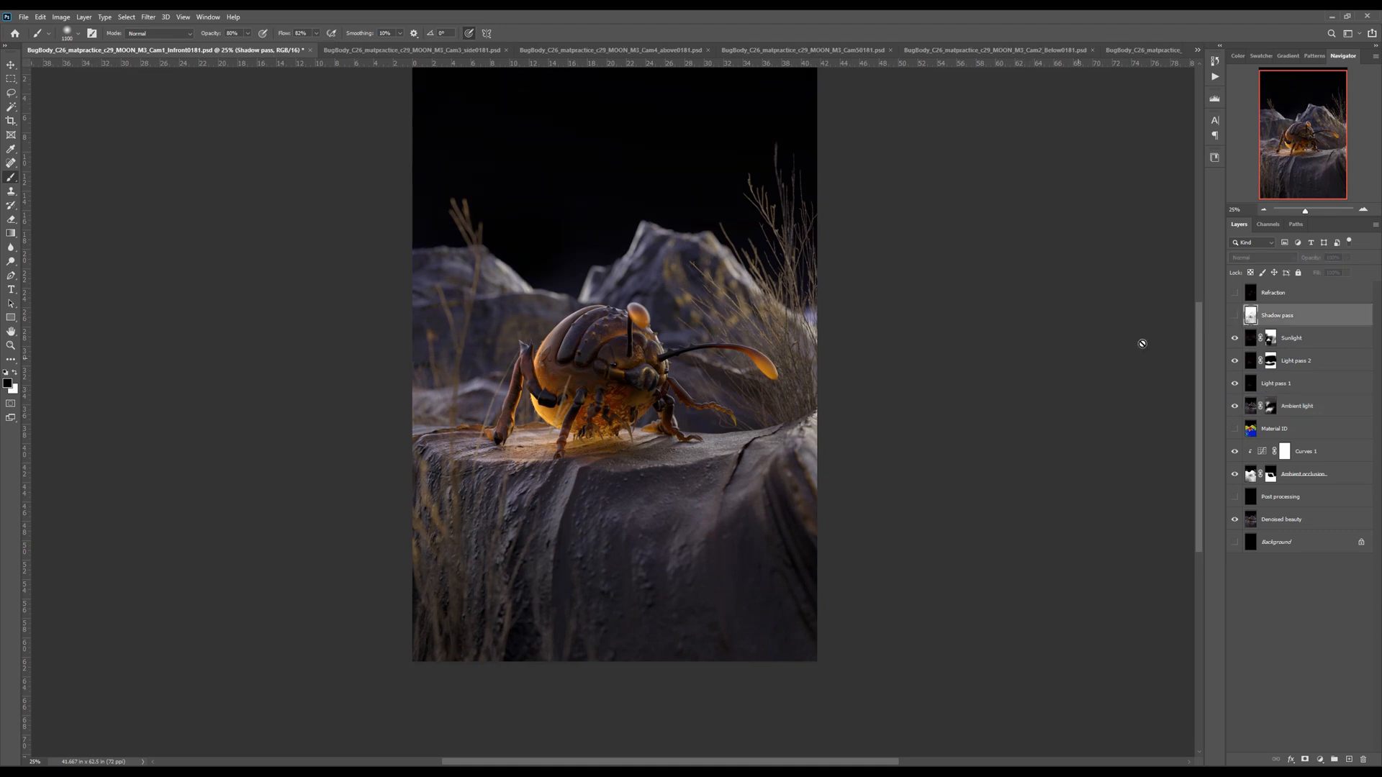
left_click(1235, 408)
left_click(1236, 408)
left_click(1256, 410)
key("0")
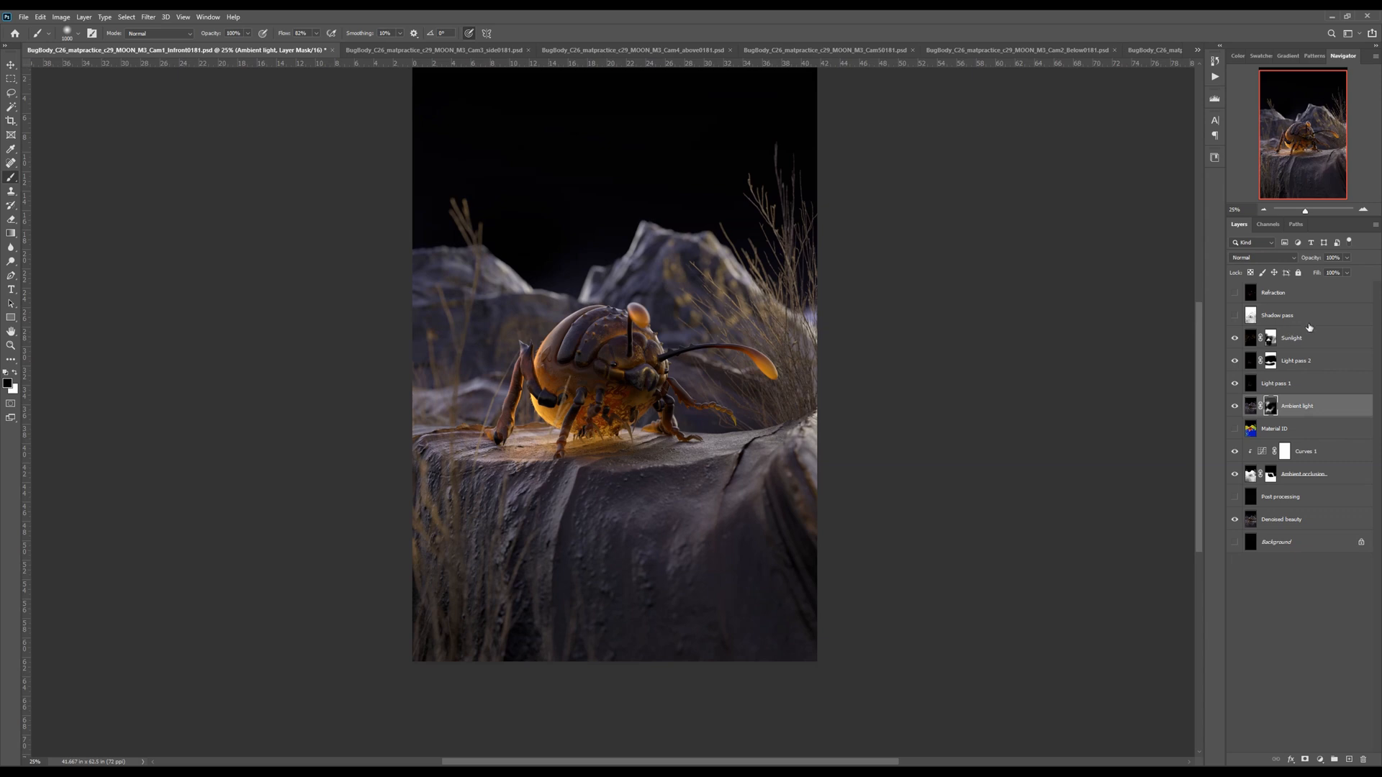
Show the Shadow pass layer and compare it with the ambient occlusion layer isolated and its mask disabled
left_click(1307, 324)
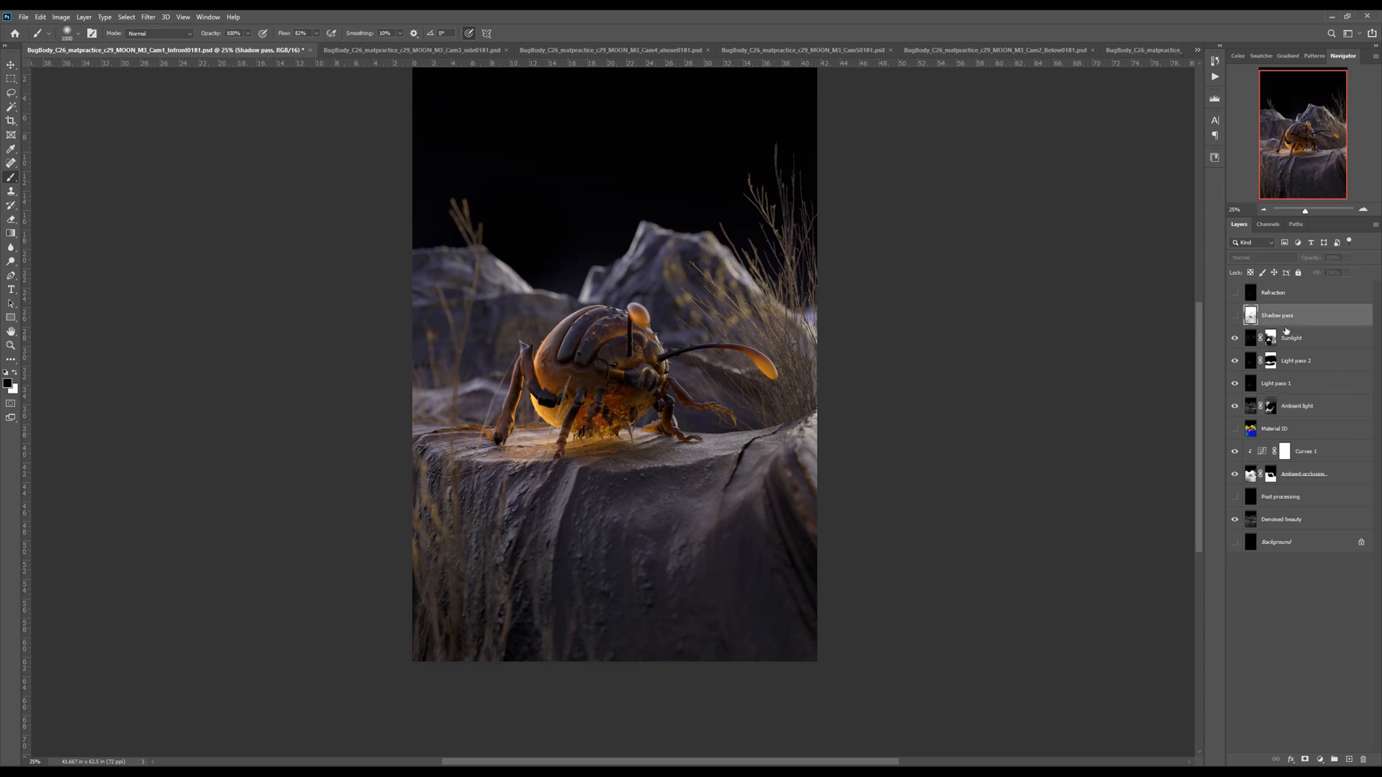
left_click(1235, 317)
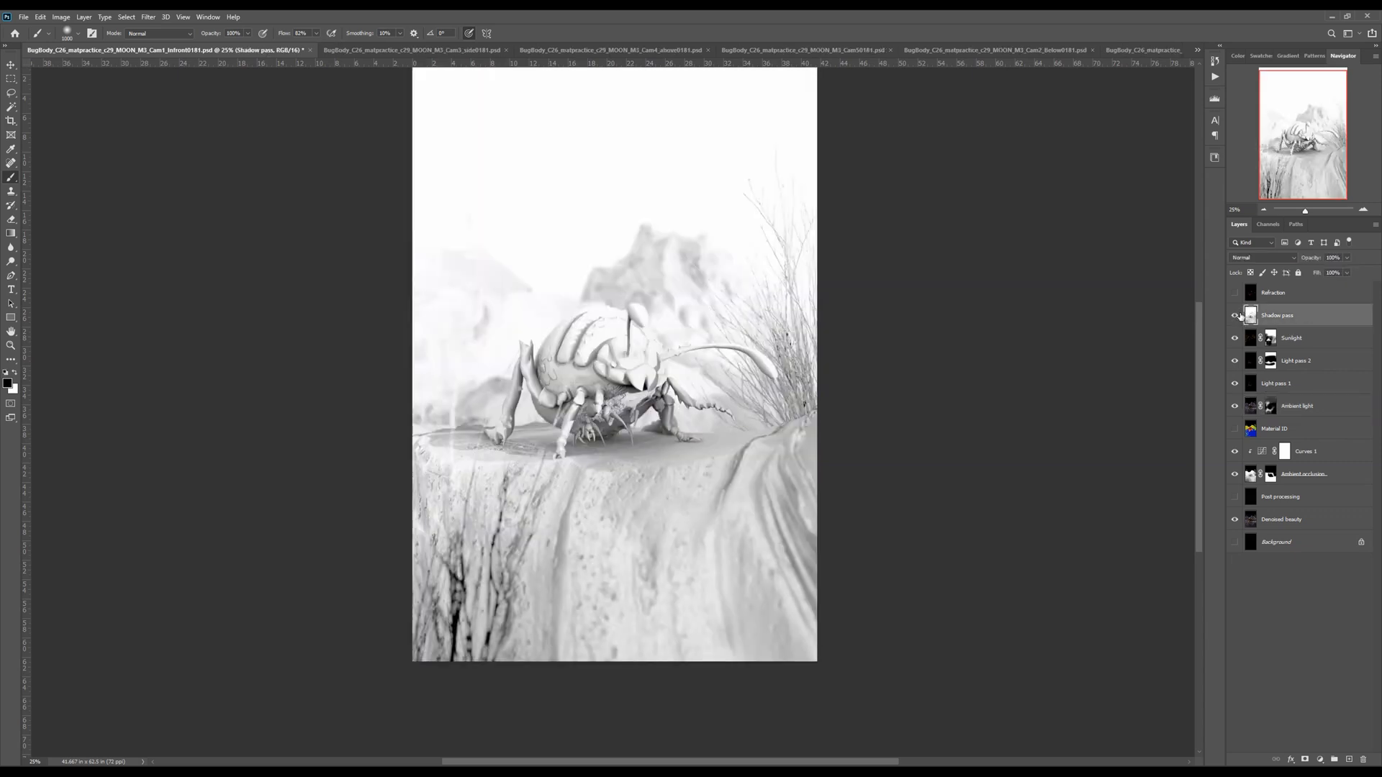
left_click(1235, 474, "alt")
left_click(1271, 474, "shift")
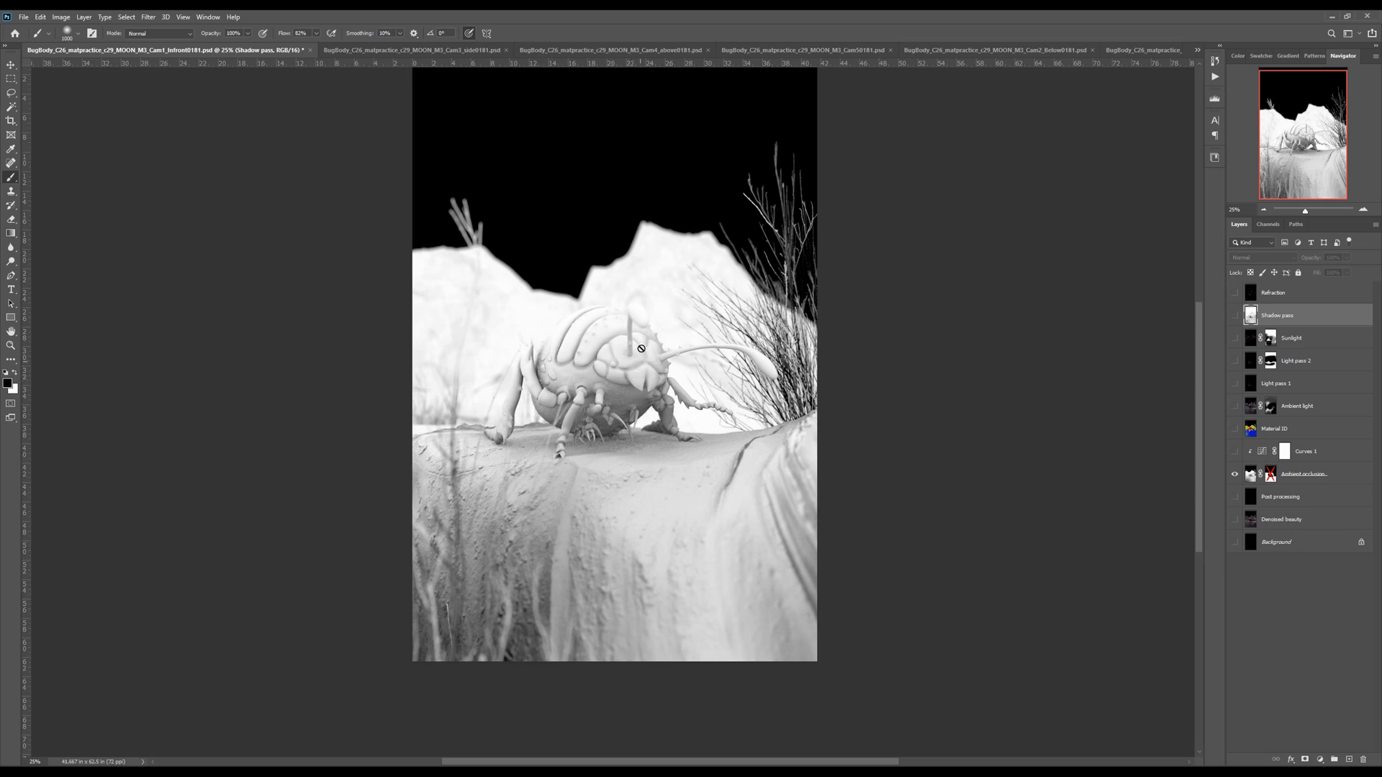
left_click(1235, 474)
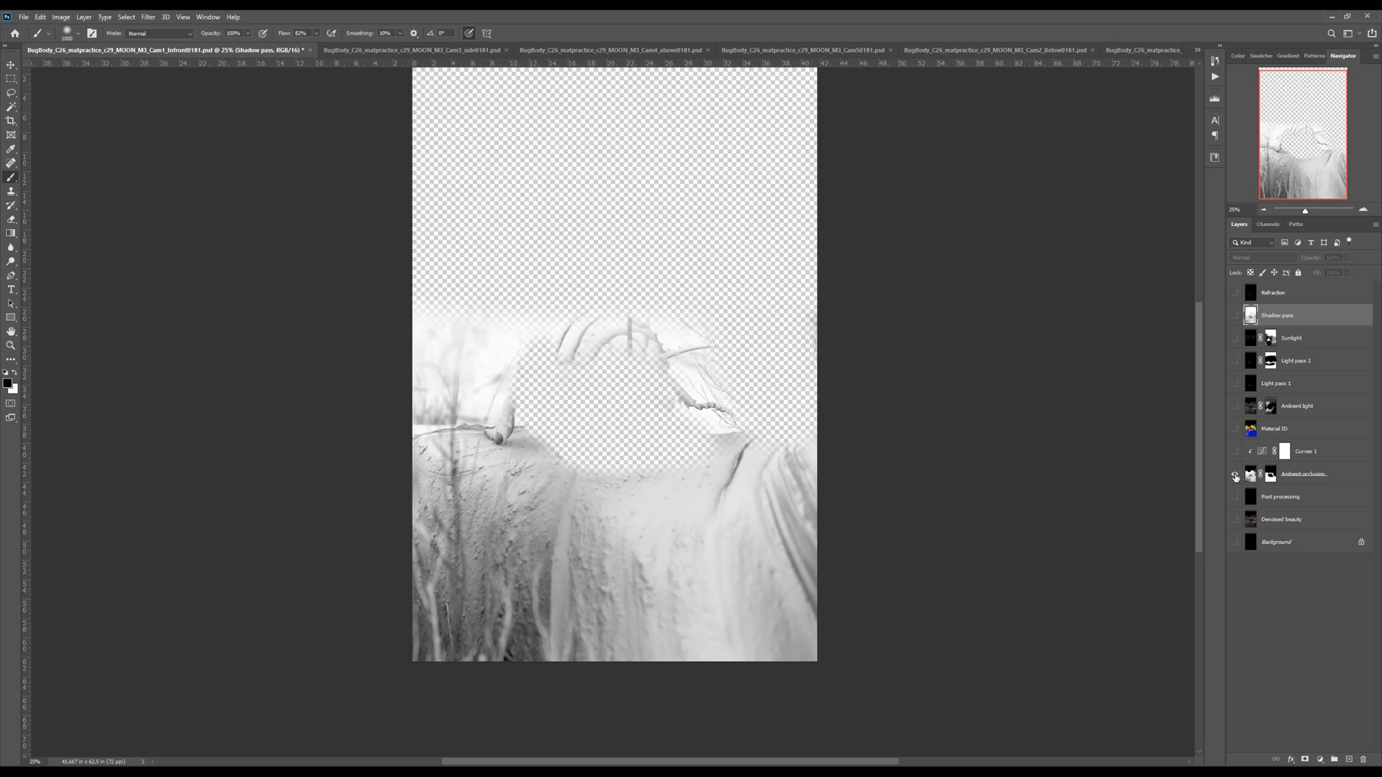
left_click(1235, 315)
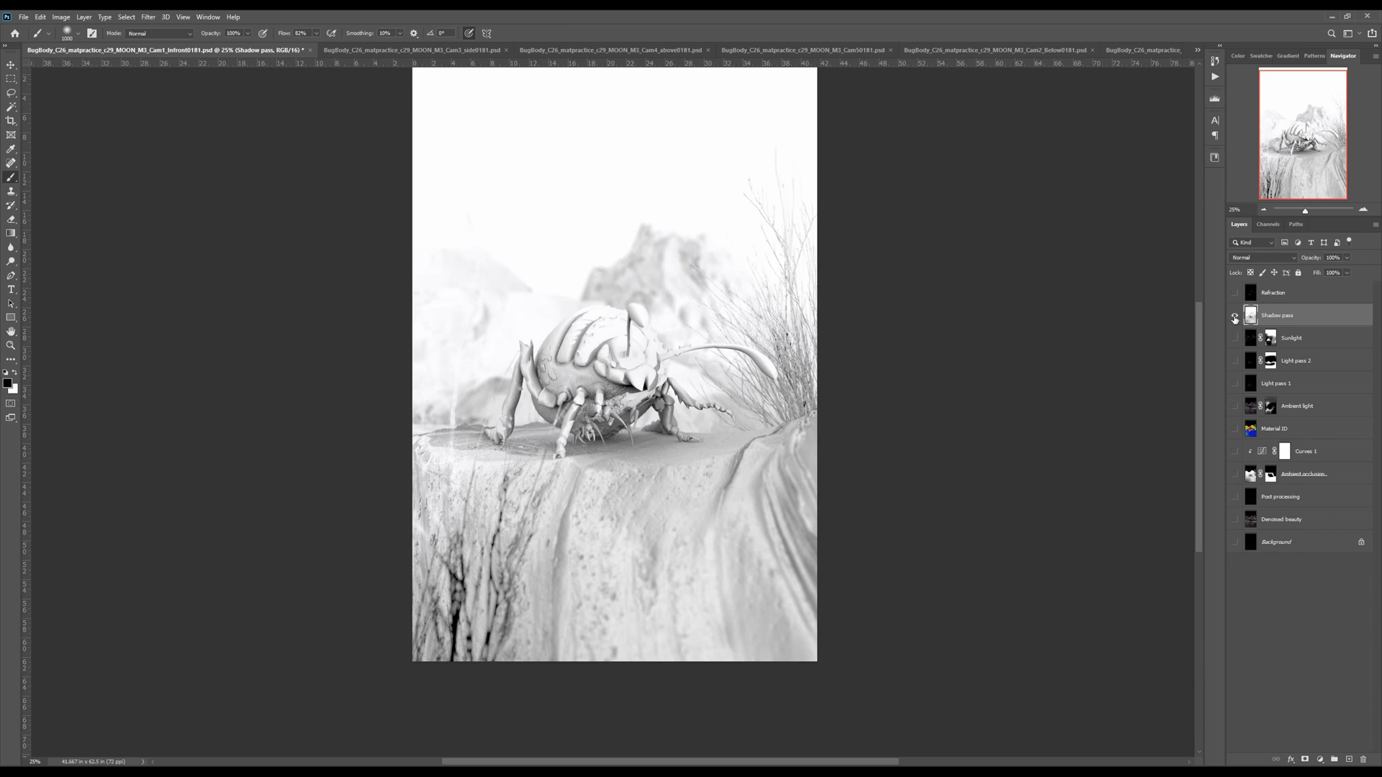
Set the Shadow pass blending mode to Multiply and compare the image with and without it
left_click(1267, 258)
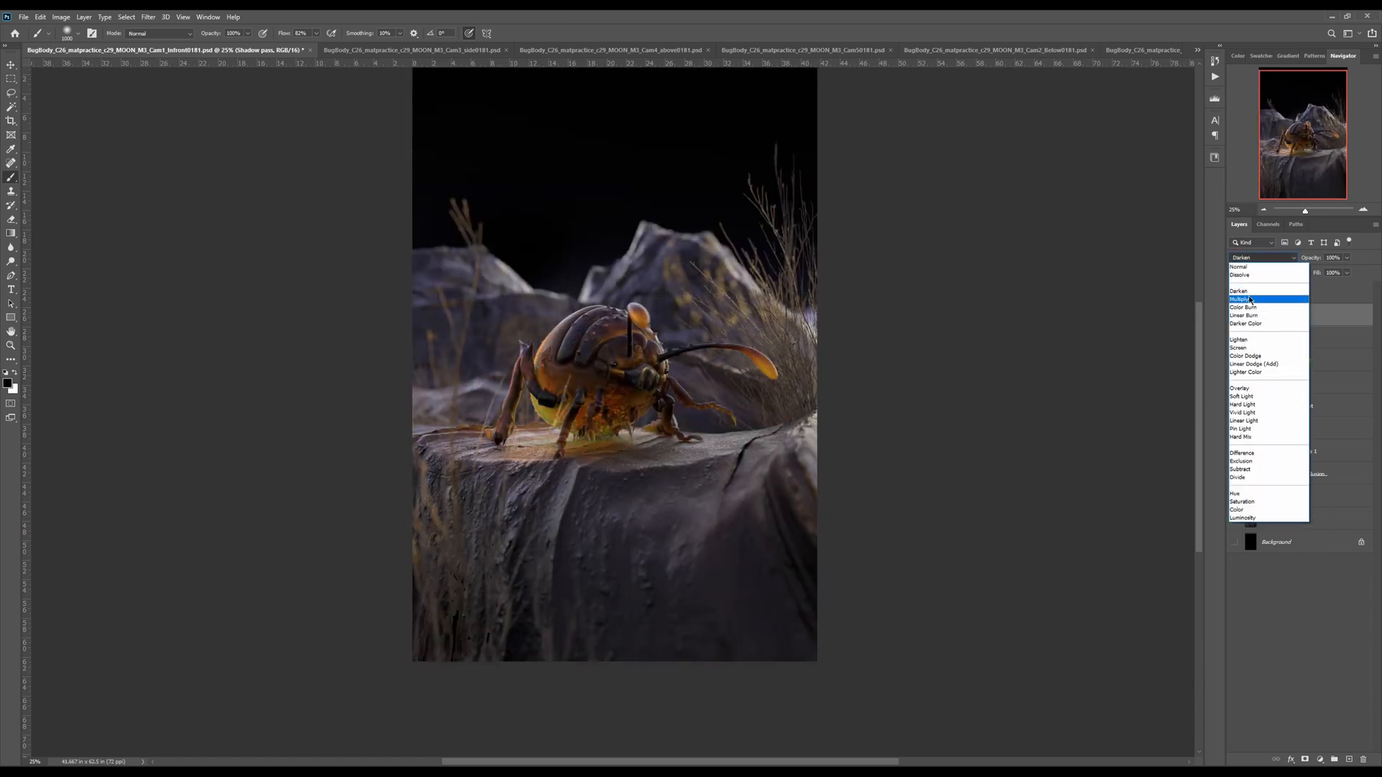
left_click(1253, 300)
left_click(1235, 315)
left_click(1235, 315)
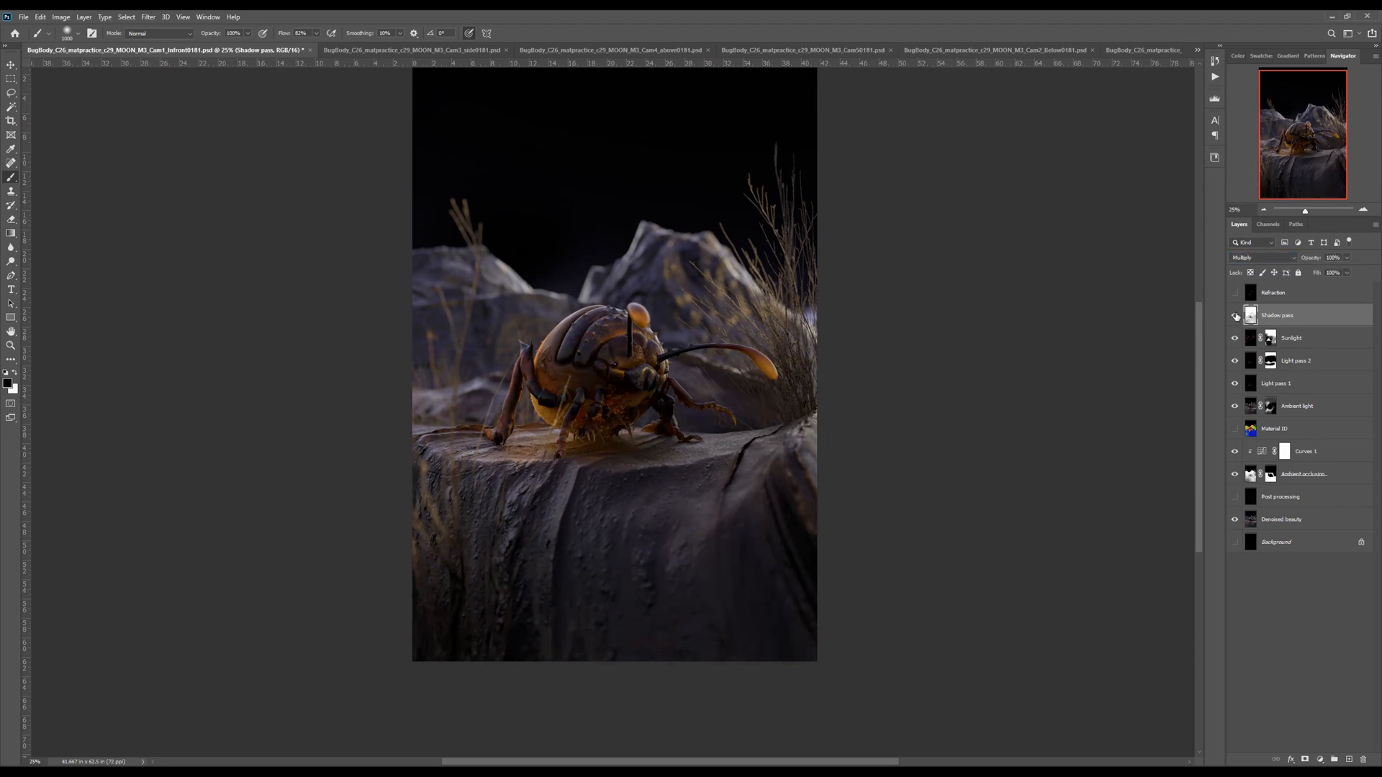
left_click(1235, 316)
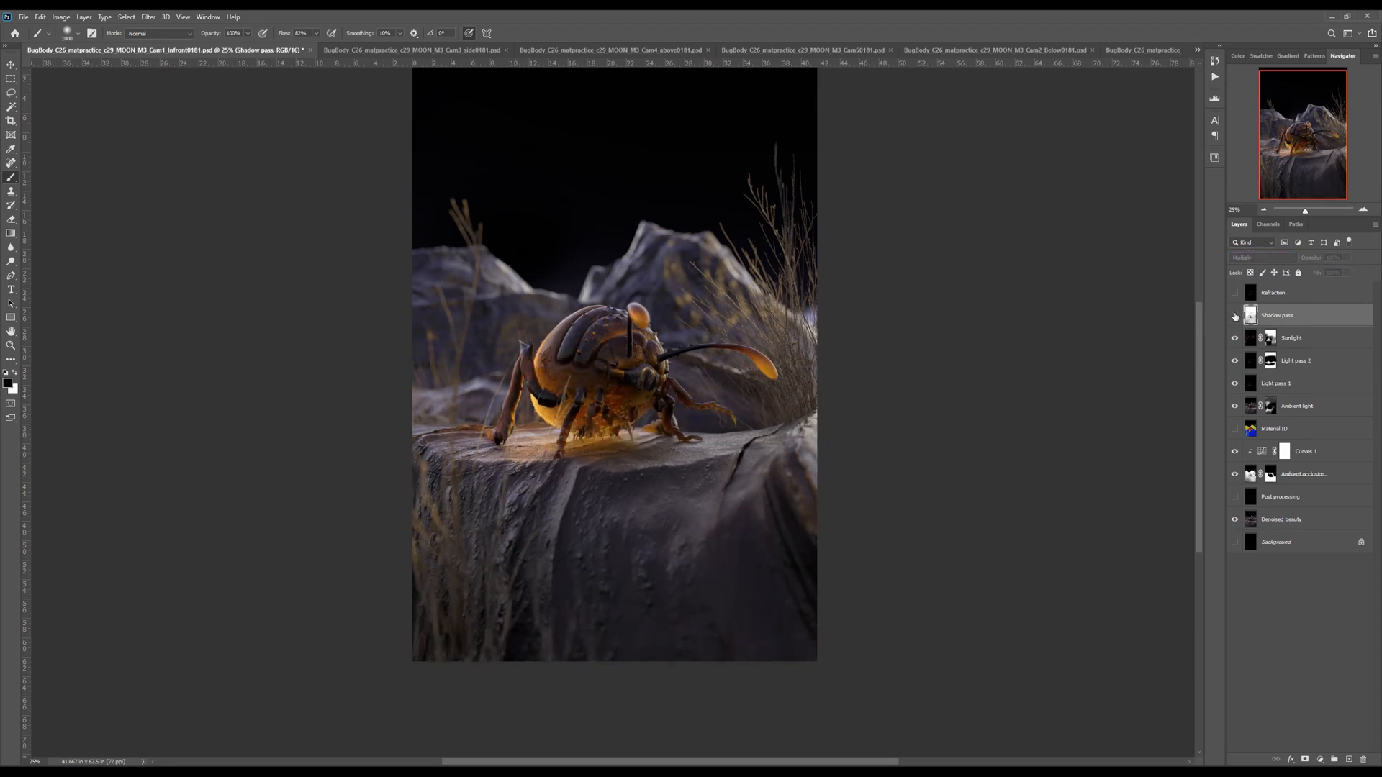
left_click(1235, 316)
Add a Curves adjustment clipped to the Shadow pass and raise its midtones to about input 121, output 172, comparing the result
left_click(1319, 759)
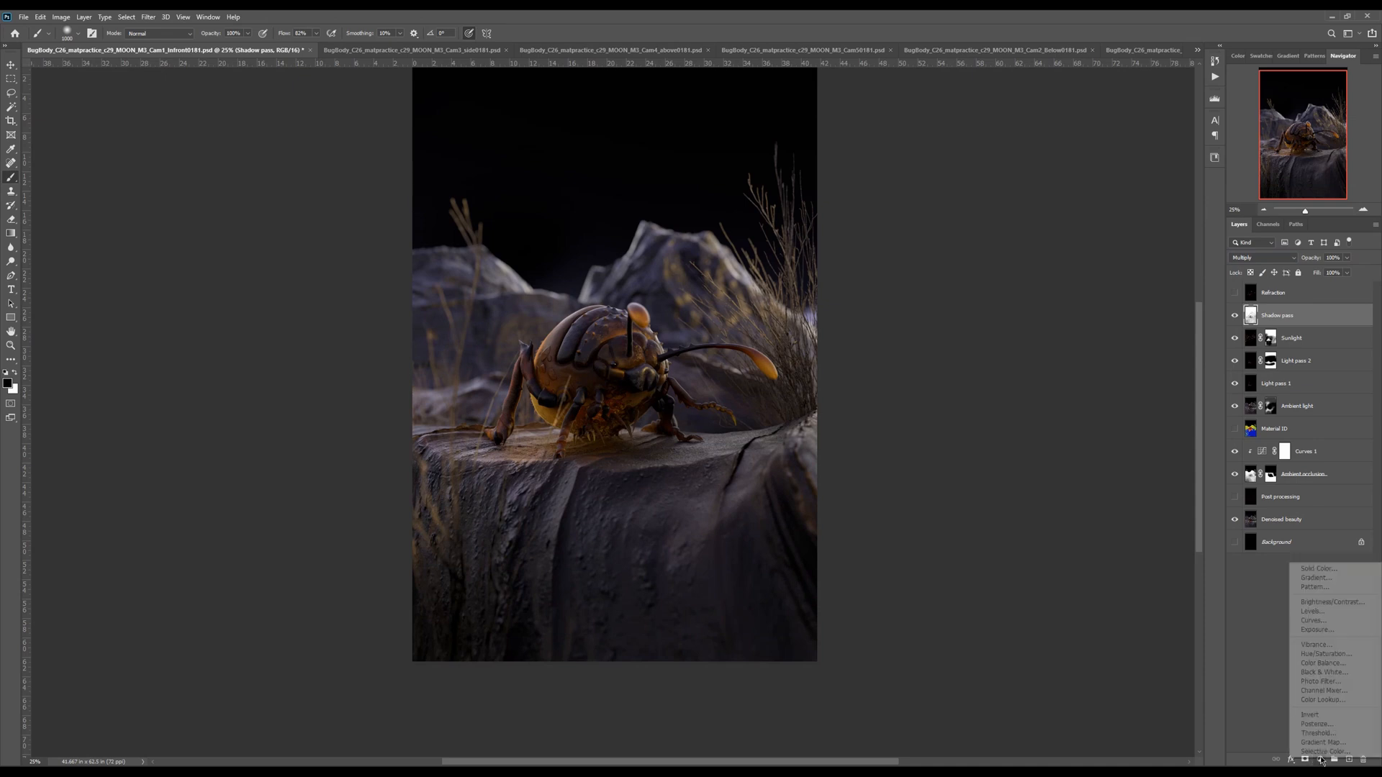
left_click(1314, 620)
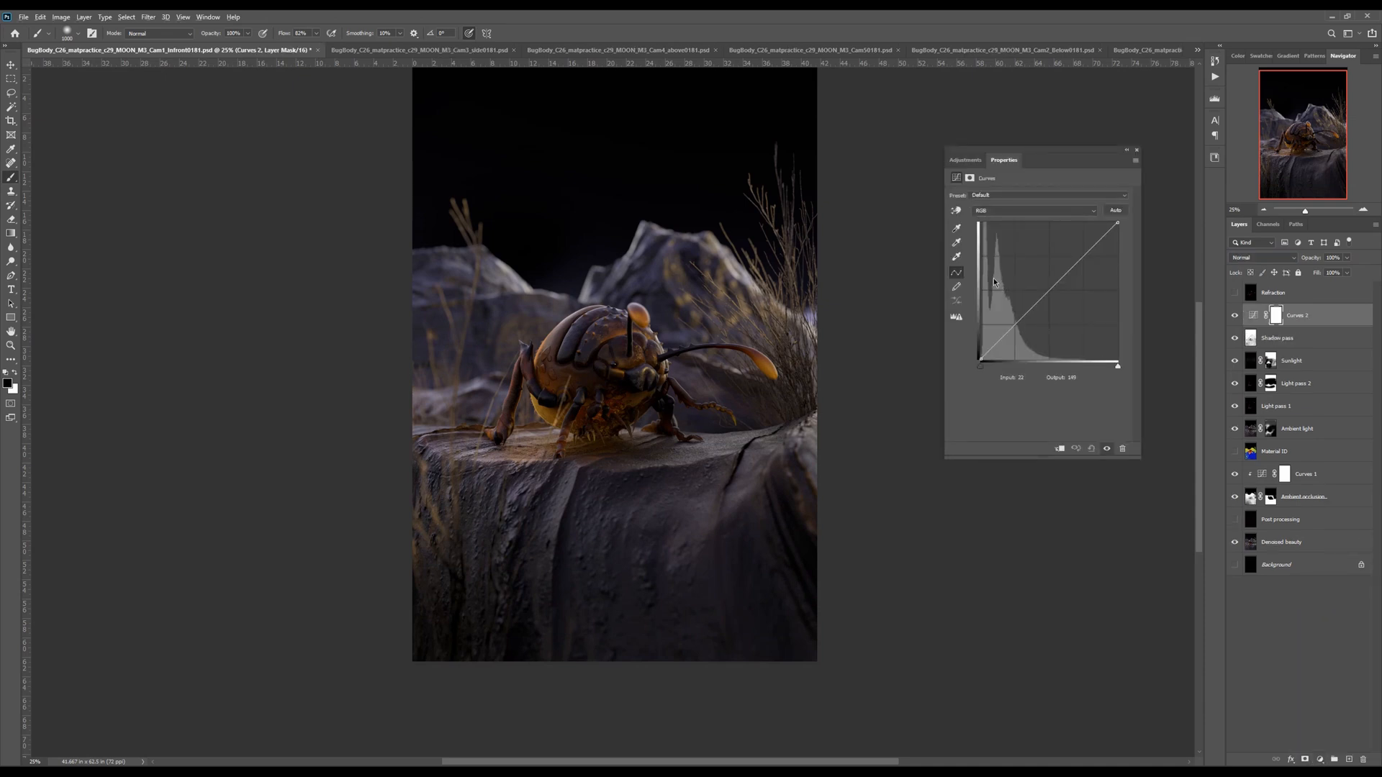
key("ctrl+alt+g")
left_click_drag(1040, 300, 1036, 274)
left_click(1234, 339)
left_click(1234, 338)
left_click_drag(1037, 278, 1046, 267)
left_click(1234, 339)
left_click(1234, 338)
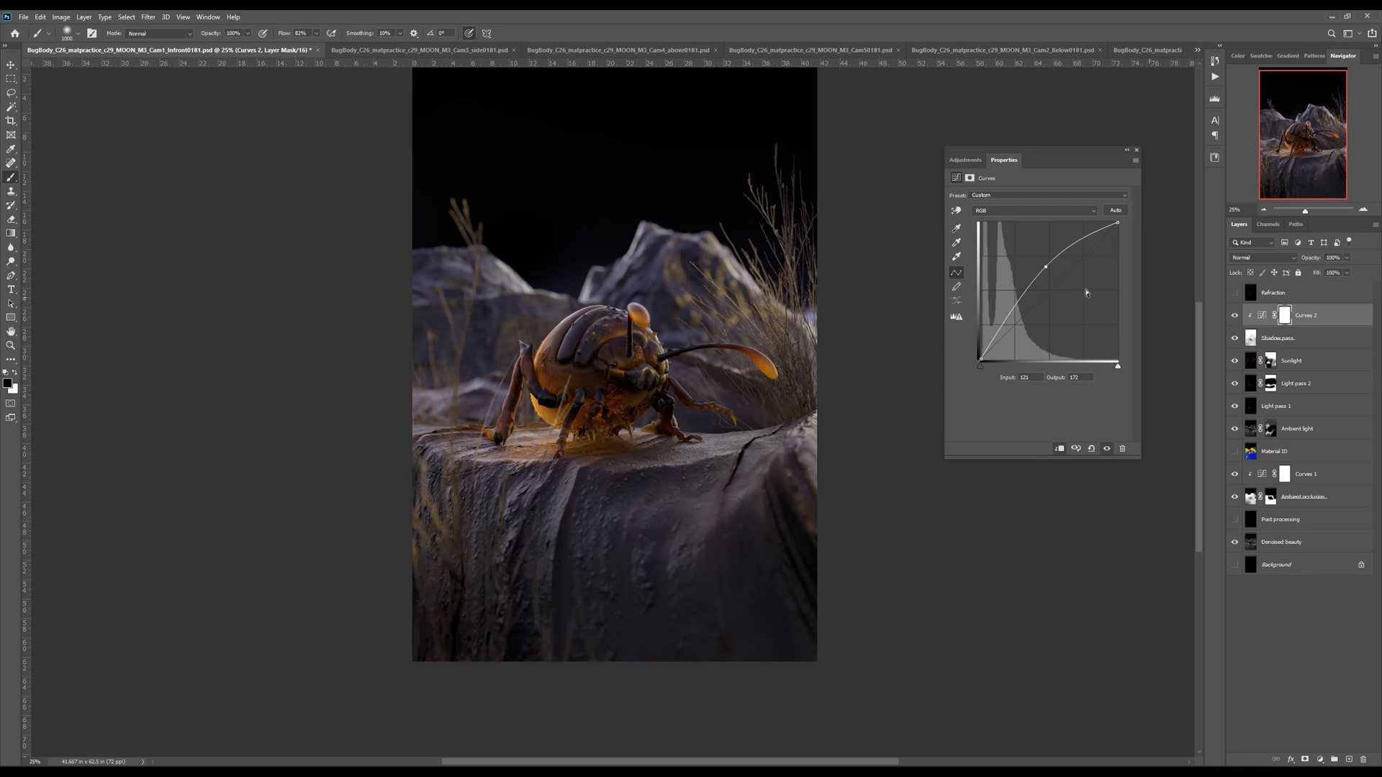
Raise the midtone point of the Shadow pass curve further to soften the shadows, comparing with and without the layer
left_click_drag(1046, 267, 1039, 263)
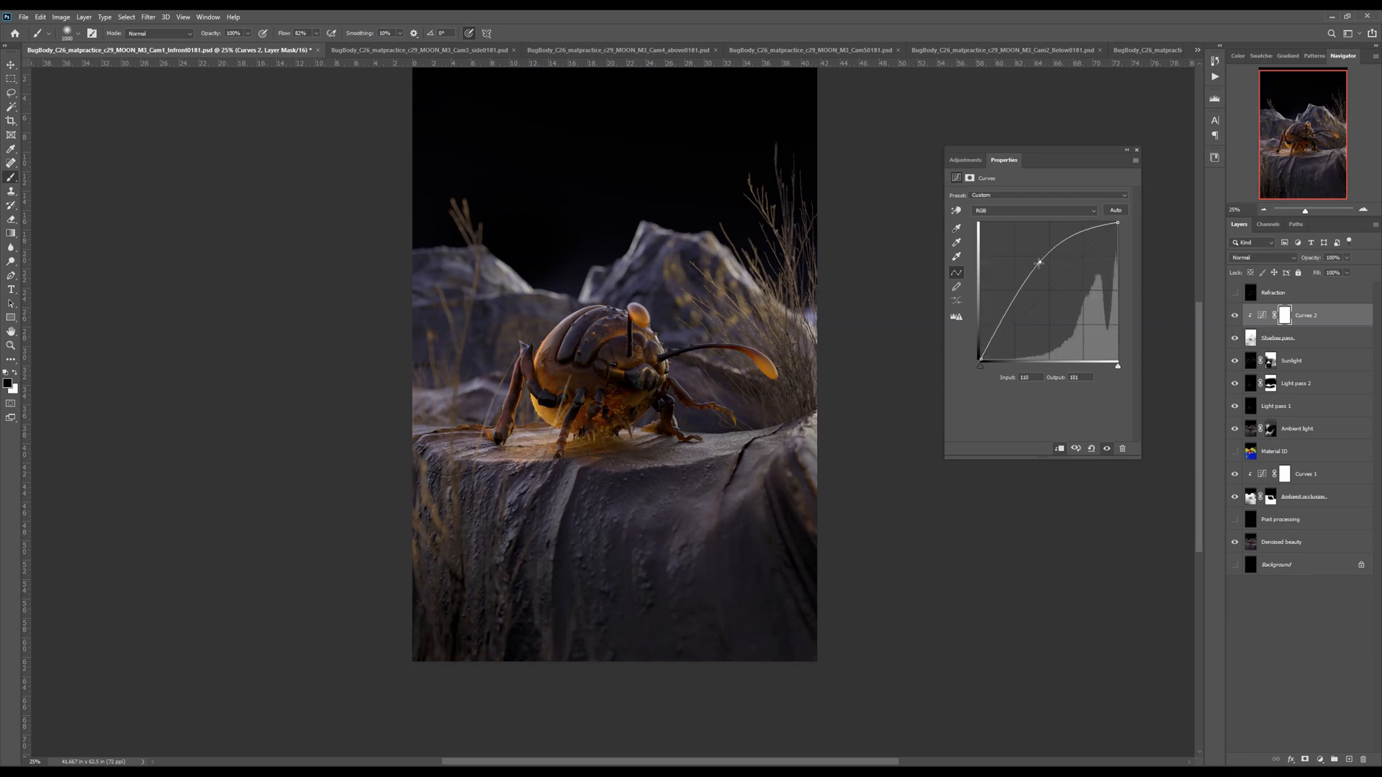
left_click(1234, 339)
left_click(1234, 340)
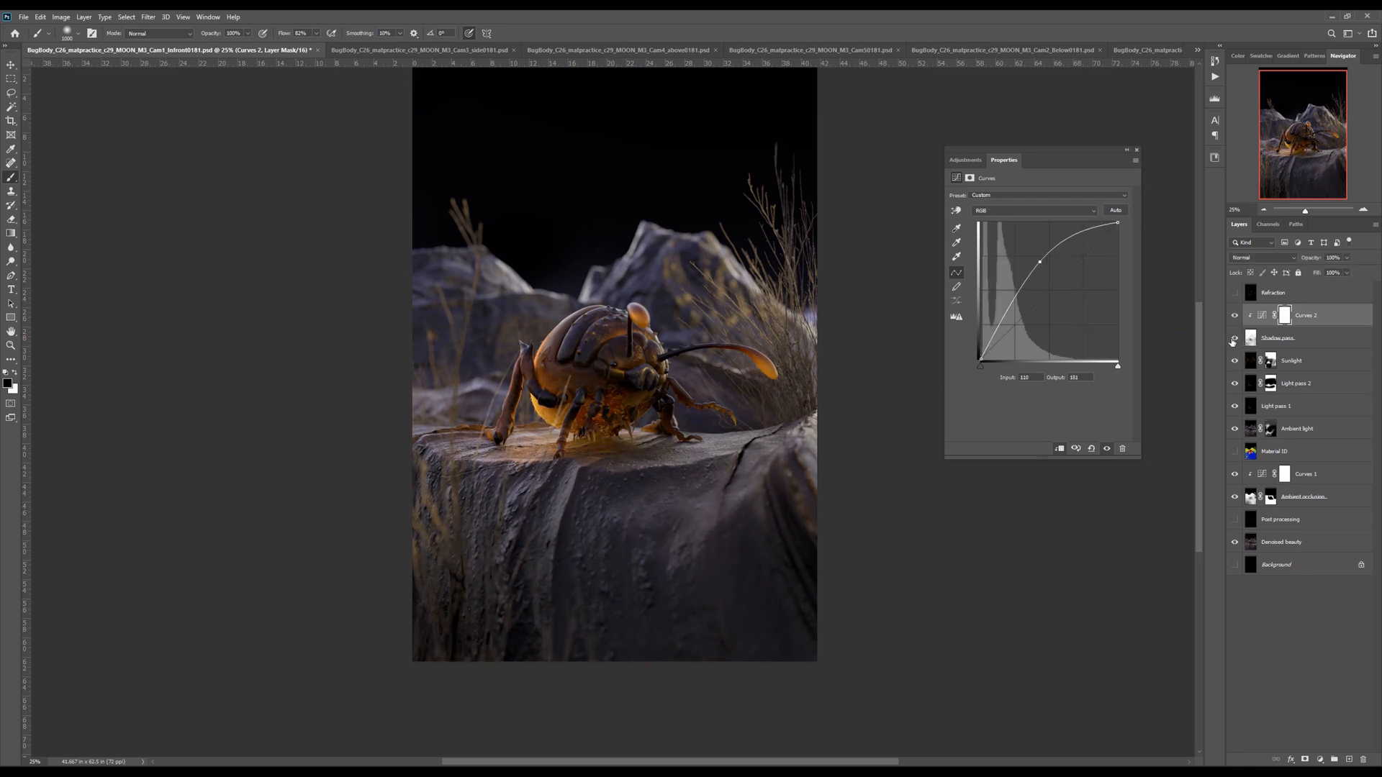
left_click_drag(1039, 262, 1038, 258)
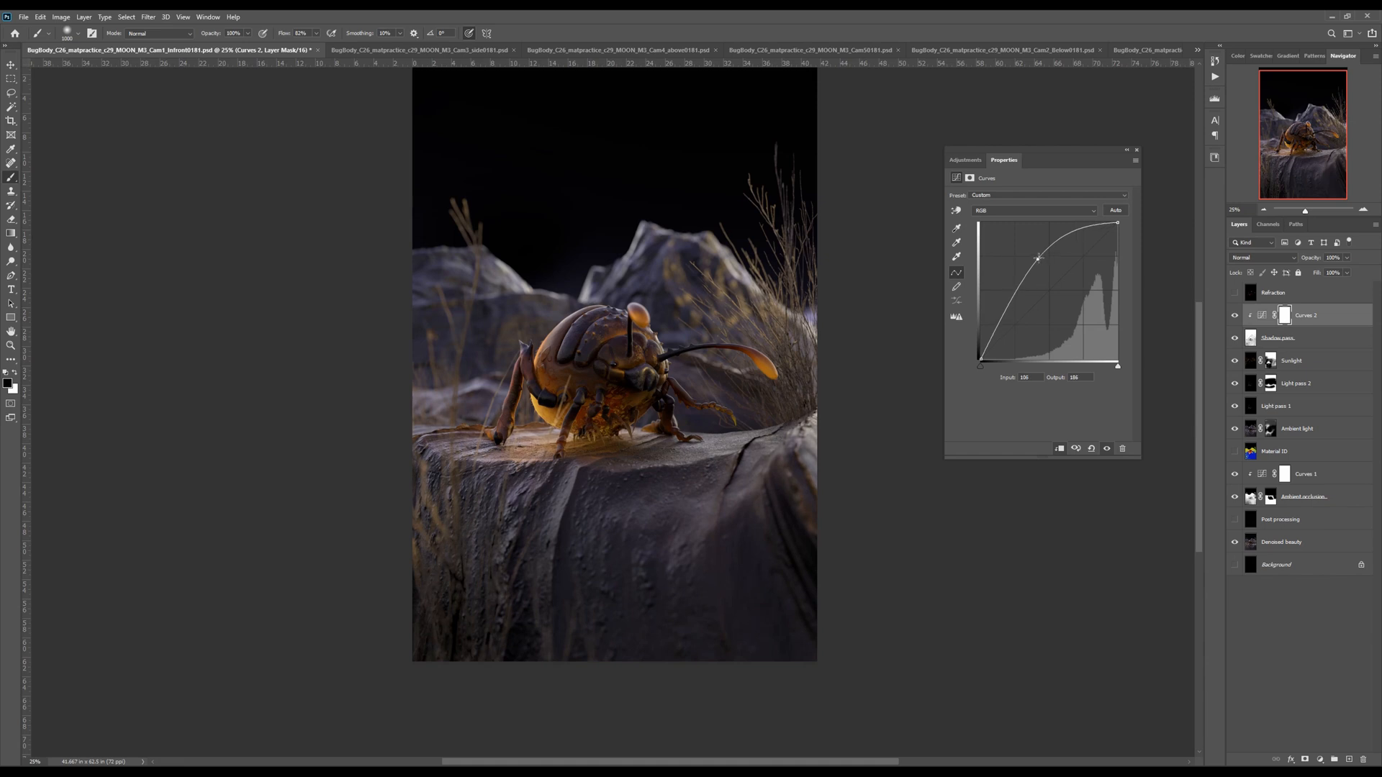
left_click(1235, 339)
left_click(1235, 339)
Add a layer mask to the Shadow pass and paint out the shadows on the bug's glowing body with black
left_click(1249, 340)
left_click(1305, 760)
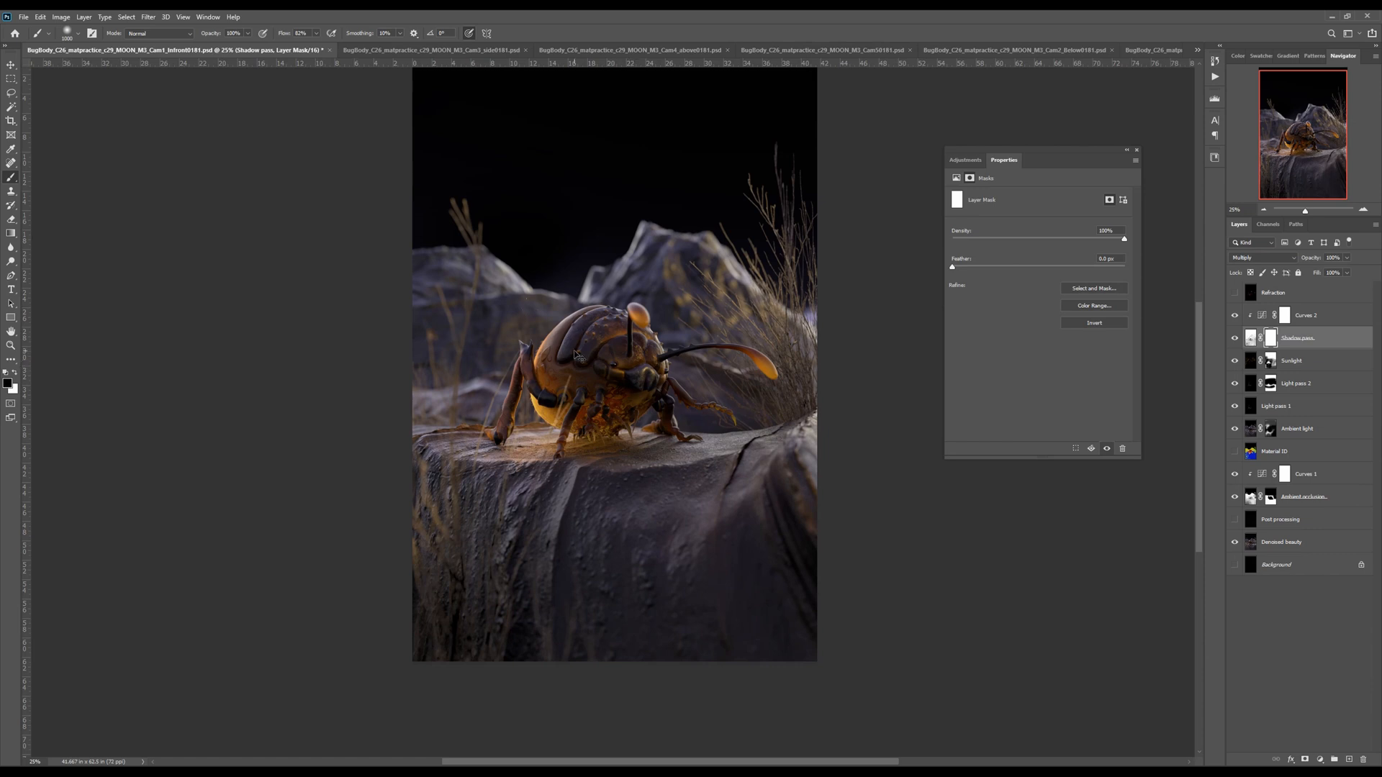
key("ctrl+plus")
left_click_drag(520, 403, 607, 444)
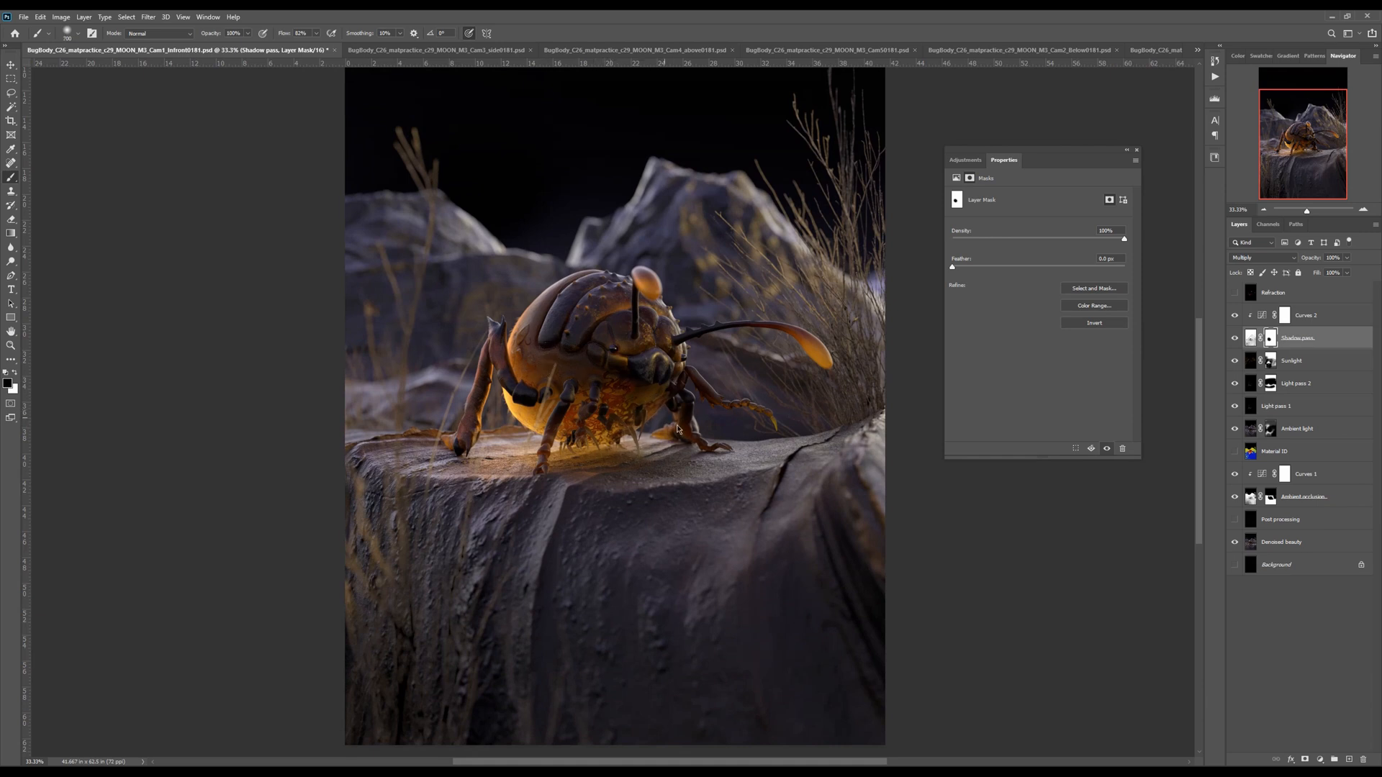
Show the Refraction layer and set its blending mode to Screen, comparing the image with and without it
left_click(1234, 294)
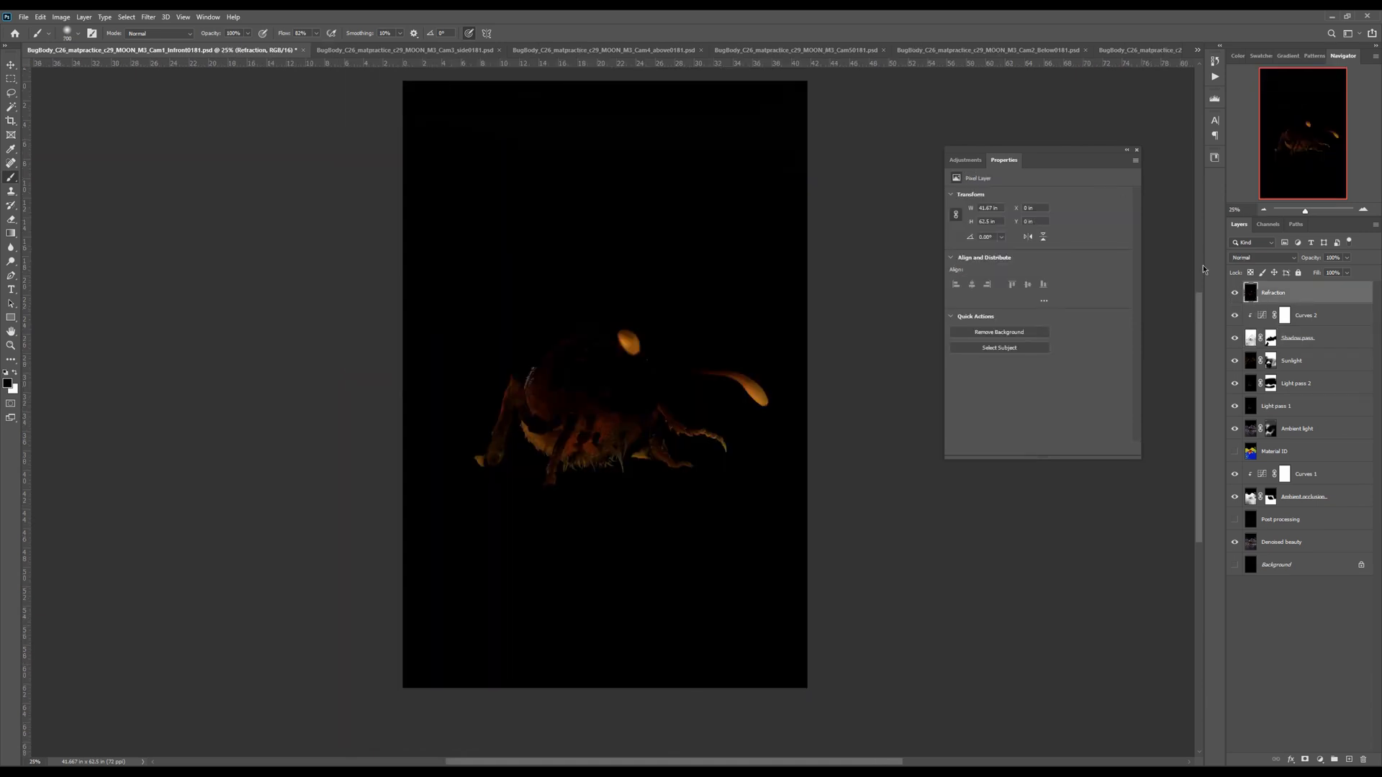
key("ctrl+plus")
key("ctrl+plus")
key("ctrl+plus")
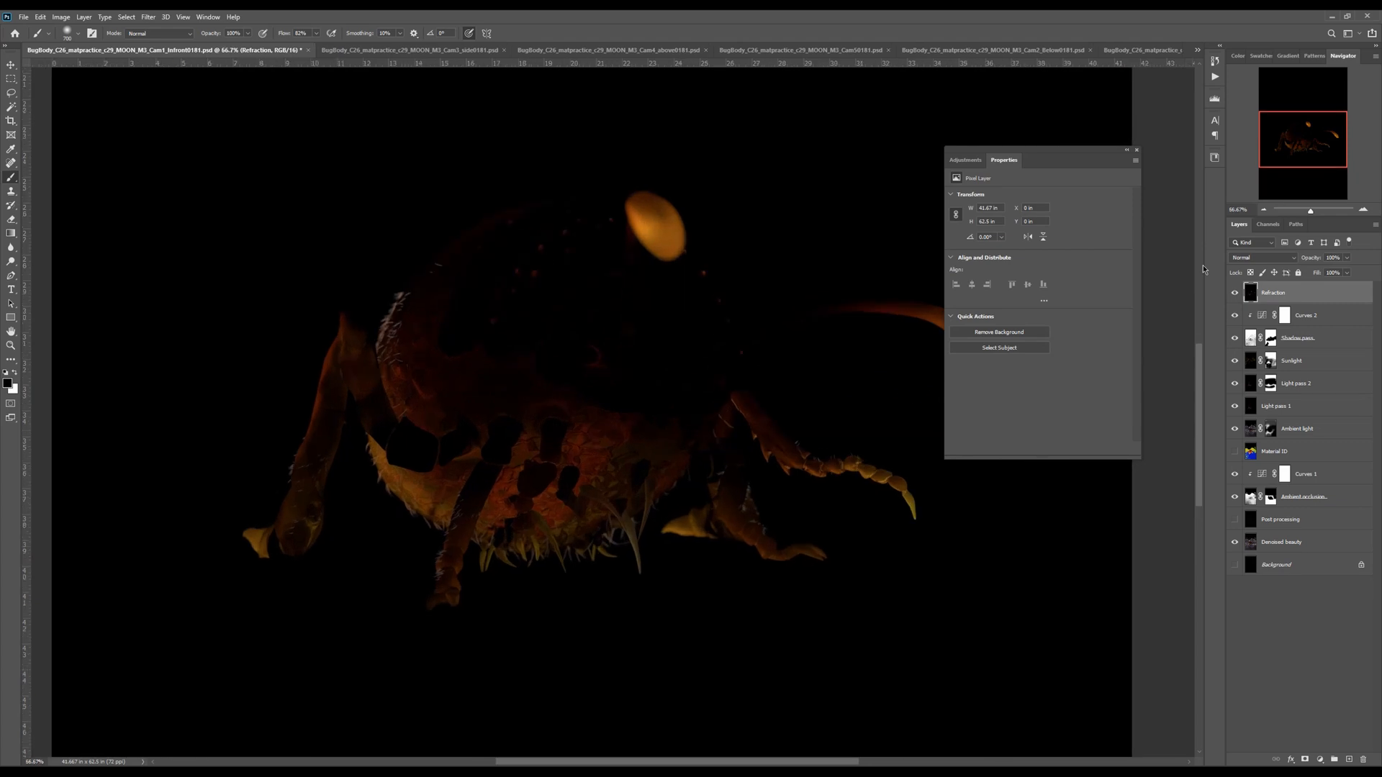
key("ctrl+minus")
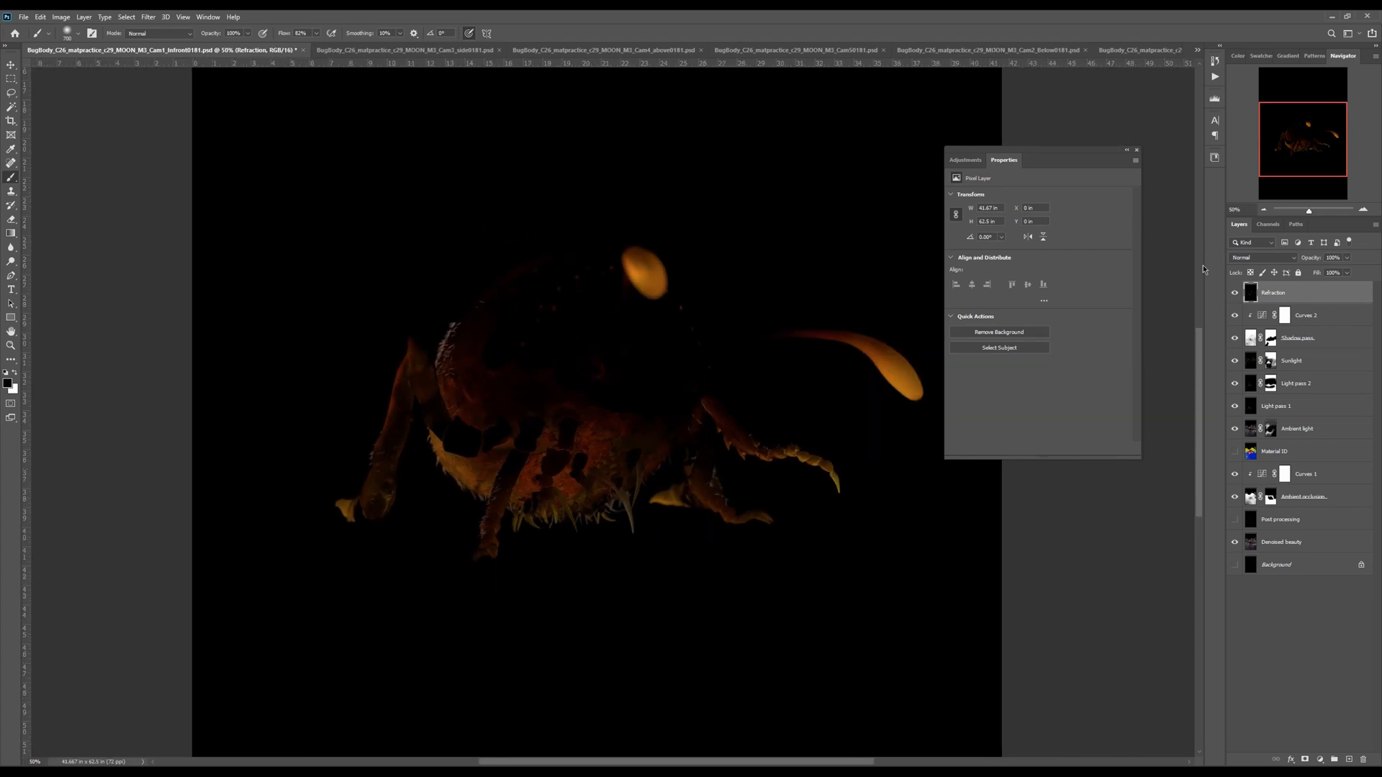
left_click(1263, 258)
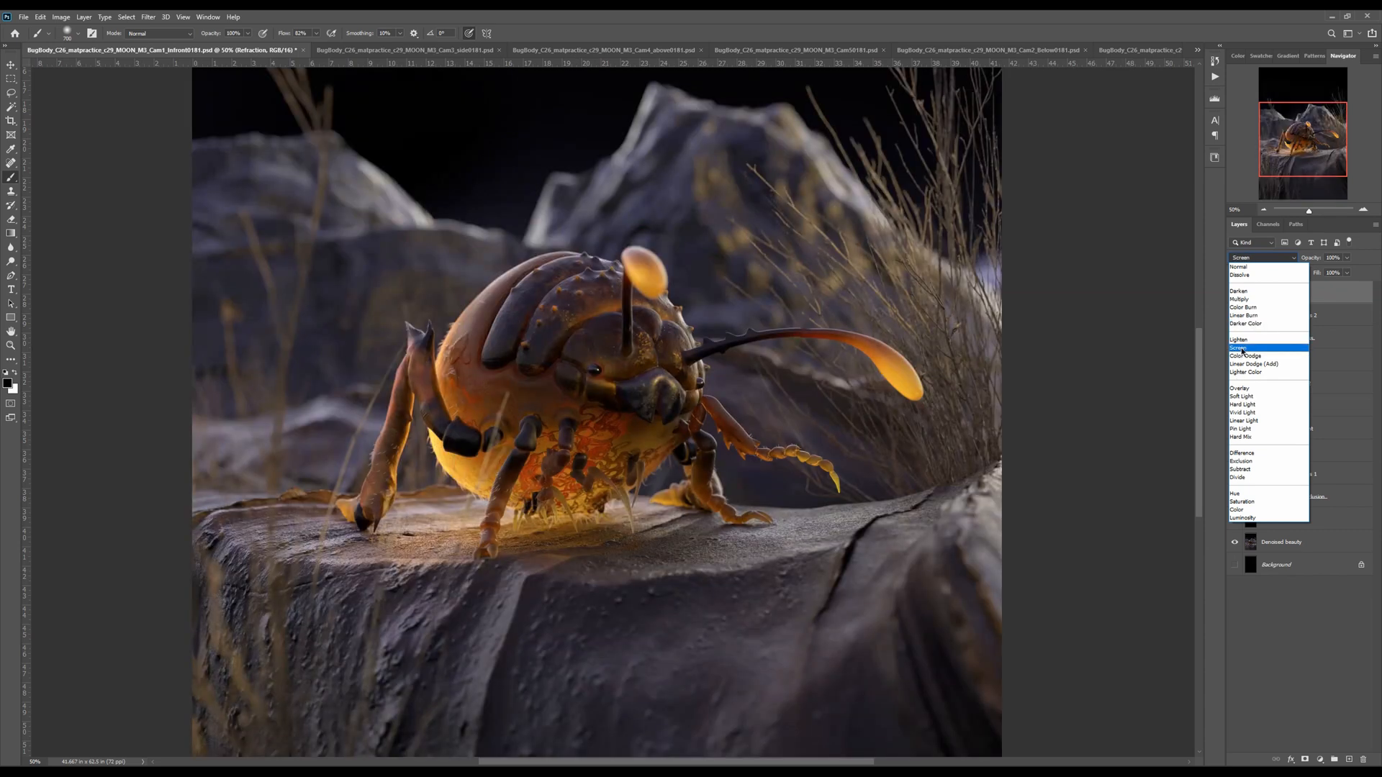
left_click(1241, 348)
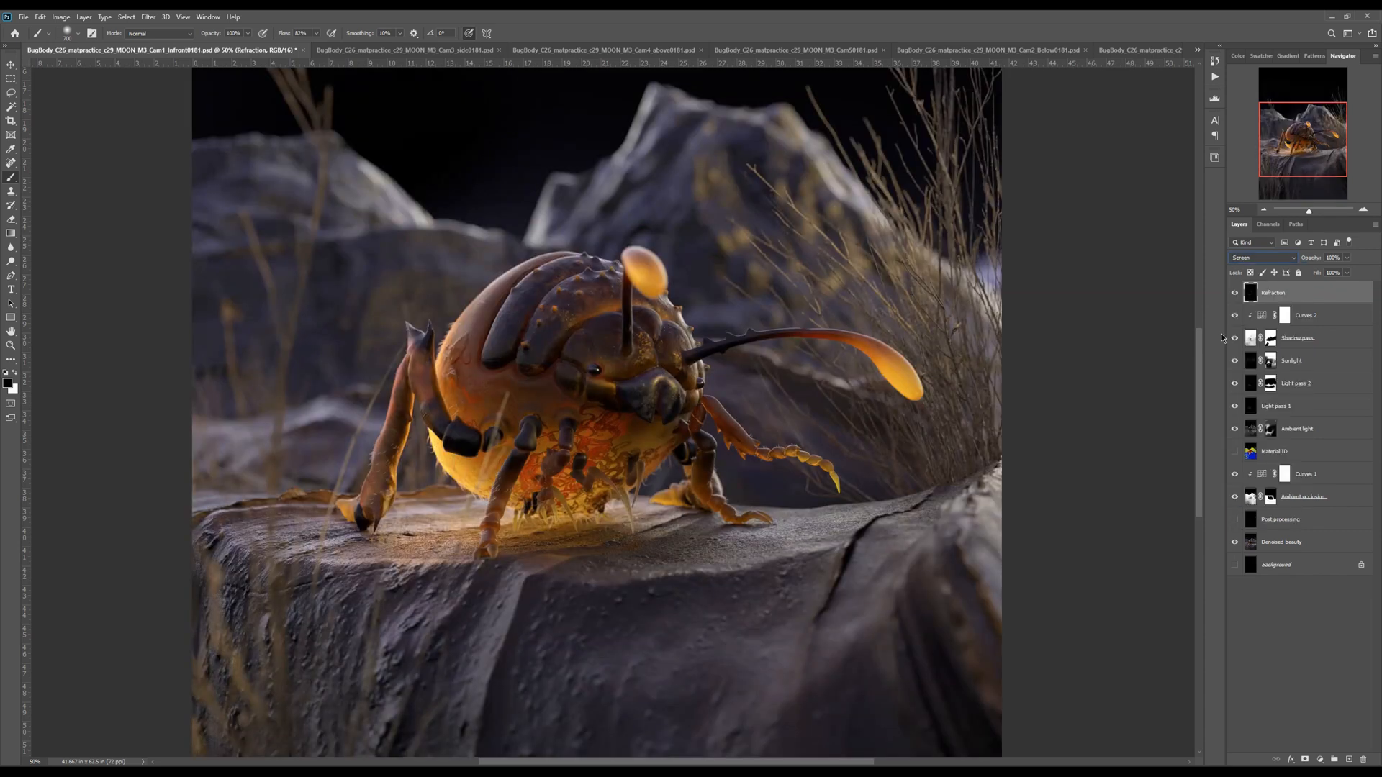
key("ctrl+minus")
left_click(1237, 299)
left_click(1237, 300)
Add a layer mask to Refraction and paint out the effect on the bug's shell and head with black, comparing the result
left_click(1304, 759)
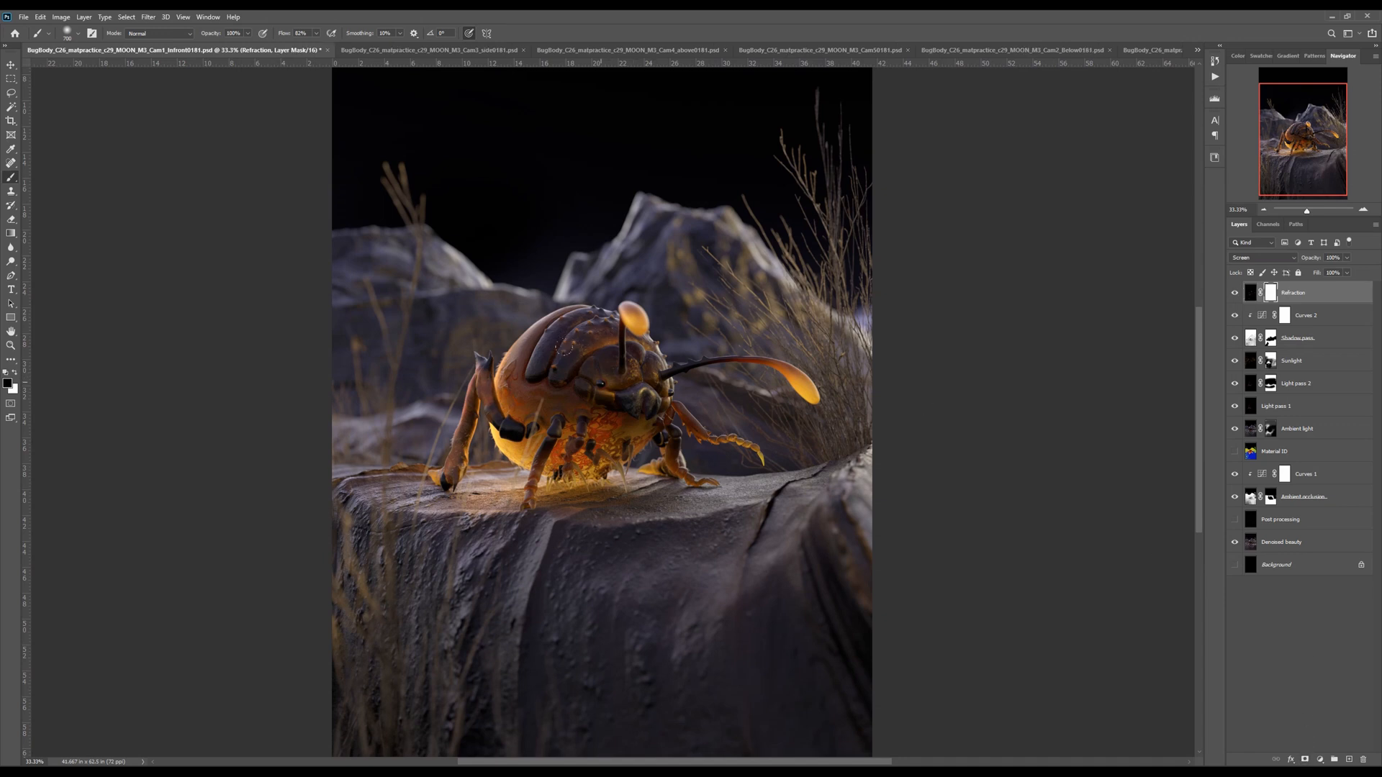
left_click_drag(526, 365, 576, 366)
left_click(617, 338)
left_click(624, 328)
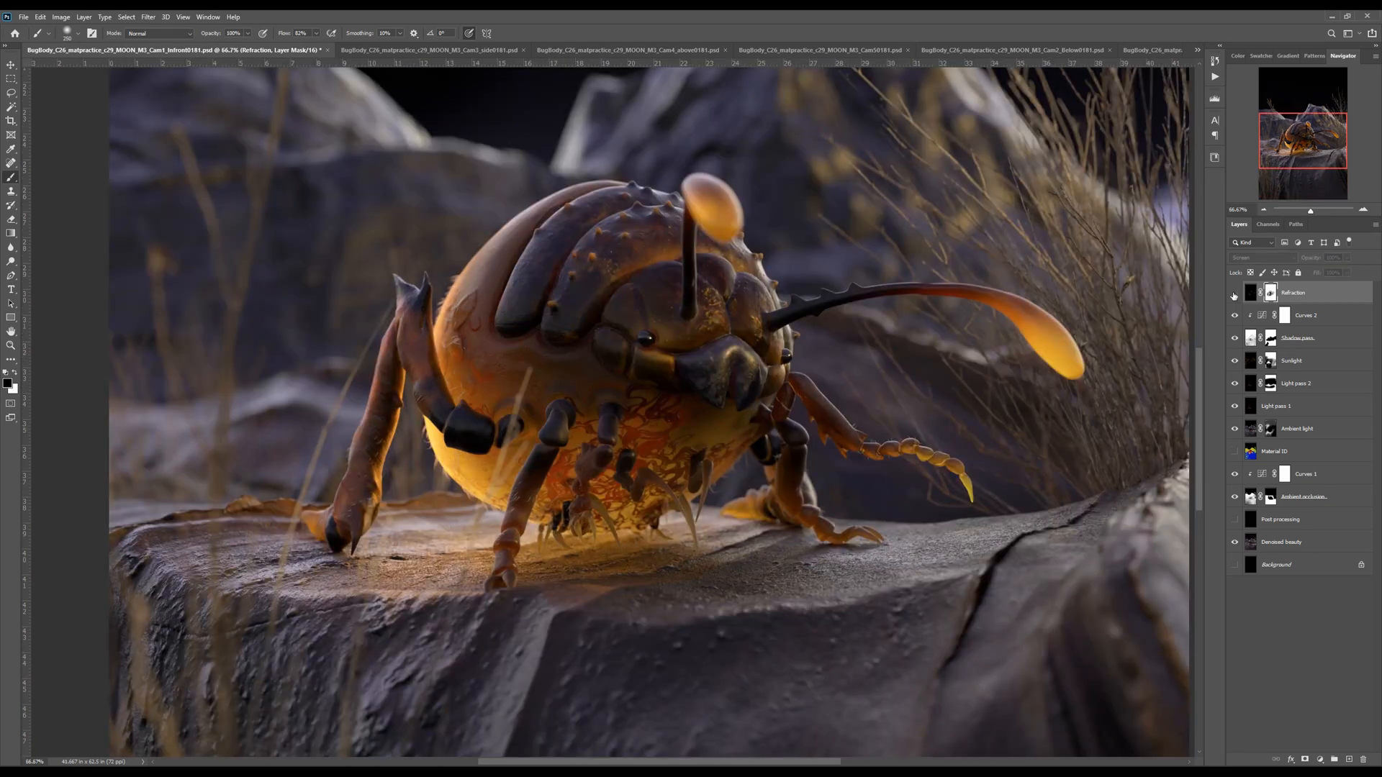
left_click(1234, 293)
left_click(1234, 294)
Compare the image with and without Light pass 1 and check Light pass 2 and its mask
left_click(1235, 408)
left_click(1236, 408)
left_click(1235, 384)
left_click(1271, 384)
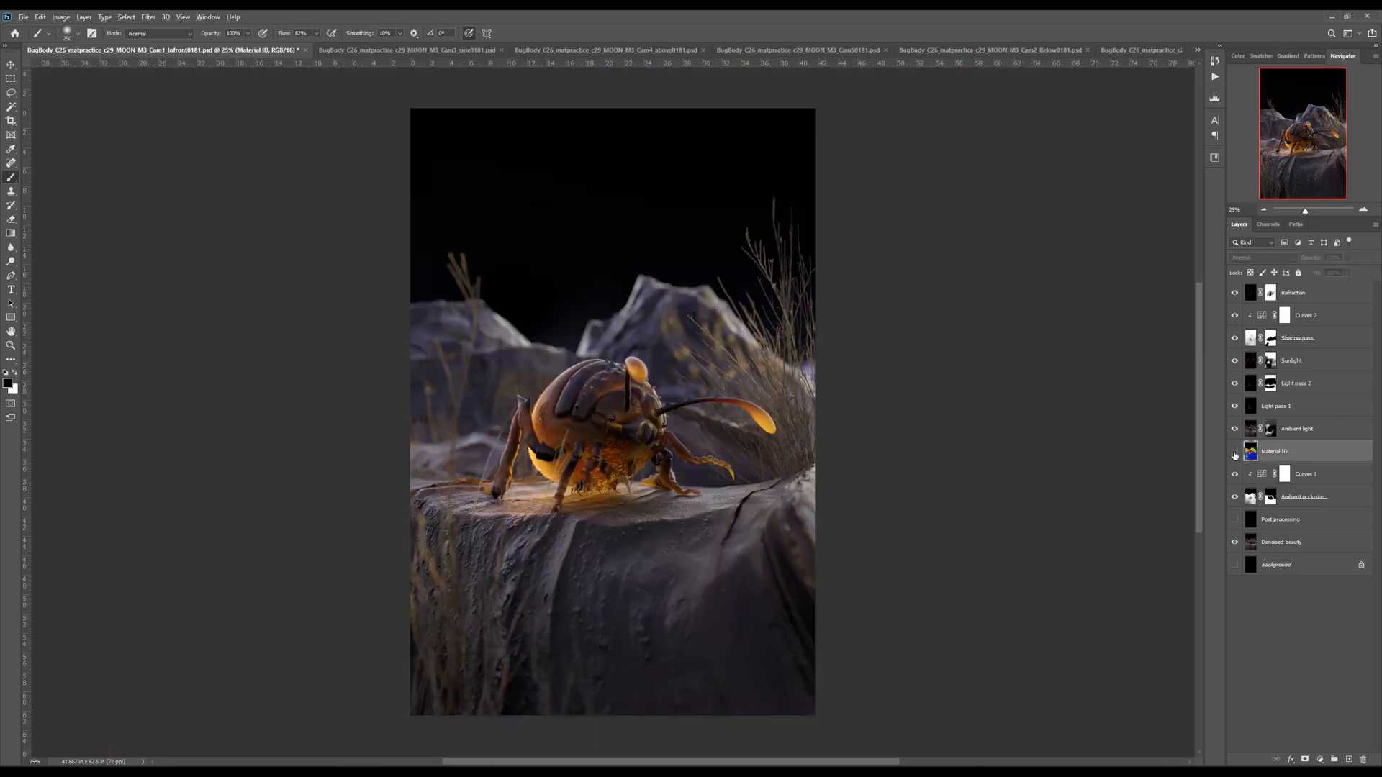
Show only the Material ID layer and select the bug's dark red upper shell and head by colour with the Magic Wand
left_click(1235, 452, "alt")
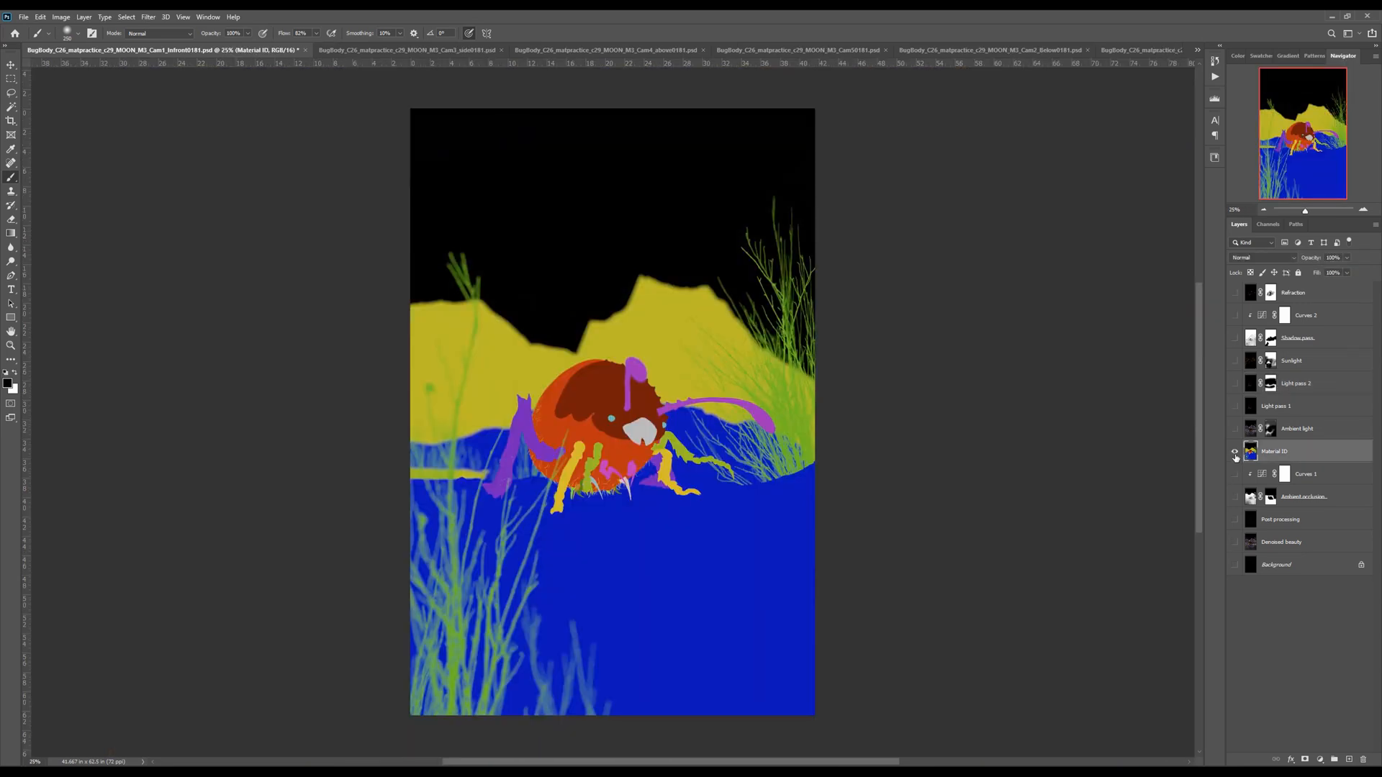
key("ctrl+plus")
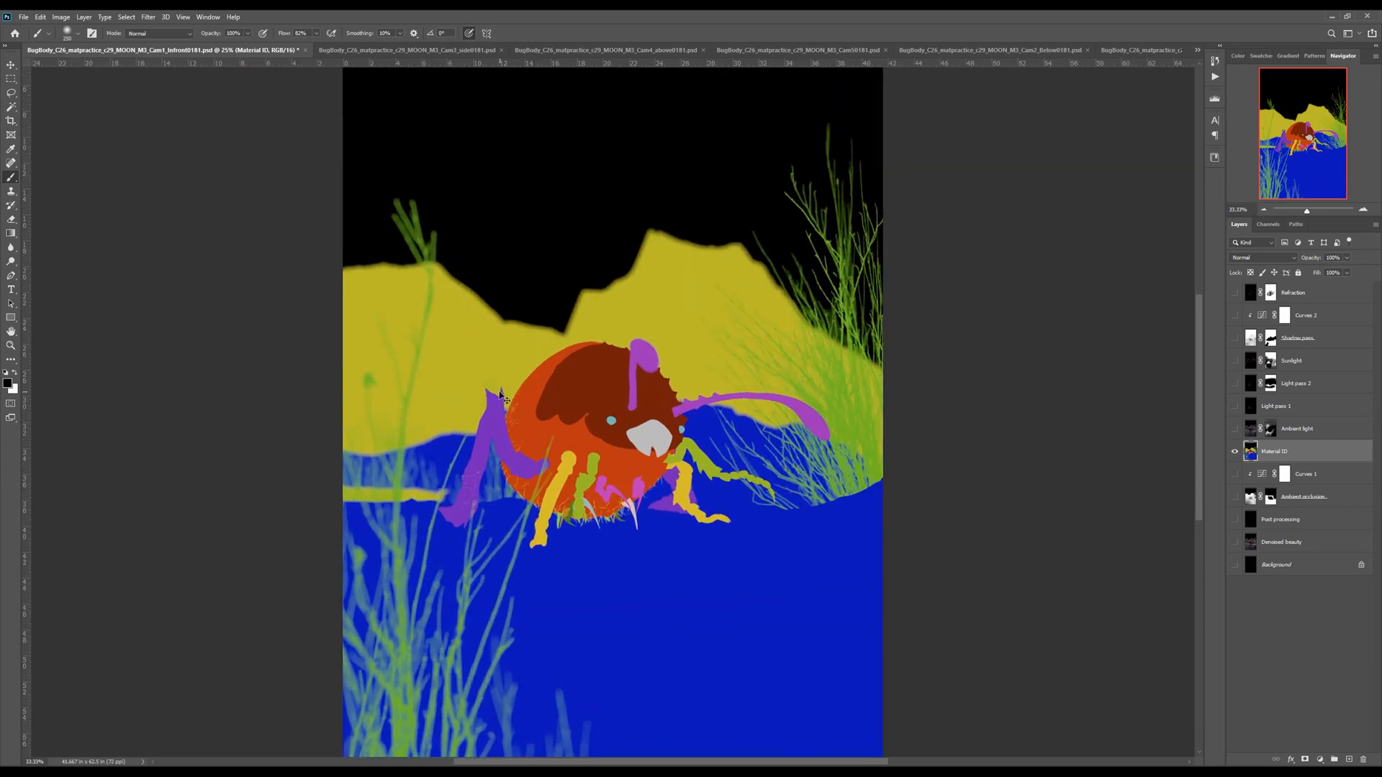
key("w")
left_click_drag(775, 461, 823, 443)
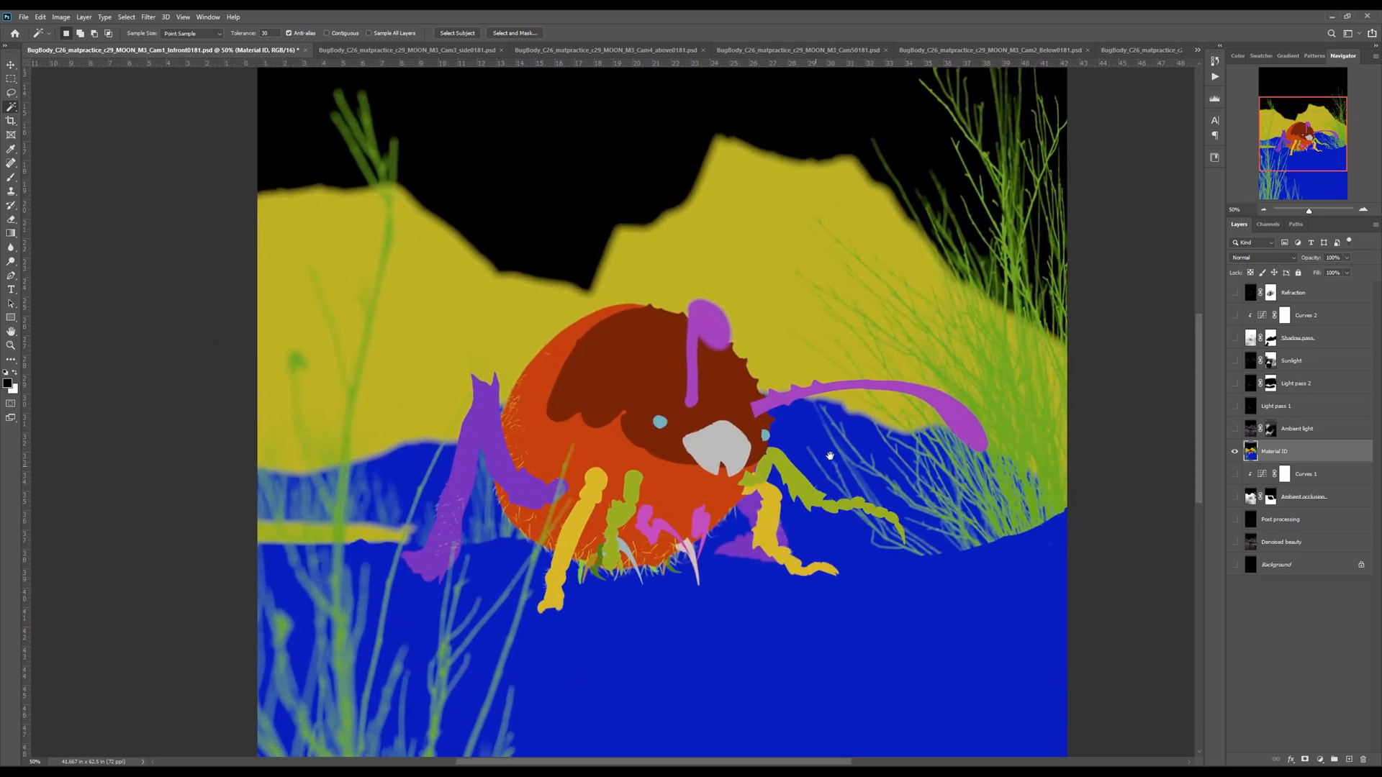
key("ctrl+minus")
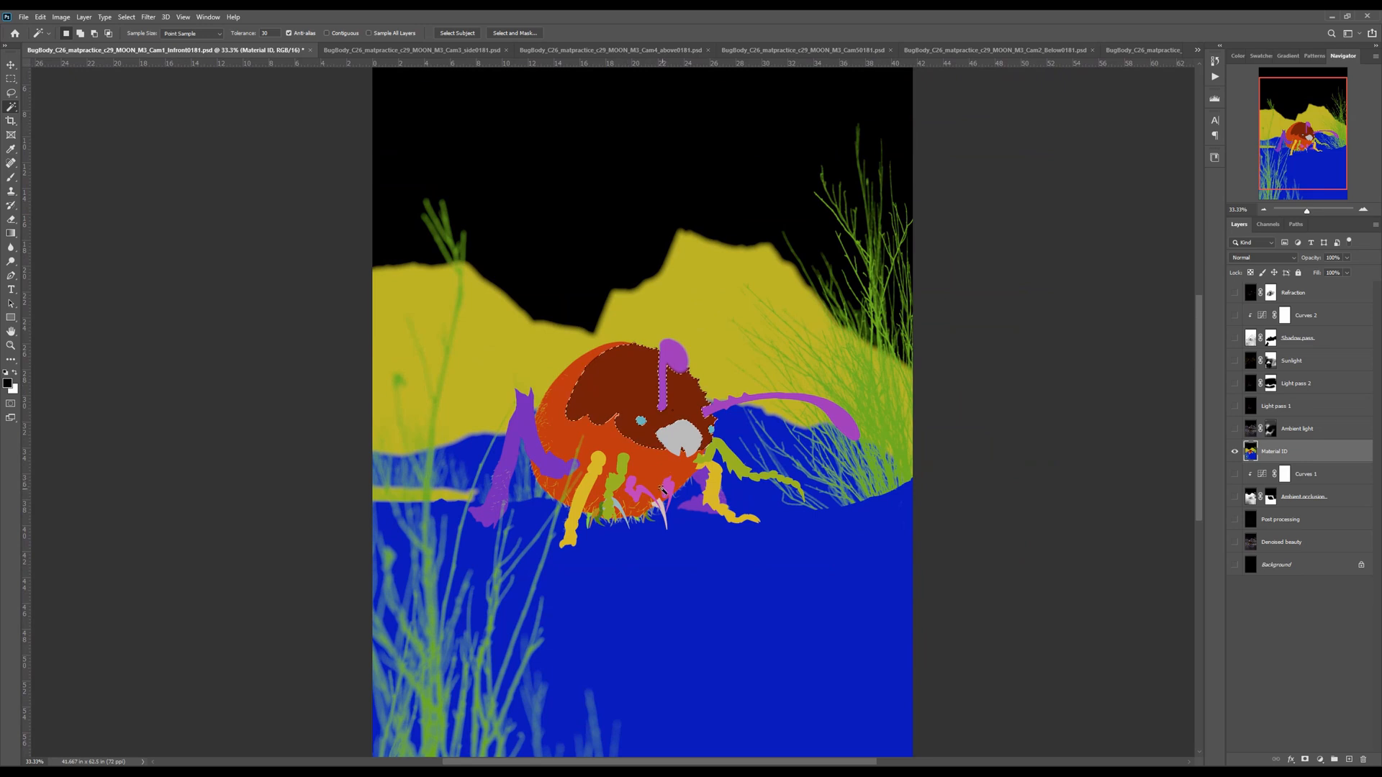
key("ctrl+minus")
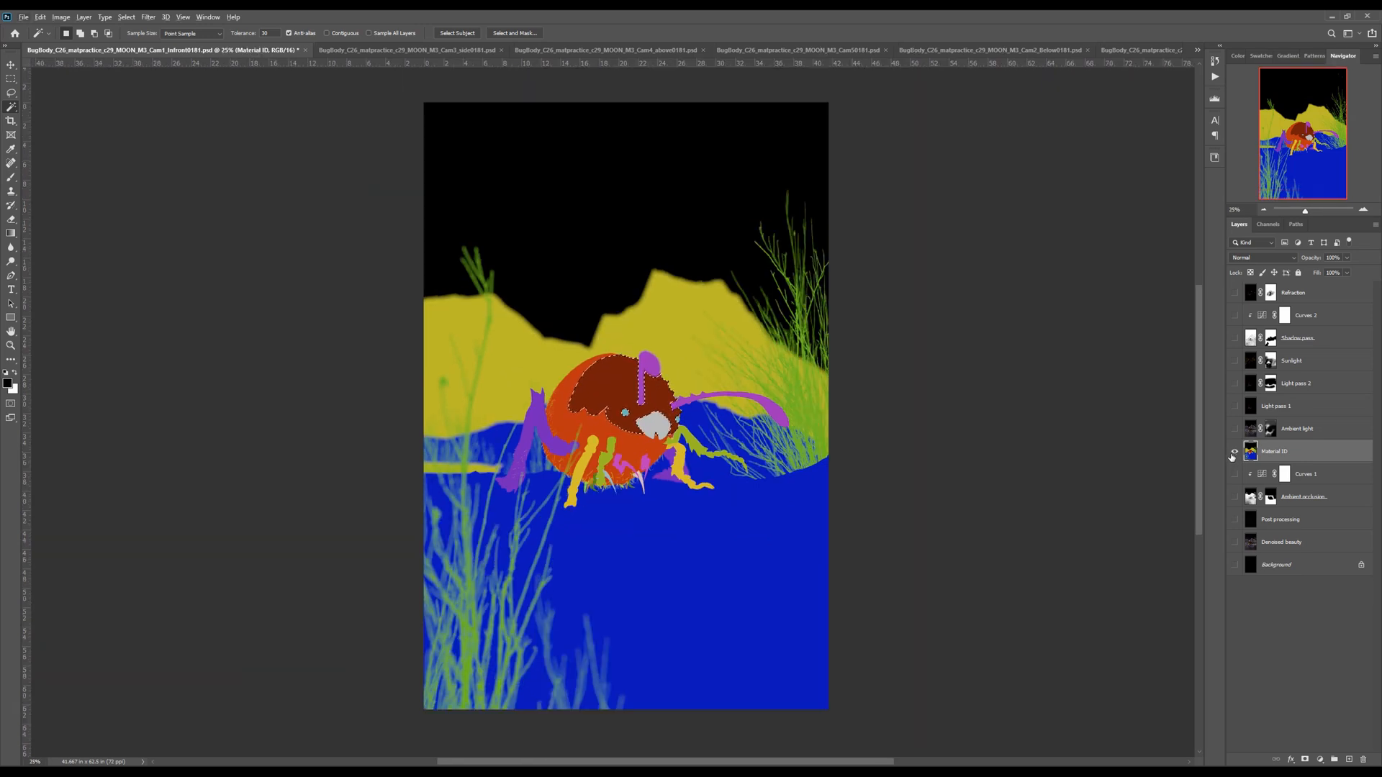
Compare the shell selection over the full composite and over the Material ID pass, and clear the selection
left_click(1236, 453, "alt")
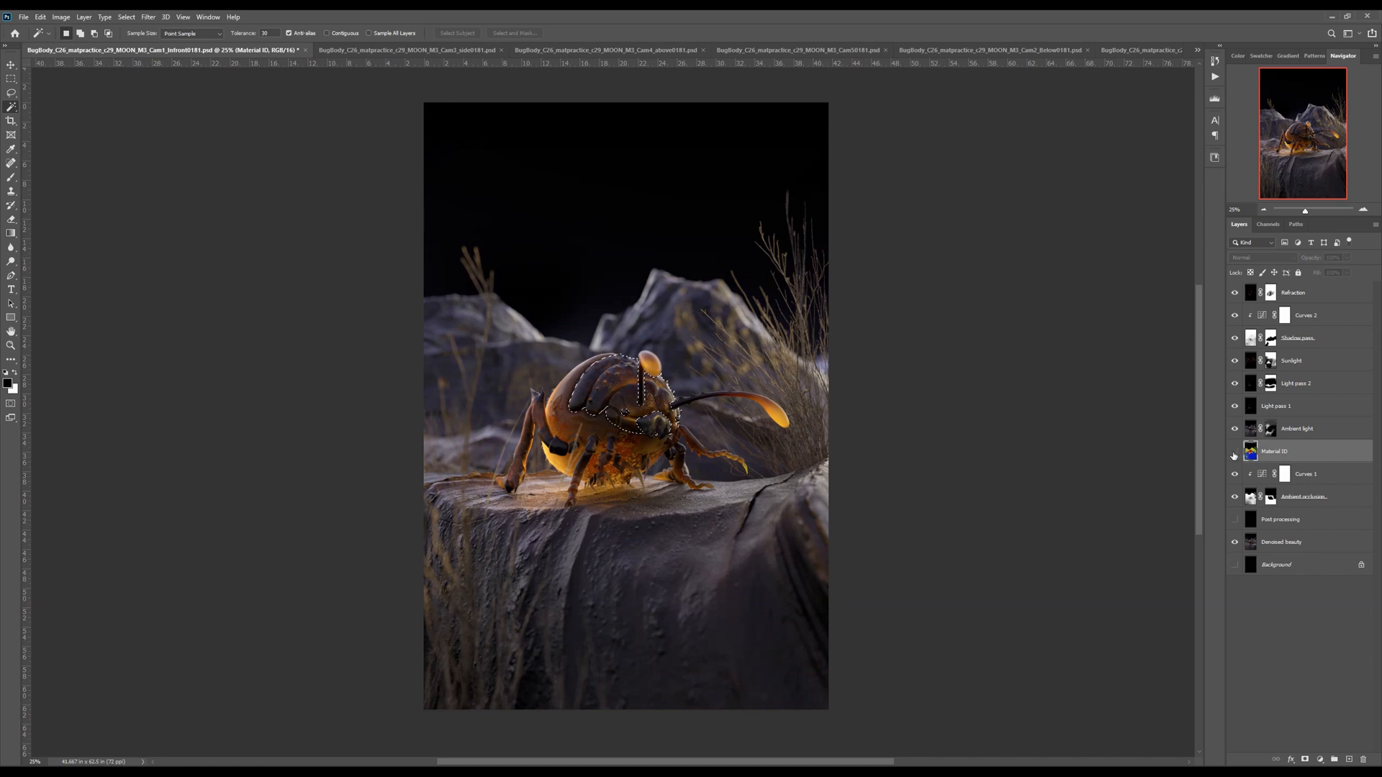
left_click(1234, 454, "alt")
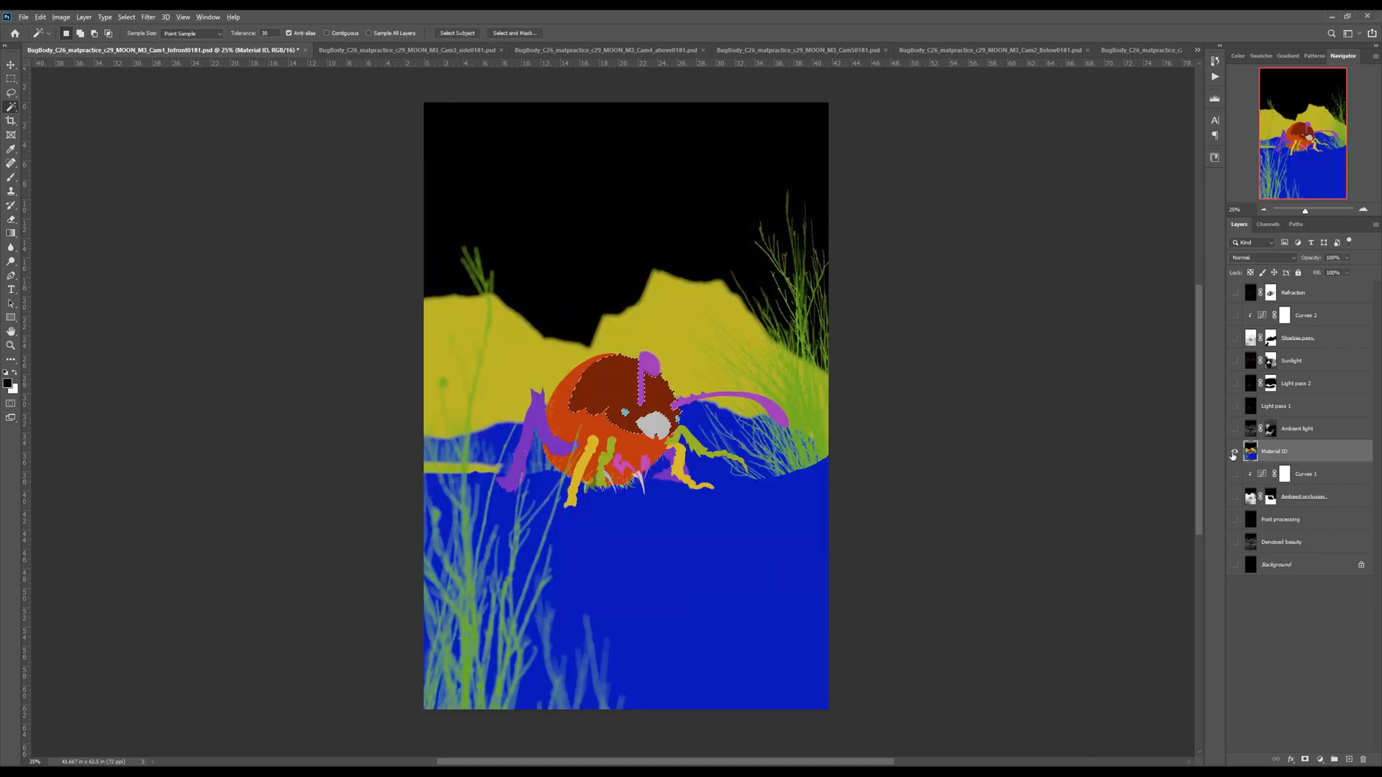
left_click(1235, 453, "alt")
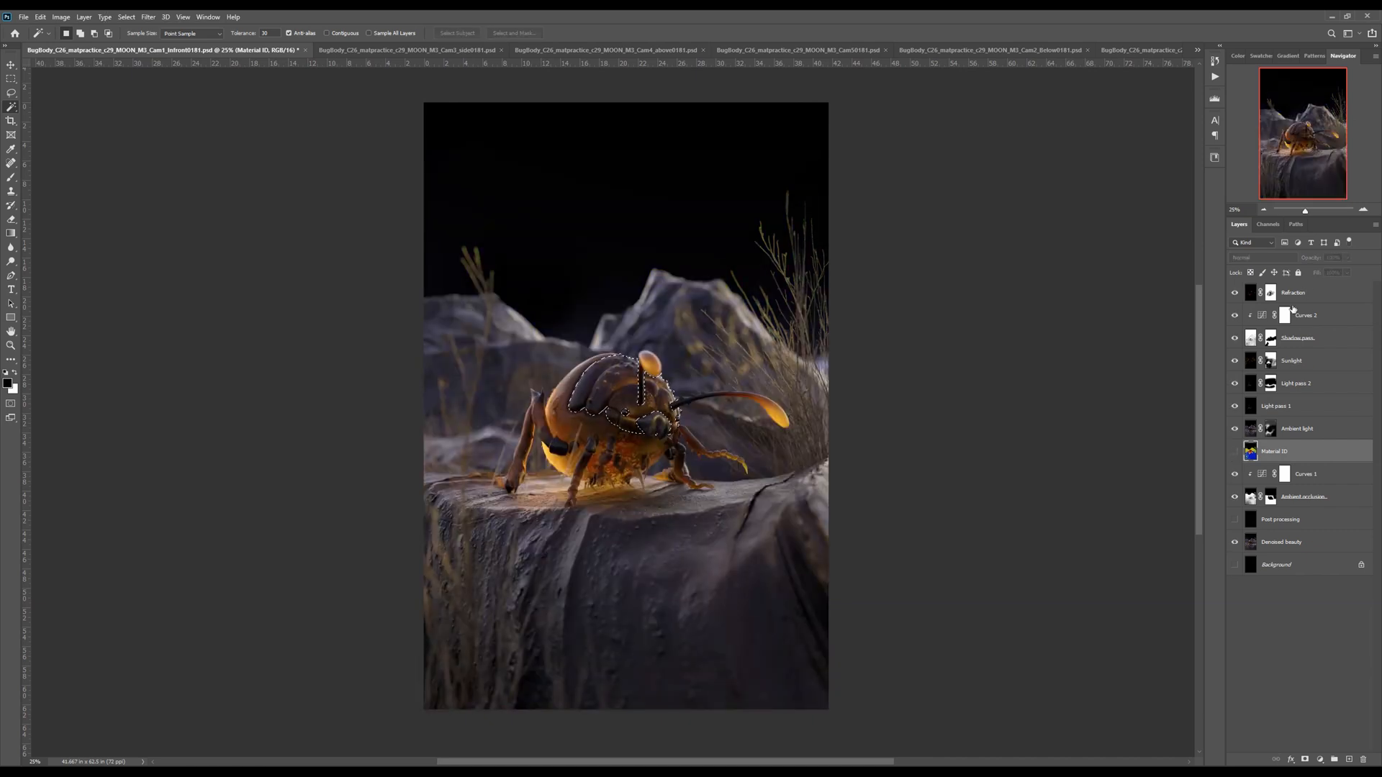
left_click(1234, 454, "alt")
left_click(1234, 453, "alt")
left_click(1309, 298)
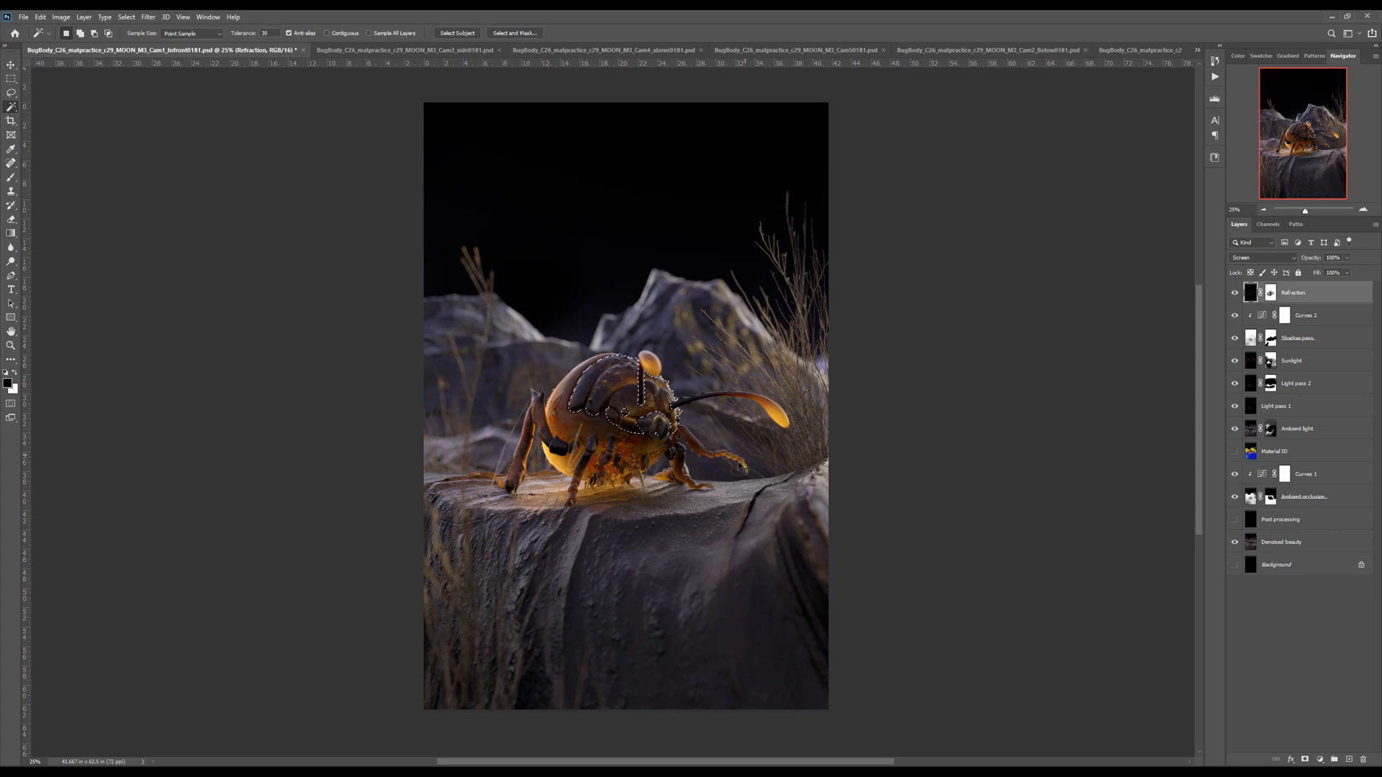
key("ctrl+d")
Unlock the background layer and group all layers as "Multipass", checking the image with and without the group
left_click(1361, 566)
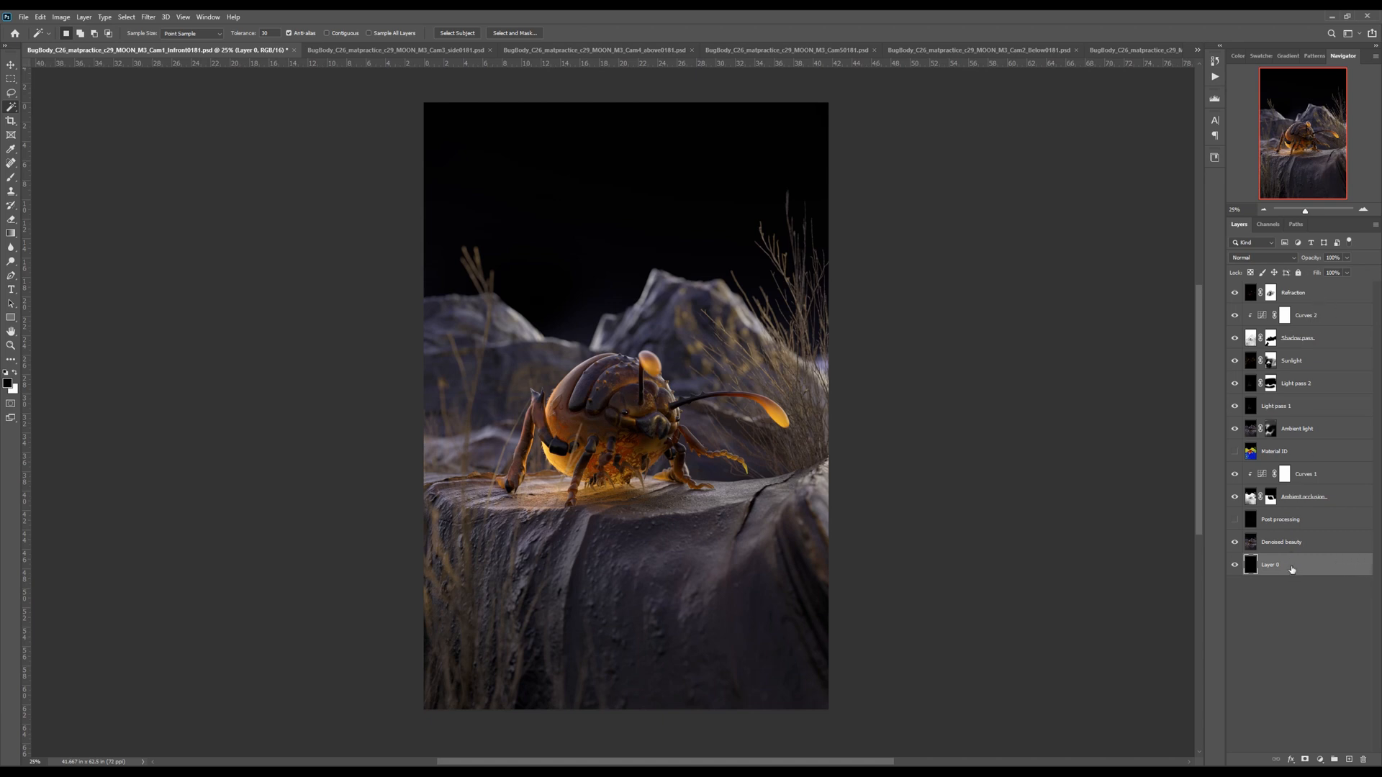
left_click(1320, 293, "shift")
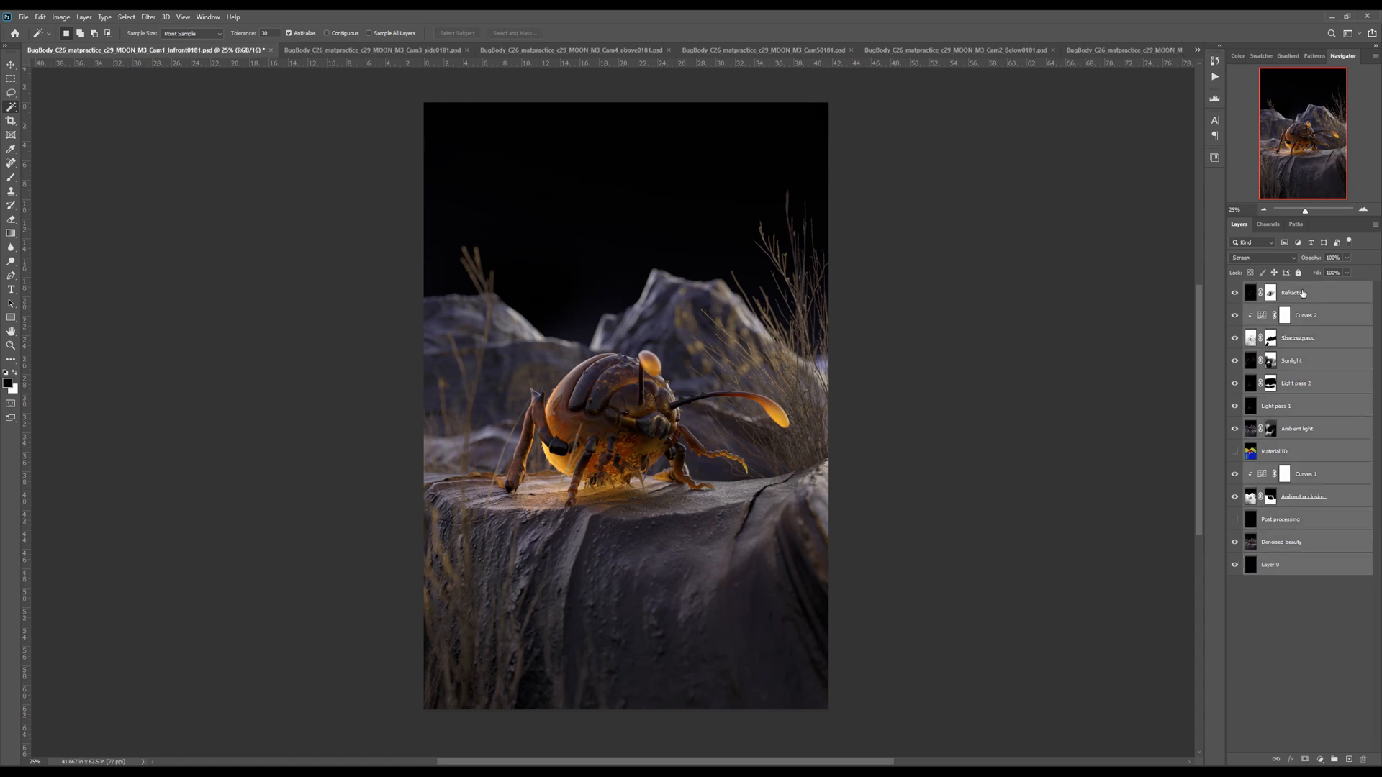
key("ctrl+g")
double_click(1275, 288)
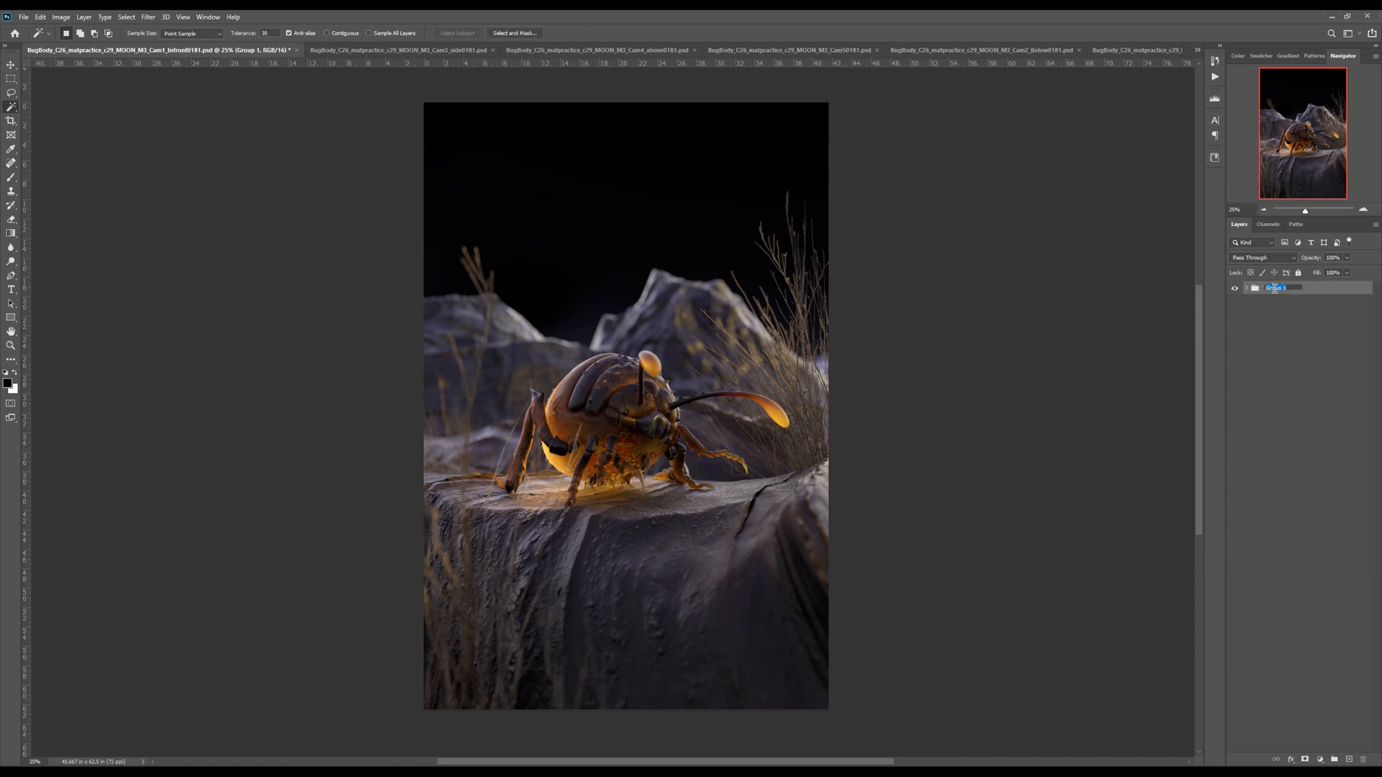
type("Multipass")
key("Return")
left_click(1246, 289)
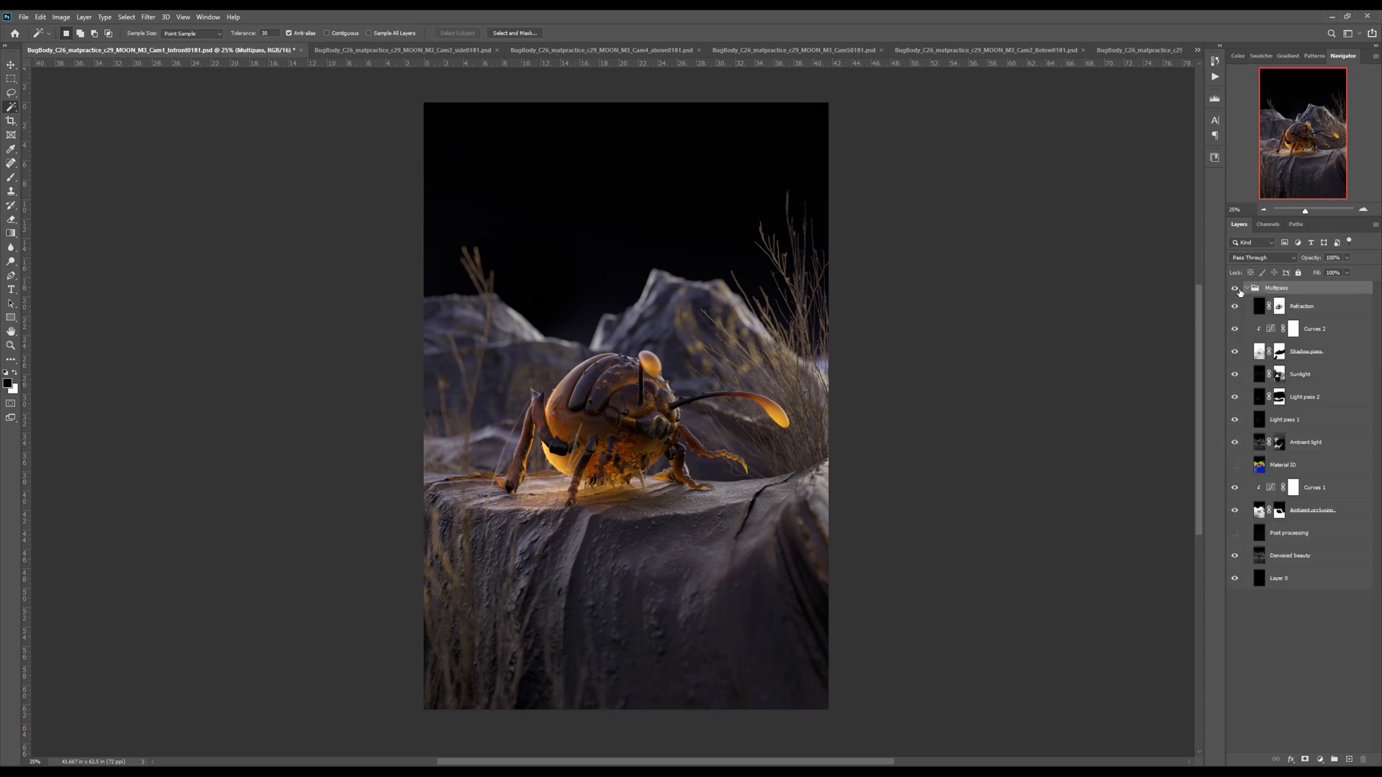
left_click(1234, 288)
left_click(1235, 289)
left_click(1235, 288)
left_click(1235, 288)
Add a new layer group named "ADJ" above the Multipass group
left_click(1335, 760)
double_click(1277, 289)
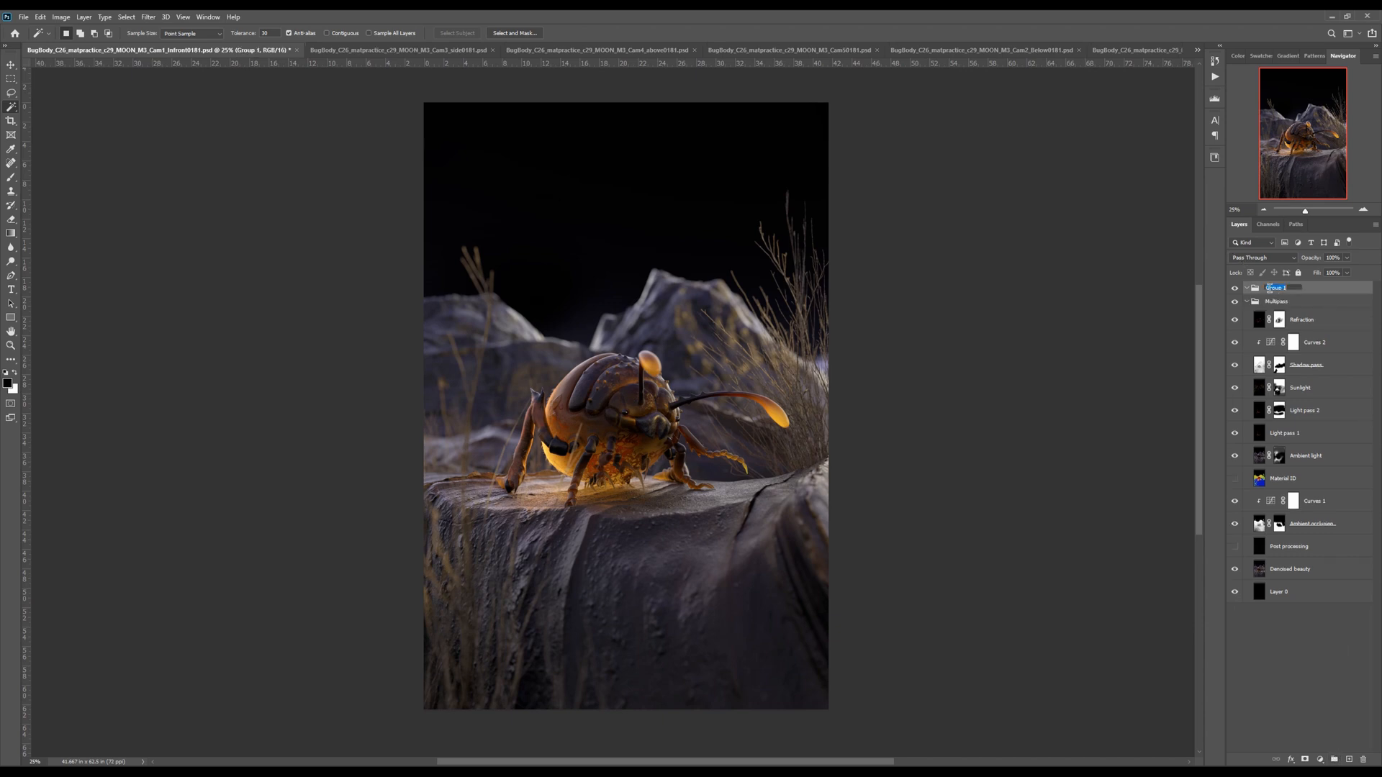
type("ADJ")
key("Return")
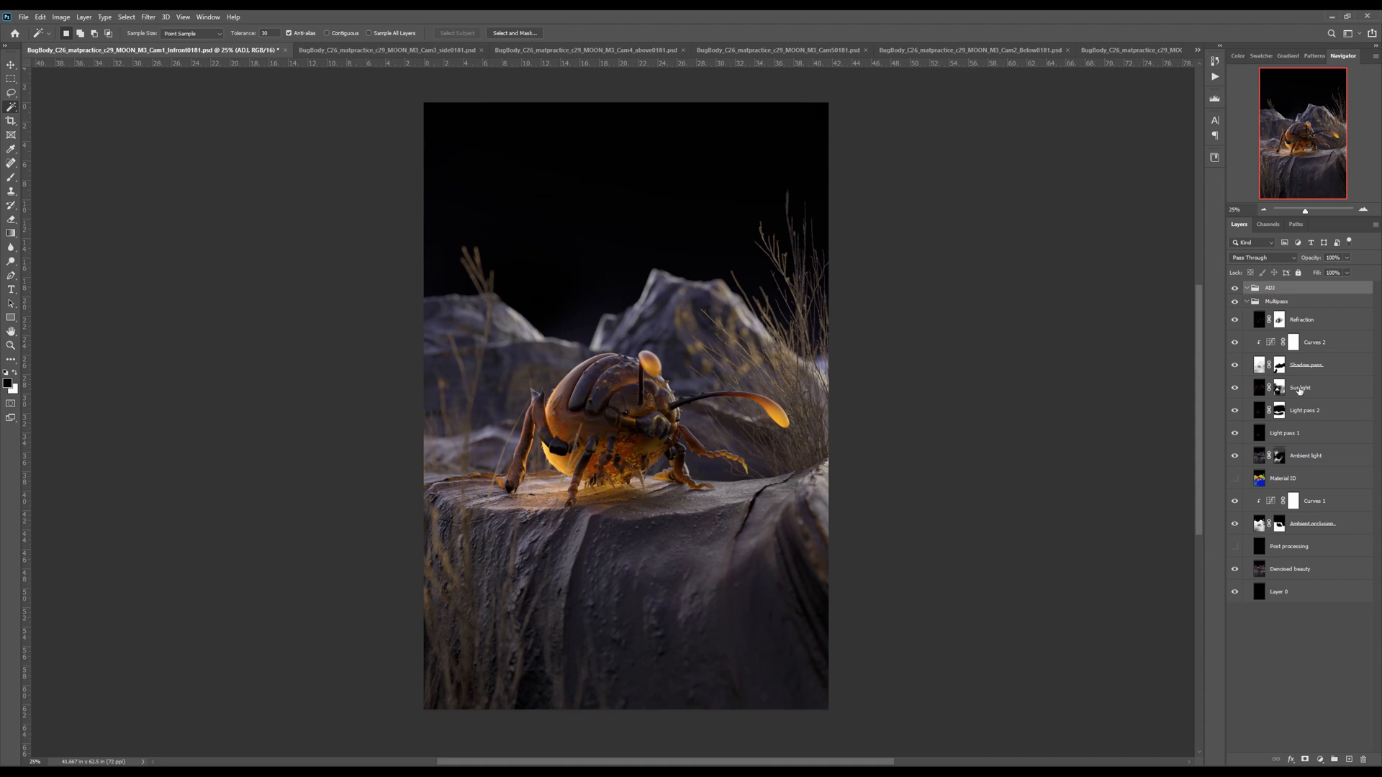
Colour-label the Multipass group orange and the ADJ group red, and collapse Multipass
left_click(1238, 306)
right_click(1238, 308)
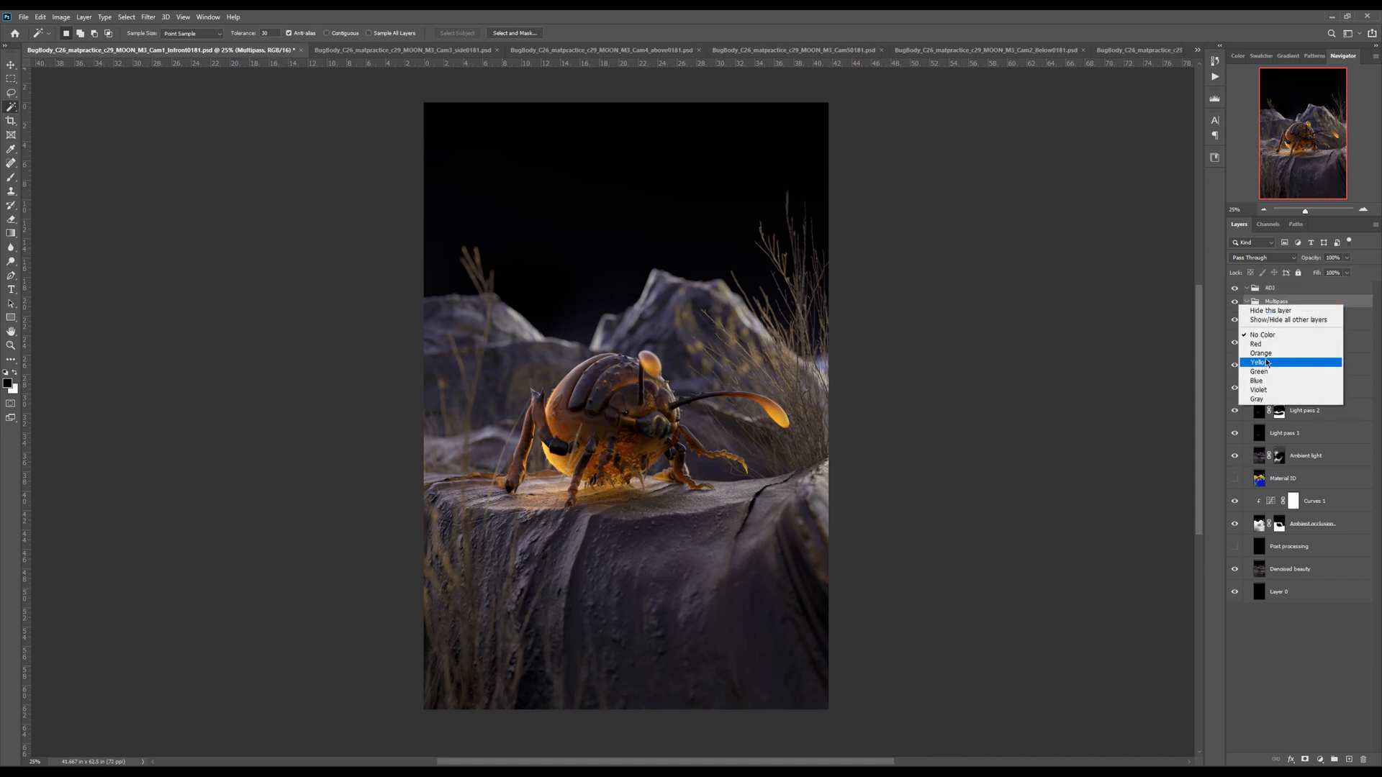
left_click(1261, 353)
left_click(1247, 287)
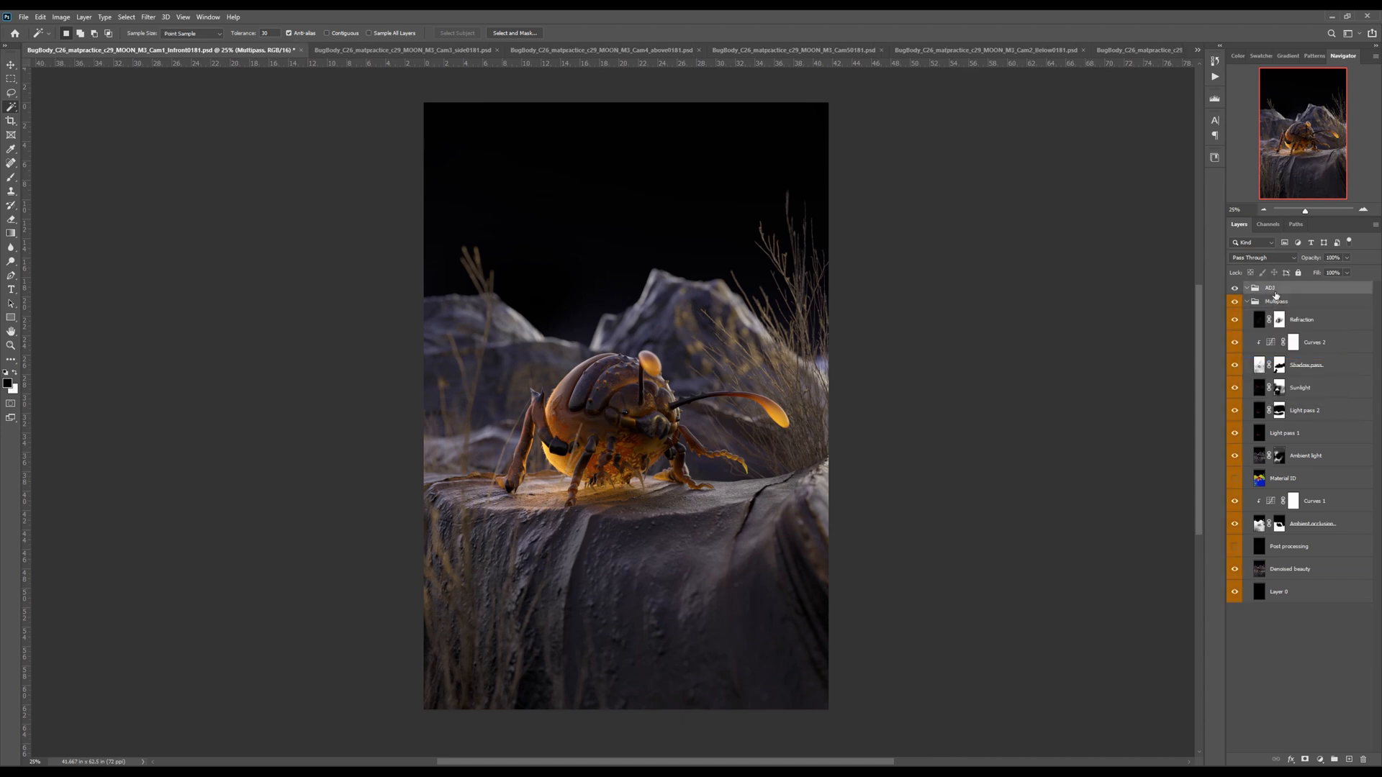
right_click(1237, 290)
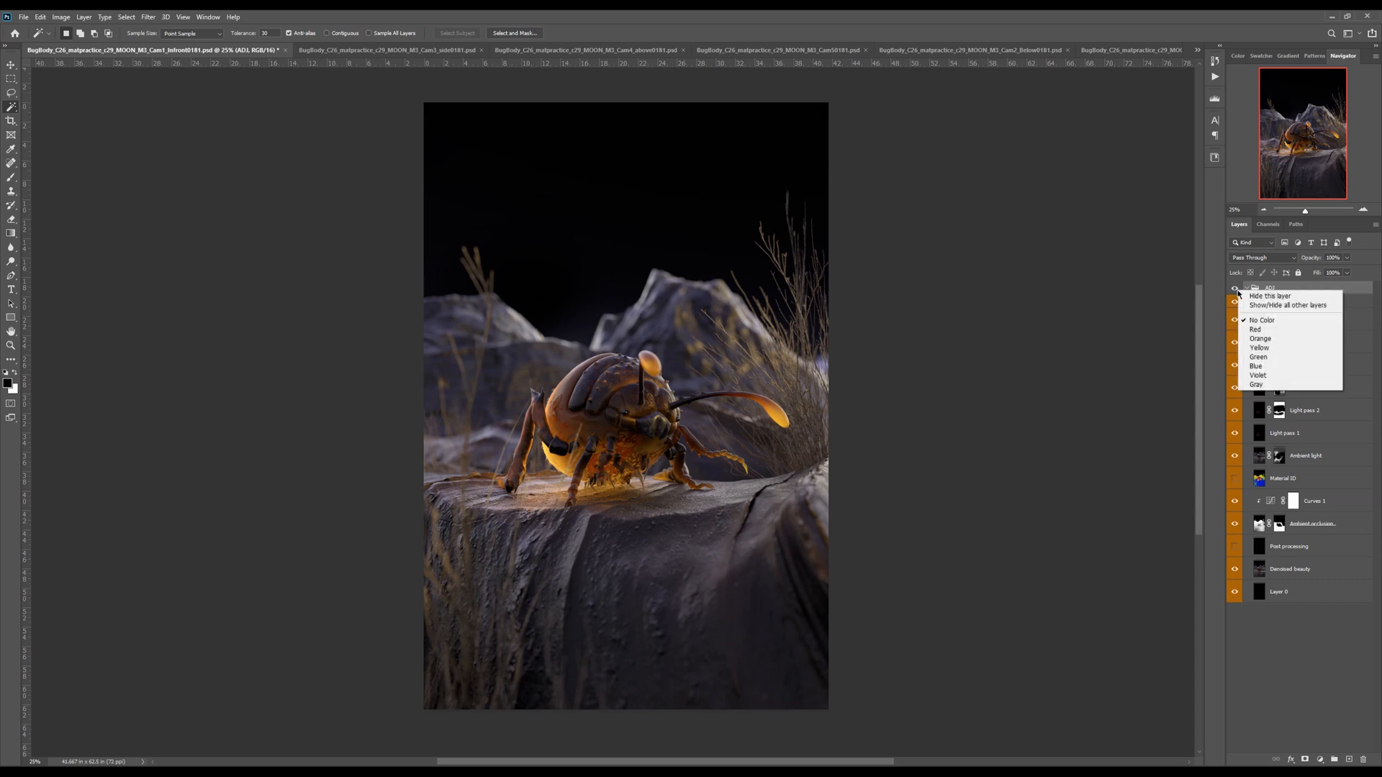
left_click(1264, 335)
left_click(1248, 302)
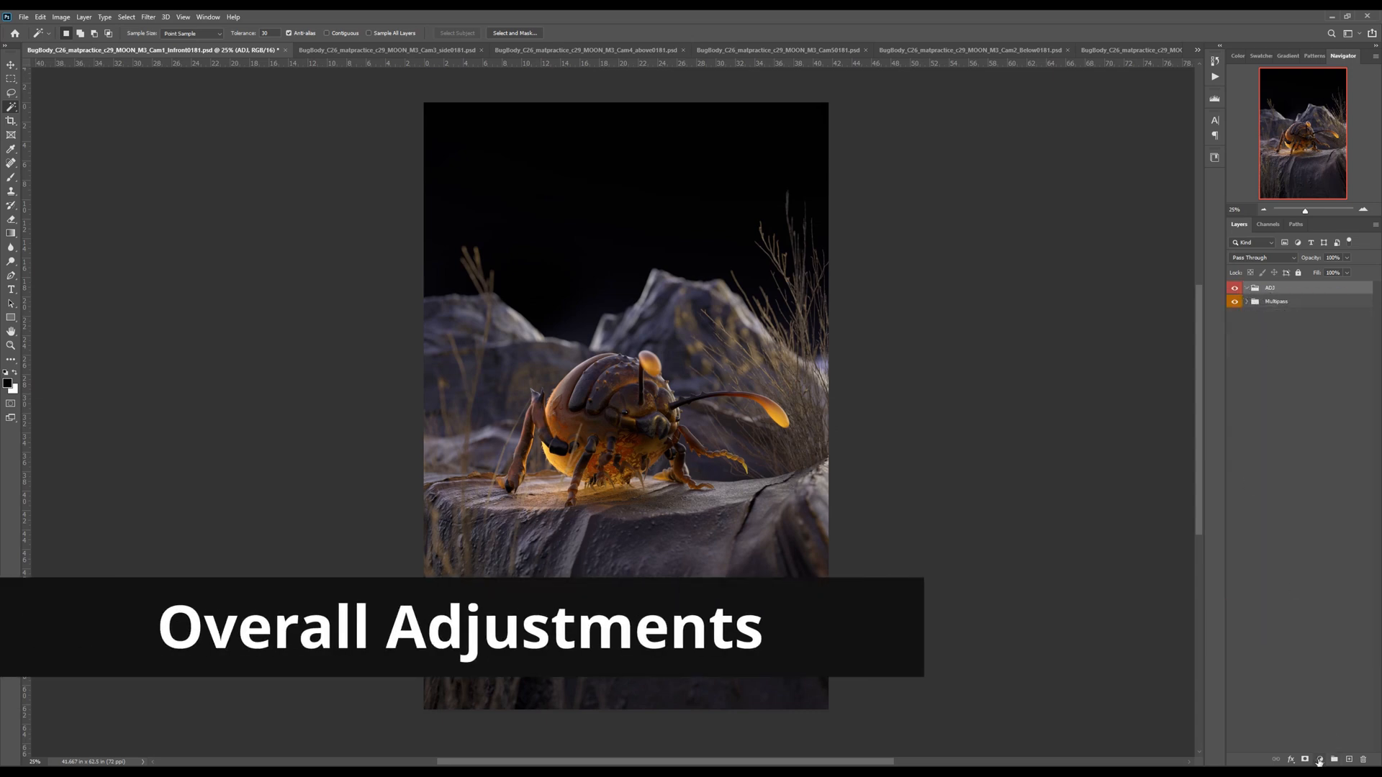
Select the bug's dark red upper body on the isolated Material ID layer with the Magic Wand, and restore the other layers
left_click(1248, 302)
left_click(1236, 484, "alt")
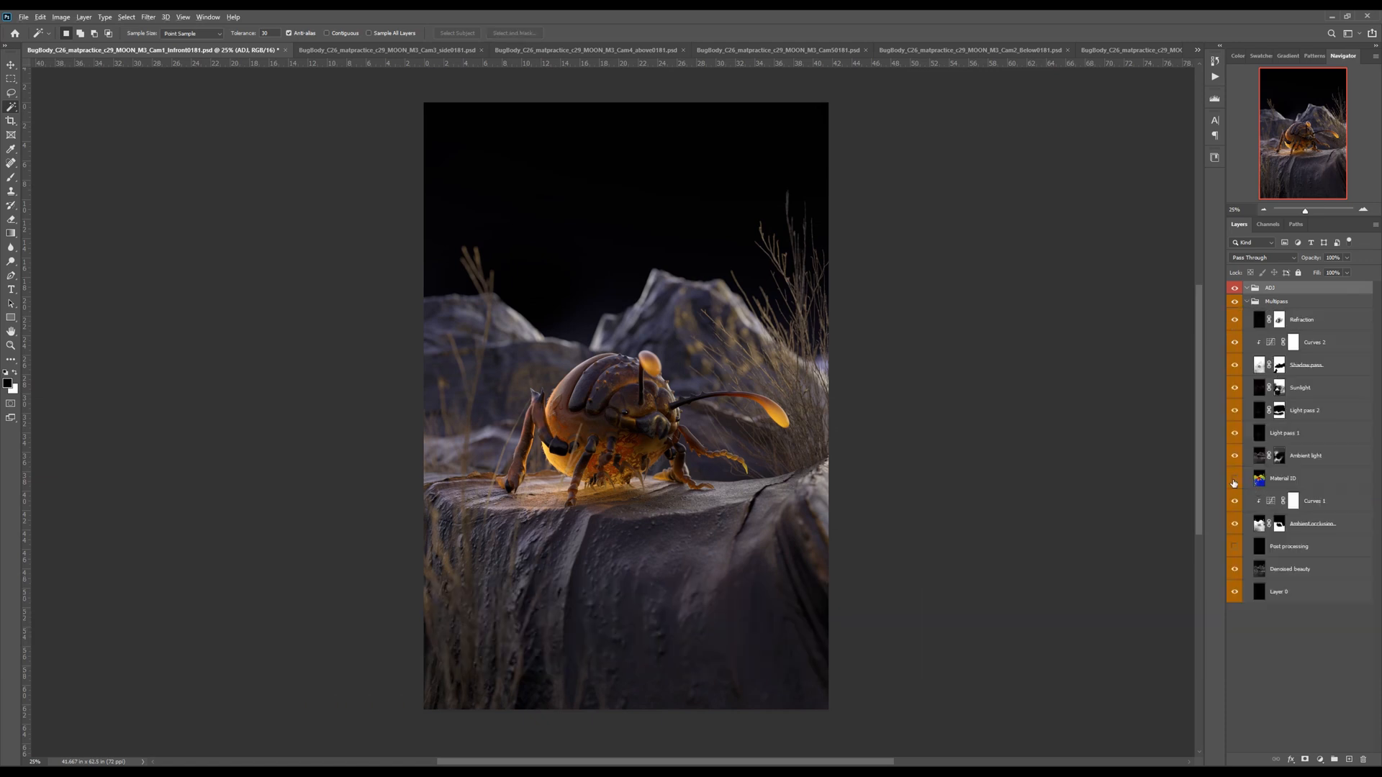
left_click(1263, 487)
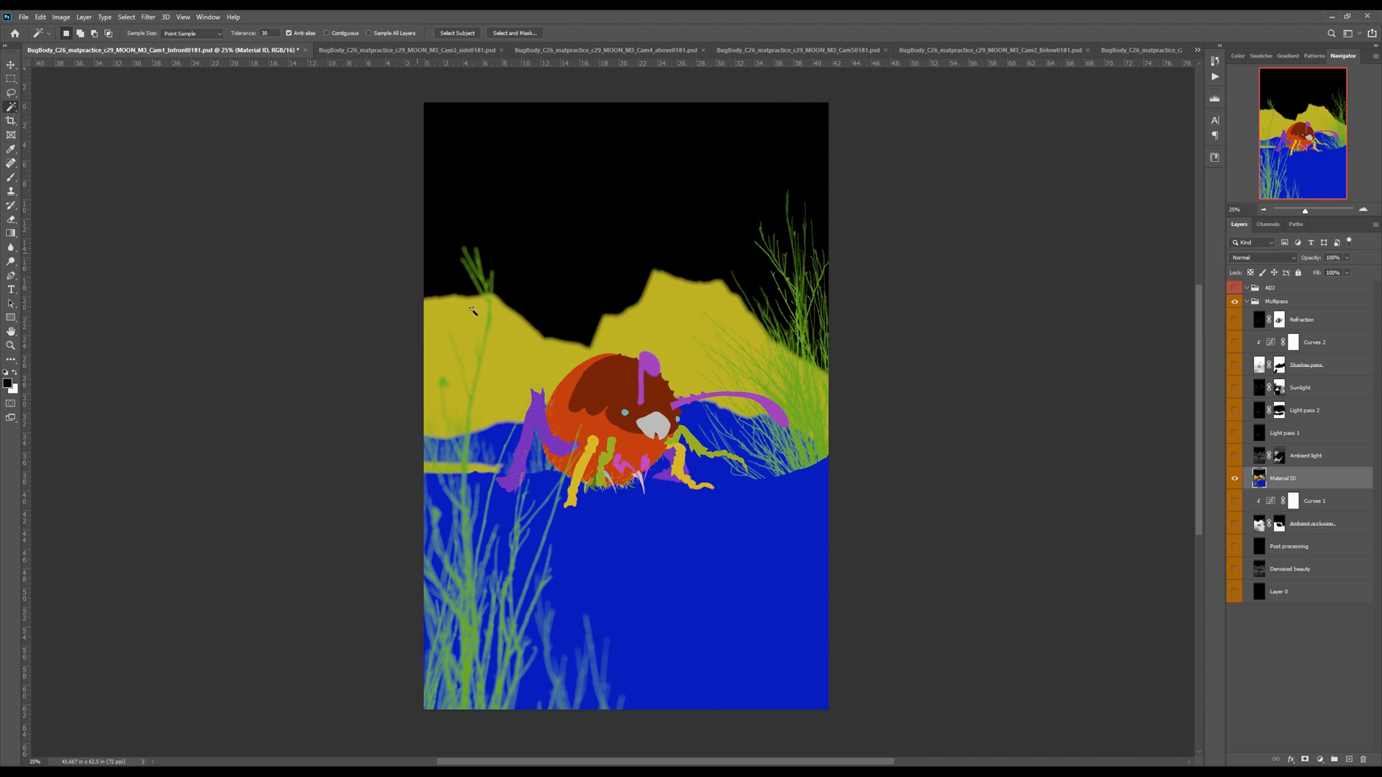
left_click(623, 410)
left_click(1234, 479, "alt")
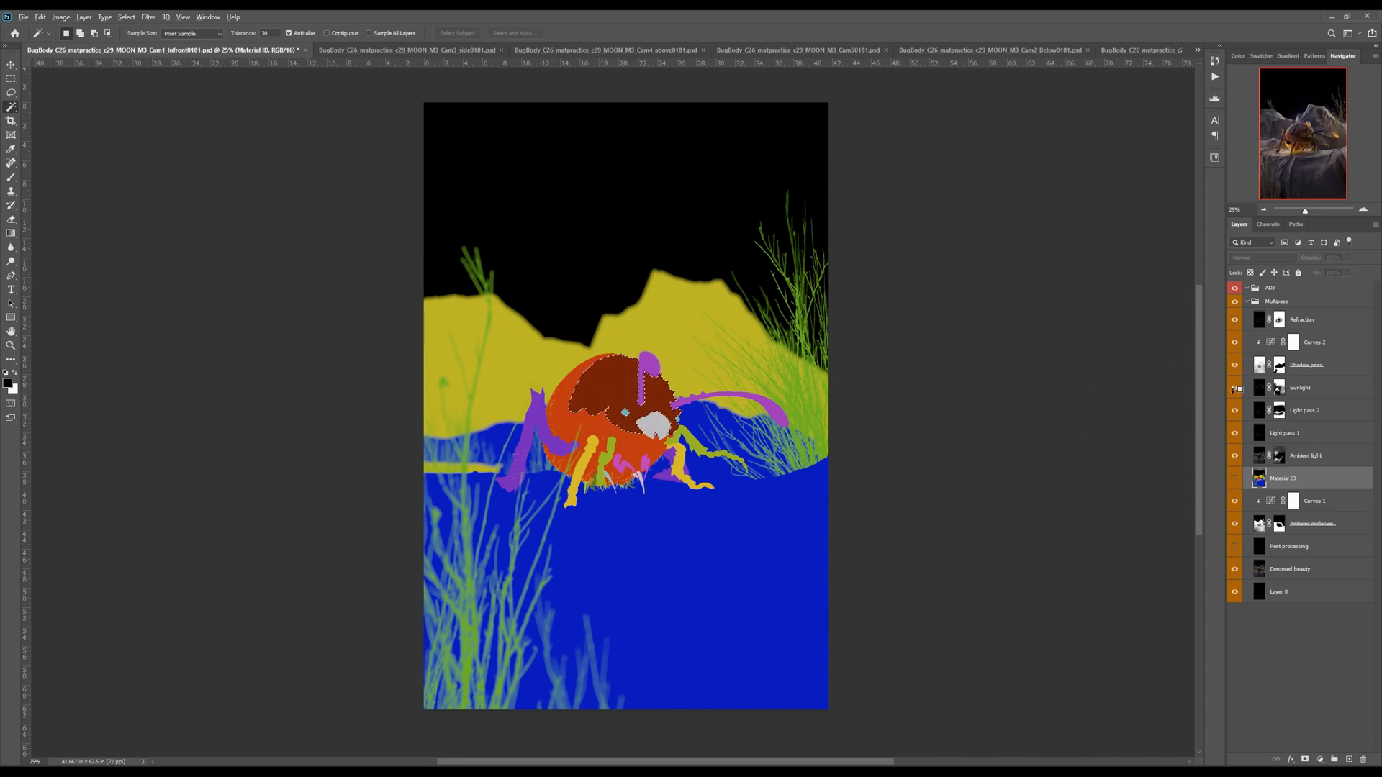
Create a group named "TopBody" inside ADJ, masked by the upper-body selection, and check its mask
left_click(1268, 290)
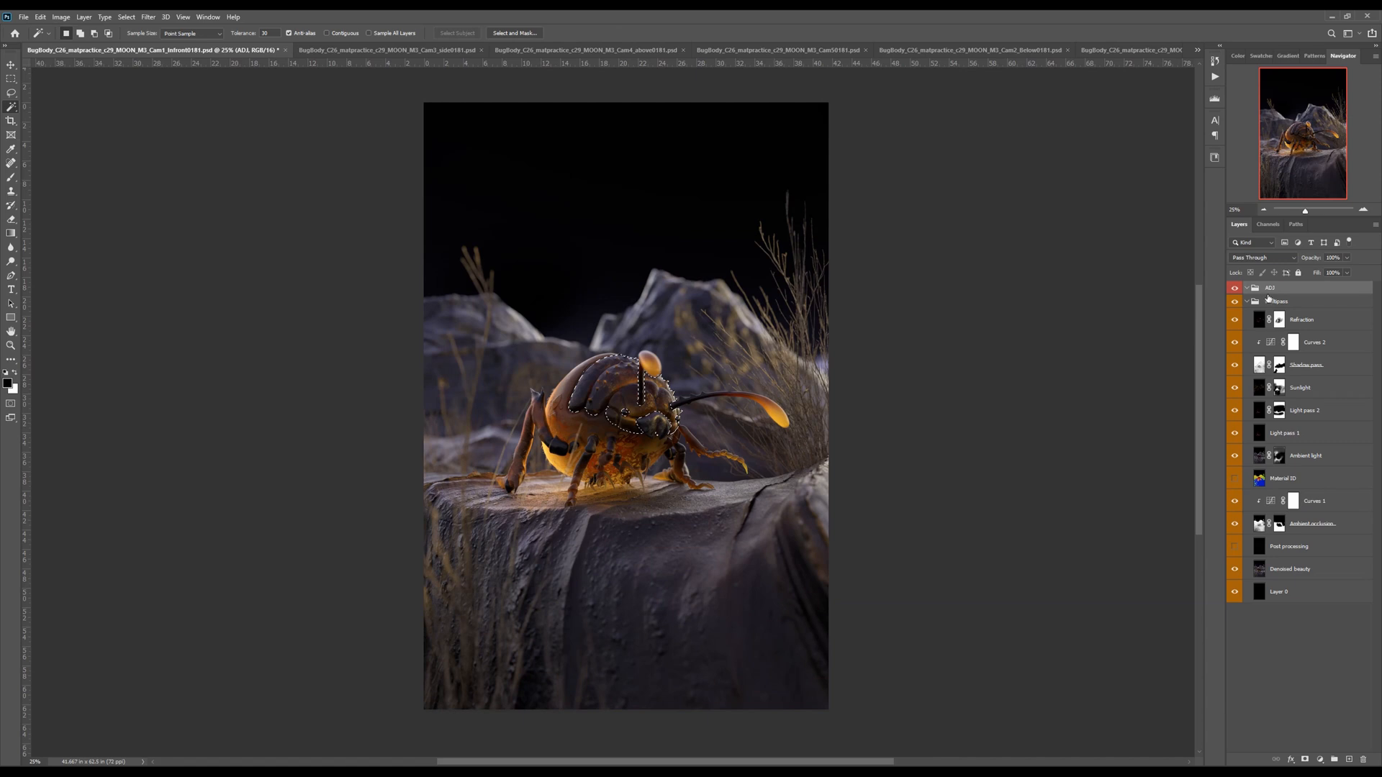
left_click(1335, 760)
double_click(1276, 288)
type("Top")
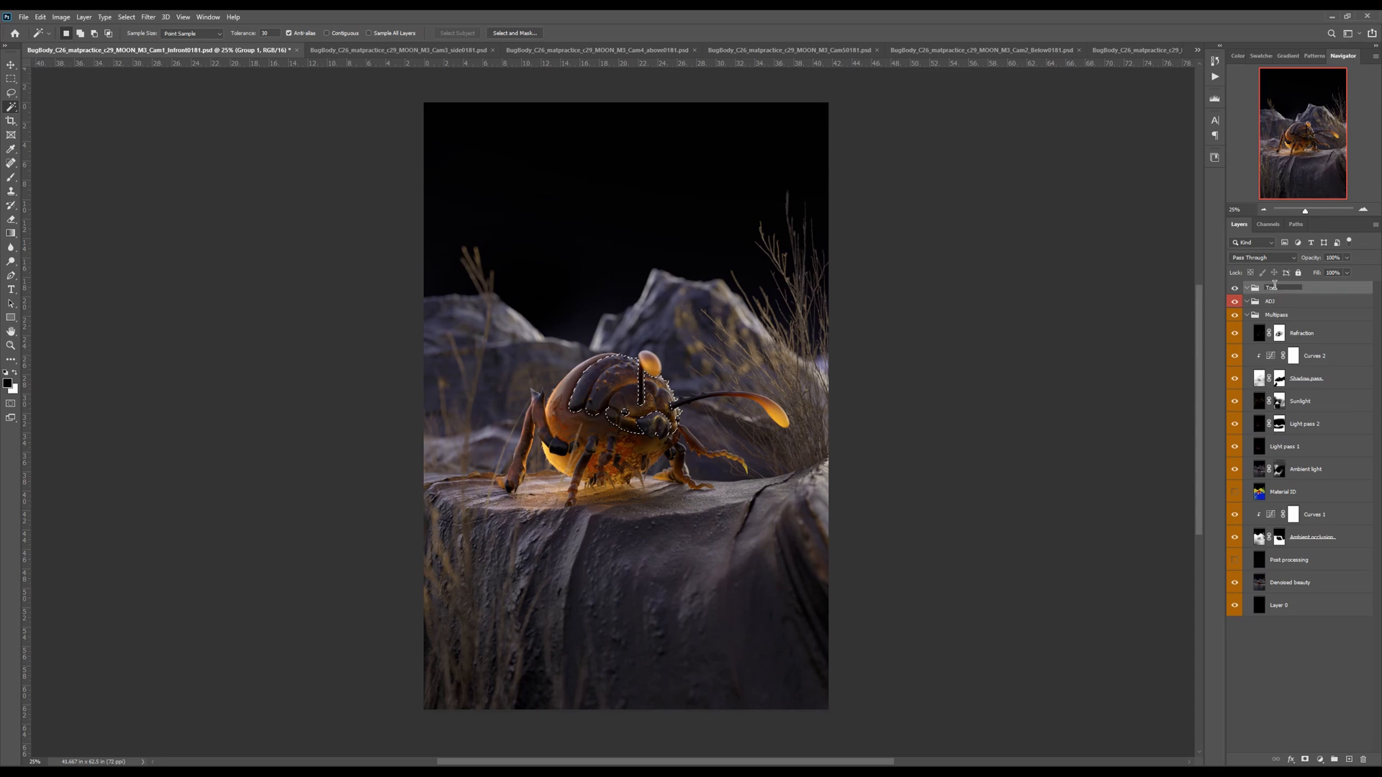
key("Return")
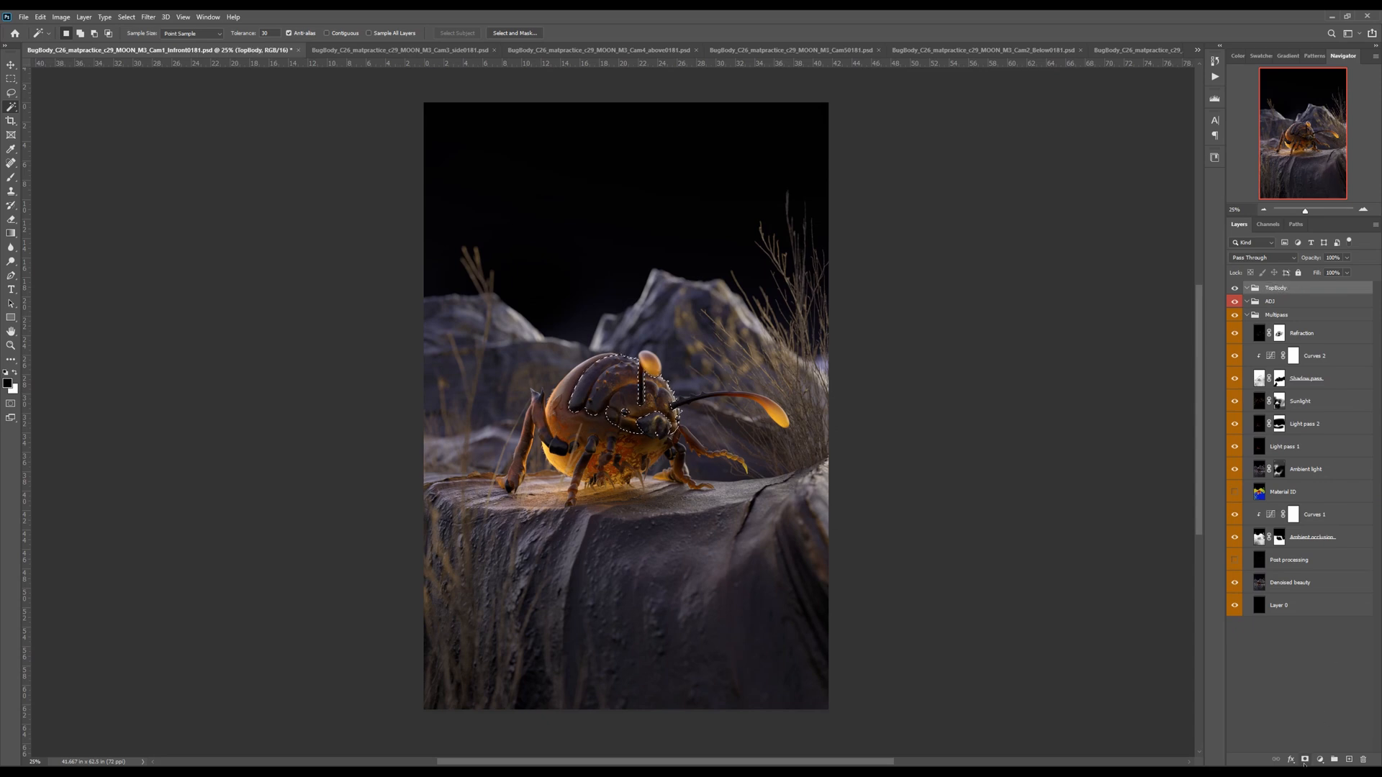
left_click(1306, 761)
left_click_drag(1303, 299, 1283, 309)
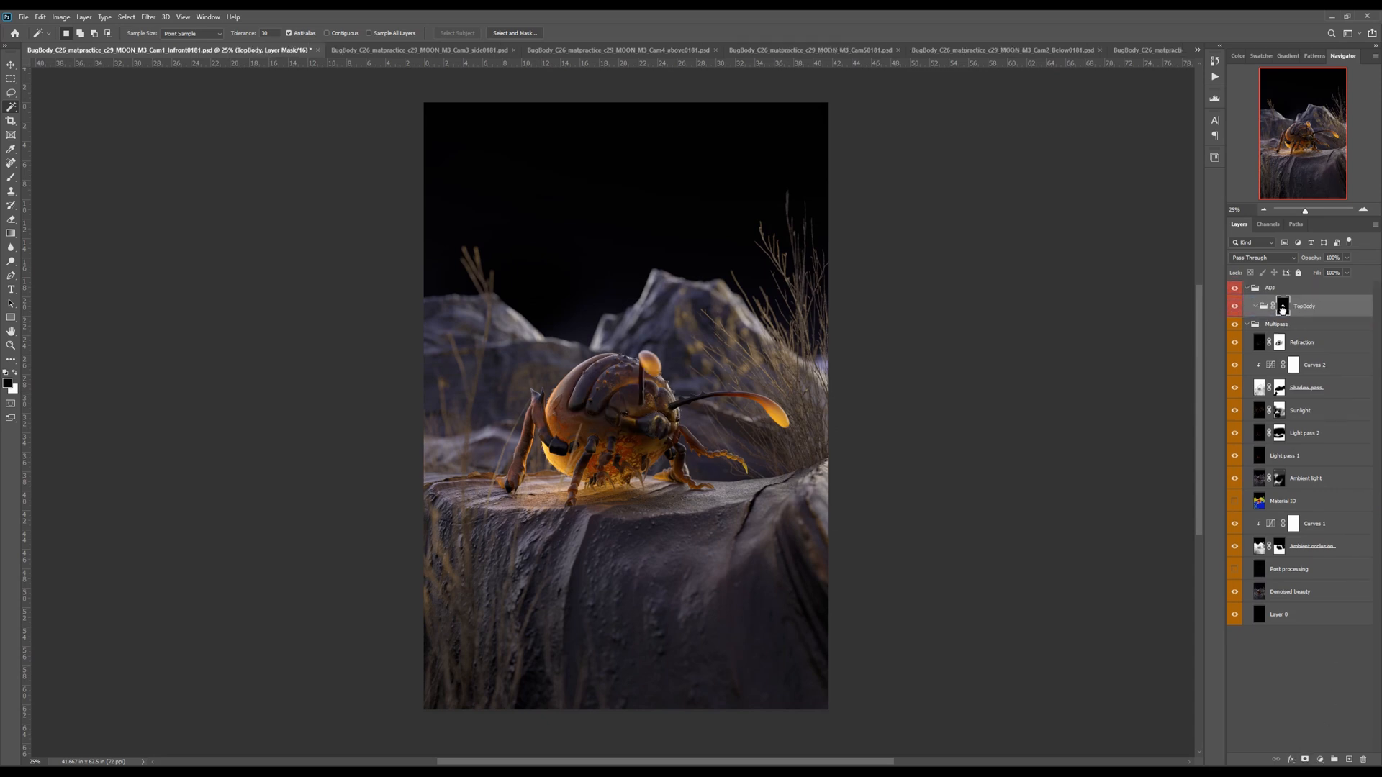
left_click(1284, 308, "alt")
left_click(1283, 308, "alt")
Try darkening the upper body with an Exposure adjustment of about -1.2 in the TopBody group, and delete the adjustment
left_click(1320, 760)
left_click(1322, 628)
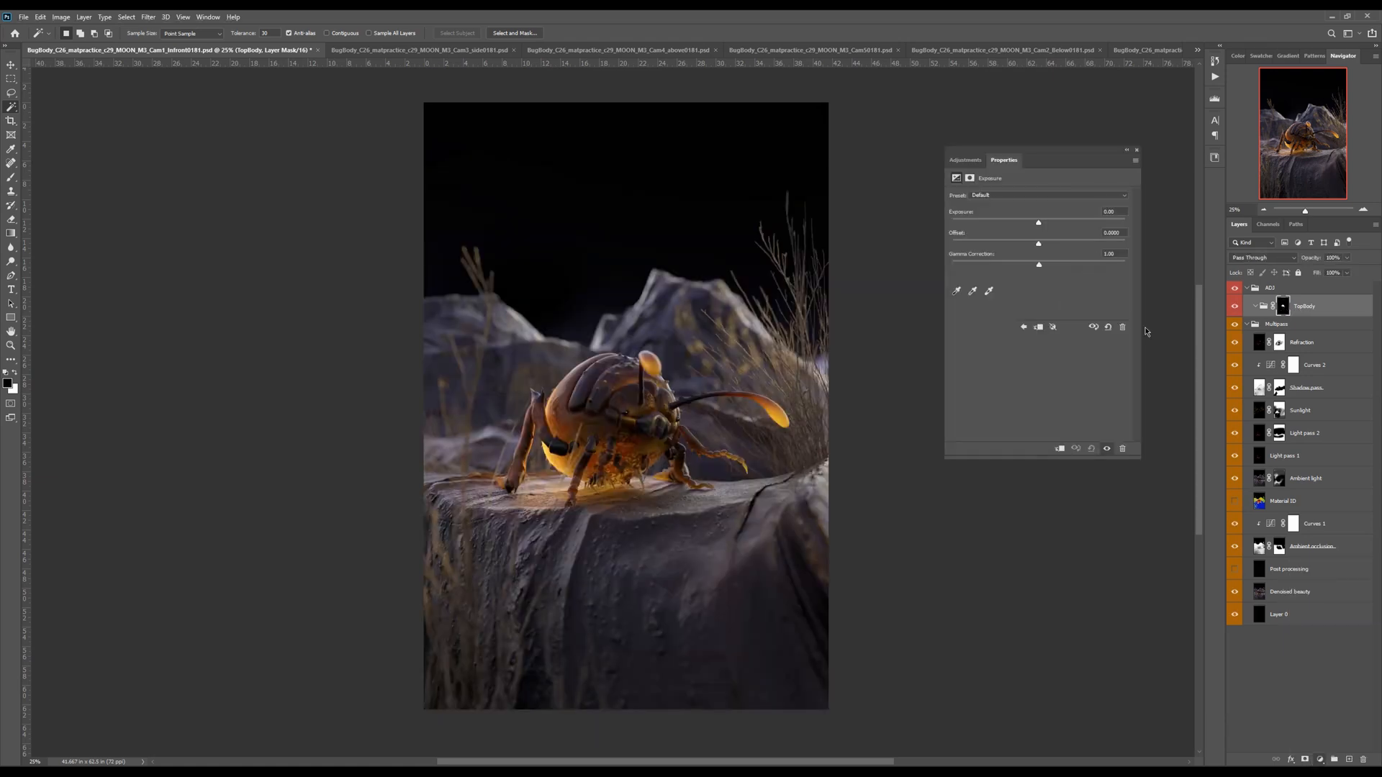
mouse_move(1045, 223)
left_mouse_down()
mouse_move(1069, 224)
mouse_move(997, 226)
mouse_move(1023, 225)
left_mouse_up()
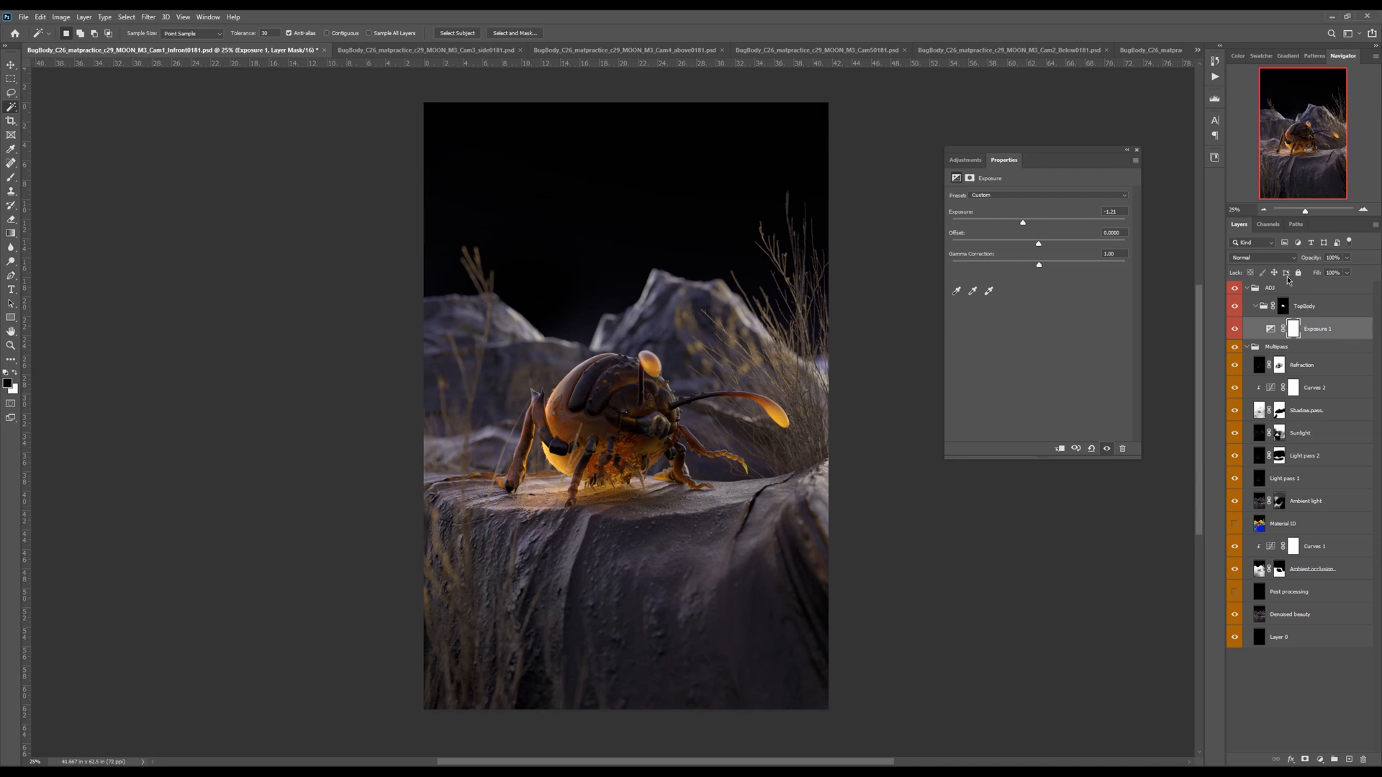
left_click(1137, 151)
left_click(1340, 331)
key("Delete")
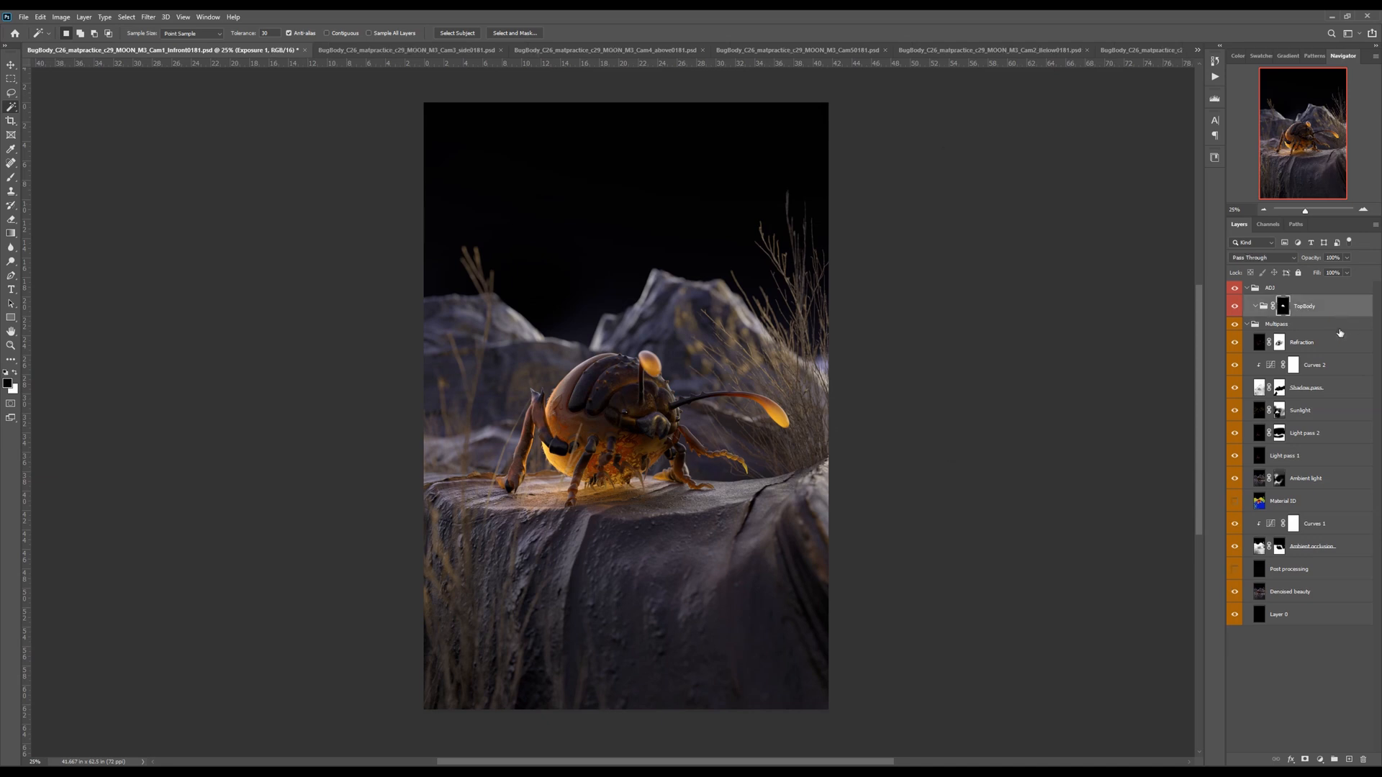
Check the TopBody mask and add a Curves adjustment inside the group, lifting the RGB highlights and anchoring the shadows for more contrast
left_click(1284, 309)
left_click(1284, 310, "alt")
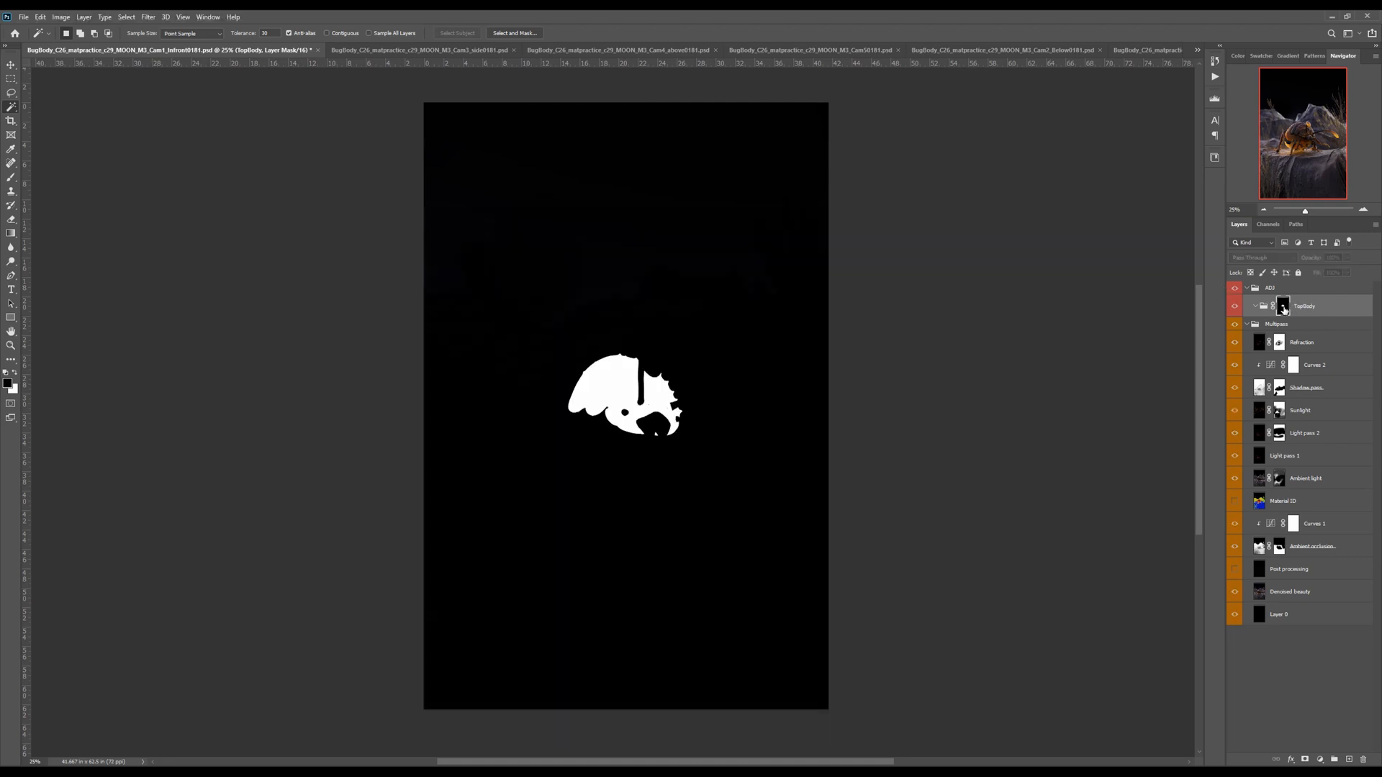
left_click(1284, 310, "alt")
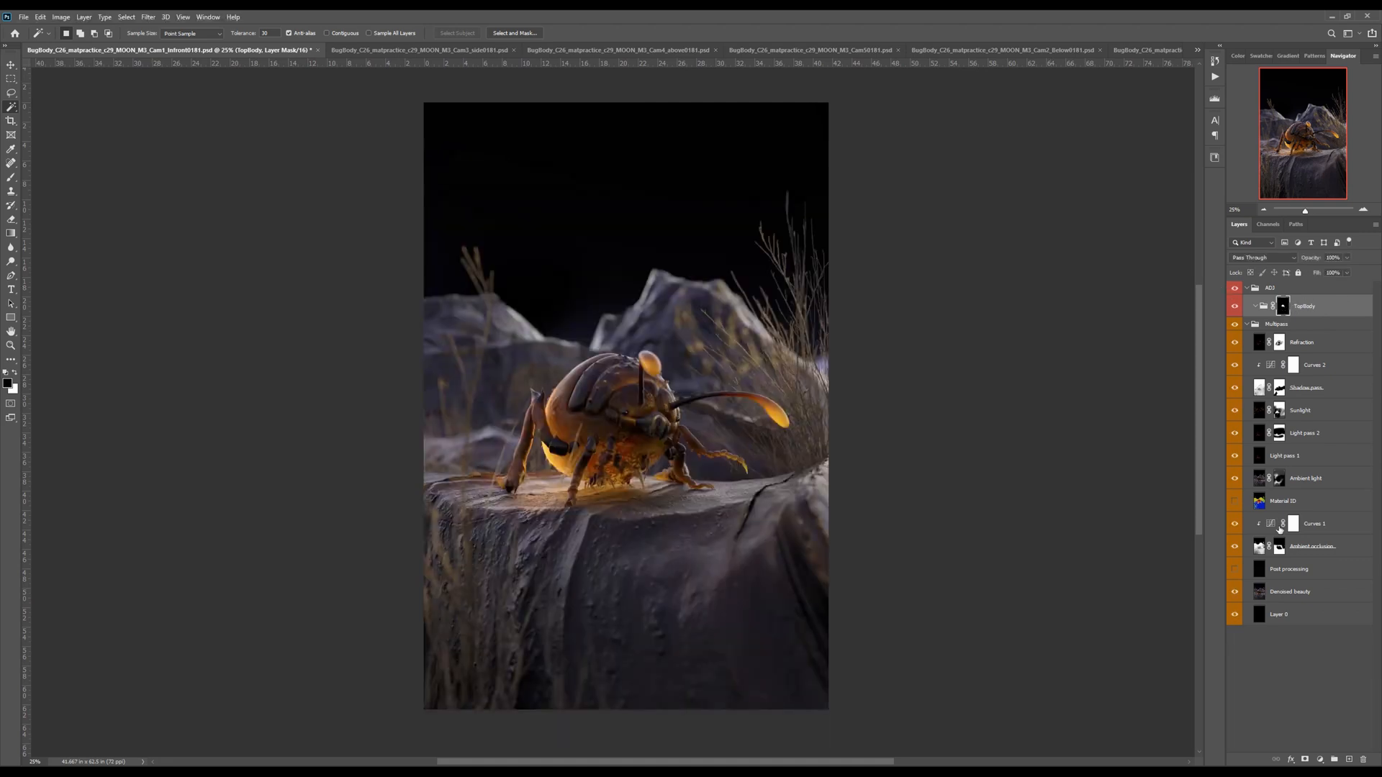
left_click(1320, 761)
left_click(1314, 619)
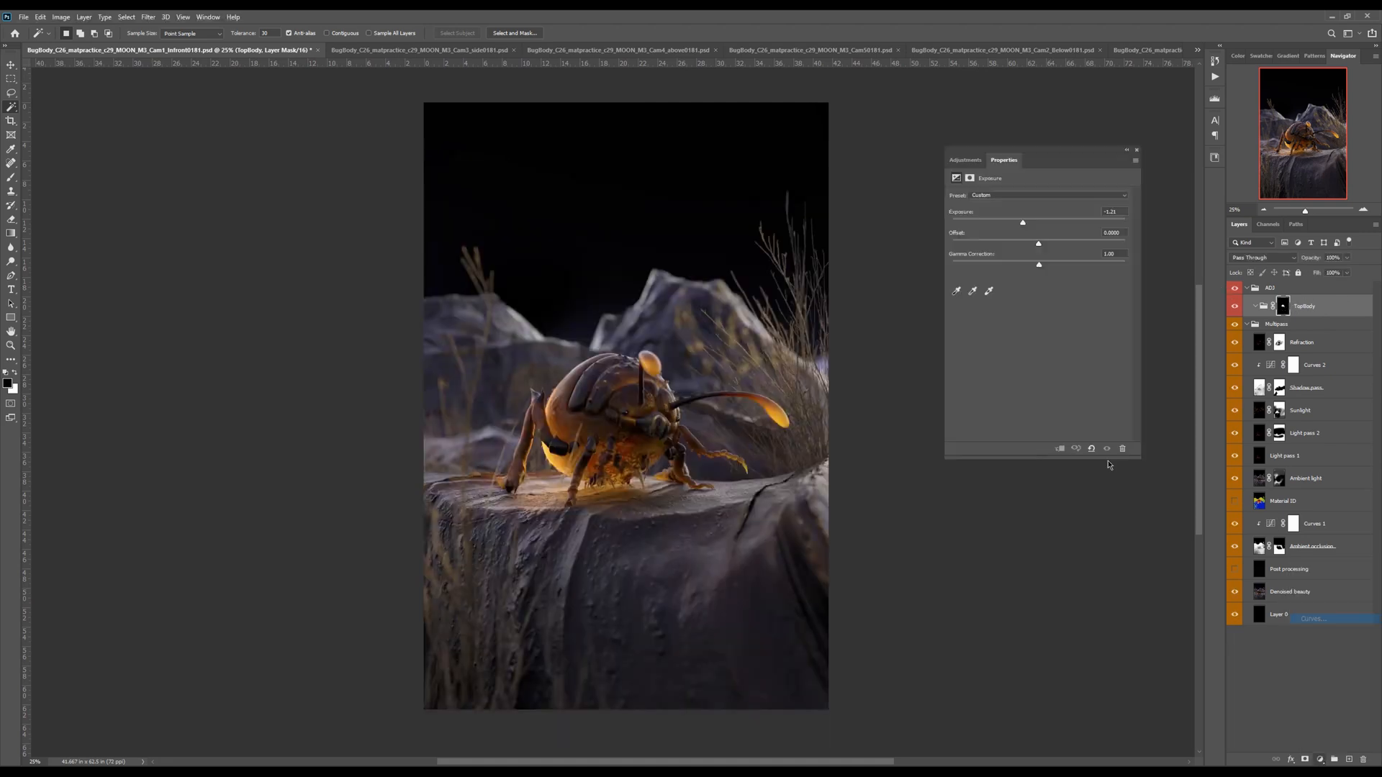
mouse_move(1069, 264)
left_mouse_down()
mouse_move(1065, 232)
mouse_move(1066, 257)
left_mouse_up()
left_click(997, 345)
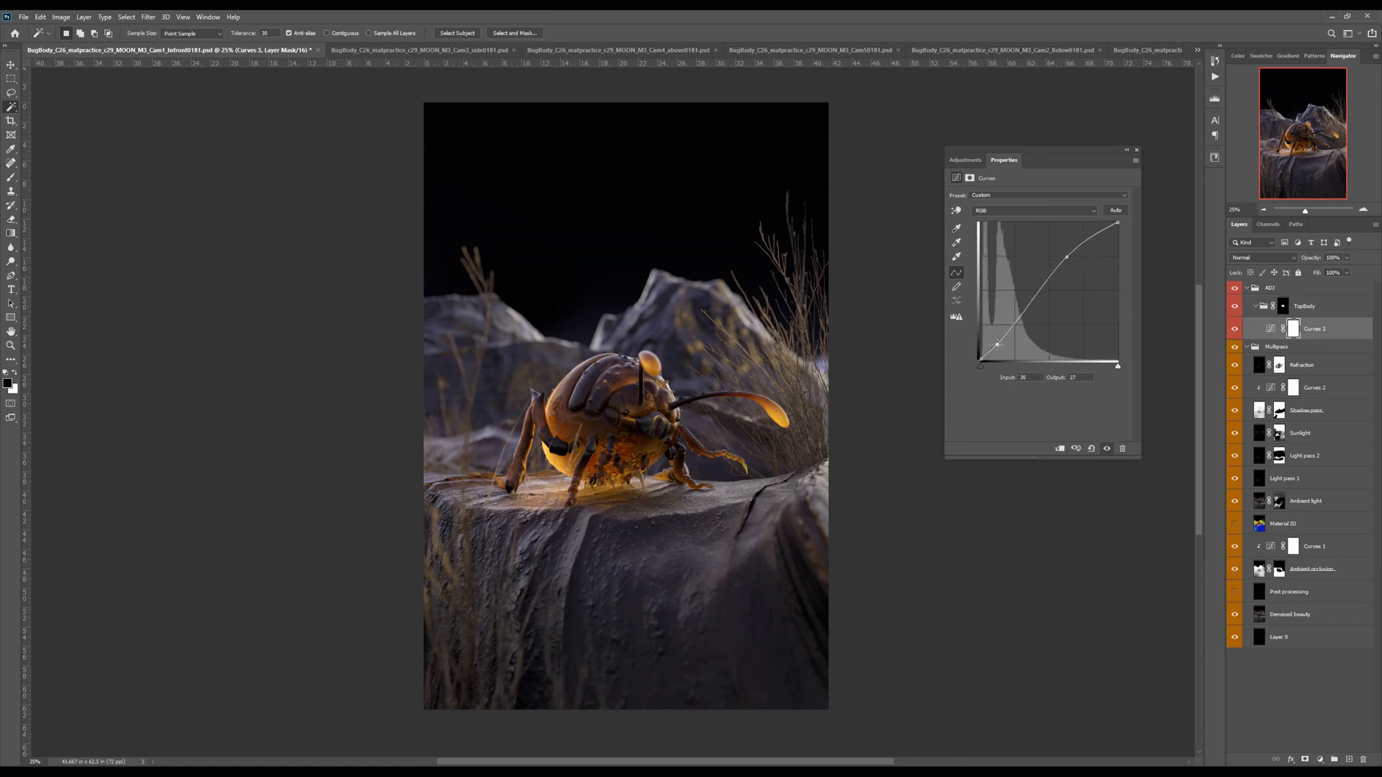
left_click_drag(997, 344, 997, 344)
left_click_drag(1066, 257, 1069, 249)
Lower the red channel in the TopBody Curves adjustment to shift the shell towards cooler tones
left_click(1007, 210)
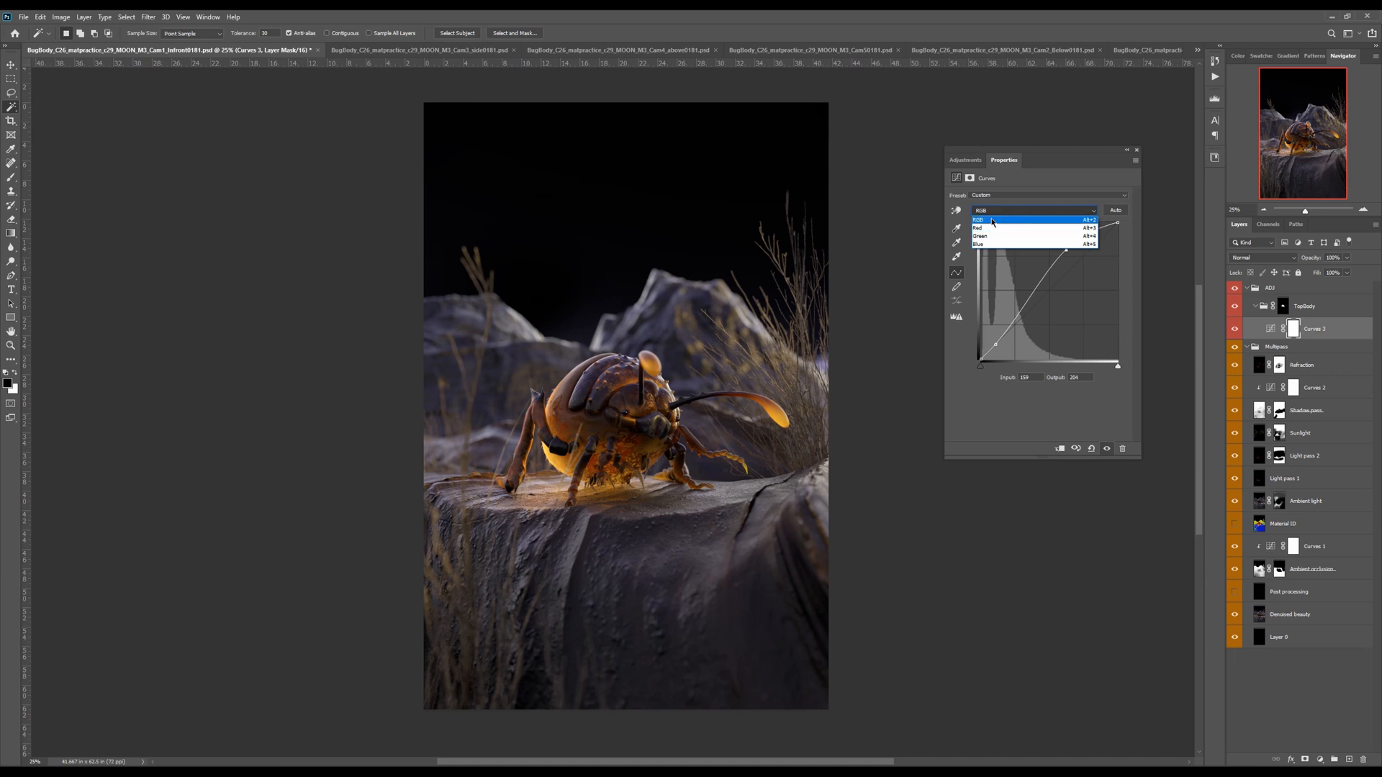
left_click(991, 228)
mouse_move(1118, 222)
left_mouse_down()
mouse_move(1052, 216)
mouse_move(1102, 218)
mouse_move(1145, 254)
mouse_move(1141, 226)
left_mouse_up()
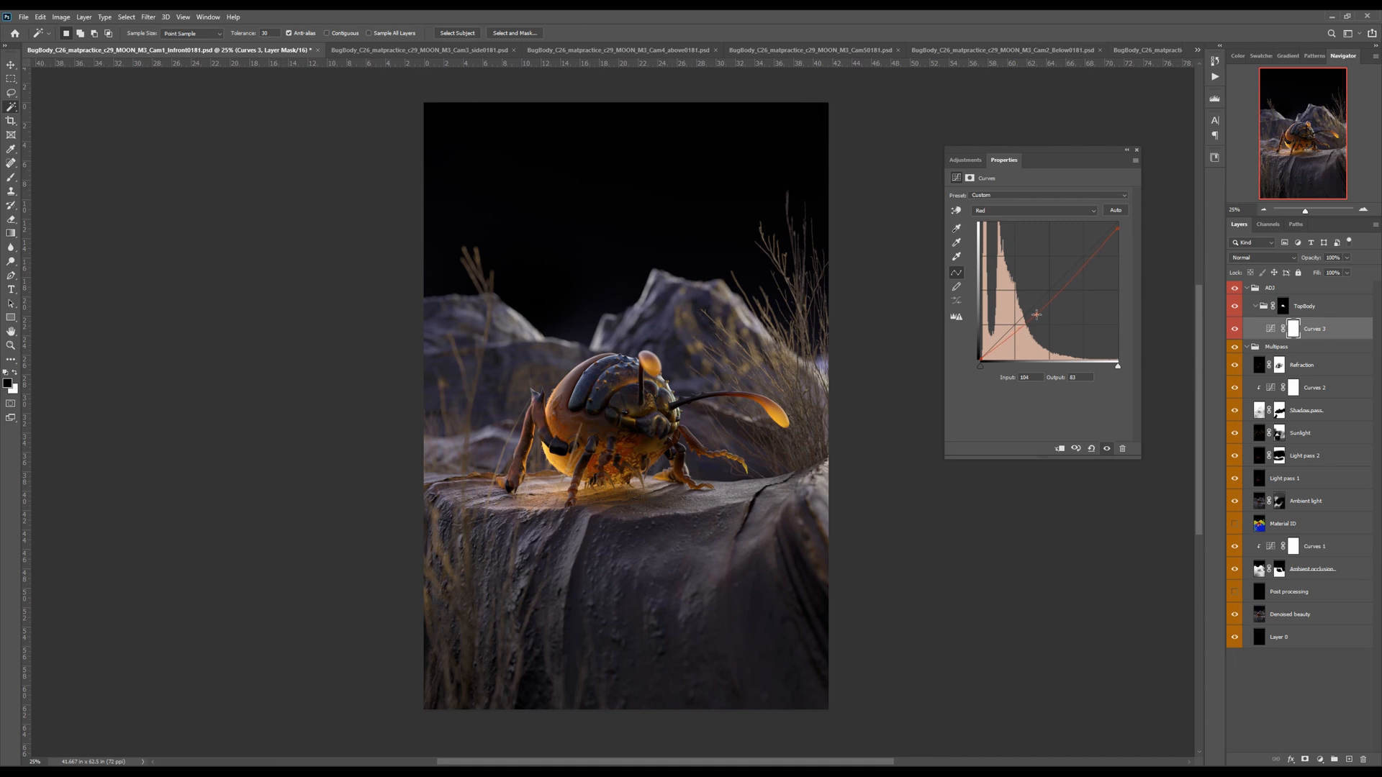
Fine-tune the red channel in the TopBody Curves adjustment, testing the shadows and nudging the midtones and highlights
left_click_drag(1037, 315, 1032, 306)
key("ctrl+plus")
key("ctrl+plus")
key("ctrl+plus")
left_click_drag(977, 359, 973, 351)
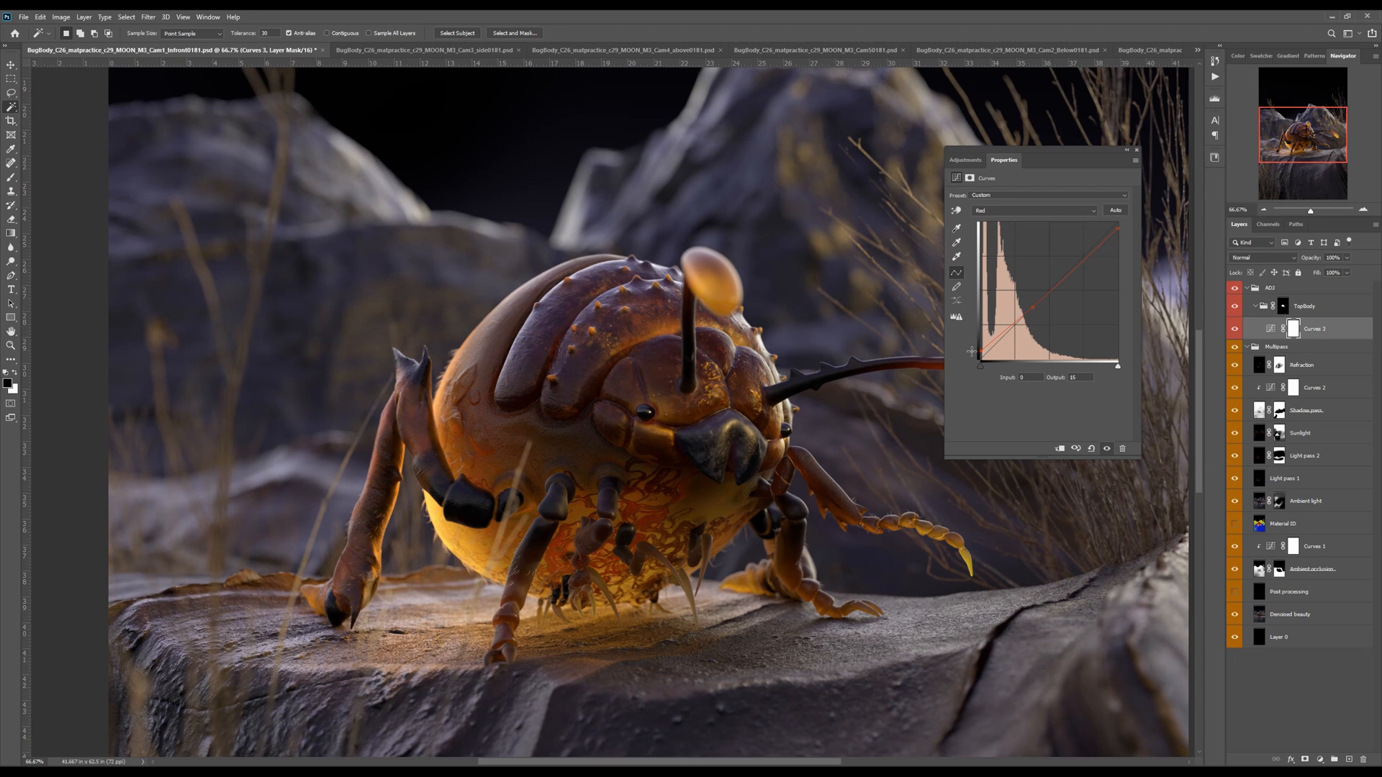
left_click_drag(972, 352, 983, 361)
left_click_drag(1032, 306, 1034, 305)
left_click_drag(1035, 303, 1036, 303)
left_click(1120, 225)
mouse_move(1123, 237)
left_mouse_down()
mouse_move(1105, 212)
mouse_move(1124, 211)
left_mouse_up()
Lower the green channel's white point in the TopBody Curves adjustment to an output of about 244
left_click(1016, 211)
left_click(998, 240)
mouse_move(1117, 226)
left_mouse_down()
mouse_move(1099, 218)
mouse_move(1135, 230)
left_mouse_up()
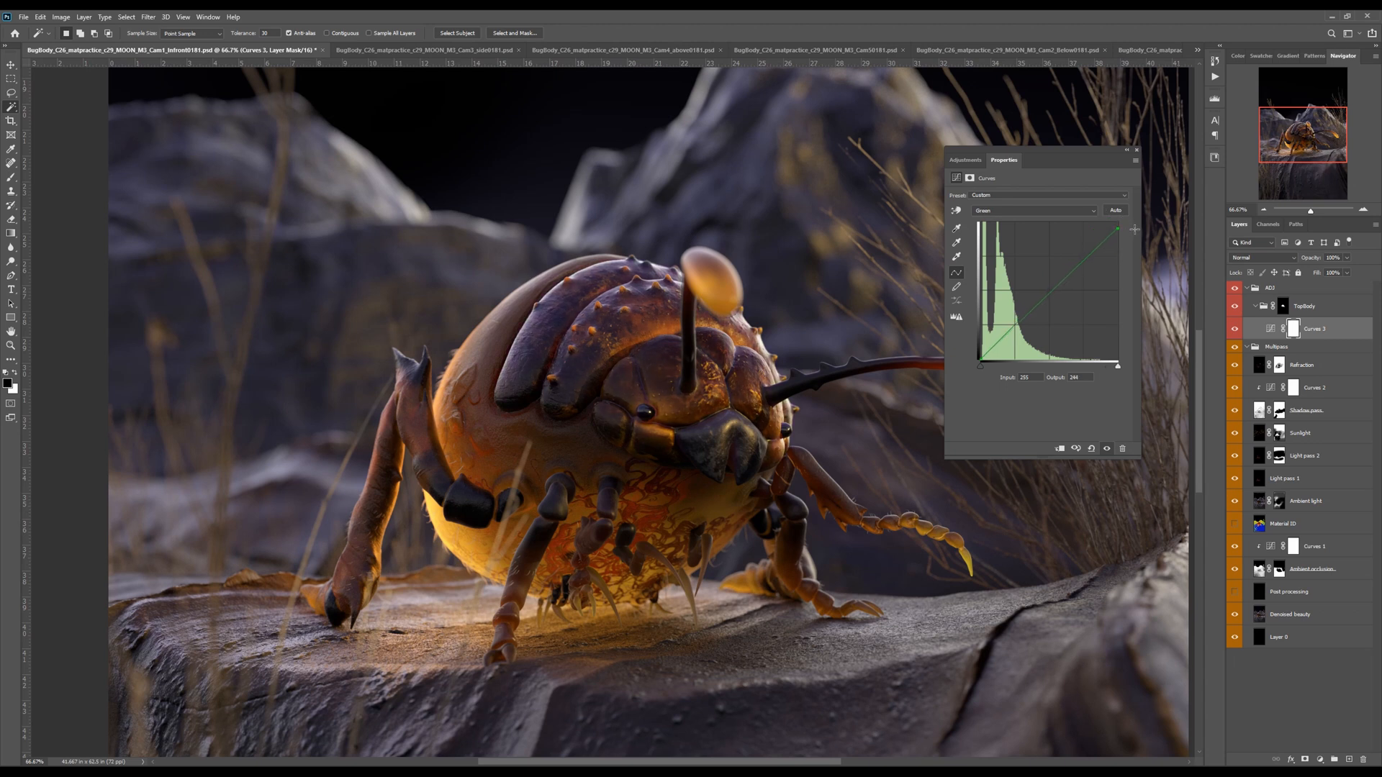
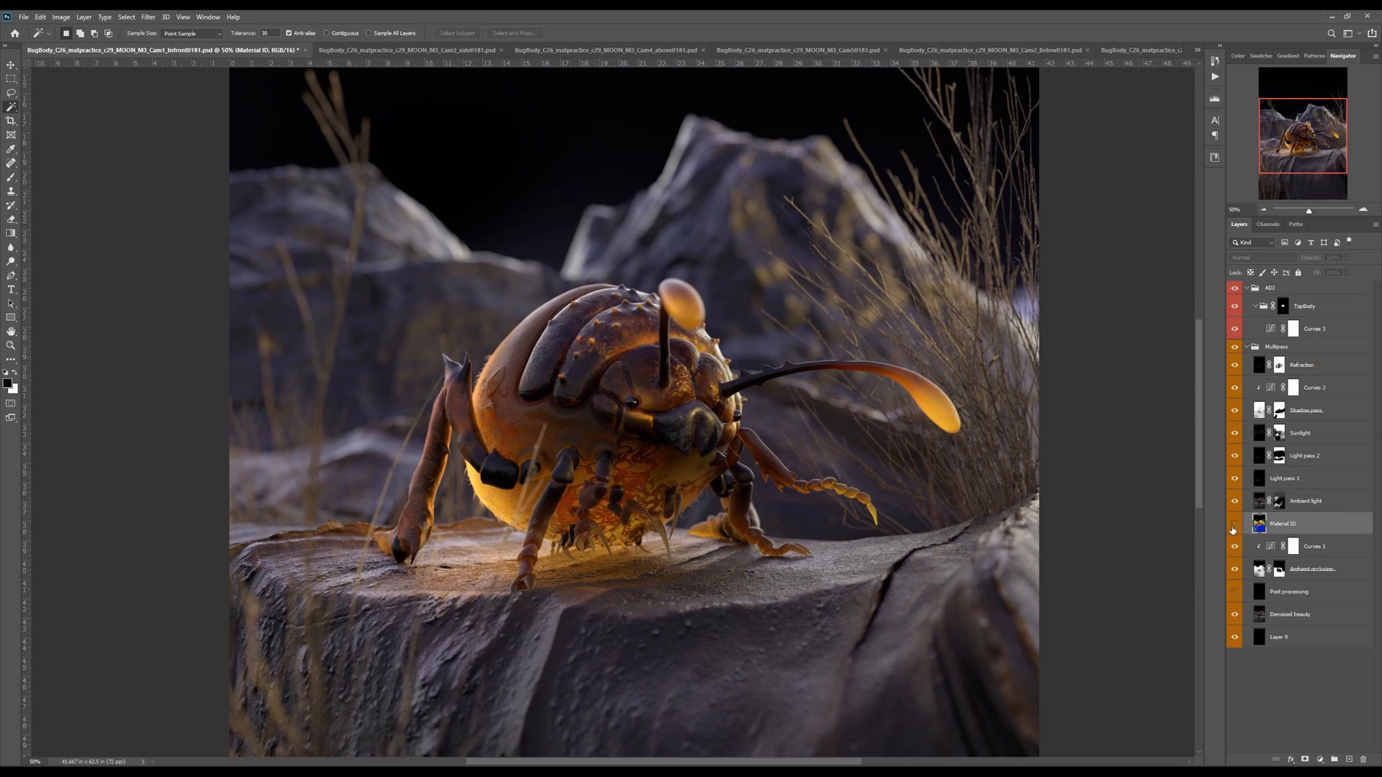
Select the bug's orange rear body from the isolated Material ID pass, and return to the TopBody group in the full composite
left_click(1236, 525, "alt")
left_click(539, 426)
left_click(1236, 524, "alt")
left_click(1315, 330)
left_click(1319, 308)
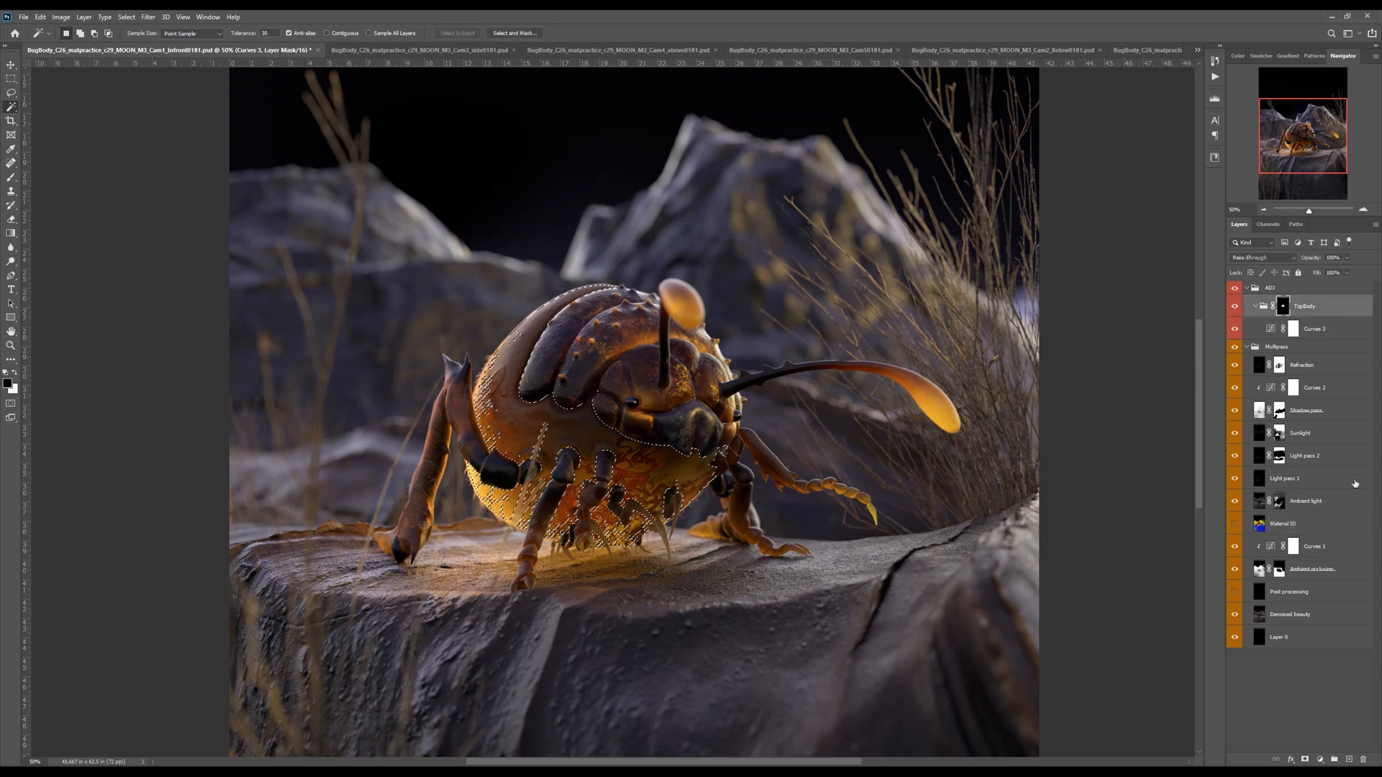
Create a group named "BackBody" inside ADJ, masked by the rear-body selection, and check its mask
key("ctrl+g")
double_click(1286, 302)
type("BackBody")
key("Return")
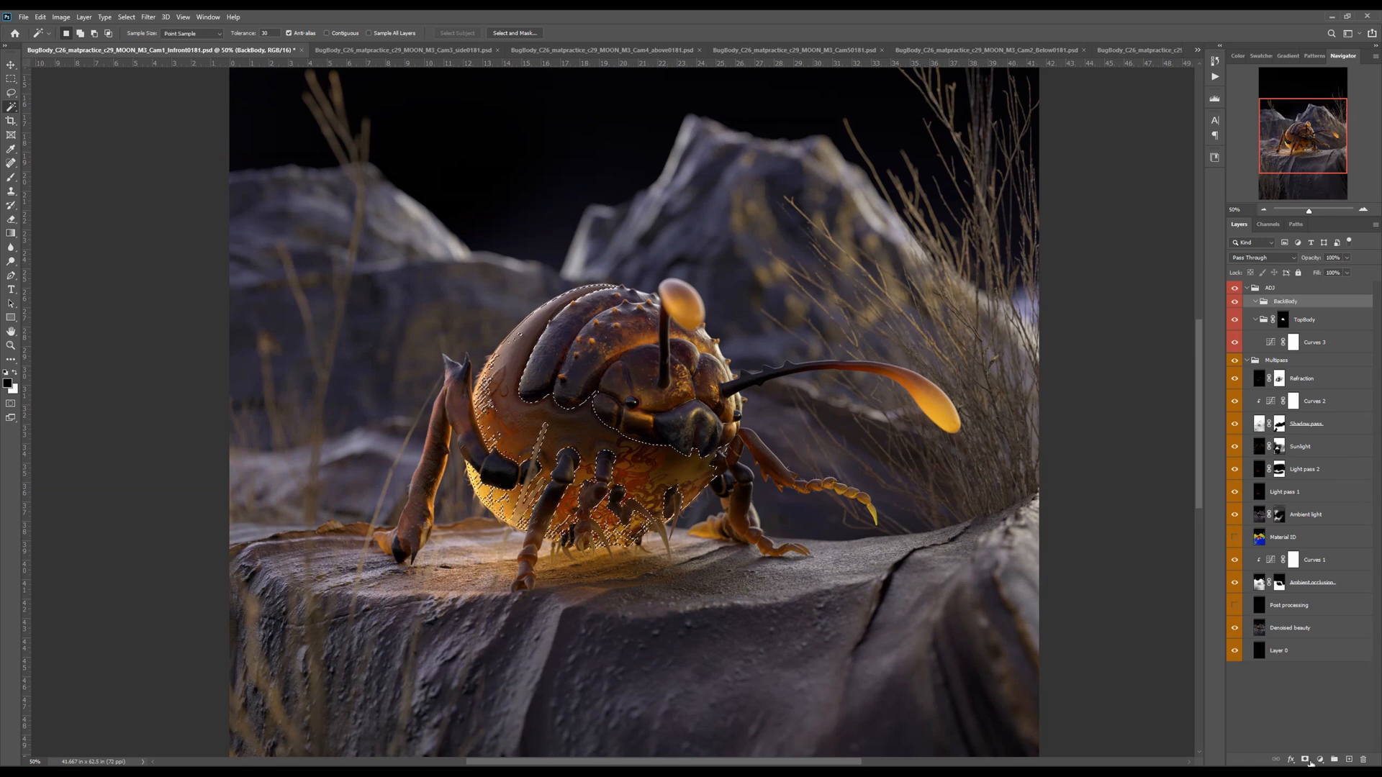
left_click(1305, 760)
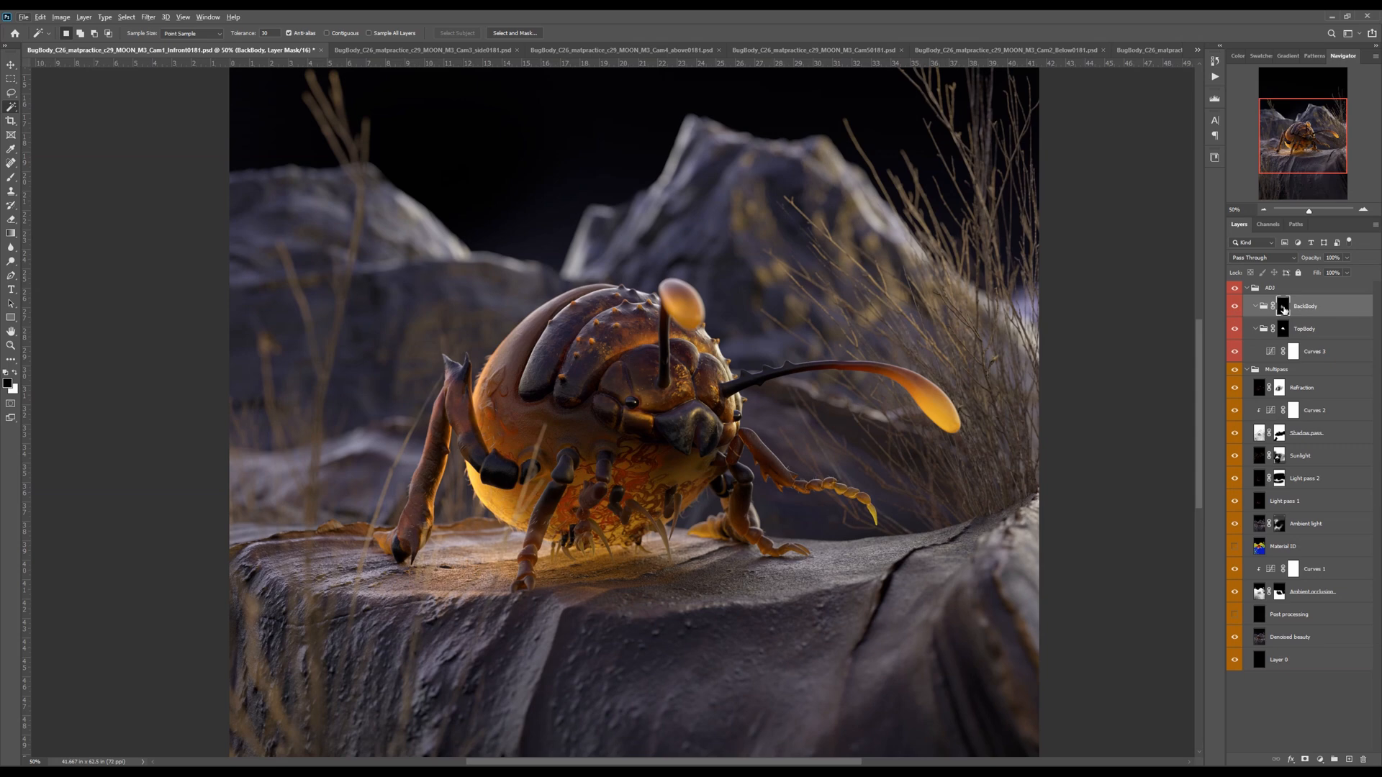
left_click(1283, 309, "alt")
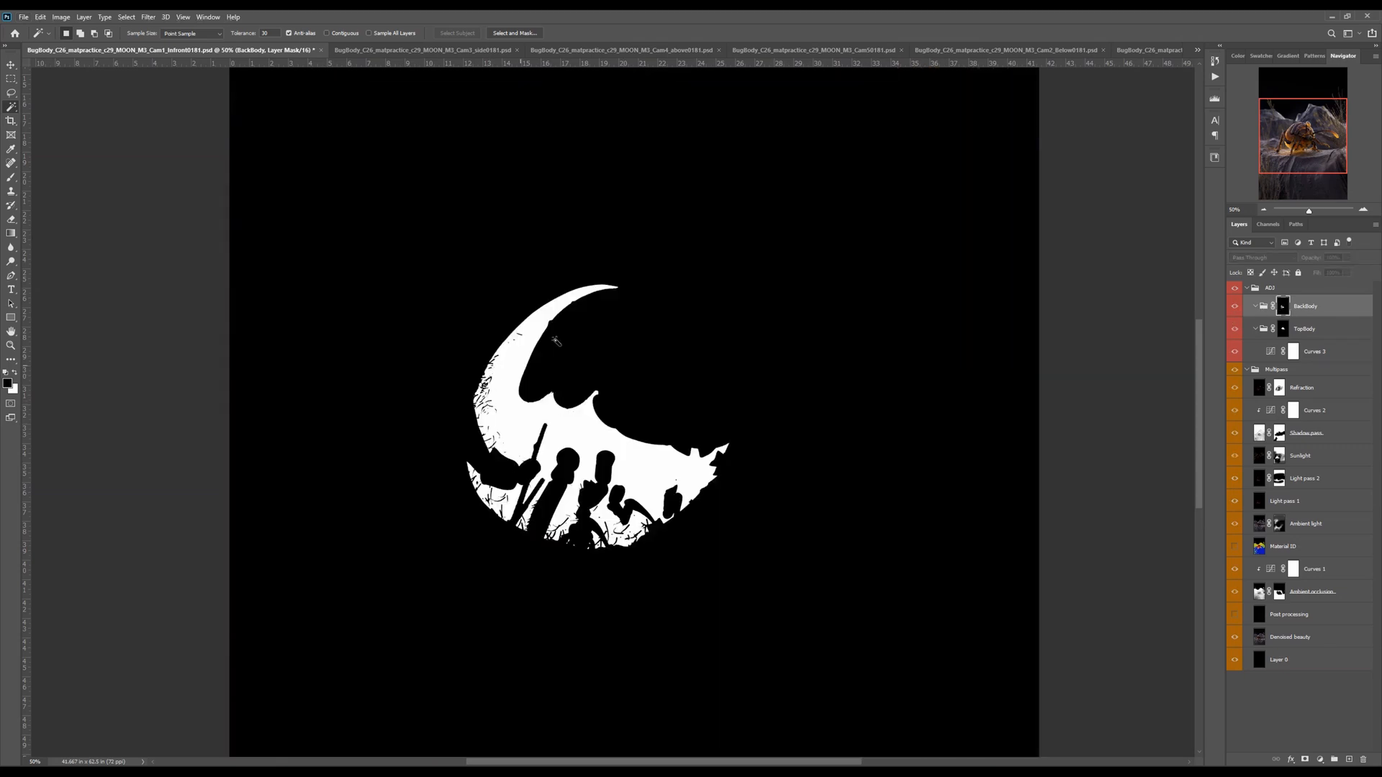
left_click(1282, 310, "alt")
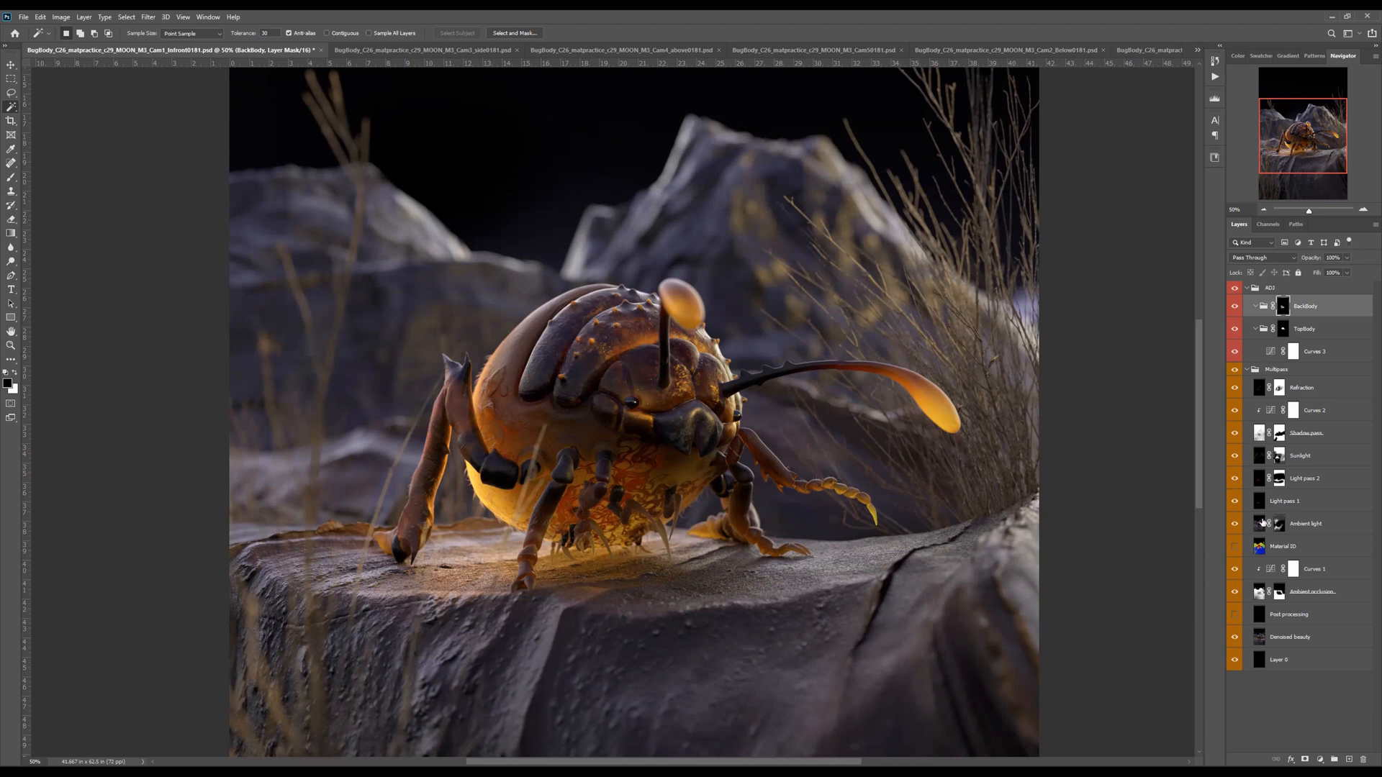
Add a Curves adjustment in the BackBody group, lifting RGB highlights from input 168 to about 185 and slightly lowering the shadows
left_click(1320, 759)
left_click(1314, 623)
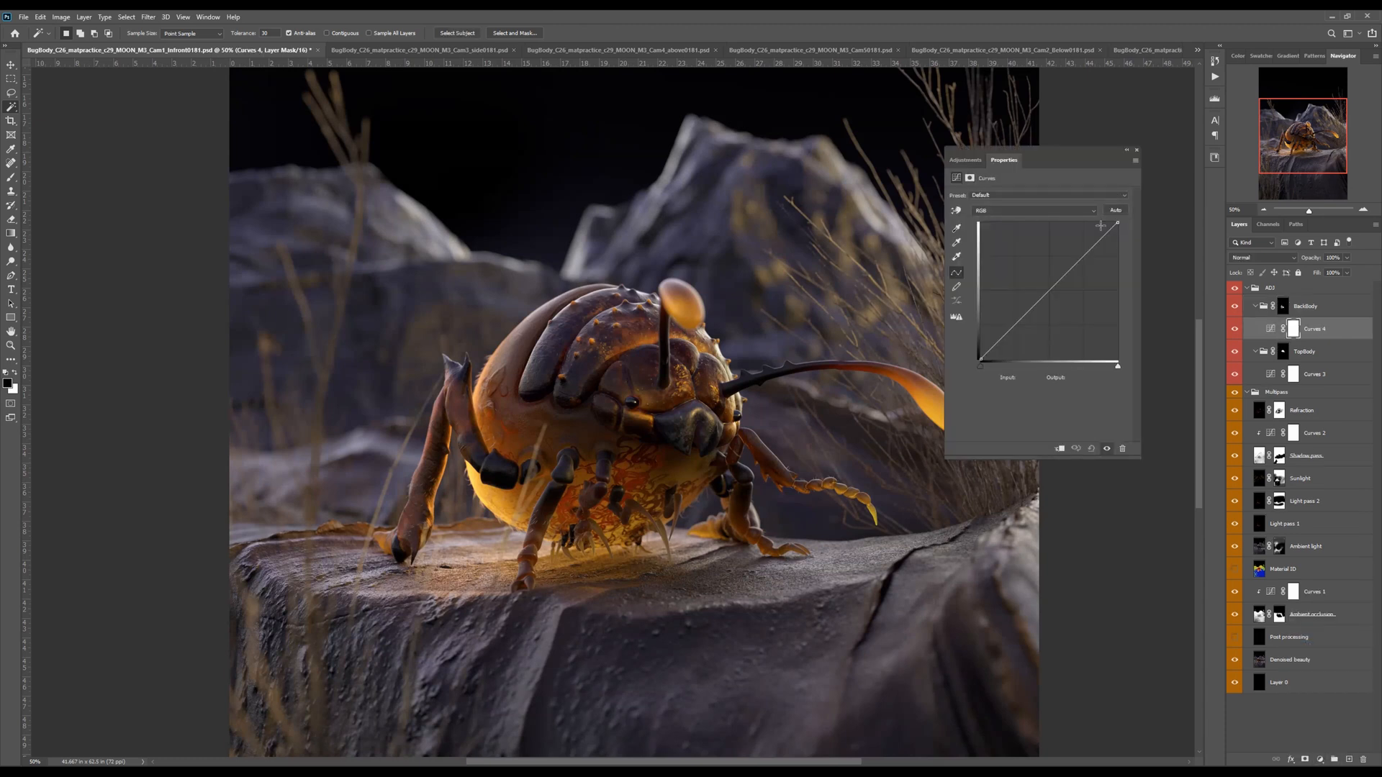
left_click(1070, 263)
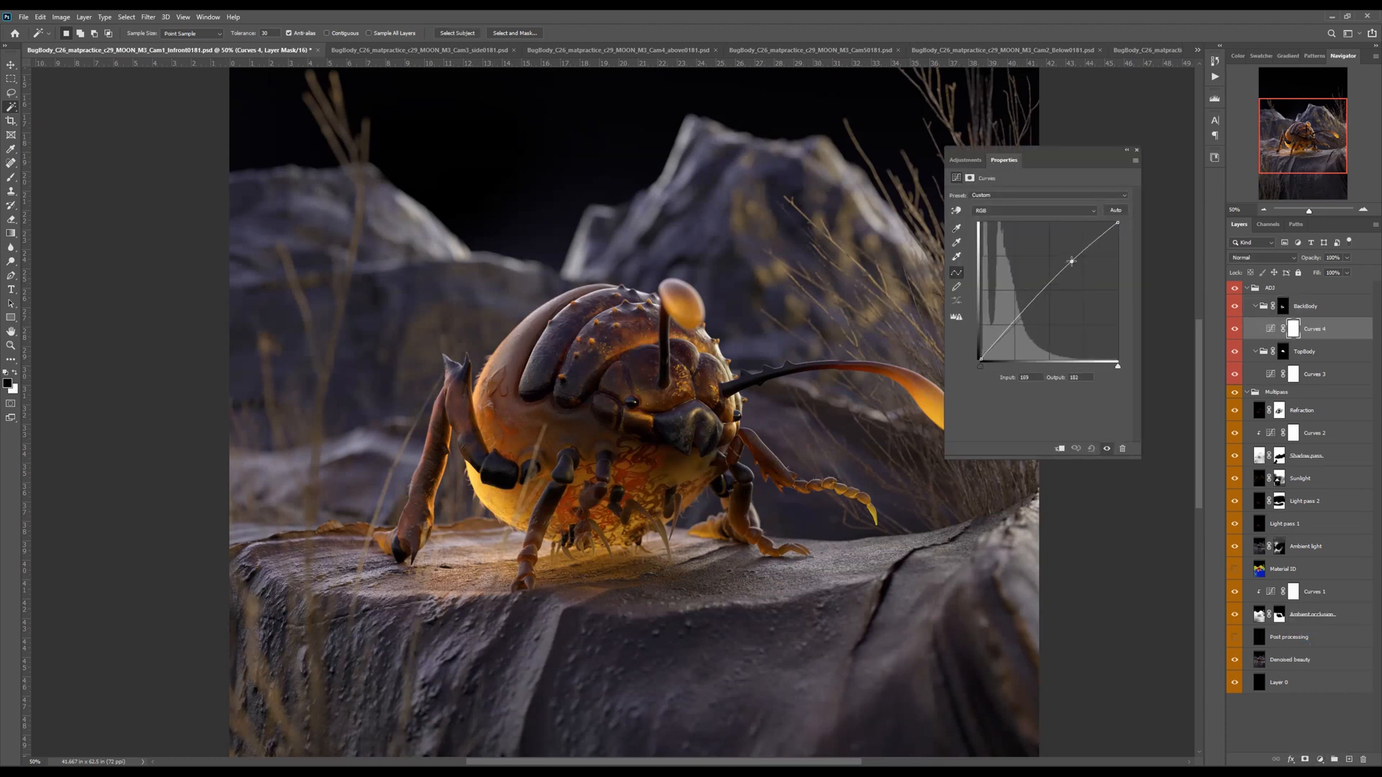
left_click_drag(1071, 260, 1071, 258)
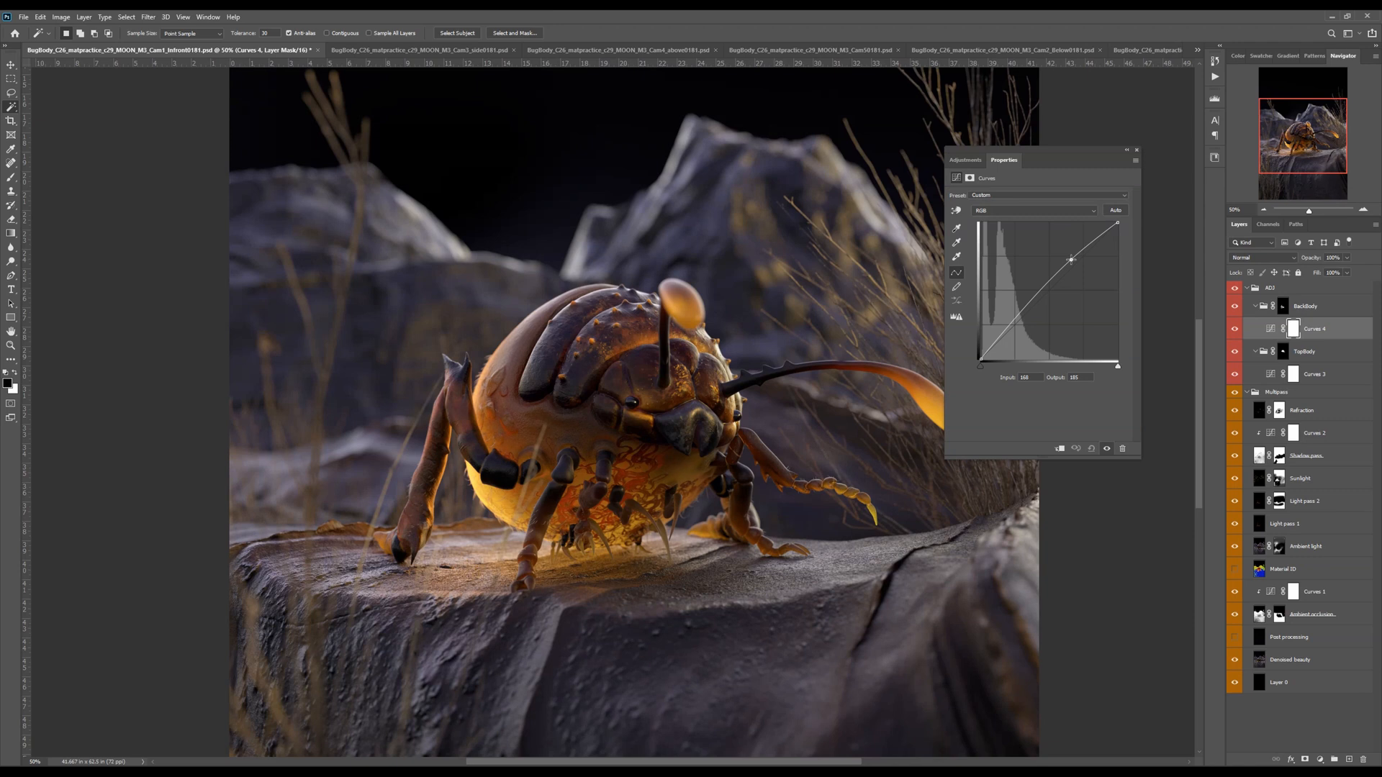
left_click(1005, 335)
left_click_drag(1005, 335, 1006, 337)
mouse_move(1068, 261)
left_mouse_down()
mouse_move(1076, 271)
mouse_move(1067, 261)
left_mouse_up()
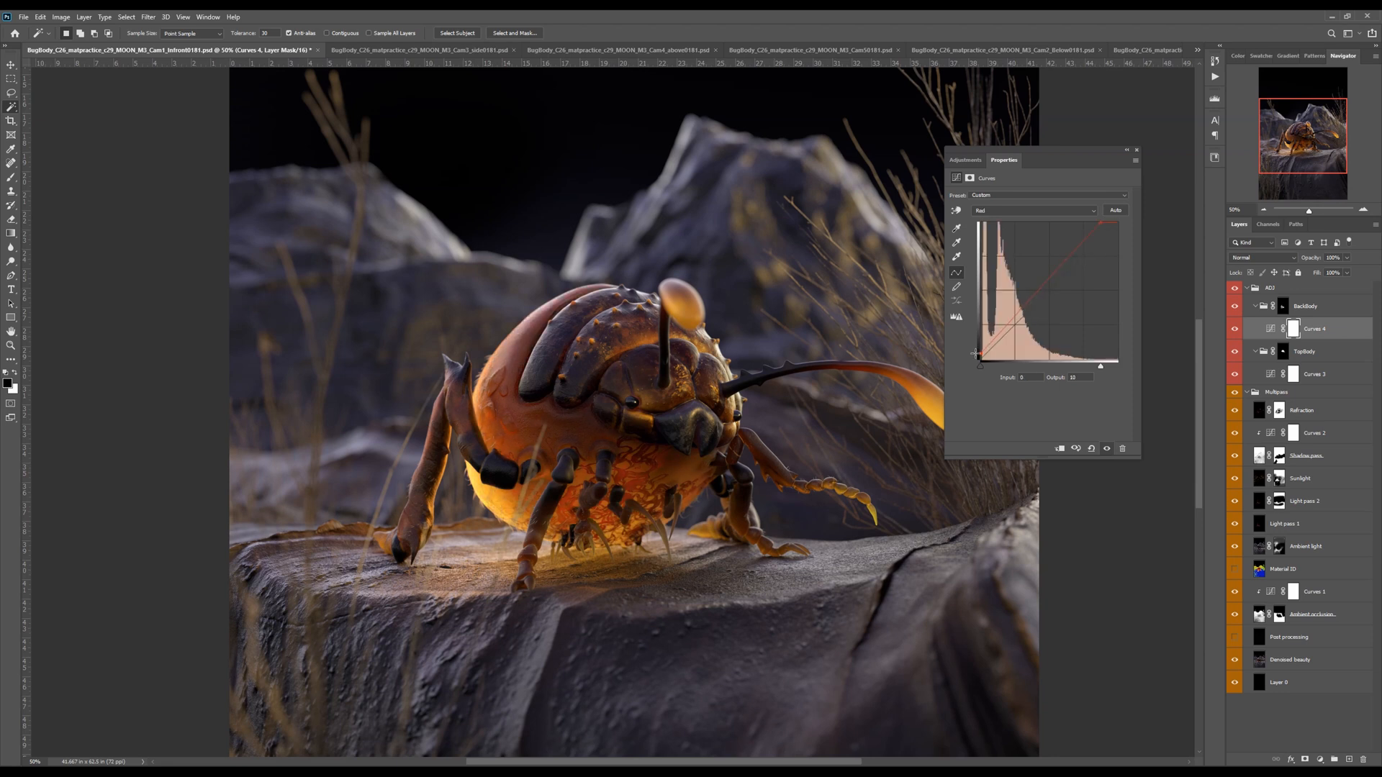
Strengthen the red channel in the BackBody Curves adjustment by pulling in the white point, and fine-tune its black point
left_click_drag(975, 354, 975, 349)
left_click_drag(980, 350, 980, 354)
left_click_drag(983, 358, 987, 358)
Adjust the green channel in the BackBody Curves adjustment, pulling in the white point slightly and fine-tuning shadows and highlights
key("alt+4")
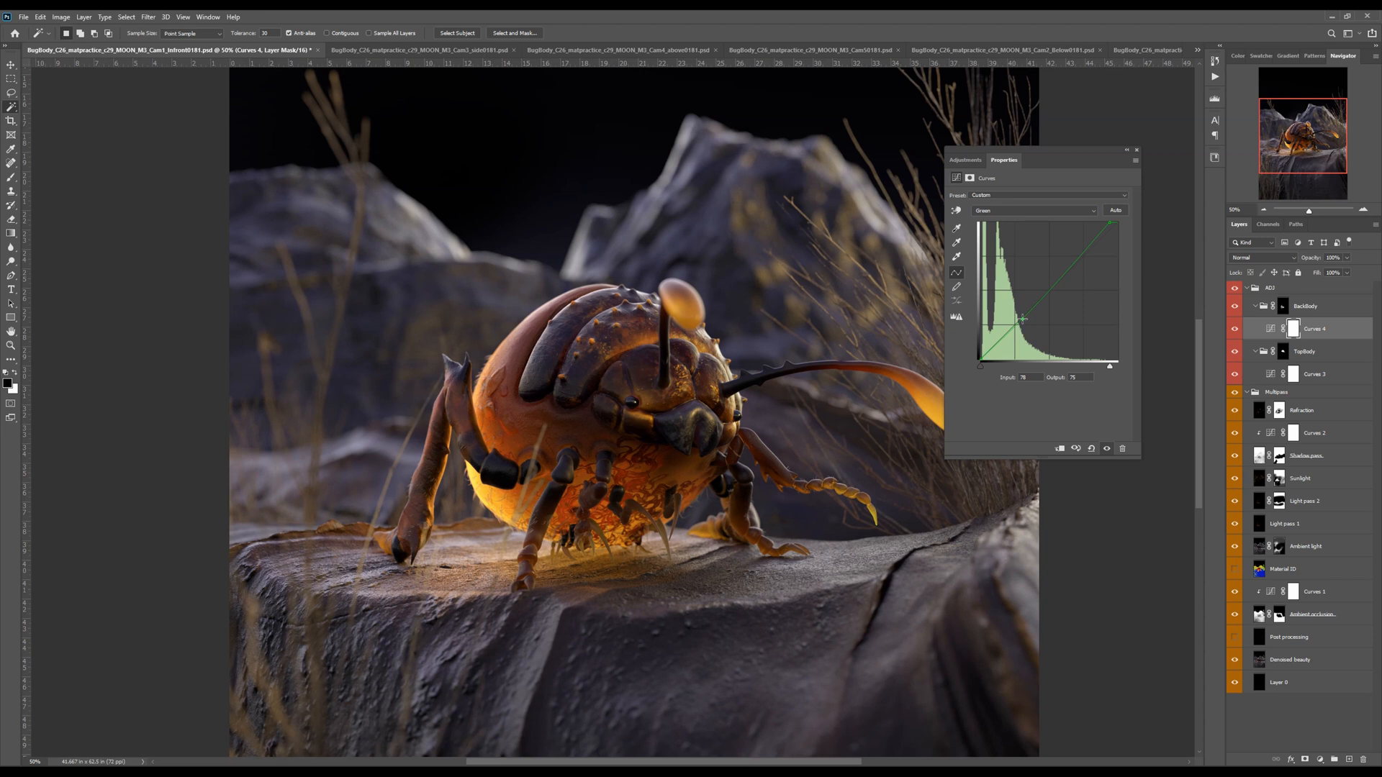
left_click_drag(979, 356, 983, 365)
left_click_drag(1022, 319, 1022, 318)
left_click(1070, 261)
left_click_drag(1070, 261, 1075, 259)
Fine-tune the blue channel's highlights and shadows in the BackBody Curves adjustment
left_click(1033, 210)
left_click(1034, 242)
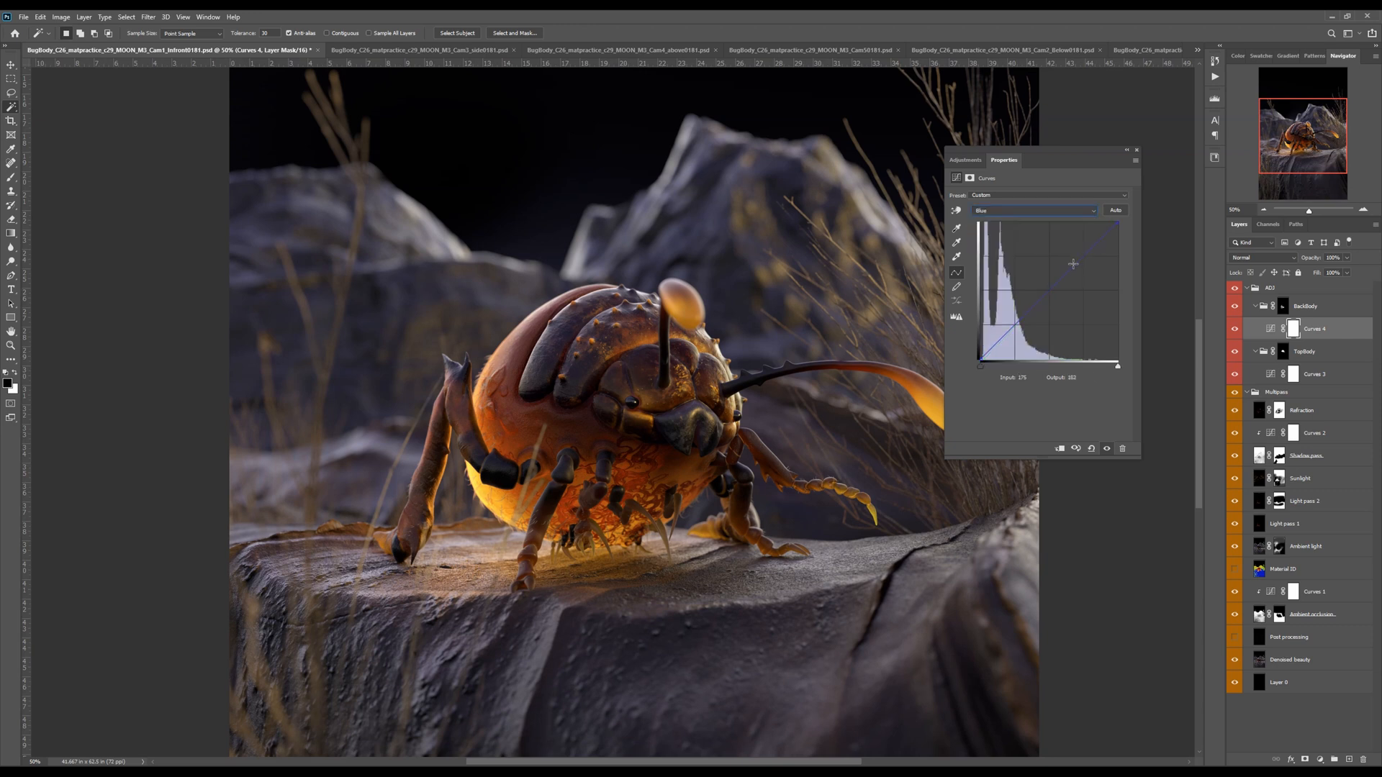
left_click_drag(1073, 263, 1079, 270)
left_click_drag(1000, 342, 1001, 341)
left_click(981, 359)
left_click(1120, 223)
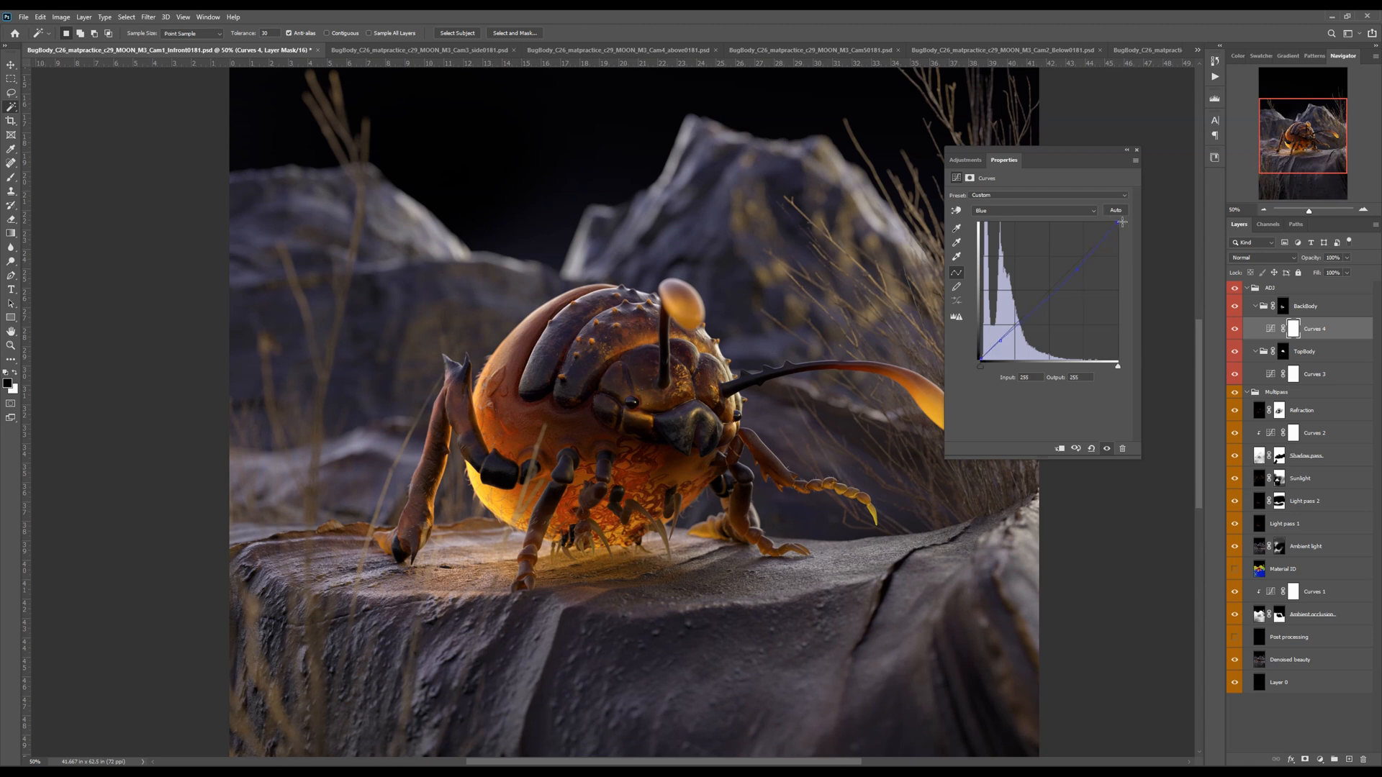
Compare the whole image with and without the BackBody Curves adjustment
left_click(1137, 150)
left_click(1235, 330)
left_click(1234, 330)
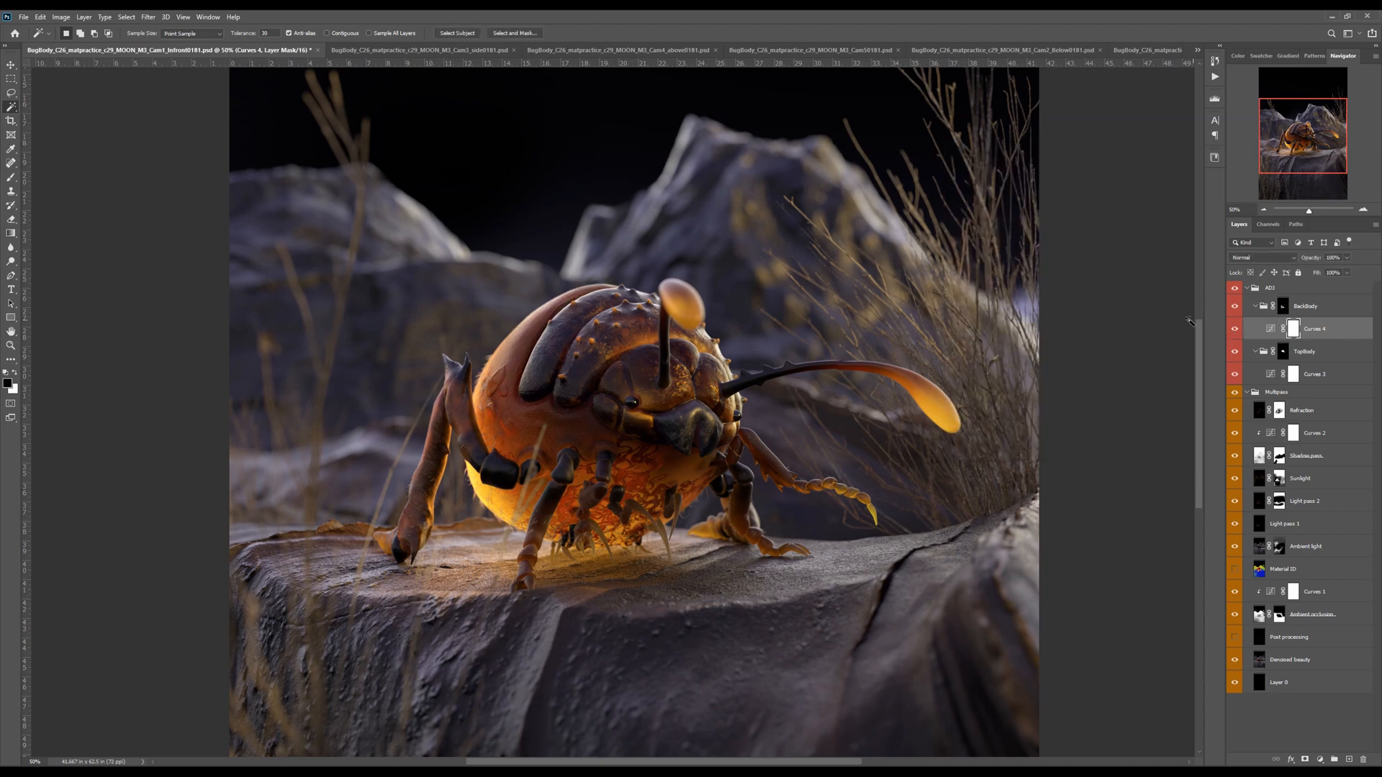
key("ctrl+minus")
left_click(1235, 335)
left_click(1235, 334)
left_click_drag(752, 401, 740, 394)
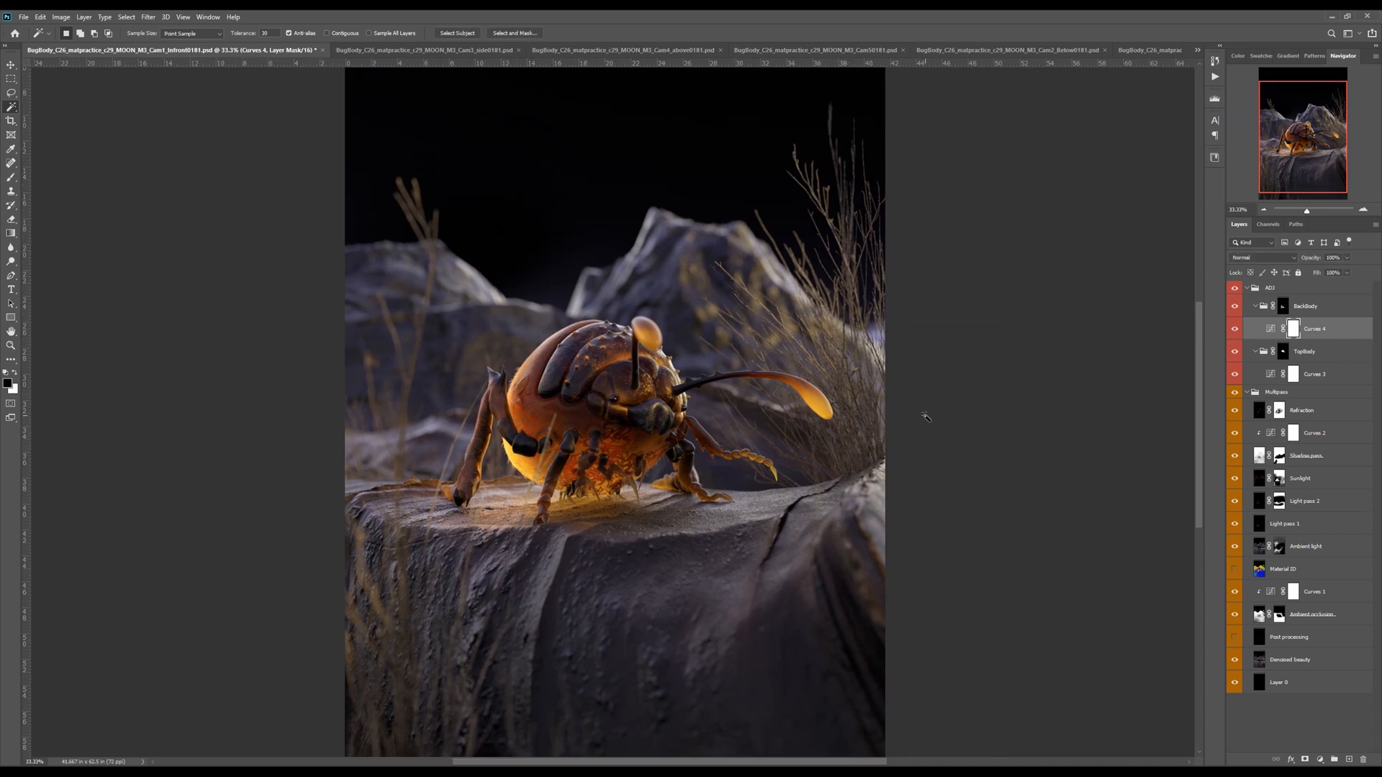
key("ctrl+minus")
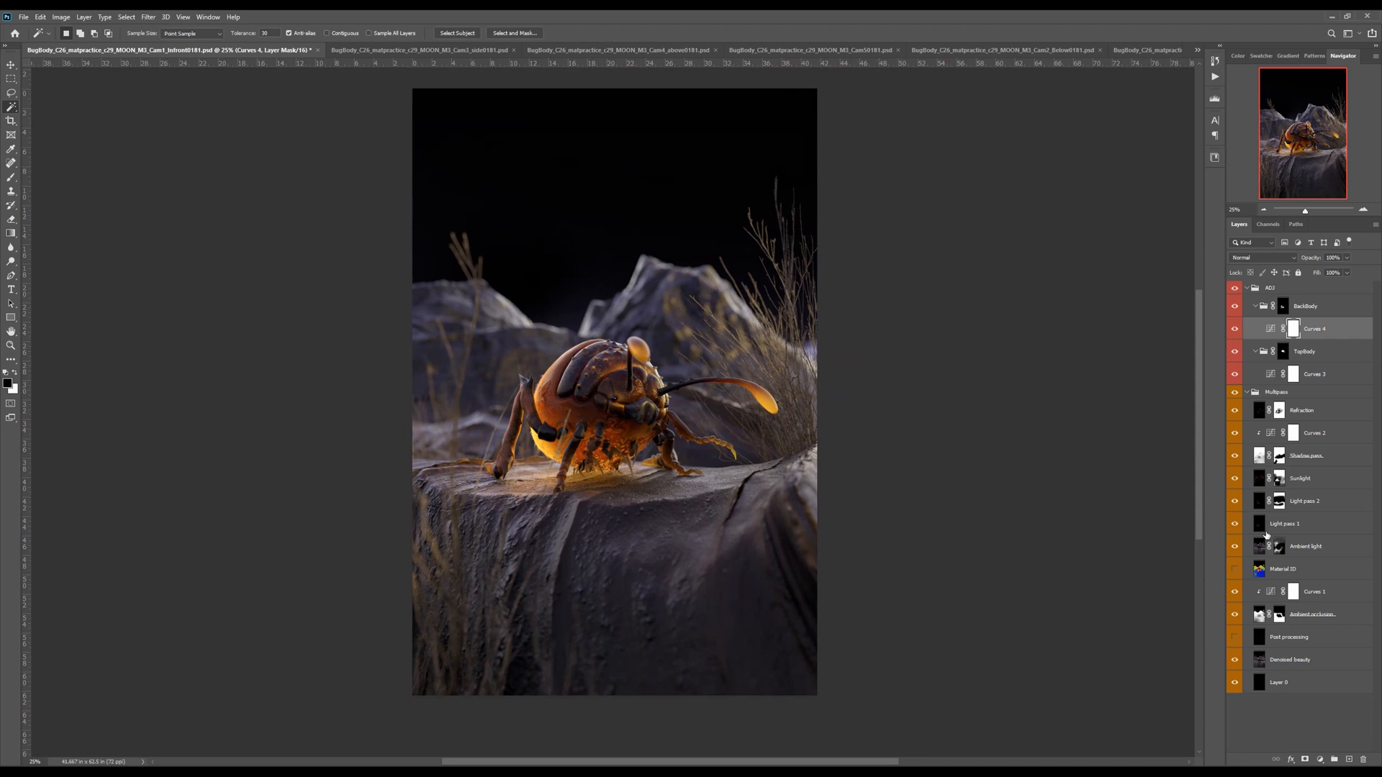
Isolate the Material ID pass, try selecting the purple antennae with the Magic Wand, and clear the selection
left_click(1249, 571)
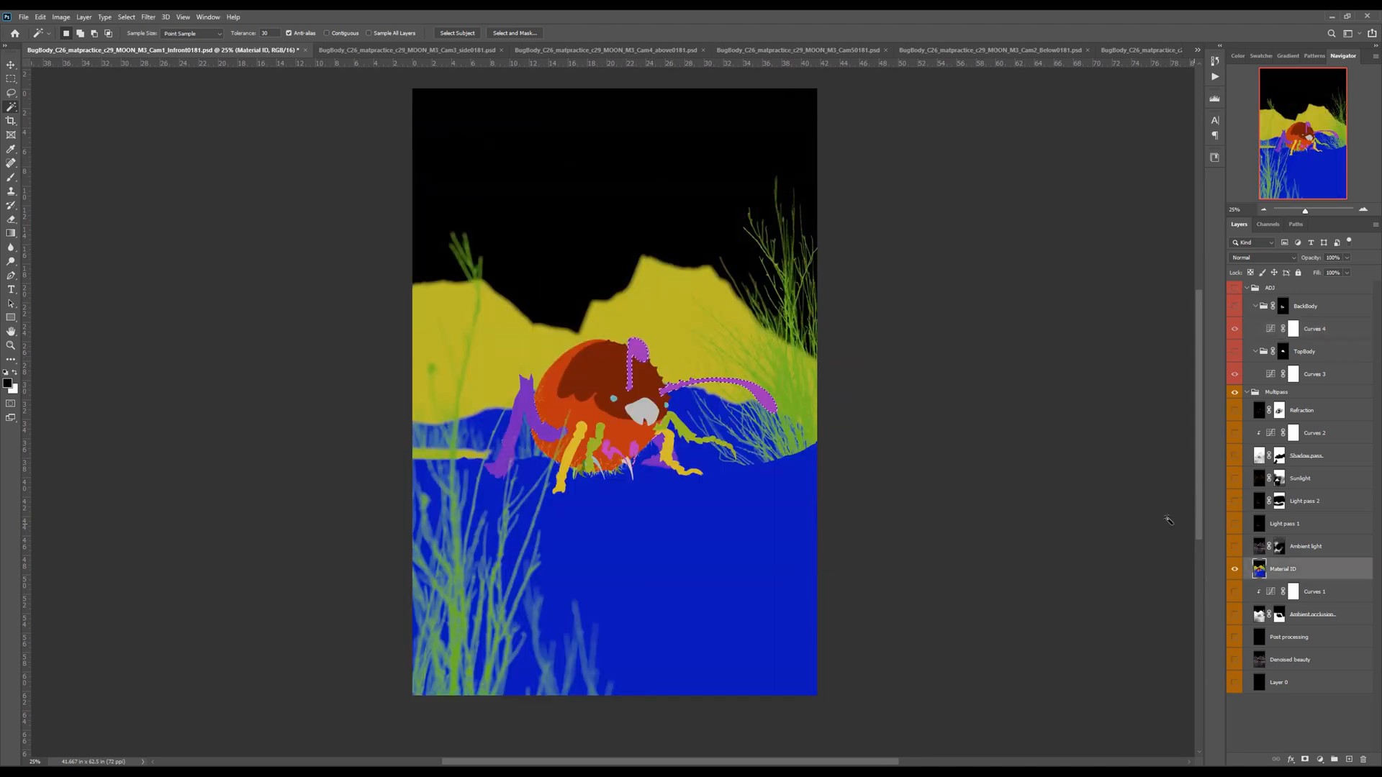
key("ctrl+plus")
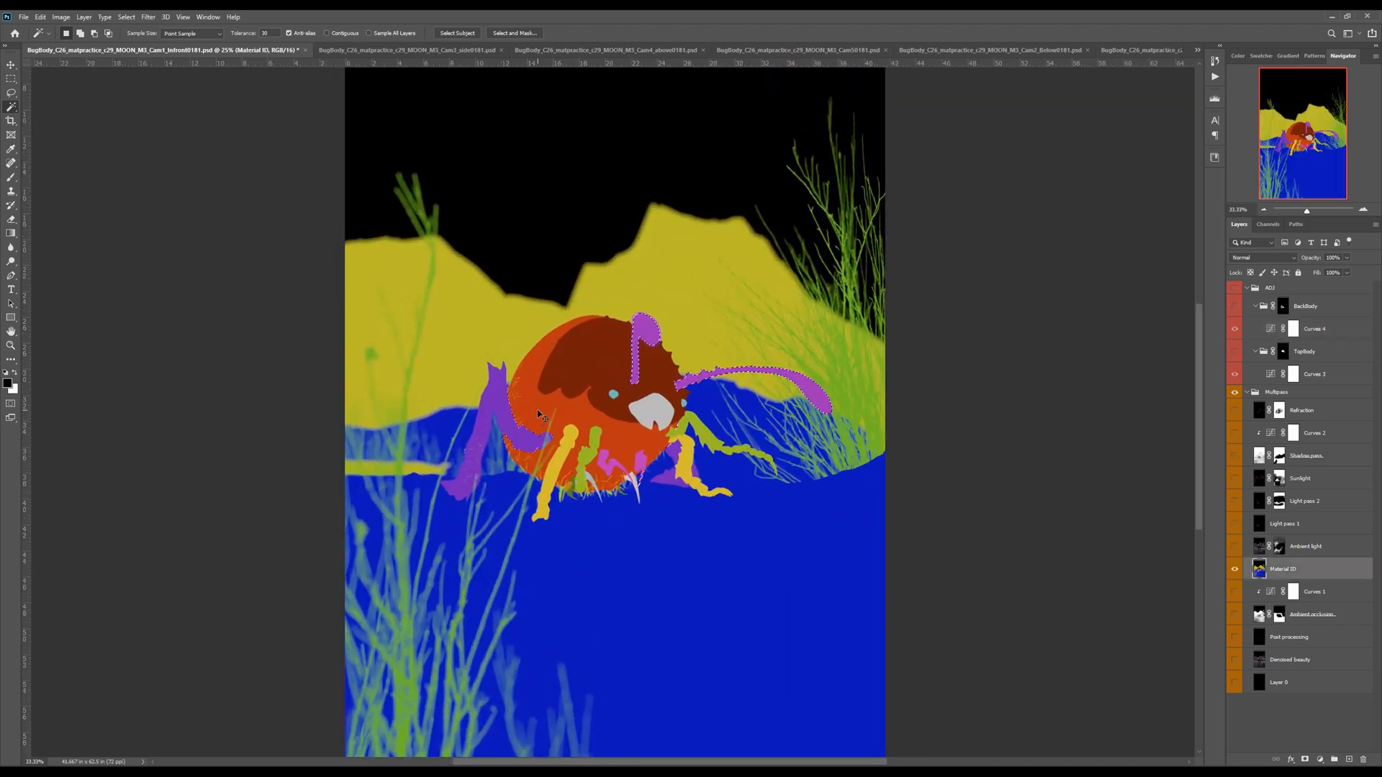
key("ctrl+plus")
left_click(674, 253)
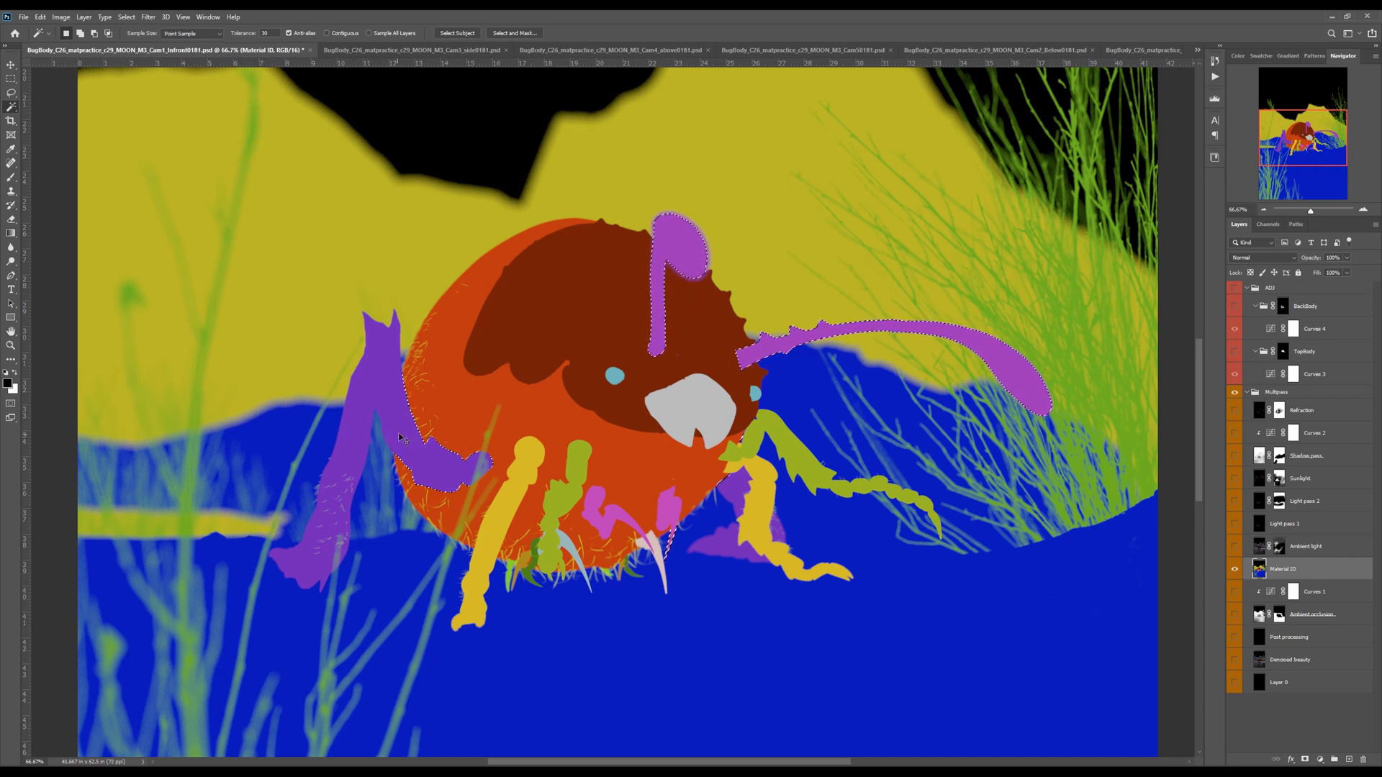
key("ctrl+d")
key("ctrl+f")
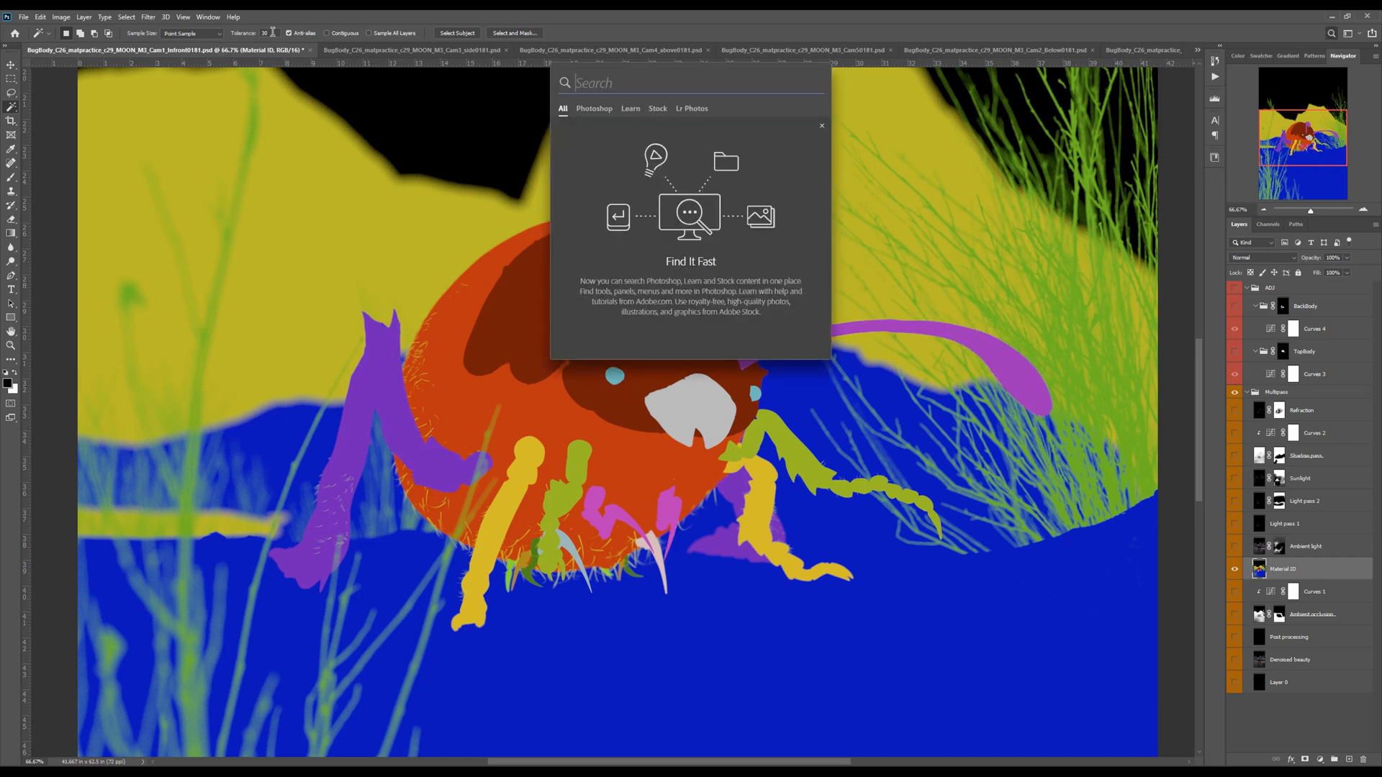
key("Escape")
Set the Magic Wand tolerance to 15 and reselect the purple antennae in the Material ID pass
left_click(270, 32)
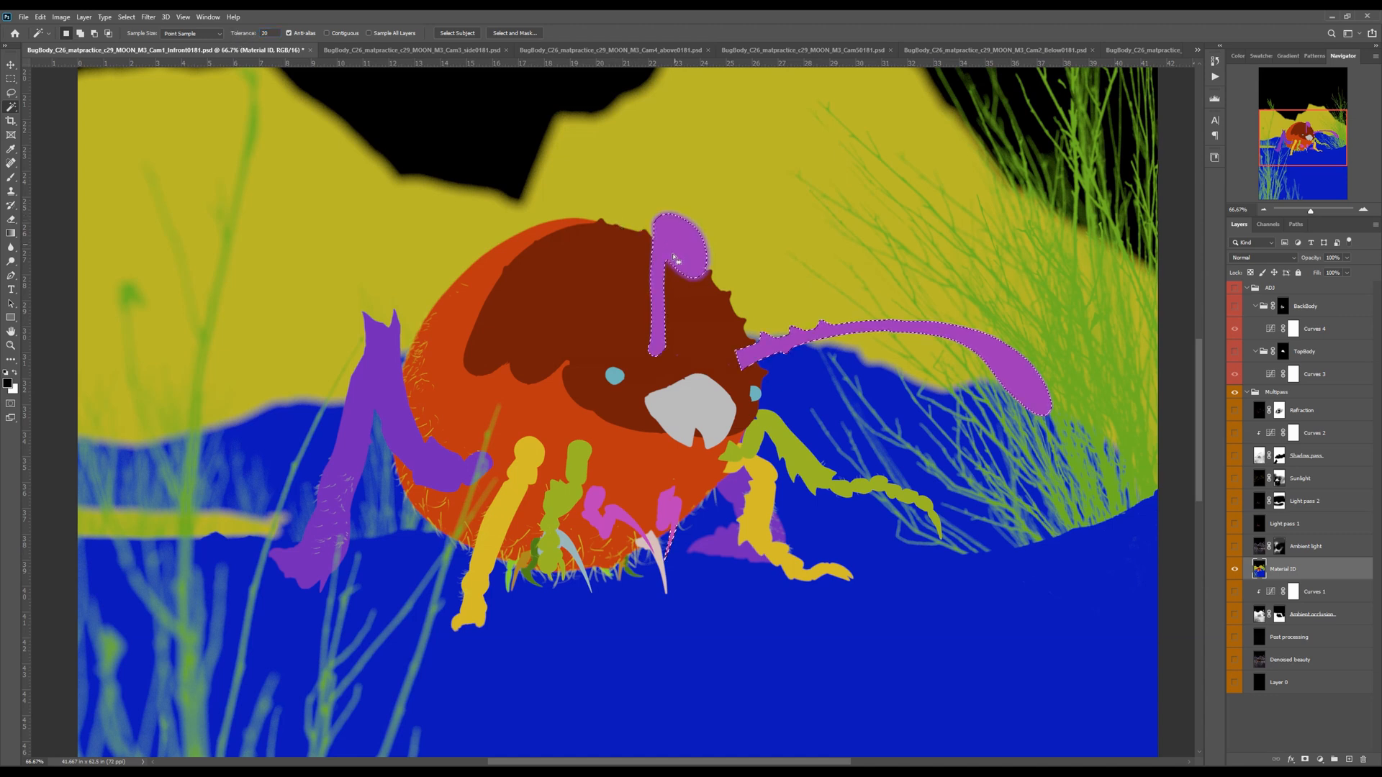
key("ctrl+d")
left_click(247, 34)
type("15")
key("Return")
left_click(677, 244)
Subtract the stray area beneath the bug's body from the antenna selection with the Lasso, and bring back the full composite
key("l")
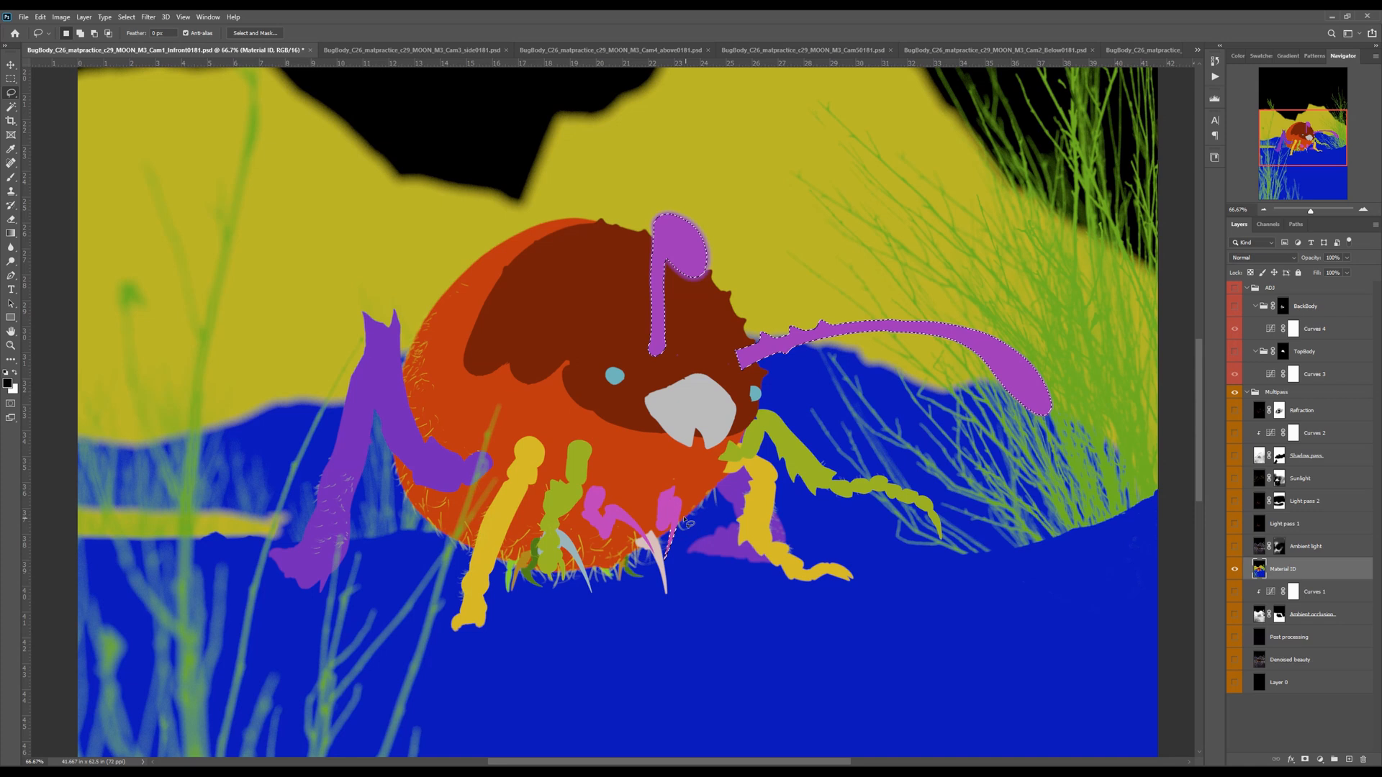
key("alt")
mouse_move(685, 521)
left_mouse_down()
mouse_move(647, 570)
mouse_move(697, 561)
mouse_move(677, 517)
left_mouse_up()
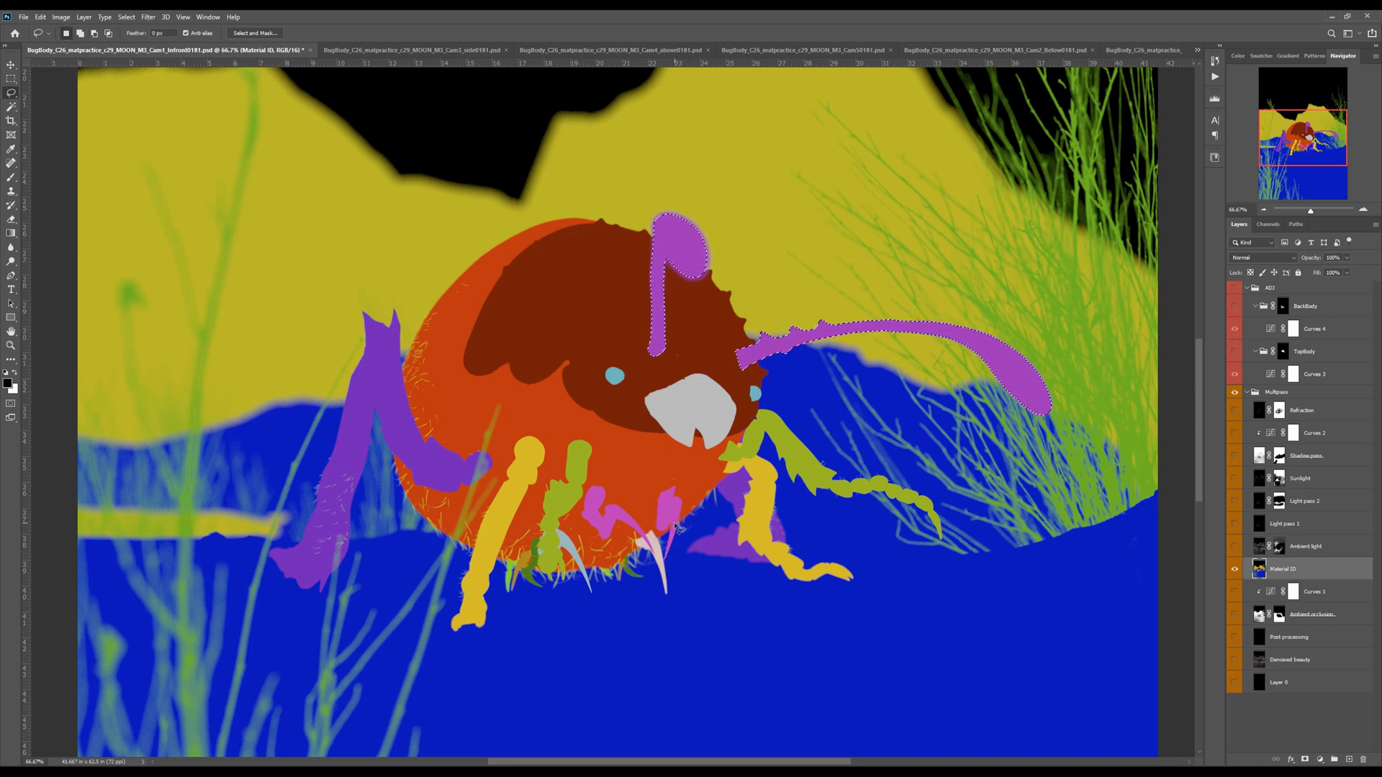
key("alt")
mouse_move(703, 539)
left_mouse_down()
mouse_move(696, 491)
mouse_move(636, 484)
mouse_move(661, 514)
mouse_move(653, 489)
left_mouse_up()
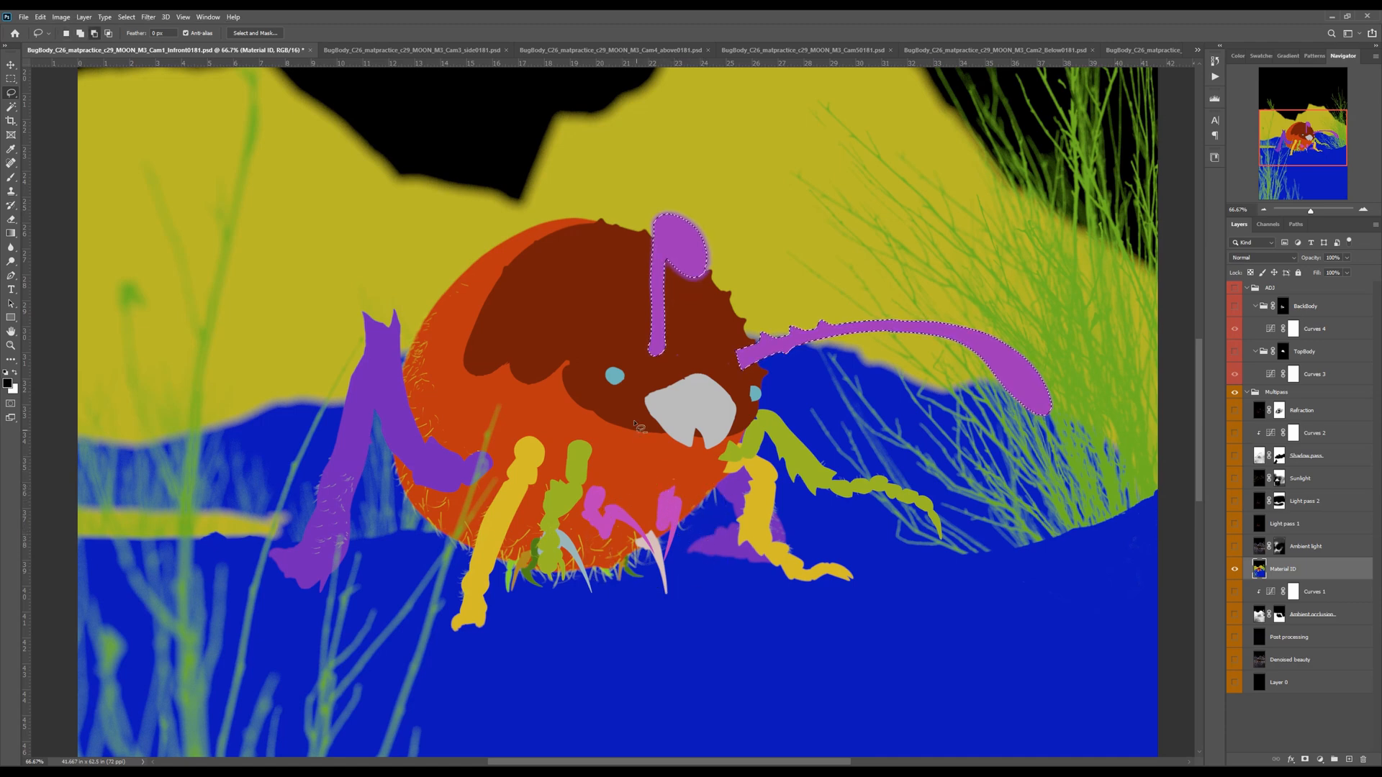
left_click(1235, 571, "alt")
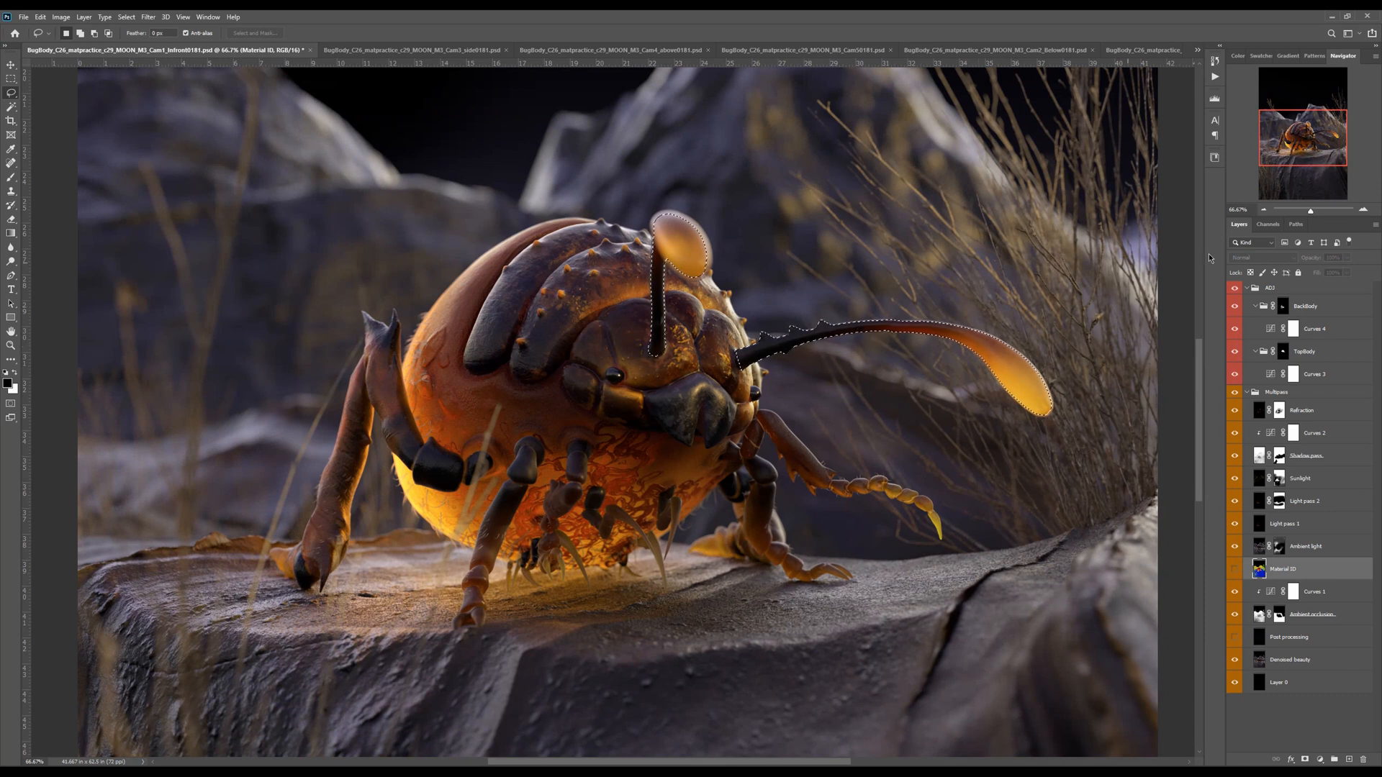
Create a group named "Antenna" above BackBody inside ADJ, masked by the antenna selection
left_click(1316, 309)
left_click(1336, 760)
double_click(1282, 301)
type("Antenna")
key("Return")
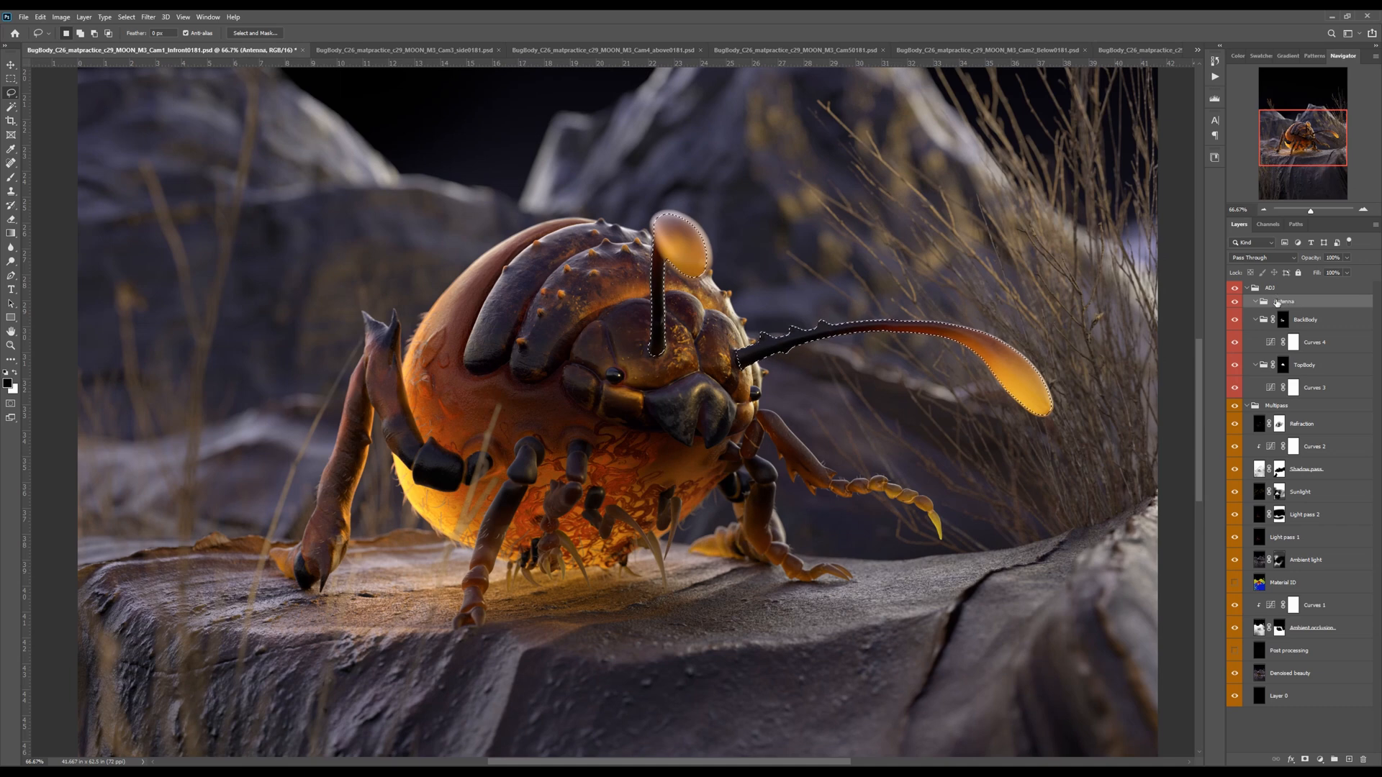
left_click(1307, 760)
Examine the Antenna, BackBody and TopBody group masks up close, comparing their edges around the antennae with the image
left_click(1284, 308, "alt")
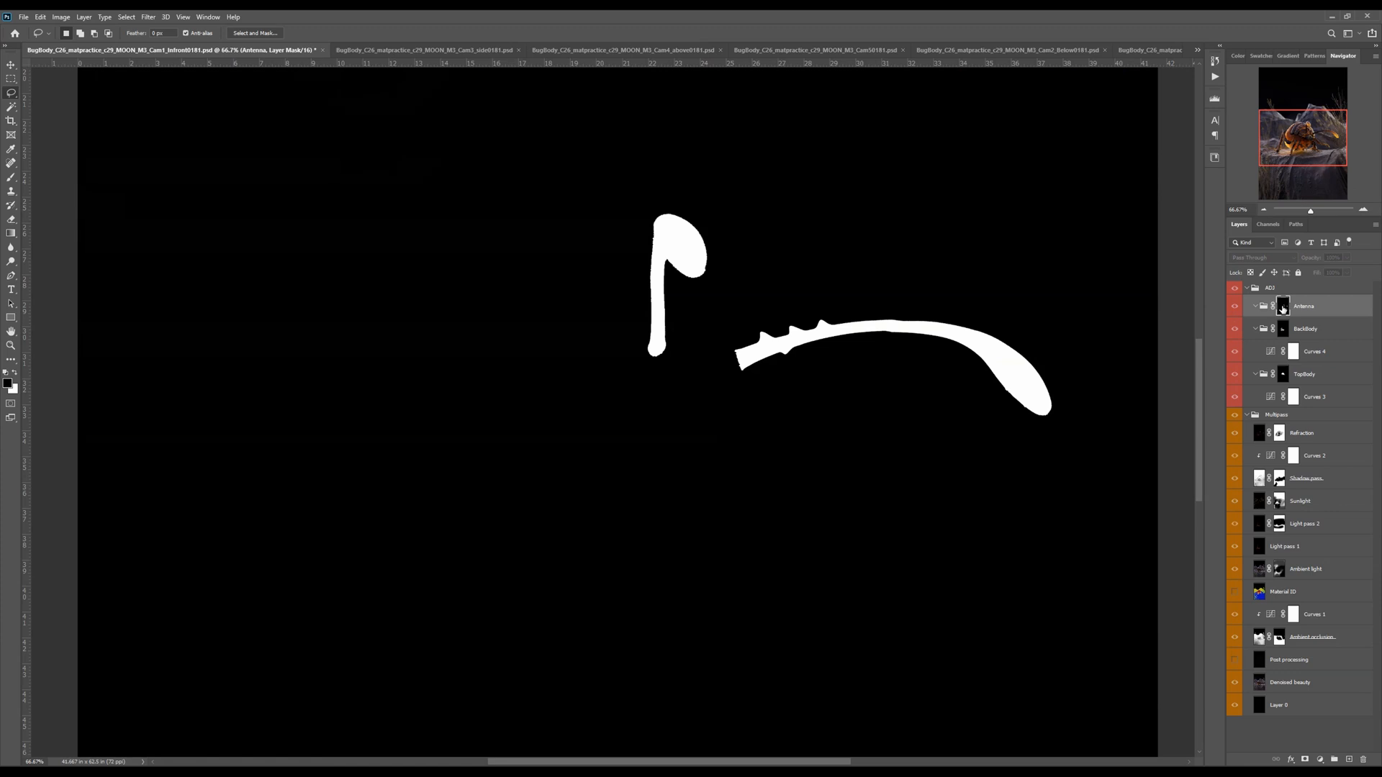
key("ctrl+plus")
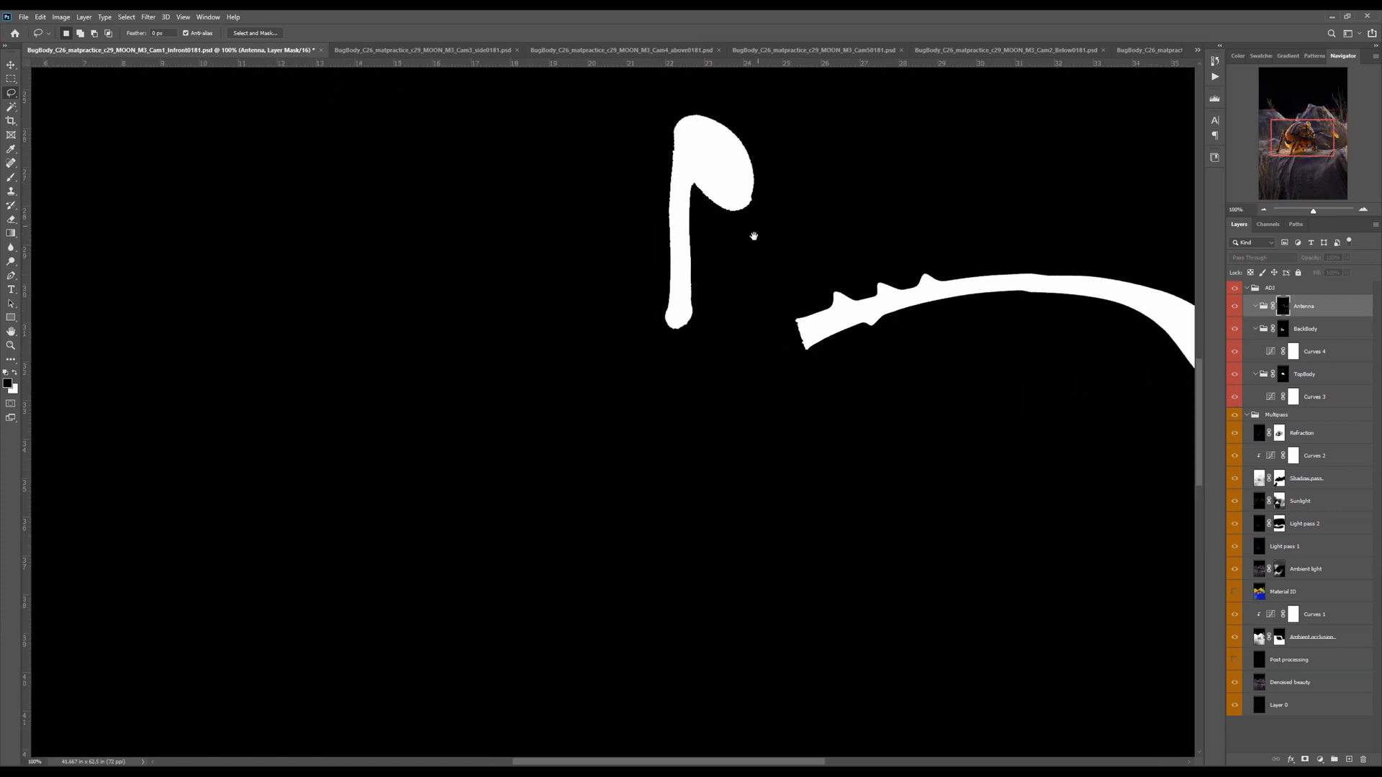
left_click_drag(749, 222, 658, 293)
left_click(1281, 310, "alt")
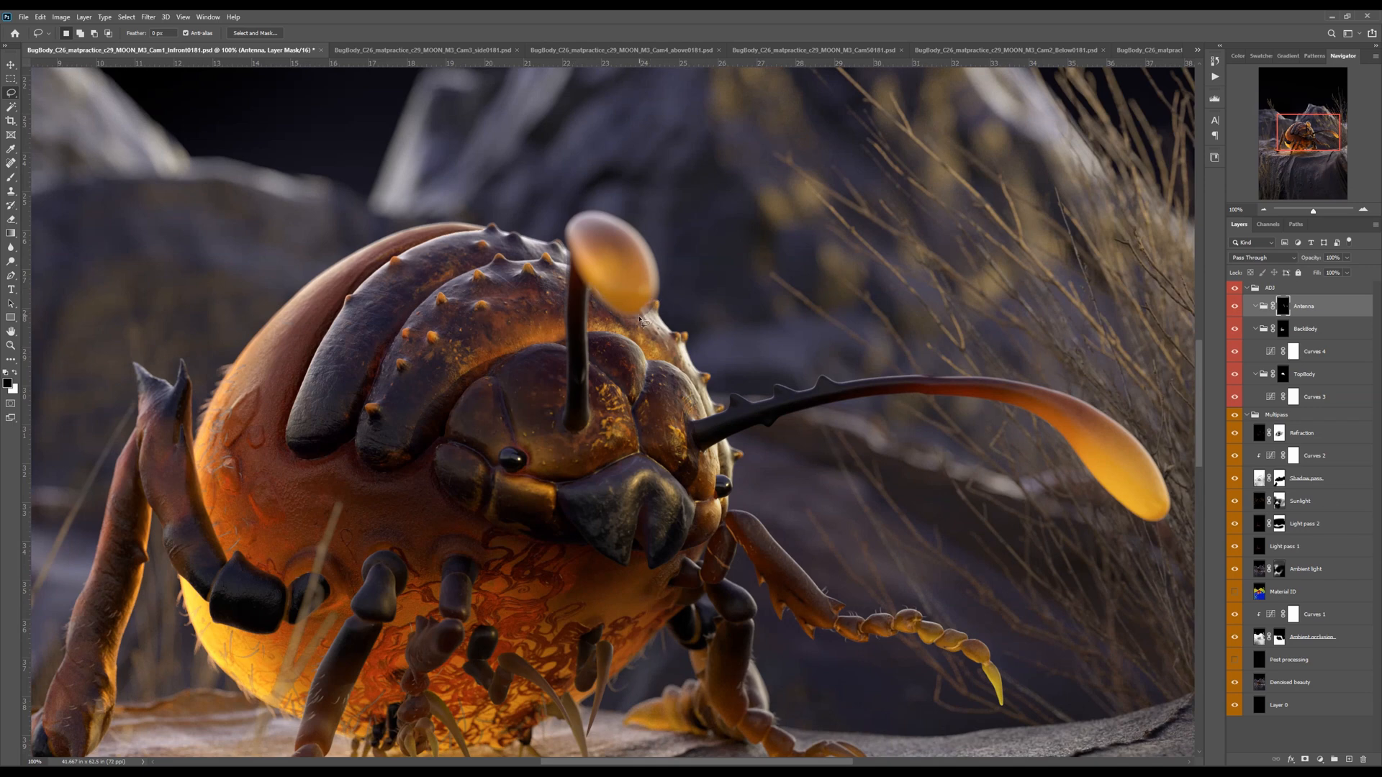
mouse_move(646, 315)
left_mouse_down()
mouse_move(681, 328)
mouse_move(631, 329)
left_mouse_up()
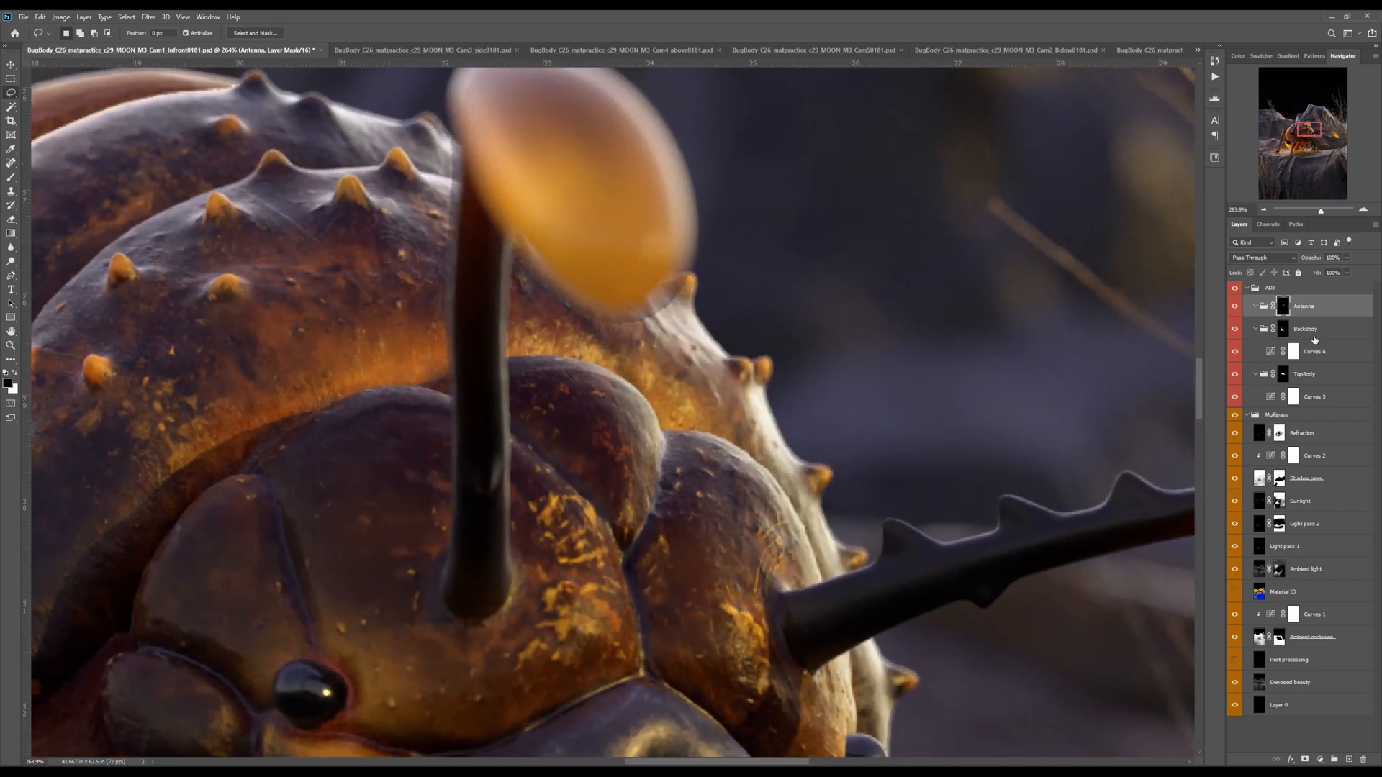
left_click(1283, 331, "alt")
left_click(1281, 377)
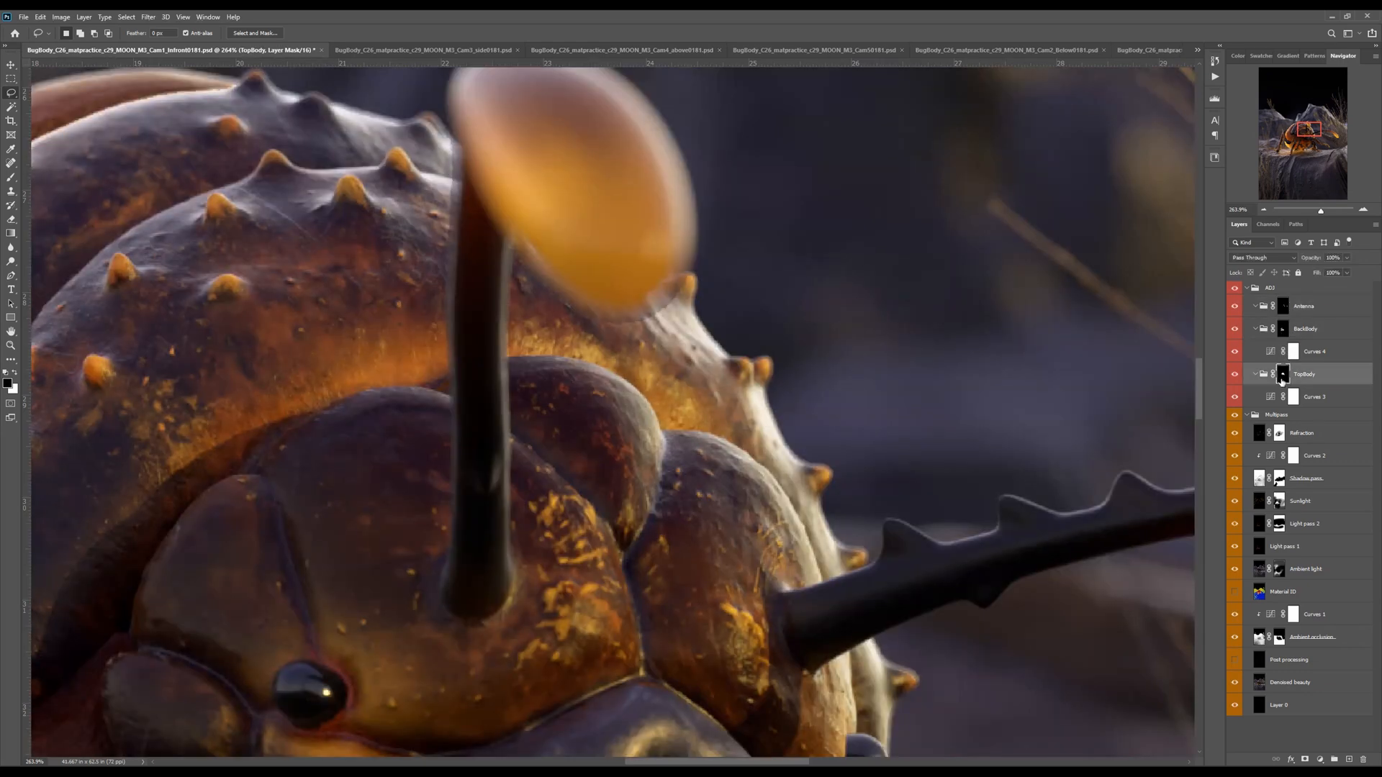
left_click(1282, 381, "alt")
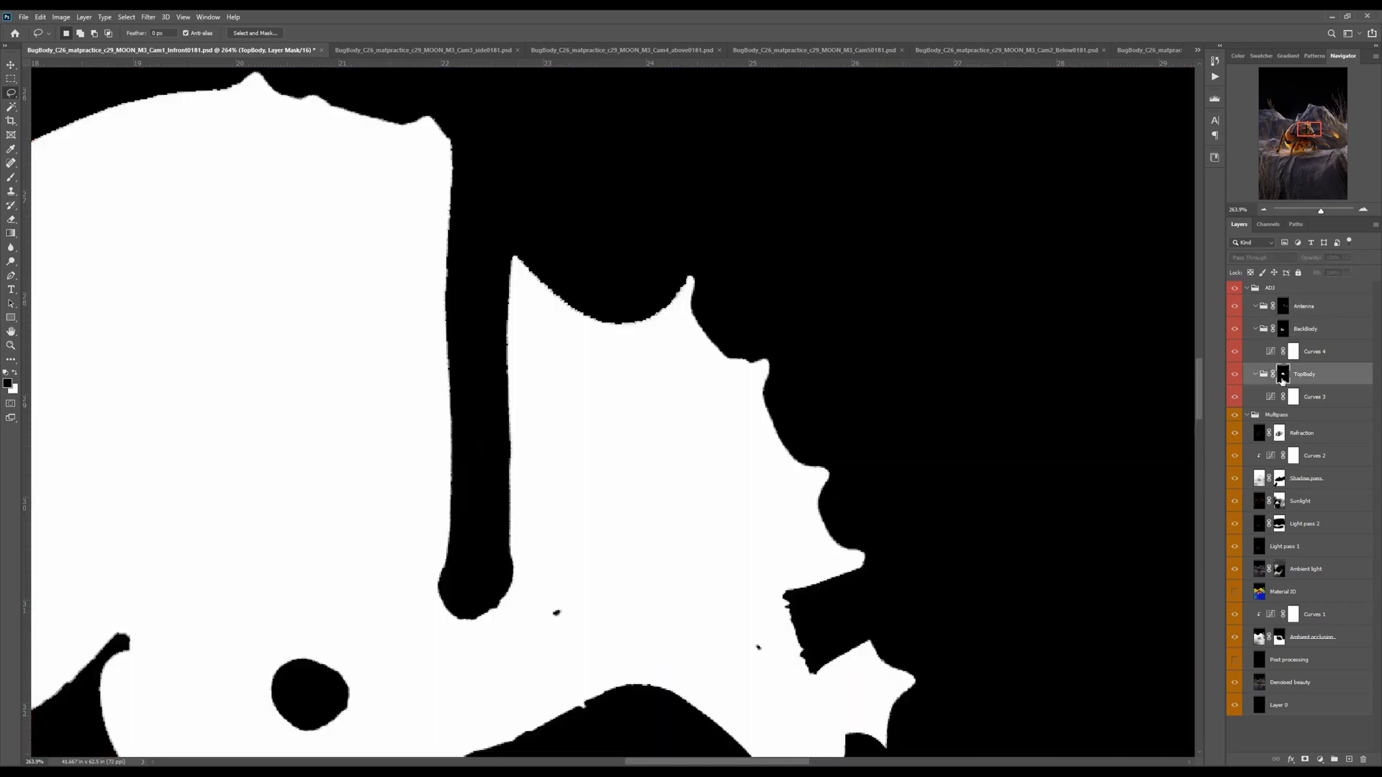
left_click(1283, 380, "alt")
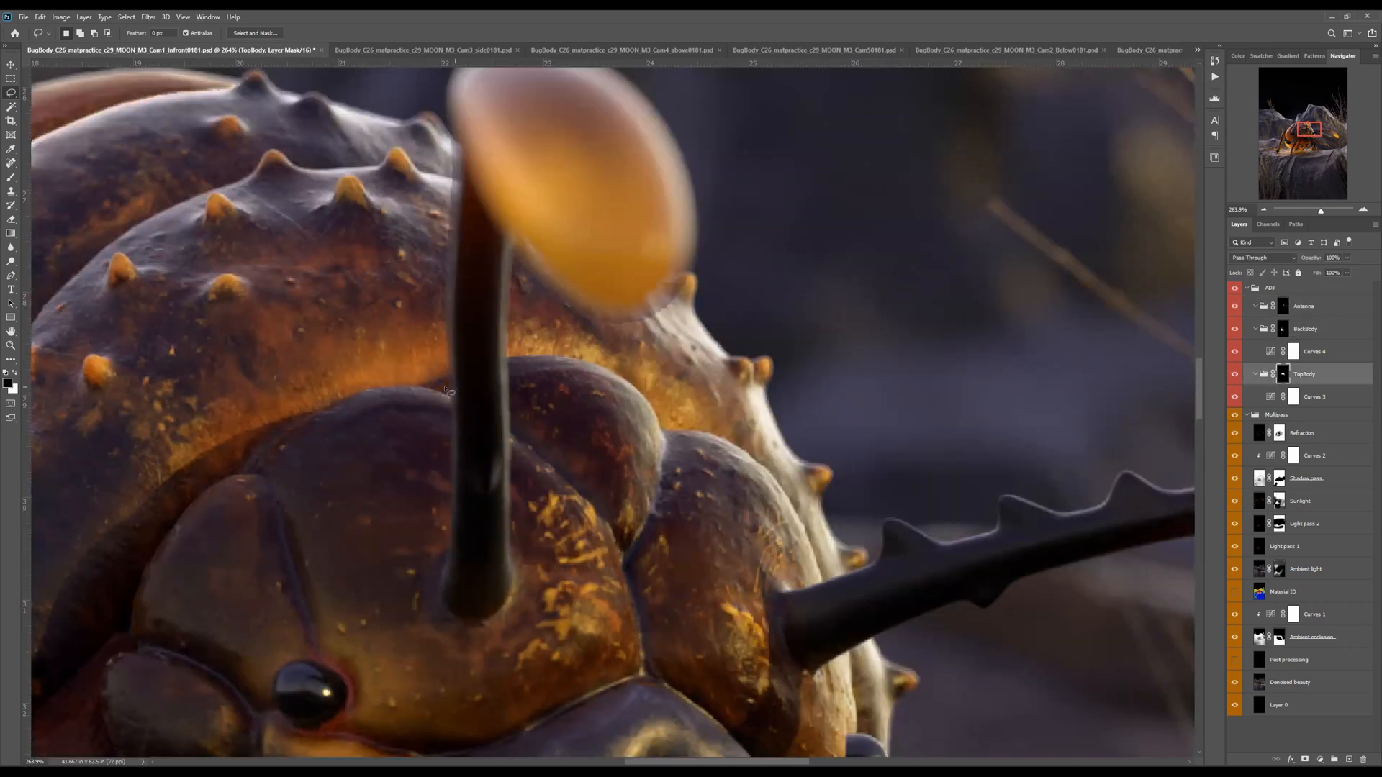
Soften the TopBody group's mask edge around the upright antenna's tip and stalk with the Blur tool, checking the mask on its own
left_click(1285, 379, "alt")
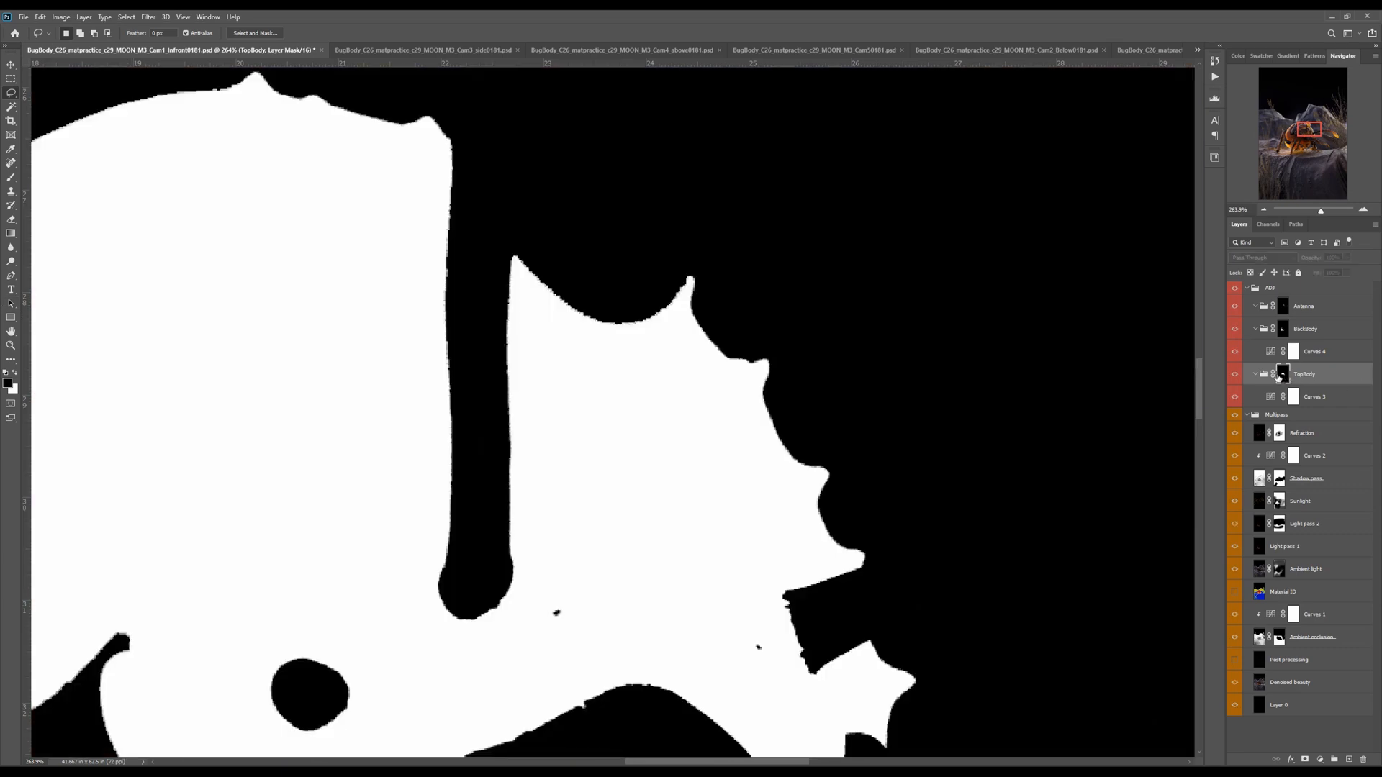
left_click(1282, 379, "alt")
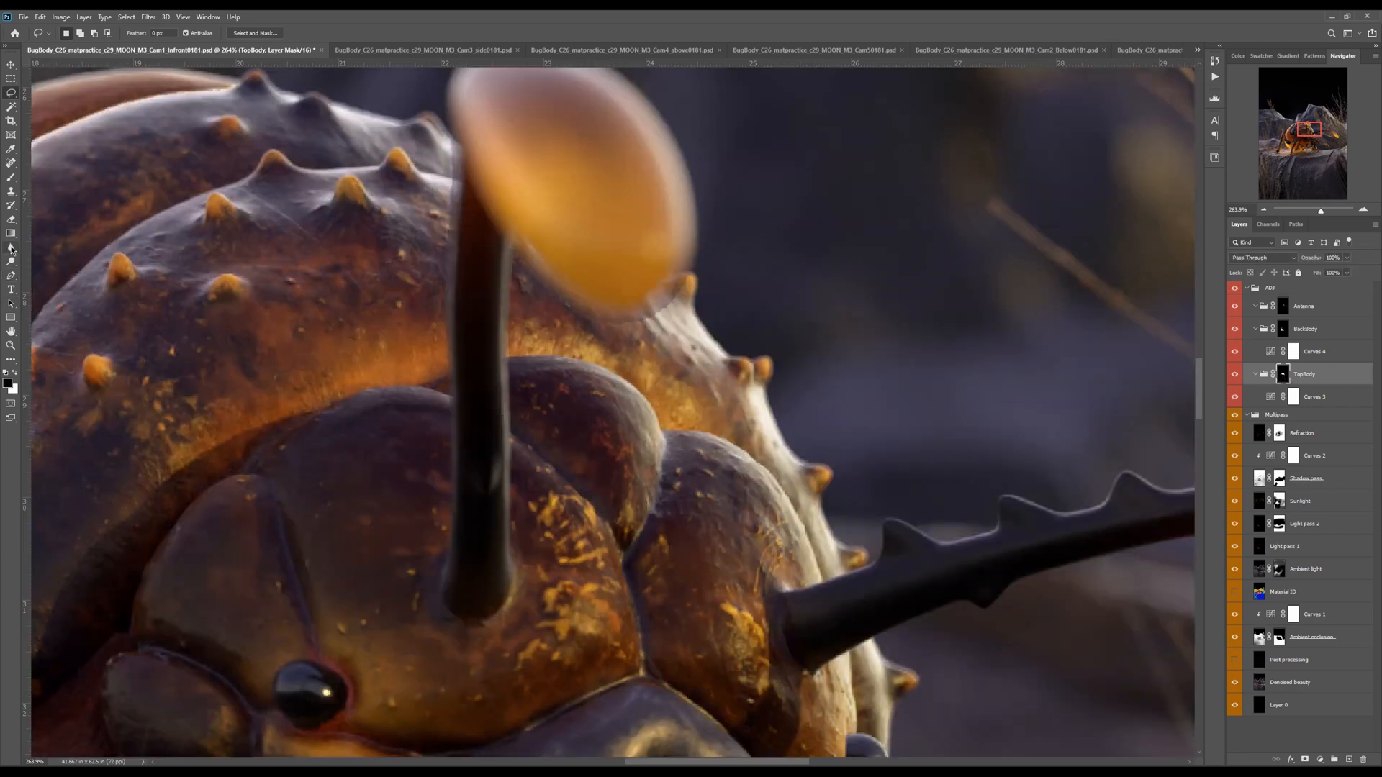
left_click(11, 249)
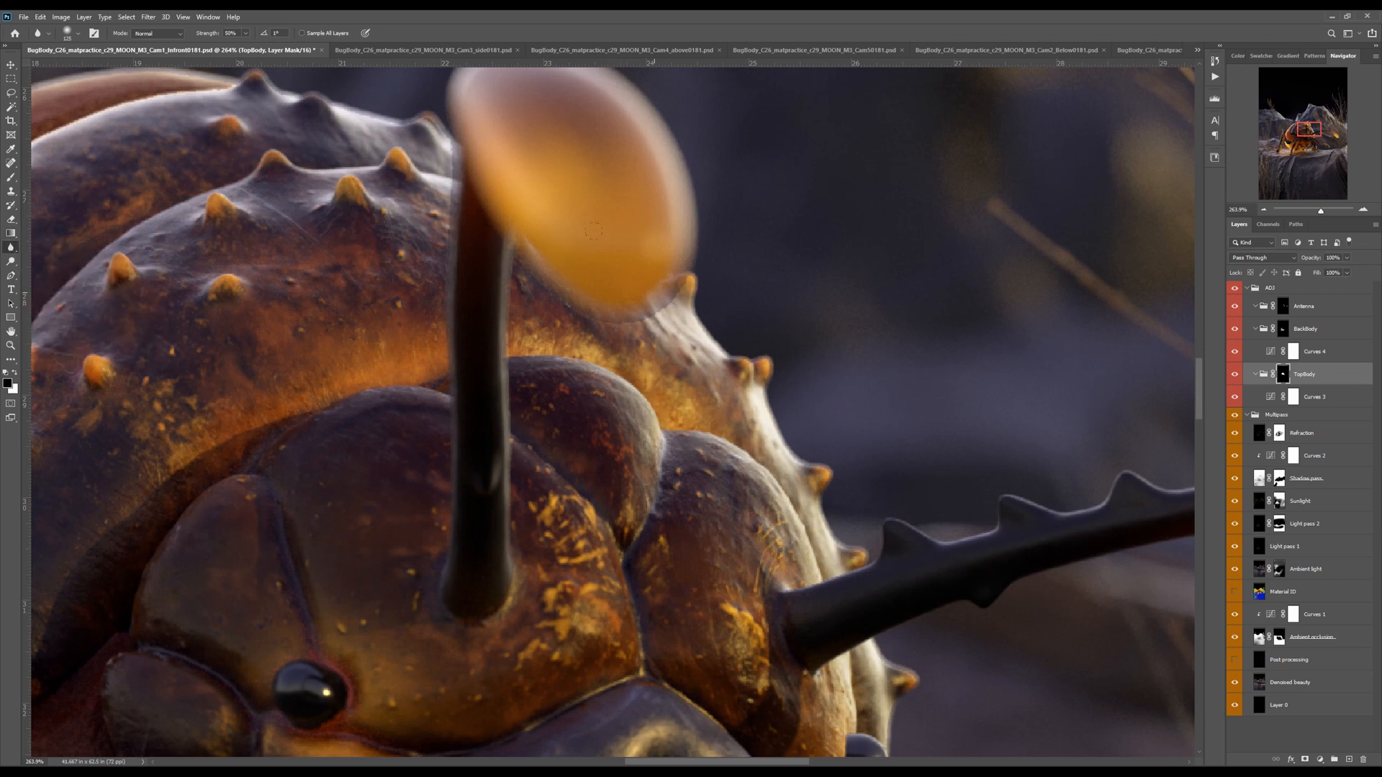
left_click(1283, 375, "alt")
left_click(1283, 374, "alt")
left_click(1285, 375, "alt")
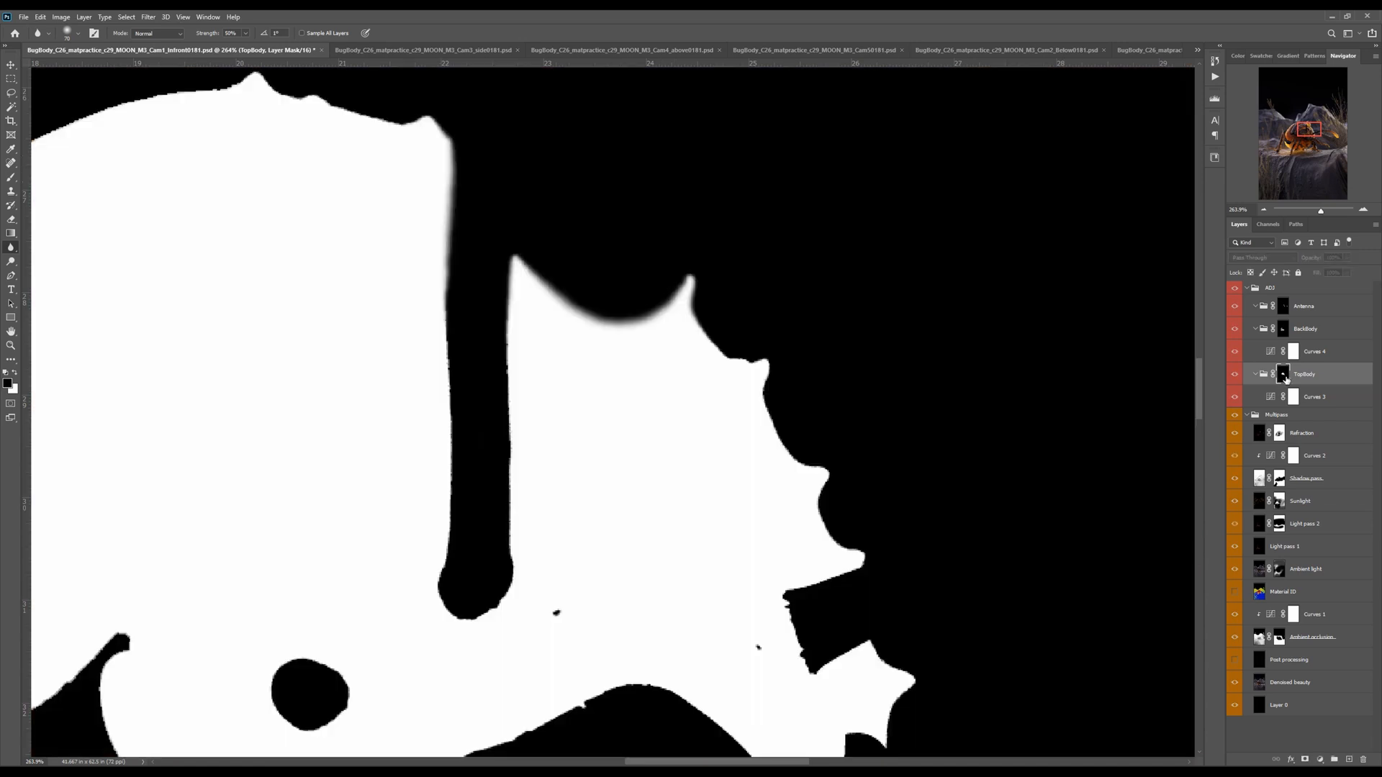
left_click(1269, 380)
key("ctrl+minus")
key("ctrl+minus")
key("ctrl+minus")
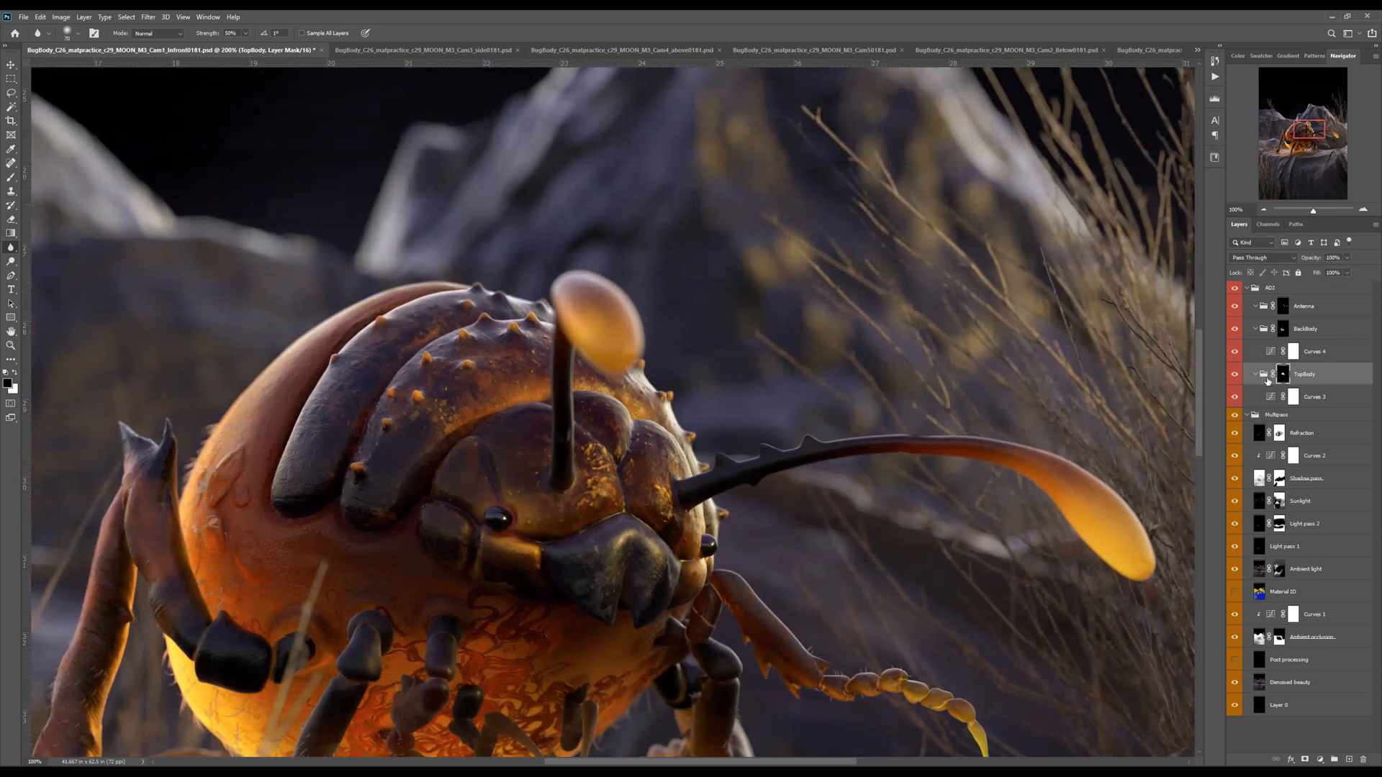
scroll(583, 426, "down", 2)
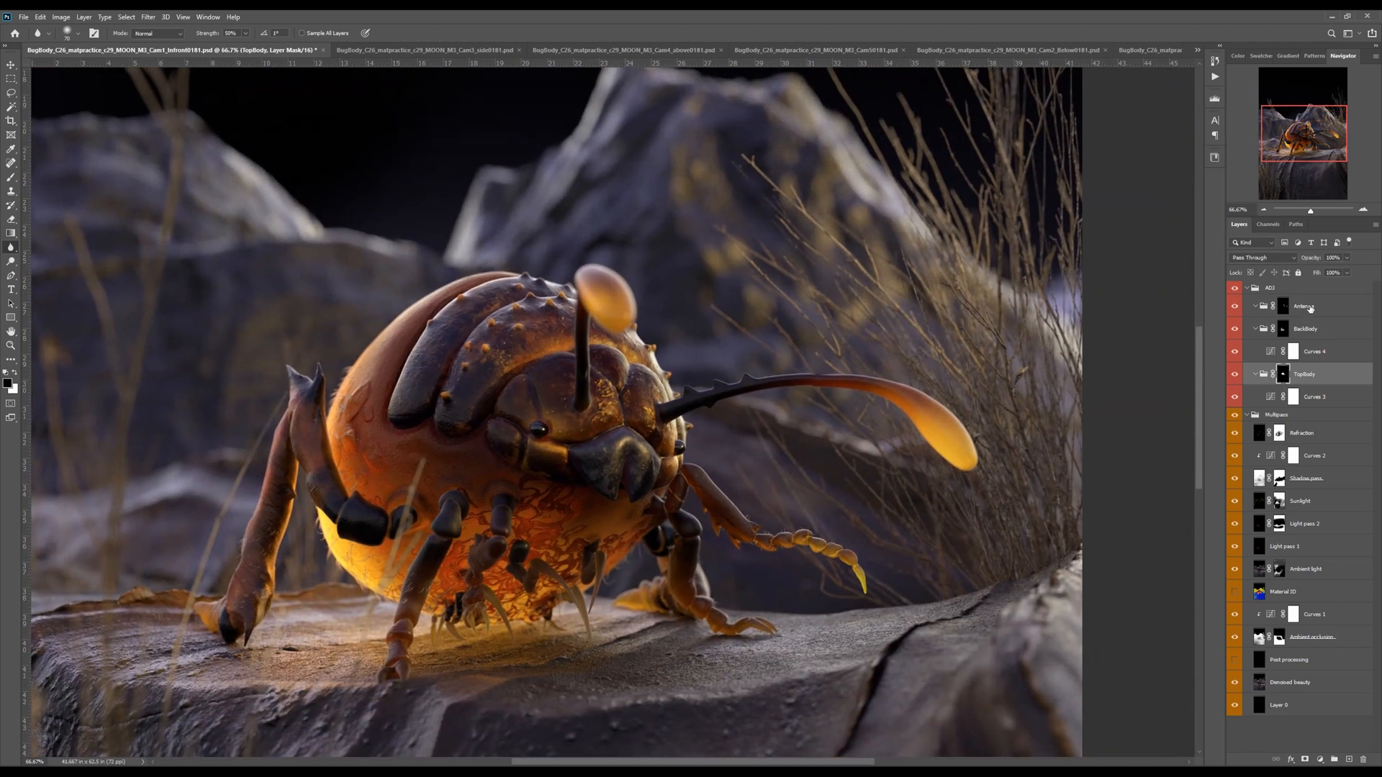
Try different feather amounts, including 0.5 and 20 px, on the Antenna group's mask while viewing the mask on its own
left_click(1284, 308)
left_click(1285, 309, "alt")
left_click(1284, 311, "alt")
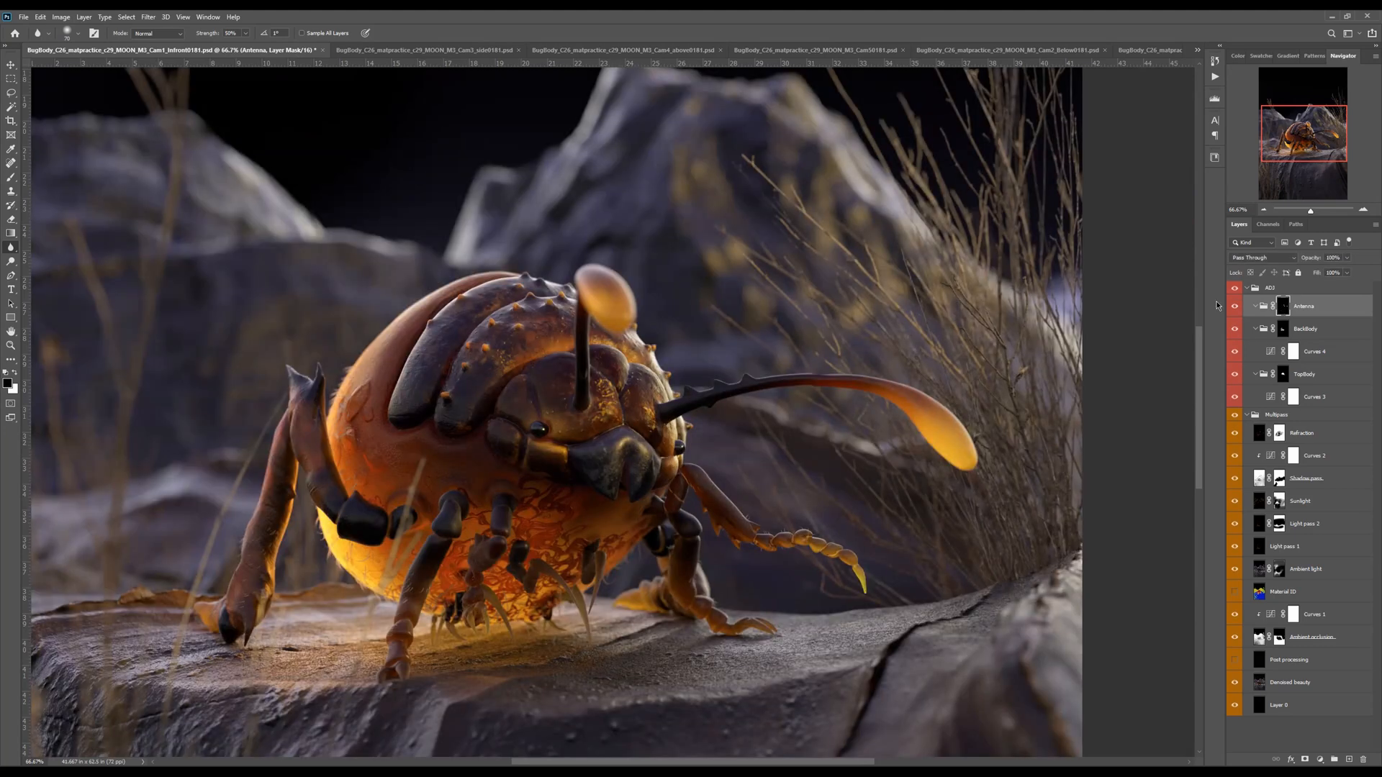
left_click(1282, 312, "alt")
left_click(1285, 312, "alt")
double_click(1284, 310)
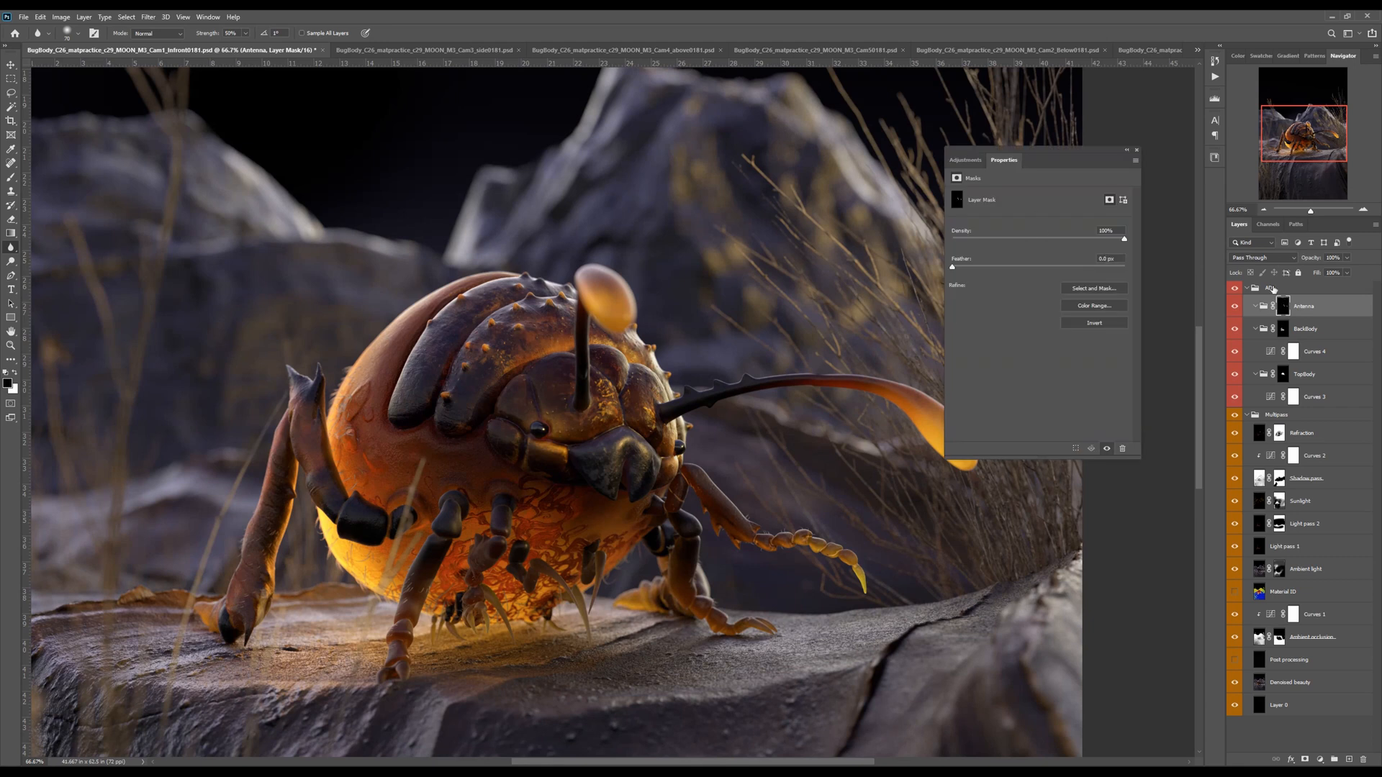
left_click(1115, 259)
type(".5")
left_click(1280, 307, "alt")
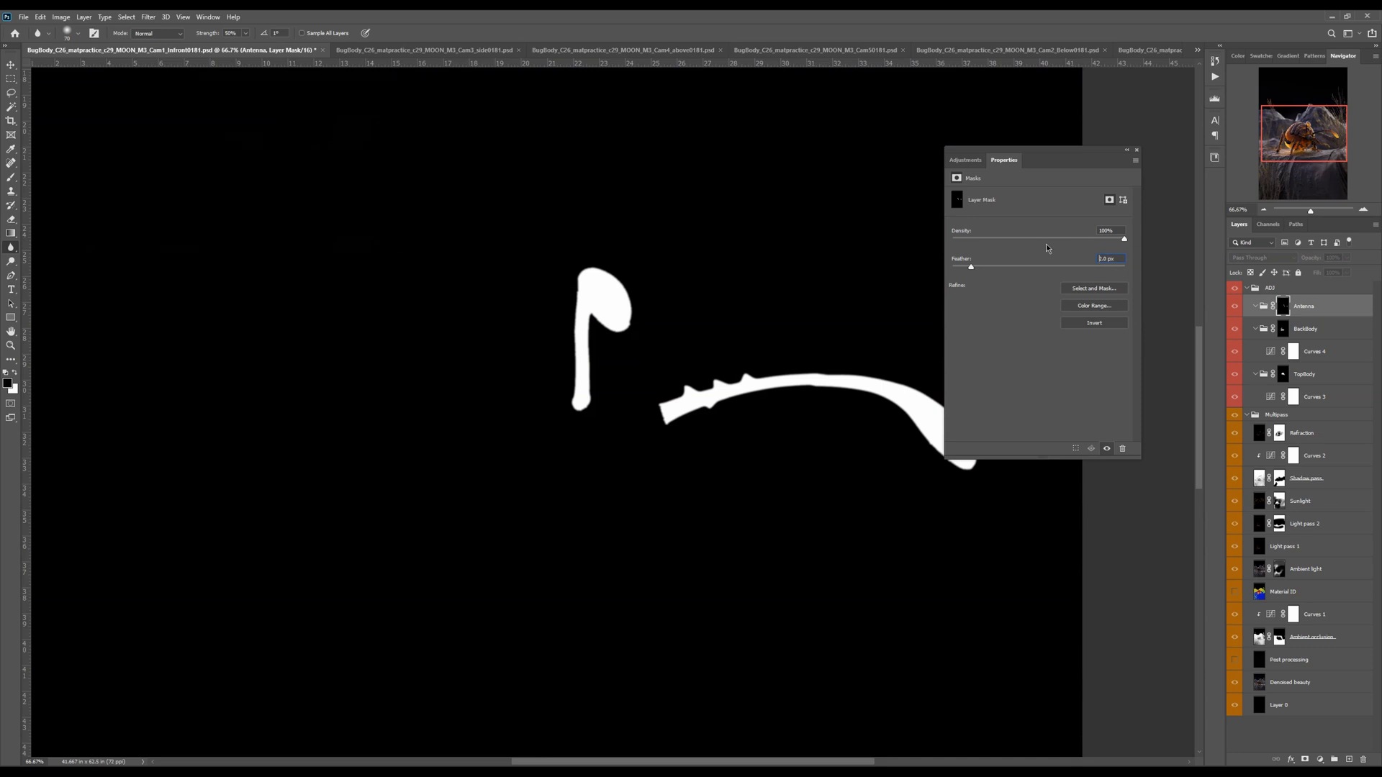
left_click_drag(1123, 257, 1036, 241)
type("20")
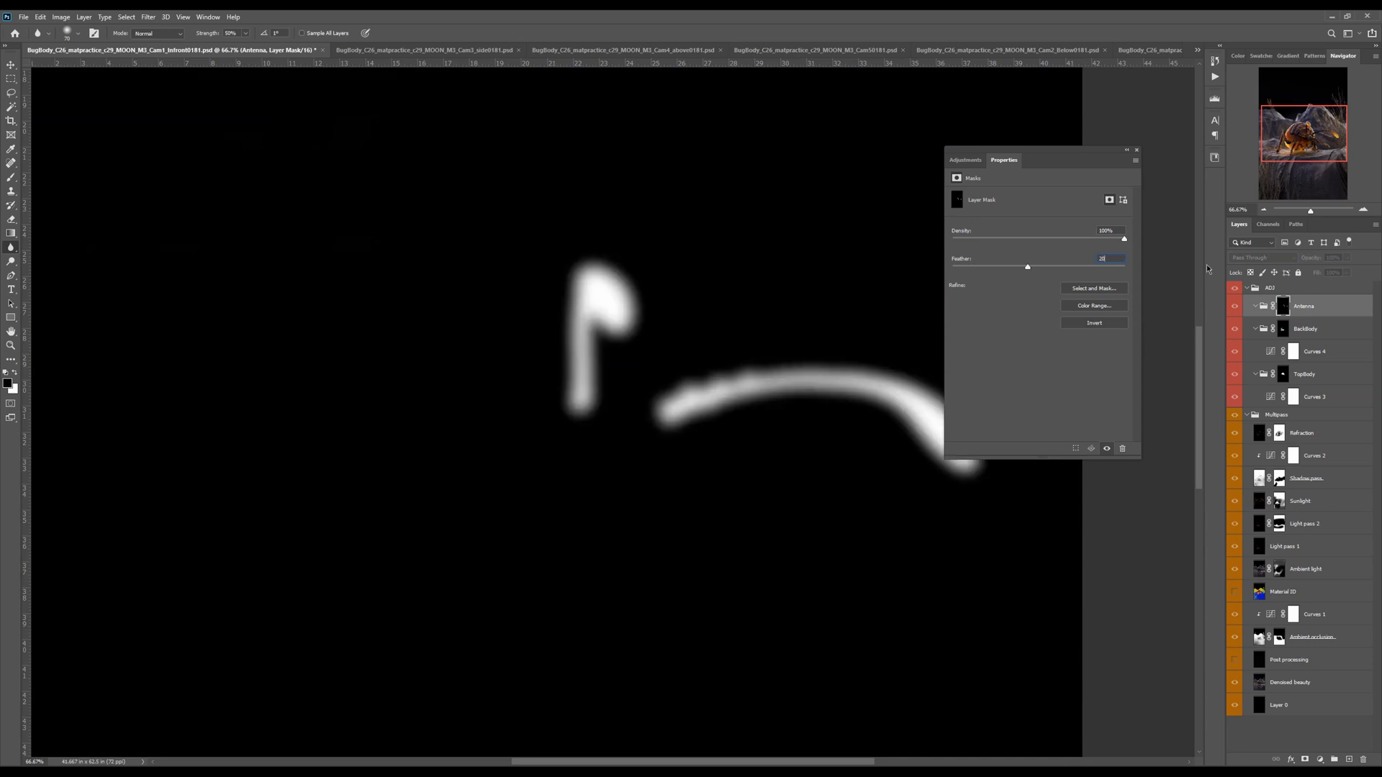
left_click_drag(1085, 150, 1168, 129)
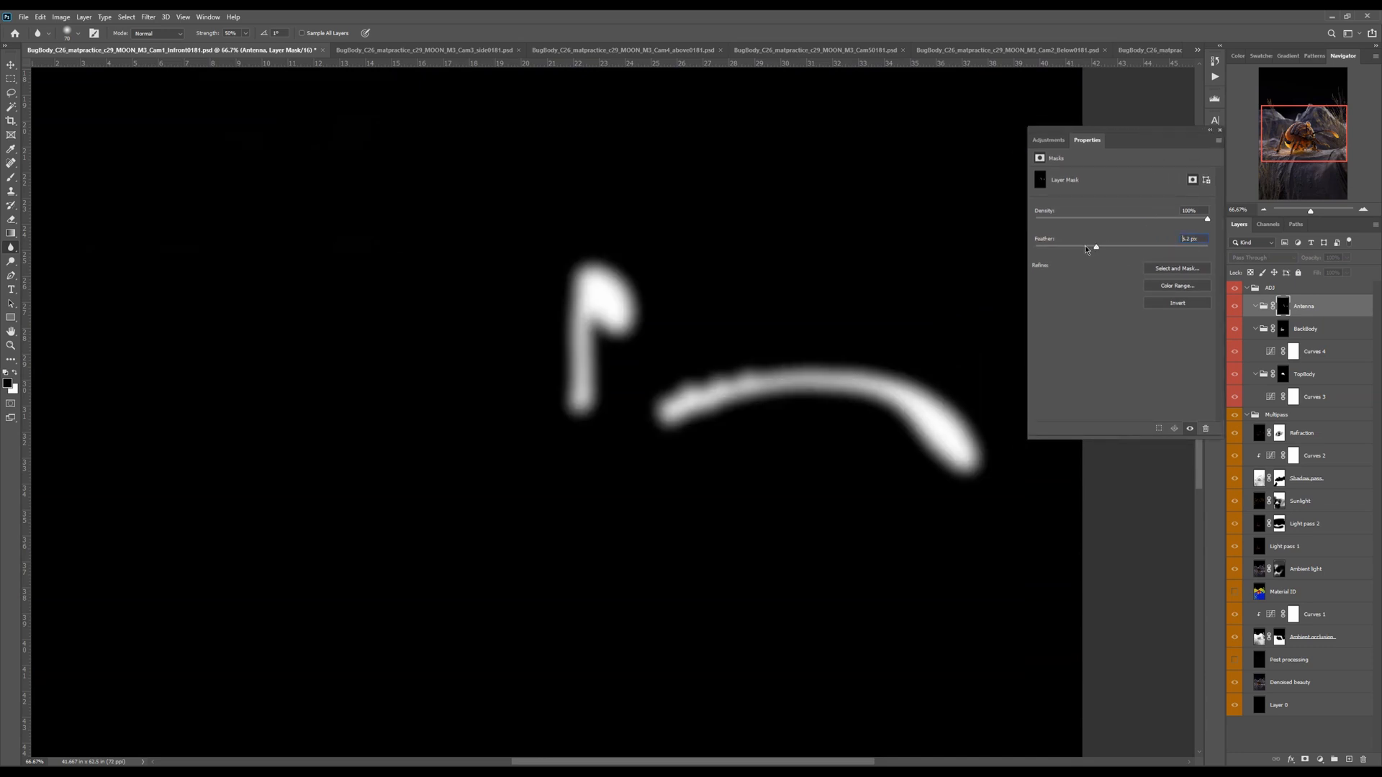
left_click_drag(1060, 249, 1050, 248)
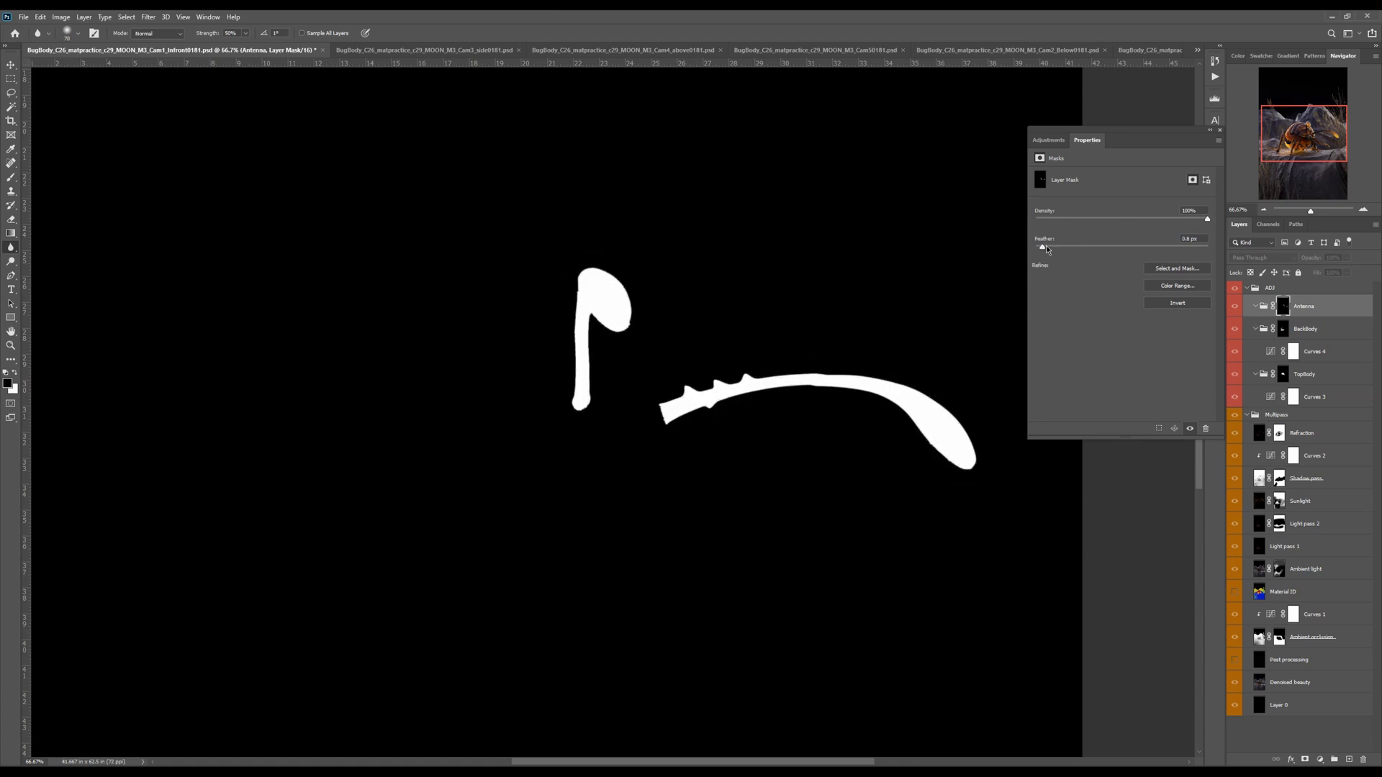
Try mask feathers of 0.5 and 1 px on the Antenna group and settle on 2 px
left_click(1200, 239)
type(".5")
left_click_drag(1195, 238, 1180, 240)
type("1")
key("Return")
type("2")
left_click(1221, 132)
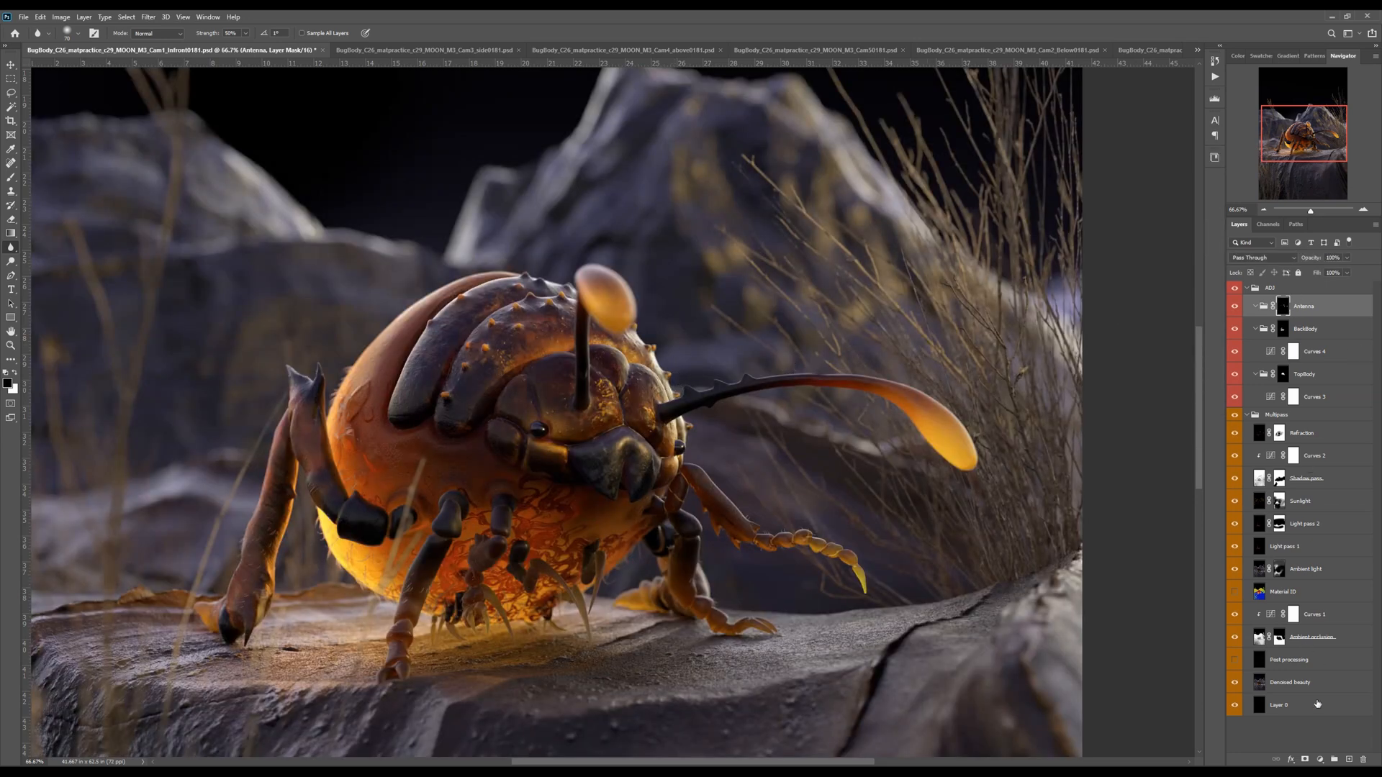
Add a Curves adjustment inside the Antenna group and raise its RGB curve to brighten the antennae
left_click(1321, 760)
left_click(1315, 619)
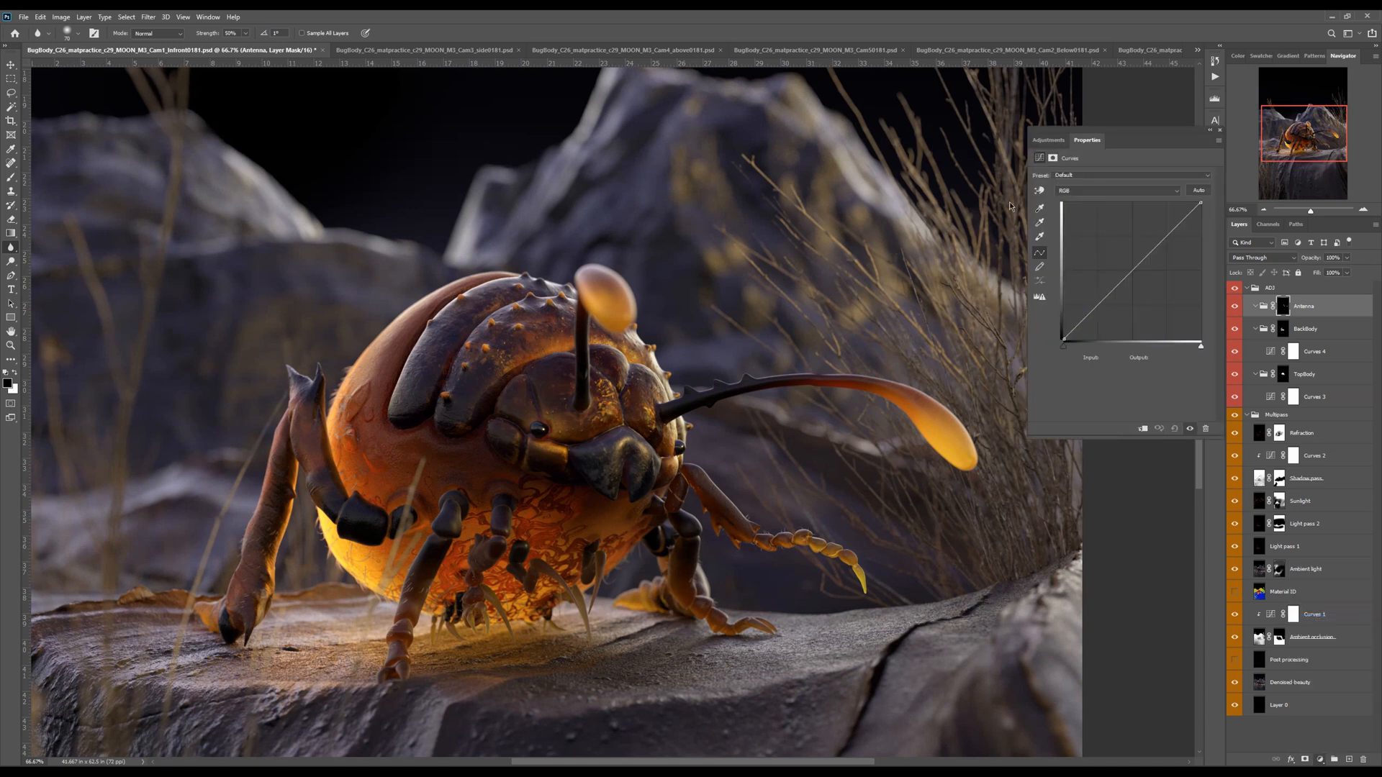
left_click_drag(1137, 256, 1142, 238)
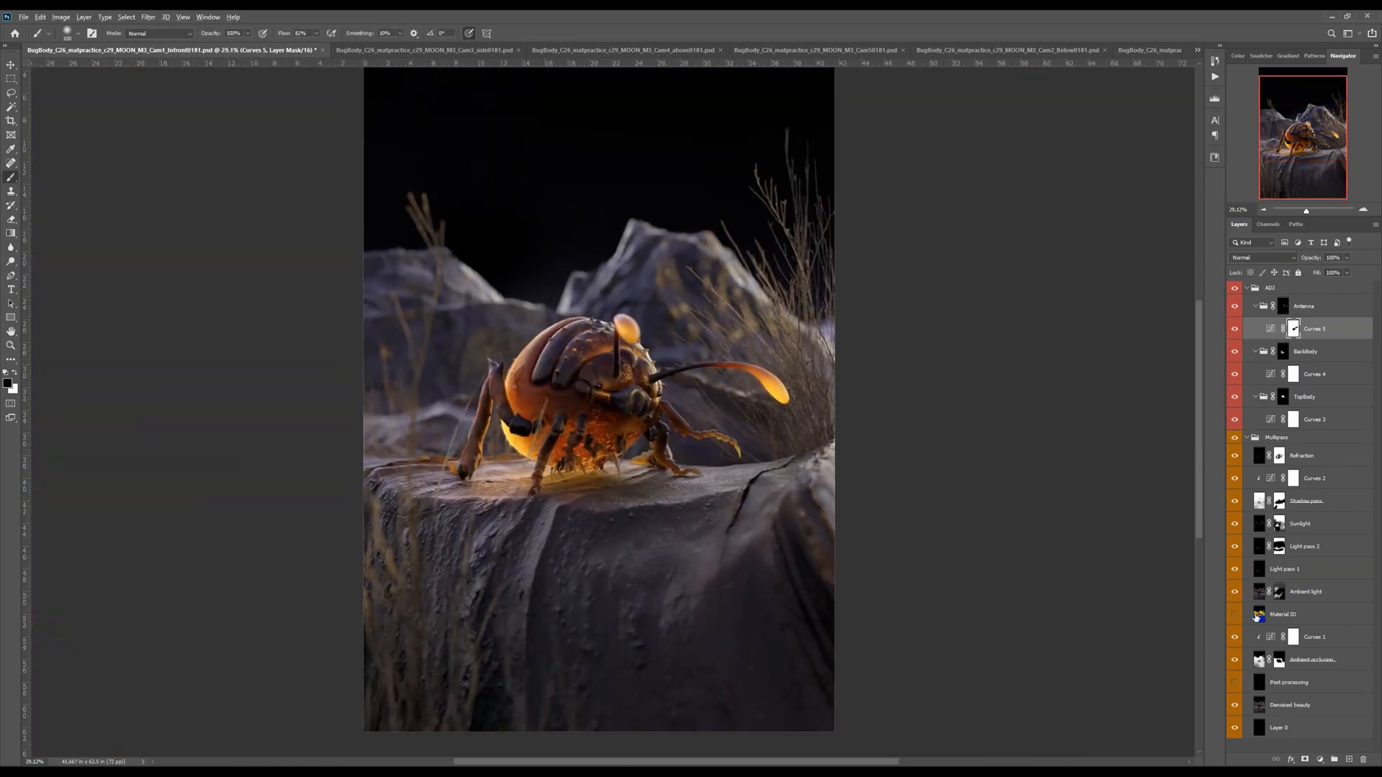
Show only the Material ID pass and try selecting its blue ground with the Magic Wand
left_click(1235, 614, "alt")
left_click(1258, 615)
key("w")
left_click(706, 540)
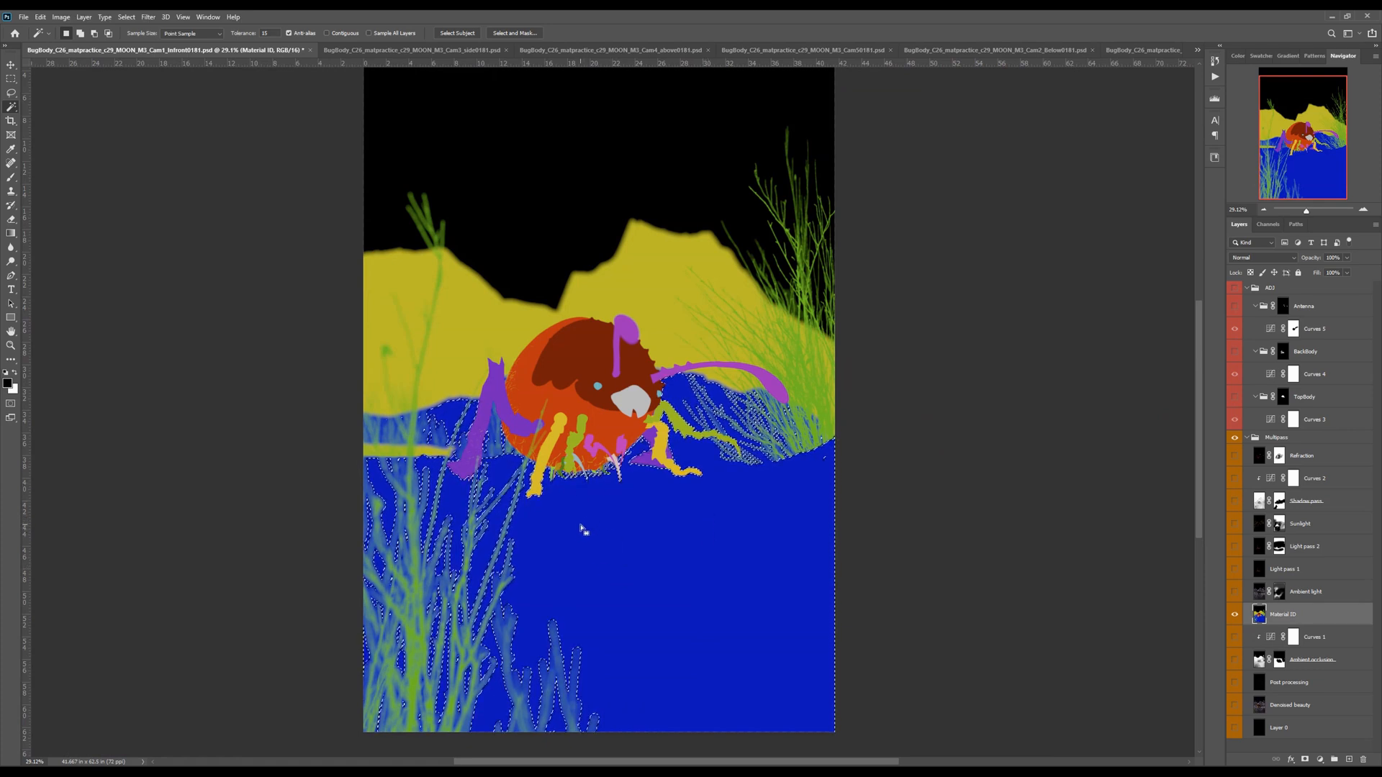
key("ctrl+d")
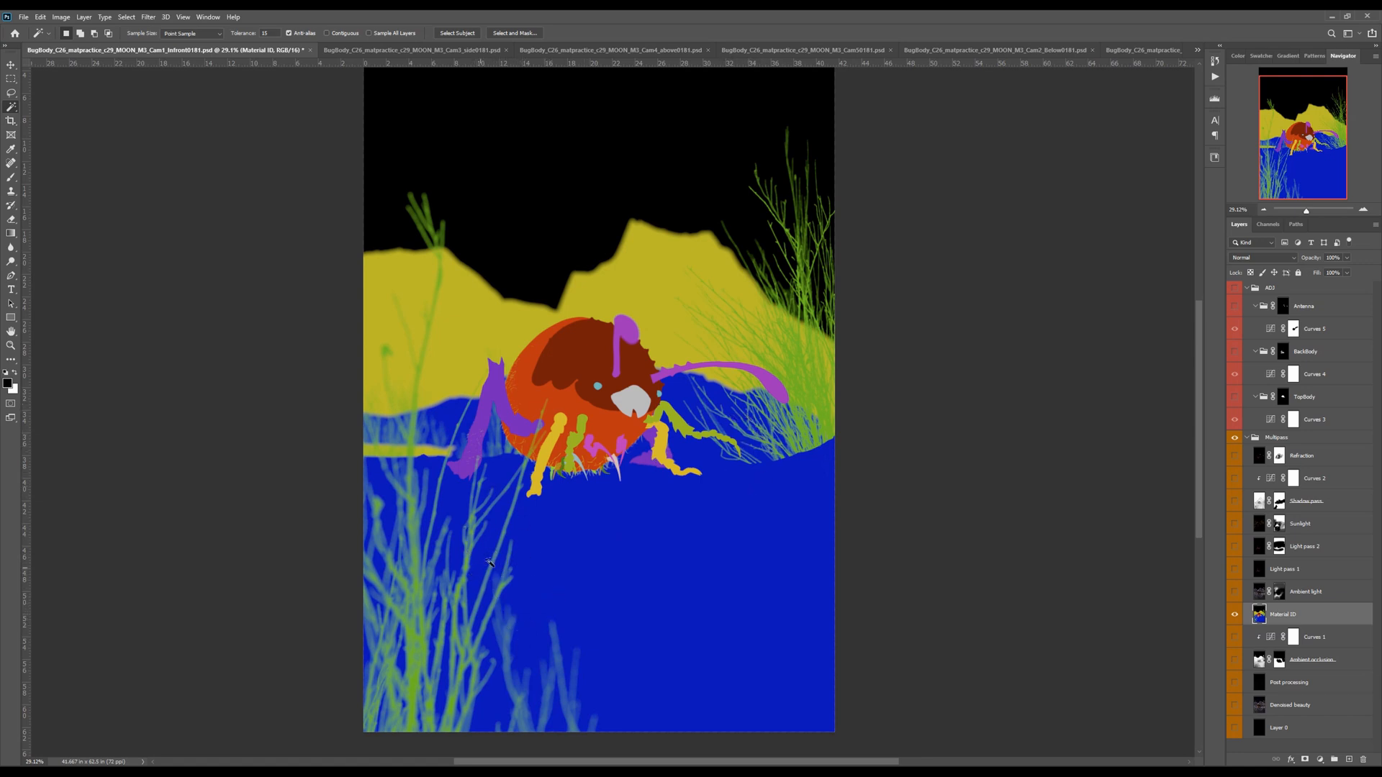
Try the Magic Wand on the blue ground again, check the selection edge around the foreground grass, and deselect
left_click(550, 554)
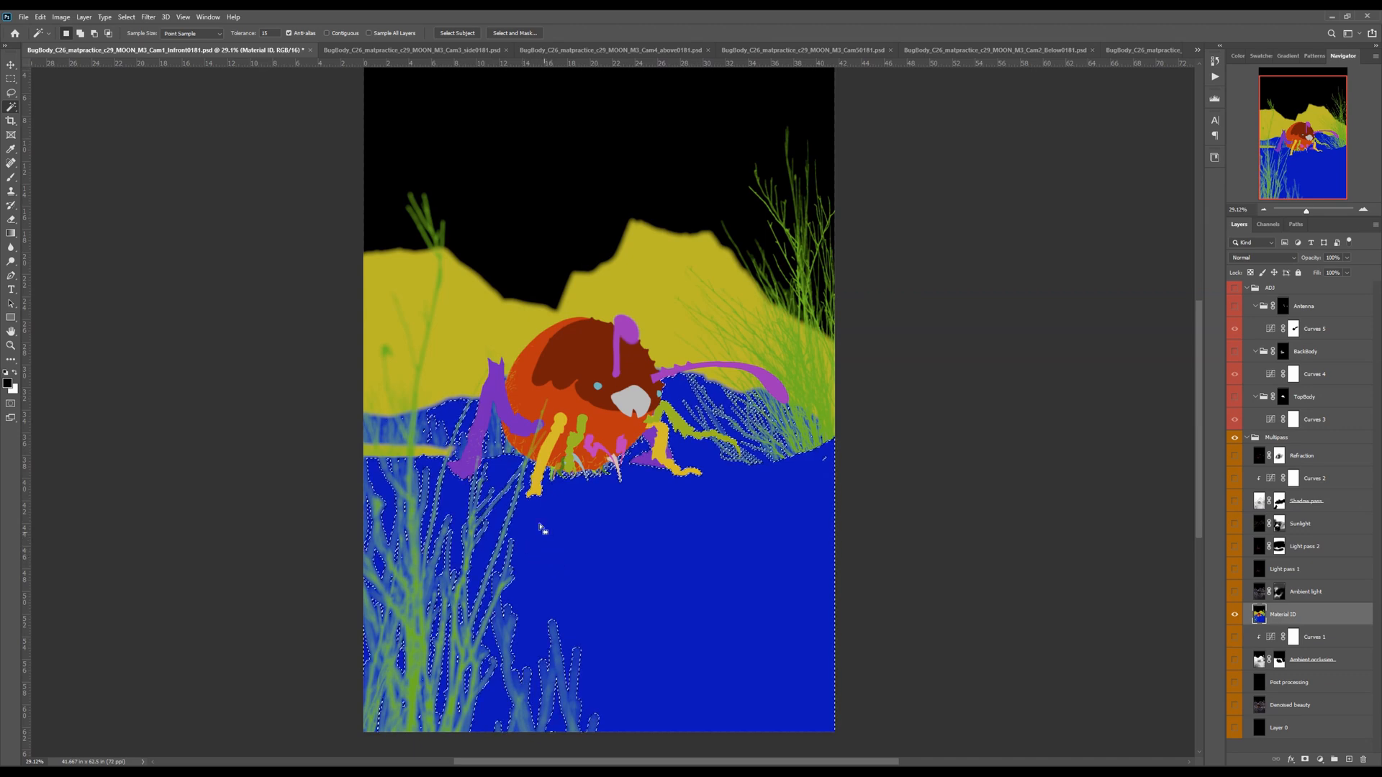
left_click_drag(557, 648, 605, 657)
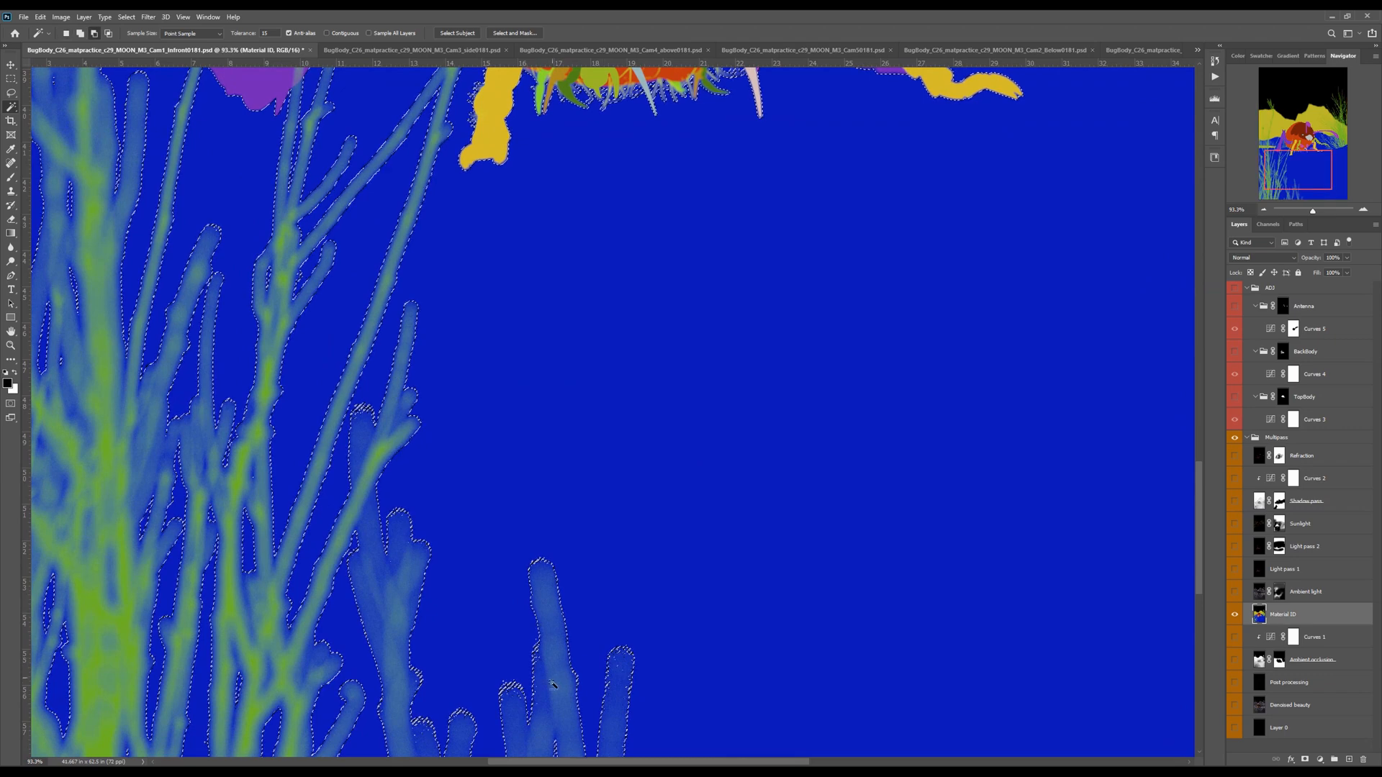
key("ctrl+0")
key("ctrl+d")
left_click_drag(594, 571, 606, 545)
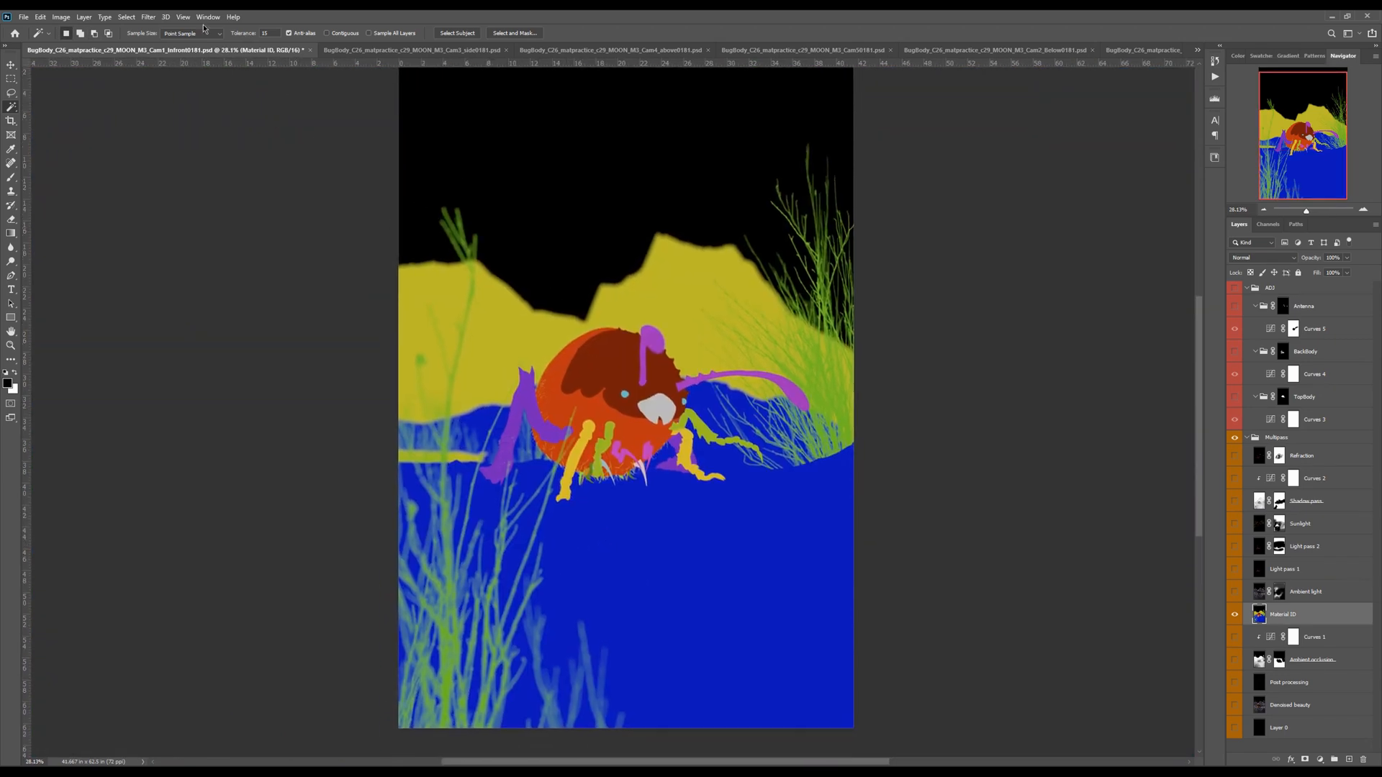
Select the ground through Color Range by sampling its blue in the Material ID pass and raising the fuzziness
left_click(126, 17)
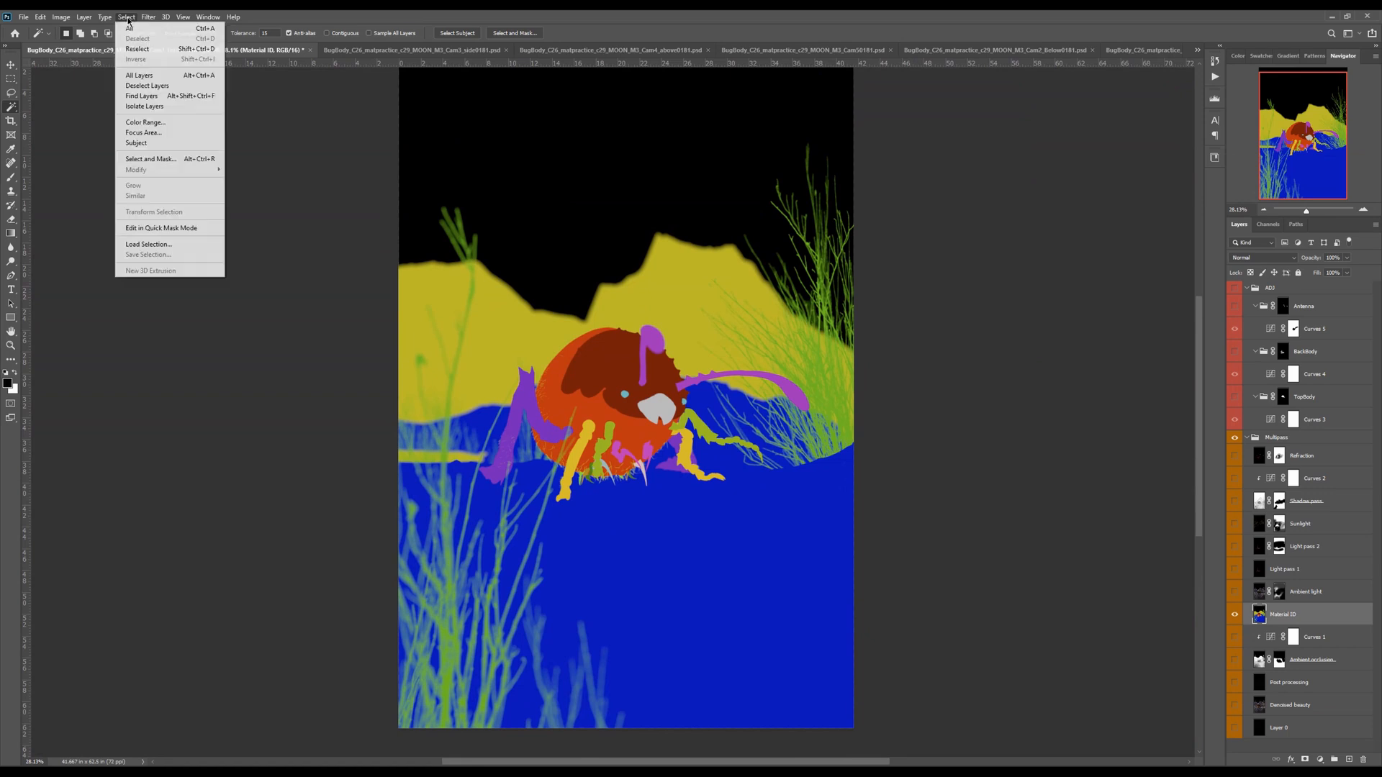
left_click(147, 123)
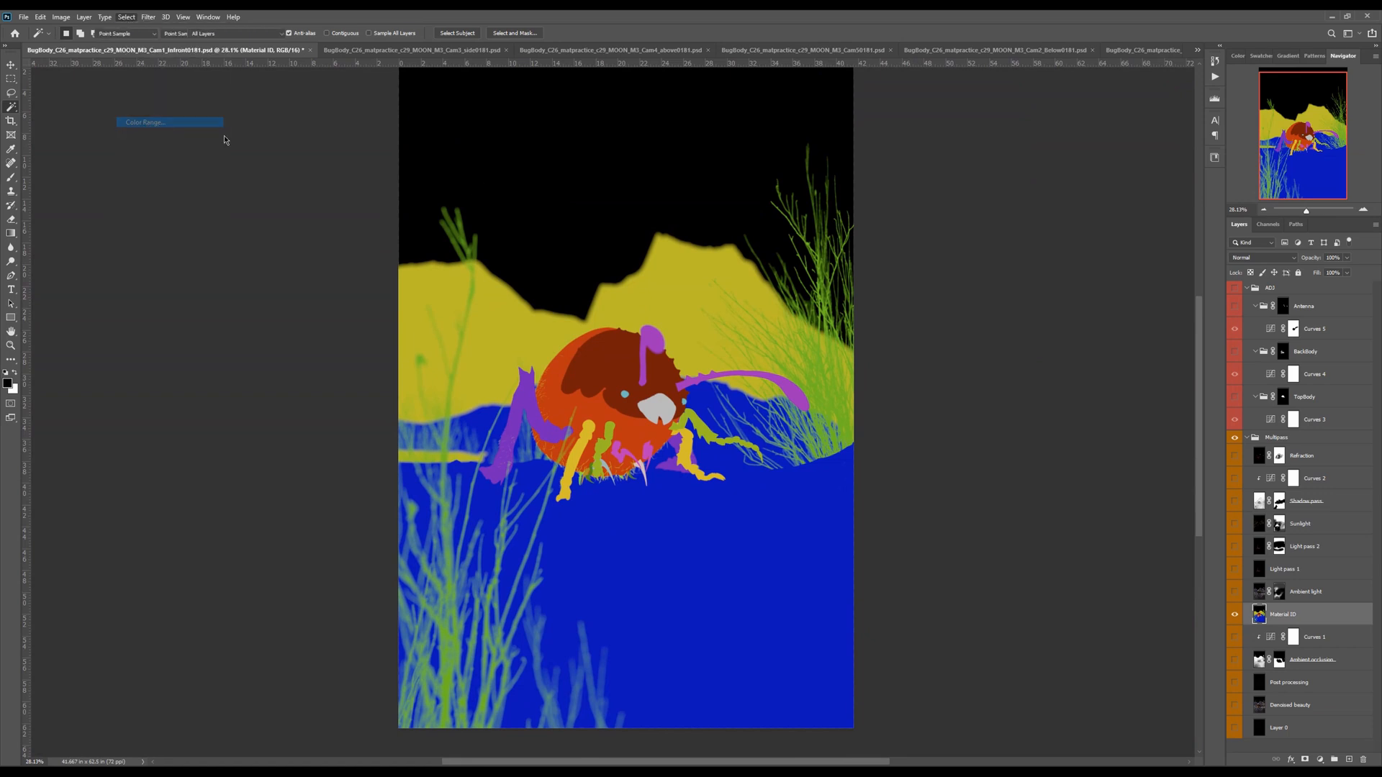
left_click(640, 513)
left_click_drag(704, 157, 951, 157)
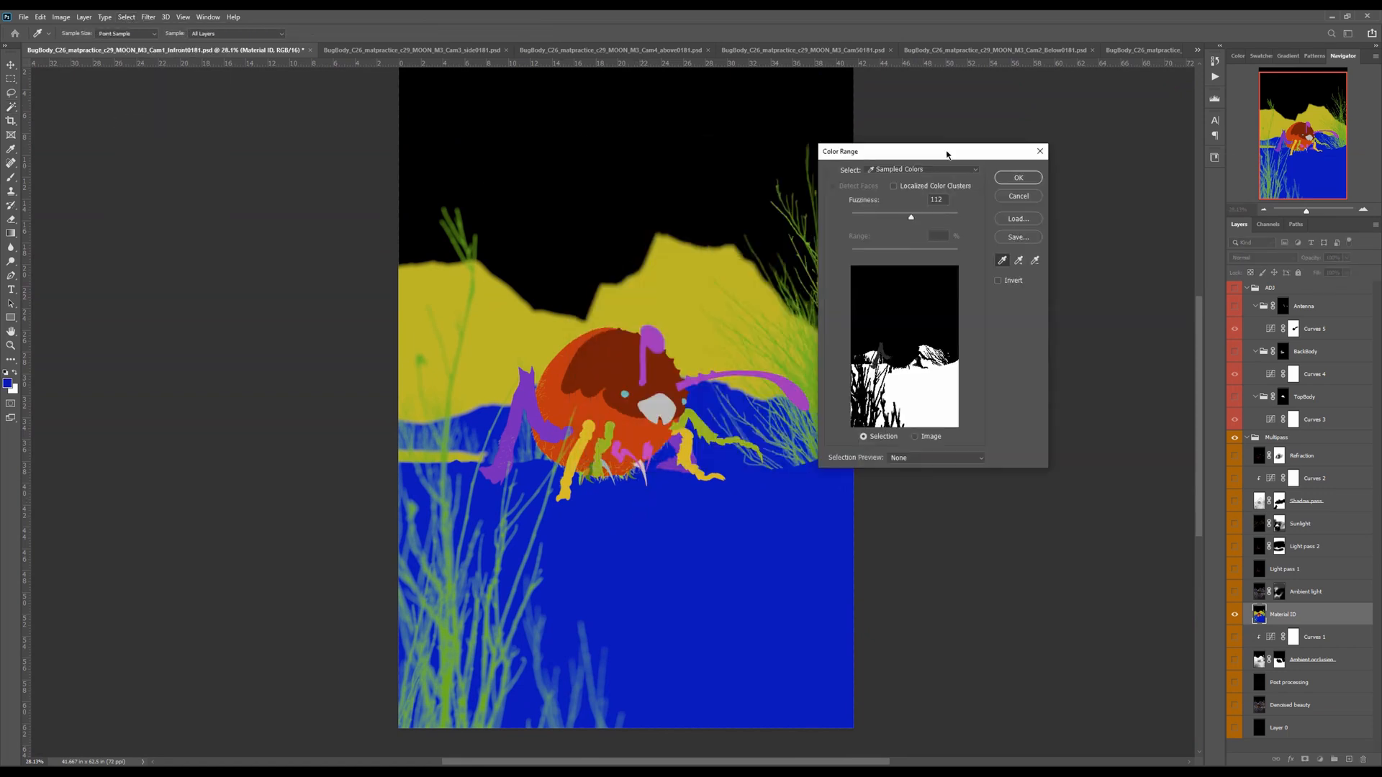
left_click_drag(911, 217, 956, 218)
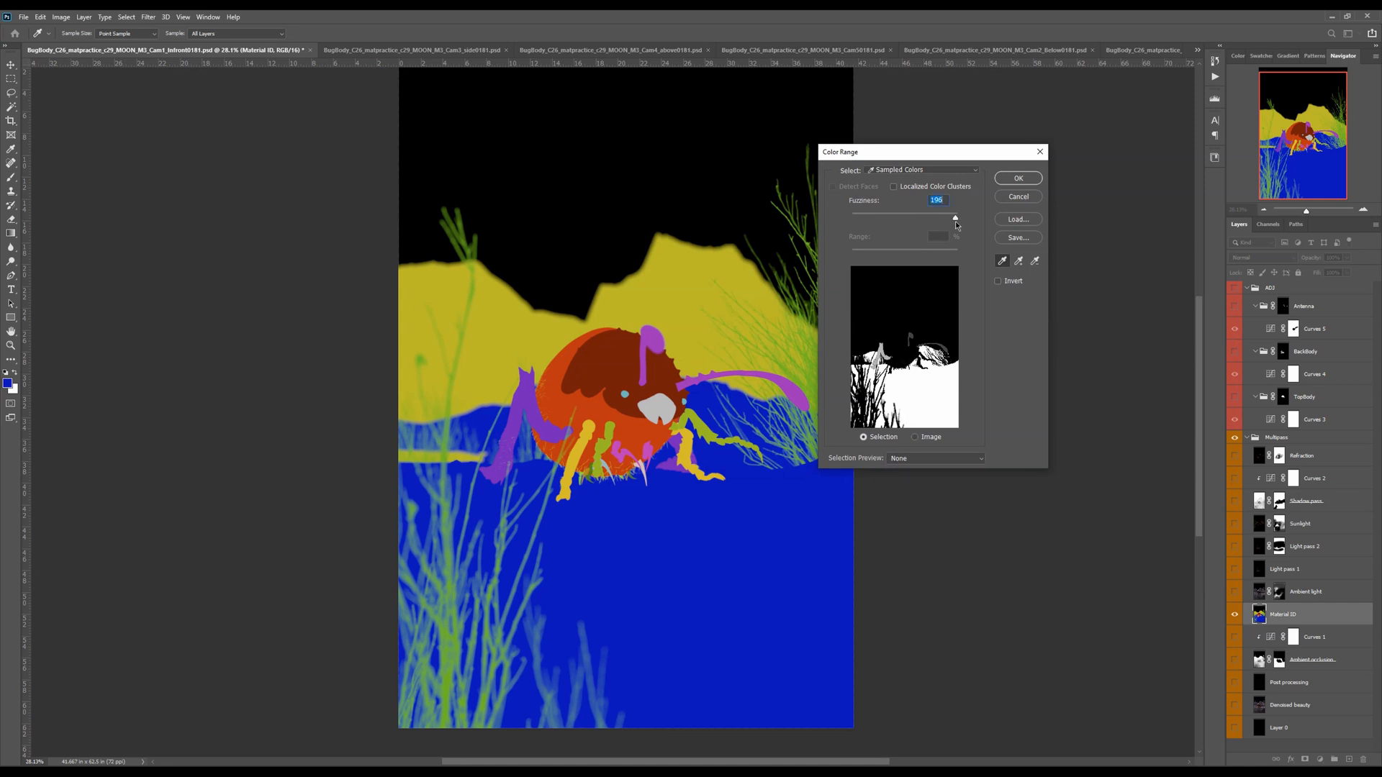
left_click_drag(955, 217, 935, 218)
left_click(1017, 179)
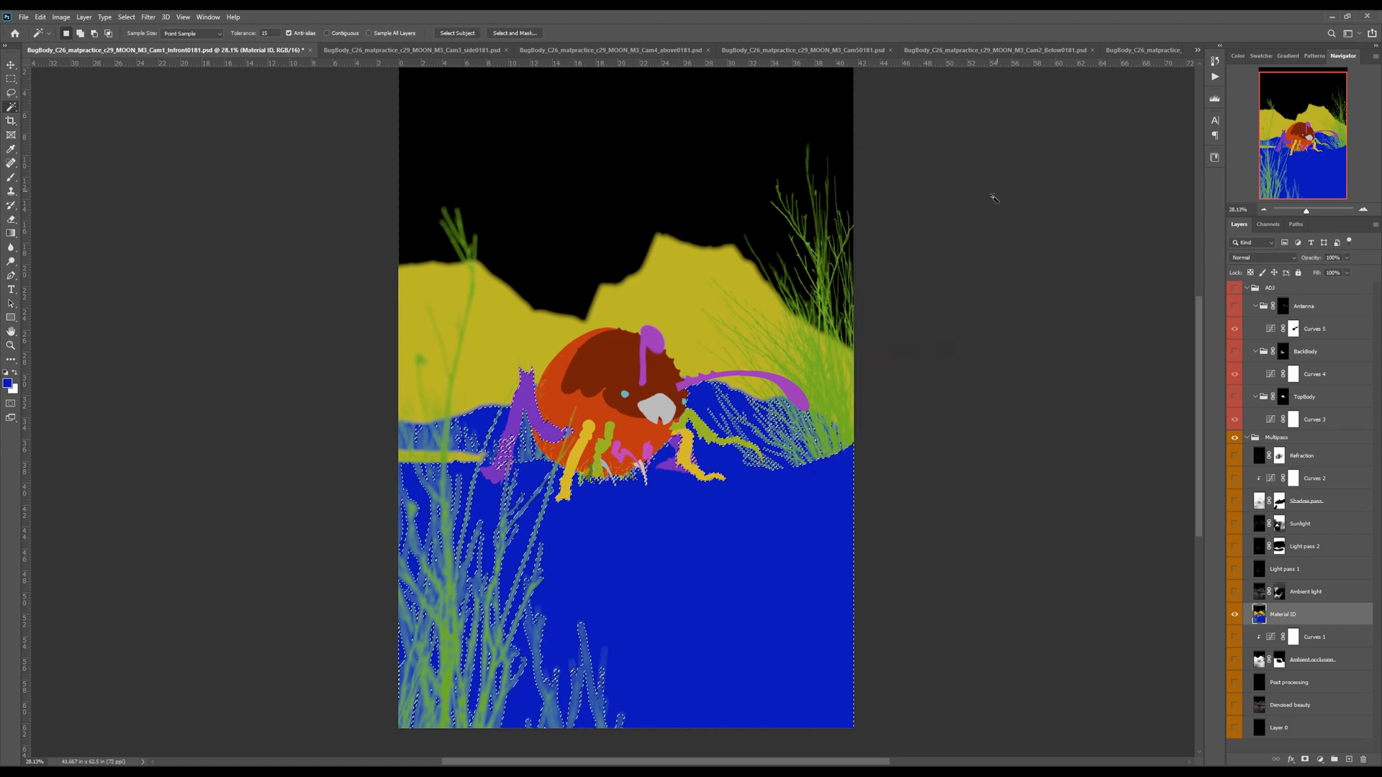
Bring back the full composite and create a group named "ground" above Antenna, masked by the ground selection
left_click(1235, 615, "alt")
left_click(1304, 307)
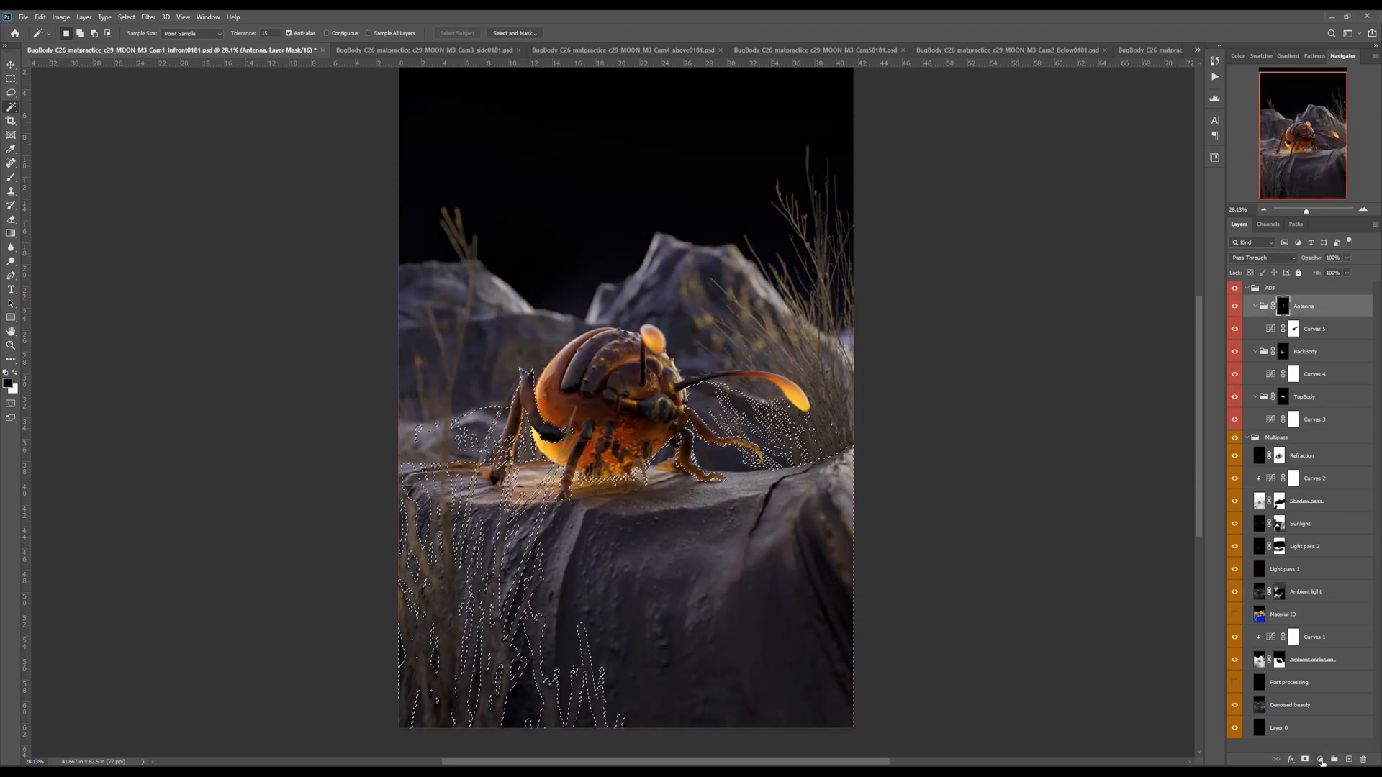
left_click(1335, 760)
double_click(1283, 302)
type("ground")
key("Return")
left_click(1304, 760)
Add a Curves adjustment inside the ground group, move its RGB white point to input 148, and check the rock near the grass
left_click(1320, 760)
left_click(1314, 620)
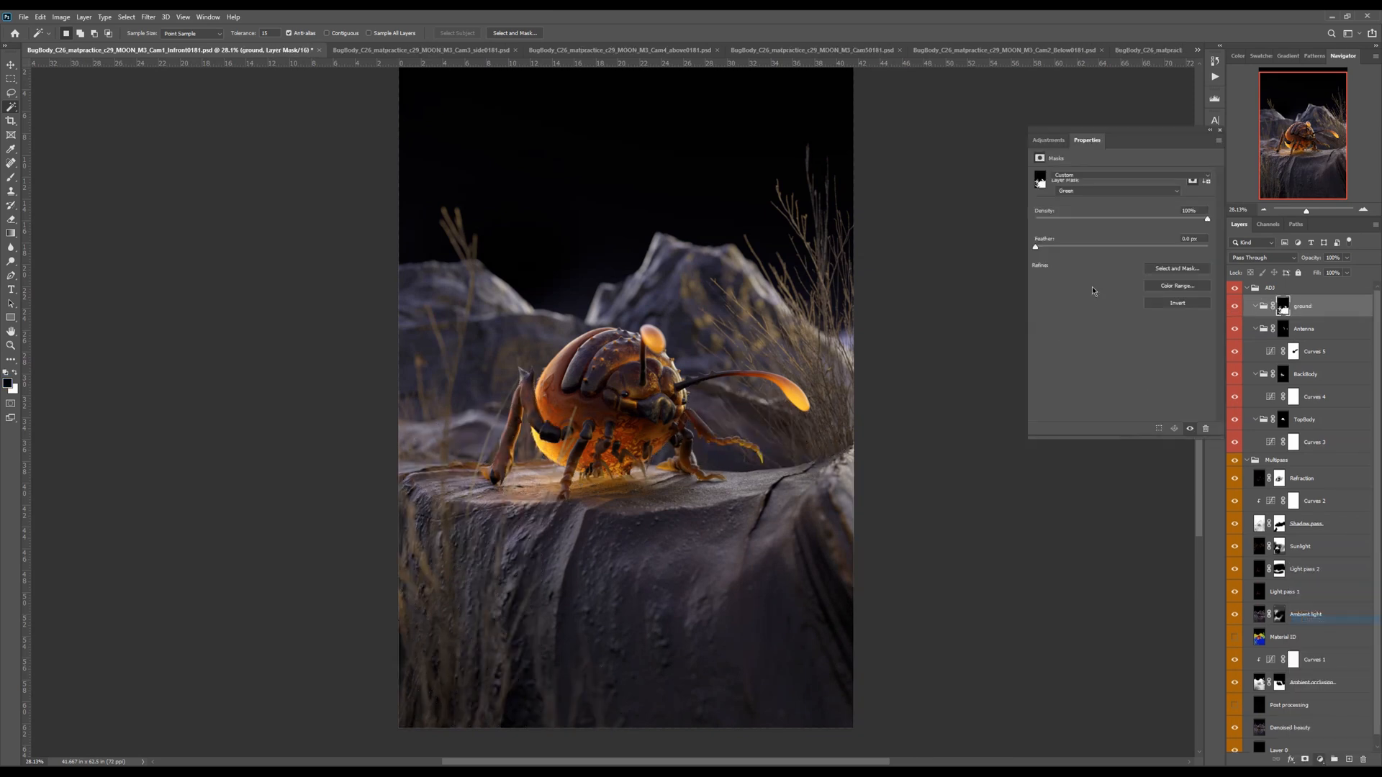
left_click_drag(1200, 201, 1143, 203)
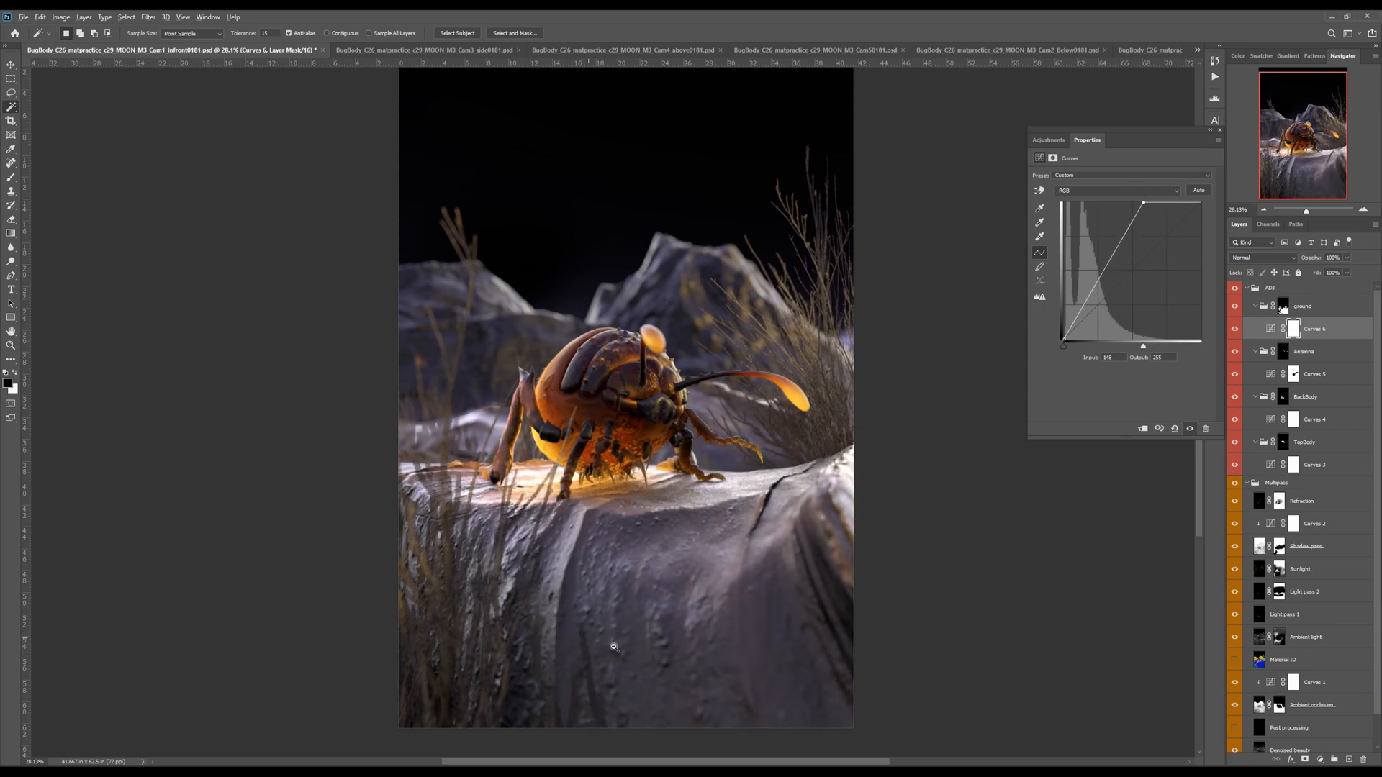
scroll(580, 639, "up", 5)
left_click_drag(618, 690, 669, 463)
left_click_drag(364, 392, 494, 454)
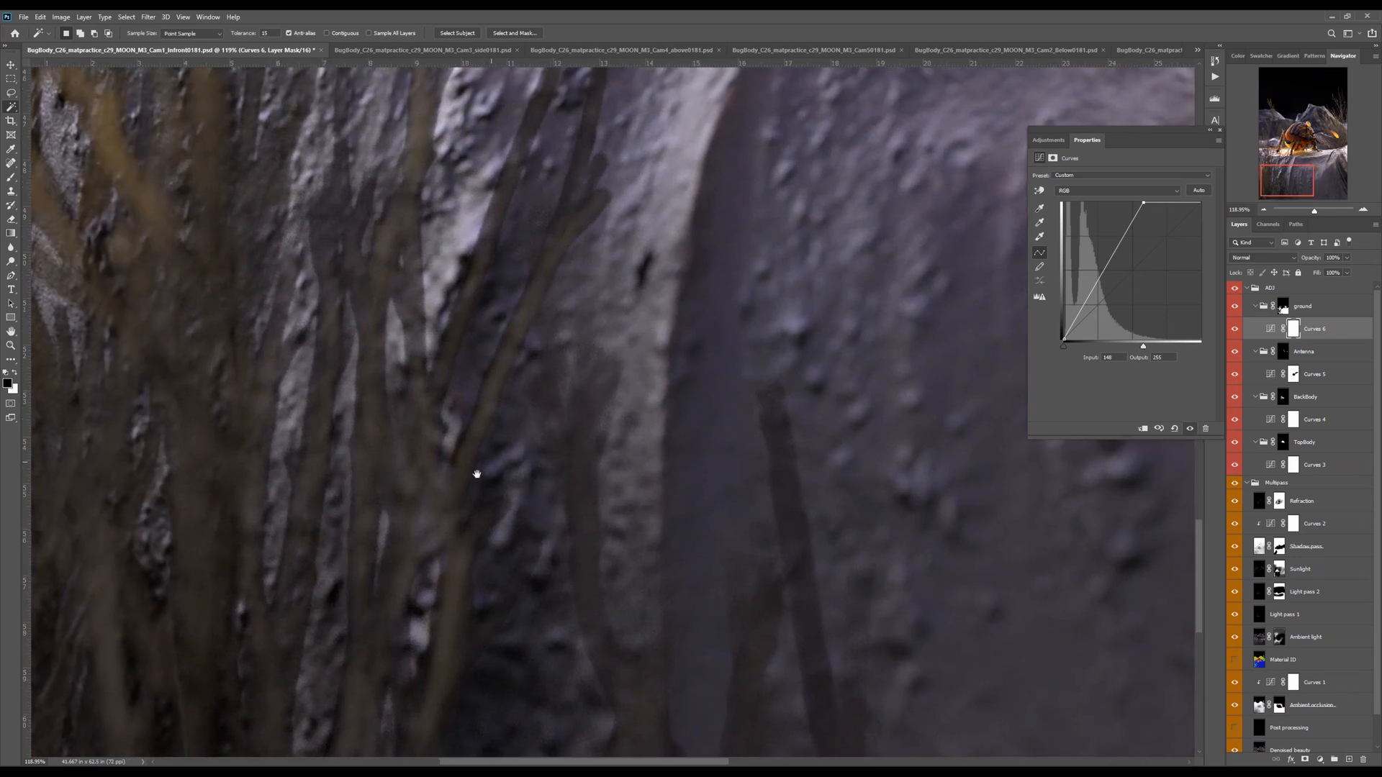
key("ctrl+0")
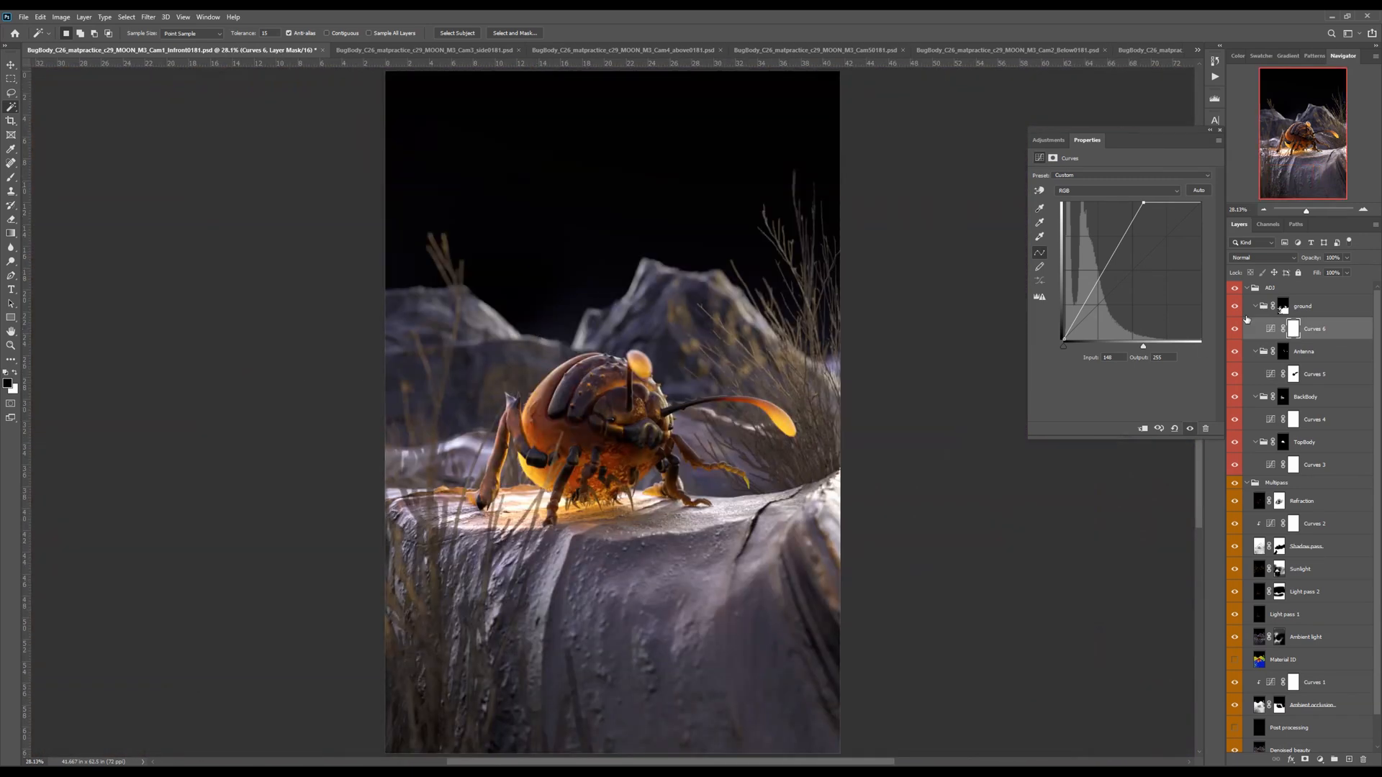
Examine the ground group's mask up close around the bug's legs, the underside of its body and the foreground grass
left_click(1282, 309, "alt")
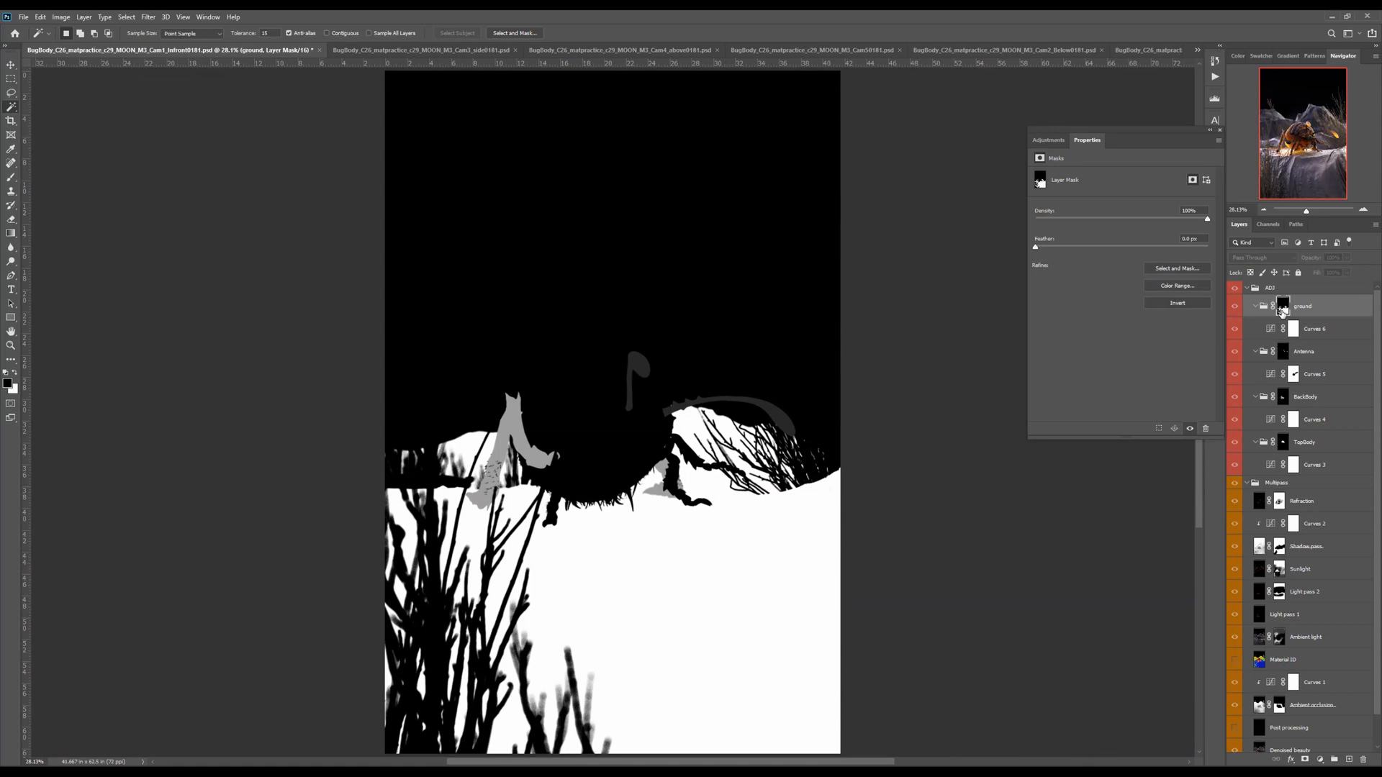
left_click_drag(678, 559, 729, 450)
key("ctrl+plus")
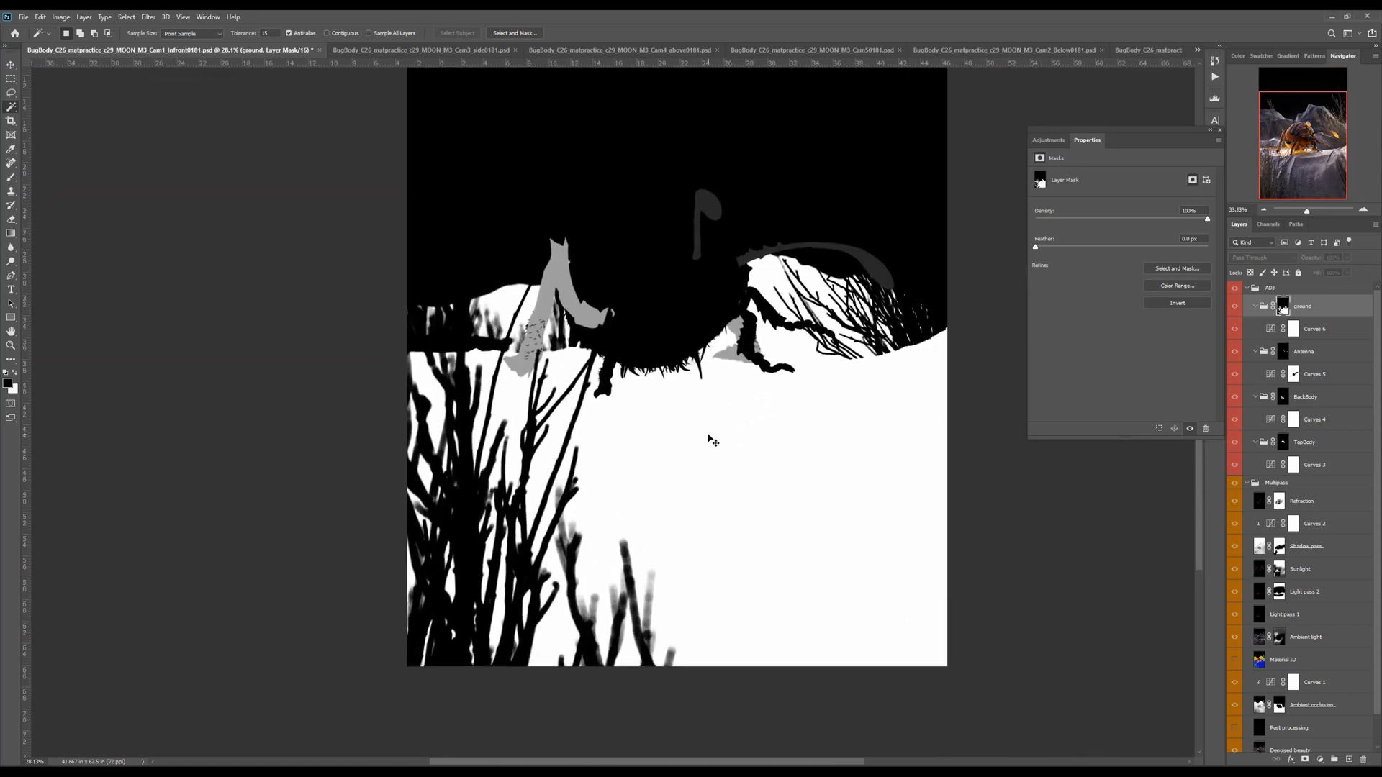
key("ctrl+plus")
key("ctrl+plus")
left_click_drag(644, 383, 484, 467)
key("ctrl+plus")
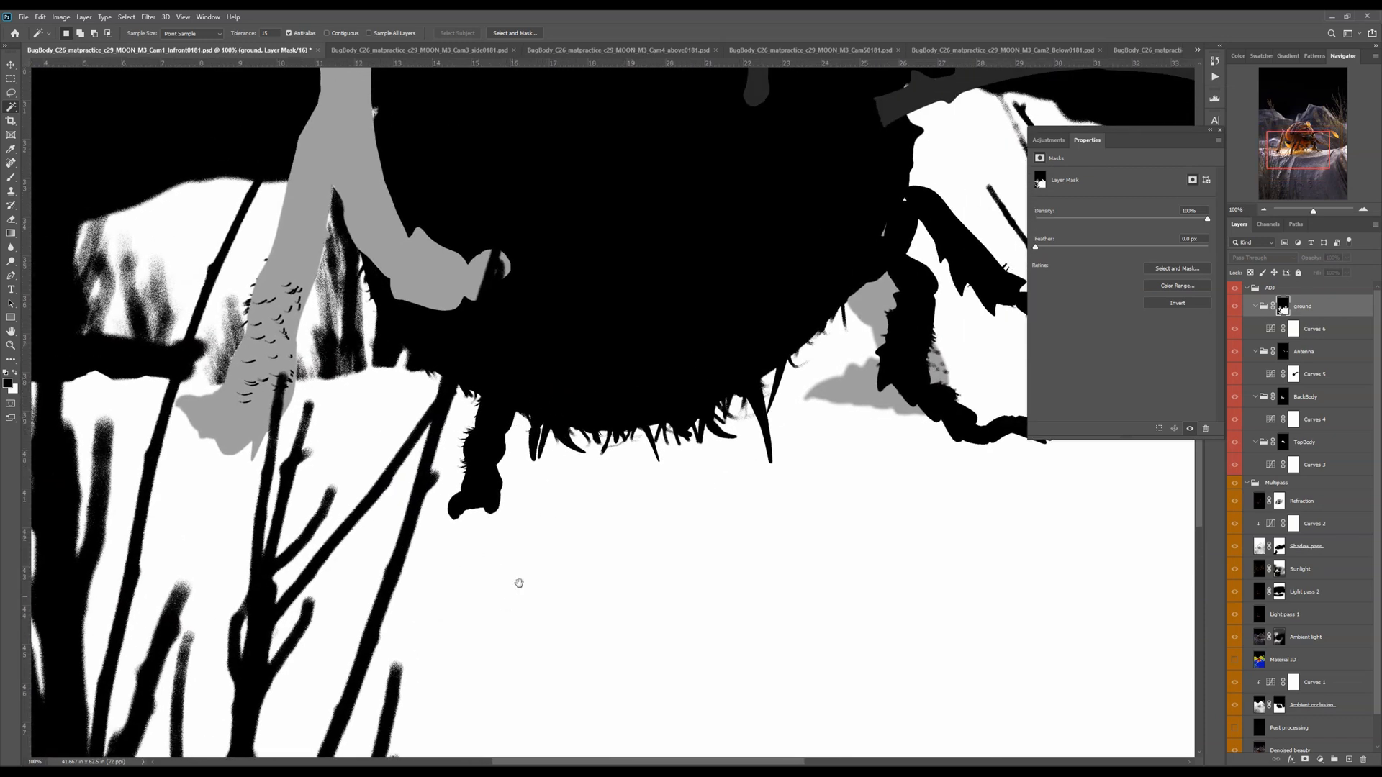
left_click_drag(519, 583, 663, 395)
left_click_drag(595, 475, 598, 284)
left_click_drag(584, 504, 612, 377)
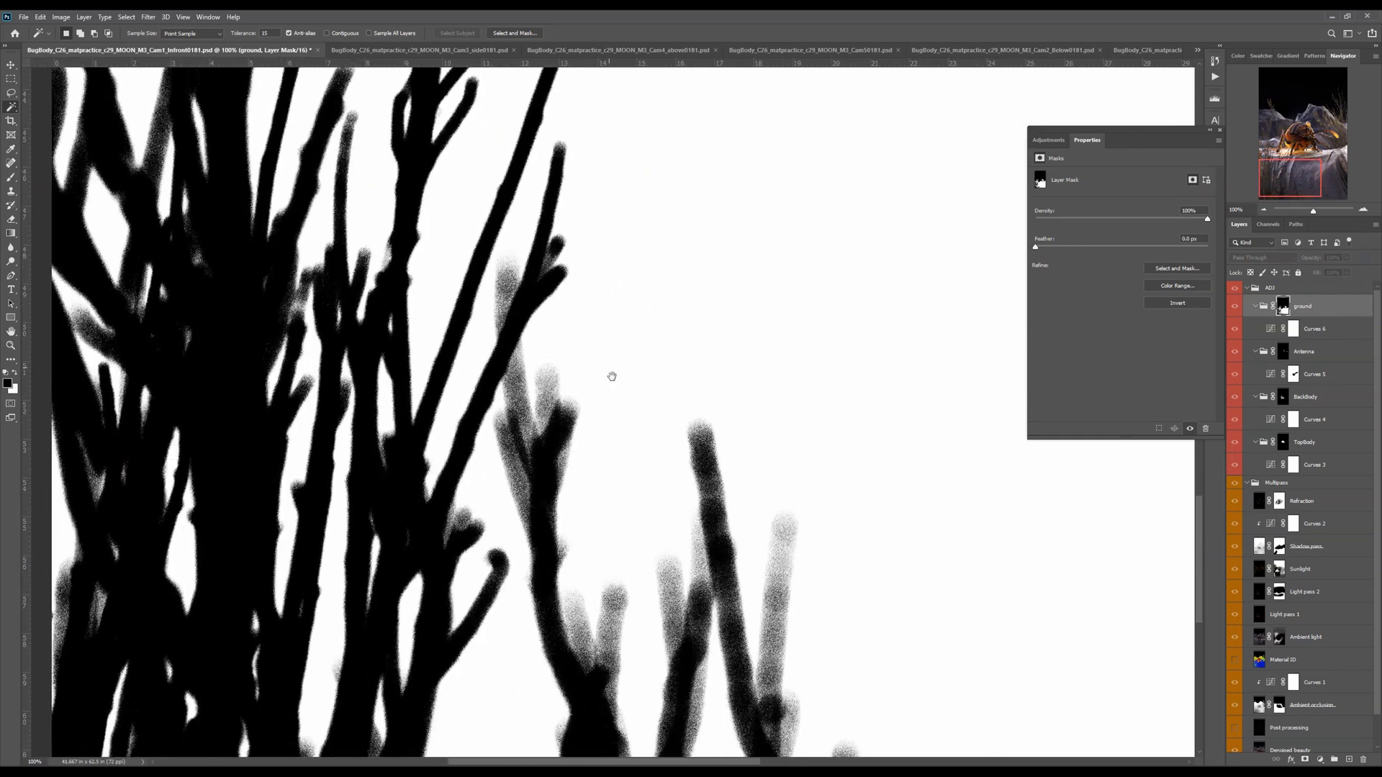
left_click_drag(768, 573, 763, 471)
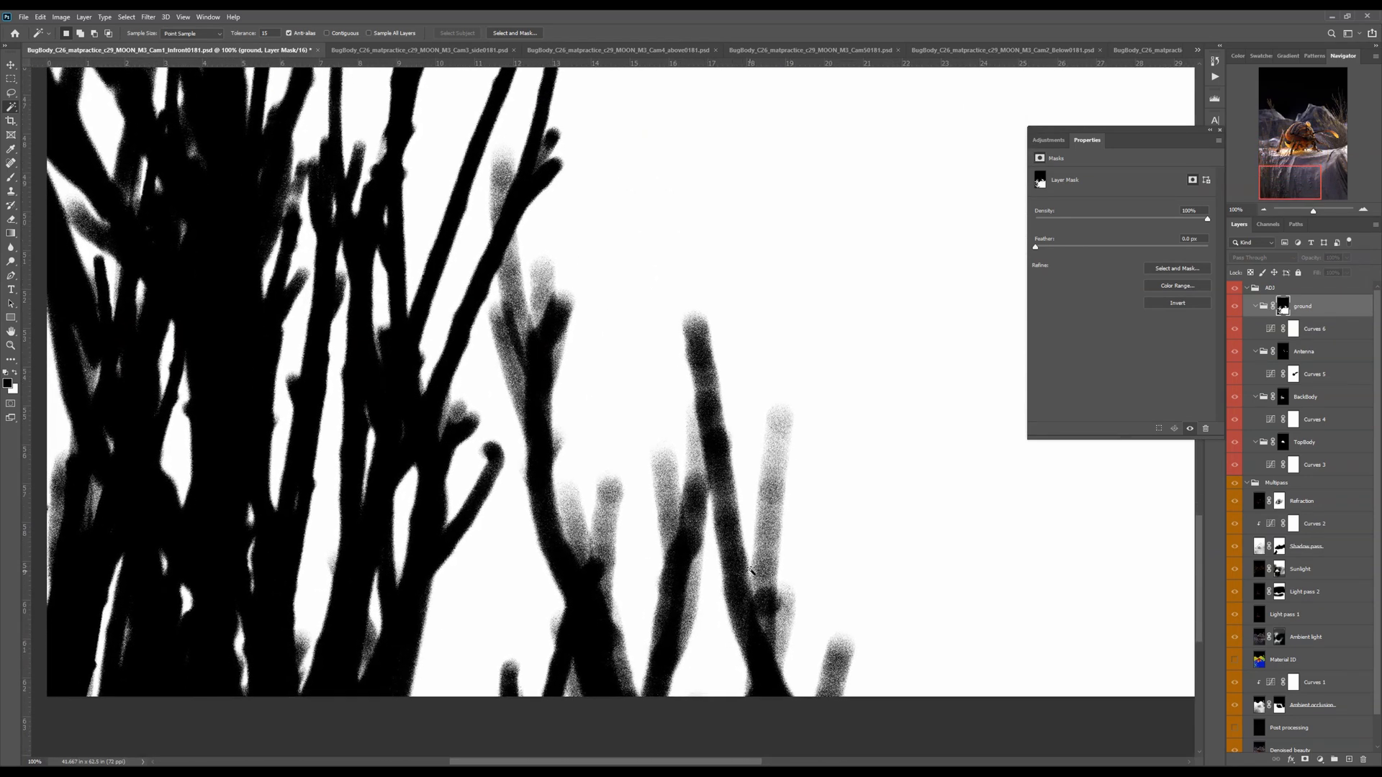
Soften the foreground grass edges in the ground group's mask using the Blur tool with an enlarged brush, and return to the composite view
scroll(648, 391, "down", 2)
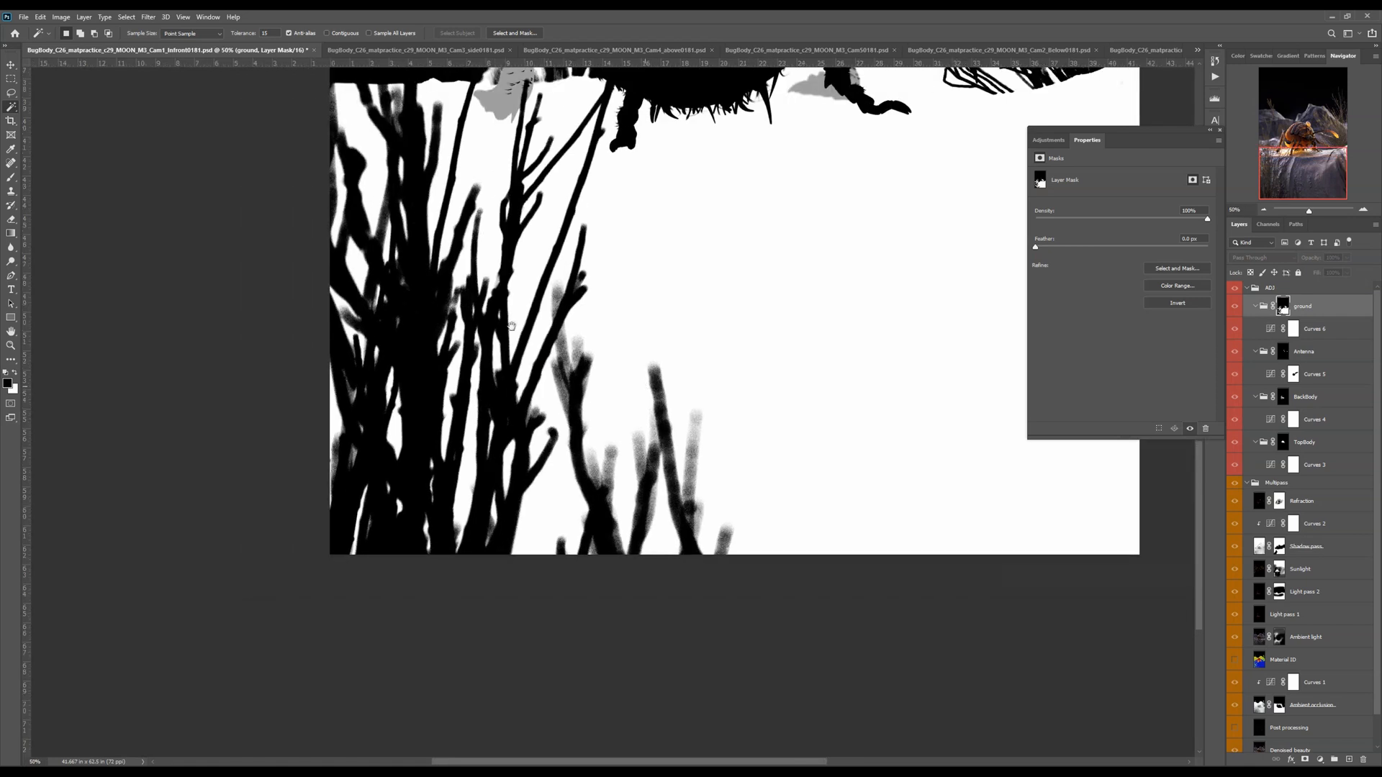
left_click_drag(511, 326, 501, 413)
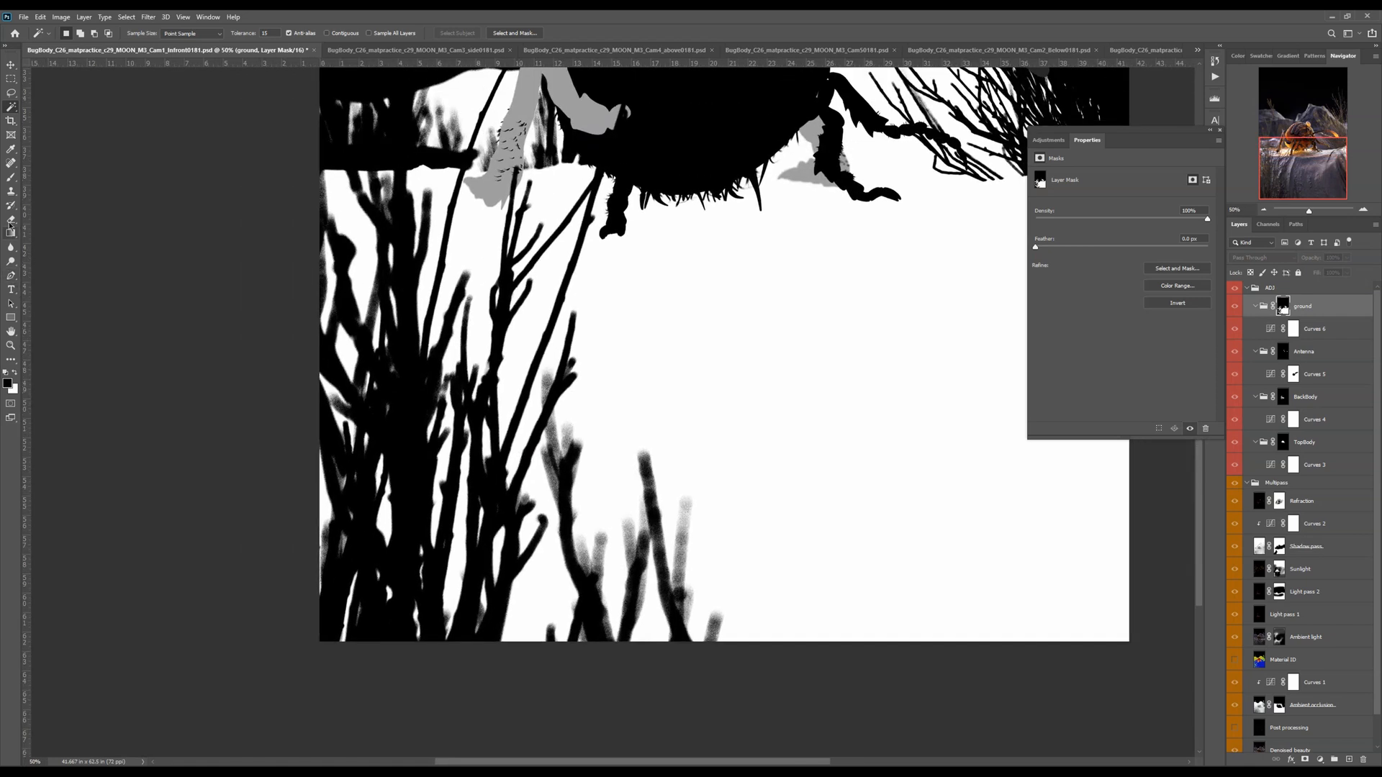
left_click(11, 252)
key("bracketright")
key("bracketright")
key("bracketright")
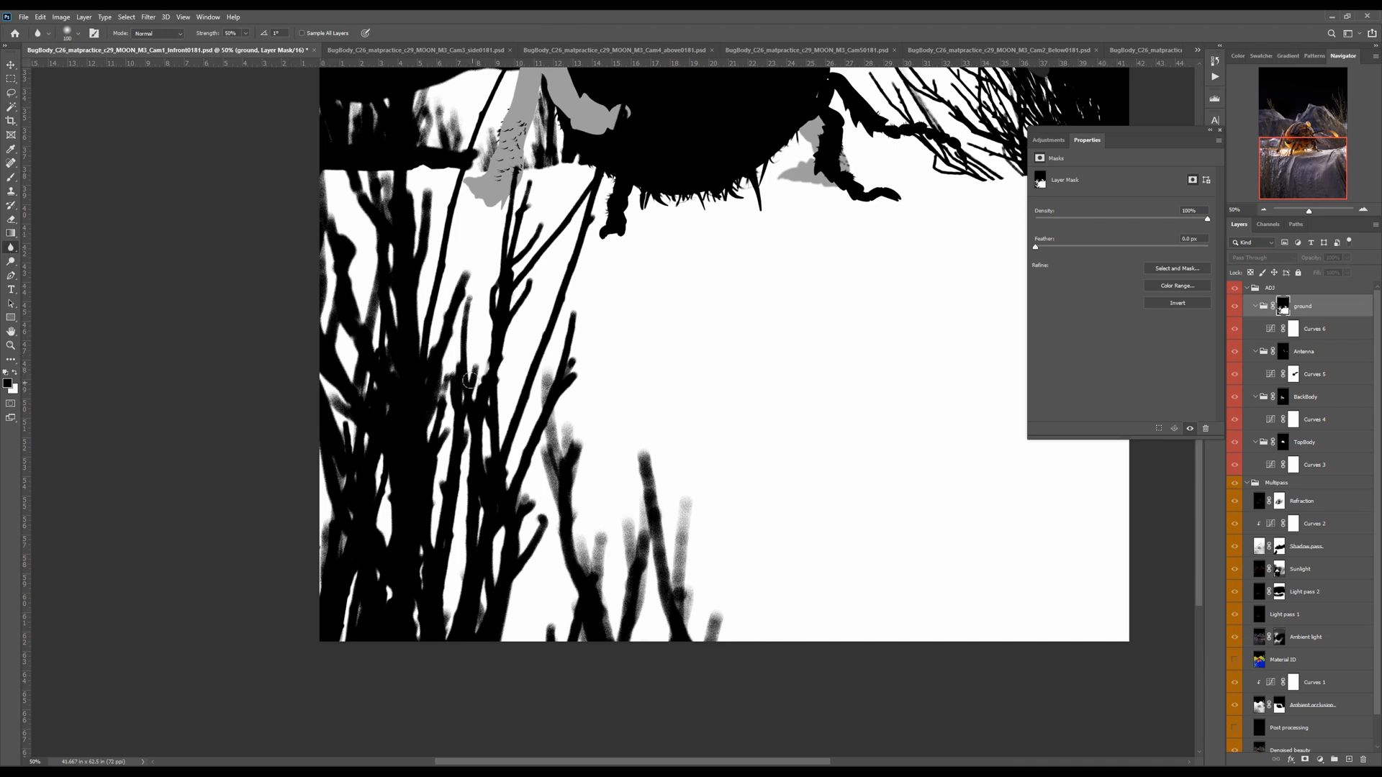
left_click(1284, 308, "alt")
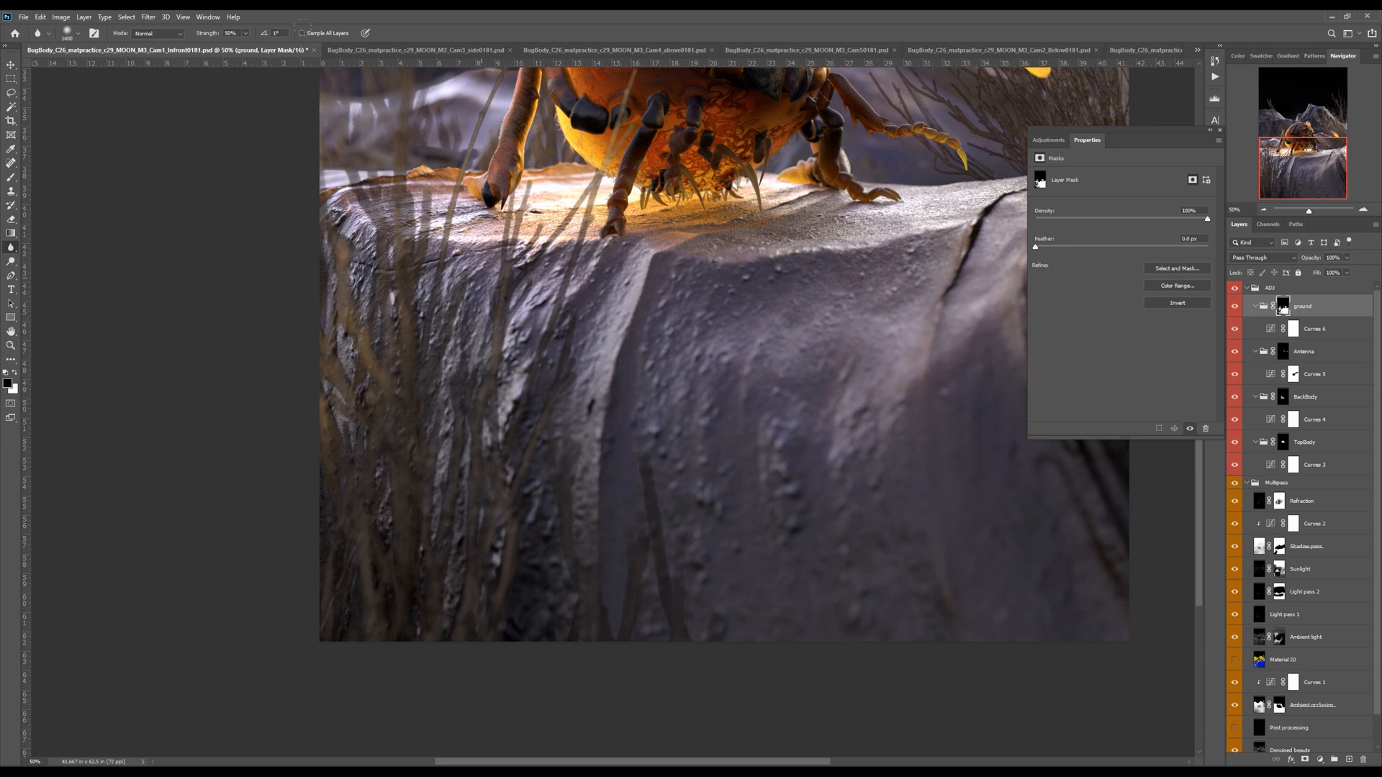
Raise the Blur tool's strength to 100% and blur the ground group's mask around the foreground grass
left_click(245, 33)
left_click_drag(246, 46, 315, 50)
left_click(292, 152)
left_click_drag(556, 372, 471, 520)
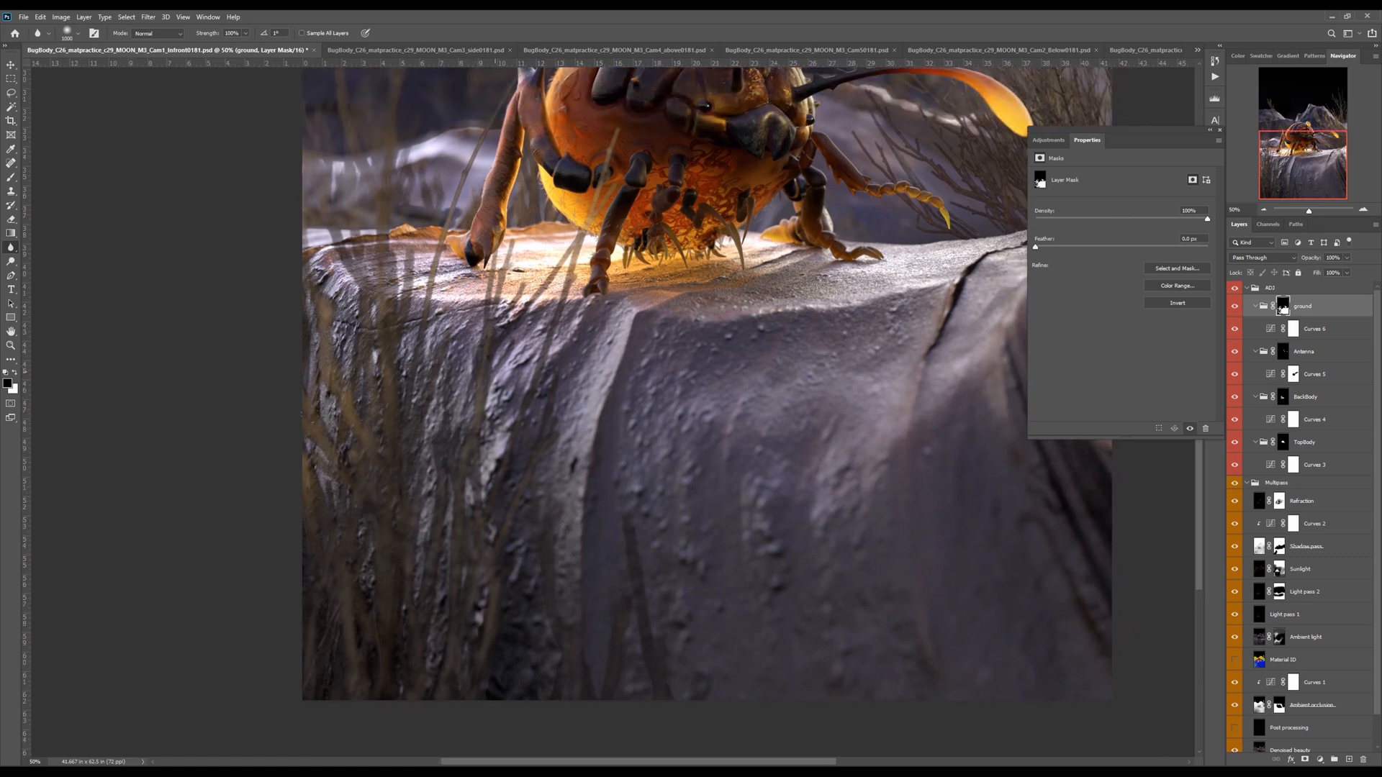
left_click_drag(559, 328, 542, 426)
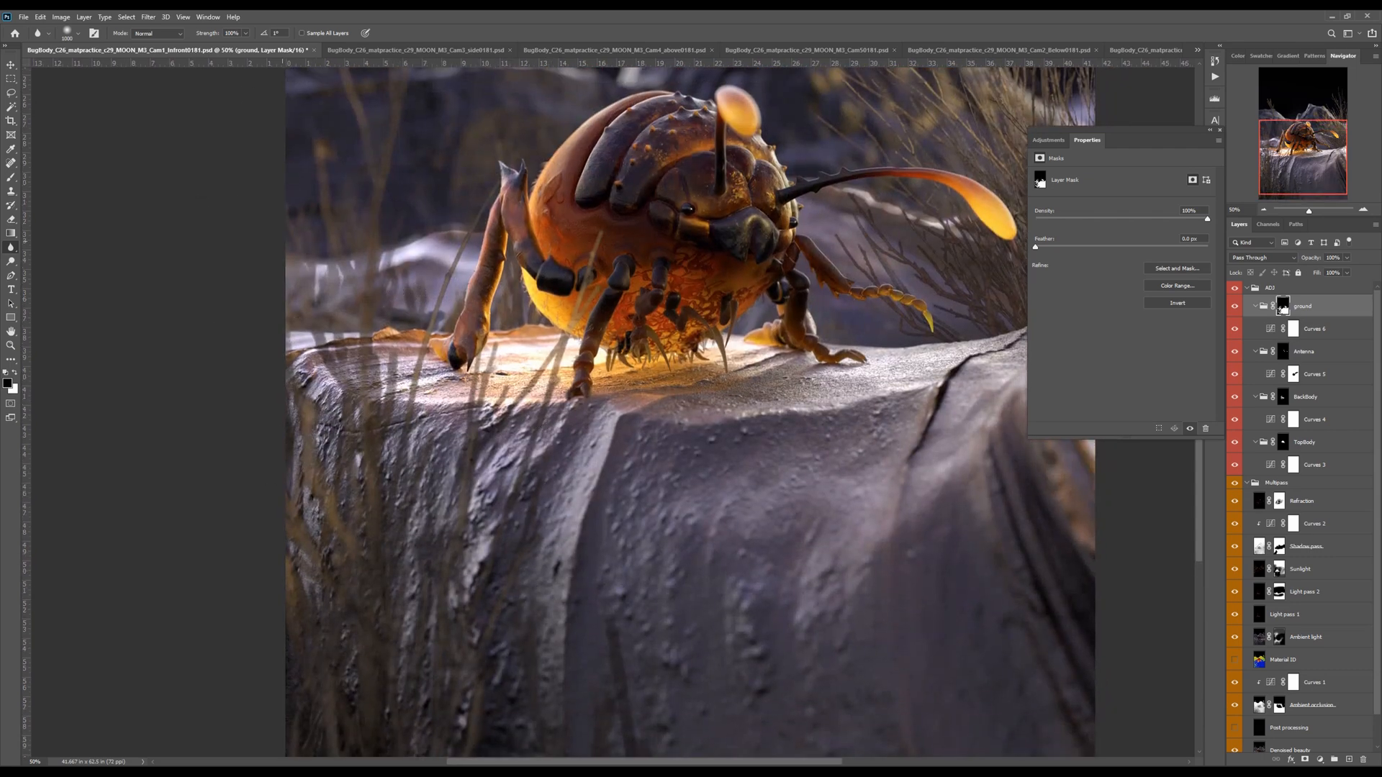
left_click_drag(481, 413, 475, 437)
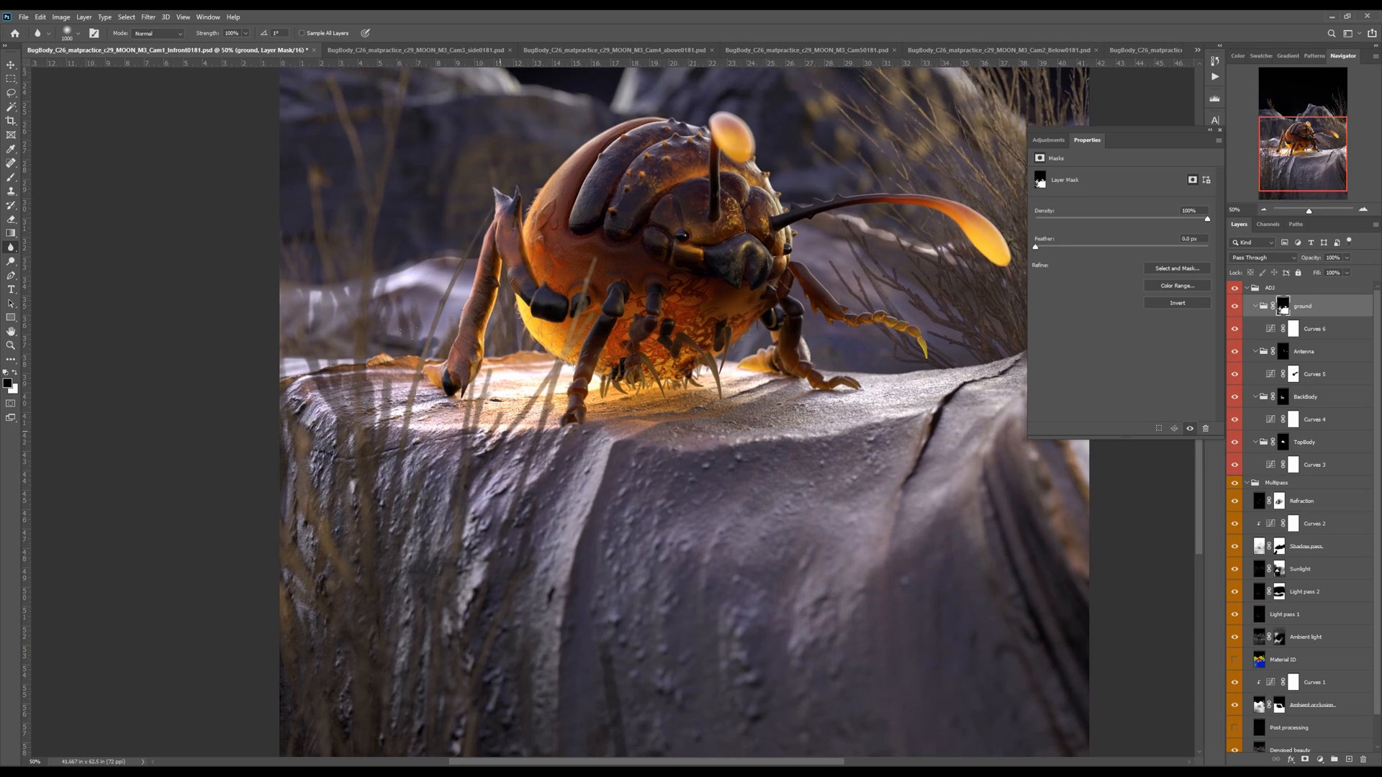
left_click_drag(431, 268, 424, 311)
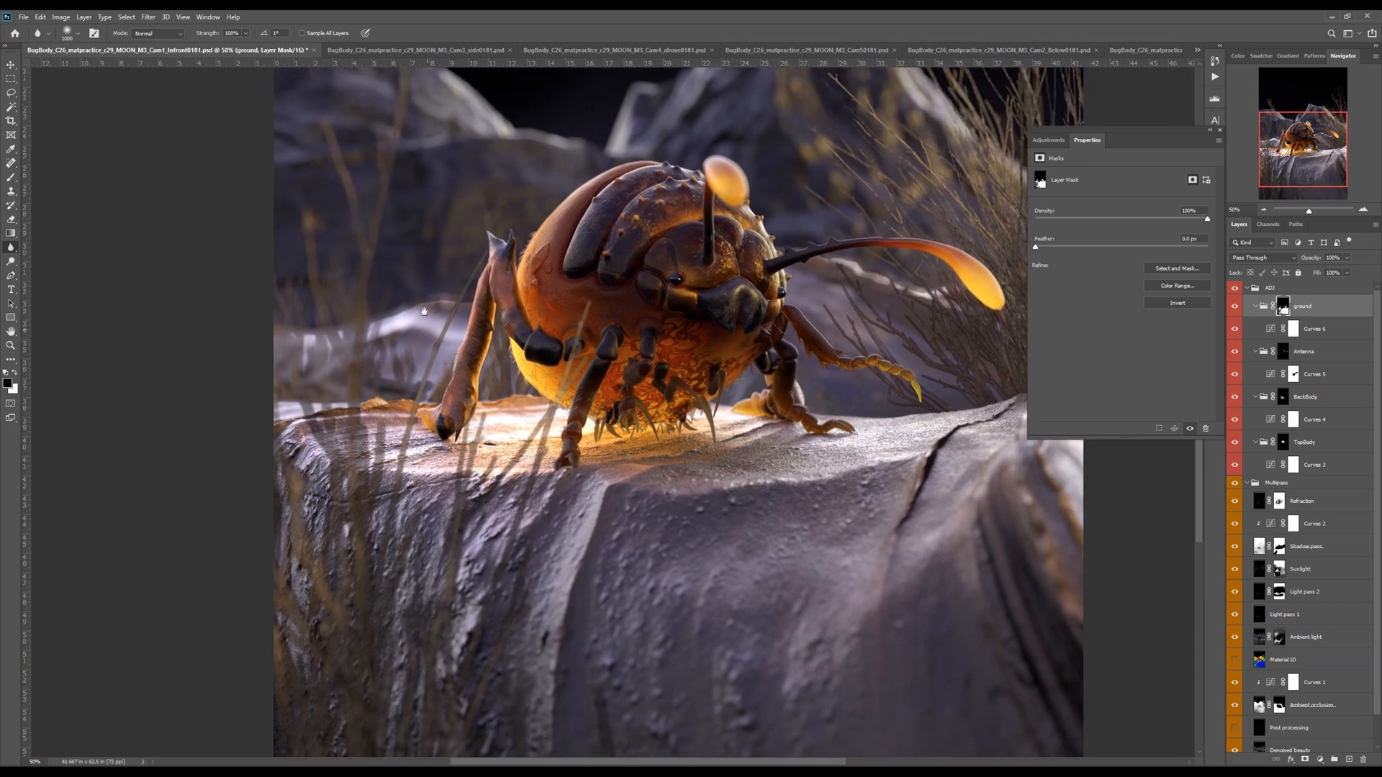
left_click_drag(614, 596, 490, 571)
left_click_drag(776, 427, 774, 273)
left_click_drag(578, 495, 606, 480)
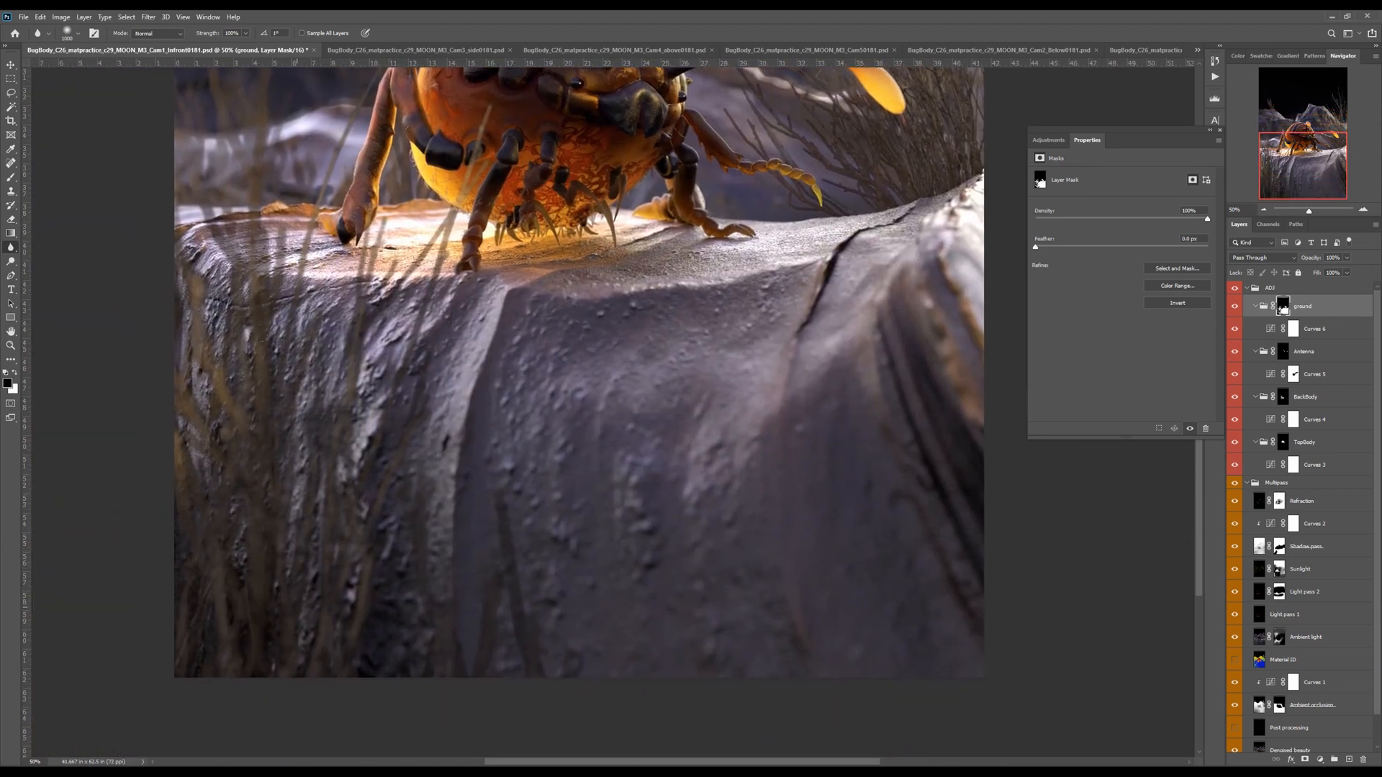
Compare the ground before and after the blur strokes by switching between the Modify Curves Layer and latest Blur Tool history states
left_click(1221, 135)
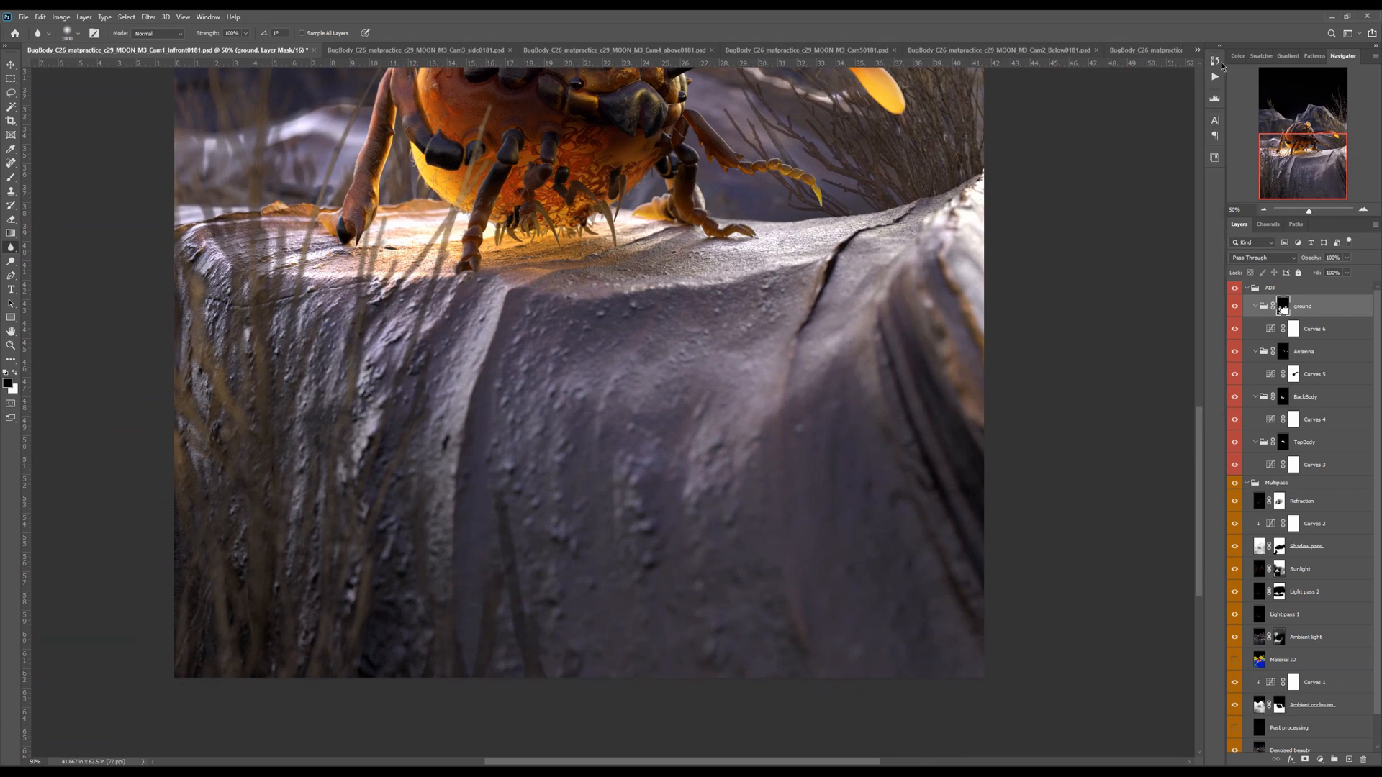
left_click(207, 17)
left_click(229, 215)
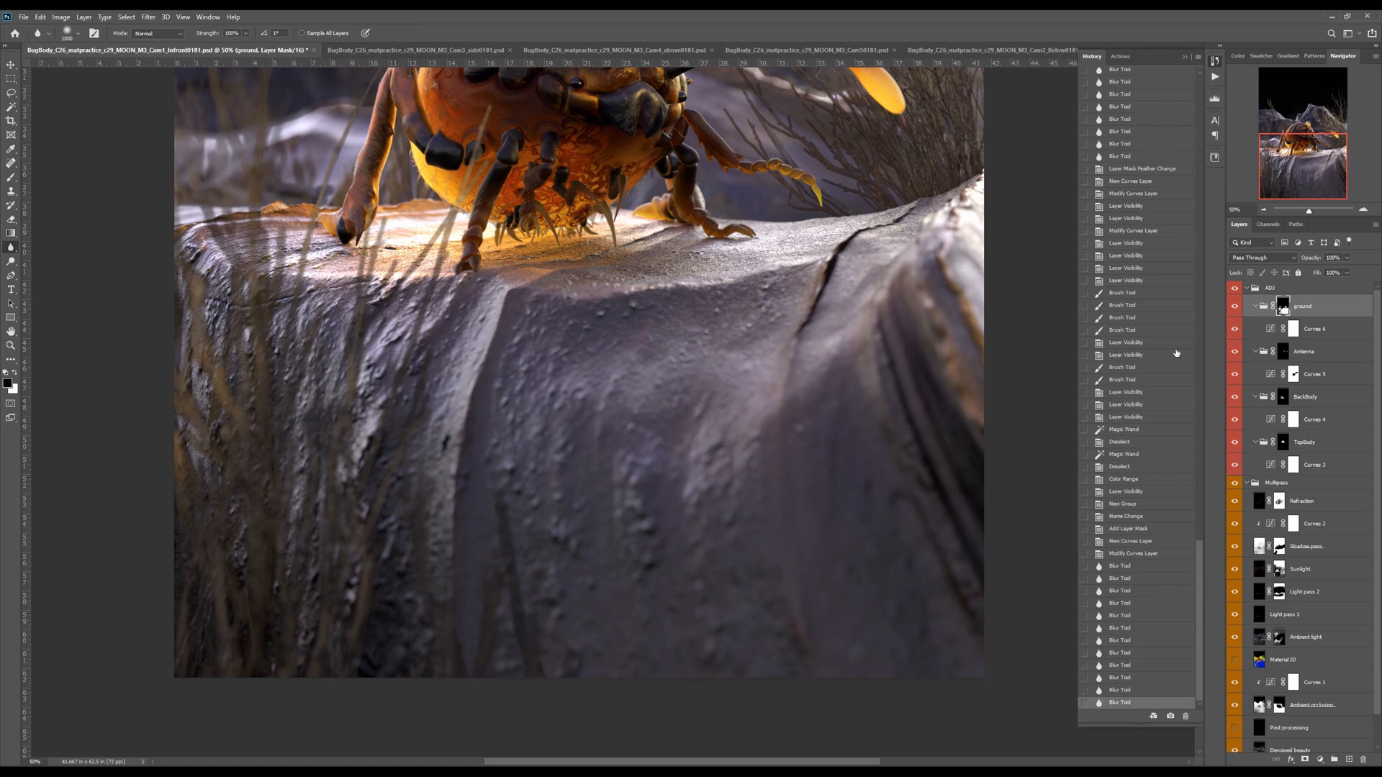
left_click(1133, 554)
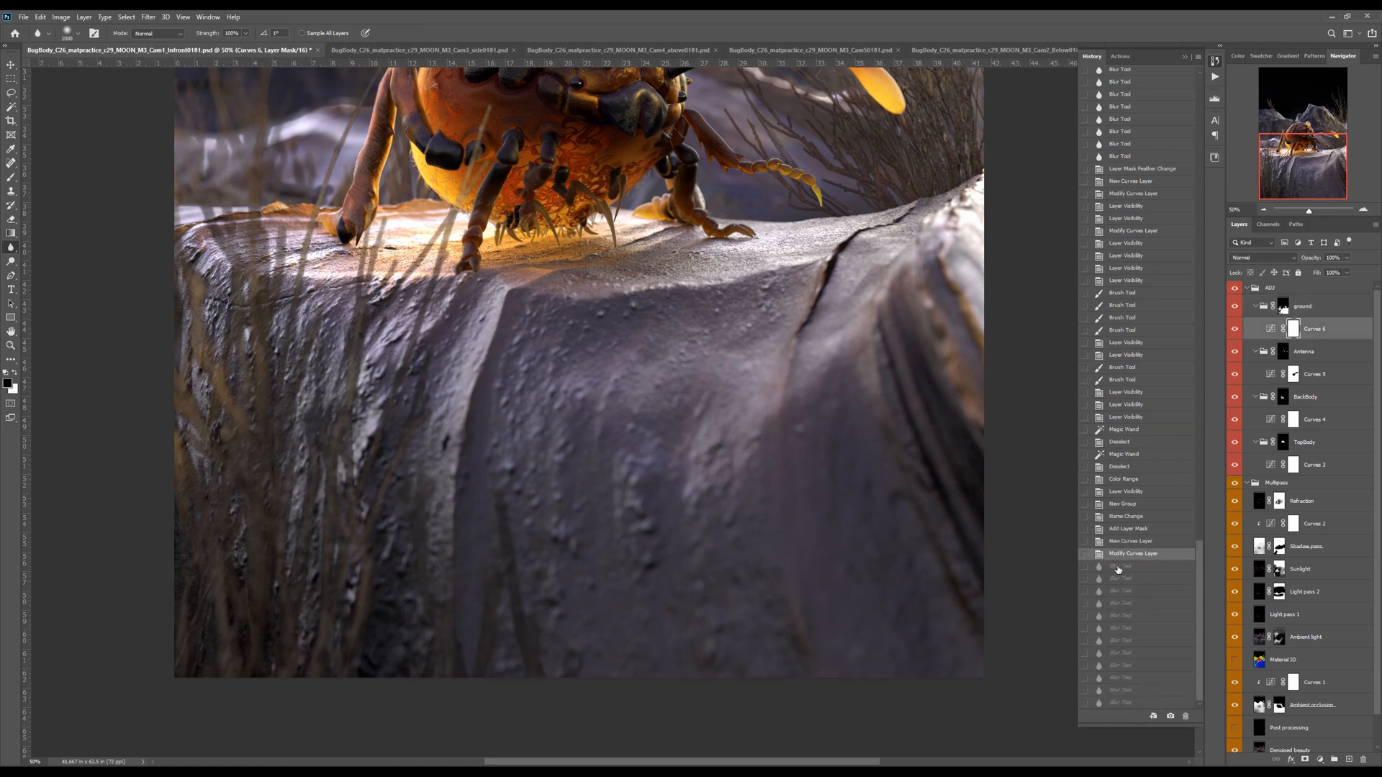
left_click(1122, 703)
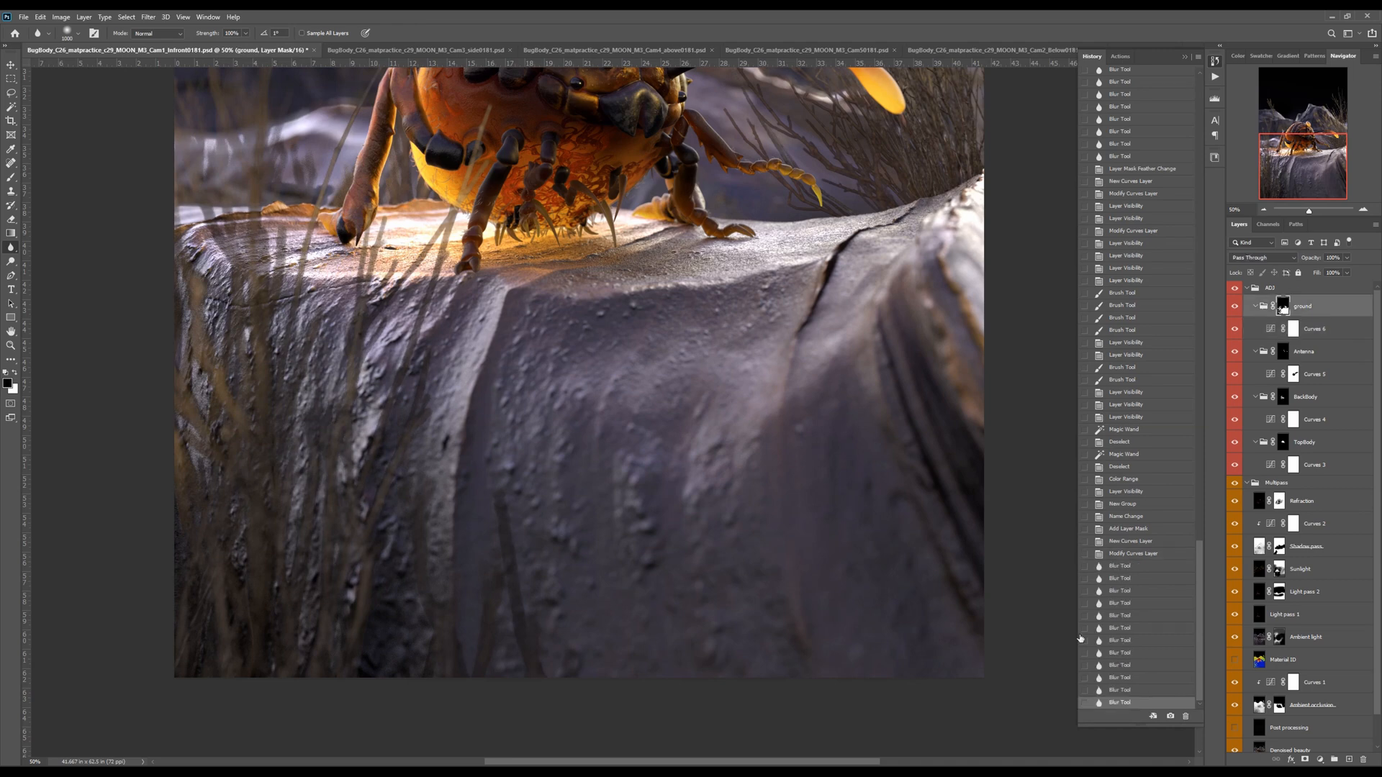
Blur more of the ground group's mask around the bug and background grass, and check the mask on its own
scroll(782, 326, "up", 5)
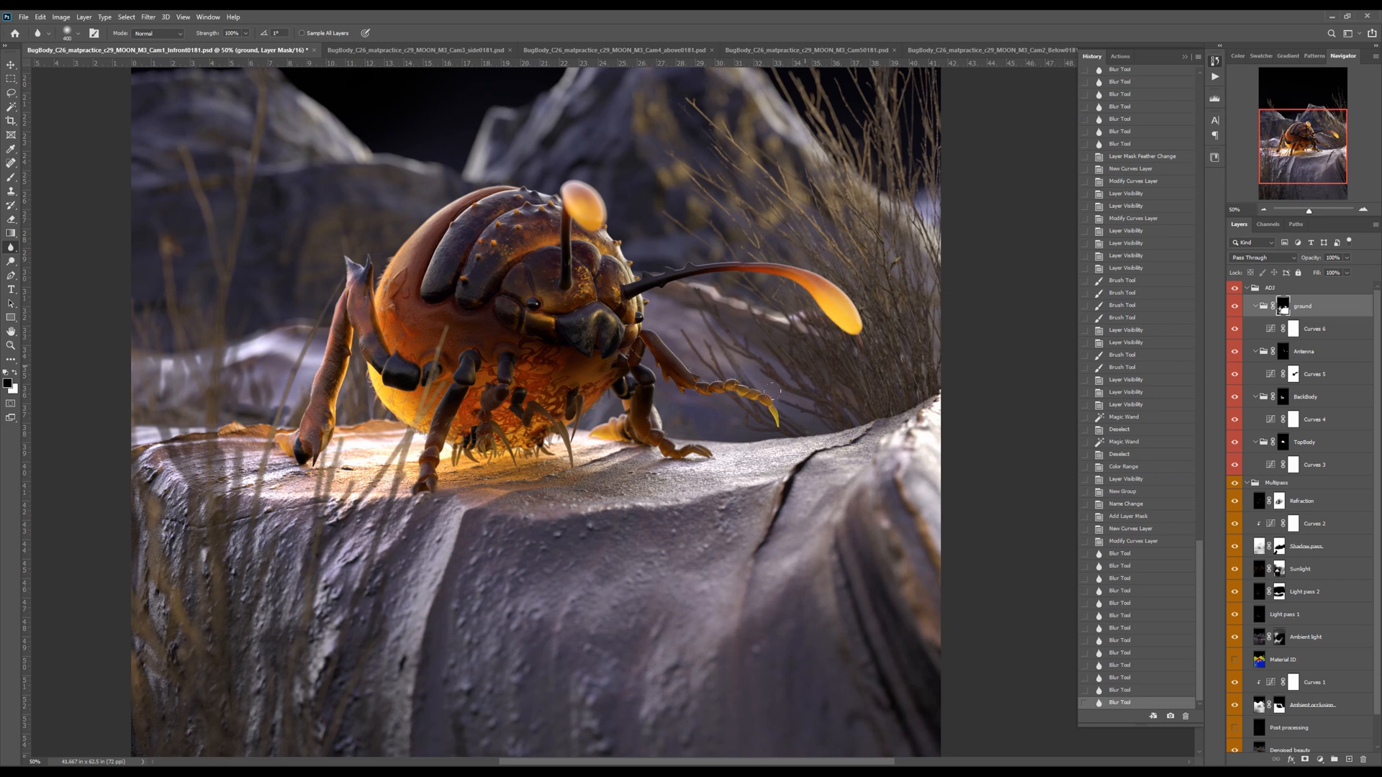
left_click_drag(879, 231, 891, 312)
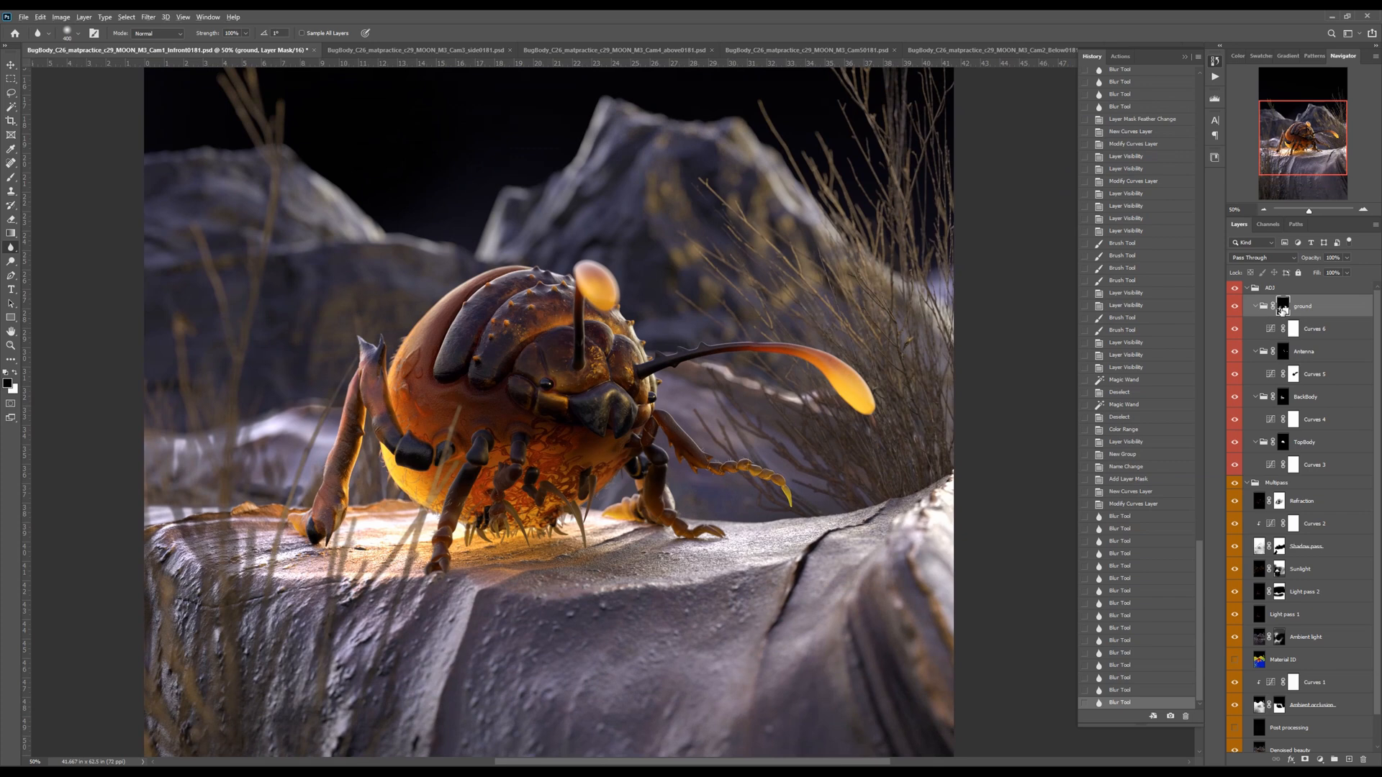
left_click(1282, 311, "alt")
left_click_drag(593, 401, 670, 353)
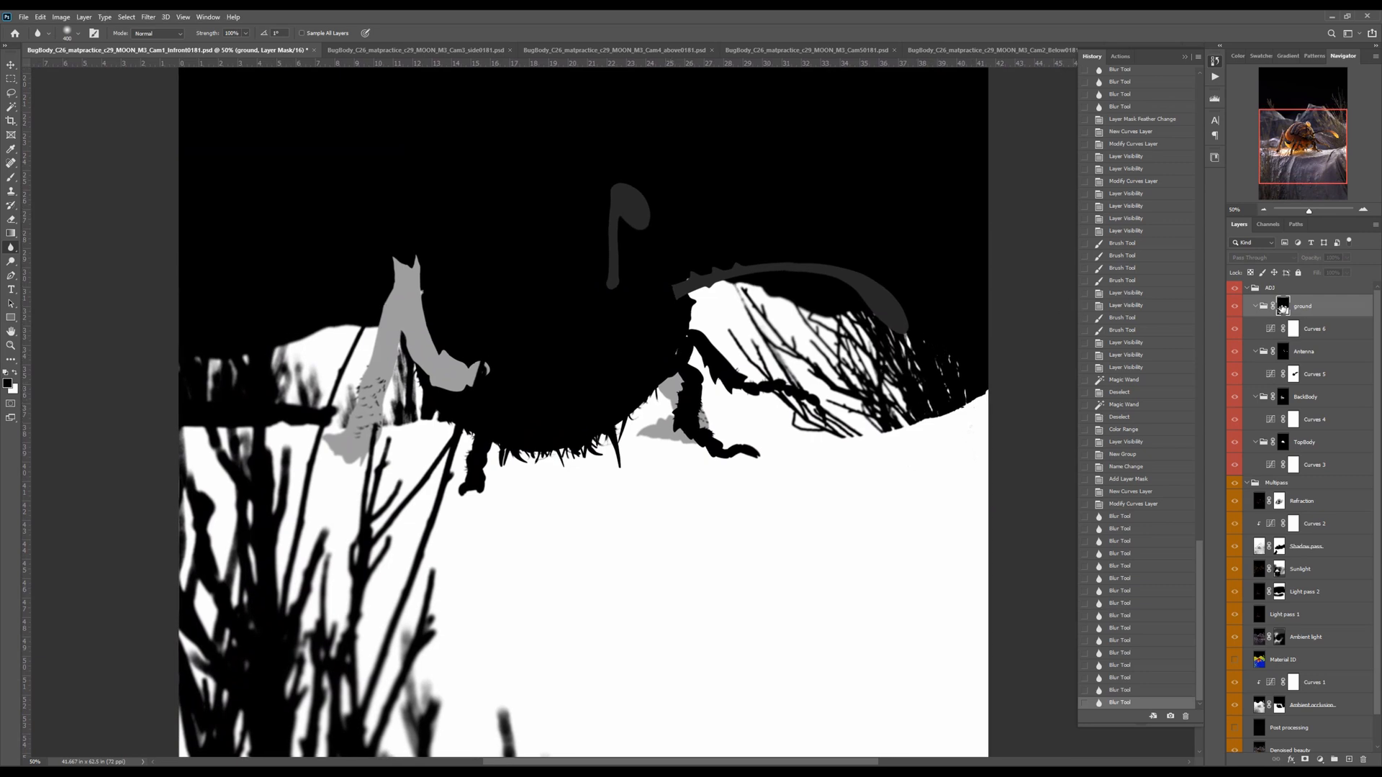
left_click(1282, 308, "alt")
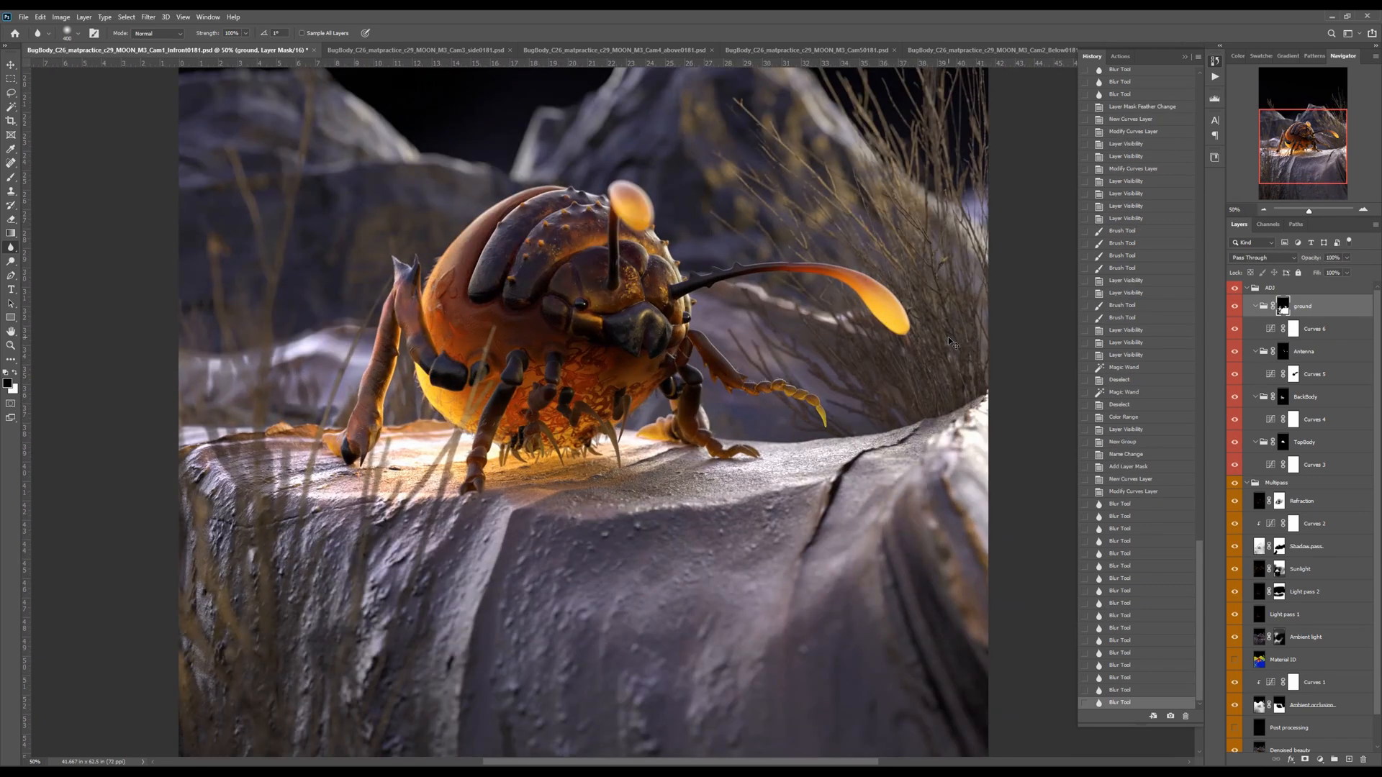
key("ctrl+minus")
key("ctrl+minus")
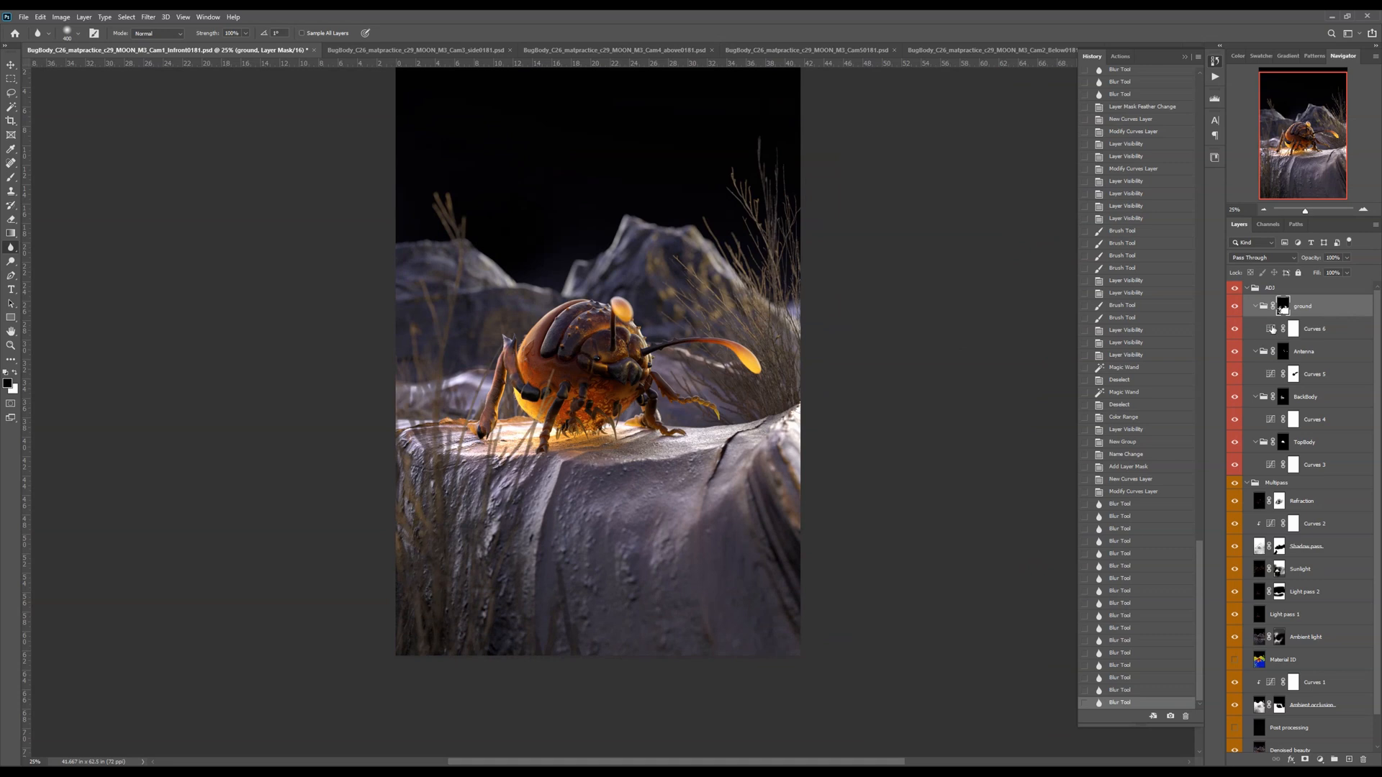
Reset the RGB white point of the ground group's Curves to the full range and darken midtones to input 149, output 125
left_click(1271, 329)
left_click(1181, 56)
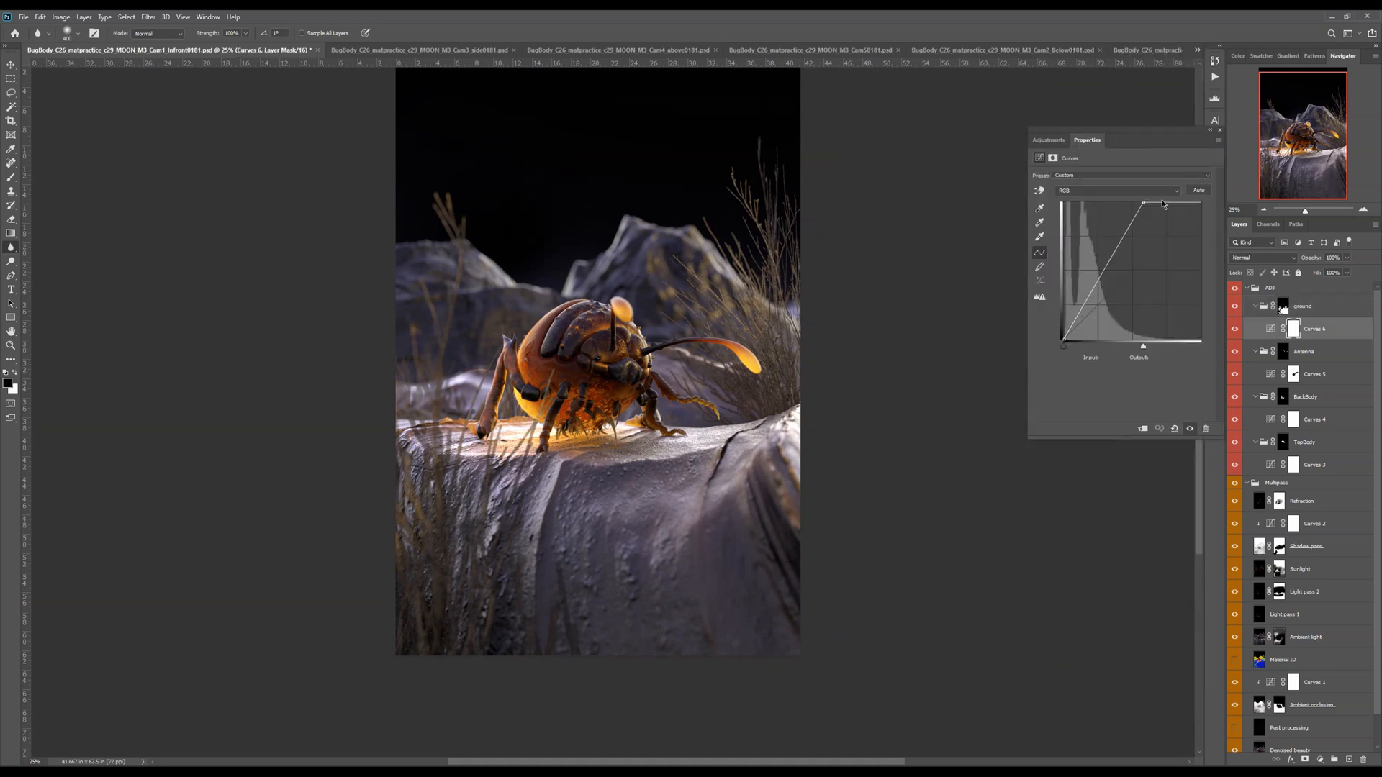
left_click_drag(1143, 206, 1200, 203)
mouse_move(1139, 264)
left_mouse_down()
mouse_move(1173, 235)
mouse_move(1144, 272)
left_mouse_up()
Lower the top ends of the Red and Green curves for the ground, bringing Green's output to about 236
left_click(1116, 191)
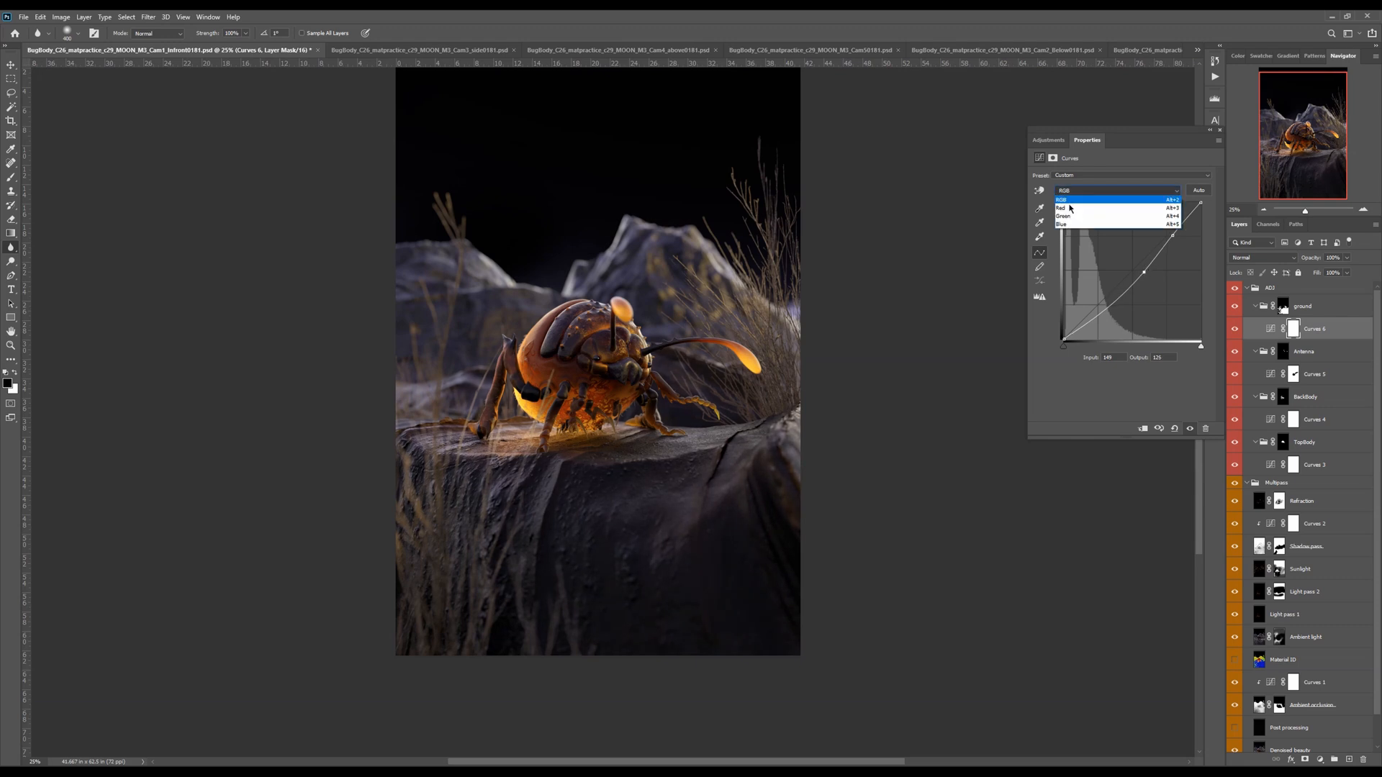
left_click(1144, 208)
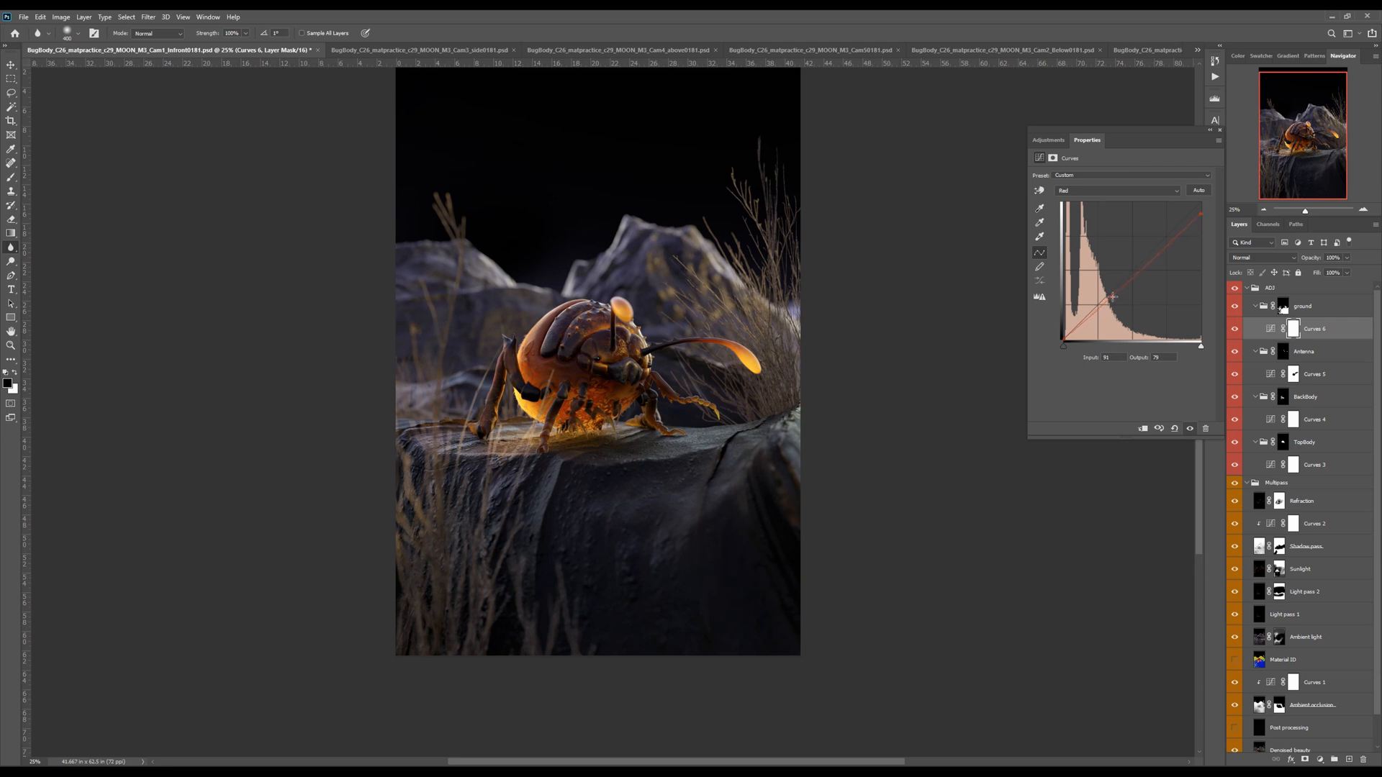
left_click(1094, 191)
left_click(1145, 213)
left_click_drag(1201, 203, 1204, 209)
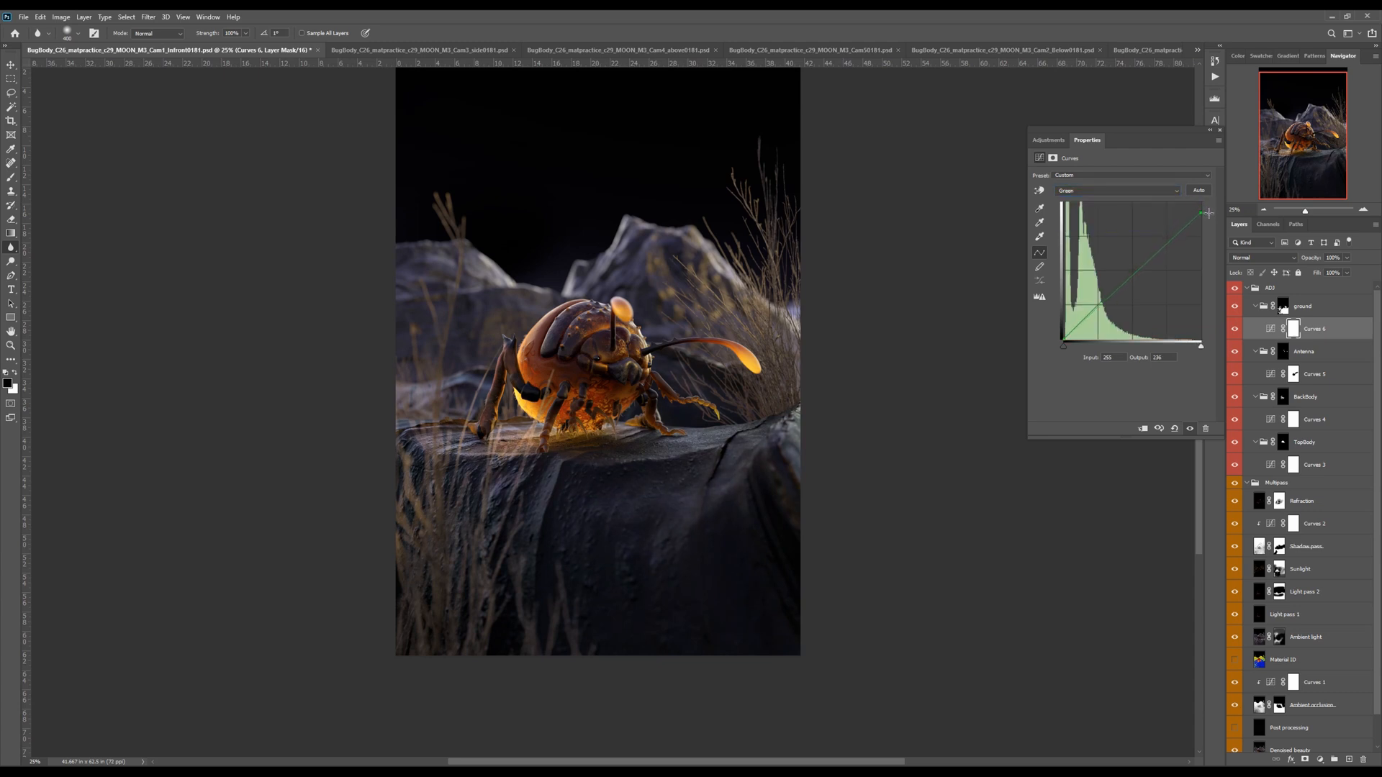
left_click(1120, 292)
Adjust the ground's Blue curve, moving a midtone point to about input 98, output 92, and refine its upper part
key("alt+5")
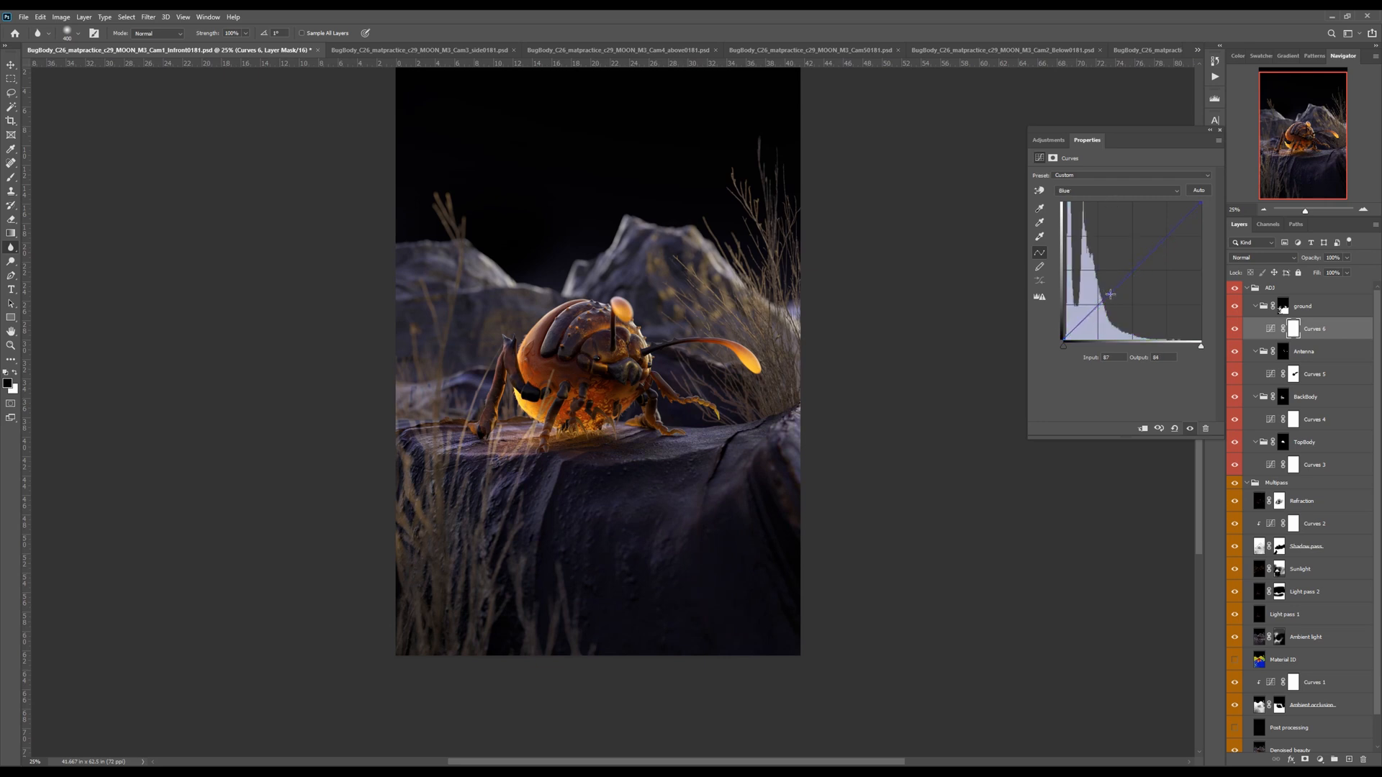
left_click_drag(1111, 296, 1111, 279)
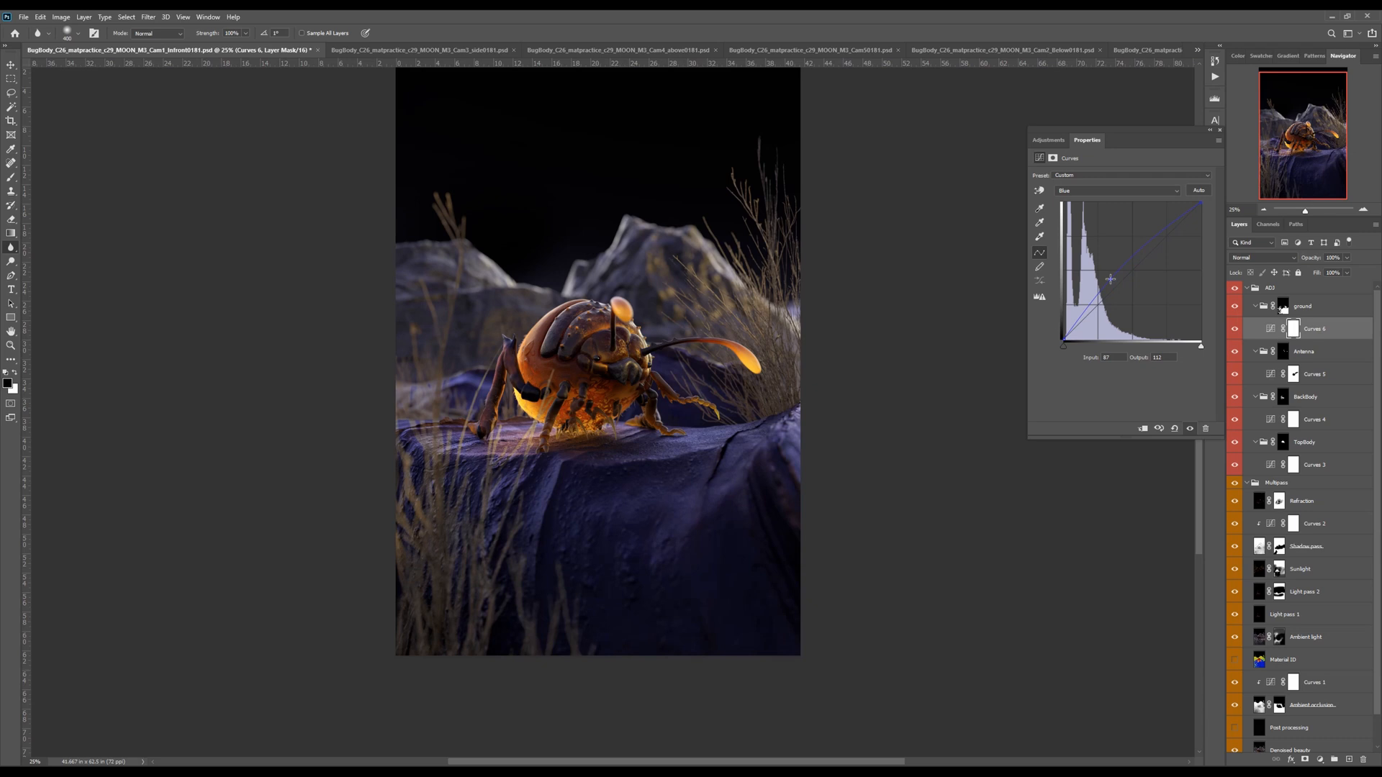
left_click_drag(1111, 280, 1116, 289)
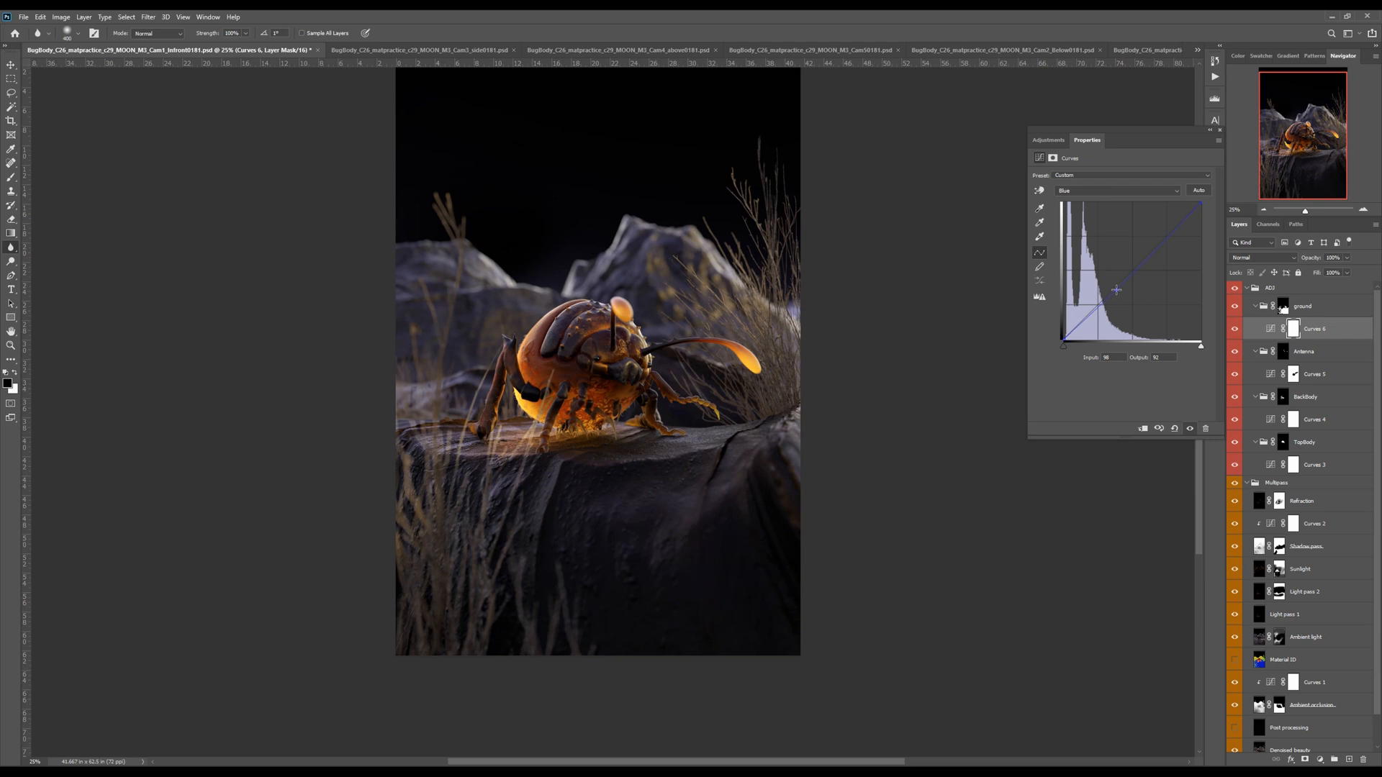
left_click_drag(1117, 289, 1198, 204)
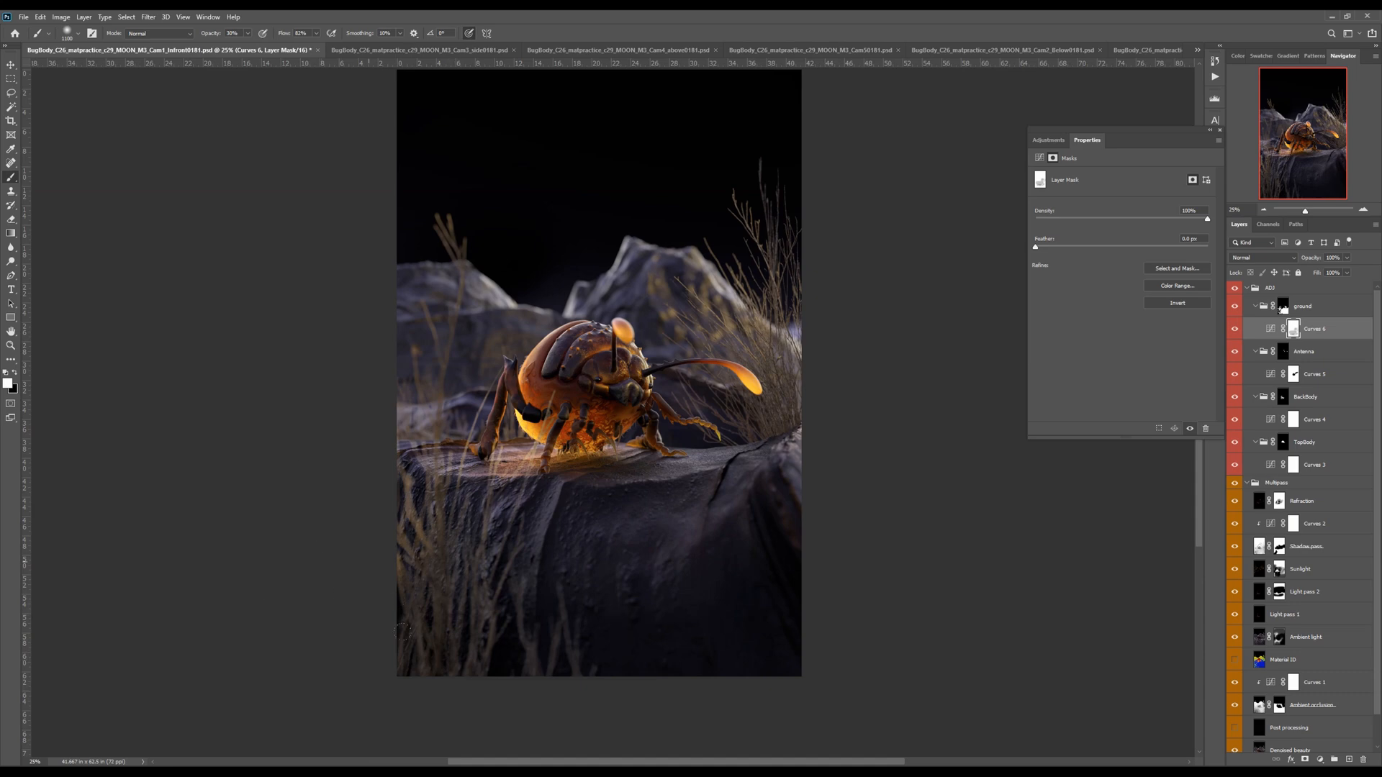
Refine the ground Curves mask with soft brush strokes beneath the bug, and check the result against the ground group's mask
key("x")
key("x")
scroll(497, 403, "up", 5)
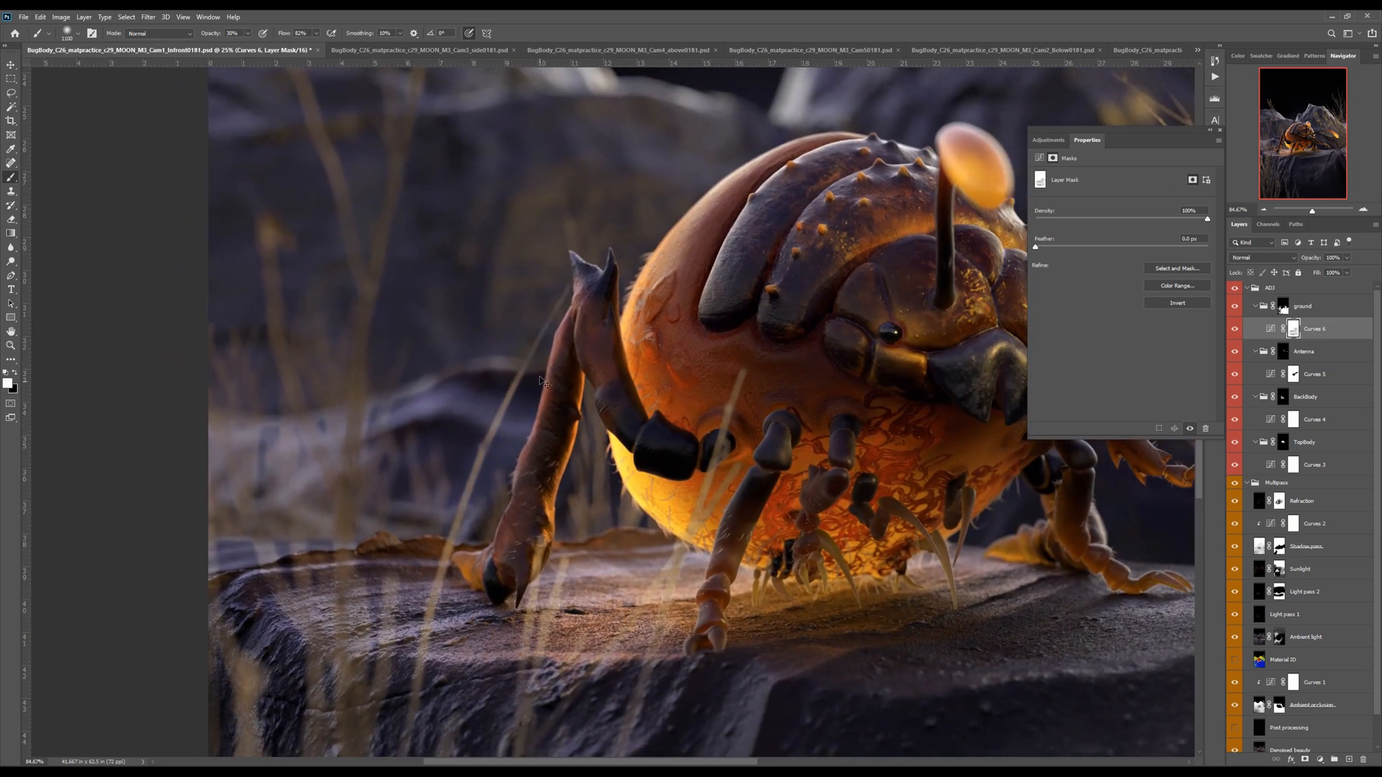
scroll(1286, 311, "down", 3)
left_click(1283, 309, "alt")
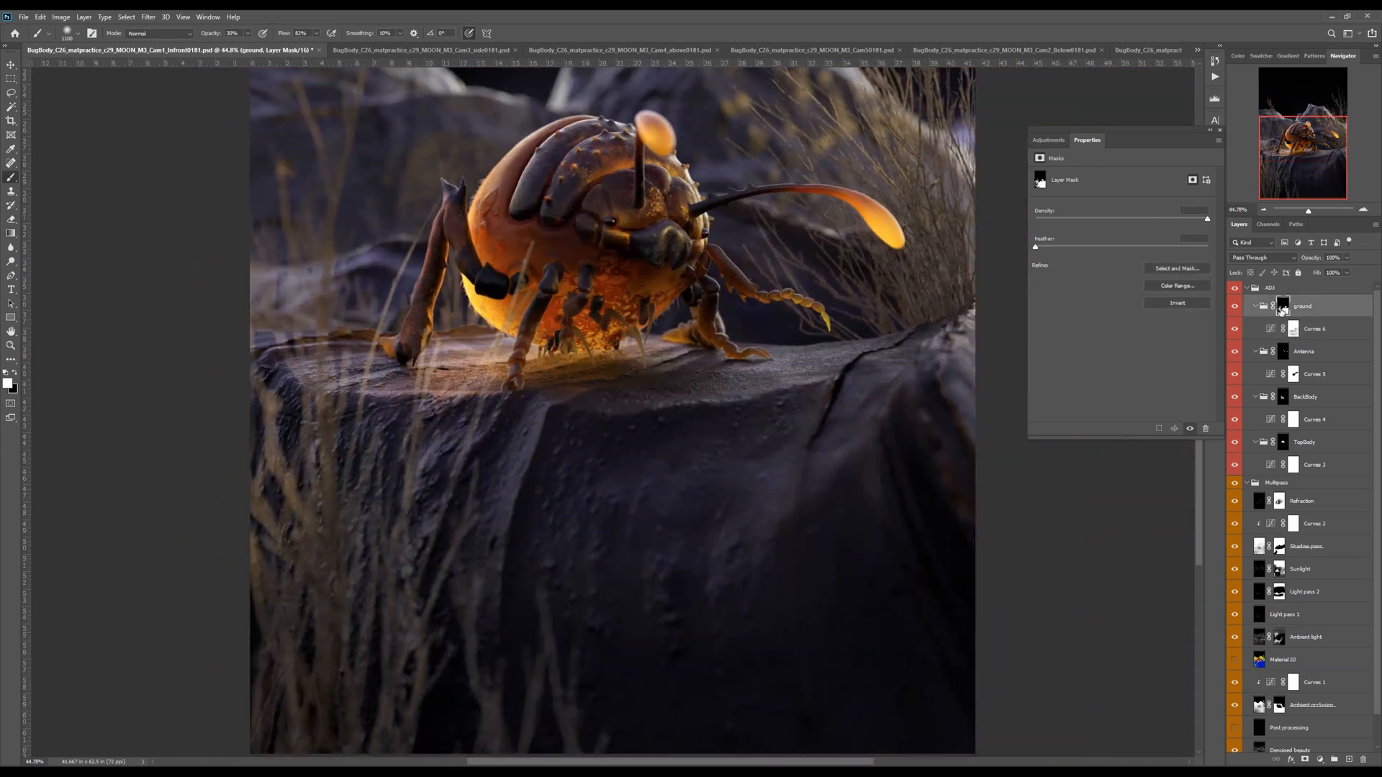
left_click(1283, 308, "alt")
key("ctrl+minus")
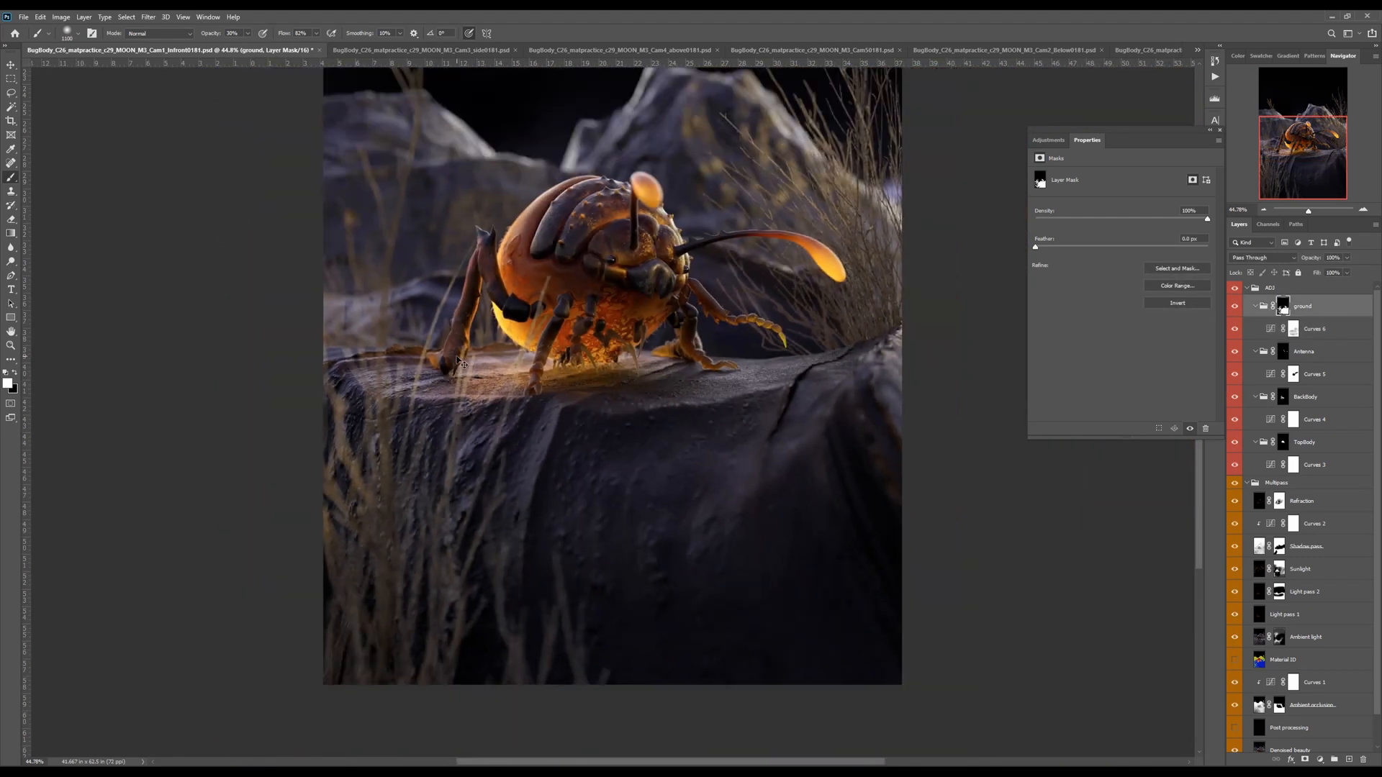
left_click_drag(573, 413, 586, 455)
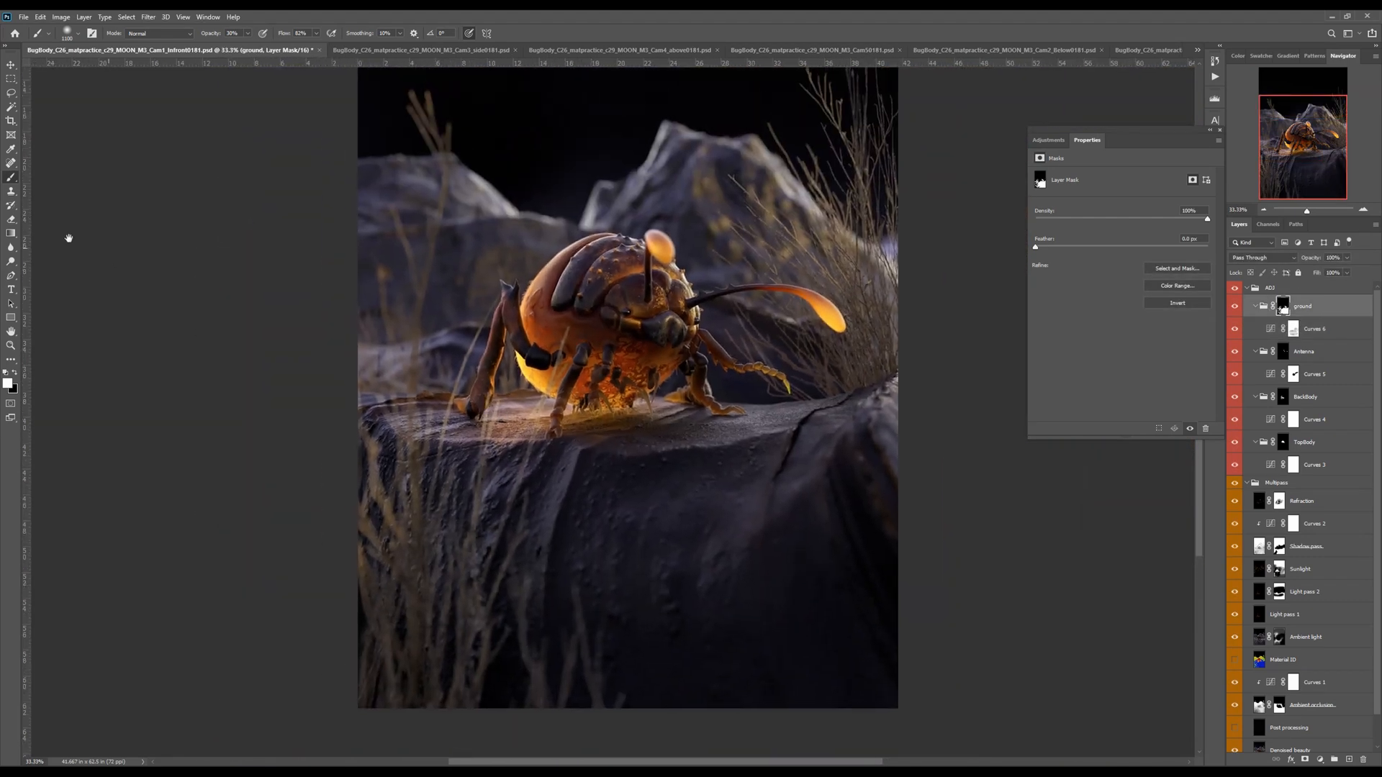
Touch up the ground group's mask with the Blur tool and paint black into the ground Curves mask near the bug's rear leg
left_click(11, 247)
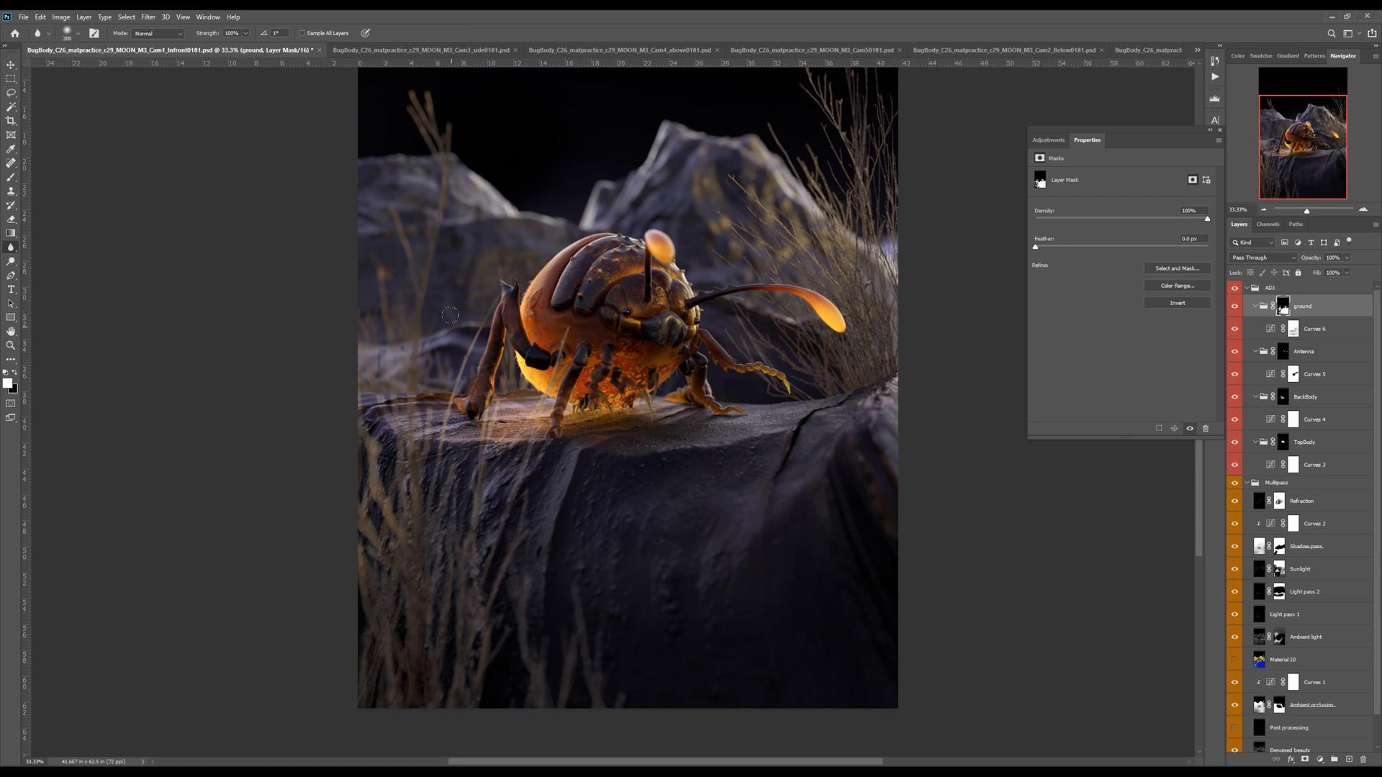
left_click(1294, 329)
key("b")
key("x")
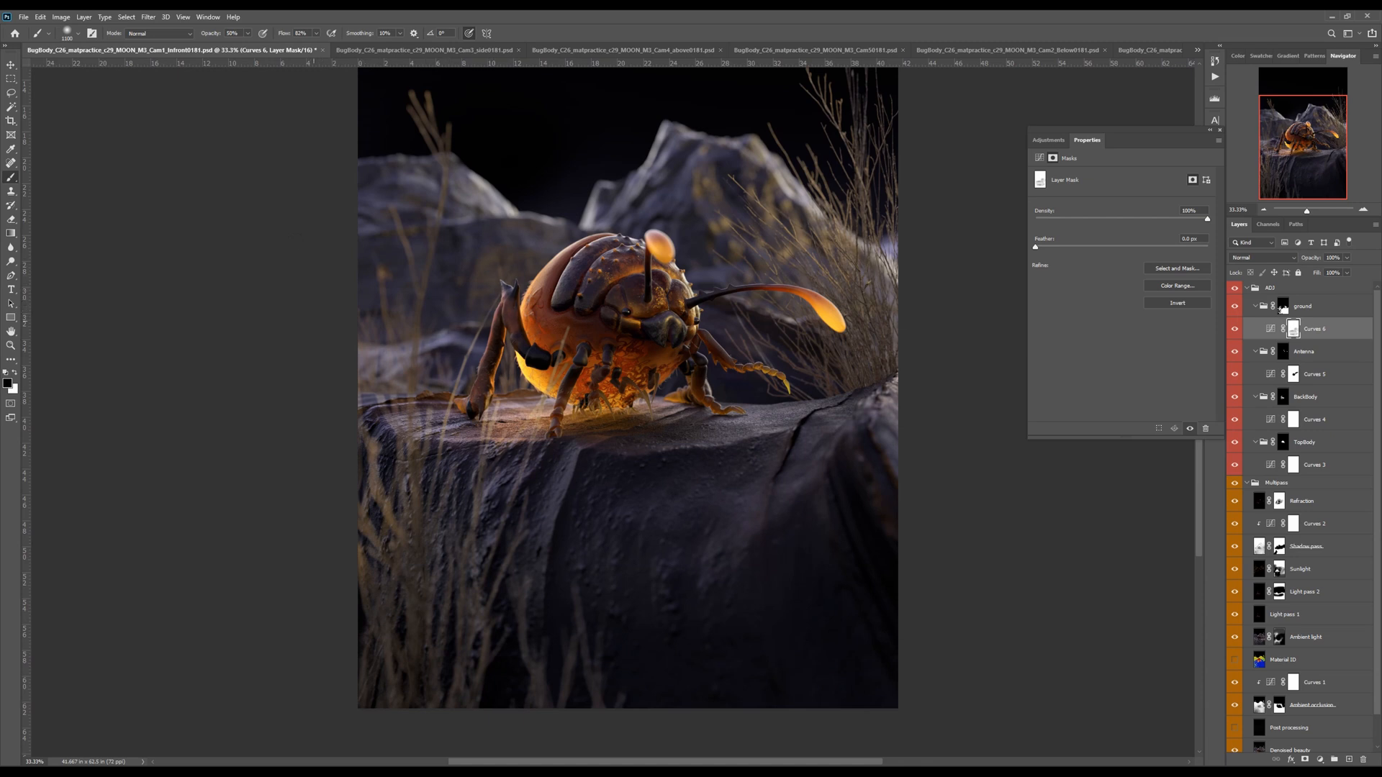
key("ctrl+minus")
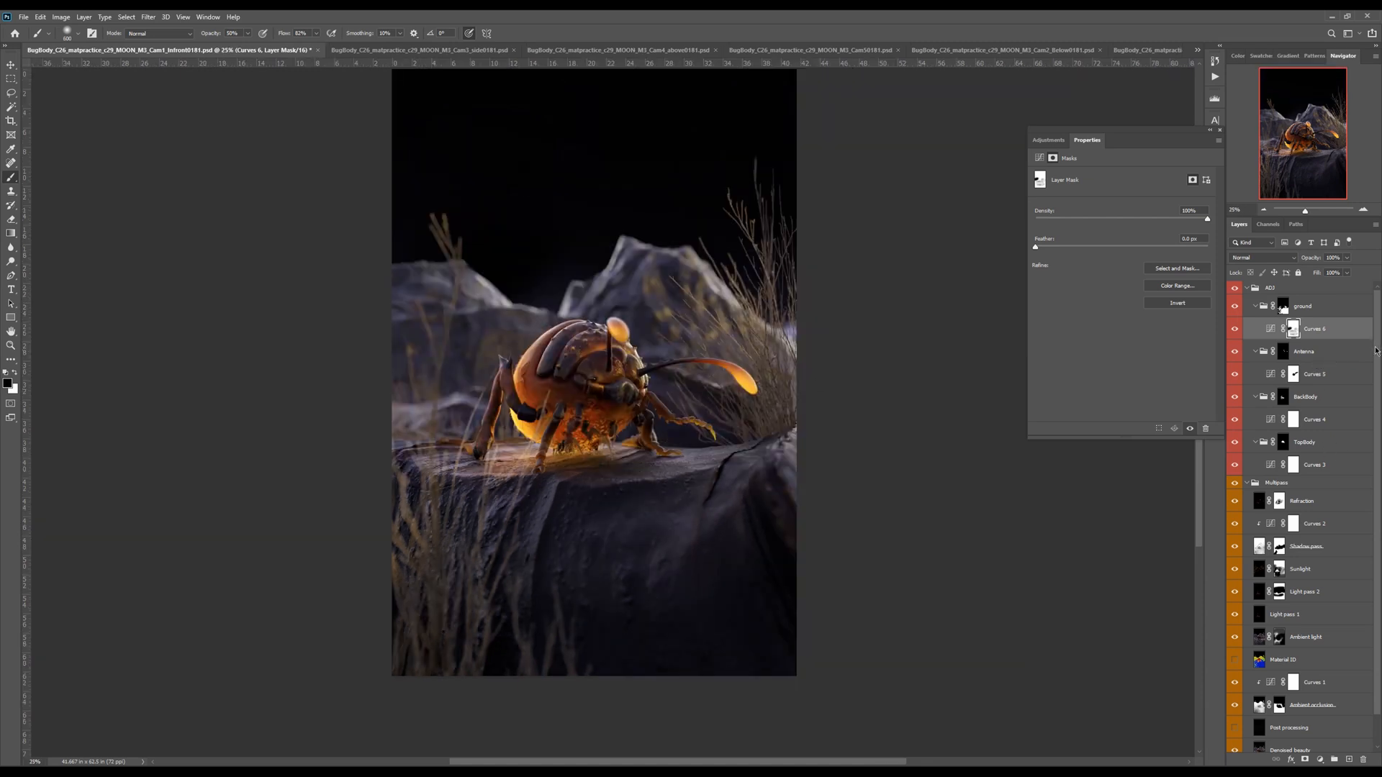
Isolate the Material ID pass and select its yellow background rocks with the Magic Wand
scroll(1378, 348, "down", 1)
left_click(1235, 628, "alt")
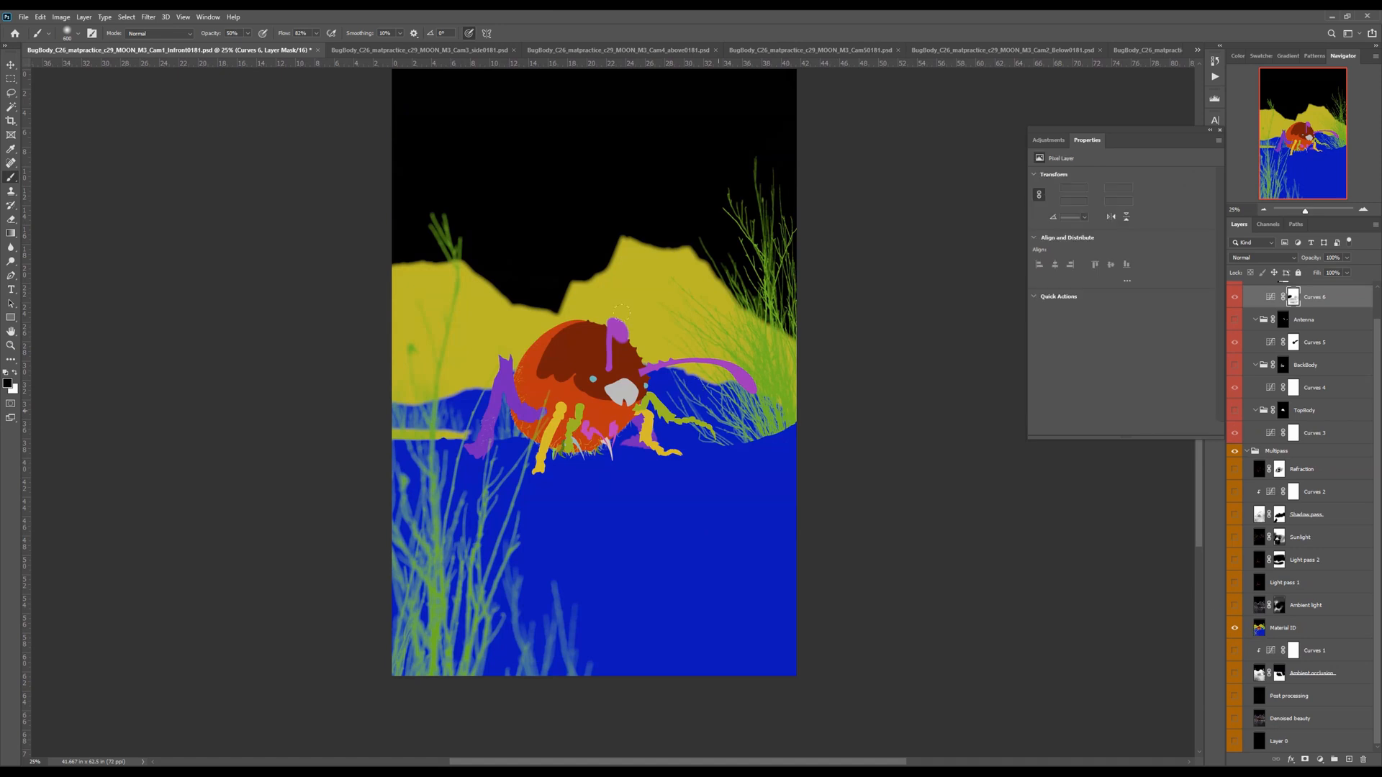
key("w")
left_click(630, 308)
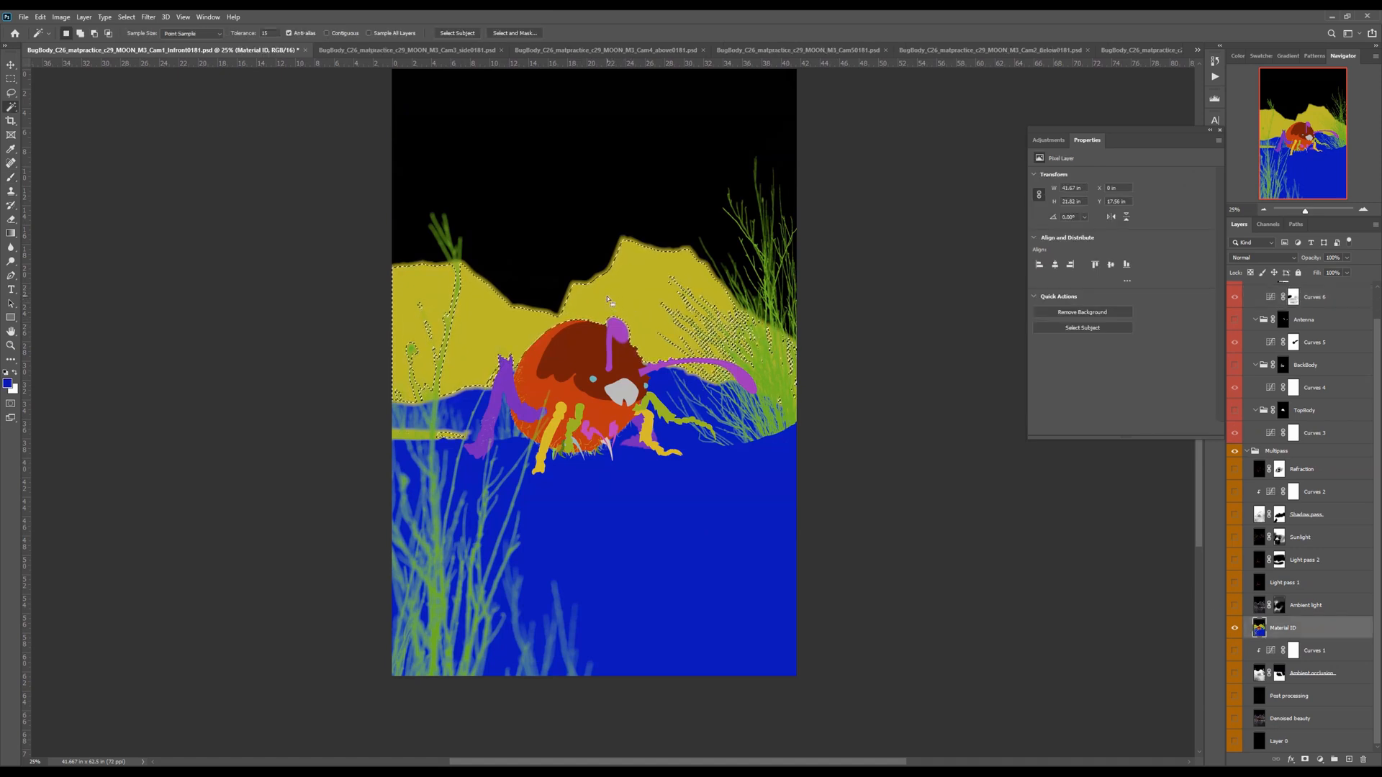
Reselect the yellow background rocks with Color Range at a higher fuzziness, and subtract the bug's legs from the selection with the Lasso
key("ctrl+d")
left_click(126, 16)
left_click(152, 127)
left_click(496, 331)
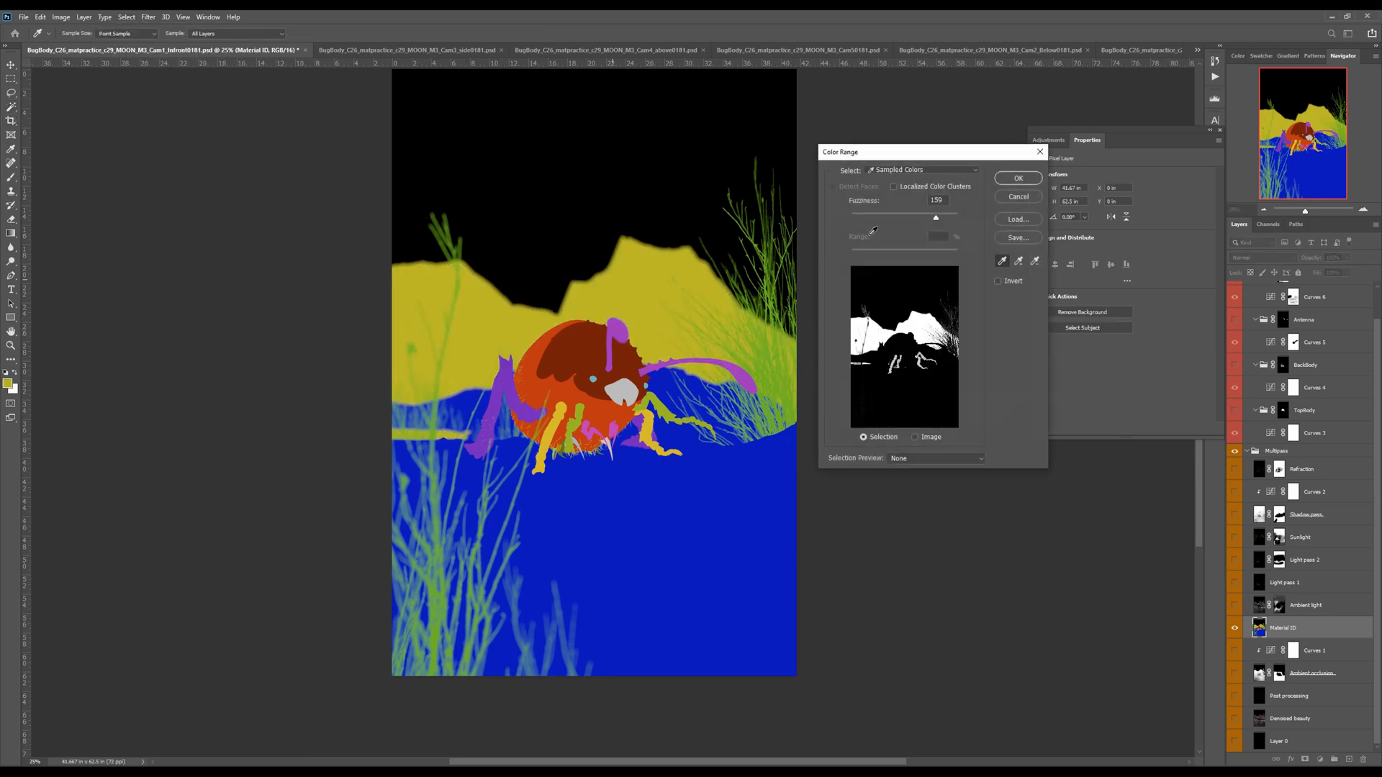
left_click_drag(936, 217, 943, 219)
left_click(1019, 180)
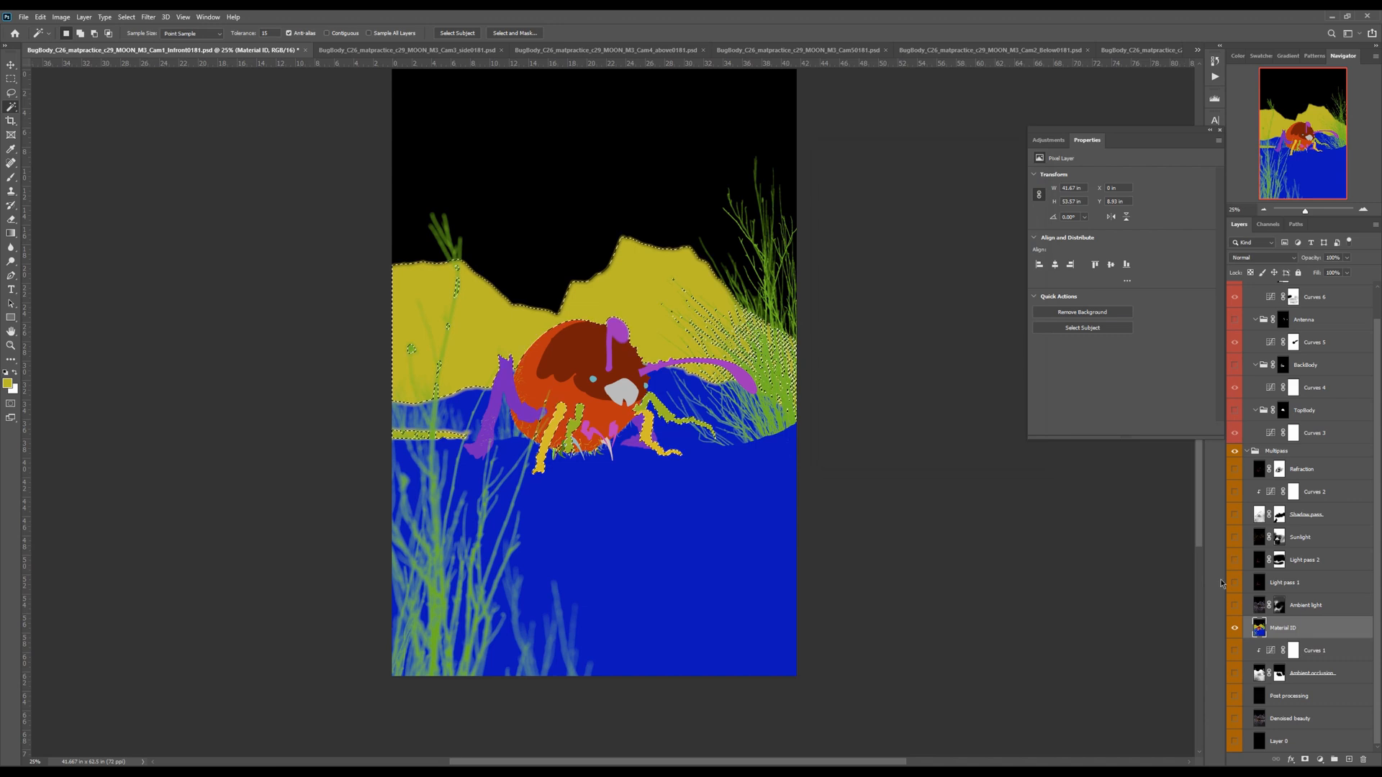
key("l")
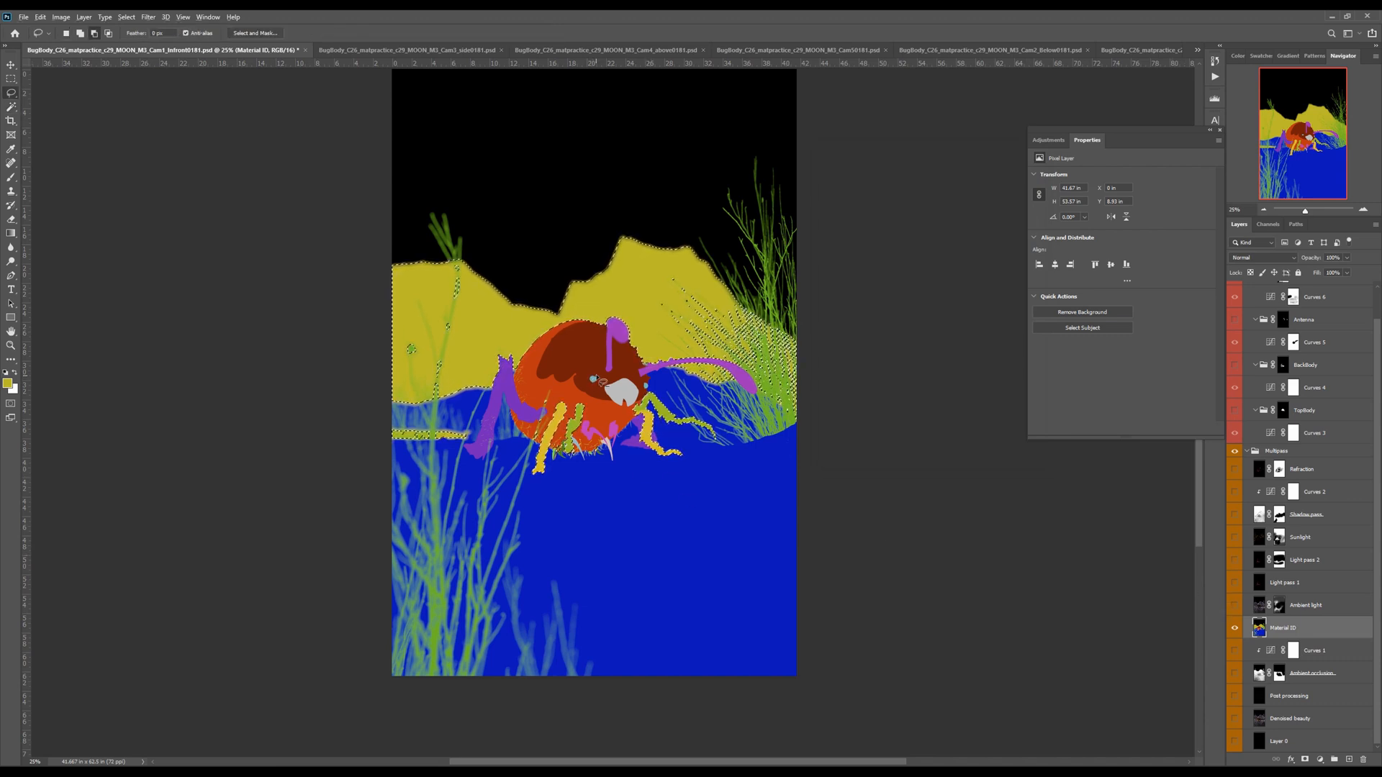
mouse_move(596, 369)
left_mouse_down()
mouse_move(517, 401)
mouse_move(491, 442)
mouse_move(496, 477)
mouse_move(590, 507)
mouse_move(694, 500)
mouse_move(735, 457)
mouse_move(710, 418)
mouse_move(624, 371)
left_mouse_up()
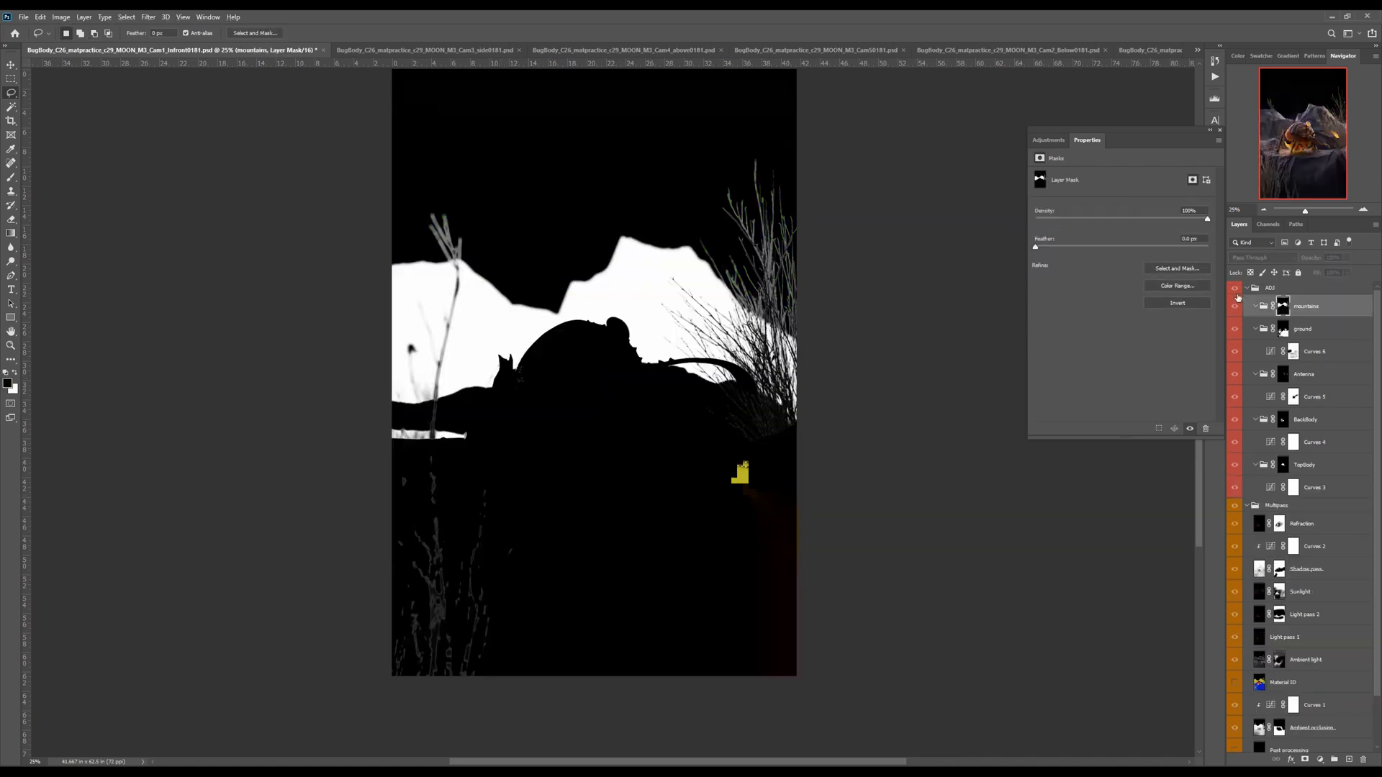
In the mountains group's mask, clear the lassoed foreground grass to black and paint out the faint grass traces beside the bug
key("ctrl+plus")
key("ctrl+minus")
mouse_move(475, 460)
left_mouse_down()
mouse_move(422, 450)
mouse_move(366, 489)
mouse_move(335, 566)
mouse_move(339, 680)
mouse_move(438, 714)
mouse_move(607, 552)
mouse_move(546, 477)
mouse_move(479, 461)
left_mouse_up()
key("x")
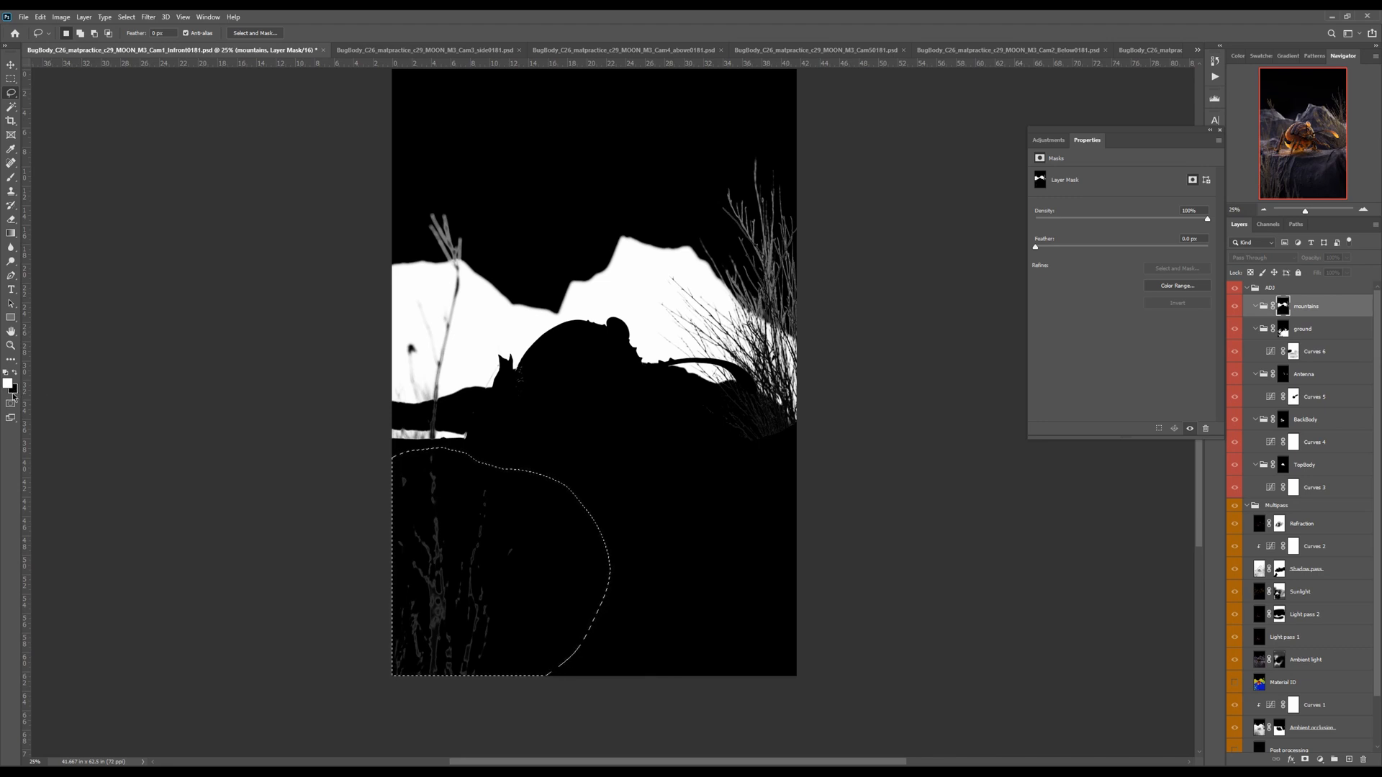
key("Delete")
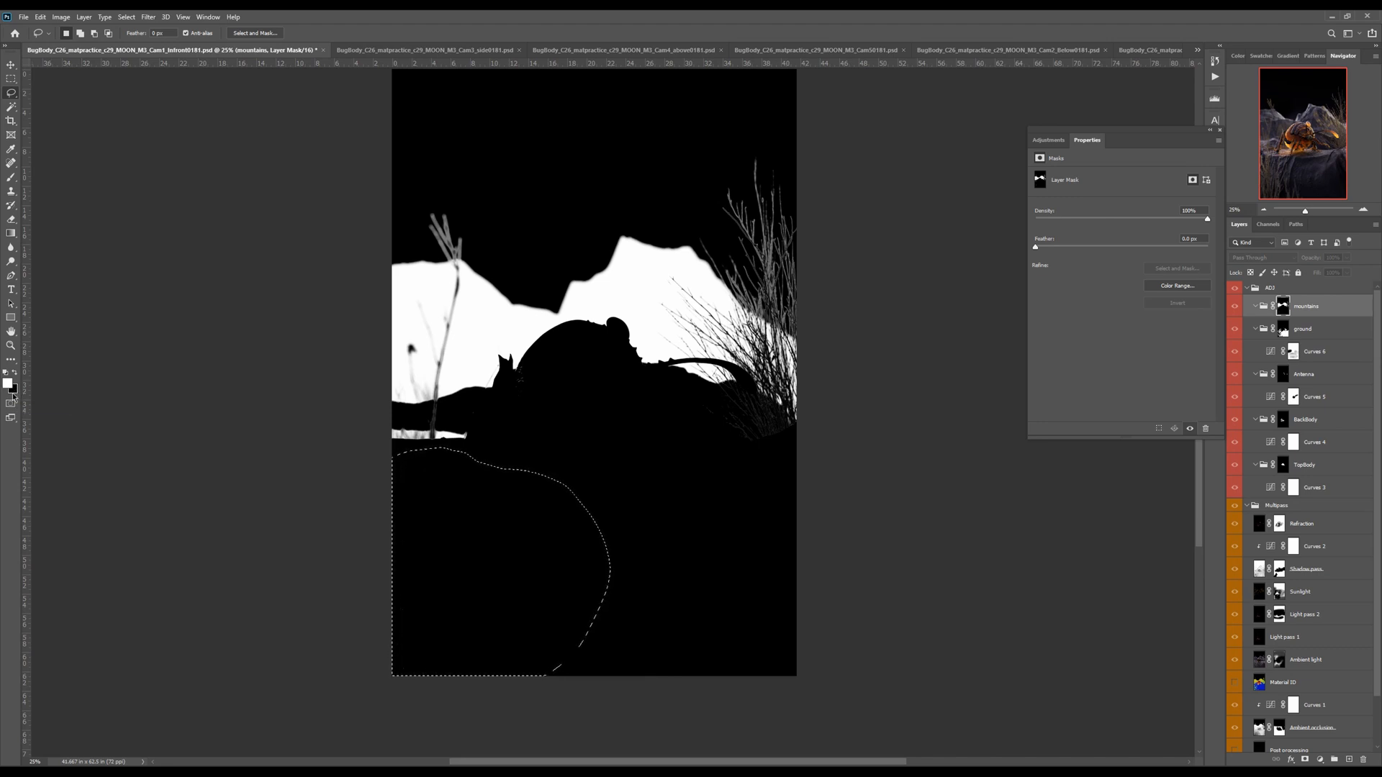
key("ctrl+d")
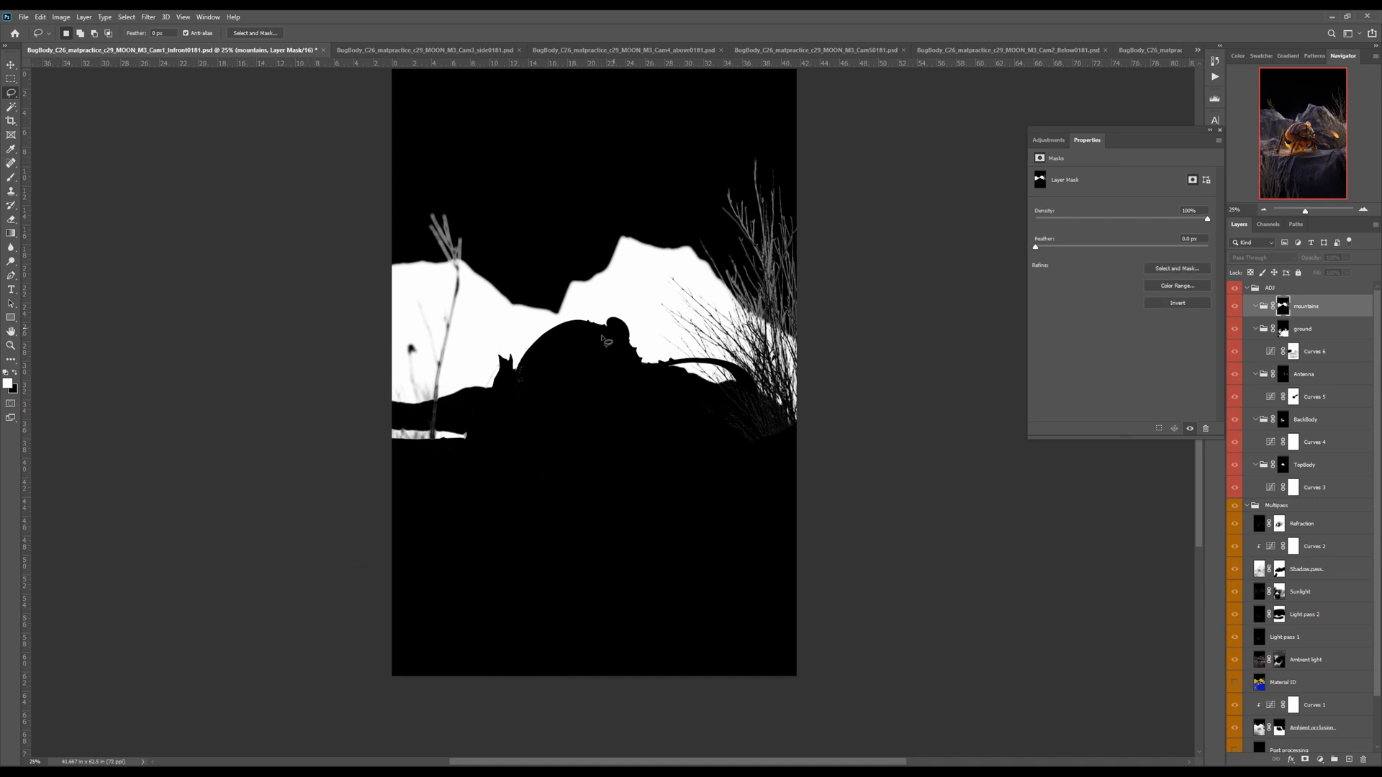
key("b")
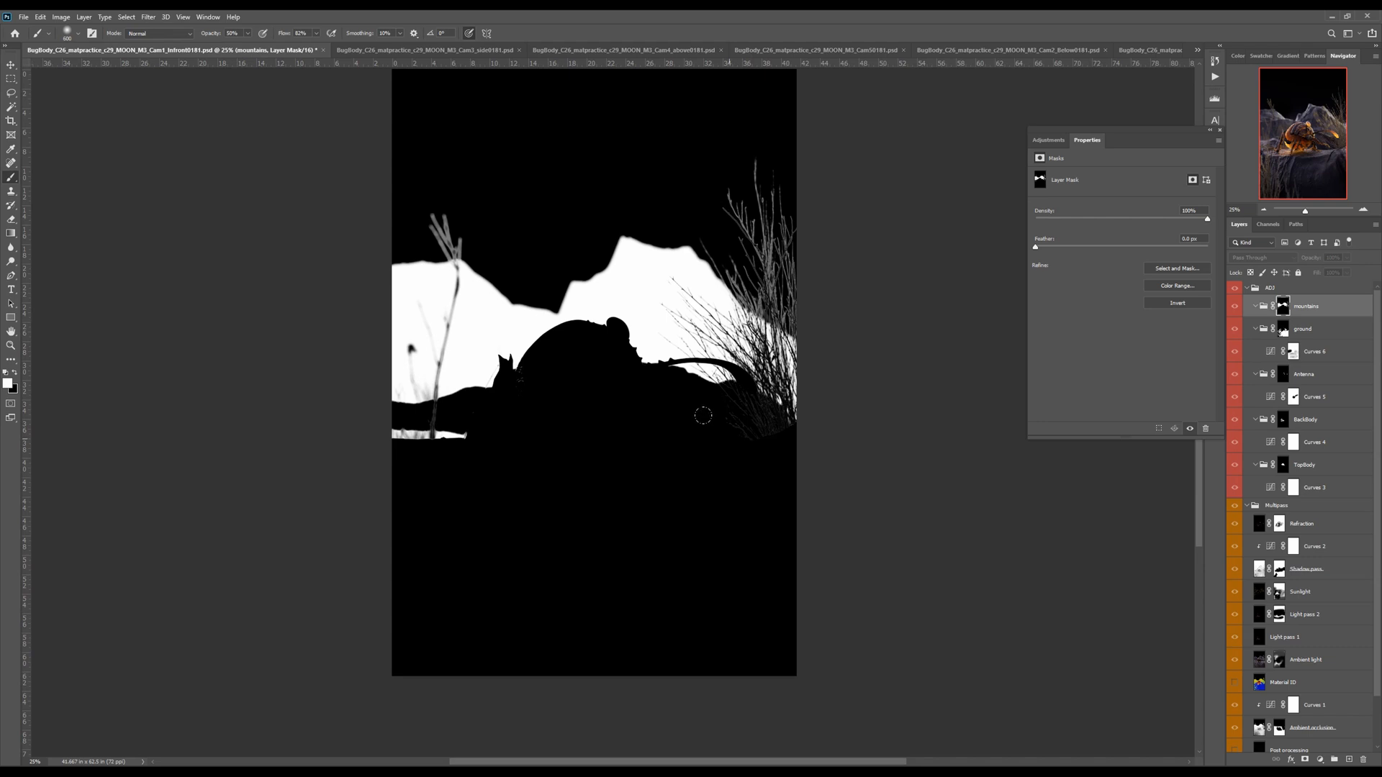
key("x")
Add a Curves adjustment to the mountains group and pull its RGB curve down strongly, to about input 206, output 108
key("ctrl+m")
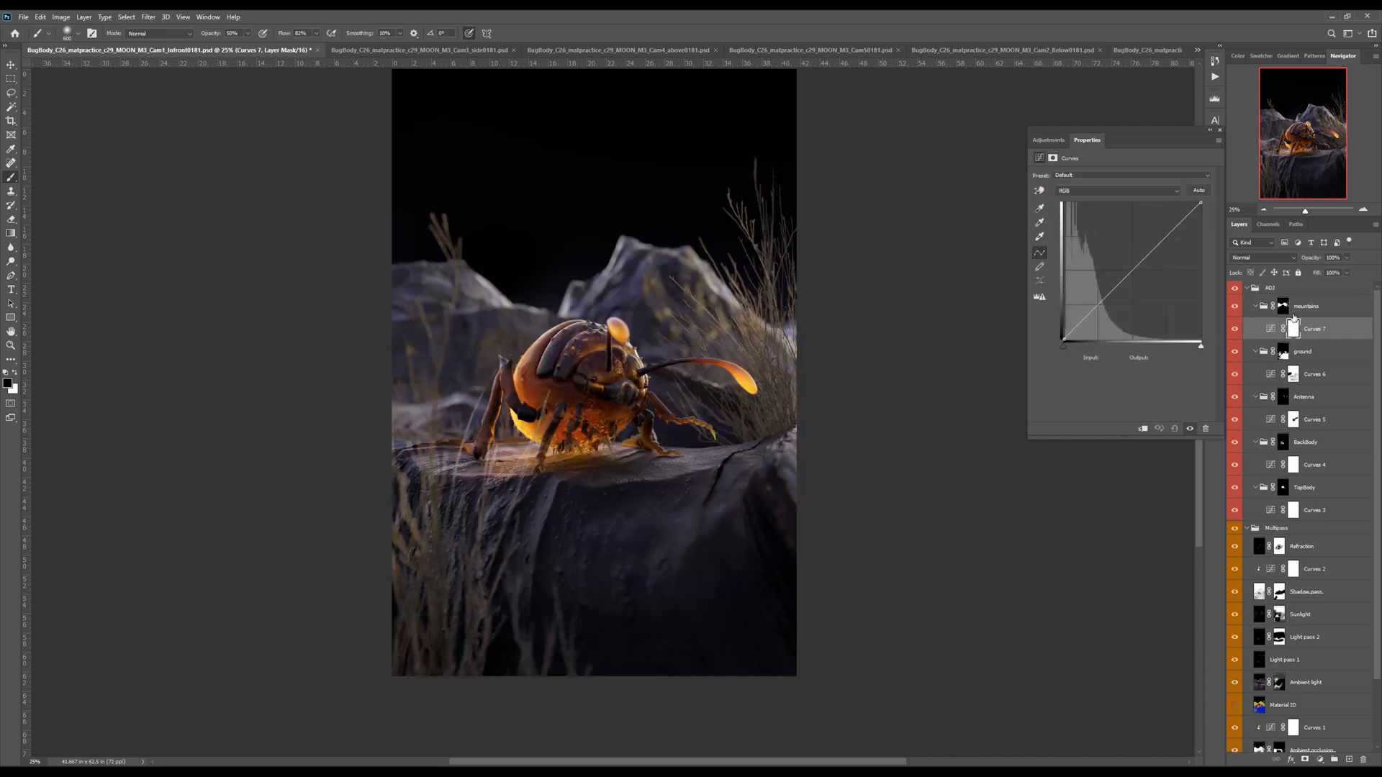
left_click_drag(1142, 264, 1167, 292)
left_click(1282, 310, "alt")
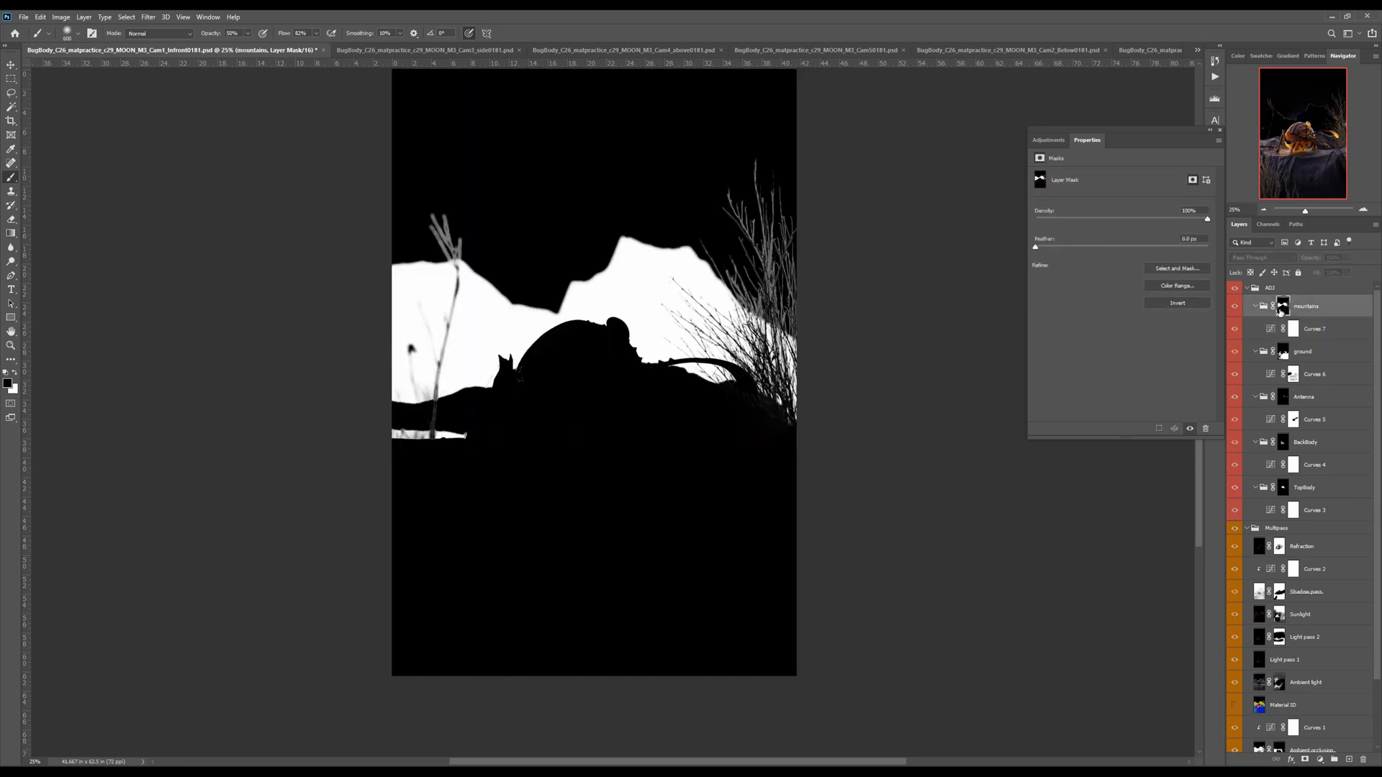
left_click(1283, 311, "alt")
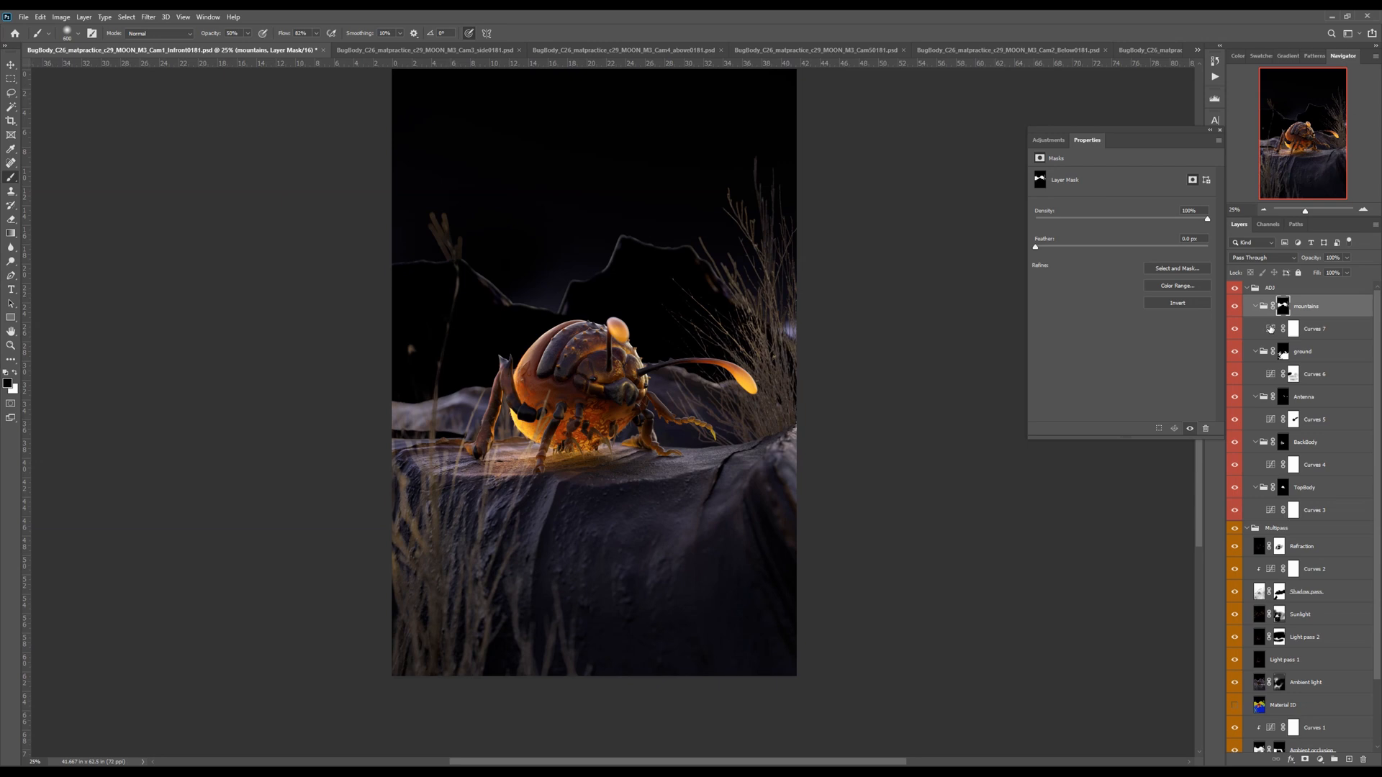
left_click(1270, 330)
mouse_move(1167, 292)
left_mouse_down()
mouse_move(1157, 261)
mouse_move(1173, 278)
left_mouse_up()
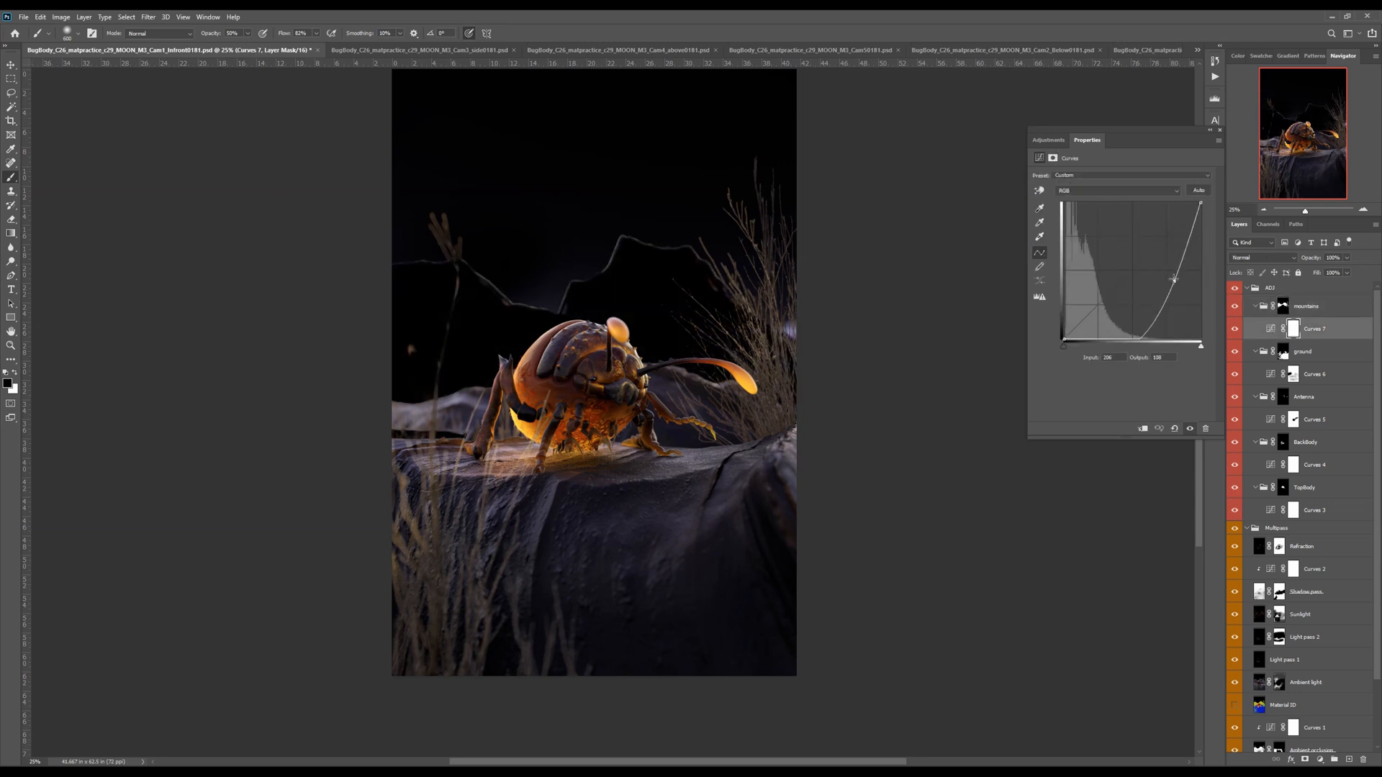
Inspect the mountains mask, undo the last mask change, and soften its rock edges with the Blur tool
left_click(1282, 309, "alt")
left_click(1283, 311, "alt")
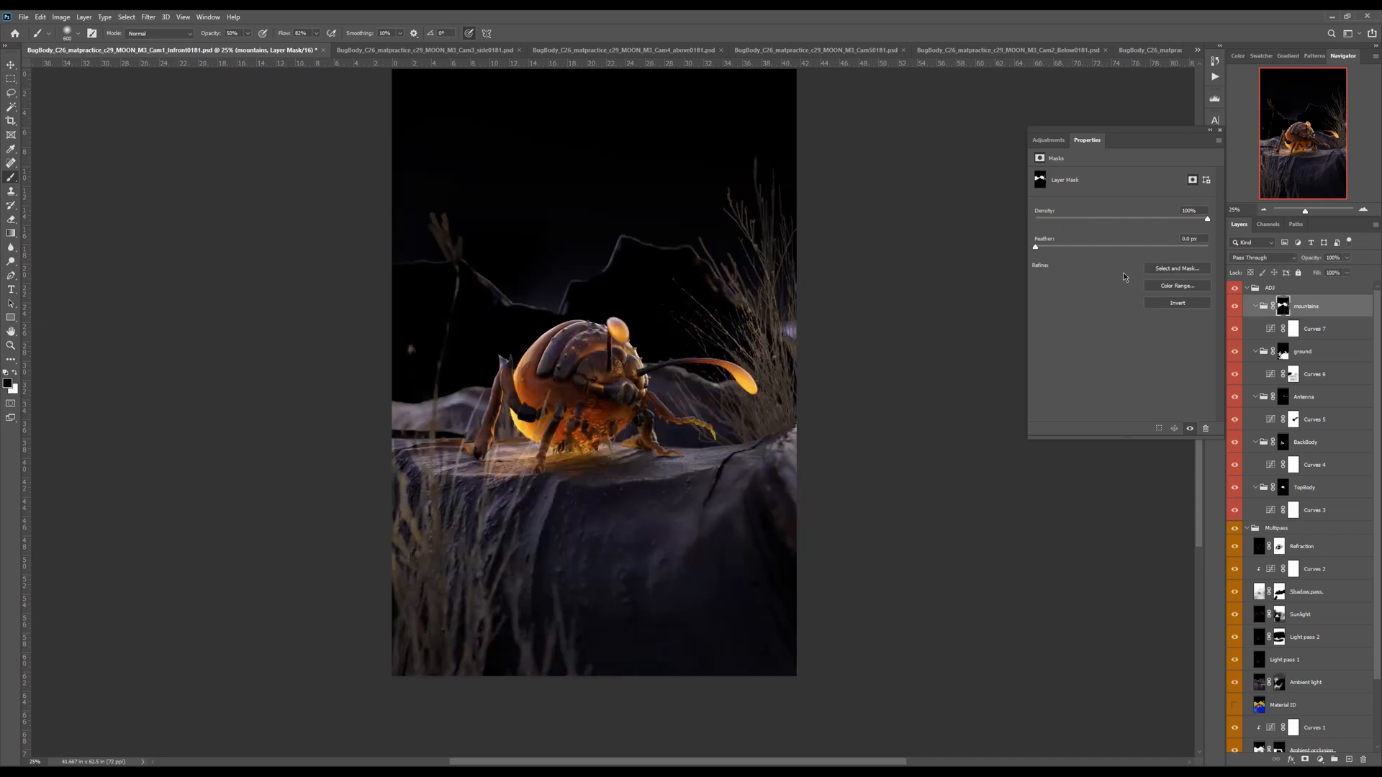
key("ctrl+plus")
key("ctrl+plus")
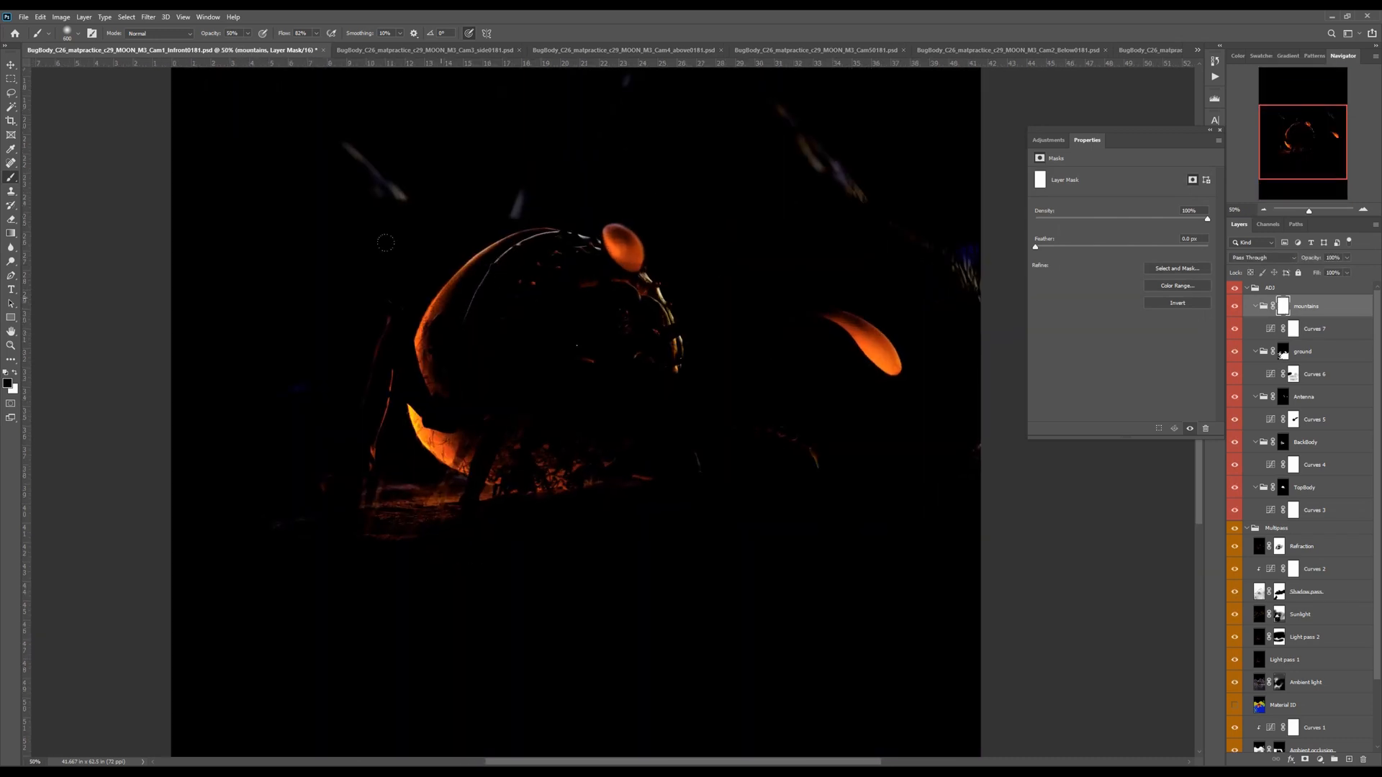
key("ctrl+z")
left_click_drag(584, 321, 623, 472)
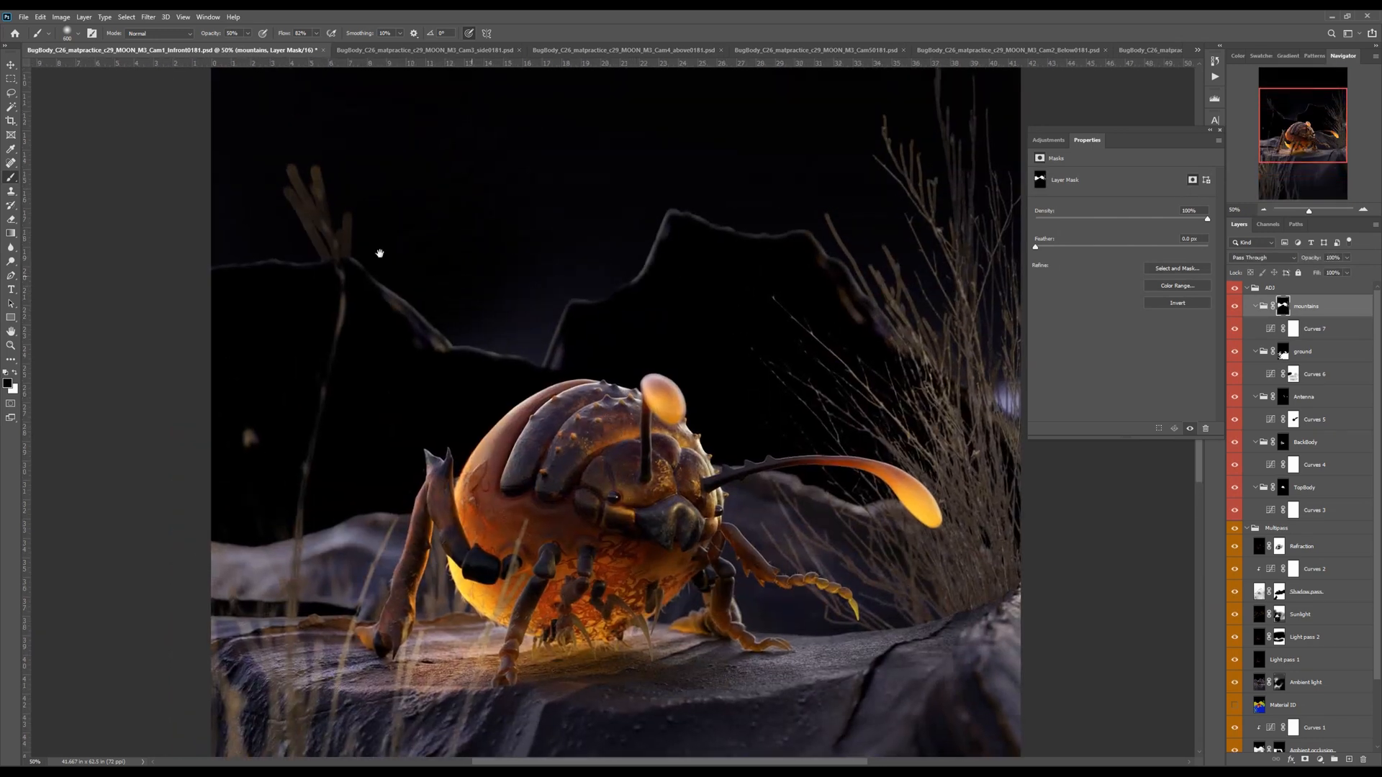
left_click(11, 247)
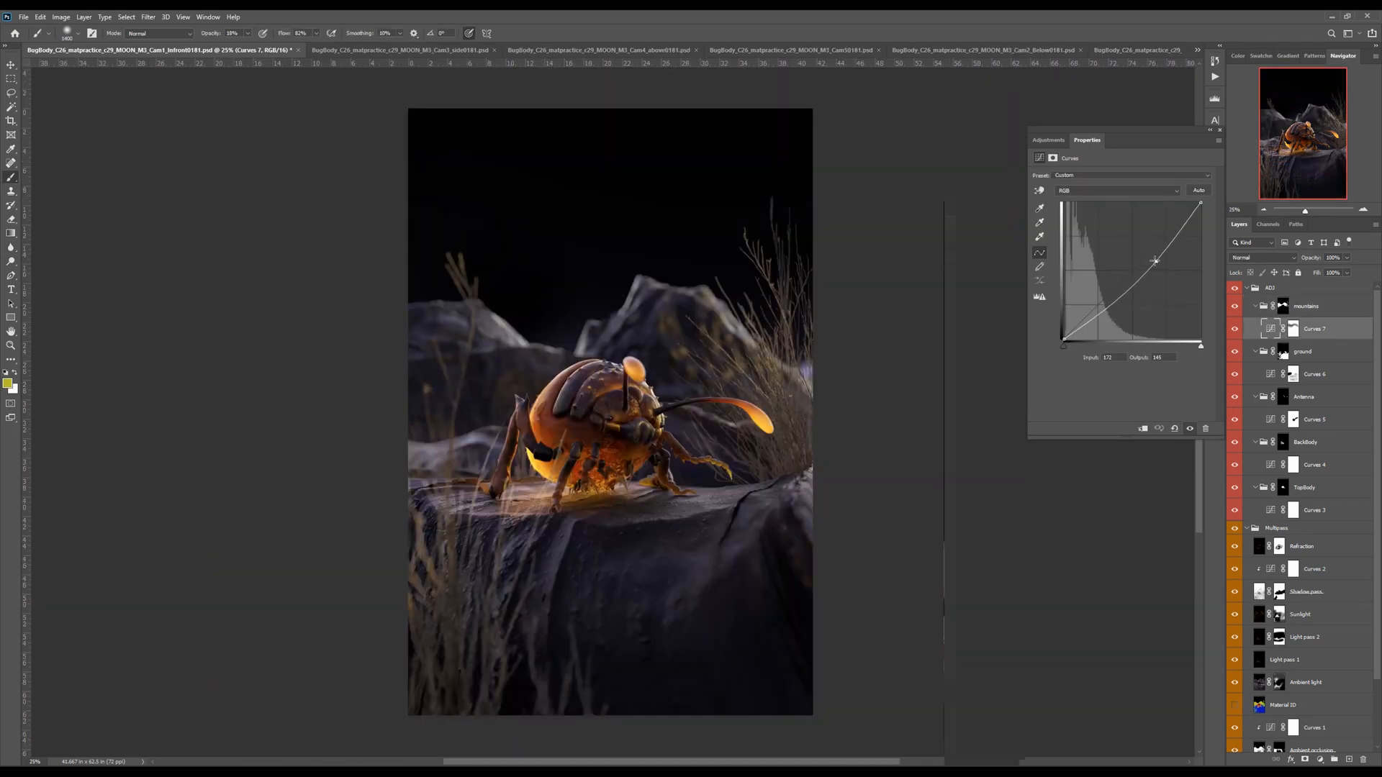
Set the mountains Curves' RGB point to about input 171, output 129, and close the curve settings
left_click_drag(1151, 272, 1155, 266)
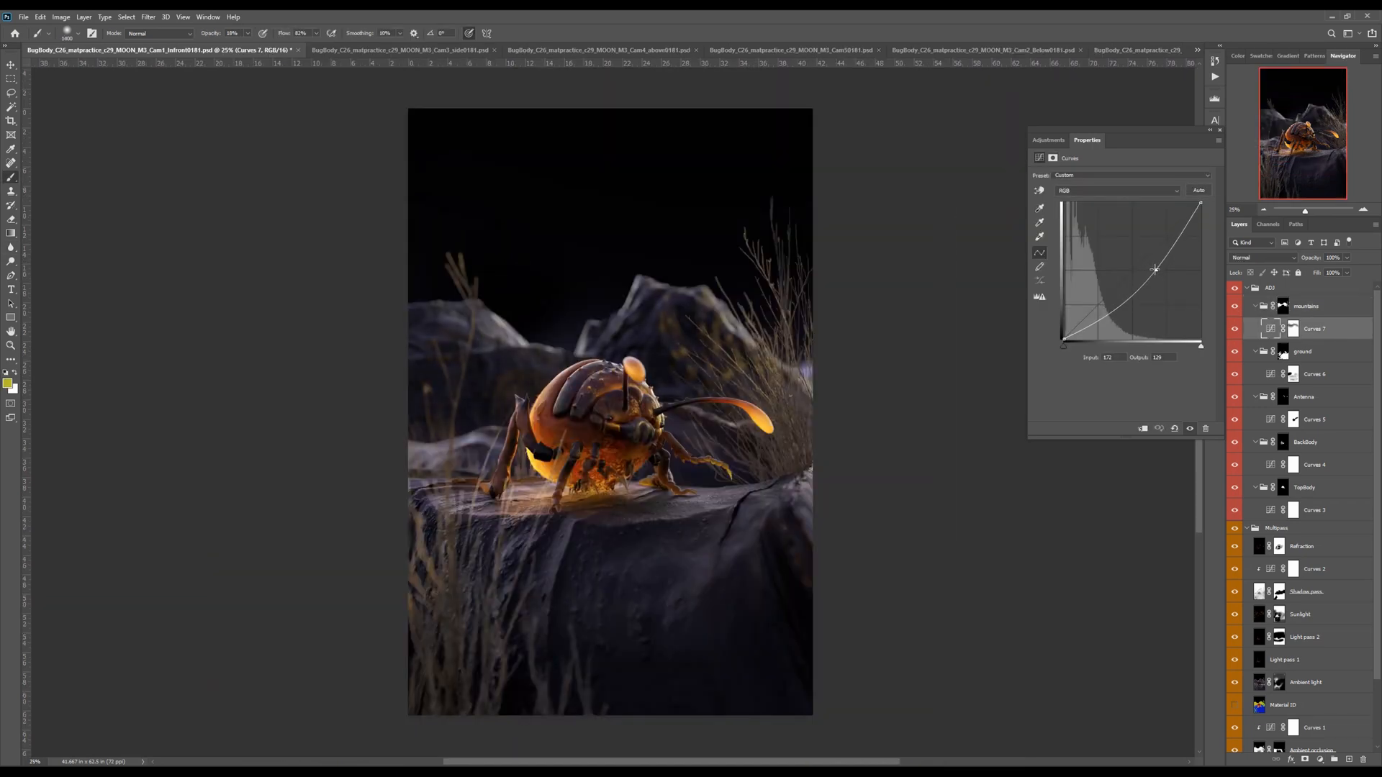
left_click(1137, 190)
left_click(1080, 203)
left_click(1220, 131)
Compare the Denoised beauty pass on its own with the full composite several times
left_click_drag(1378, 359, 1375, 478)
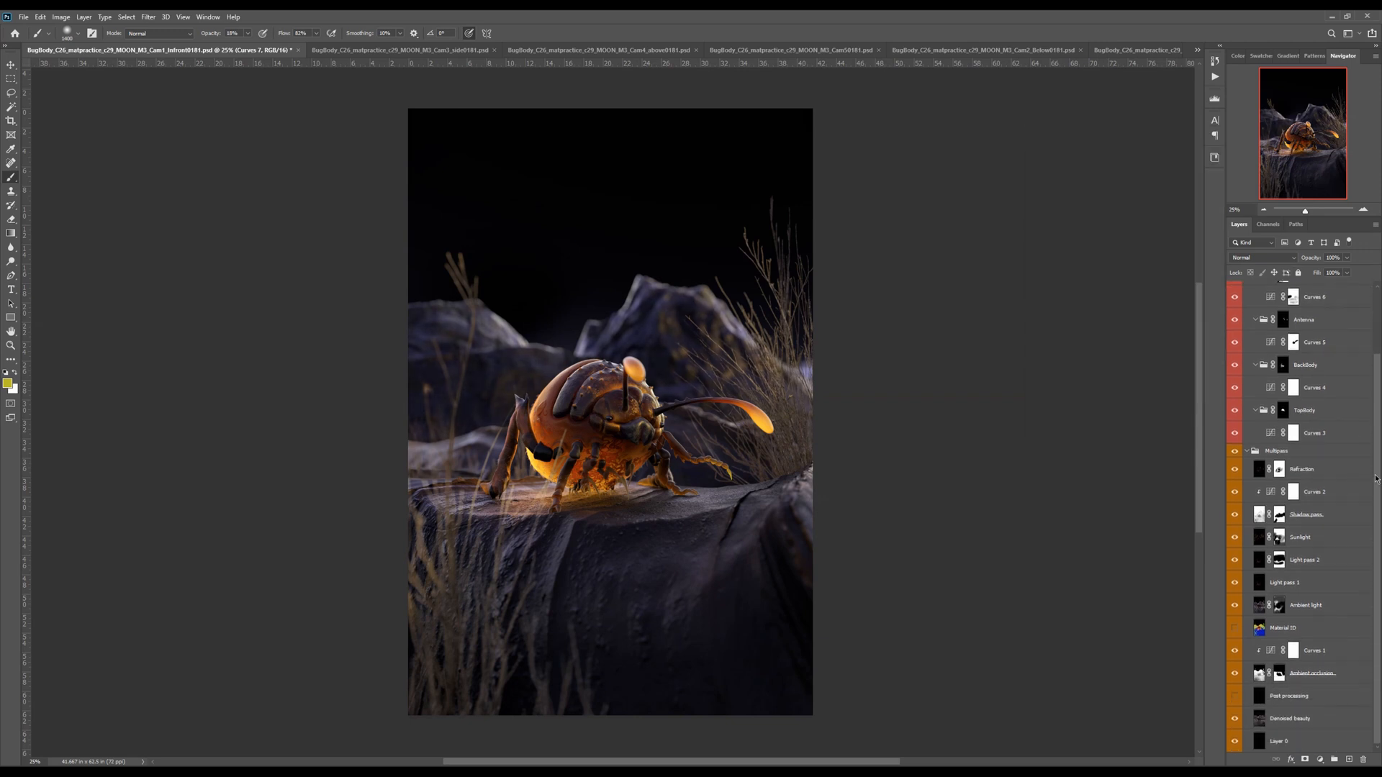
left_click(1235, 719, "alt")
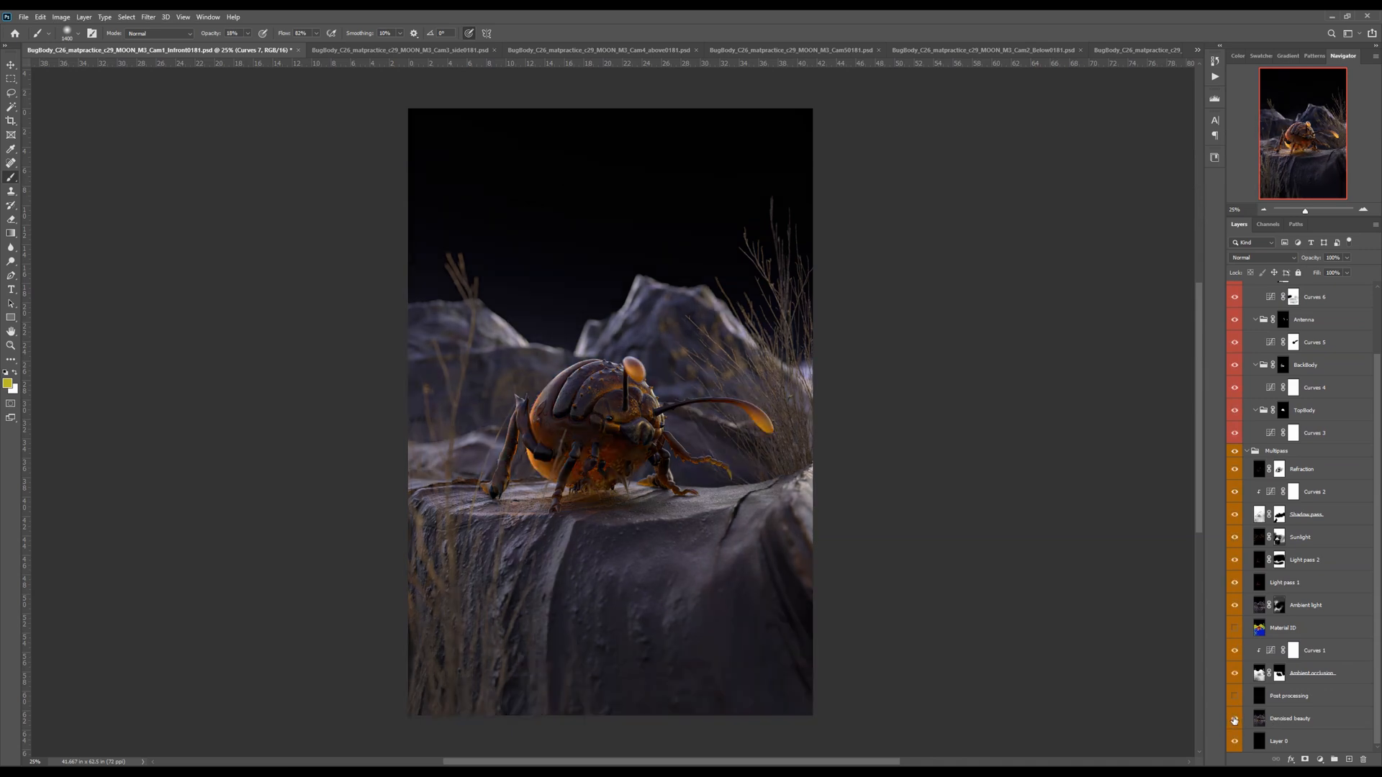
left_click(1235, 719, "alt")
left_click(1234, 720, "alt")
left_click(1234, 721, "alt")
left_click(1236, 720, "alt")
left_click(1236, 720, "alt")
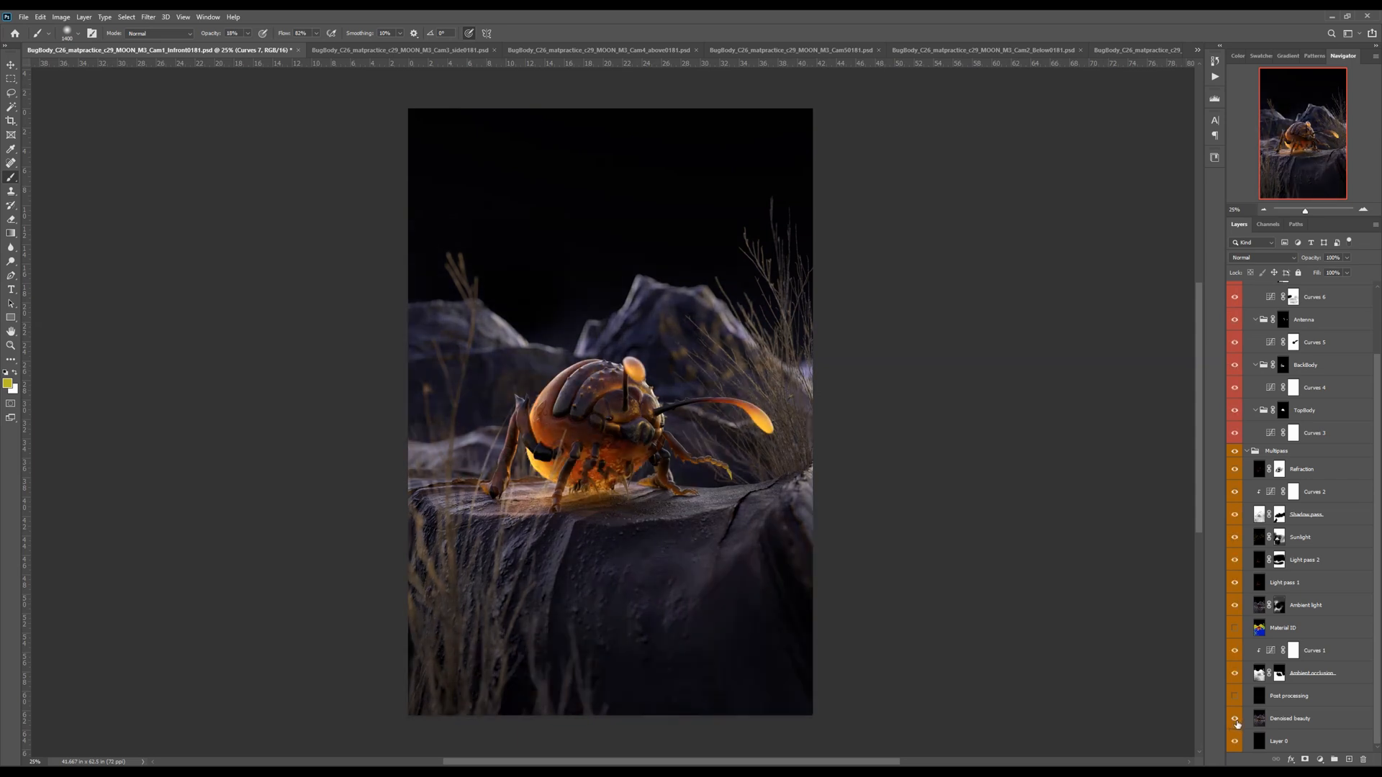
left_click(1236, 720, "alt")
left_click(1236, 720, "alt")
left_click(1235, 720, "alt")
left_click(1236, 720, "alt")
Toggle the mountains and ground groups off and on to compare their adjustments with the unadjusted image
left_click_drag(1378, 473, 1361, 306)
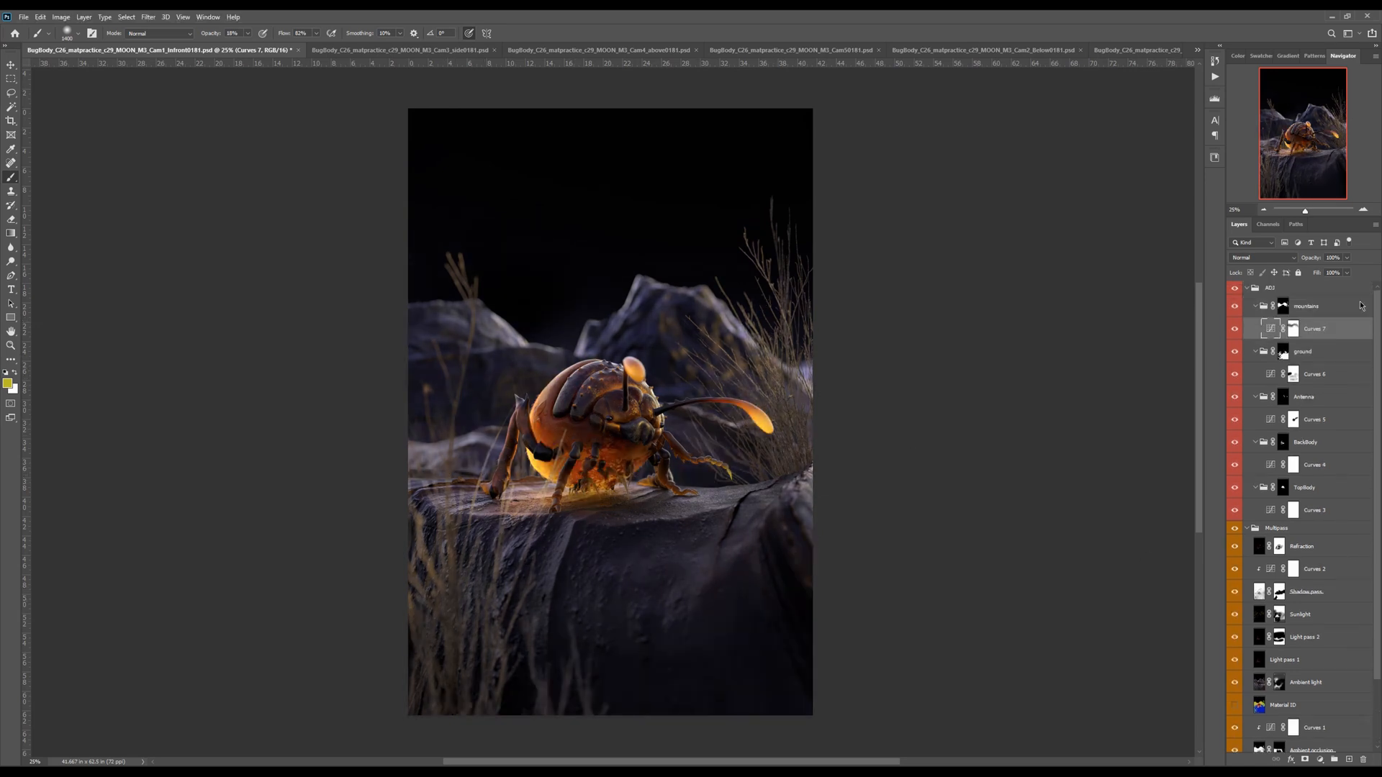
left_click(1314, 311)
left_click(1238, 310)
left_click(1237, 310)
left_click(1236, 351)
left_click(1236, 352)
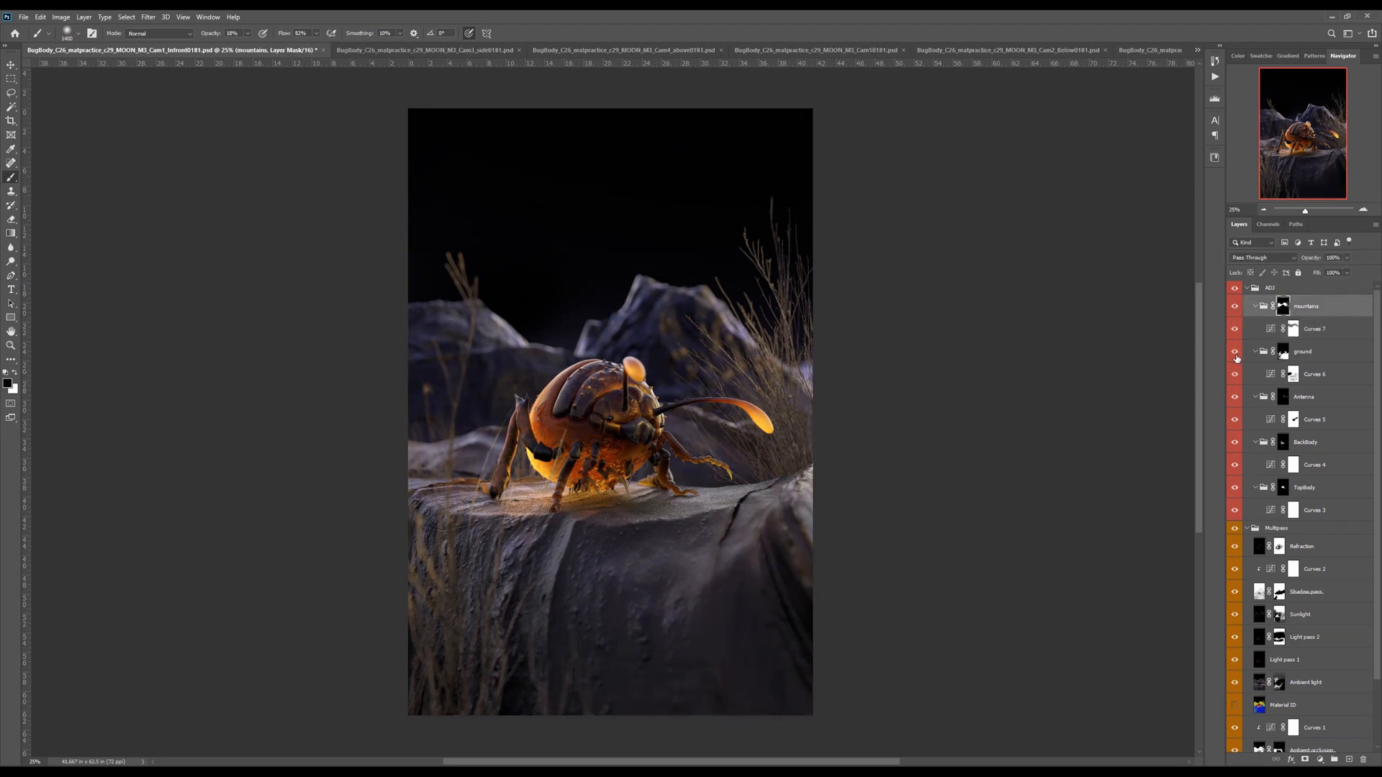
Isolate the Material ID pass, select the bug's purple back legs with the Magic Wand, and restore the composite's visibility
left_click_drag(1376, 550, 1376, 623)
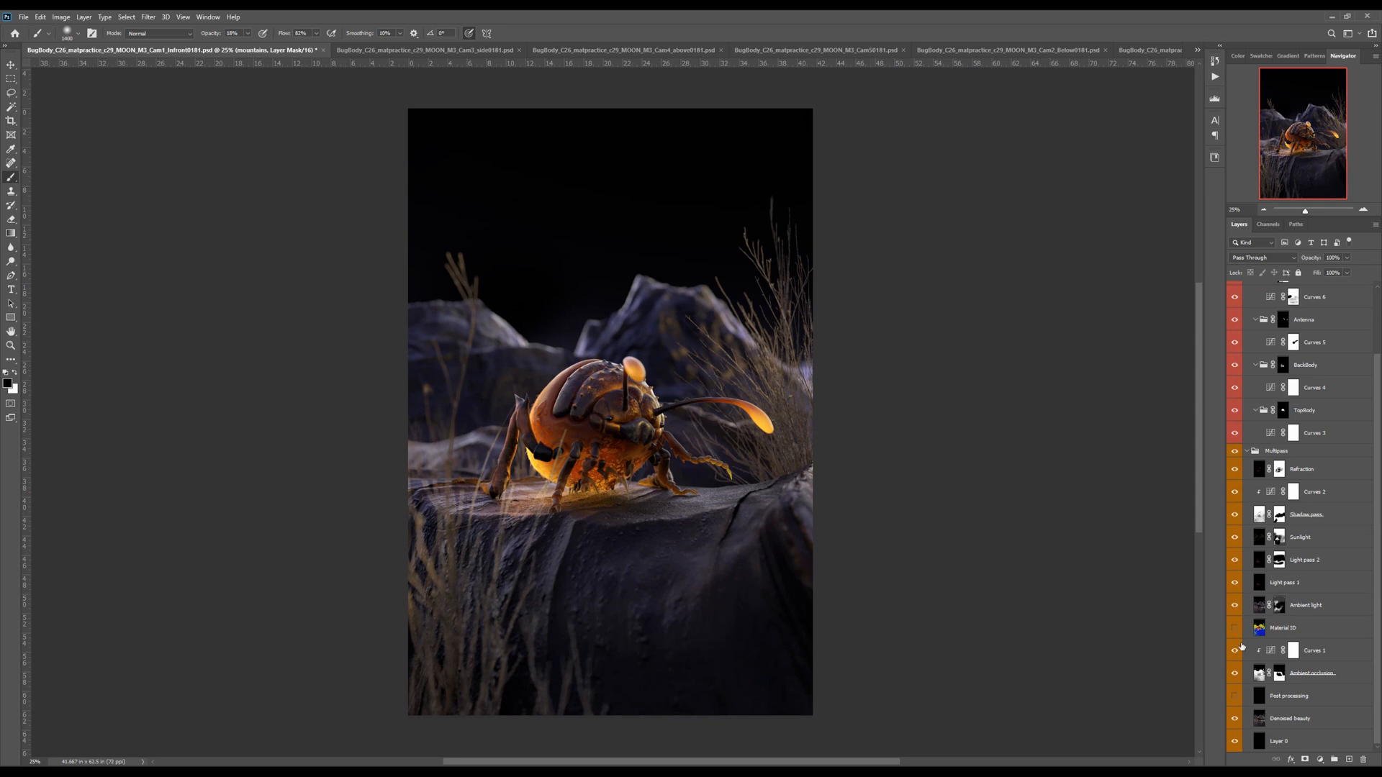
left_click(1235, 627, "alt")
left_click(1261, 629)
key("w")
left_click(514, 428)
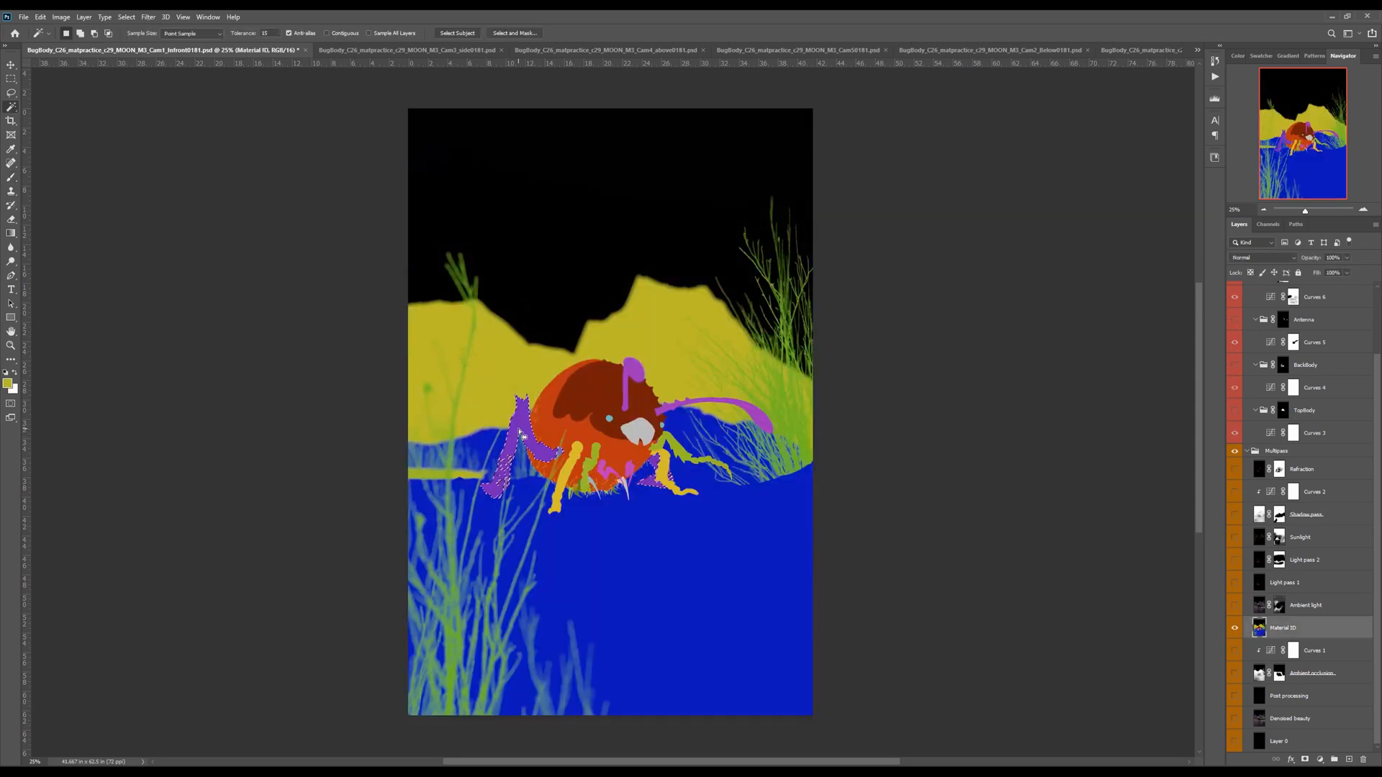
left_click(1235, 628, "alt")
Add a BackLeg group masked to the selected legs above the mountains group, with a Curves adjustment inside it
scroll(1369, 556, "up", 2)
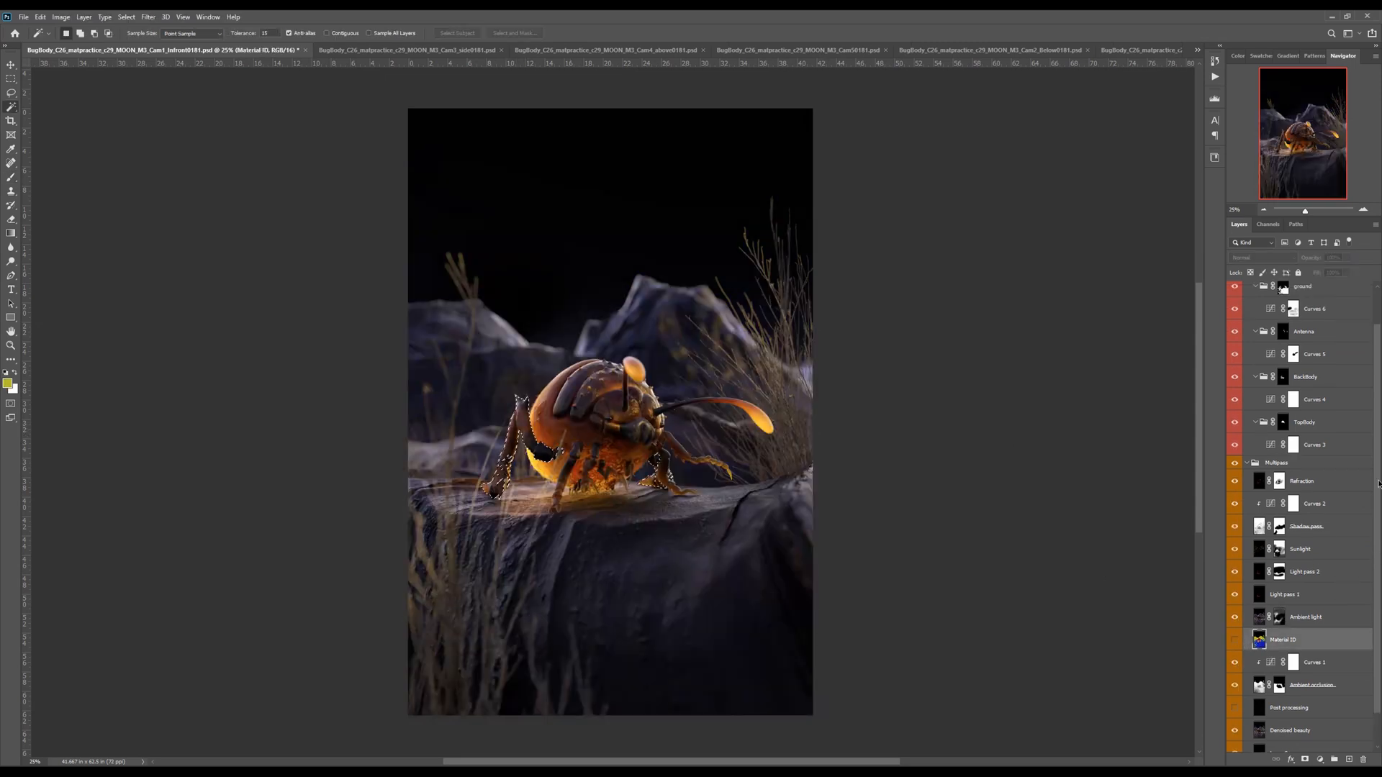
left_click(1283, 306)
left_click(1322, 760)
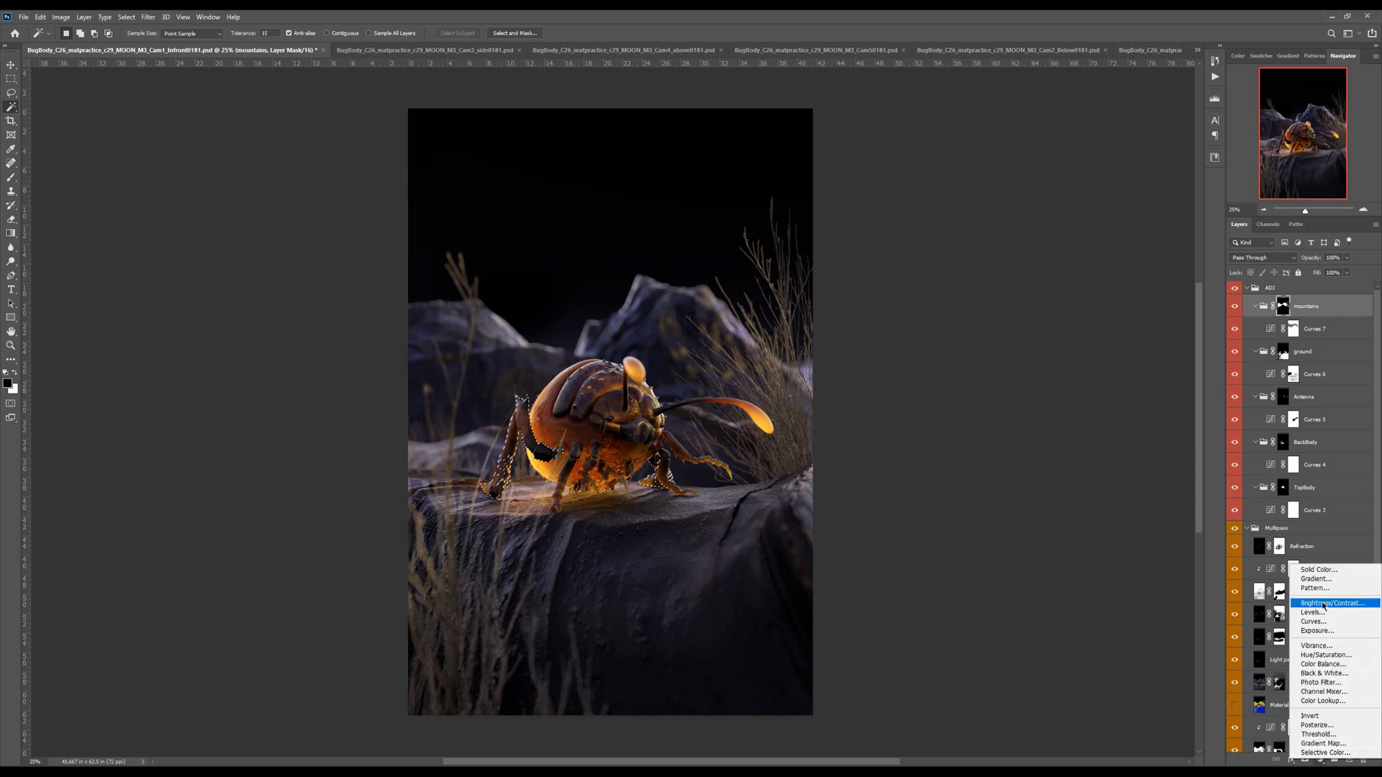
left_click(1314, 622)
Lower the BackLeg Curves' Red channel slightly, with a shadow point at about input 55, output 46
left_click(1116, 190)
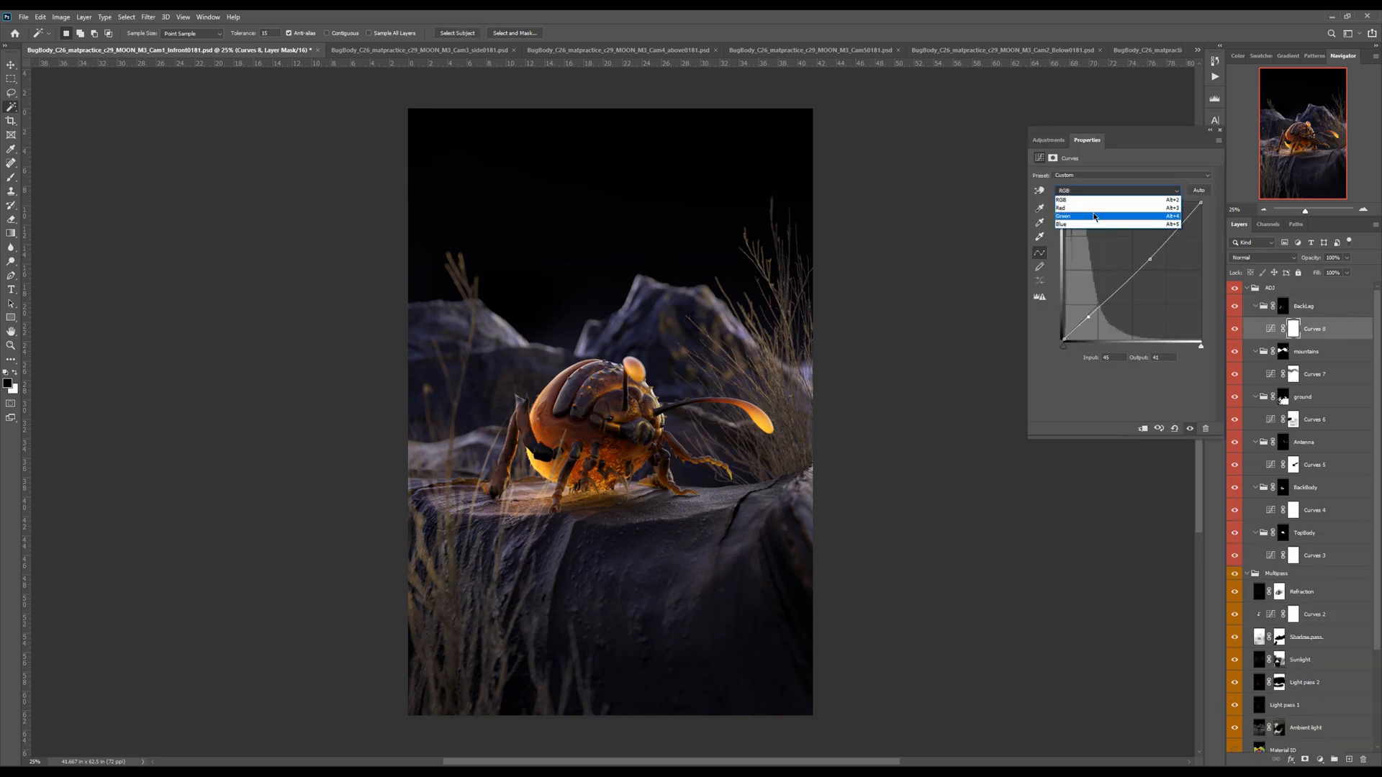
left_click(1096, 209)
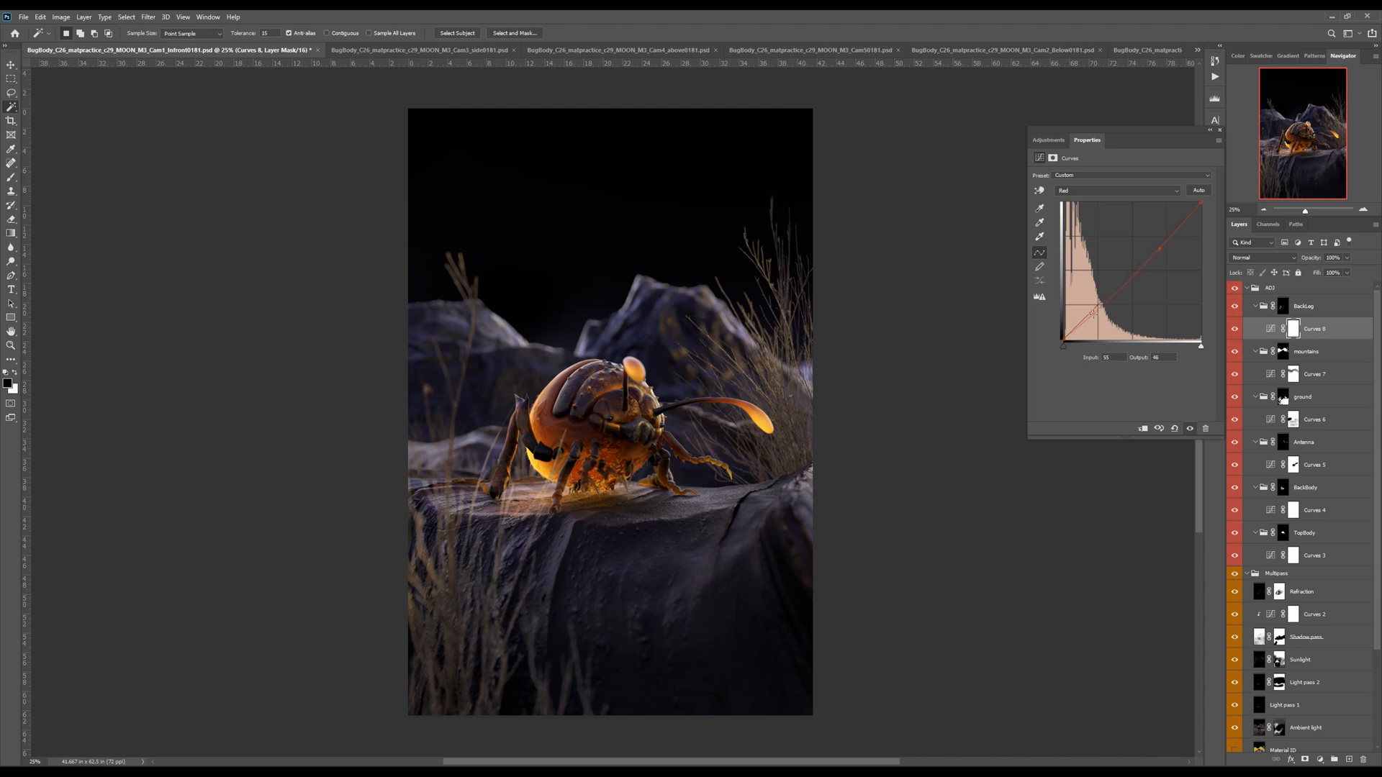
Fine-tune the green, blue and red channels of Curves 8 in the BackLeg group, slightly lowering the red highlights
left_click(1085, 196)
left_click(1073, 219)
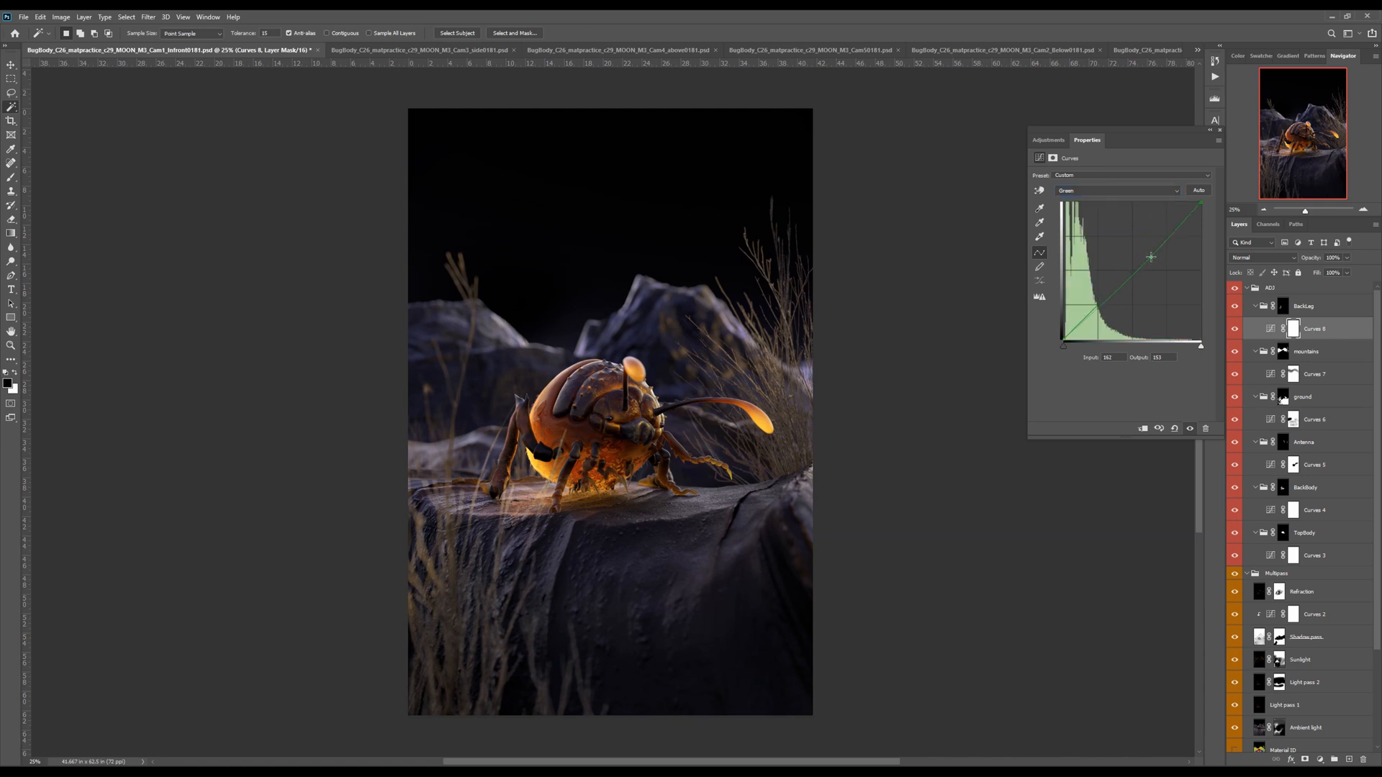
left_click(1109, 191)
left_click(1108, 229)
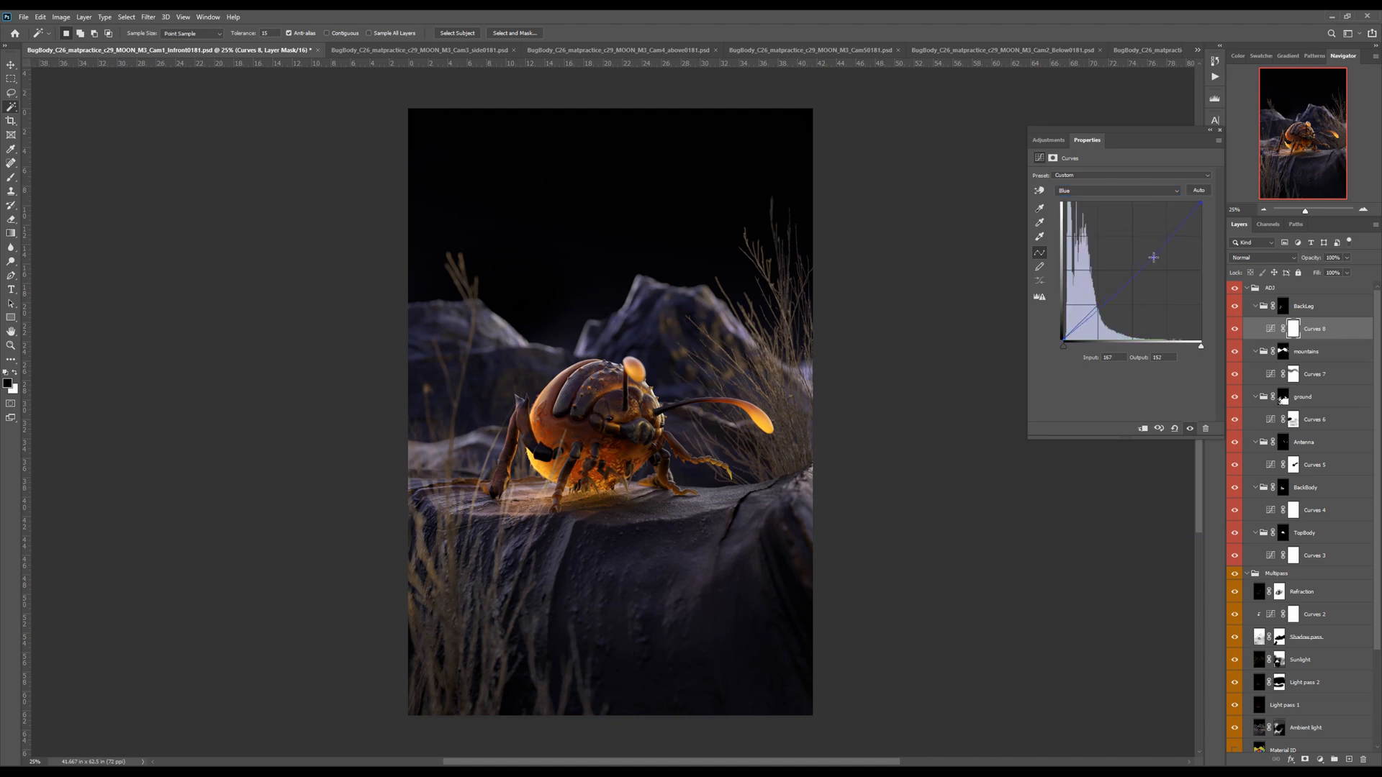
left_click(1087, 191)
left_click(1083, 203)
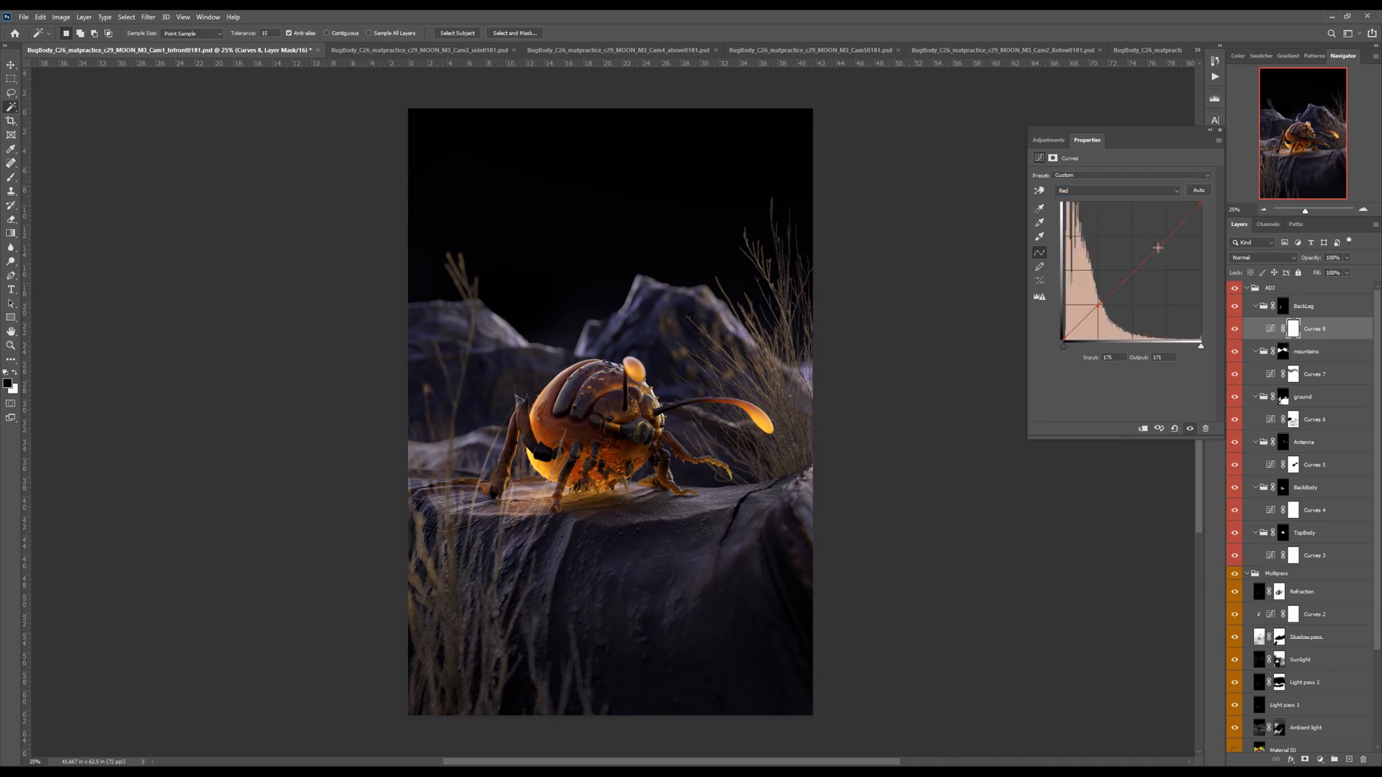
left_click(1320, 760)
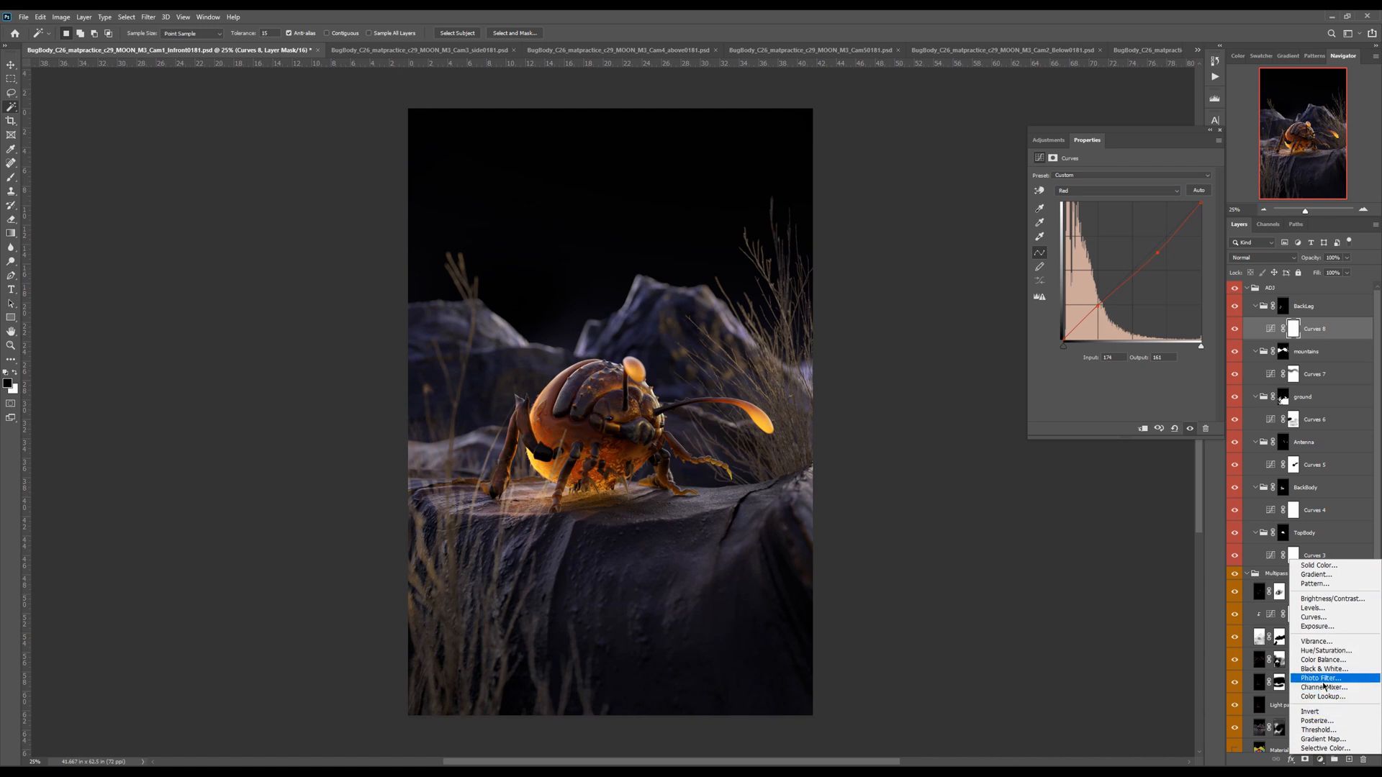
left_click(1159, 255)
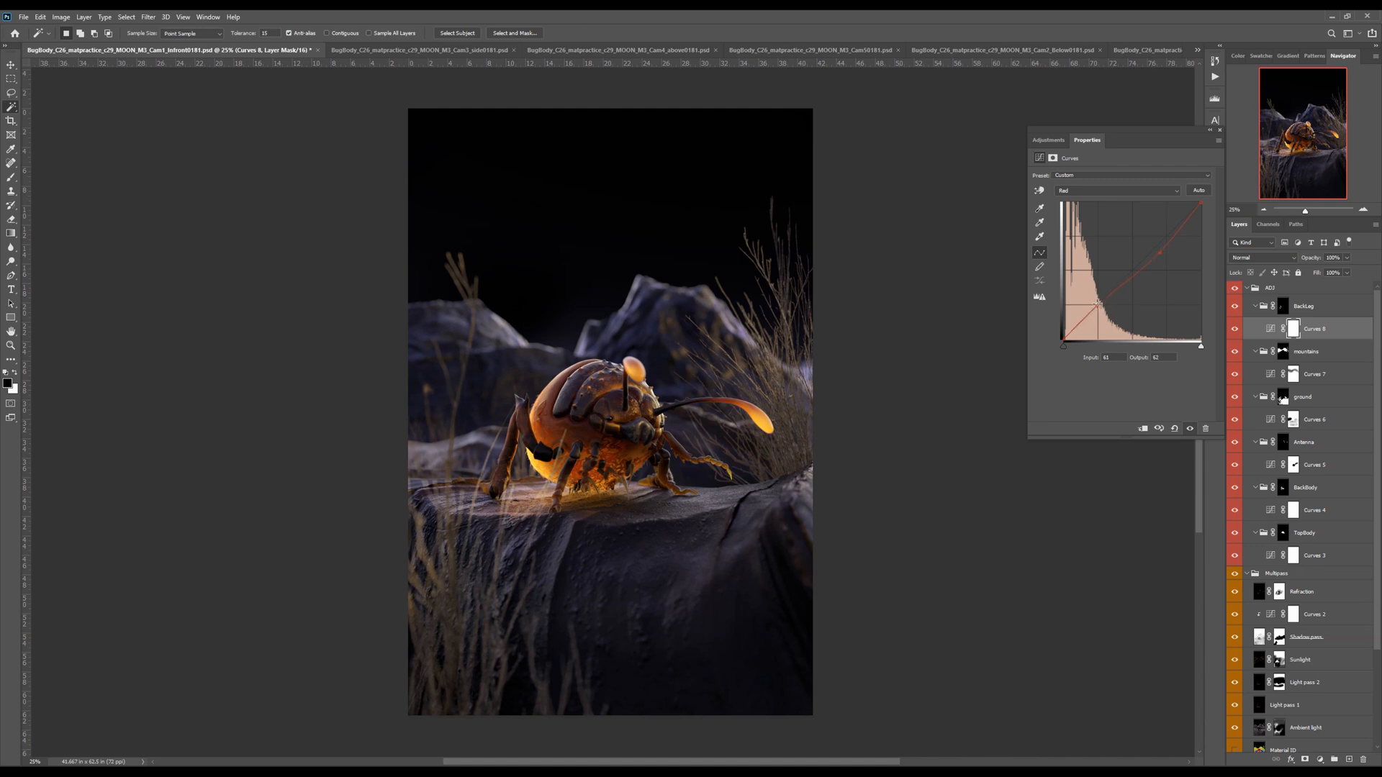
Close the curve settings and compare the image with and without the Curves 8 adjustment
left_click(1219, 129)
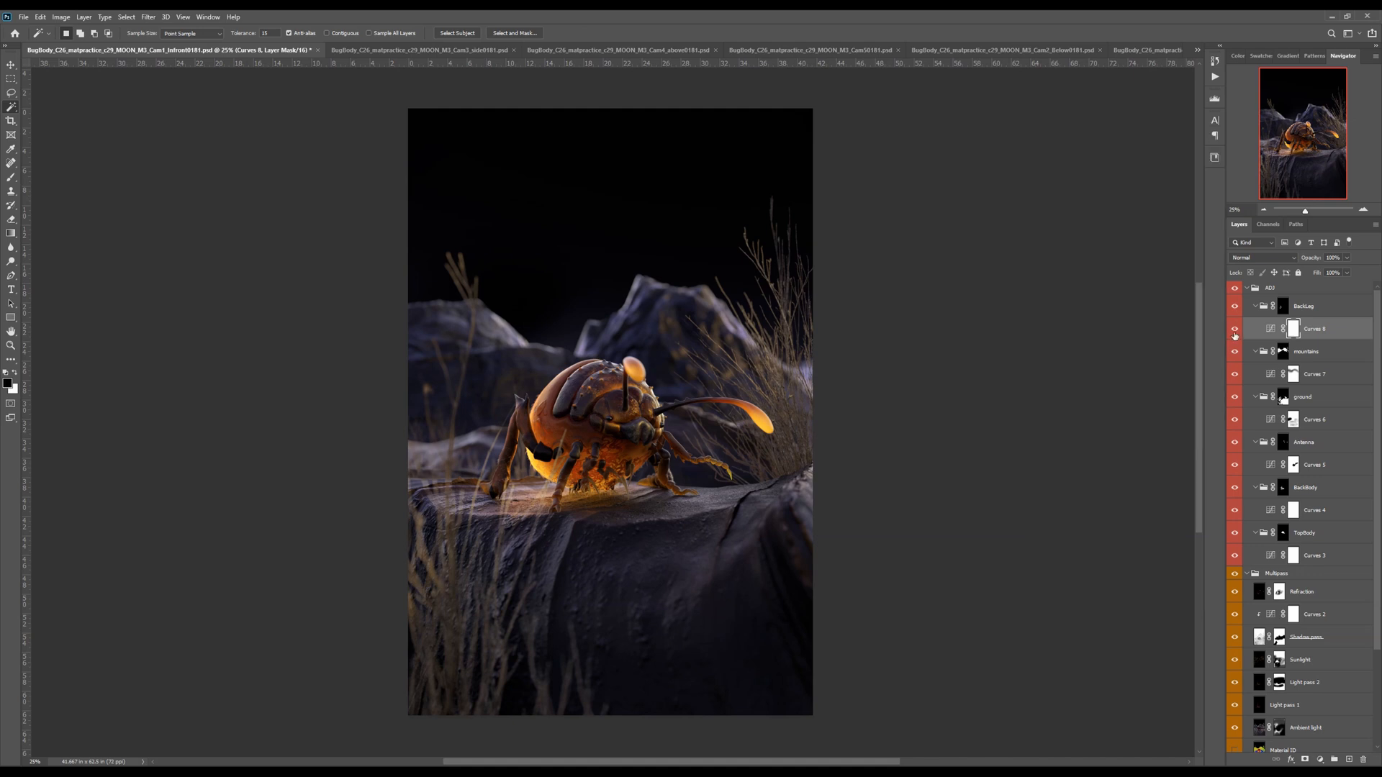
left_click(1235, 331)
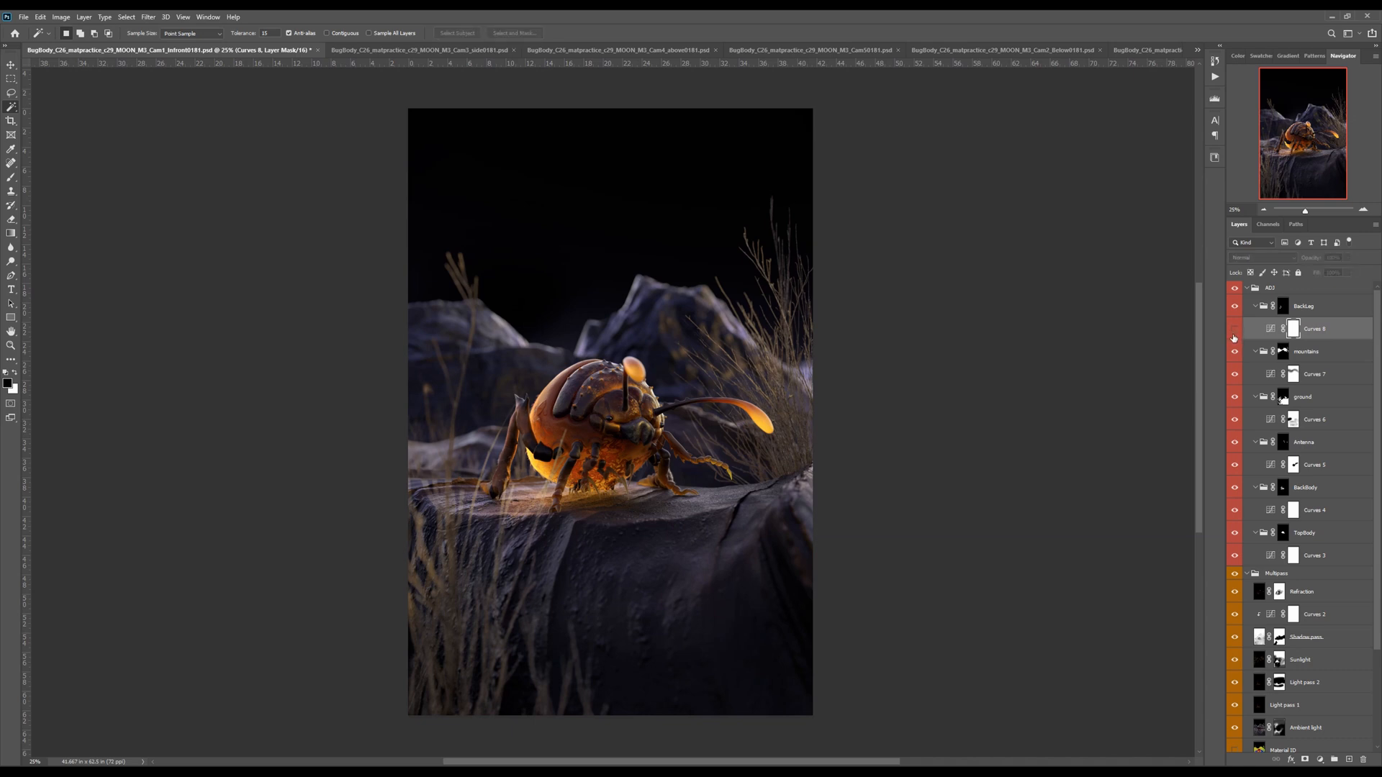
left_click(1235, 332)
Show only the Material ID layer and make it the active layer
left_click(1300, 309)
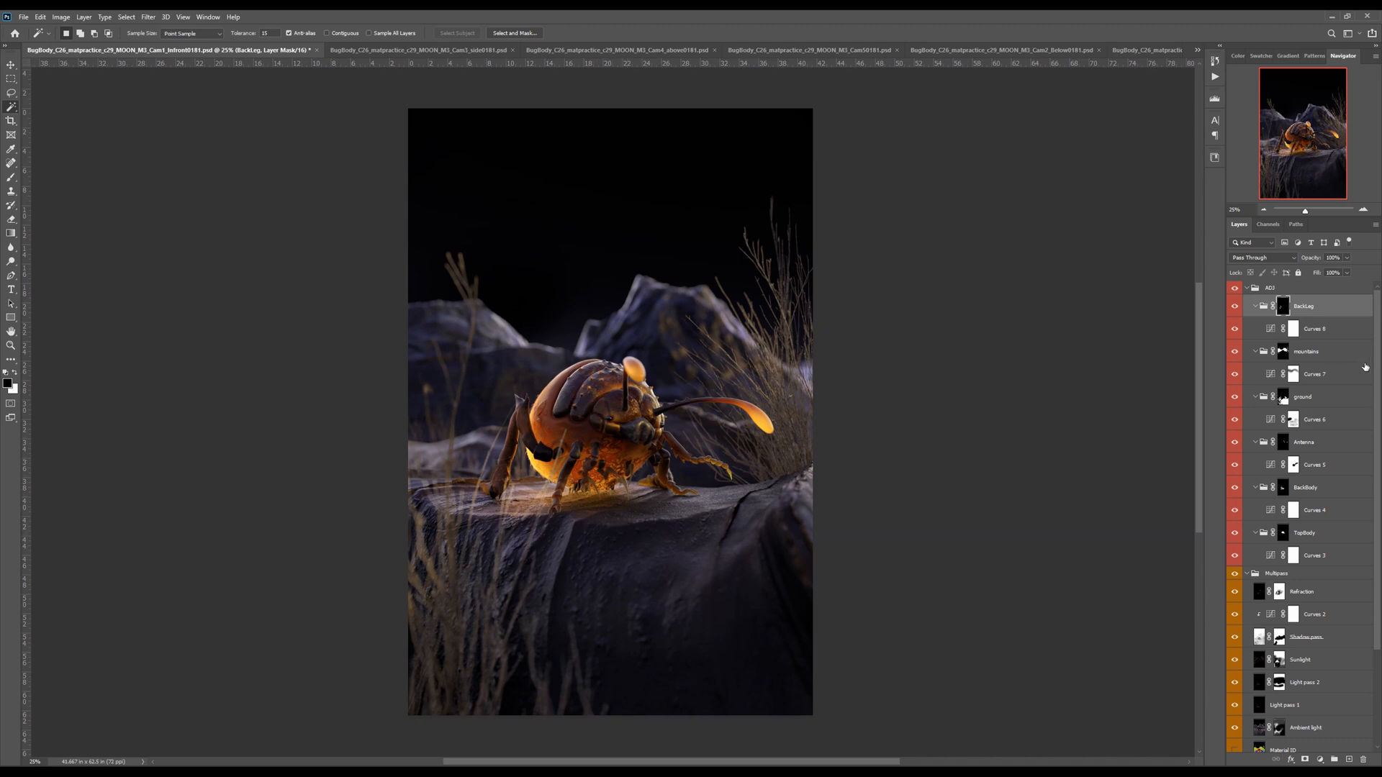
left_click_drag(1371, 545, 1379, 678)
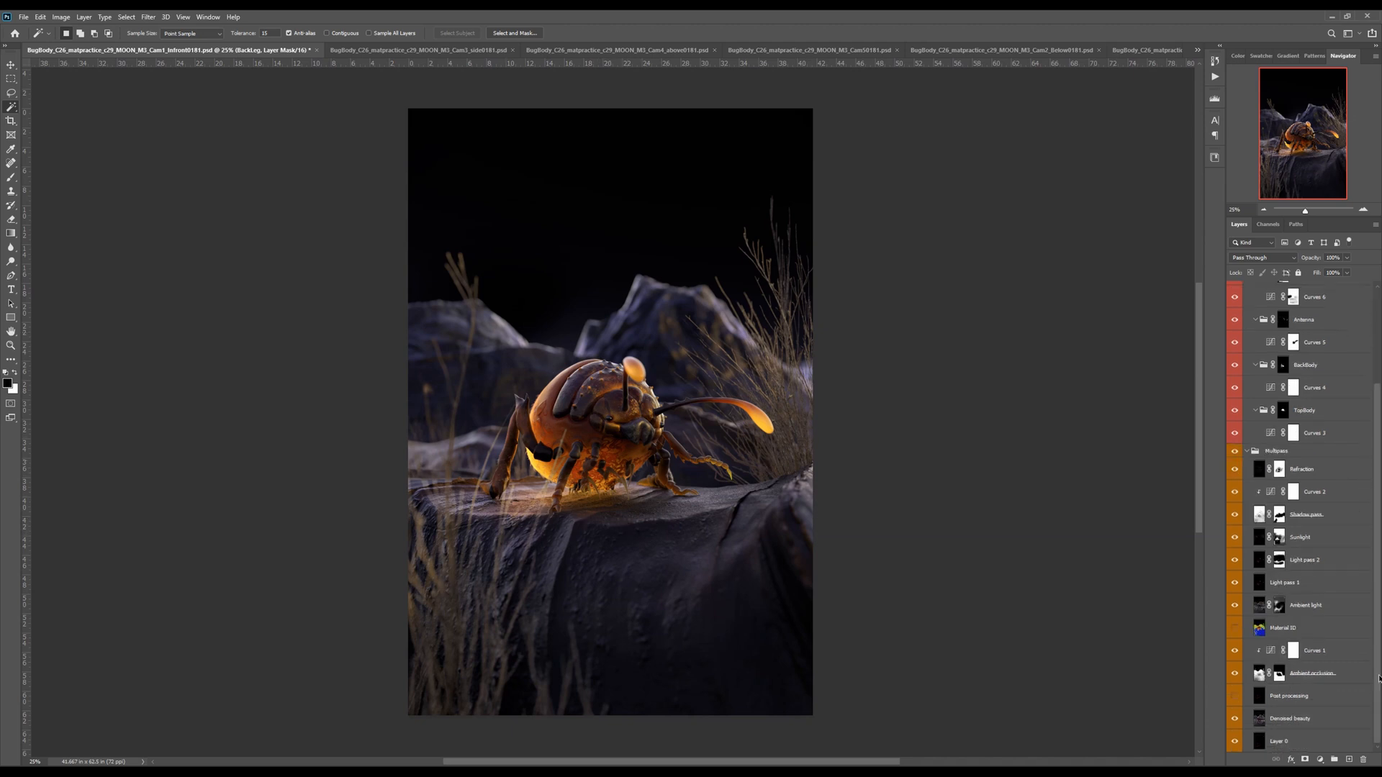
left_click(1234, 628, "alt")
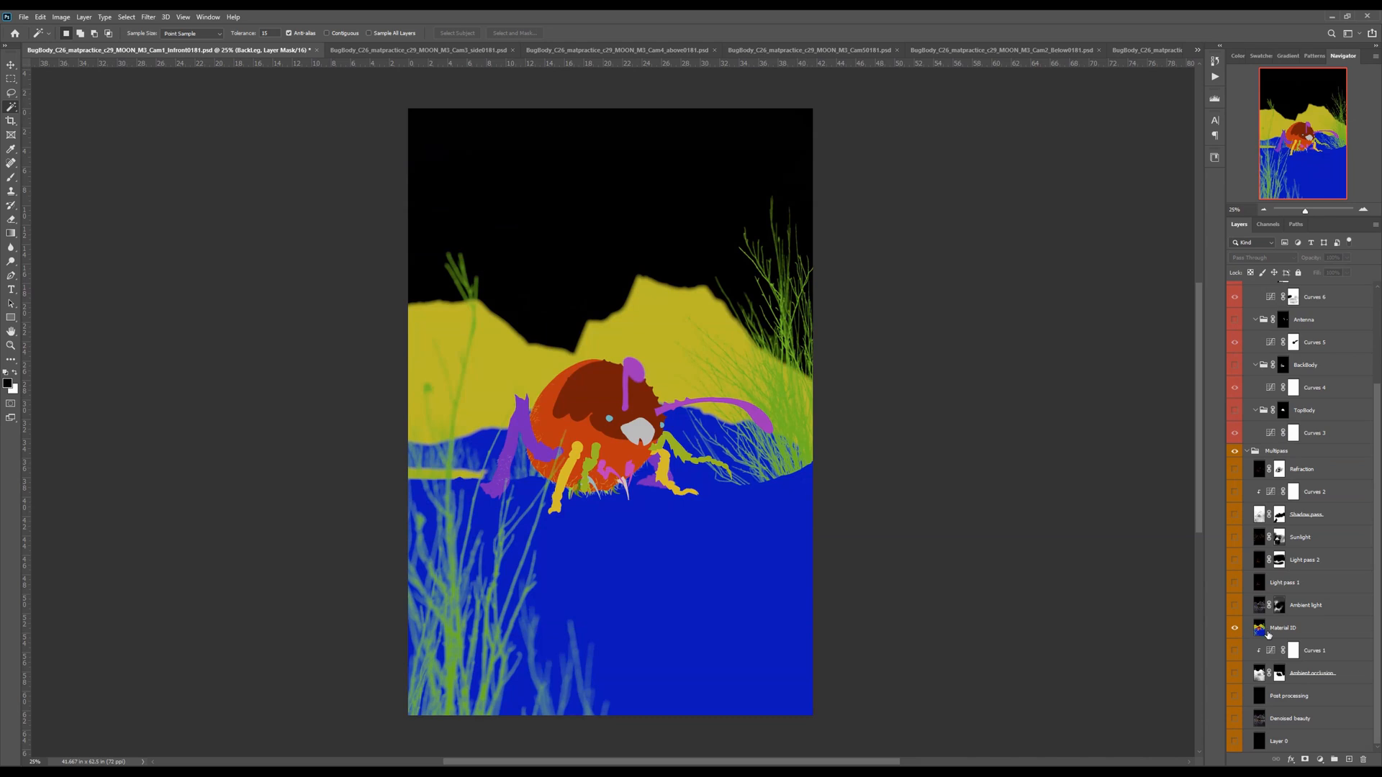
left_click(1268, 630)
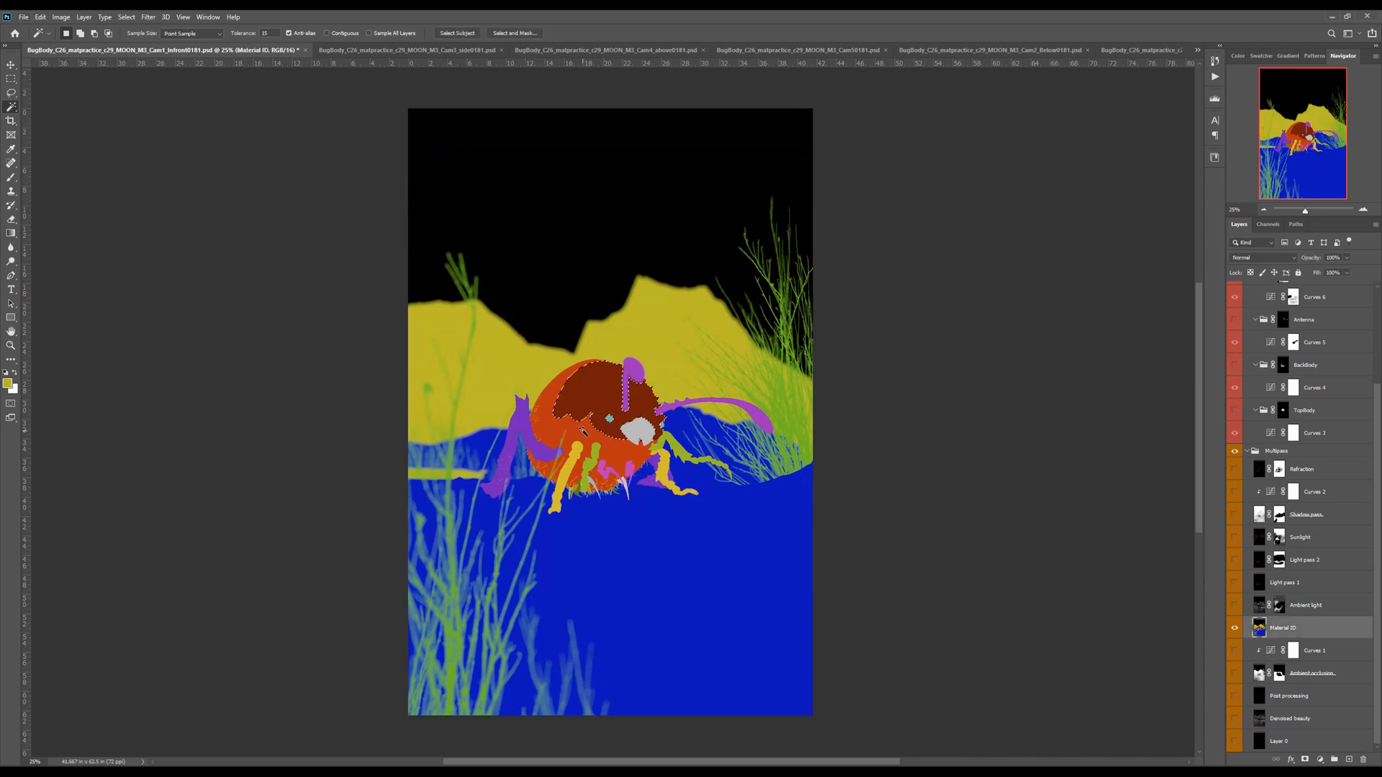
Select the insect's body, legs and antennae colours on the Material ID layer with the Magic Wand, adding each to the selection
left_click(571, 455, "shift")
left_click(571, 456)
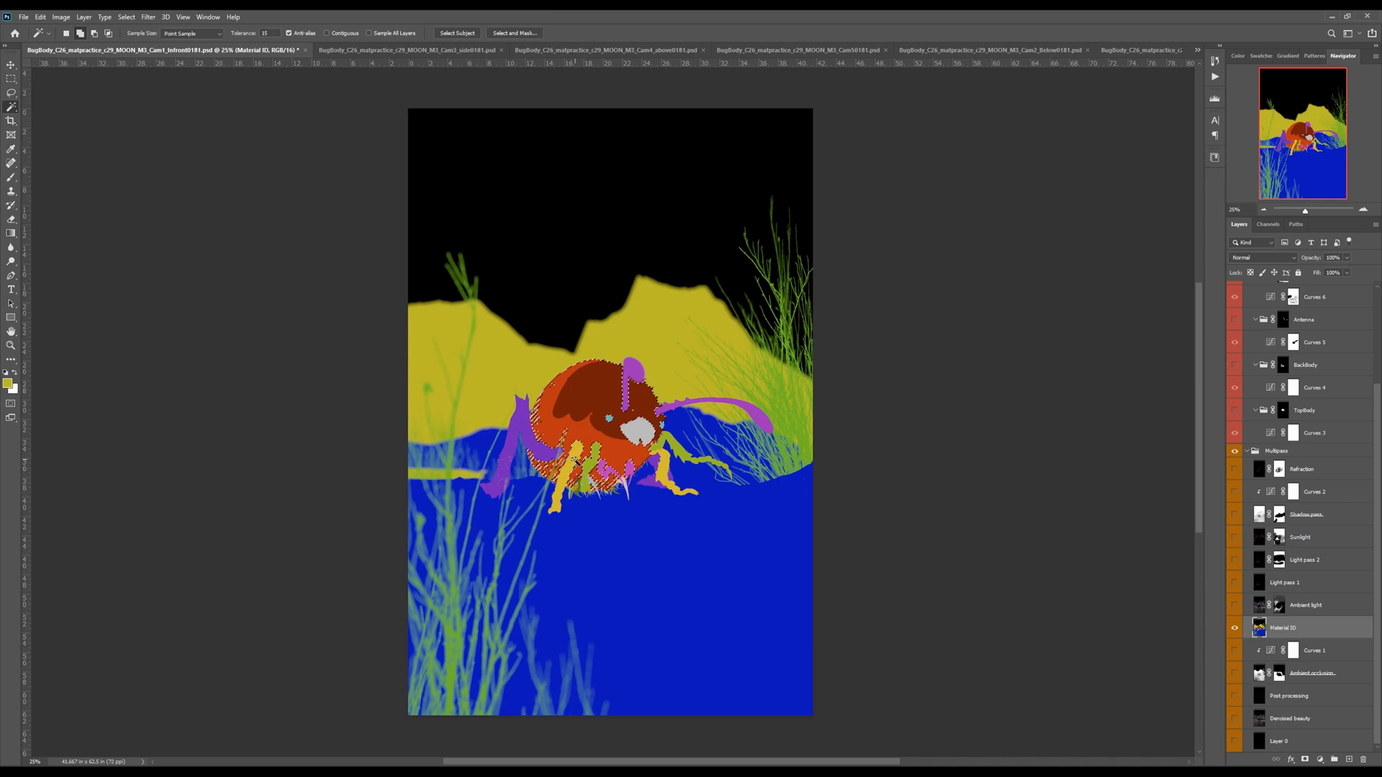
left_click(589, 481)
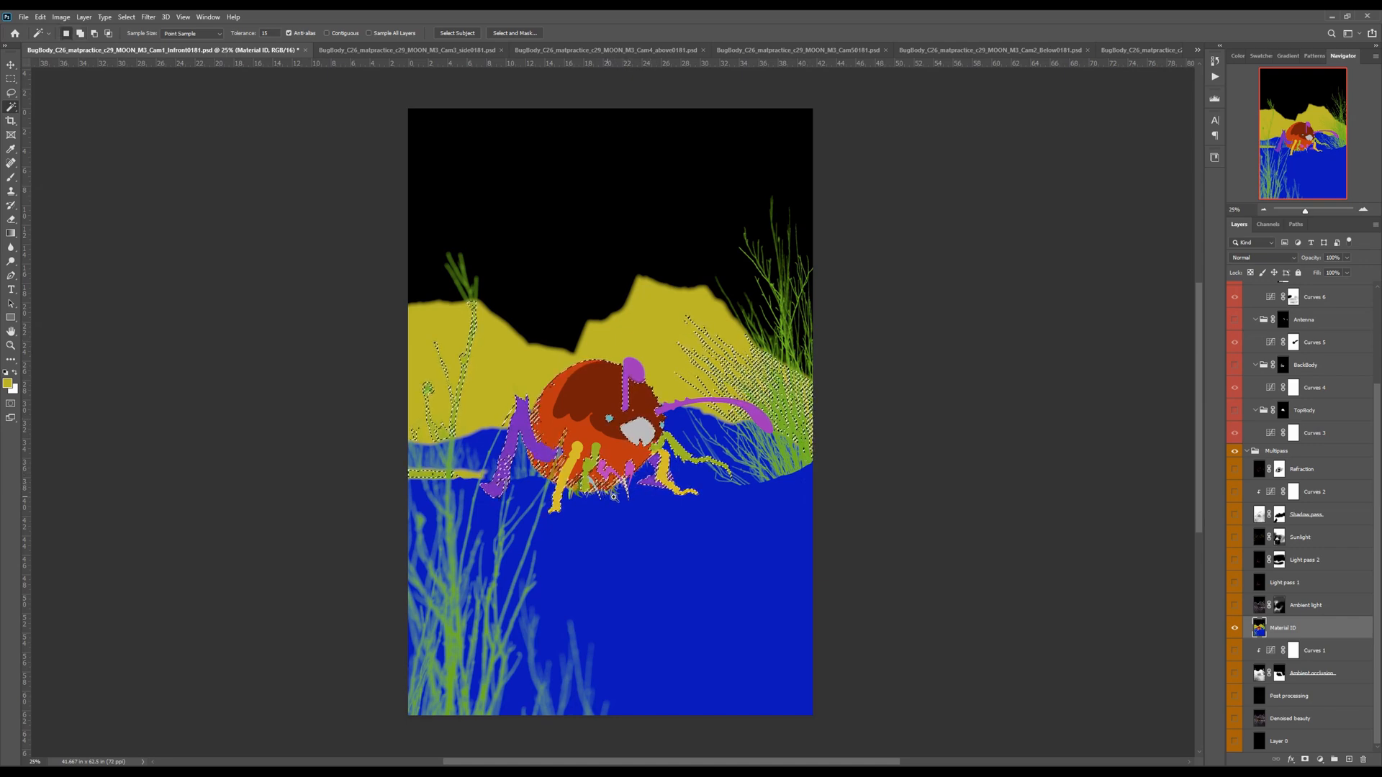
scroll(610, 495, "up", 8)
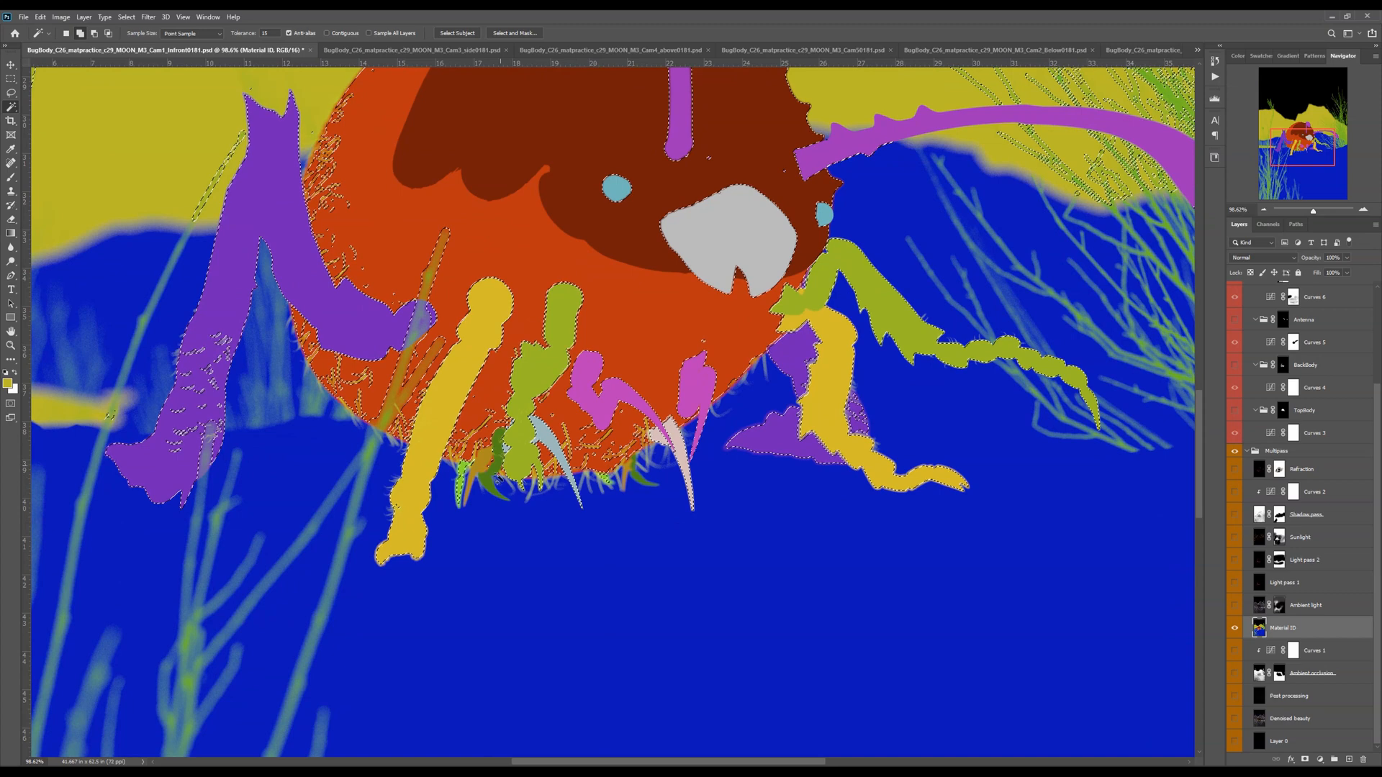
Add the missed areas around the yellow front leg and the mouth to the selection with the Lasso
key("l")
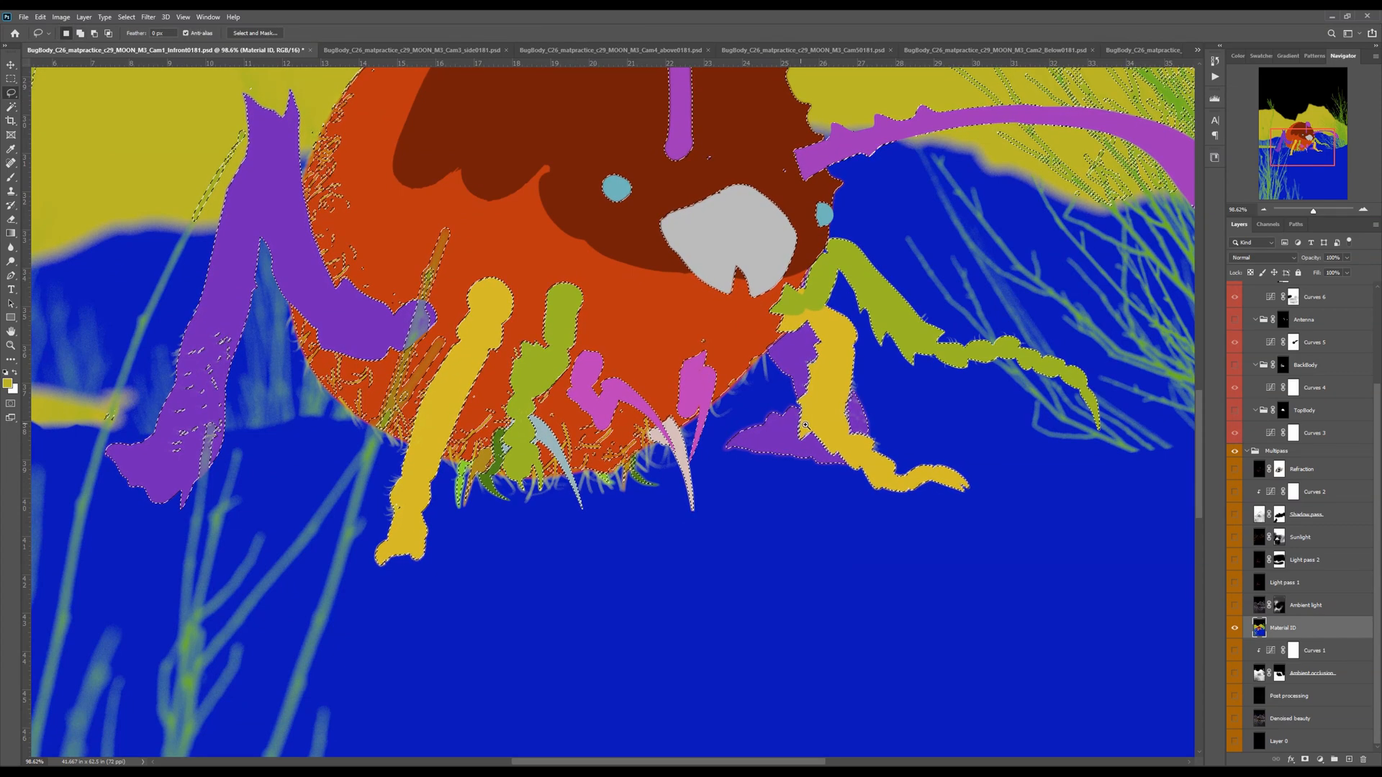
scroll(802, 426, "up", 6)
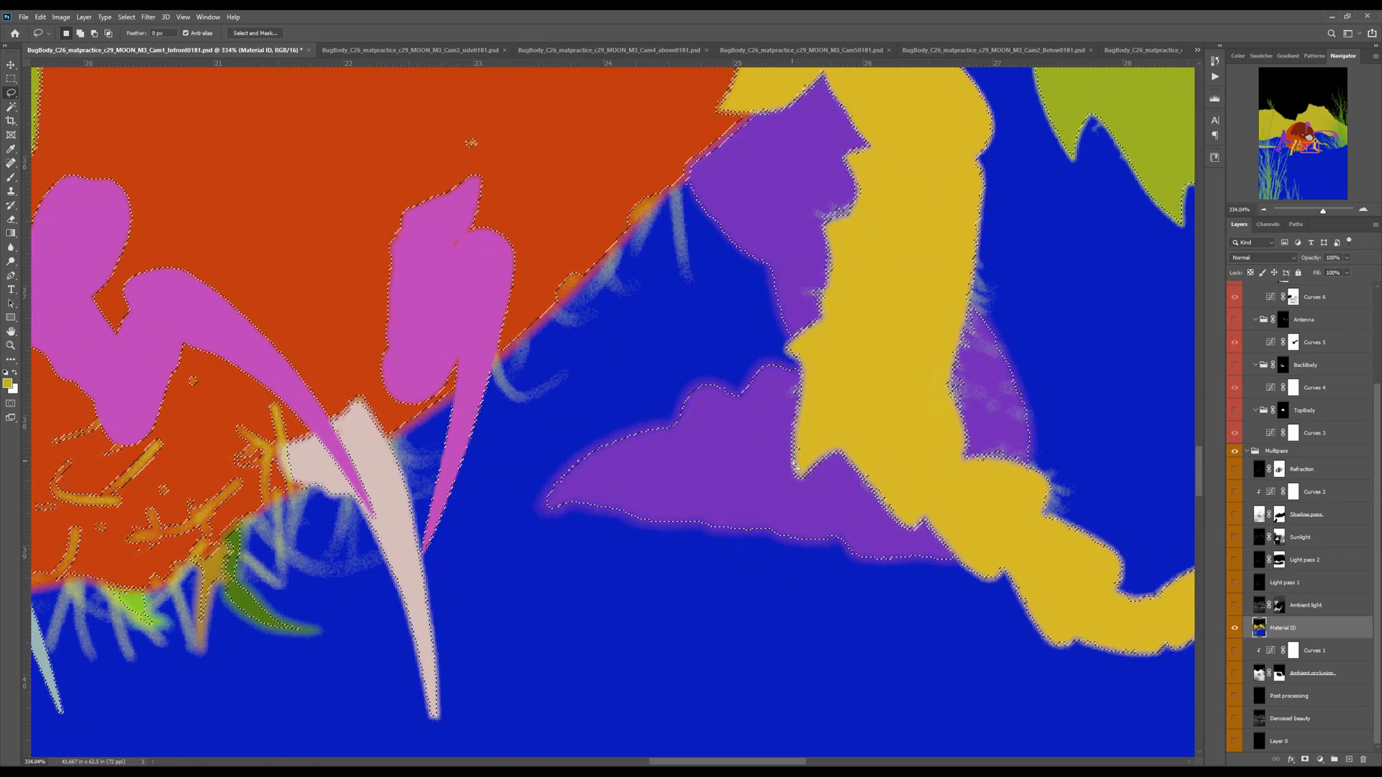
scroll(810, 378, "down", 6)
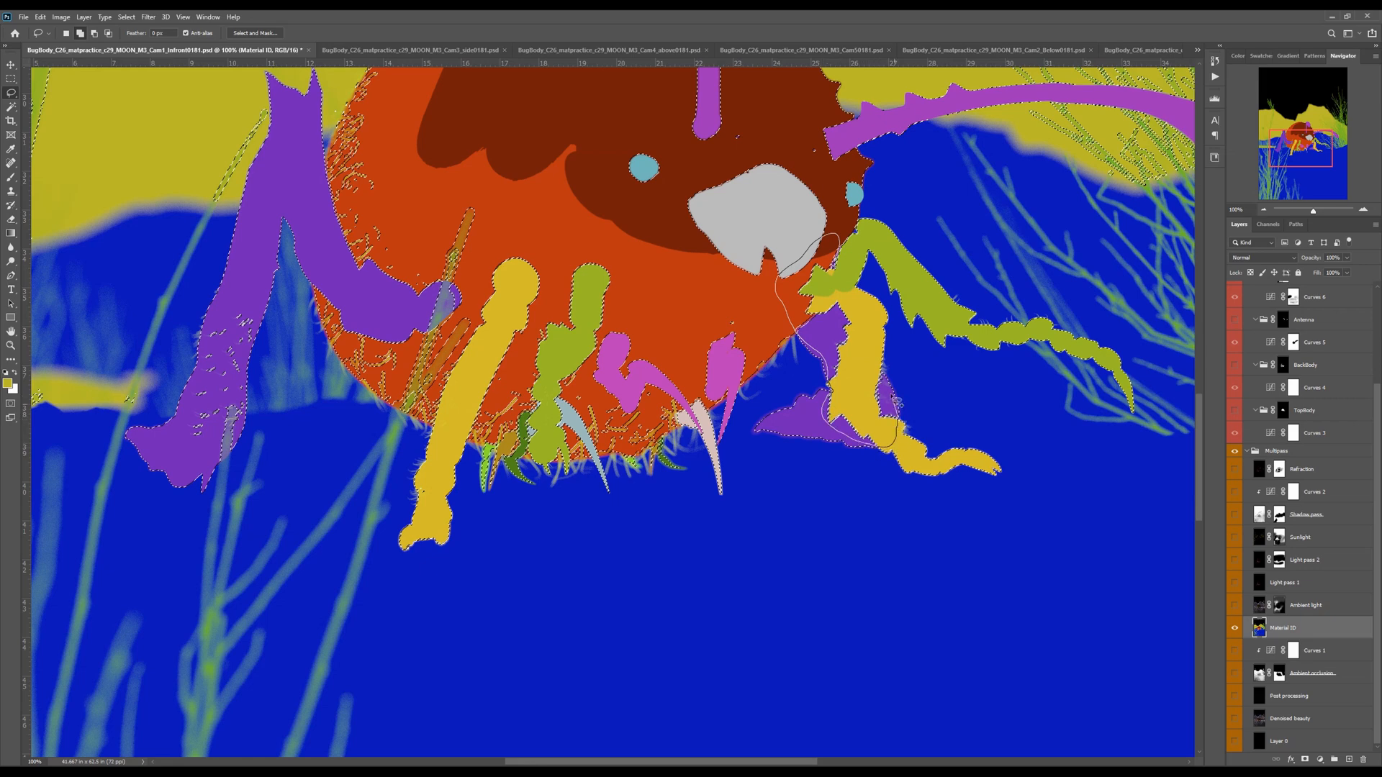
left_click_drag(890, 383, 838, 260)
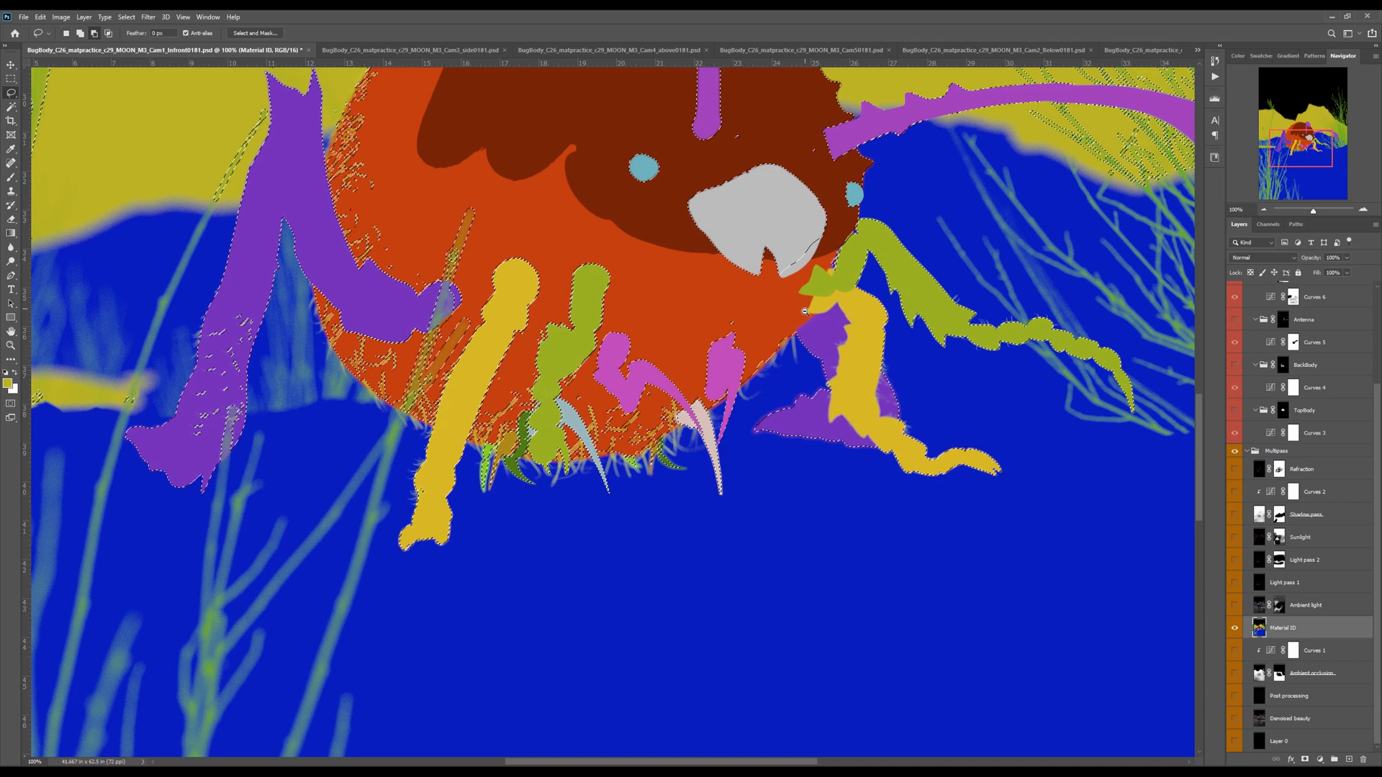
scroll(805, 311, "down", 1)
mouse_move(821, 164)
left_mouse_down()
mouse_move(770, 128)
mouse_move(680, 151)
mouse_move(694, 275)
mouse_move(781, 295)
mouse_move(824, 272)
mouse_move(848, 191)
mouse_move(822, 165)
left_mouse_up()
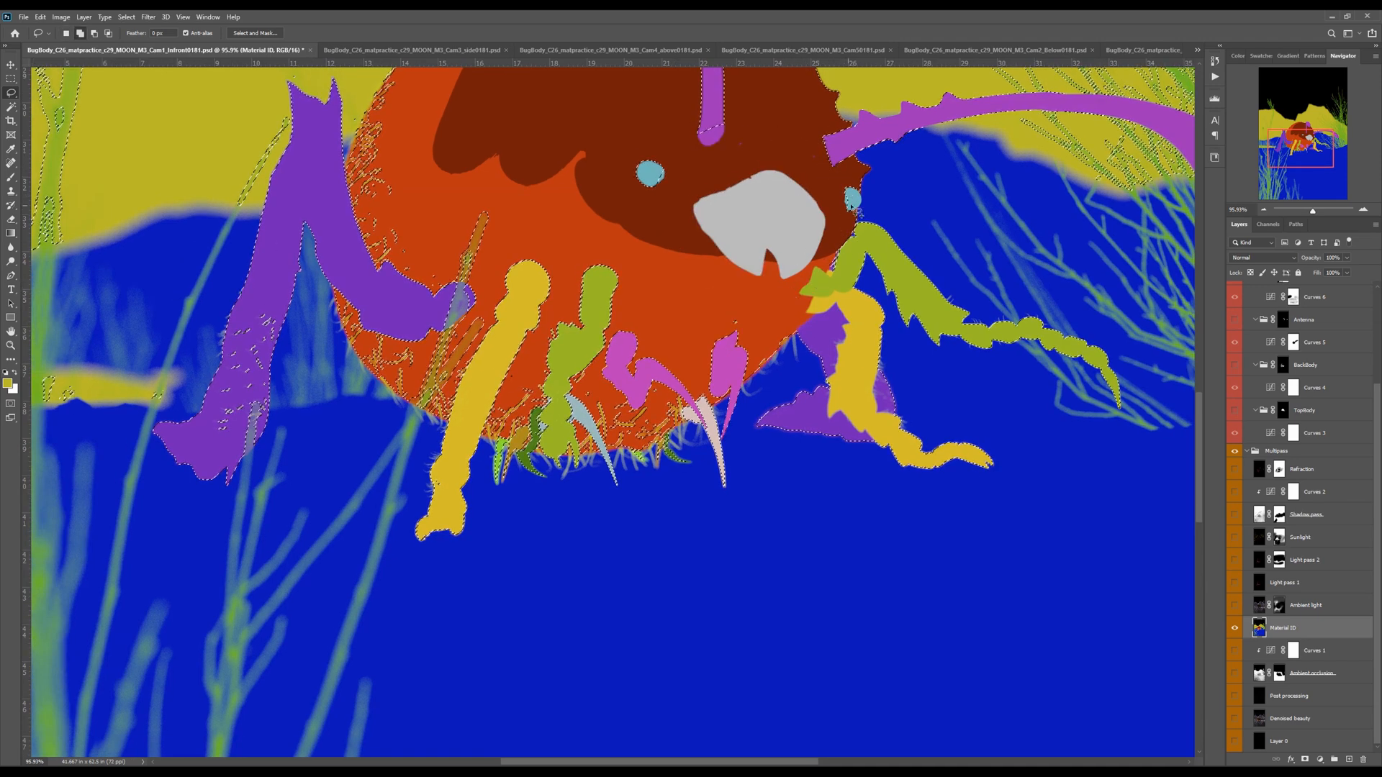
Add the gaps around the upright antenna on the head to the selection with the Lasso
left_click_drag(750, 131, 721, 238)
key("w")
left_click_drag(720, 122, 721, 237)
key("l")
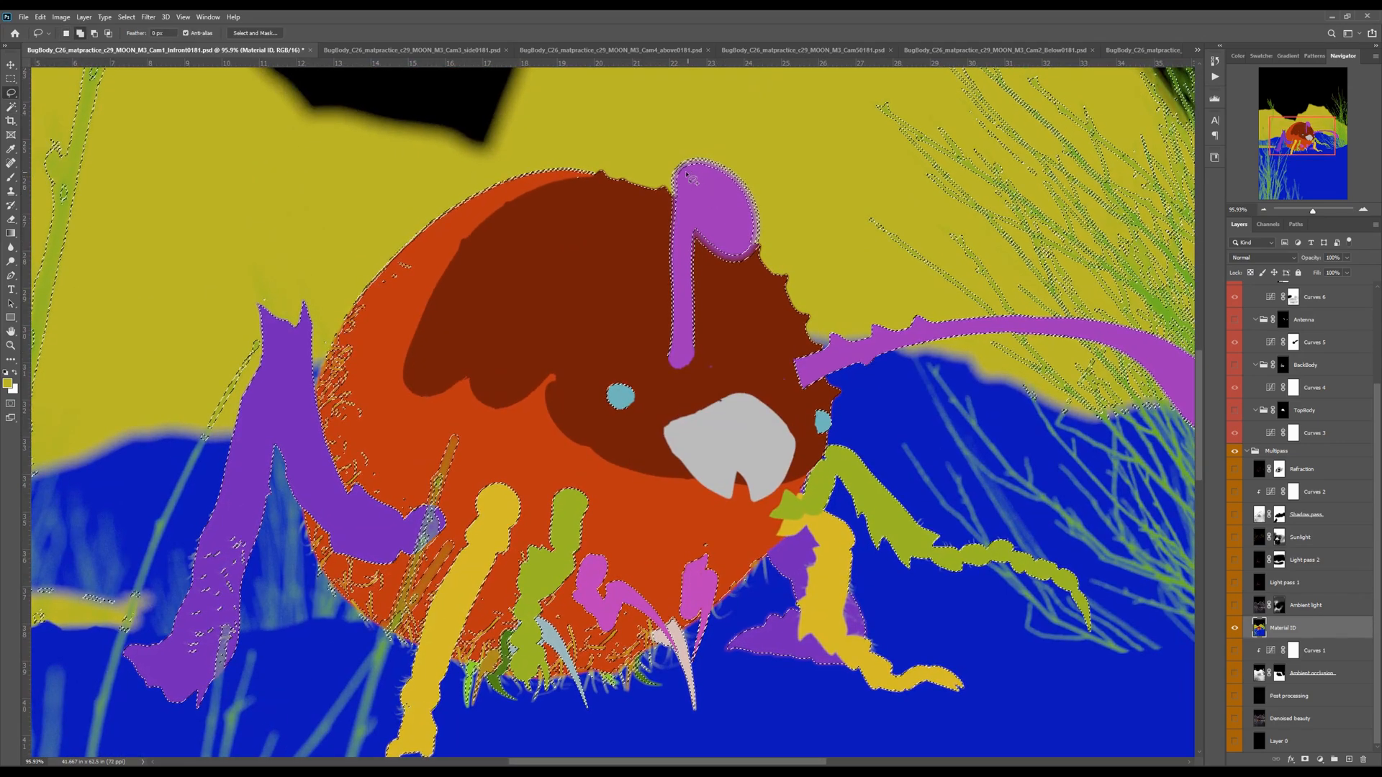
mouse_move(672, 195)
left_mouse_down()
mouse_move(653, 227)
mouse_move(597, 414)
mouse_move(718, 364)
mouse_move(762, 261)
mouse_move(749, 226)
mouse_move(706, 196)
mouse_move(671, 216)
left_mouse_up()
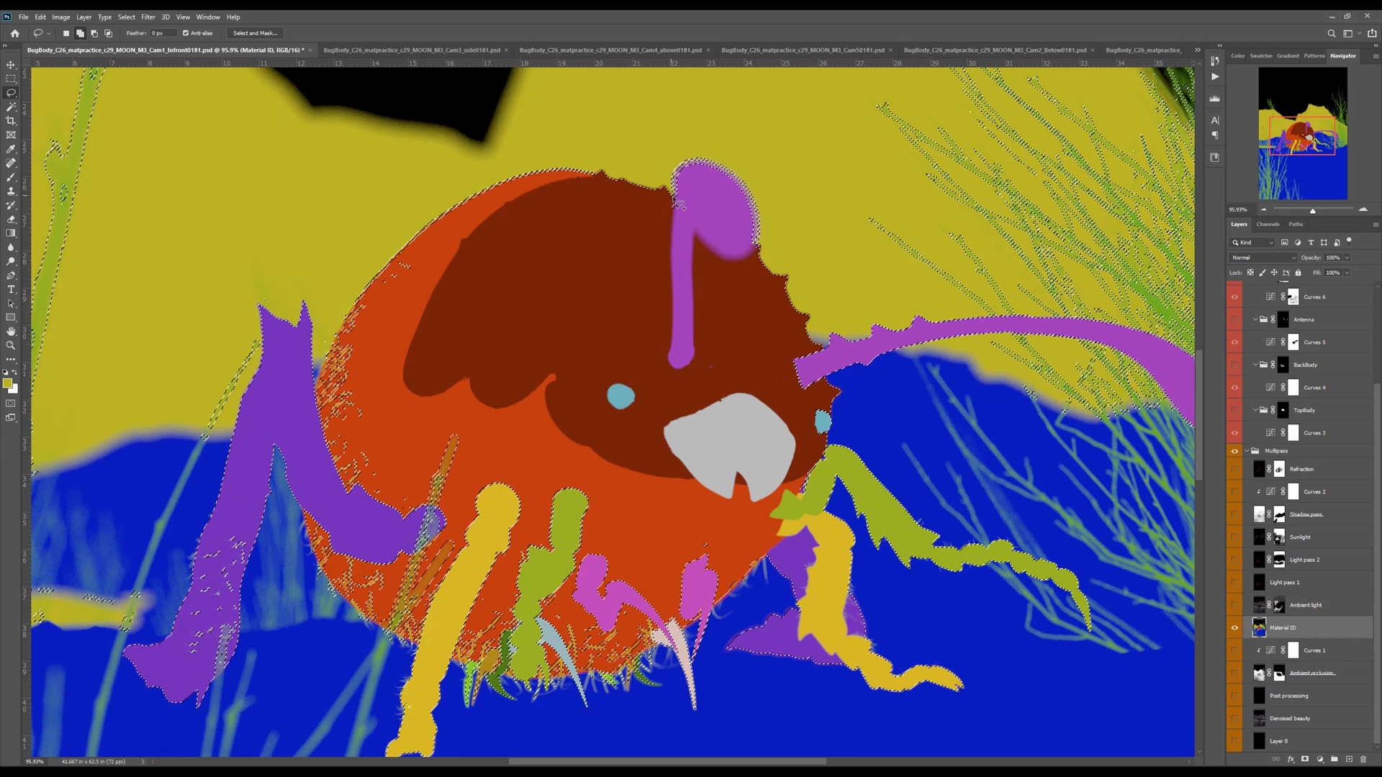
Add the remaining gaps inside the body, between the legs and at the long antenna's base to the selection with the Lasso
left_click_drag(470, 473, 600, 435)
mouse_move(648, 373)
left_mouse_down()
mouse_move(506, 578)
mouse_move(652, 639)
mouse_move(748, 628)
mouse_move(795, 599)
left_mouse_up()
mouse_move(961, 370)
left_mouse_down()
mouse_move(714, 340)
mouse_move(701, 356)
mouse_move(716, 338)
left_mouse_up()
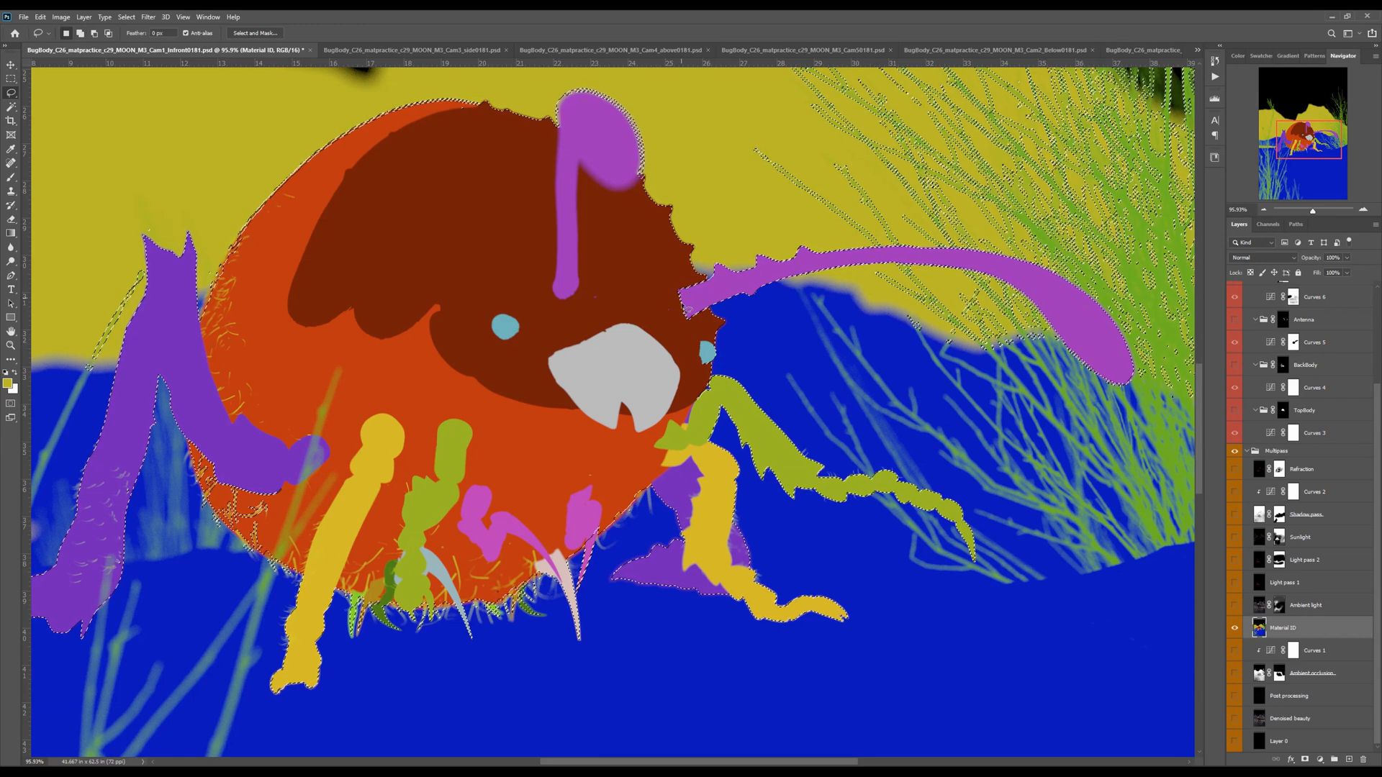
mouse_move(697, 279)
left_mouse_down()
mouse_move(662, 289)
mouse_move(691, 326)
mouse_move(712, 308)
mouse_move(672, 294)
left_mouse_up()
scroll(619, 216, "up", 1)
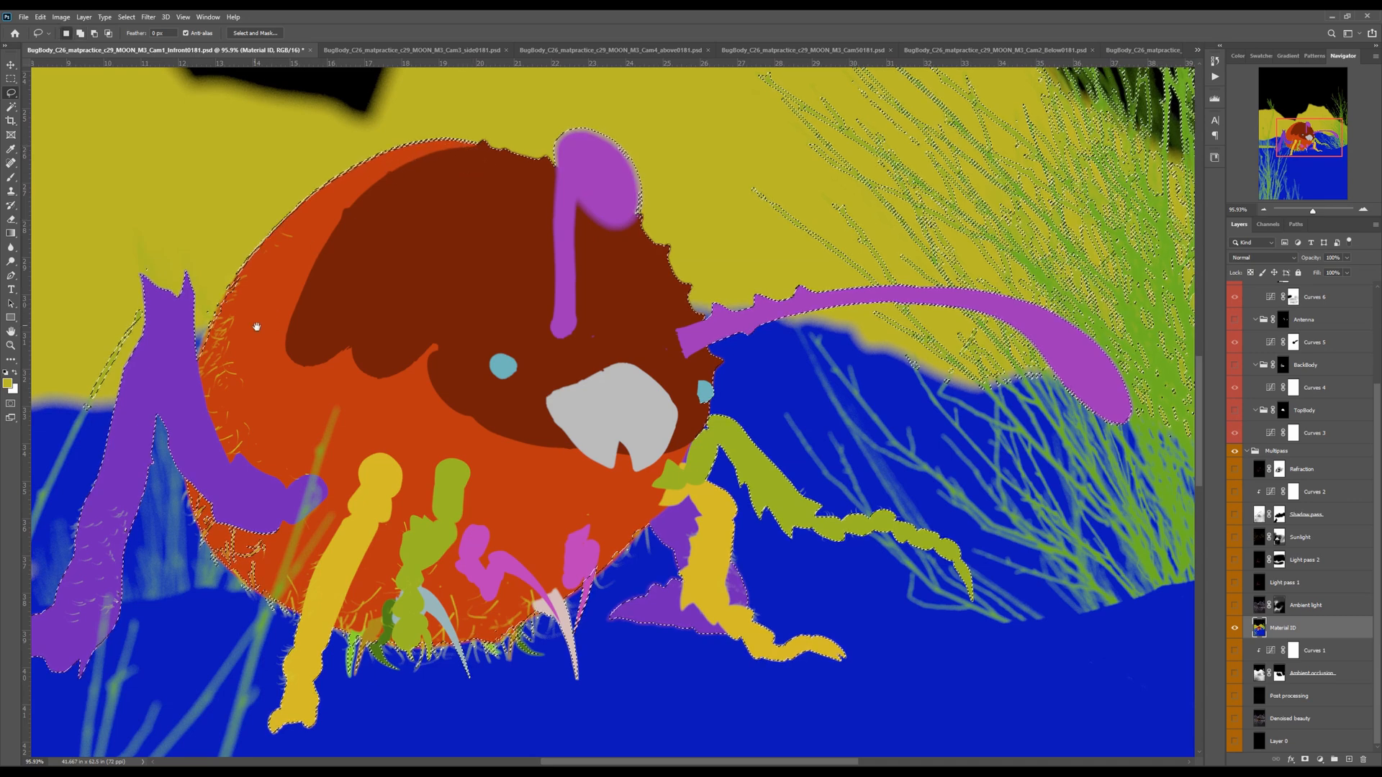
left_click_drag(256, 327, 386, 272)
mouse_move(360, 489)
left_mouse_down()
mouse_move(327, 446)
mouse_move(348, 490)
mouse_move(432, 465)
mouse_move(341, 407)
left_mouse_up()
left_click_drag(673, 411, 541, 435)
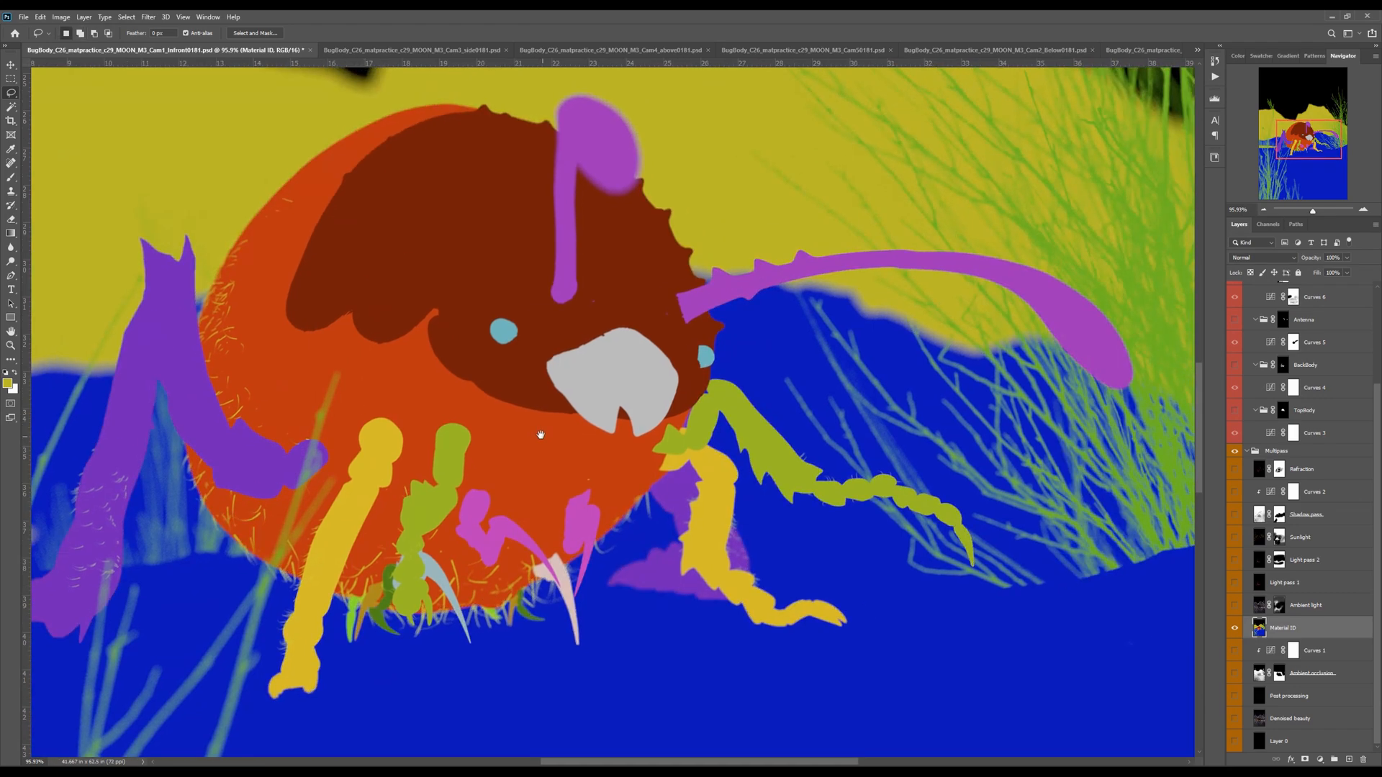
Subtract the mountain and grass areas beside the rear leg from the selection with the Lasso
key("ctrl+minus")
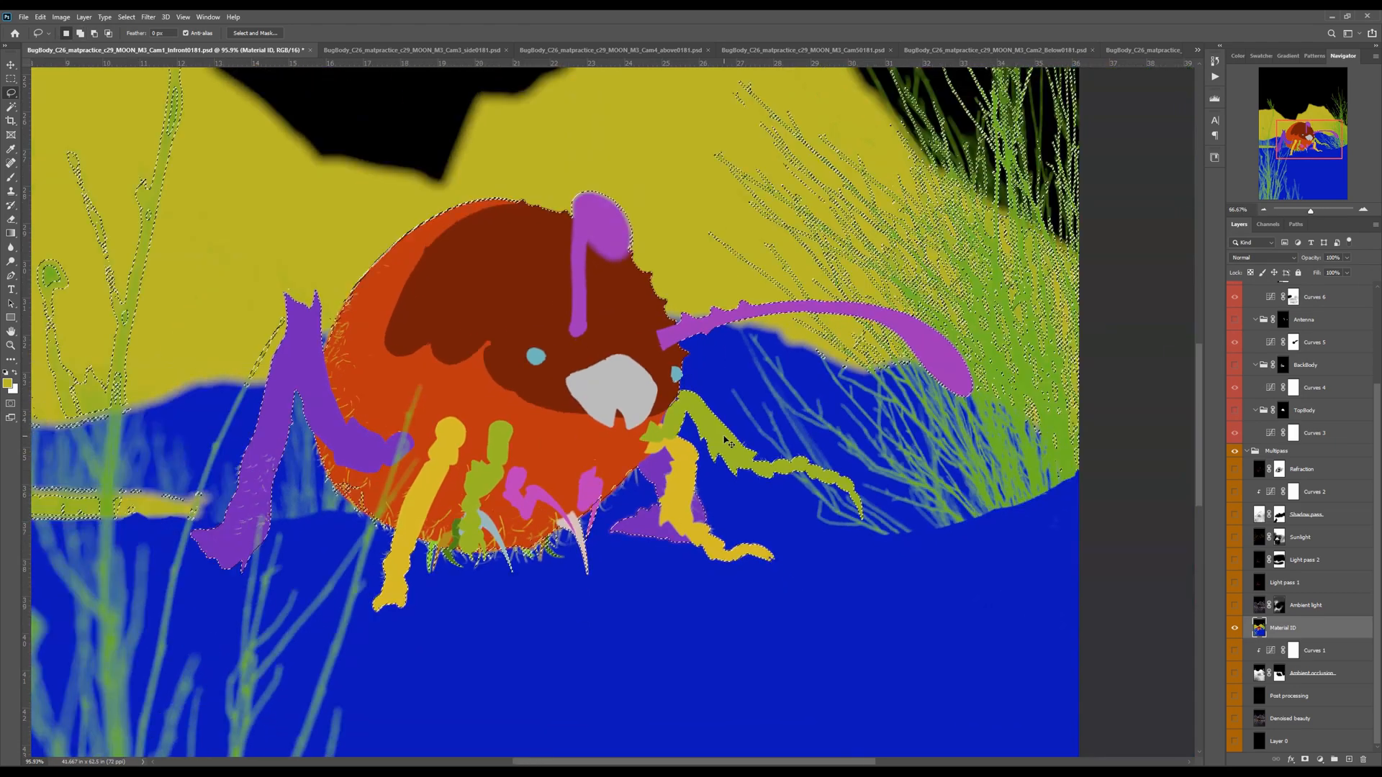
key("ctrl+minus")
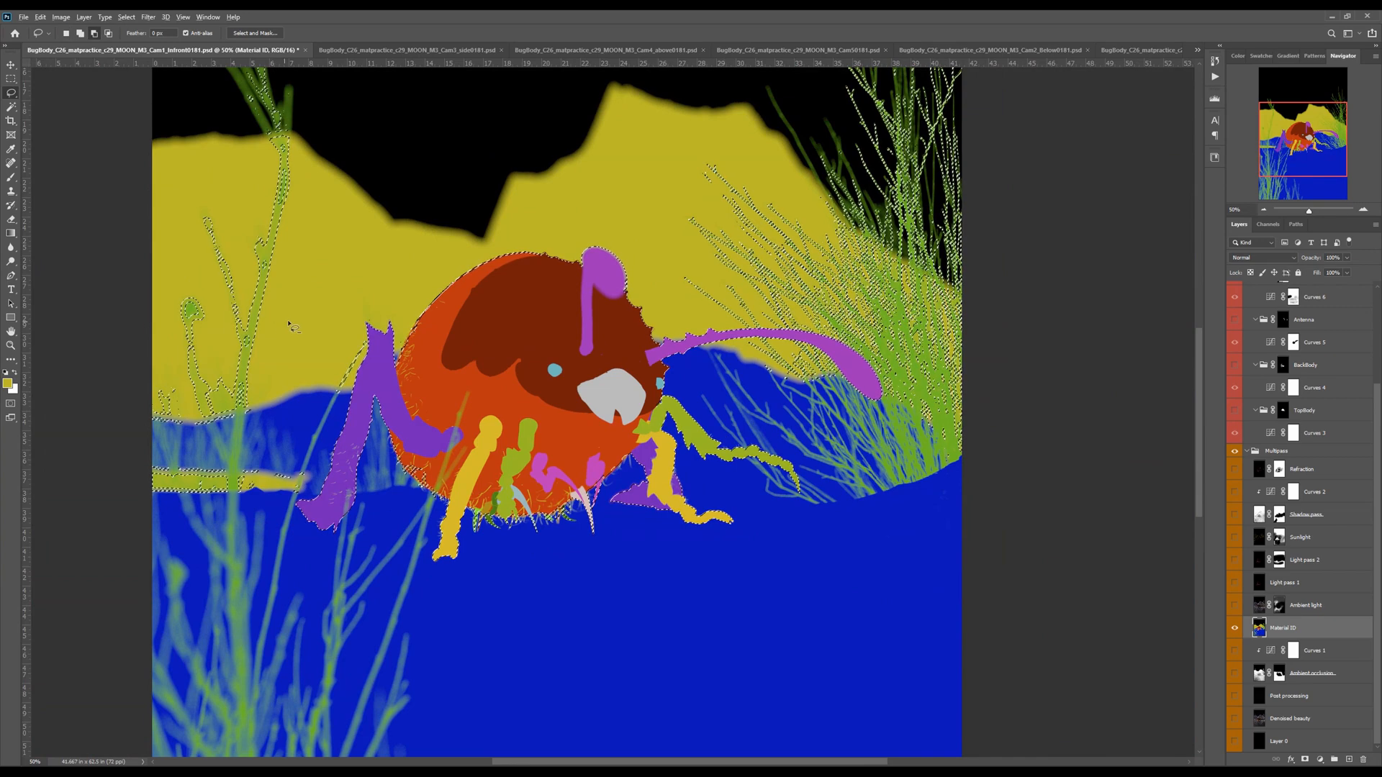
mouse_move(352, 341)
left_mouse_down()
mouse_move(405, 390)
mouse_move(407, 239)
mouse_move(154, 282)
mouse_move(114, 502)
mouse_move(177, 614)
mouse_move(293, 587)
mouse_move(378, 511)
left_mouse_up()
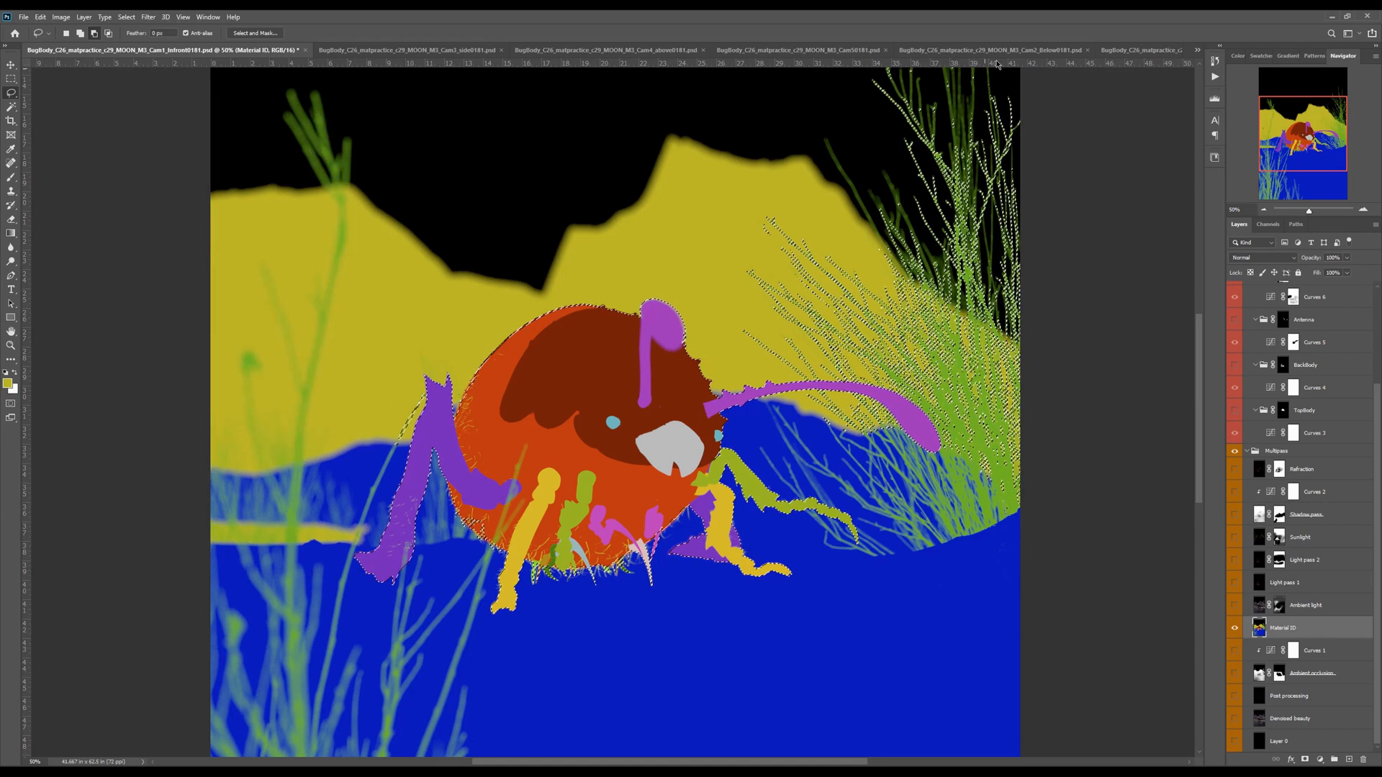
Subtract the large grass clump beyond the long antenna from the selection with the Lasso
left_click_drag(989, 109, 993, 167)
mouse_move(1045, 117)
left_mouse_down()
mouse_move(807, 96)
mouse_move(742, 228)
mouse_move(733, 360)
left_mouse_up()
left_click_drag(797, 436, 921, 442)
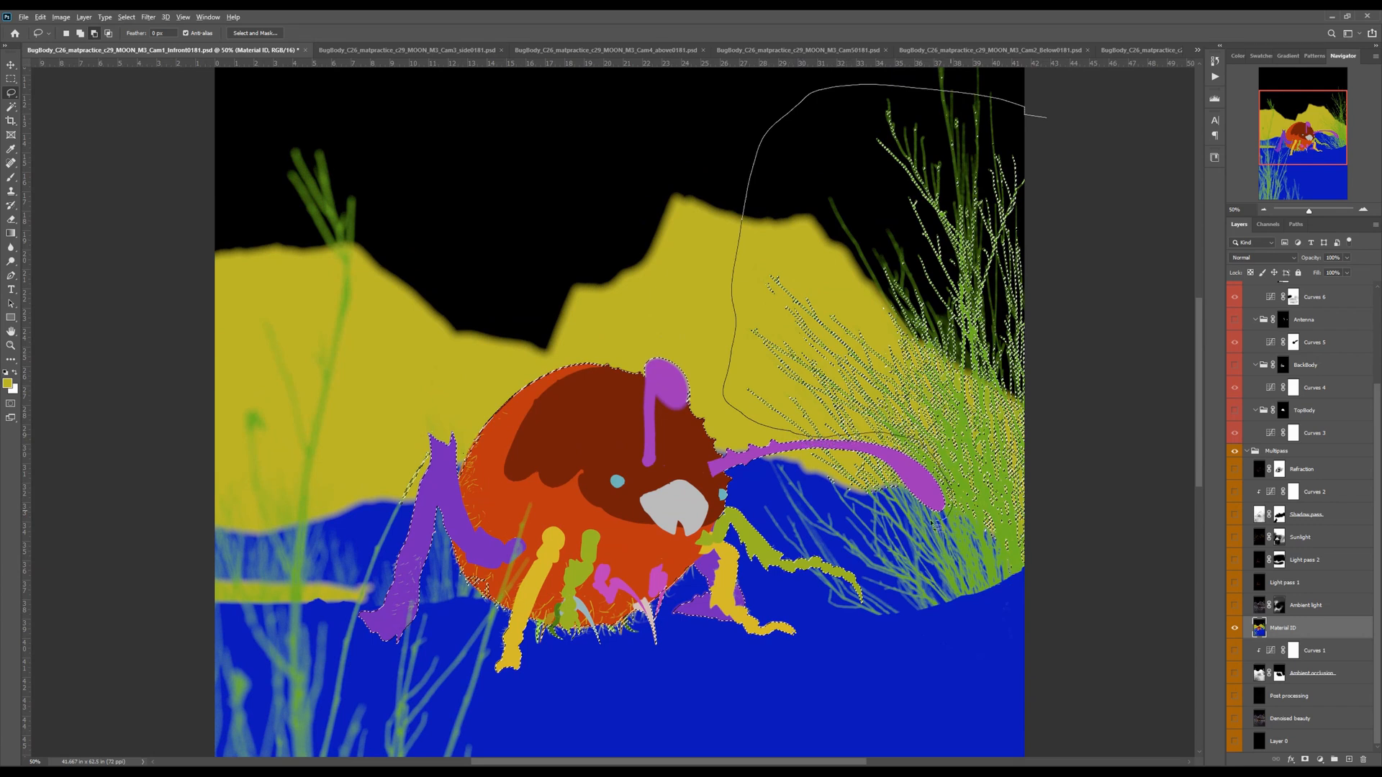
mouse_move(824, 459)
left_mouse_down()
mouse_move(917, 541)
mouse_move(997, 472)
mouse_move(1033, 475)
left_mouse_up()
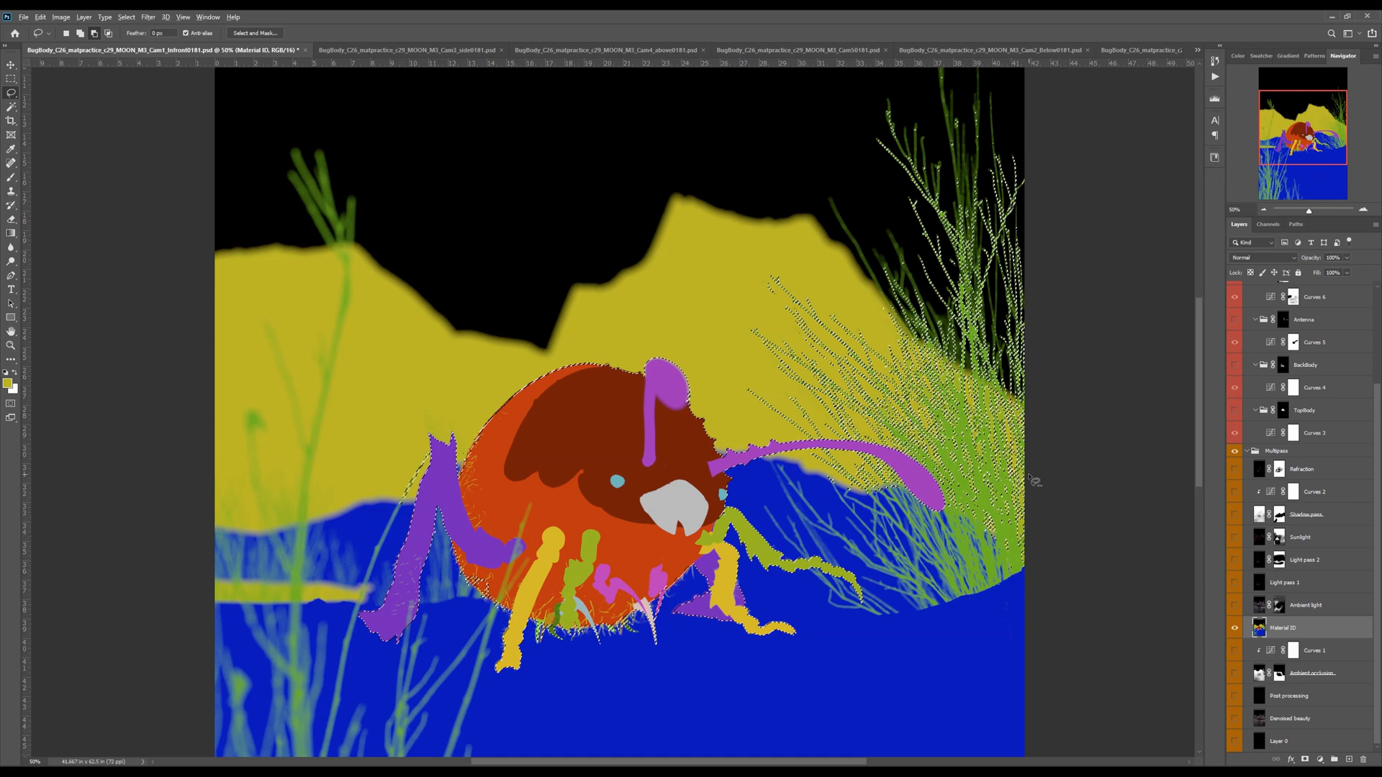
left_click_drag(1067, 434, 1059, 587)
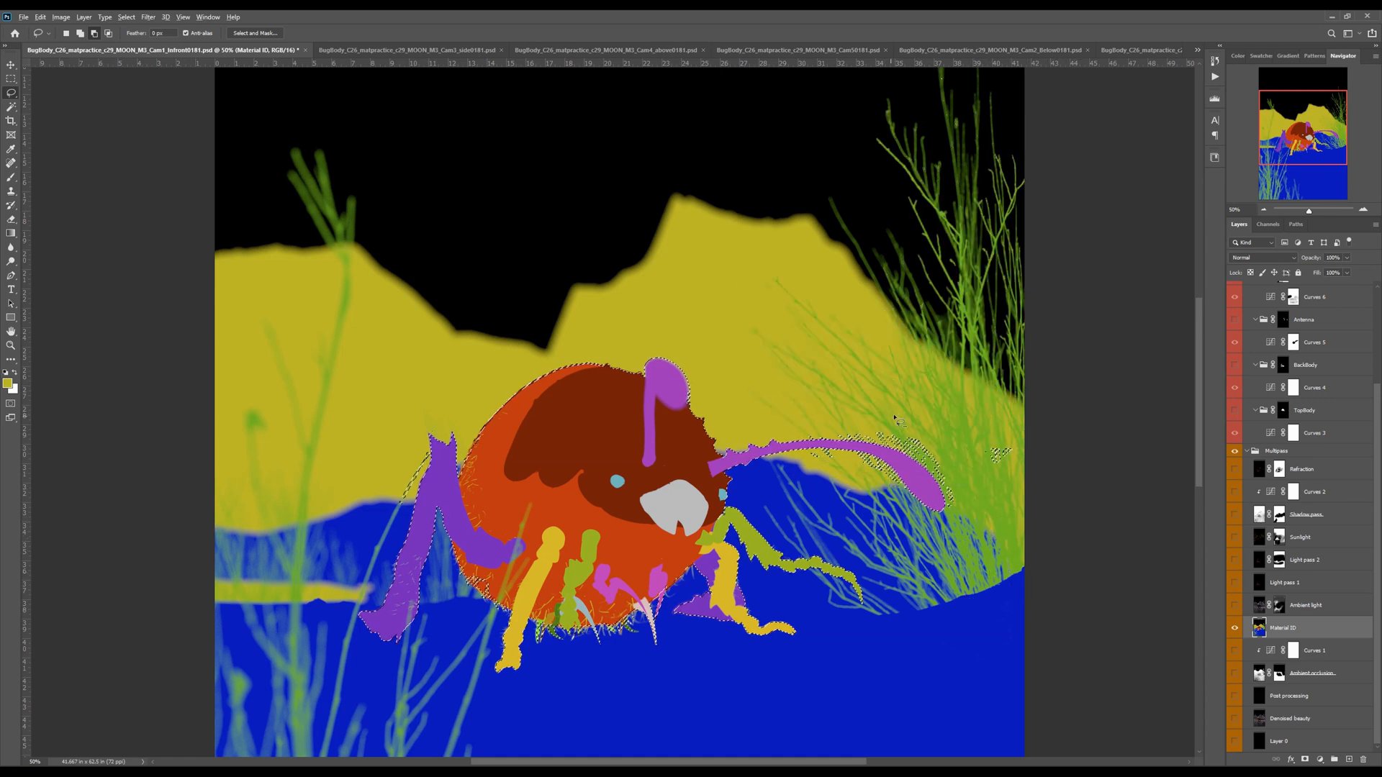
Restore all layers' visibility and create a group named Background above BackLeg, masked with the insect selection
left_click(1234, 629, "alt")
scroll(1365, 414, "up", 3)
scroll(1366, 414, "up", 2)
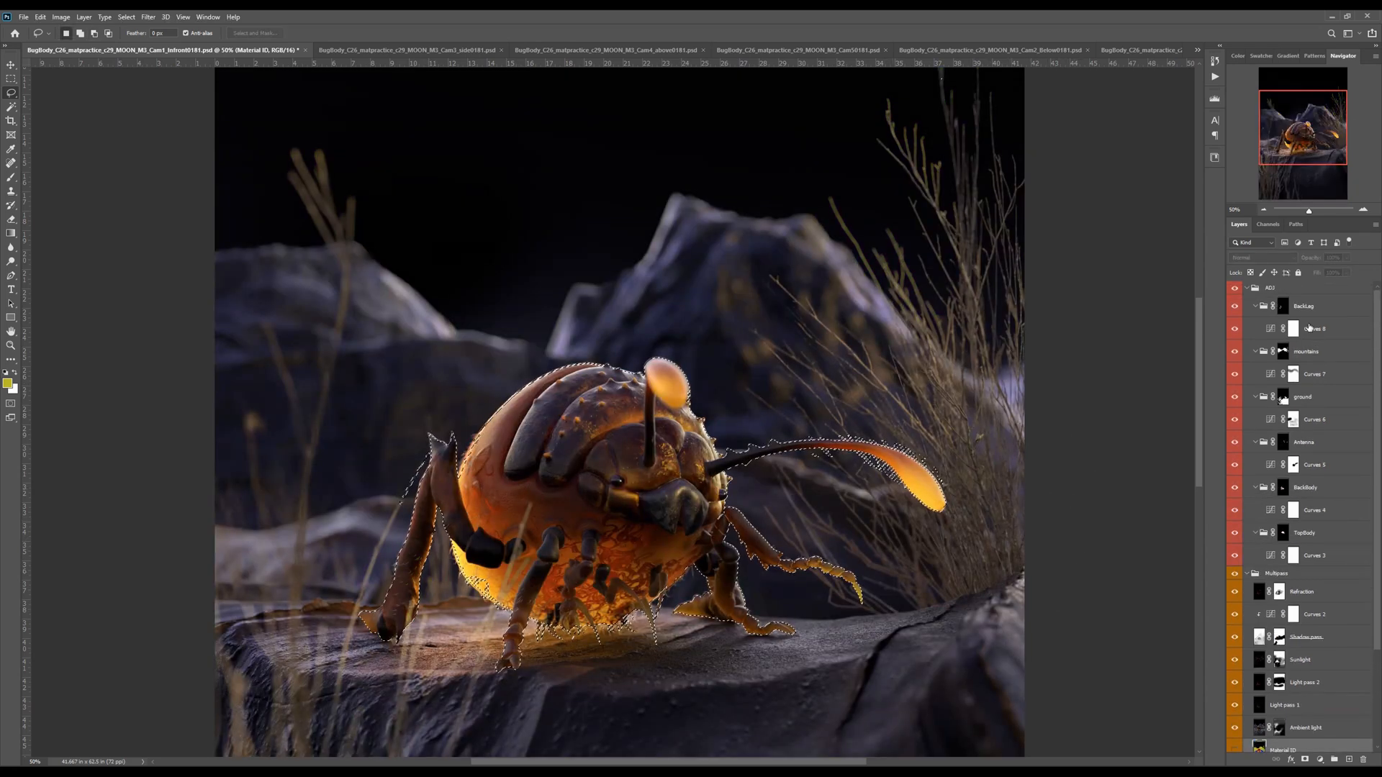
left_click(1283, 306)
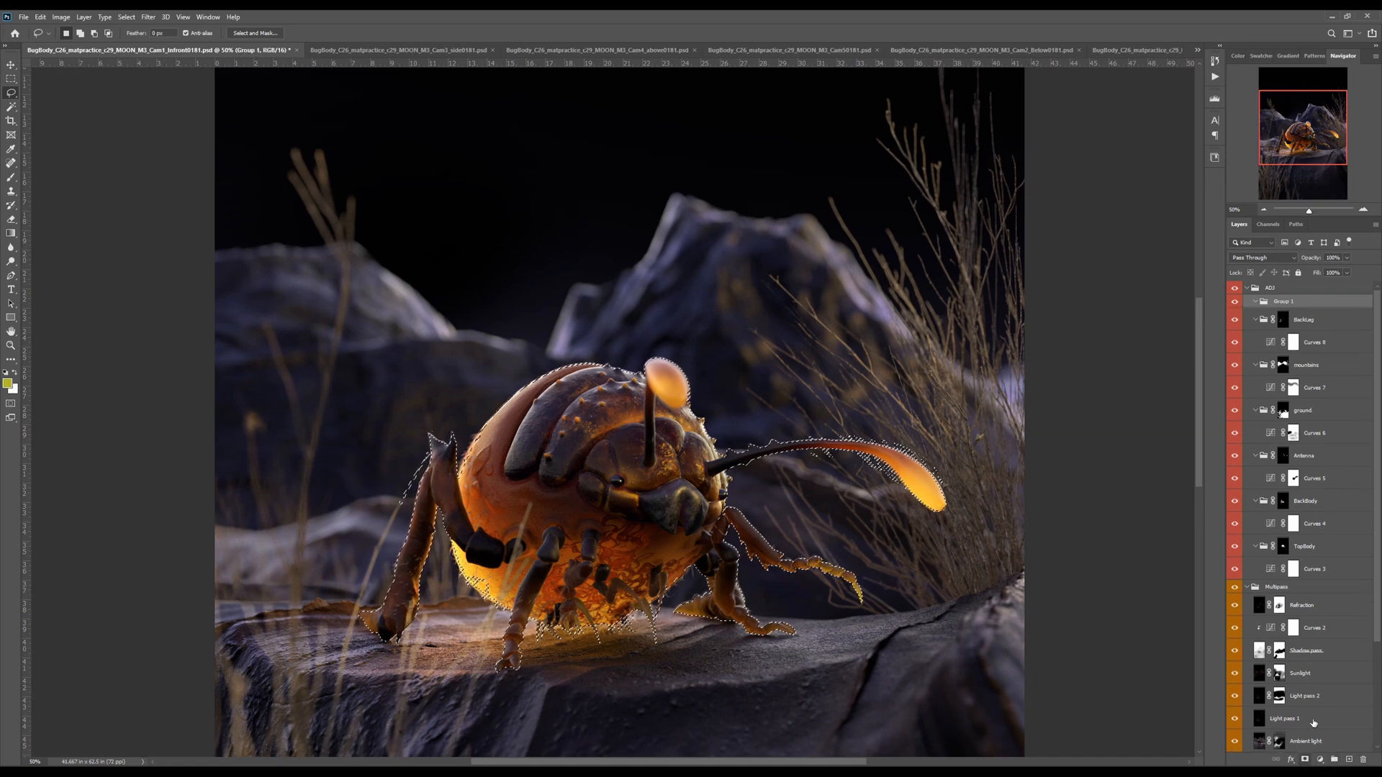
left_click(1306, 760)
double_click(1304, 305)
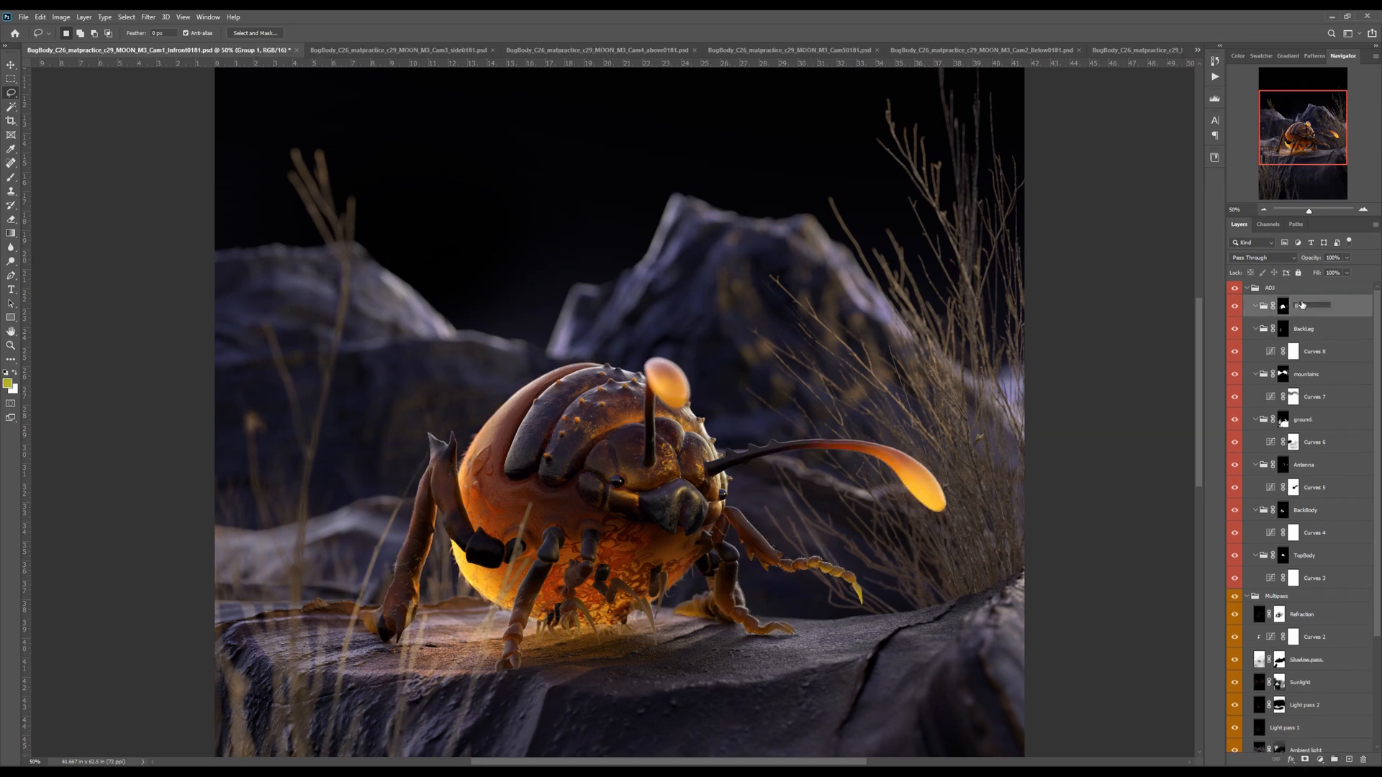
key("Return")
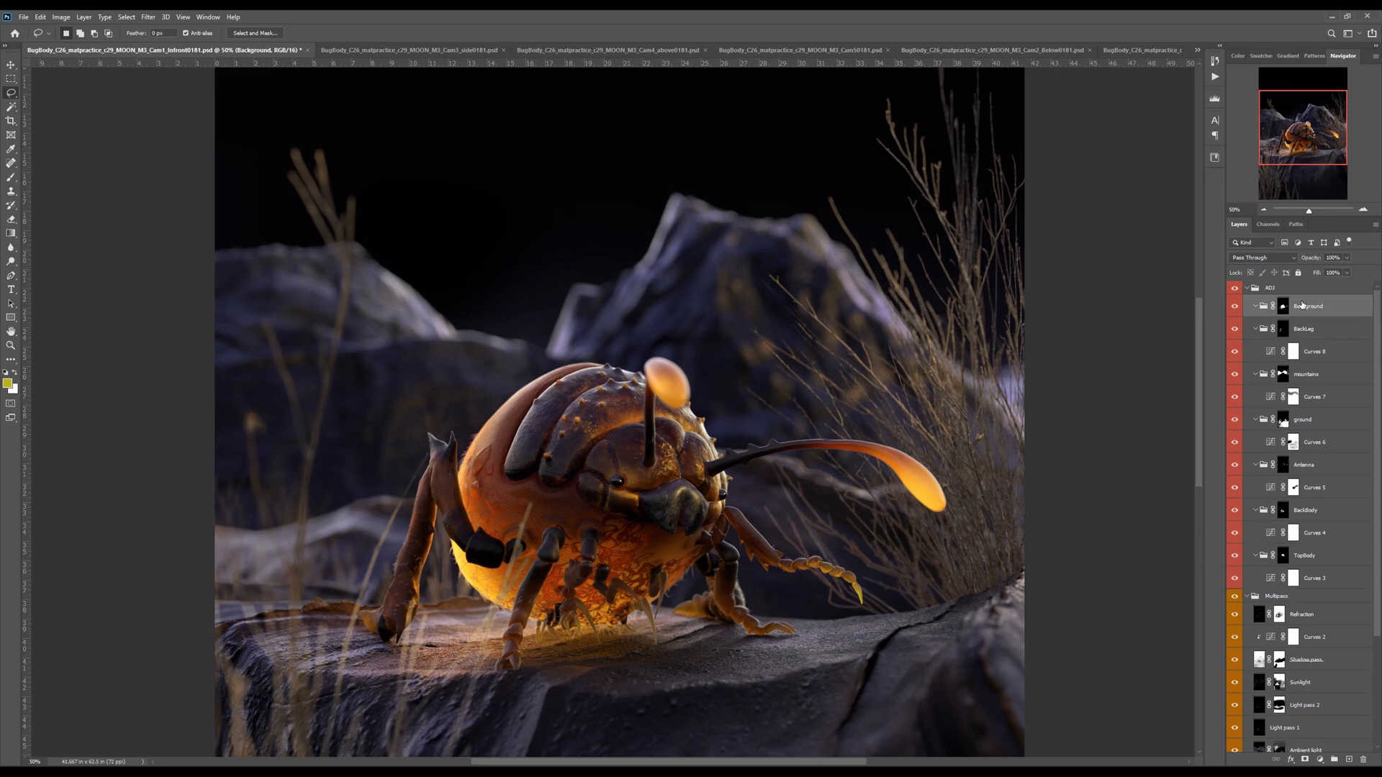
Show the Background group's mask alone and paint black over the stray bits around the long antenna, using a 60% hardness brush
left_click(1290, 309, "alt")
left_click_drag(983, 465, 882, 396)
key("ctrl+minus")
key("ctrl+plus")
key("ctrl+plus")
key("b")
key("bracketleft")
key("bracketleft")
key("bracketleft")
key("bracketleft")
key("bracketleft")
key("bracketleft")
key("bracketleft")
key("bracketleft")
key("bracketleft")
key("bracketleft")
key("bracketleft")
key("bracketleft")
key("bracketleft")
key("bracketleft")
key("bracketleft")
key("bracketleft")
key("bracketleft")
key("bracketleft")
key("bracketleft")
mouse_move(745, 382)
left_mouse_down()
mouse_move(798, 380)
mouse_move(751, 379)
mouse_move(790, 378)
mouse_move(754, 376)
left_mouse_up()
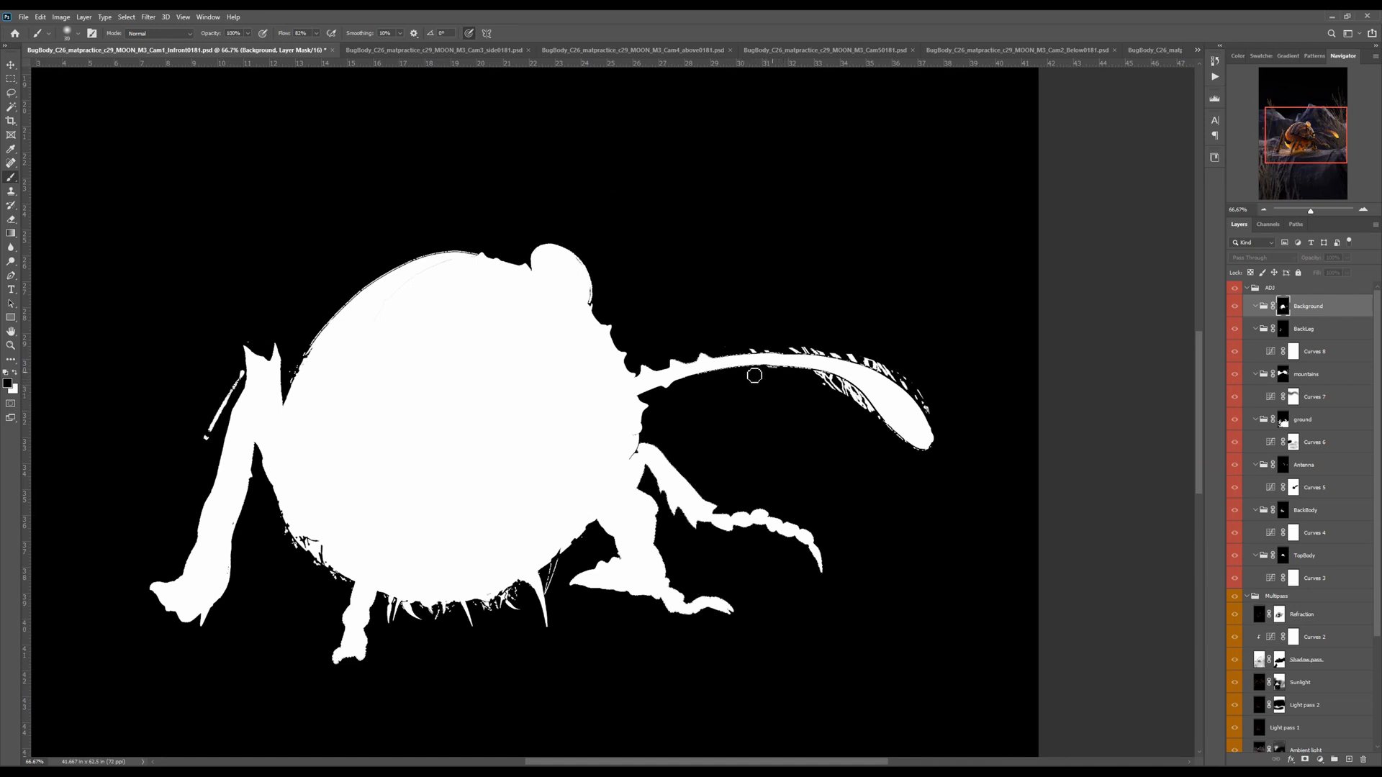
right_click(809, 394)
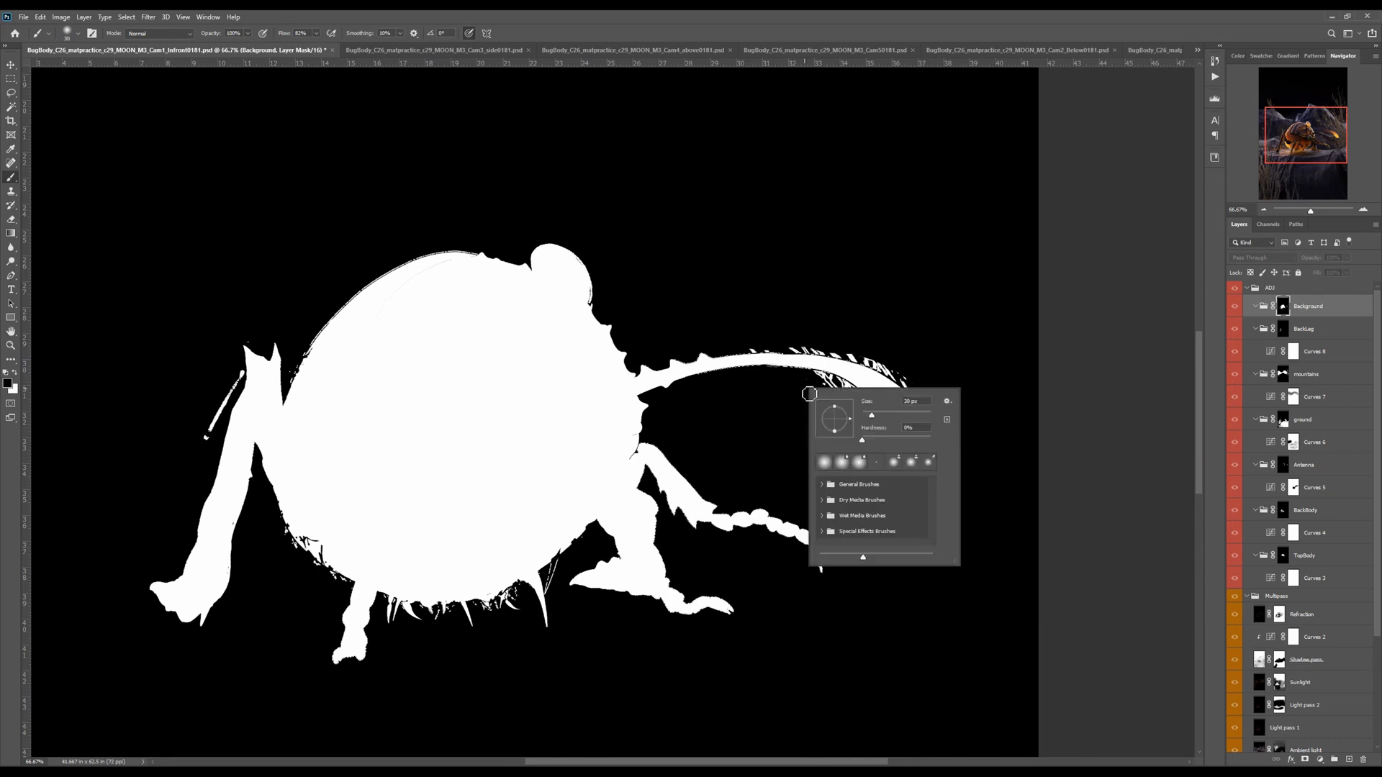
left_click_drag(901, 442, 904, 442)
mouse_move(818, 385)
left_mouse_down()
mouse_move(872, 411)
mouse_move(908, 371)
left_mouse_up()
Paint out the stray strip beside the rear leg and the rough edge along the insect's back in the Background mask
mouse_move(224, 391)
left_mouse_down()
mouse_move(213, 425)
mouse_move(243, 380)
left_mouse_up()
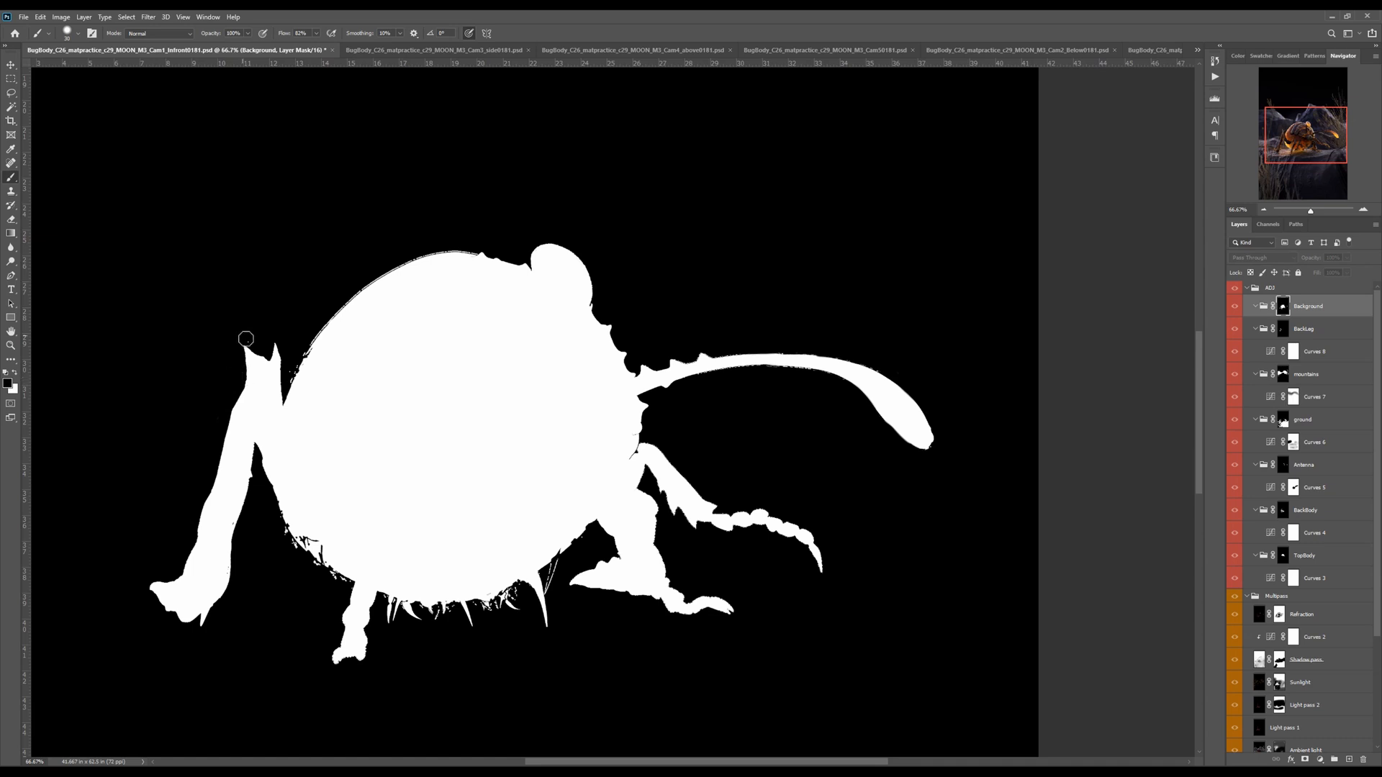
left_click_drag(303, 355, 290, 383)
left_click_drag(445, 254, 379, 271)
key("x")
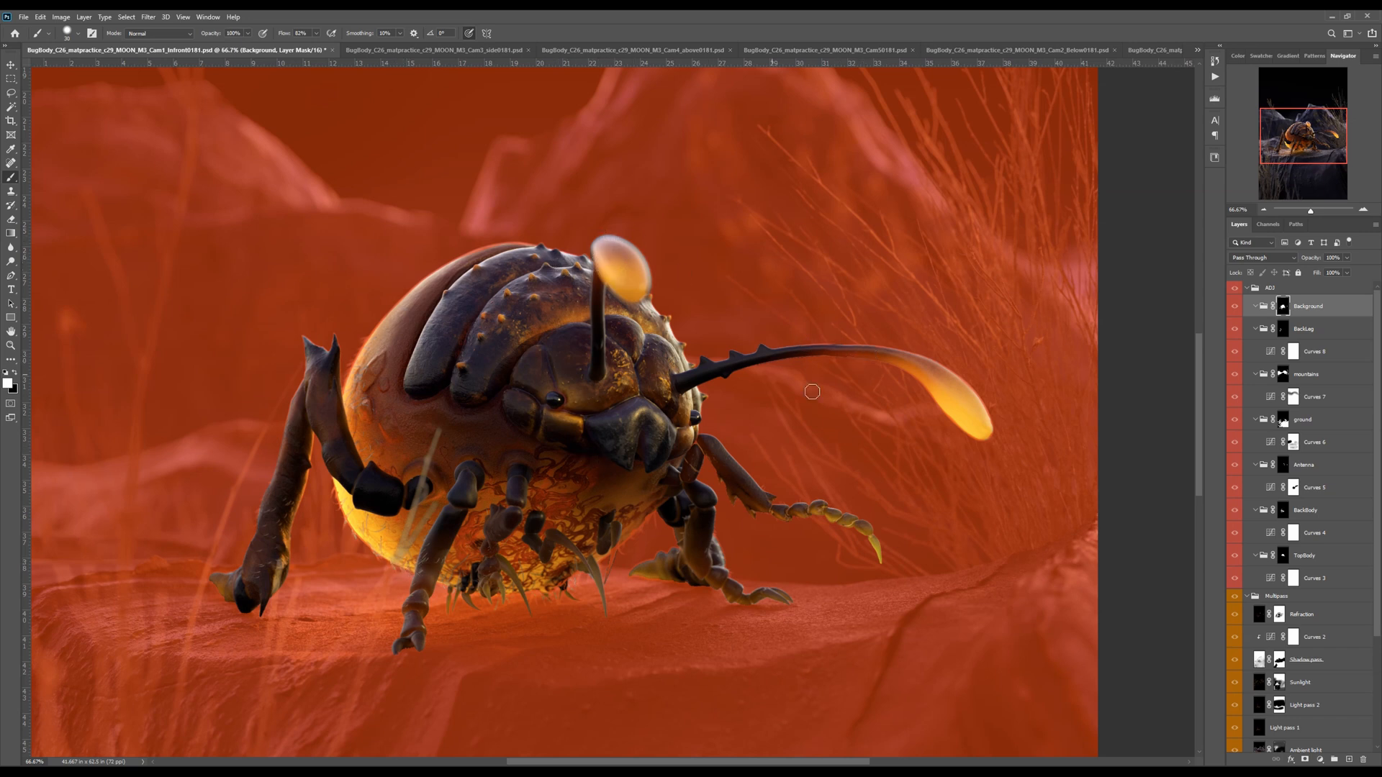
left_click_drag(431, 470, 476, 440)
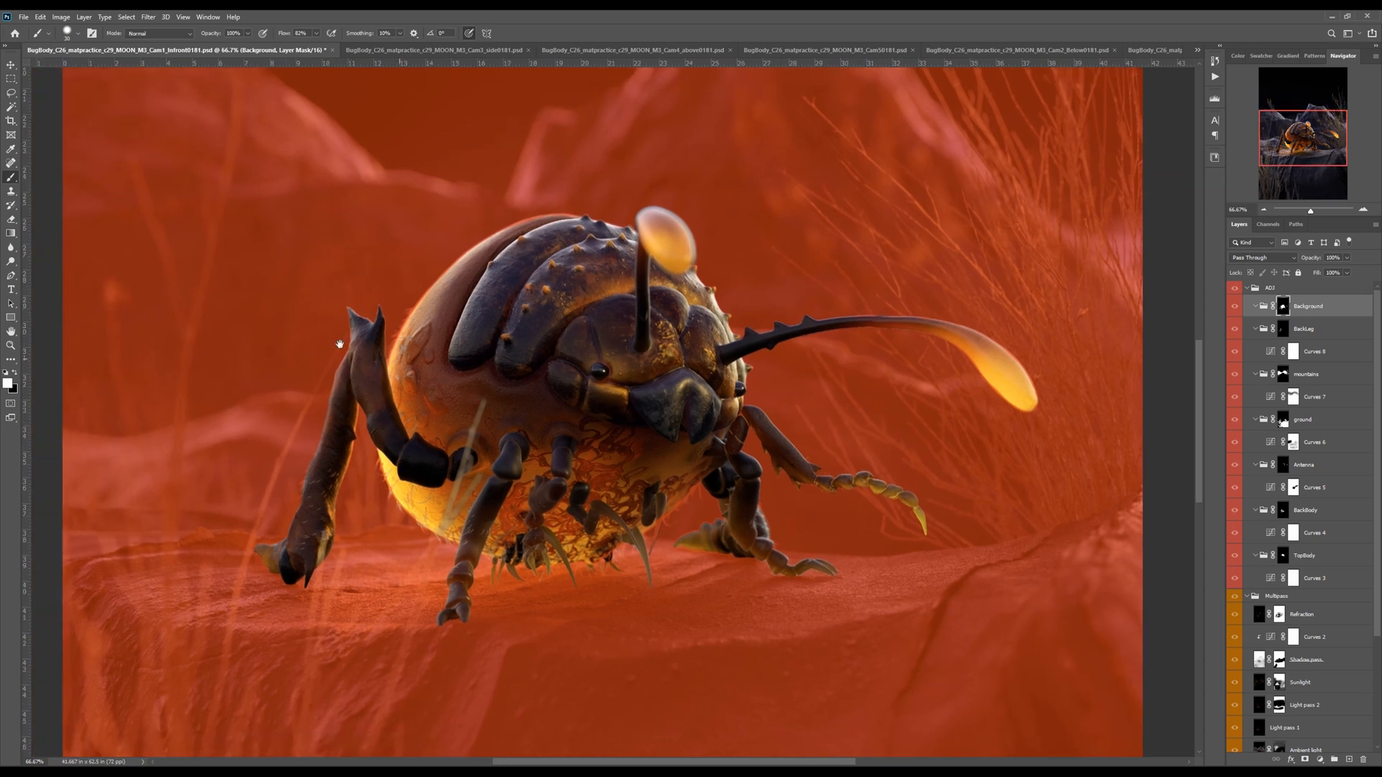
left_click(10, 247)
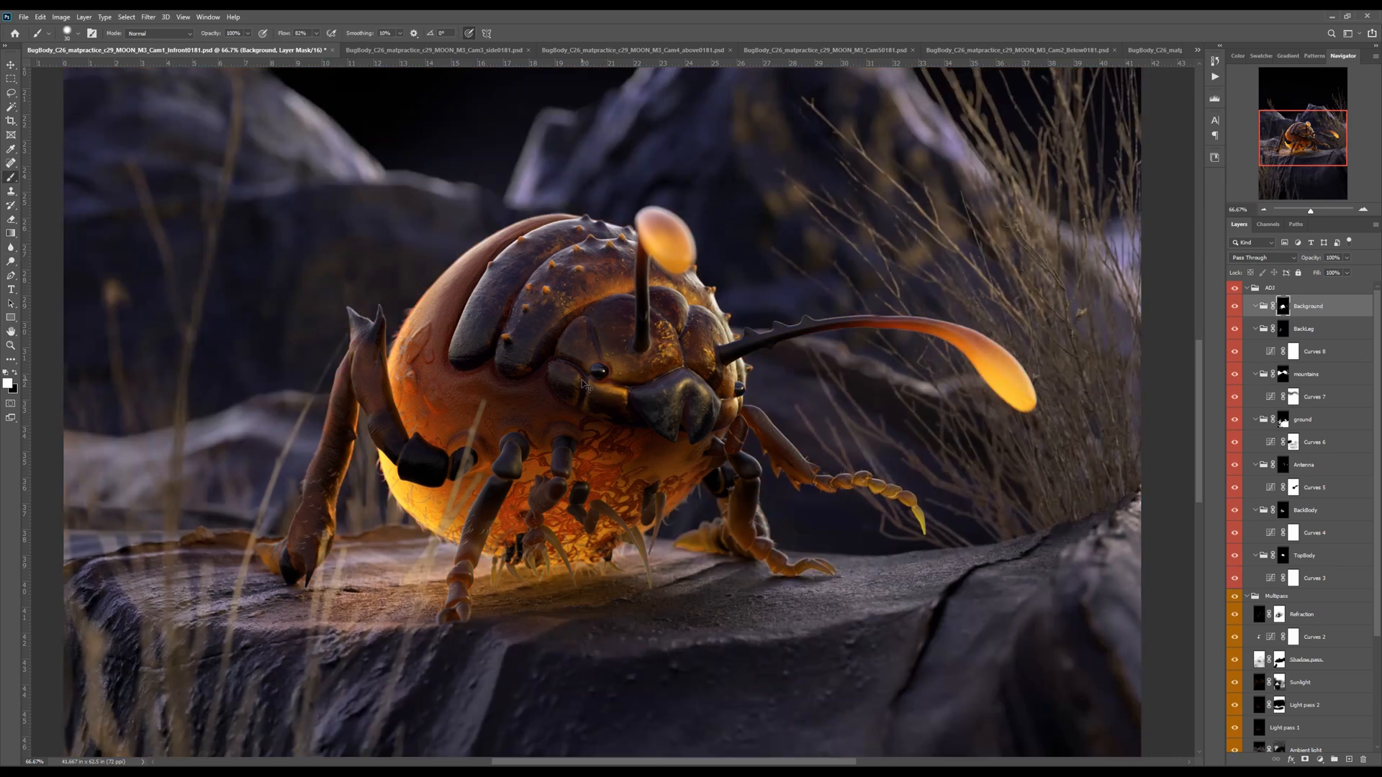
Add a Color Balance adjustment inside the Background group and shift its midtones towards cyan
key("ctrl+minus")
key("ctrl+minus")
key("ctrl+minus")
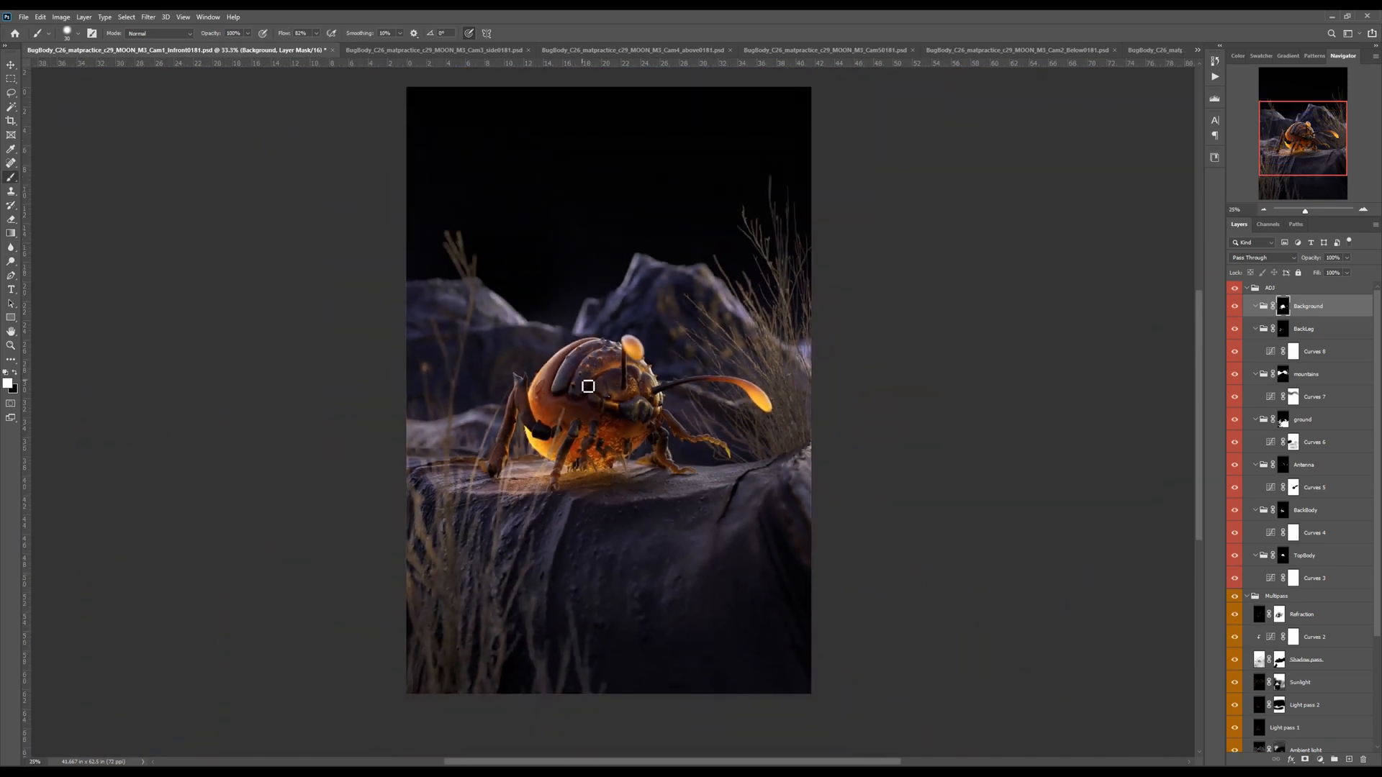
left_click(1322, 761)
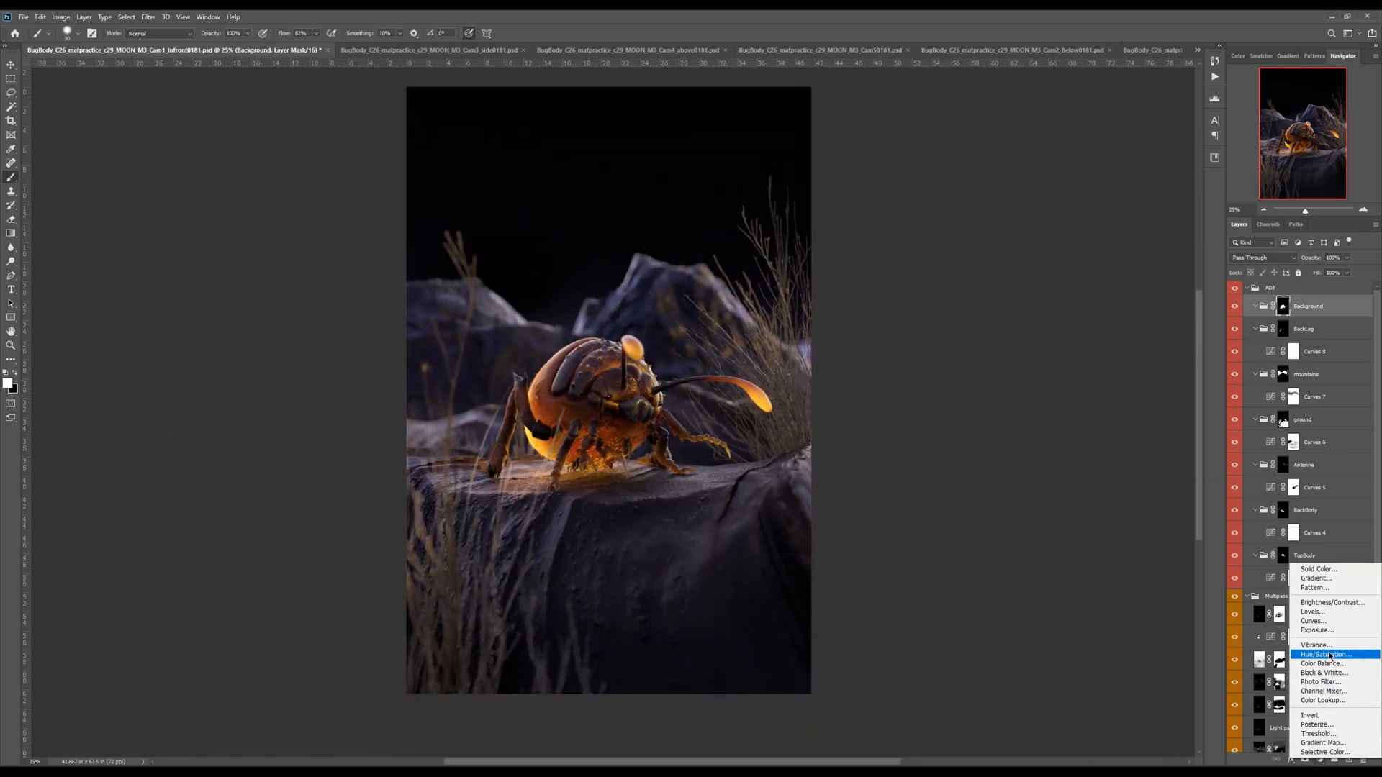
left_click(1323, 664)
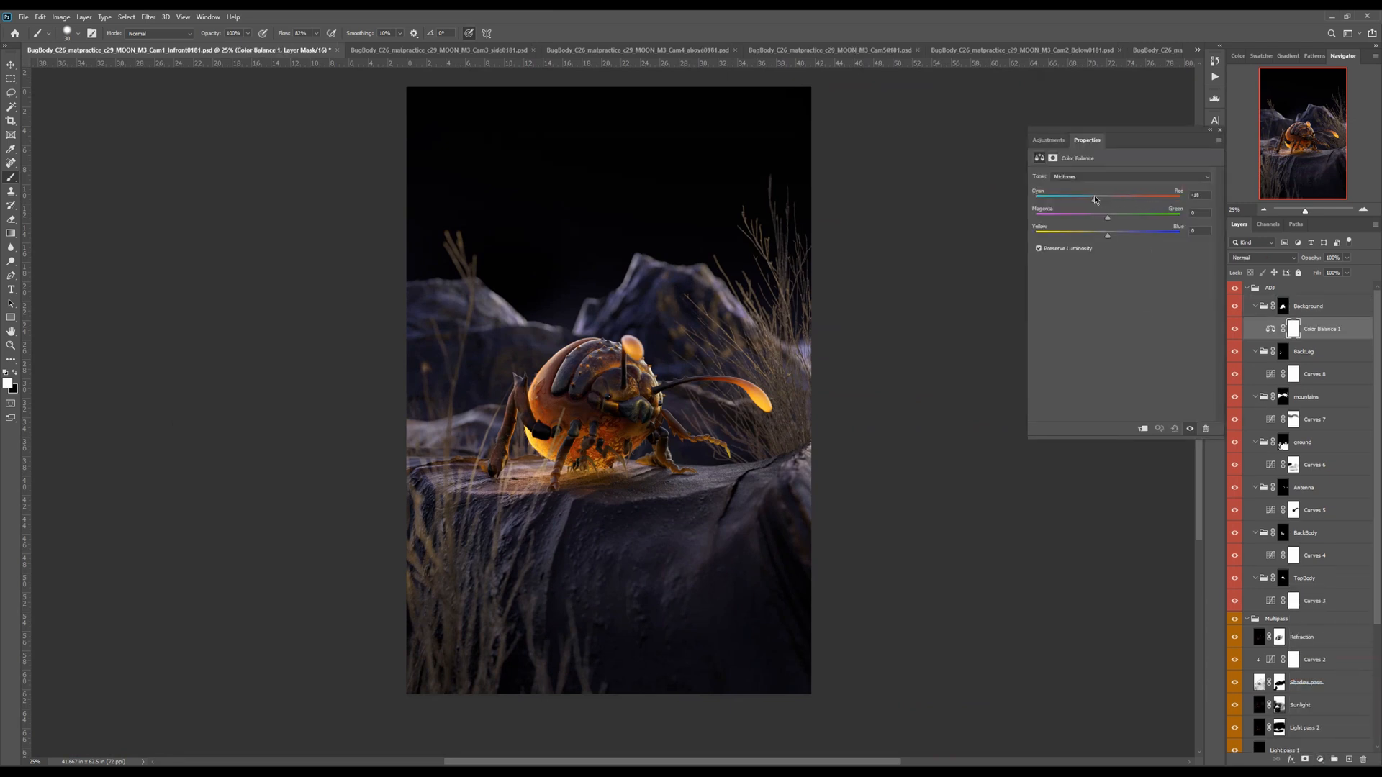
Invert the Background group's mask and paint white over the stray speck in the sky area
left_click(1282, 308, "alt")
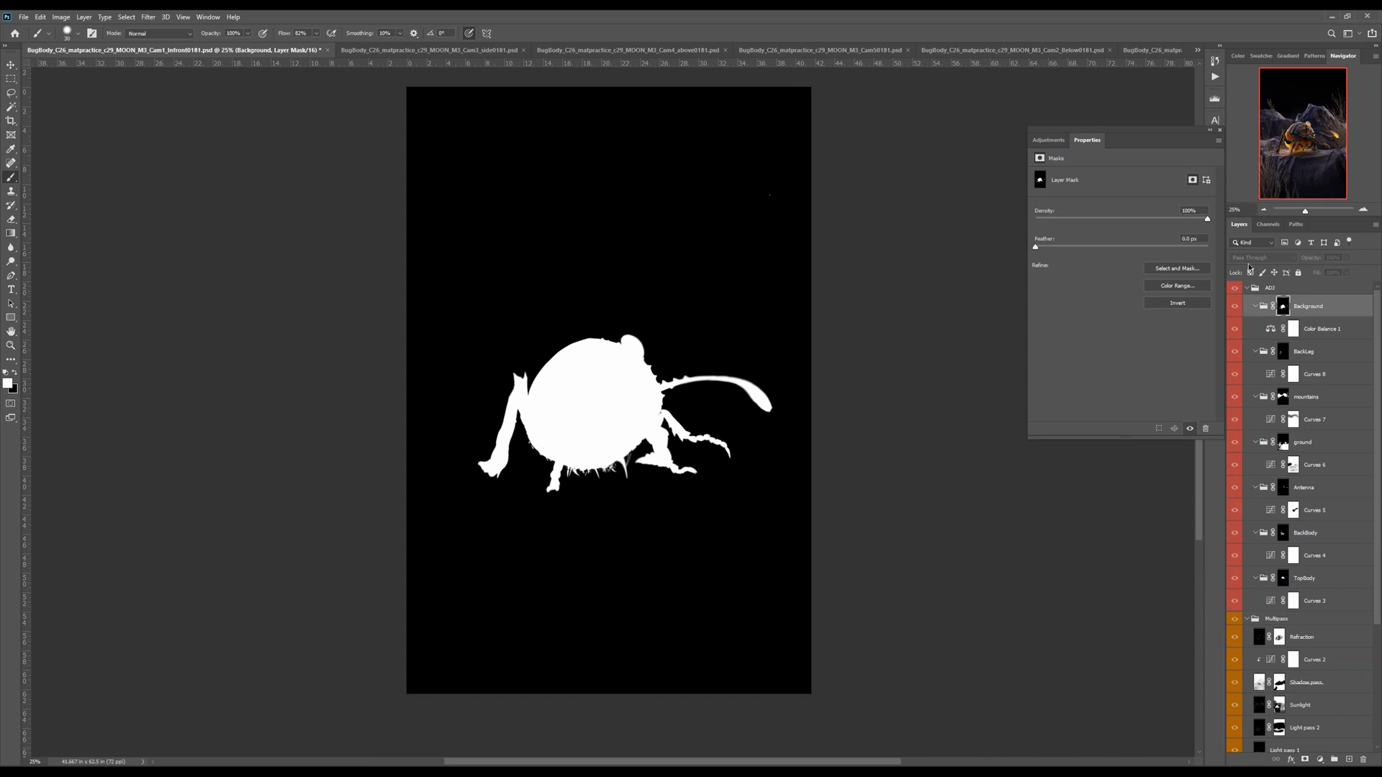
key("ctrl+i")
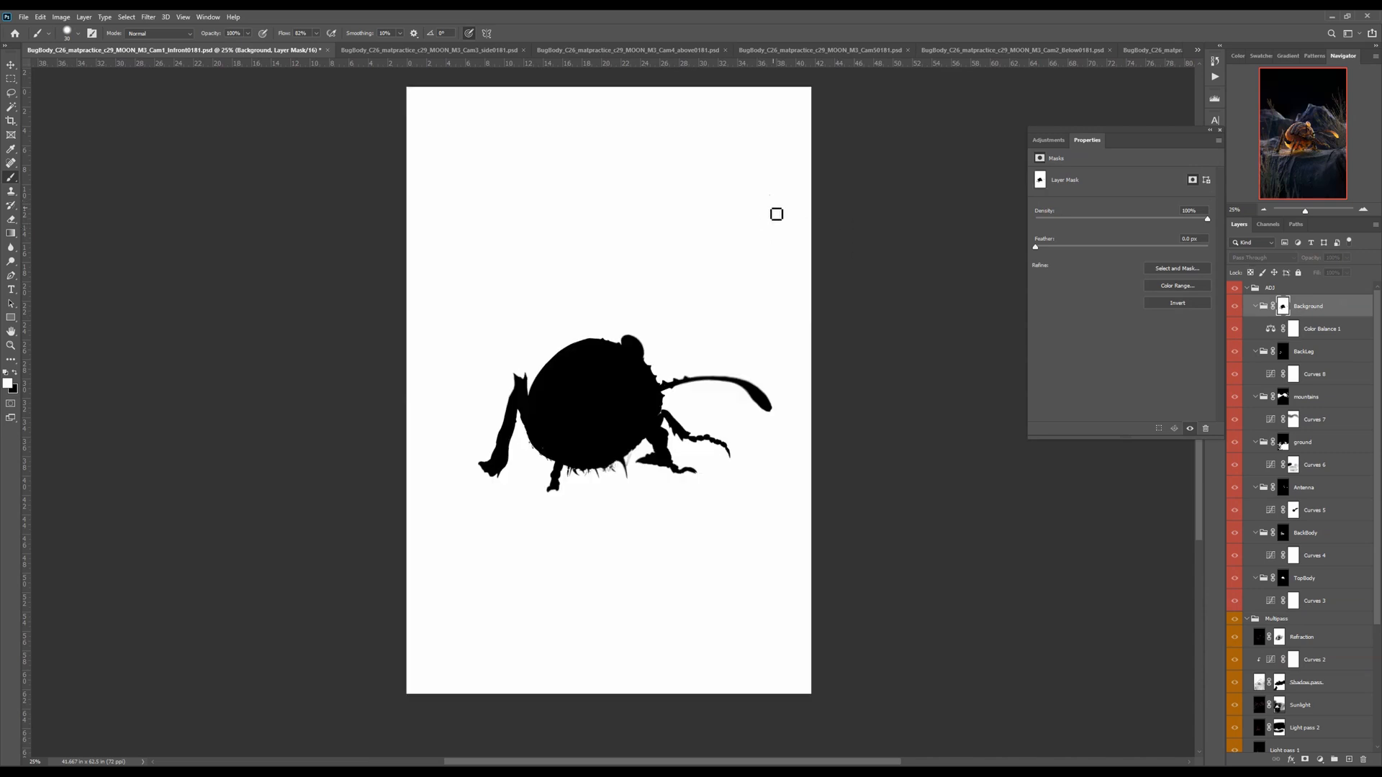
key("bracketright")
key("bracketright")
key("bracketright")
left_click(772, 199)
left_click(1283, 306, "alt")
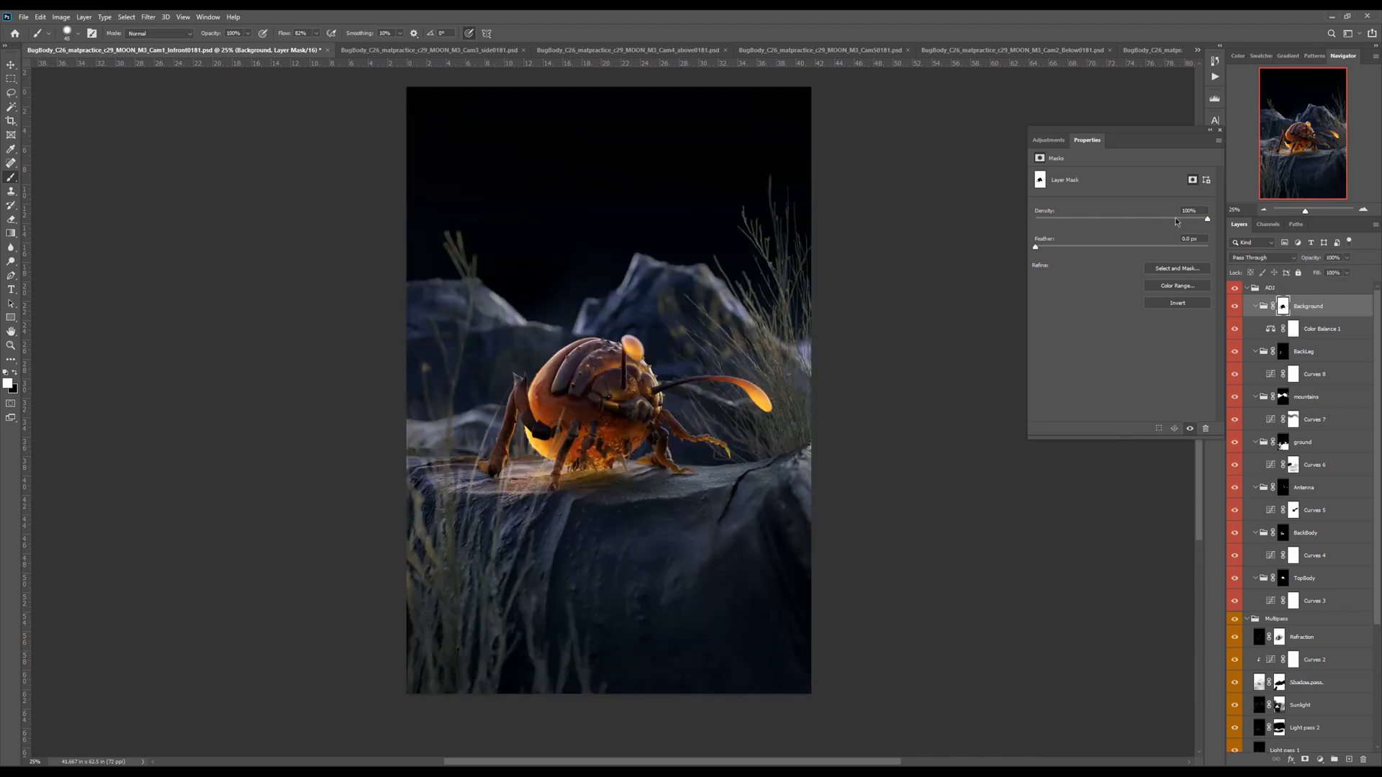
Set the background Color Balance midtones to -24 Cyan–Red and -11 Magenta–Green, and the shadows to +1, -3 and -3
left_click(1273, 331)
left_click_drag(1089, 201, 1093, 202)
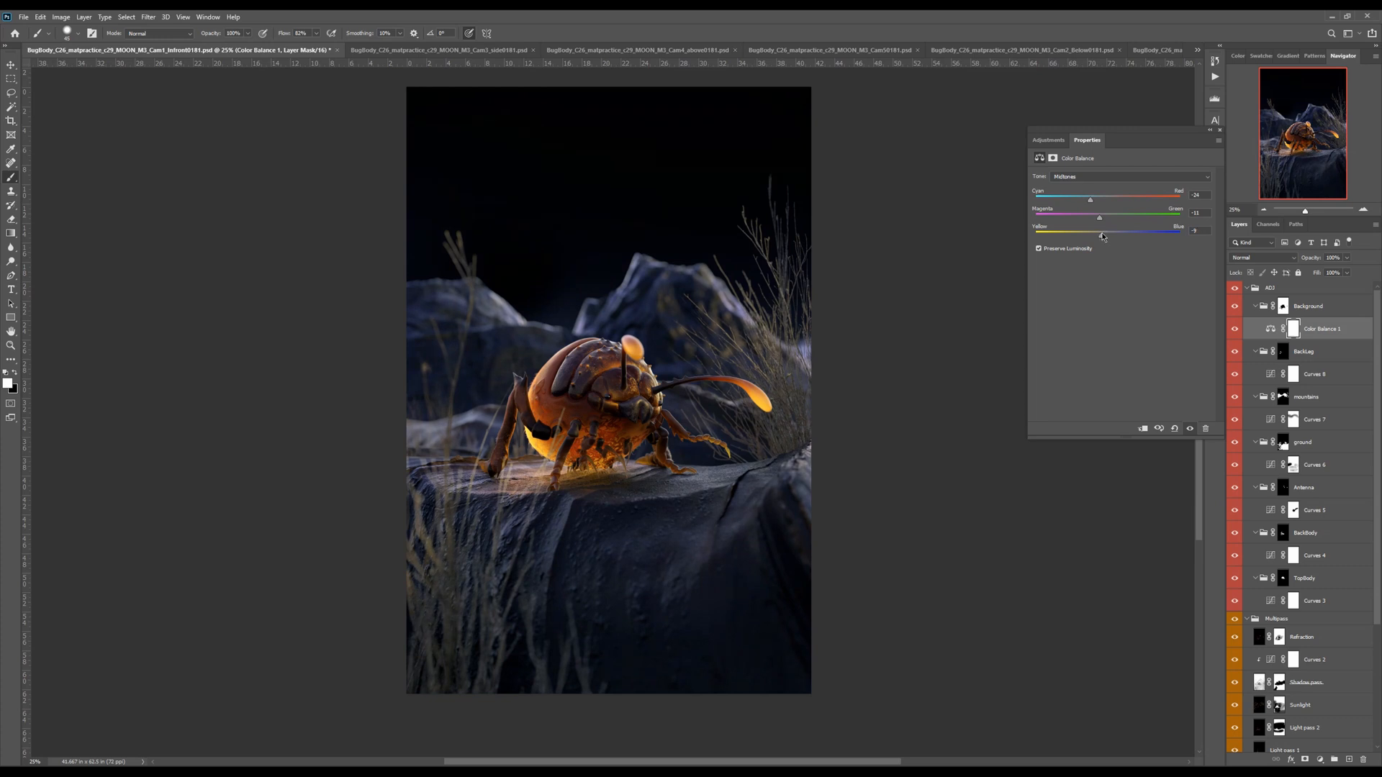
left_click(1100, 217)
left_click(1096, 178)
left_click(1098, 190)
left_click_drag(1105, 201, 1105, 217)
left_click_drag(1108, 235, 1105, 236)
Add a new layer above Color Balance 1 in the Background group and set its blend mode to Soft Light
left_click(1322, 759)
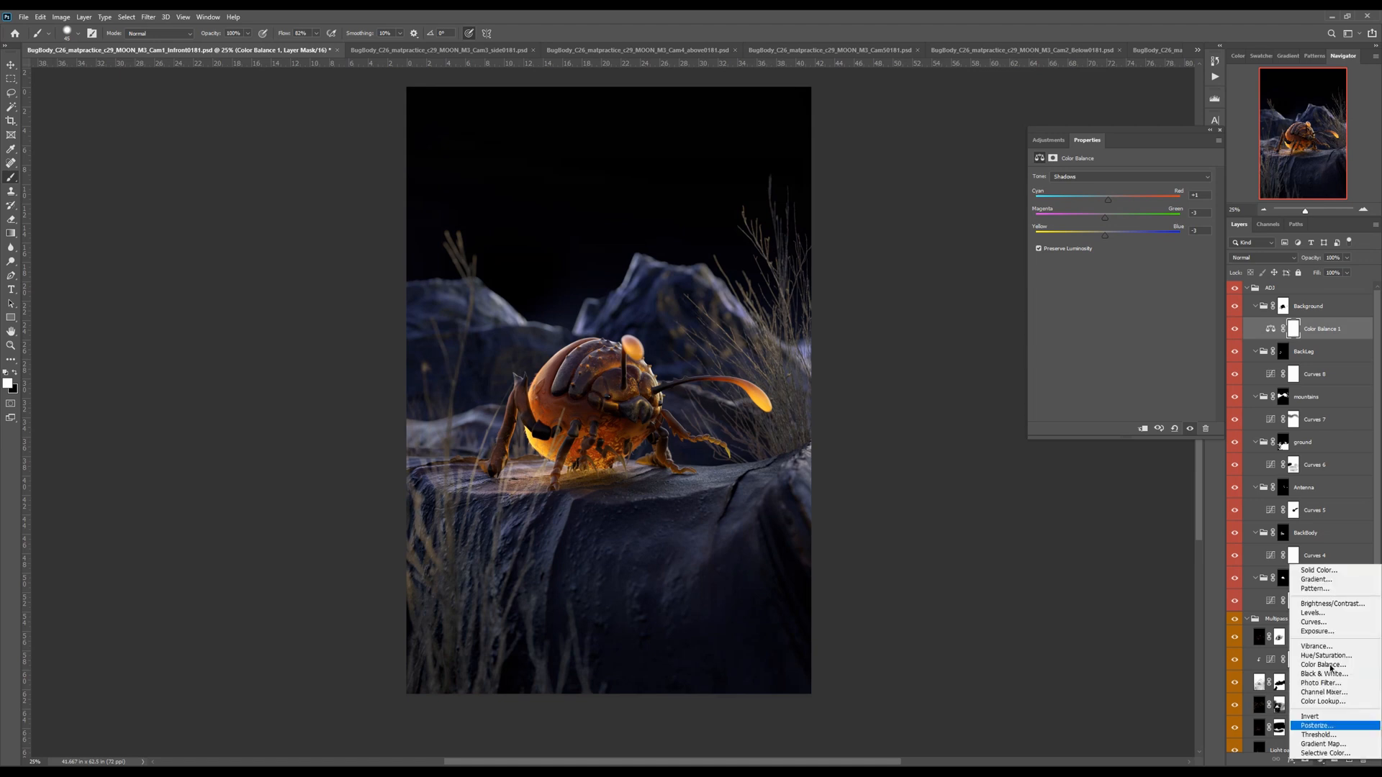
left_click(1349, 760)
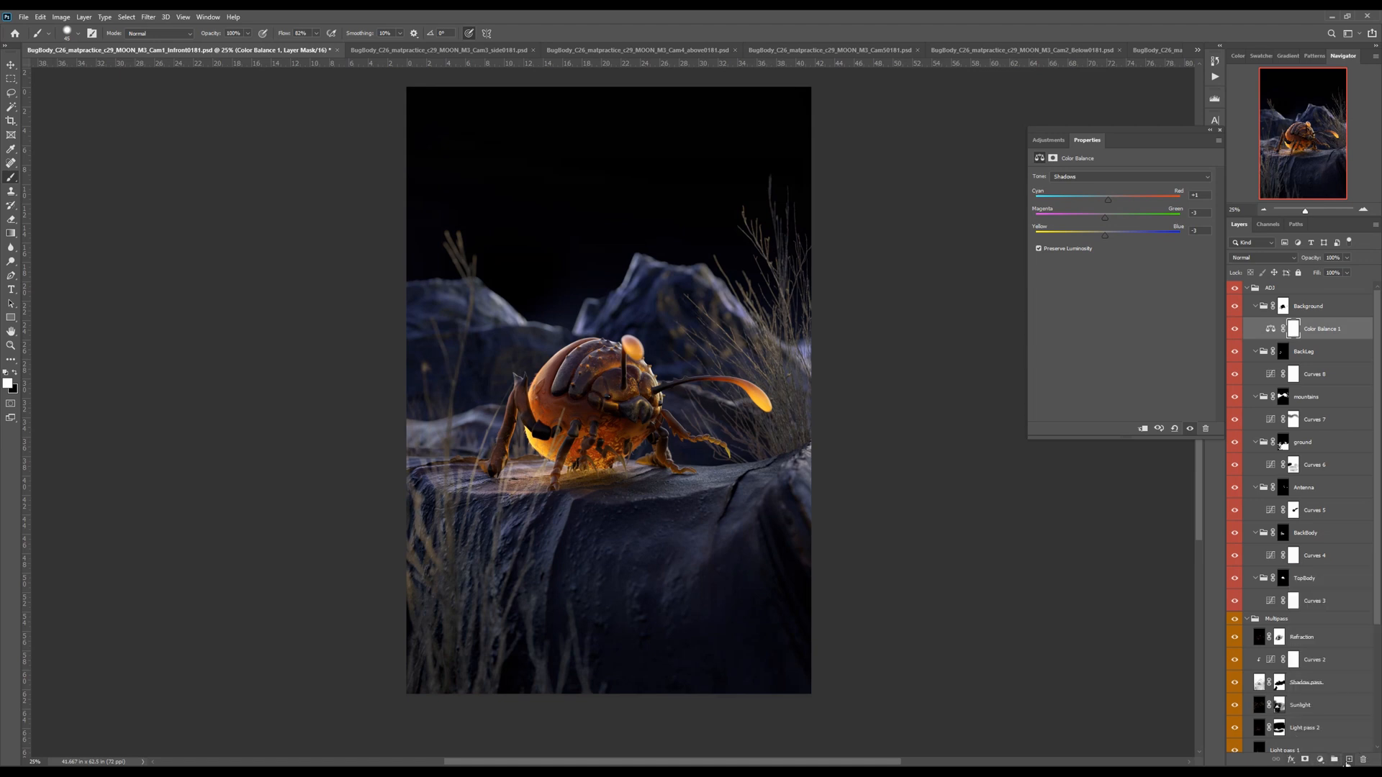
left_click(1349, 759)
left_click(1254, 258)
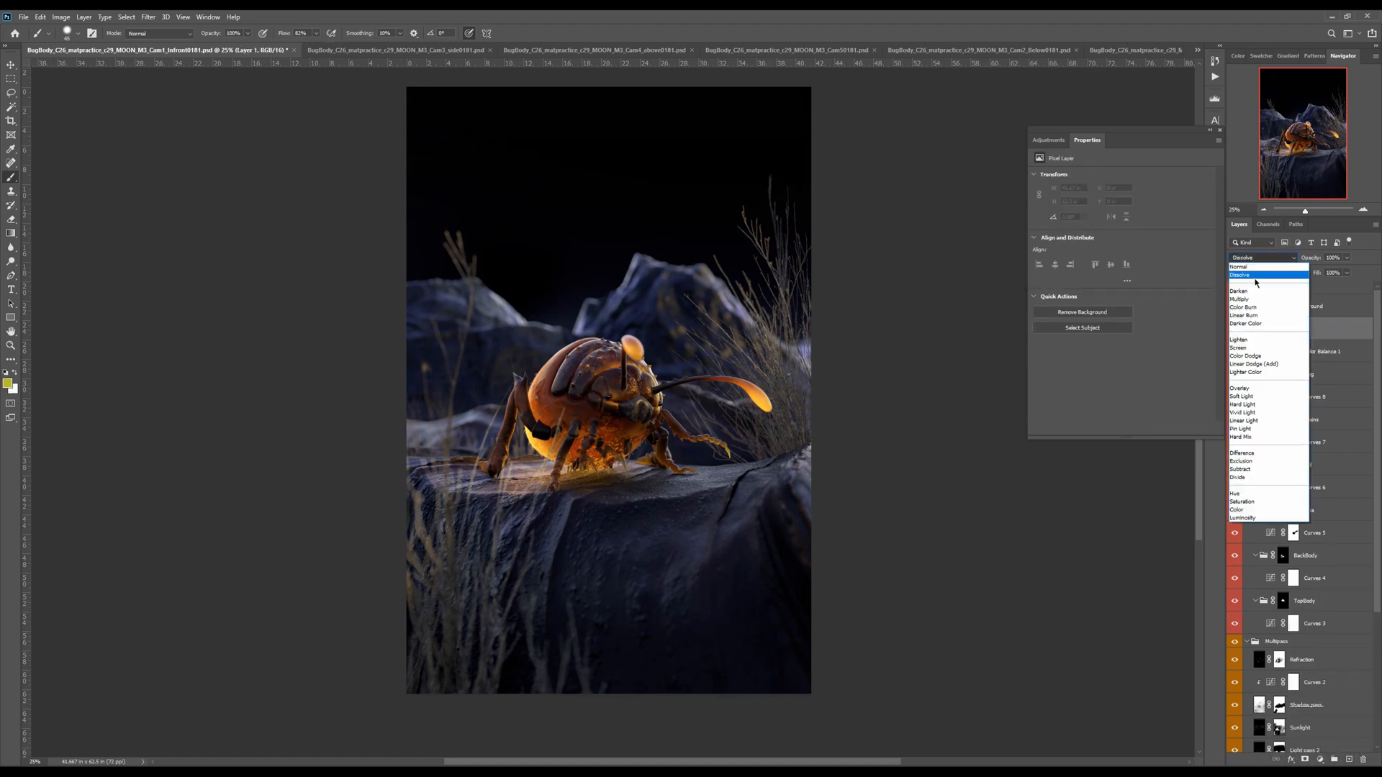
left_click(1335, 335)
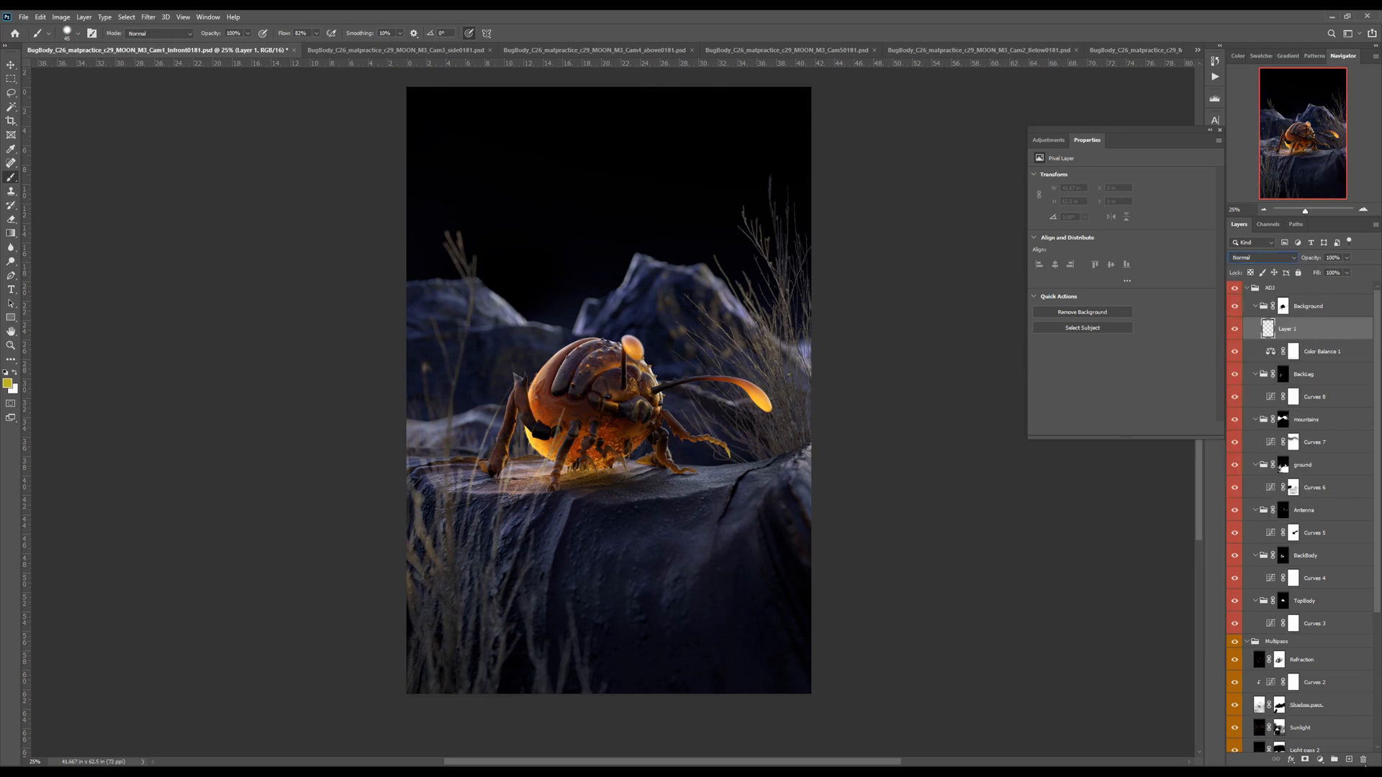
left_click(1257, 258)
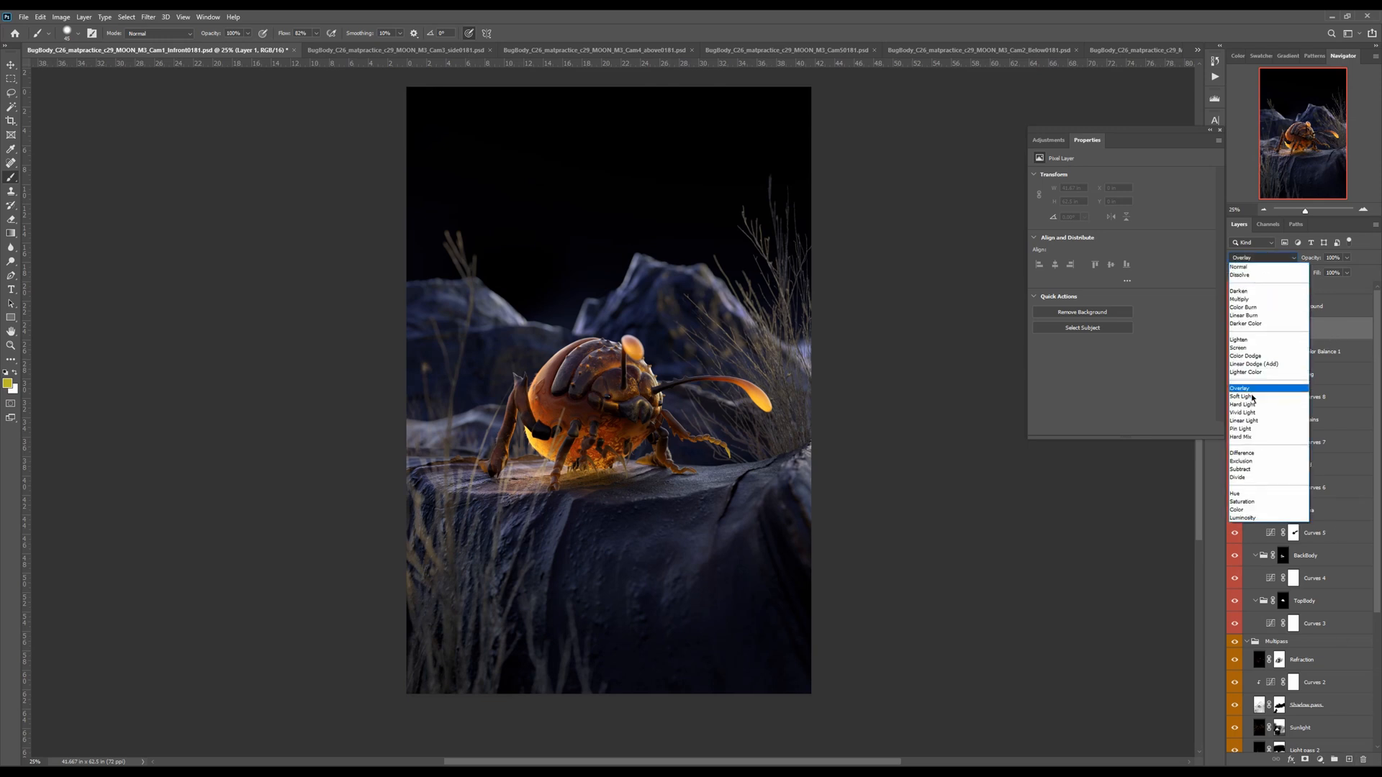
left_click(1234, 392)
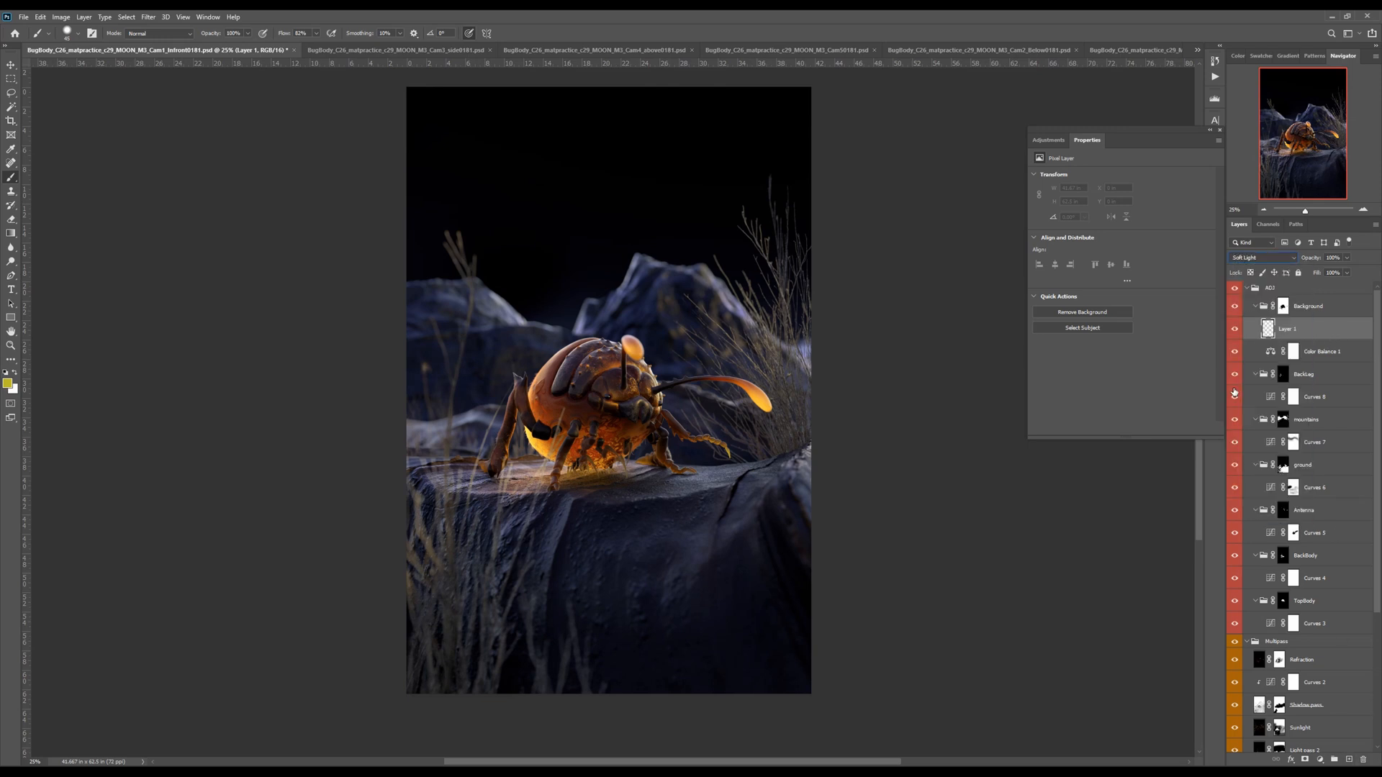
Paint an orange glow sampled from the insect's body onto the rock beneath it with an enlarged brush at 30% opacity
left_click(553, 424, "alt")
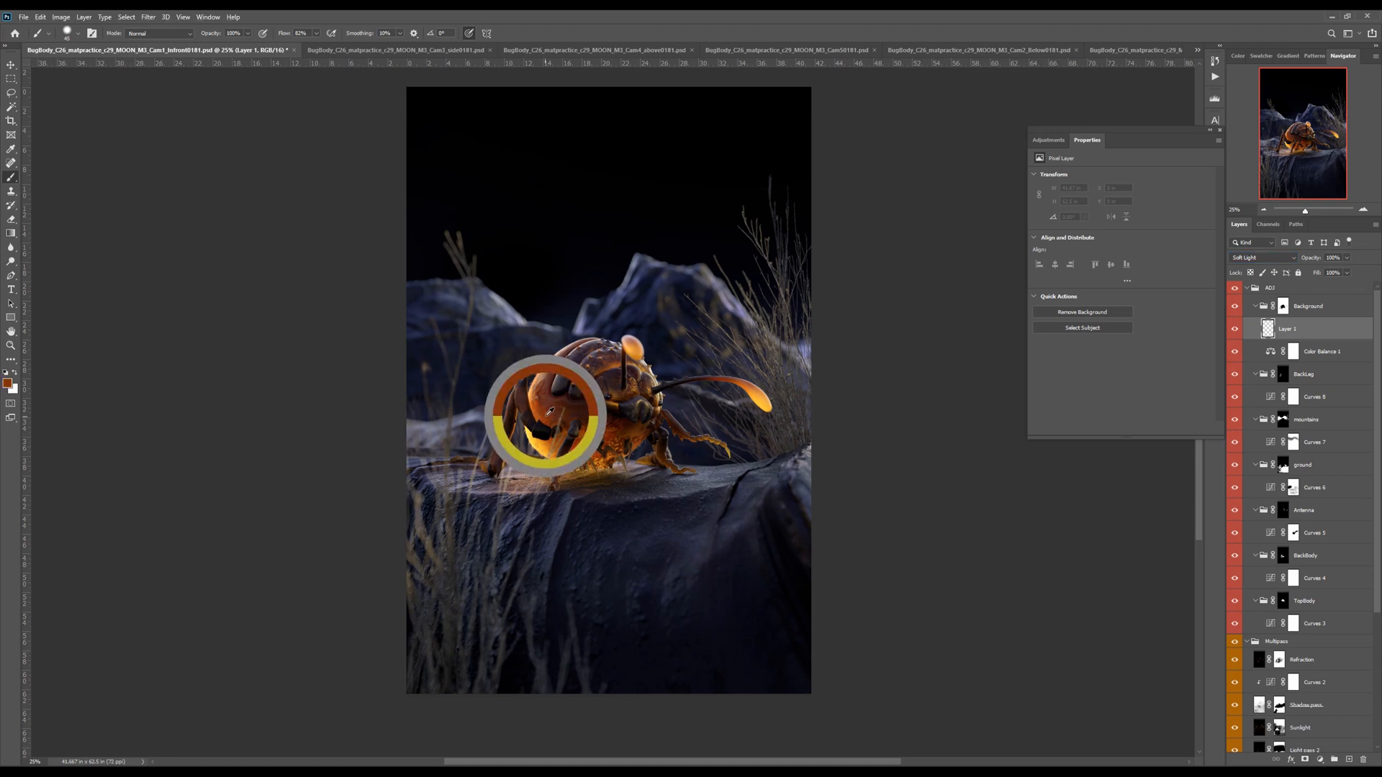
left_click_drag(553, 425, 558, 443)
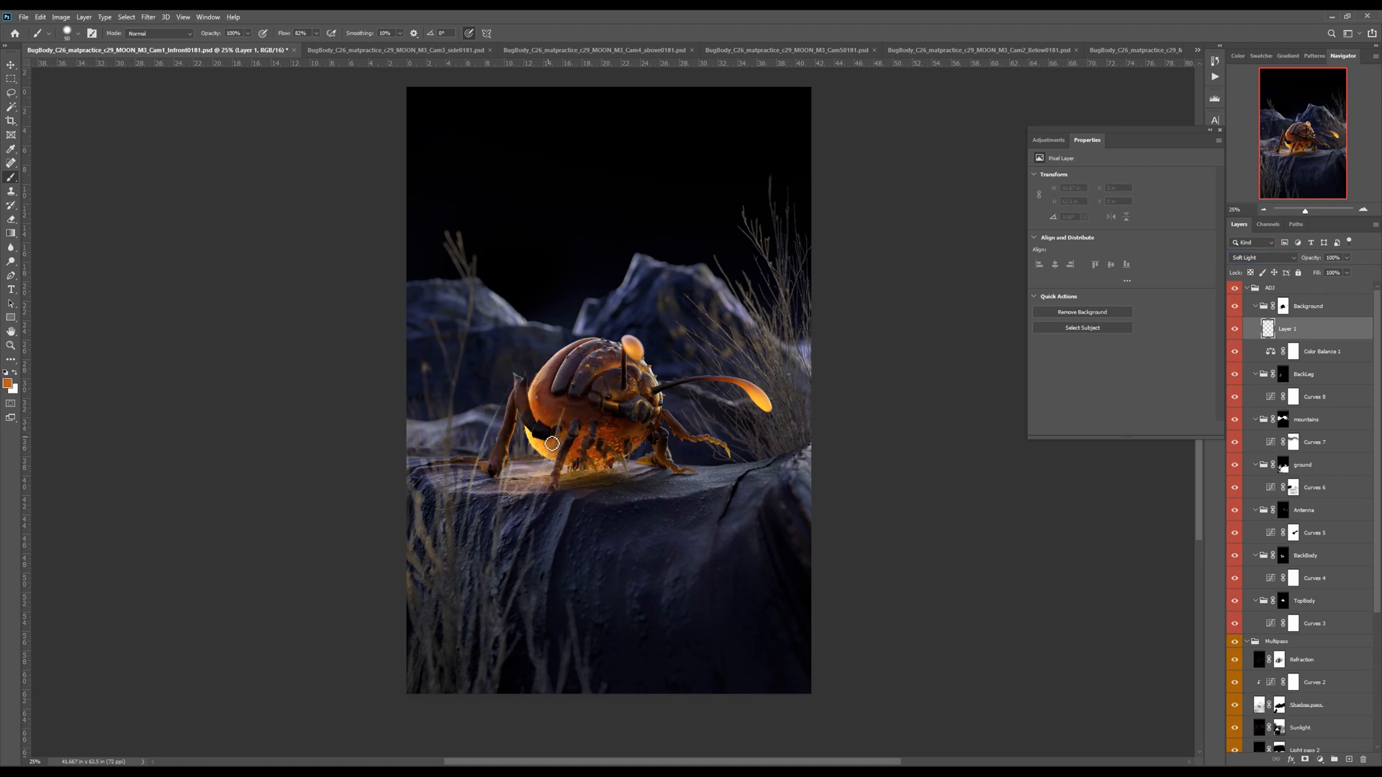
key("bracketright")
key("bracketright")
key("bracketright")
right_click(610, 468)
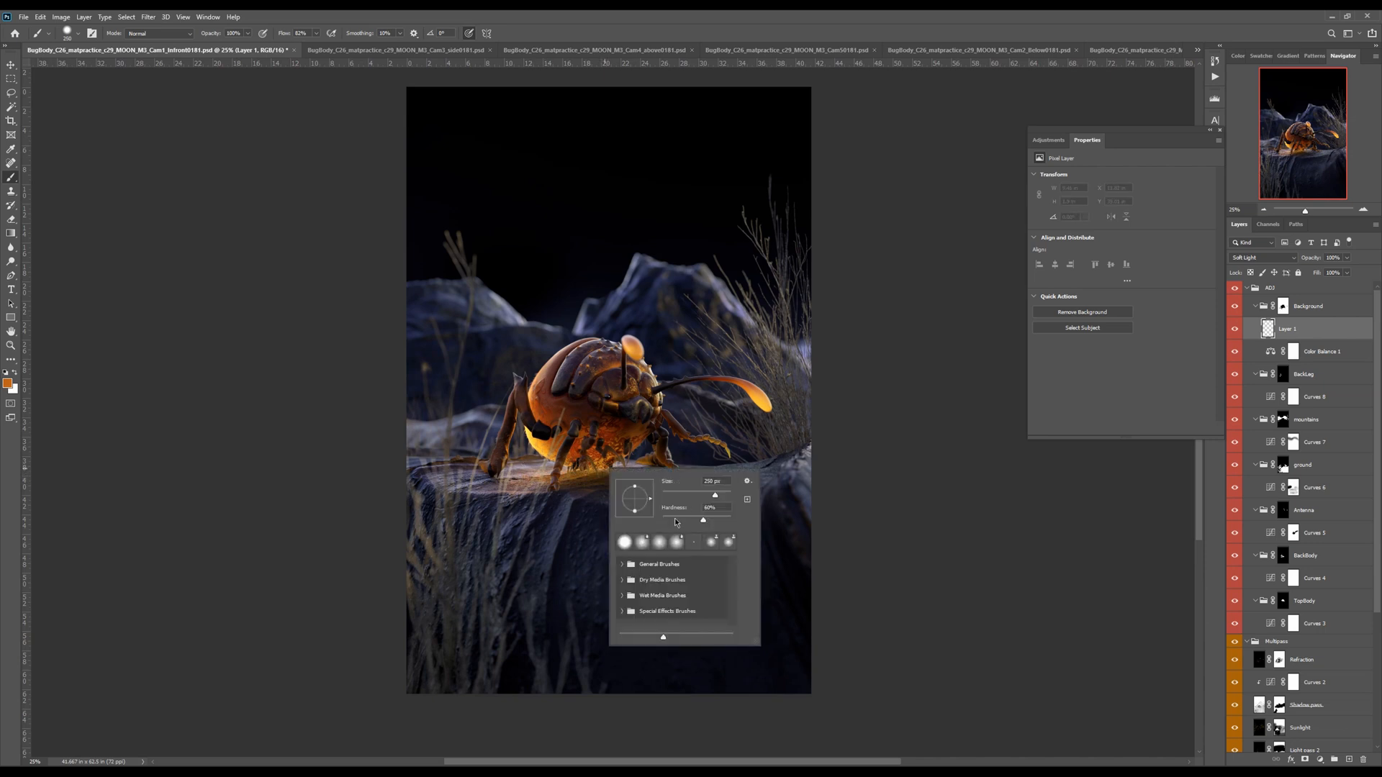
key("Return")
key("3")
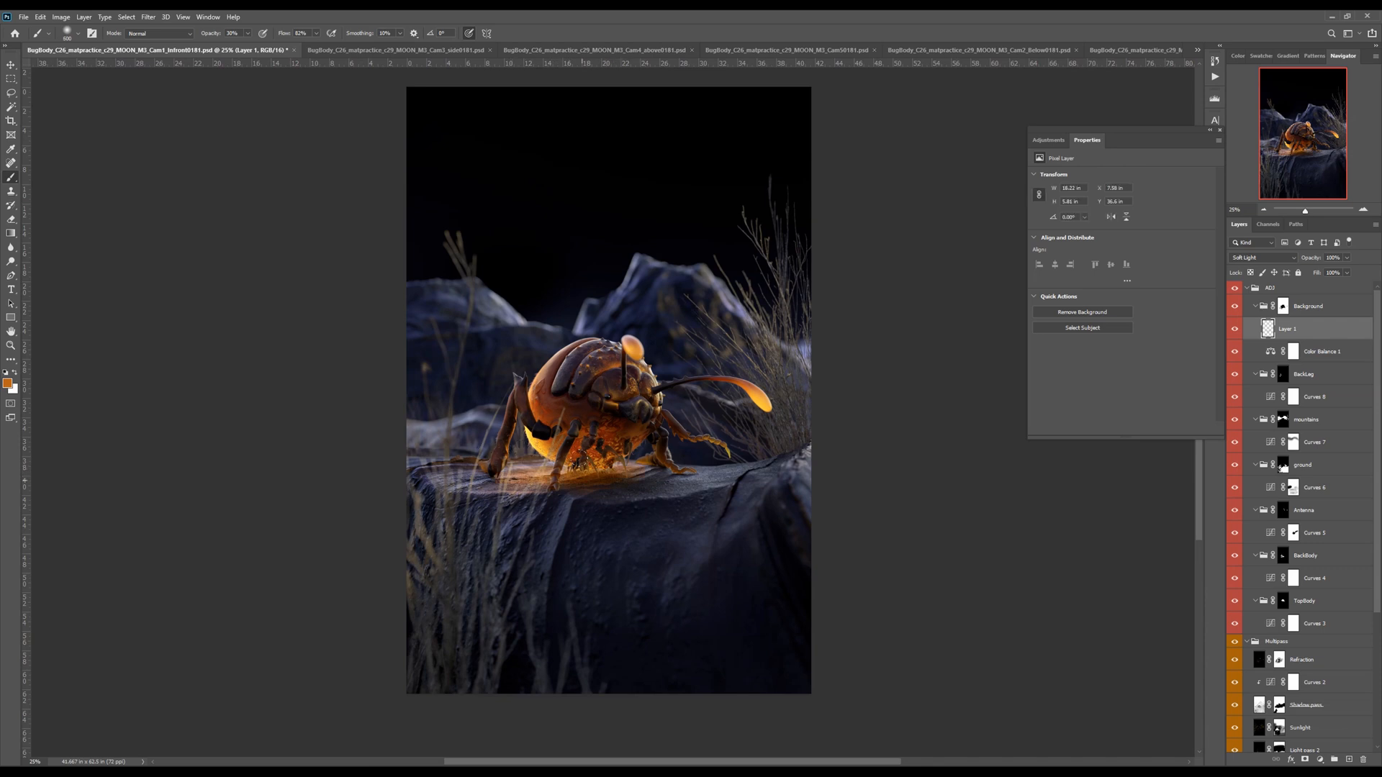
left_click(605, 428, "alt")
left_click(632, 476)
Sample a deeper orange from the body and widen the glow across the rock around the rear and front legs
left_click(565, 414, "alt")
left_click_drag(517, 449, 584, 462)
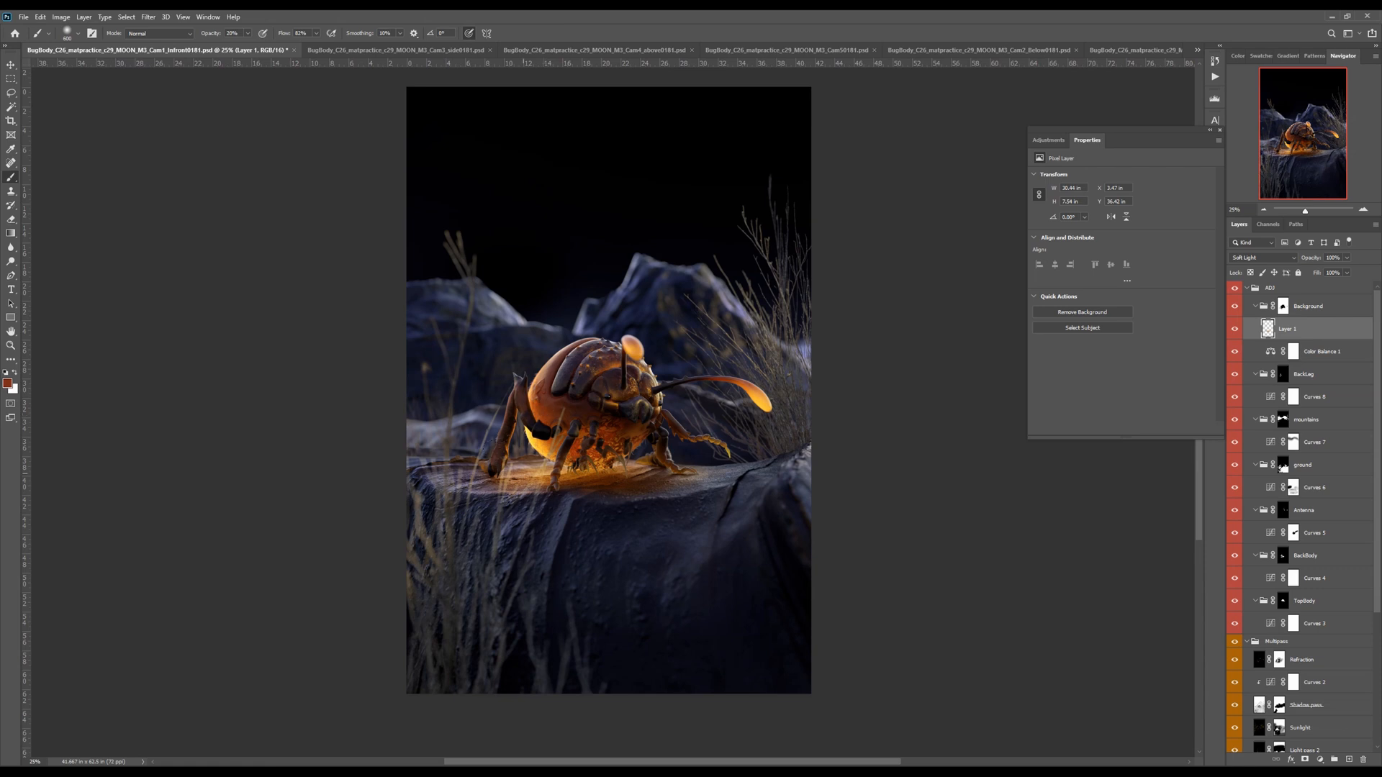
key("ctrl+plus")
key("ctrl+plus")
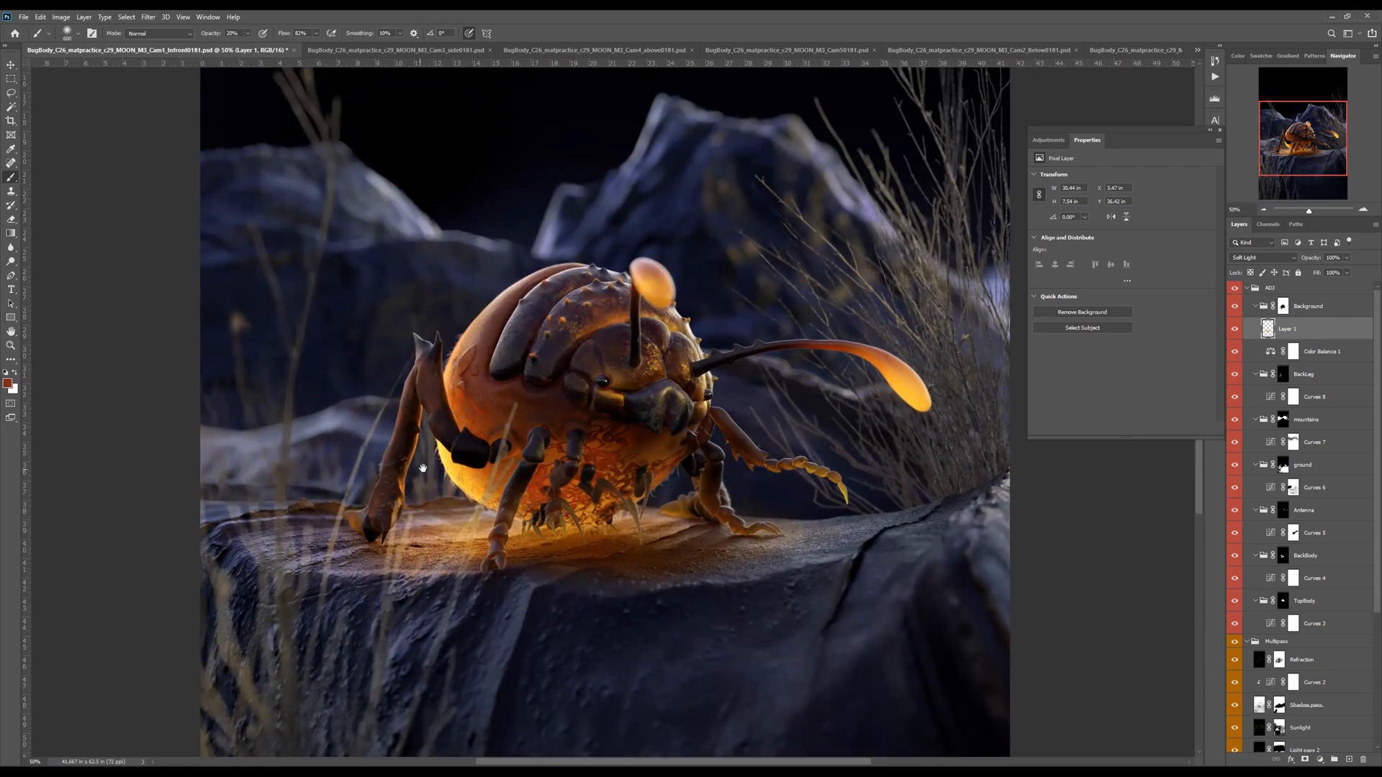
left_click_drag(429, 530, 482, 498)
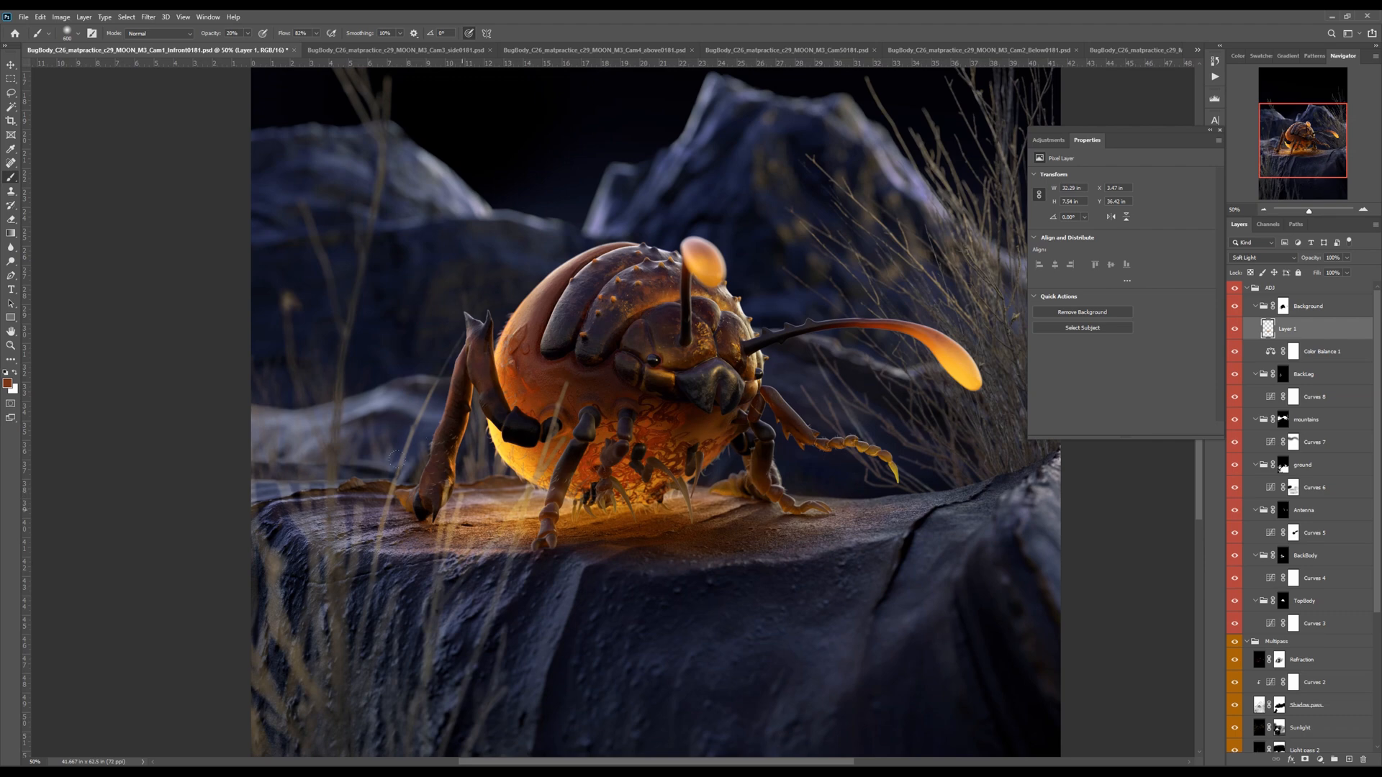
left_click_drag(769, 507, 728, 502)
key("ctrl+minus")
key("ctrl+minus")
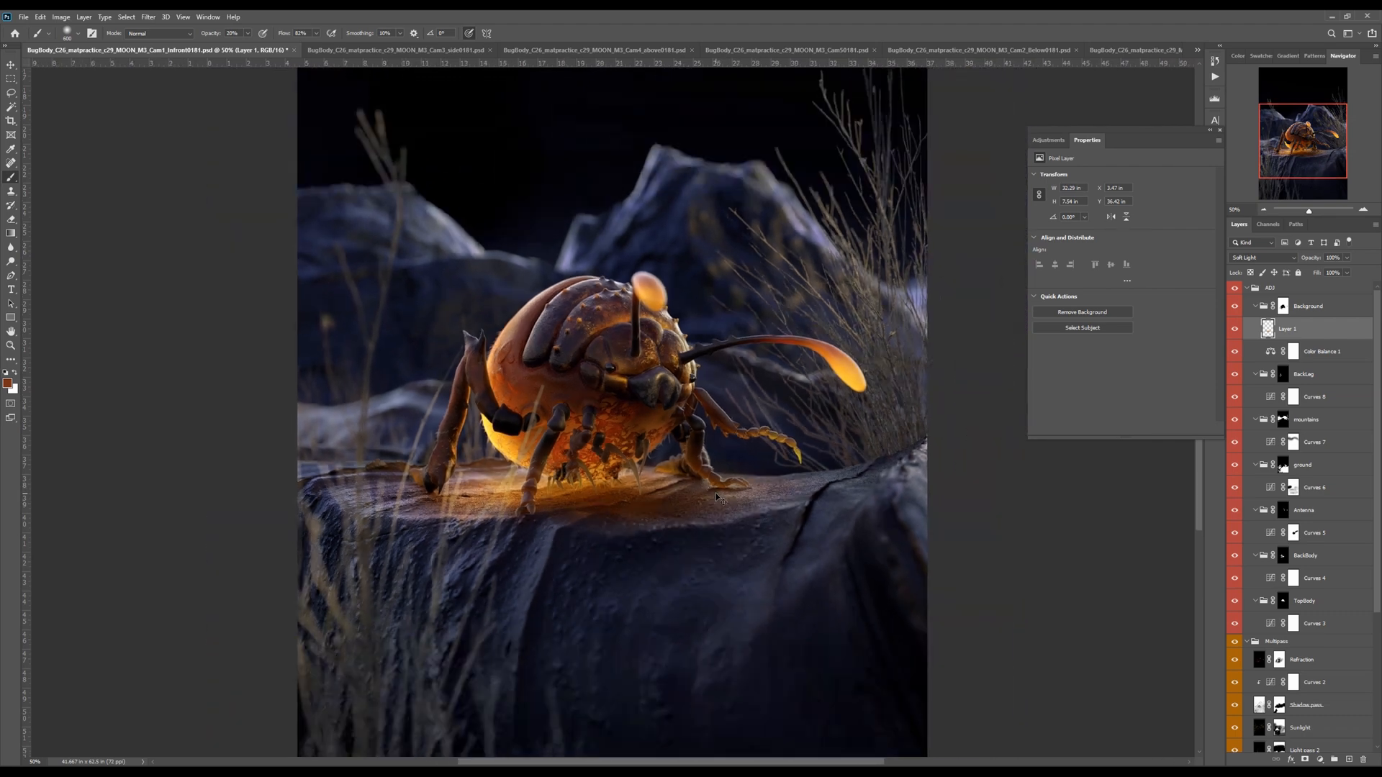
Rename the Soft Light layer to glow
left_click_drag(1310, 257, 1290, 329)
double_click(1290, 329)
type("glow")
key("Return")
Create a group named Buggy above Background and mask it with the inverse of the Background group's mask
left_click(1317, 315)
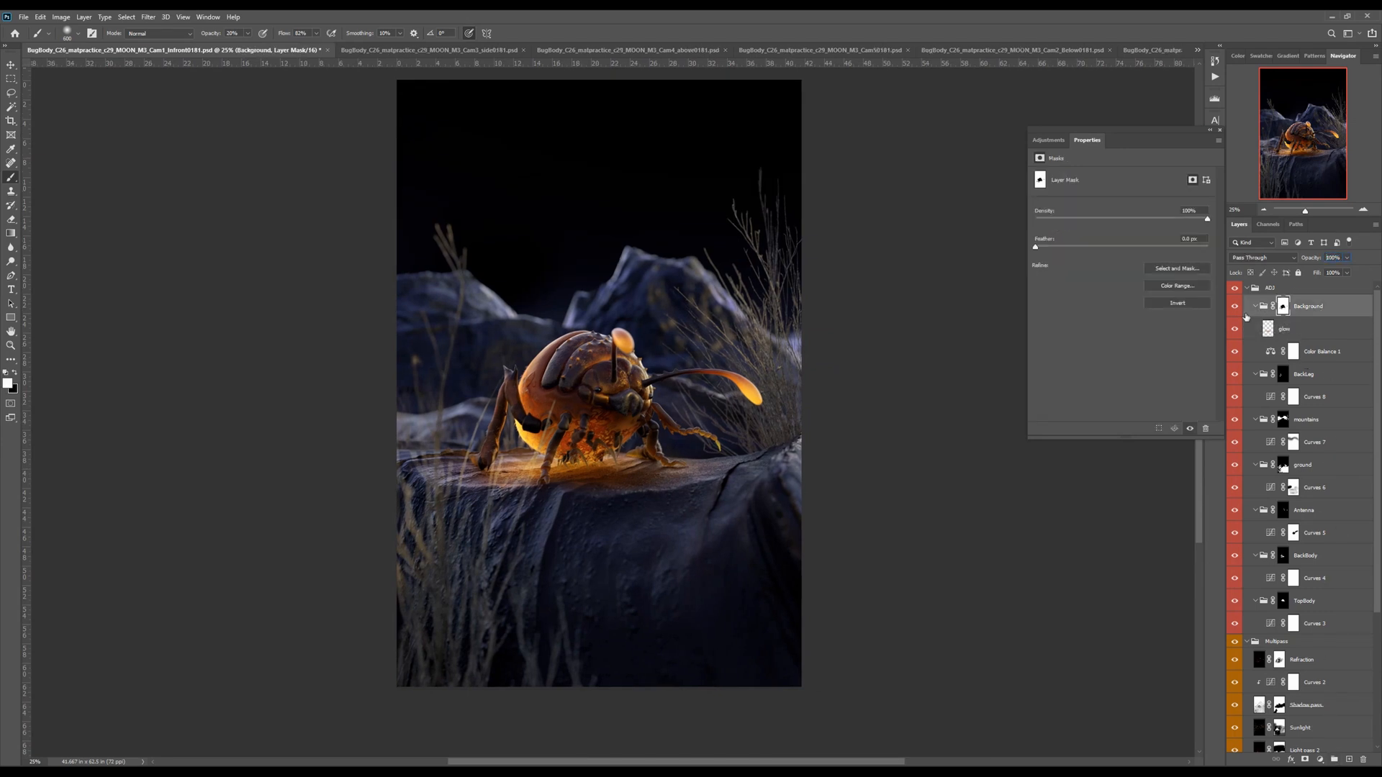
left_click(1283, 308, "ctrl")
left_click(1335, 760)
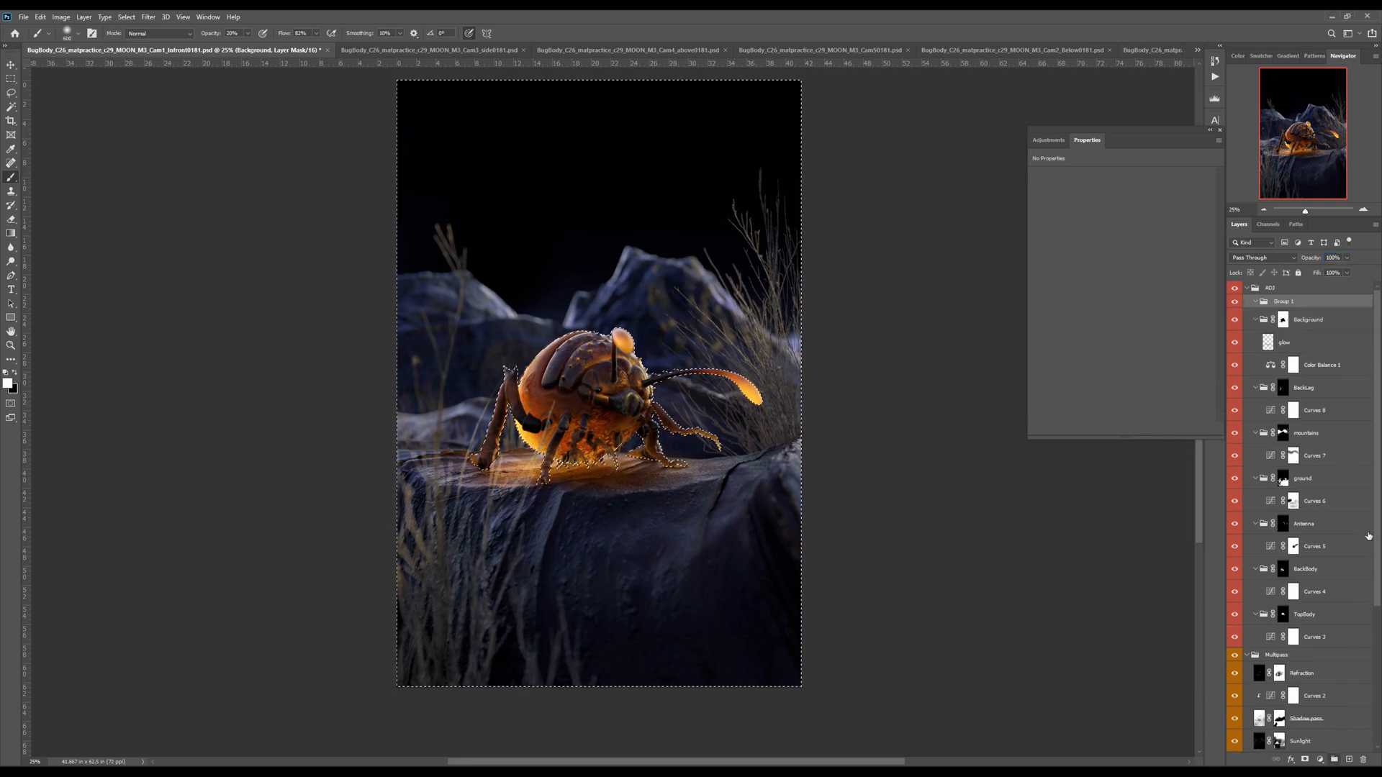
type("Buggy")
key("Return")
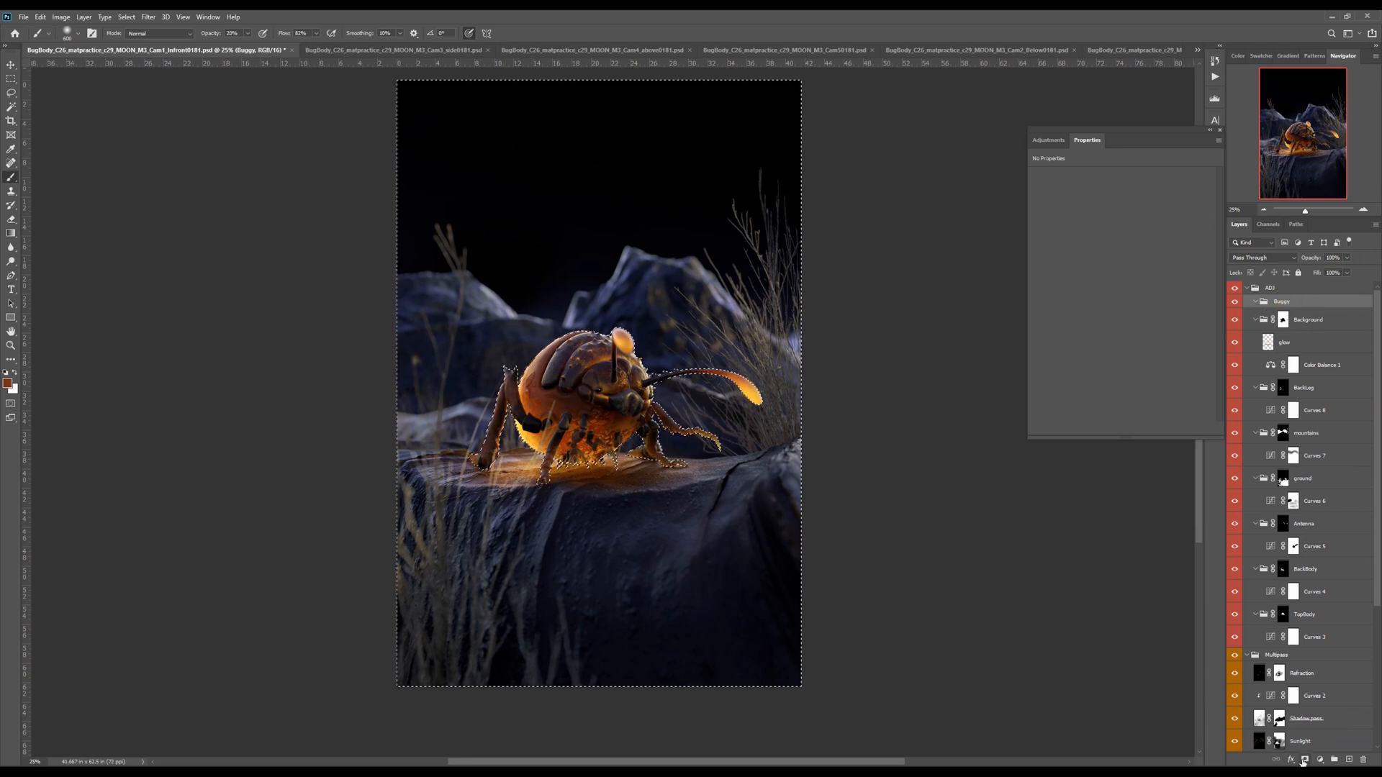
left_click(1305, 759)
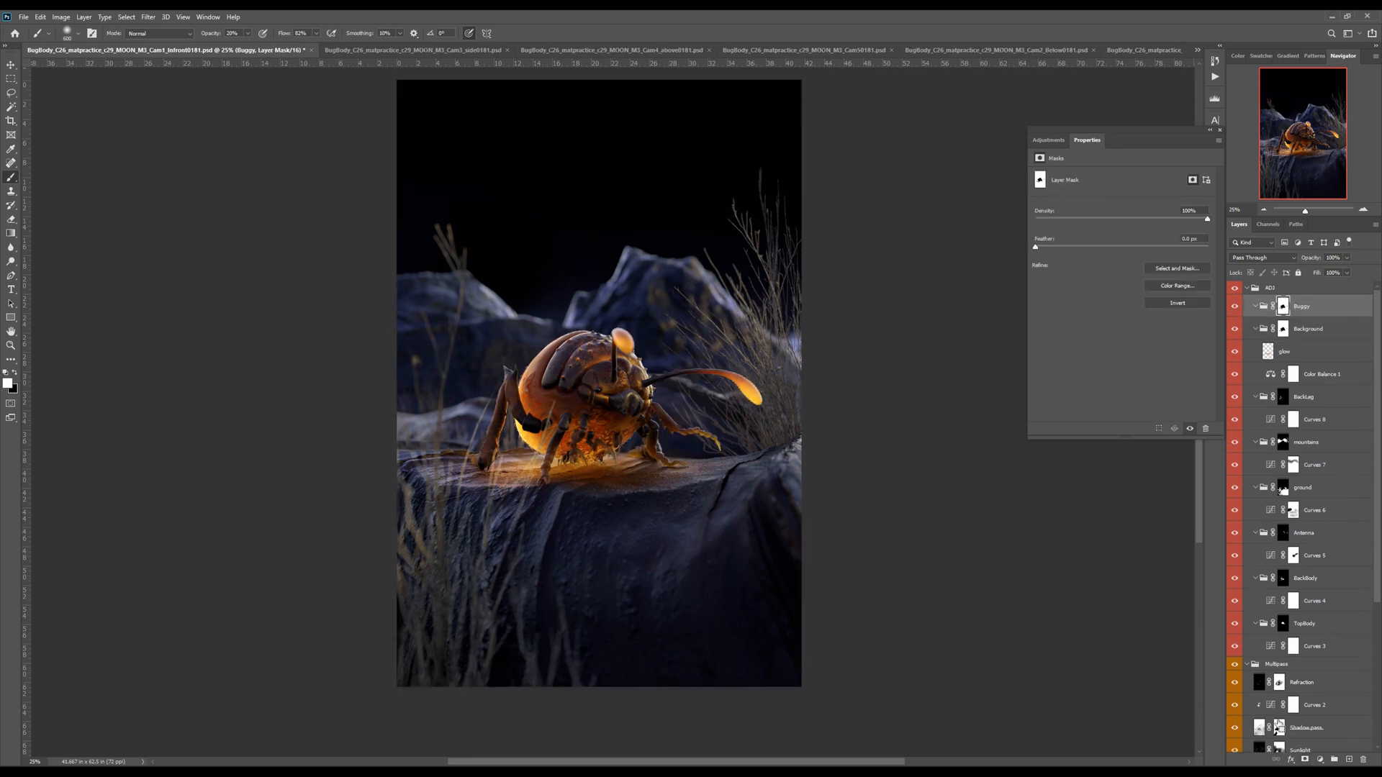
key("ctrl+i")
left_click(1283, 310, "alt")
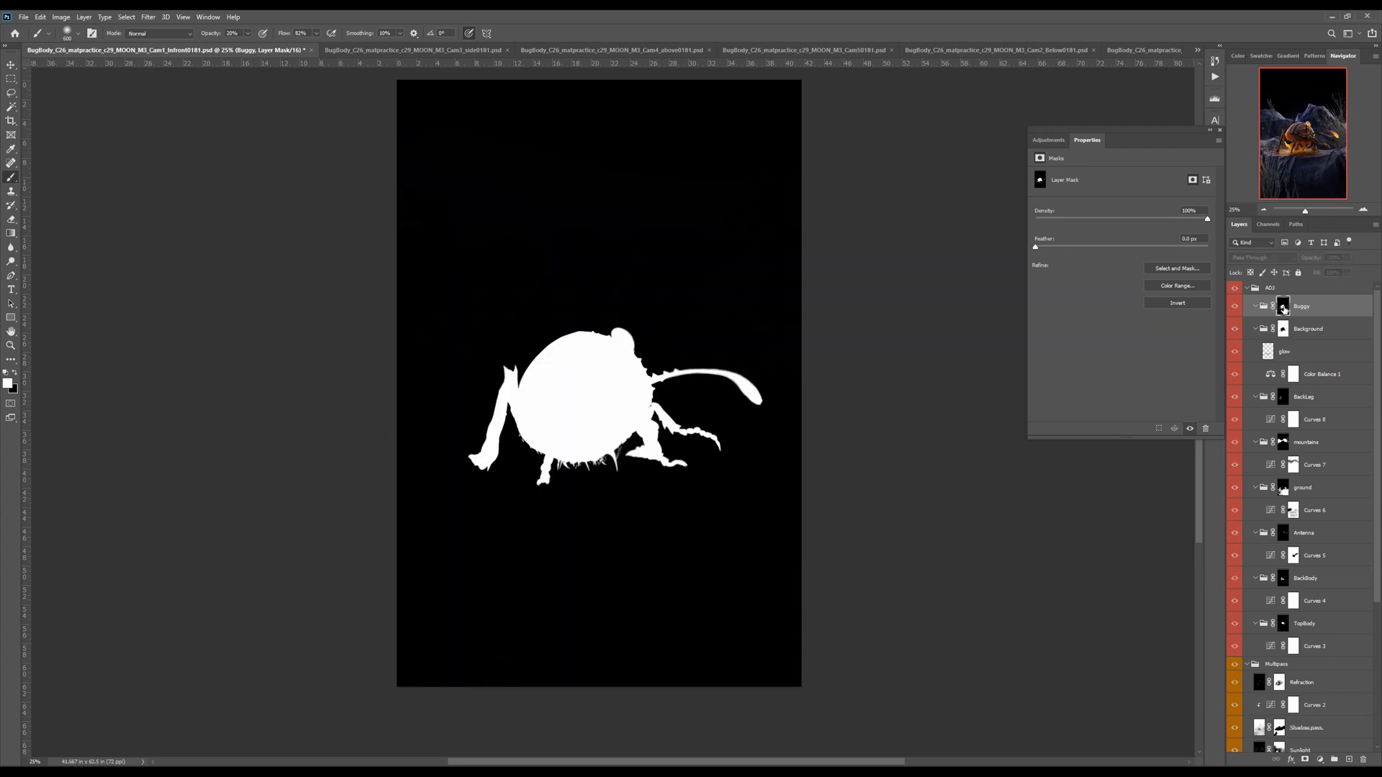
left_click(1283, 308, "alt")
Add a Color Balance adjustment inside the Buggy group and shift its midtones slightly towards red and green
left_click(1320, 760)
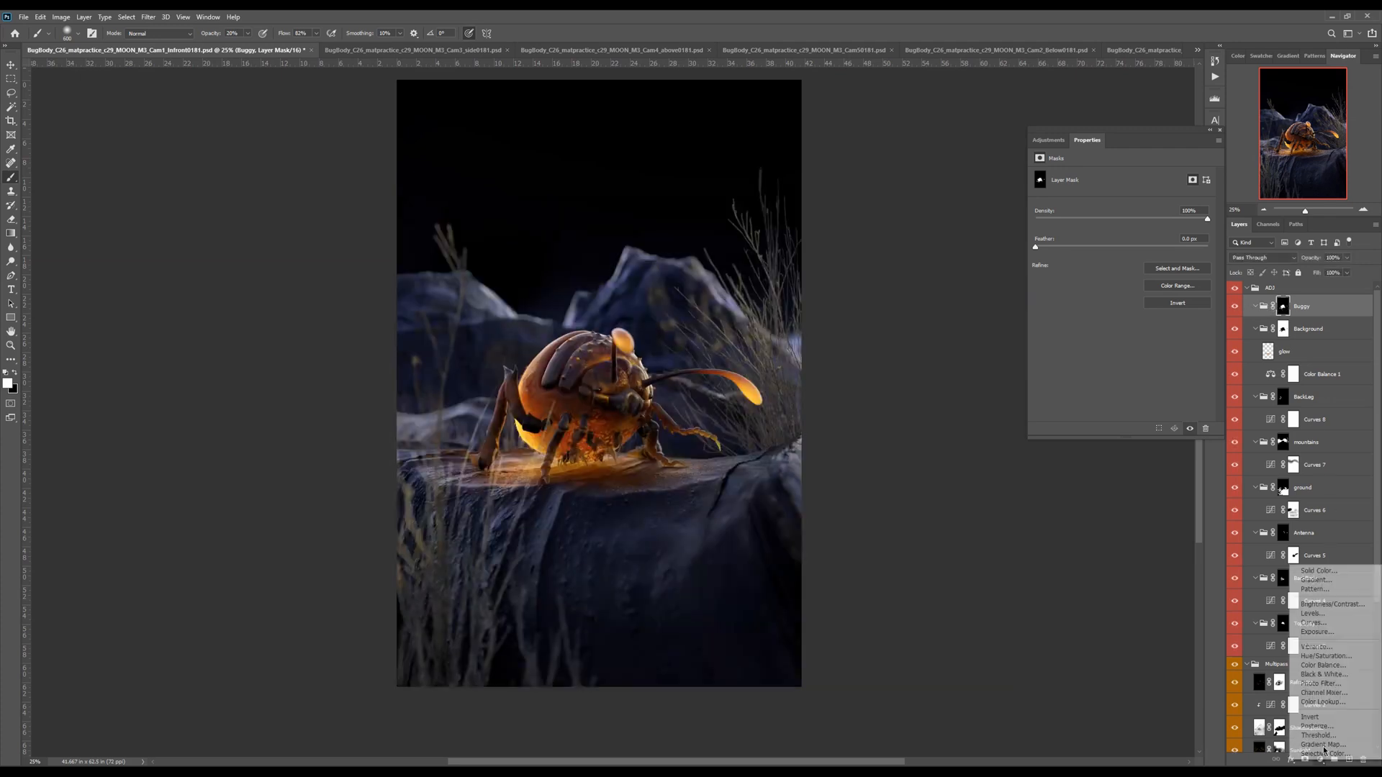
left_click(1327, 660)
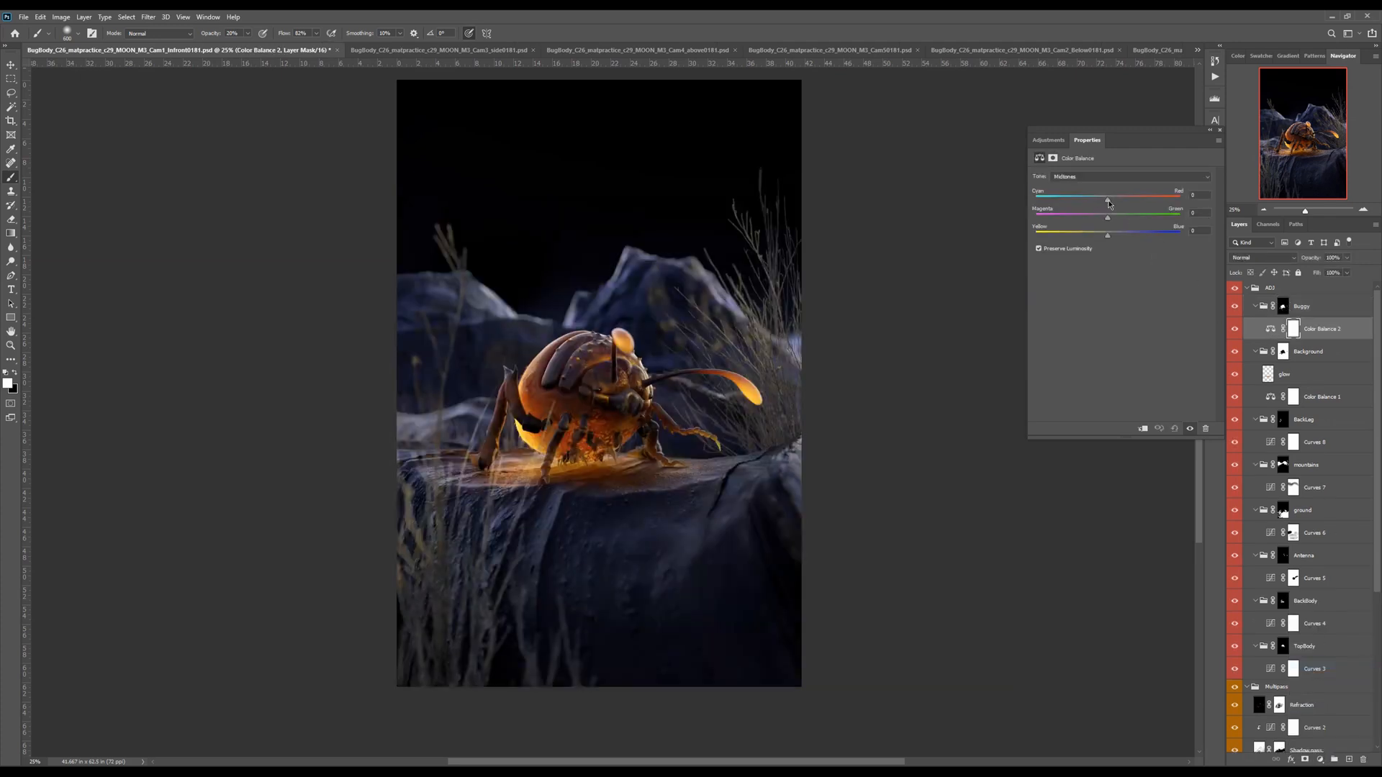
left_click_drag(1115, 200, 1117, 200)
left_click_drag(1112, 217, 1114, 221)
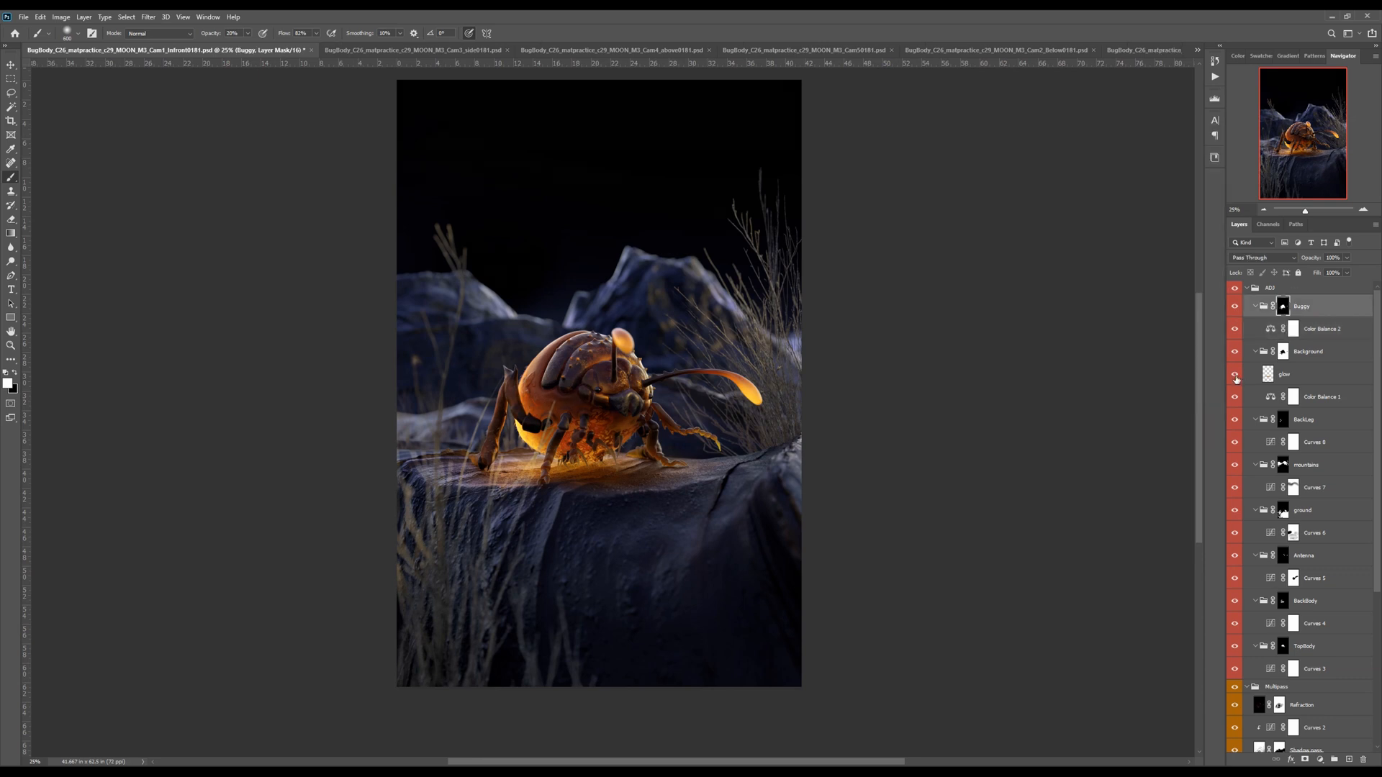
Toggle the Buggy and Background groups and the glow layer off and on to compare the grade
left_click_drag(1234, 375, 1233, 310)
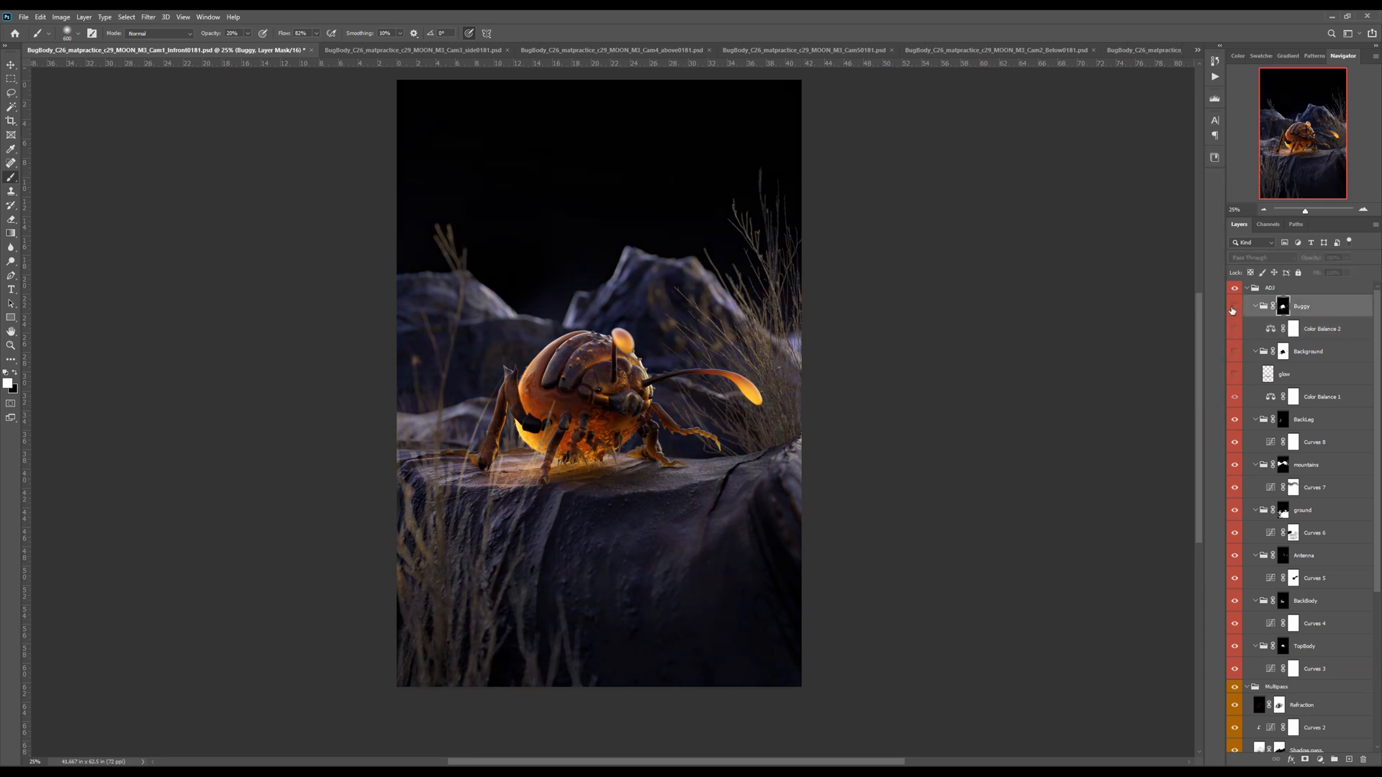
left_click(1236, 375)
left_click(1235, 311)
left_click(1236, 308)
left_click_drag(603, 475, 602, 496)
Isolate the Material ID layer and select its black sky by Color Range with a fuzziness of 200
scroll(1346, 562, "down", 4)
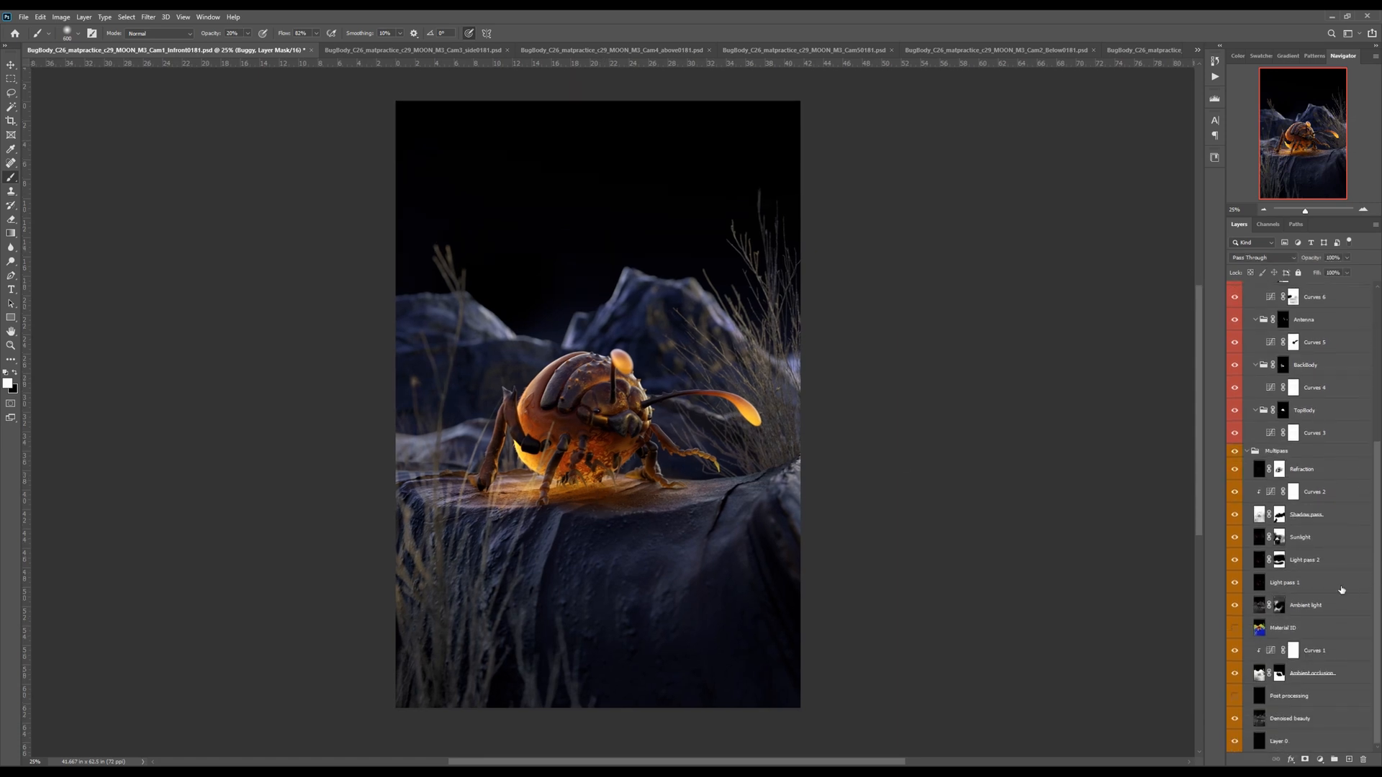
left_click(1236, 629, "alt")
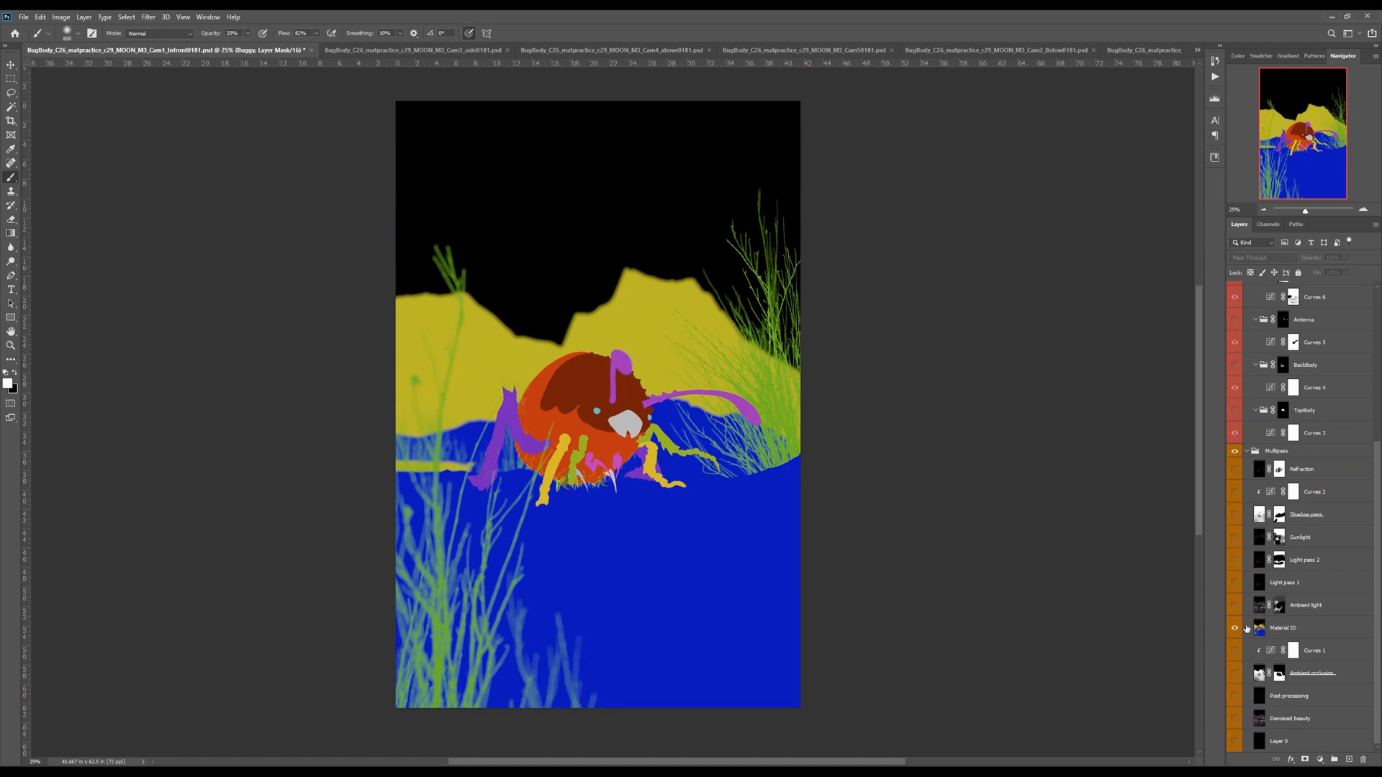
left_click(1248, 630)
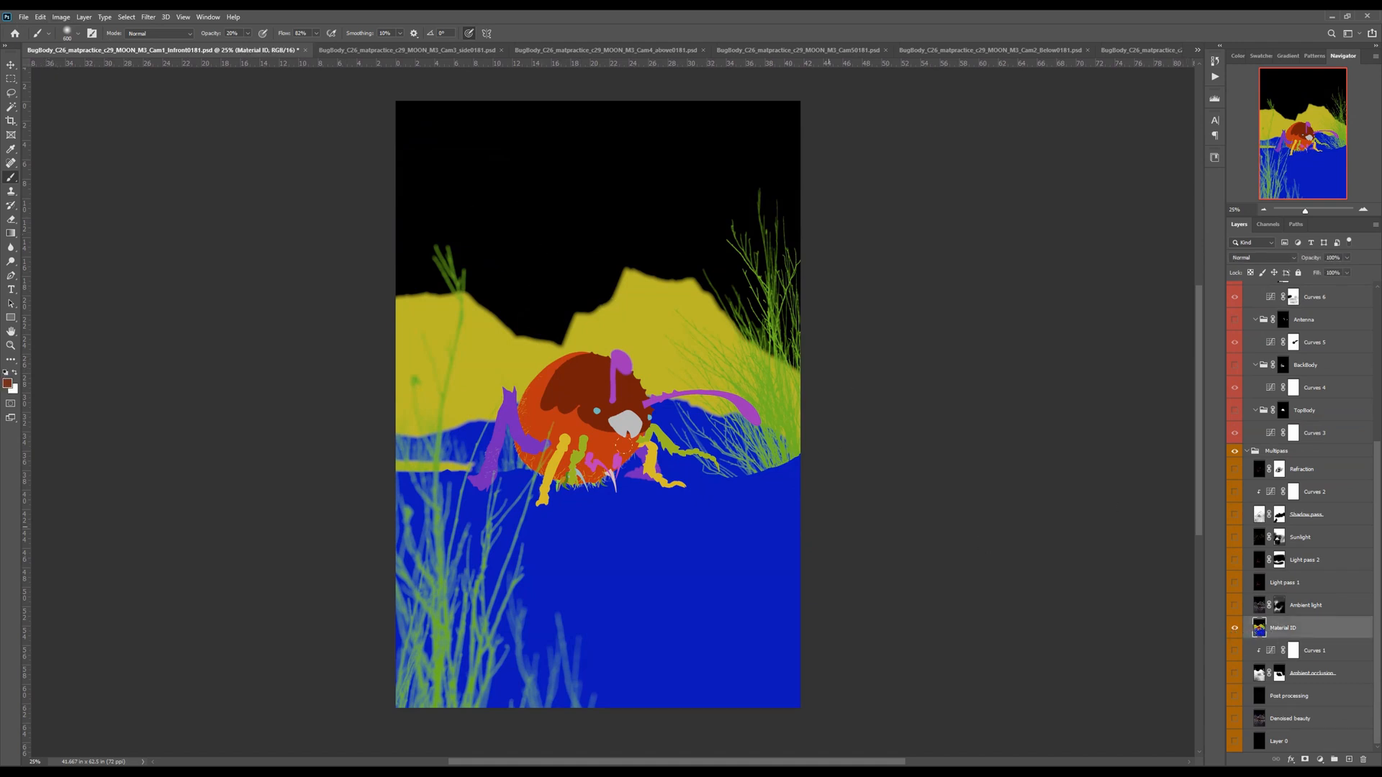
left_click(125, 17)
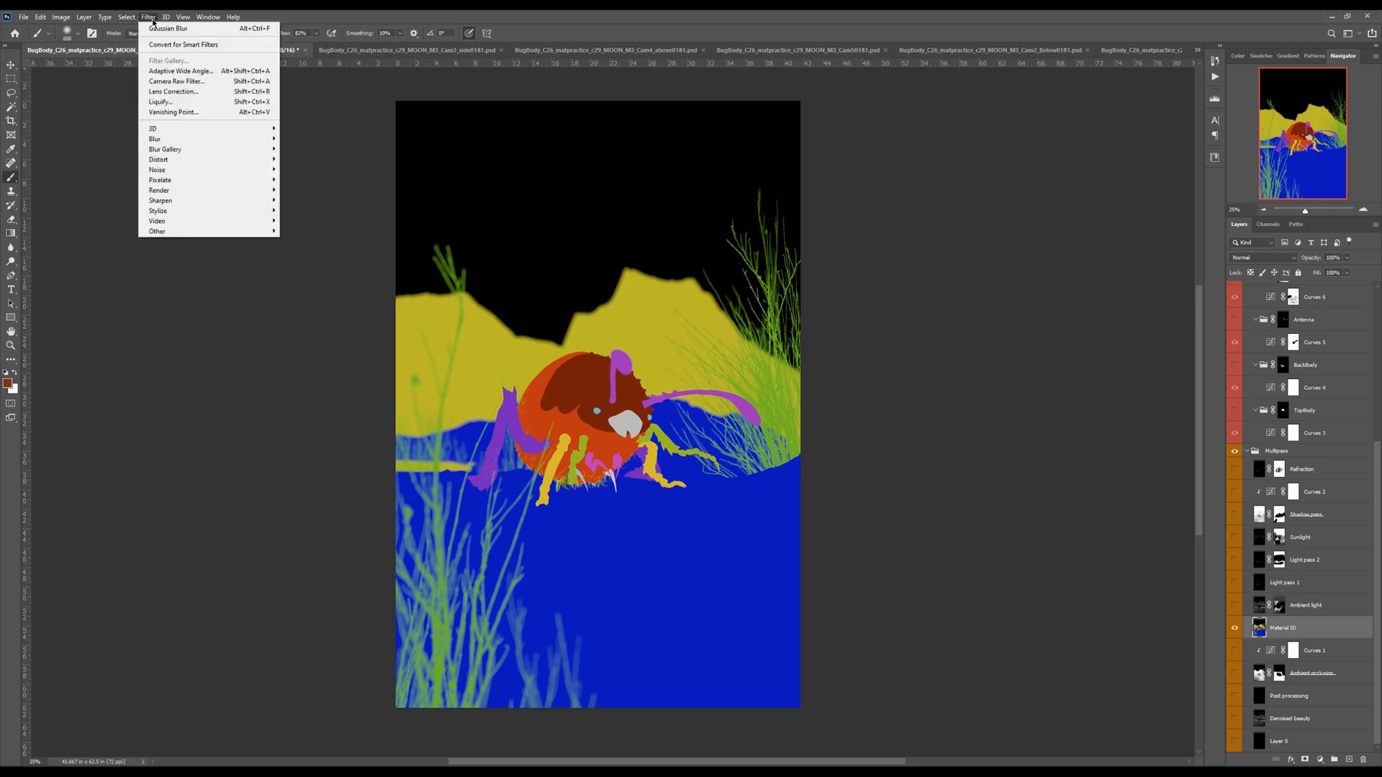
left_click(144, 123)
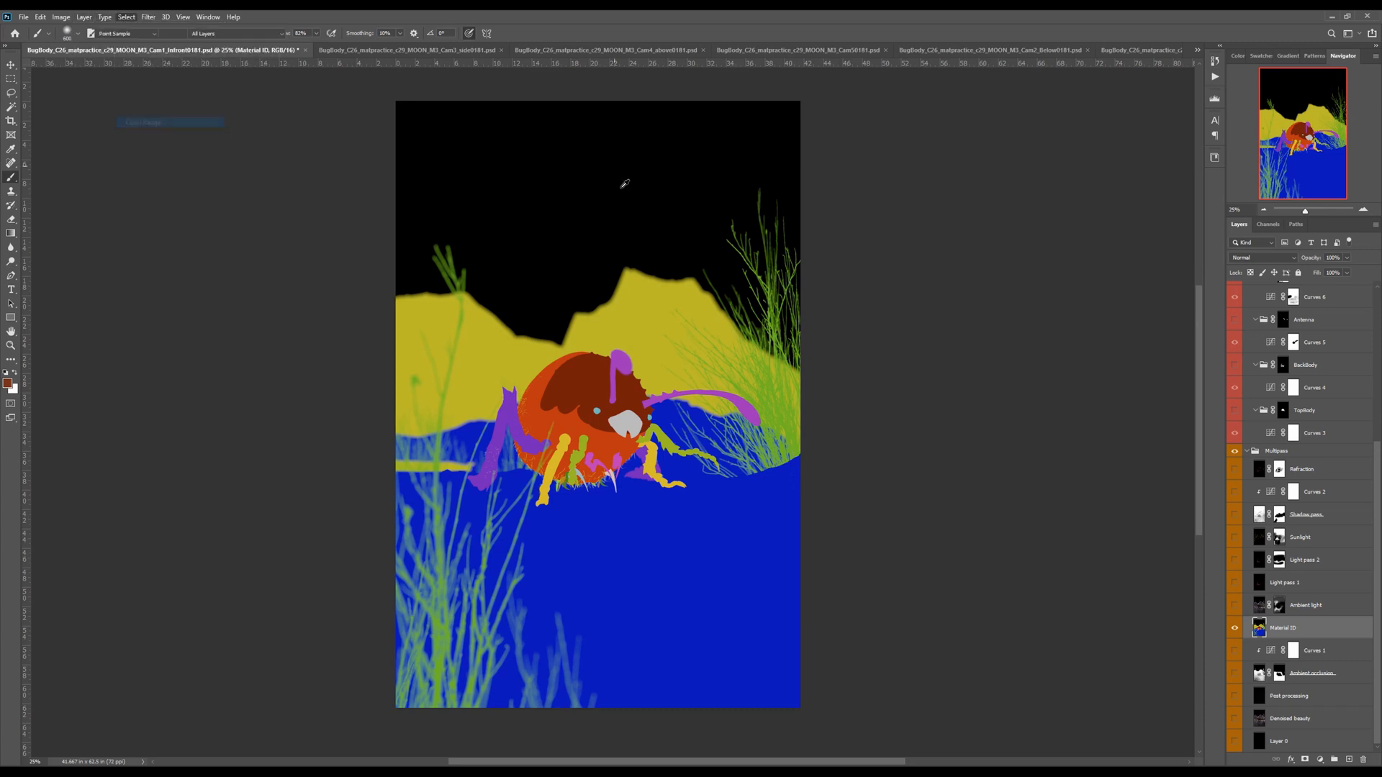
left_click(603, 225)
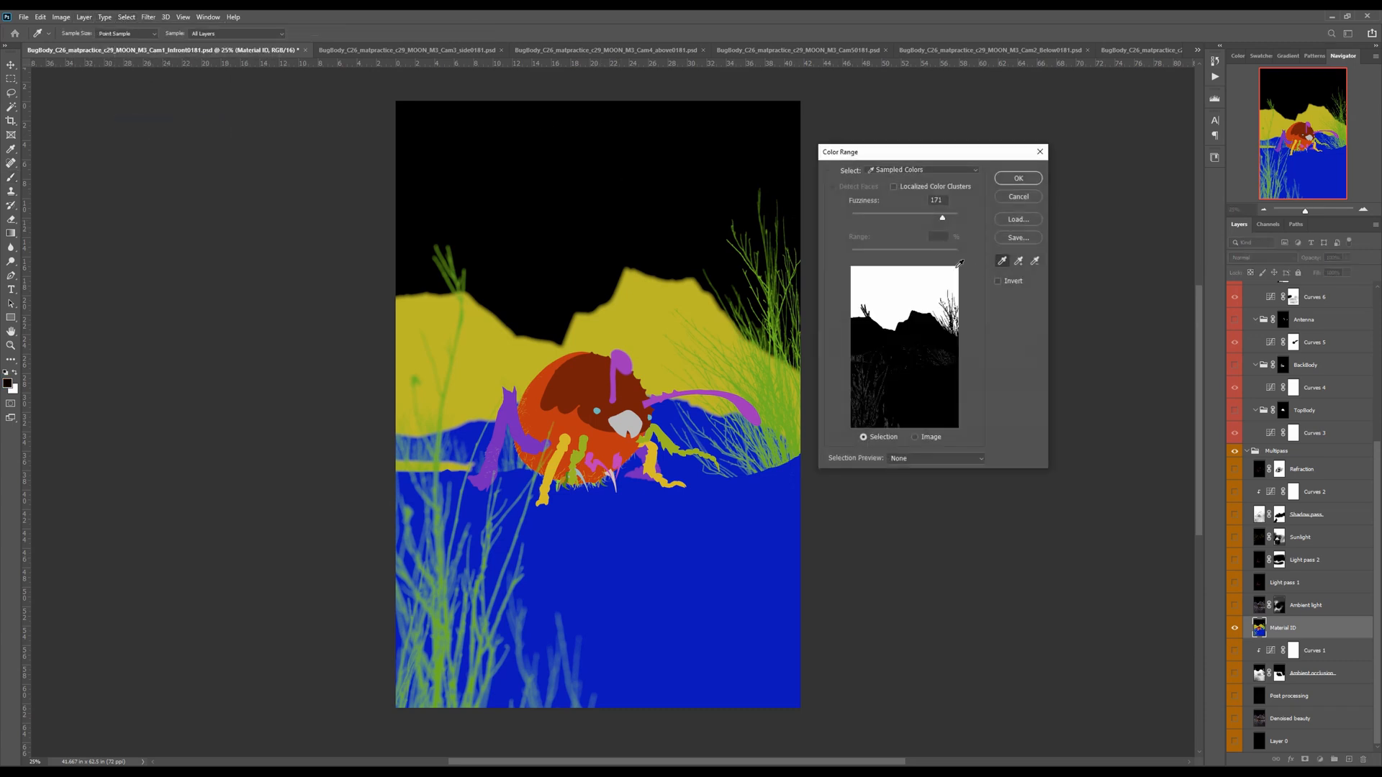
left_click_drag(942, 220, 970, 214)
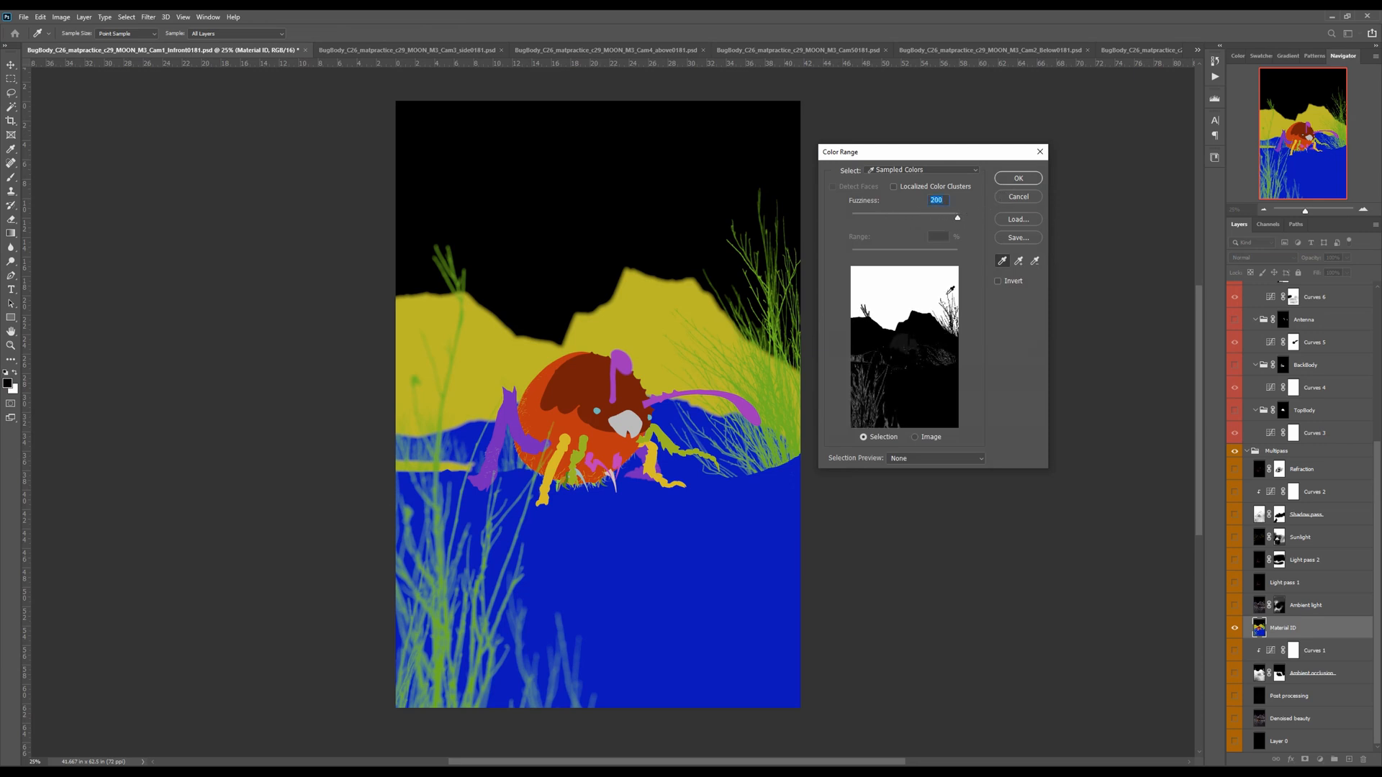
left_click(1016, 179)
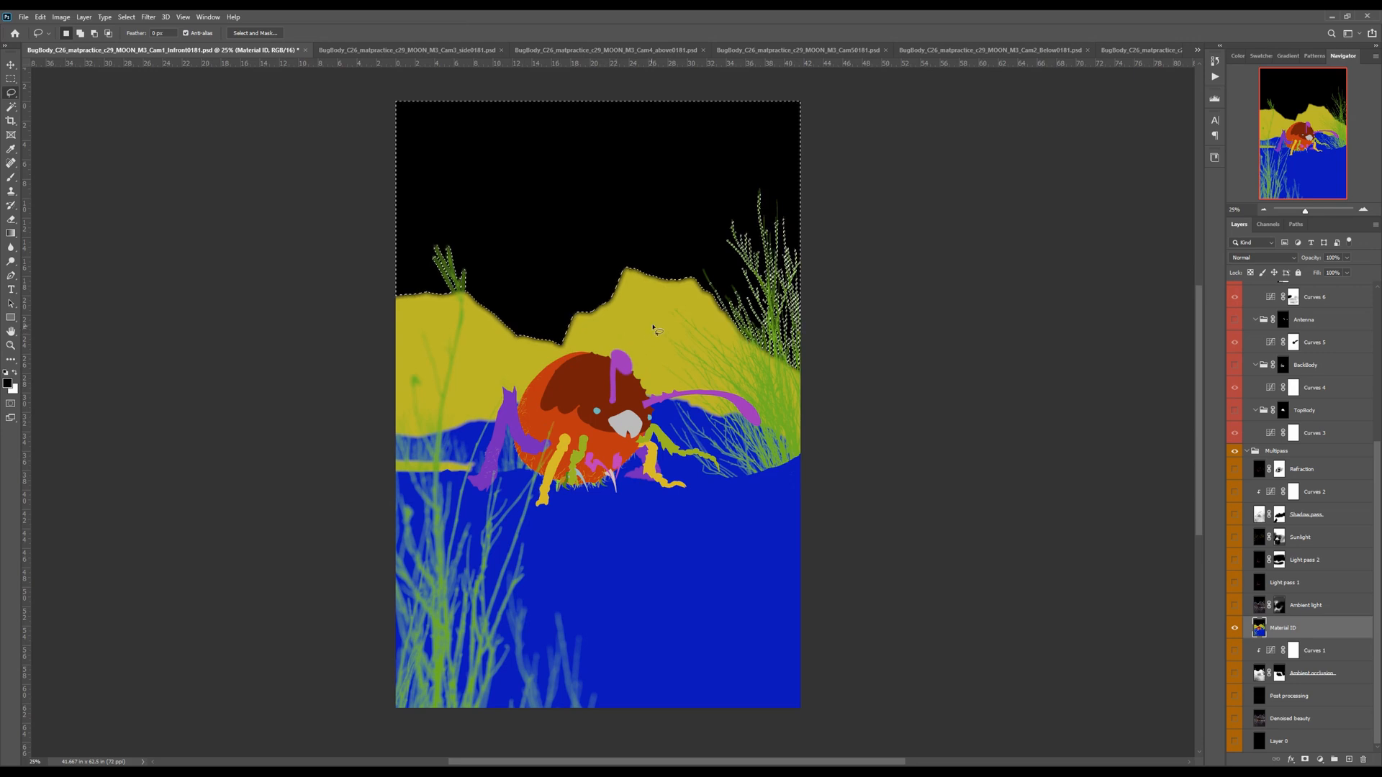
Subtract stray areas below the mountain skyline from the sky selection and show the other layers again in place of Material ID
left_click_drag(663, 316, 616, 329)
mouse_move(451, 369)
left_mouse_down()
mouse_move(441, 744)
mouse_move(796, 529)
mouse_move(785, 417)
mouse_move(650, 356)
left_mouse_up()
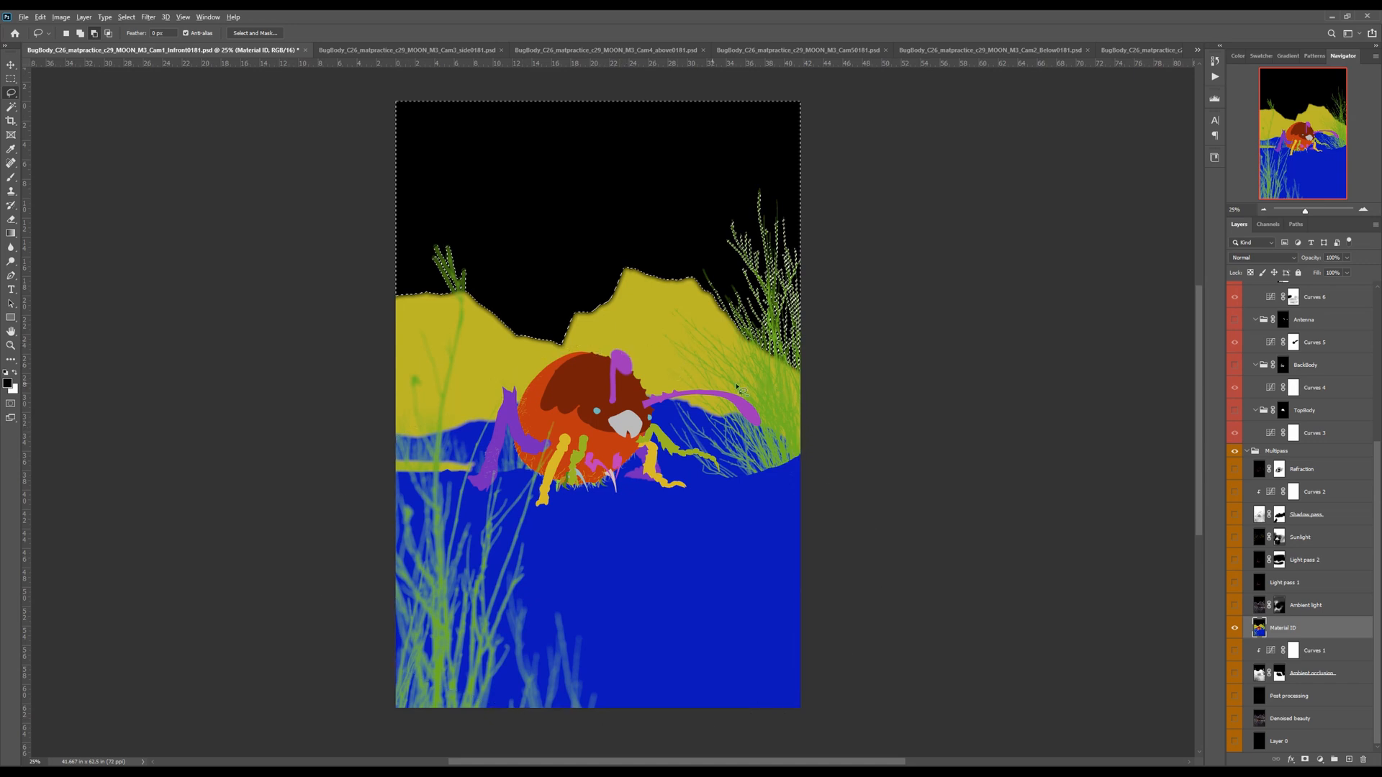
left_click(1235, 627)
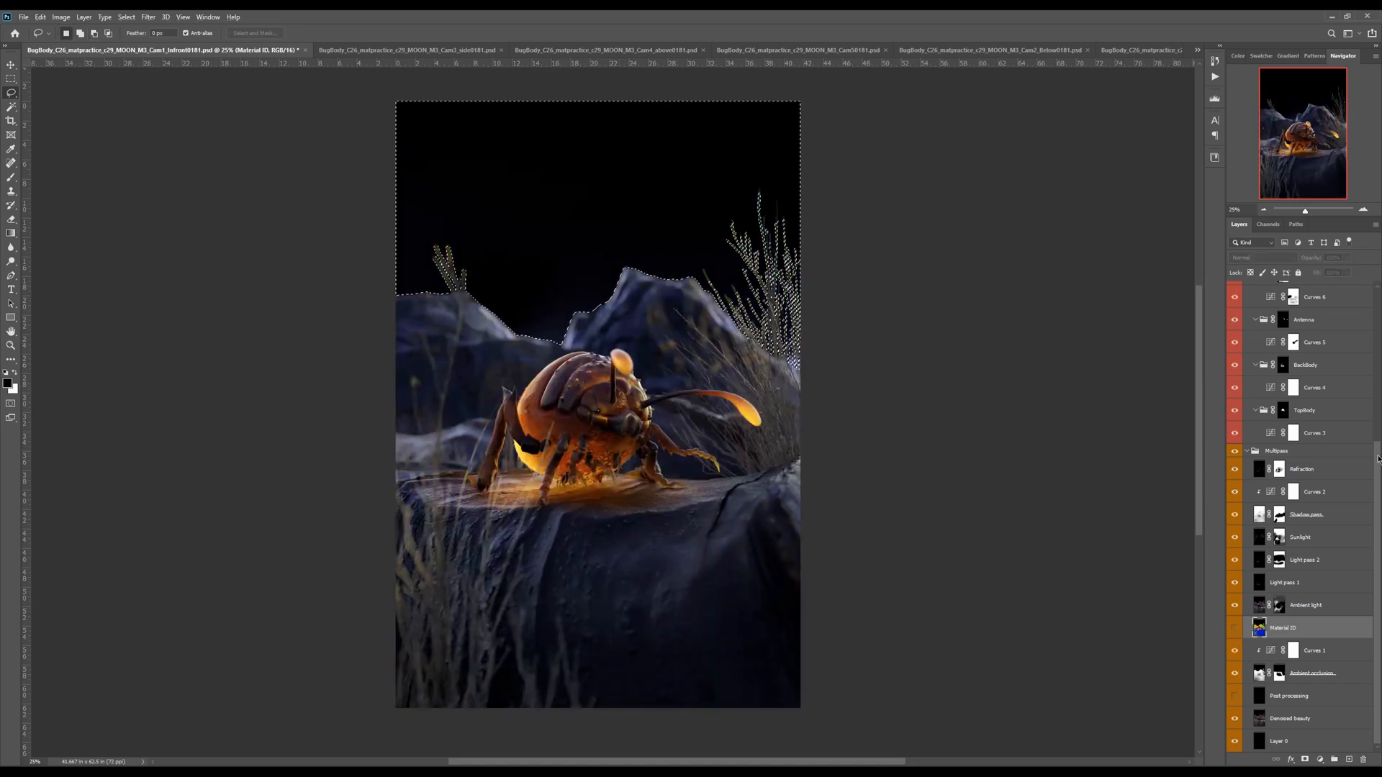
Create a group named sky above Buggy and mask it with the sky selection
scroll(1283, 479, "up", 3)
left_click(1330, 295)
left_click_drag(1375, 317, 1375, 294)
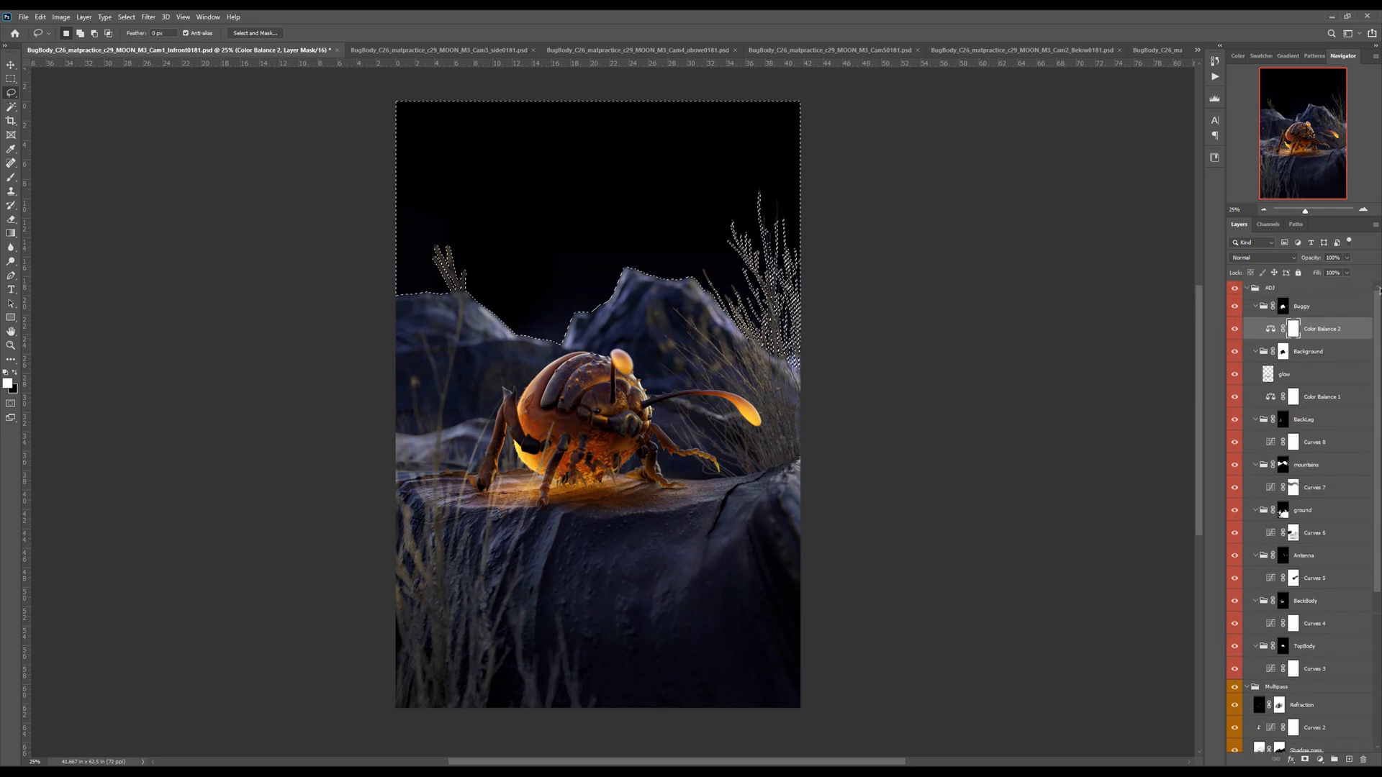
left_click(1330, 305)
left_click(1335, 760)
double_click(1287, 301)
type("skhy")
key("Return")
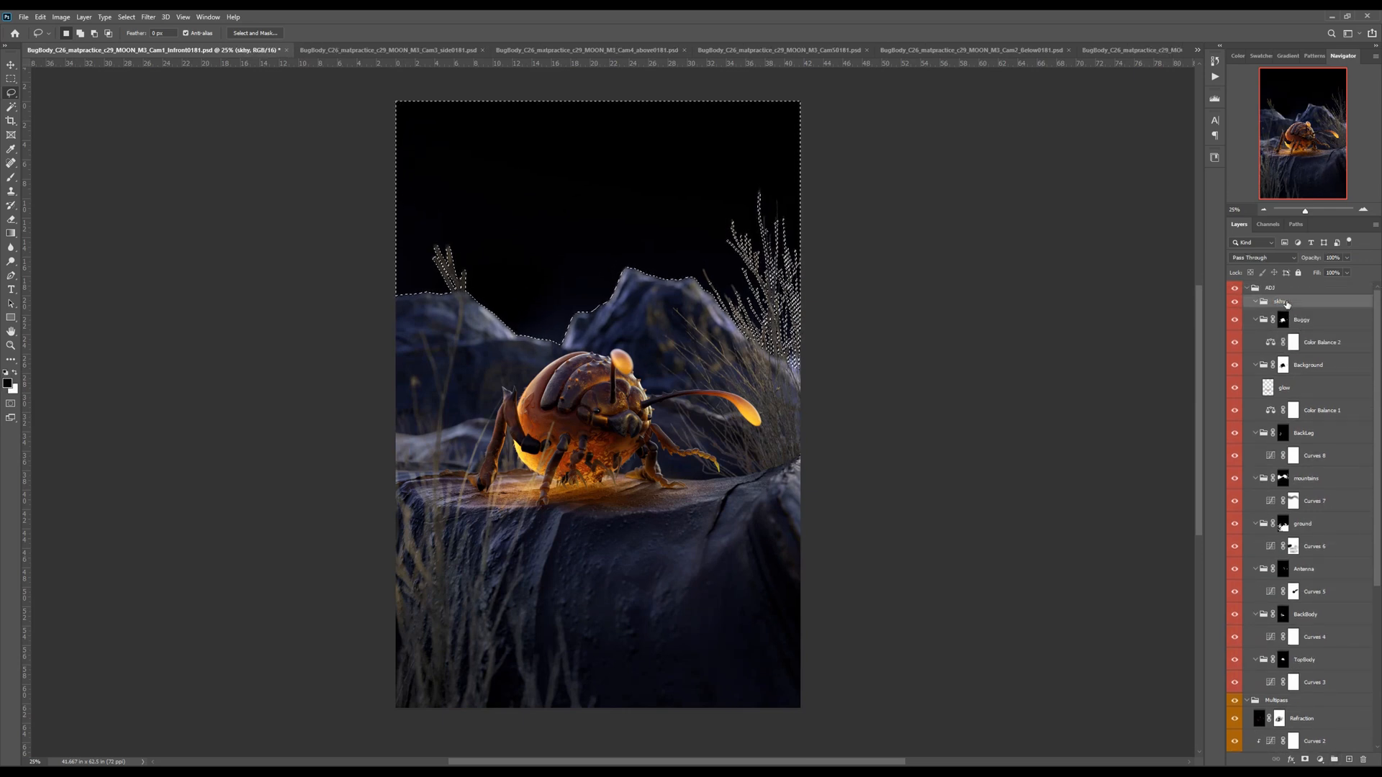
double_click(1278, 301)
type("sky")
key("Return")
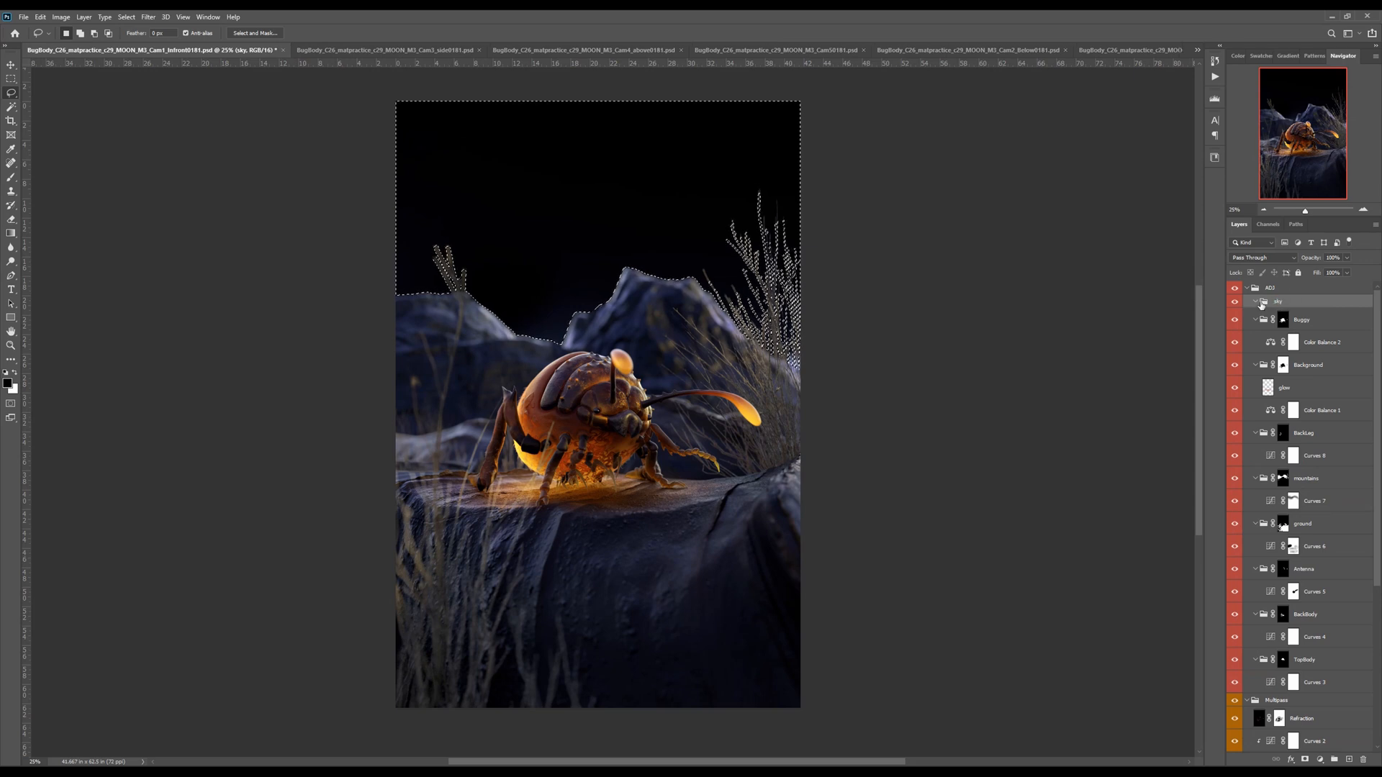
left_click(1305, 759)
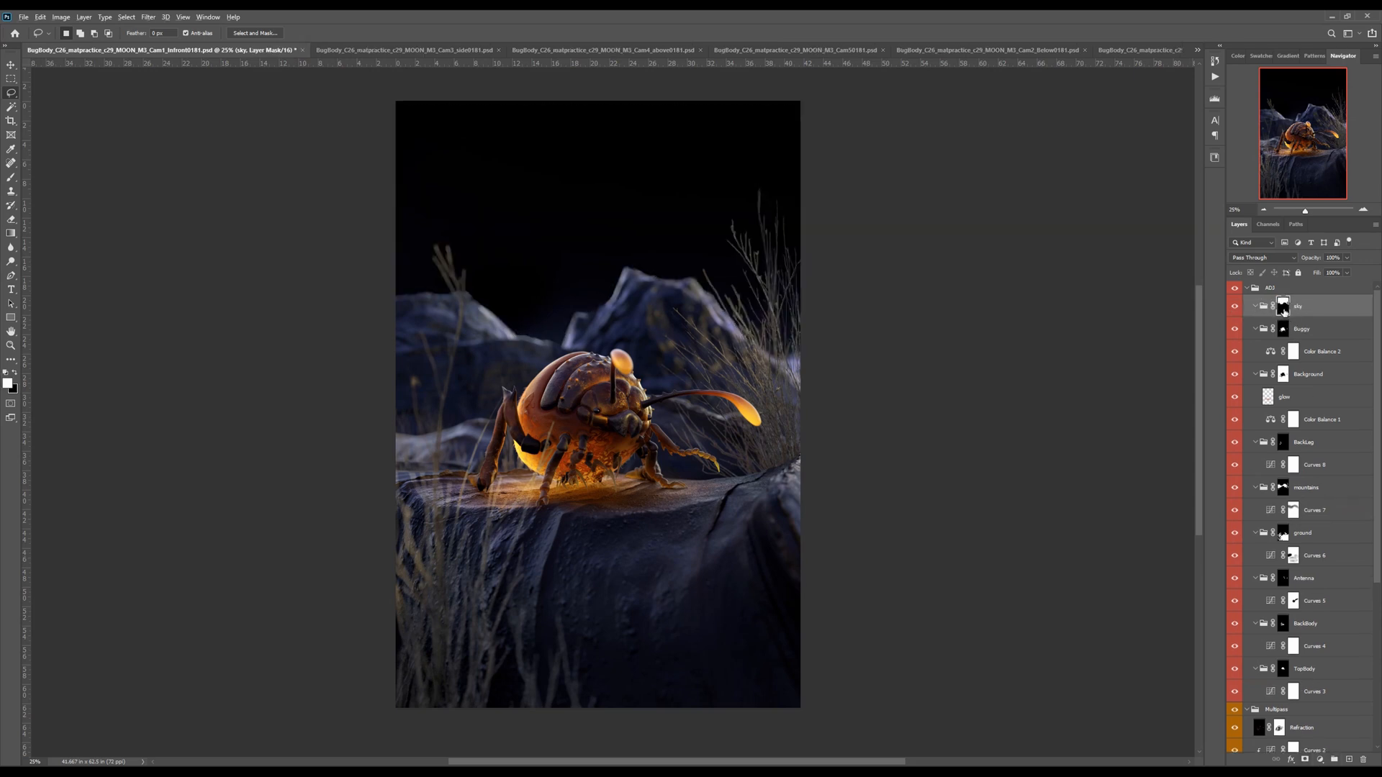
left_click(1284, 310, "alt")
Place the milky-way image, scaled to the canvas width across the upper scene, and move it into the sky group
key("ctrl+plus")
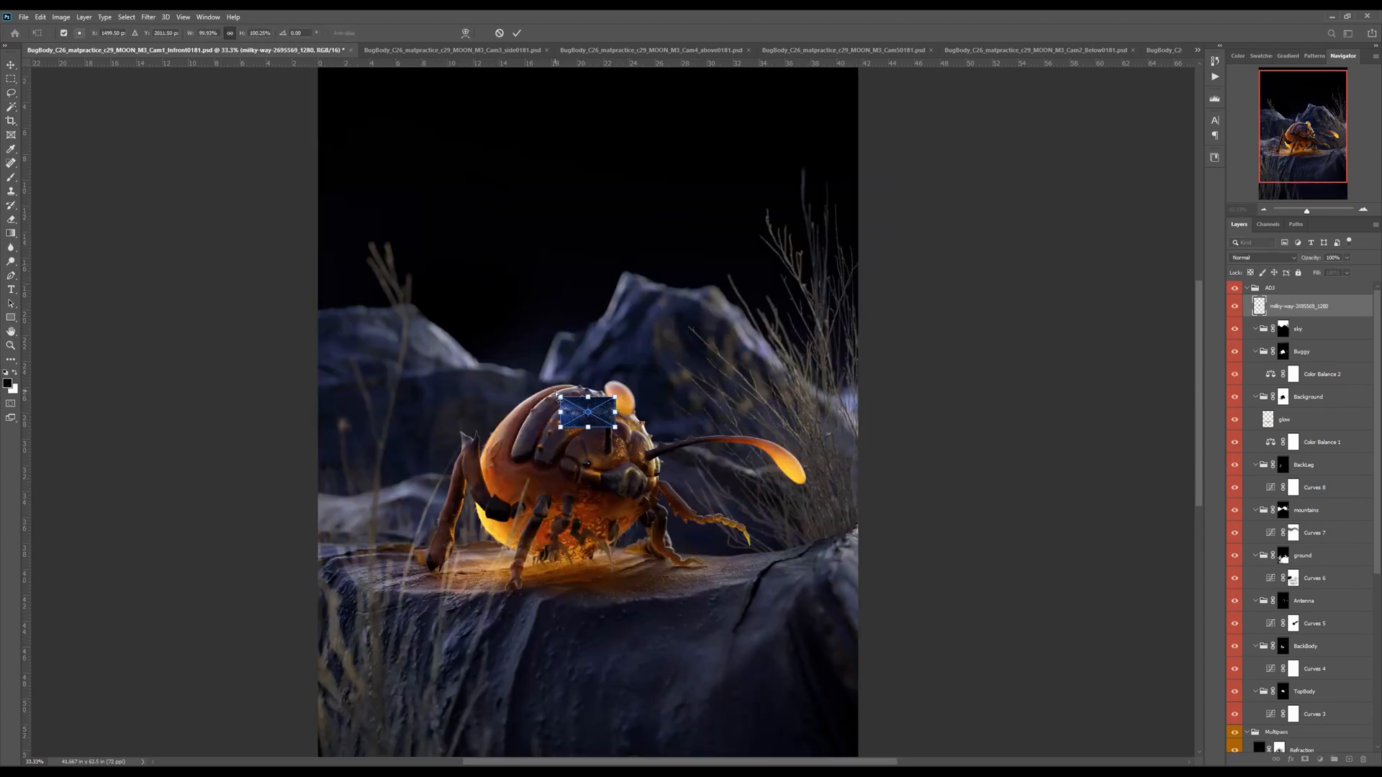
key("ctrl+minus")
key("Return")
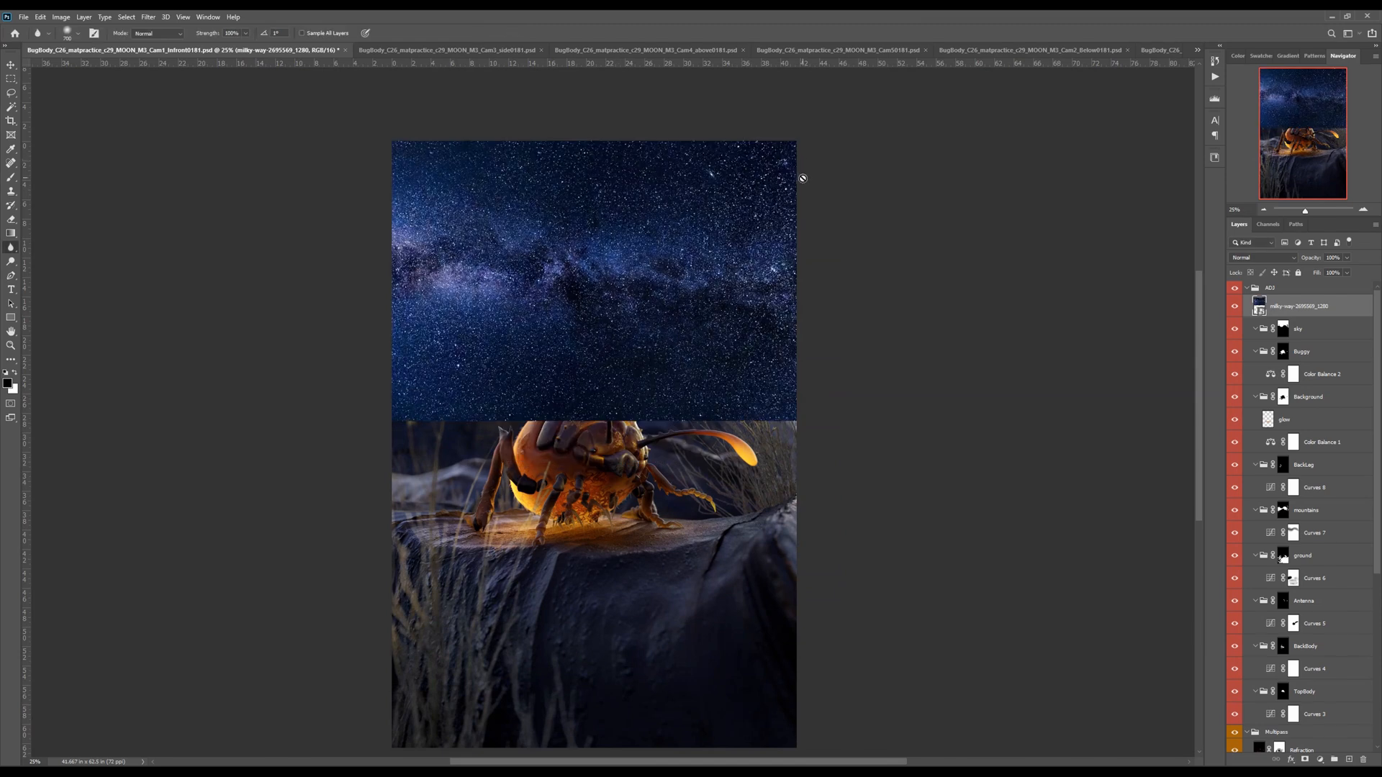
left_click_drag(1321, 310, 1303, 331)
key("v")
key("ctrl+1")
left_click_drag(589, 229, 770, 548)
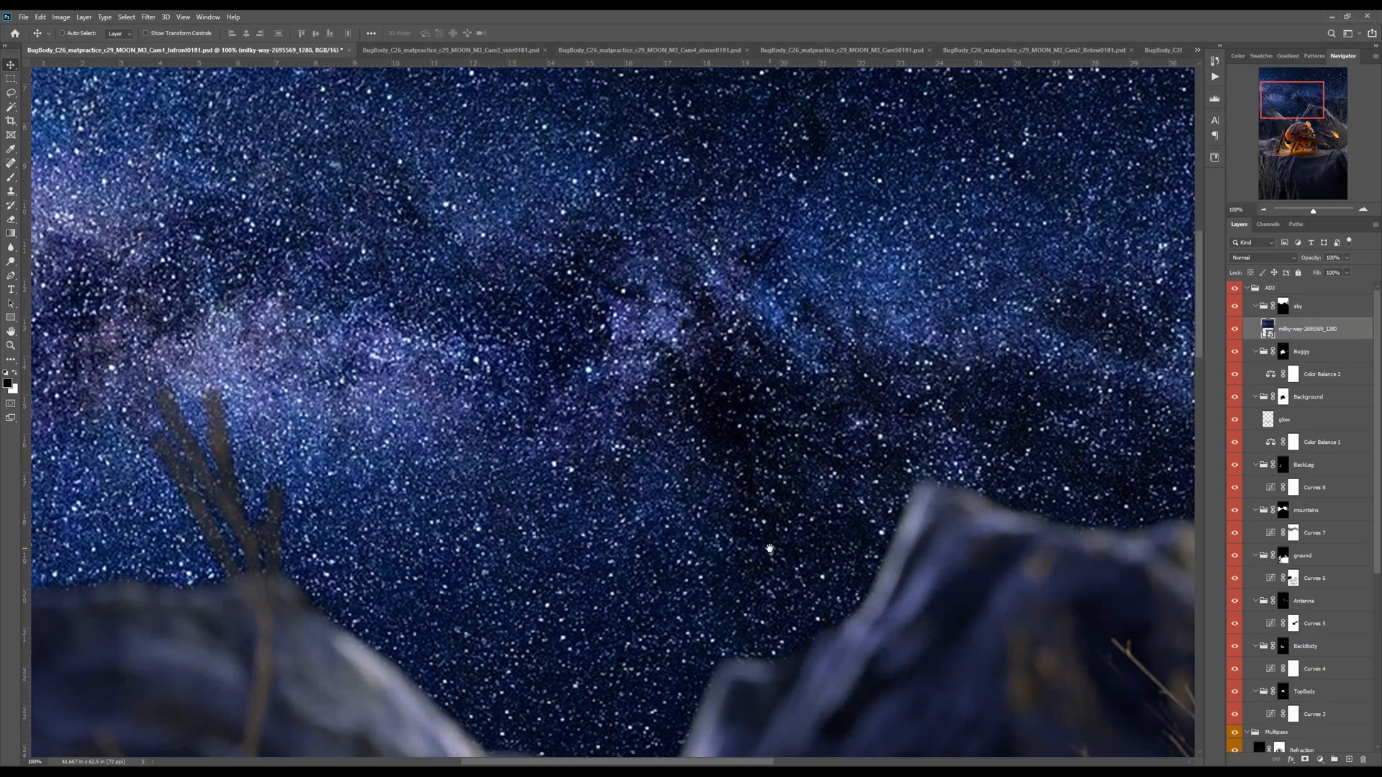
Apply a Gaussian Blur with a radius of 7.5 pixels to the milky-way layer as a smart filter
key("ctrl+minus")
key("ctrl+minus")
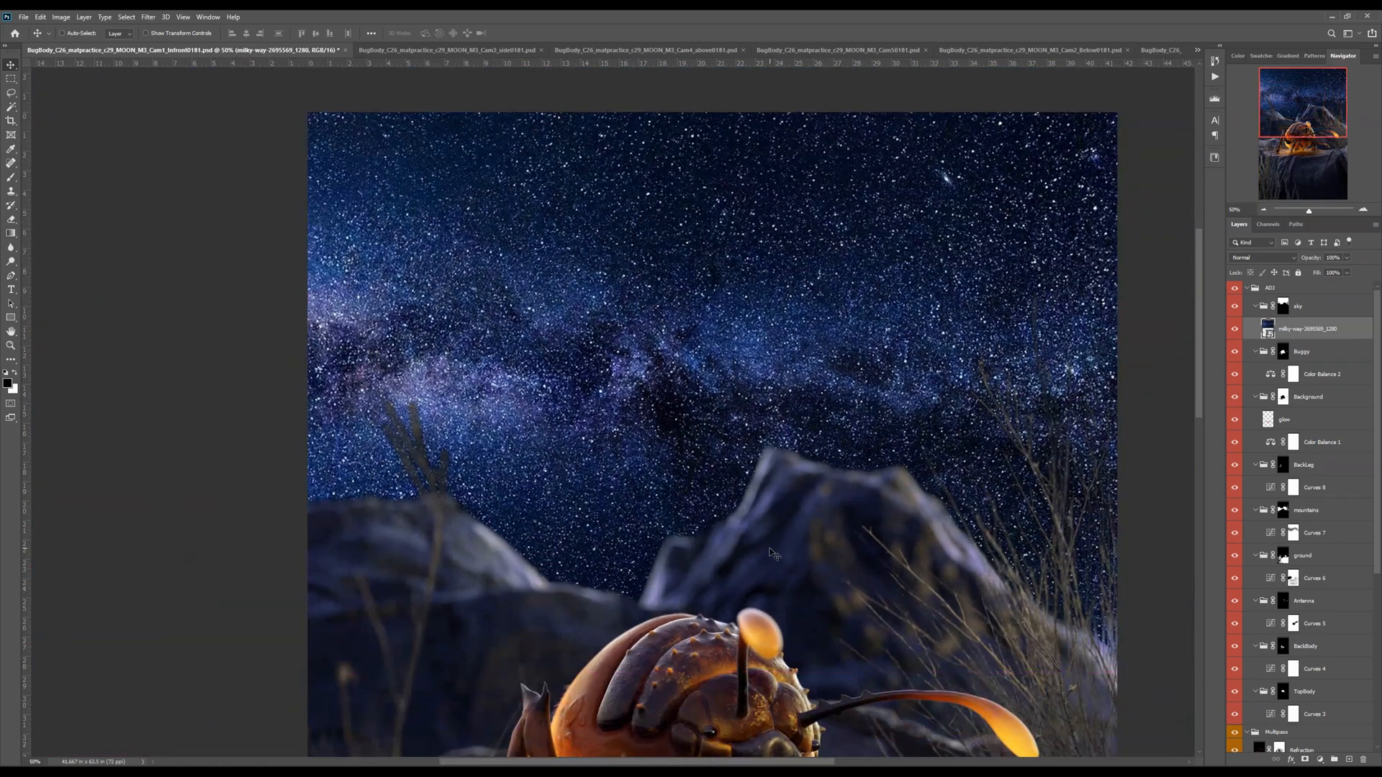
left_click(147, 17)
mouse_move(201, 139)
left_click(306, 180)
left_click_drag(619, 400, 278, 375)
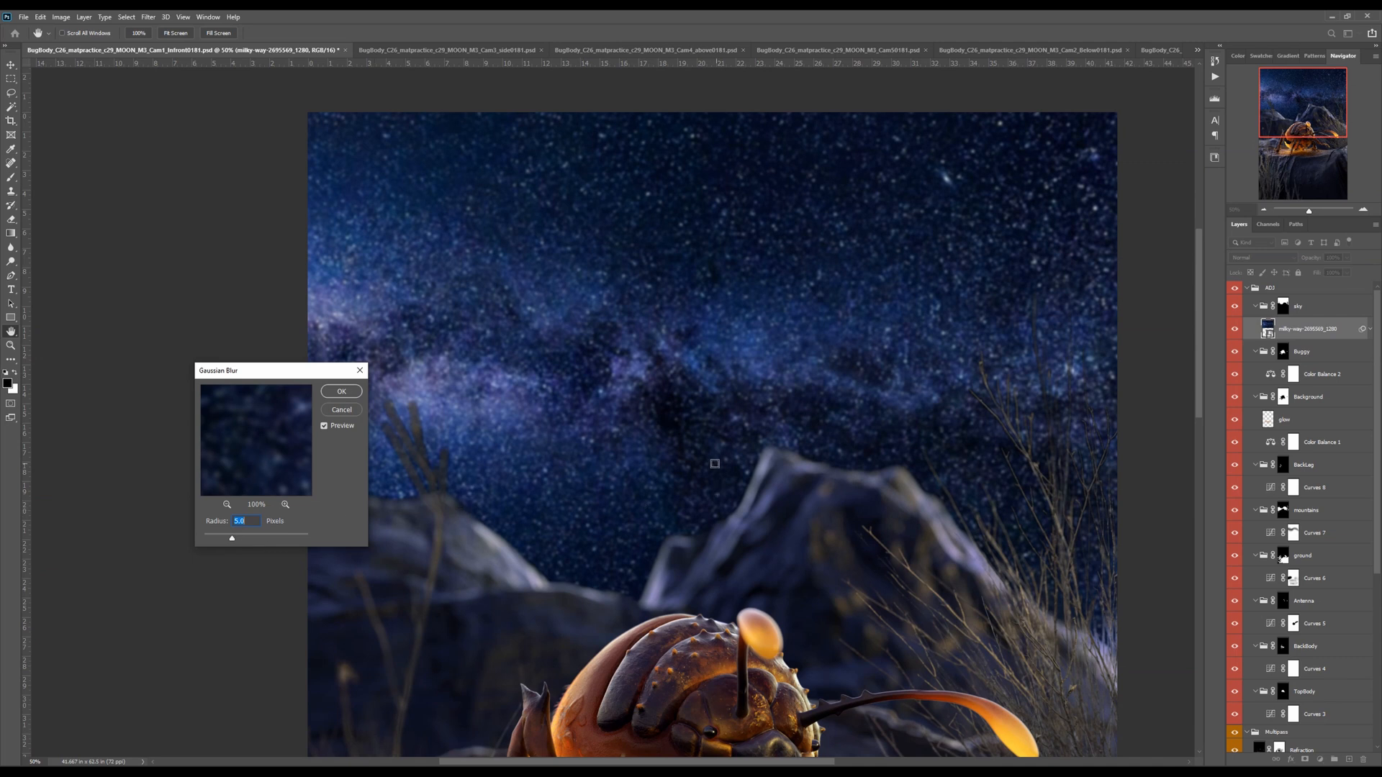
scroll(728, 485, "down", 3)
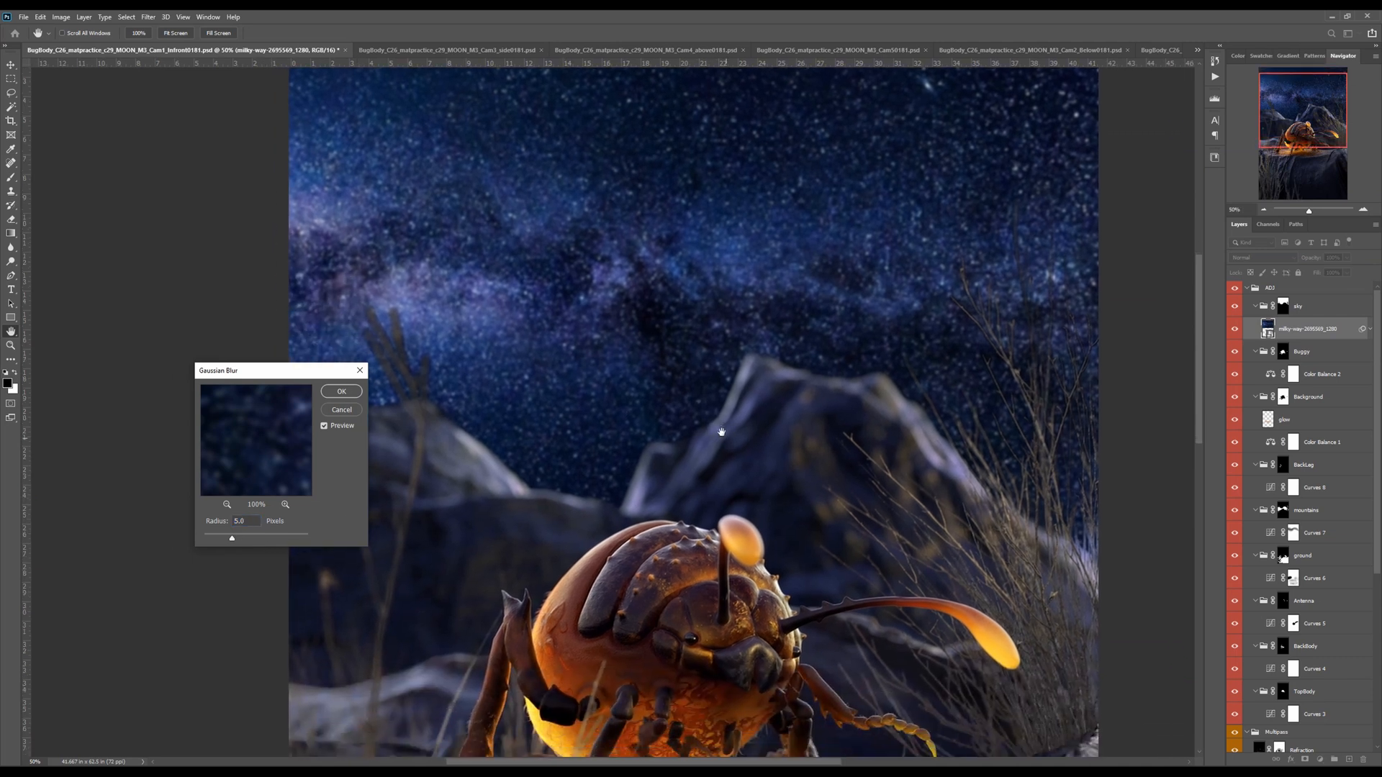
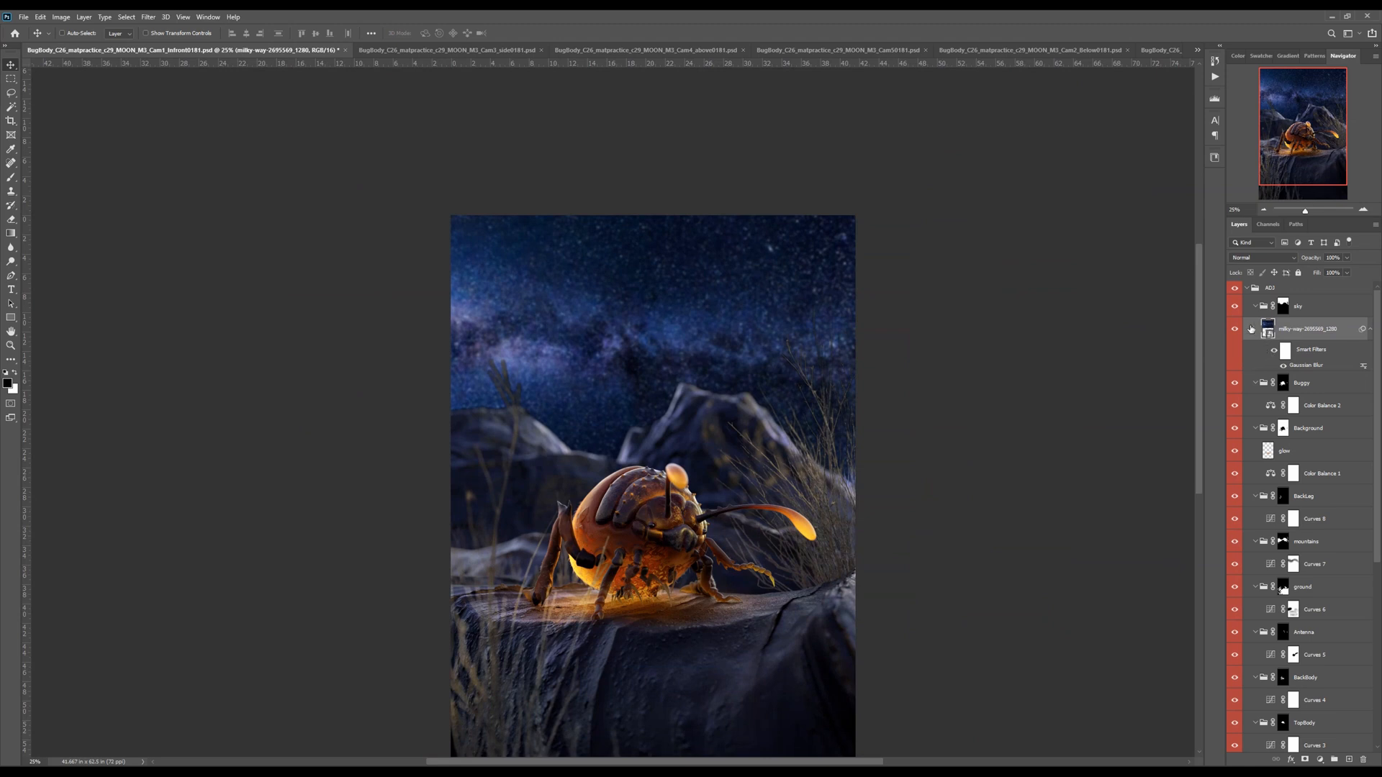
Review the milky-way layer's Gaussian Blur setting and compare the scene with the starry sky hidden and shown
double_click(1296, 365)
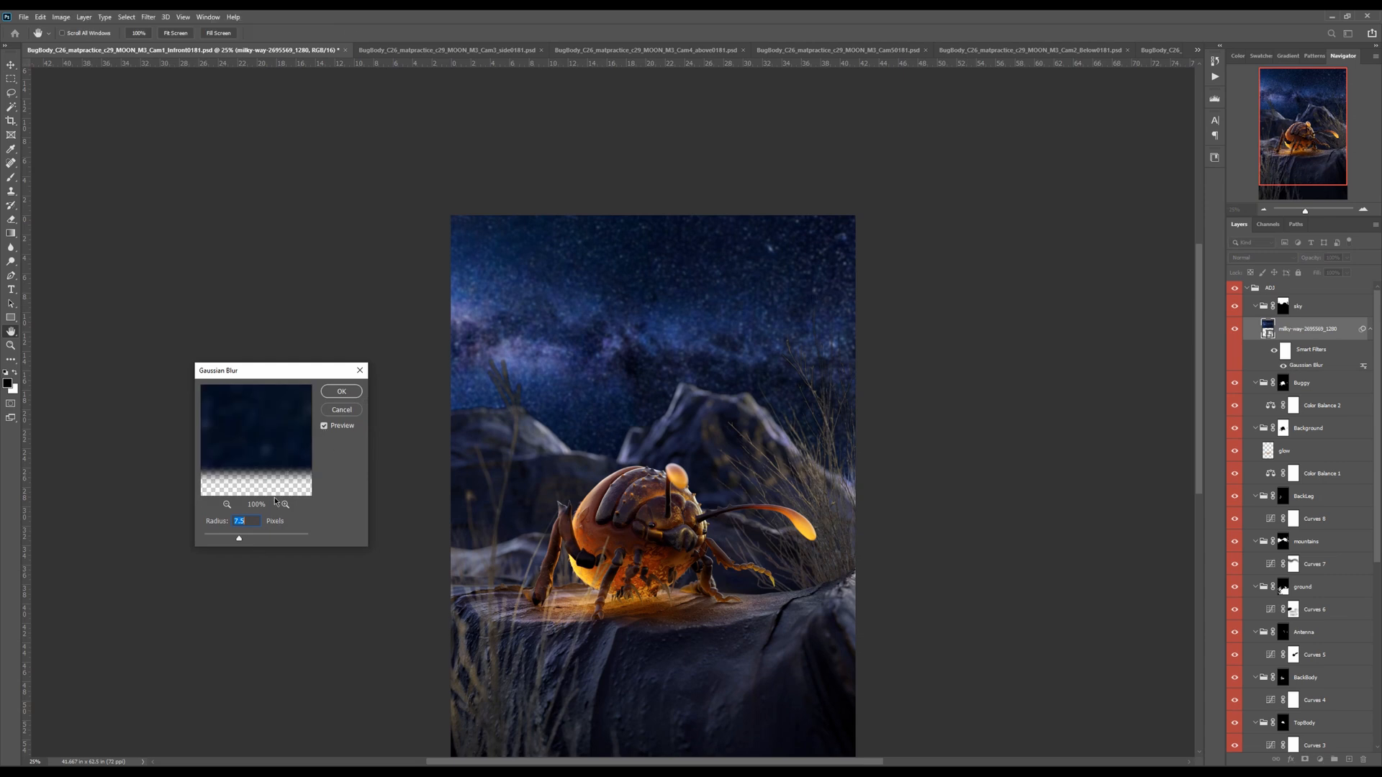
left_click(337, 412)
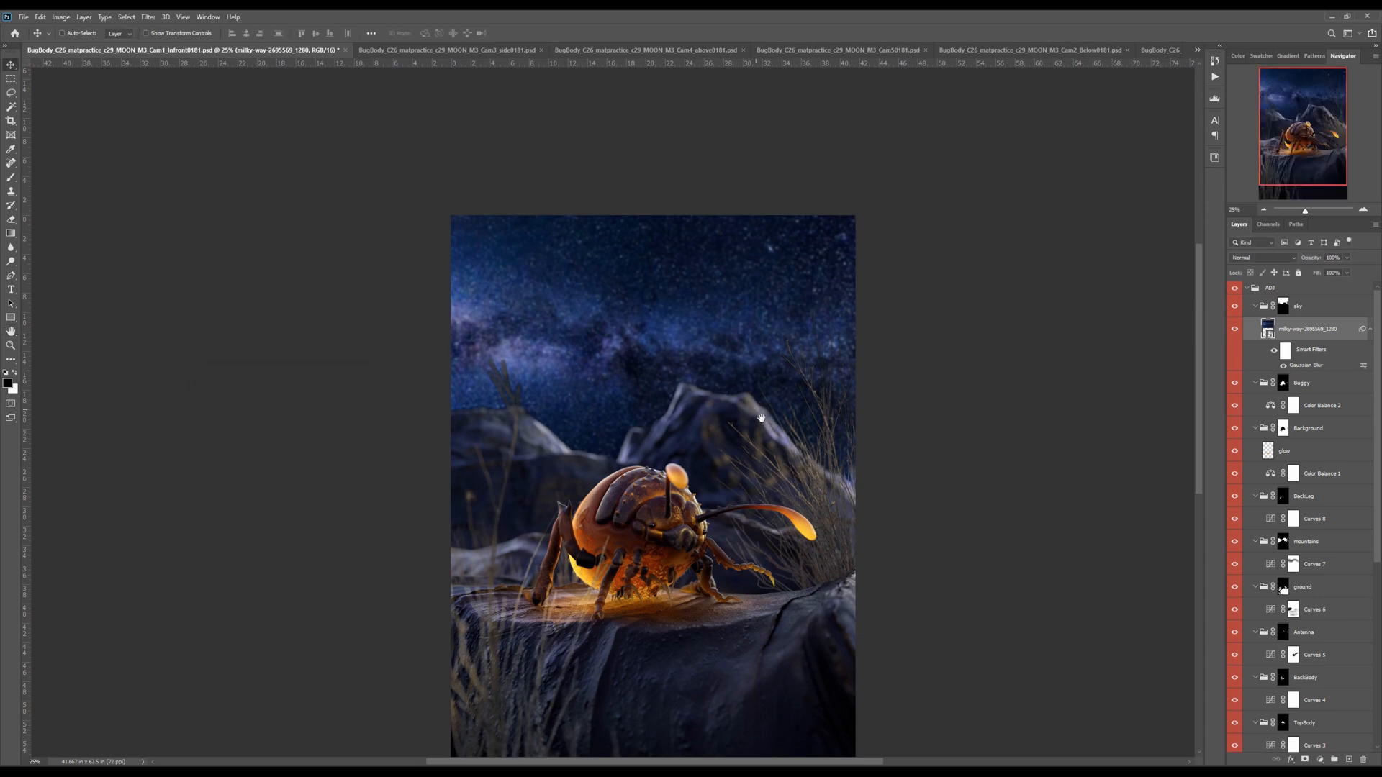
left_click_drag(762, 422, 742, 363)
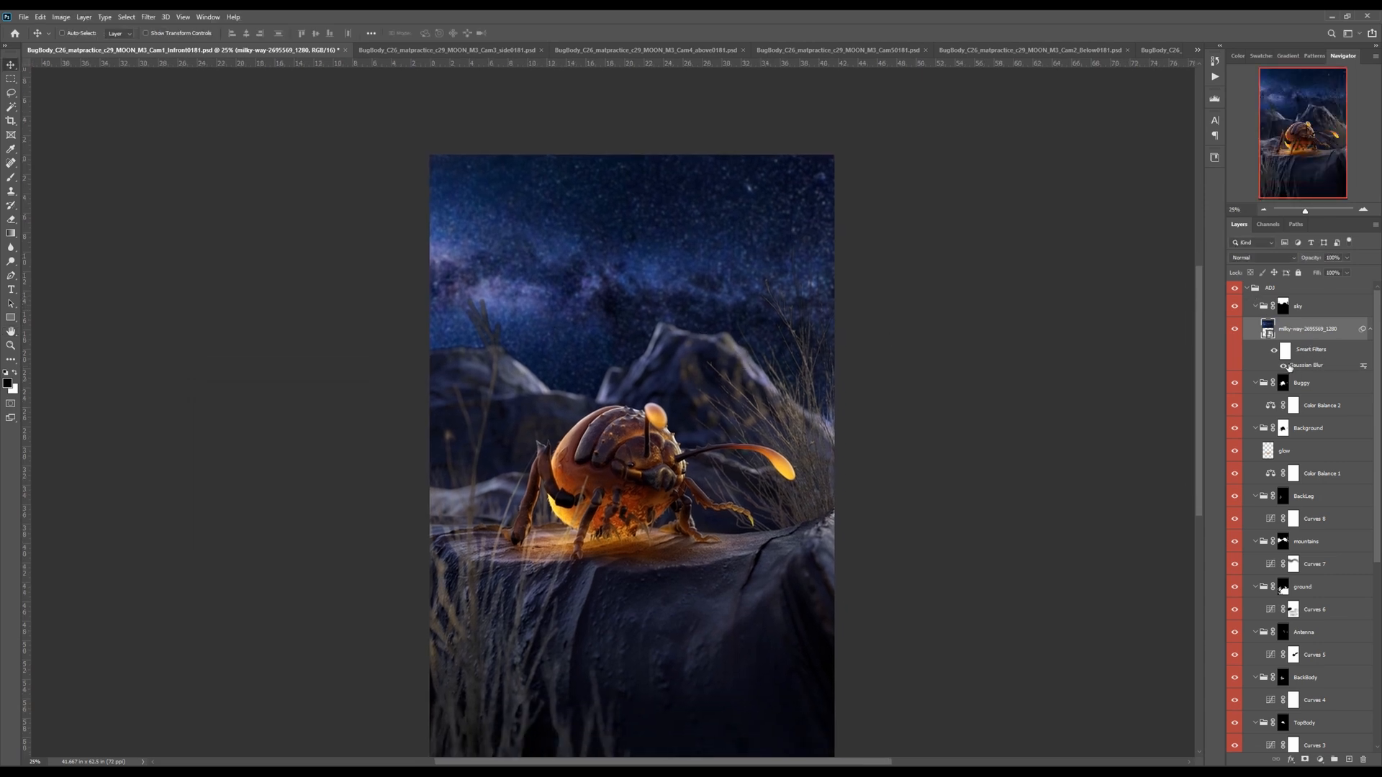
left_click_drag(922, 391, 939, 367)
left_click(1235, 333)
left_click(1236, 332)
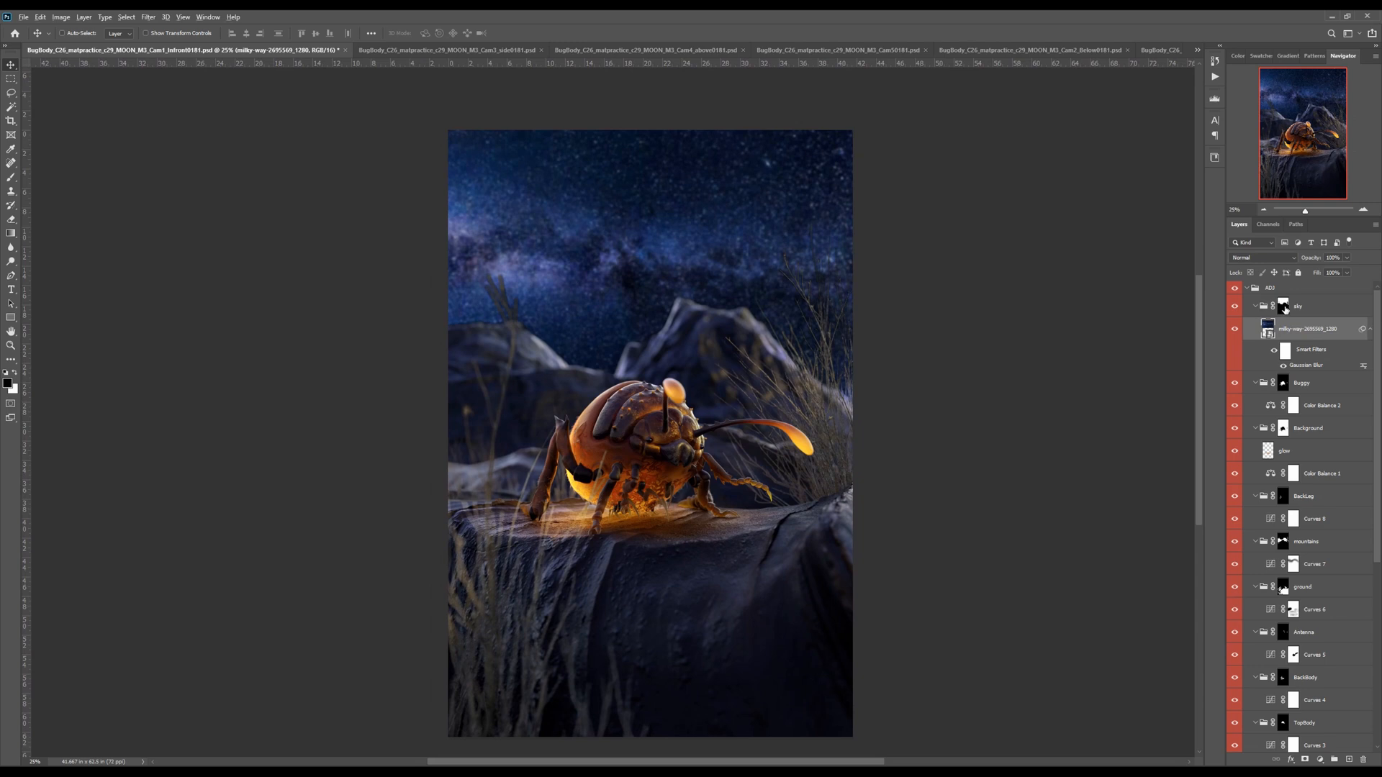
Inspect the sky group's mask and the sky edges around the mountains and the grass on both sides
left_click(1283, 307, "alt")
left_click(1284, 306, "alt")
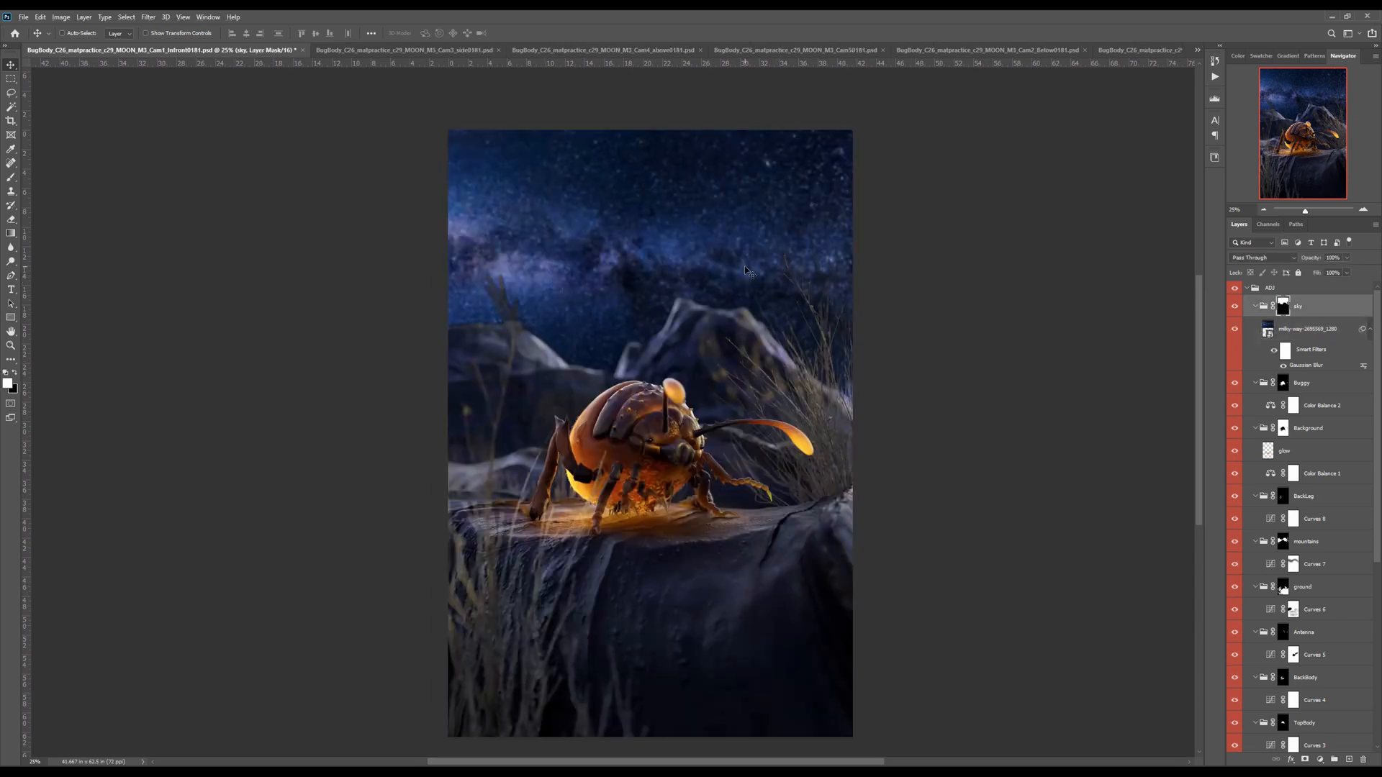
key("ctrl+plus")
left_click_drag(876, 299, 695, 414)
key("ctrl+plus")
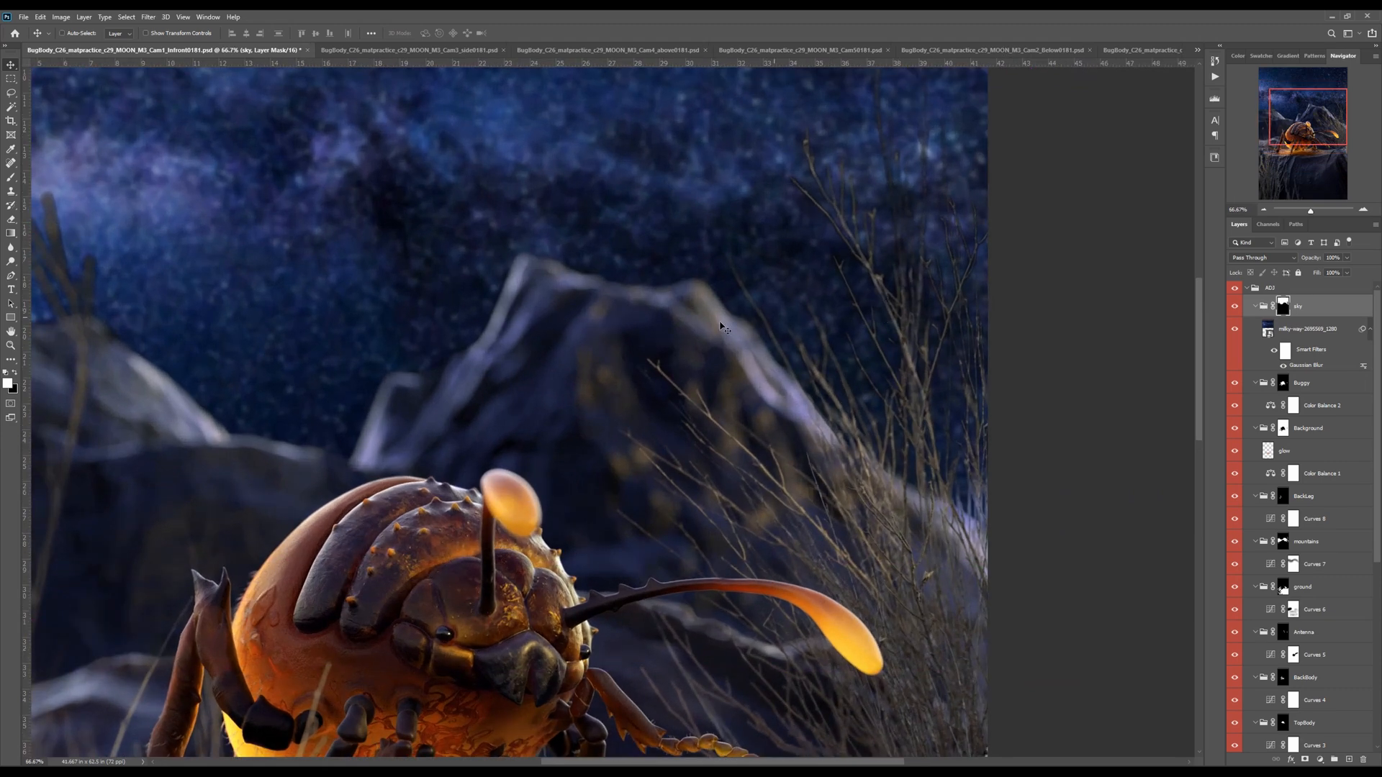
left_click_drag(475, 324, 827, 364)
left_click_drag(651, 321, 520, 354)
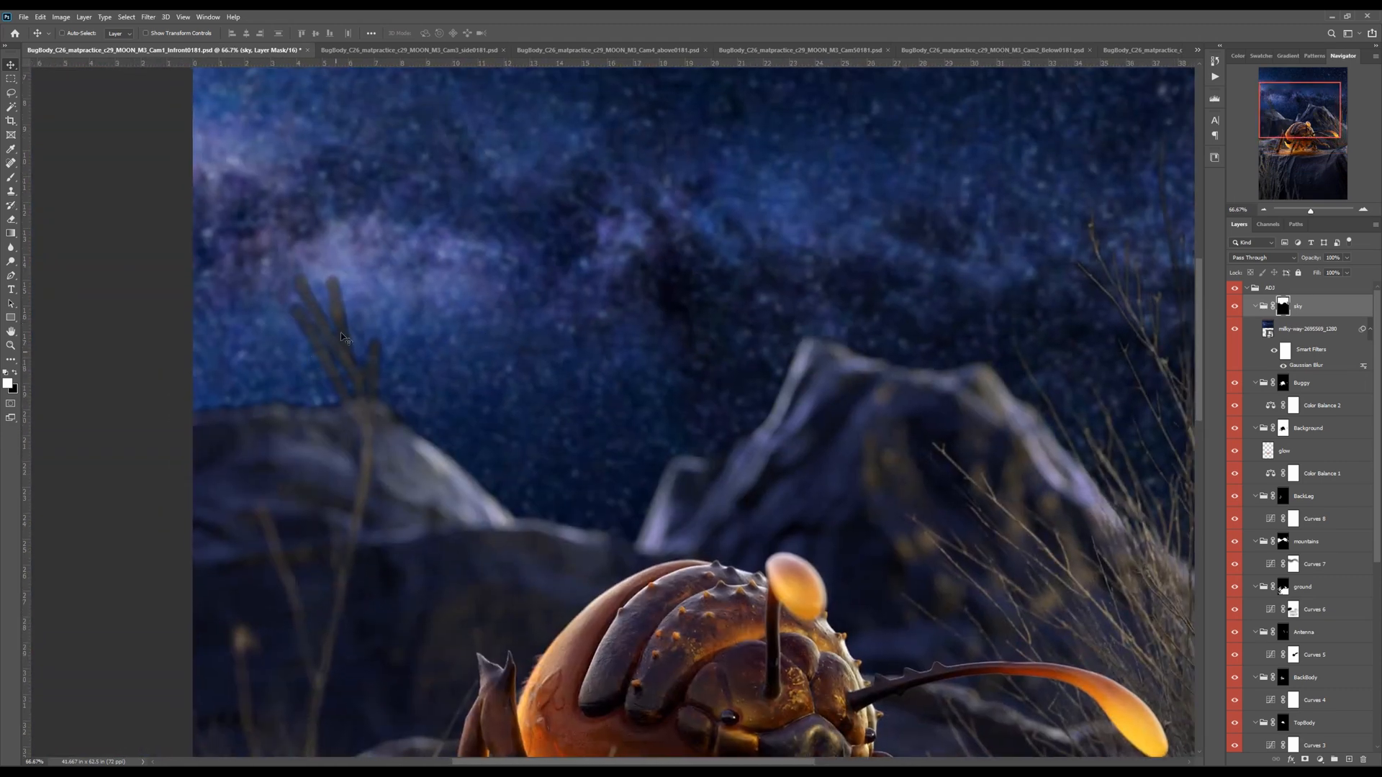
left_click(11, 247)
left_click(1284, 307, "alt")
left_click(1284, 306, "alt")
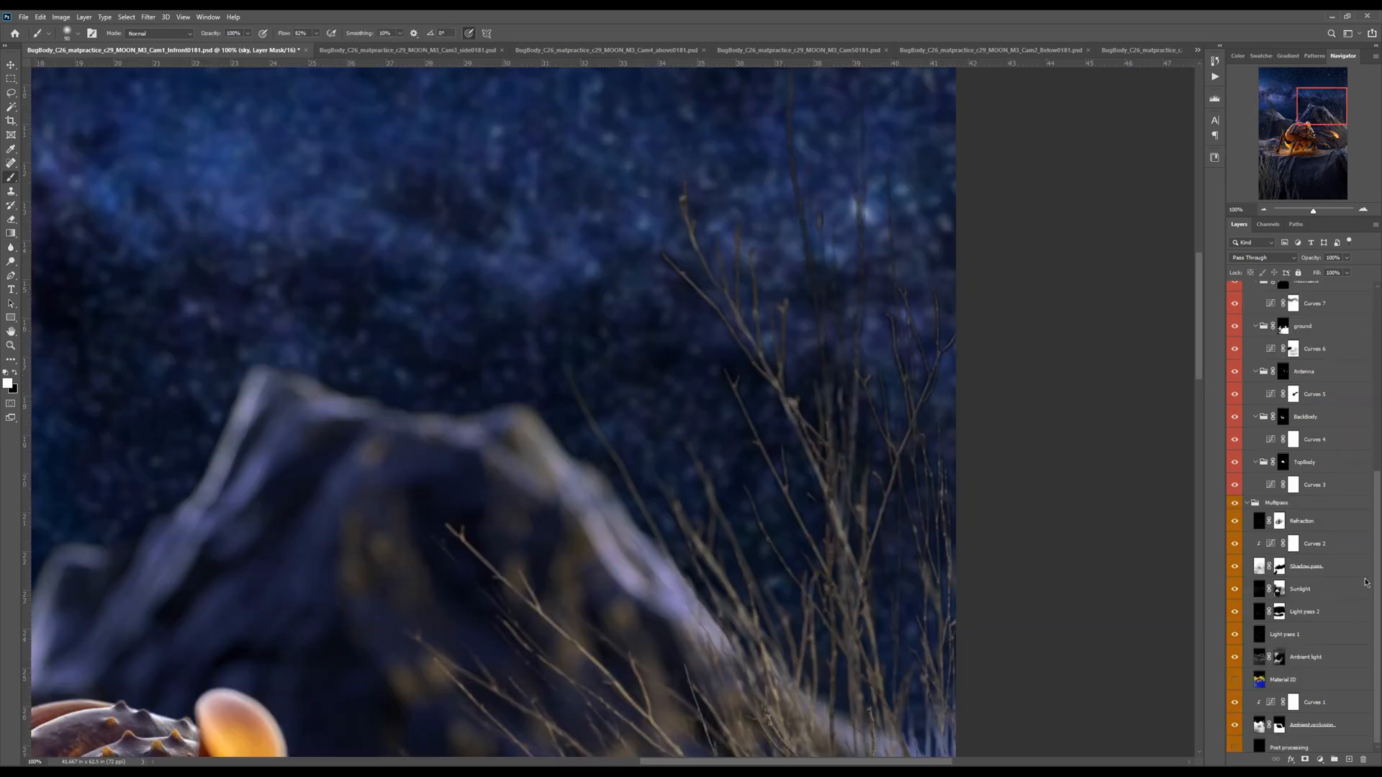
Isolate the Material ID layer, select its dark green grass by Color Range with reduced fuzziness, and restore the other layers
scroll(1251, 635, "down", 3)
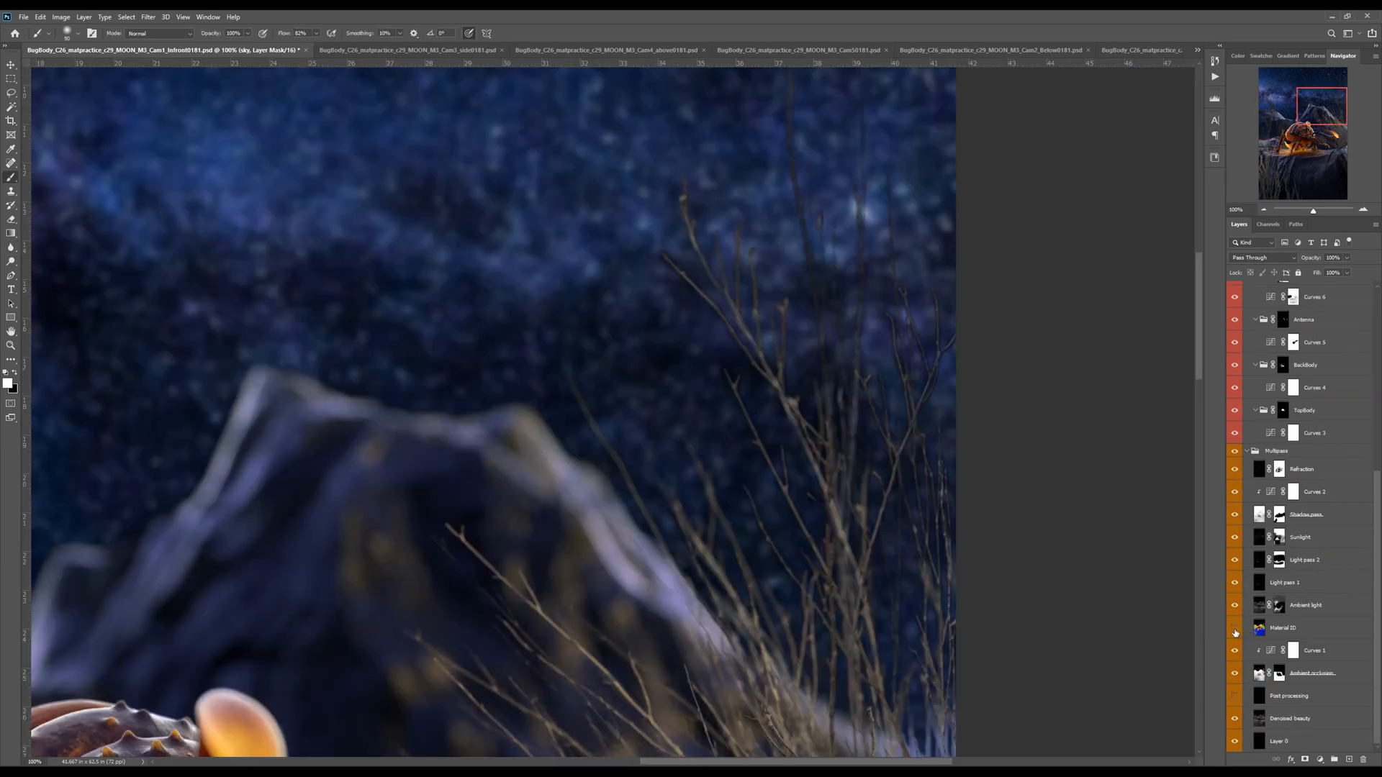
left_click(1235, 632, "alt")
left_click(1264, 631)
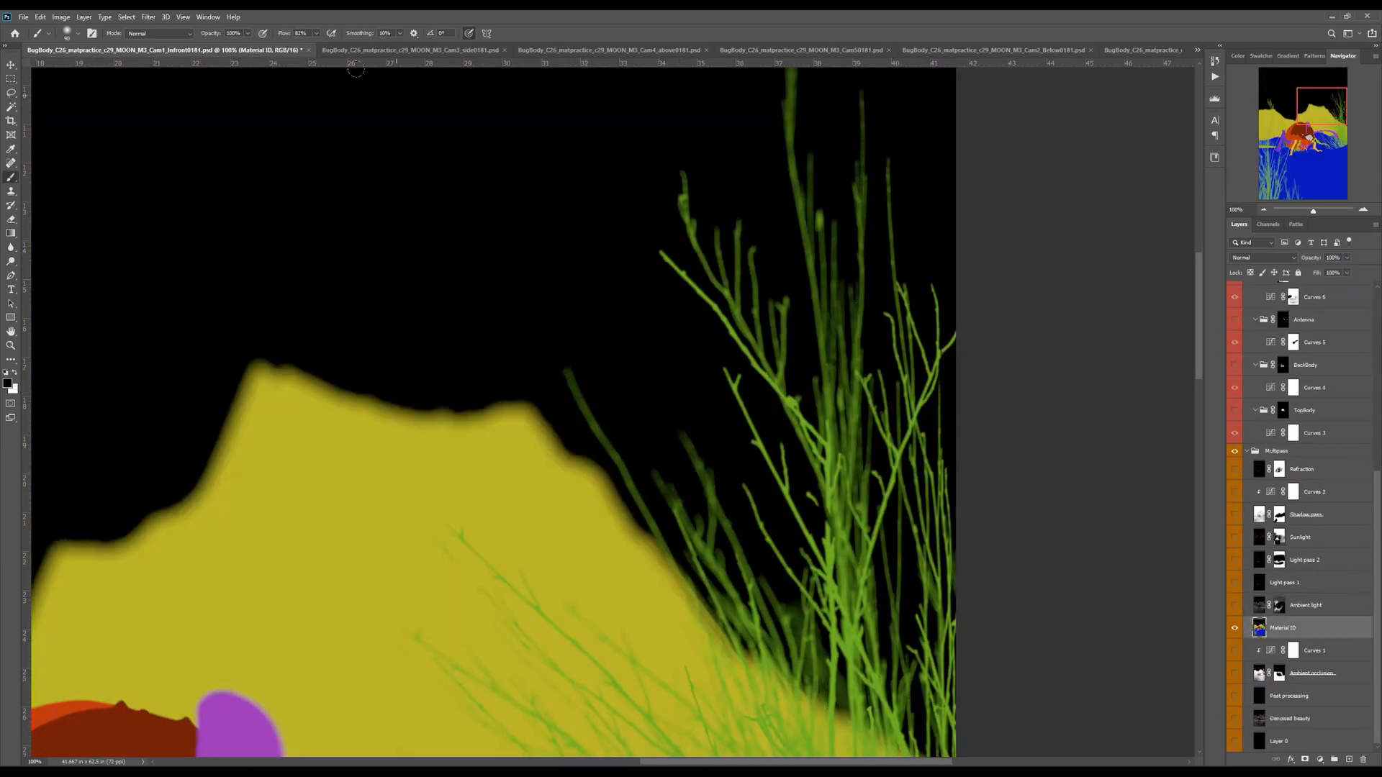
left_click(126, 17)
left_click(142, 125)
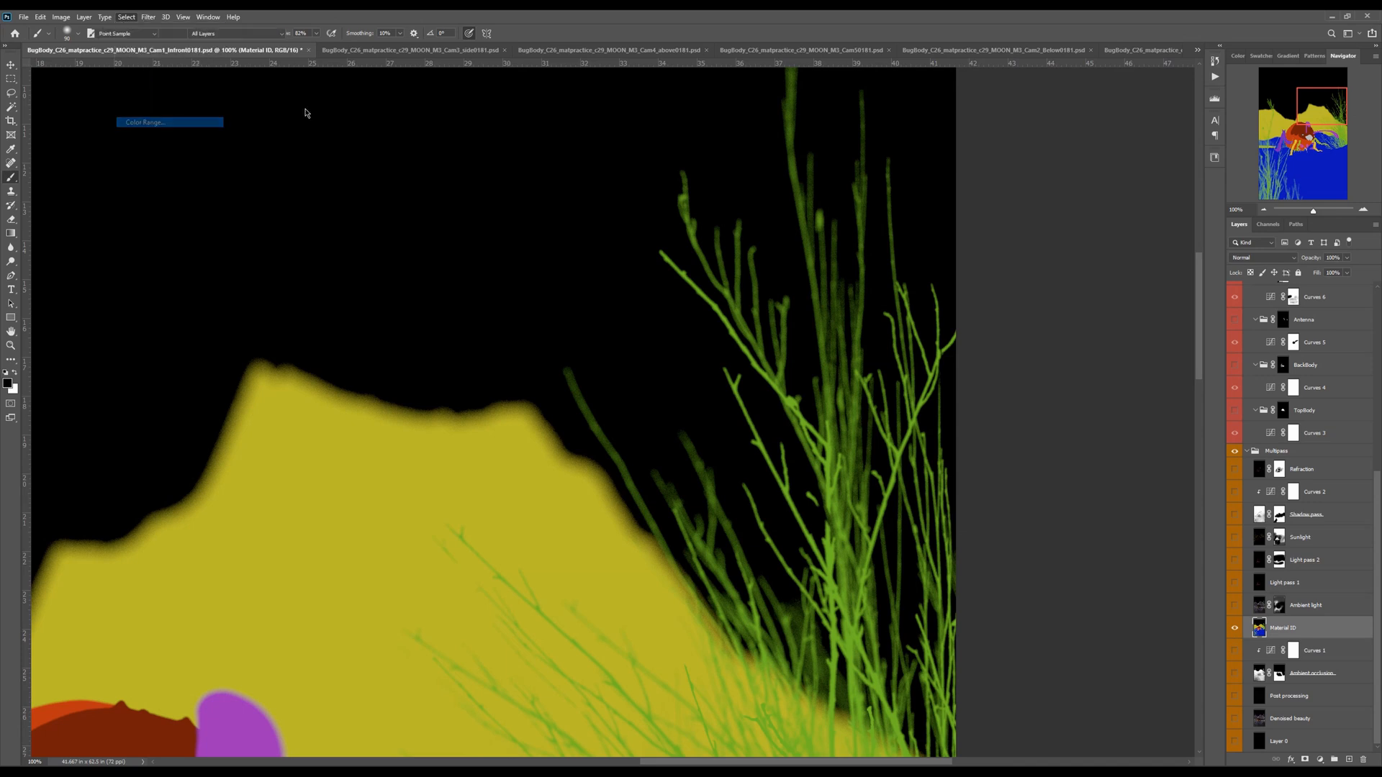
left_click(700, 245)
left_click_drag(958, 217, 907, 218)
left_click(1016, 179)
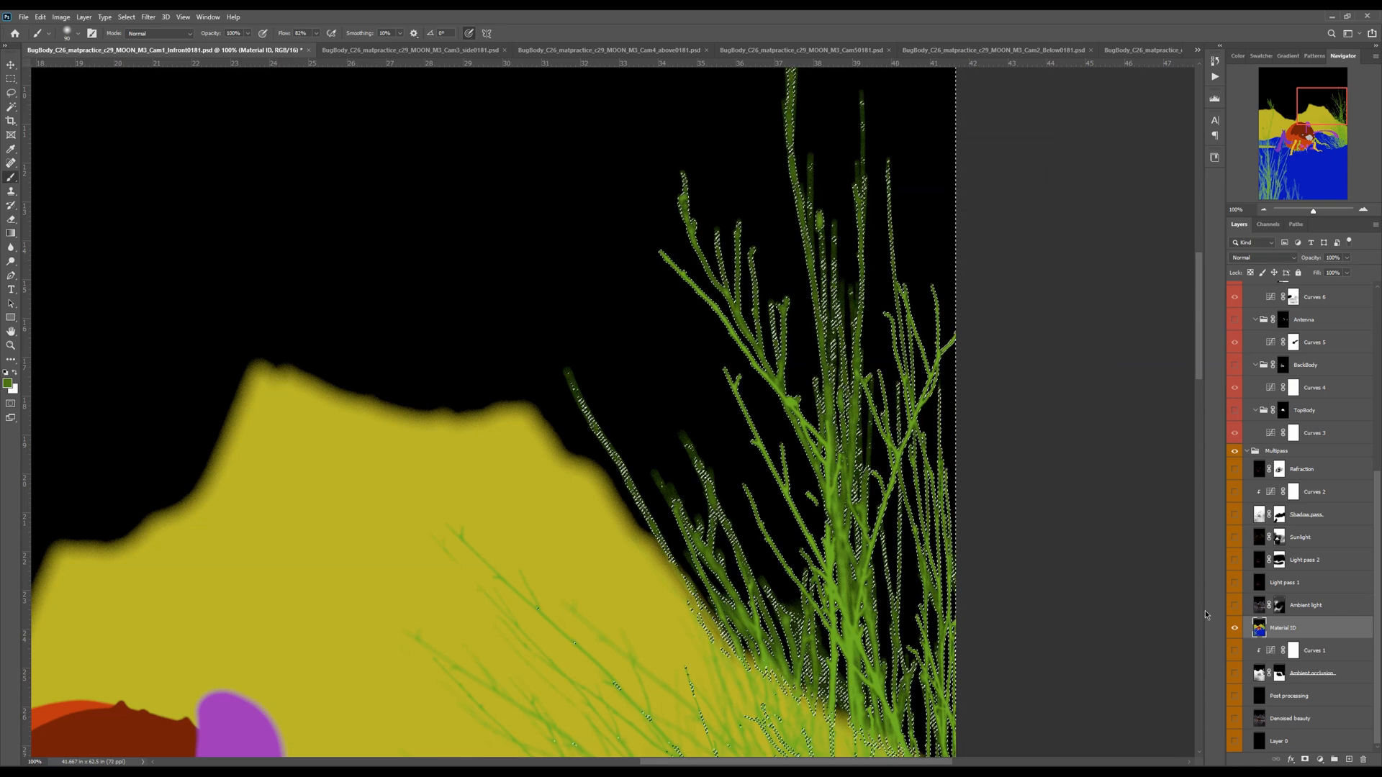
left_click(1235, 628, "alt")
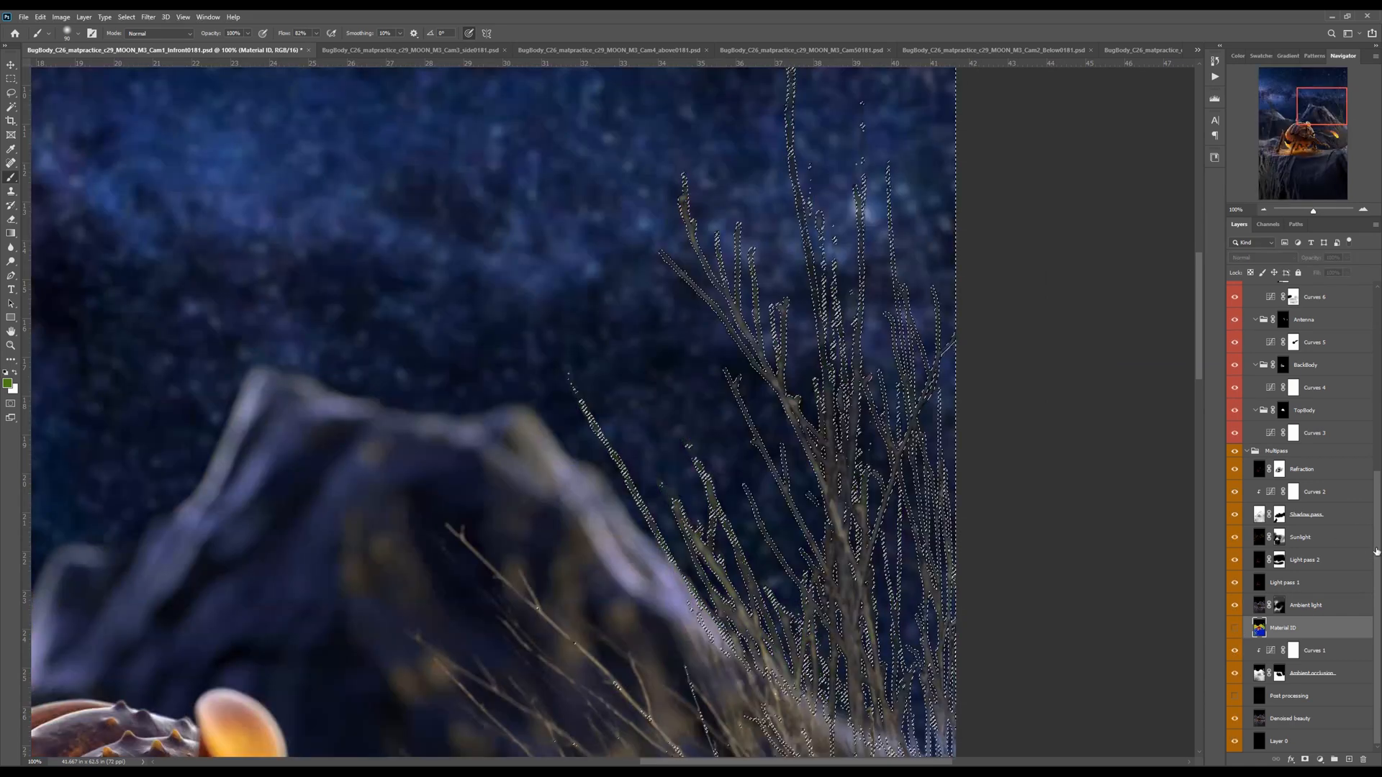
Target the sky group's mask and clear the grass selection
scroll(1376, 552, "up", 10)
left_click(1250, 310)
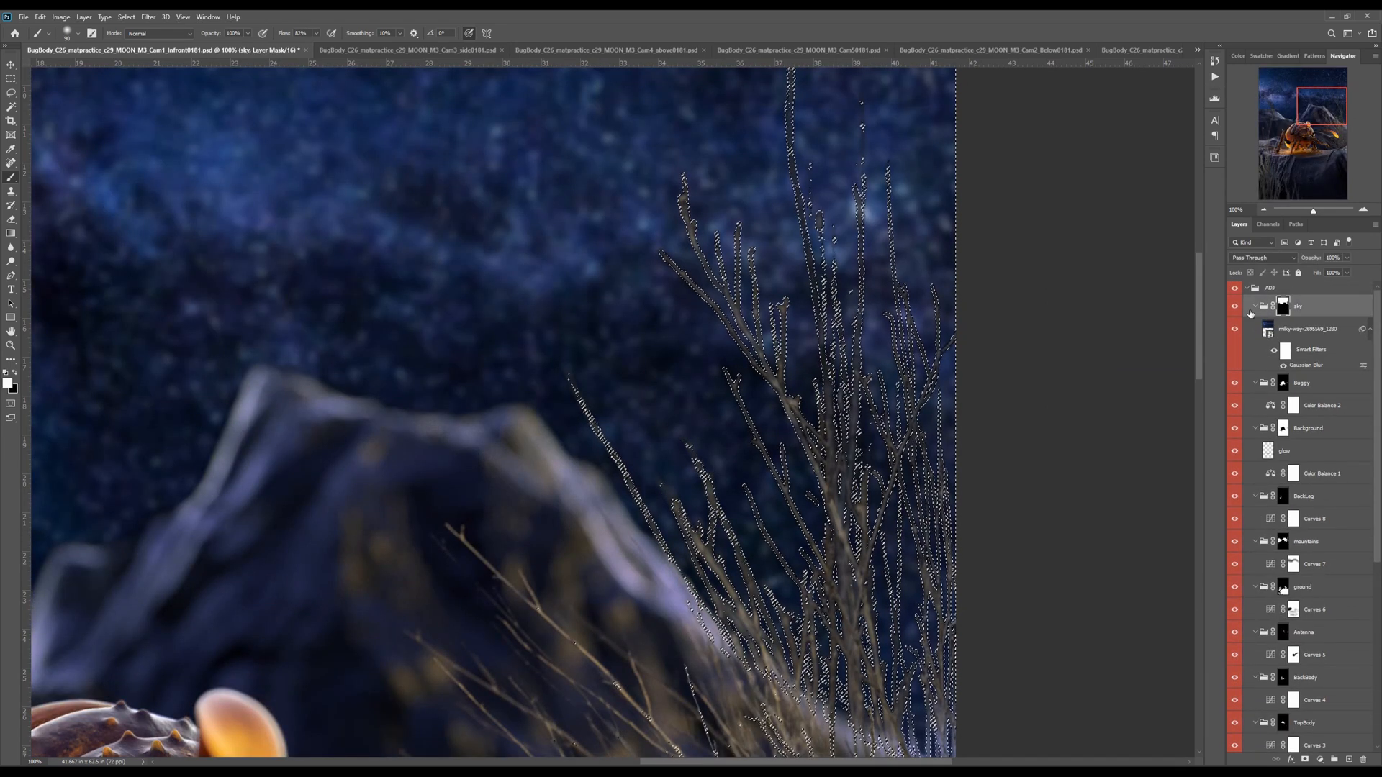
key("ctrl+d")
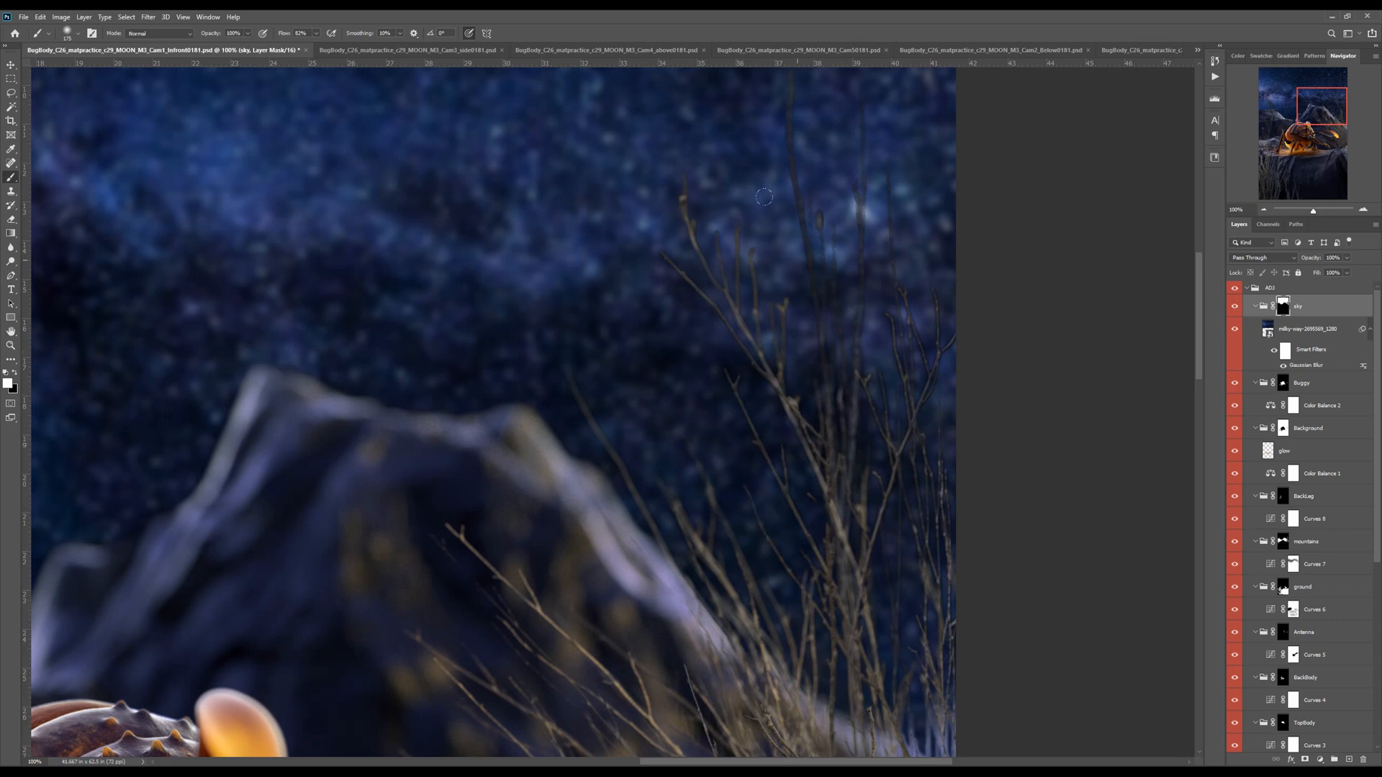
Touch up the sky group's mask along the tall grass stems on the right so they stand out against the stars
scroll(792, 201, "up", 1)
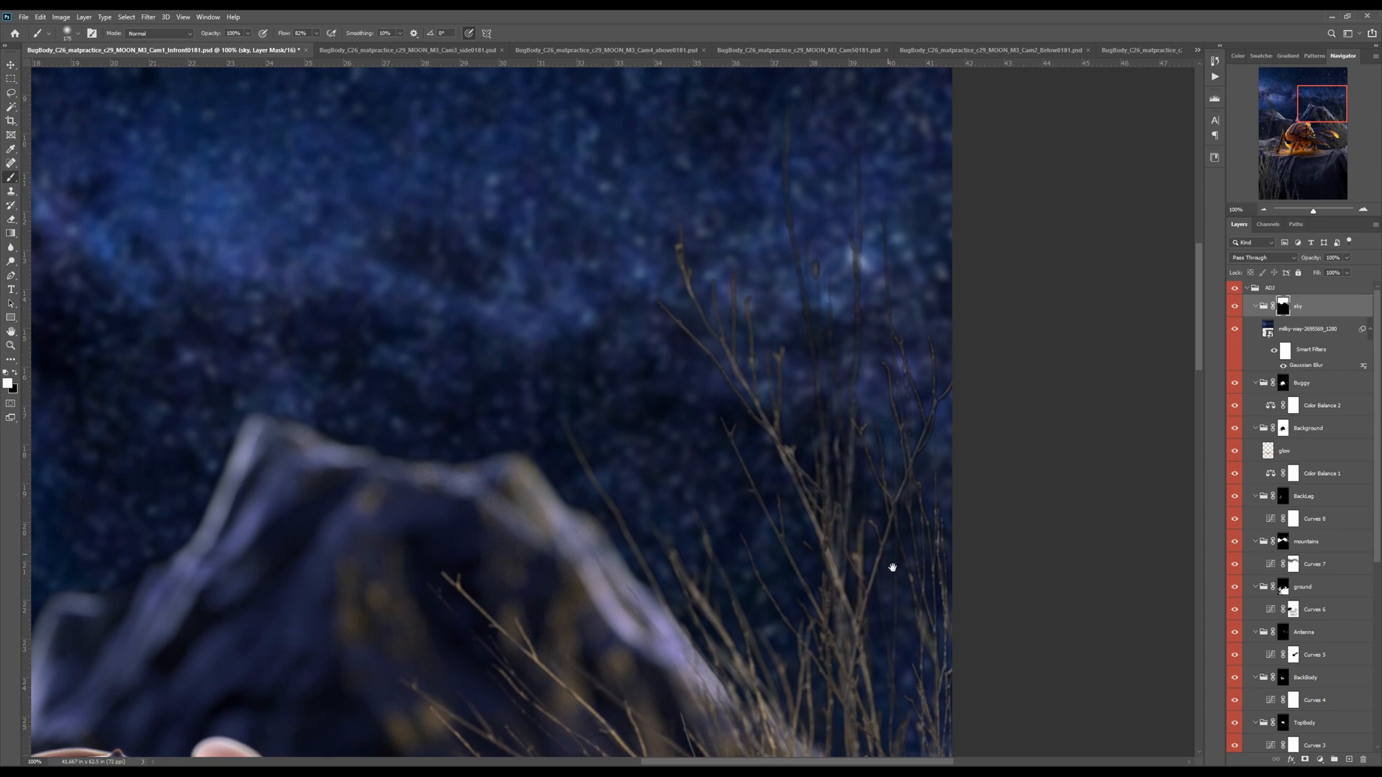
left_click_drag(888, 559, 879, 463)
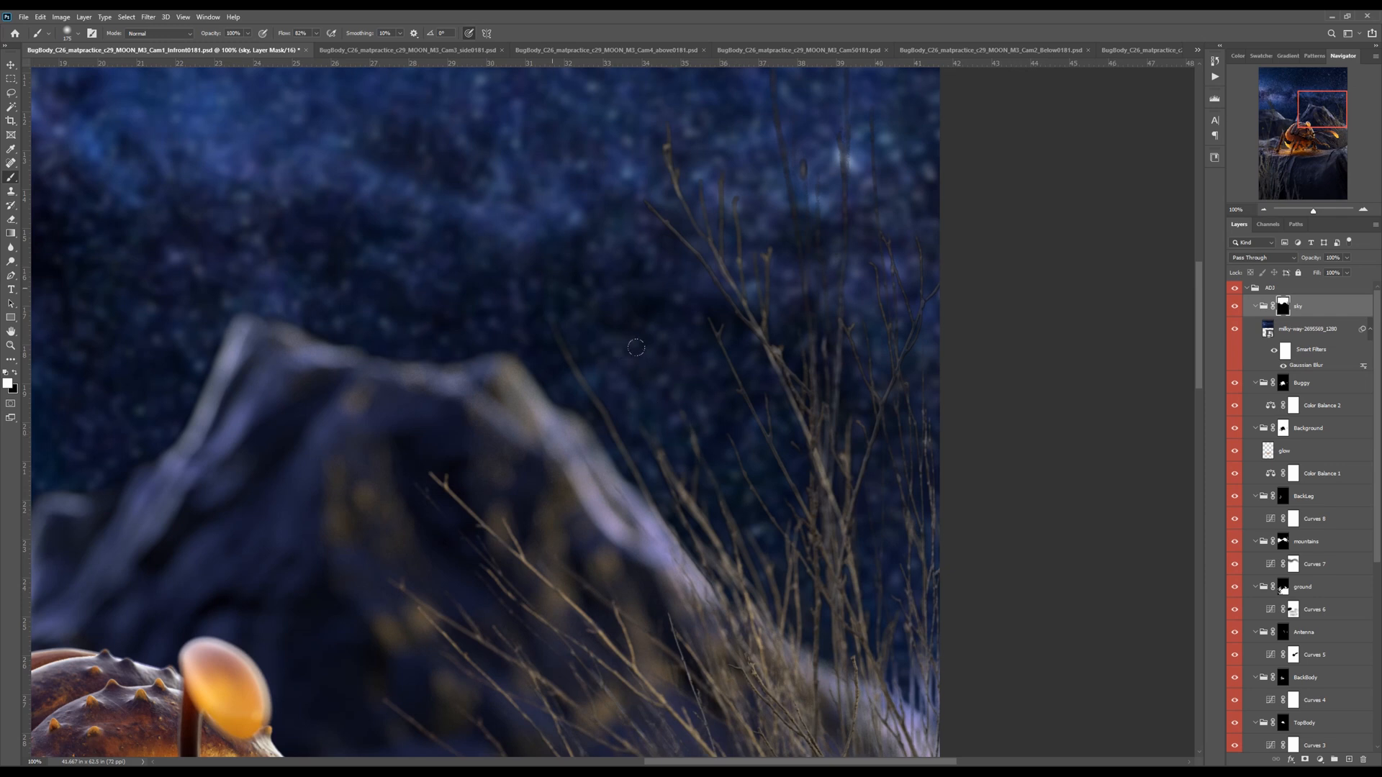
scroll(692, 387, "up", 1)
left_click_drag(859, 400, 882, 553)
left_click_drag(851, 483, 858, 385)
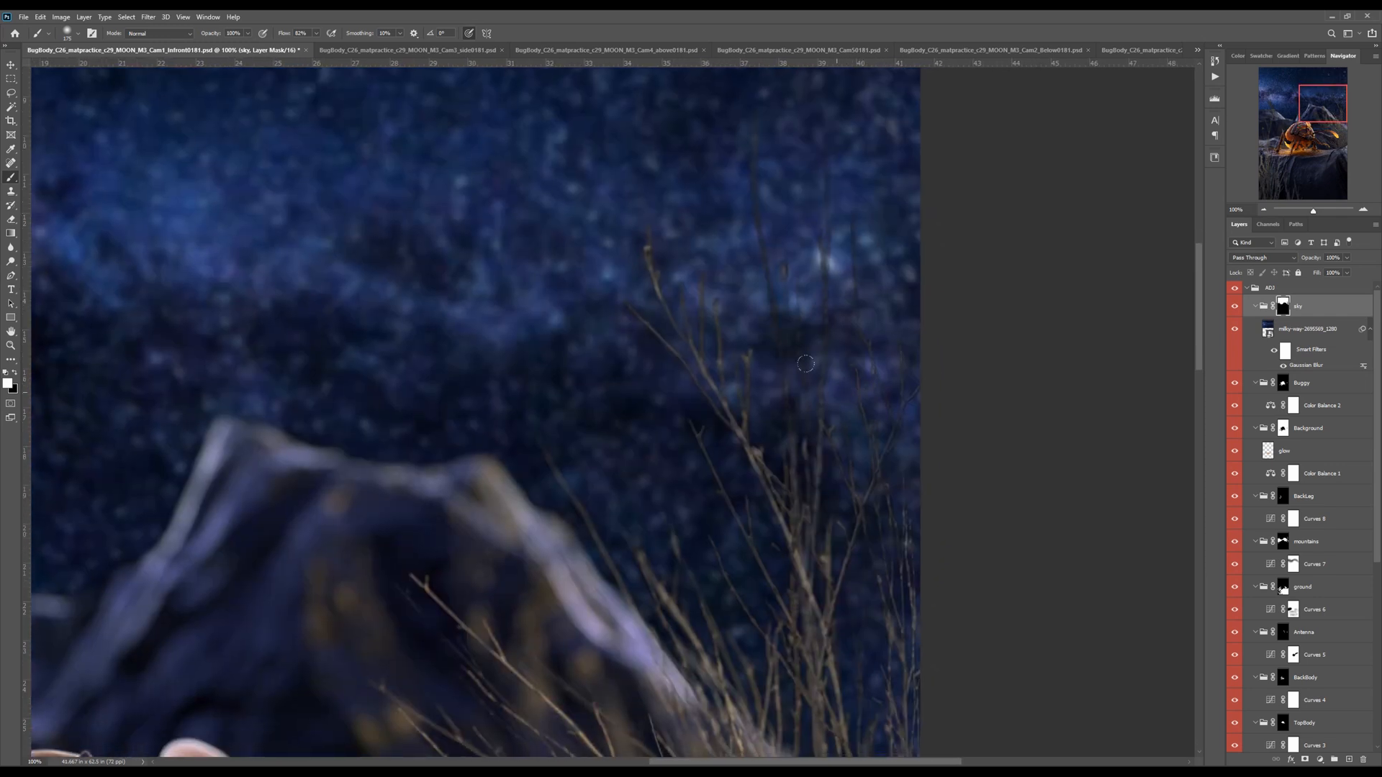
left_click_drag(825, 485, 697, 376)
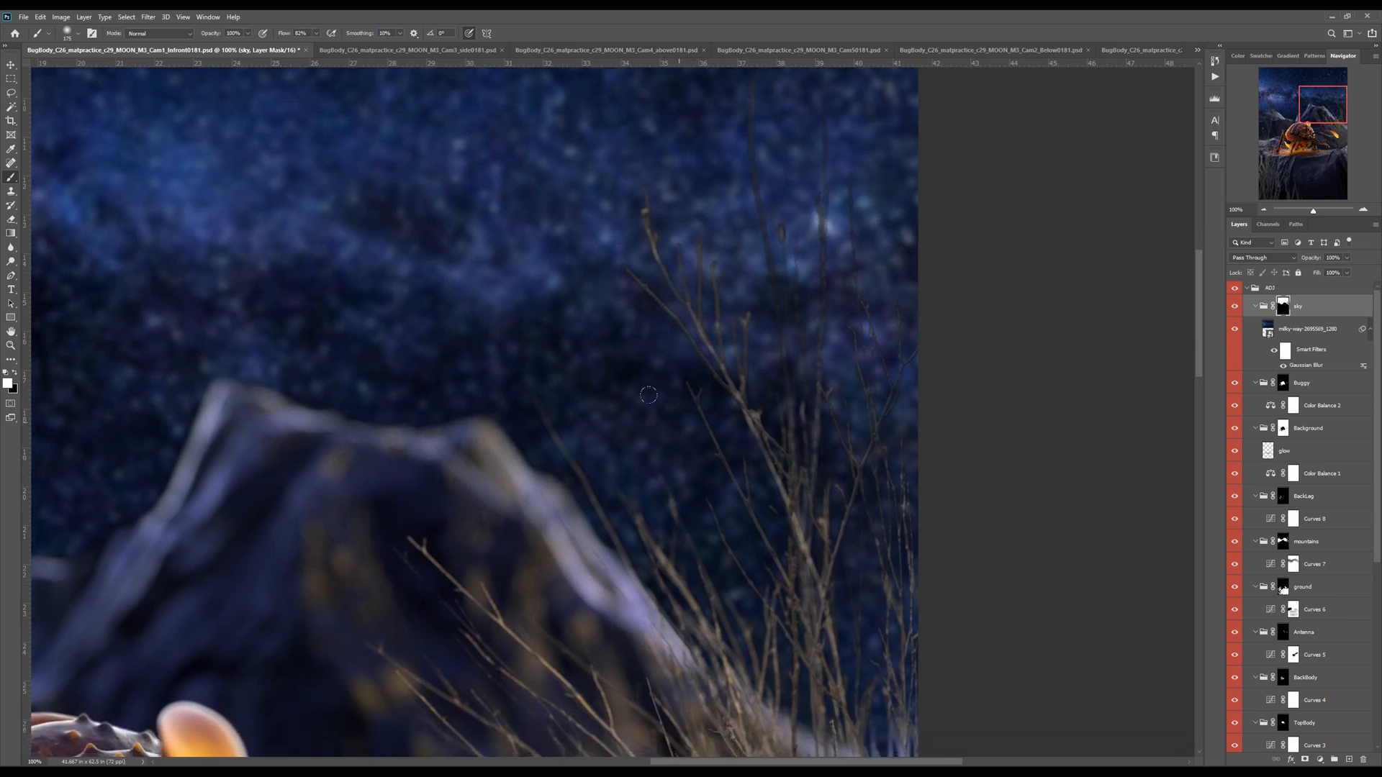
left_click(10, 247)
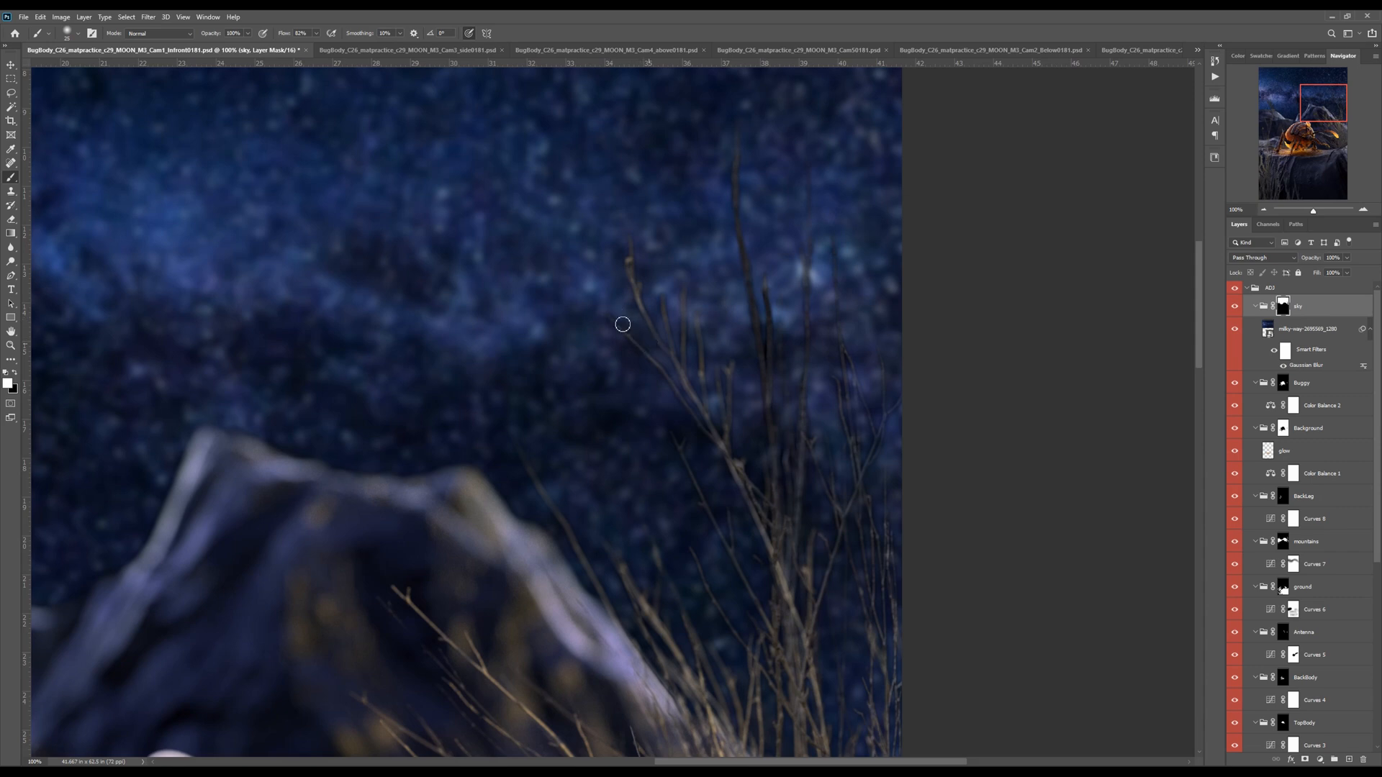
scroll(657, 376, "down", 2)
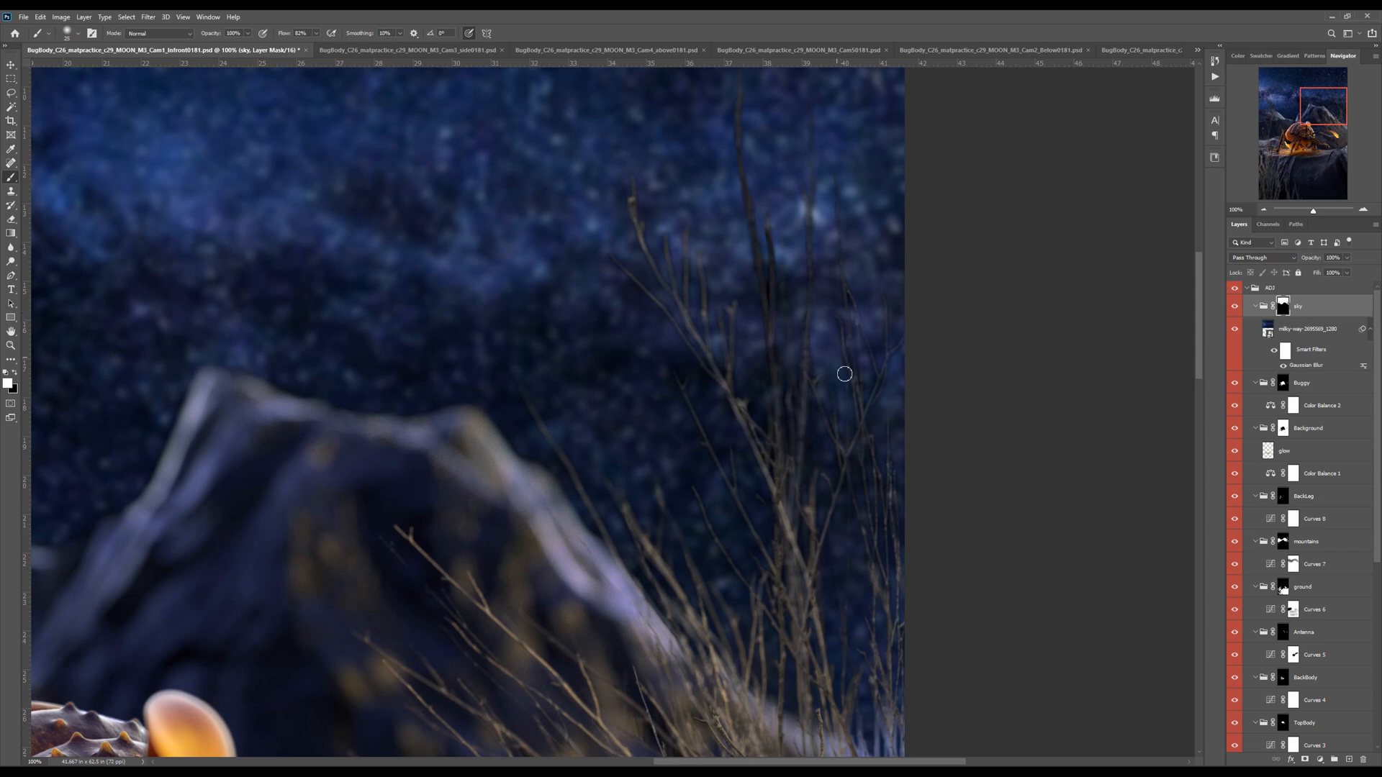
Paint black and white on the sky group's mask around the thin grass stems near the image's right edge
key("x")
left_click_drag(889, 419, 890, 350)
key("x")
key("x")
key("x")
left_click_drag(888, 387, 897, 378)
key("space")
left_click_drag(742, 439, 836, 419)
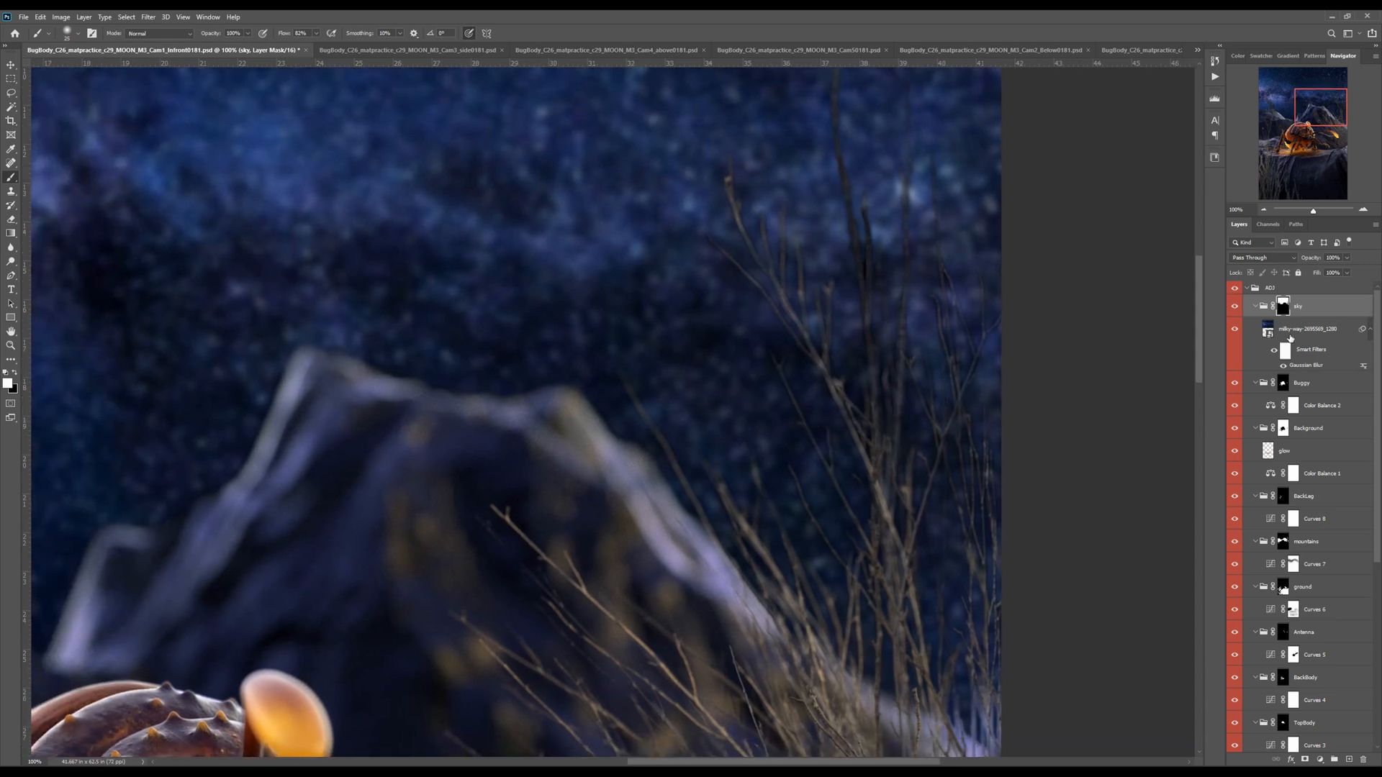
Preview a magenta Solid Color fill above the milky-way layer to check the grass edges, and discard it
left_click(1291, 337)
left_click(1321, 758)
left_click(1307, 568)
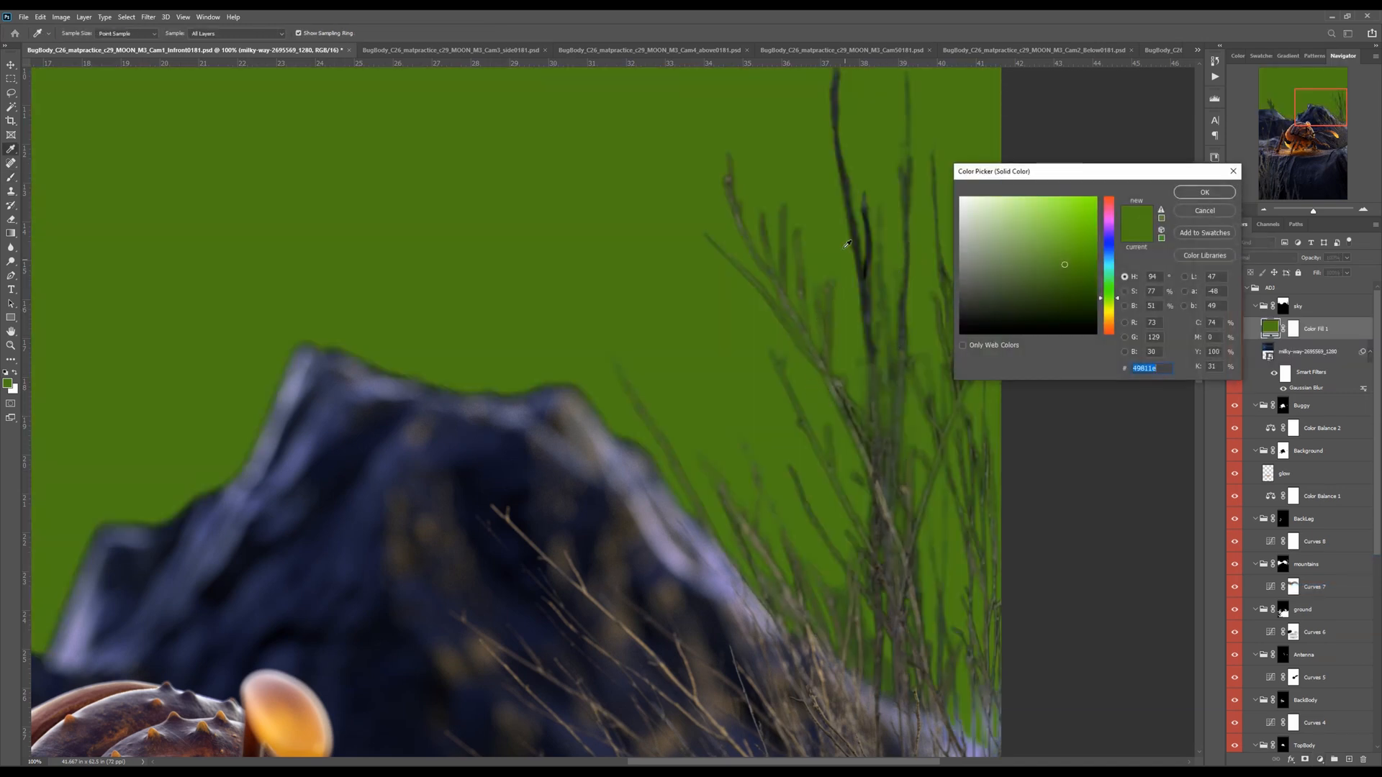
left_click_drag(1111, 222, 1111, 212)
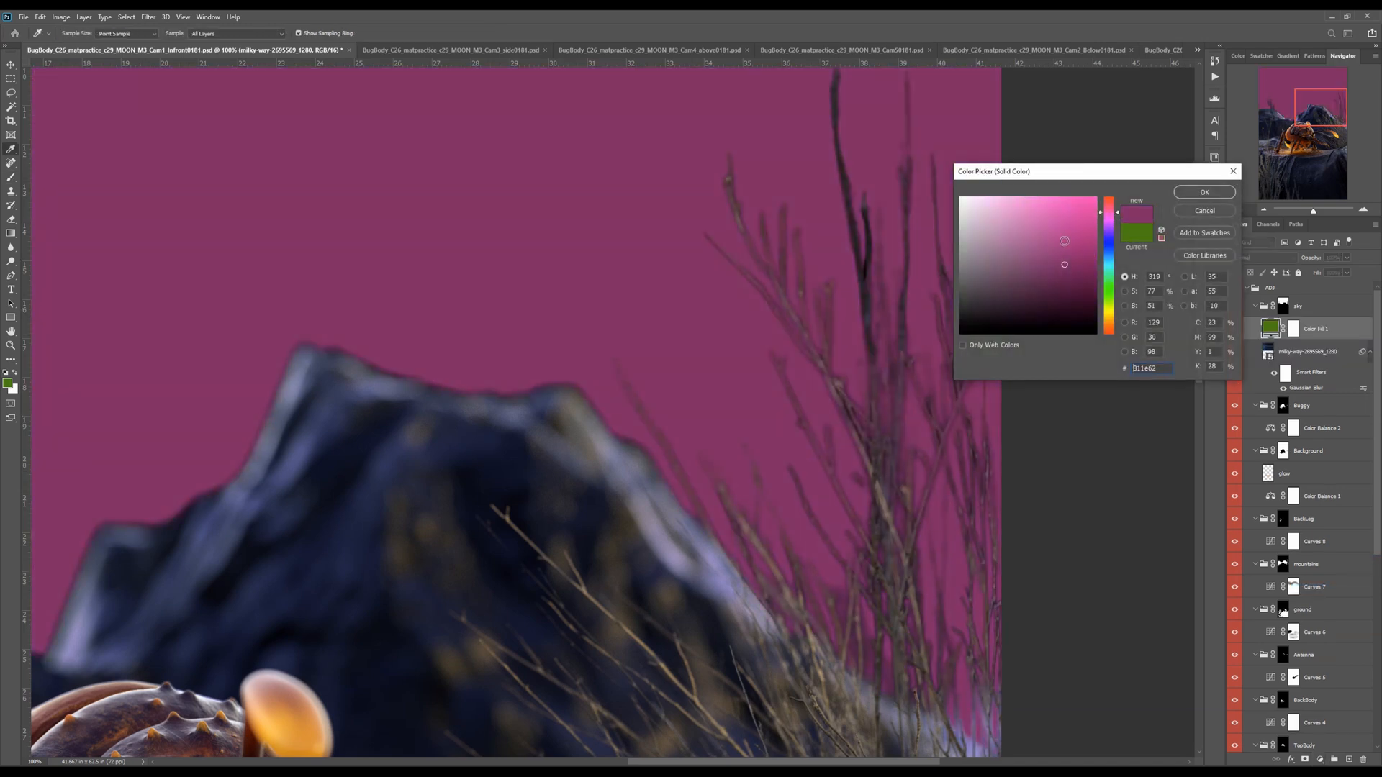
left_click(1216, 214)
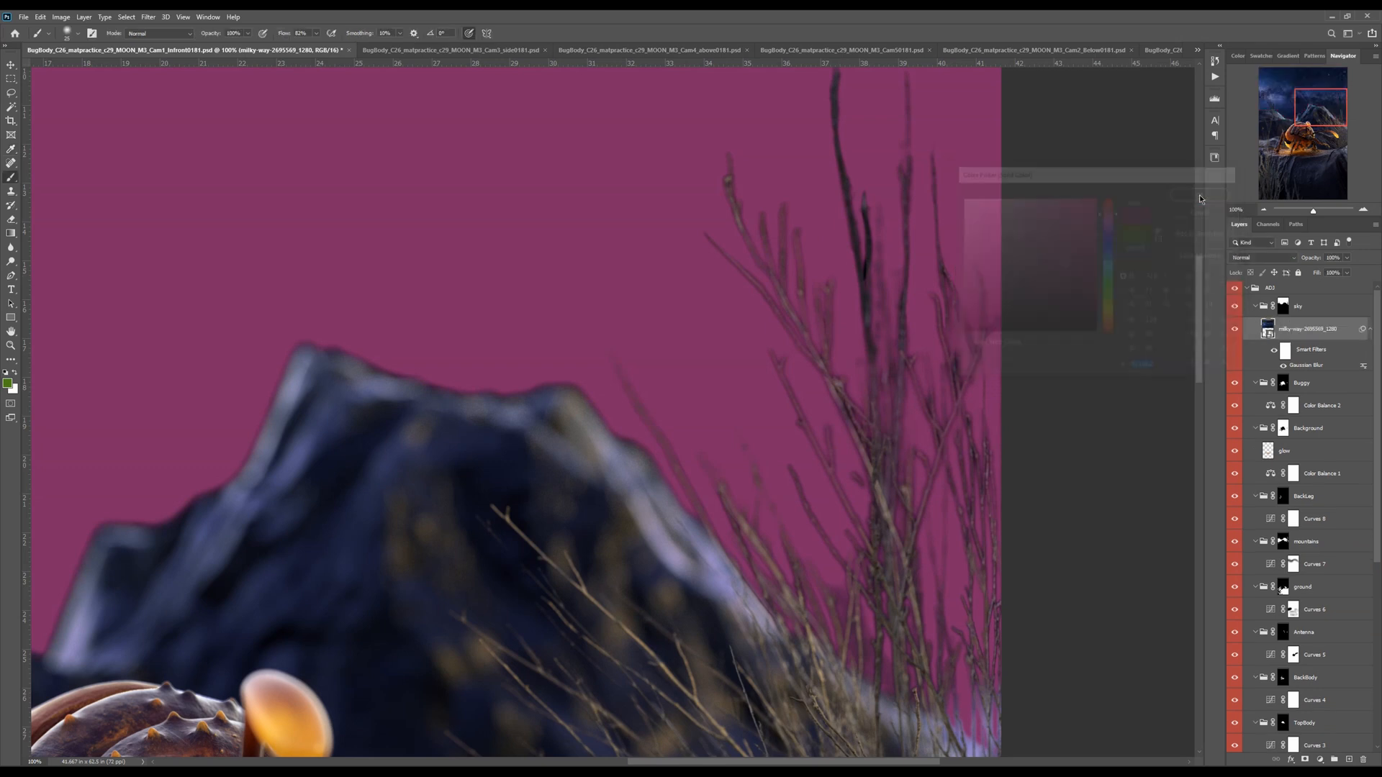
Add a layer mask to the milky-way layer and prepare a much larger brush at 30% opacity
key("ctrl+minus")
key("ctrl+minus")
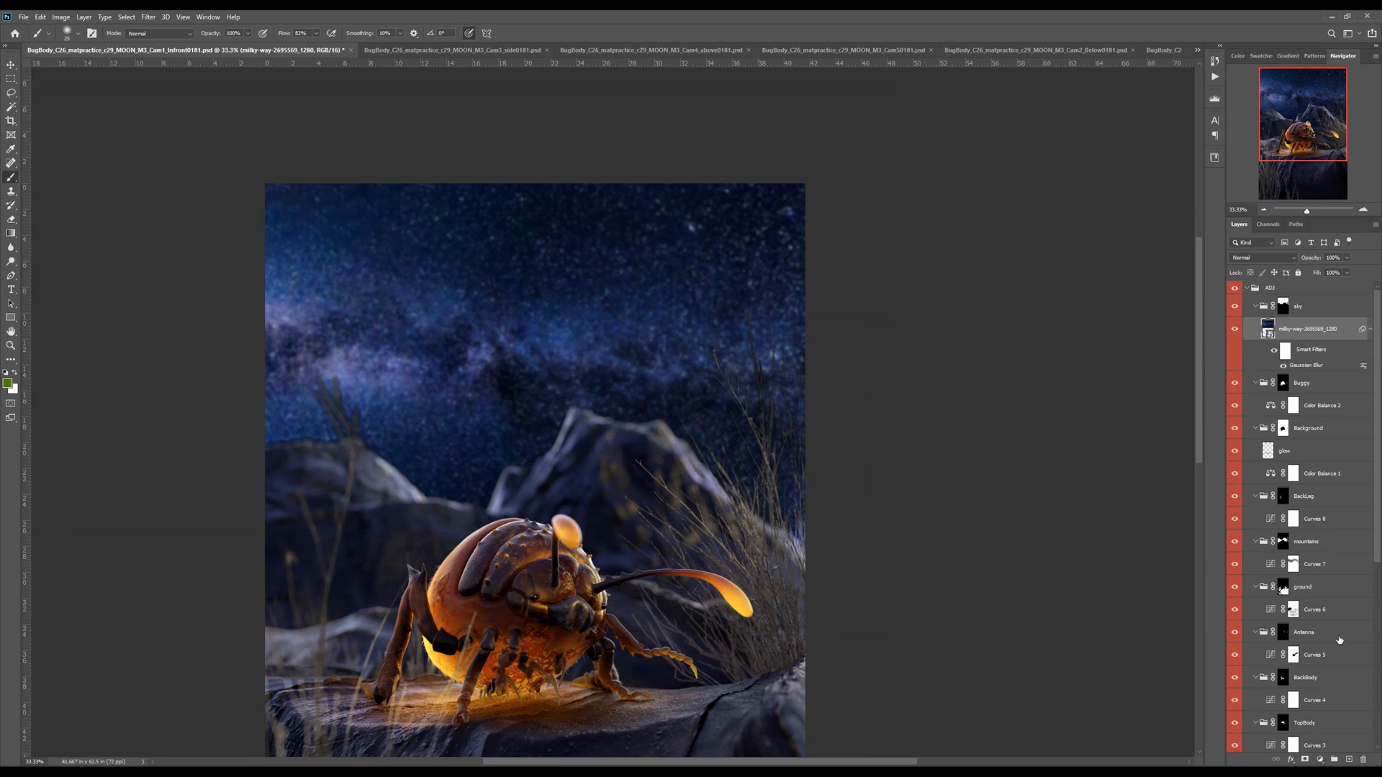
left_click(1304, 760)
key("3")
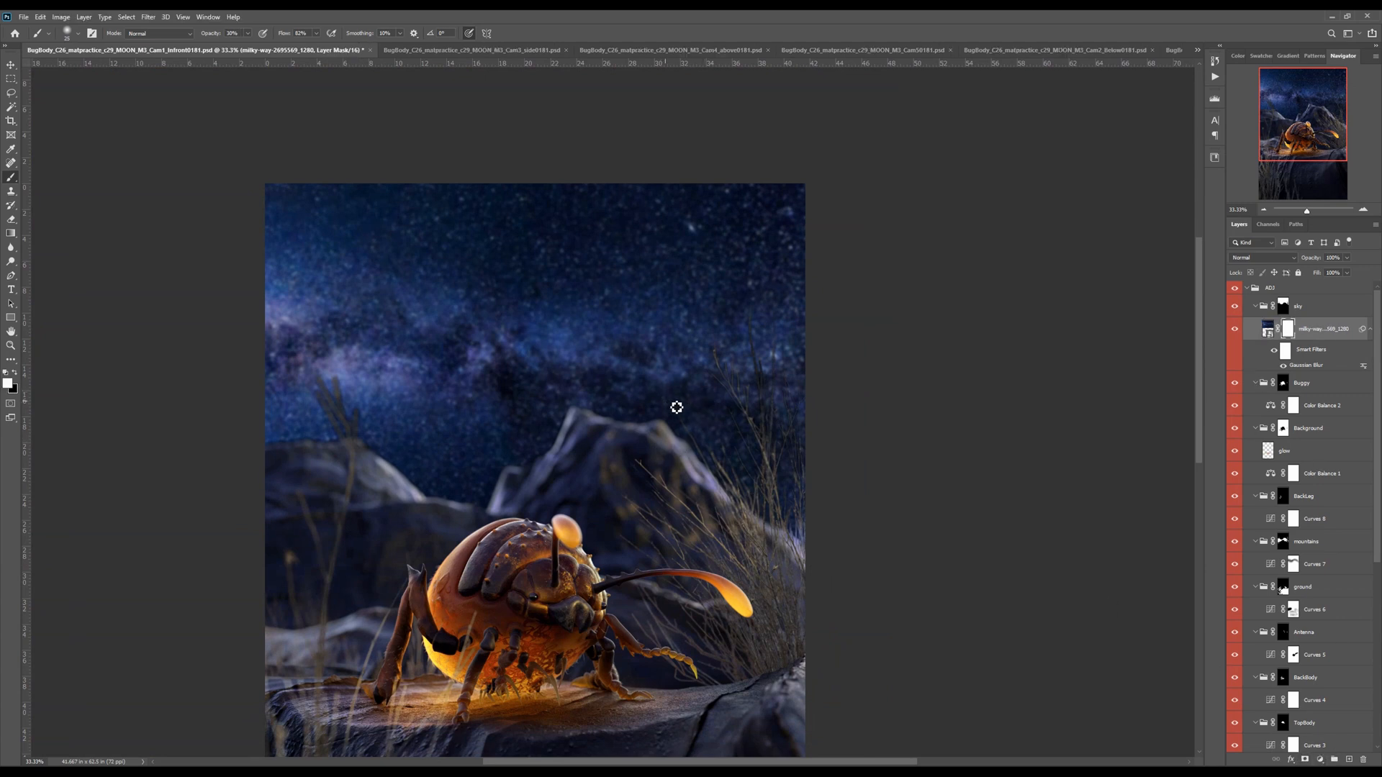
key("bracketright")
key("bracketright")
key("bracketright")
key("bracketright")
key("bracketright")
key("bracketright")
key("bracketright")
key("bracketright")
key("bracketright")
key("bracketright")
key("bracketright")
key("bracketright")
Compare the sky with the milky-way layer hidden and shown, and paint black on its mask over the right side
left_click_drag(597, 310, 716, 212)
left_click(1234, 330)
left_click(1234, 330)
left_click_drag(814, 386, 792, 409)
key("x")
mouse_move(866, 404)
left_mouse_down()
mouse_move(926, 324)
mouse_move(860, 238)
mouse_move(885, 160)
left_mouse_up()
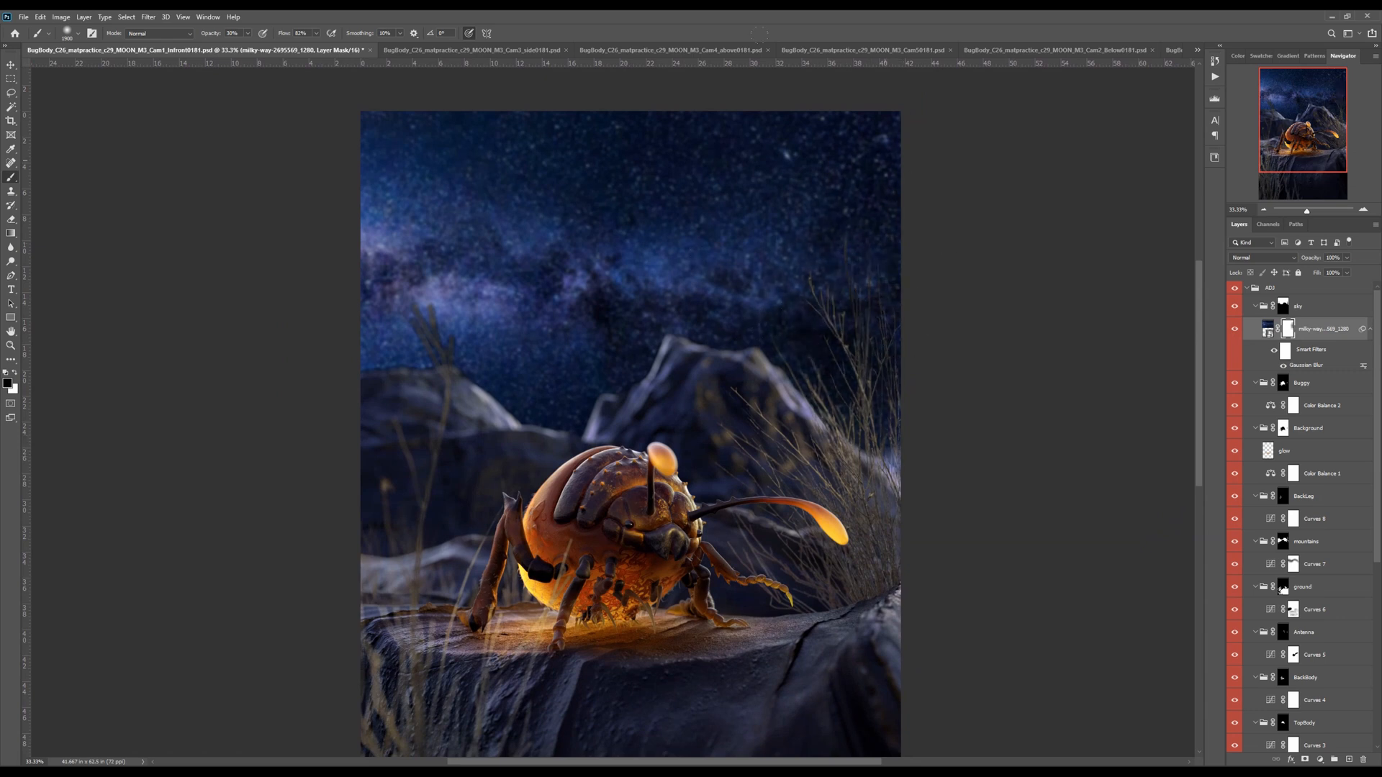
Paint black at 30% opacity on the milky-way layer's mask across the bright band with an enlarged brush
key("ctrl+minus")
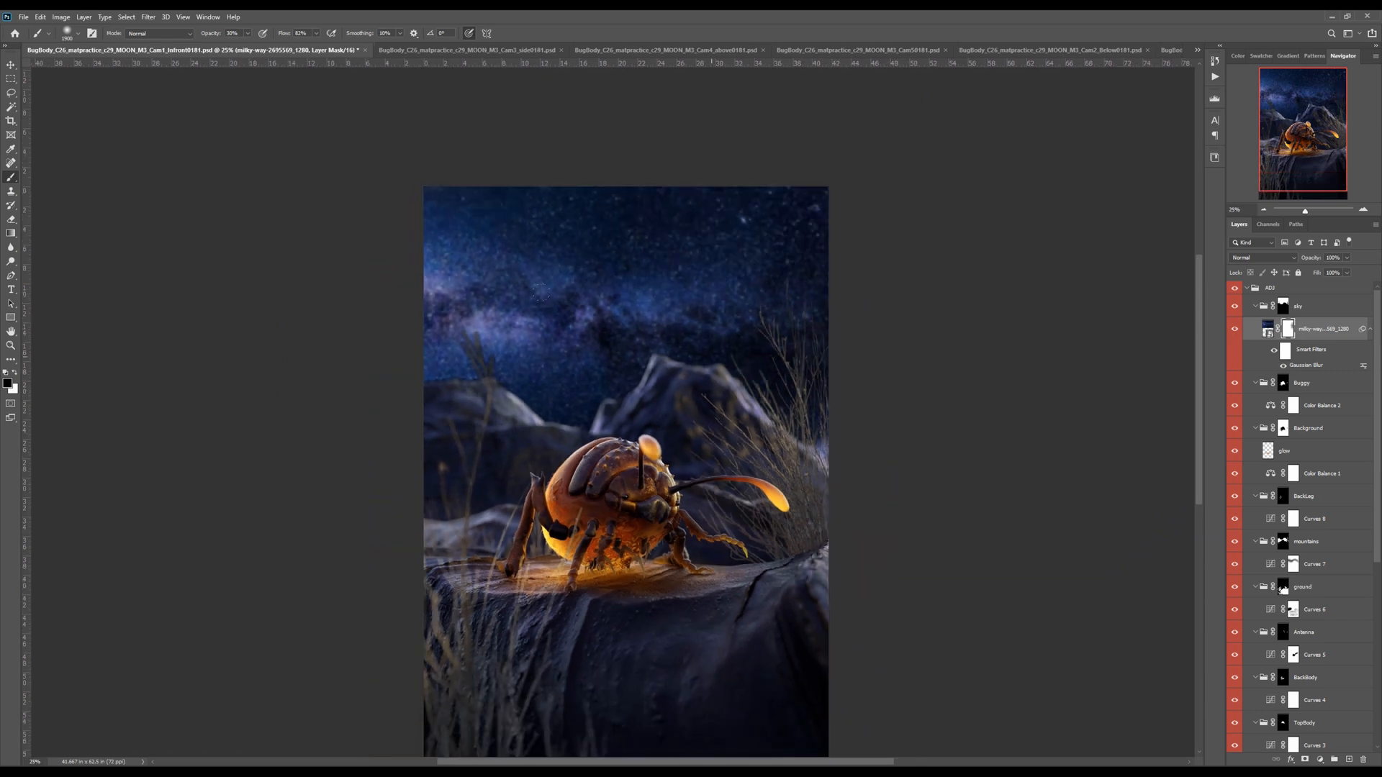
left_click_drag(763, 311, 475, 320)
key("bracketright")
key("bracketright")
key("bracketright")
key("bracketright")
key("bracketright")
key("bracketright")
key("bracketright")
key("bracketright")
key("bracketright")
key("bracketright")
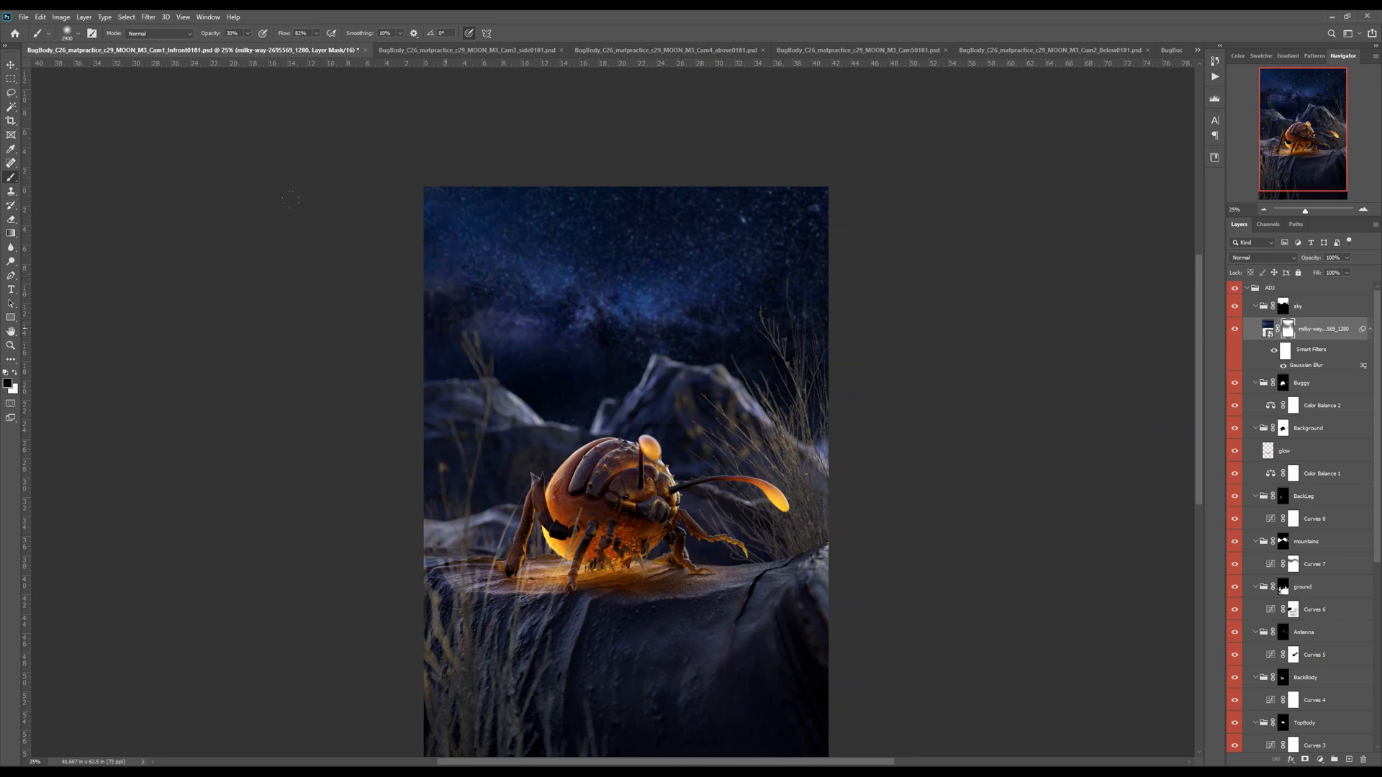
Inspect the sky group's mask and compare the sky with the milky-way layer's mask disabled and enabled
left_click(1283, 307, "alt")
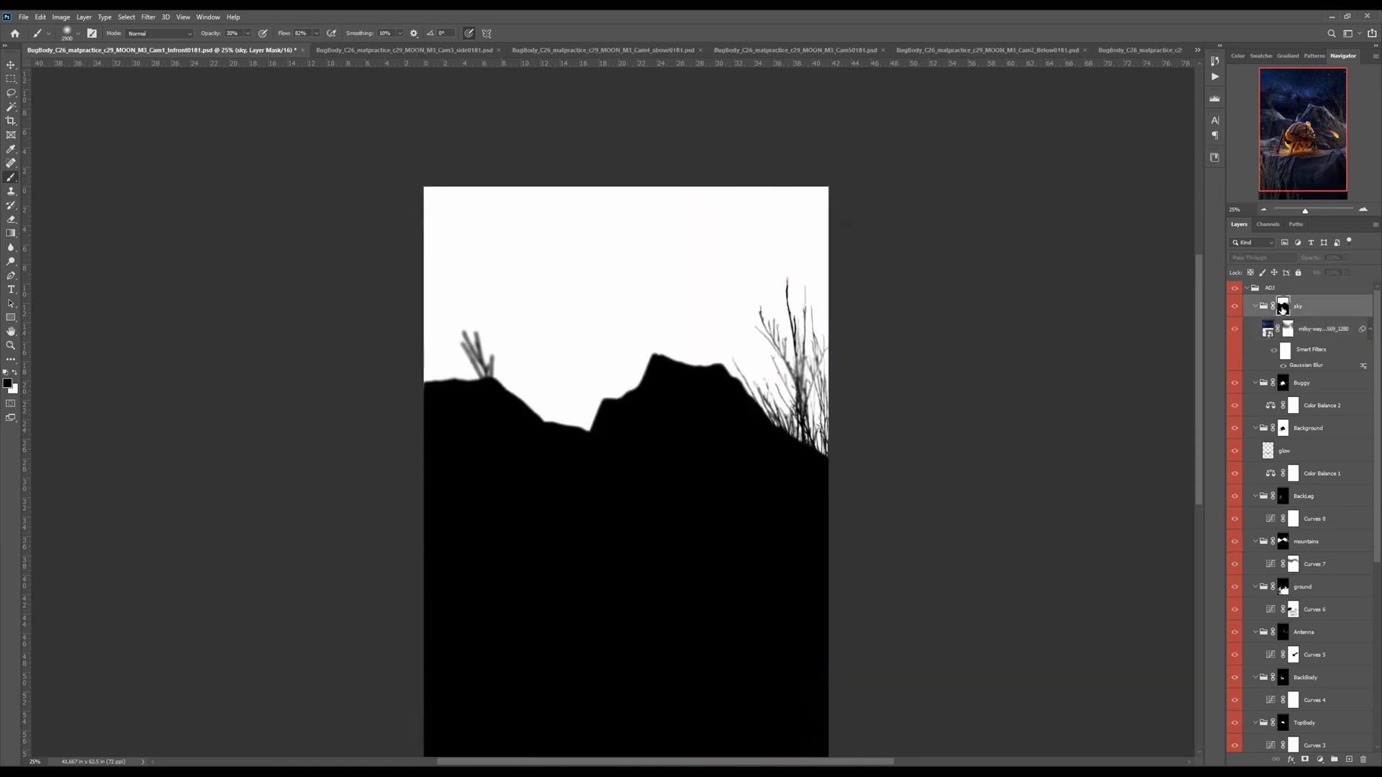
left_click(1283, 306, "alt")
left_click(1286, 330, "shift")
left_click(1286, 329, "shift")
Darken the milky way further by painting black on its layer mask over the band above the mountains
left_click(1308, 331)
key("ctrl+minus")
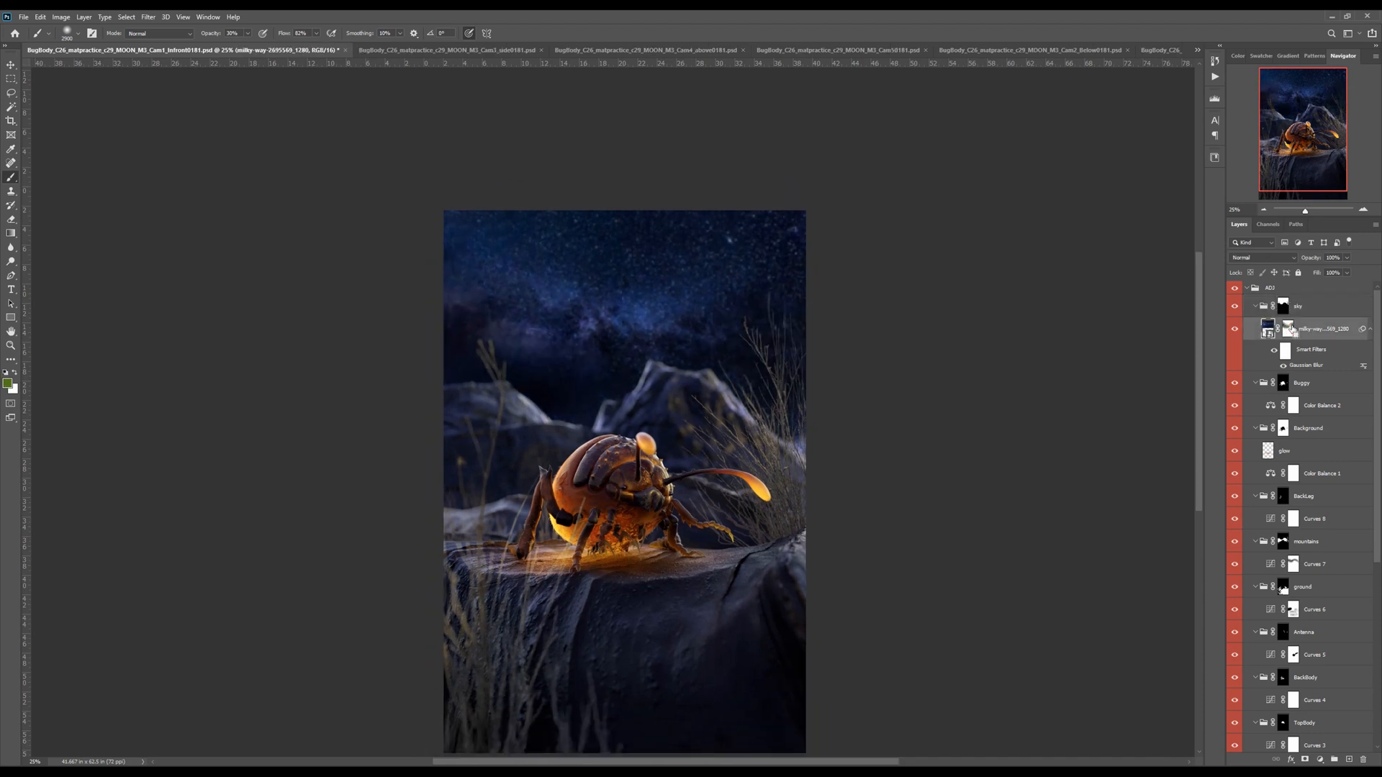
key("ctrl+plus")
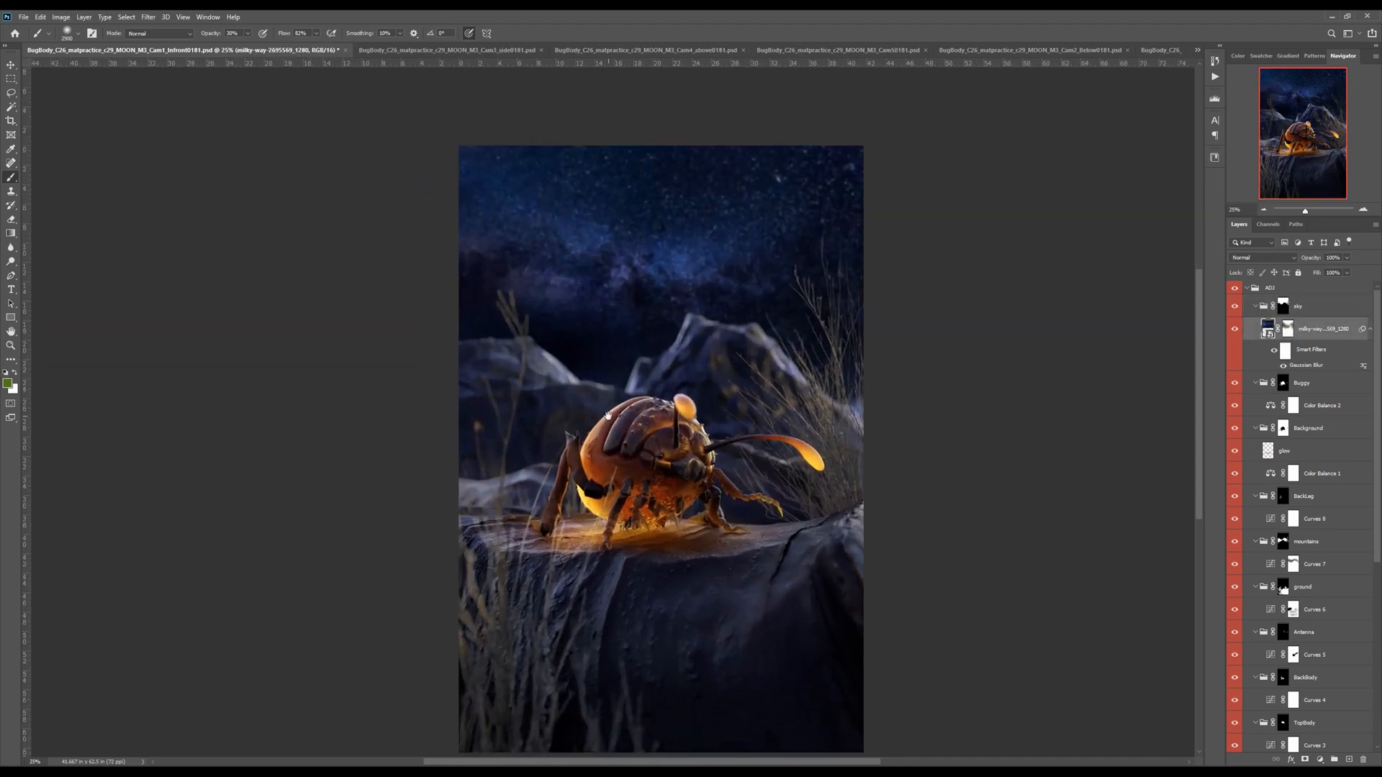
left_click(1287, 328)
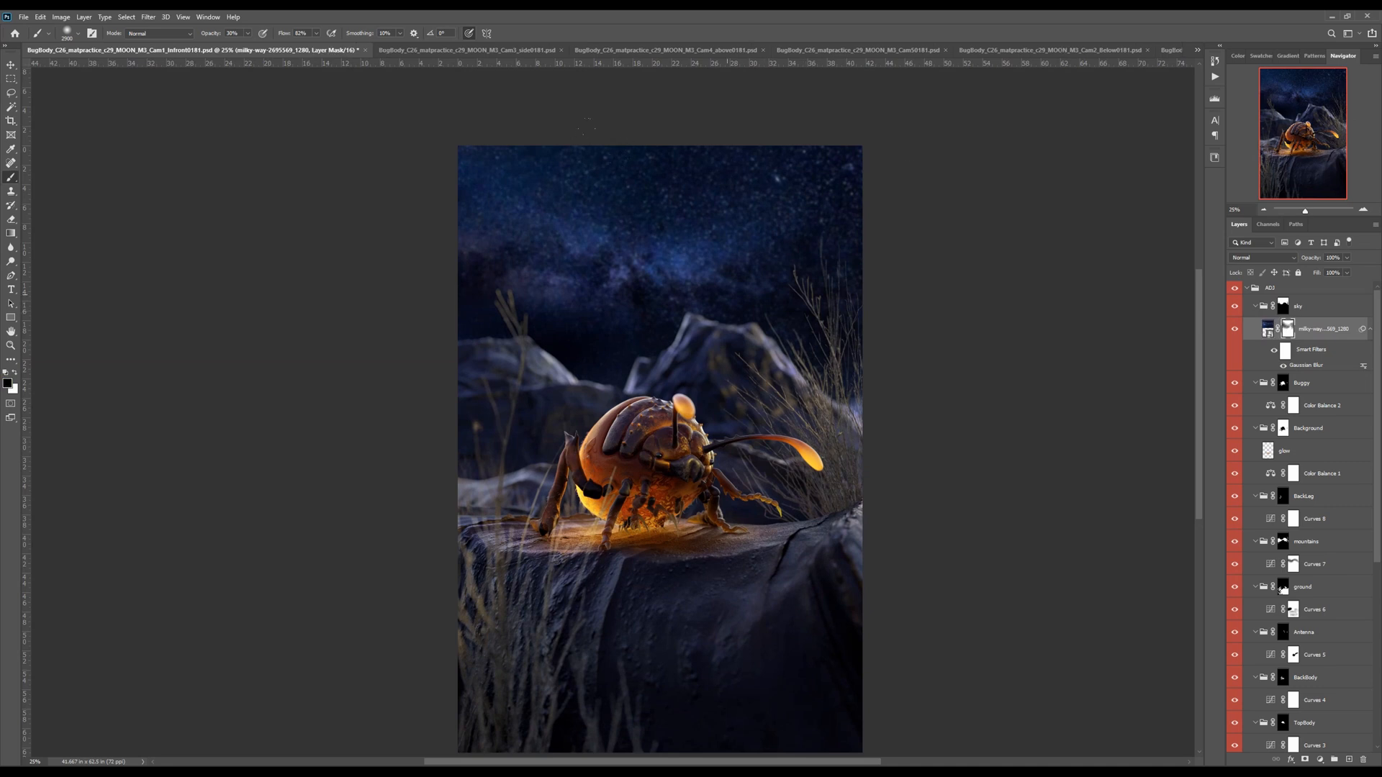
Add a Hue/Saturation adjustment above the milky-way layer and tone down the sky's colour
left_click(1321, 760)
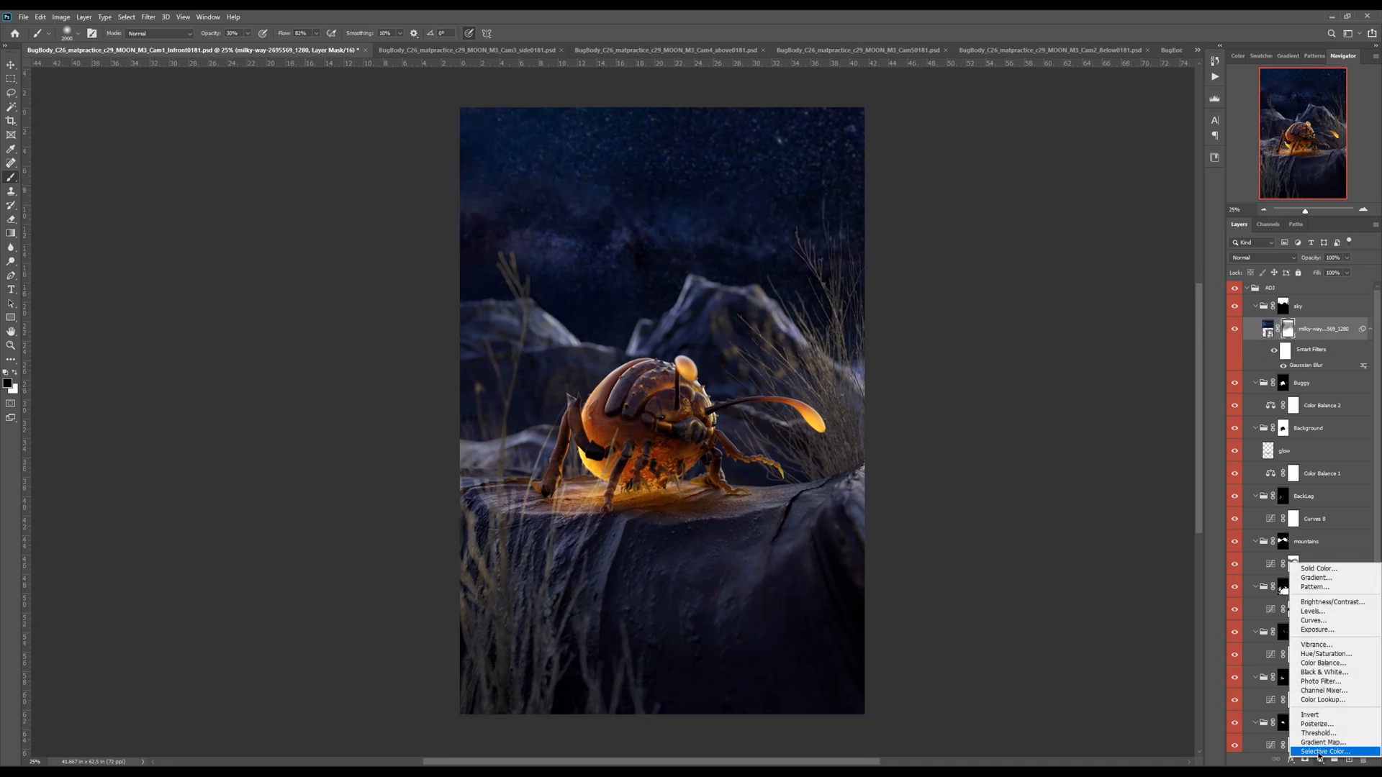
left_click(1315, 655)
mouse_move(1107, 236)
left_mouse_down()
mouse_move(1090, 242)
mouse_move(1163, 243)
mouse_move(1103, 244)
left_mouse_up()
left_click(1220, 131)
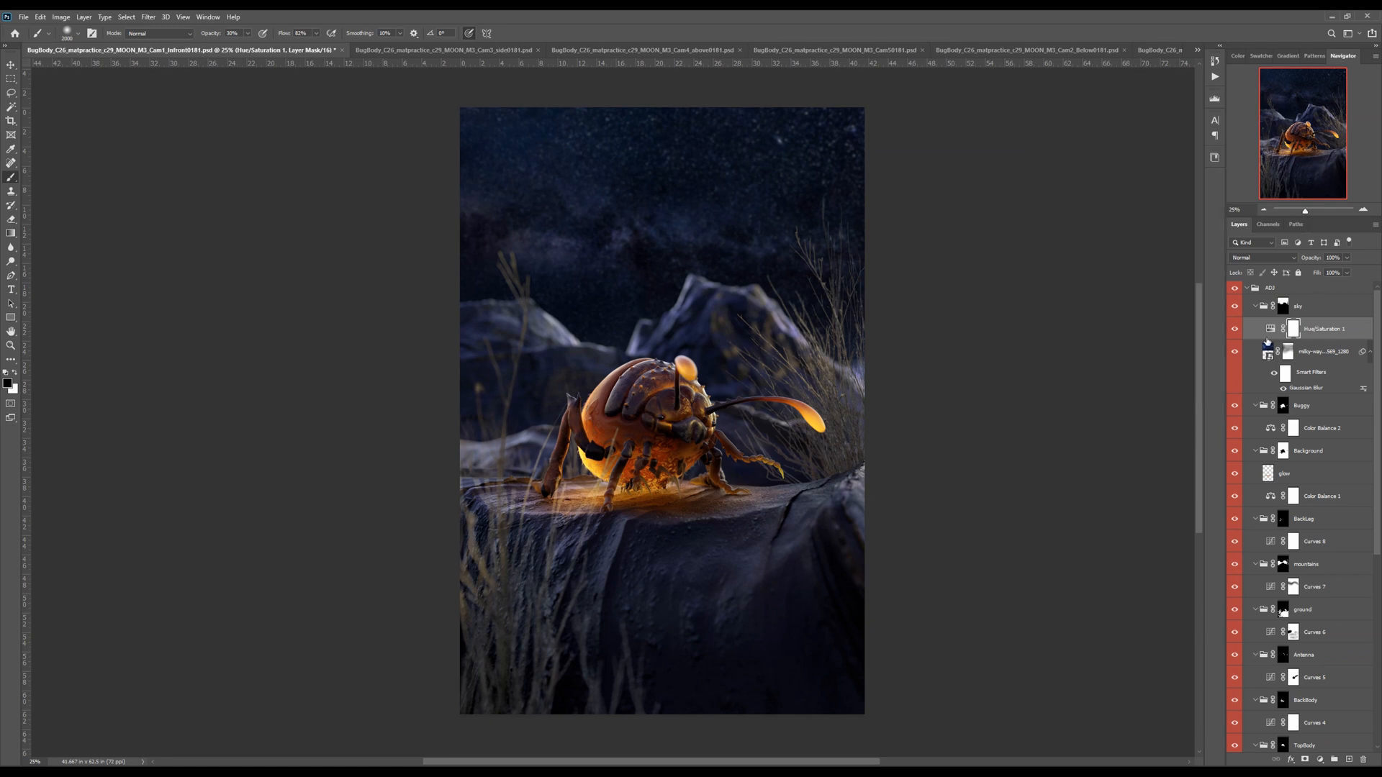
Check the milky-way layer's effect on the scene and set its opacity to 75%
left_click(1236, 352)
left_click(1235, 353)
left_click(1316, 352)
left_click(1347, 273)
left_click_drag(1342, 275, 1340, 274)
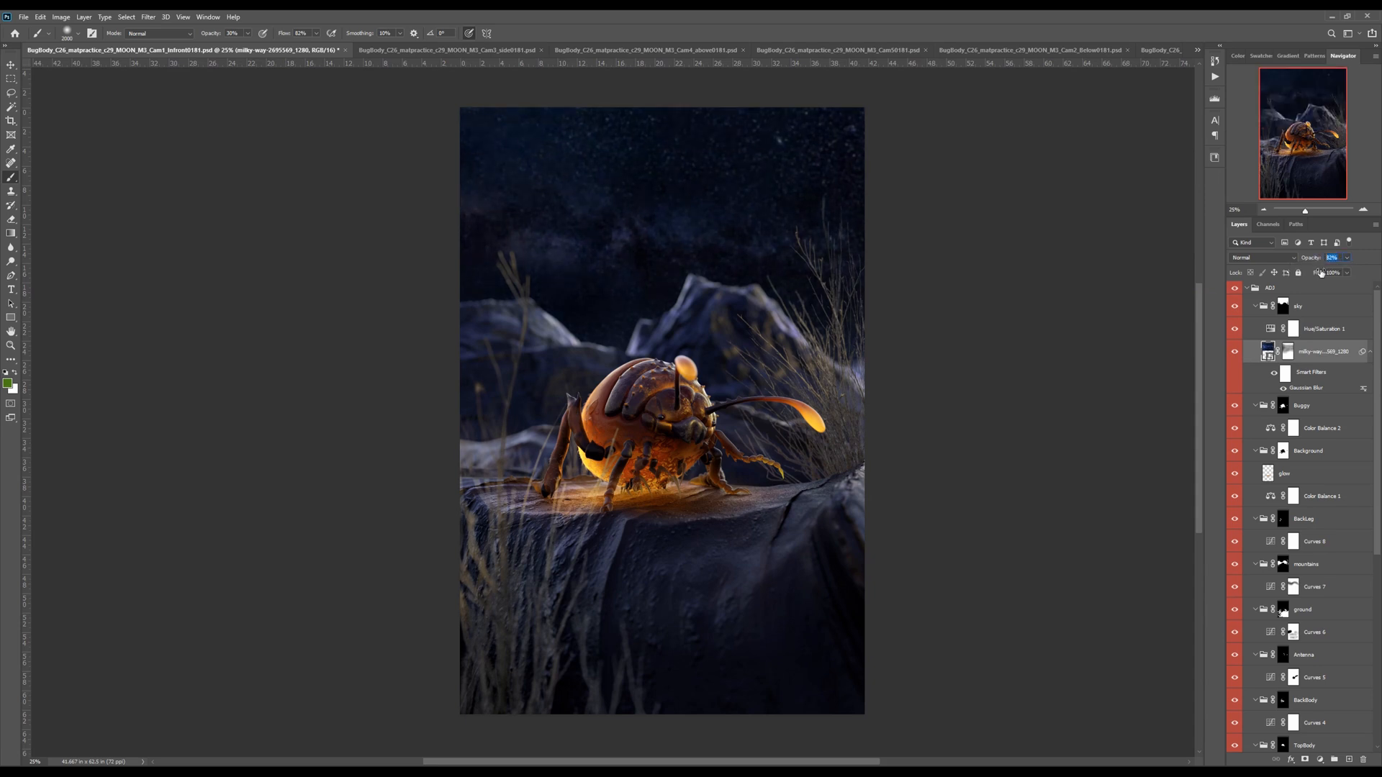
type("70")
left_click_drag(1334, 258, 1320, 259)
type("80")
type("75")
Compare the scene with the milky-way layer and the Hue/Saturation adjustment hidden and shown
left_click(1235, 351)
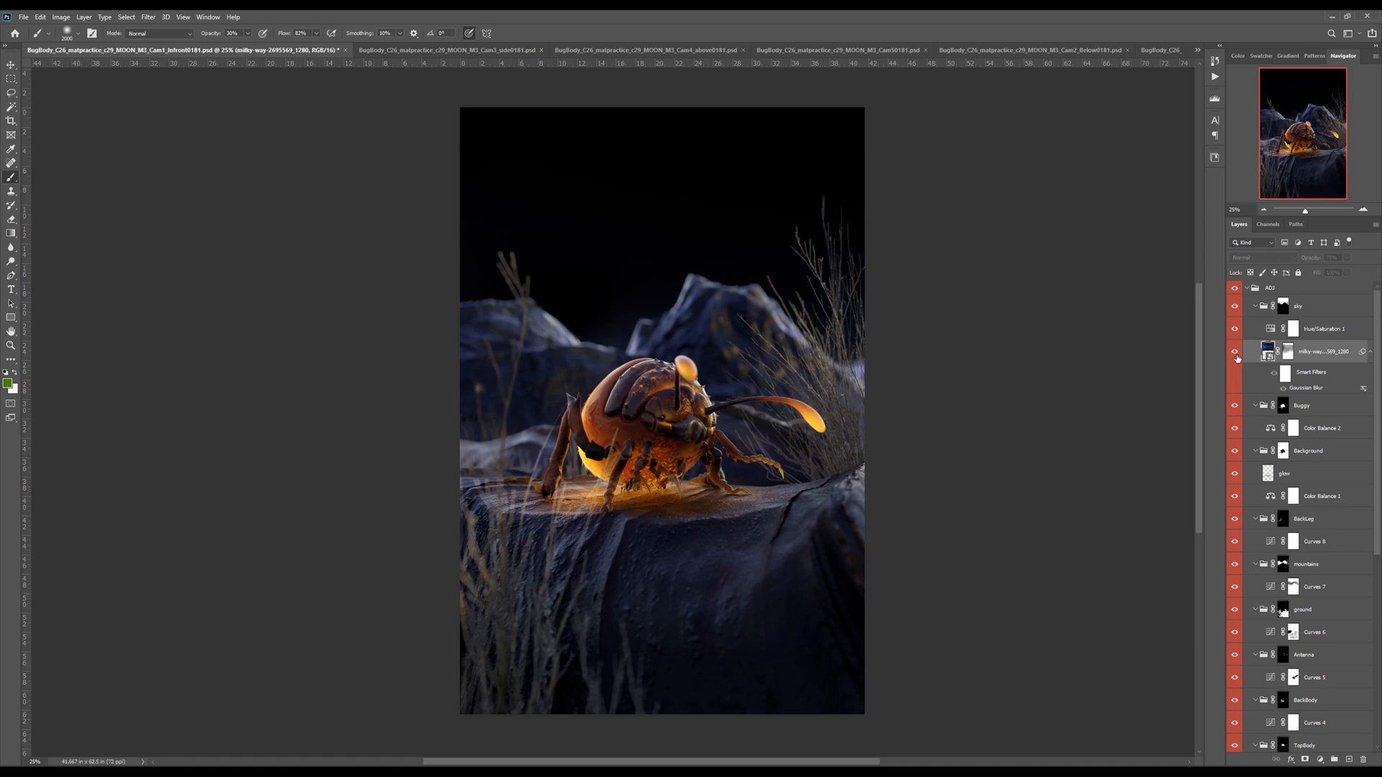
left_click(1235, 351)
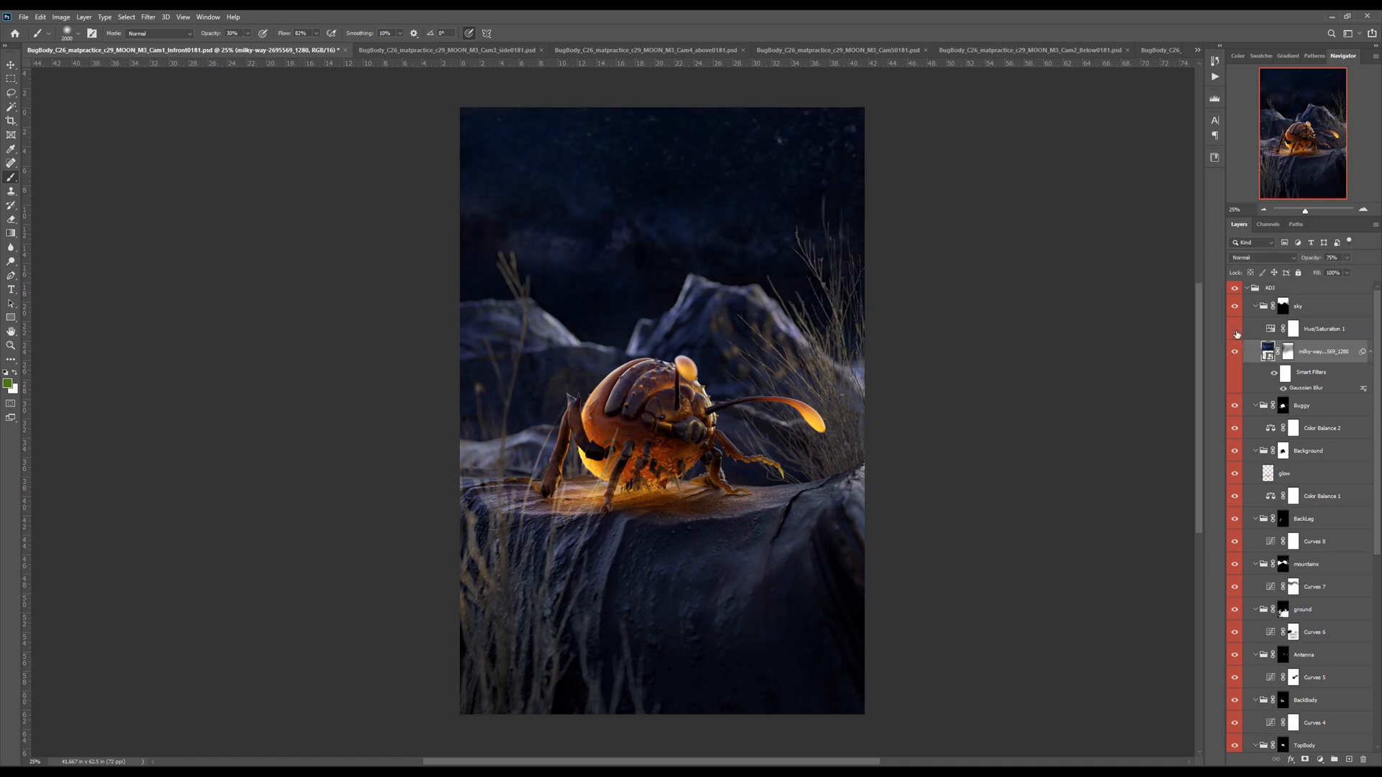
left_click(1298, 330)
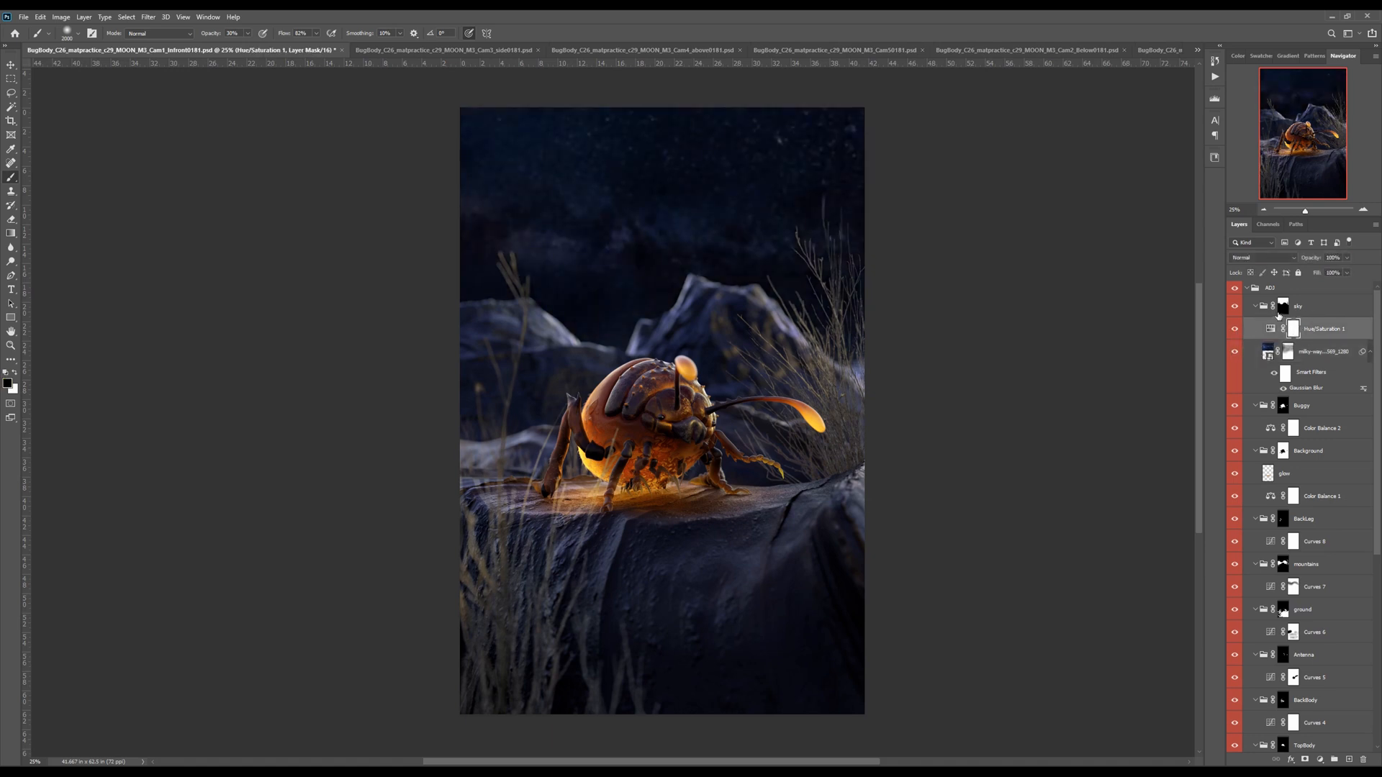
Colour-label the sky group blue and the Buggy group orange
left_click(1300, 308)
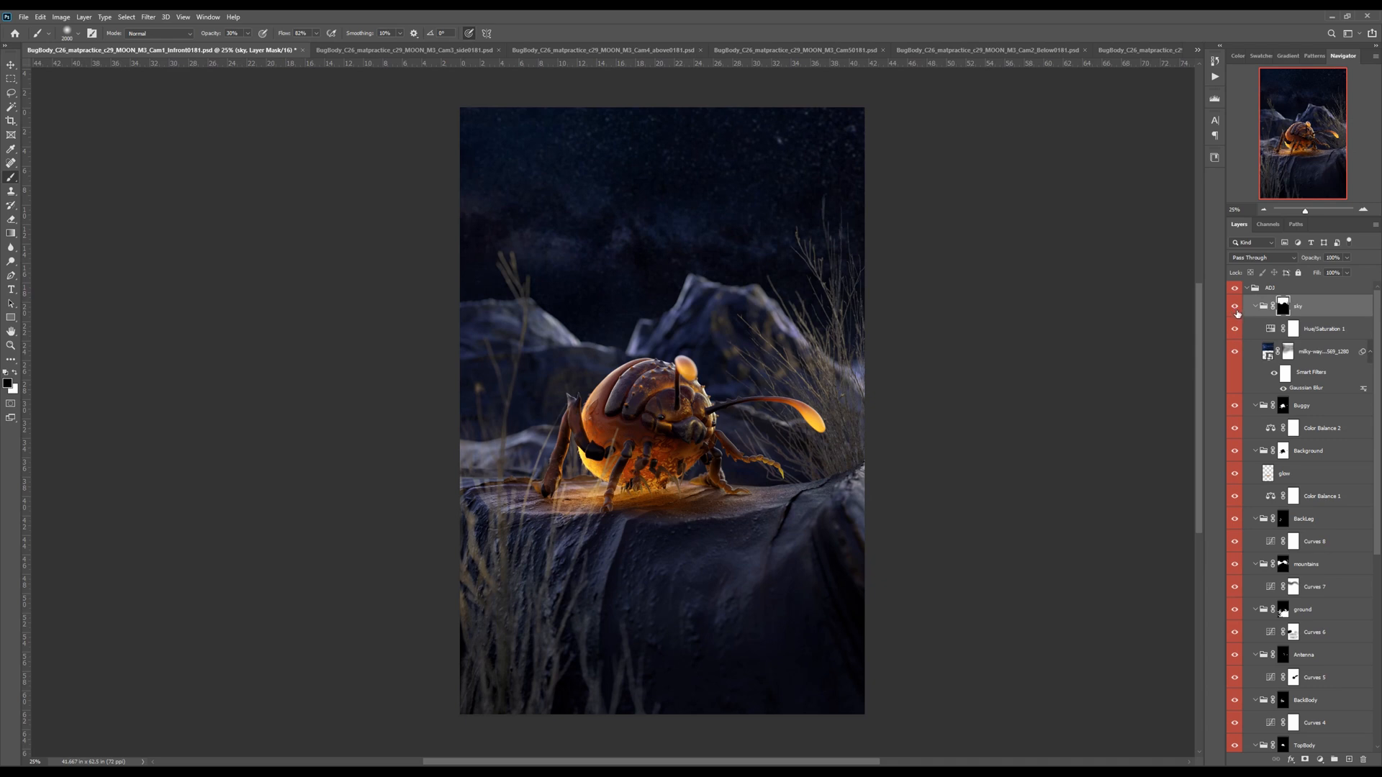
right_click(1236, 314)
left_click(1188, 384)
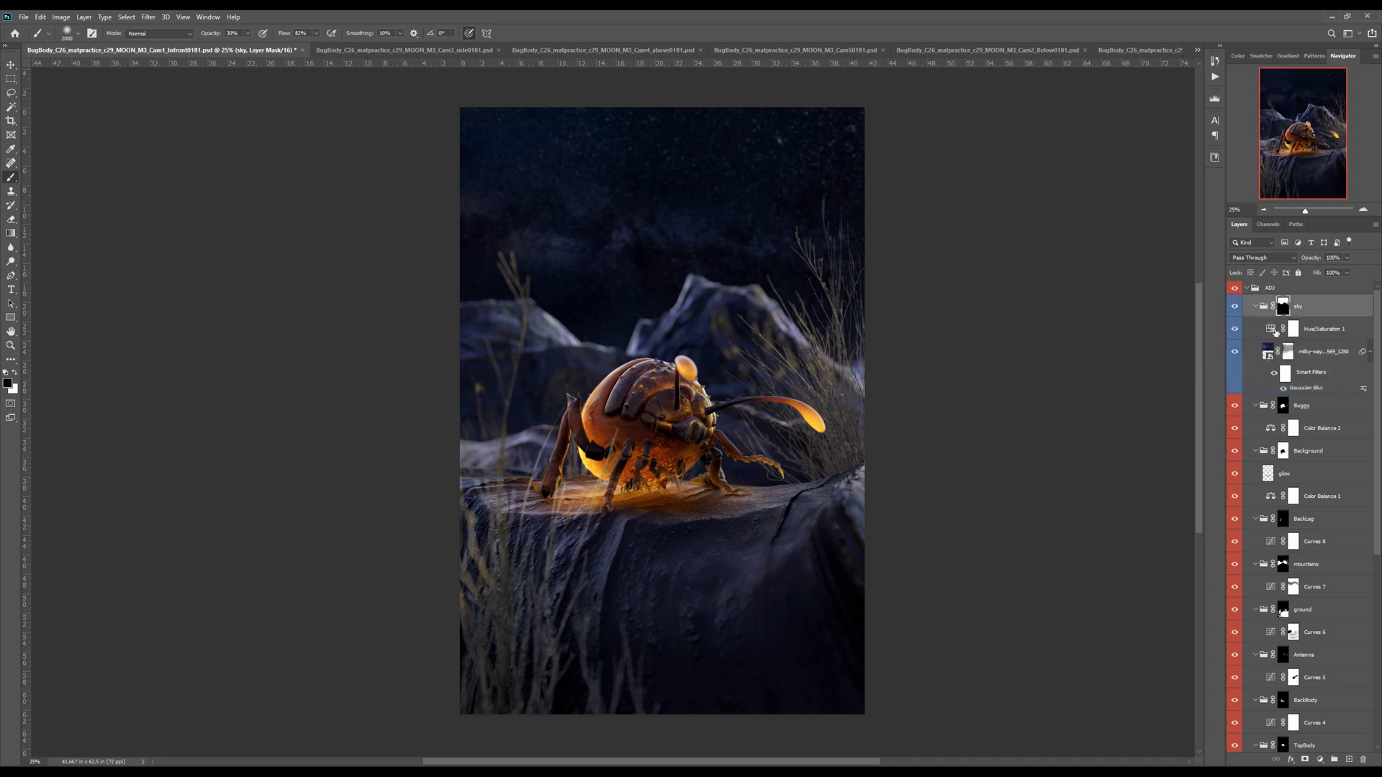
left_click(1315, 408)
right_click(1237, 409)
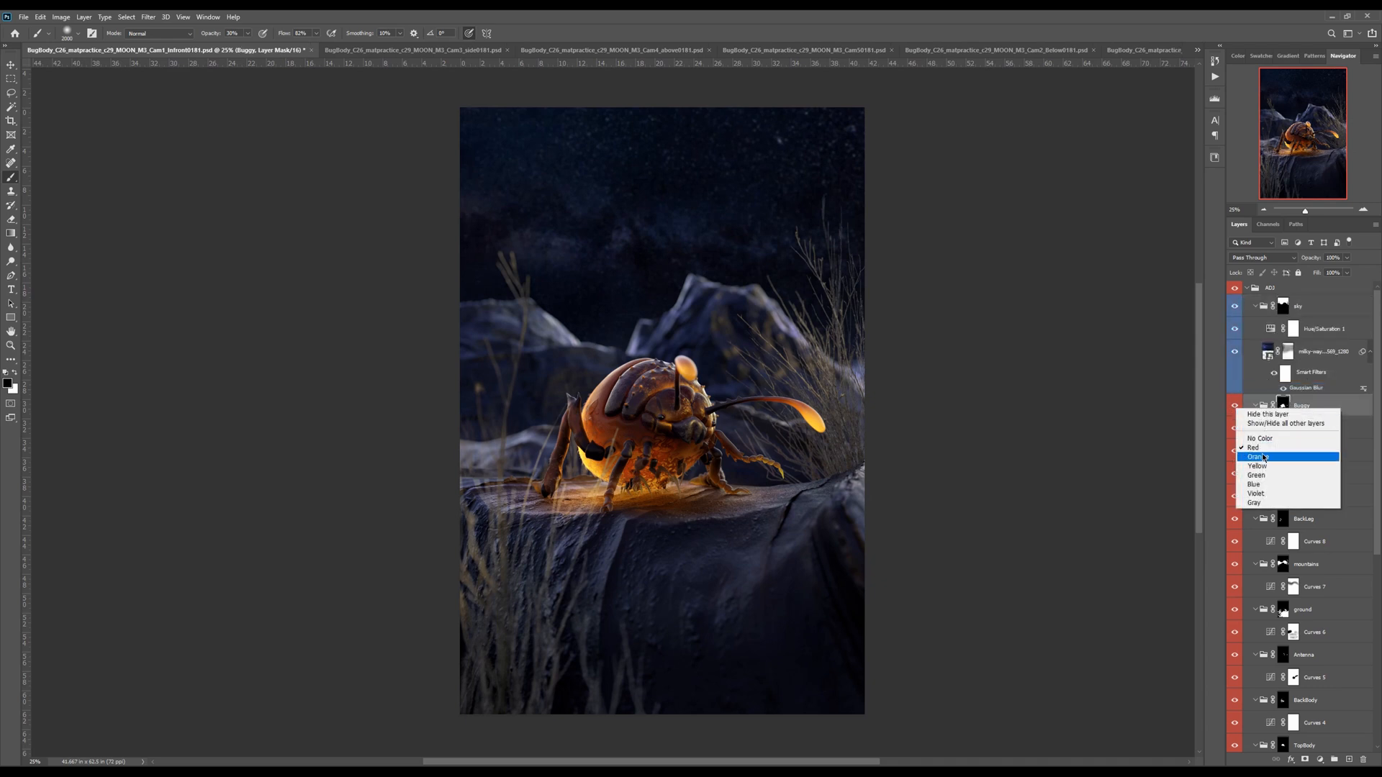
left_click(1253, 458)
Colour-label the Background group violet
left_click(1249, 450)
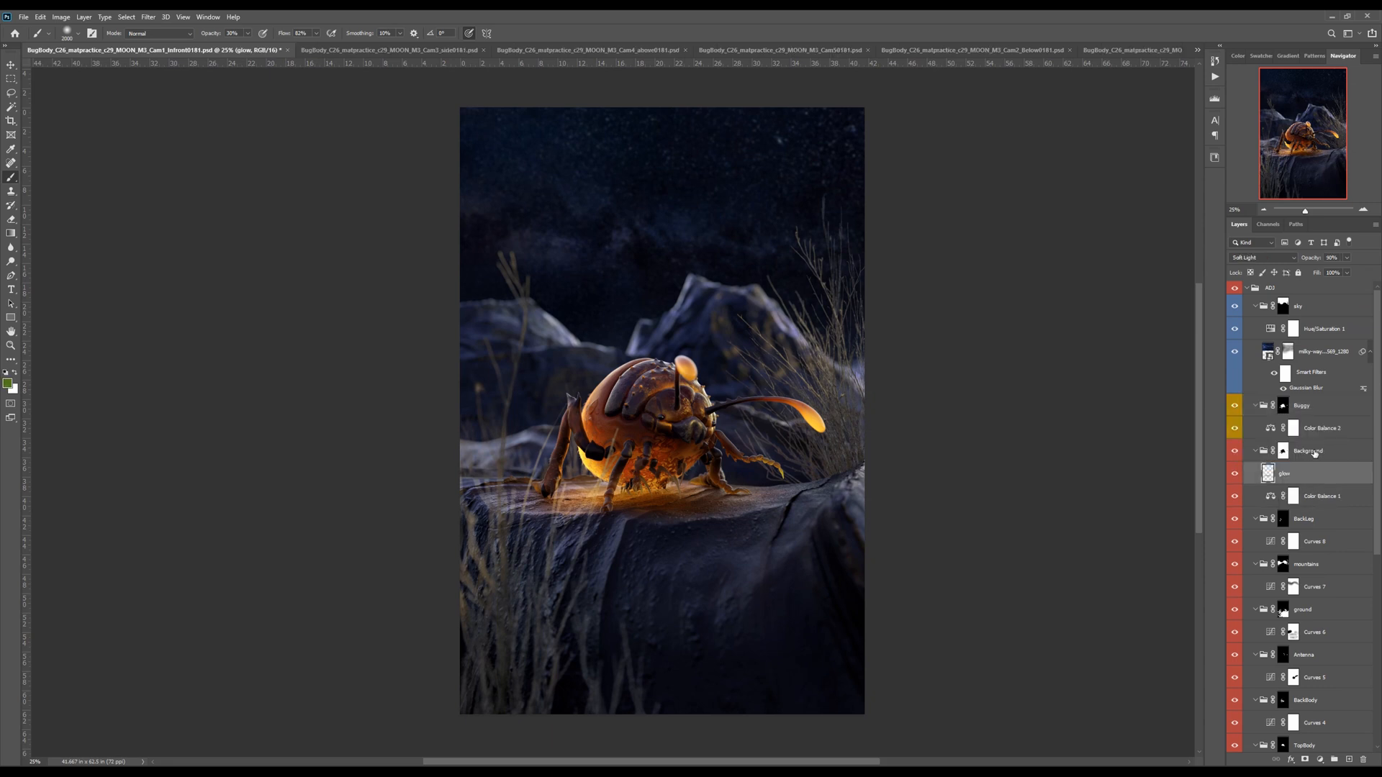
right_click(1237, 452)
left_click(1260, 532)
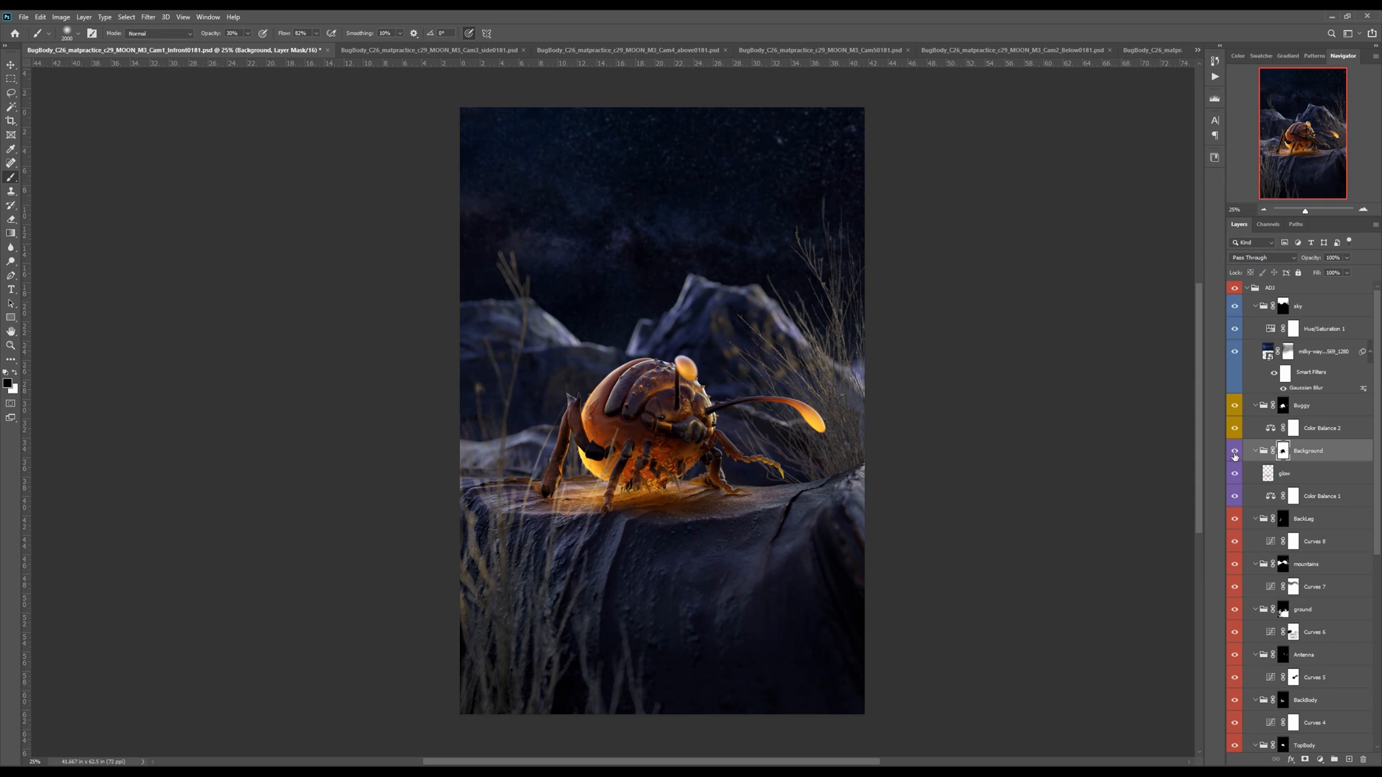
Compare the scene before and after grading by hiding and showing the whole ADJ group
left_click(1237, 289)
left_click(1235, 290)
left_click(1236, 289)
left_click(1236, 290)
left_click(1236, 288)
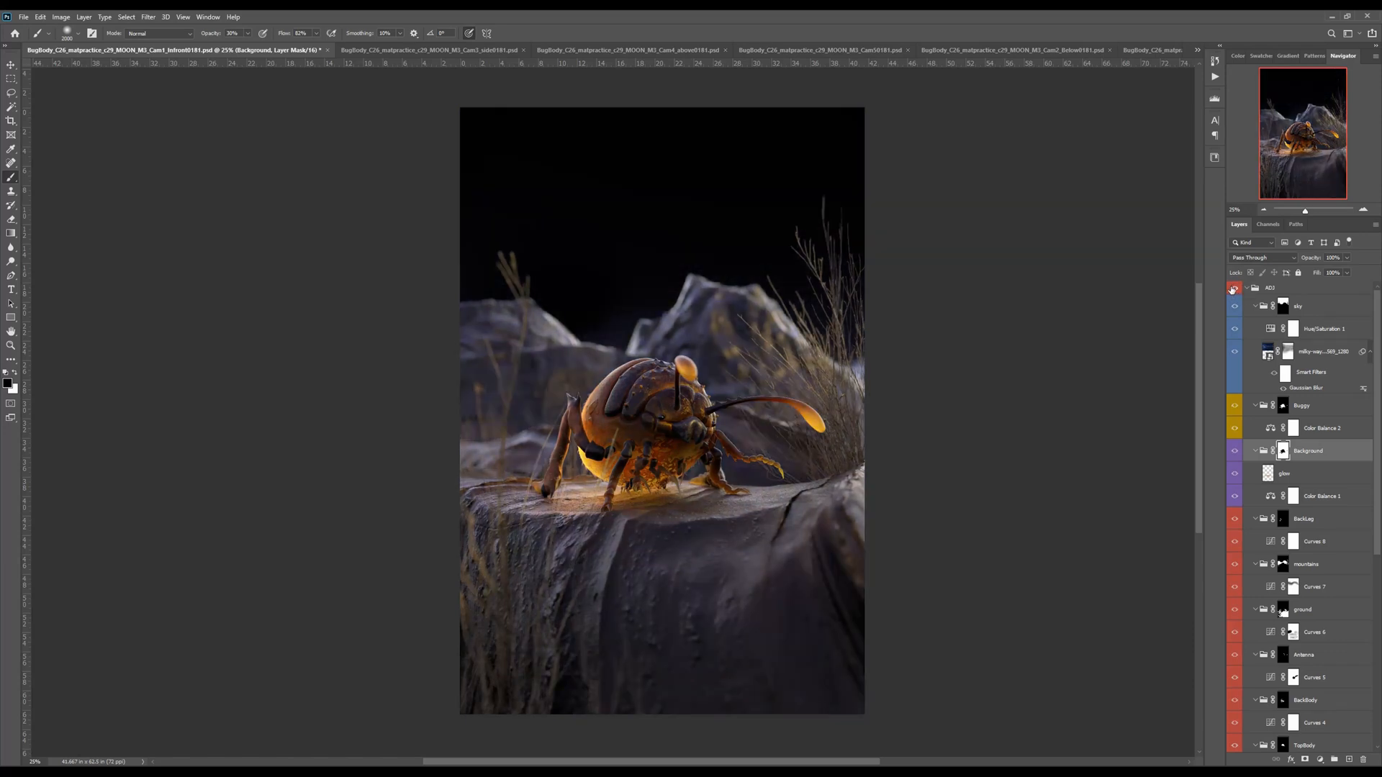
left_click(1236, 288)
Create a new empty layer above the sky group inside the ADJ group
left_click(1307, 311)
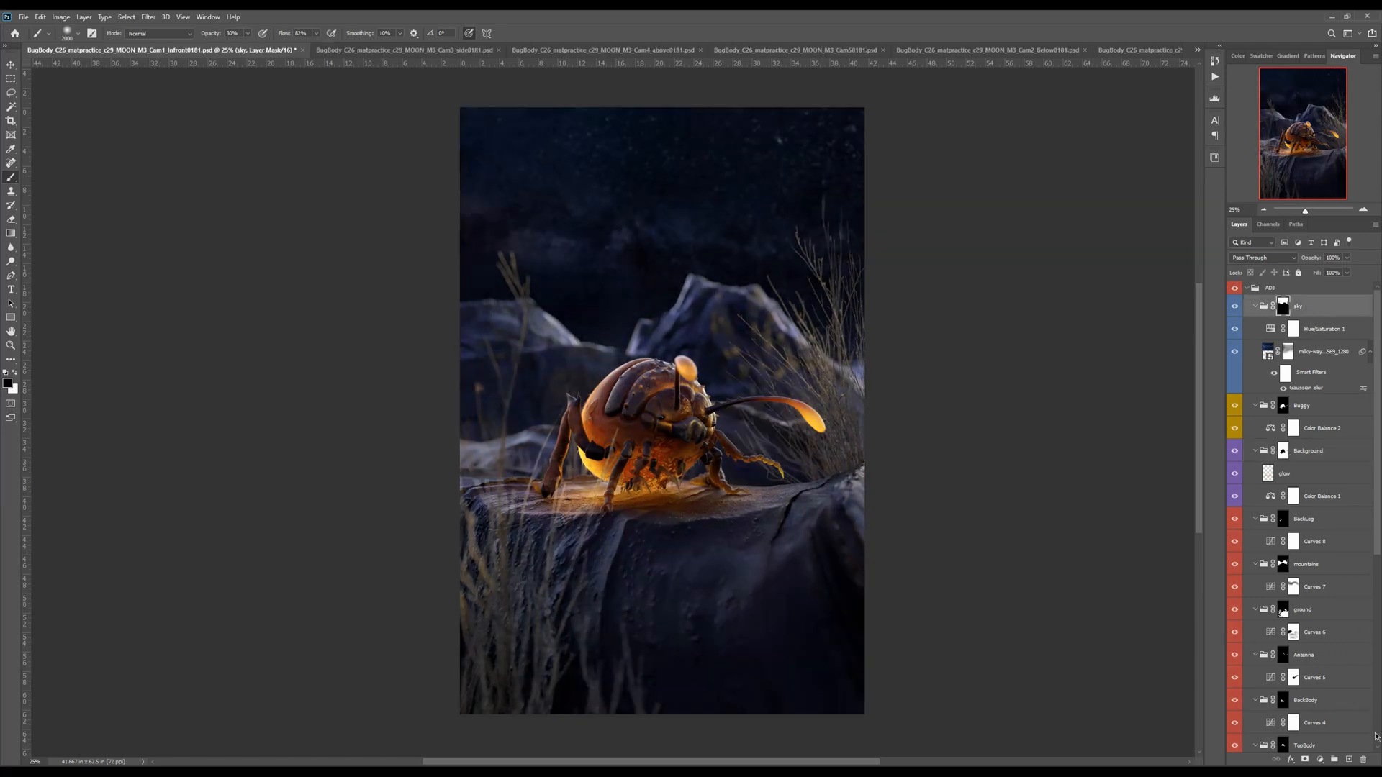
left_click(1349, 760)
left_click_drag(1306, 341, 1304, 295)
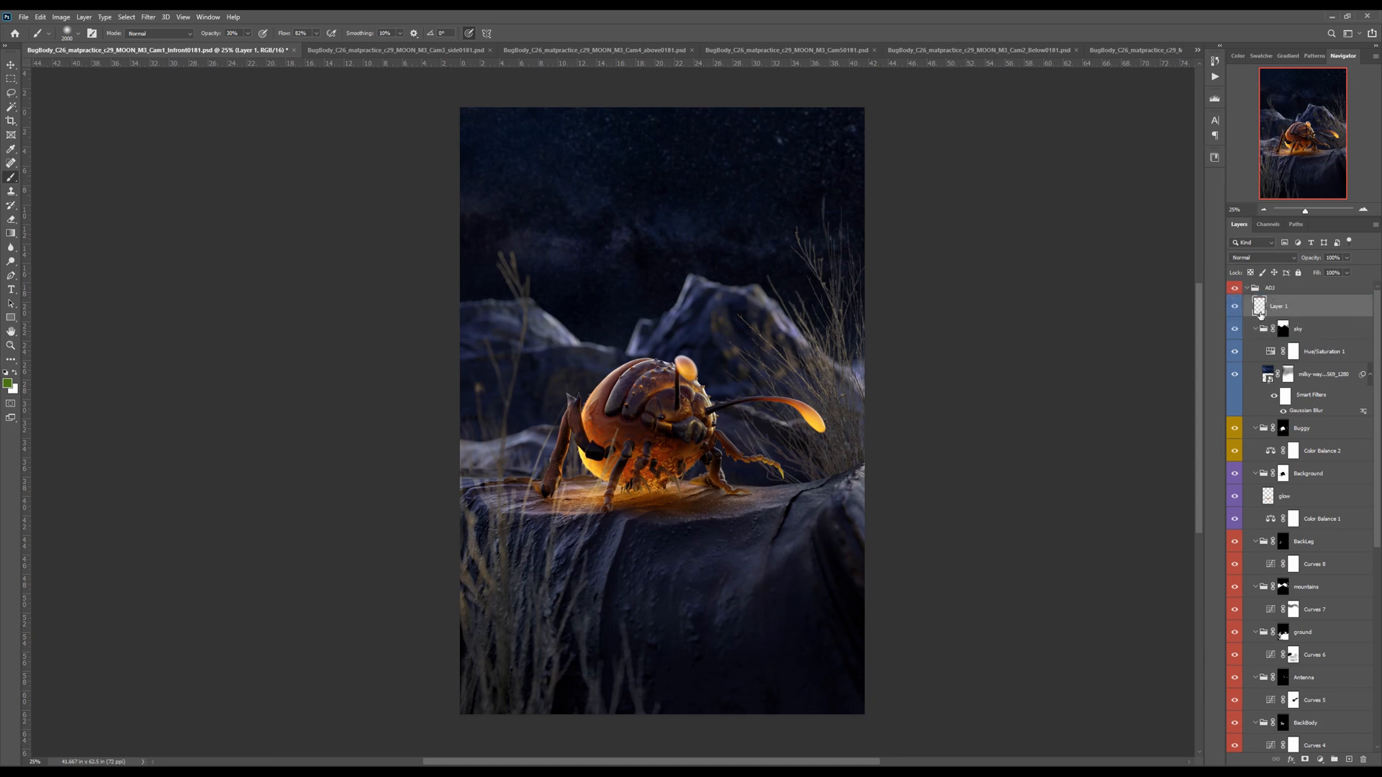
Colour-label the new layer red and set its blend mode to Soft Light
right_click(1234, 308)
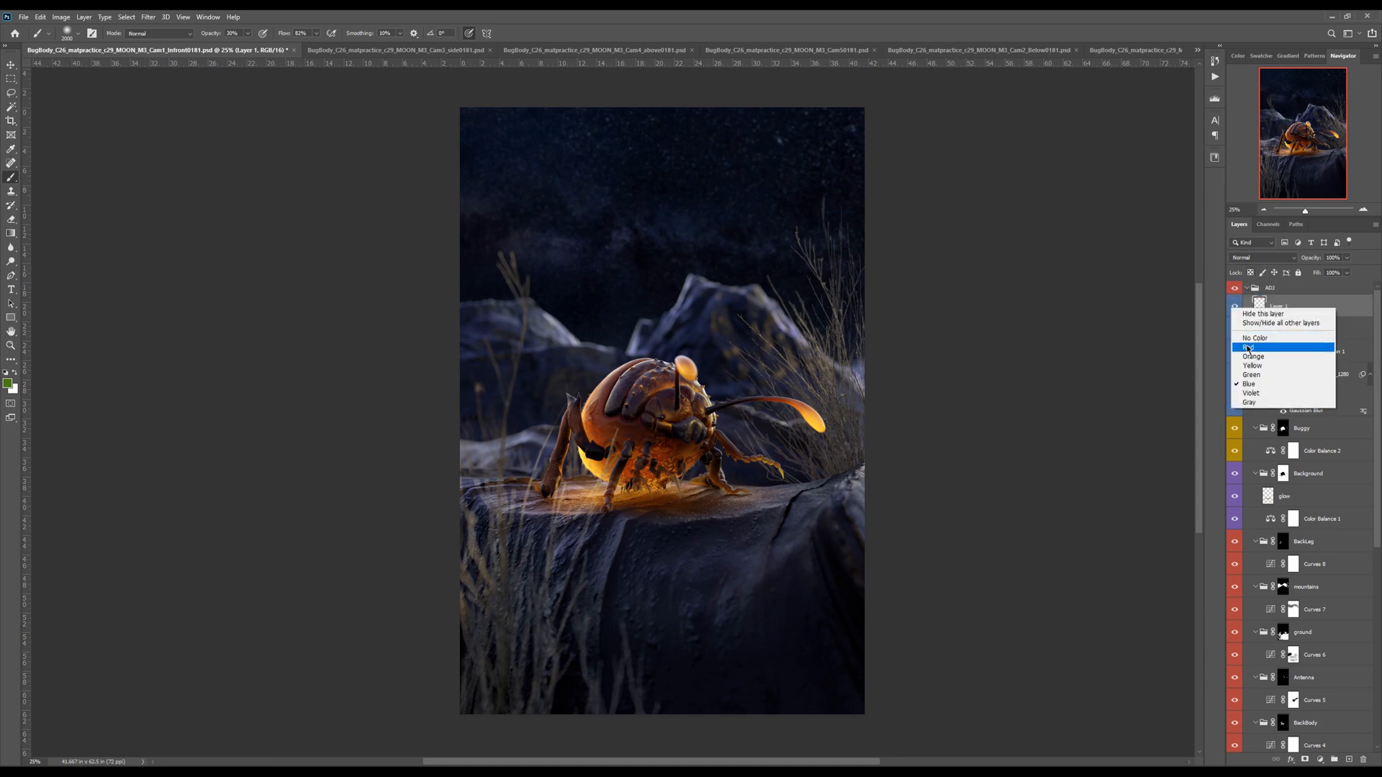
left_click(1248, 348)
left_click(1261, 257)
left_click(1265, 395)
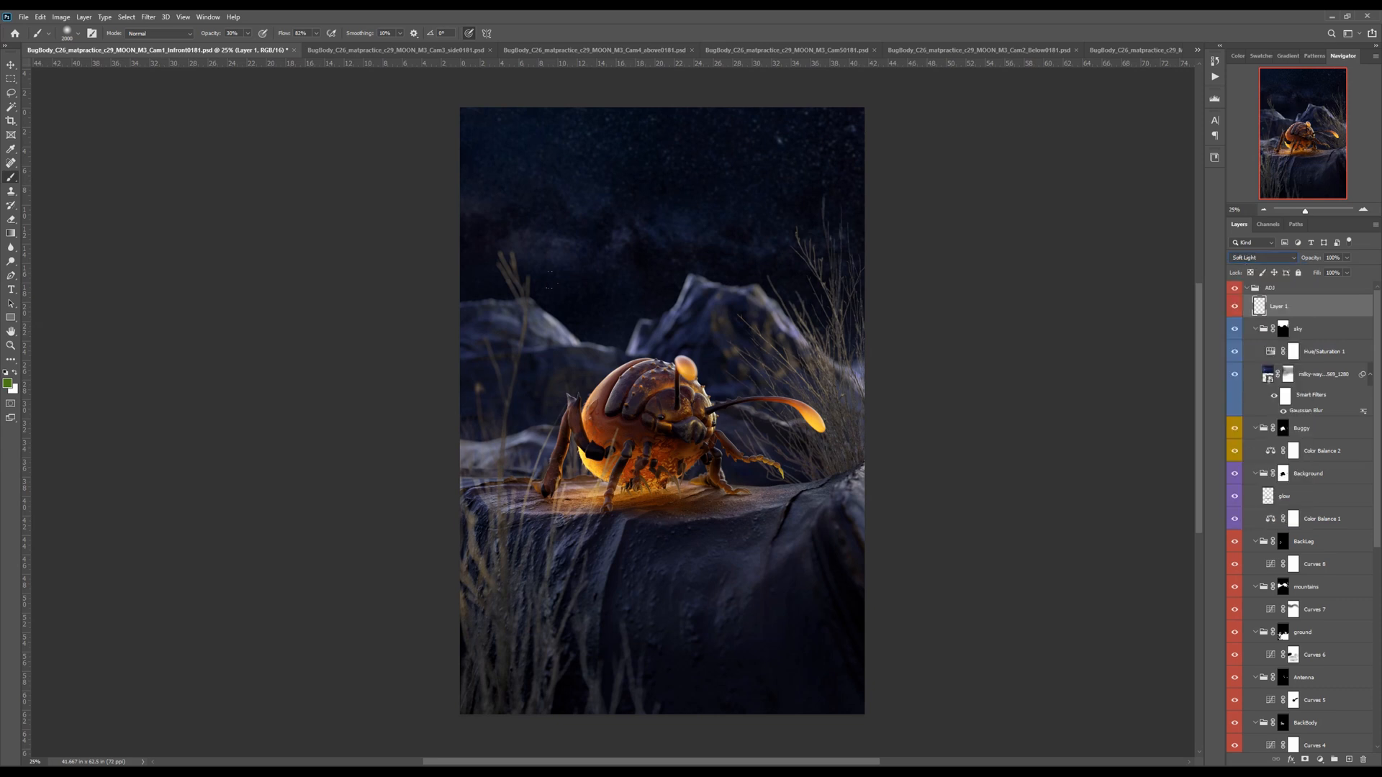
Reset the paint colours to black and white, shrink the brush, and move the Soft Light layer directly below the sky group
key("d")
key("[")
key("[")
key("[")
key("[")
key("[")
key("[")
key("[")
key("[")
key("[")
key("[")
key("[")
key("[")
key("[")
key("[")
key("[")
key("[")
key("[")
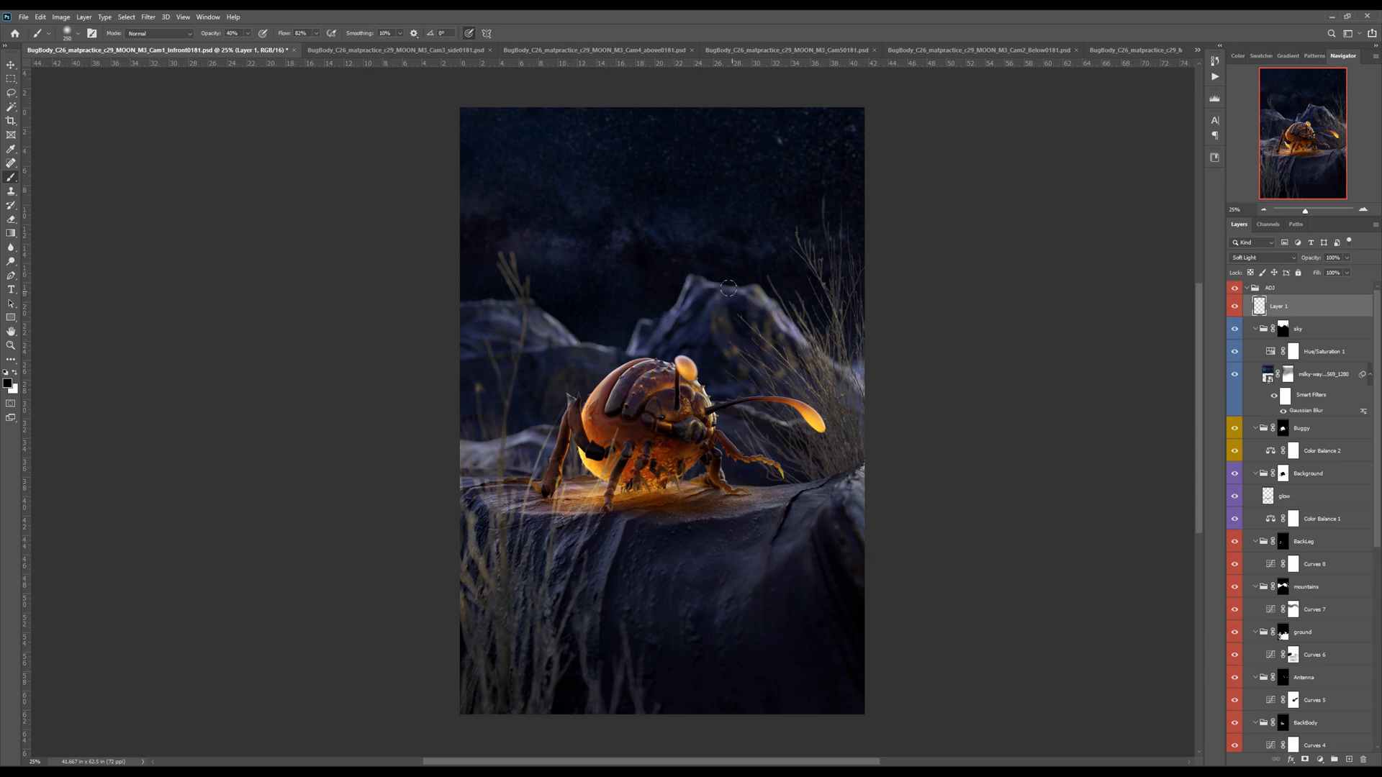
key("3")
left_click_drag(1351, 319, 1304, 425)
Enlarge the brush and paint faint white and black strokes along the scene's left edge, around the distant rocks and grass
key("6")
key("bracketright")
key("bracketright")
key("bracketright")
key("bracketright")
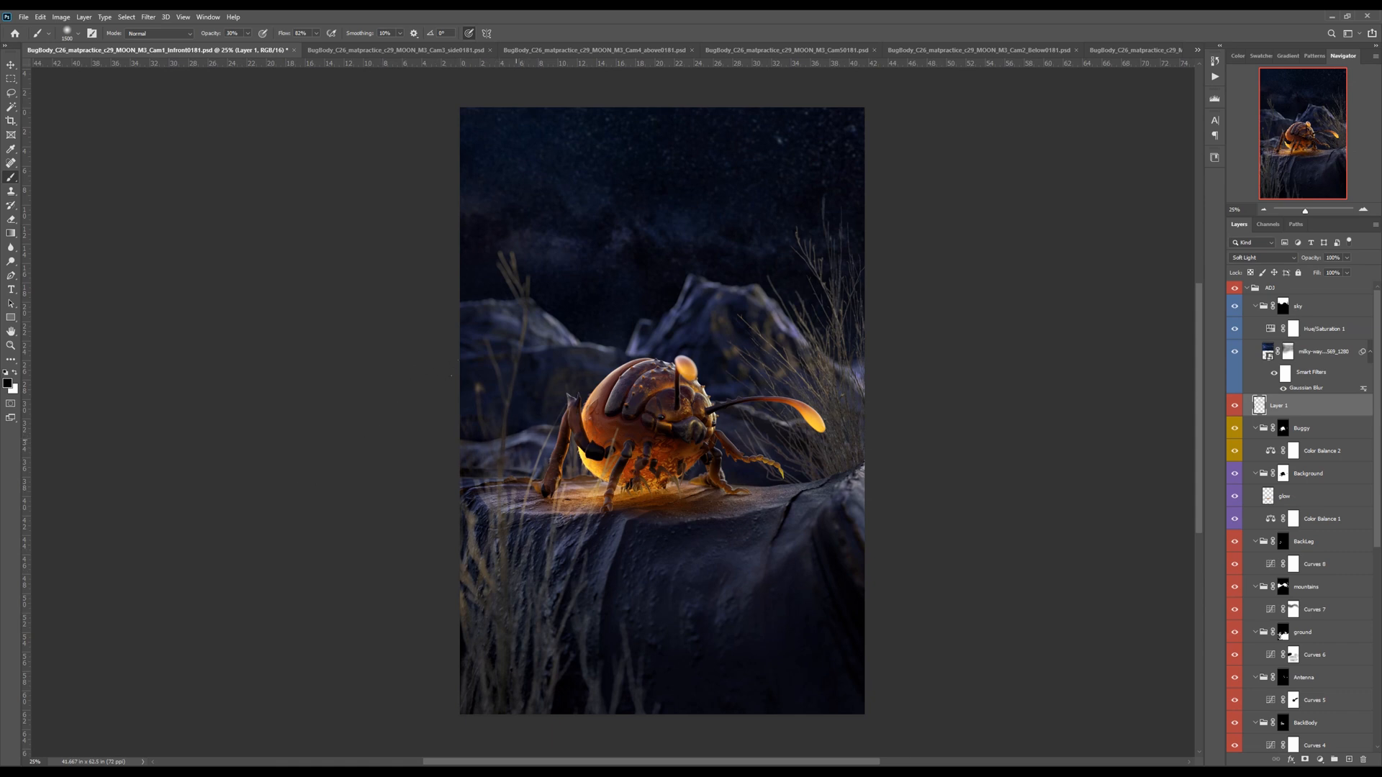
key("x")
mouse_move(484, 418)
left_mouse_down()
mouse_move(515, 417)
mouse_move(475, 435)
left_mouse_up()
key("x")
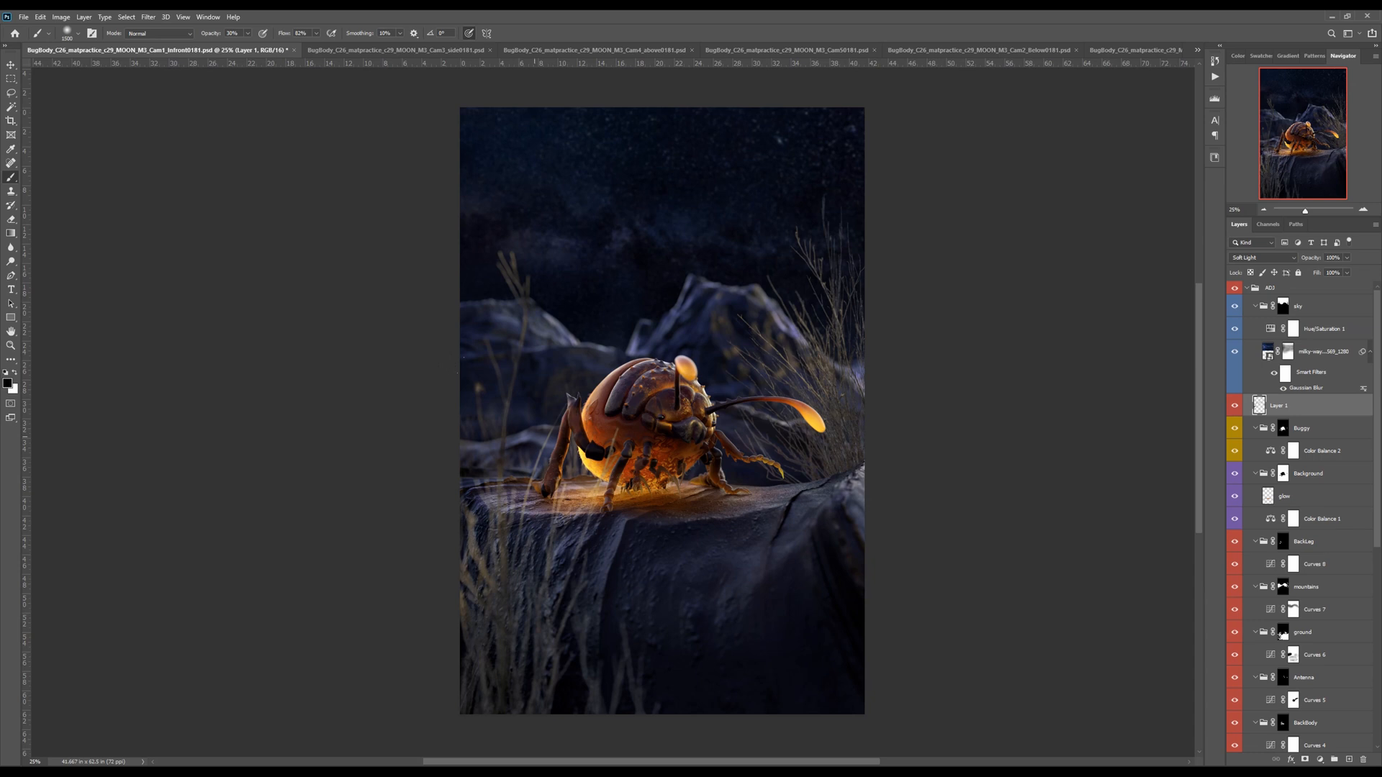
left_click(454, 424)
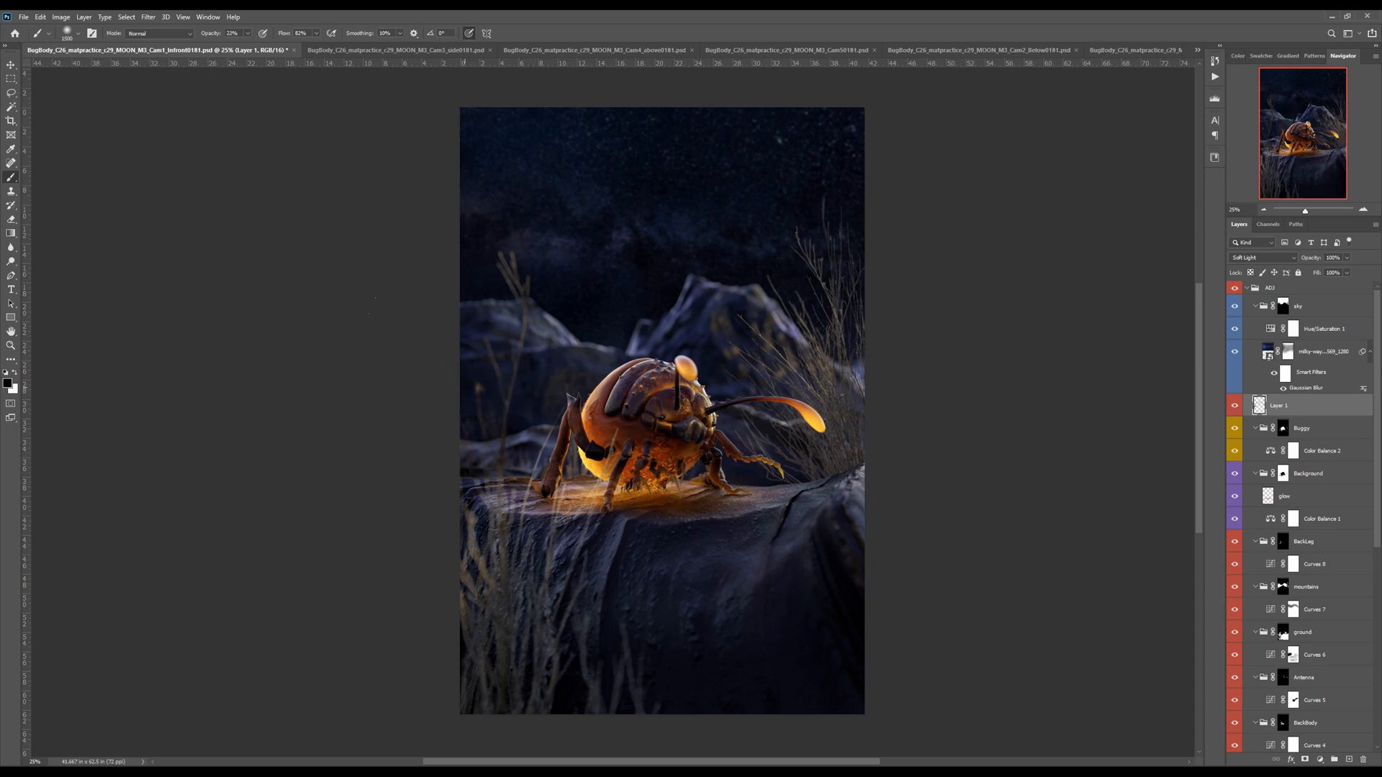
left_click(419, 501)
left_click(425, 547)
Lighten the foreground rock with a larger white brush at 5% opacity, undoing the first stronger stroke
key("x")
left_click_drag(656, 656, 739, 616)
key("ctrl+z")
key("0")
key("5")
key("bracketright")
key("bracketright")
key("bracketright")
key("bracketright")
key("bracketright")
key("bracketright")
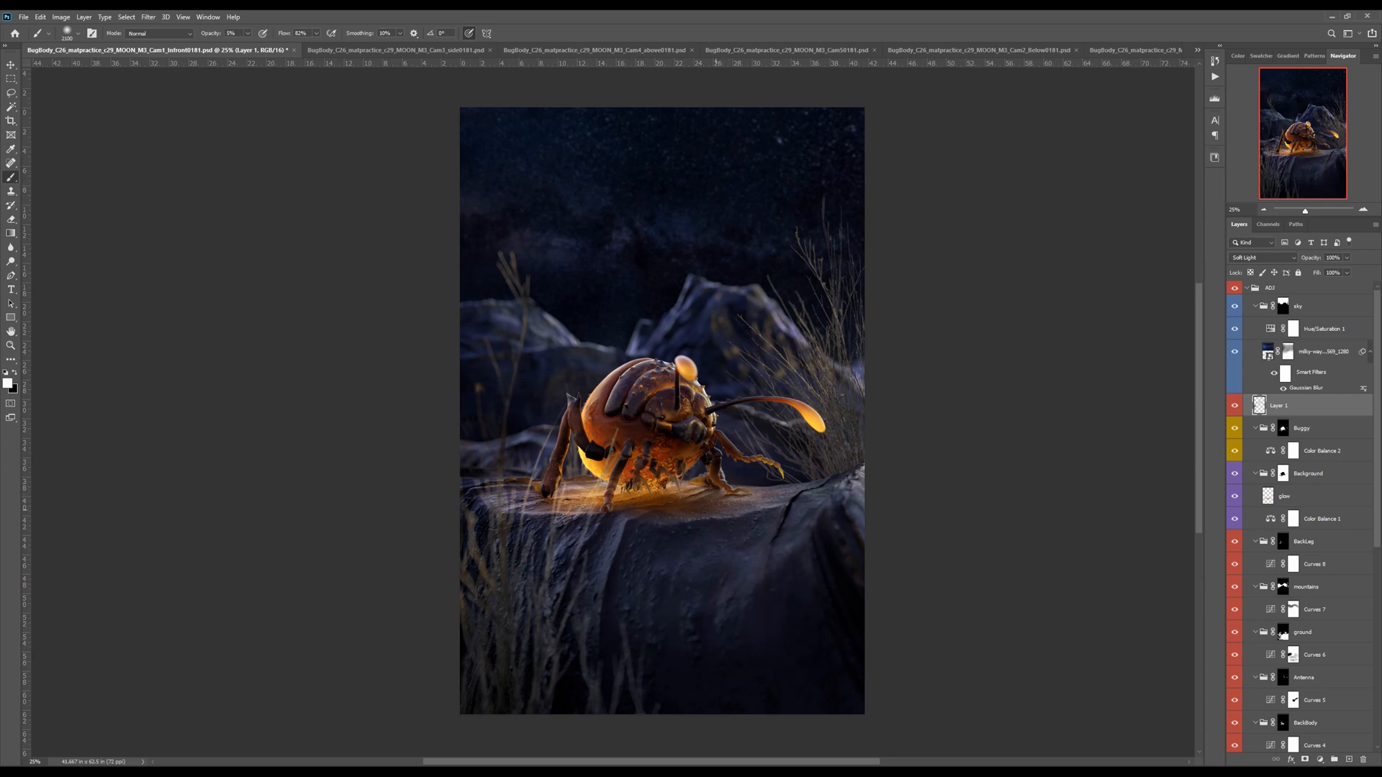
key("x")
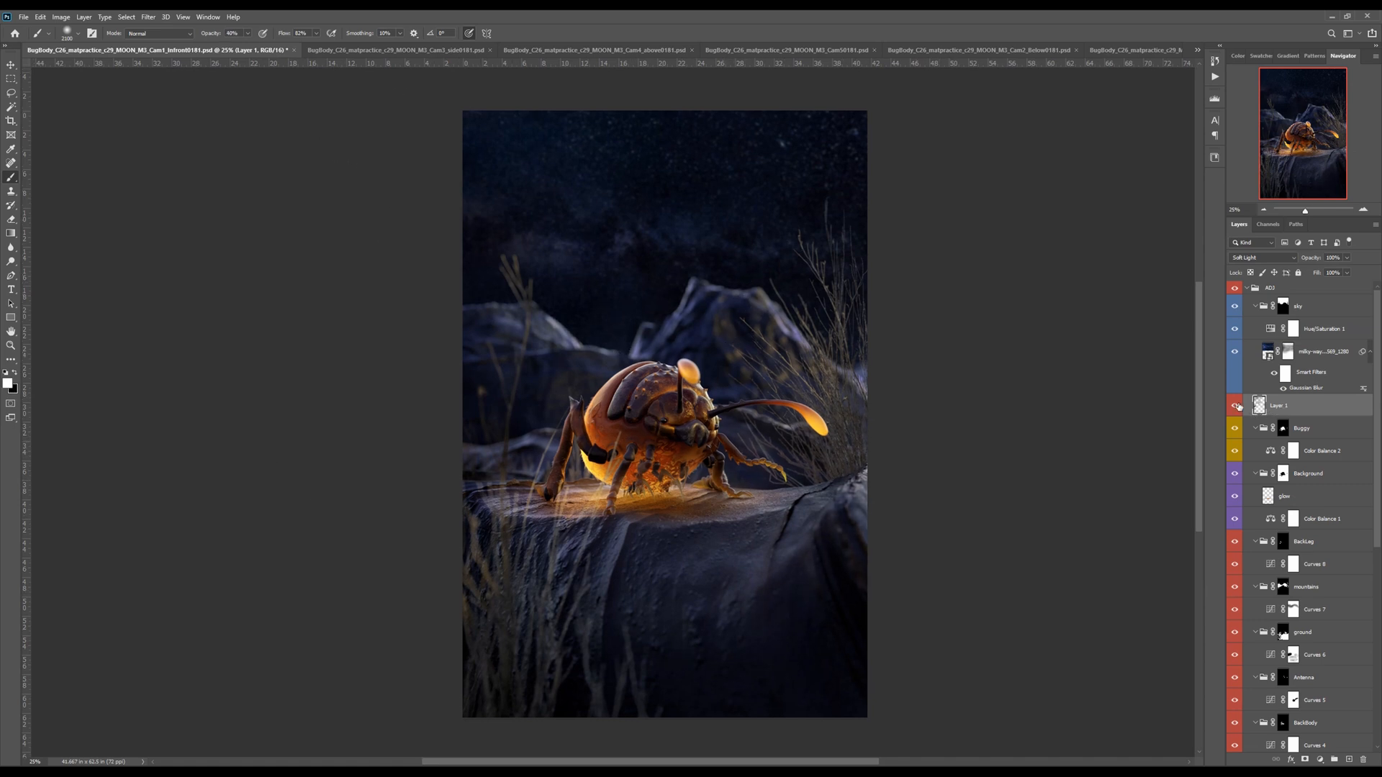
Compare the scene with and without the painted Soft Light layer
left_click(1235, 406)
left_click(1235, 407)
left_click(1235, 407)
left_click(1234, 407)
Darken the rock just below the insect with black at 30% brush opacity, redoing the first stroke
scroll(939, 400, "down", 1)
key("x")
key("3")
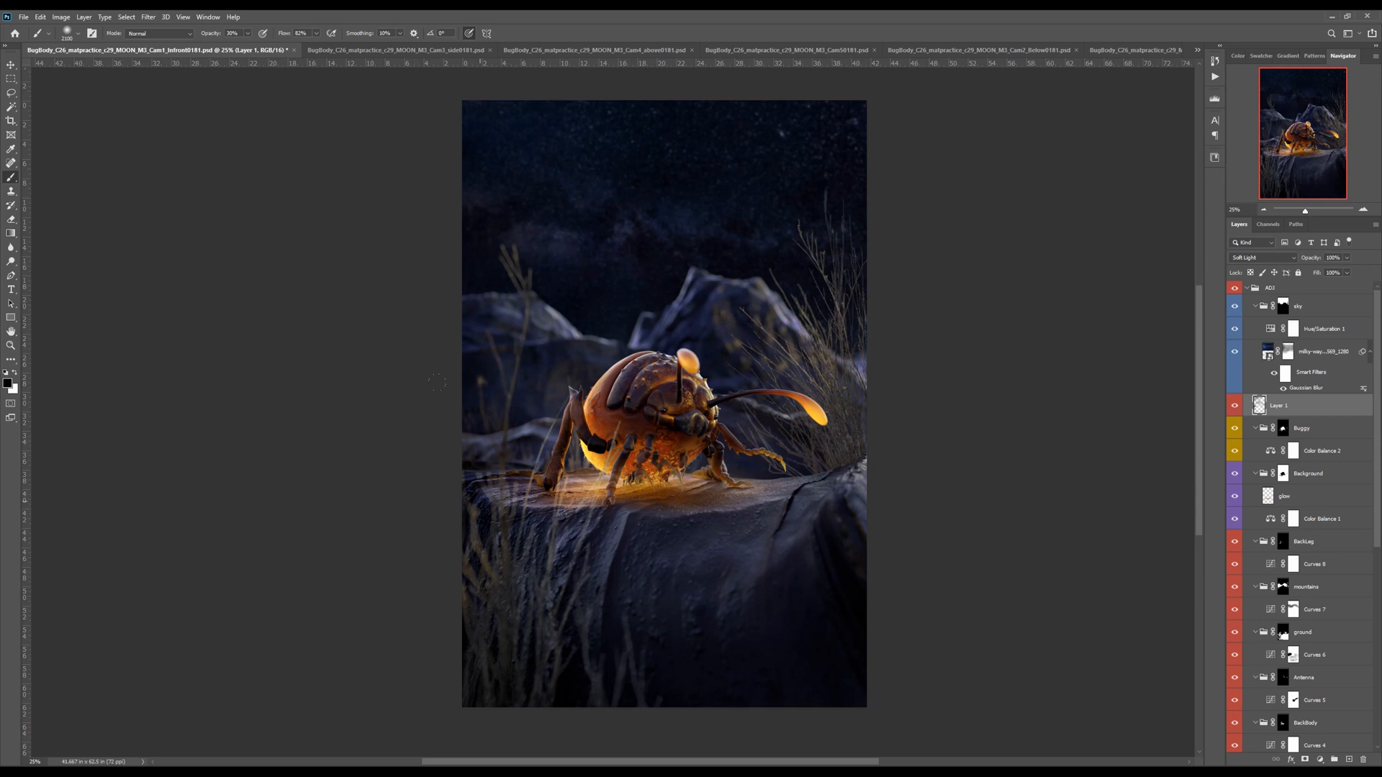
left_click_drag(597, 513, 706, 524)
key("ctrl+z")
left_click_drag(561, 528, 724, 519)
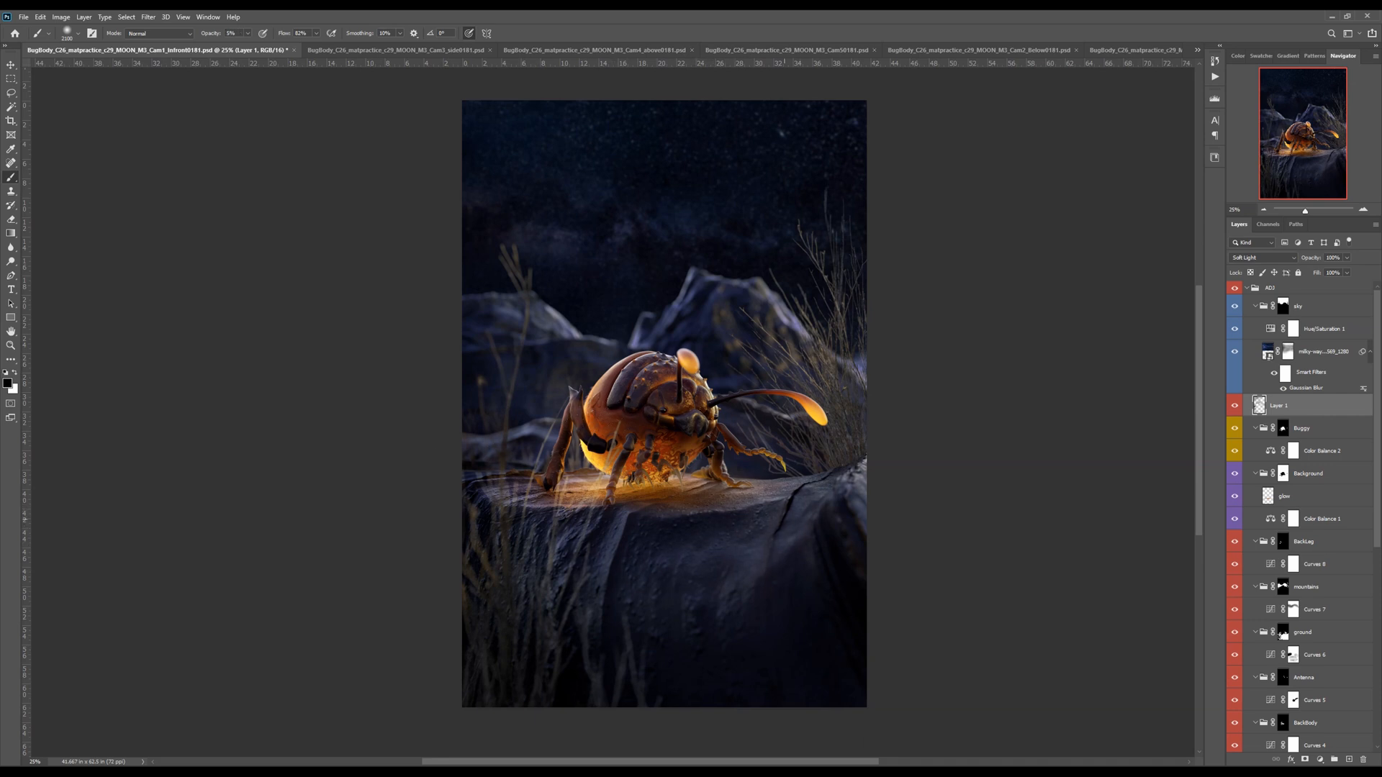
Check the light and dark painting by hiding and showing Layer 1 again
left_click(1235, 406)
left_click(1235, 406)
key("x")
key("x")
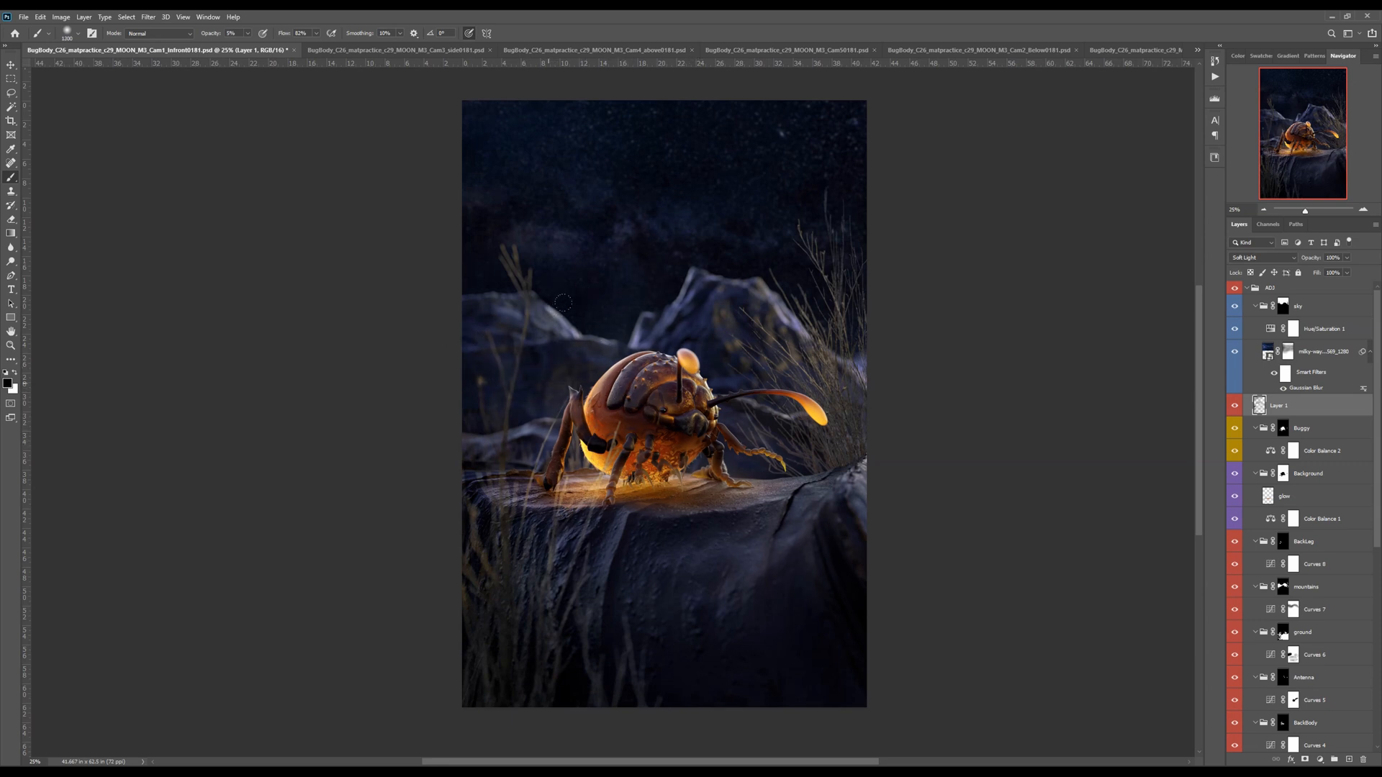
left_click(1235, 407)
left_click(1236, 407)
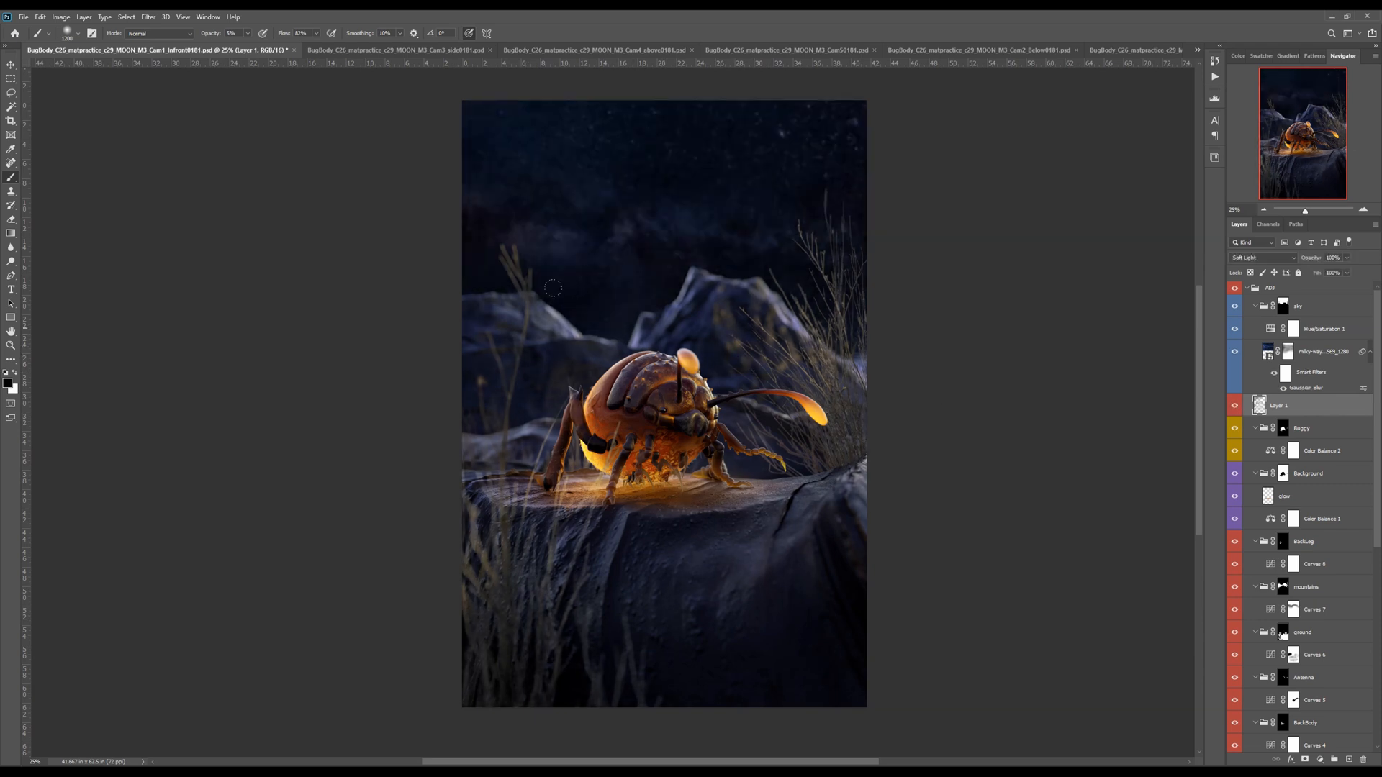
Rename the painted Soft Light layer as SL
double_click(1272, 404)
type("SL")
key("Return")
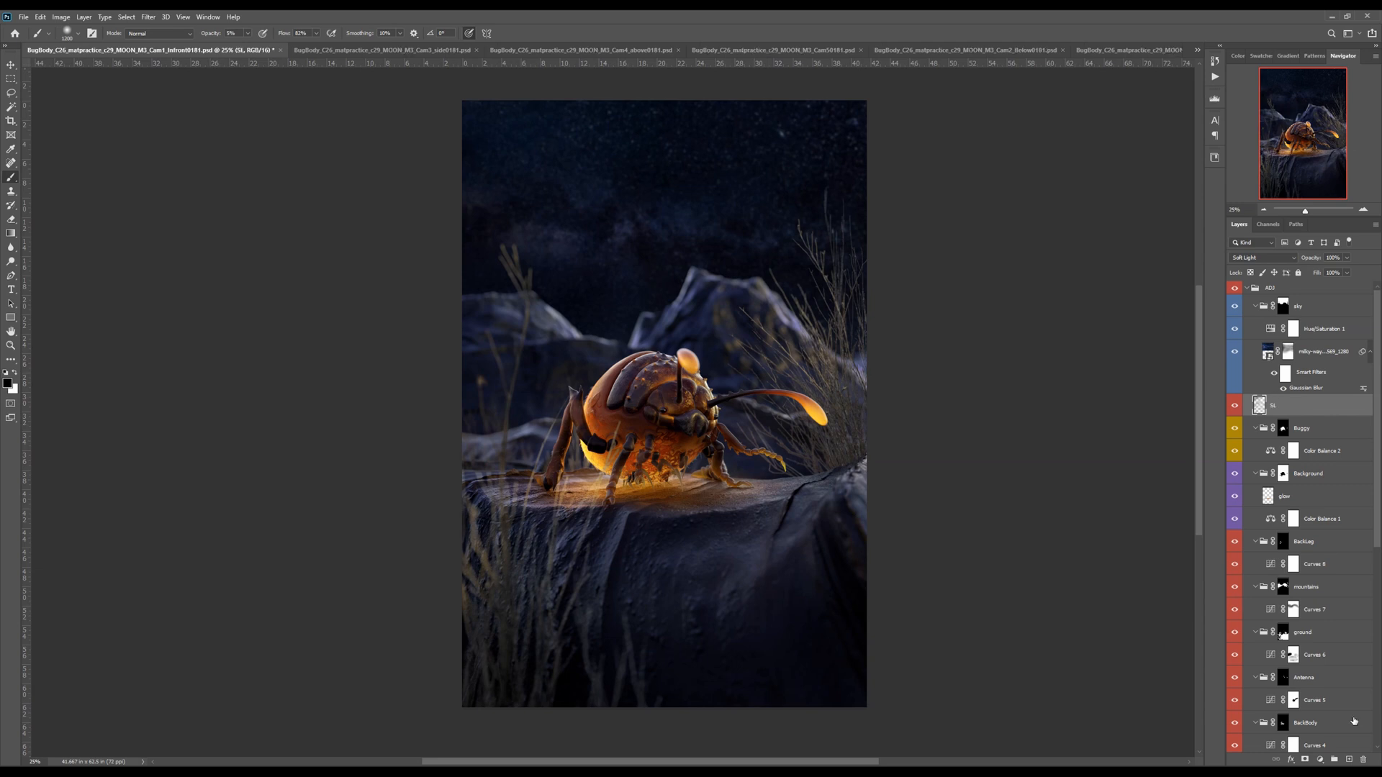
Create a layer named SL2 above SL and set its blend mode to Soft Light
left_click(1349, 760)
double_click(1281, 407)
type("S")
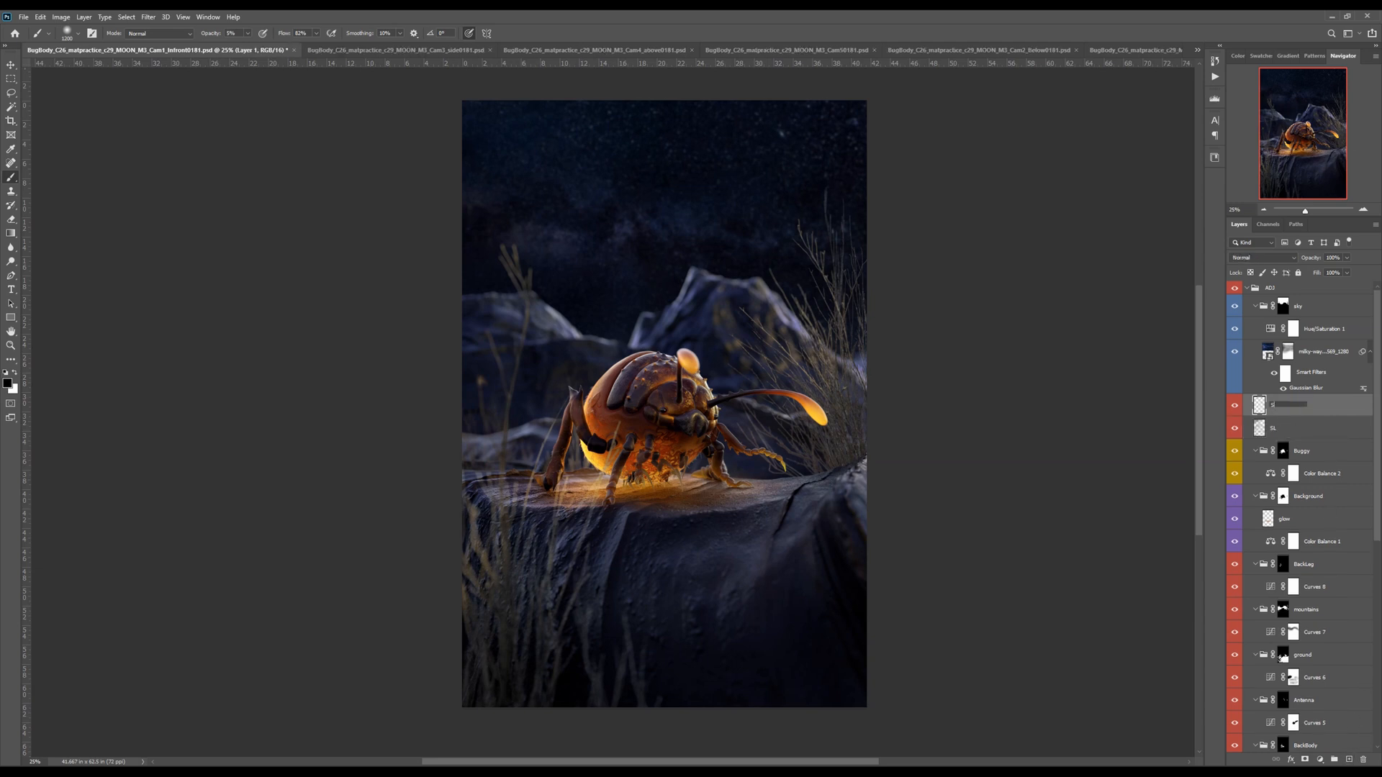
type("L2")
key("Return")
left_click(1264, 258)
left_click(1231, 399)
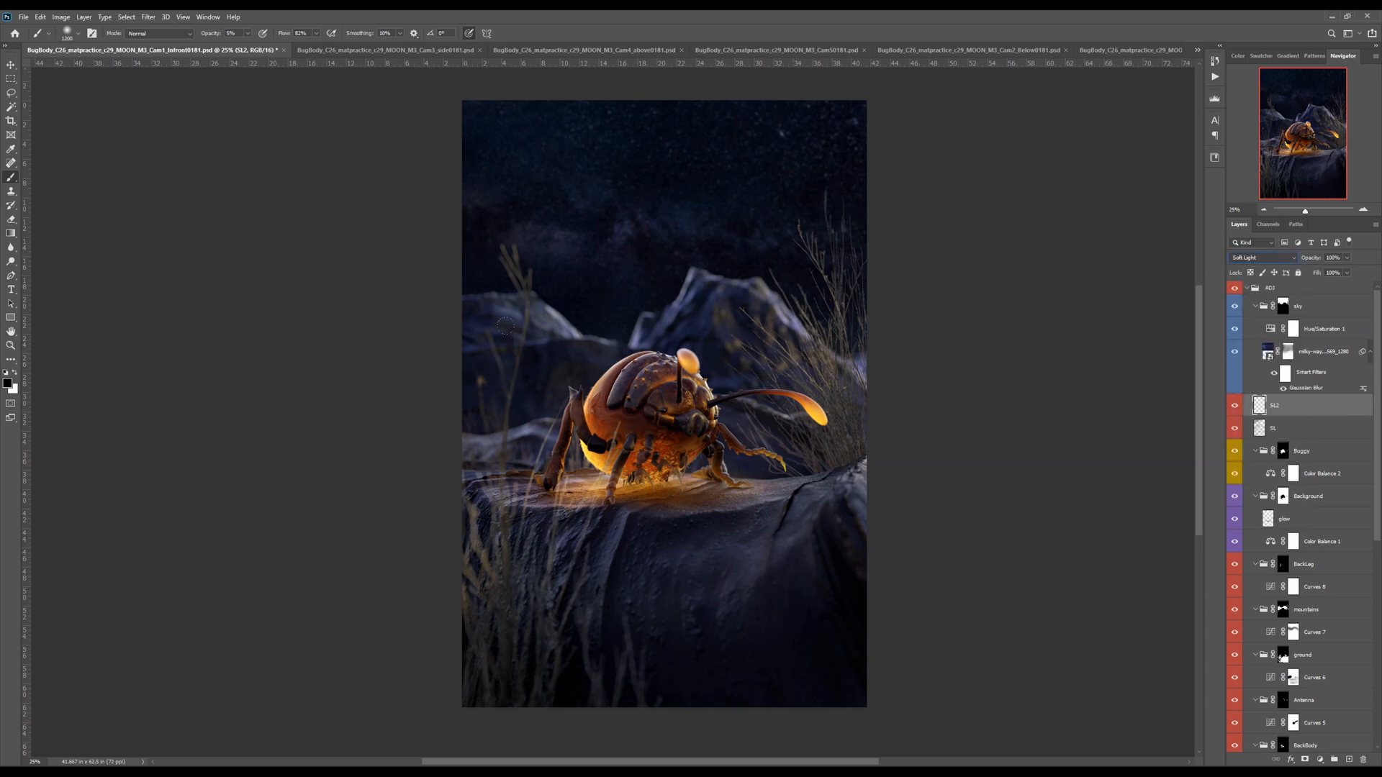
Pick a saturated blue foreground colour for tinting the foreground rock on SL2
left_click(8, 383)
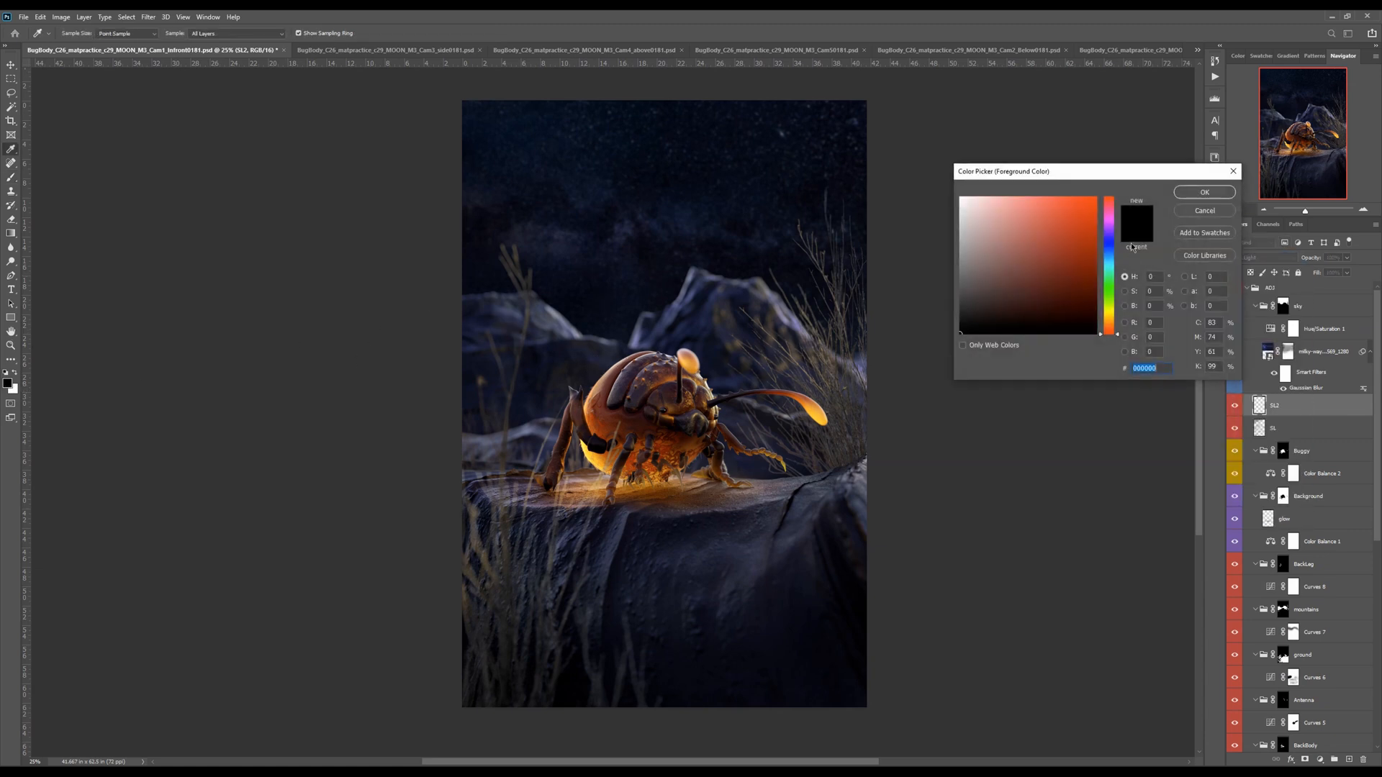
left_click(1109, 243)
left_click_drag(1050, 216, 1059, 251)
left_click(1110, 247)
left_click(1204, 192)
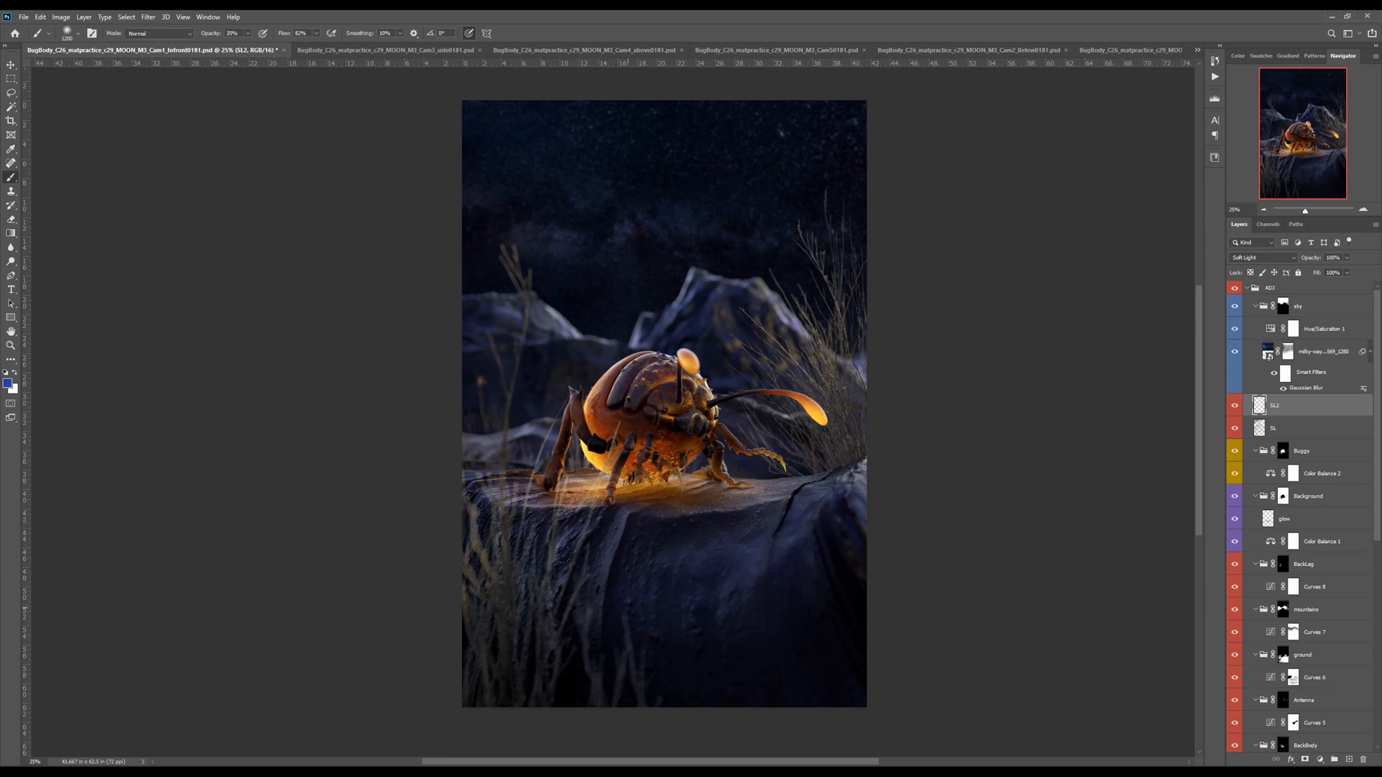
Change the foreground colour to a muted greyish blue with a hue of 227°
left_click(8, 384)
left_click(1198, 193)
key("alt")
left_click(1000, 261)
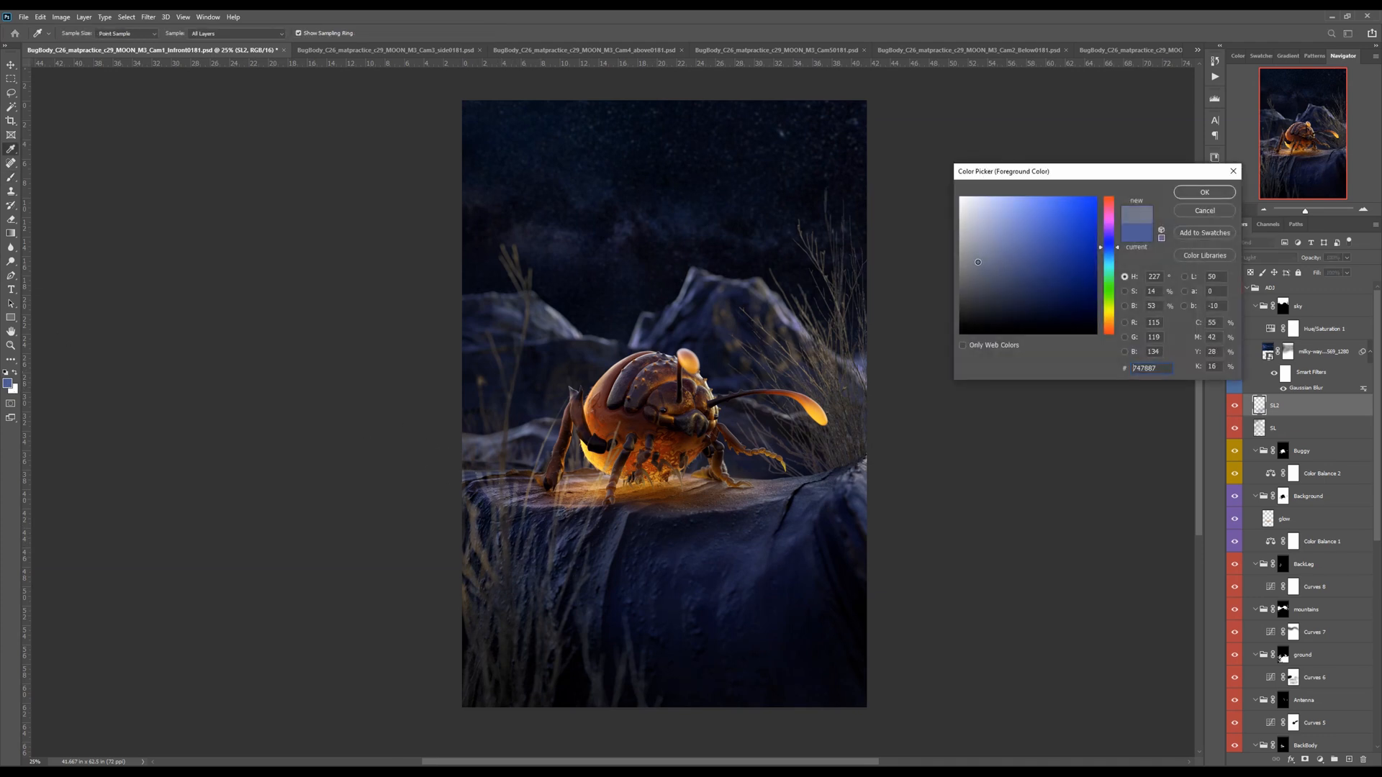
left_click(1188, 193)
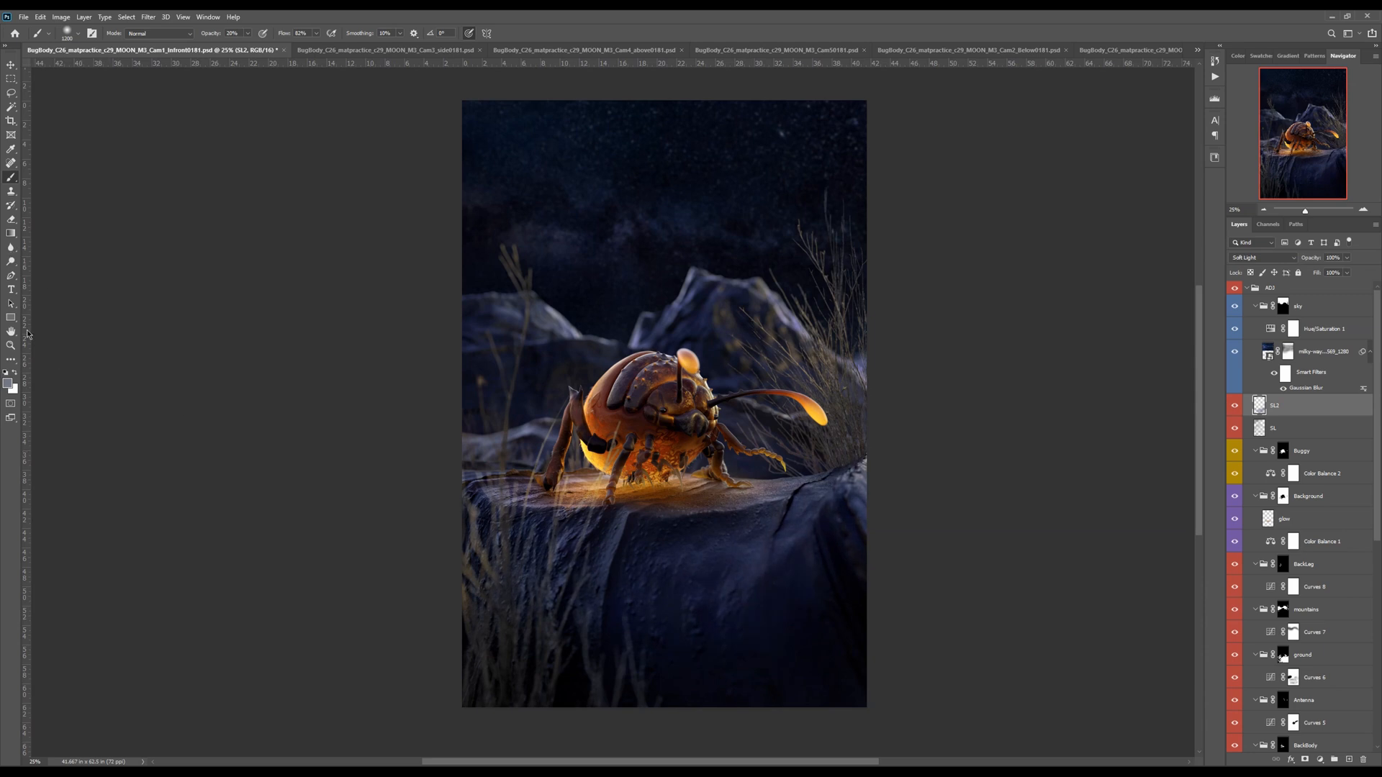
Set the foreground colour to the medium blue #3f5298
left_click(8, 383)
left_click(1040, 252)
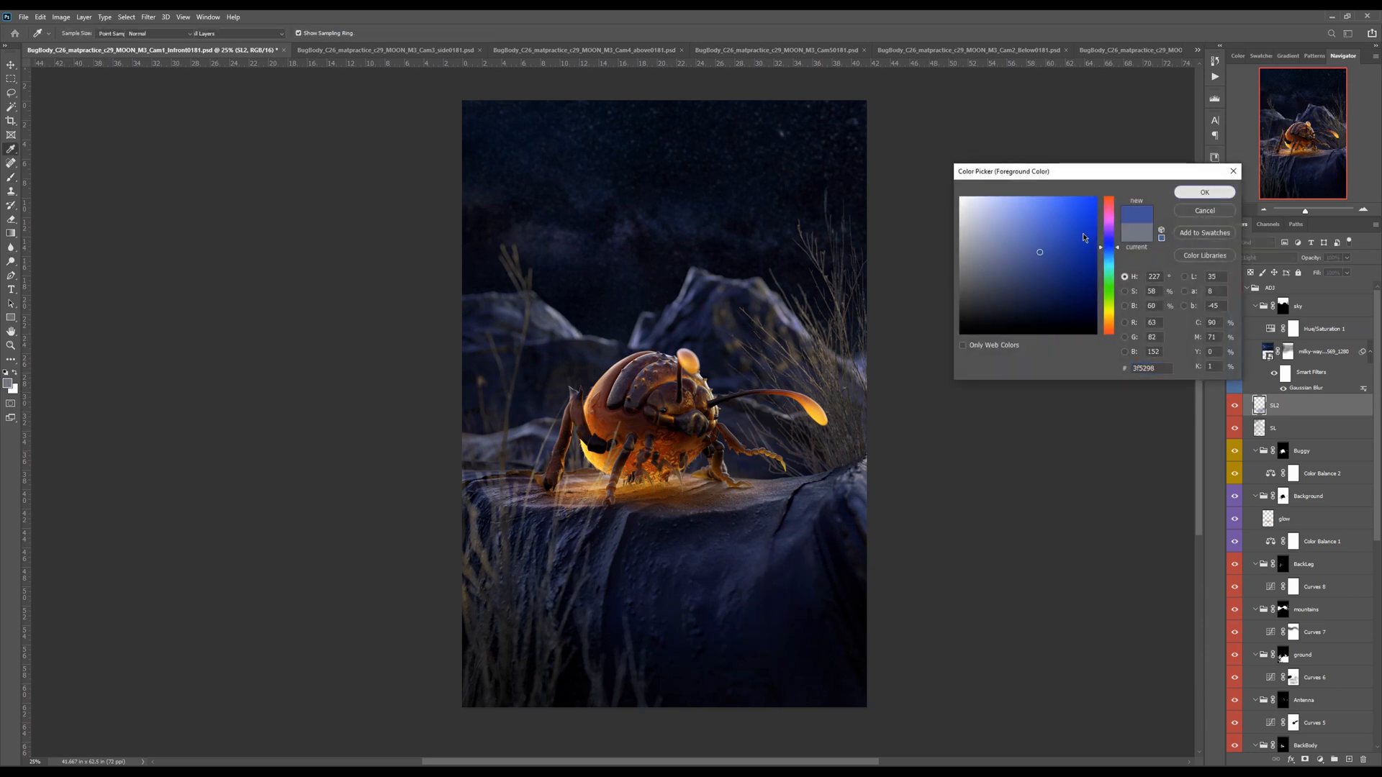
key("Return")
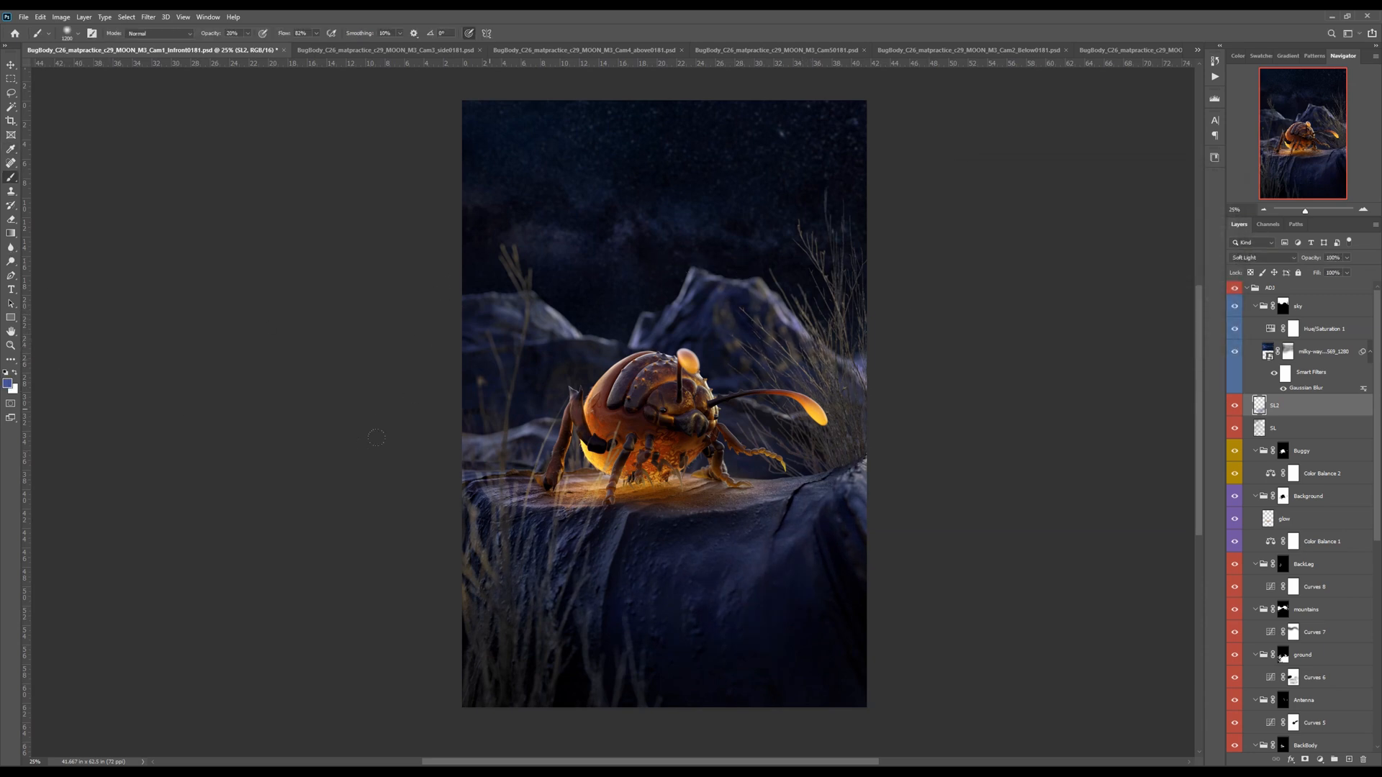
Pick an orange foreground colour and tint the grass on both sides of the insect
left_click(9, 383)
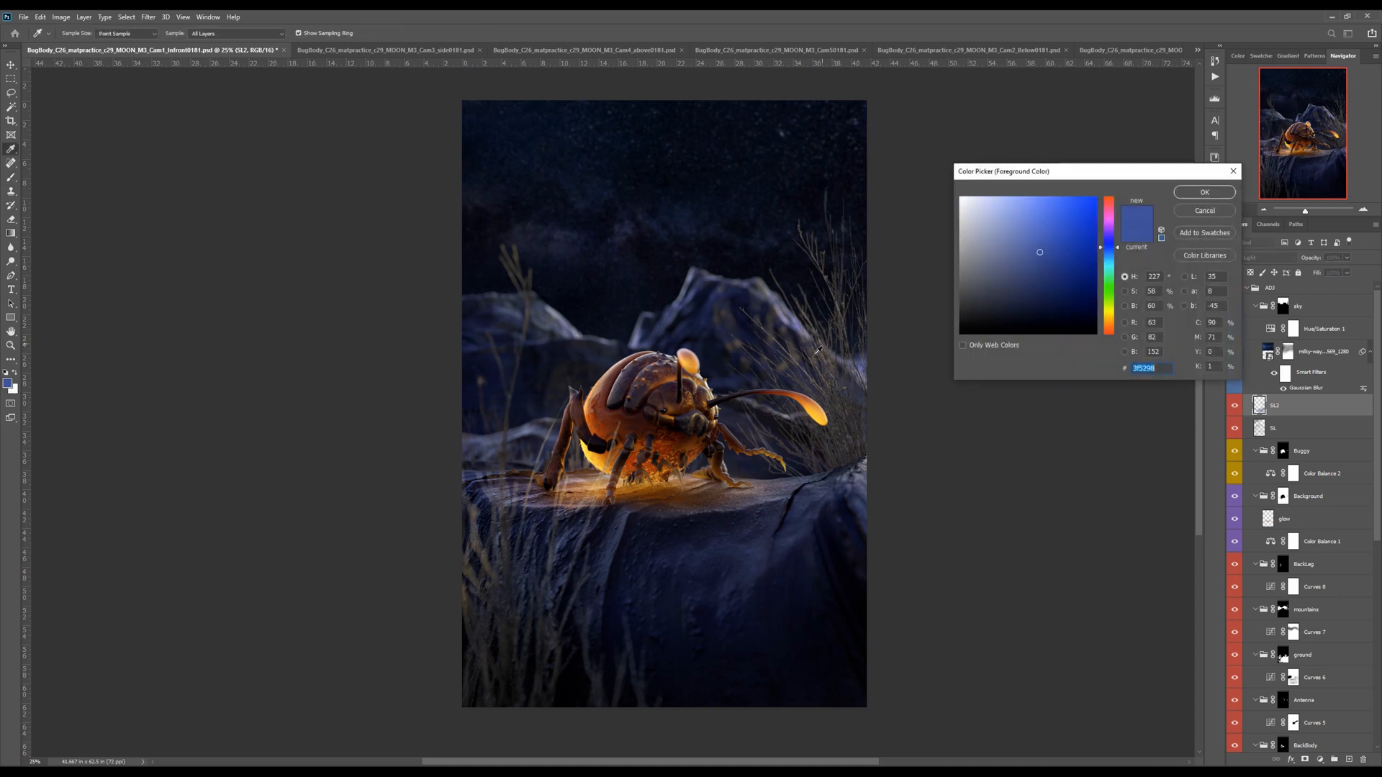
left_click(1256, 194)
left_click(1076, 241)
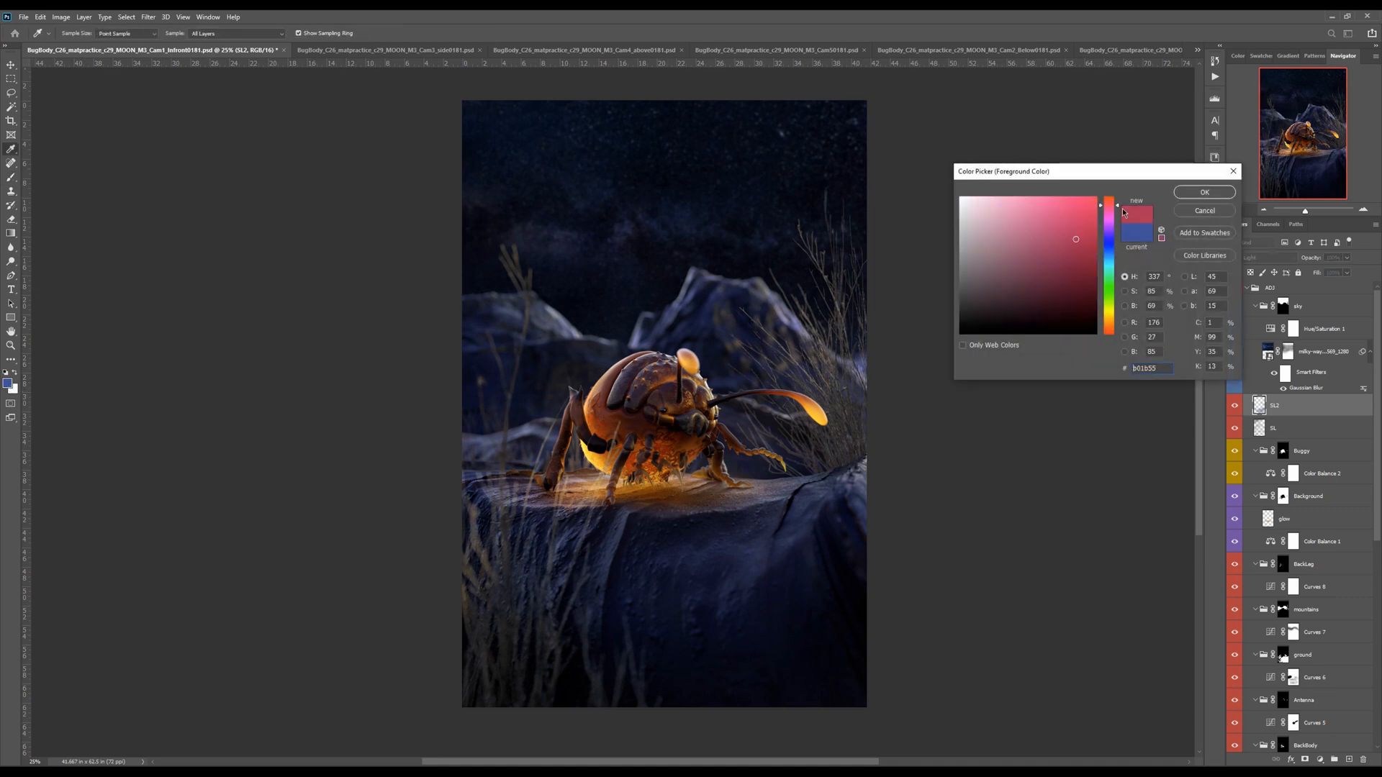
left_click_drag(1108, 311, 1108, 321)
key("Return")
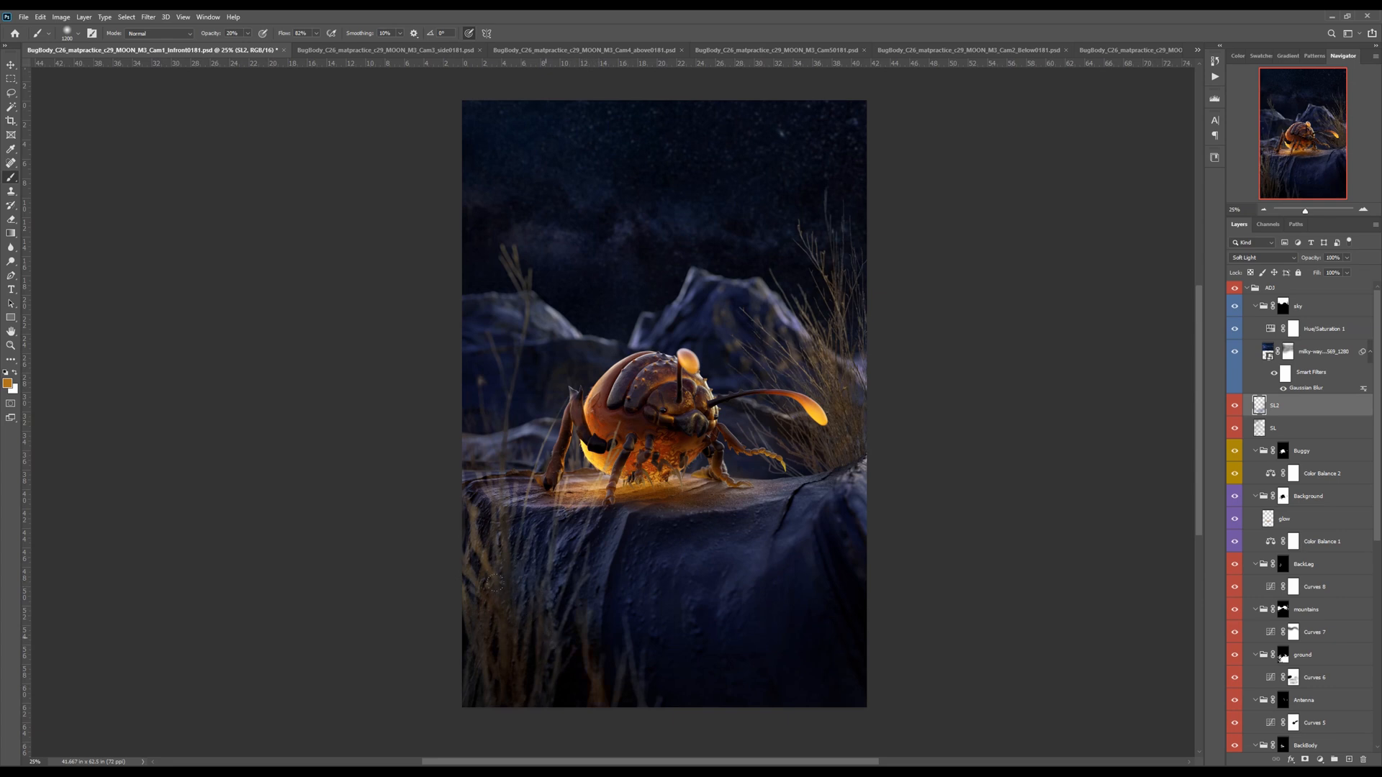
Refine the tints on SL2 with the Eraser and Brush, and check the layer's effect by toggling its visibility
key("e")
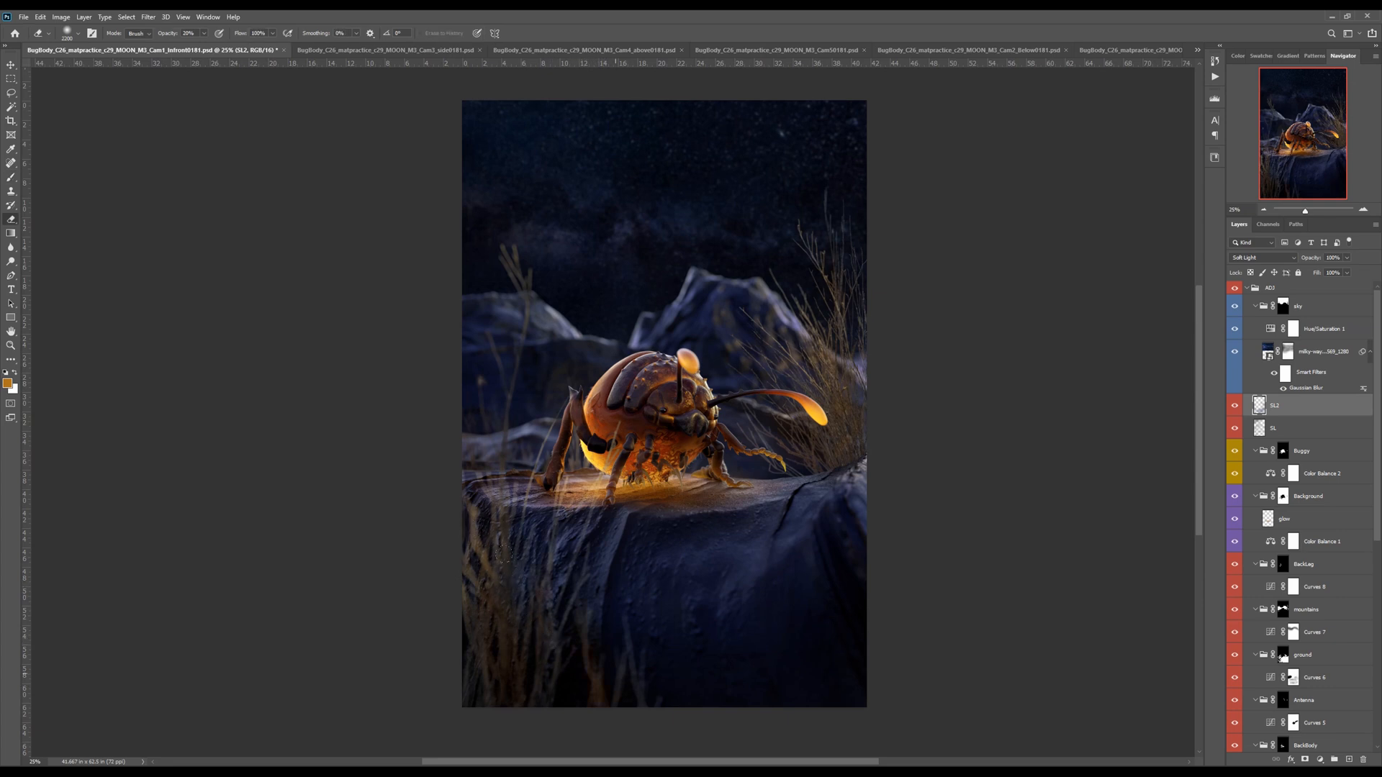
key("b")
key("e")
key("b")
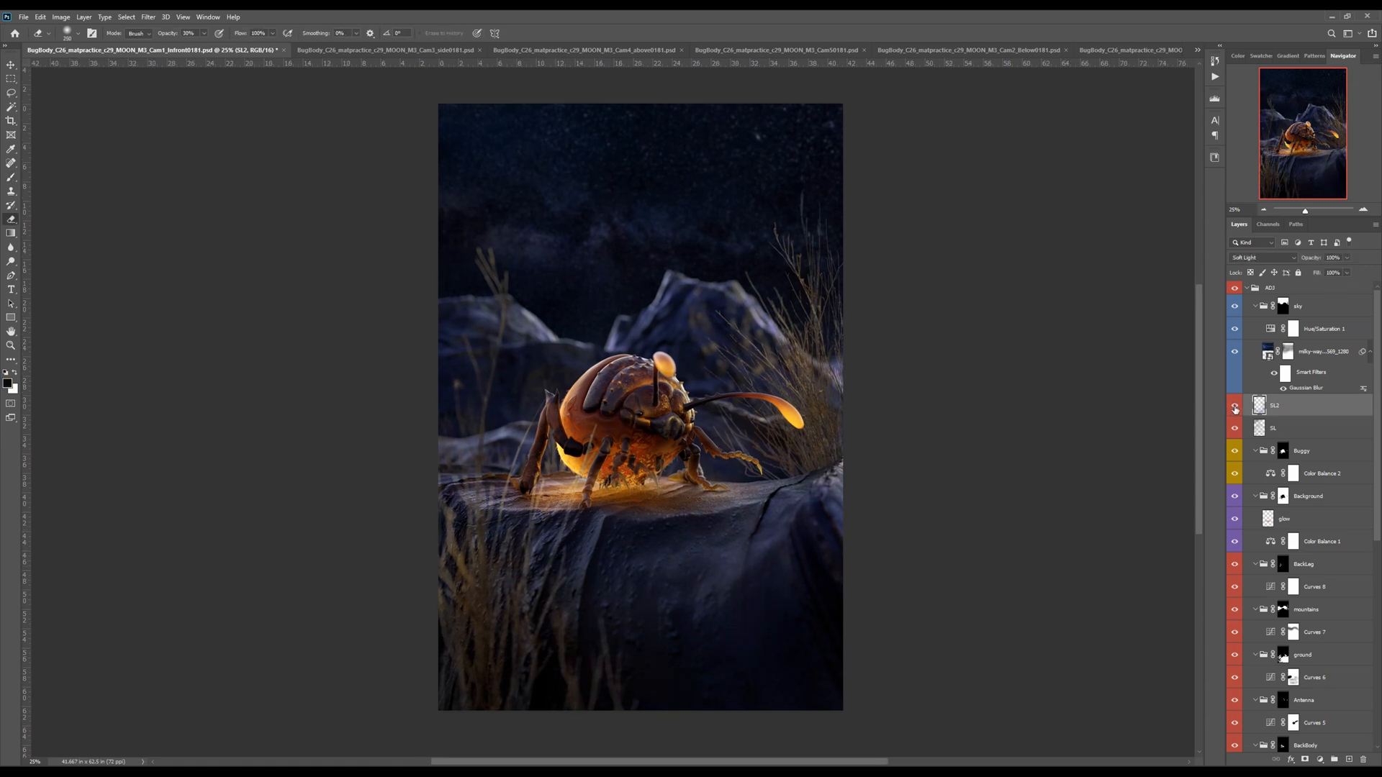
left_click(1235, 406)
key("b")
key("x")
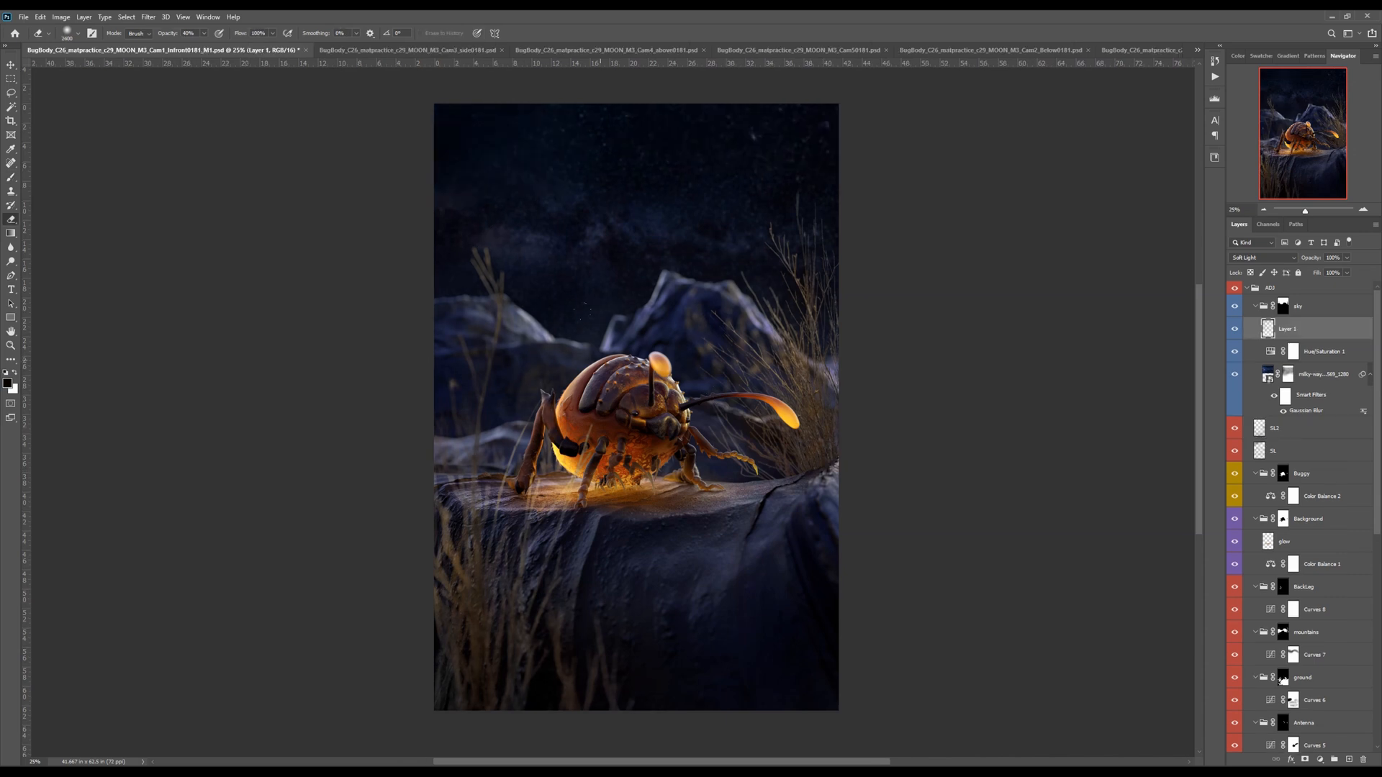
Create a new group named LUTS above the sky group inside ADJ
left_click(1314, 311)
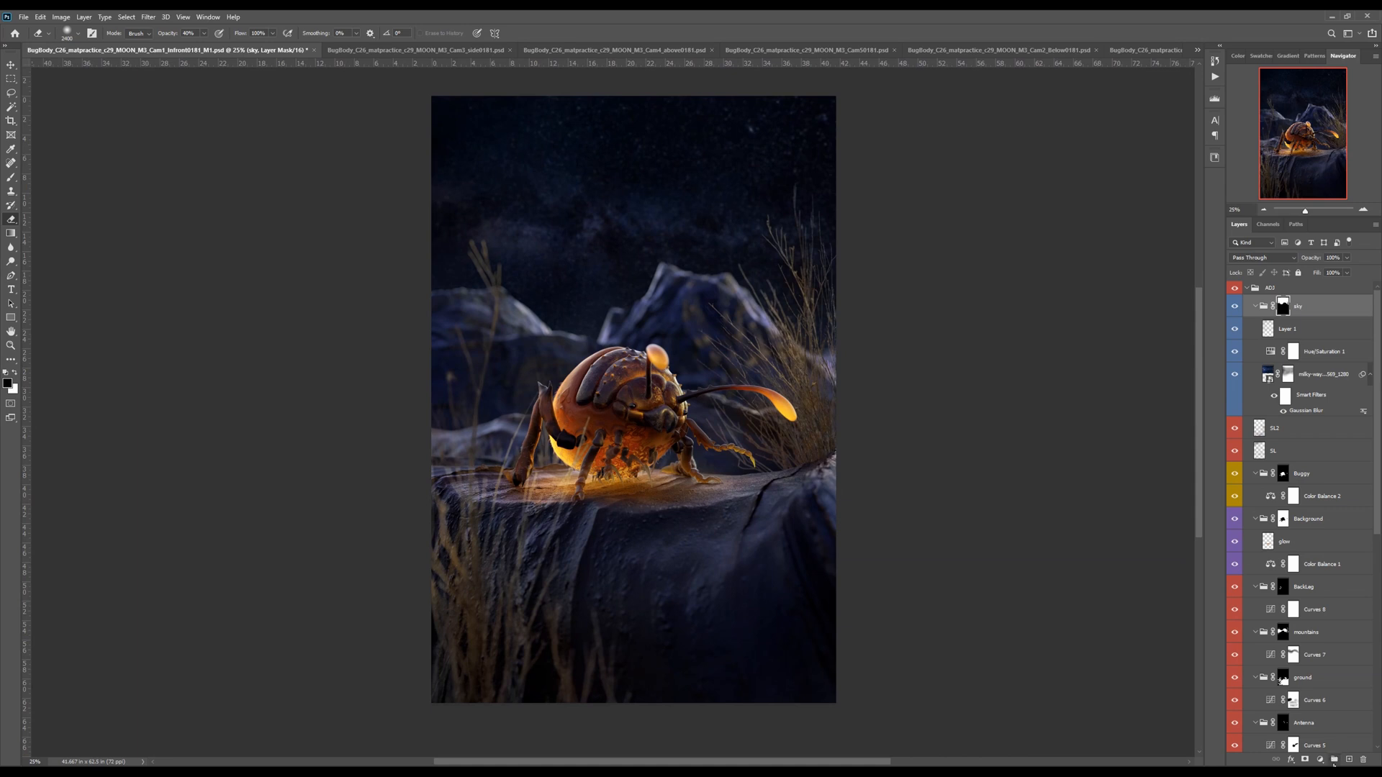
left_click(1334, 761)
double_click(1286, 306)
type("LUTS")
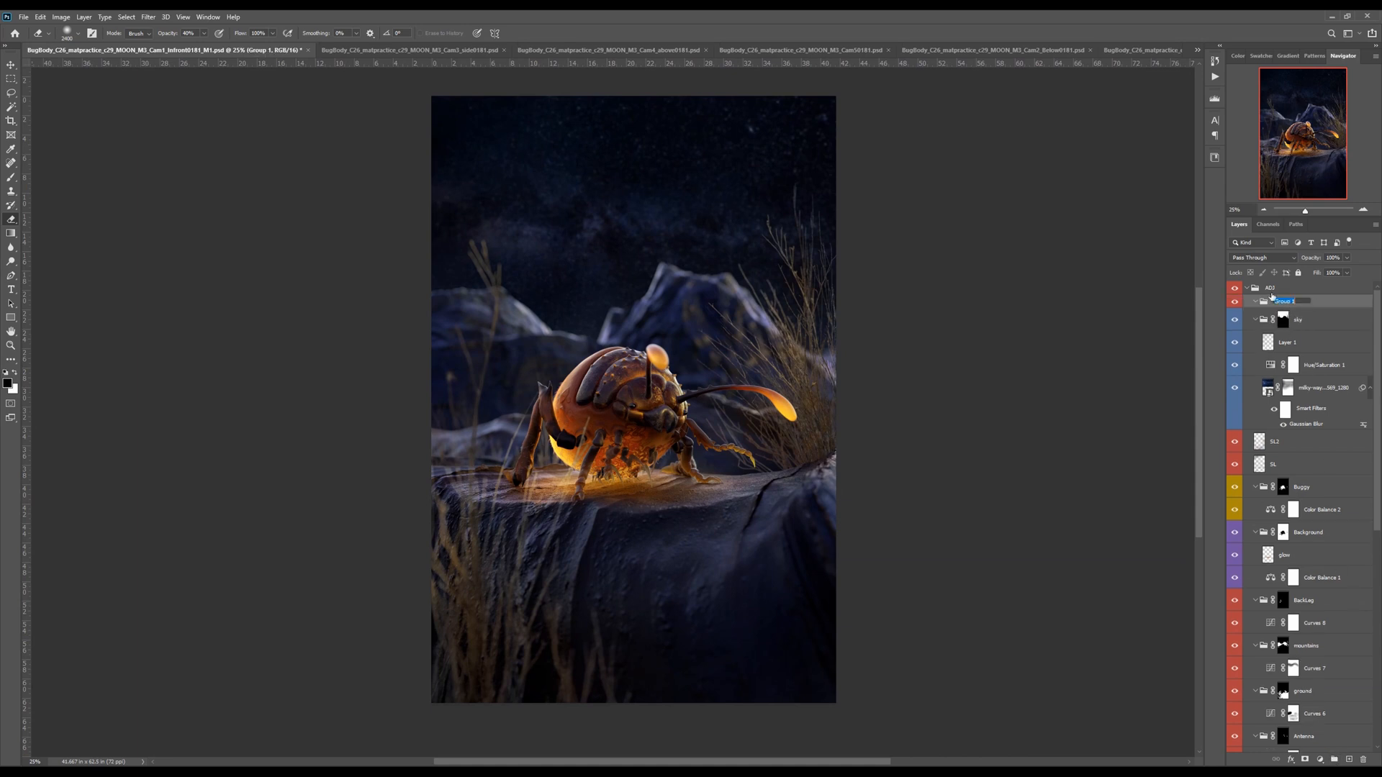
key("Return")
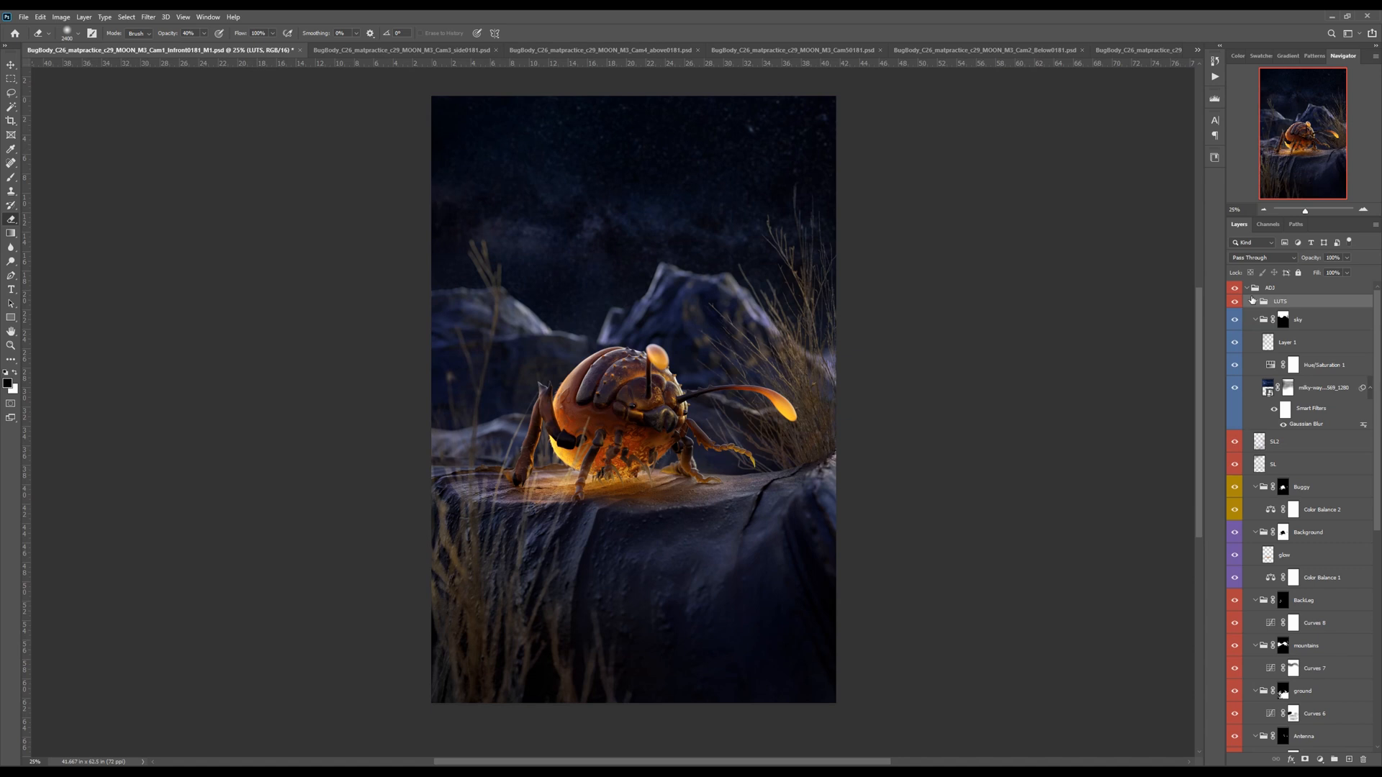
Colour-label the LUTS group green
right_click(1235, 305)
left_click(1254, 365)
right_click(1235, 304)
left_click(1253, 370)
Add a Color Lookup adjustment inside the LUTS group and load the 2Strip.look 3D LUT
left_click(1320, 760)
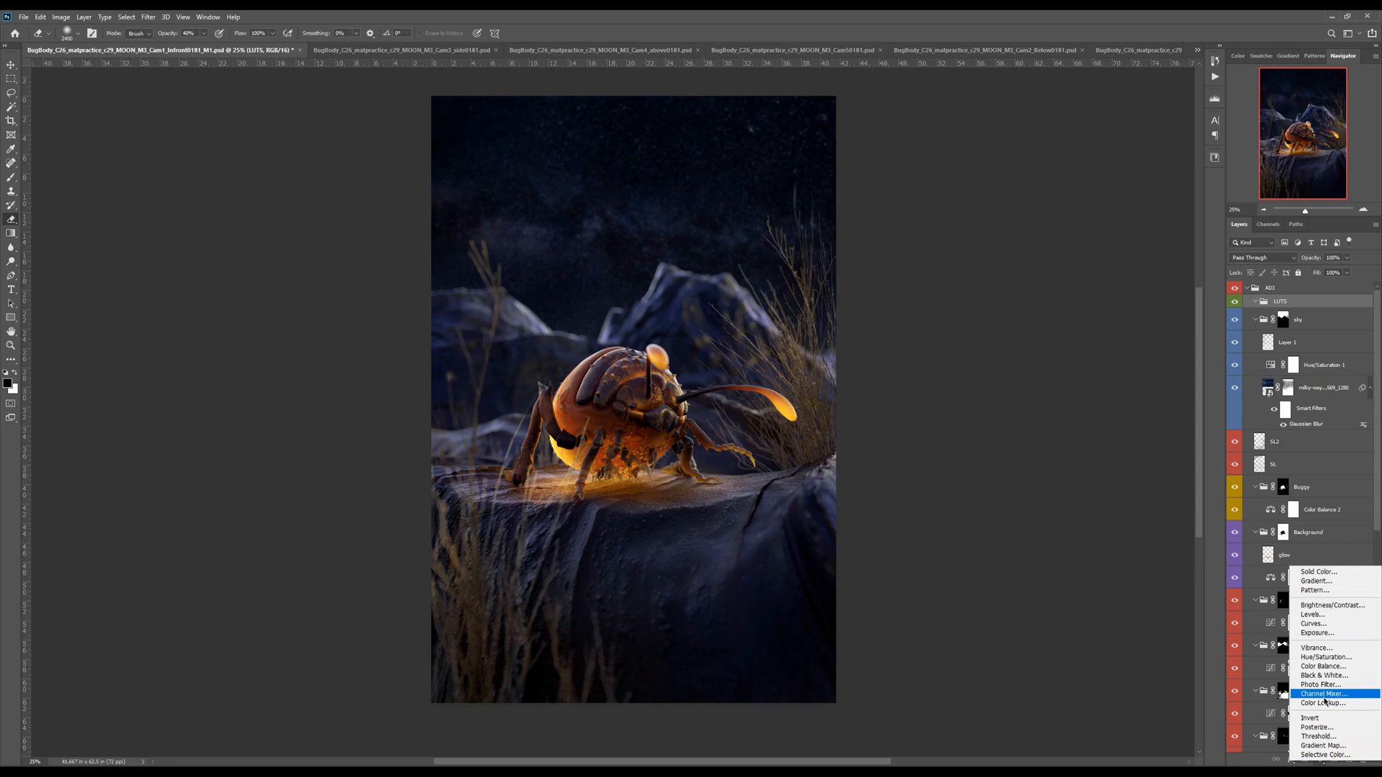
left_click(1322, 705)
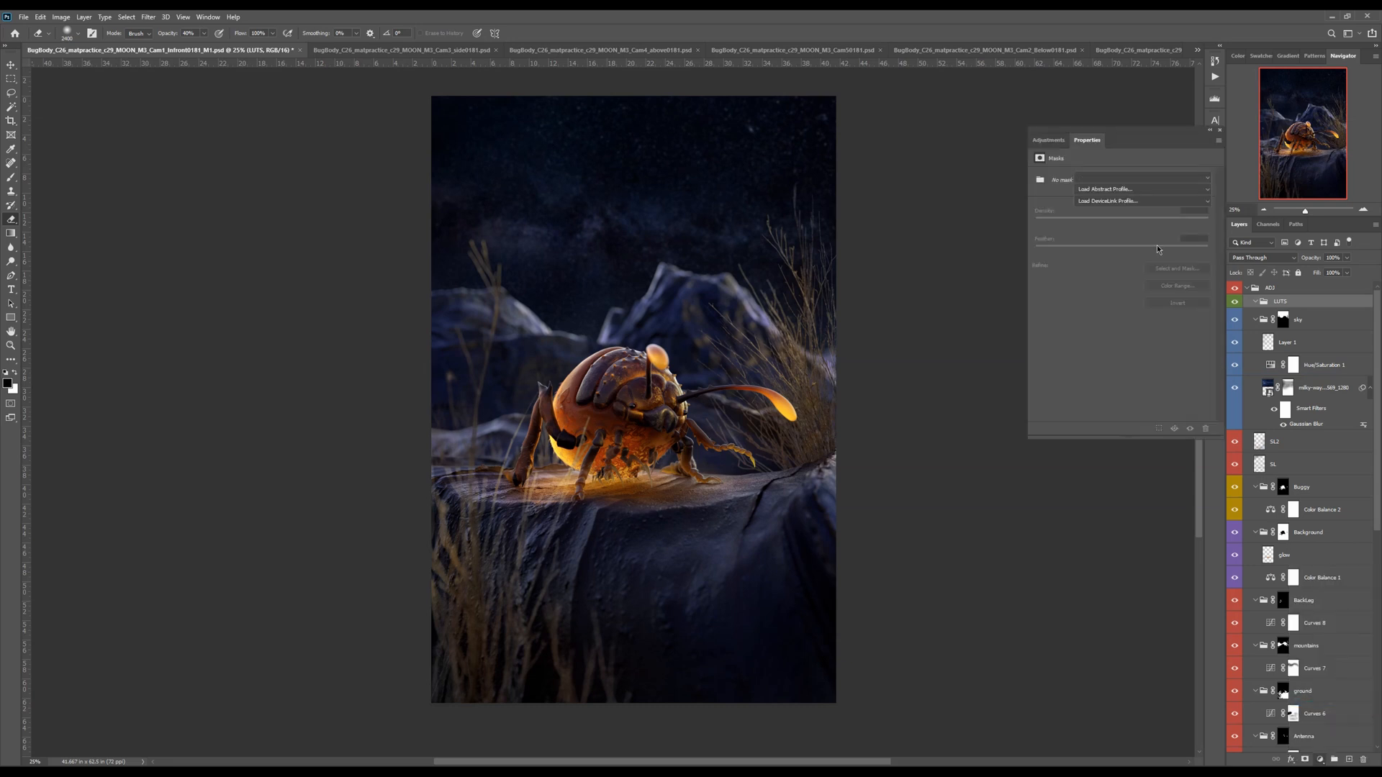
left_click(1123, 178)
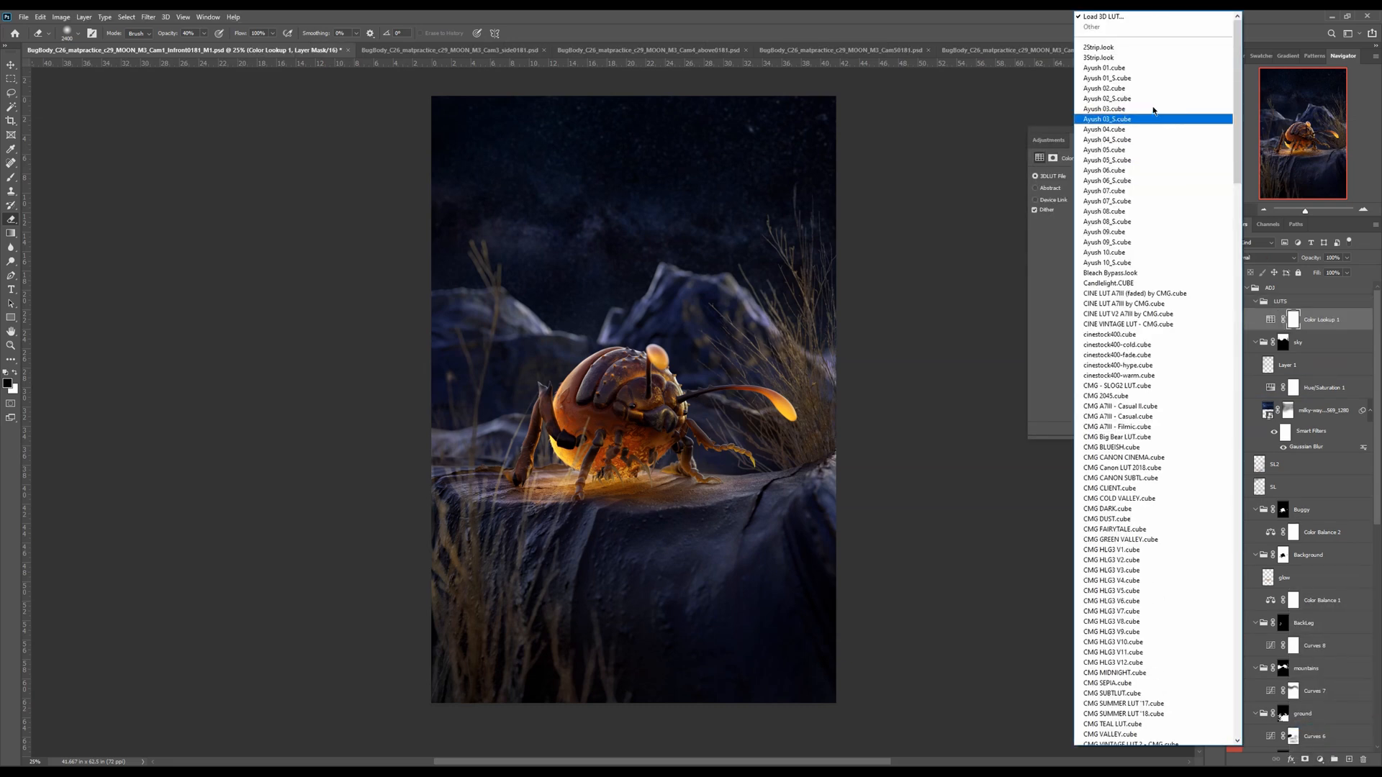
left_click(1098, 47)
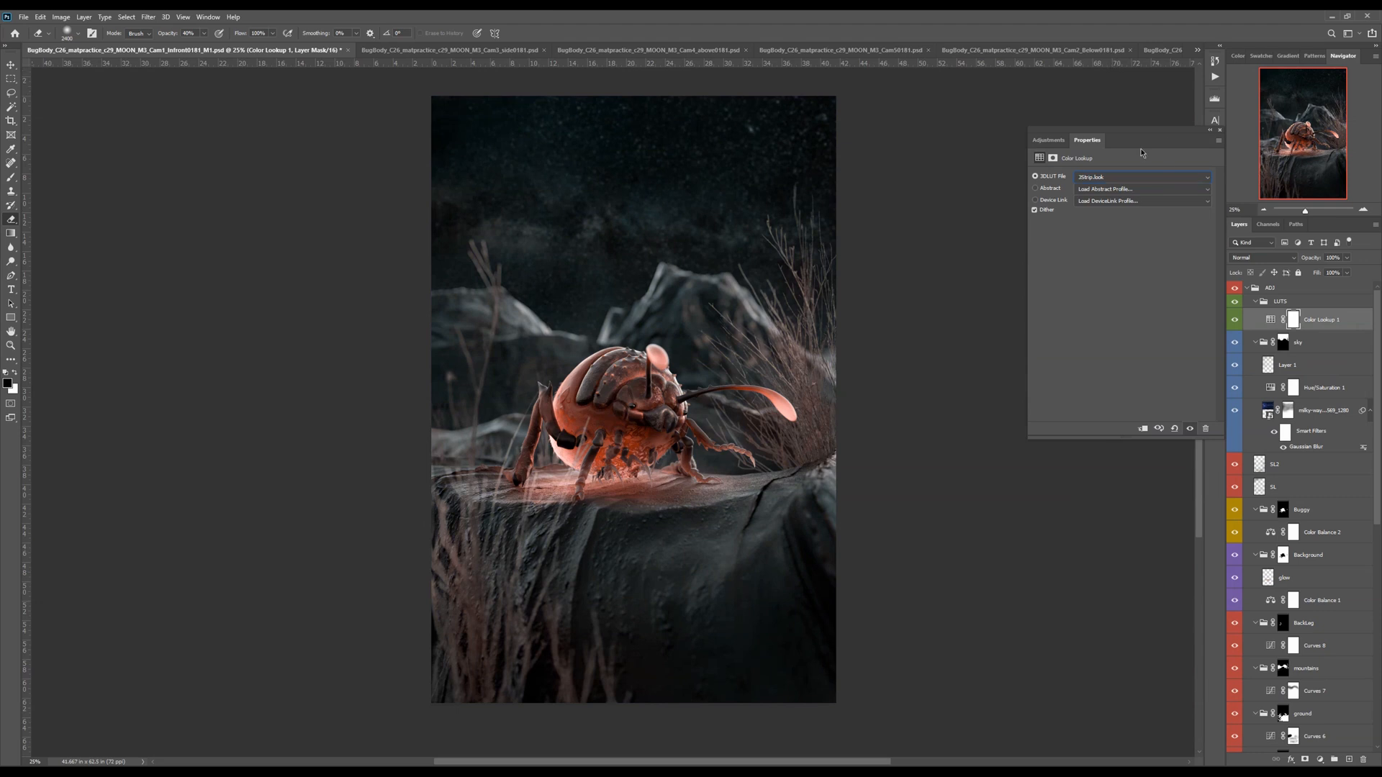
Audition the 3D LUTs one after another on the Color Lookup adjustment and settle on CMG BLUEISH.cube
key("Down")
key("Down")
key("Down")
key("Down")
key("Down")
key("Down")
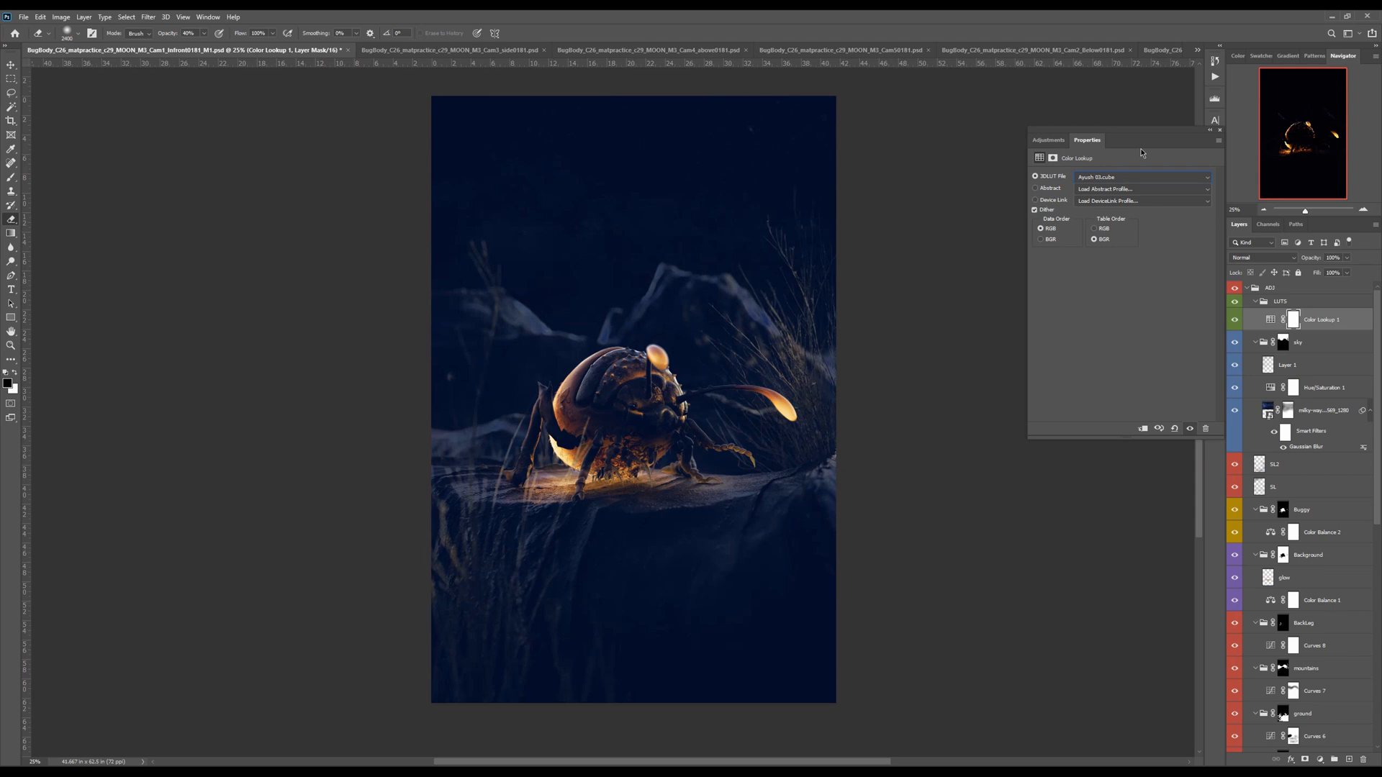
key("Down")
key("Down")
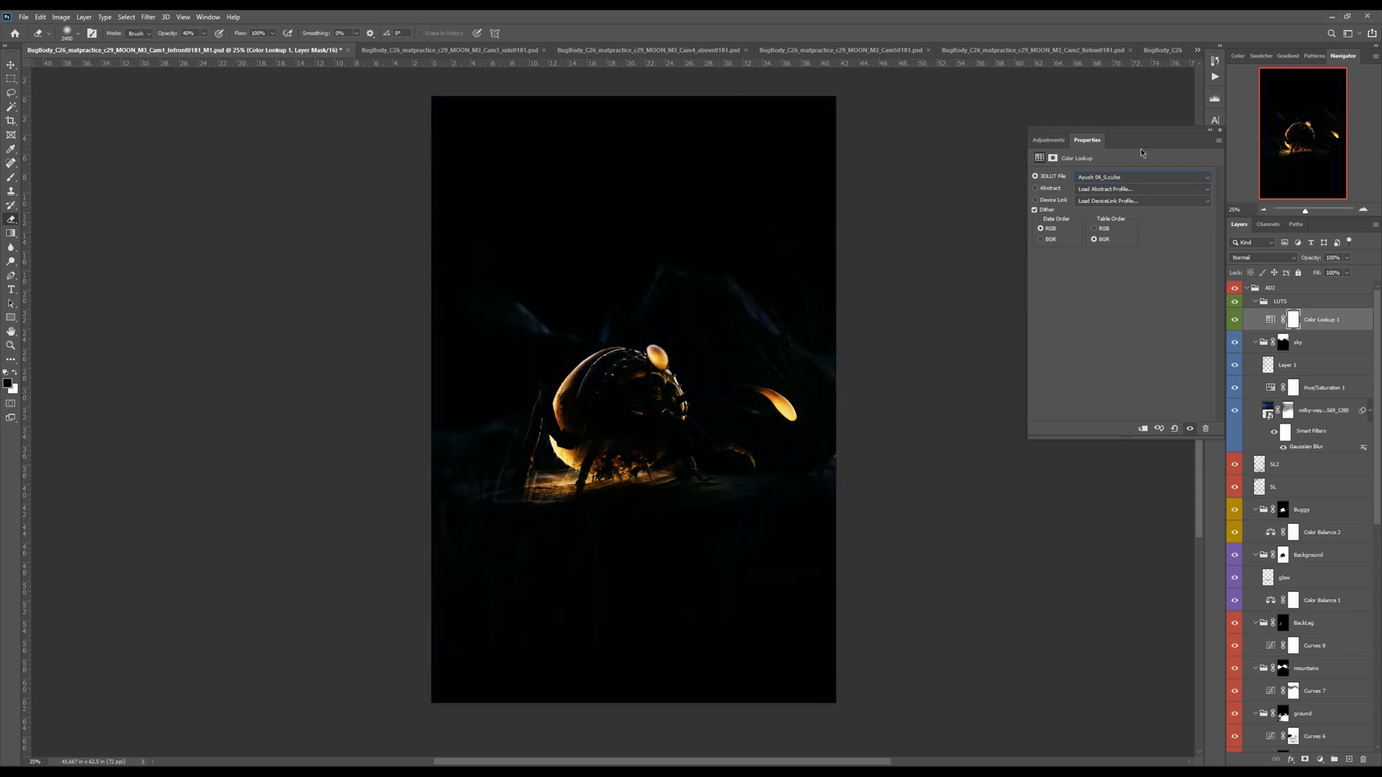
key("Down")
key("Down")
key("Down")
key("Down")
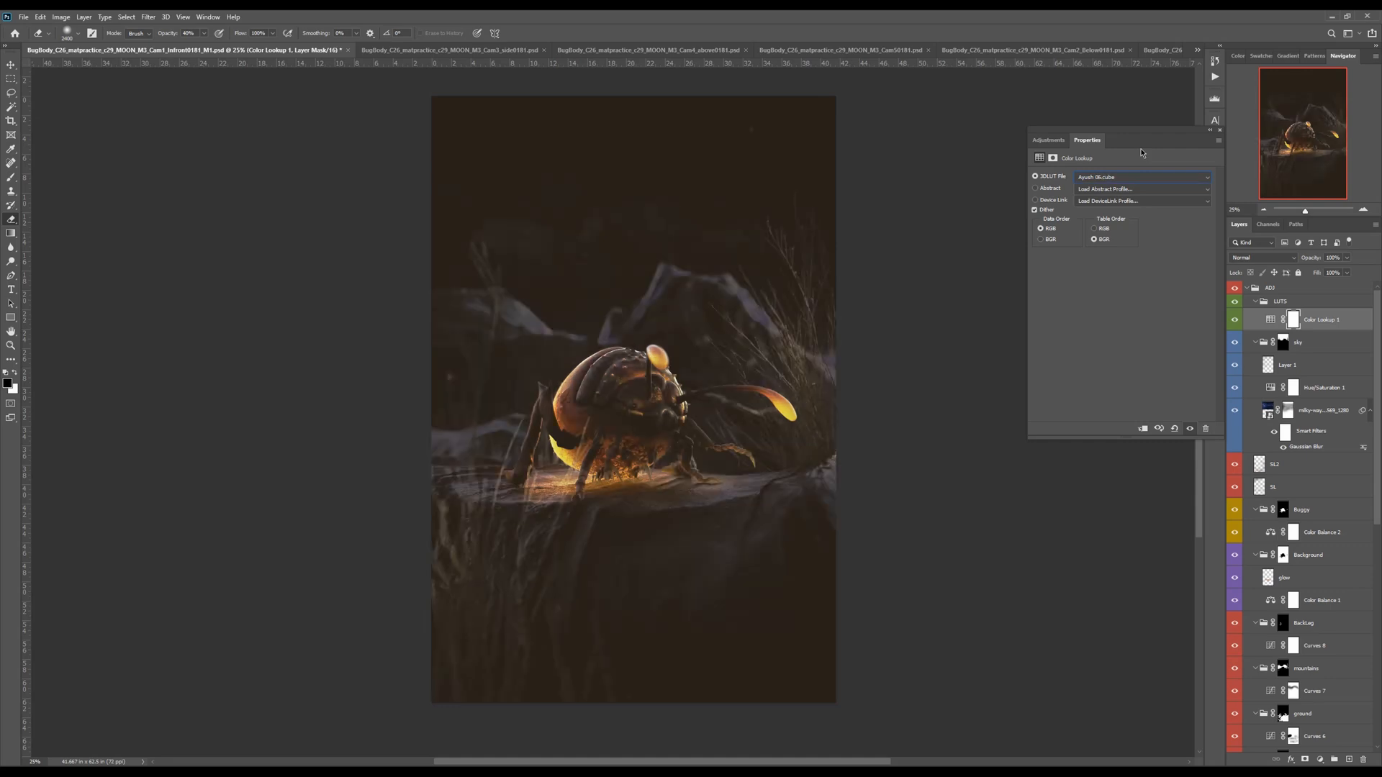
key("Down")
key("Down")
key("Down")
key("Down")
key("Down")
key("Down")
key("Down")
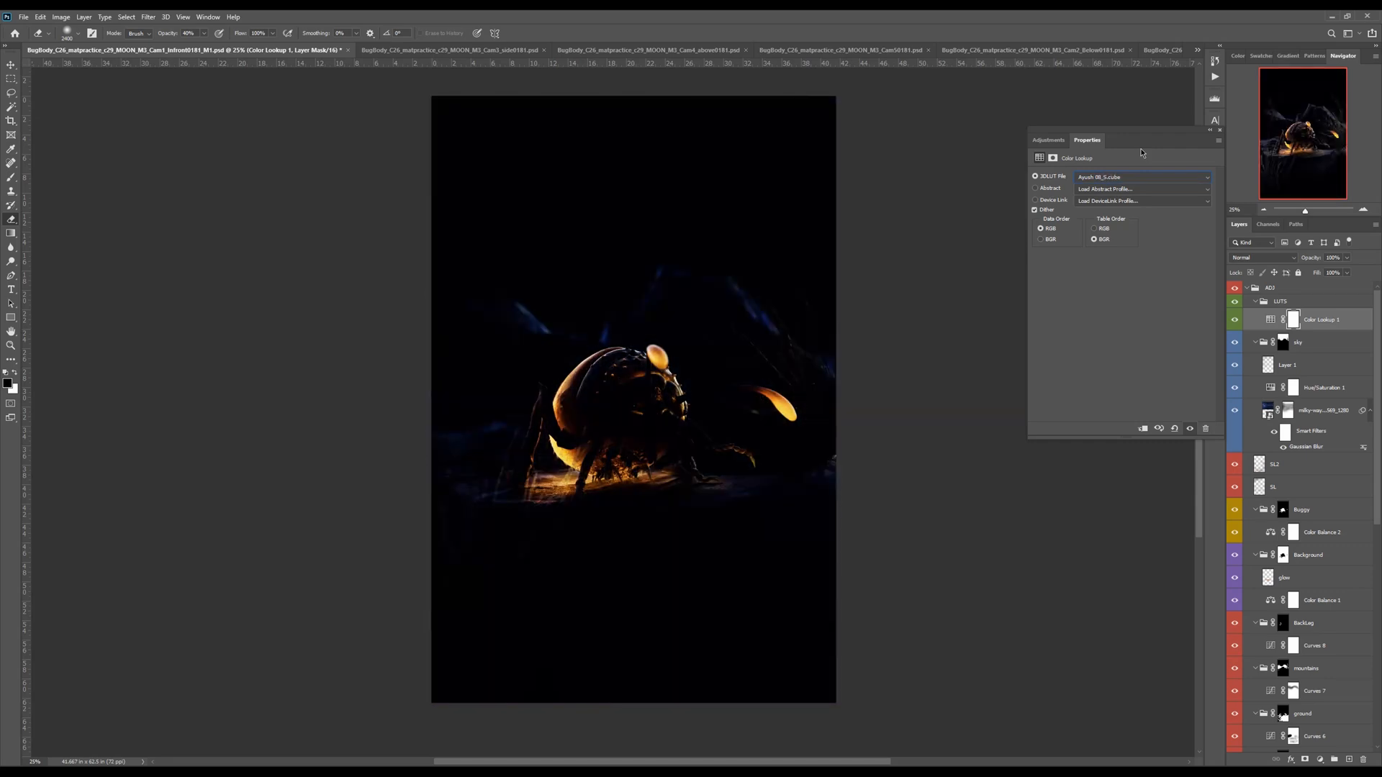
key("Down")
key("Down")
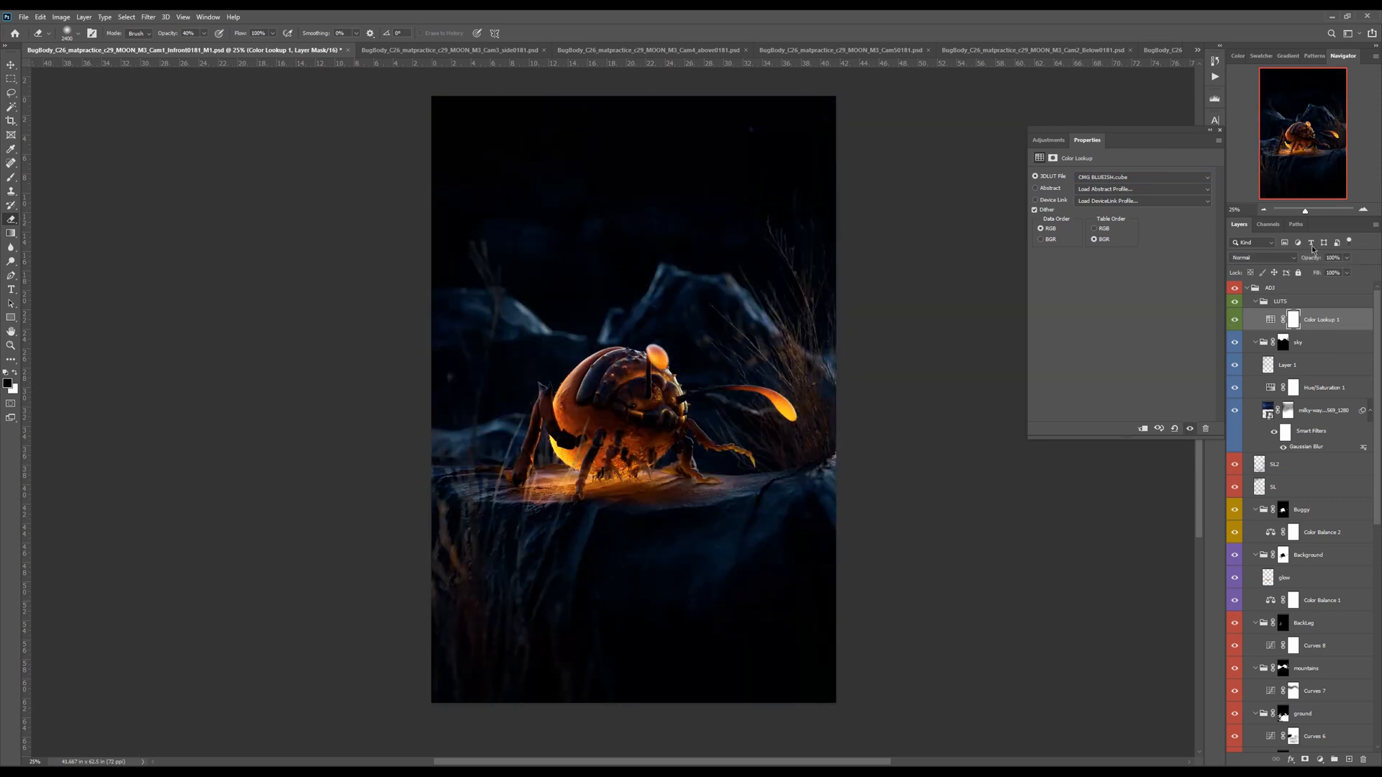
Try Color Lookup 1 at 20% and 30% opacity, toggling its visibility to compare the grade
type("20")
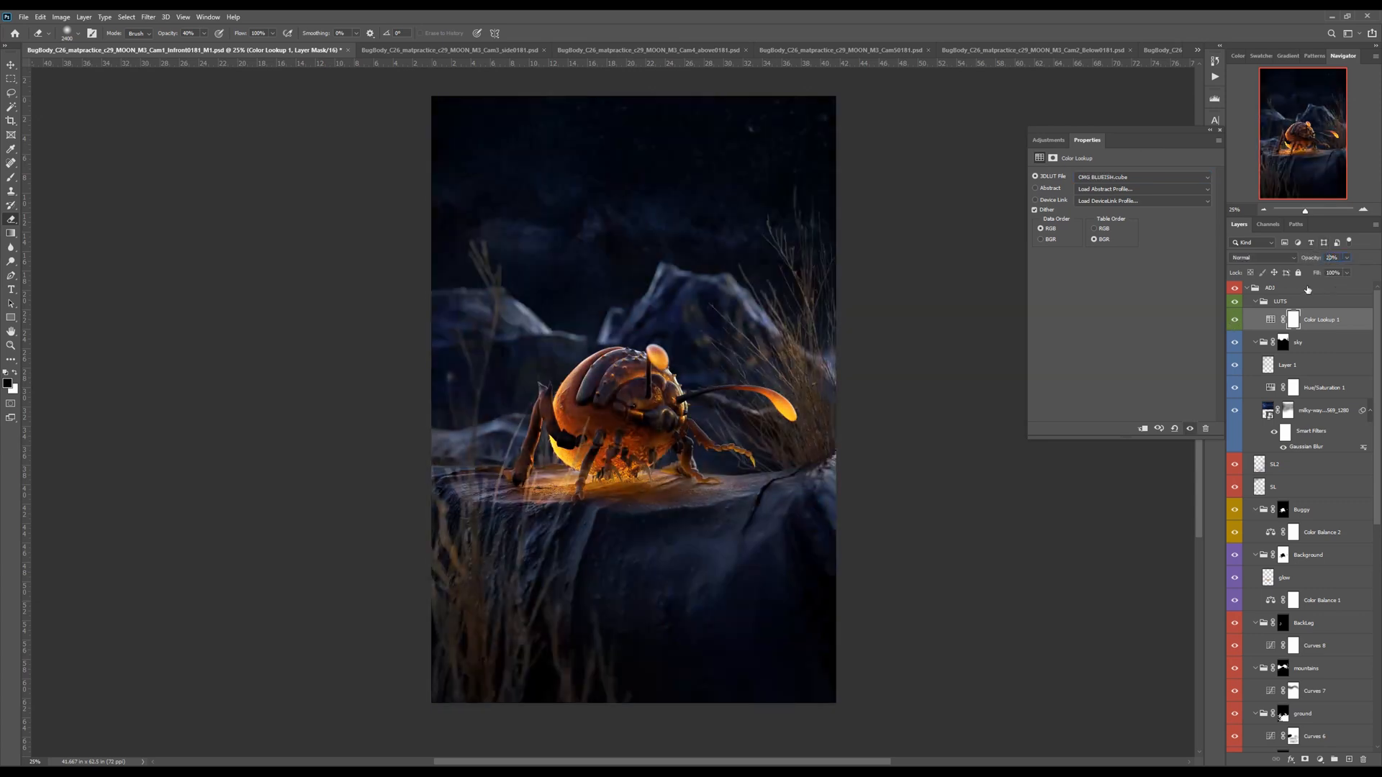
left_click(1233, 321)
left_click(1233, 322)
left_click(1333, 257)
type("30")
left_click(1233, 322)
left_click(1233, 324)
Change Color Lookup 1 to the Color blend mode, check its effect, and set its opacity to 40%
left_click(1260, 258)
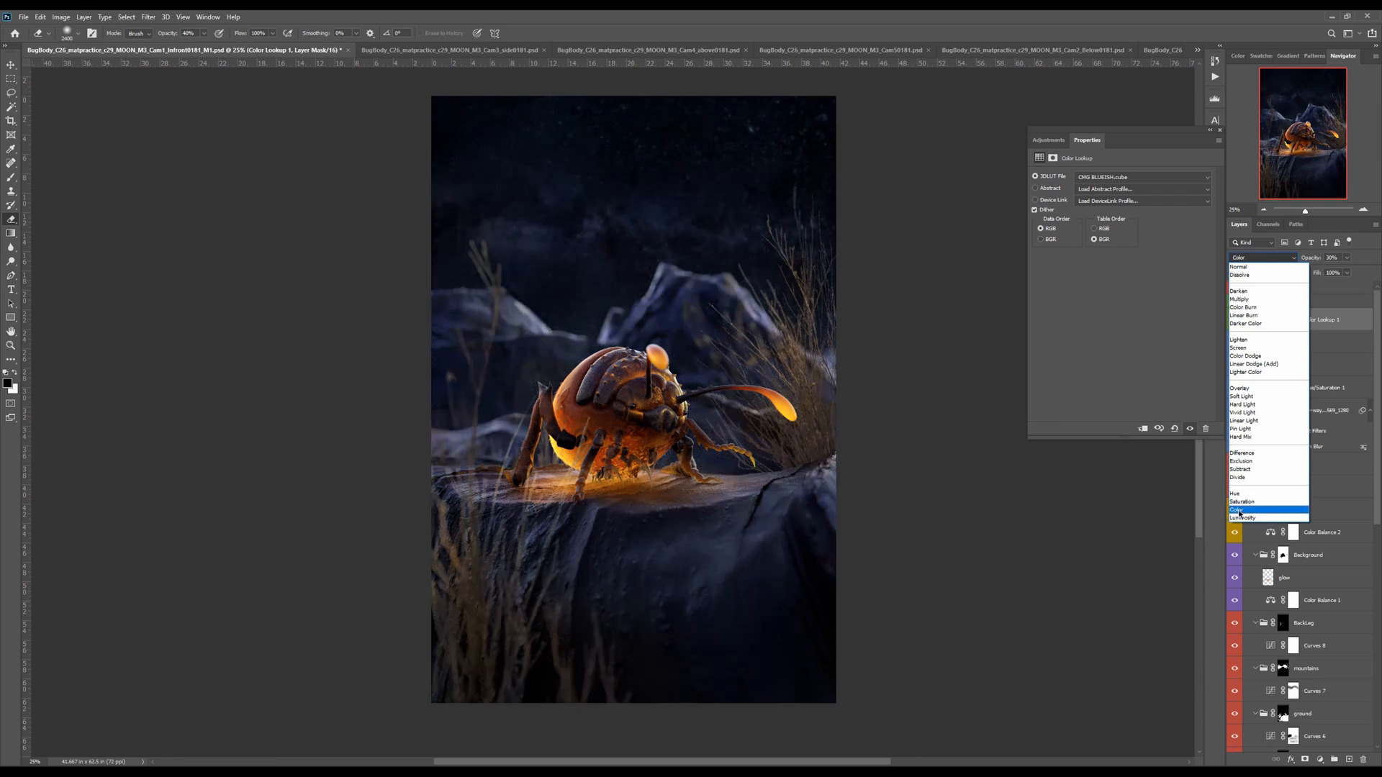
left_click(1239, 510)
left_click(1233, 322)
left_click(1233, 322)
left_click_drag(1346, 257, 1351, 274)
left_click(1334, 258)
type("40")
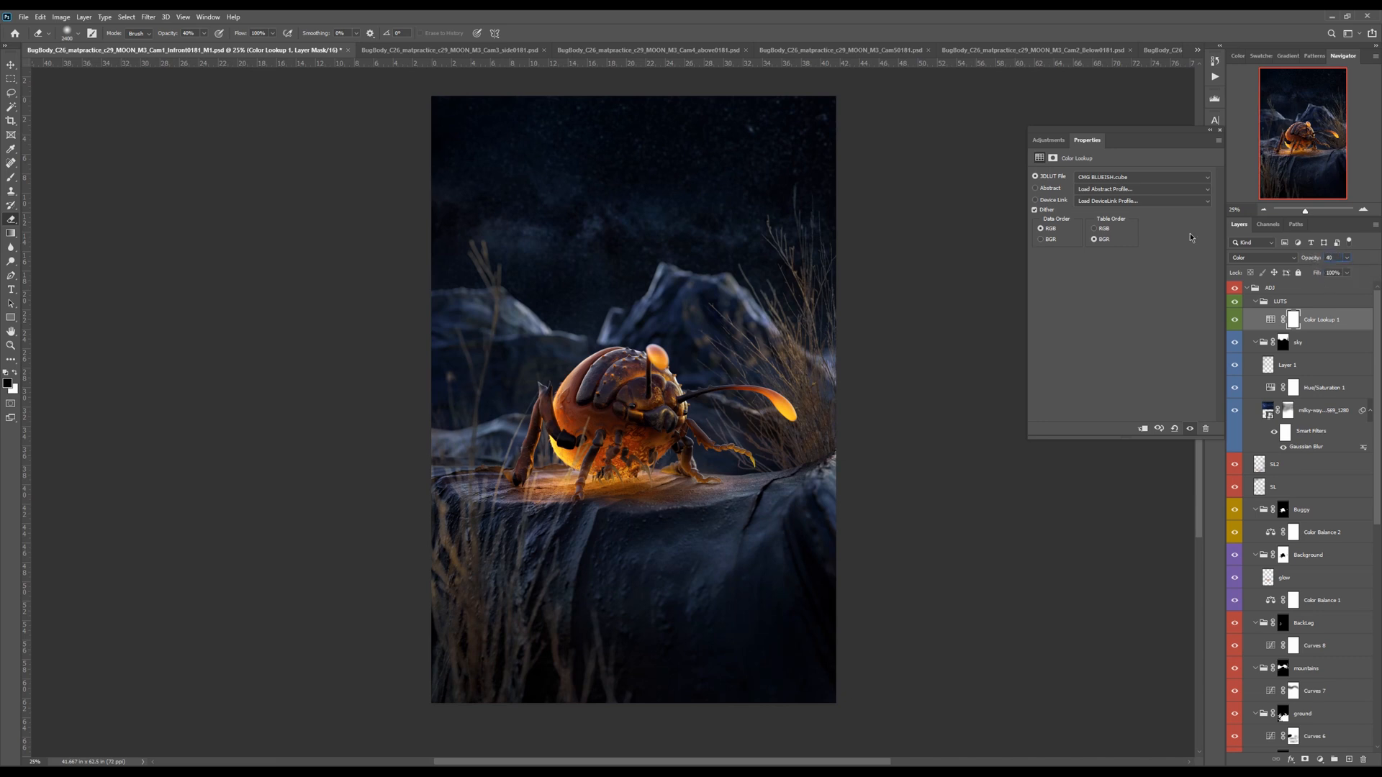
Duplicate Color Lookup 1 and set the copy to Normal blending at 20% opacity
key("ctrl+j")
left_click(1265, 258)
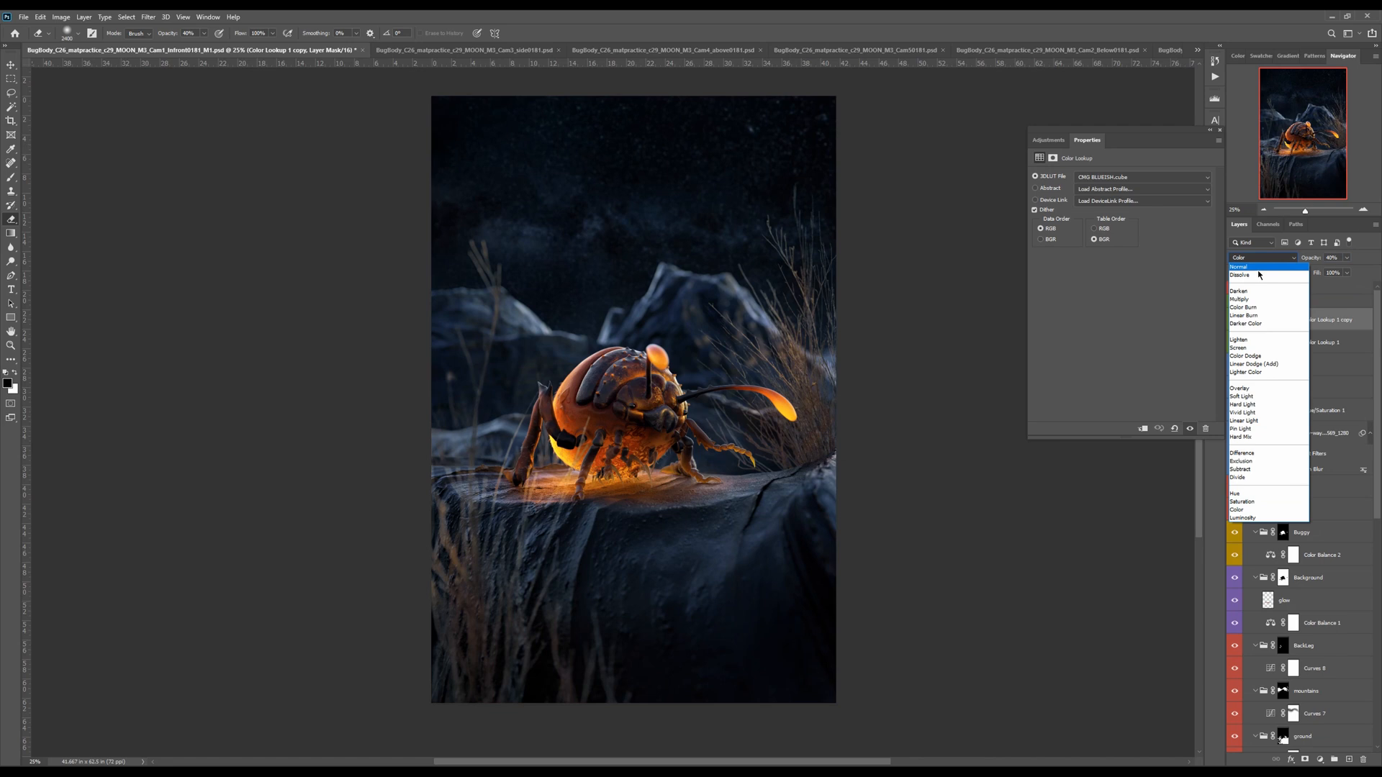
left_click(1307, 263)
left_click(1314, 260)
type("20")
key("Return")
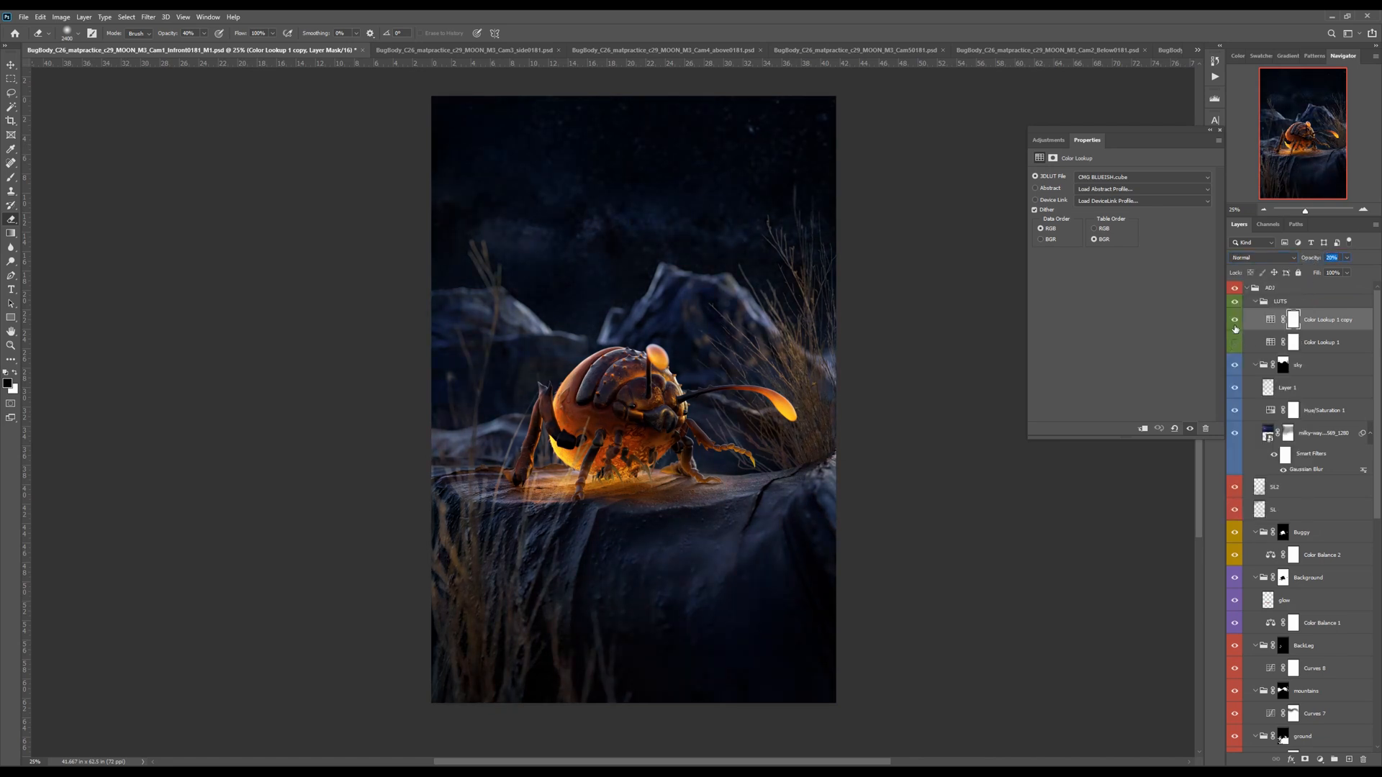
Toggle Color Lookup 1's visibility to compare the two lookup layers, and reselect the copy
left_click(1247, 337)
left_click(1234, 342)
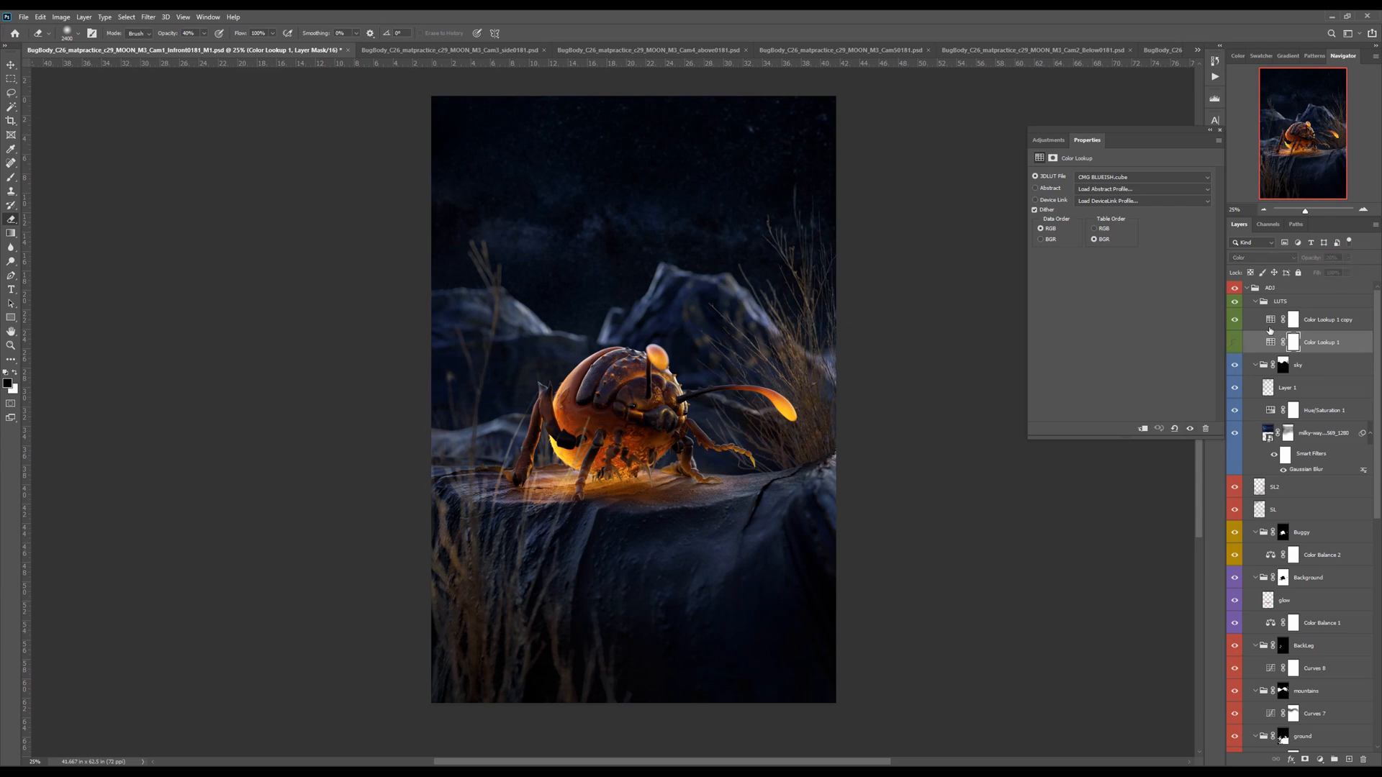
left_click(1313, 321)
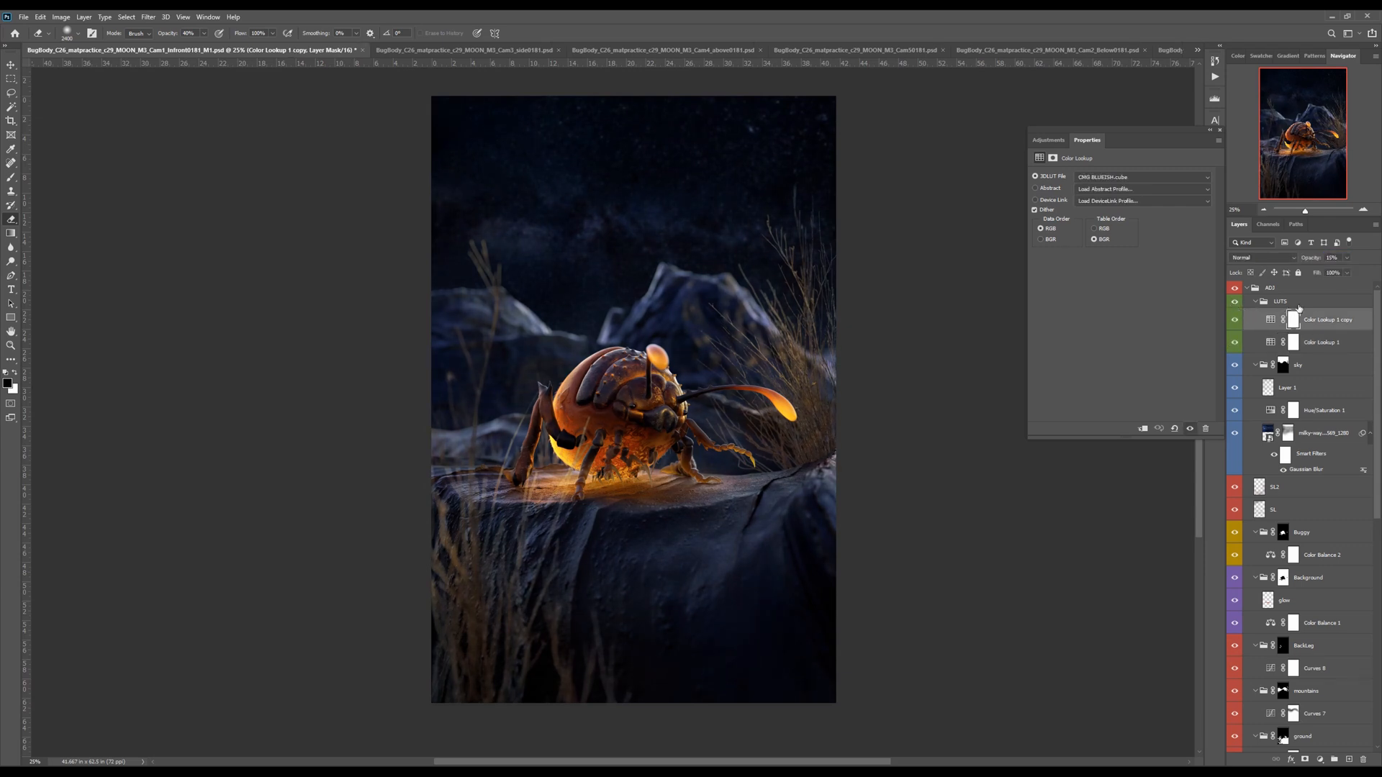
left_click(1334, 258)
Duplicate the Normal-mode Color Lookup copy, raise the duplicate's opacity and load the CMG-GH5 Cine-D V1.cube LUT
key("ctrl+j")
left_click(1347, 258)
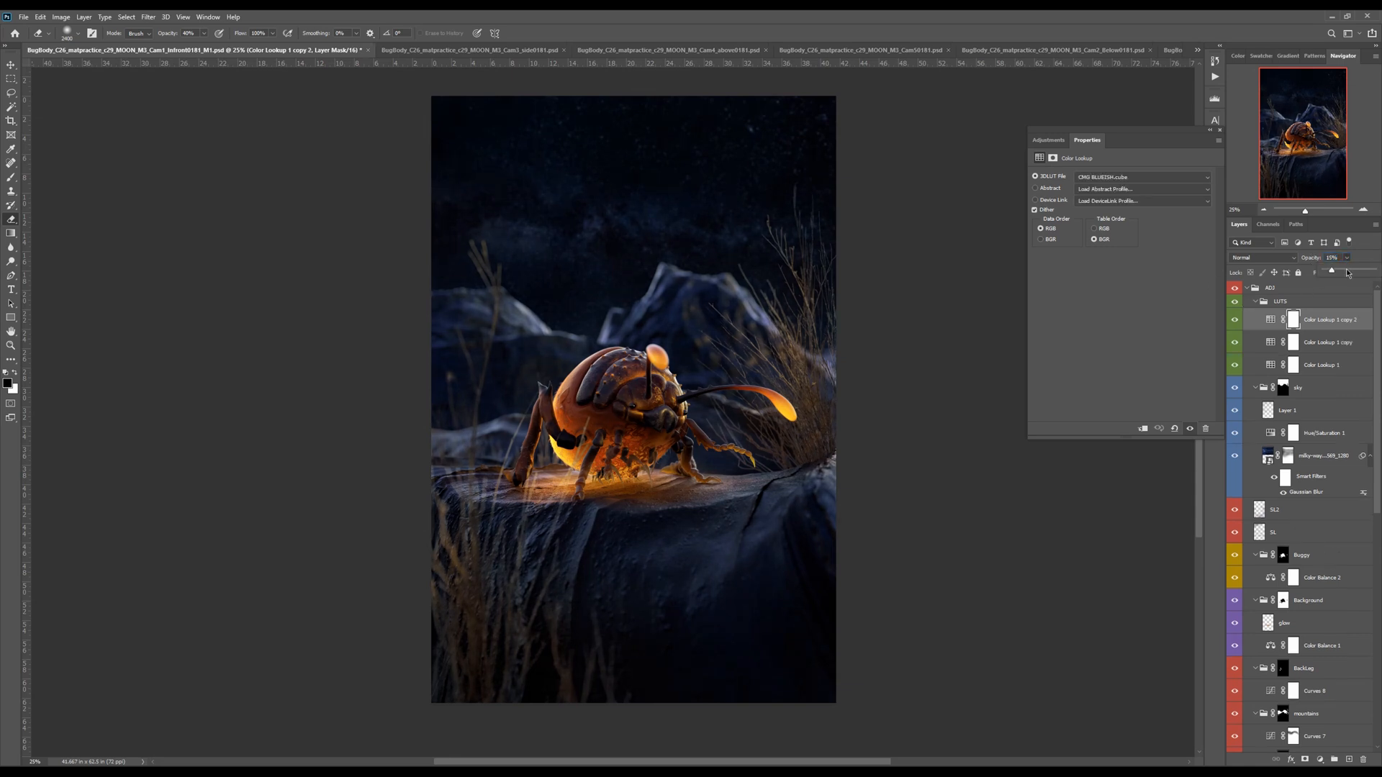
left_click_drag(1363, 256, 1359, 255)
left_click(1141, 180)
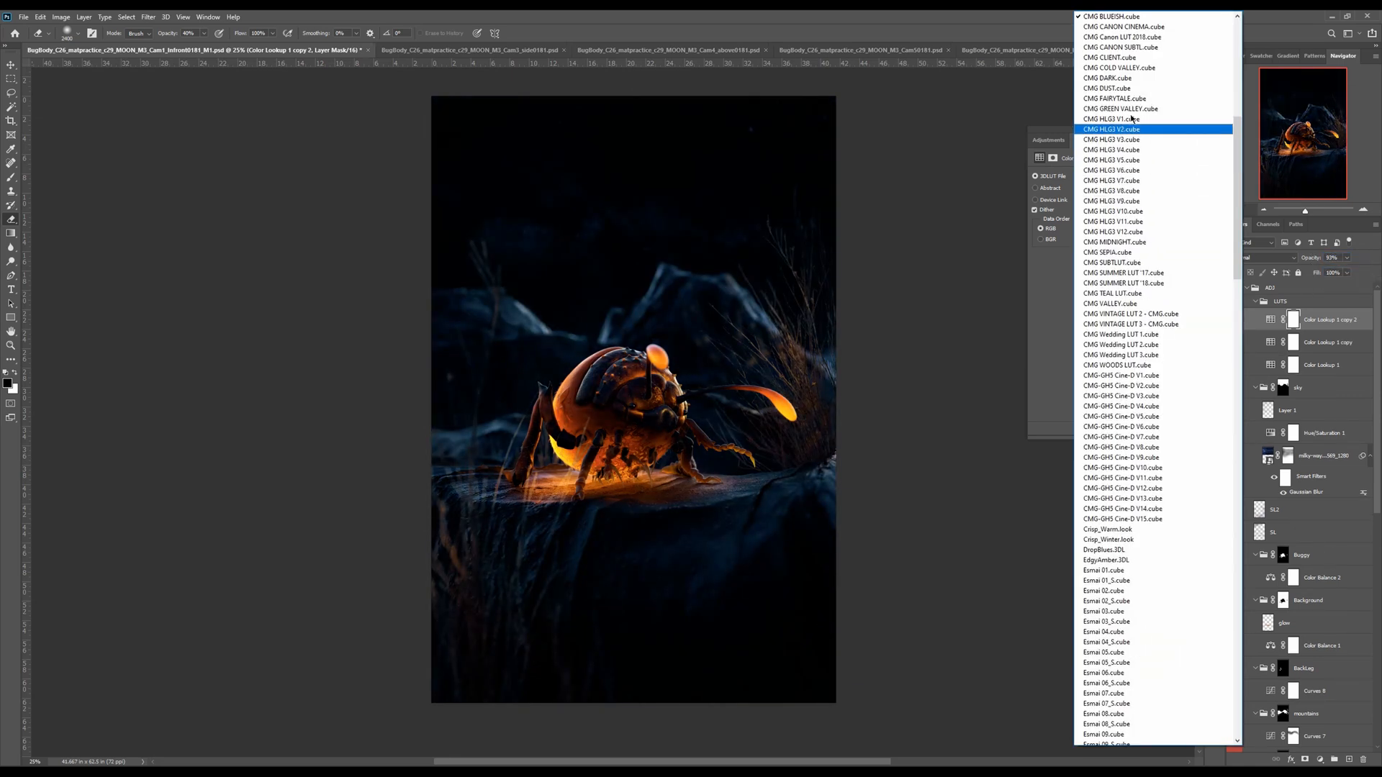
left_click(1127, 27)
key("Down")
key("Down")
key("Down")
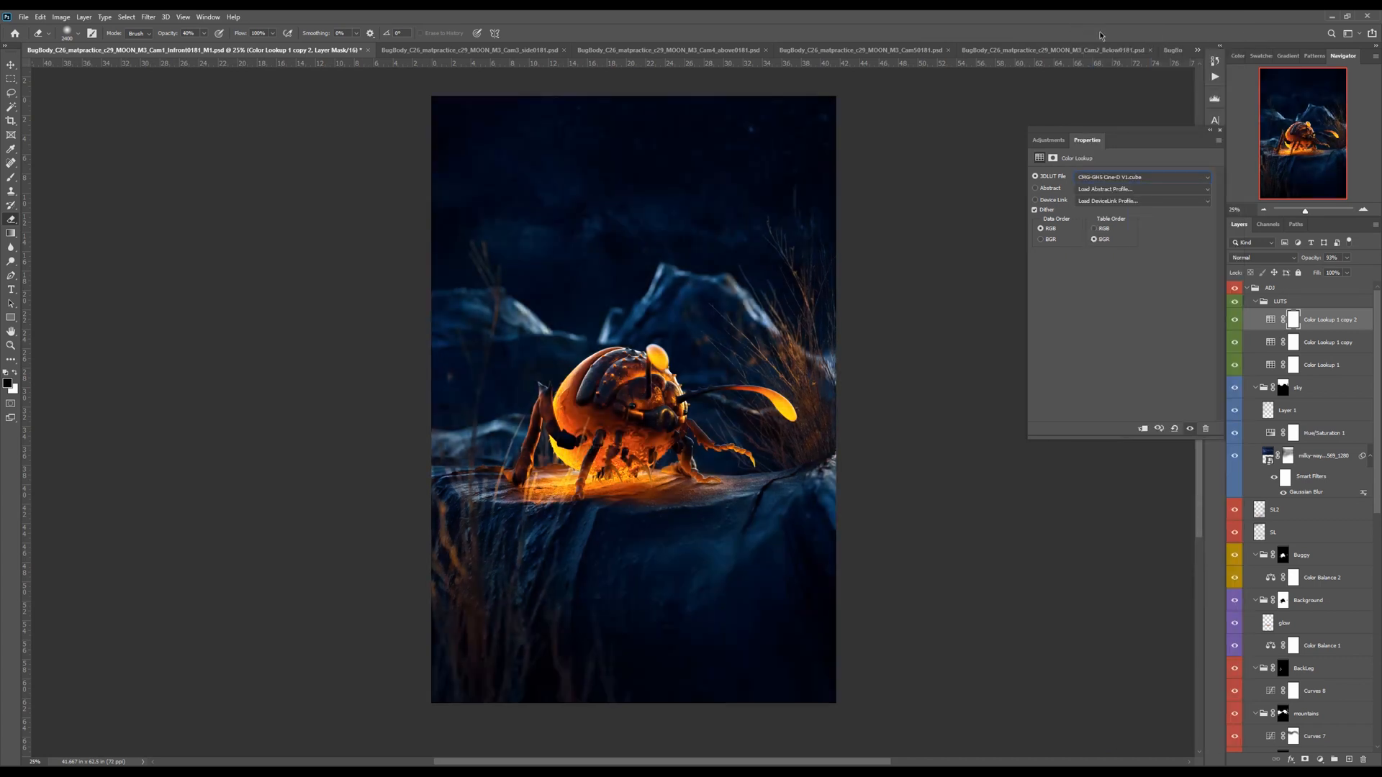
Lower Color Lookup 1 copy 2's opacity to 15%, toggling its visibility to judge the strength
left_click_drag(1346, 258, 1299, 276)
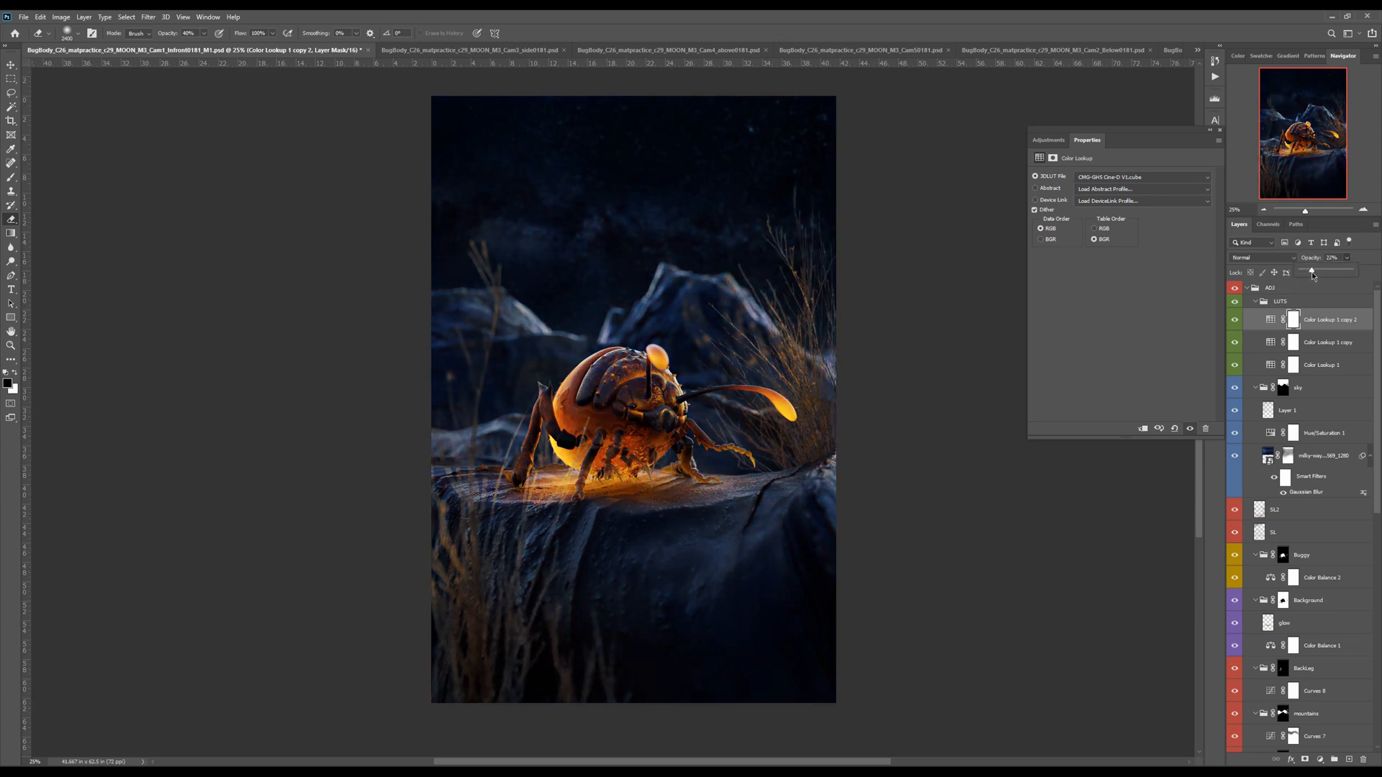
left_click_drag(1312, 273, 1306, 274)
left_click(1232, 324)
left_click(1232, 323)
left_click(1333, 258)
type("12")
left_click(1235, 324)
left_click(1235, 324)
left_click(1330, 257)
type("15")
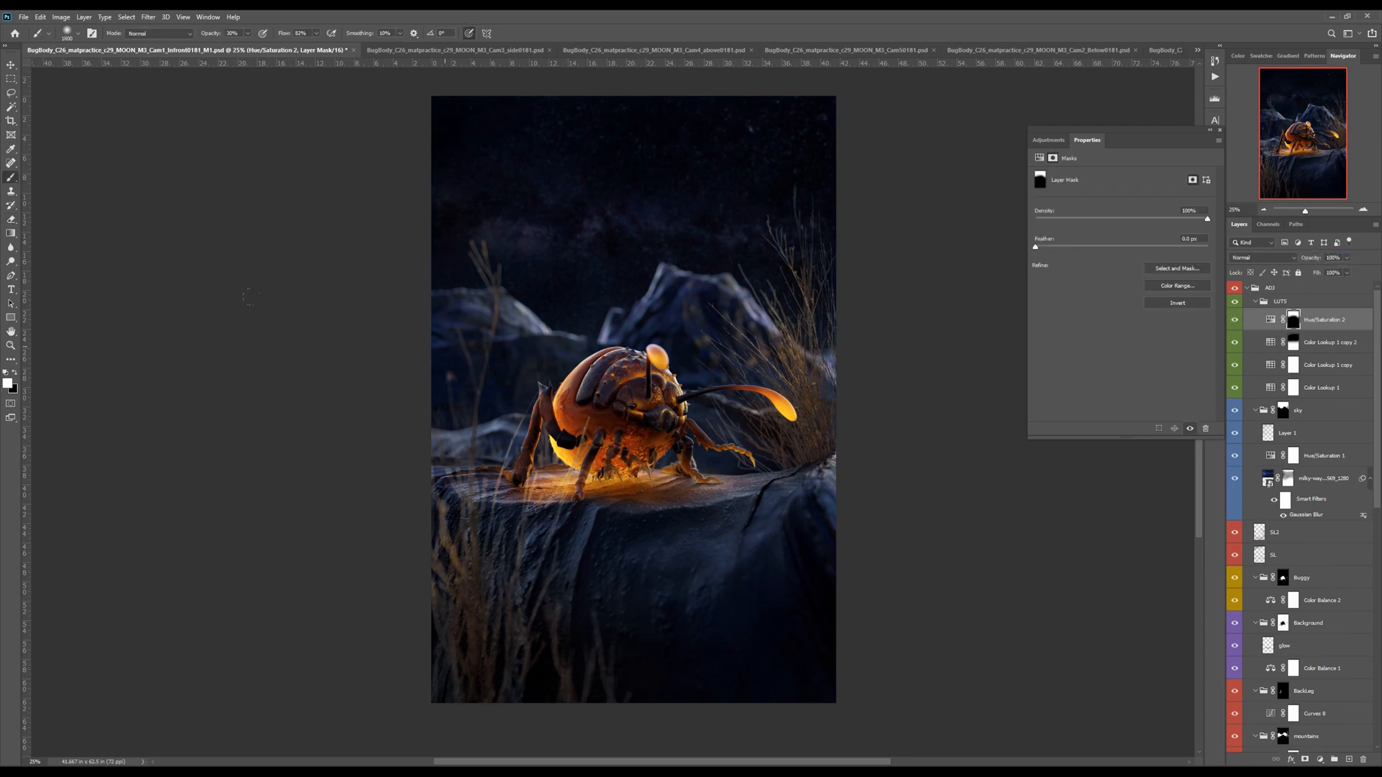
Toggle the masked Hue/Saturation 2 adjustment's visibility to check its effect on the image
left_click(1234, 321)
left_click(1234, 321)
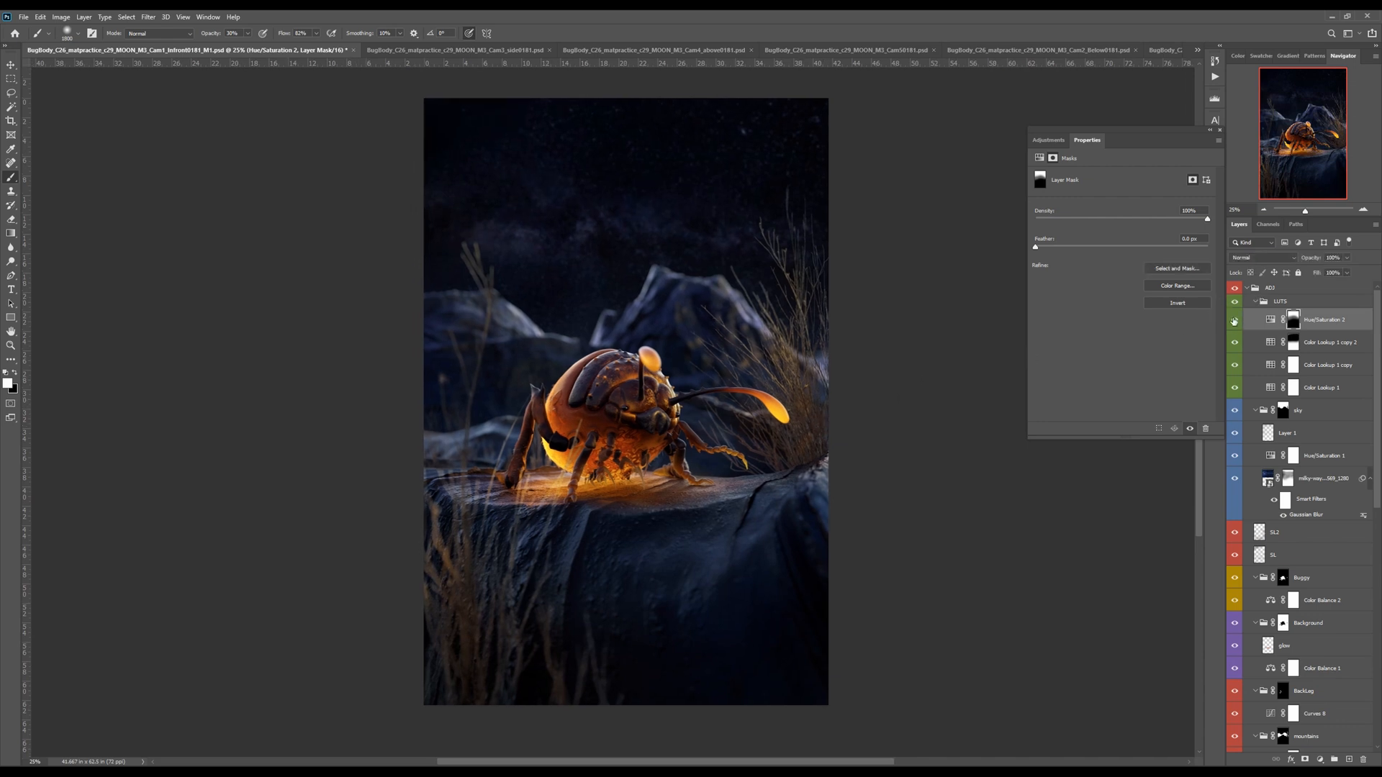
left_click(1234, 322)
left_click(1234, 322)
Inspect the insect's body, legs and the glowing ground beneath it at 100%, and return to the full image
scroll(804, 458, "up", 4)
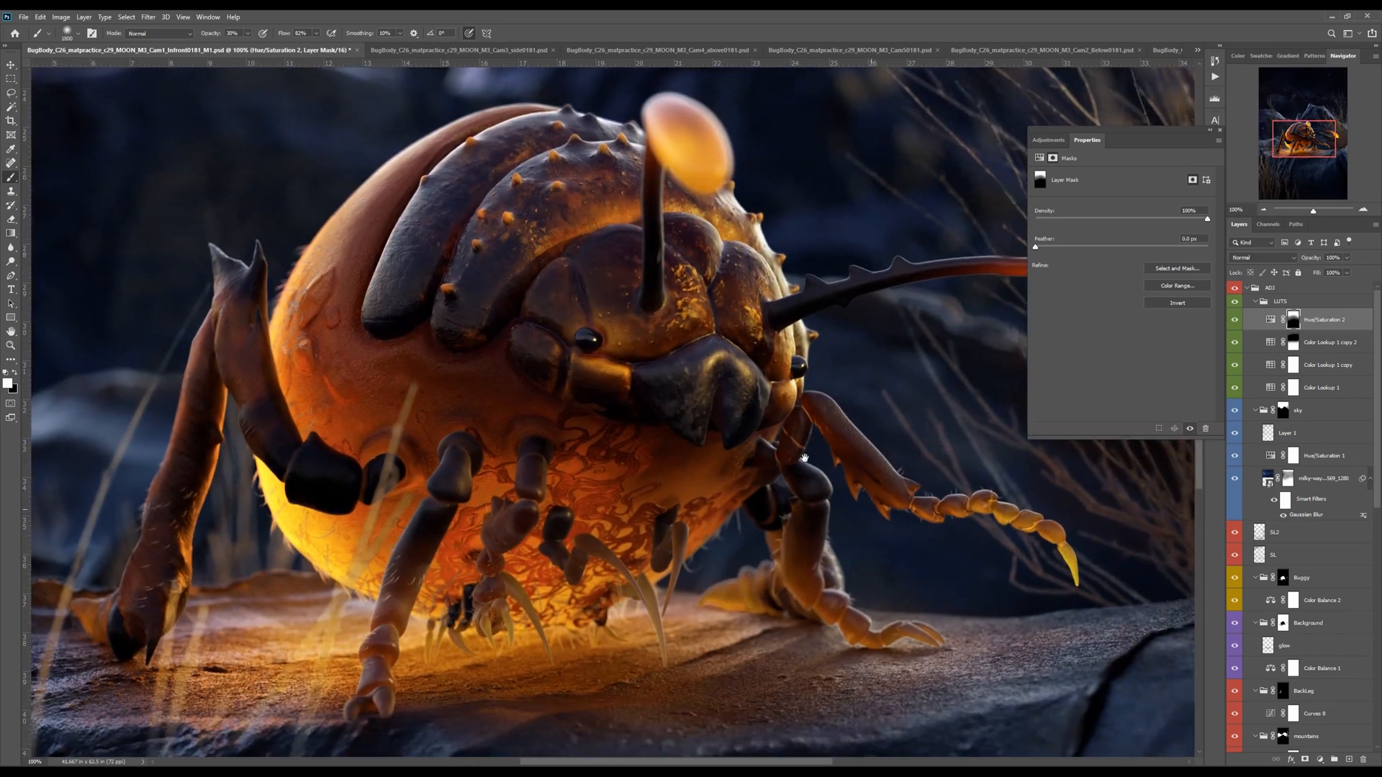
left_click_drag(897, 542, 931, 520)
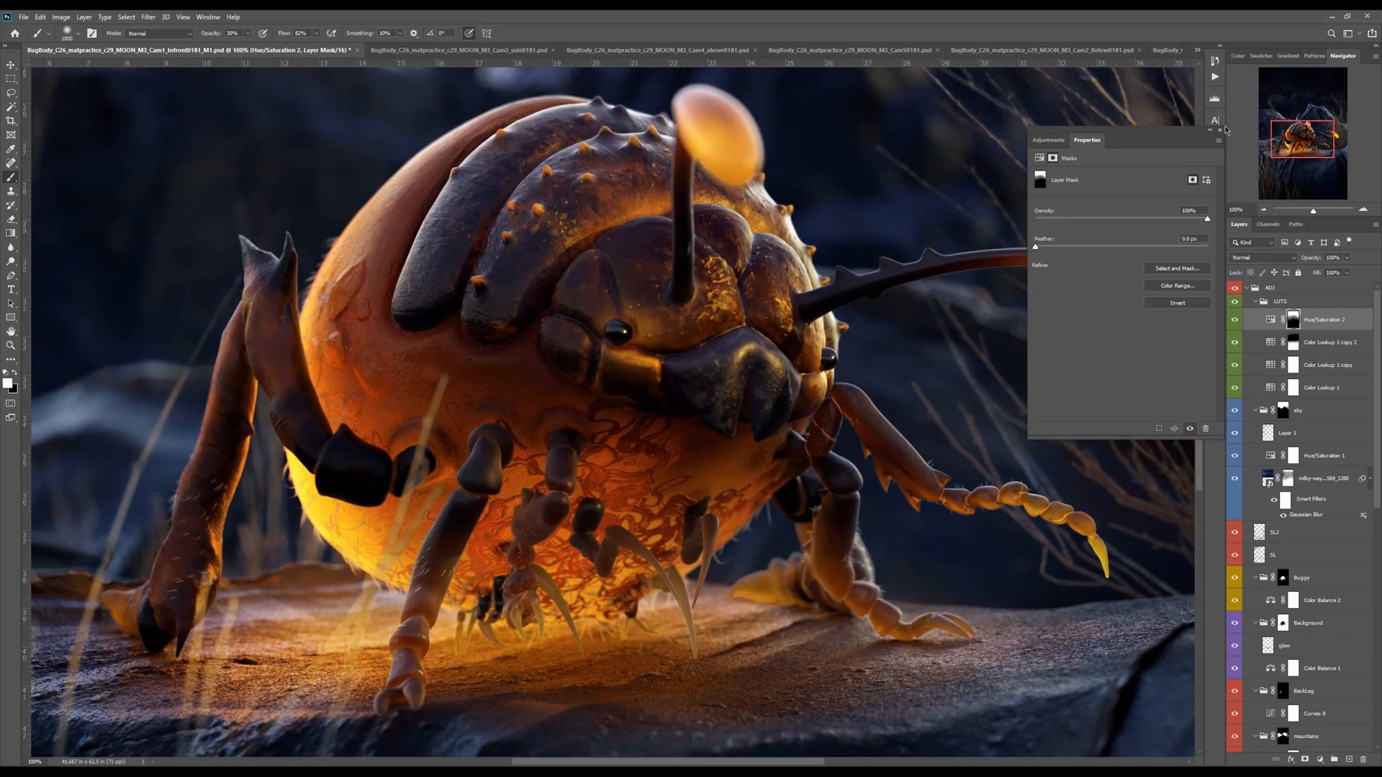
left_click(1219, 130)
left_click_drag(798, 498, 930, 380)
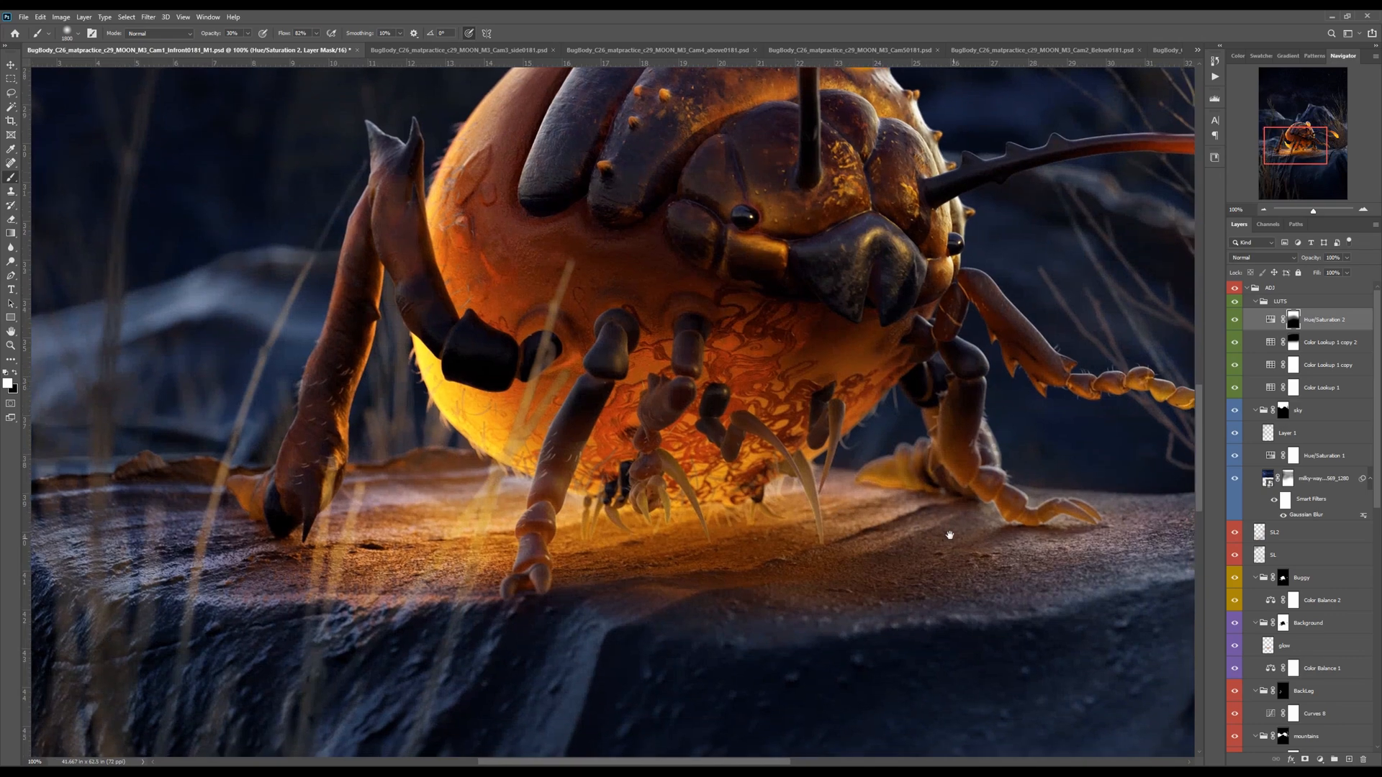
left_click_drag(947, 531, 461, 568)
left_click_drag(753, 501, 727, 638)
left_click_drag(746, 441, 941, 333)
key("ctrl+0")
key("ctrl+minus")
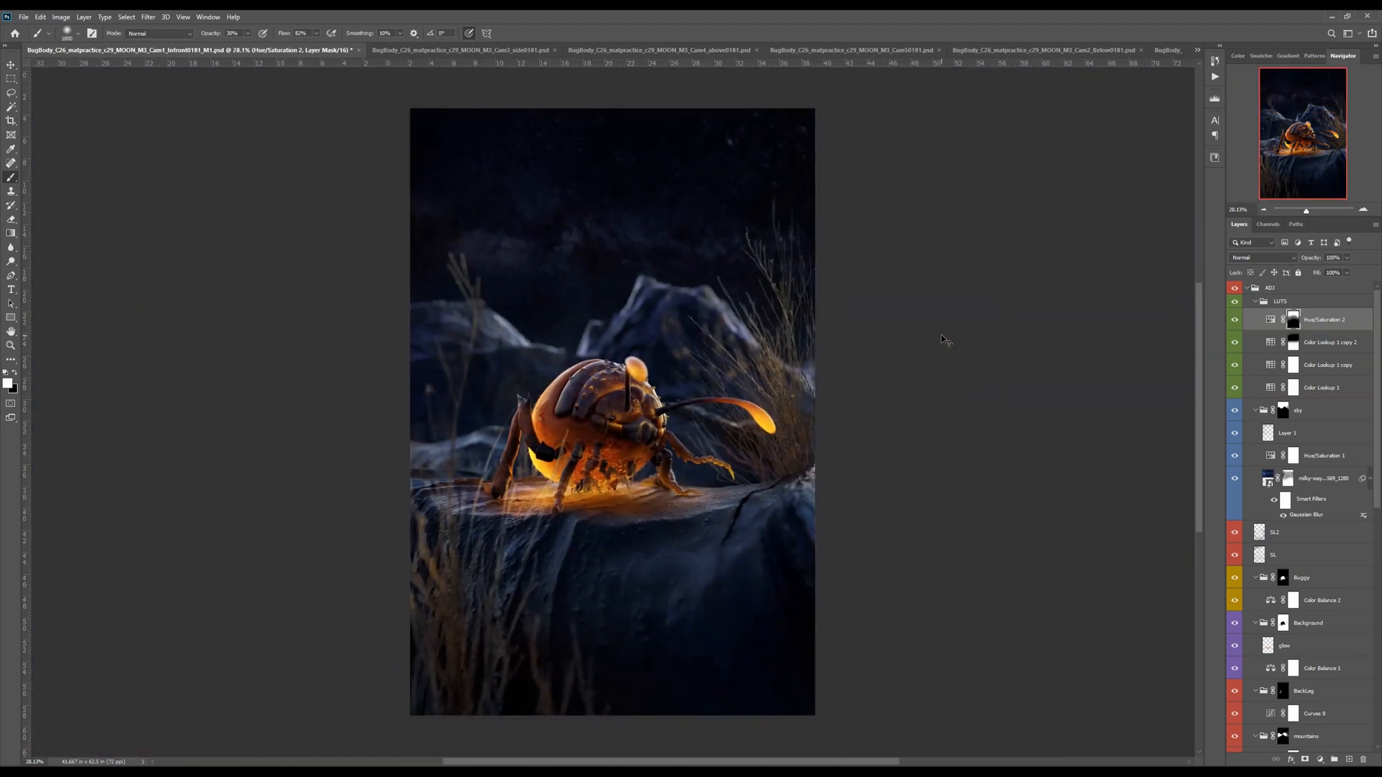
left_click_drag(776, 436, 770, 430)
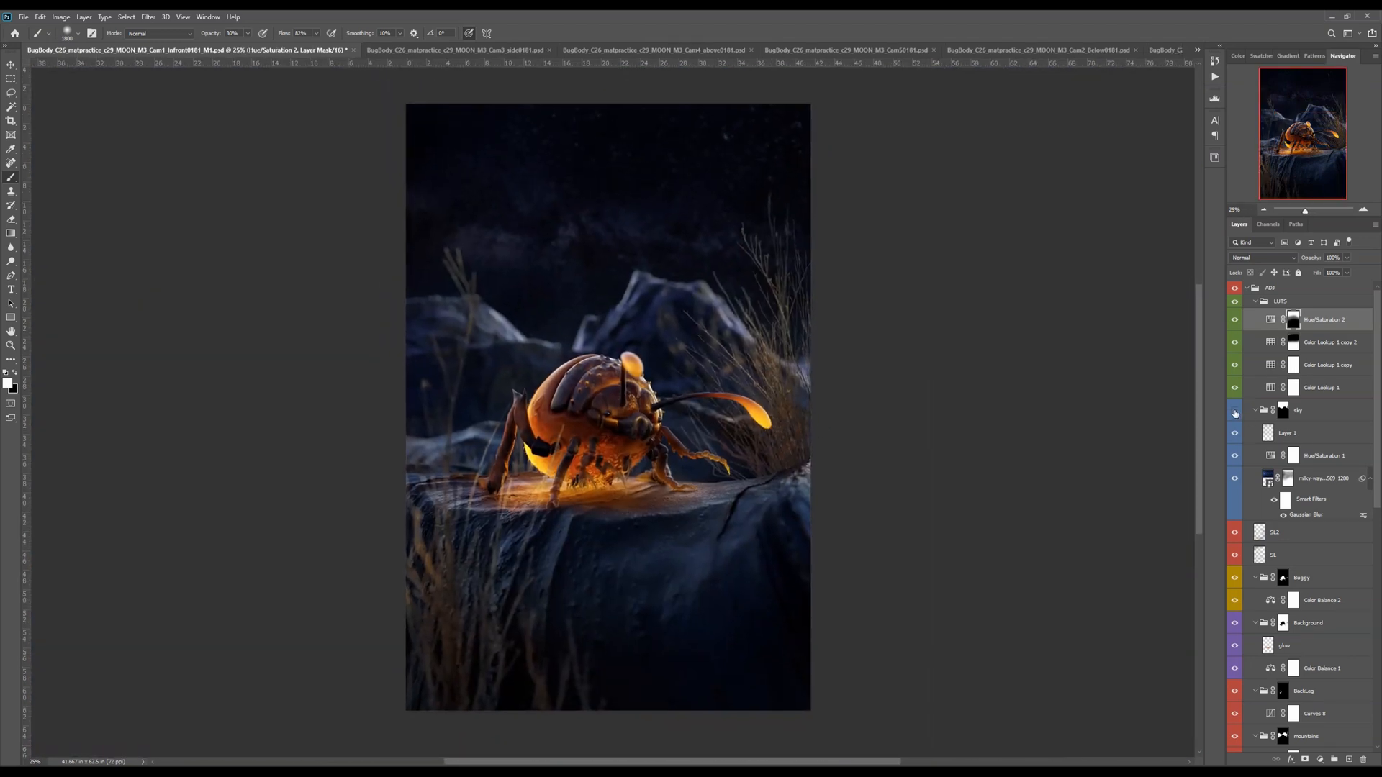
Check the sky and LUTS groups by toggling them, and compare the finished grade with the Denoised beauty layer shown alone
left_click(1236, 411)
left_click(1234, 302)
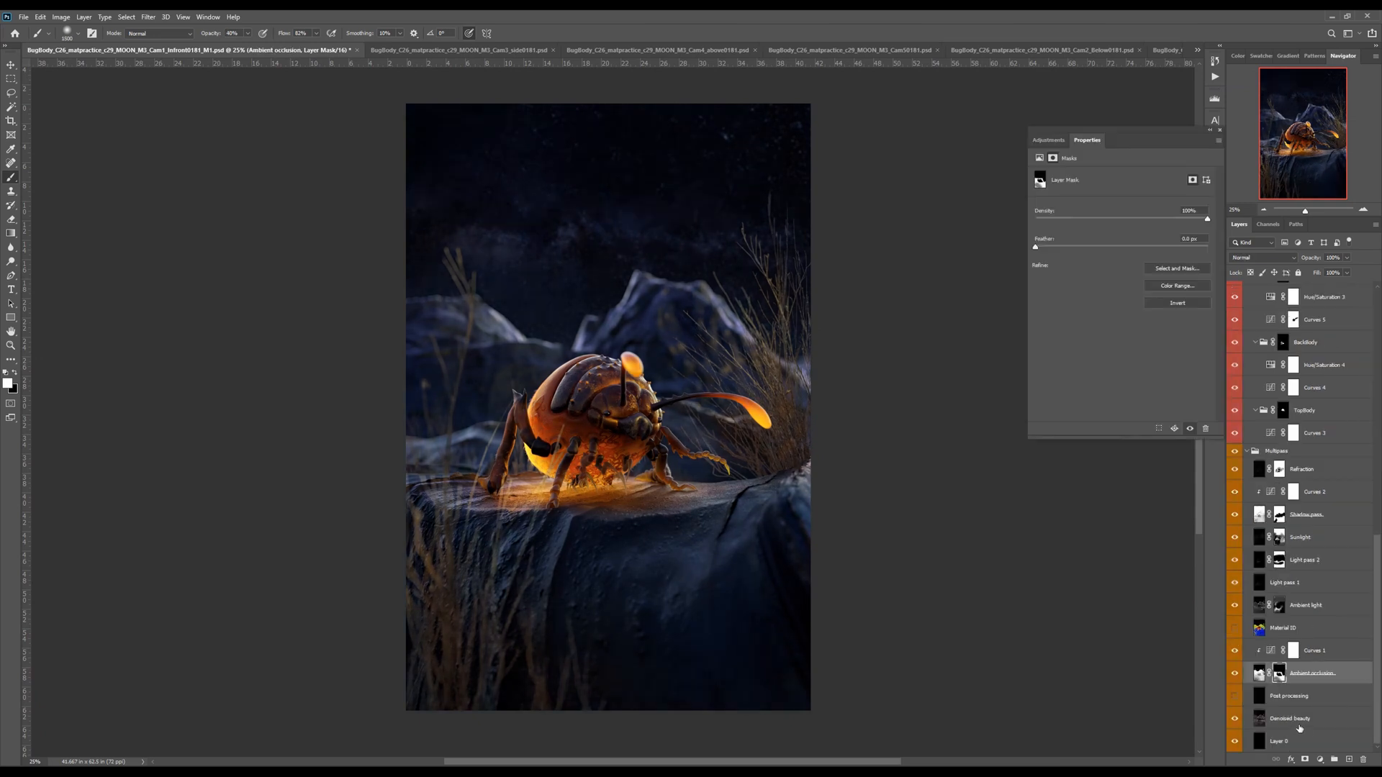
left_click(1292, 719)
left_click(1235, 720, "alt")
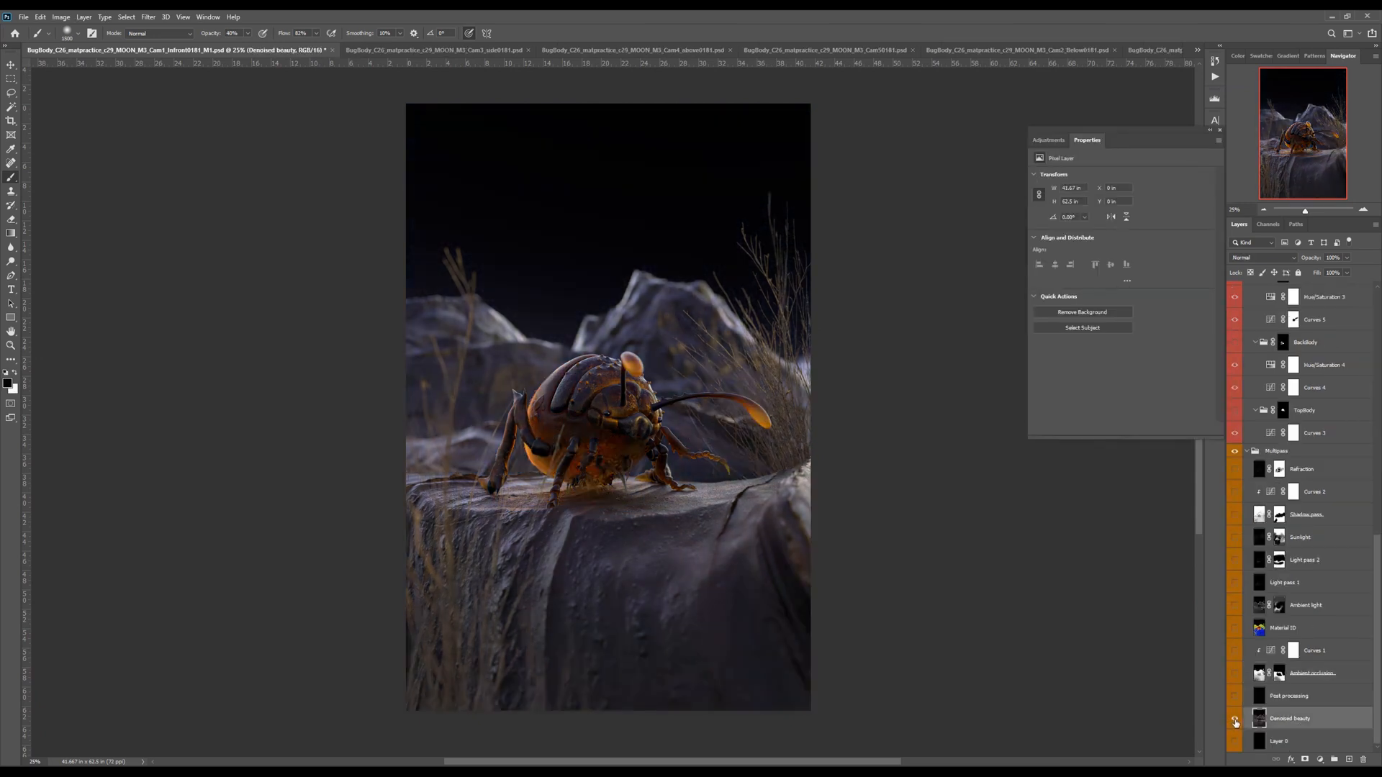
left_click(1234, 720, "alt")
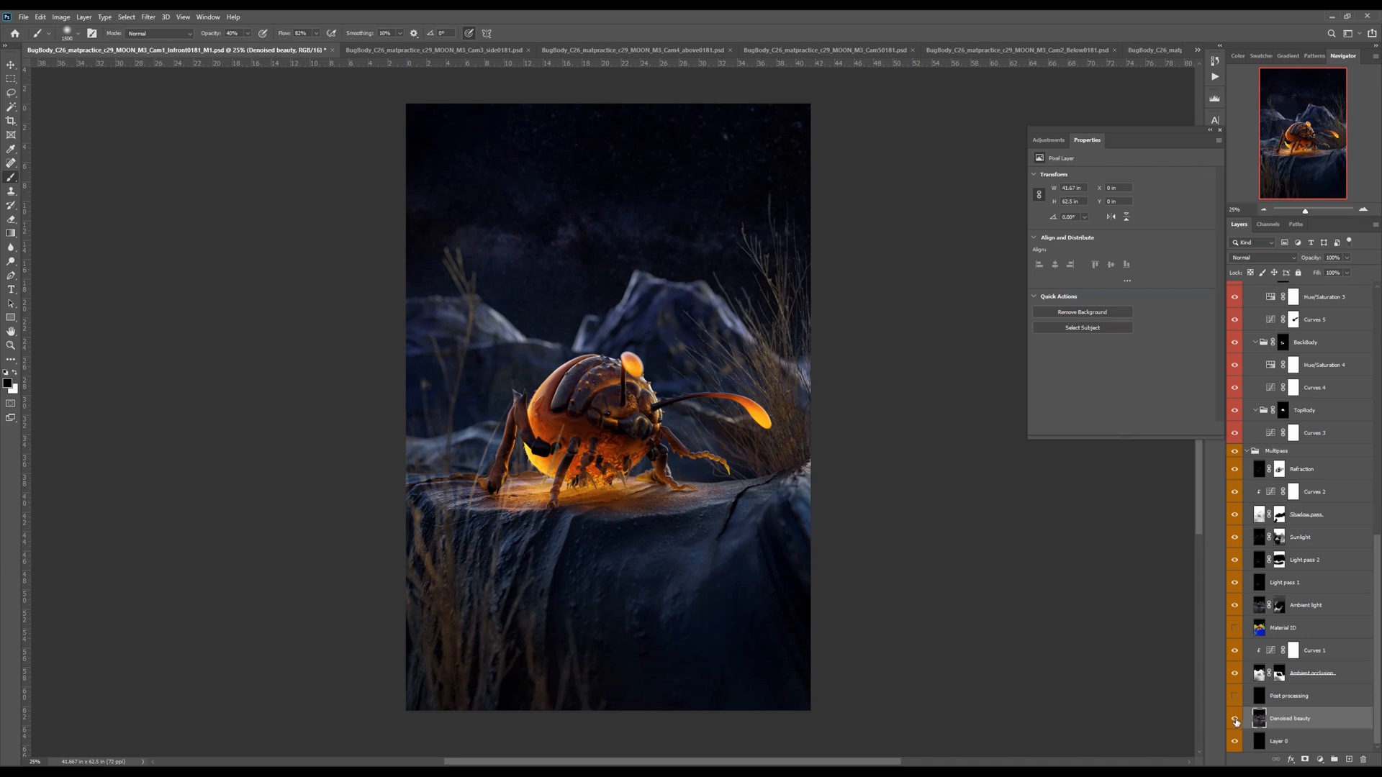
left_click(1234, 720, "alt")
left_click(1235, 720, "alt")
left_click(1235, 720, "alt")
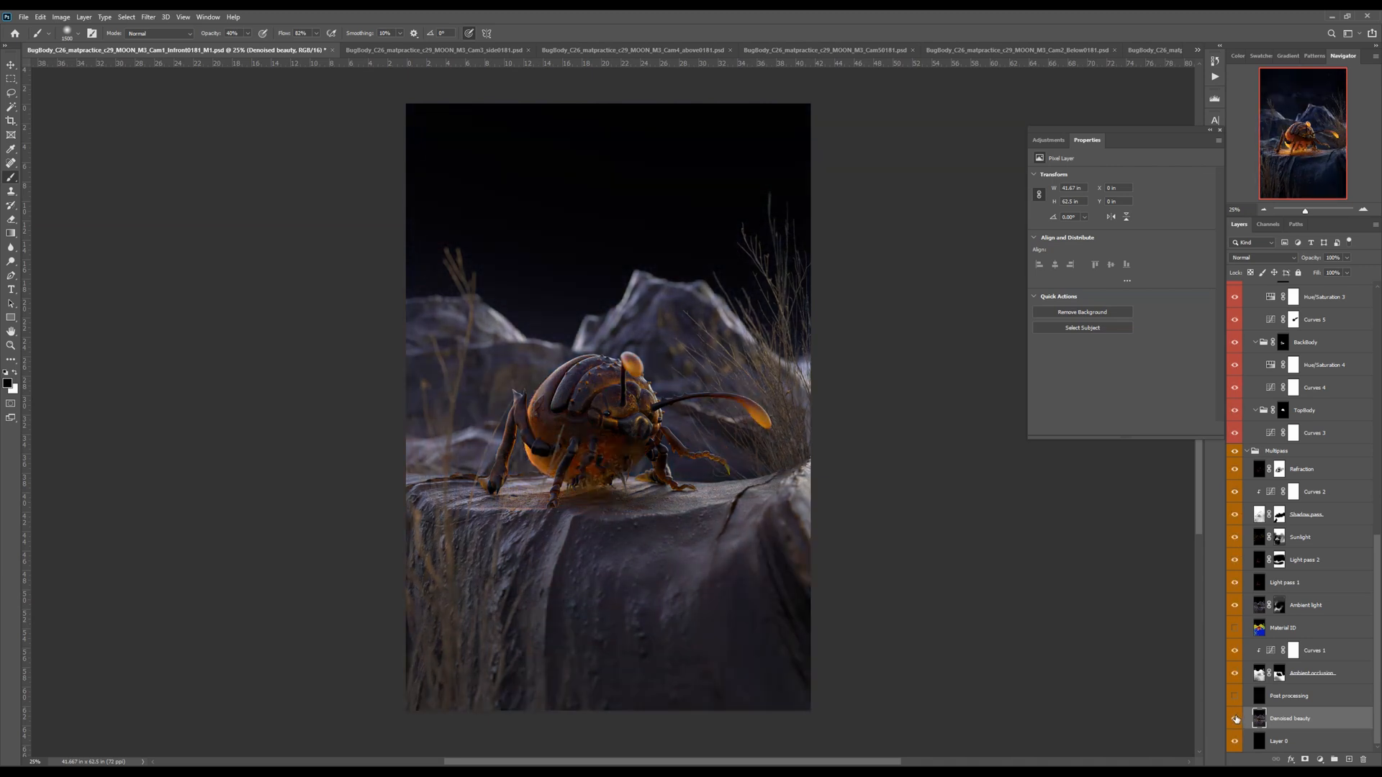
Turn on the Post processing layer and move it above Refraction to the top of the Multipass group
left_click(1300, 699)
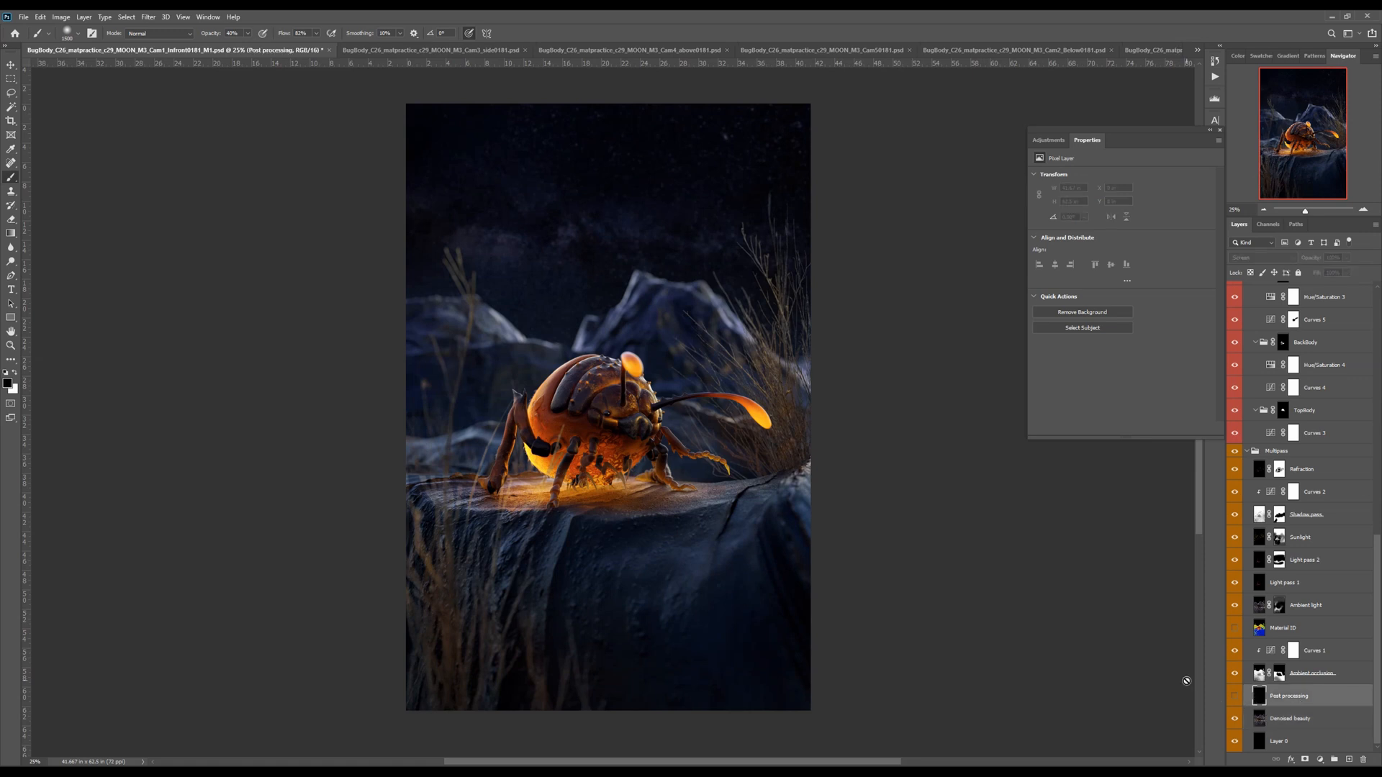
left_click(1235, 696)
left_click_drag(1296, 697, 1307, 468)
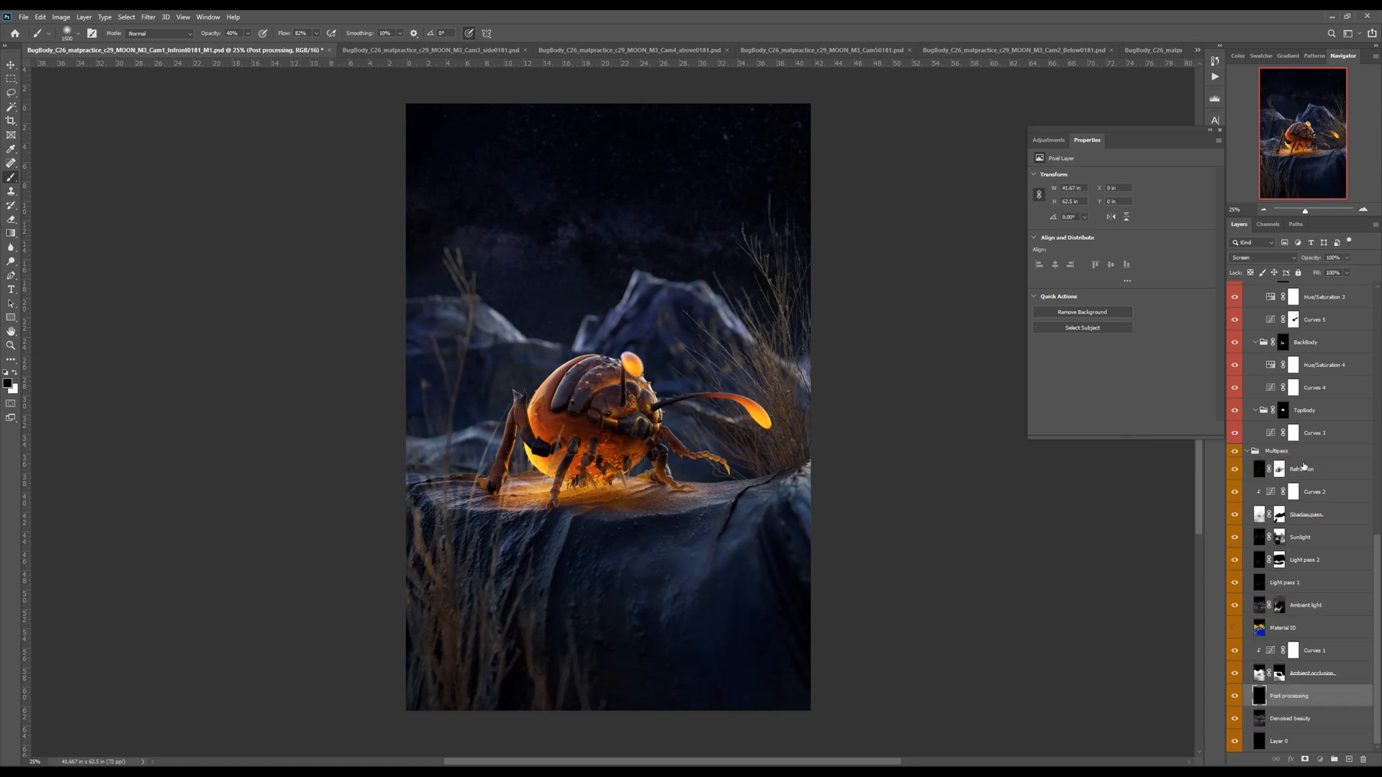
Add a Curves adjustment clipped to Post processing and shape it into a steep S-curve with darker shadows and brighter highlights
left_click(1325, 759)
left_click(1324, 628)
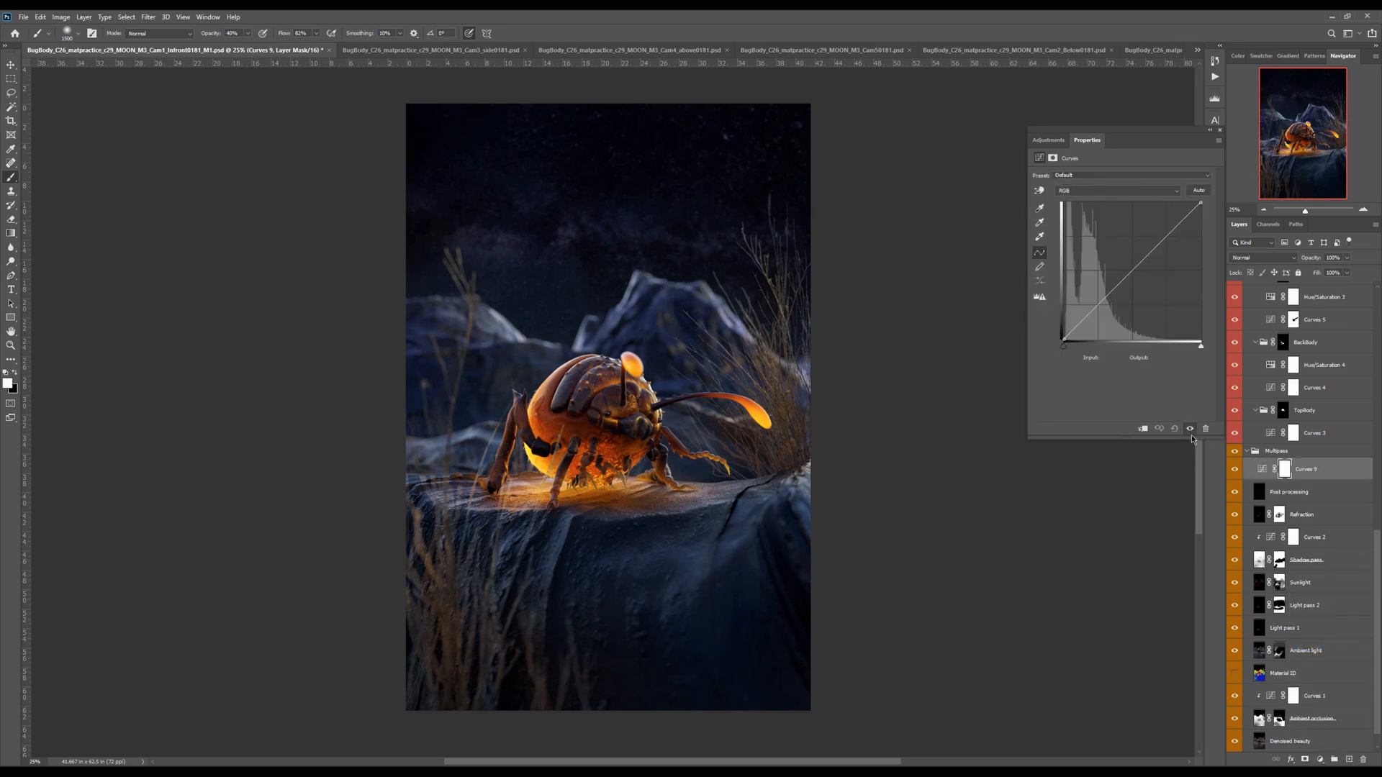
left_click(1142, 428)
left_click_drag(1109, 292, 1079, 322)
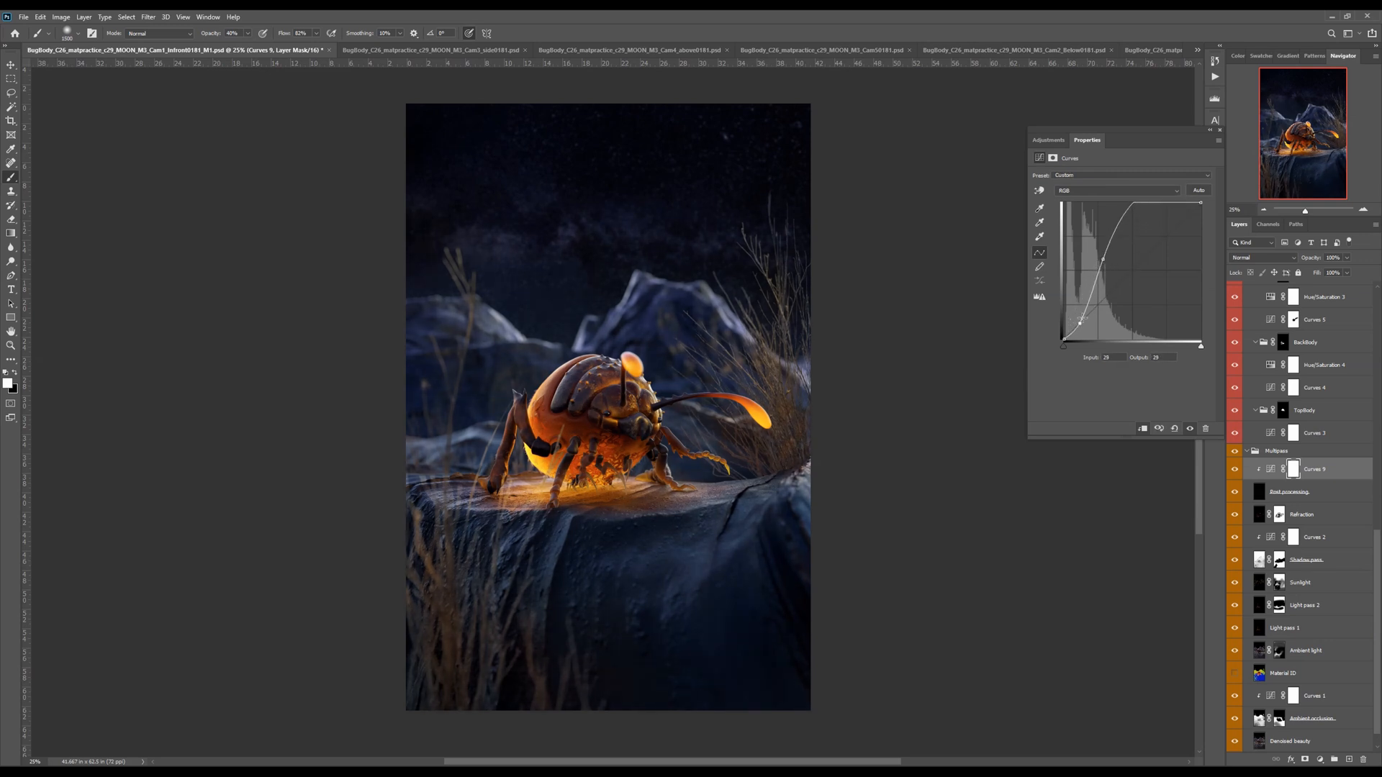
left_click_drag(1103, 262, 1106, 262)
left_click_drag(1083, 323, 1085, 326)
Fine-tune the lower point of the Curves 9 curve while checking the Post processing layer
left_click(1271, 497)
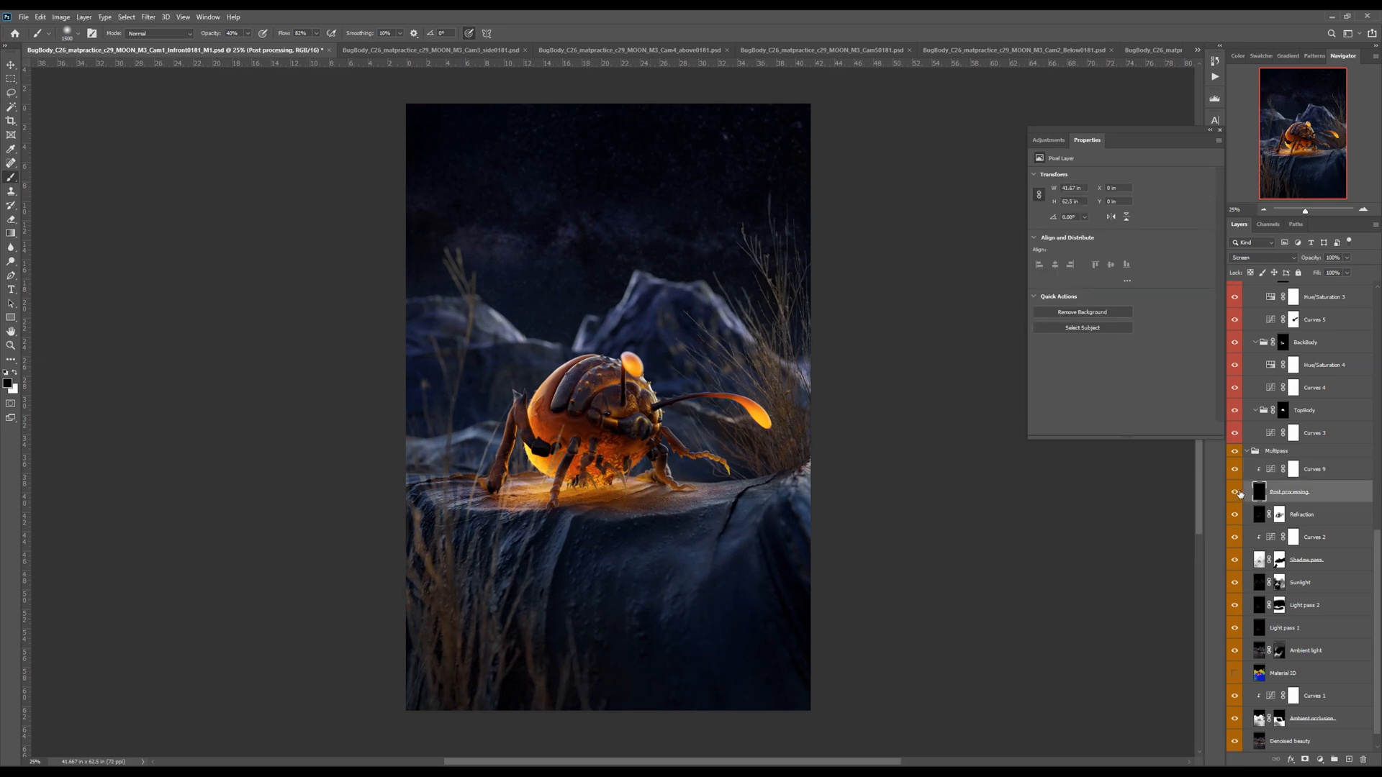
left_click(1269, 473)
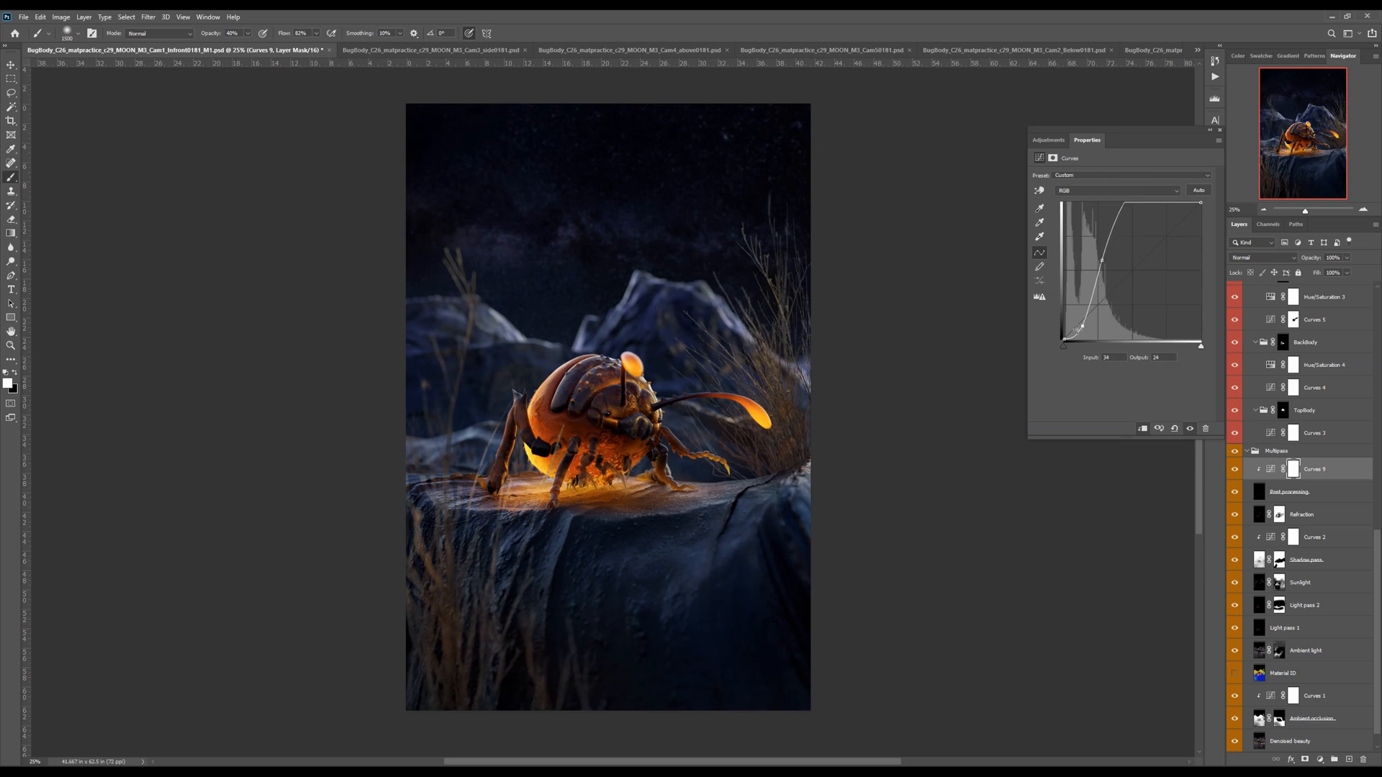
left_click_drag(1082, 326, 1081, 324)
left_click(1314, 494)
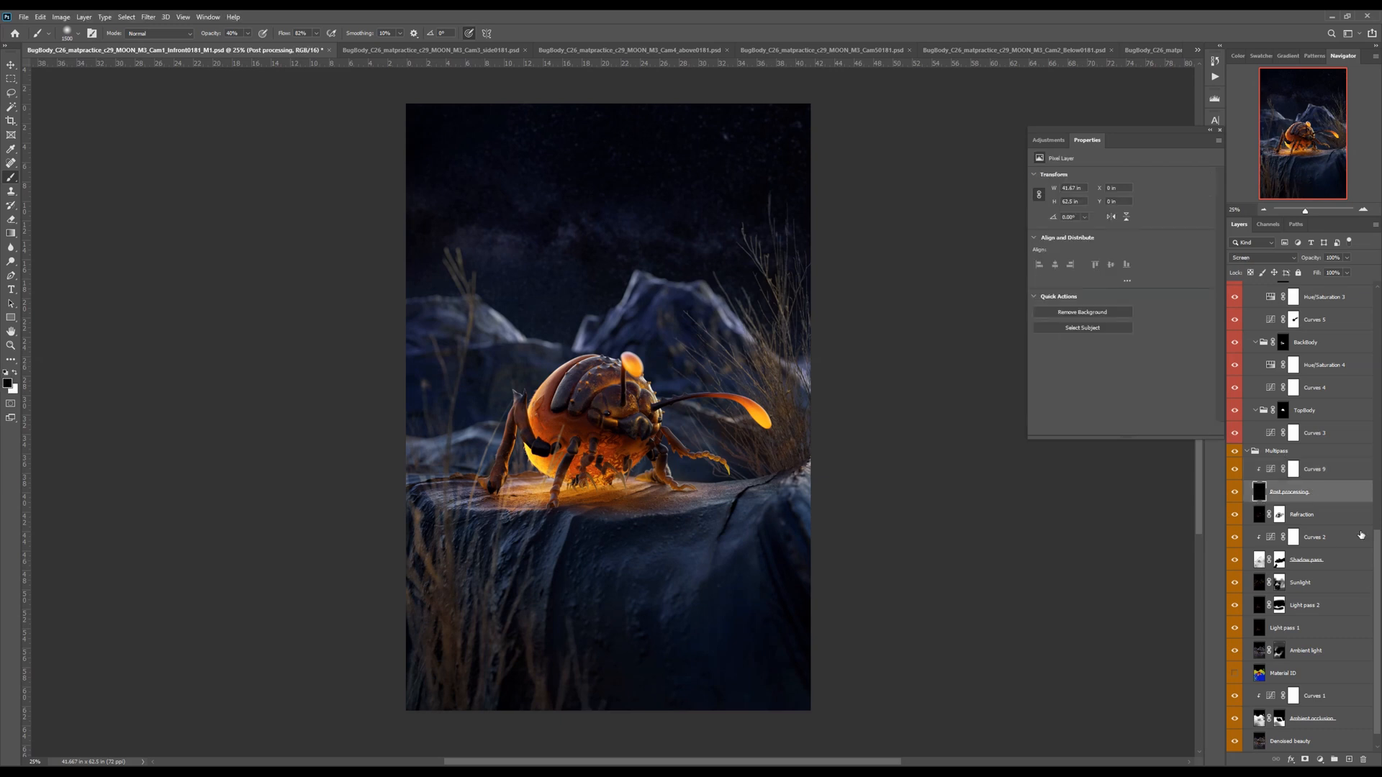
Create a new empty layer above Curves 9 in the Multipass group
left_click(1331, 476)
left_click(1349, 760)
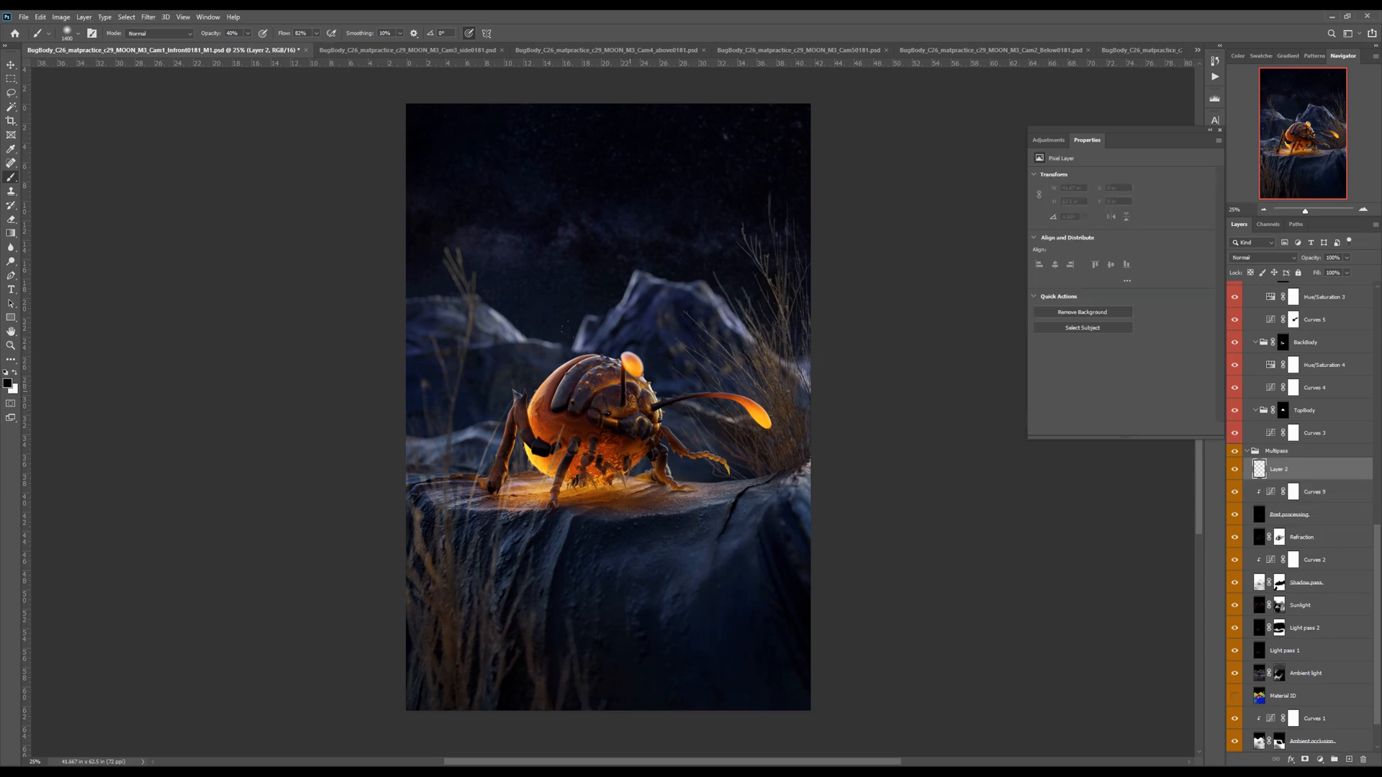
Paint soft yellow sampled from the raised antenna tip over both antenna tips, the lit ground and the insect's underside at 30% brush opacity
key("bracketright")
key("x")
key("3")
key("bracketright")
key("bracketright")
key("bracketright")
left_click(633, 364, "alt")
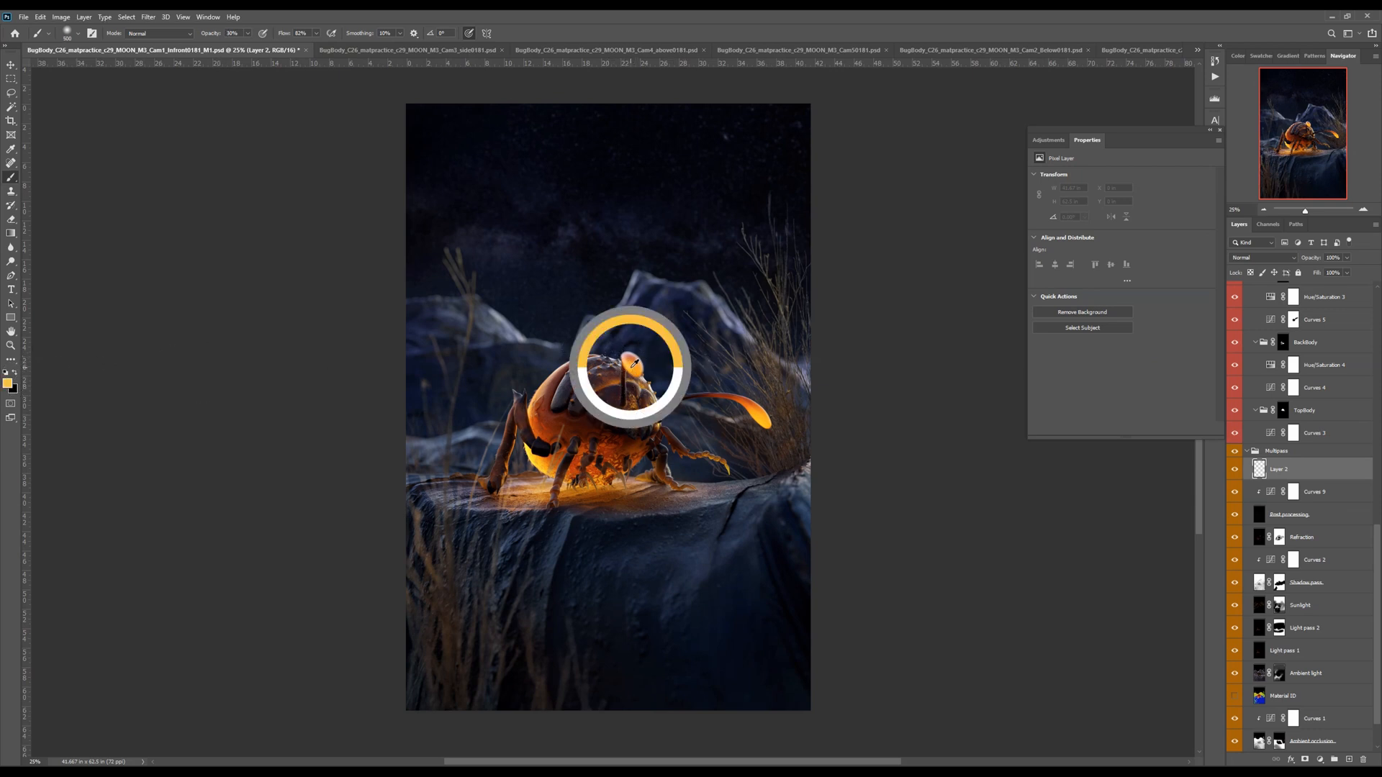
left_click(632, 360)
mouse_move(638, 369)
left_mouse_down()
mouse_move(627, 354)
mouse_move(636, 363)
left_mouse_up()
mouse_move(752, 415)
left_mouse_down()
mouse_move(763, 422)
mouse_move(743, 397)
mouse_move(769, 430)
mouse_move(757, 402)
left_mouse_up()
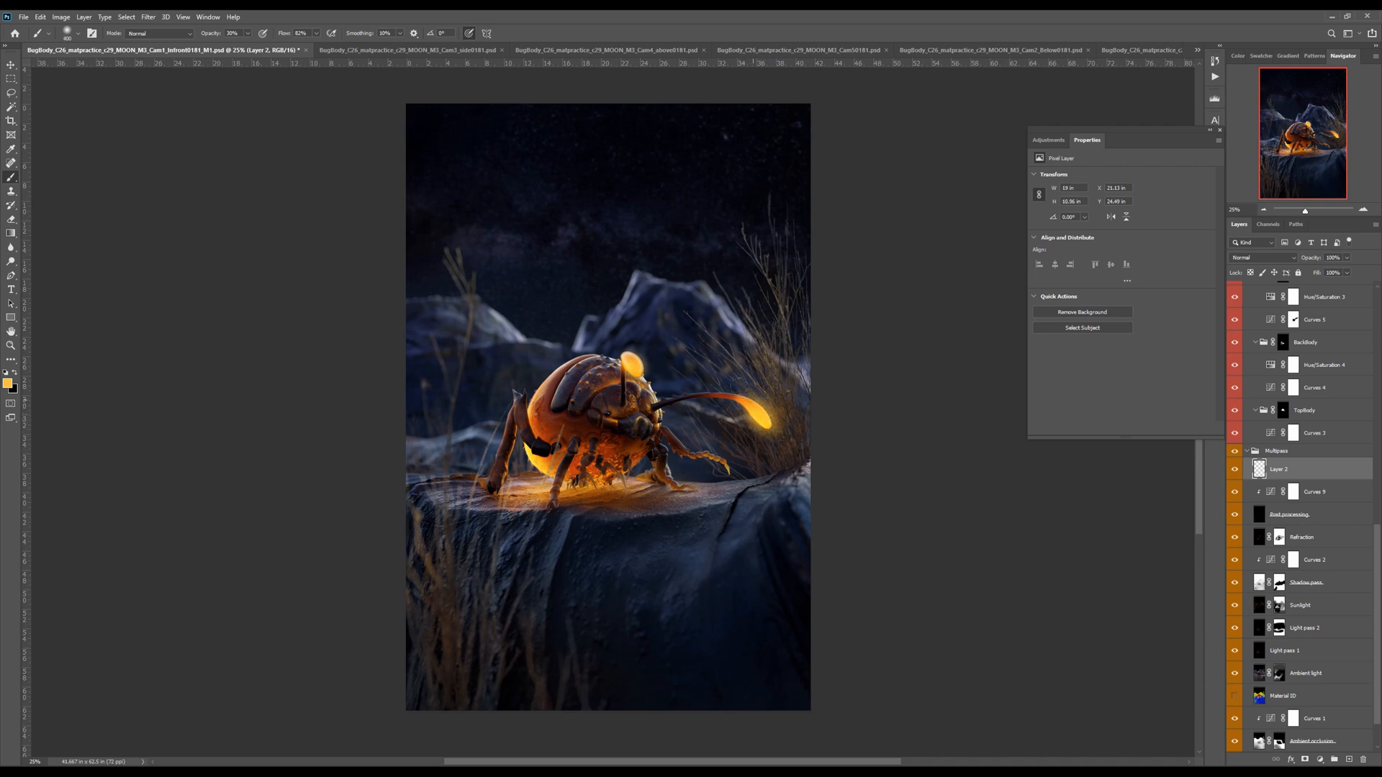
mouse_move(483, 479)
left_mouse_down()
mouse_move(549, 502)
mouse_move(680, 490)
left_mouse_up()
left_click_drag(616, 443, 651, 477)
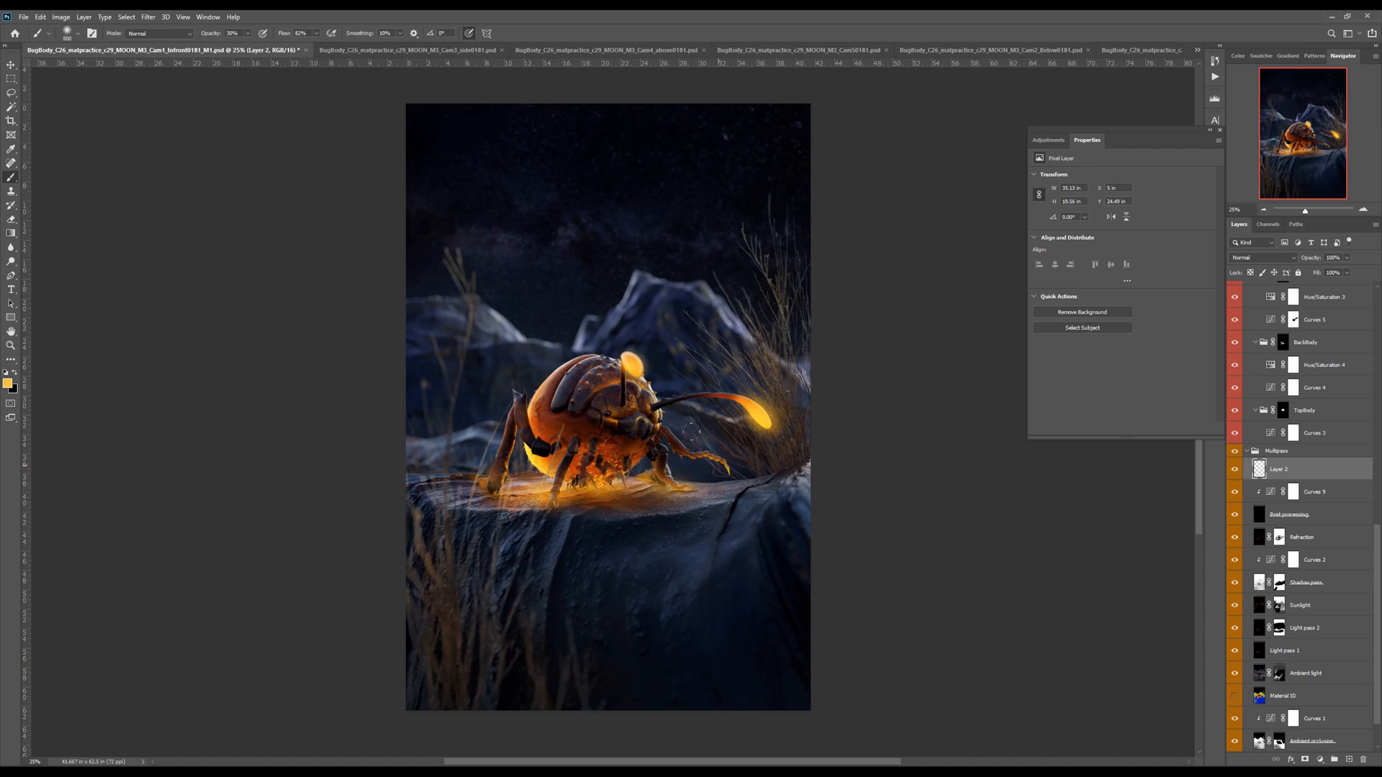
Set the yellow glow layer's blend mode to Soft Light and compare the image with and without it
left_click(1266, 258)
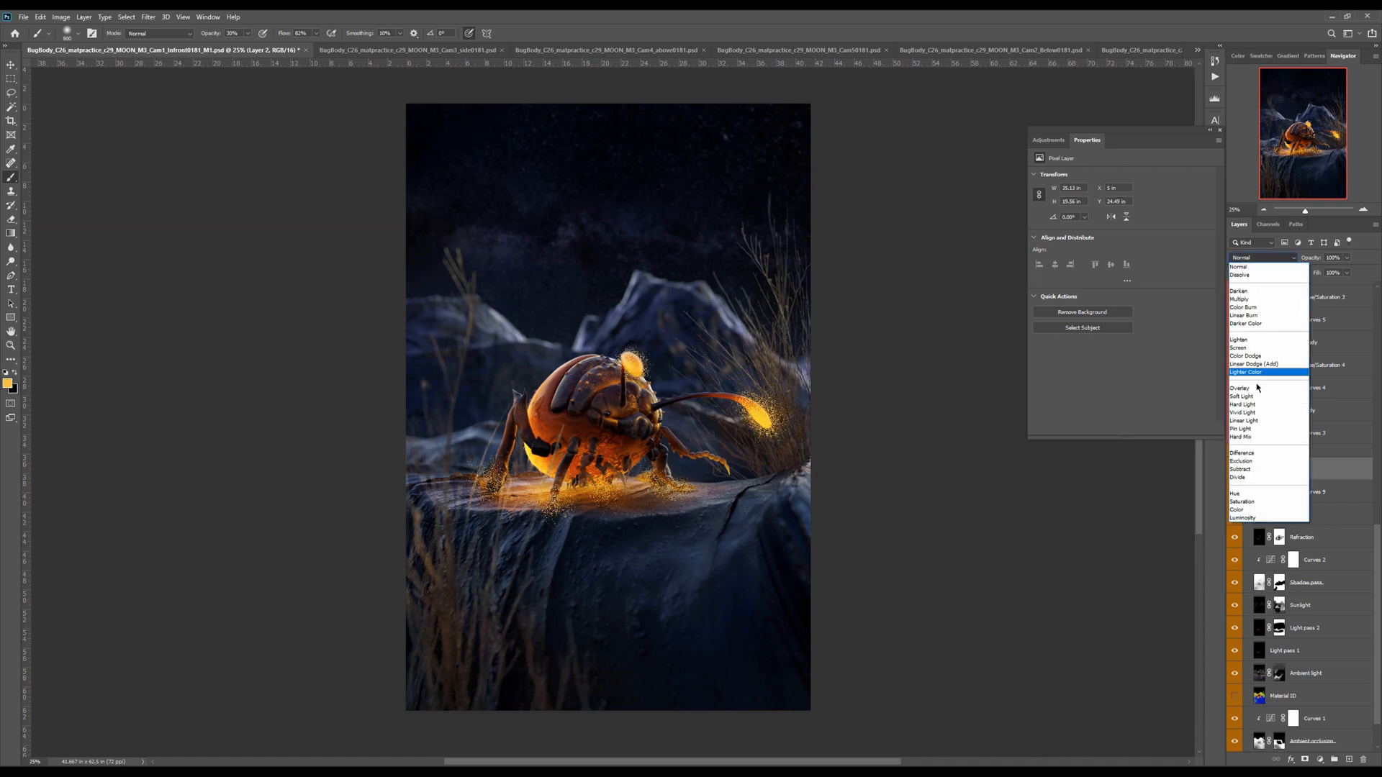
left_click(1249, 398)
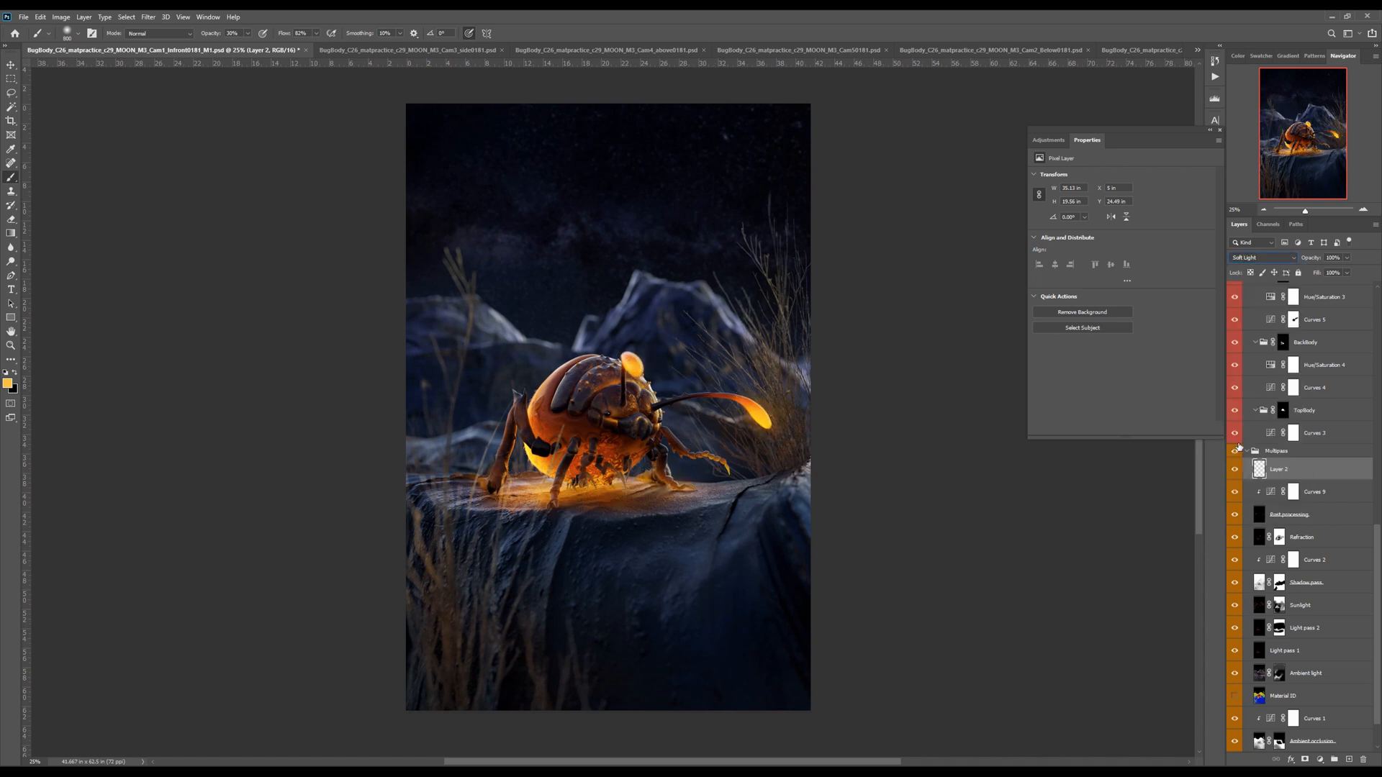
left_click(1235, 473)
left_click(1235, 474)
left_click(1235, 475)
left_click(1235, 476)
Erase stray yellow glow along the rock edge beneath the insect with a smaller eraser at 40% opacity and save the document
key("alt+e")
left_click(884, 329)
key("b")
key("e")
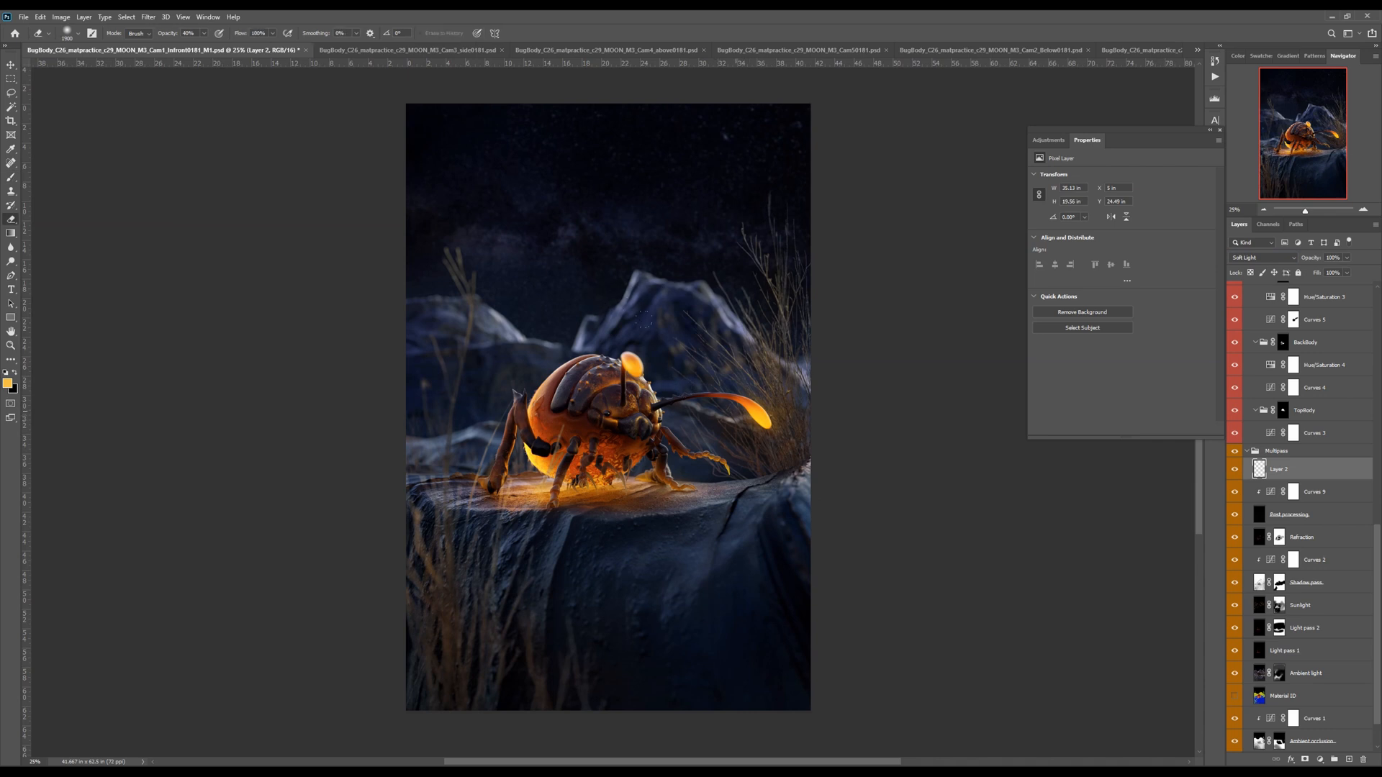
key("bracketleft")
key("bracketleft")
key("bracketleft")
key("bracketleft")
key("bracketleft")
key("bracketleft")
key("bracketleft")
key("bracketleft")
key("bracketleft")
left_click(1235, 472)
left_click(1235, 472)
key("ctrl+plus")
left_click_drag(740, 538, 714, 505)
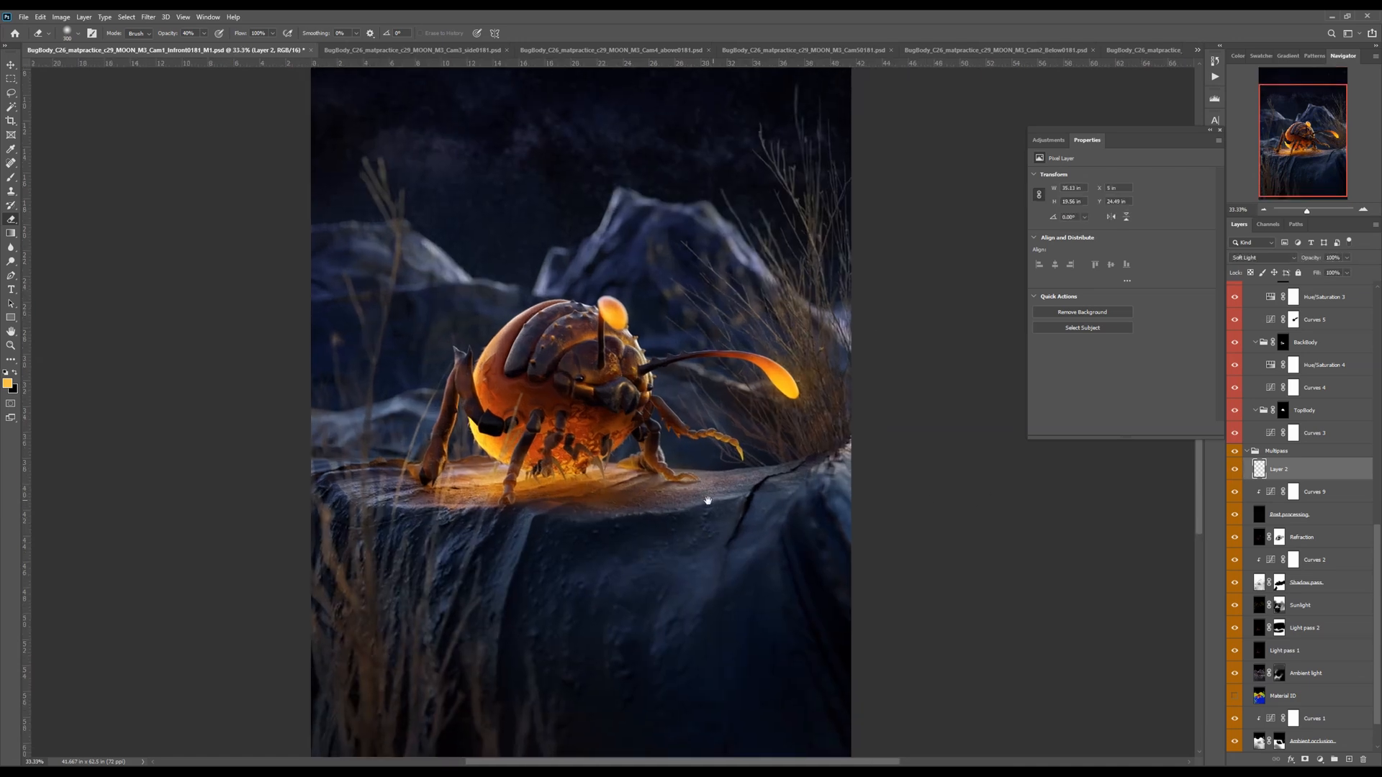
key("bracketleft")
key("bracketleft")
key("bracketleft")
key("bracketleft")
key("bracketleft")
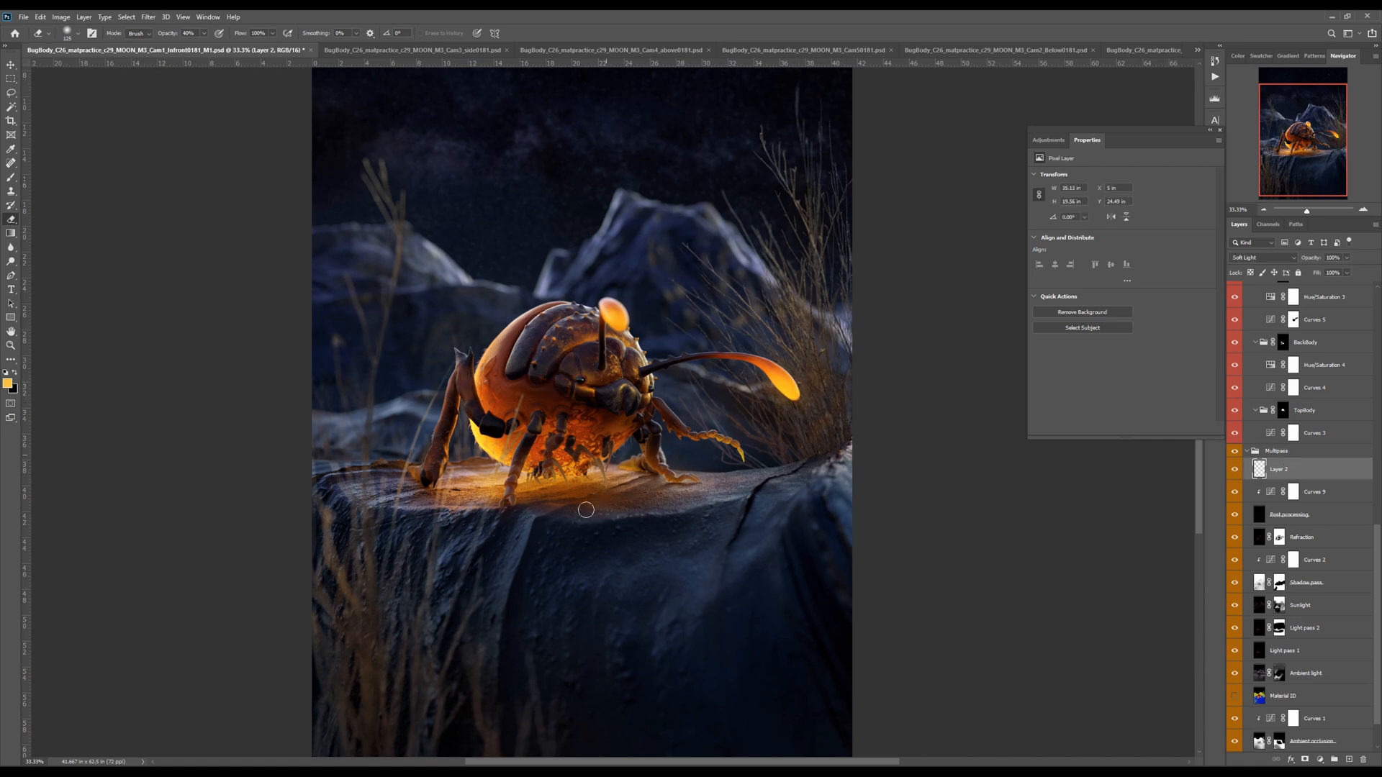
left_click_drag(586, 510, 578, 523)
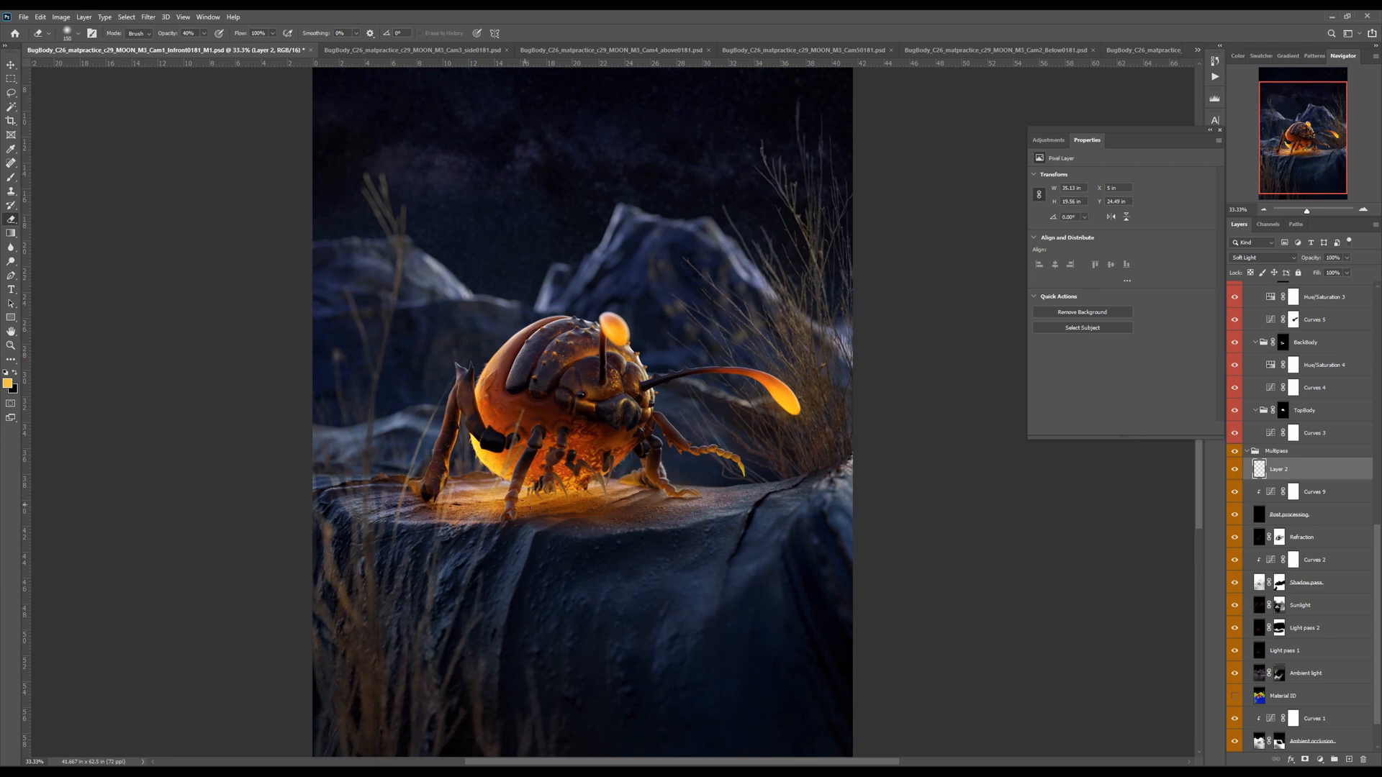
left_click_drag(597, 481, 615, 483)
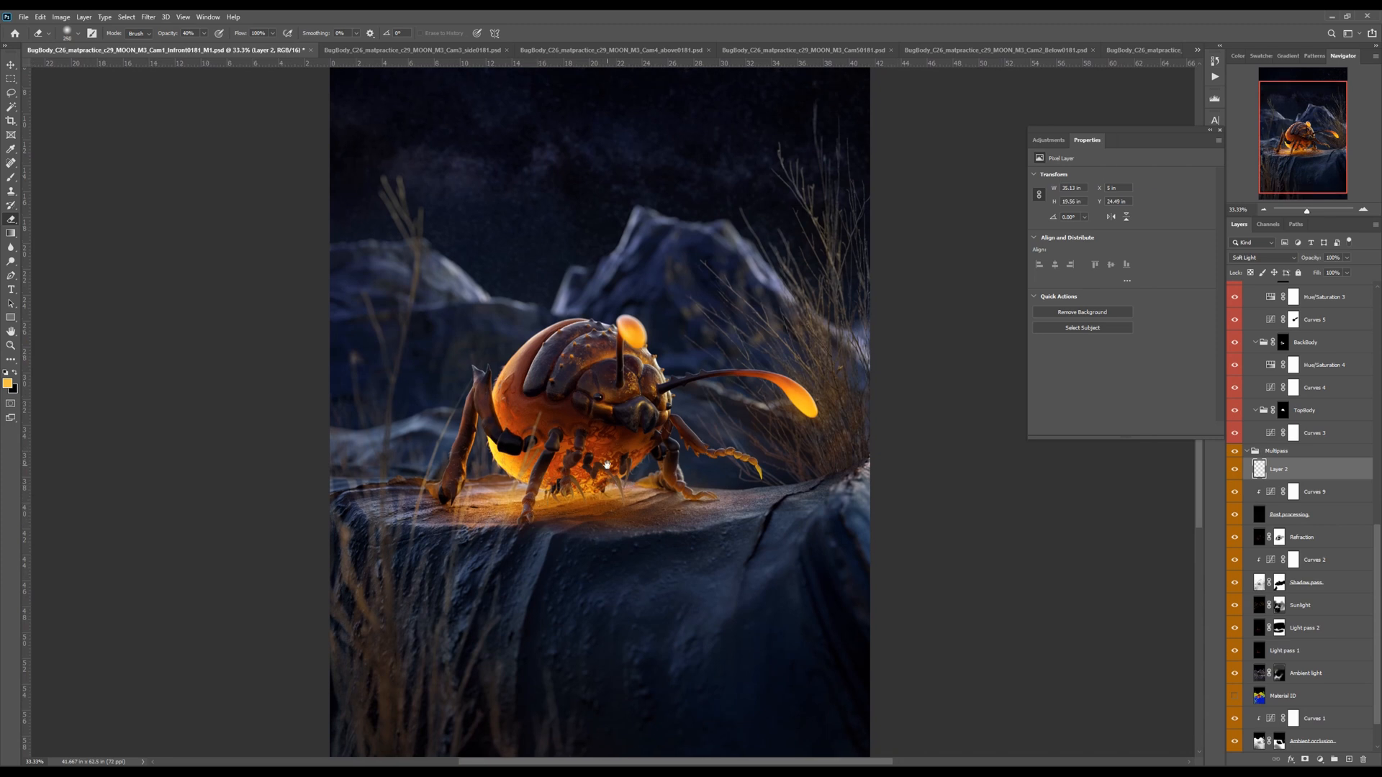
key("ctrl+minus")
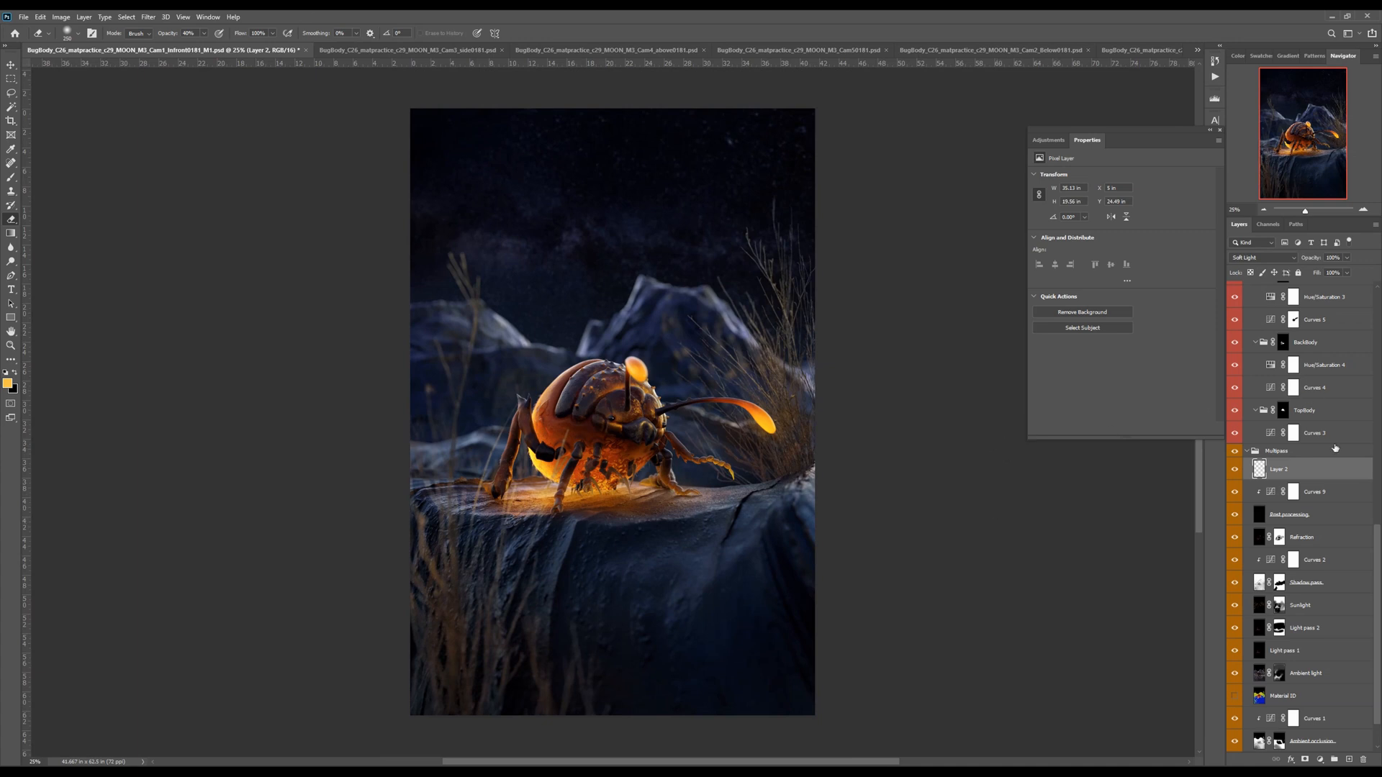
key("ctrl+s")
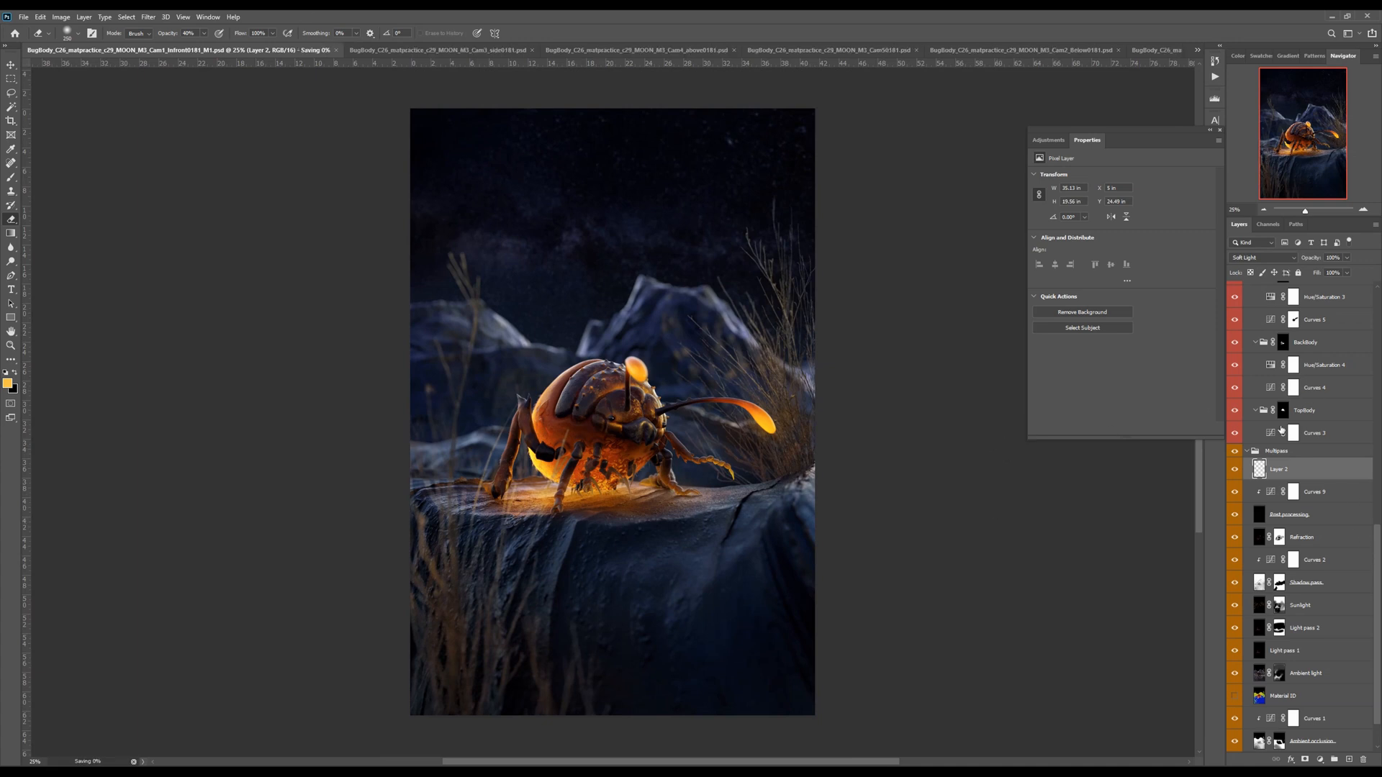
Duplicate the collapsed ADJ group into the document BugBody_C26_matpractice_c29_MOON_M3_Cam3_side0181.psd
left_click_drag(1376, 544, 1376, 563)
left_click(1268, 288)
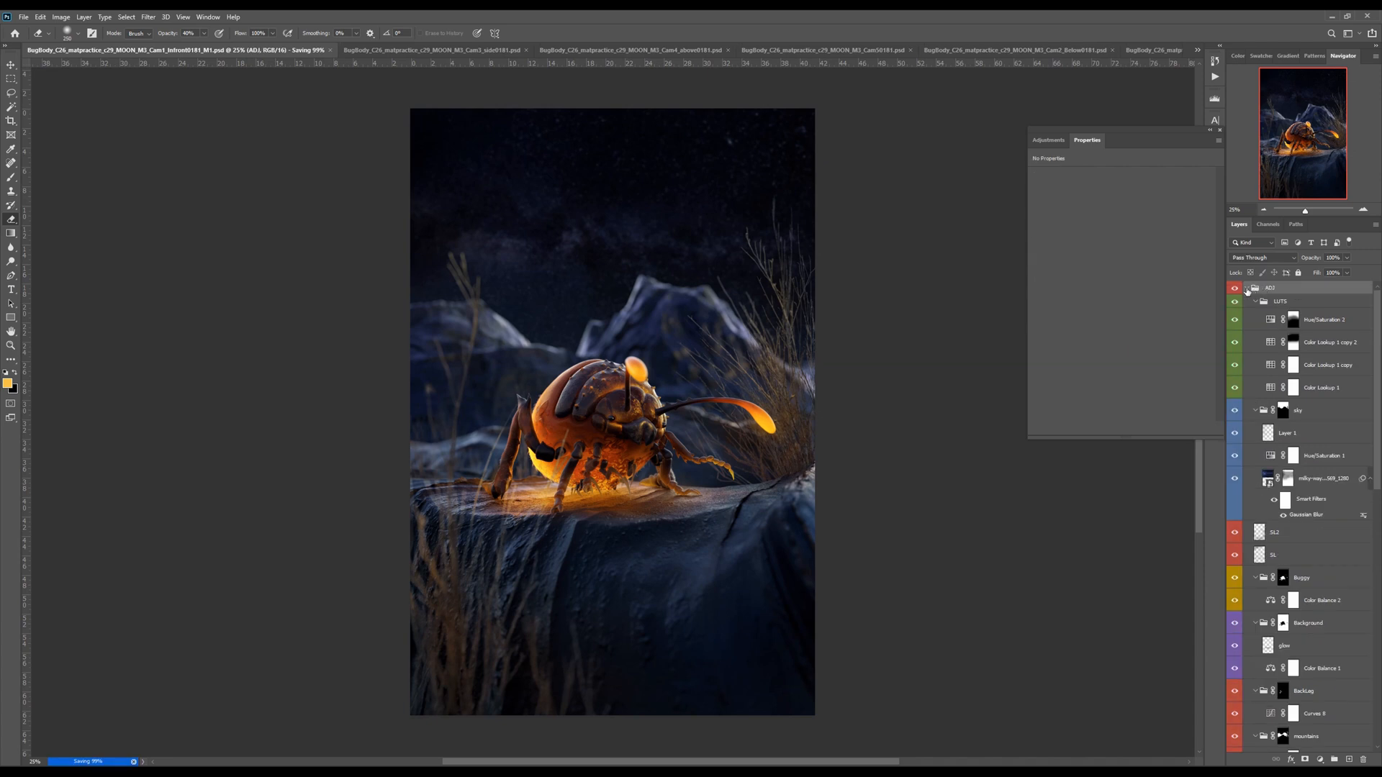
left_click(1247, 289)
right_click(1273, 290)
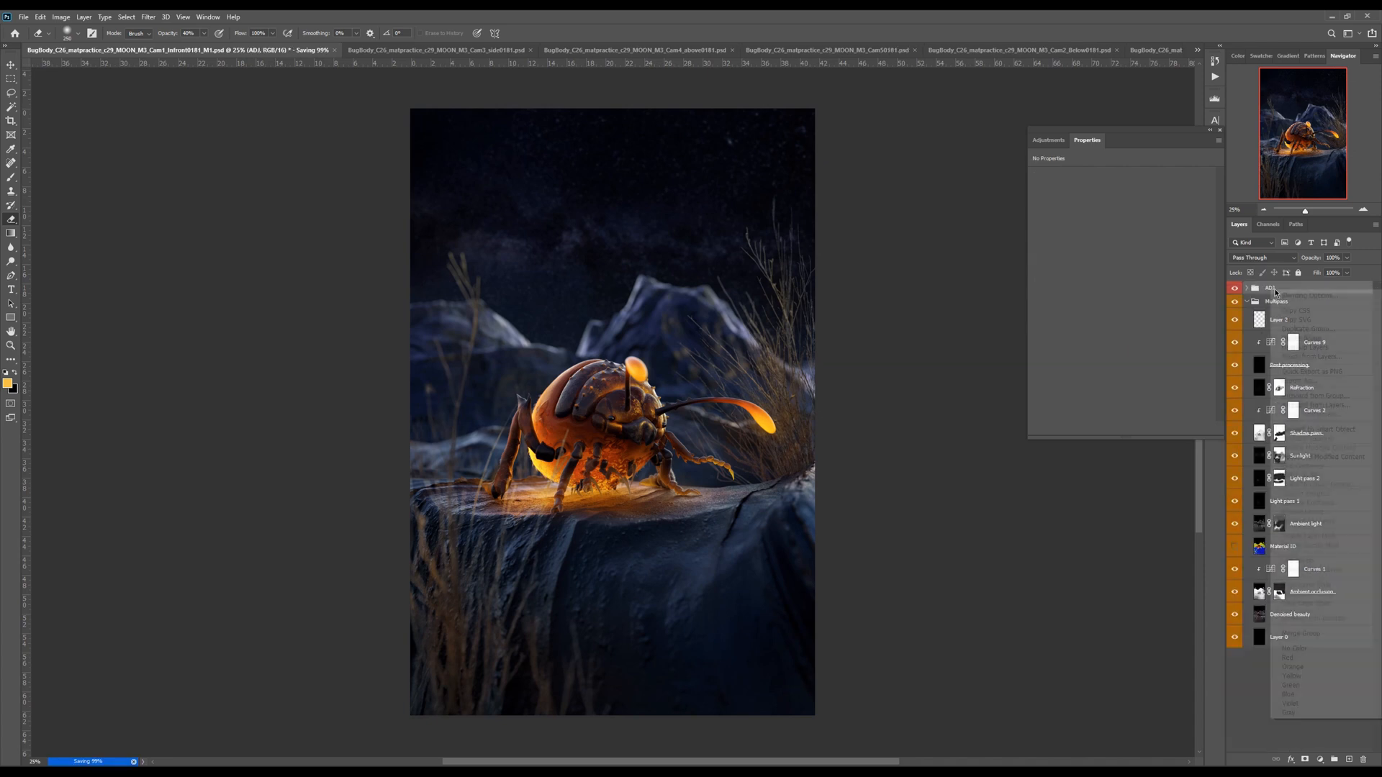
left_click(1305, 329)
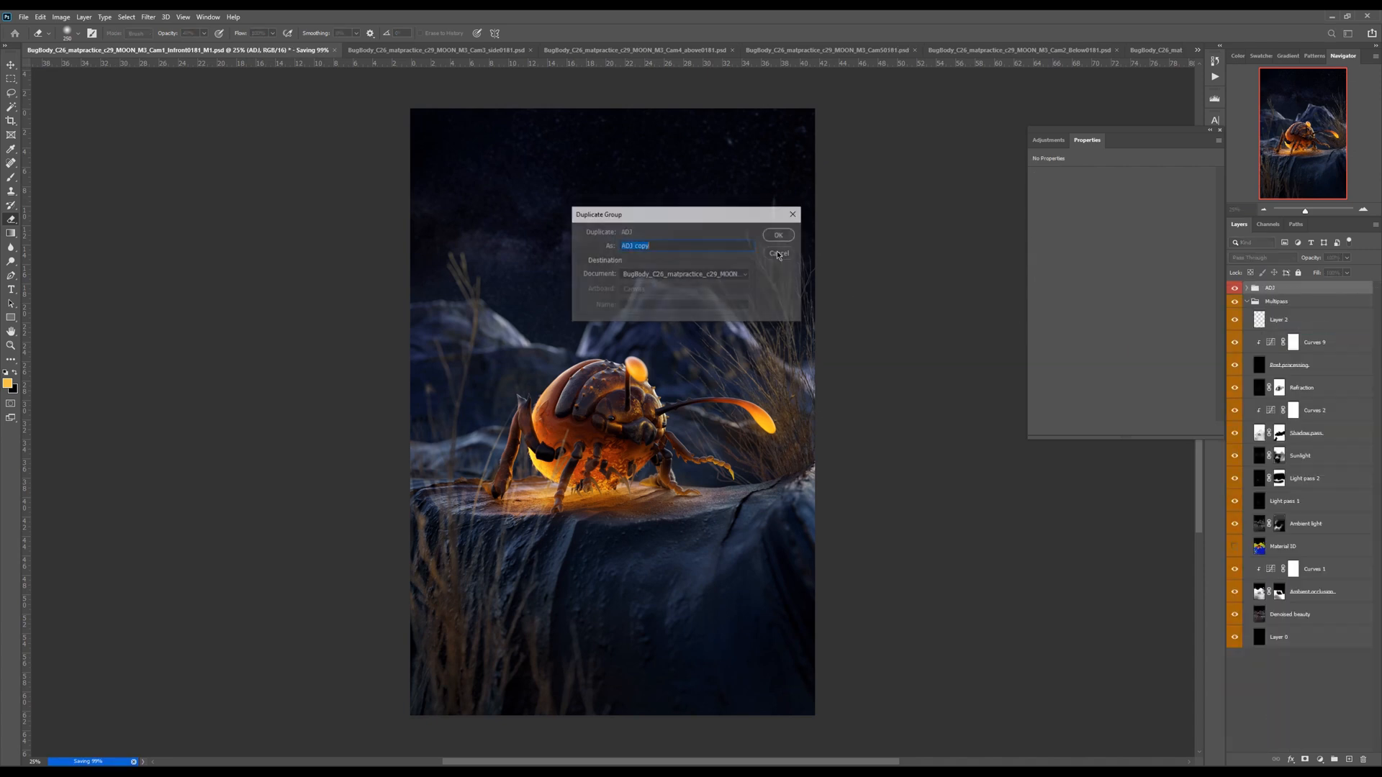
left_click(676, 274)
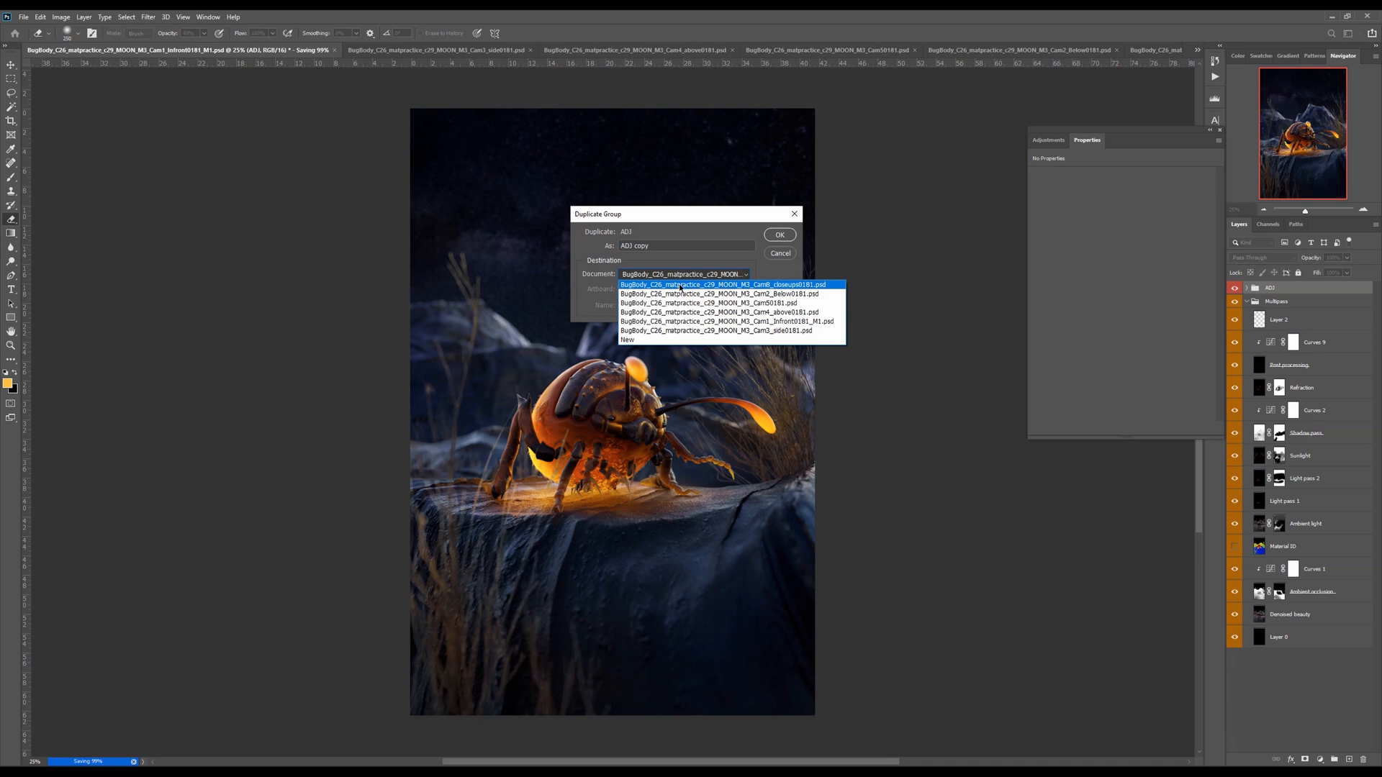
left_click(701, 330)
left_click(780, 236)
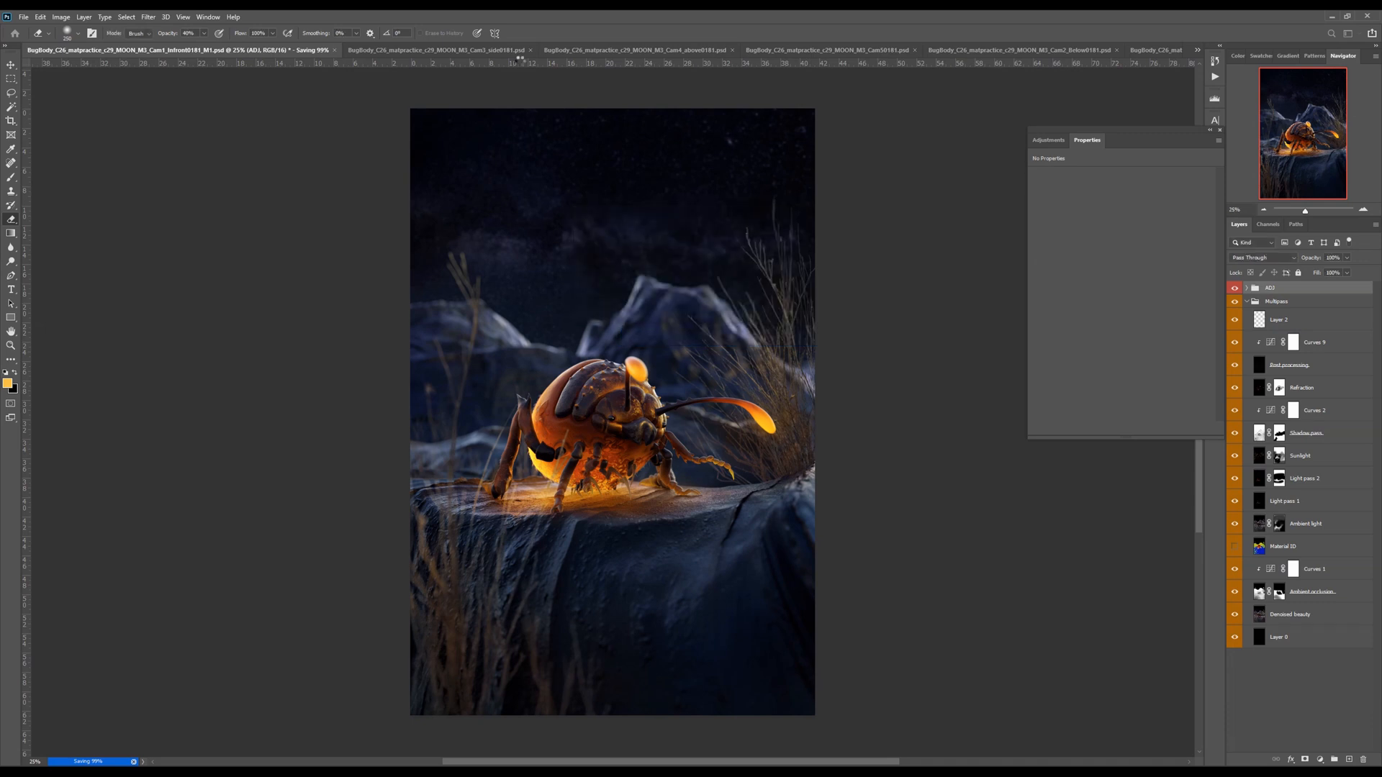
Switch to the Cam3_side0181 document and compare the image with and without the copied ADJ group
left_click(494, 51)
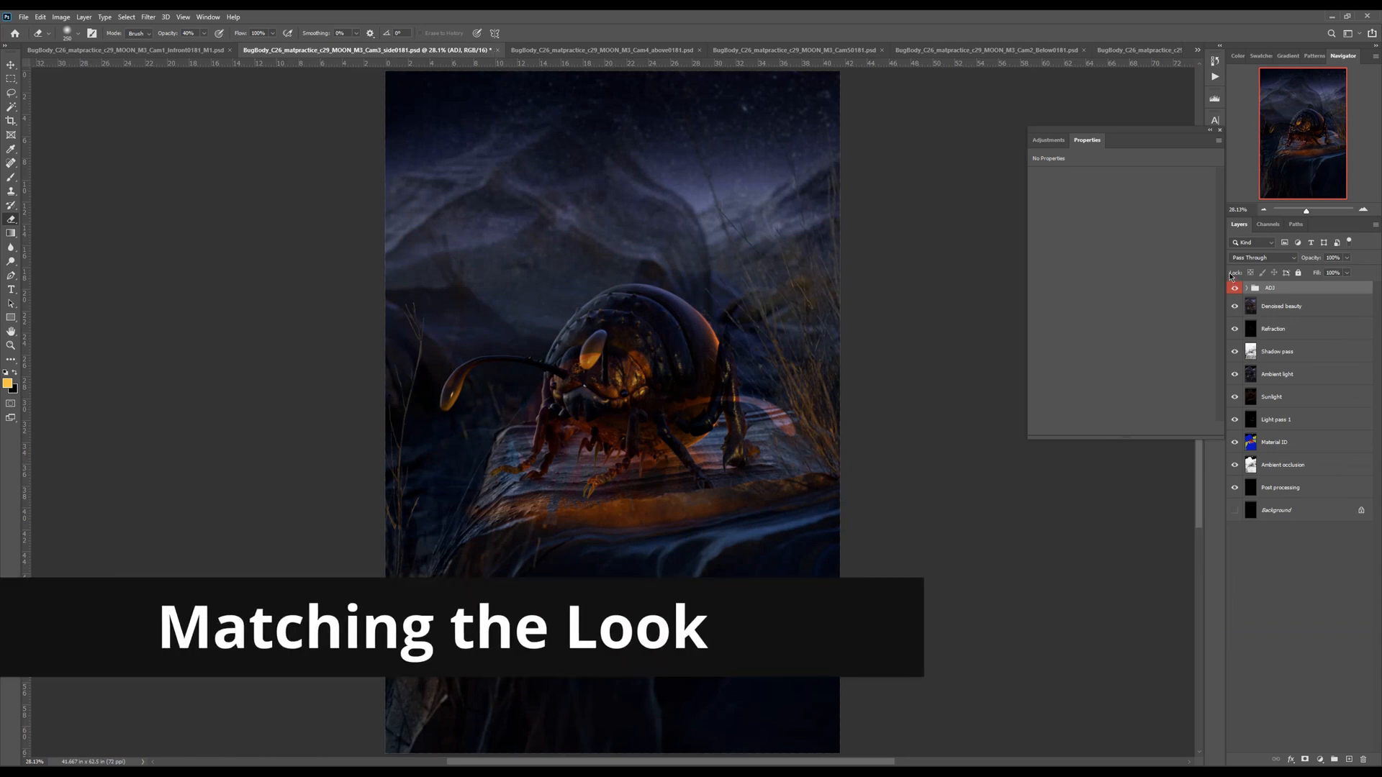
left_click(1234, 289)
left_click(1234, 288)
key("ctrl+minus")
Inspect the sky group's mask, collapse every subgroup inside ADJ and hide all of the group's contents
left_click(1246, 288, "alt")
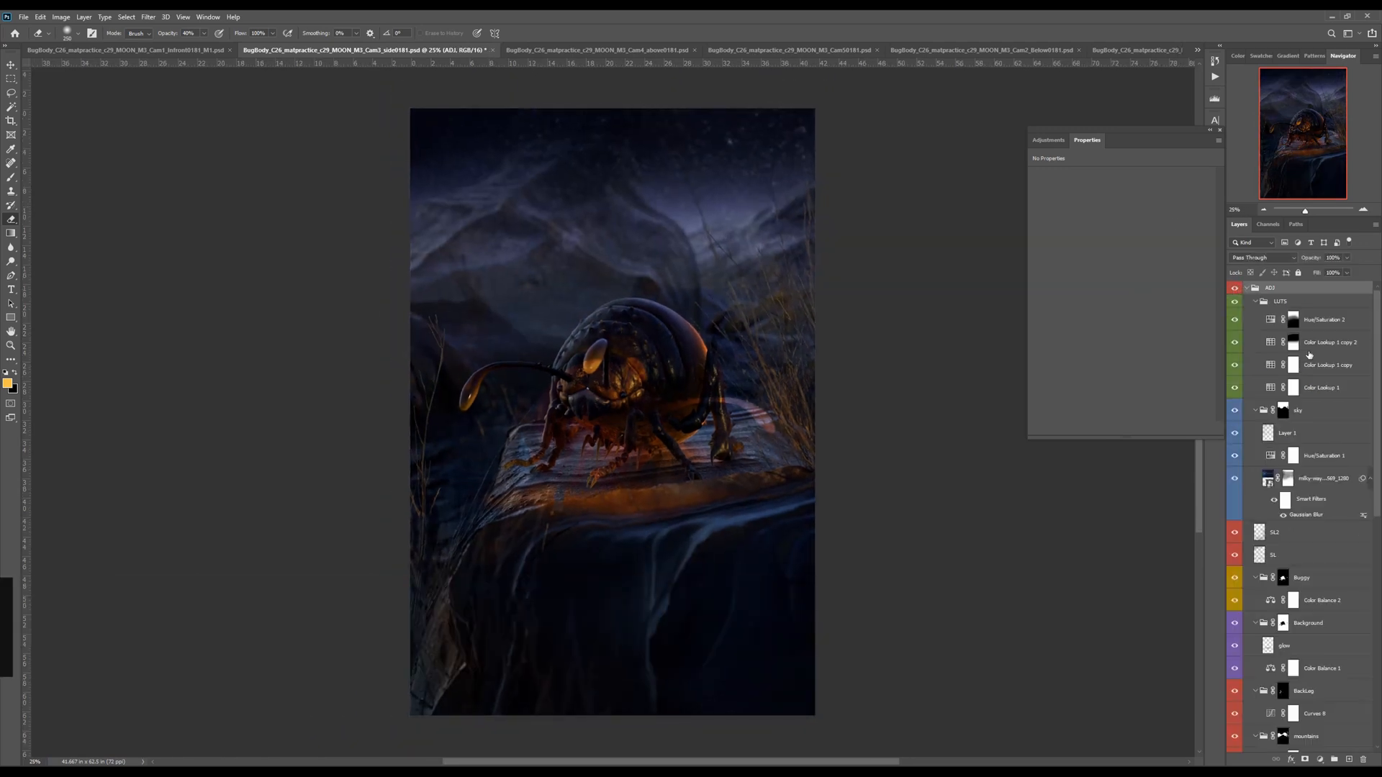
left_click(1257, 303)
left_click(1283, 319, "alt")
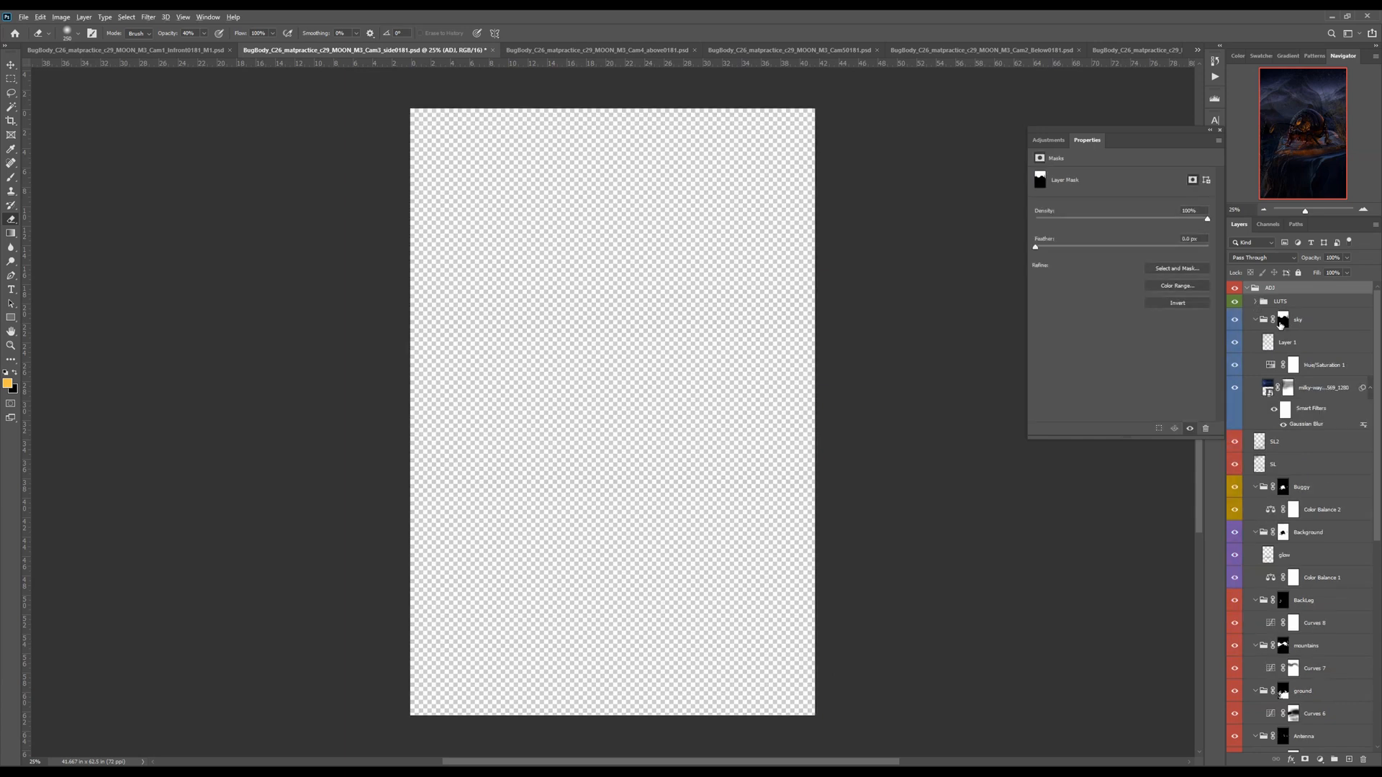
left_click(1283, 320, "alt")
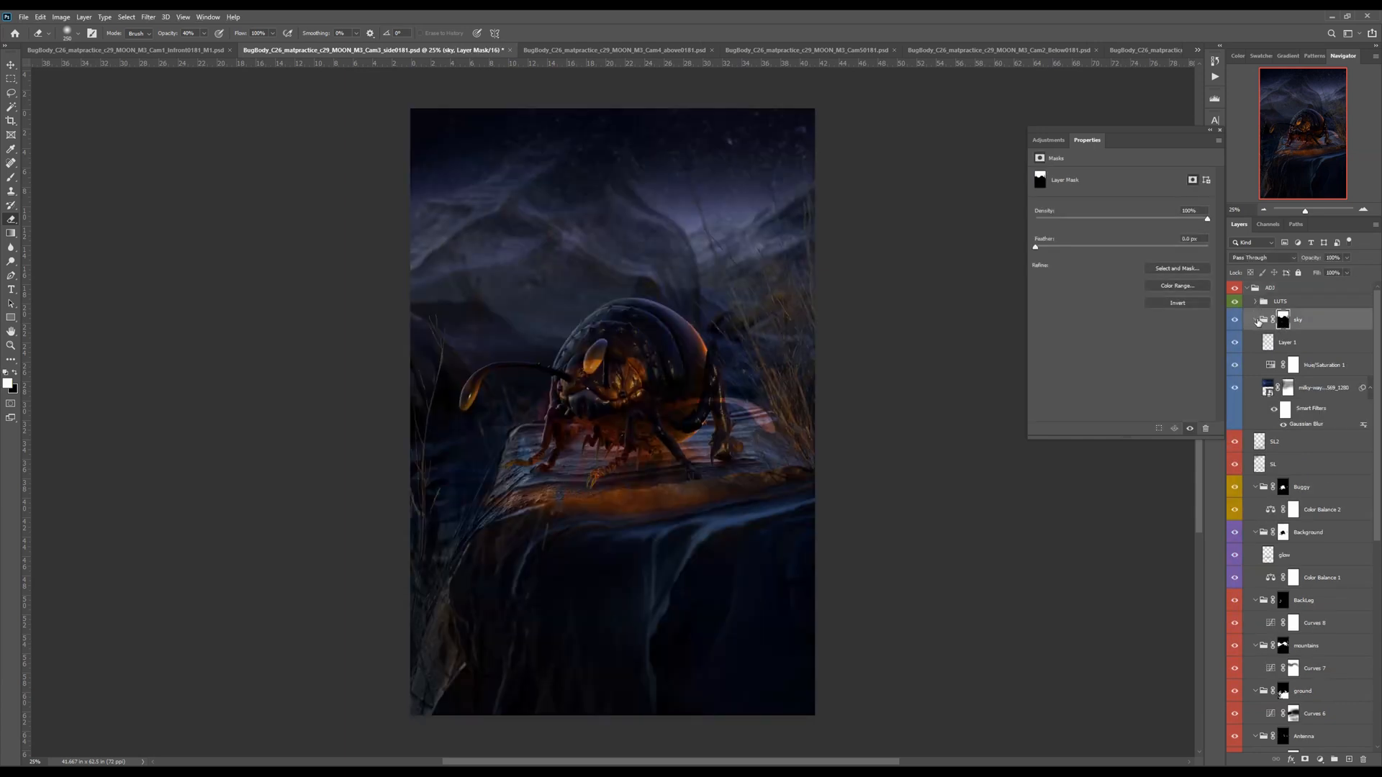
left_click(1256, 320)
left_click(1257, 387)
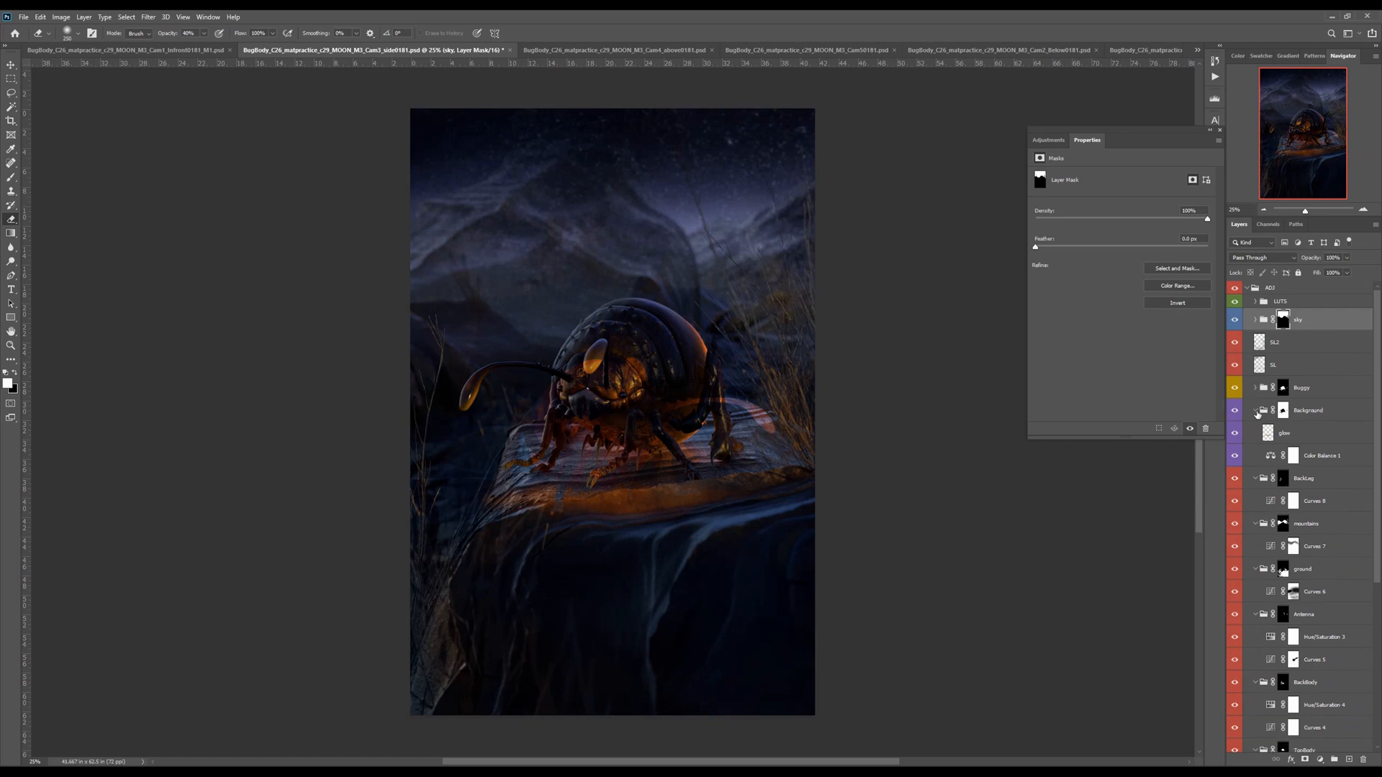
left_click(1256, 411)
left_click(1256, 433)
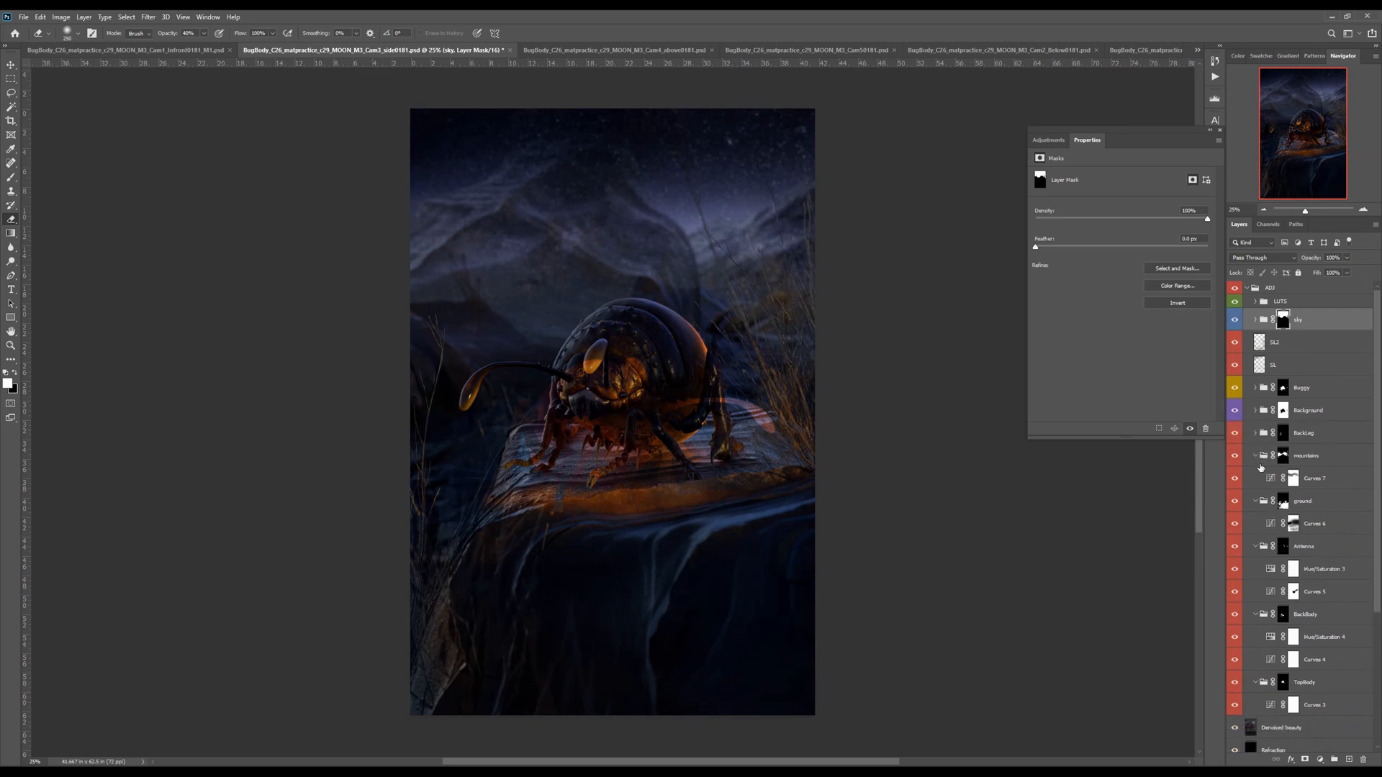
left_click(1257, 456)
left_click(1256, 478)
left_click(1256, 501)
left_click(1256, 524)
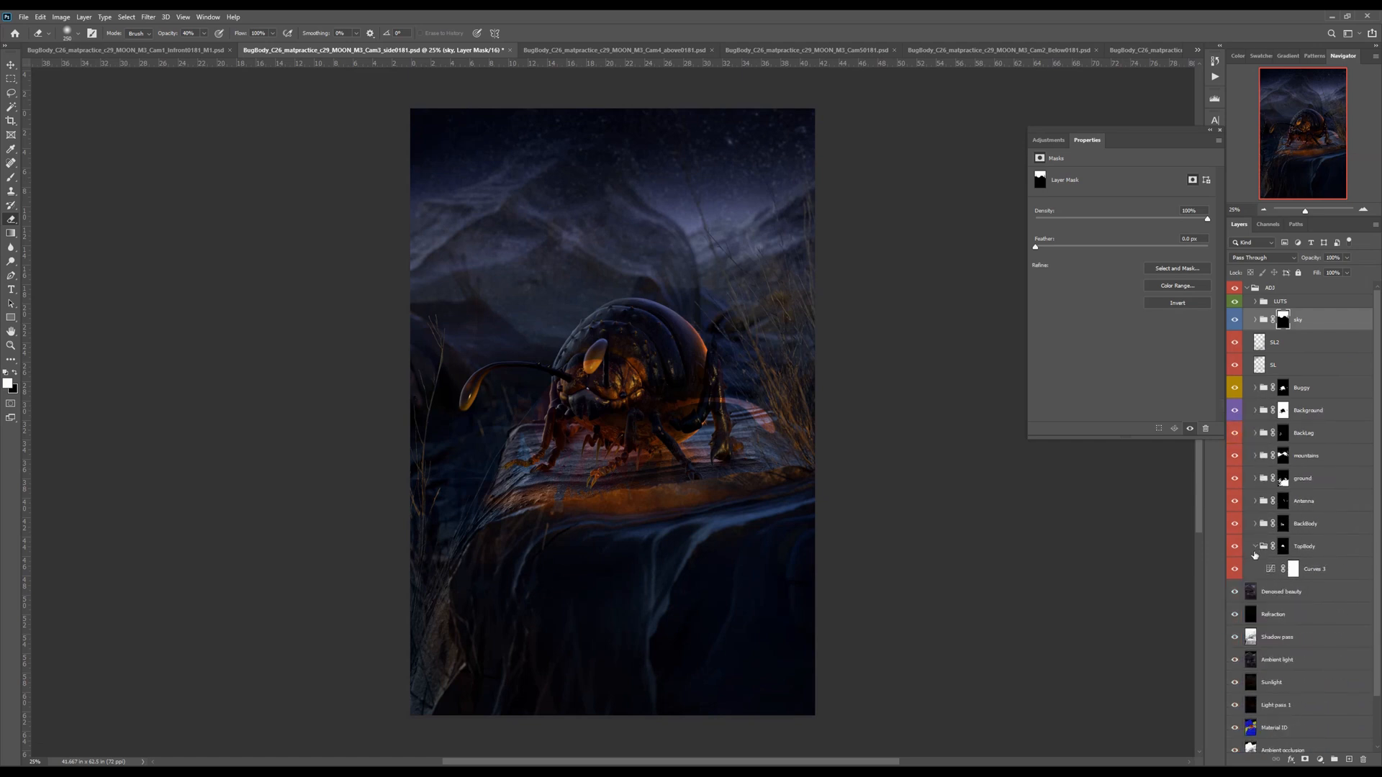
left_click(1256, 547)
left_click_drag(1235, 430, 1234, 541)
left_click(1235, 302)
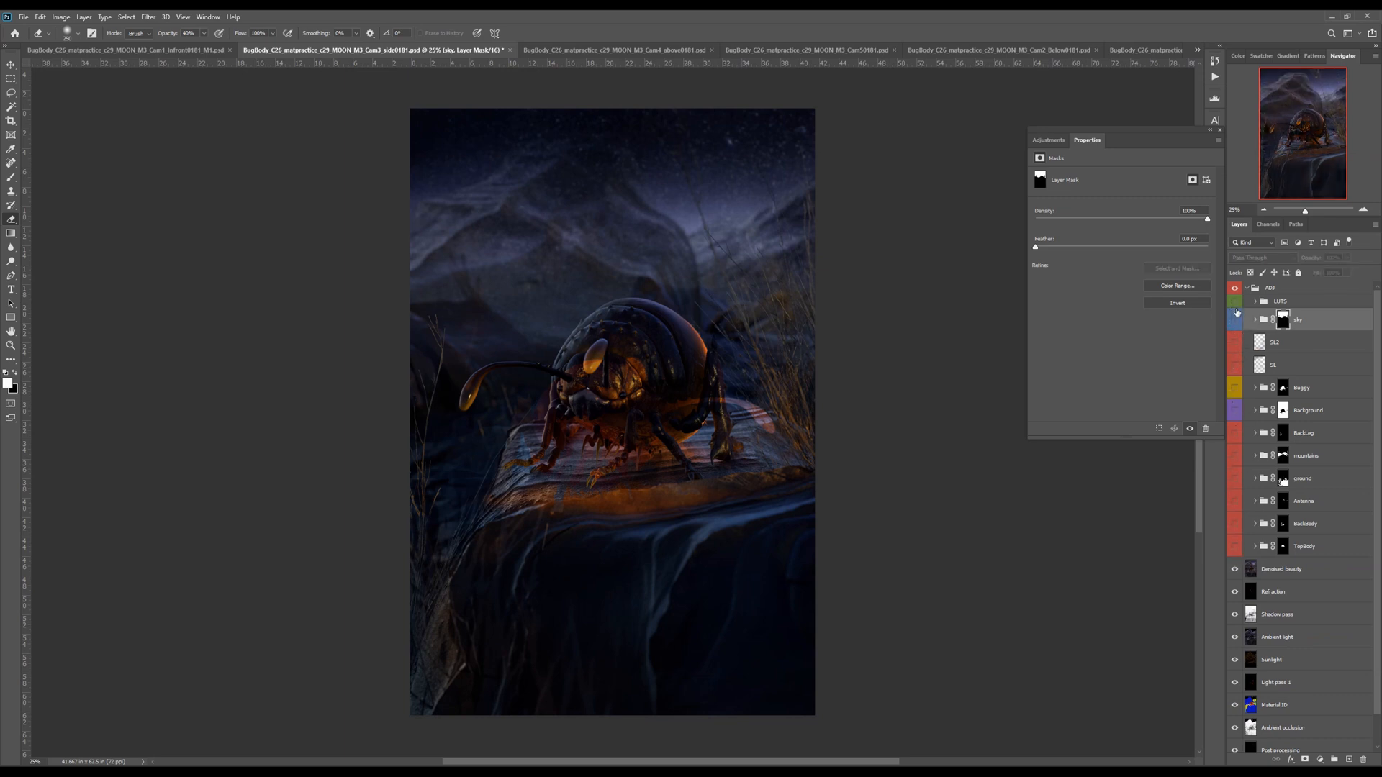
Move the Denoised beauty layer below Post processing and hide the render passes above it
scroll(1307, 527, "down", 1)
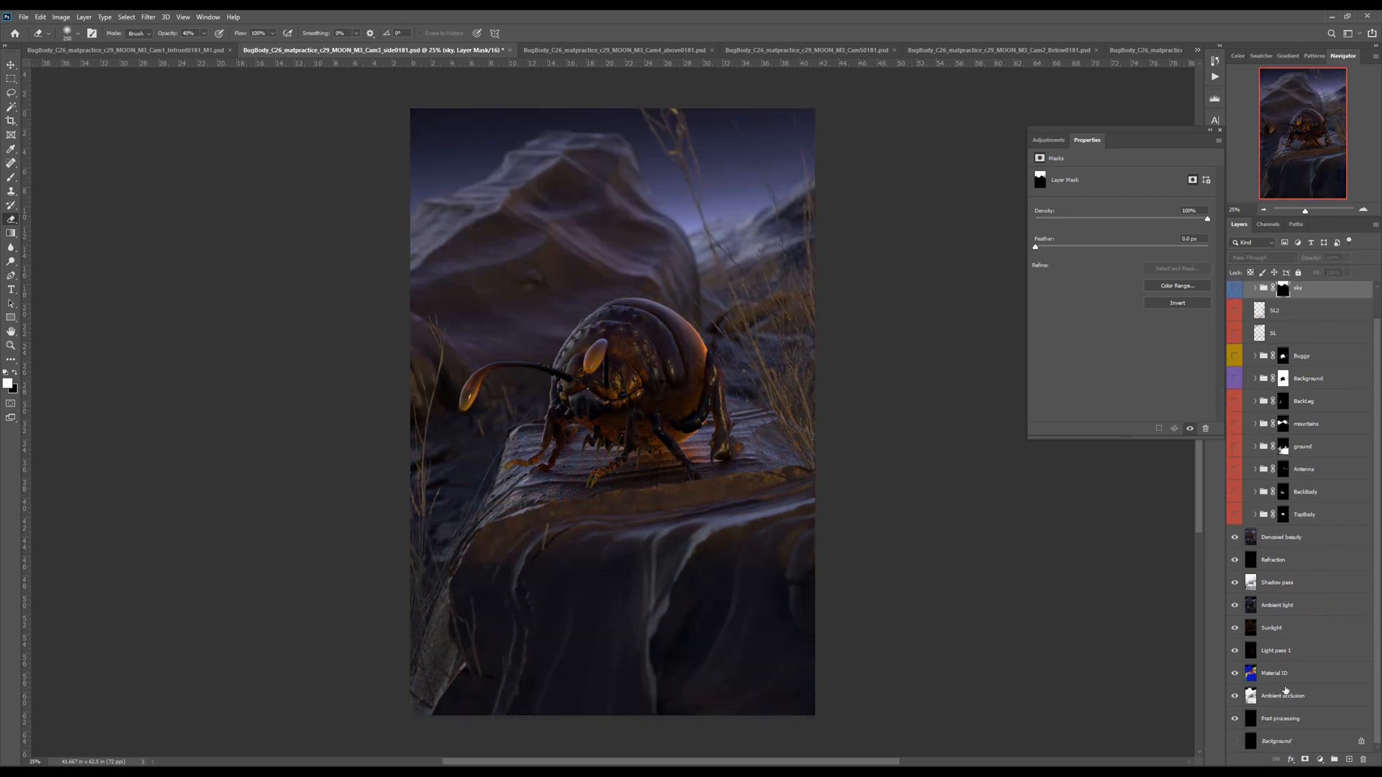
left_click(1285, 692)
key("w")
left_click(1244, 544)
left_click_drag(1275, 545, 1266, 716)
left_click_drag(1235, 696, 1234, 565)
Preview the Ambient occlusion pass over the Denoised beauty layer and hide it again
left_click(1276, 674)
left_click(1236, 674)
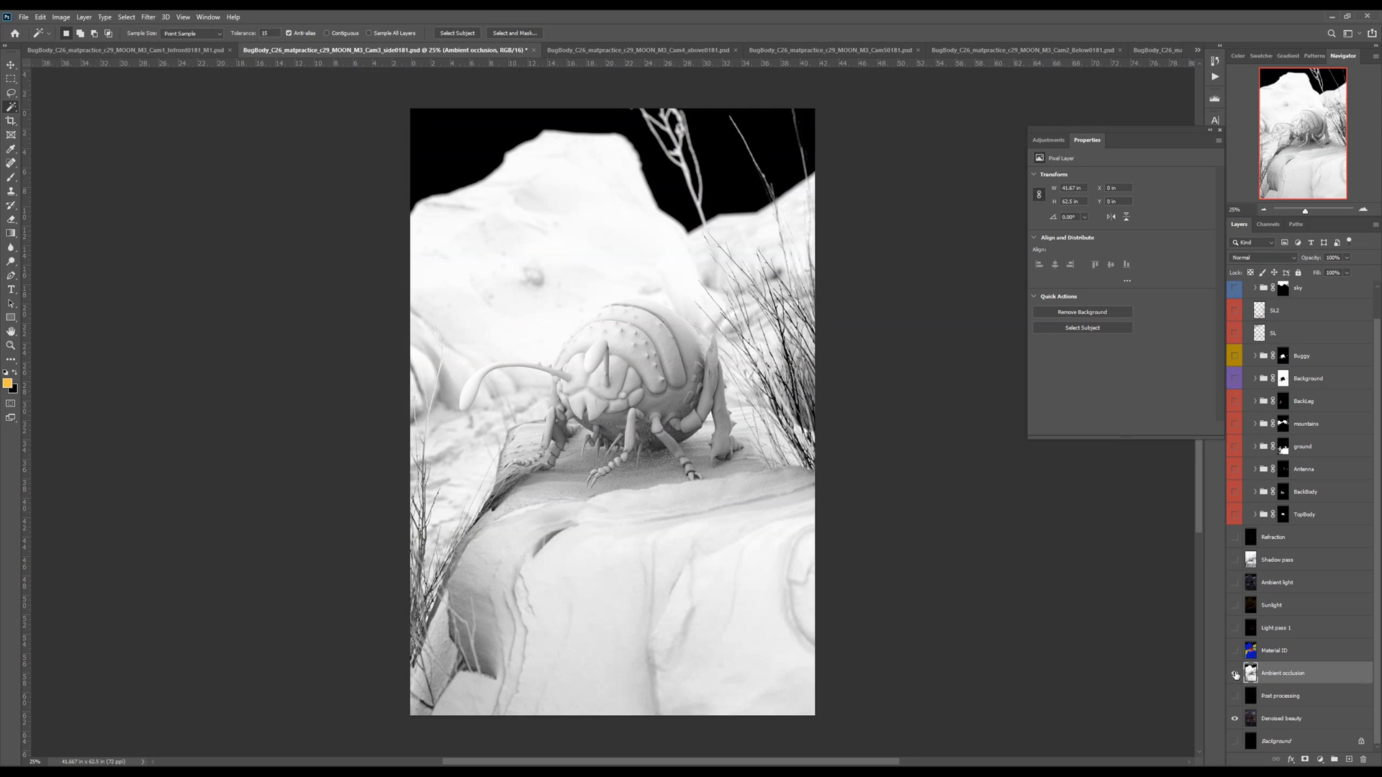
left_click(1235, 674)
Turn on Light pass 1 with the Screen blend mode and duplicate it to strengthen the glow
left_click(1275, 627)
left_click(1235, 628)
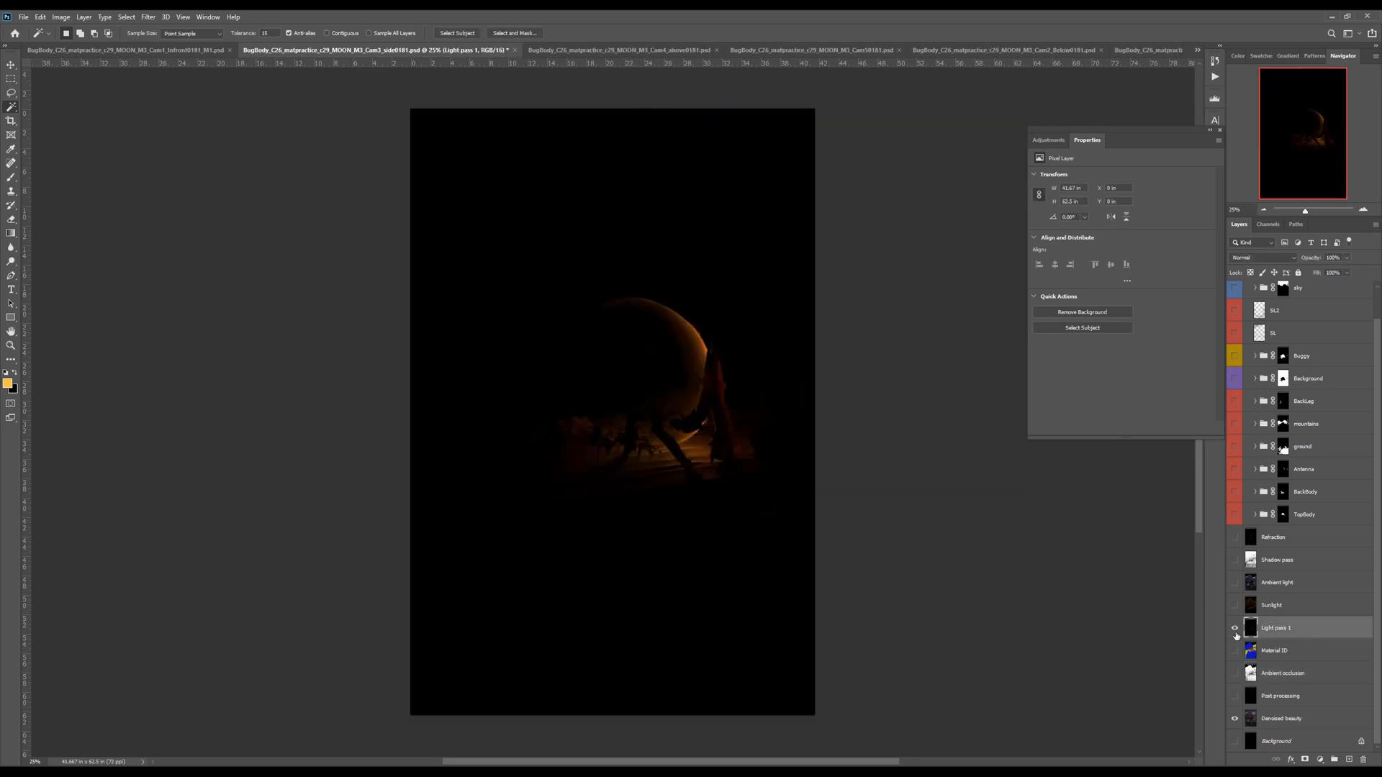
left_click(1262, 257)
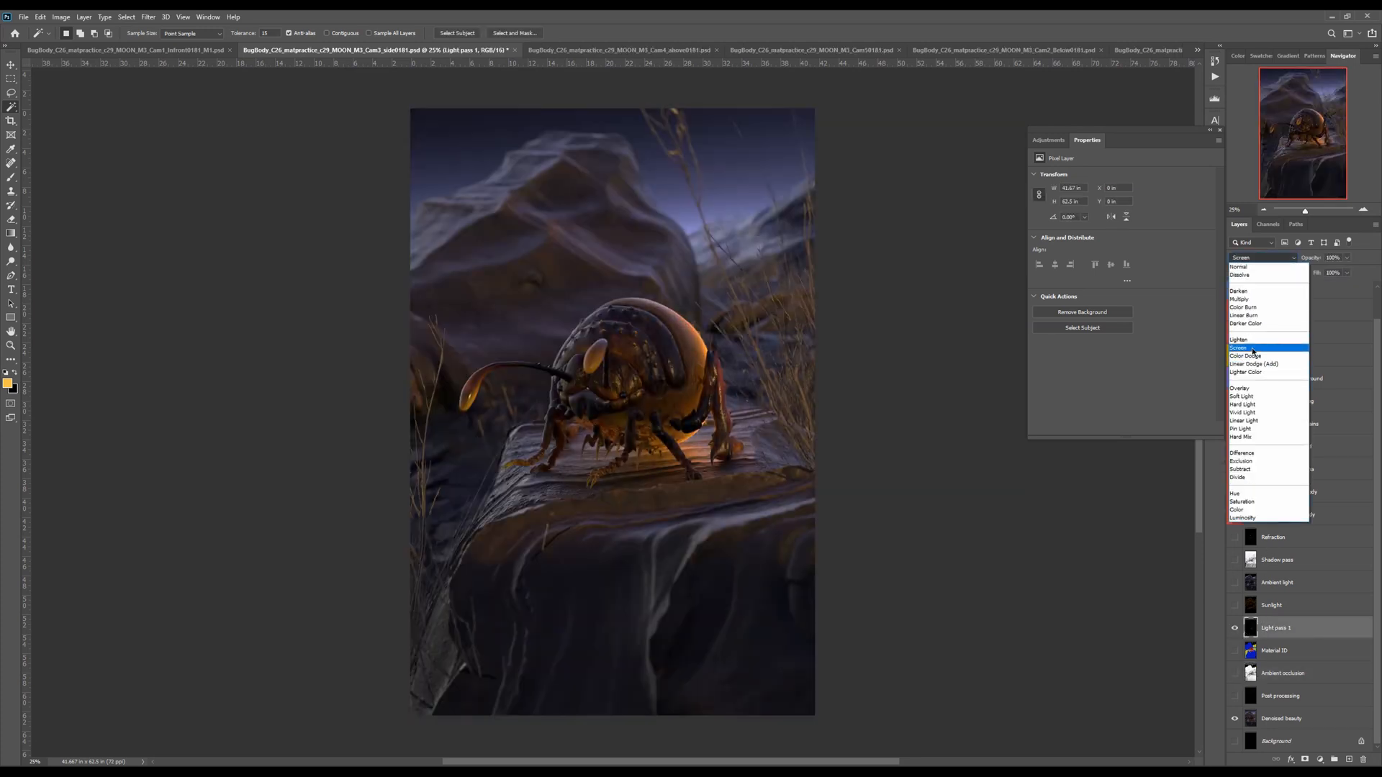
left_click(1257, 358)
left_click(1235, 627)
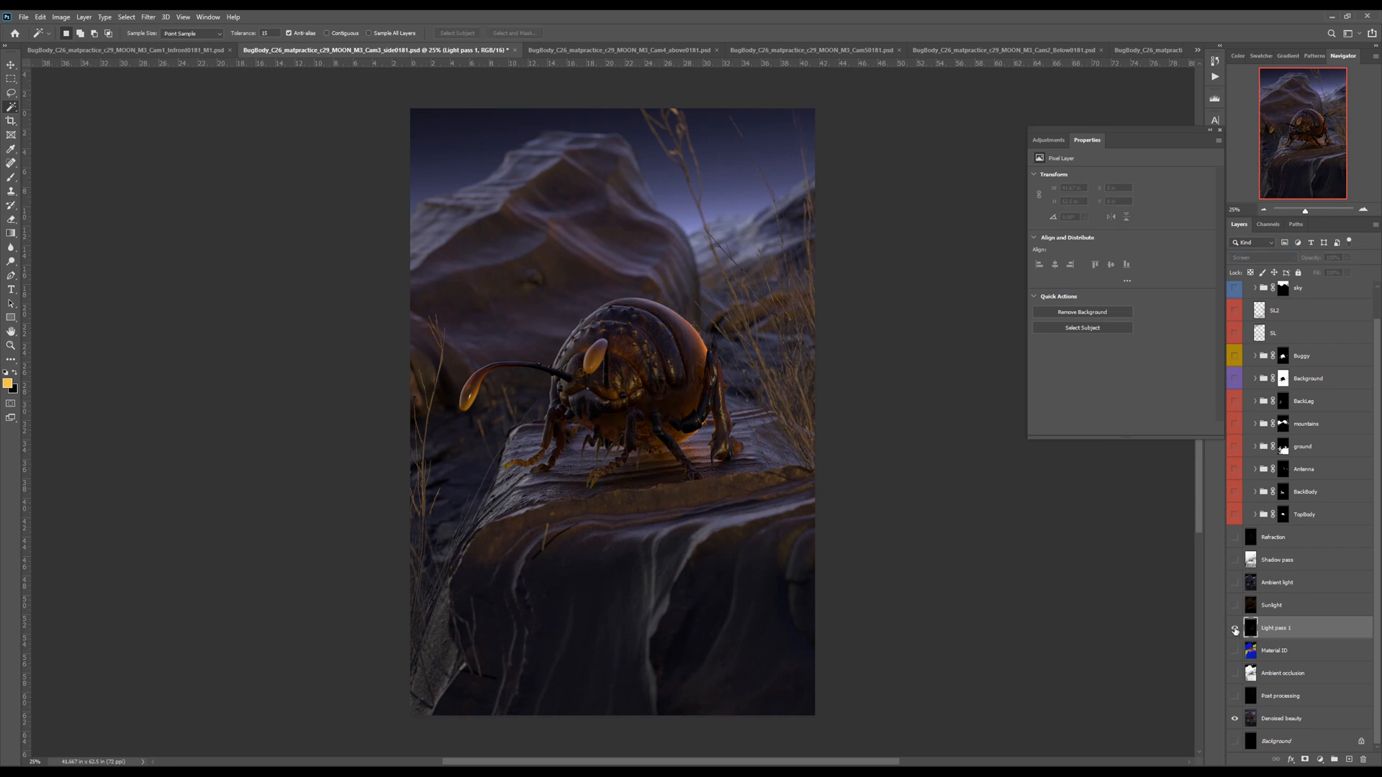
left_click(1235, 629)
key("ctrl+j")
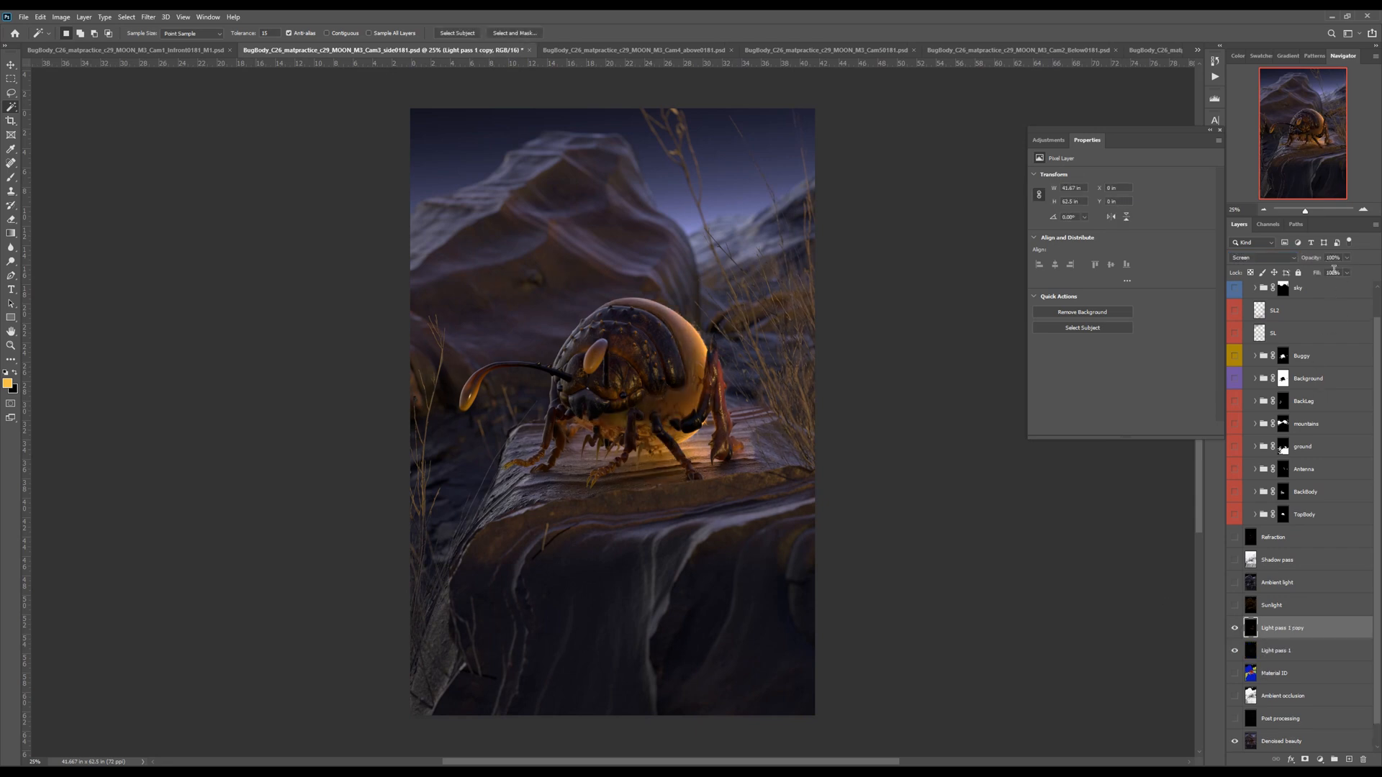
Turn on the Sunlight pass, set its blend mode to Screen and add a layer mask for brushing
left_click(1272, 608)
left_click(1235, 605)
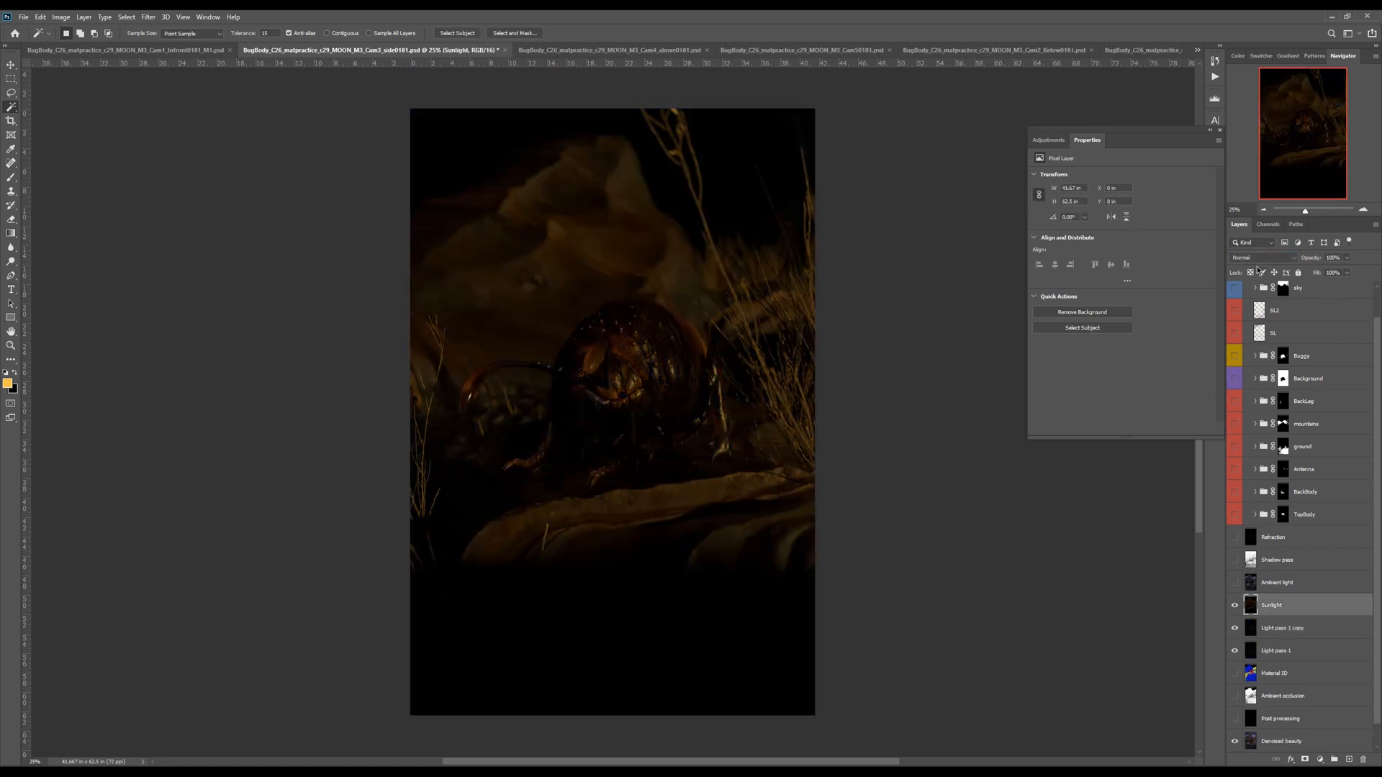
left_click(1263, 258)
left_click(1251, 347)
left_click(1236, 606)
left_click(1235, 606)
left_click(1305, 760)
key("b")
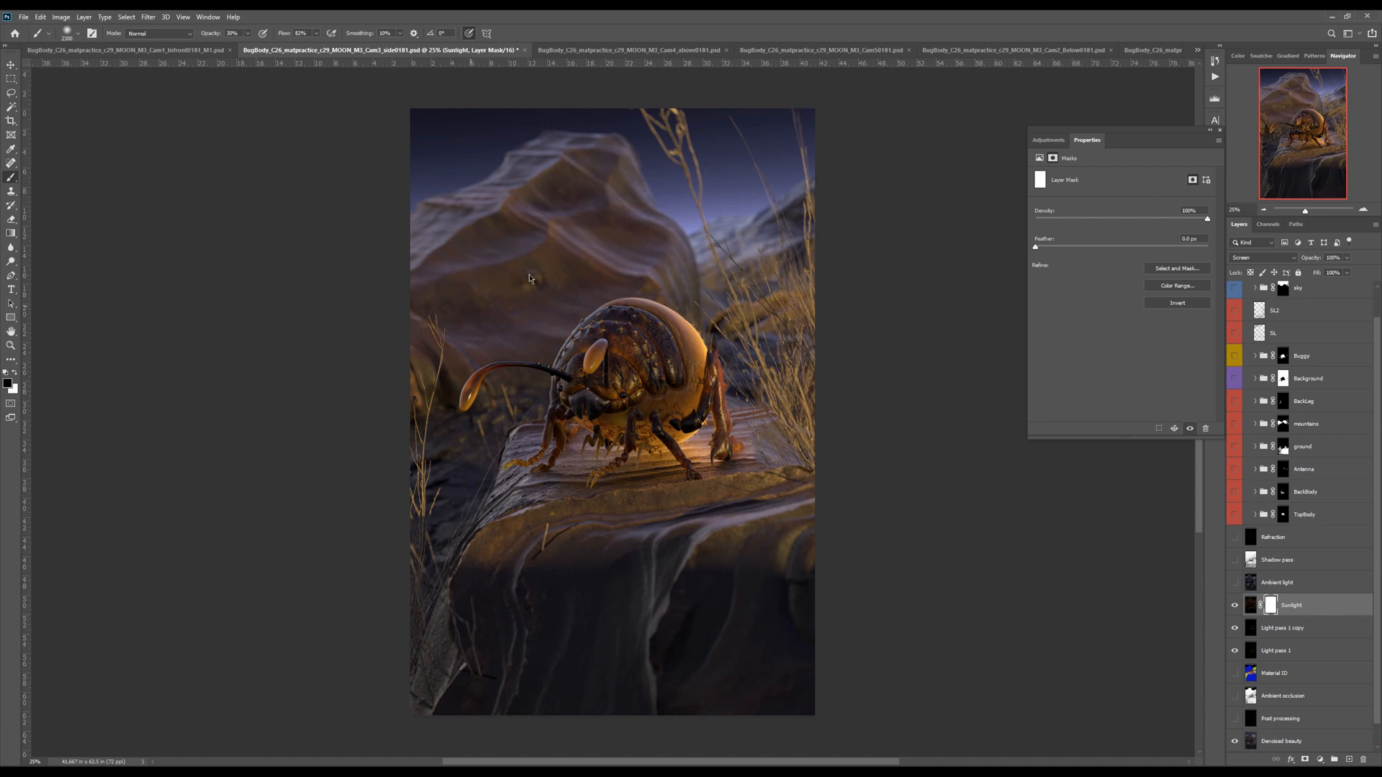
Check the Refraction pass's effect on the image and select the insect's dark shell areas by colour from the Material ID pass
left_click(1235, 537)
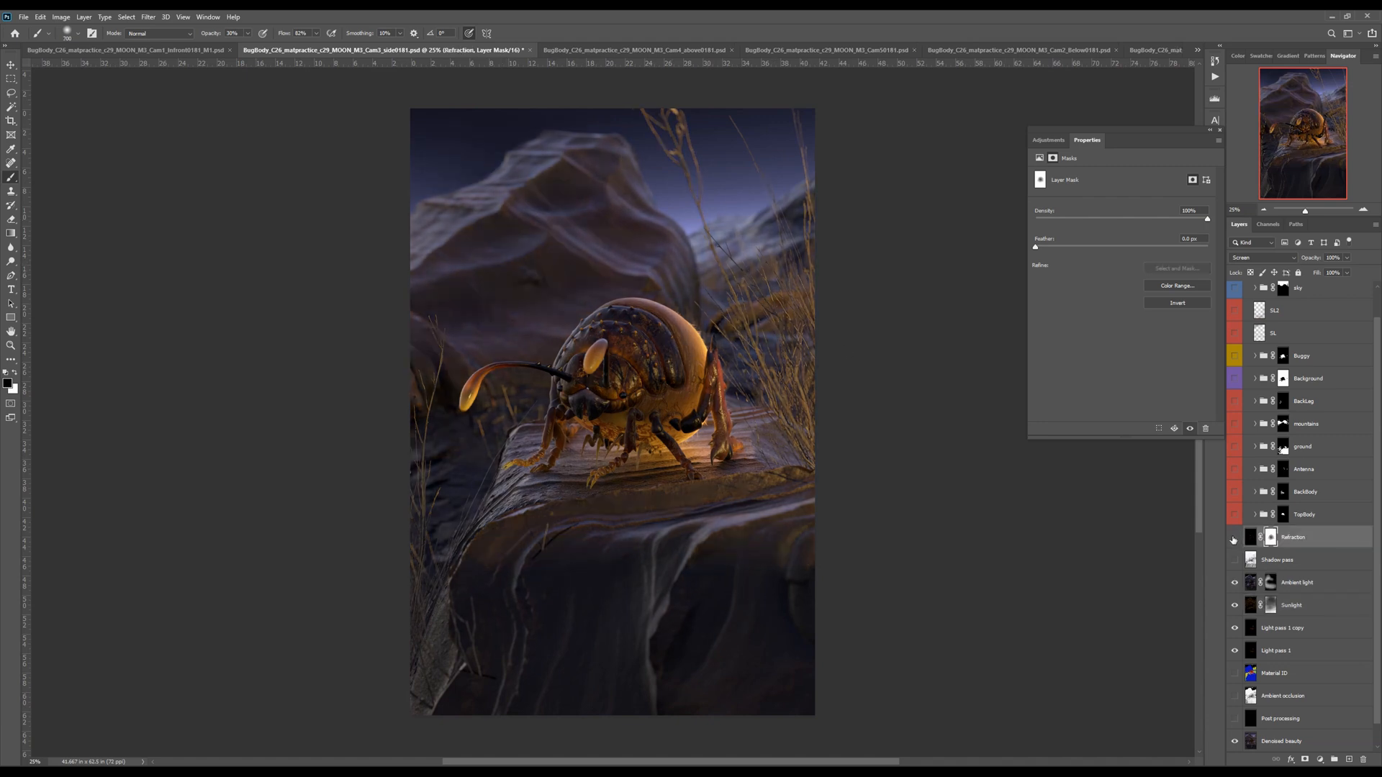
left_click(1235, 538)
left_click_drag(1378, 595, 1377, 605)
left_click(1234, 661, "alt")
left_click(1274, 661)
key("w")
left_click(661, 371)
left_click(1235, 661, "alt")
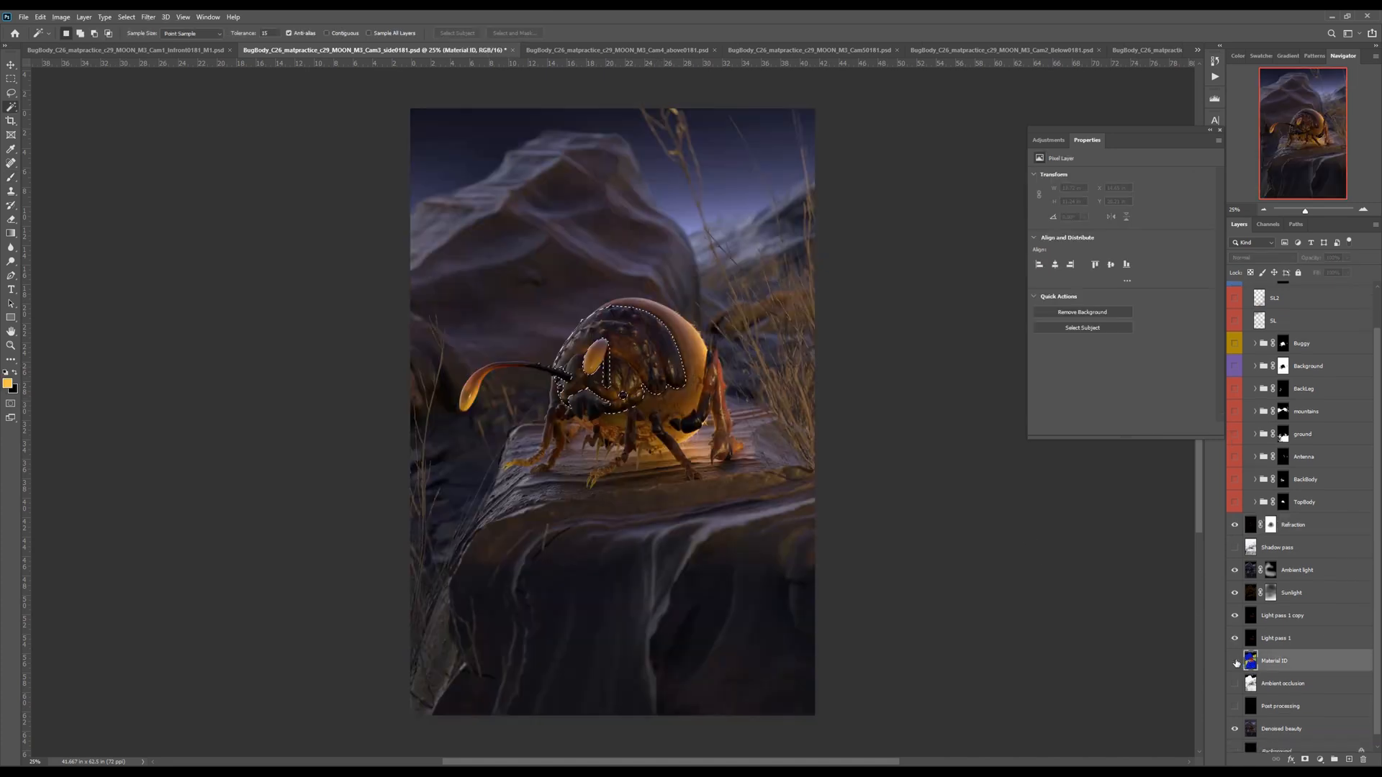
Replace the TopBody group's layer mask with one made from the dark shell selection, and inspect the mask
left_click(1284, 502)
right_click(1285, 504)
left_click(1303, 524)
left_click(1305, 759)
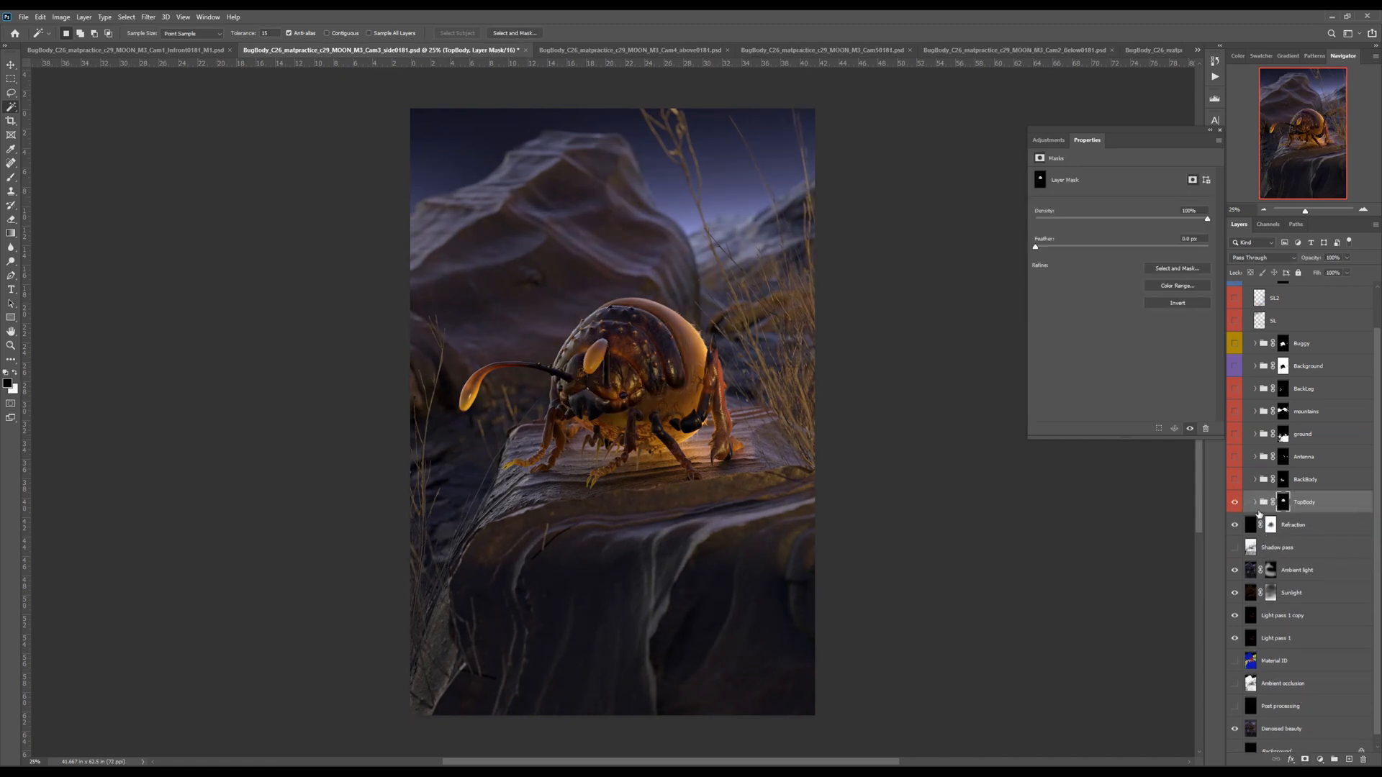
left_click(1283, 504, "alt")
left_click(1282, 506, "alt")
Select the insect's orange body by colour from the Material ID pass and turn on the BackBody group
left_click(1233, 663, "alt")
left_click(1289, 661)
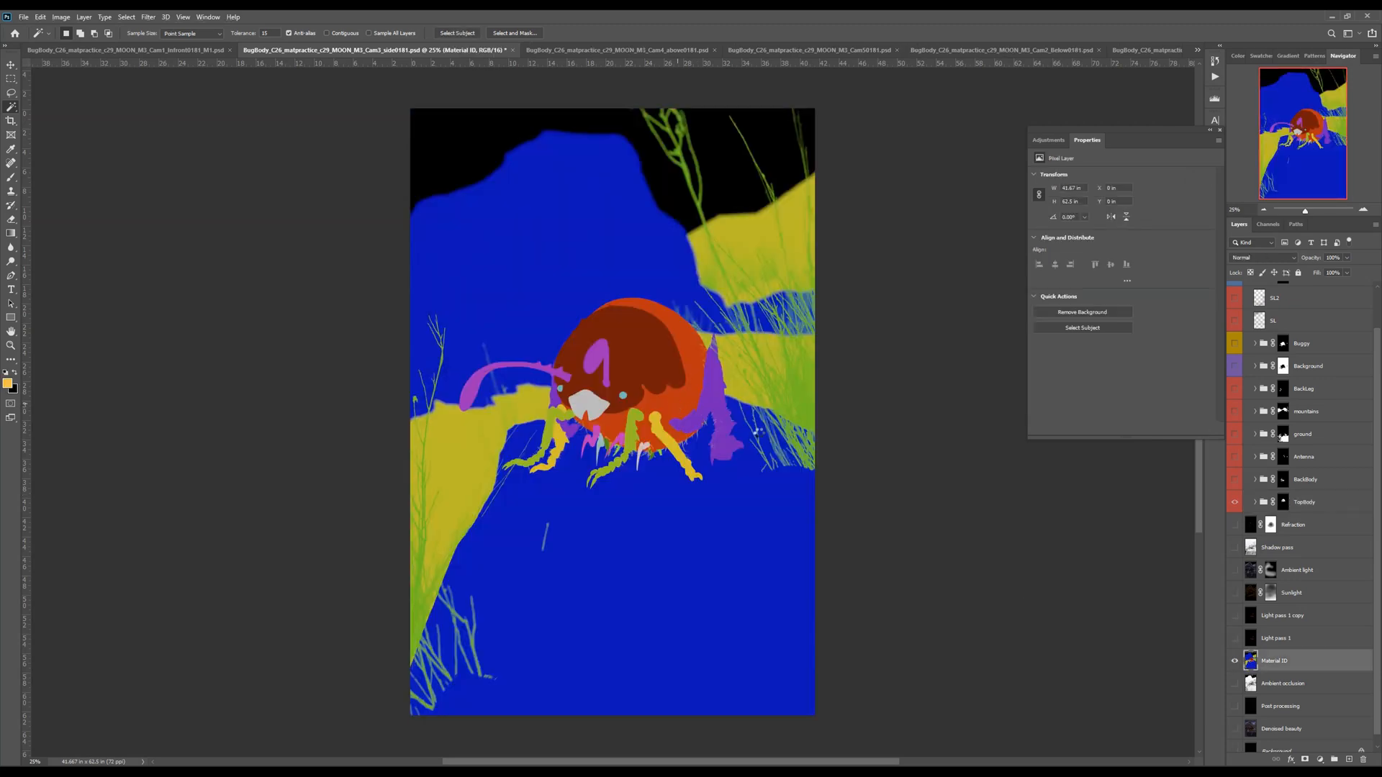
left_click(1235, 661, "alt")
left_click(1235, 480)
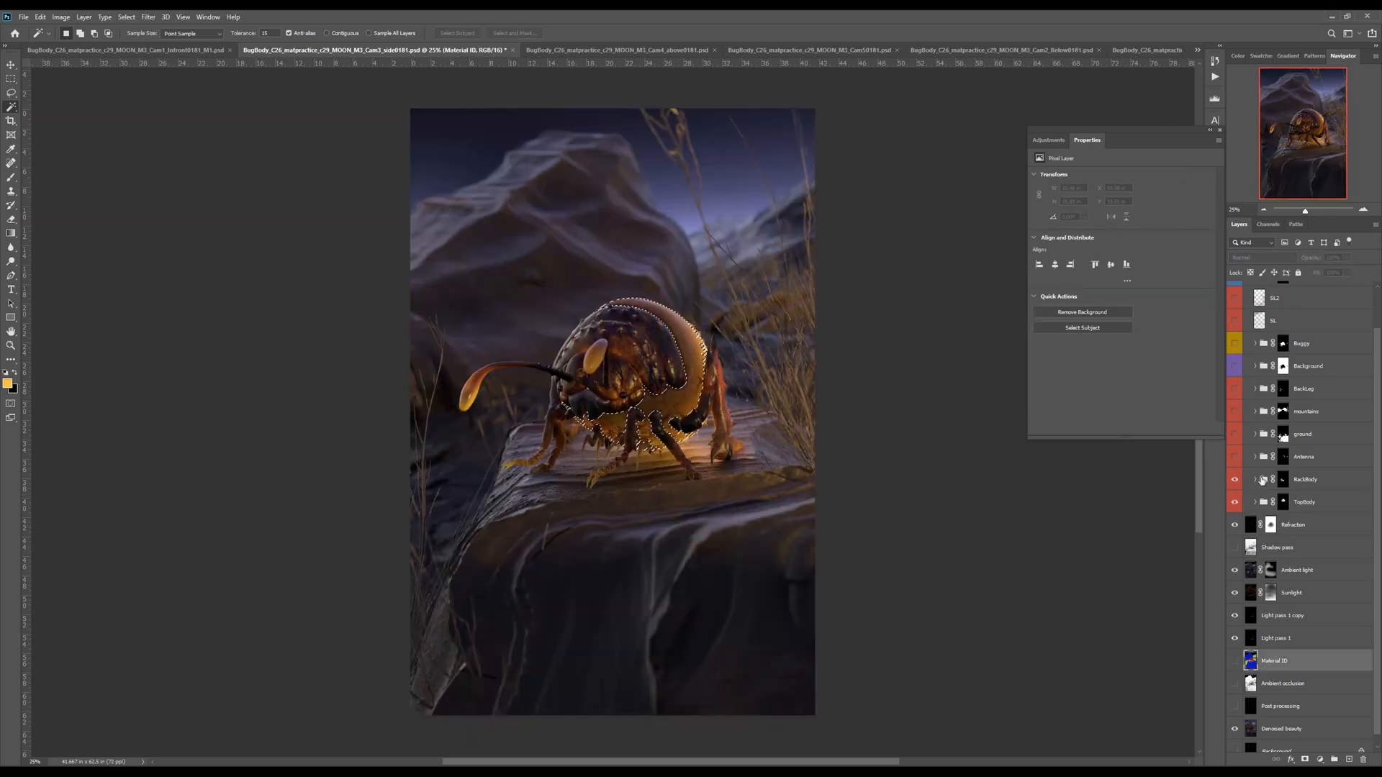
Replace the BackBody group's layer mask with one made from the orange body selection and check its effect
right_click(1280, 479)
left_click(1292, 502)
left_click(1304, 759)
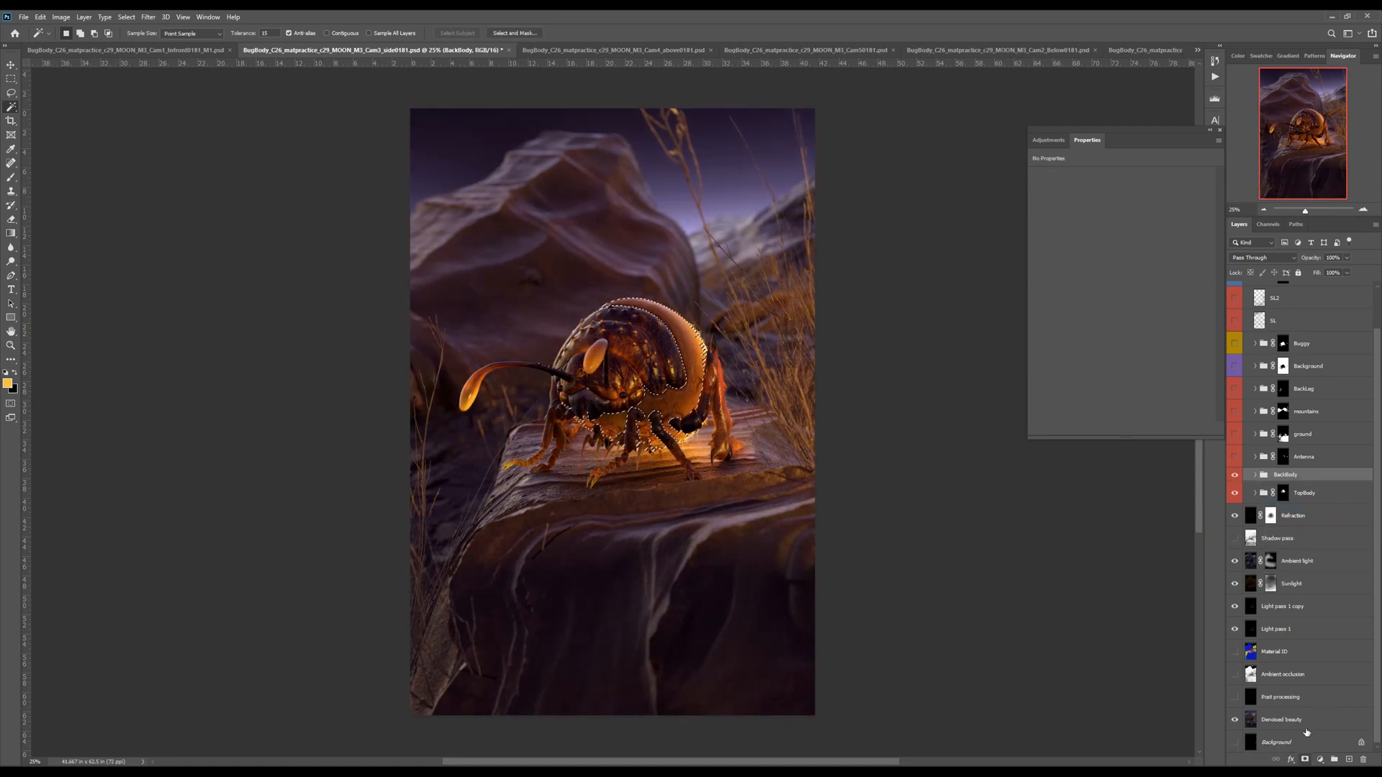
left_click(1284, 480, "alt")
left_click(1285, 481, "alt")
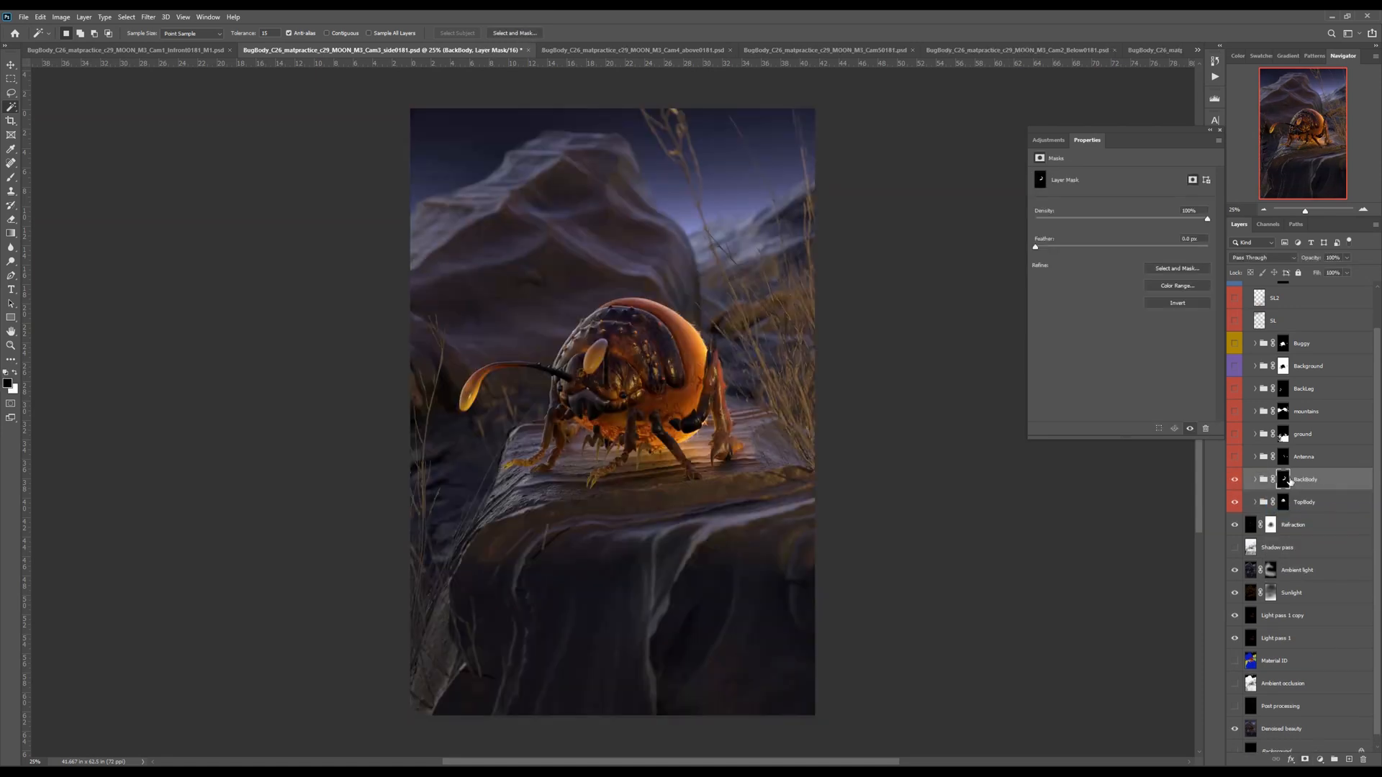
left_click_drag(1236, 496, 1234, 481)
Select the antennae by colour from the Material ID pass and turn on the Antenna group
left_click(1236, 662, "alt")
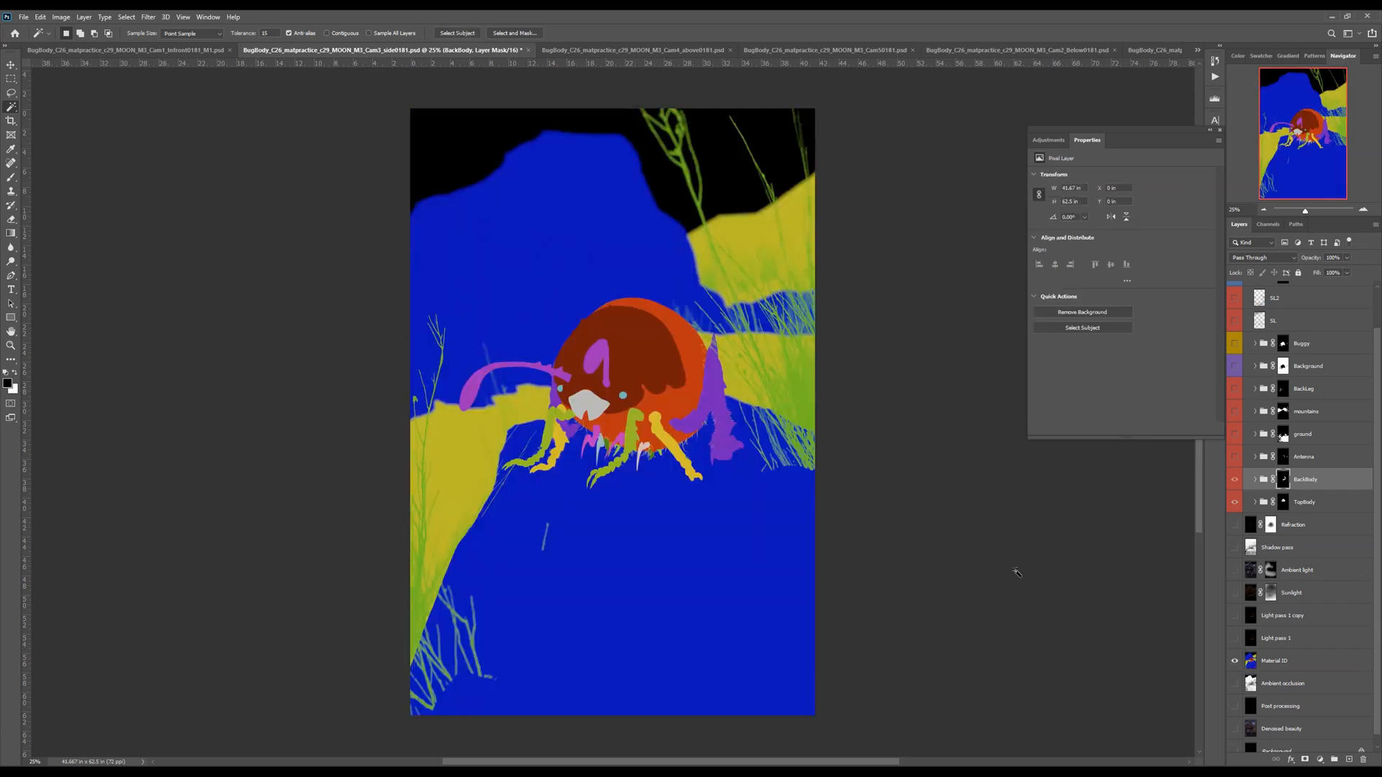
left_click(598, 362)
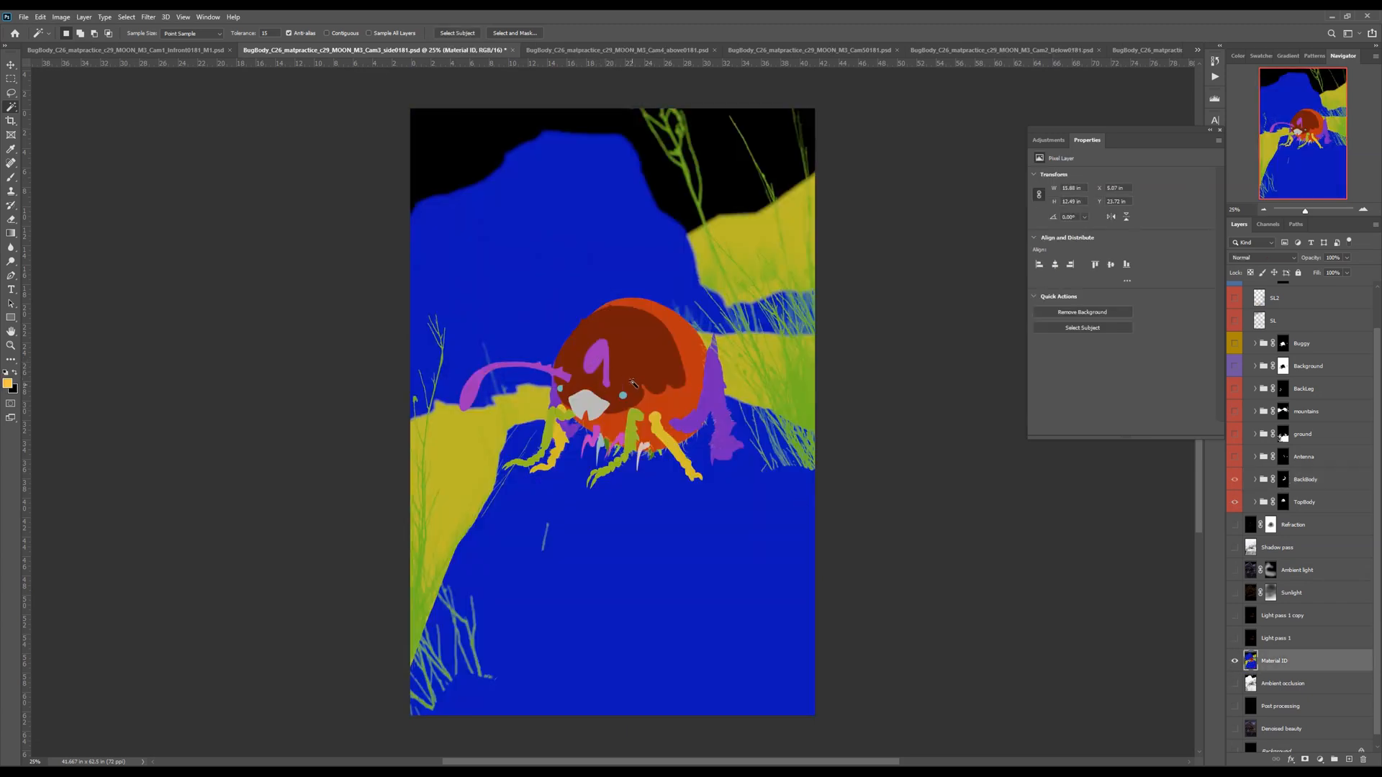
left_click(1235, 662, "alt")
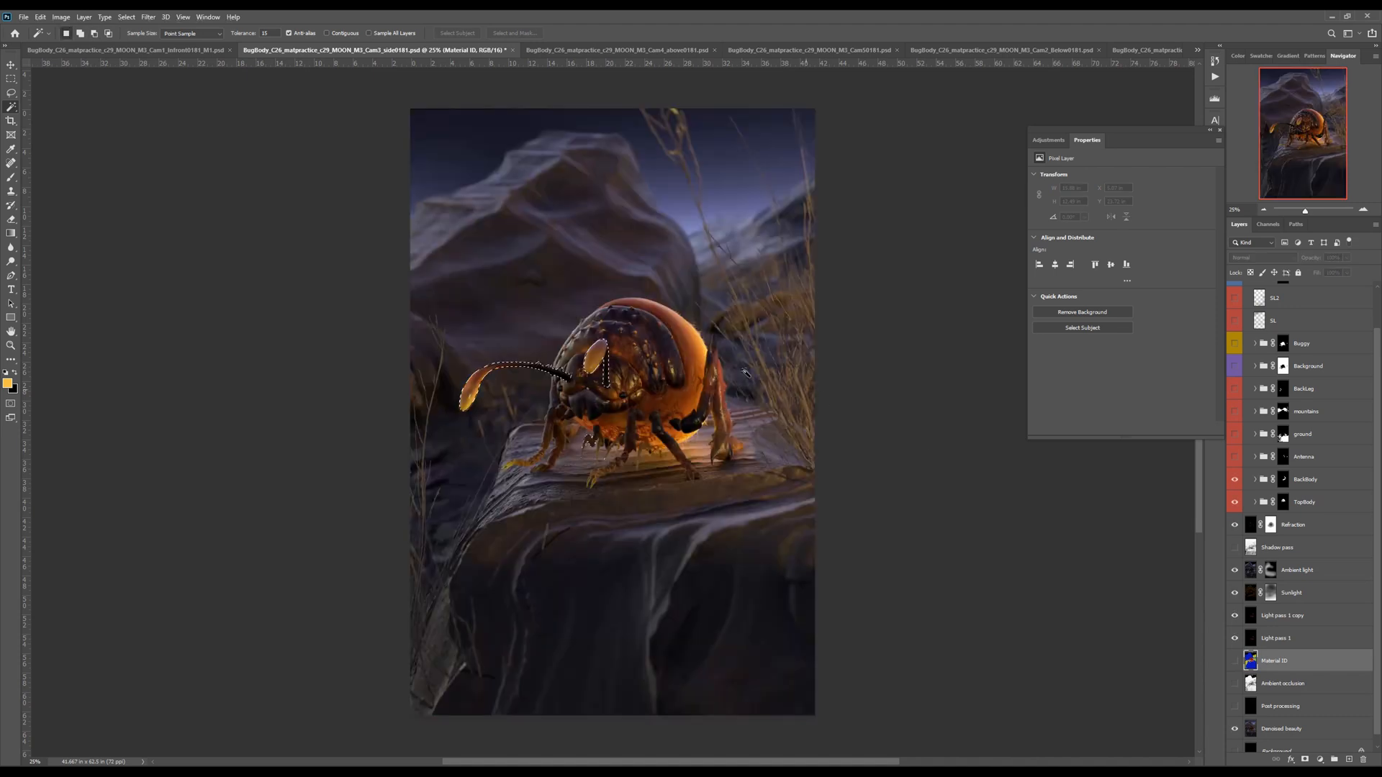
left_click_drag(601, 364, 660, 378)
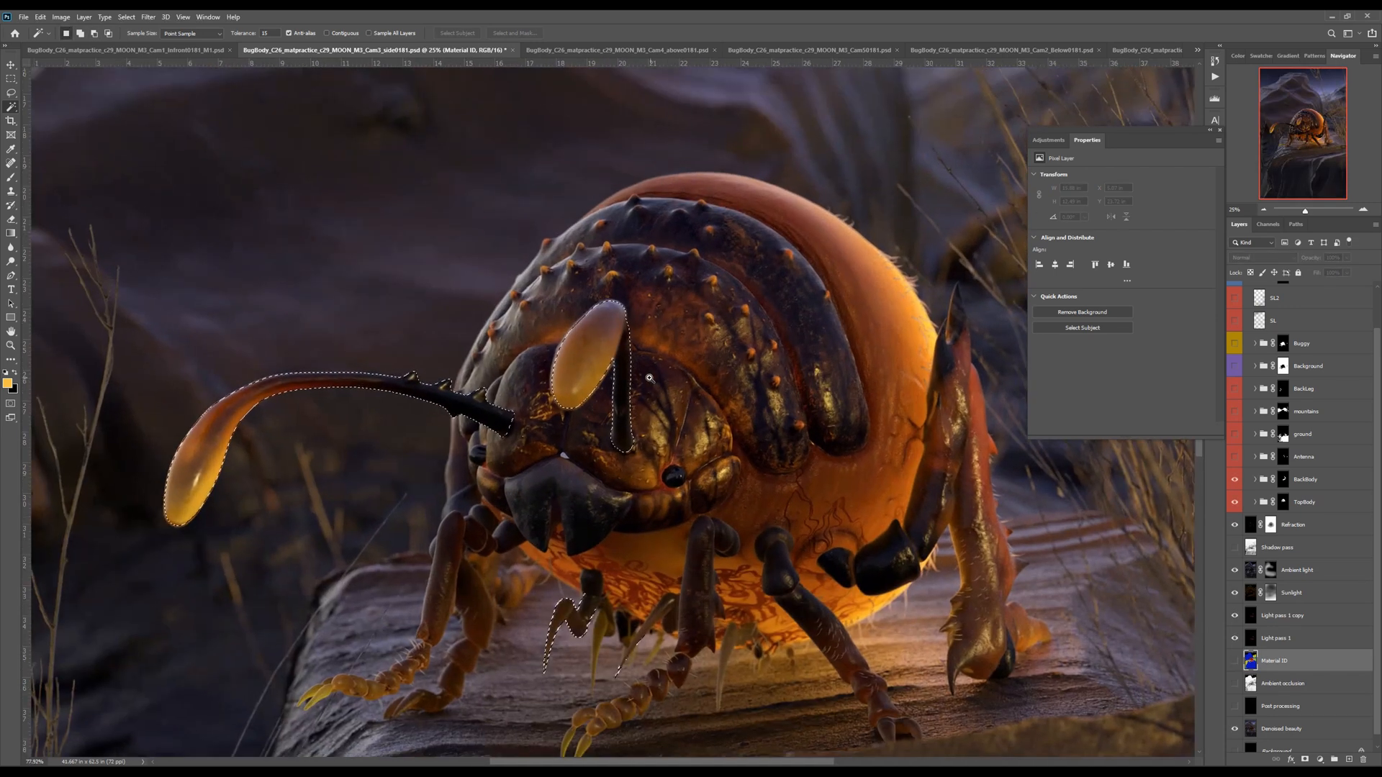
left_click(1234, 458)
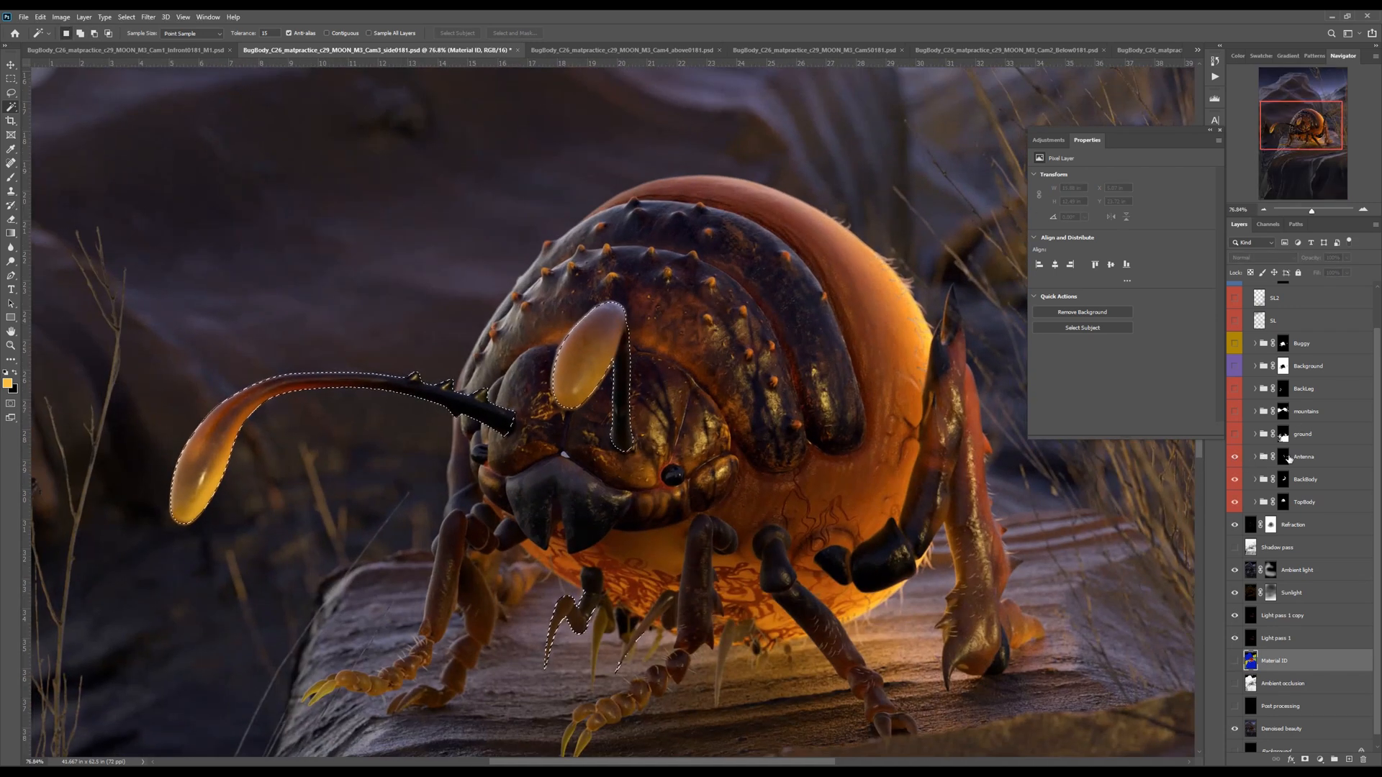
Replace the Antenna group's layer mask with one made from the antennae selection and switch to the Blur tool
right_click(1284, 457)
left_click(1308, 478)
left_click(1306, 760)
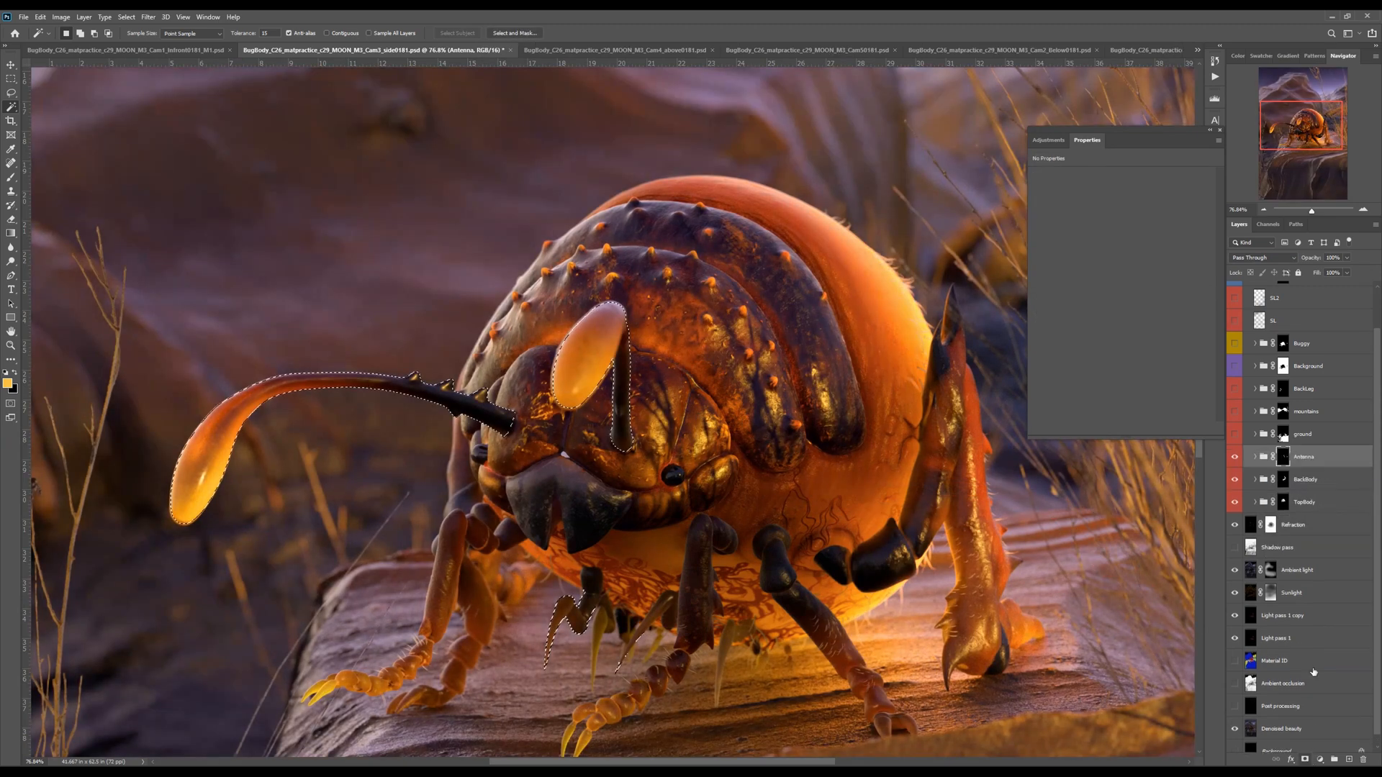
left_click(11, 248)
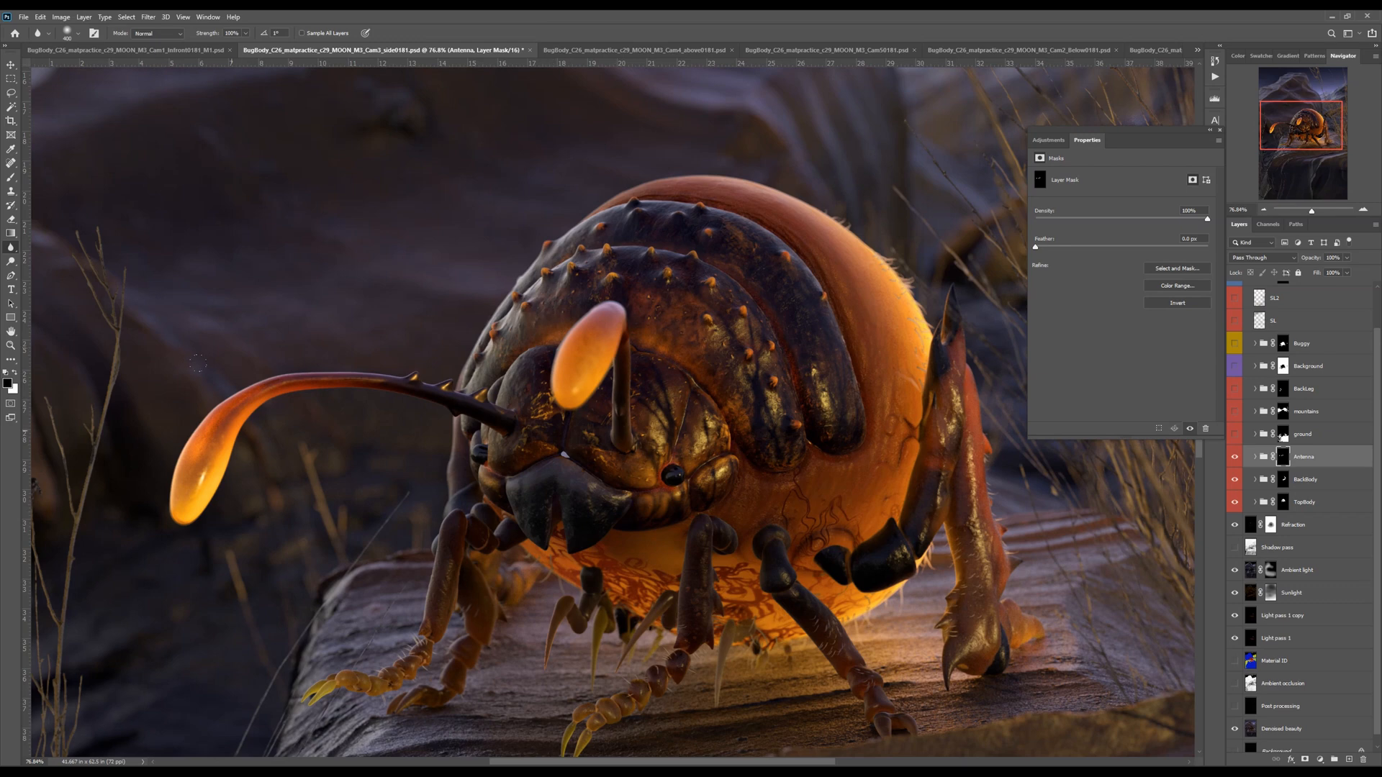
key("ctrl+0")
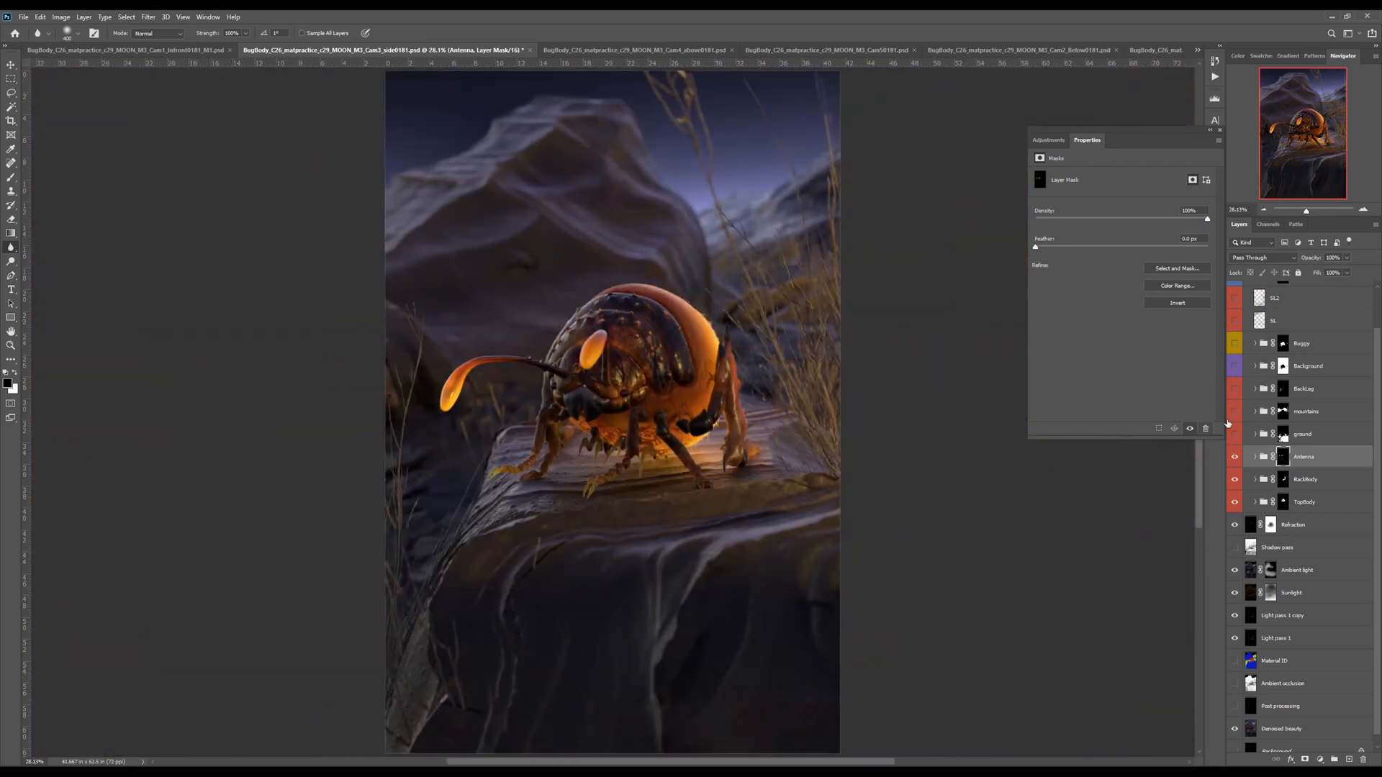
Turn on the ground group and select the blue foreground rock from the Material ID pass, excluding the mountain with the Lasso
left_click(1283, 434)
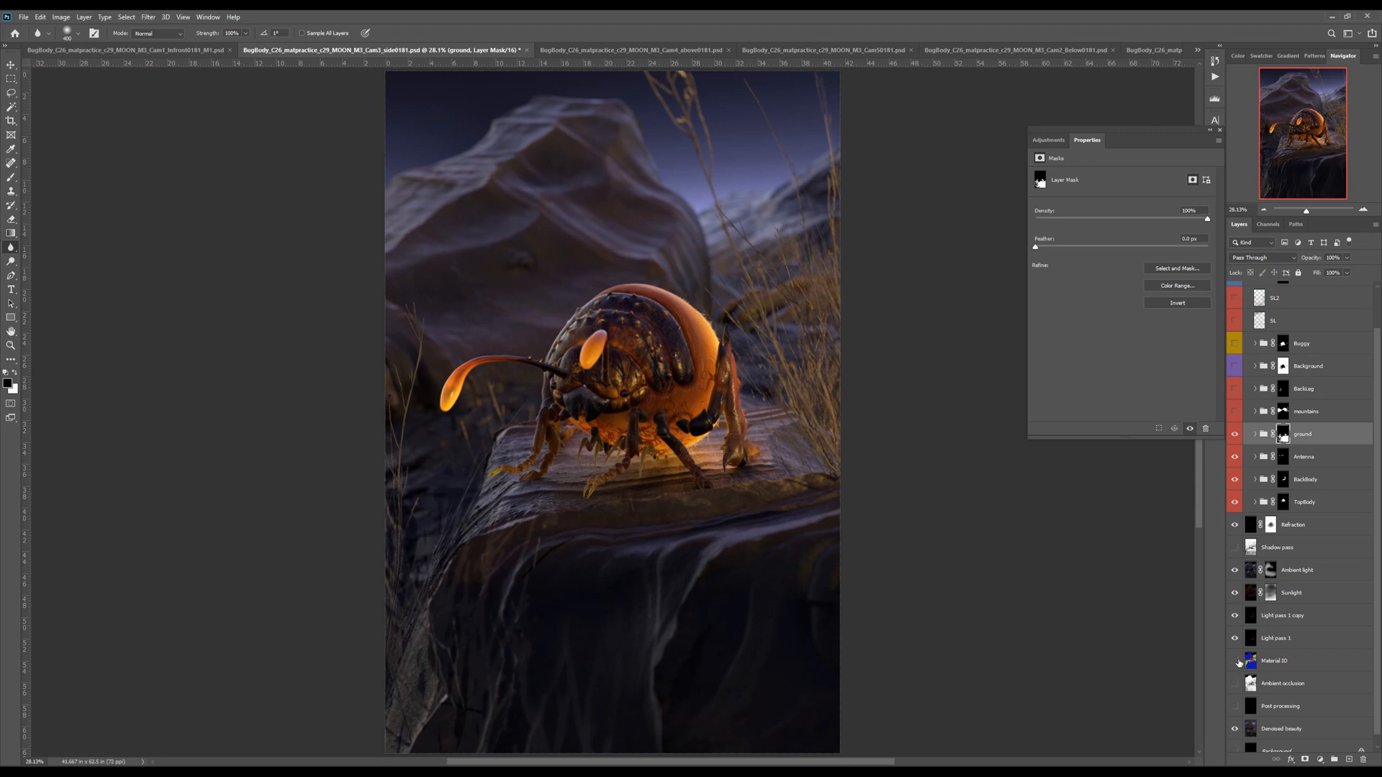
left_click(1235, 661, "alt")
left_click(1249, 664)
key("w")
left_click(707, 579)
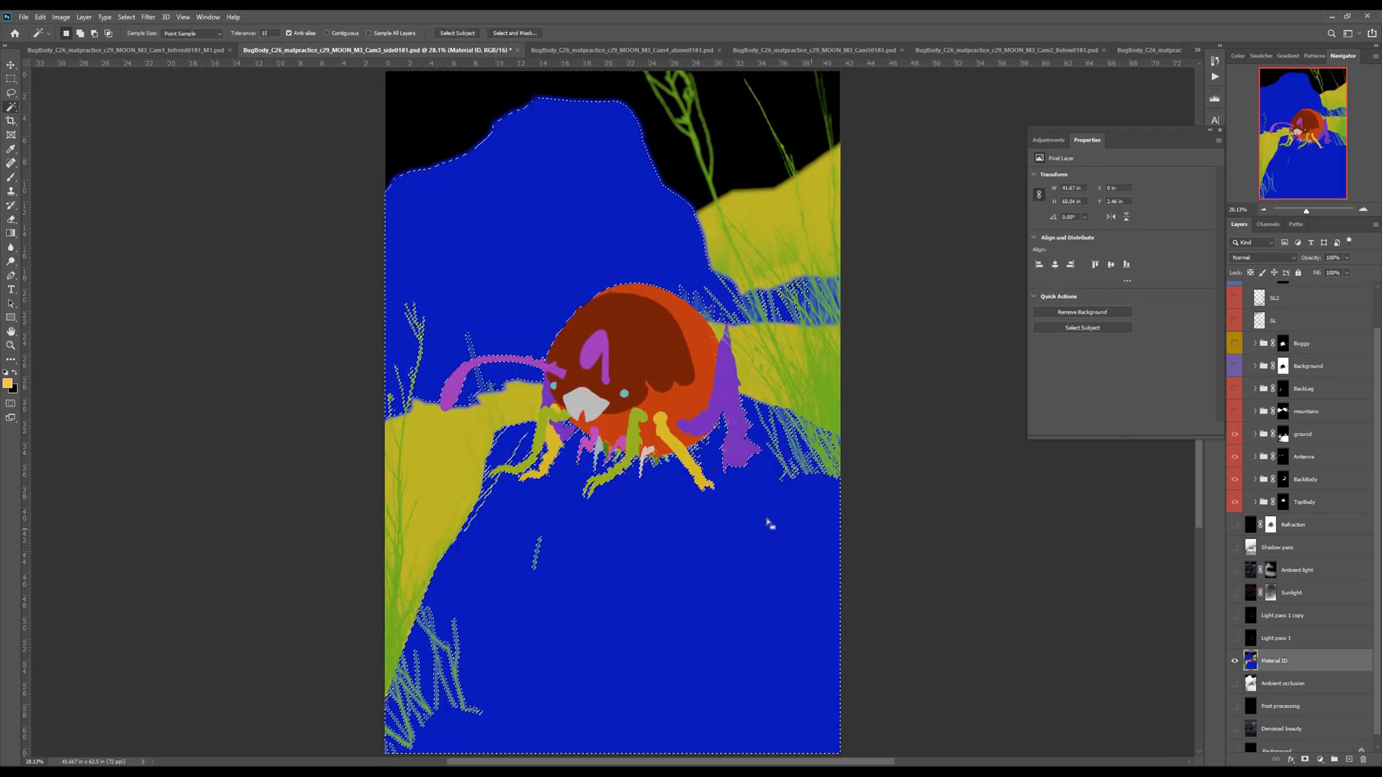
key("l")
mouse_move(864, 348)
left_mouse_down()
mouse_move(692, 352)
mouse_move(369, 409)
mouse_move(331, 27)
mouse_move(911, 332)
mouse_move(601, 373)
mouse_move(354, 464)
left_mouse_up()
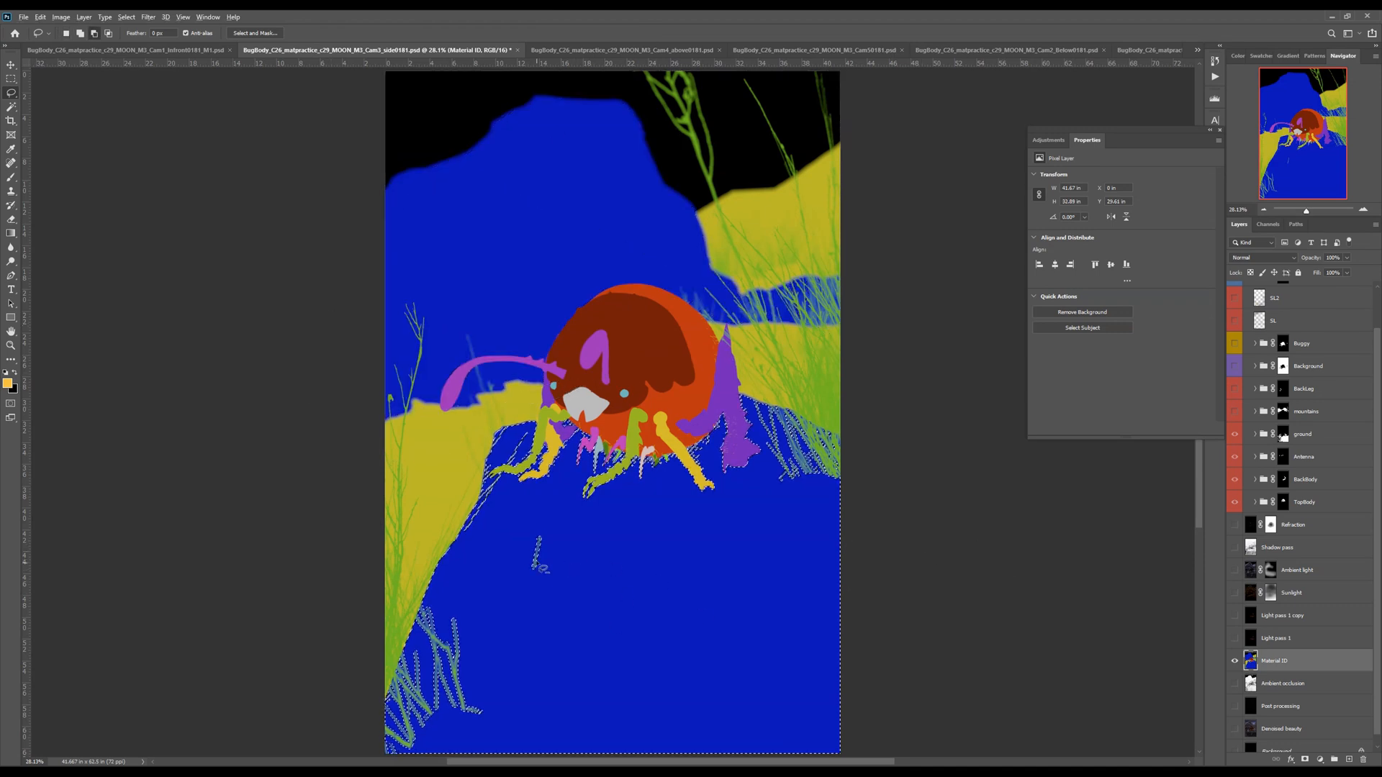
Replace the ground group's layer mask with one made from the foreground rock selection
left_click(1235, 661, "alt")
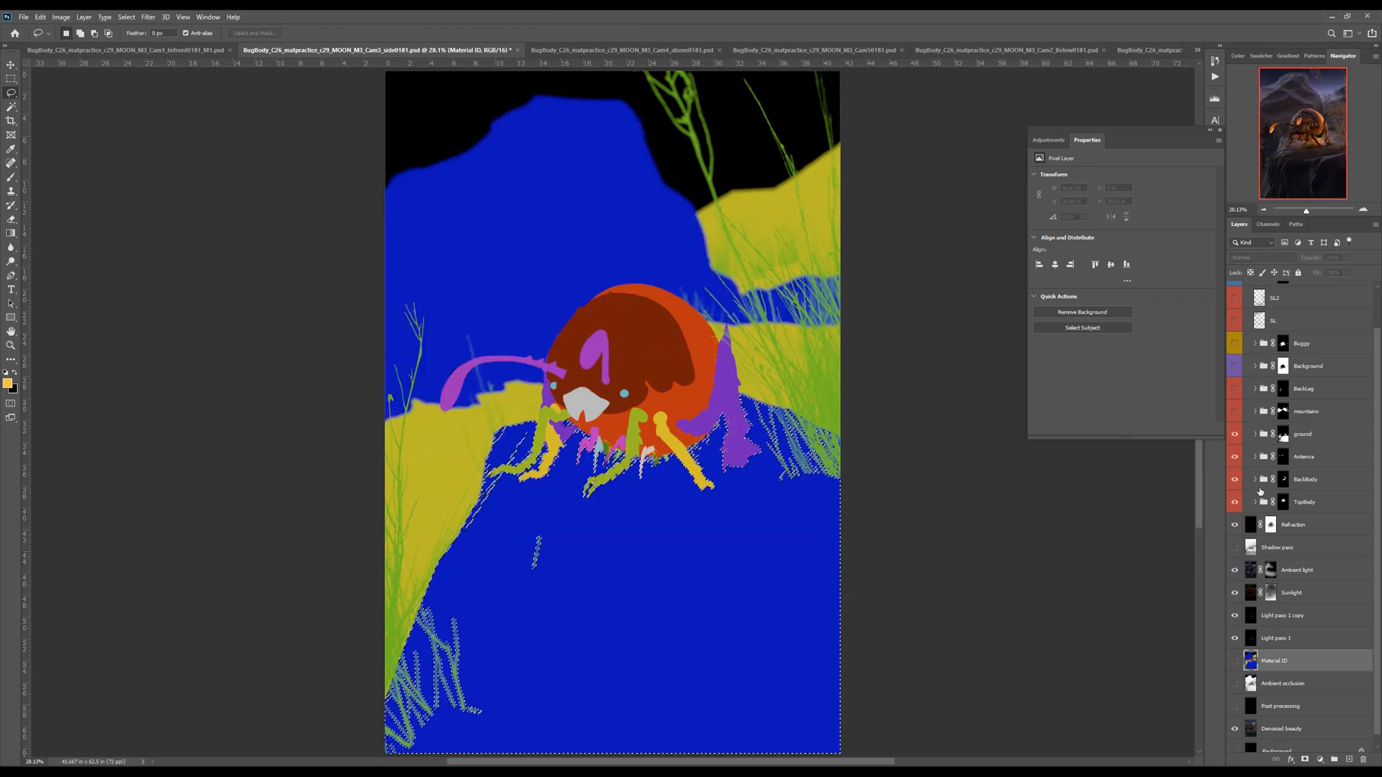
left_click(1282, 413)
right_click(1283, 435)
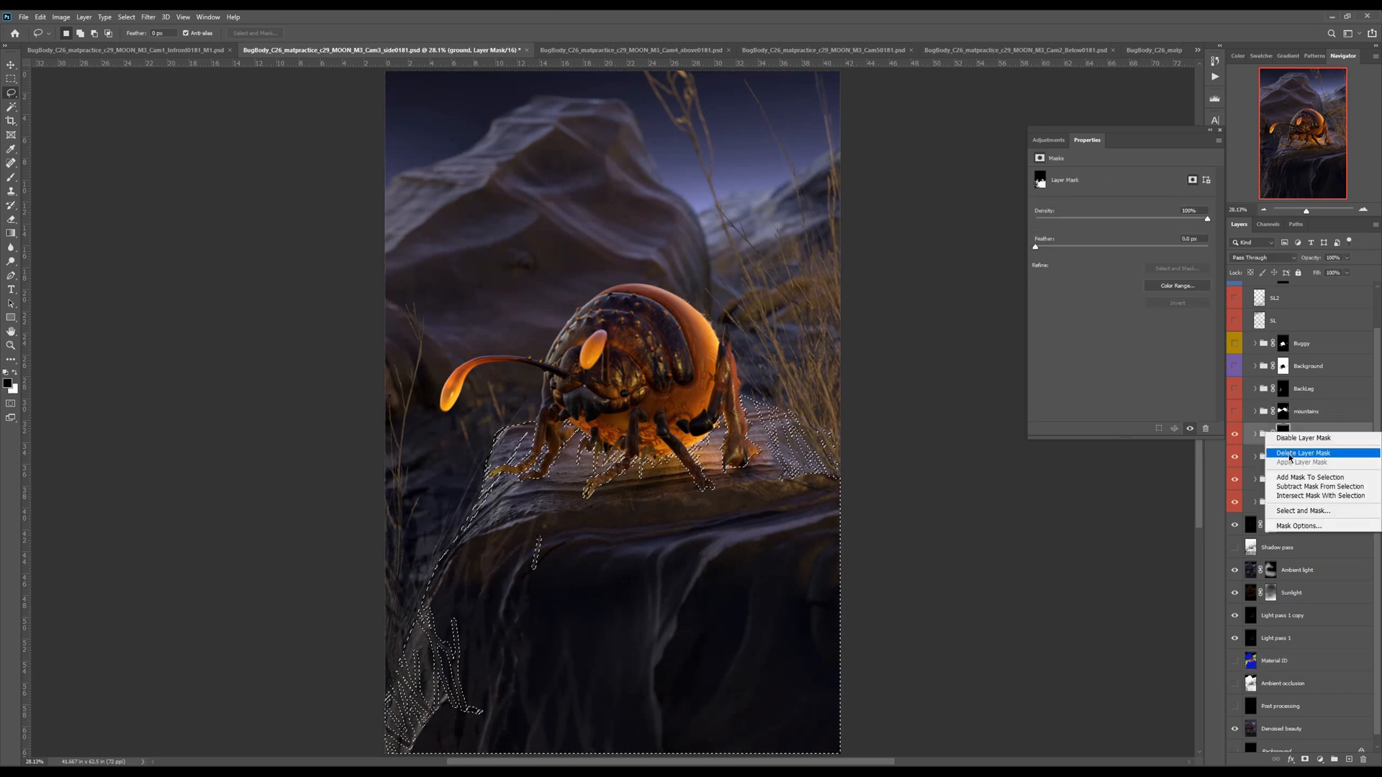
left_click(1289, 457)
left_click(1305, 759)
Inspect the Curves 6 mask inside the ground group and brush on it at 50% opacity to adjust the foreground darkening
left_click(1255, 435)
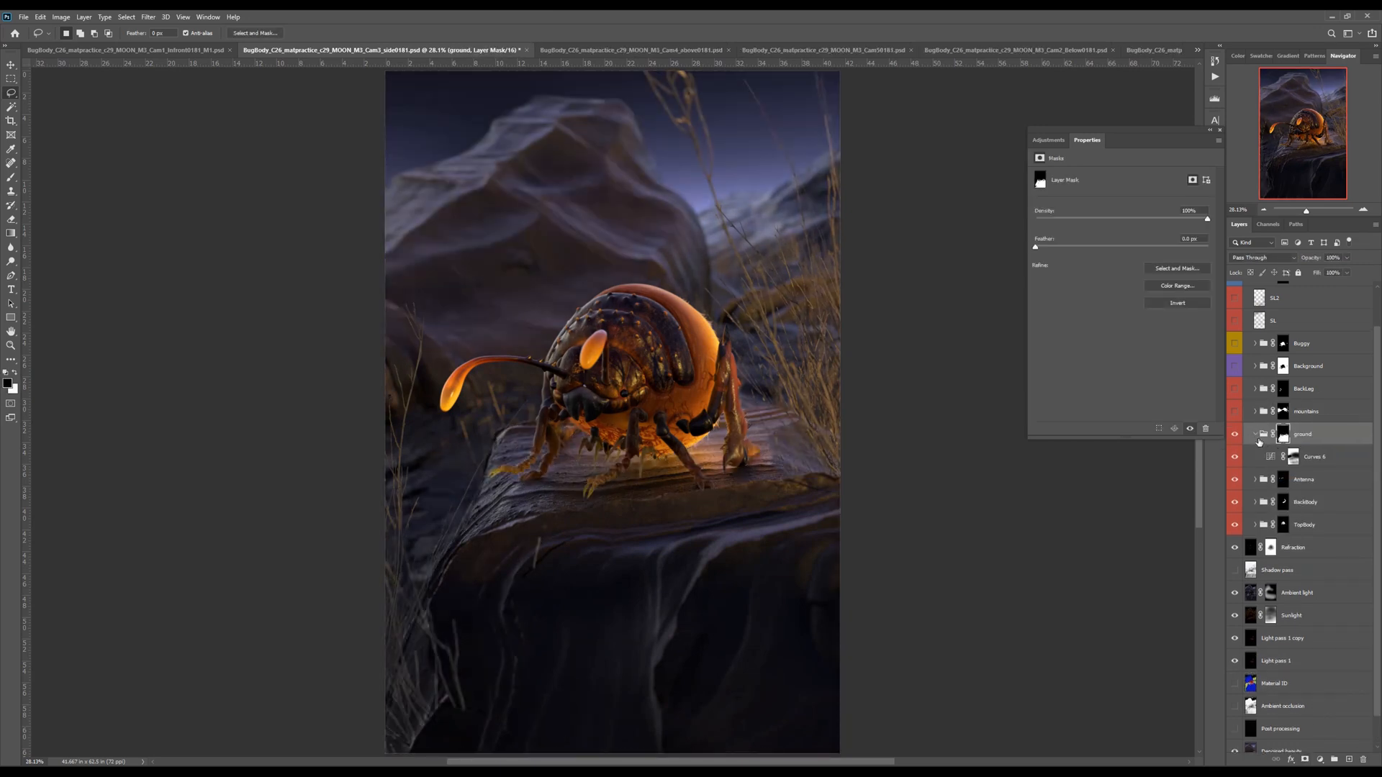
left_click(1294, 459, "shift")
left_click(1294, 459, "shift")
left_click(1294, 459, "alt")
left_click(1294, 459, "alt")
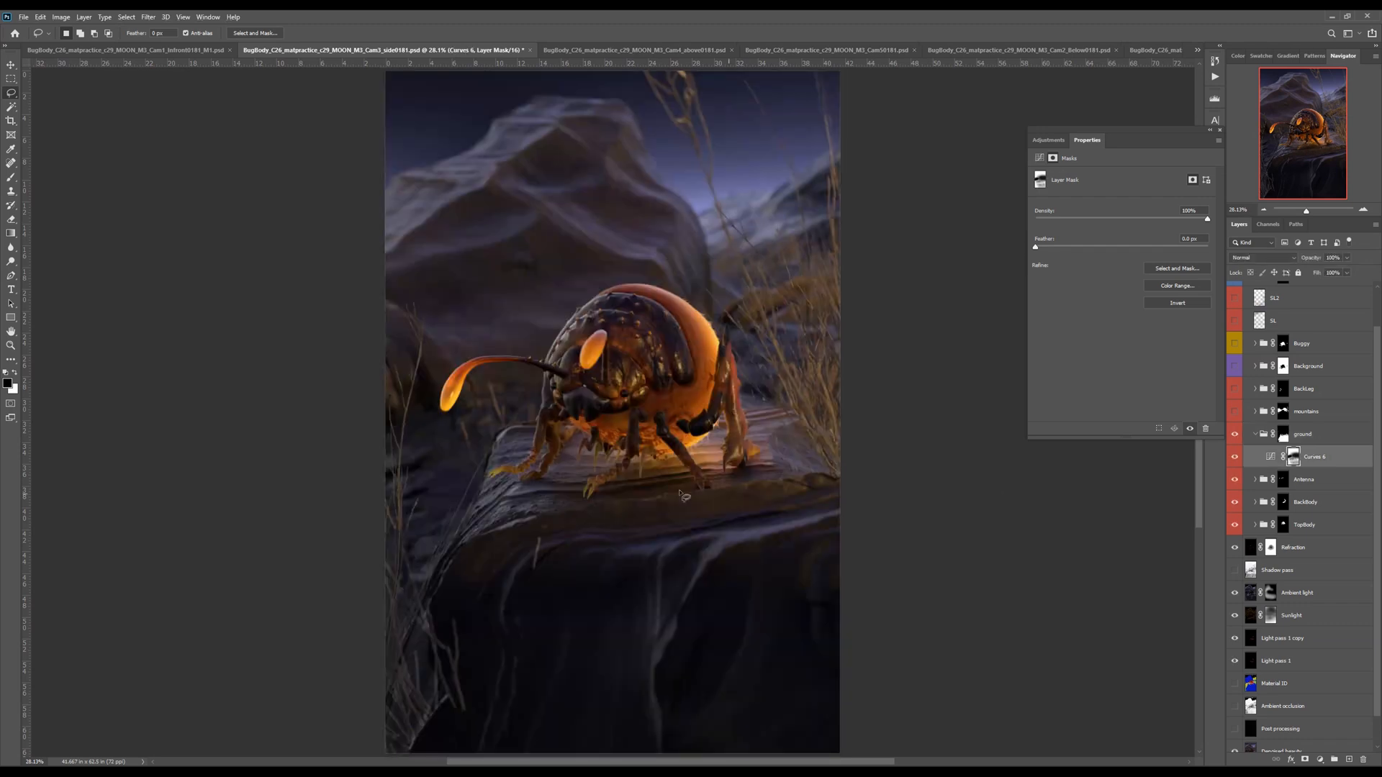
key("b")
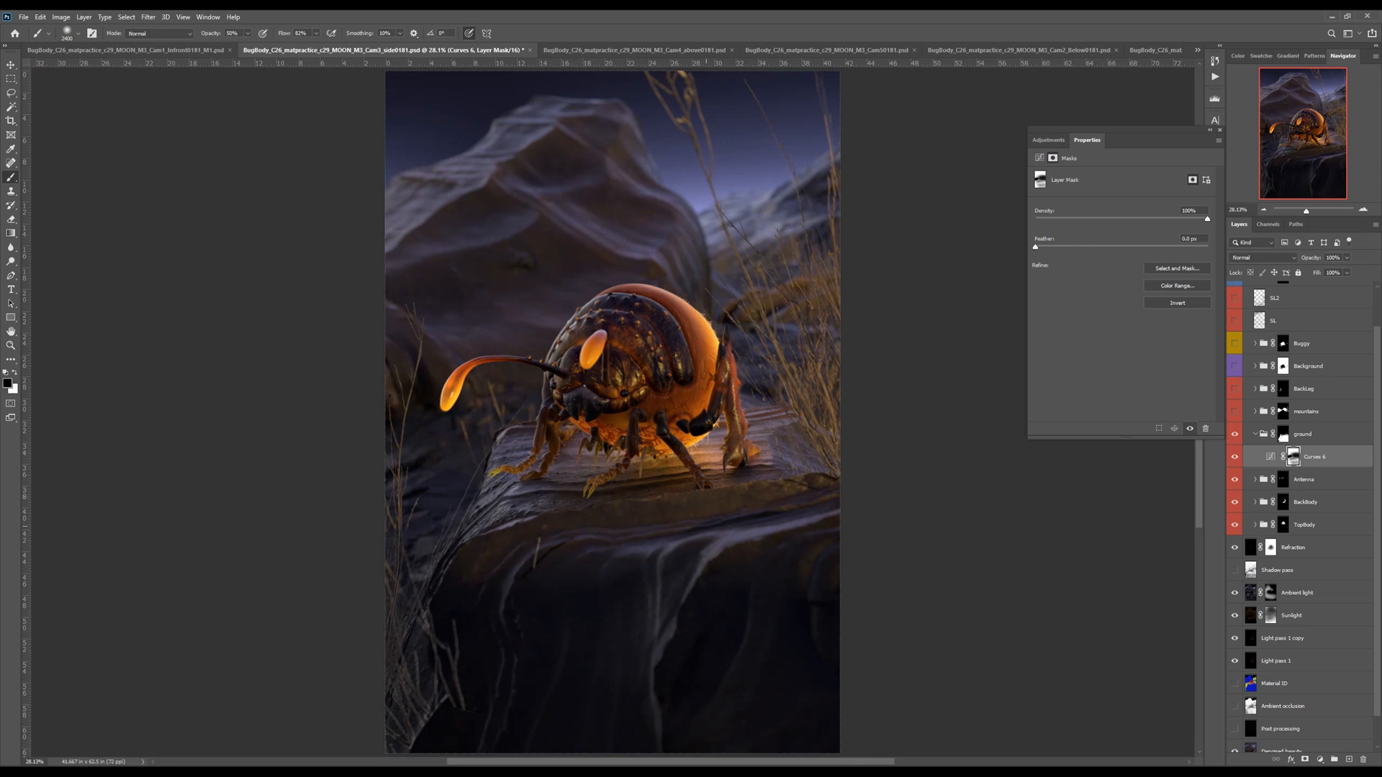
key("ctrl+minus")
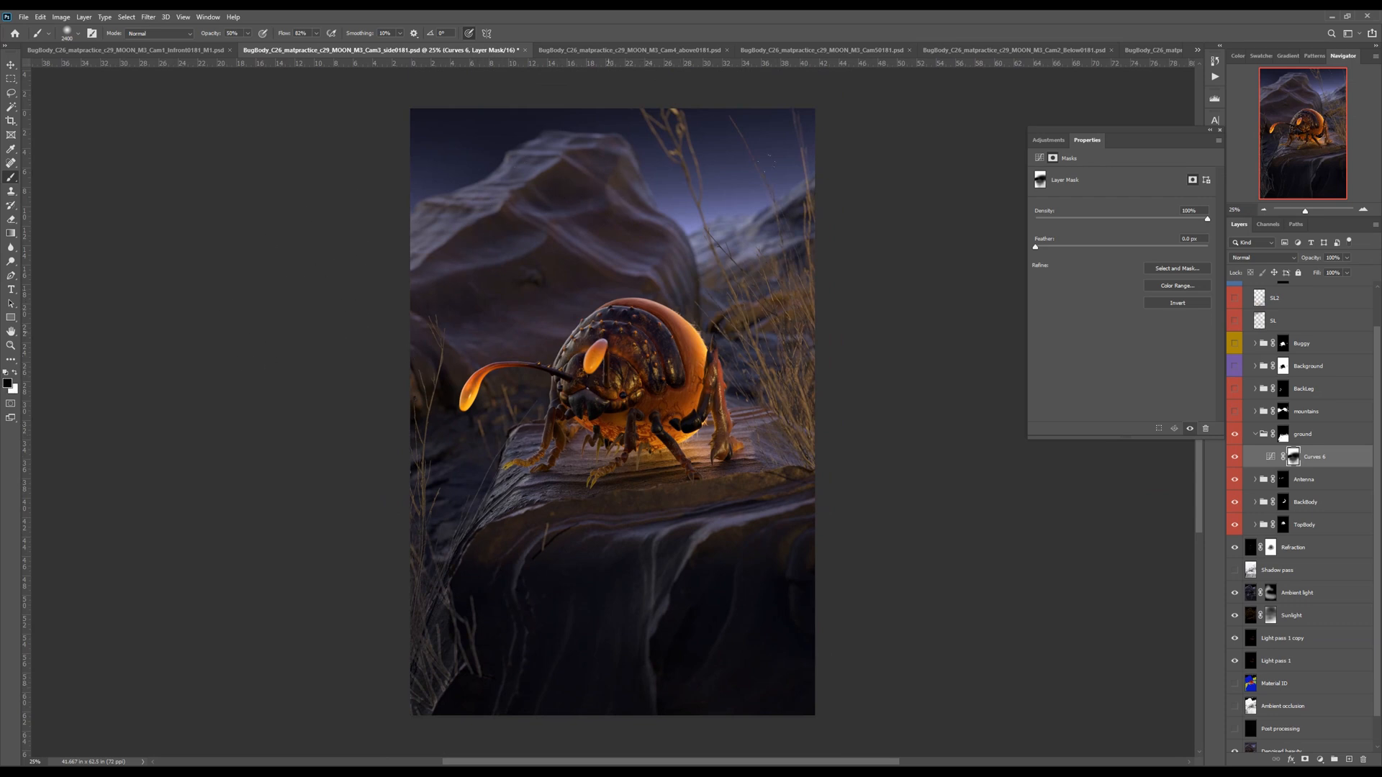
Collapse the ground group, turn on the mountains group and delete its layer mask
left_click(1300, 439)
left_click(1255, 434)
left_click(1235, 411)
right_click(1283, 413)
left_click(1306, 435)
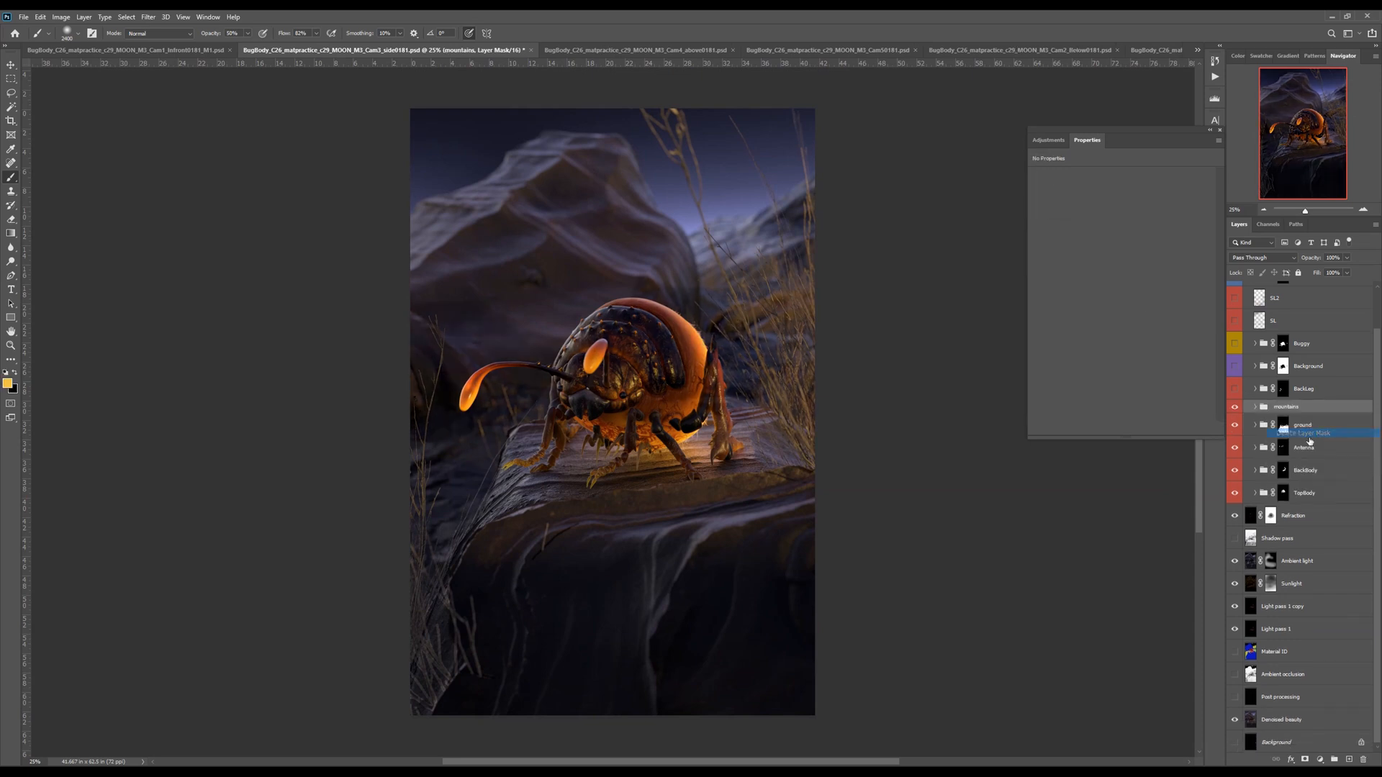
Select the background mountain from the Material ID pass, excluding the foreground rock with the Lasso, and feather the selection
left_click(1233, 652, "alt")
left_click(1285, 652)
key("w")
left_click(618, 290)
key("l")
mouse_move(832, 374)
left_mouse_down()
mouse_move(720, 363)
mouse_move(507, 401)
mouse_move(339, 595)
mouse_move(947, 469)
mouse_move(835, 376)
left_mouse_up()
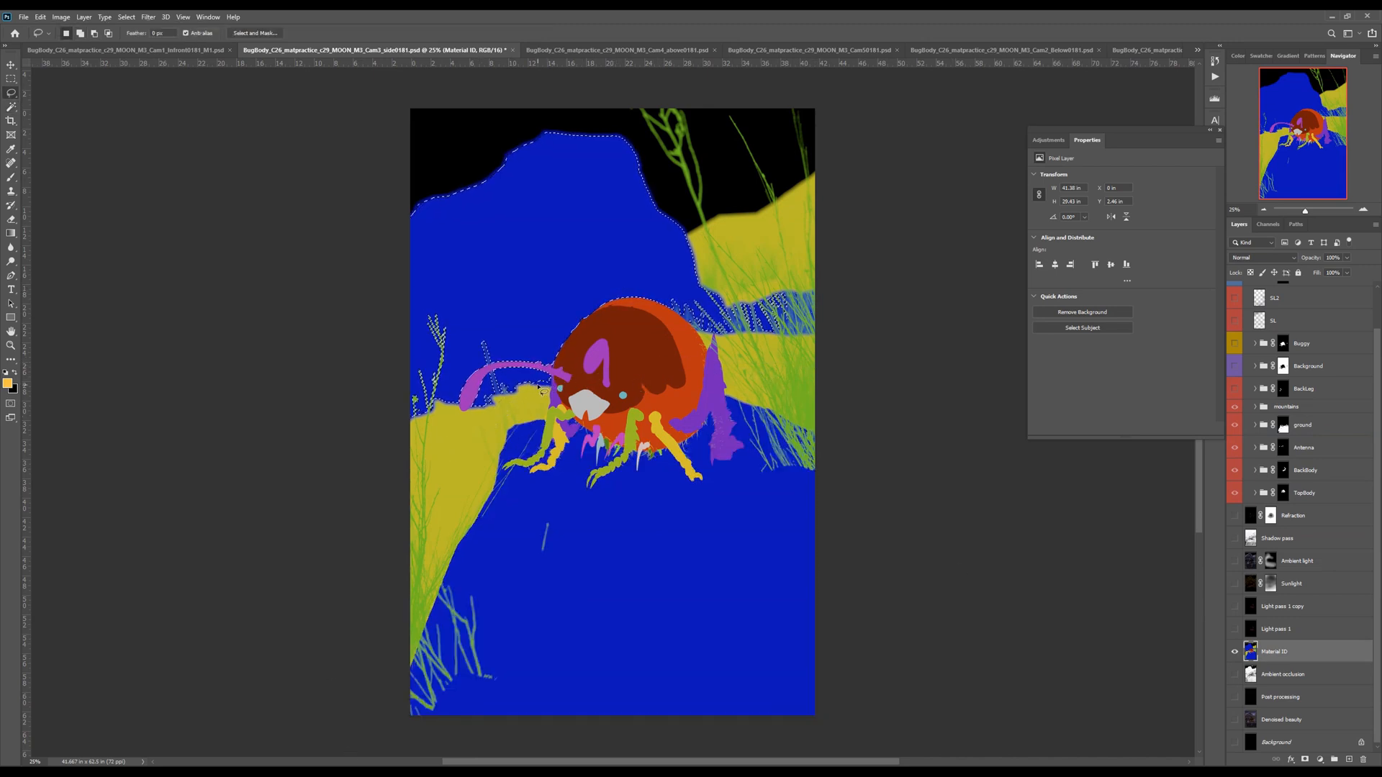
key("shift+F6")
key("Return")
Add a layer mask from the mountain selection to the mountains group and switch to the Blur tool
left_click(1235, 651, "alt")
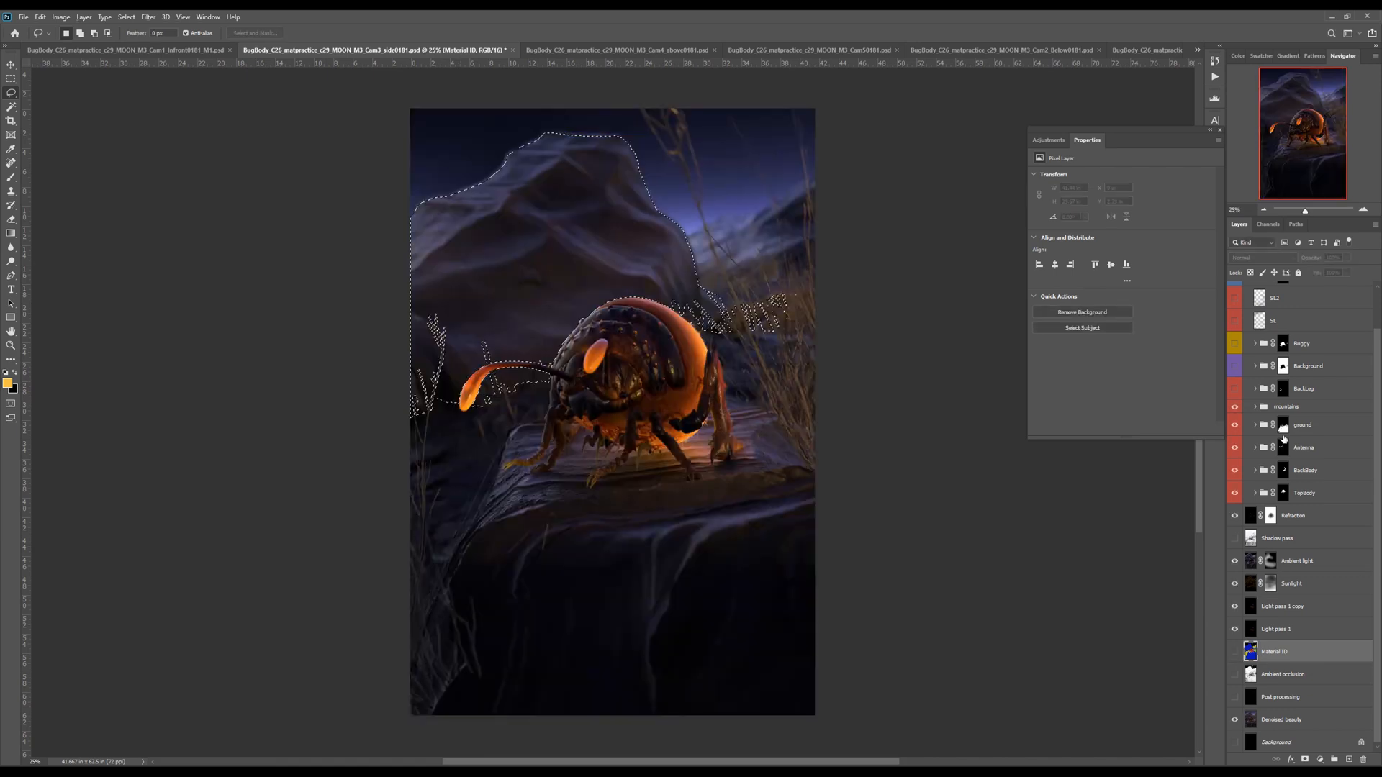
left_click(1289, 407)
left_click(1305, 760)
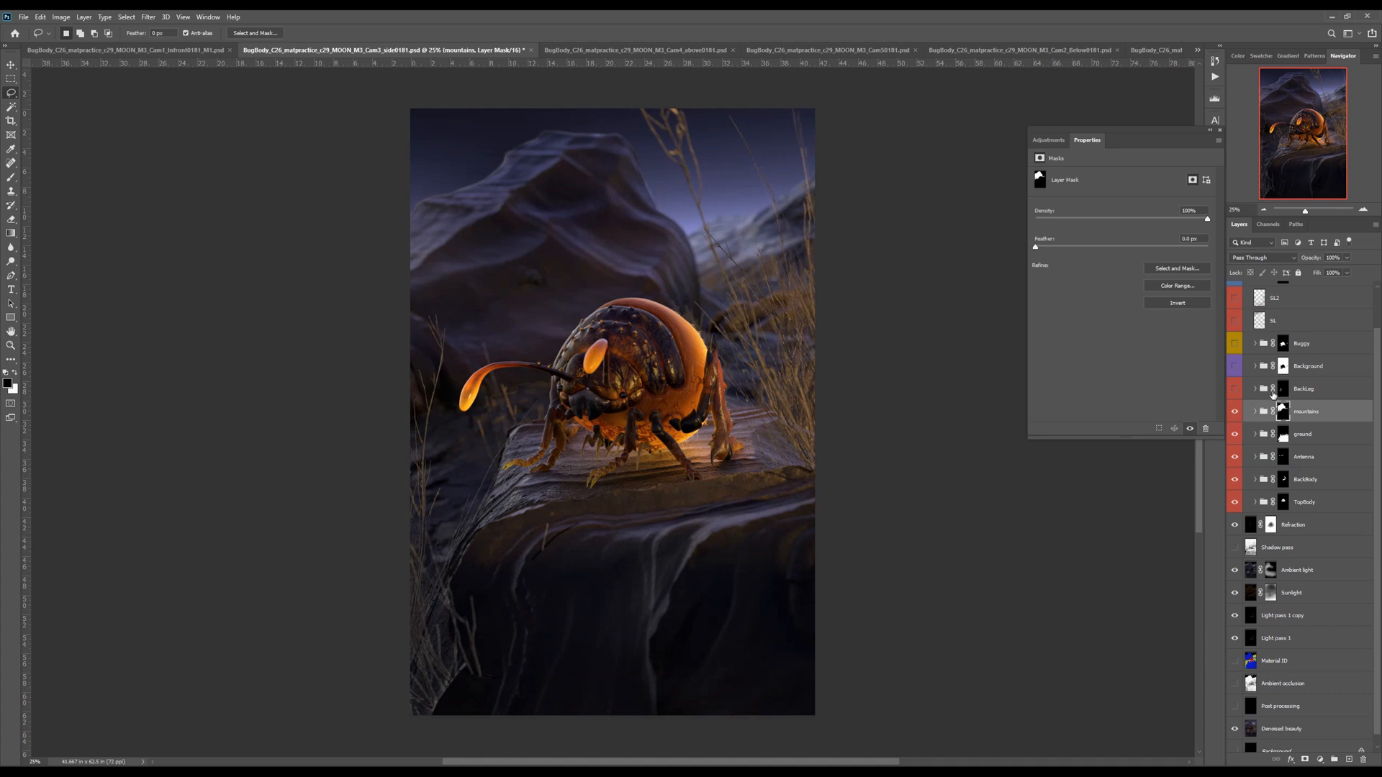
left_click(11, 247)
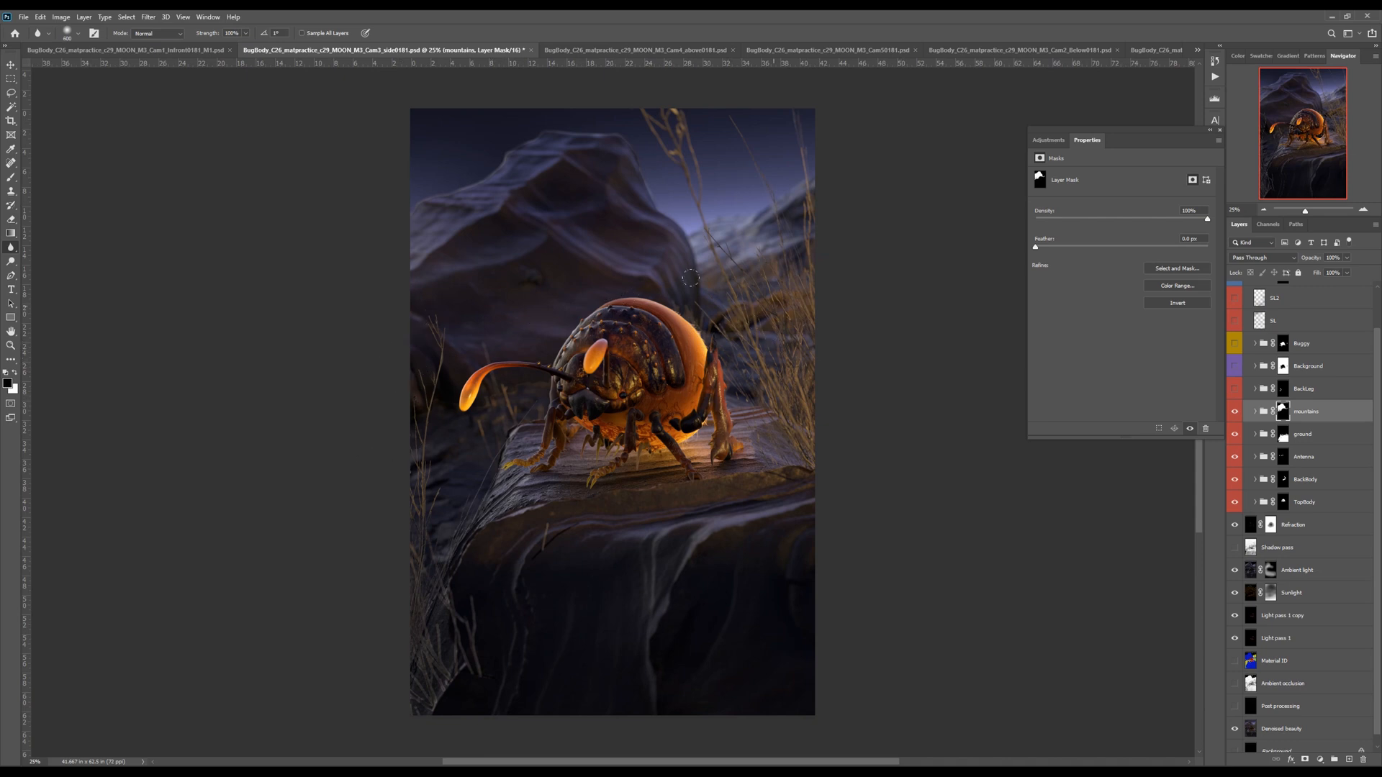
Select the insect's purple back leg by colour from the Material ID pass, trimming stray front areas with the Lasso
key("alt+bracketright")
left_click(1234, 660)
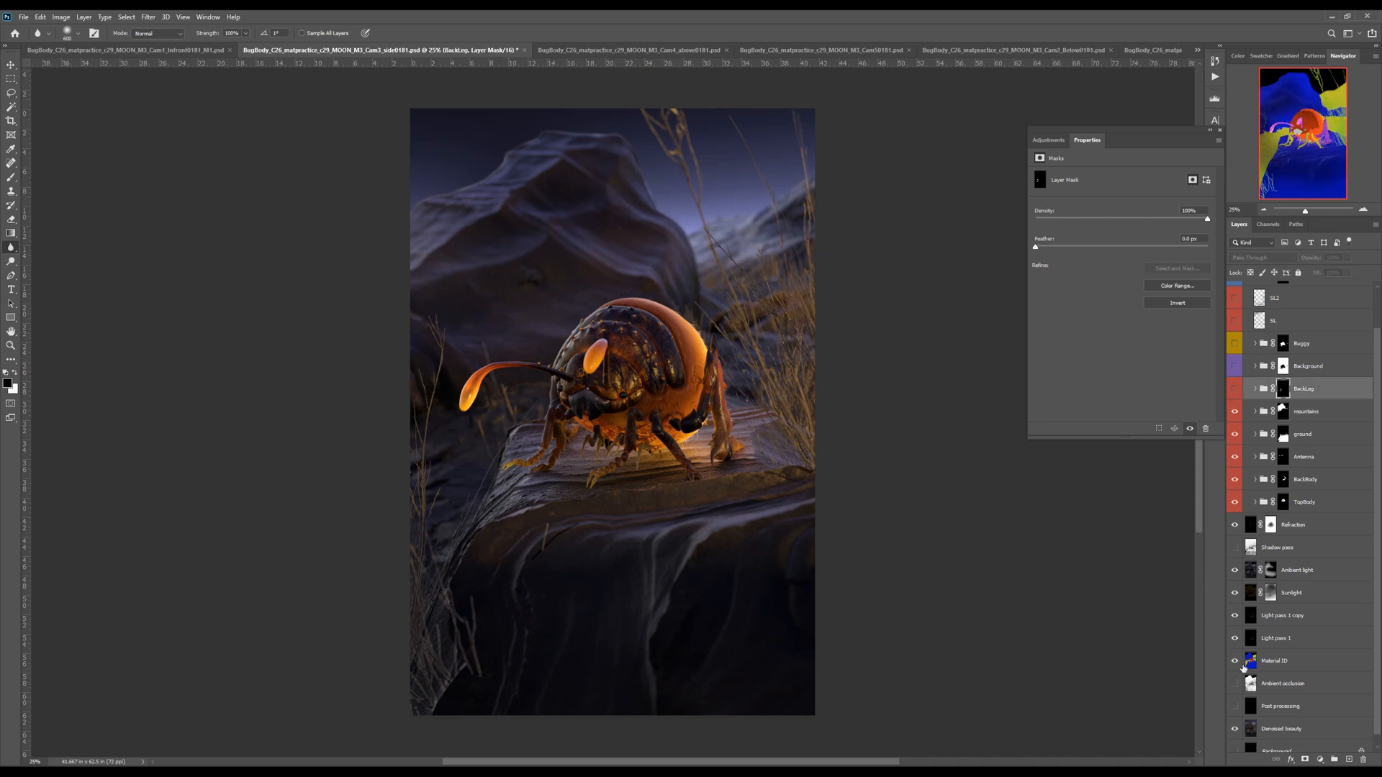
left_click(1240, 663)
key("w")
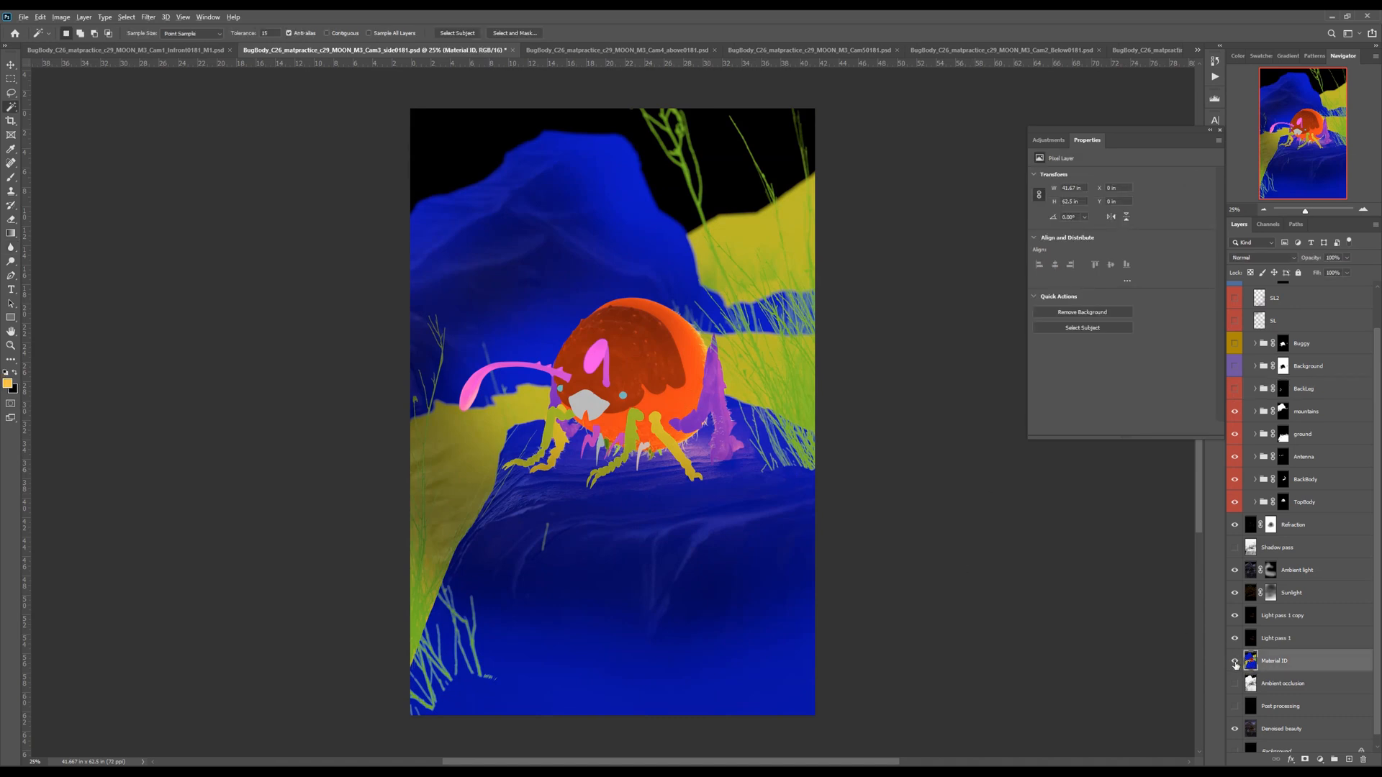
left_click(1235, 661, "alt")
left_click(722, 435)
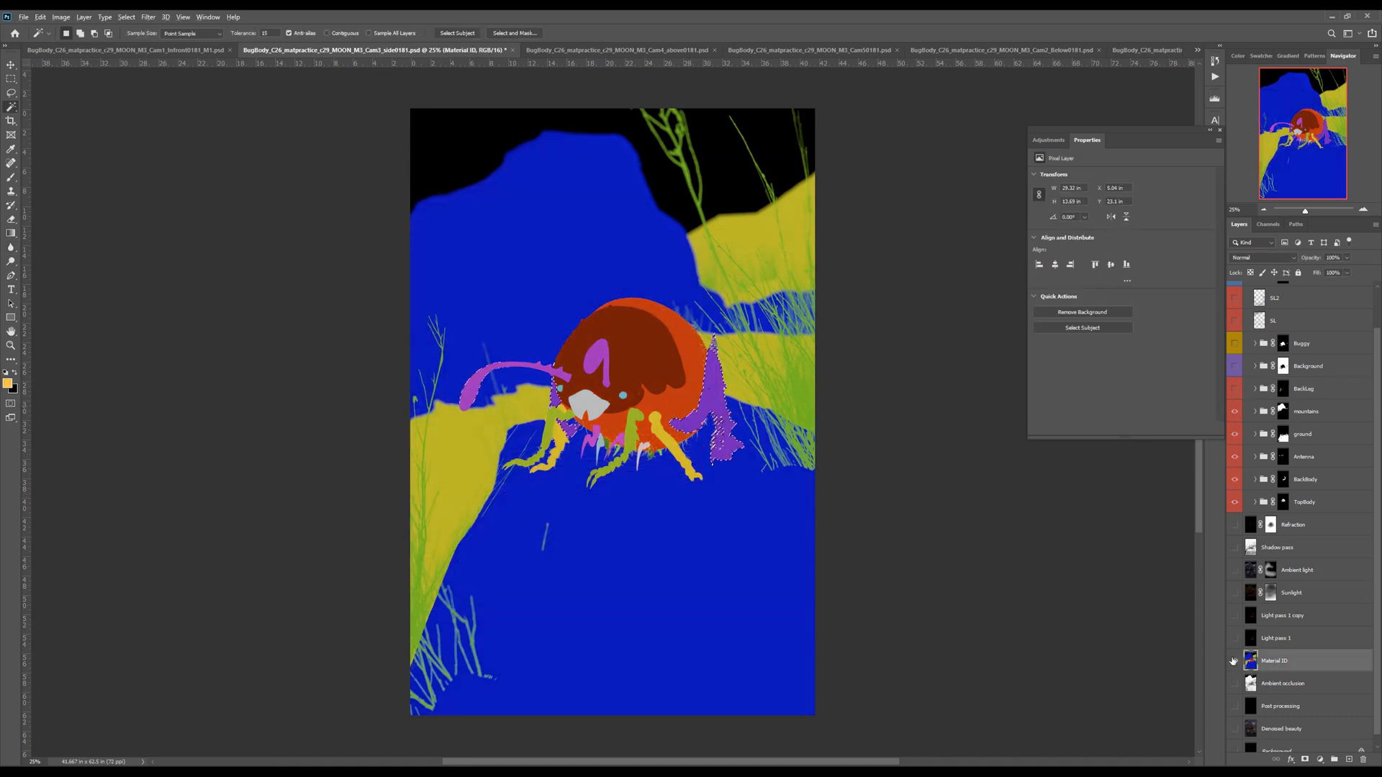
left_click(1236, 661, "alt")
key("l")
mouse_move(531, 349)
left_mouse_down()
mouse_move(437, 420)
mouse_move(534, 393)
mouse_move(547, 357)
left_mouse_up()
left_click(1235, 661)
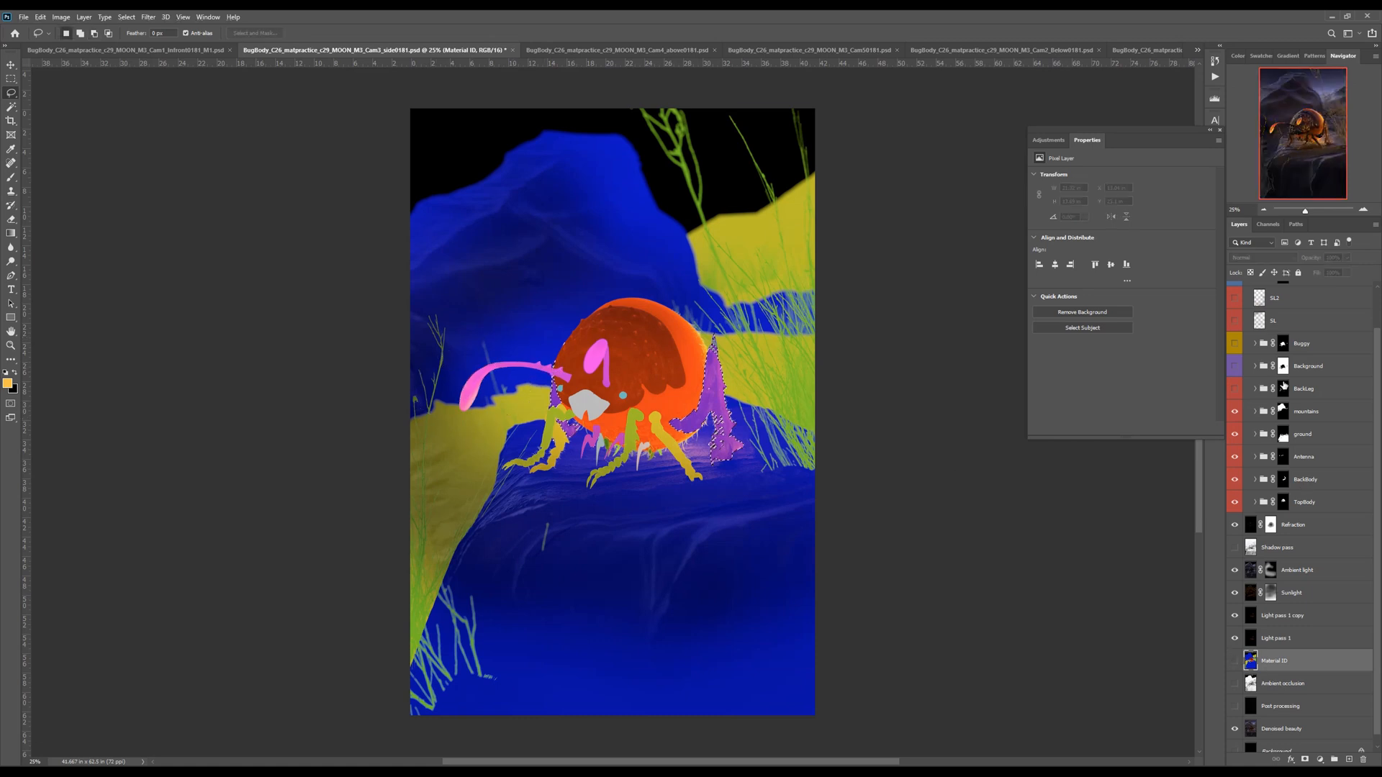
Replace the BackLeg group's layer mask with one made from the back leg selection and turn the group on
left_click(1283, 389)
right_click(1285, 391)
left_click(1309, 410)
left_click(1305, 760)
left_click(1235, 389)
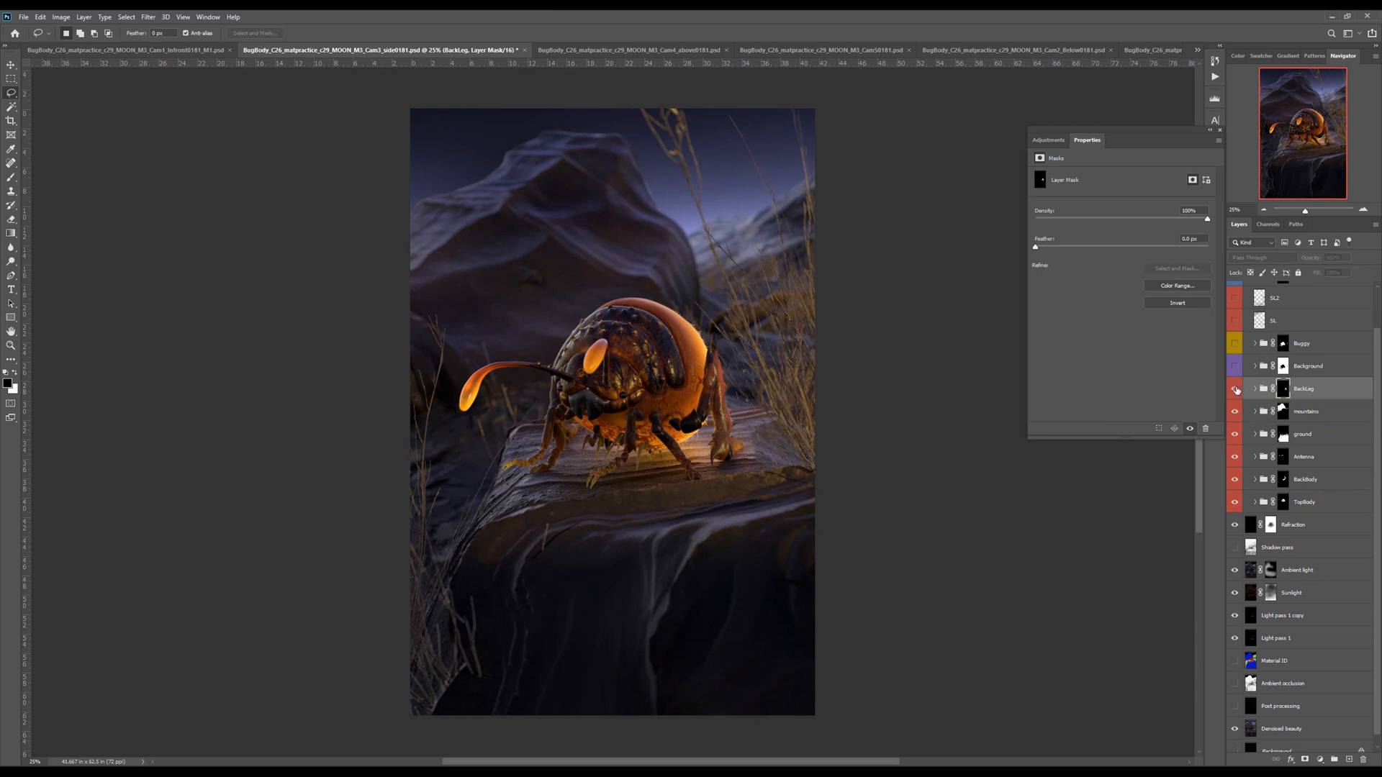
left_click(1235, 390)
Load a combined selection from the TopBody, BackBody, Antenna and BackLeg group masks
left_click(1284, 367)
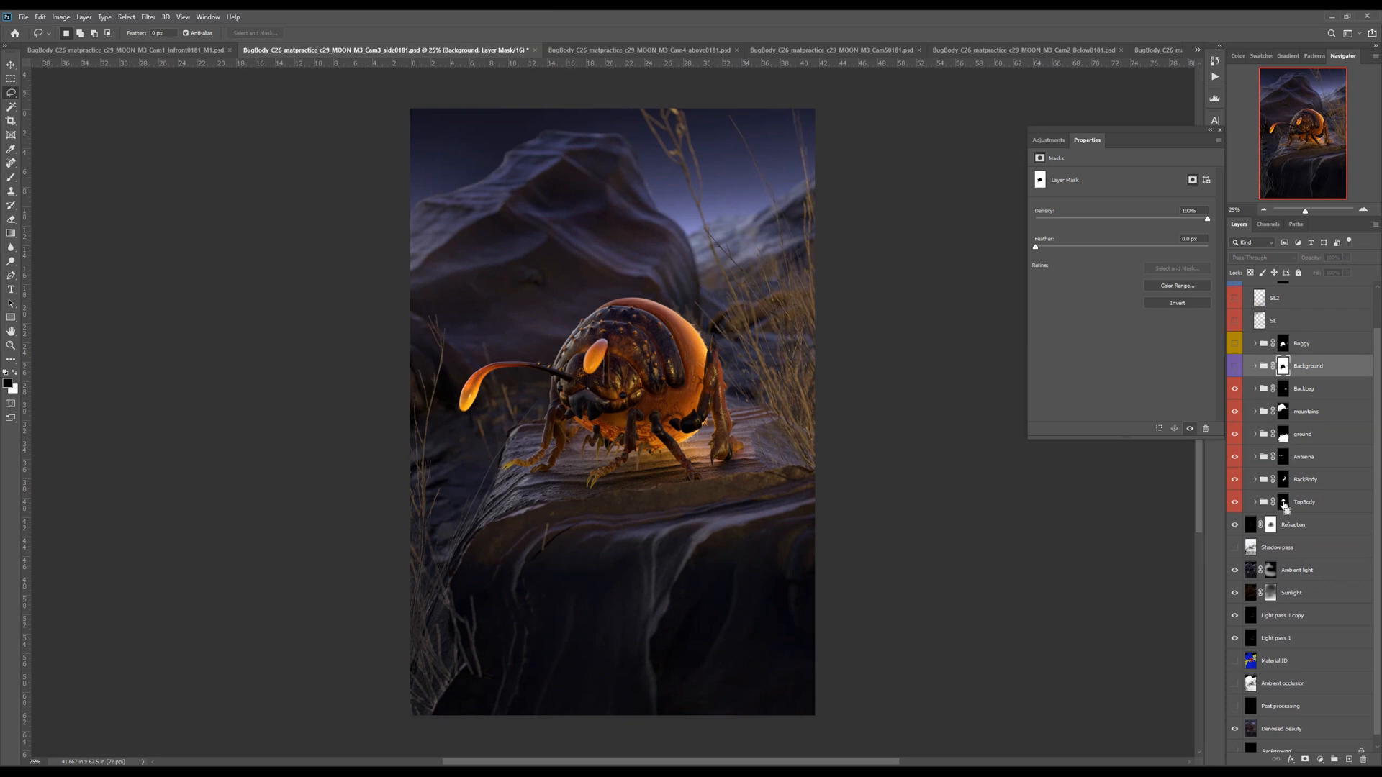
left_click(1283, 503, "ctrl")
right_click(1283, 480)
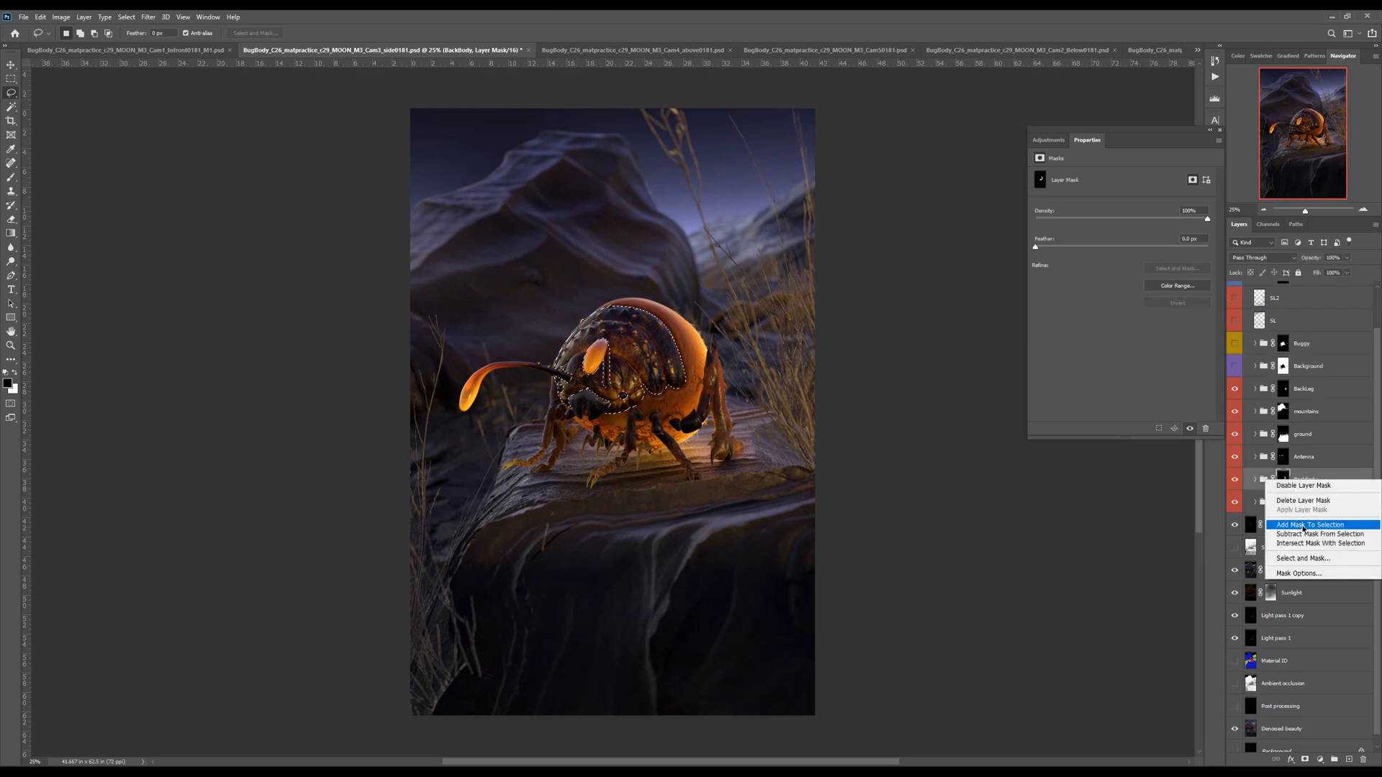
left_click(1303, 525)
right_click(1283, 461)
left_click(1304, 507)
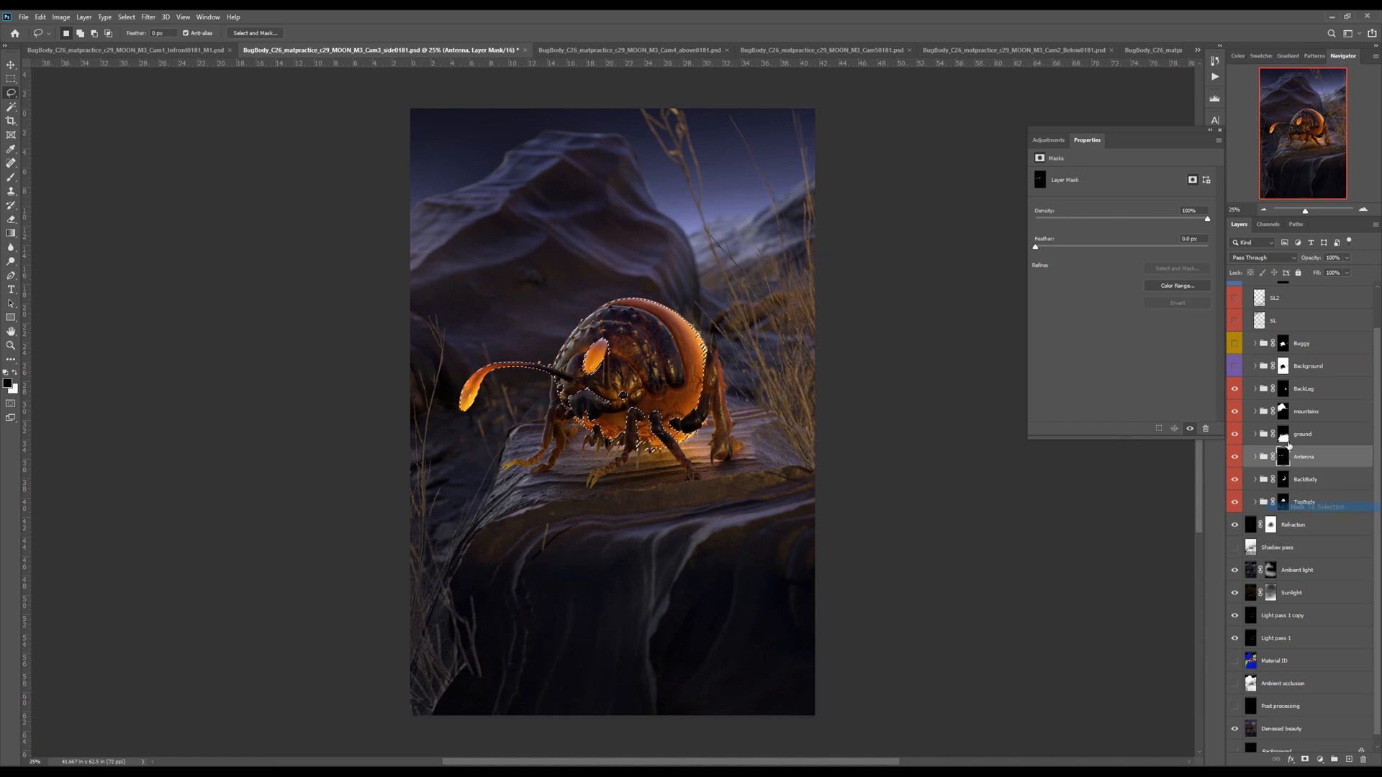
right_click(1285, 392)
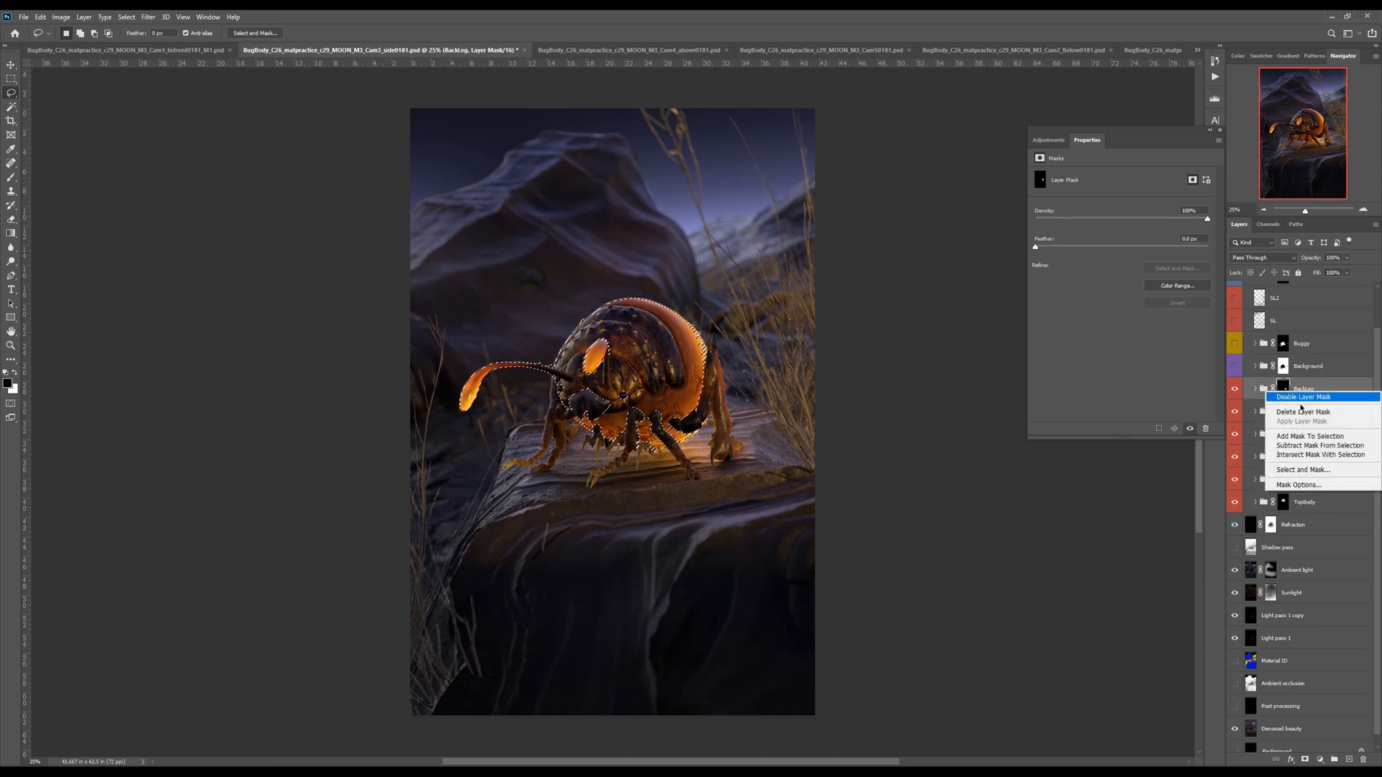
left_click(1303, 436)
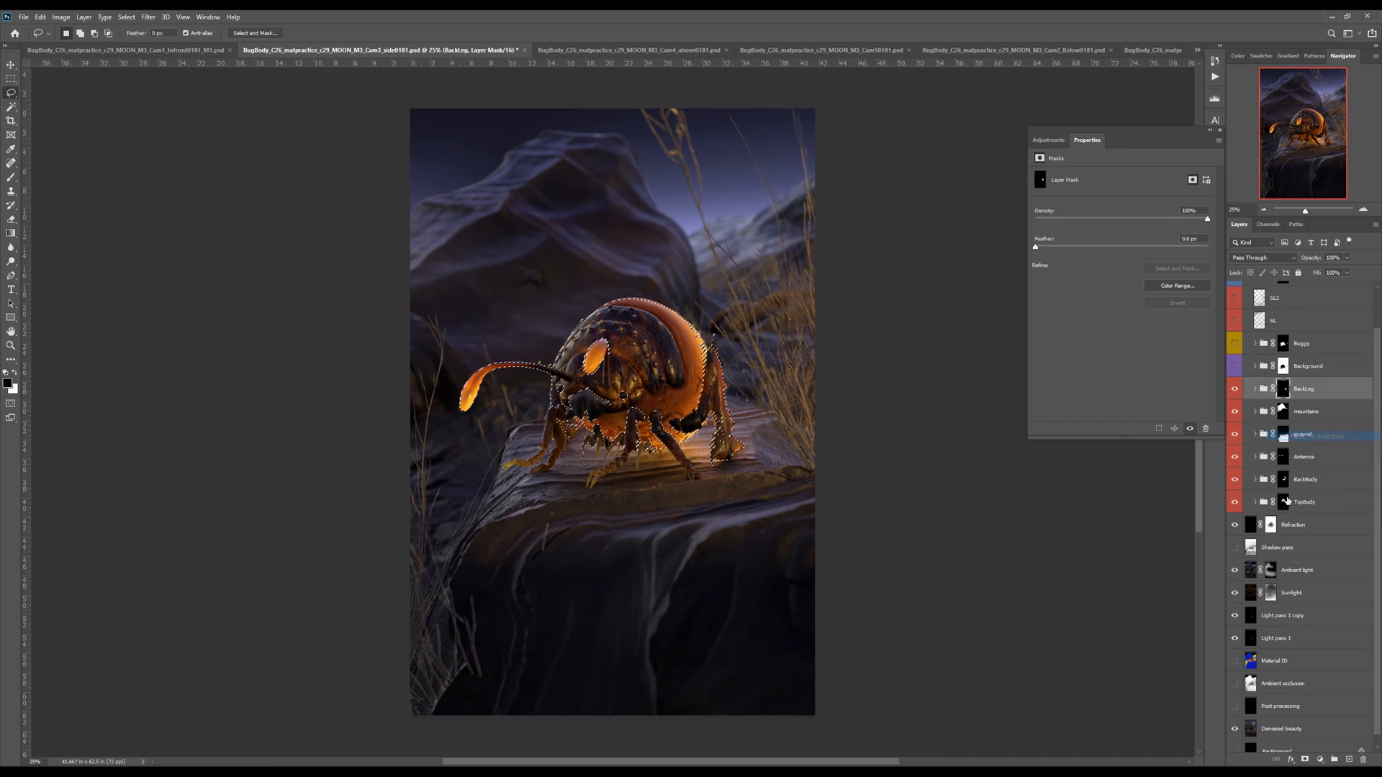
Add the insect's remaining front legs and mouthparts to the selection from the Material ID pass, cleaning it up with the Lasso
left_click(1235, 661, "alt")
left_click(1288, 661)
key("w")
key("shift")
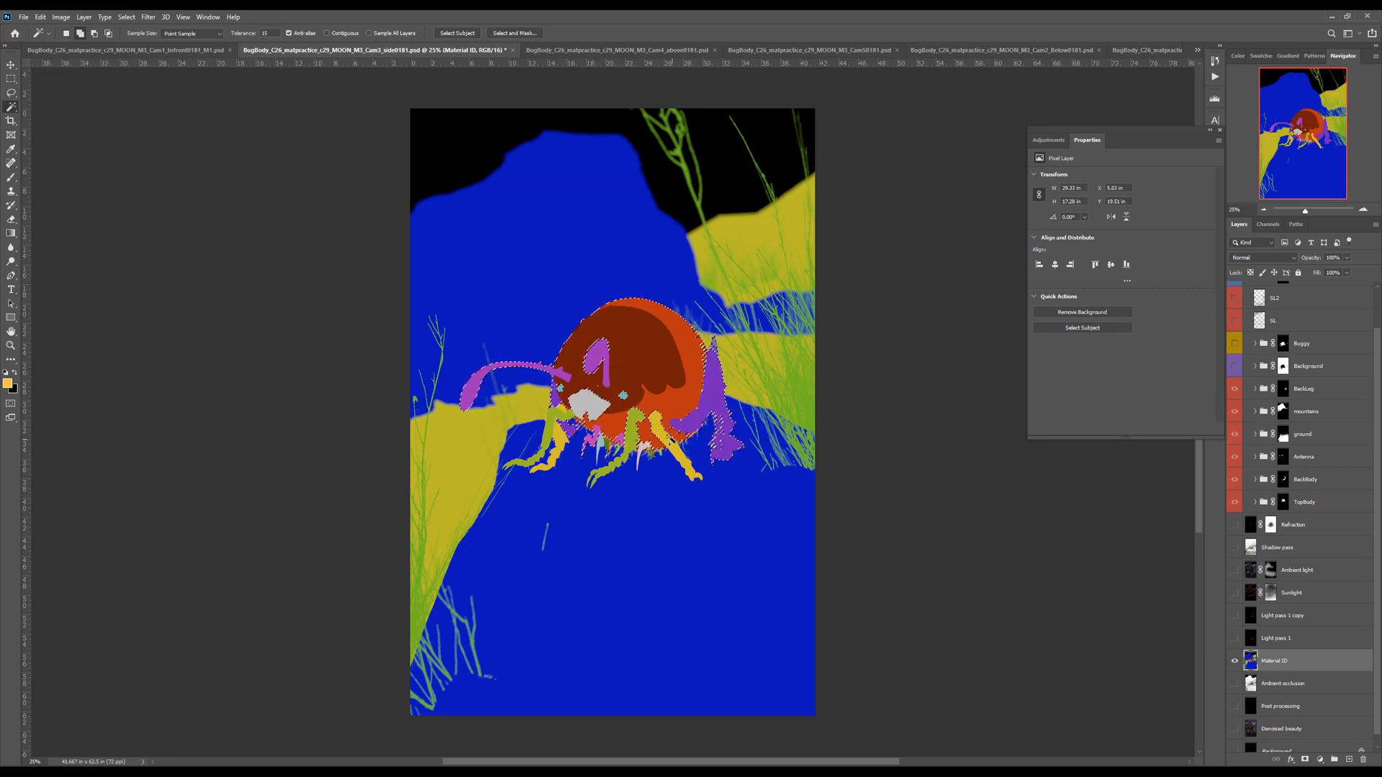
key("l")
left_click_drag(663, 414, 713, 414)
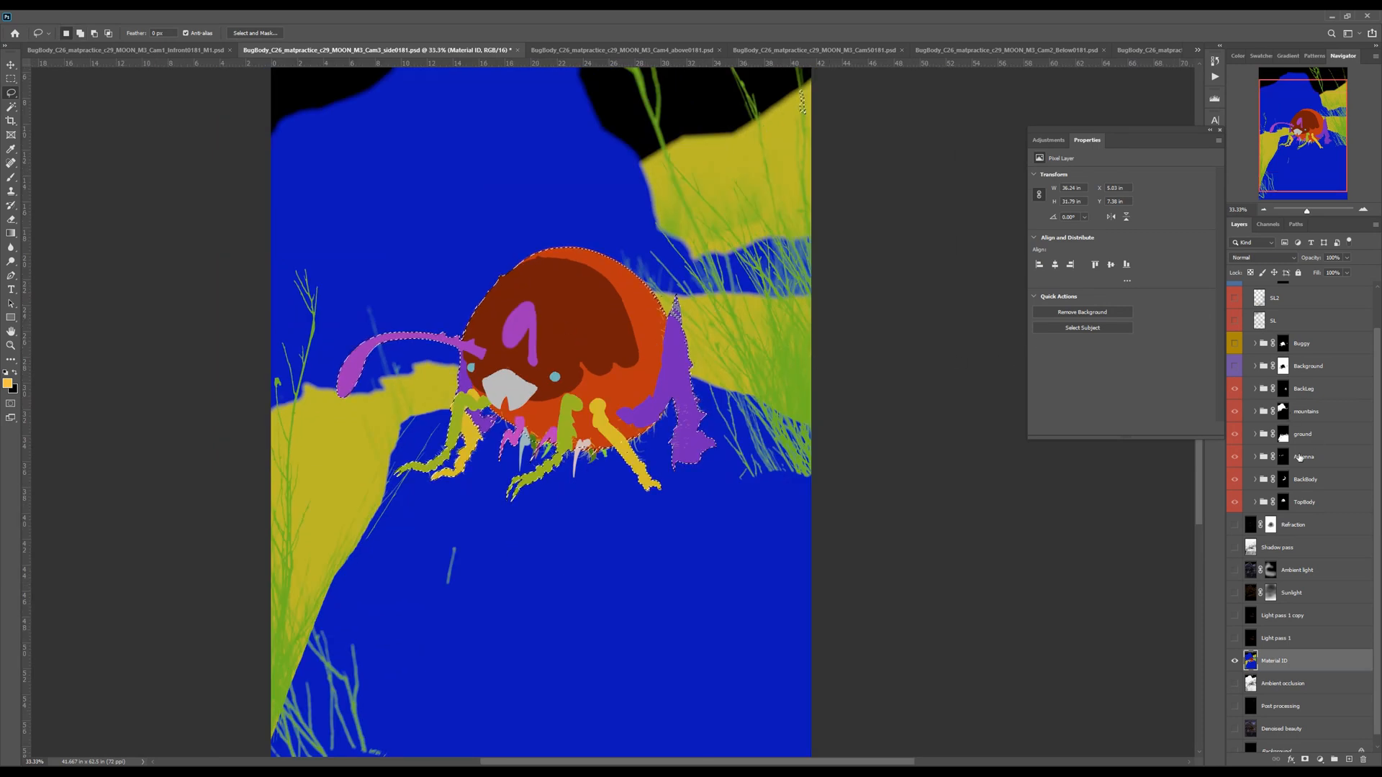
Turn on the Buggy group with a mask from the insect selection and black out the stray patch by the mountain in that mask
left_click(1235, 660, "alt")
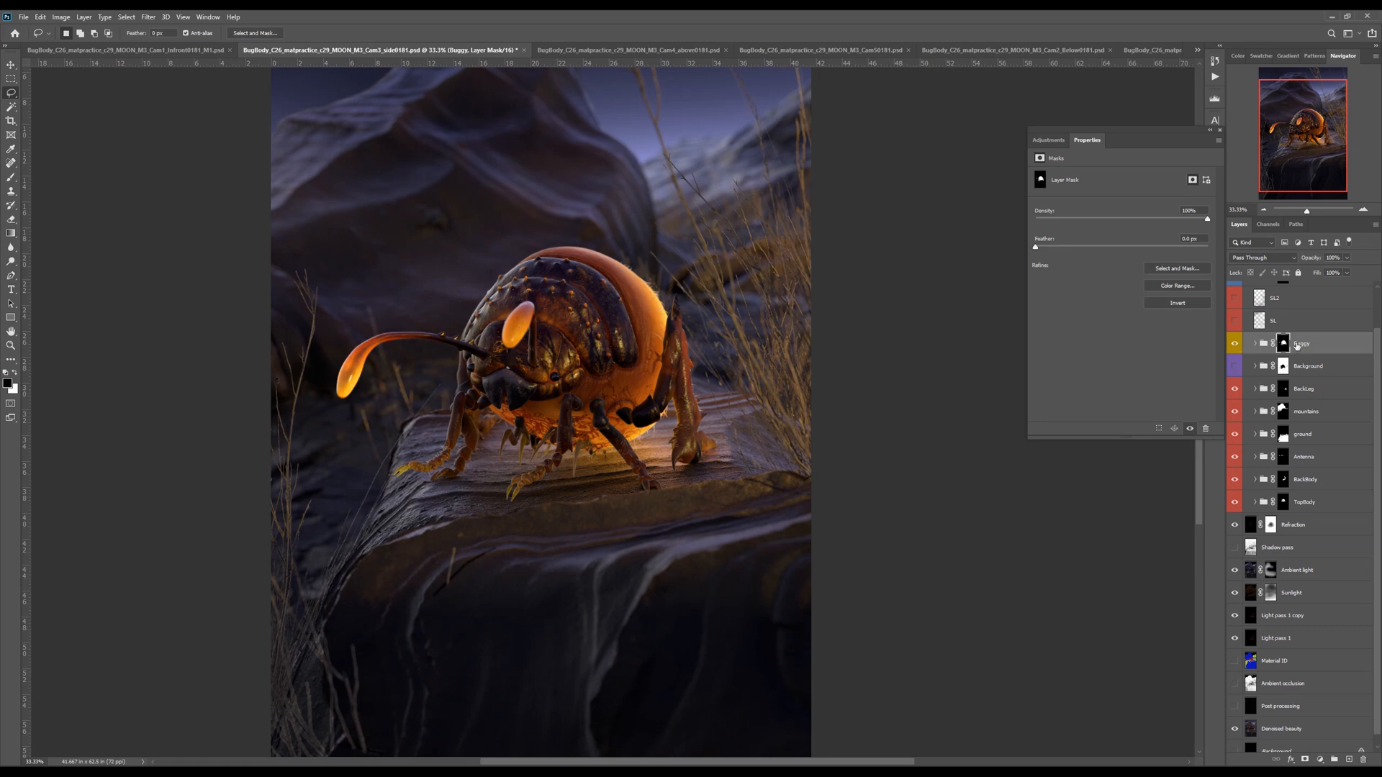
left_click(1283, 344, "alt")
left_click(1283, 345, "alt")
mouse_move(830, 117)
left_mouse_down()
mouse_move(845, 120)
mouse_move(842, 108)
left_mouse_up()
key("x")
key("ctrl+d")
key("ctrl+minus")
left_click_drag(714, 399, 715, 411)
Compare the image with the Buggy group off and on, and inspect its Color Balance 2 layer
left_click(1235, 346)
left_click(1236, 348)
left_click(1257, 348)
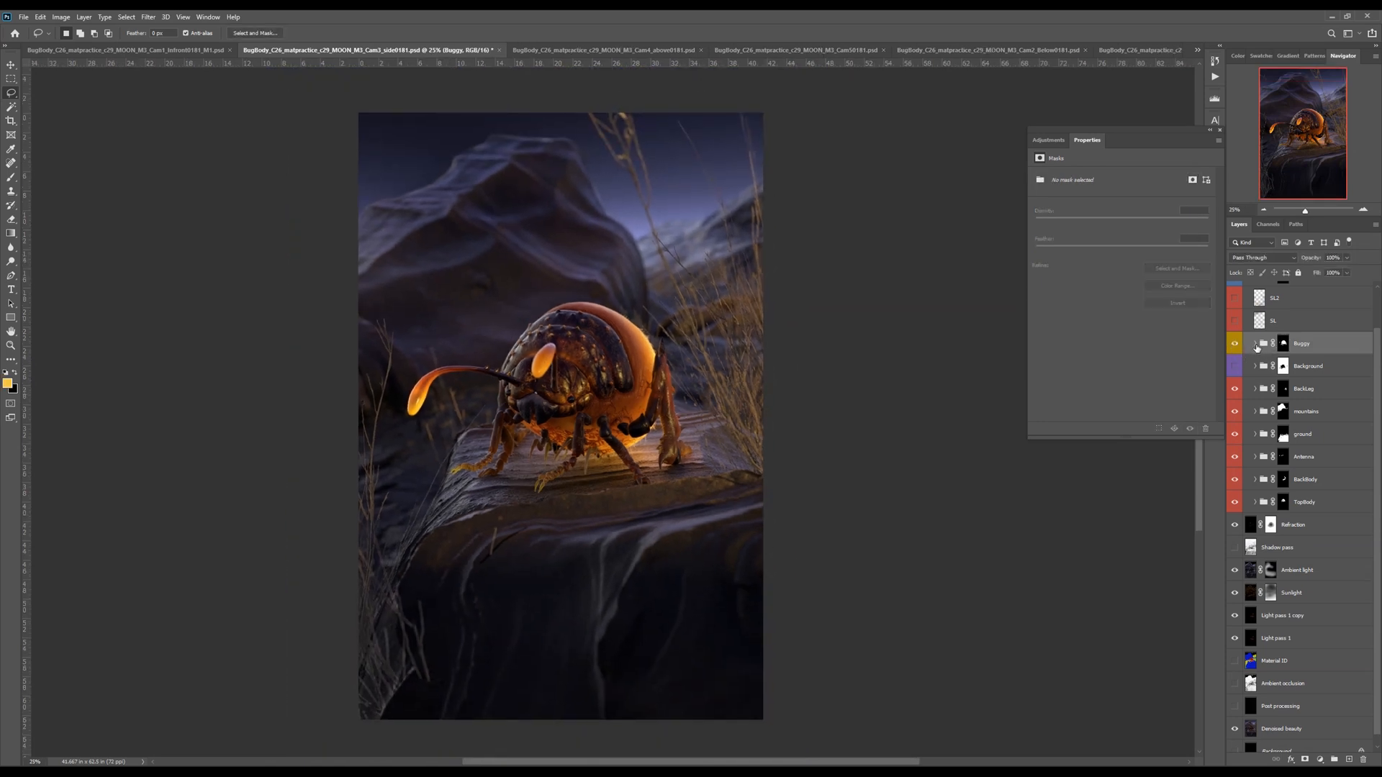
left_click(1255, 345)
left_click(1323, 370)
Replace the Background group's mask with the inverse of the Buggy mask, and compare the group off and on
left_click(1284, 345, "ctrl")
left_click(1235, 390)
left_click(1282, 392)
right_click(1283, 395)
left_click(1296, 412)
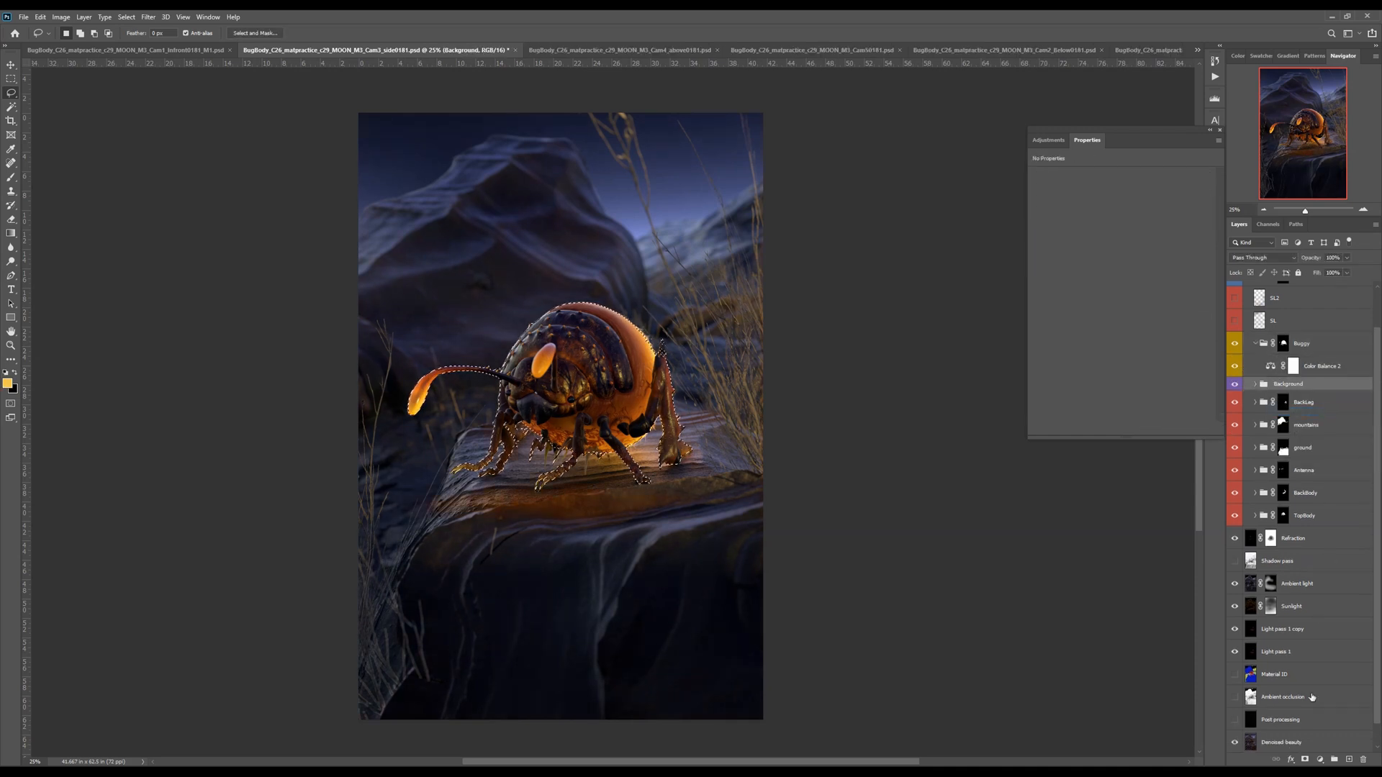
left_click(1304, 759)
key("ctrl+i")
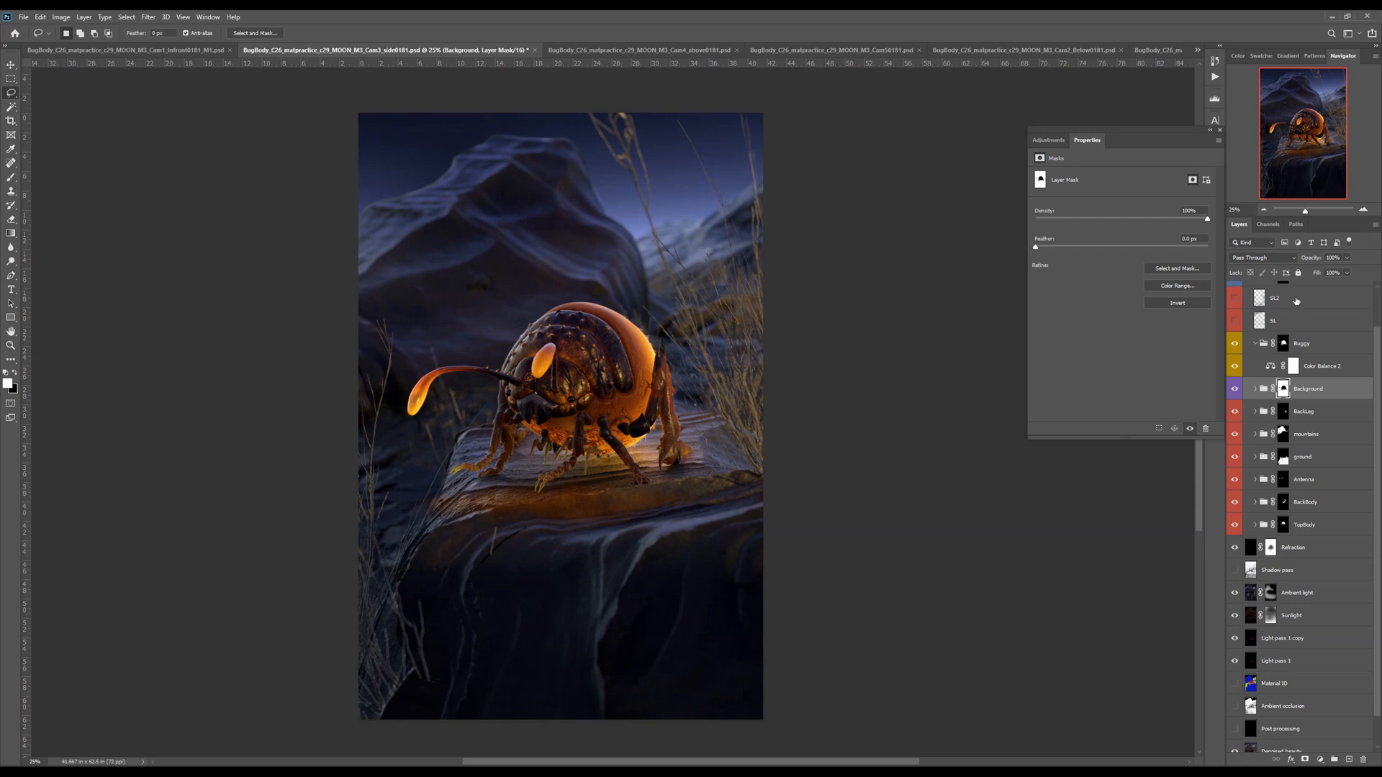
left_click(1256, 345)
left_click(1233, 370)
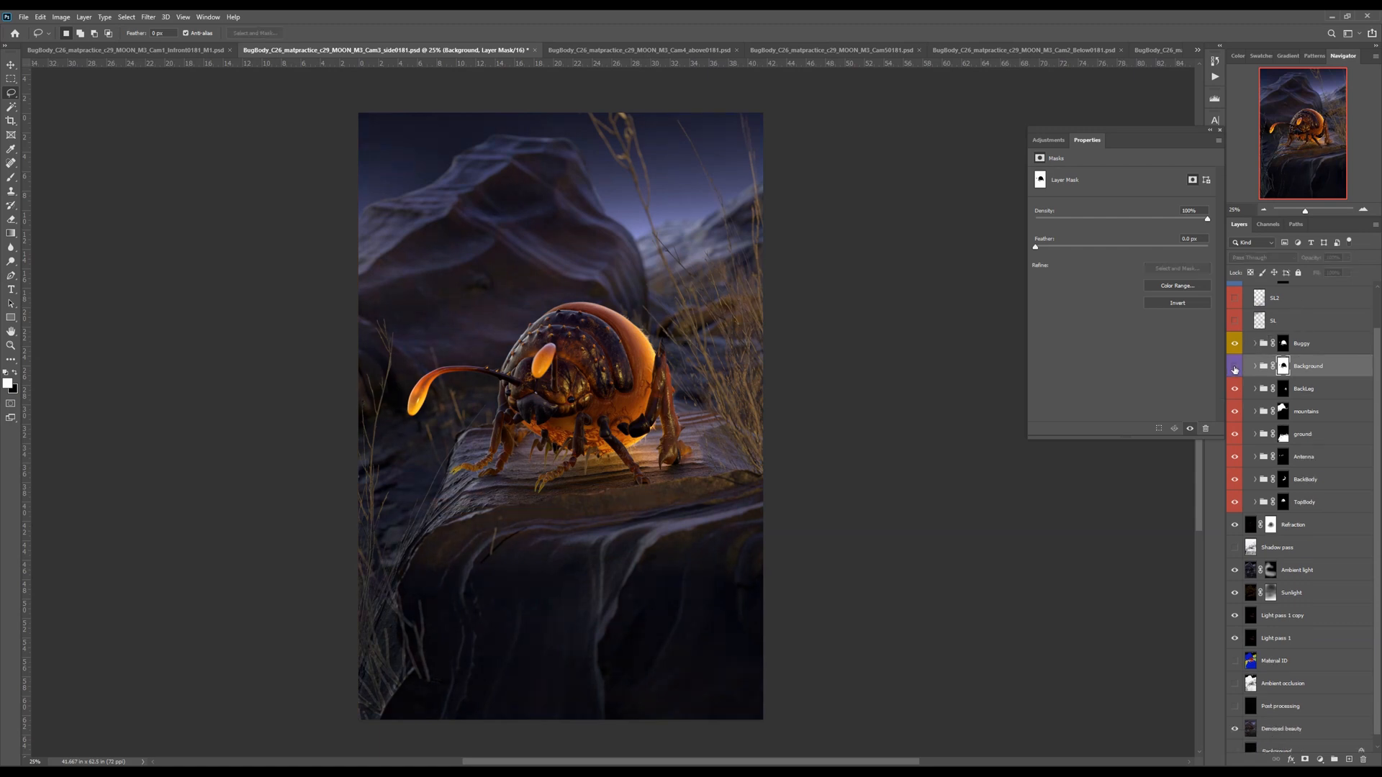
left_click(1236, 370)
Touch up the Background group's glow layer around the insect's feet with sampled orange tones, and compare the effect
left_click(1256, 366)
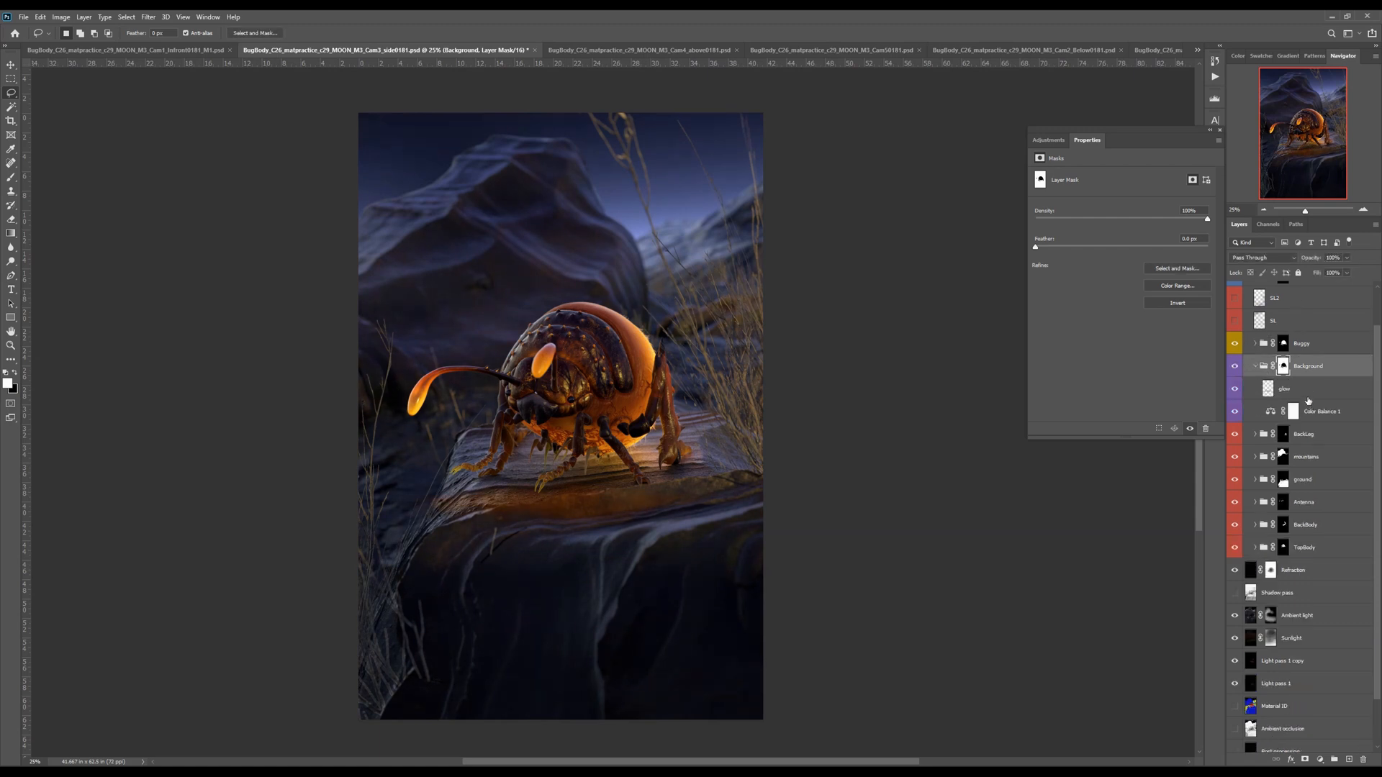
left_click(1296, 389)
key("v")
mouse_move(622, 492)
left_mouse_down()
mouse_move(651, 461)
mouse_move(654, 476)
mouse_move(620, 495)
left_mouse_up()
key("ctrl+z")
key("b")
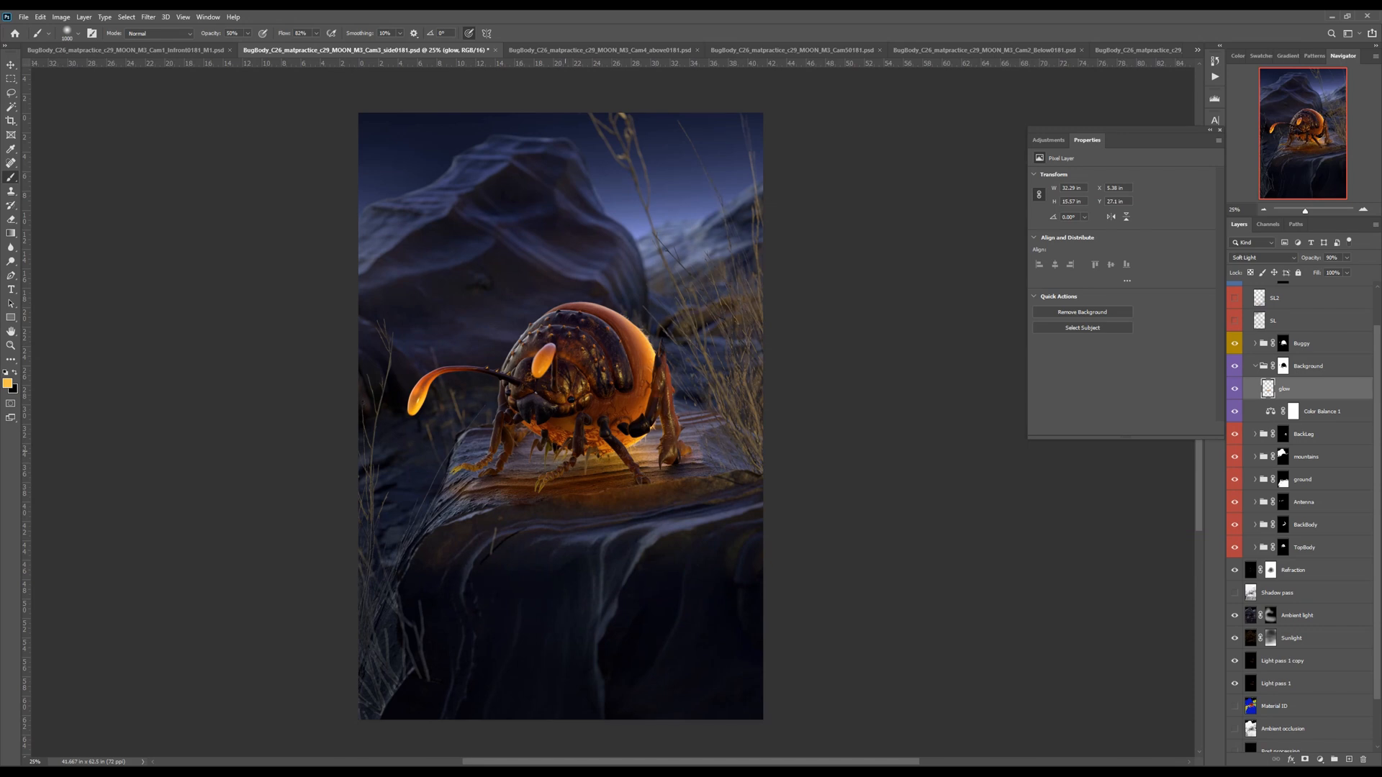
left_click(533, 452, "alt")
left_click(534, 425, "alt")
left_click_drag(605, 463, 663, 475)
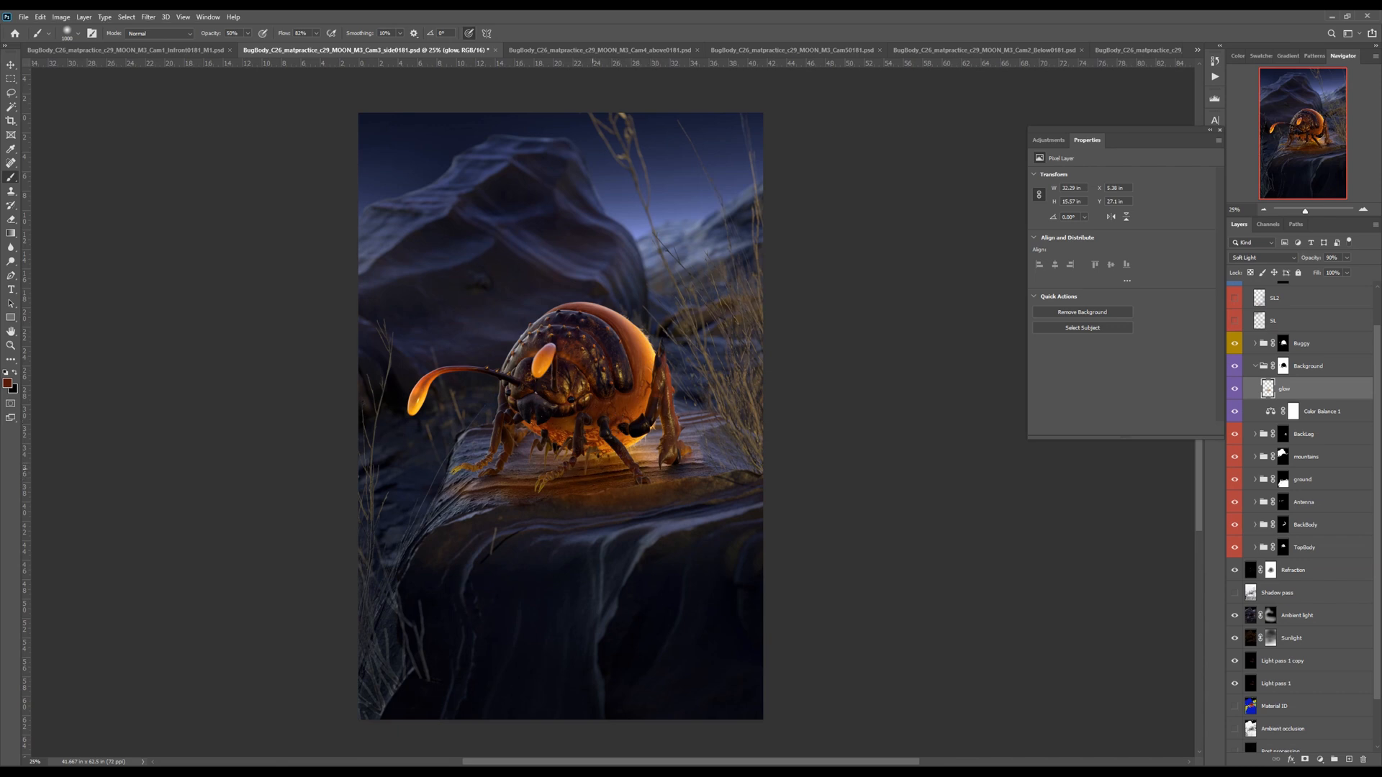
key("e")
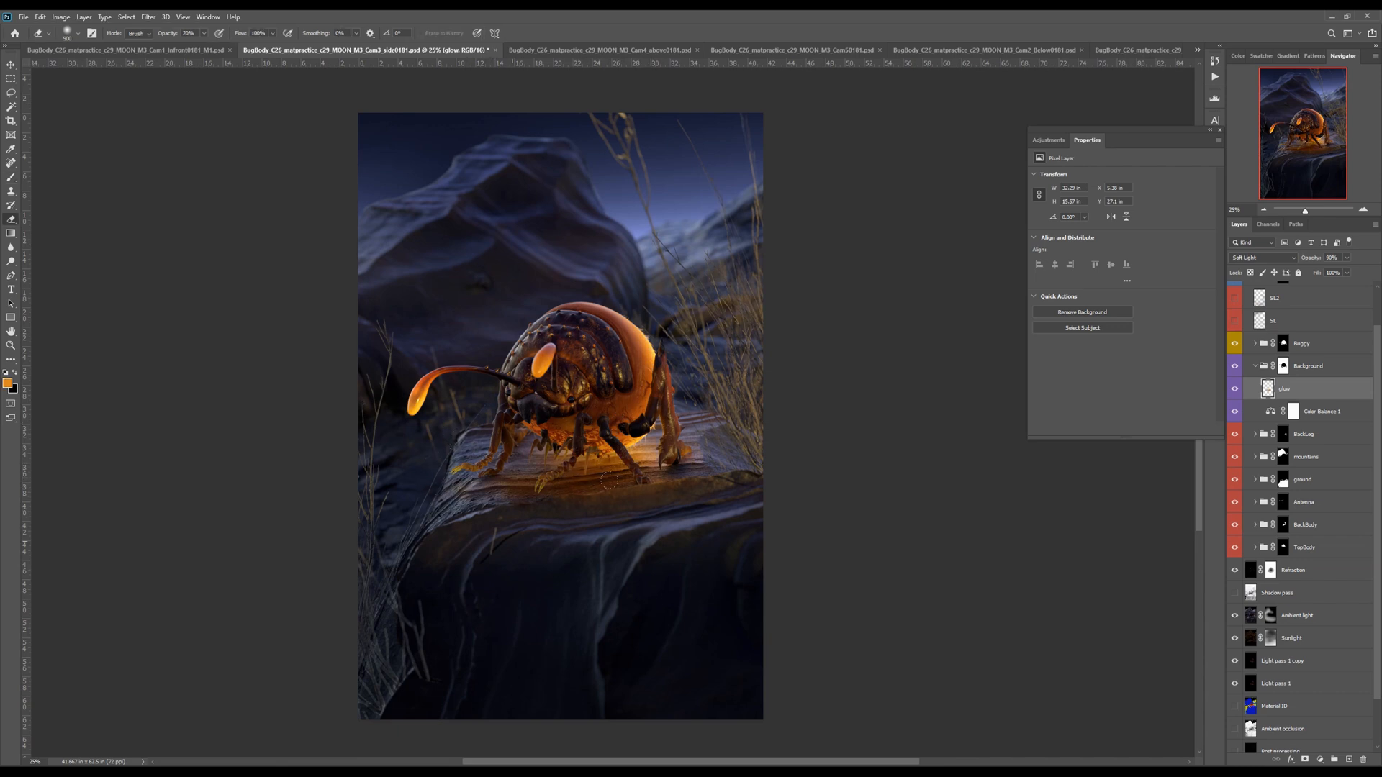
left_click_drag(1234, 395, 1234, 412)
left_click(1255, 366)
Turn on the SL layer and compare the image with and without it
left_click(1267, 320)
left_click(1235, 322)
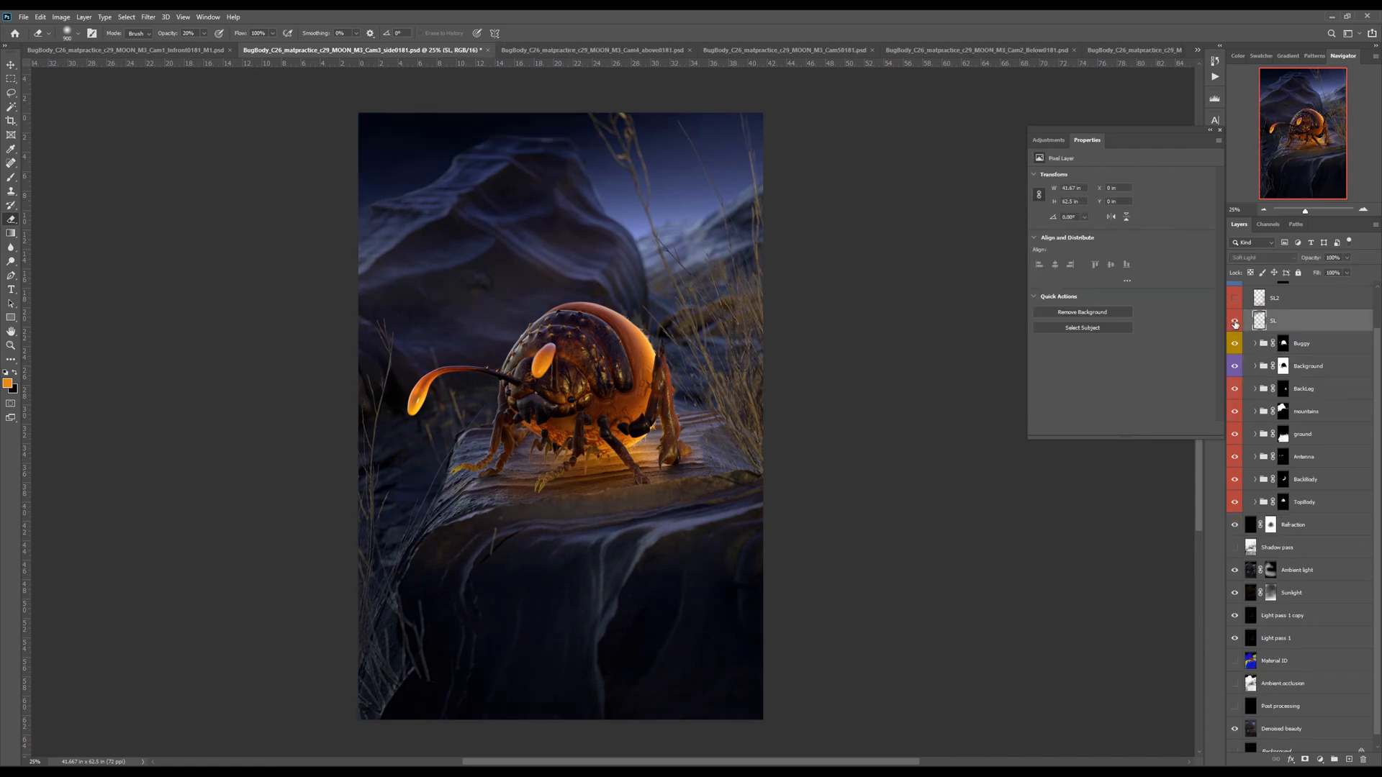
left_click_drag(625, 422, 625, 436)
left_click(1235, 322)
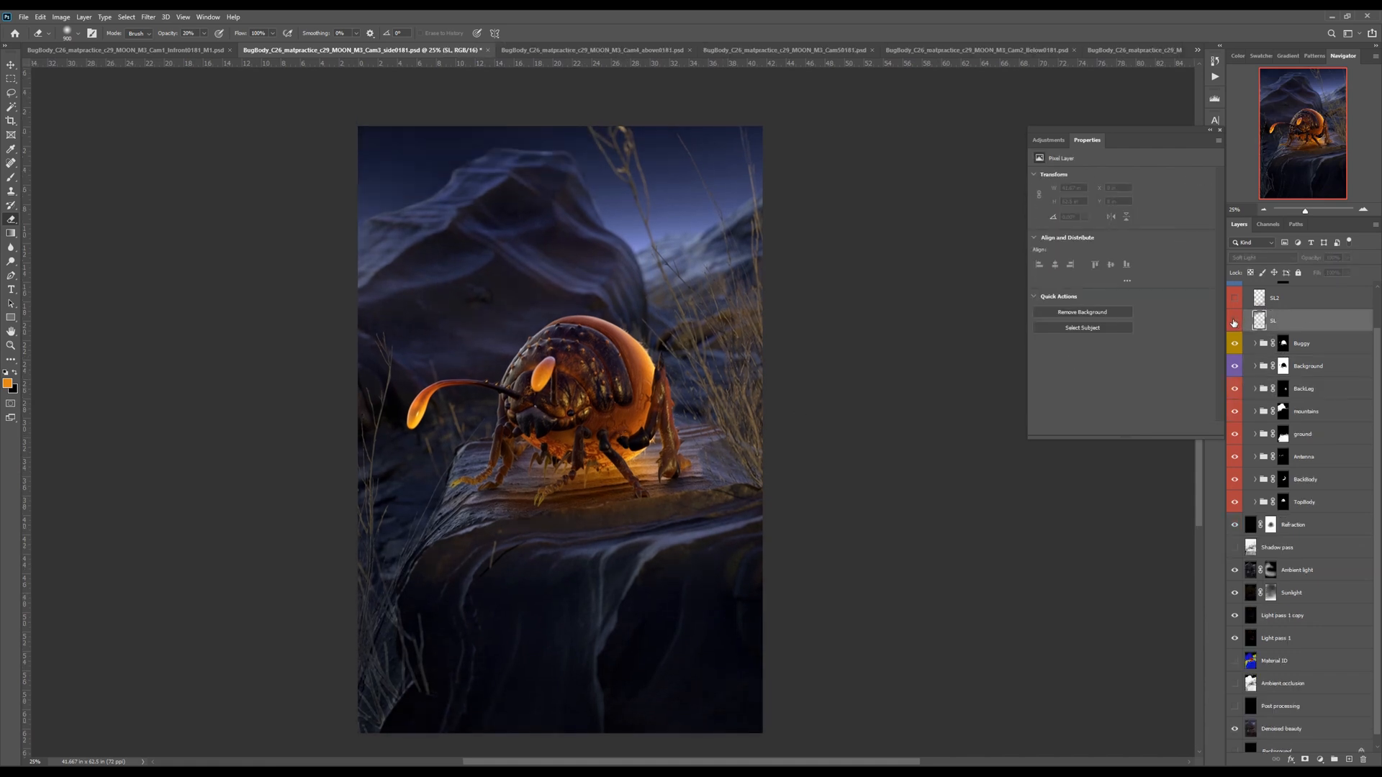
left_click(1235, 322)
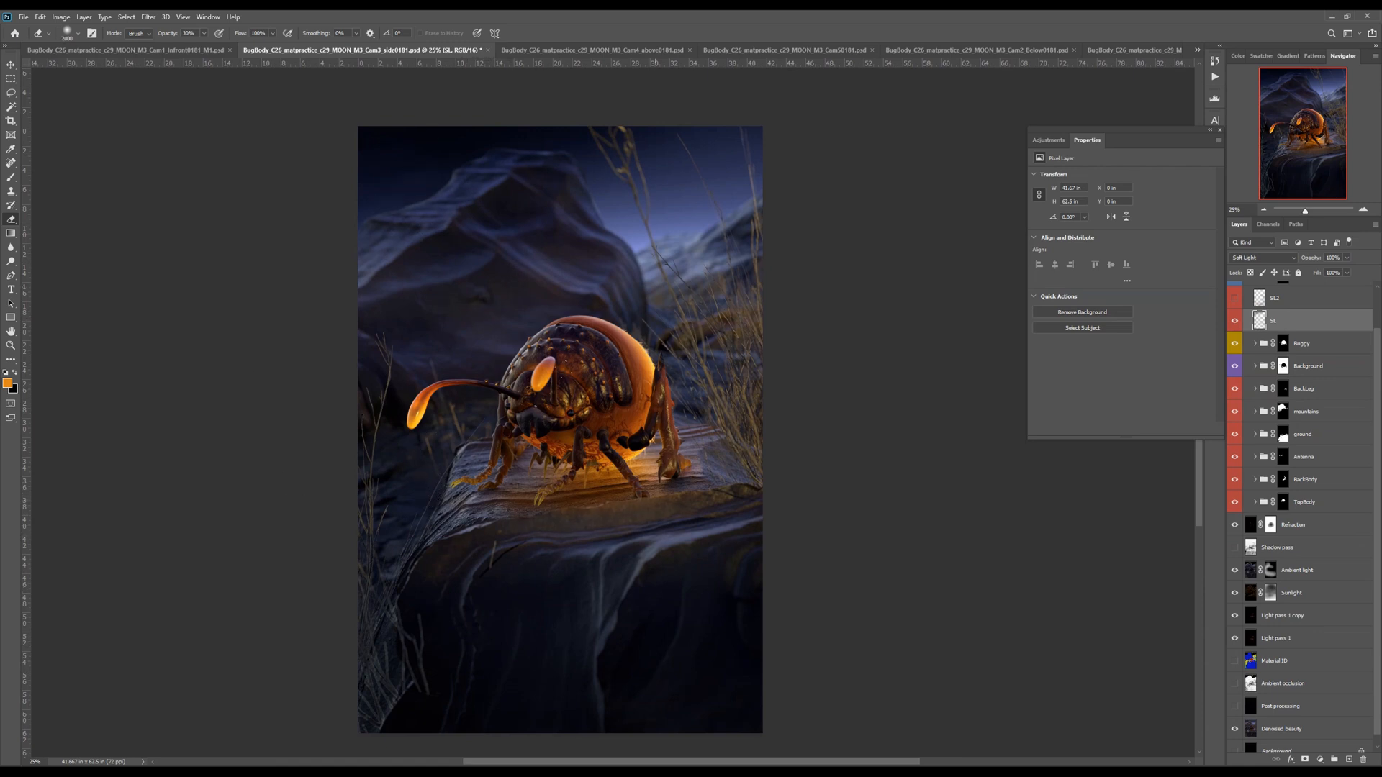
Turn on the SL2 layer and switch to the Eraser
scroll(1378, 357, "up", 2)
left_click(1277, 343)
left_click(1236, 342)
key("b")
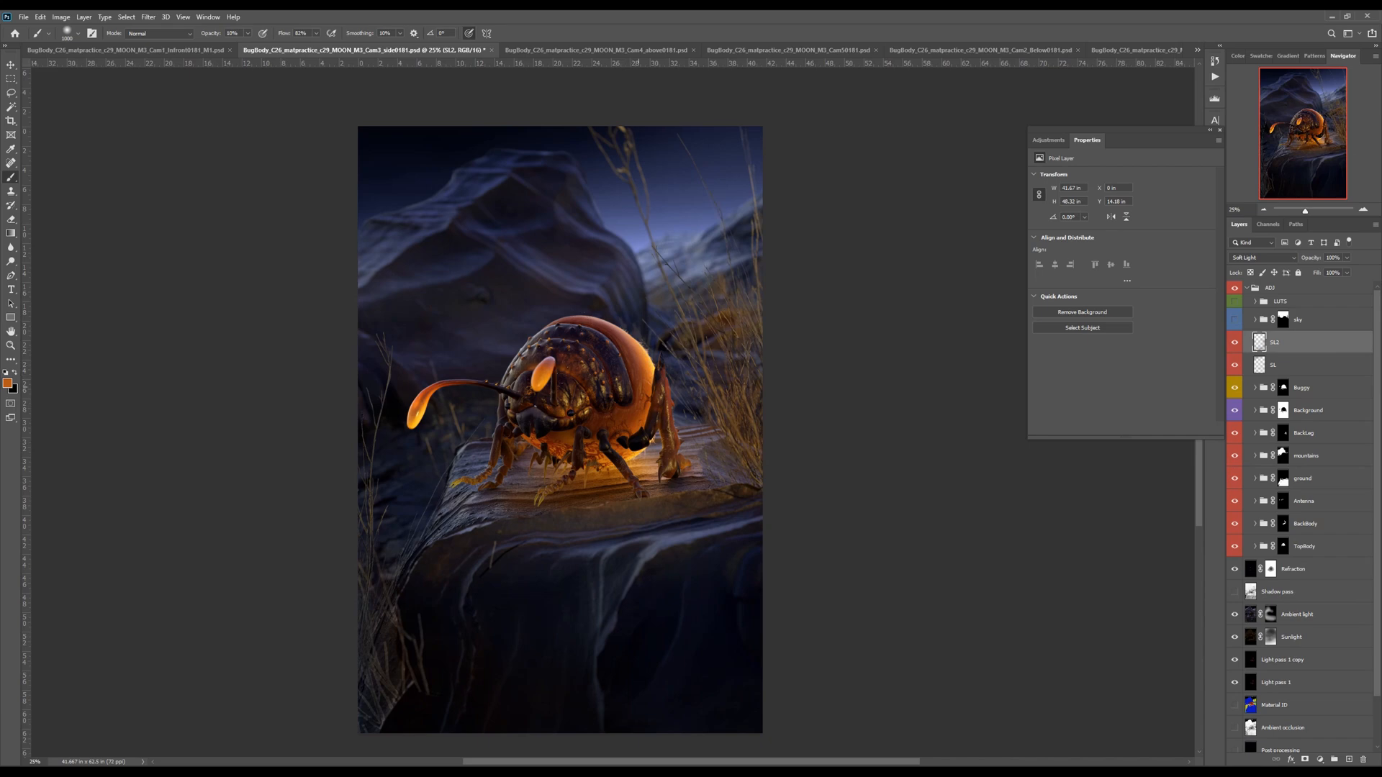
key("e")
Examine the mountains, Buggy, Background and ground masks around the grass at the rock's lower-left corner
mouse_move(356, 688)
left_mouse_down()
mouse_move(521, 598)
mouse_move(546, 525)
mouse_move(503, 543)
left_mouse_up()
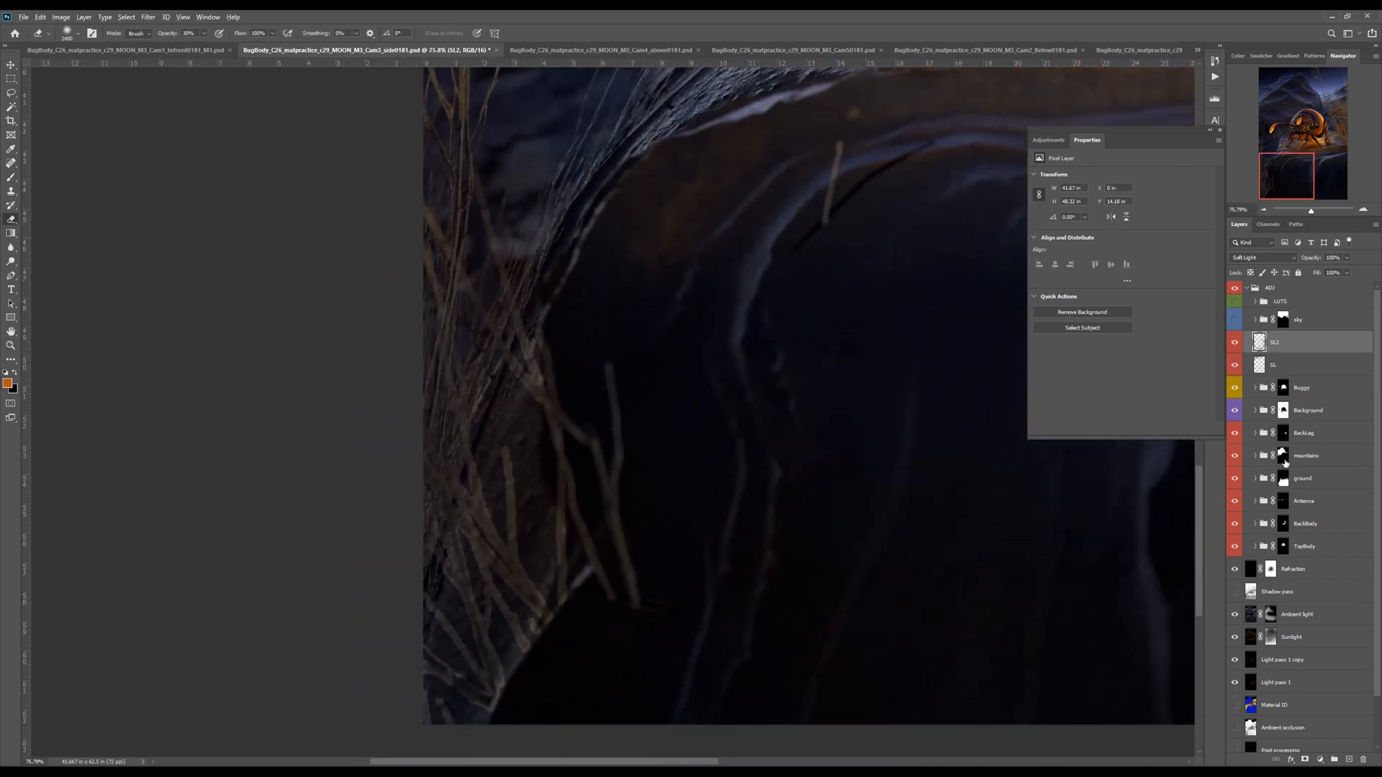
left_click(1285, 461, "alt")
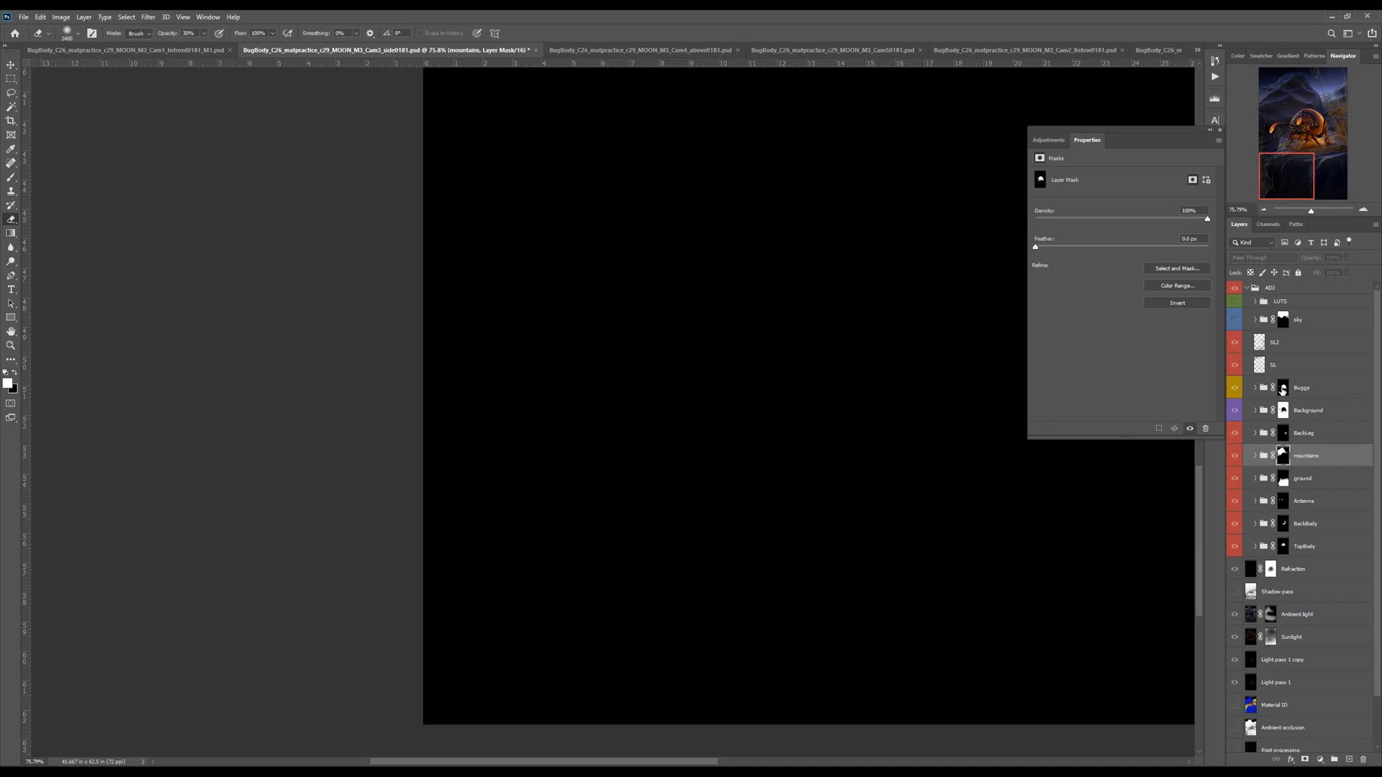
left_click(1283, 390)
left_click(1283, 411, "alt")
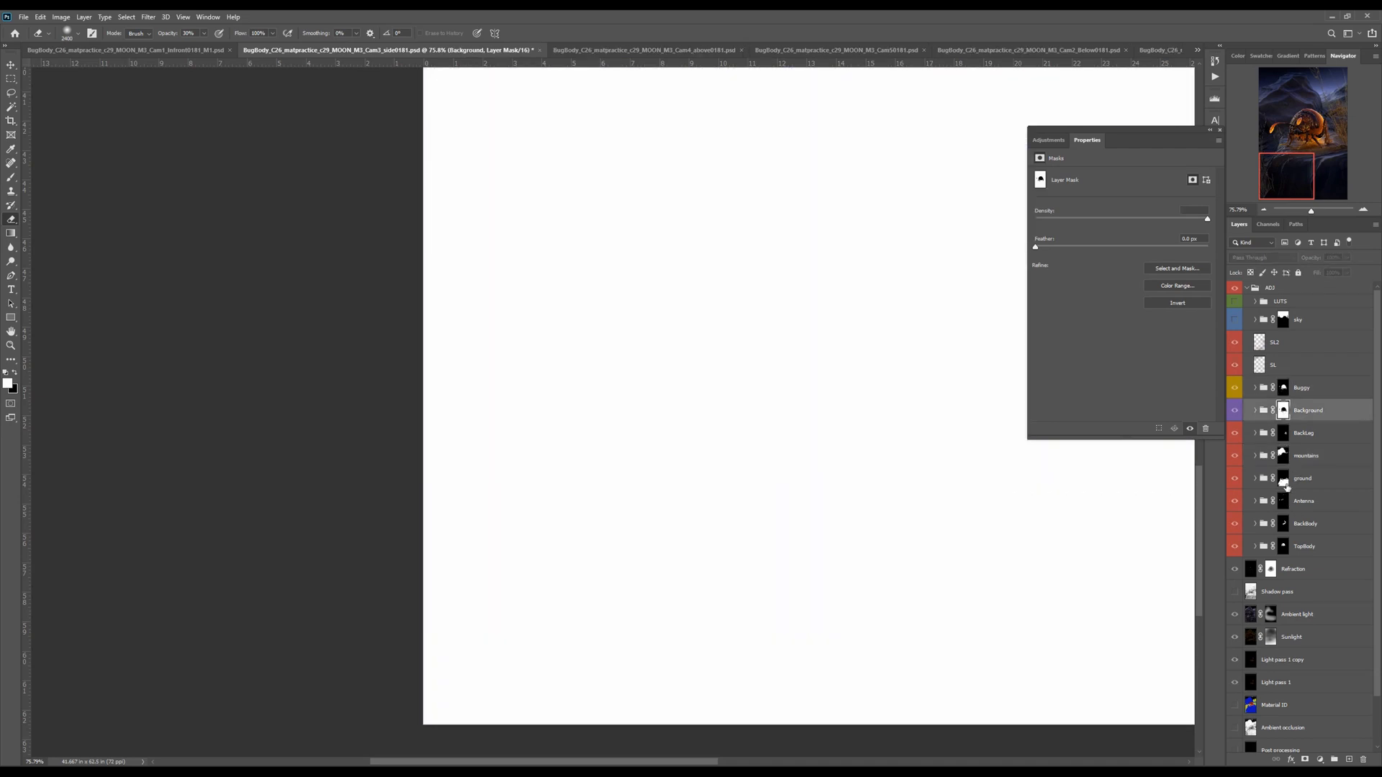
left_click(1285, 486)
left_click(1284, 484, "alt")
left_click(1285, 484, "alt")
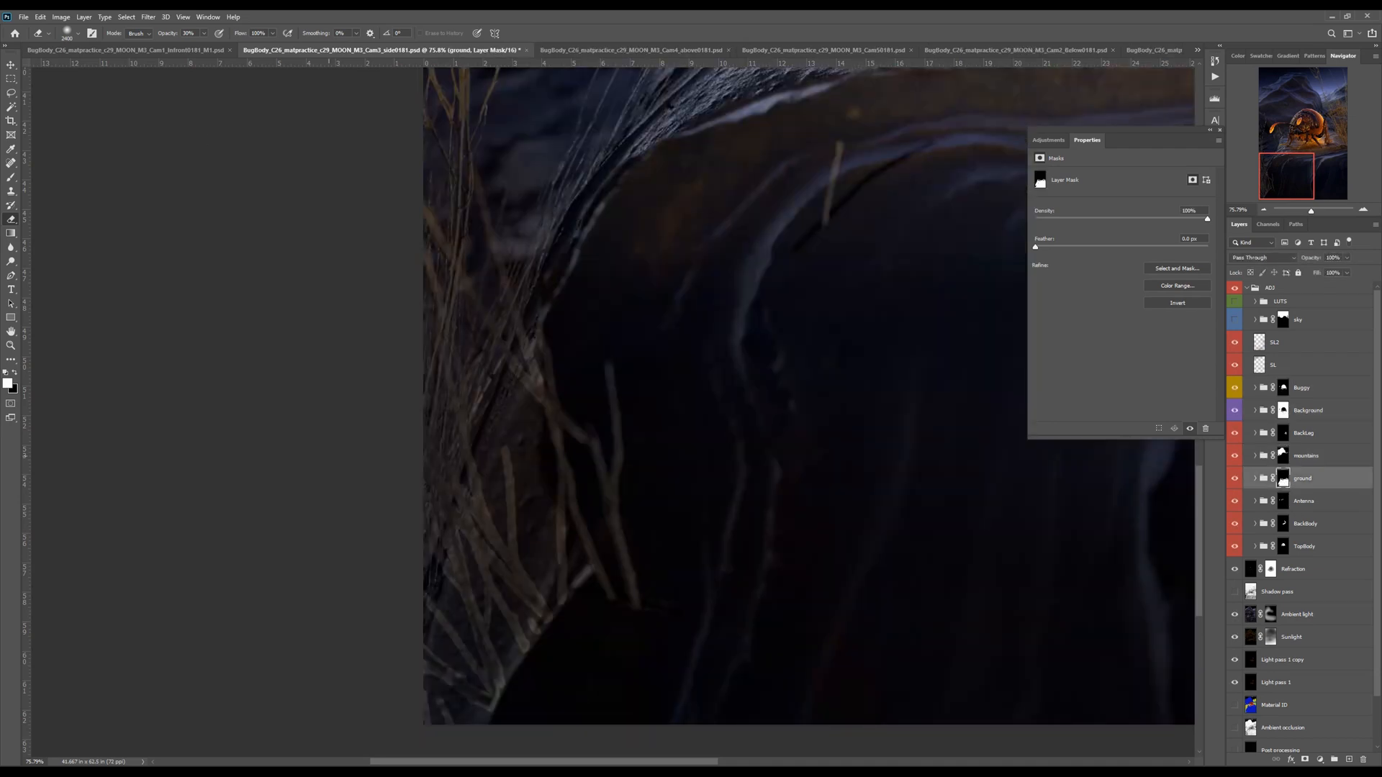
Lasso the rock edge and grass at the image's lower-left corner and feather the selection
key("ctrl+minus")
key("ctrl+minus")
key("ctrl+minus")
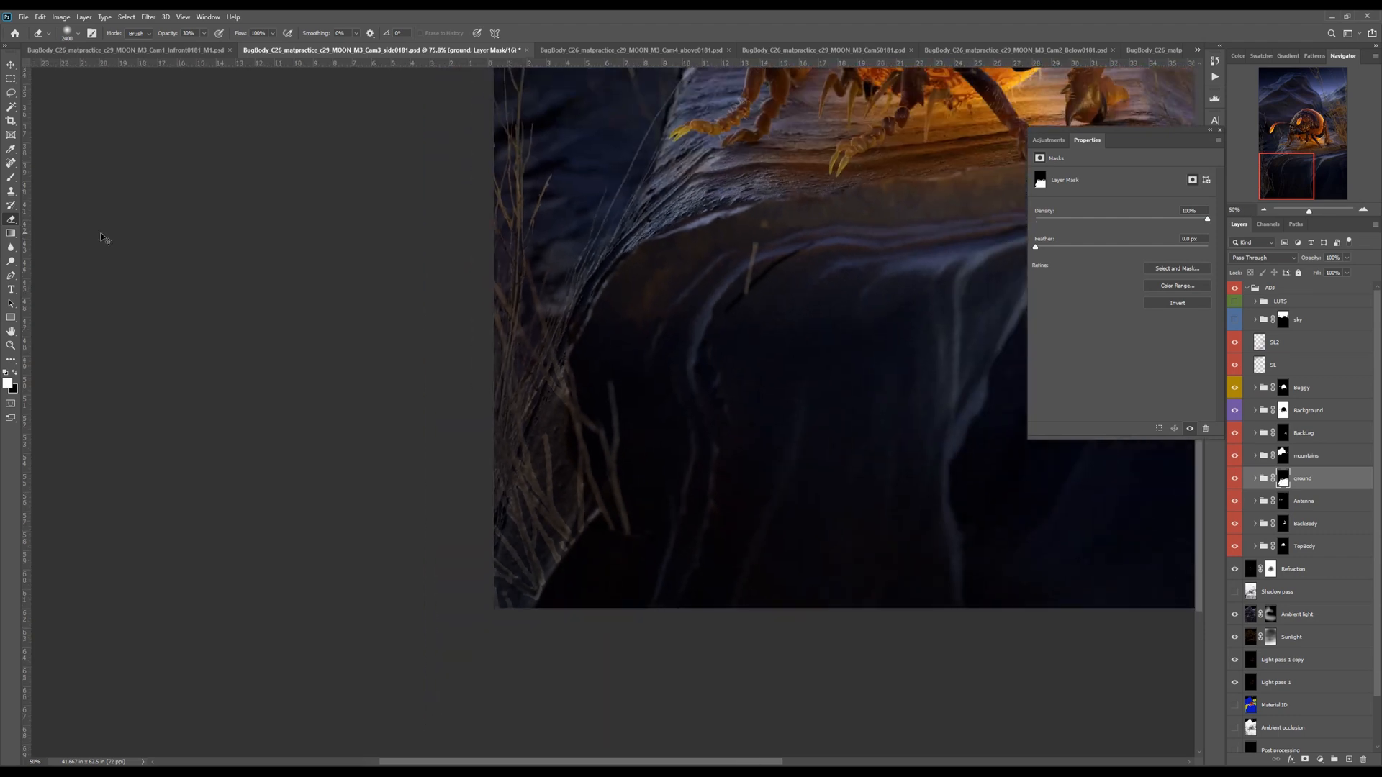
left_click_drag(645, 379, 649, 434)
key("l")
mouse_move(741, 355)
left_mouse_down()
mouse_move(720, 321)
mouse_move(568, 283)
mouse_move(748, 506)
mouse_move(508, 499)
mouse_move(512, 609)
left_mouse_up()
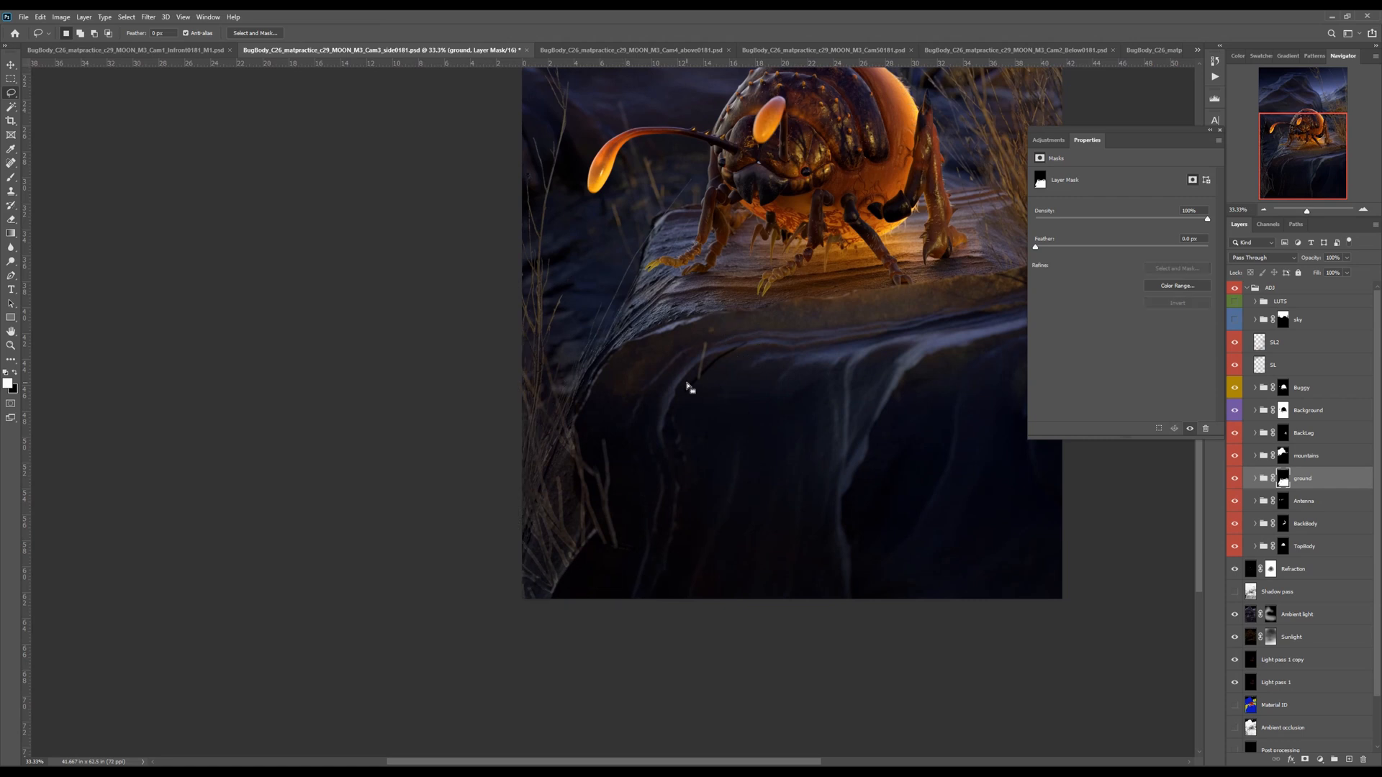
key("shift+F6")
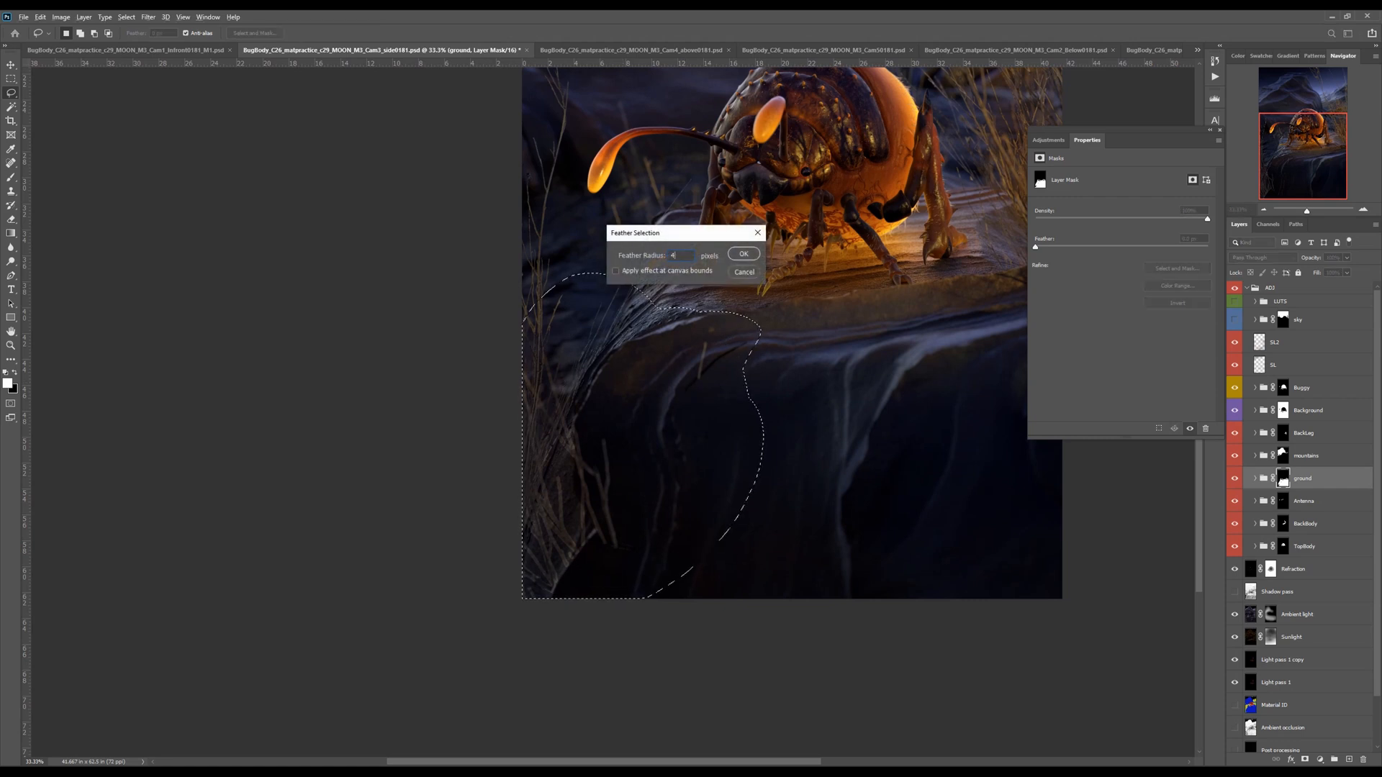
key("Return")
Soften the selected part of the ground group's mask with Gaussian Blur
left_click(126, 17)
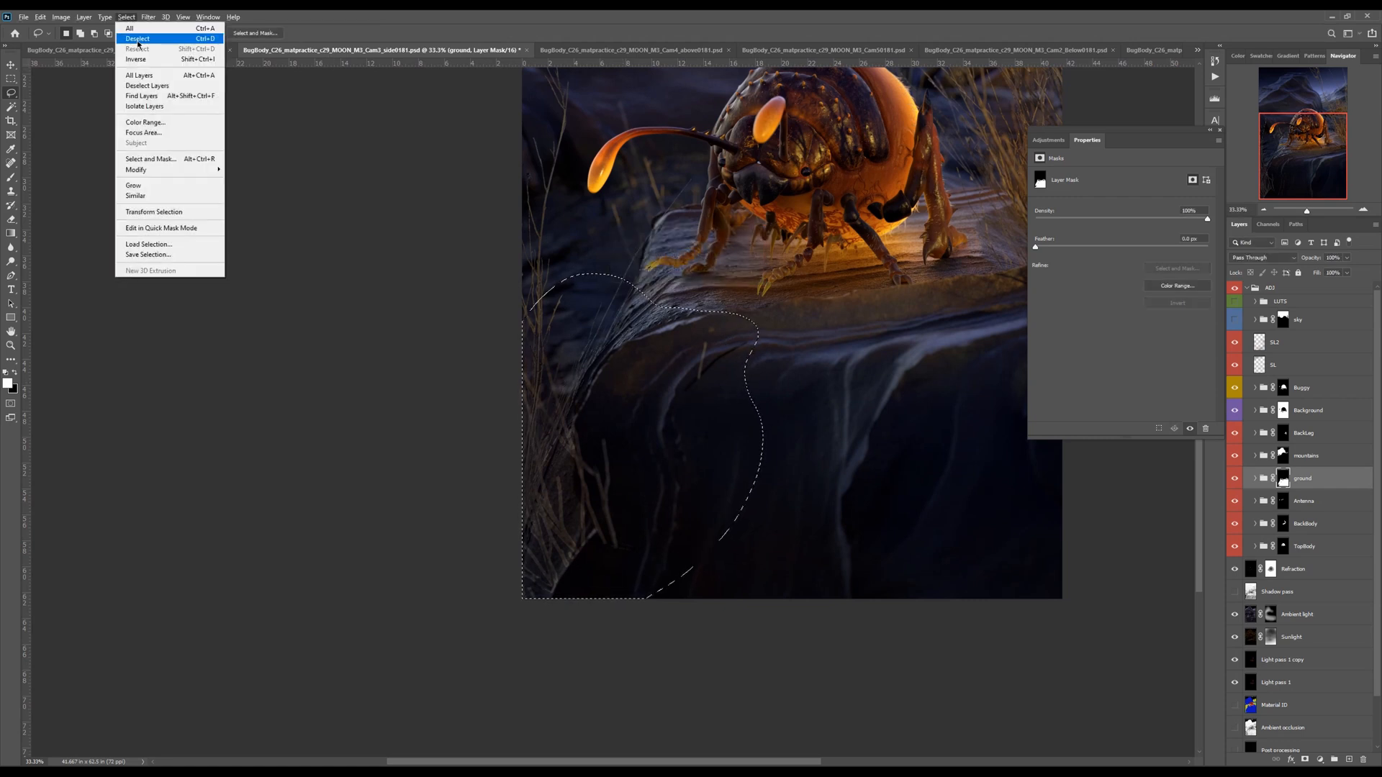
mouse_move(148, 16)
mouse_move(255, 139)
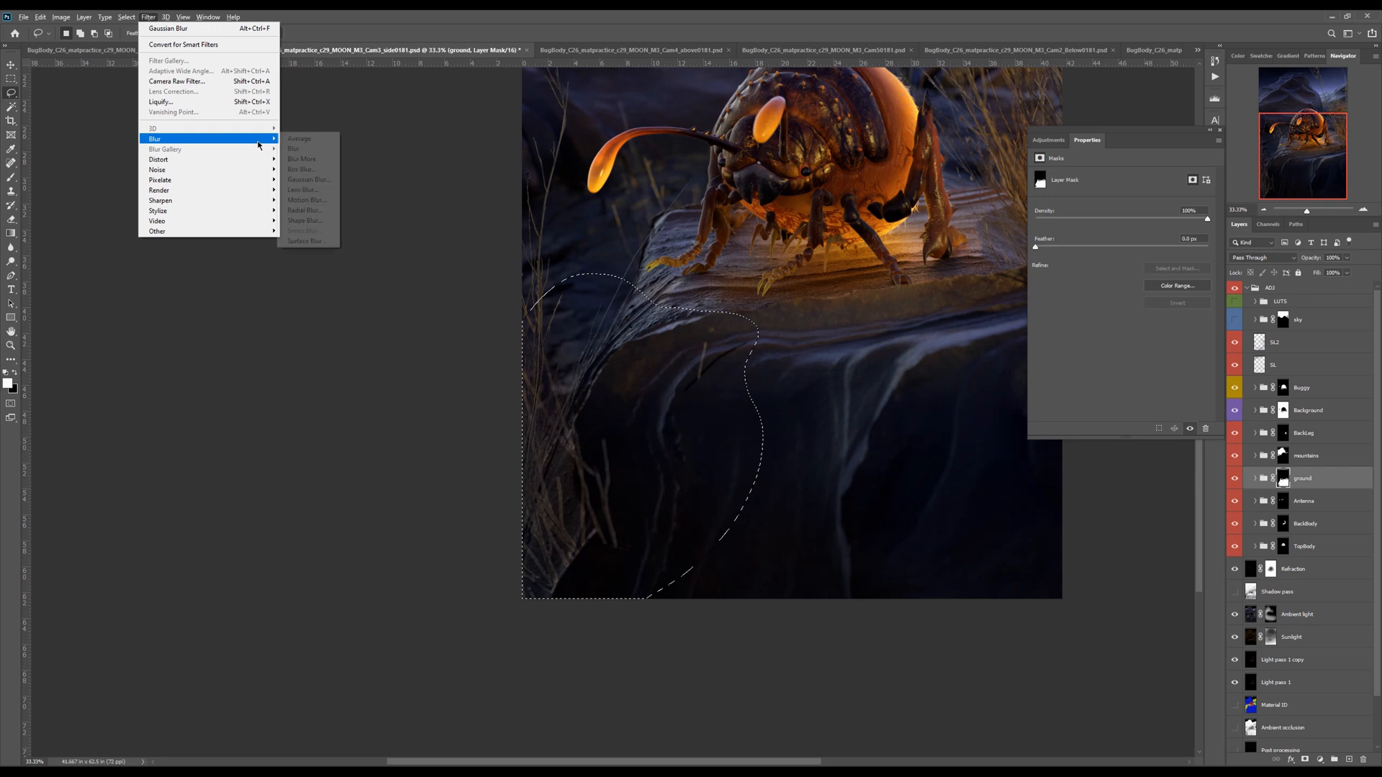
left_click(308, 180)
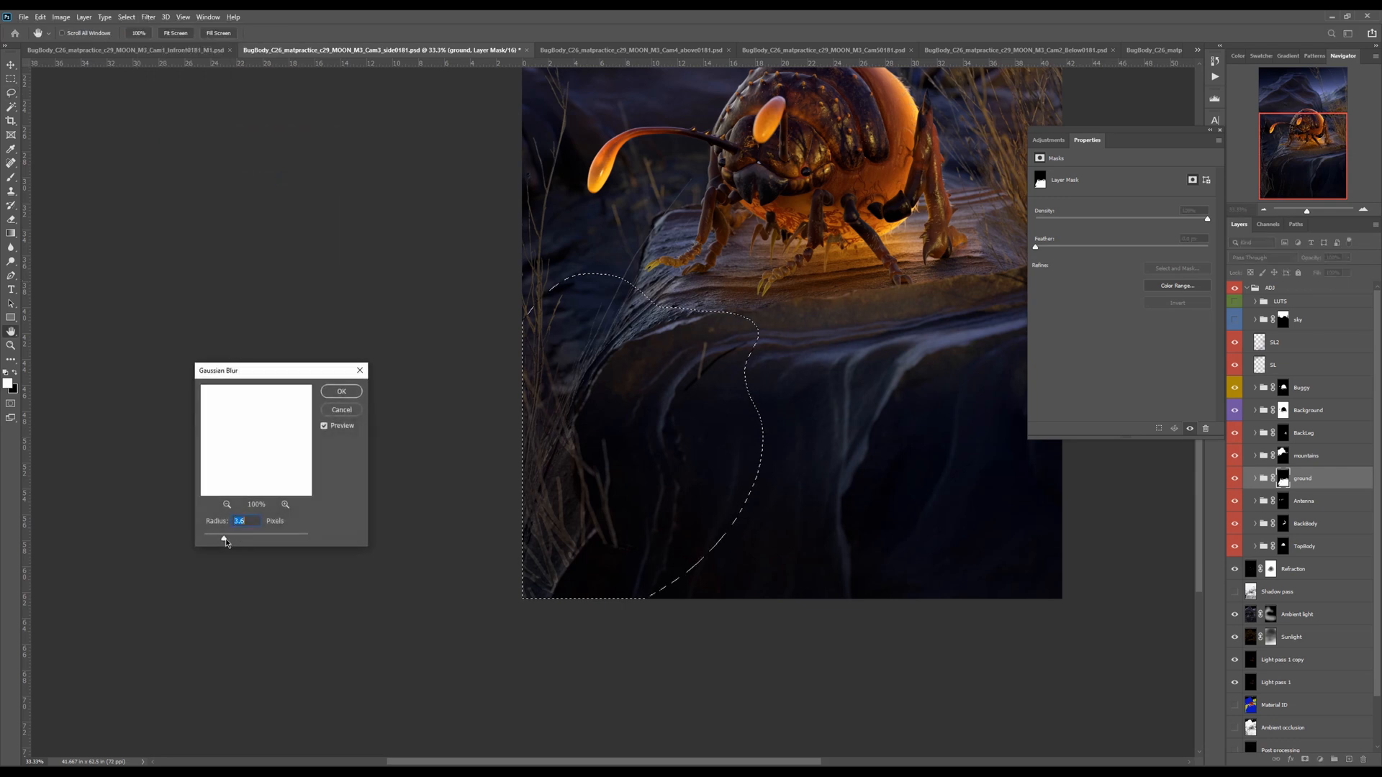
left_click_drag(238, 539, 231, 541)
left_click(355, 394)
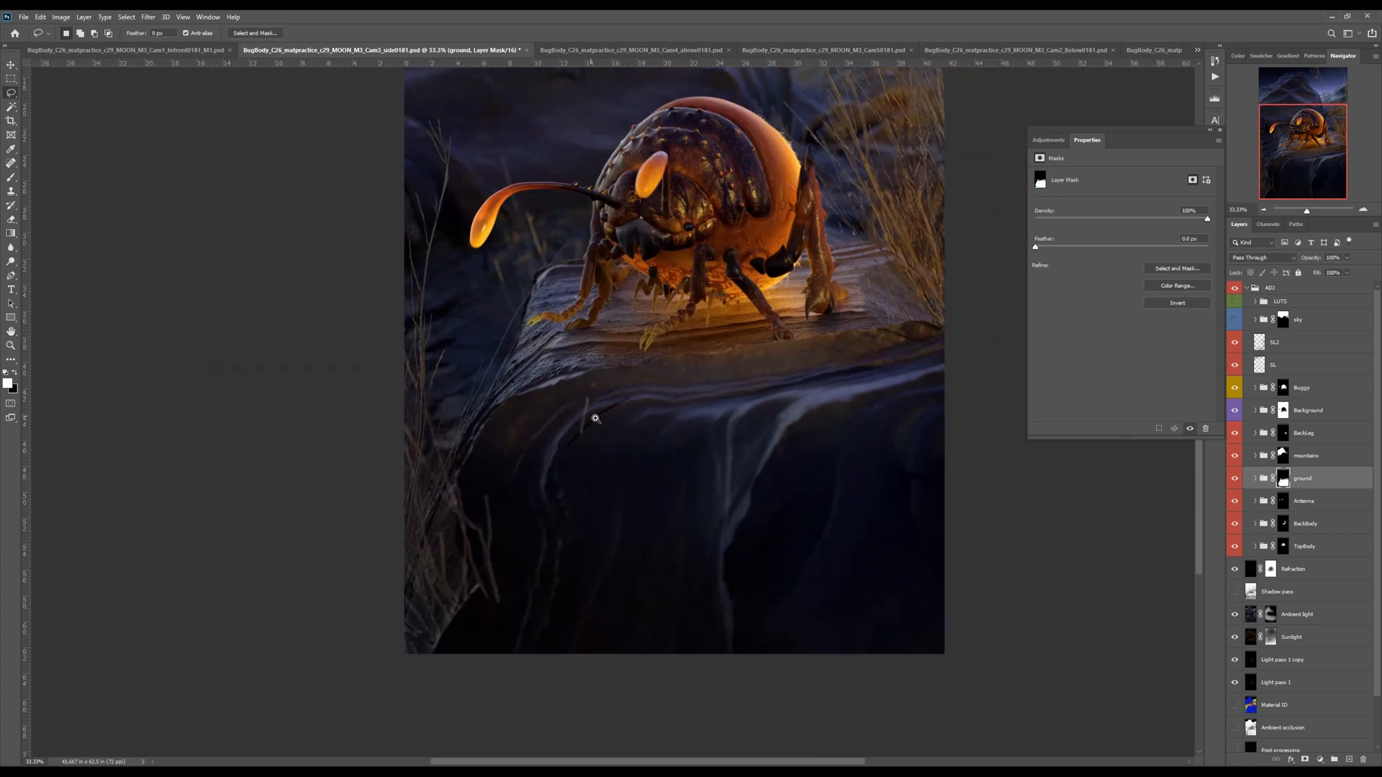
Create a new layer named rt above the Refraction layer
left_click_drag(595, 418, 651, 437)
left_click(1258, 566)
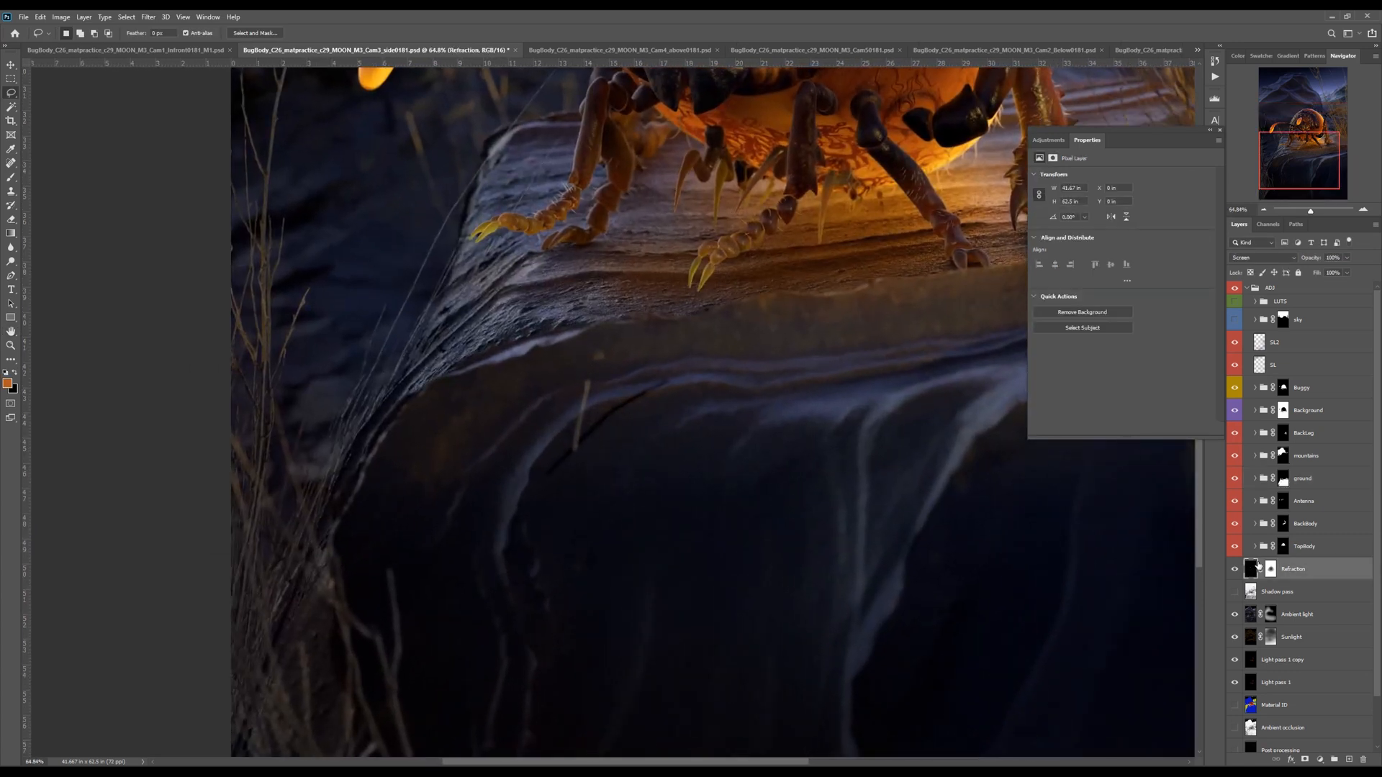
key("ctrl+shift+n")
type("rt")
key("Return")
Clone out the lower part of the stray twig and its shadow on the rock face, using an enlarged Clone Stamp
key("s")
key("bracketright")
key("bracketright")
key("bracketright")
key("bracketright")
key("bracketright")
key("bracketright")
key("bracketright")
left_click(554, 442, "alt")
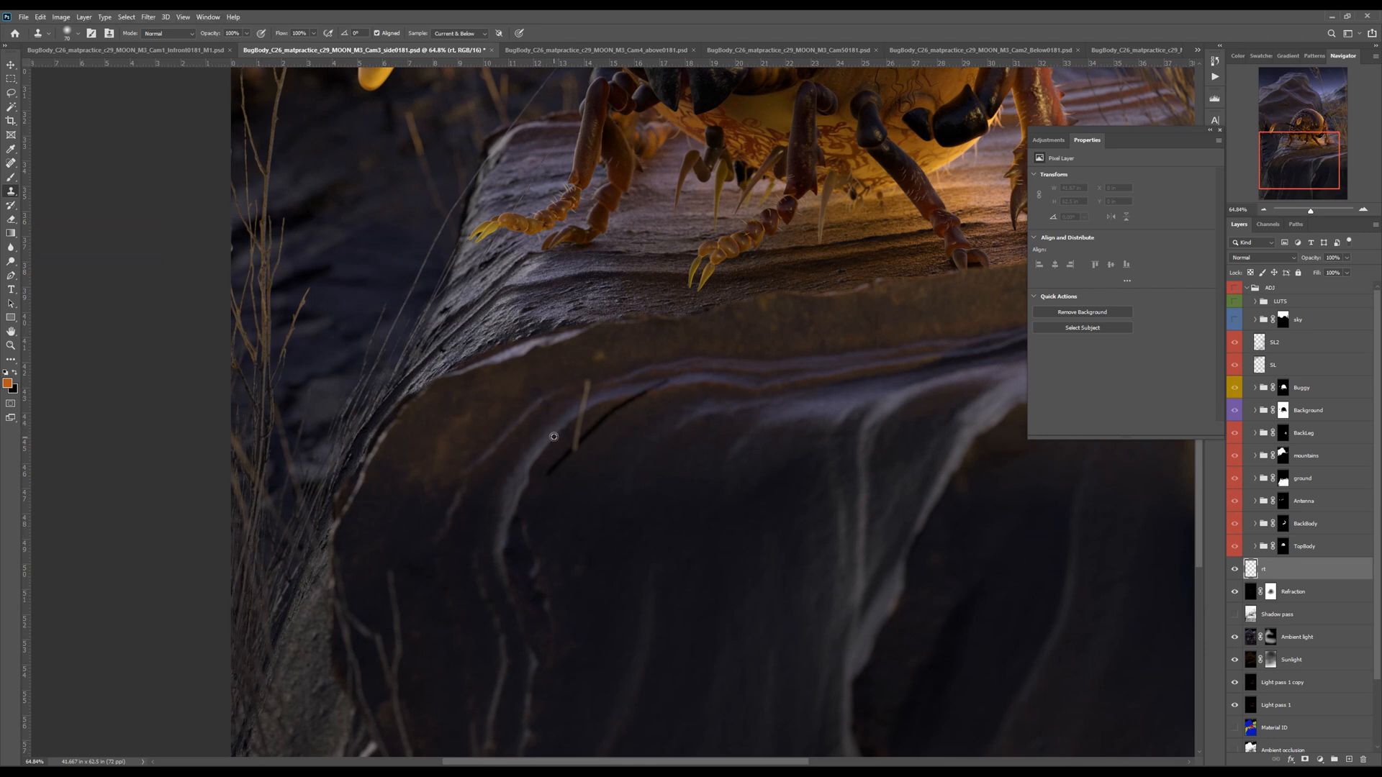
left_click_drag(572, 432, 569, 445)
left_click(589, 480, "alt")
mouse_move(577, 451)
left_mouse_down()
mouse_move(546, 475)
mouse_move(592, 425)
mouse_move(562, 481)
left_mouse_up()
Clone away the rest of the twig and the upper end of its shadow along the rock's pale band
left_click(630, 442, "alt")
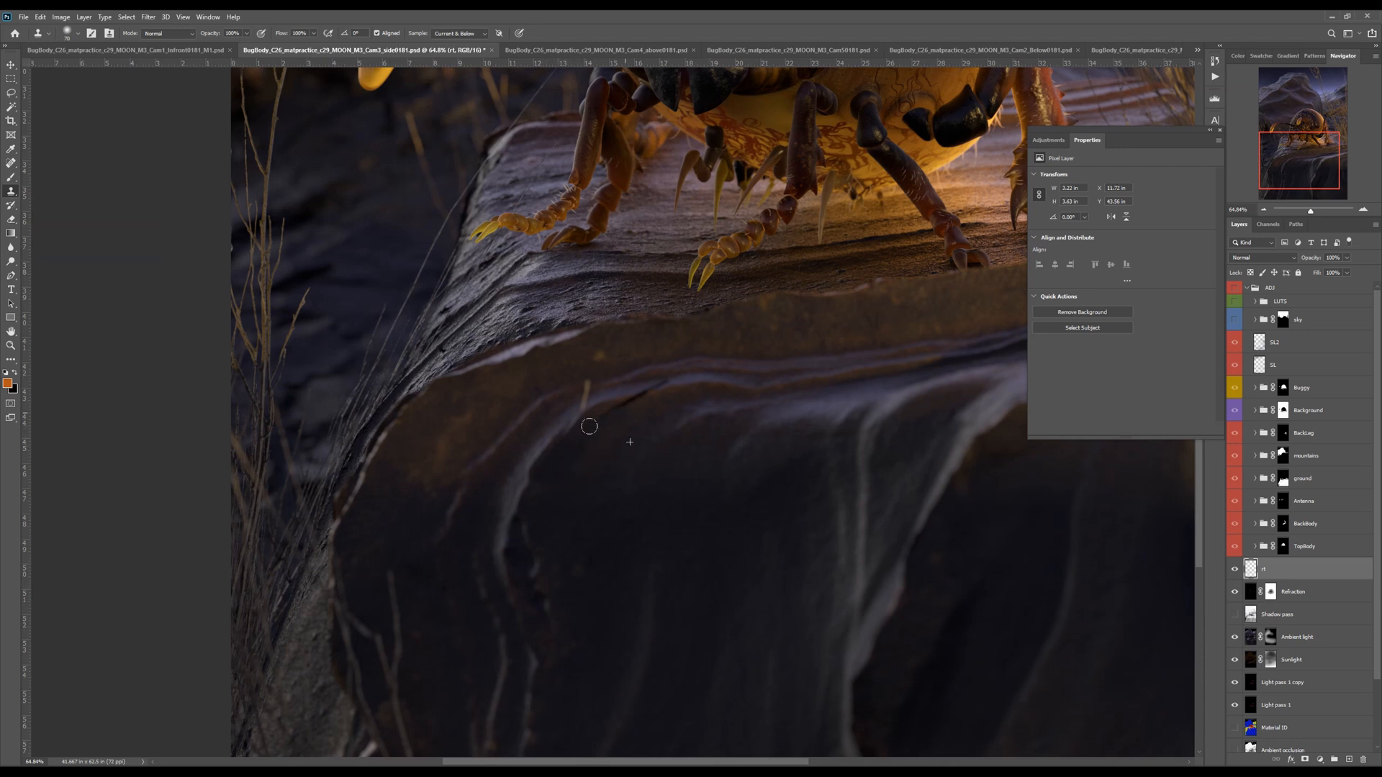
left_click_drag(642, 405, 634, 410)
left_click(627, 438, "alt")
mouse_move(644, 400)
left_mouse_down()
mouse_move(629, 447)
mouse_move(597, 443)
mouse_move(555, 482)
mouse_move(632, 444)
mouse_move(697, 384)
mouse_move(623, 396)
mouse_move(648, 391)
mouse_move(629, 420)
mouse_move(656, 392)
mouse_move(676, 399)
mouse_move(613, 417)
mouse_move(673, 387)
mouse_move(602, 399)
mouse_move(668, 389)
mouse_move(623, 395)
left_mouse_up()
left_click(695, 383, "alt")
left_click(672, 387, "alt")
left_click(676, 398, "alt")
left_click(672, 387, "alt")
left_click(668, 390, "alt")
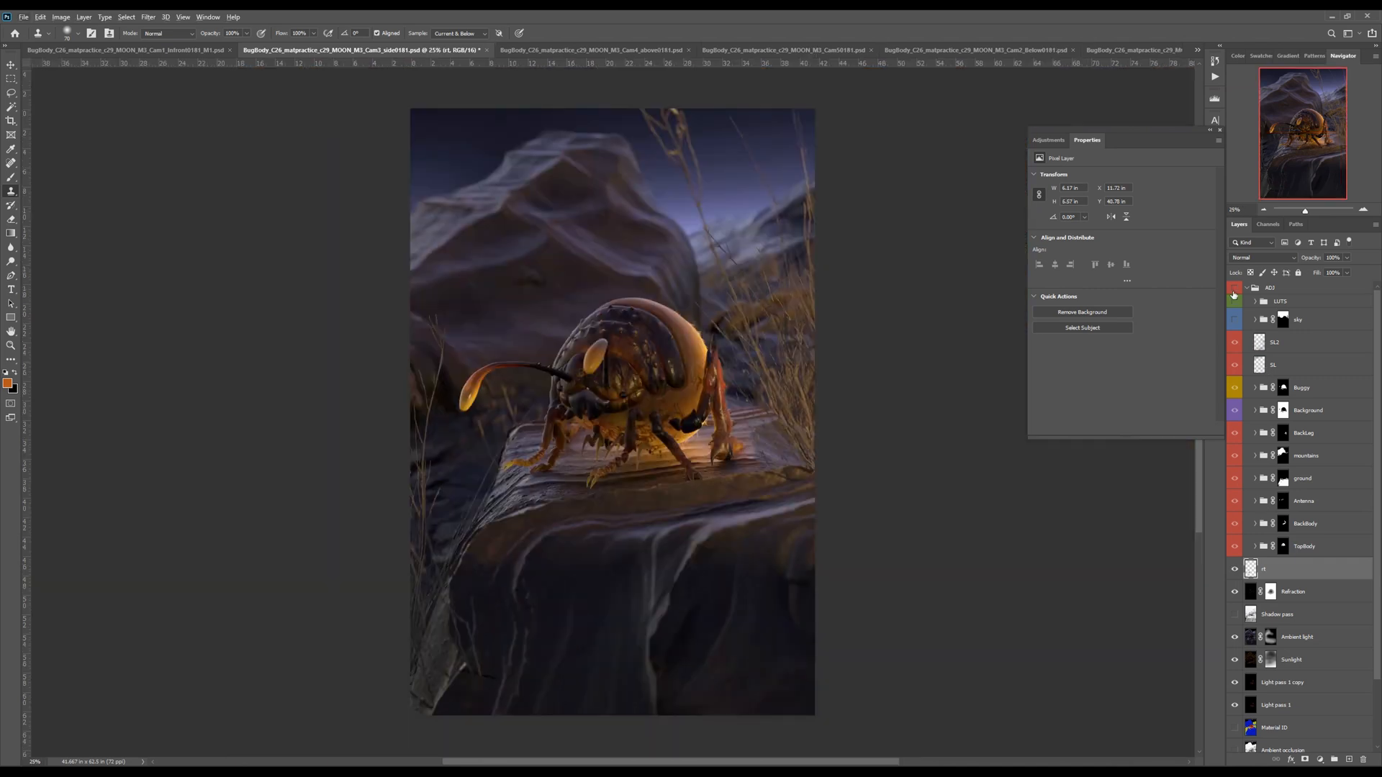
With the ADJ group shown, select the sky region on the Material ID layer and expand the selection by 10 pixels
left_click(1235, 289)
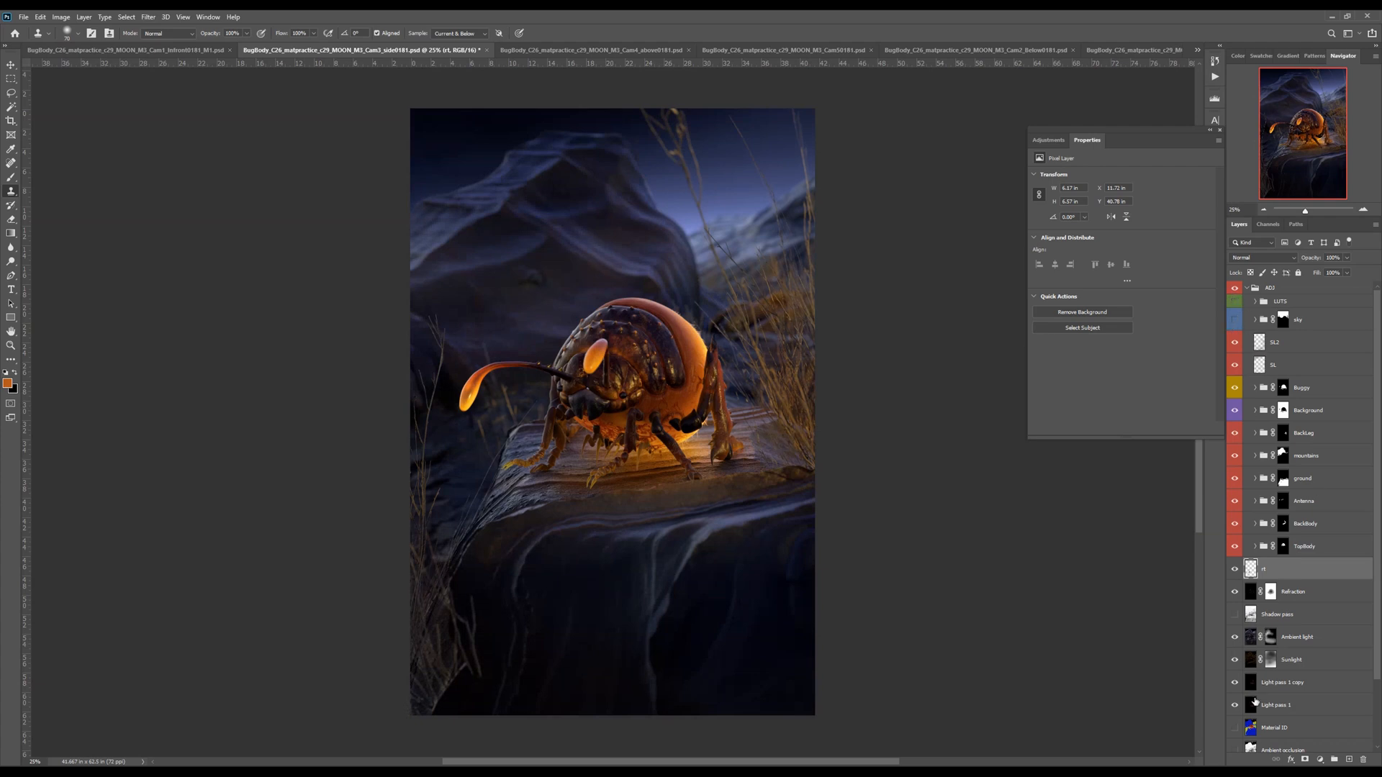
left_click(1235, 728, "alt")
left_click(1278, 728)
key("w")
left_click(679, 211)
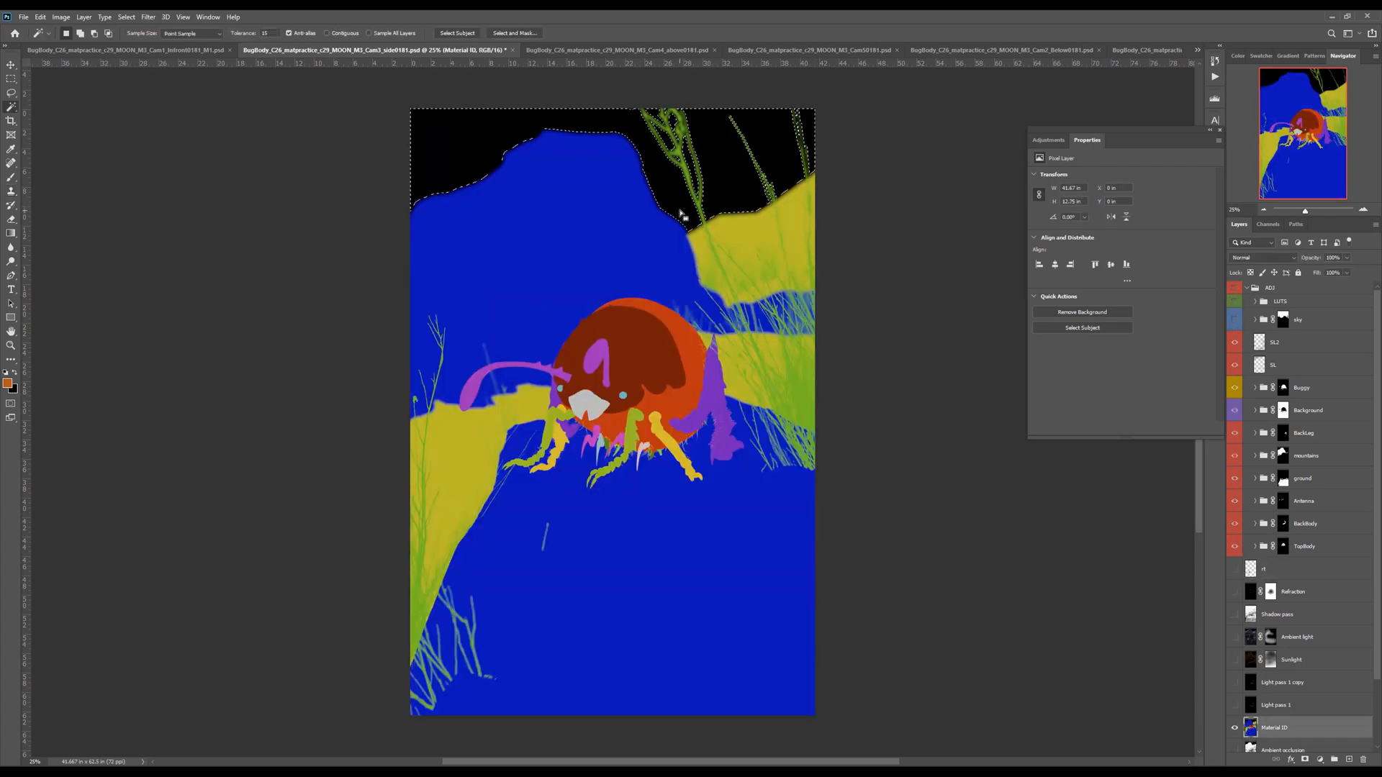
left_click(126, 16)
mouse_move(160, 172)
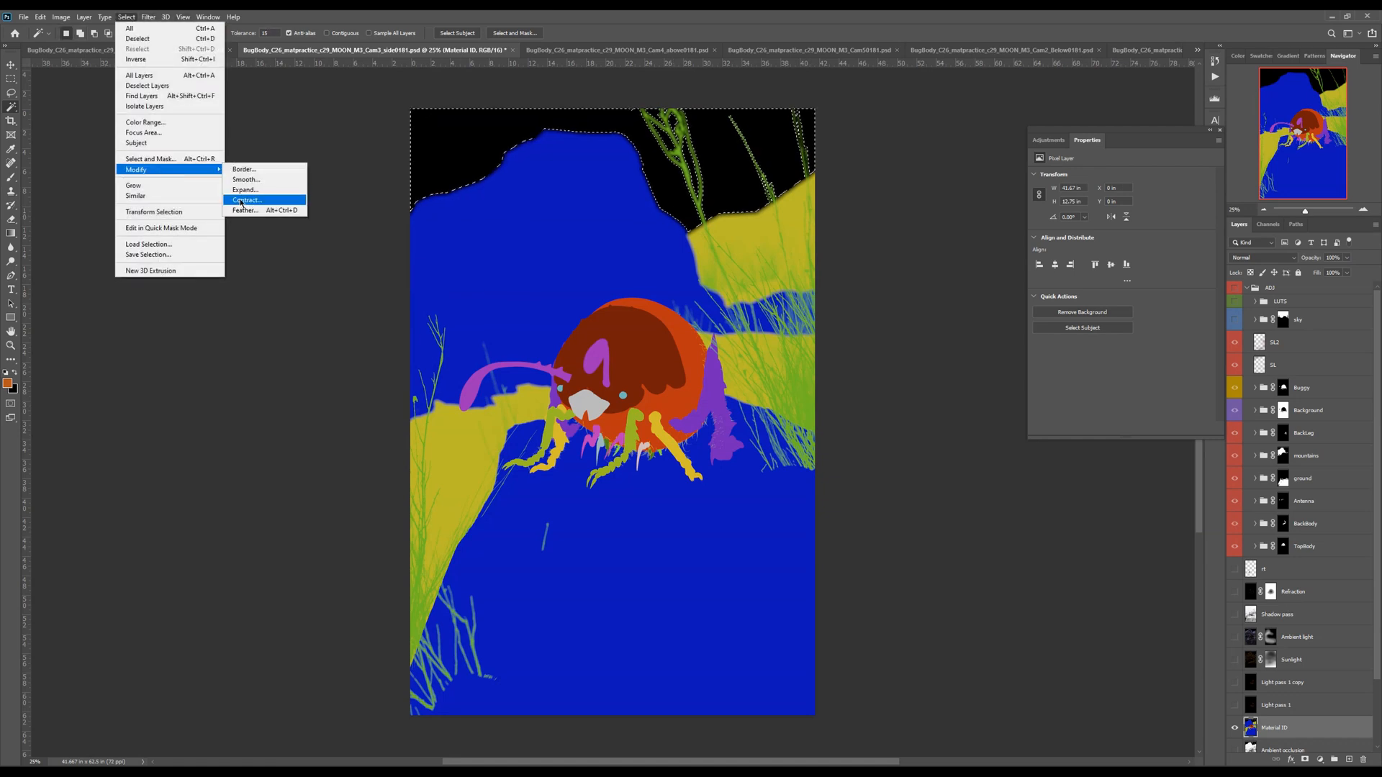
left_click(244, 190)
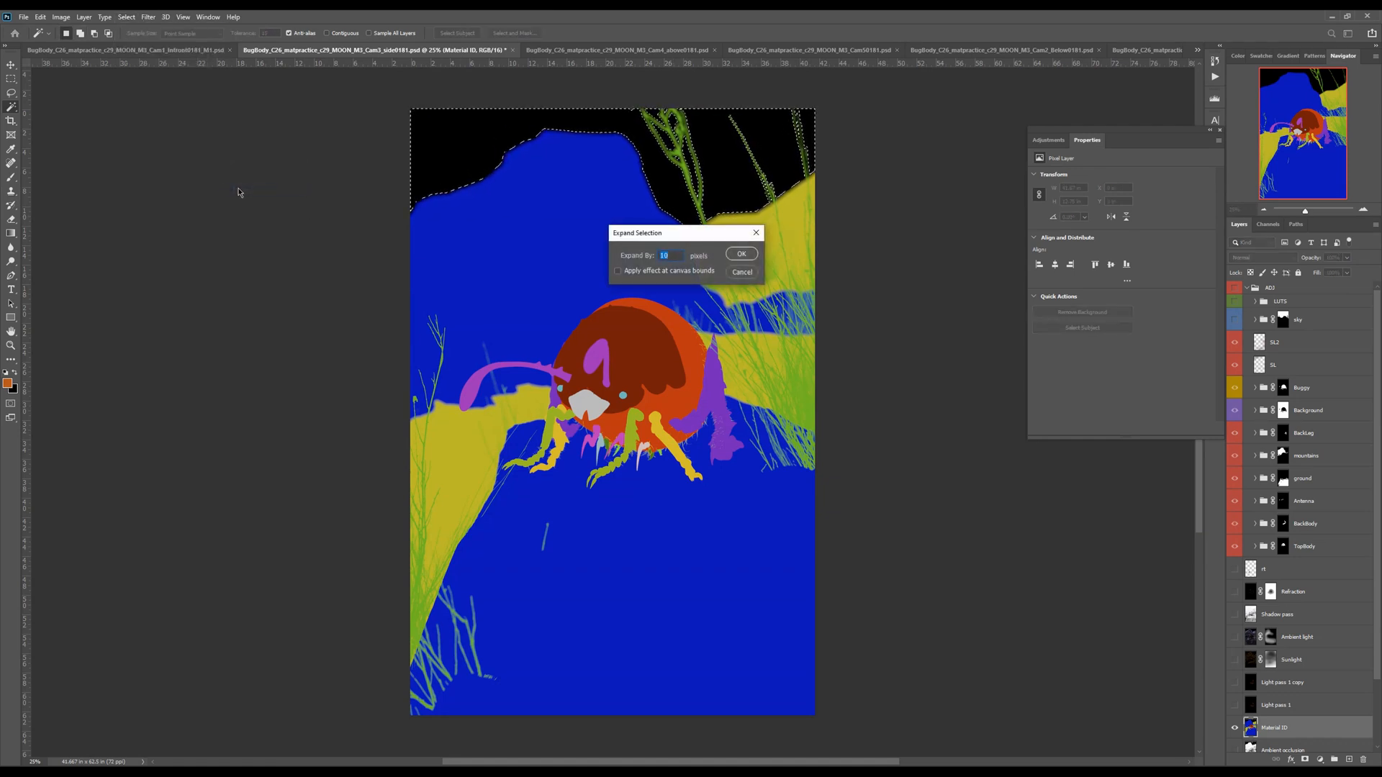
key("Return")
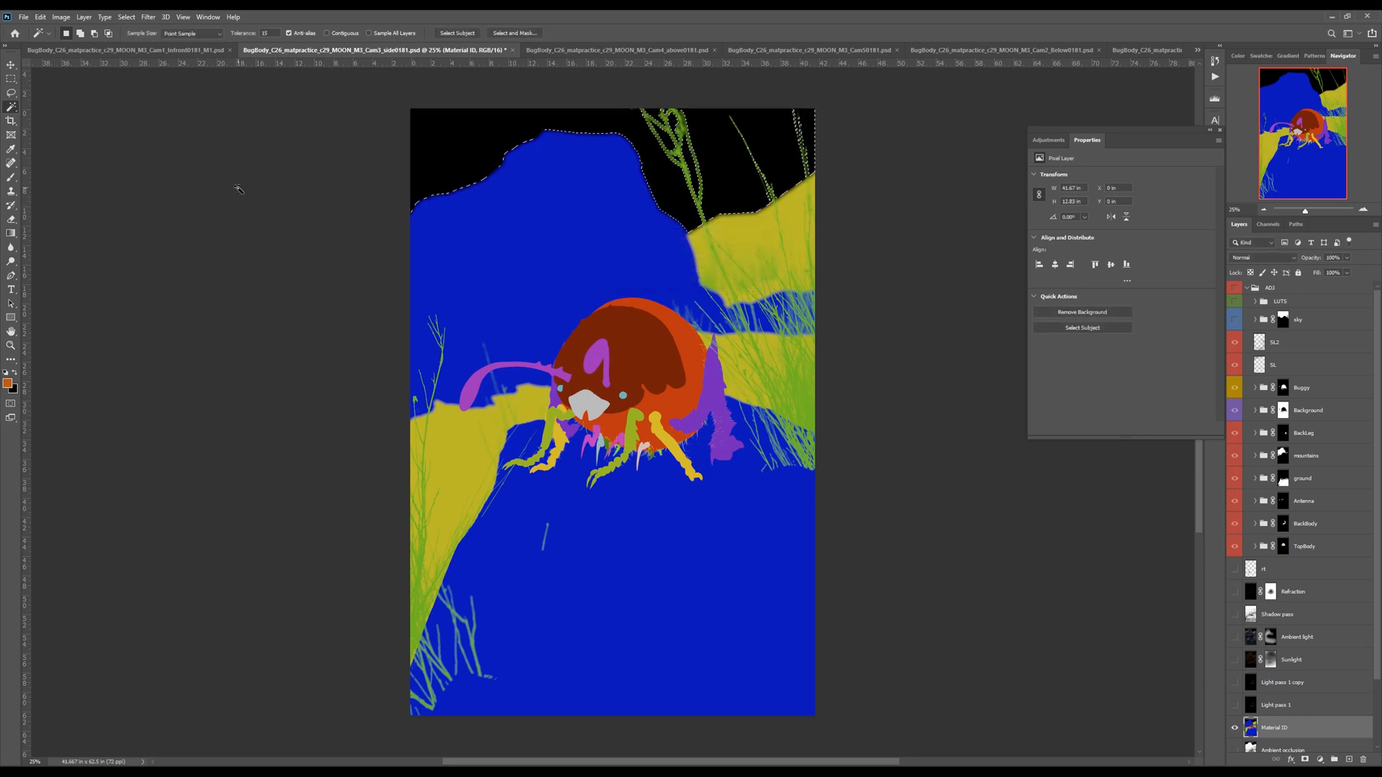
left_click(1234, 728, "alt")
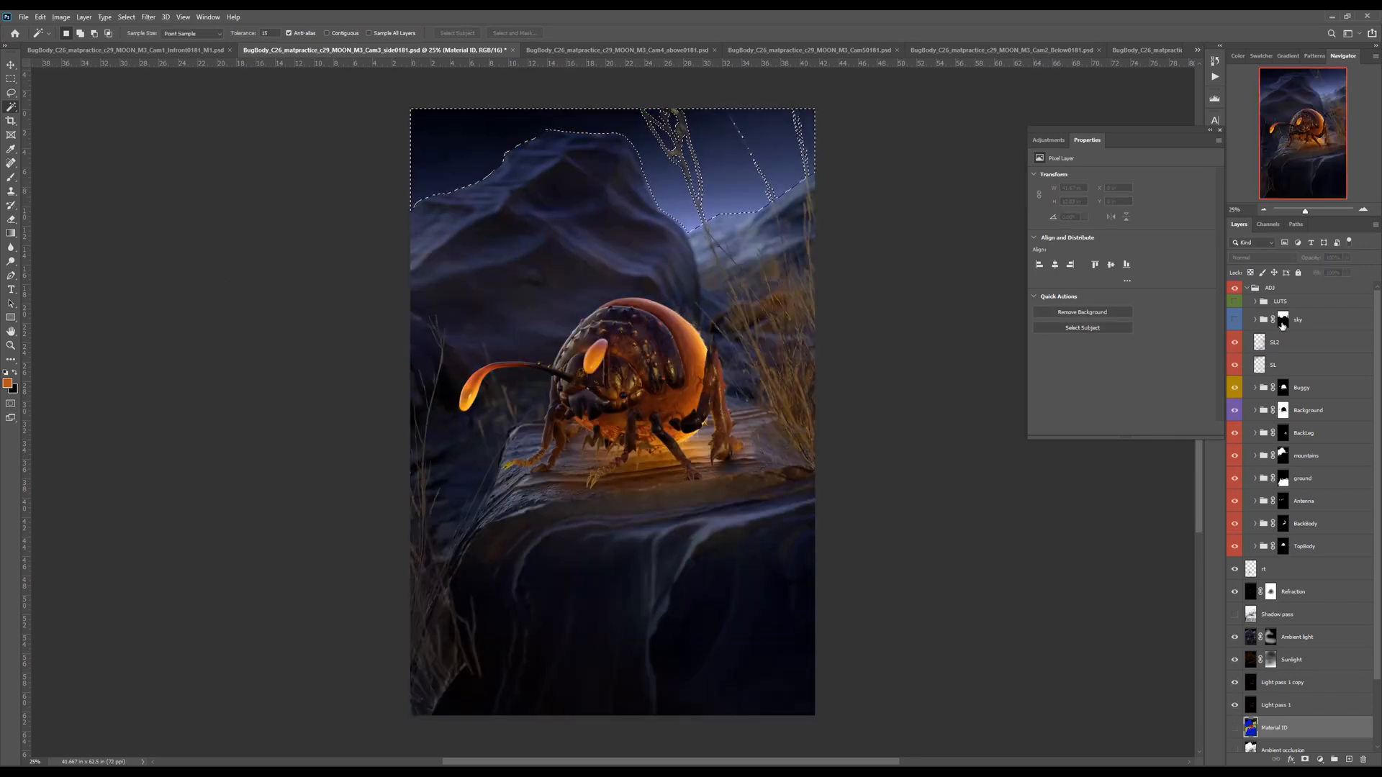
Replace the sky group's layer mask with a new mask made from the expanded sky selection
left_click(1282, 326)
right_click(1283, 323)
left_click(1291, 342)
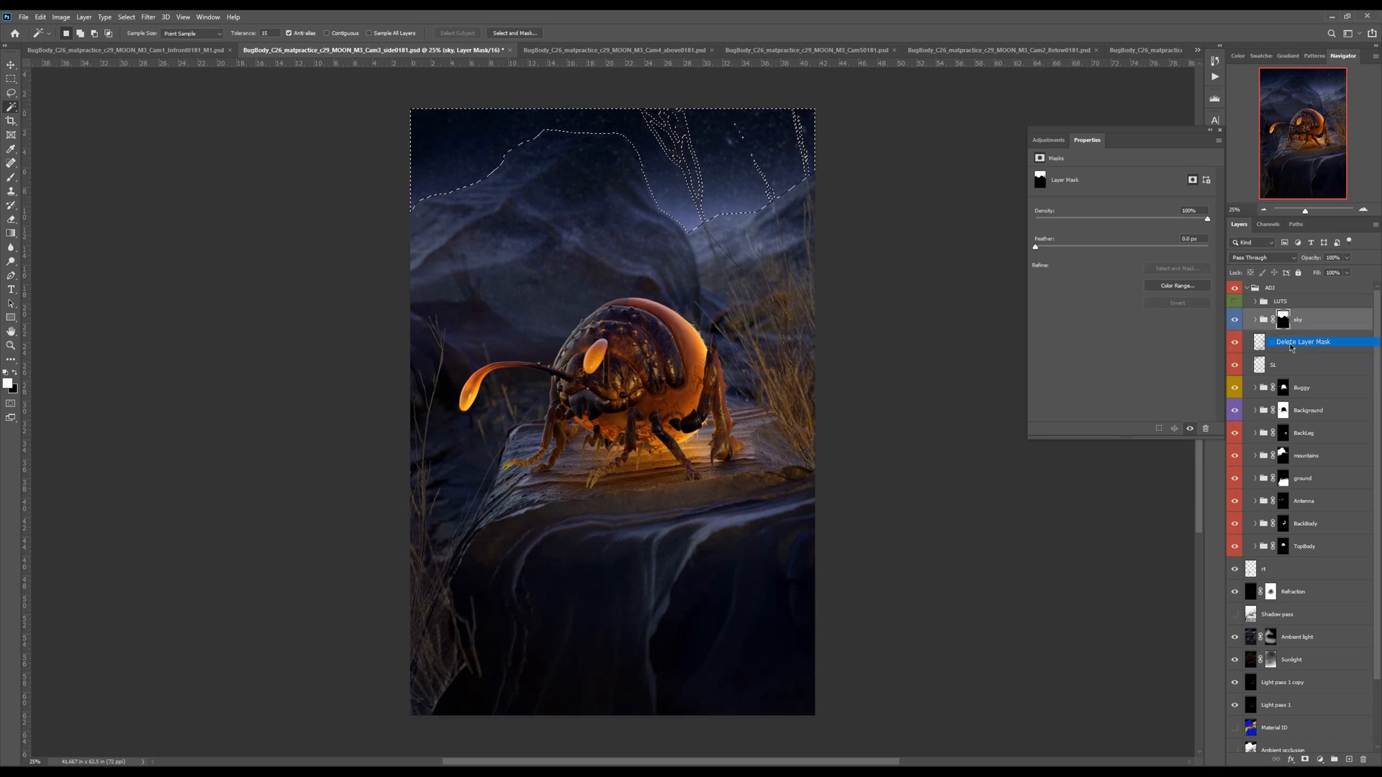
left_click(1306, 759)
left_click(1211, 129)
View the sky group's mask on its own and paint white along the tall grass stems with the Brush
key("b")
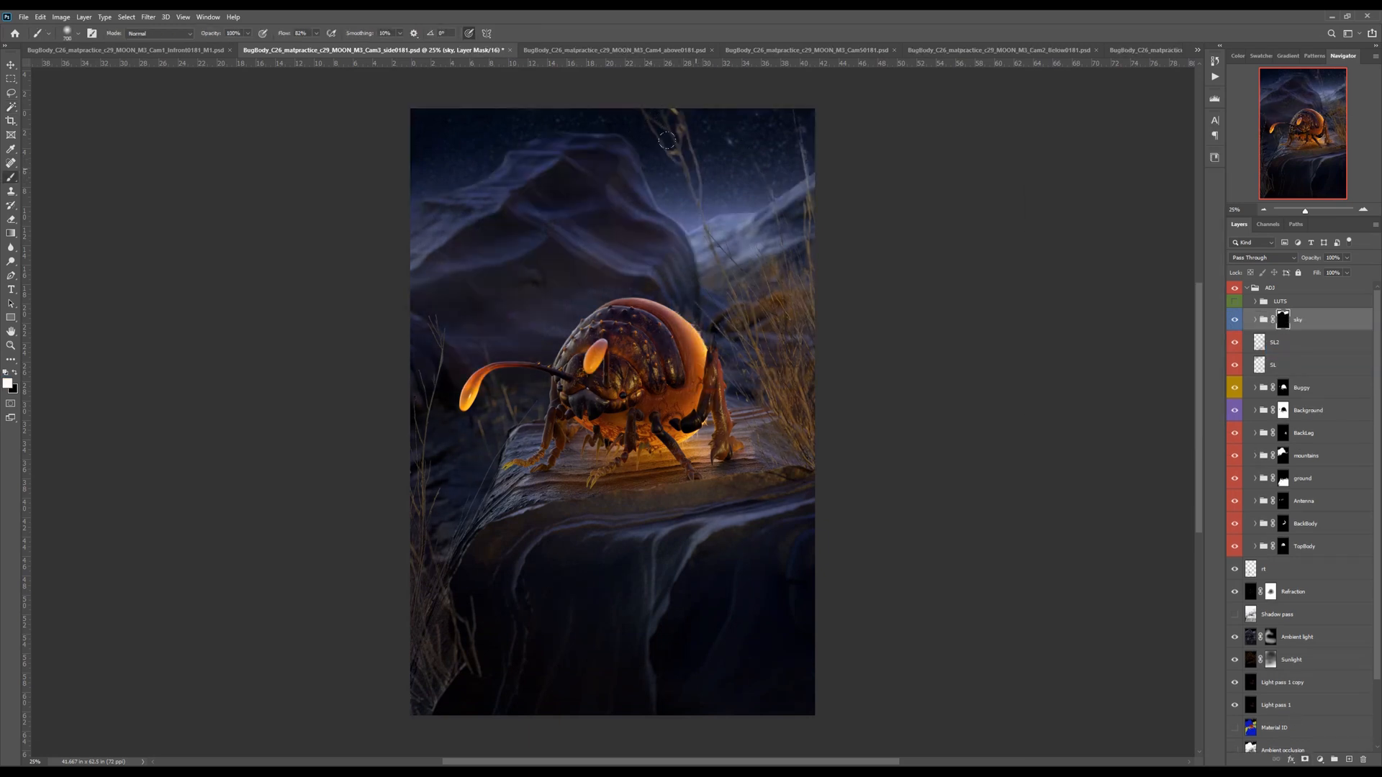
left_click(1283, 319, "alt")
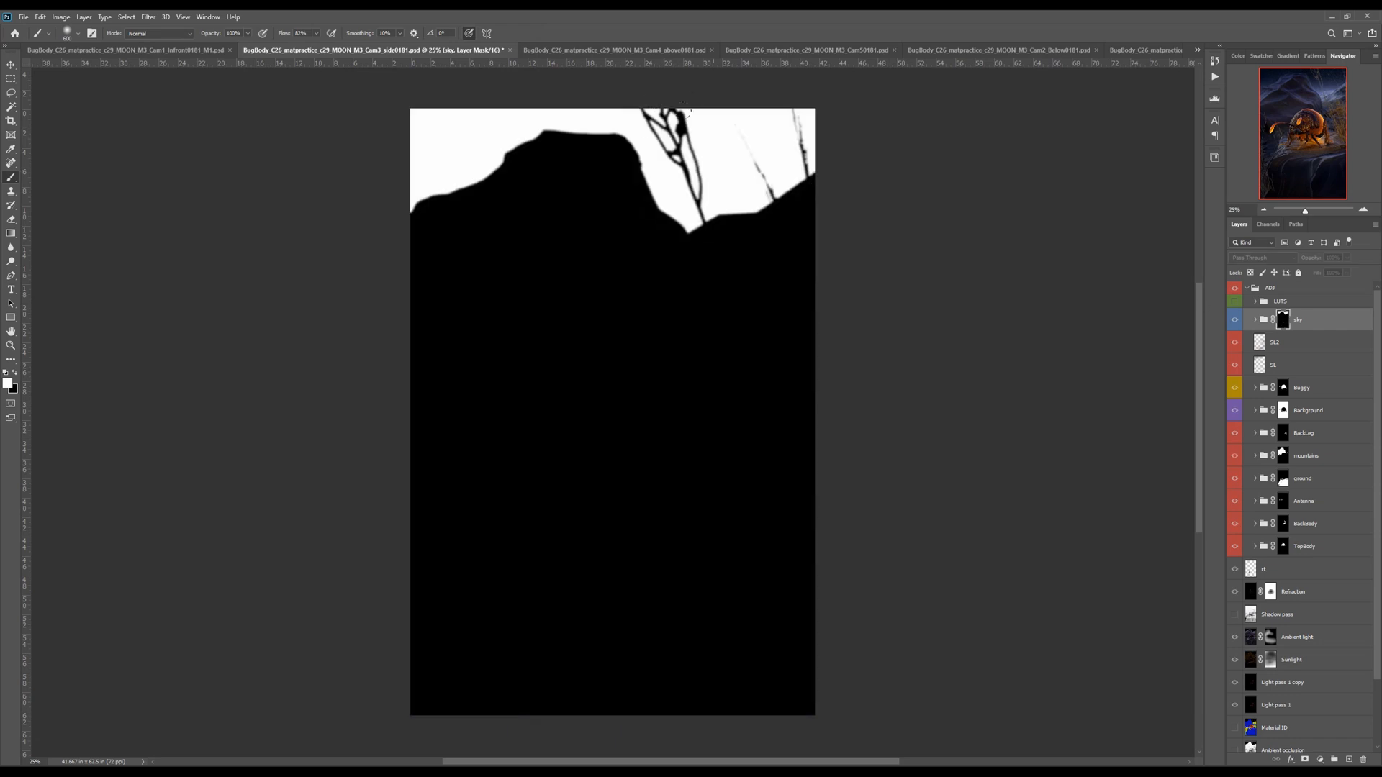
left_click_drag(662, 125, 674, 148)
left_click(699, 207)
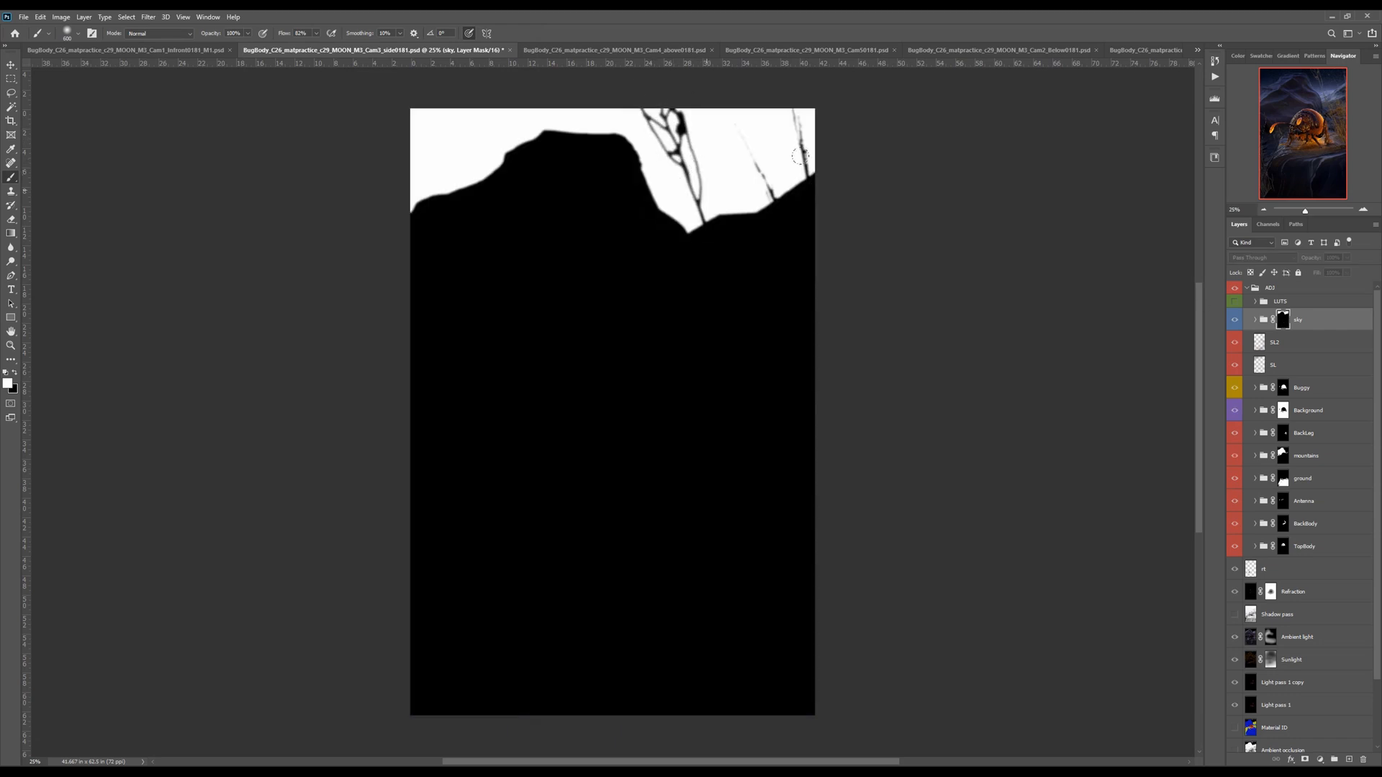
left_click(1280, 320, "alt")
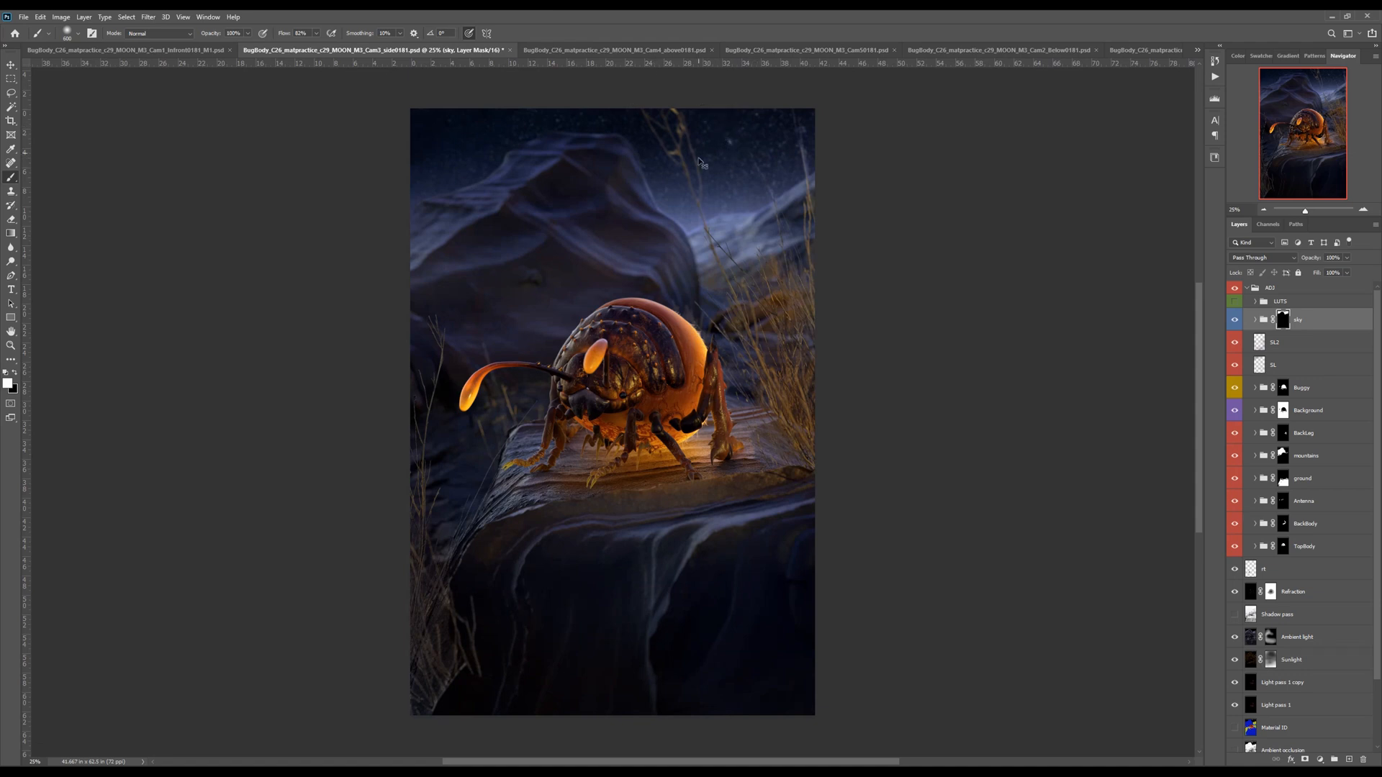
Turn on the LUTS group and compare the image with and without it
left_click(1283, 301)
left_click(1234, 302)
left_click(1235, 303)
left_click(1236, 303)
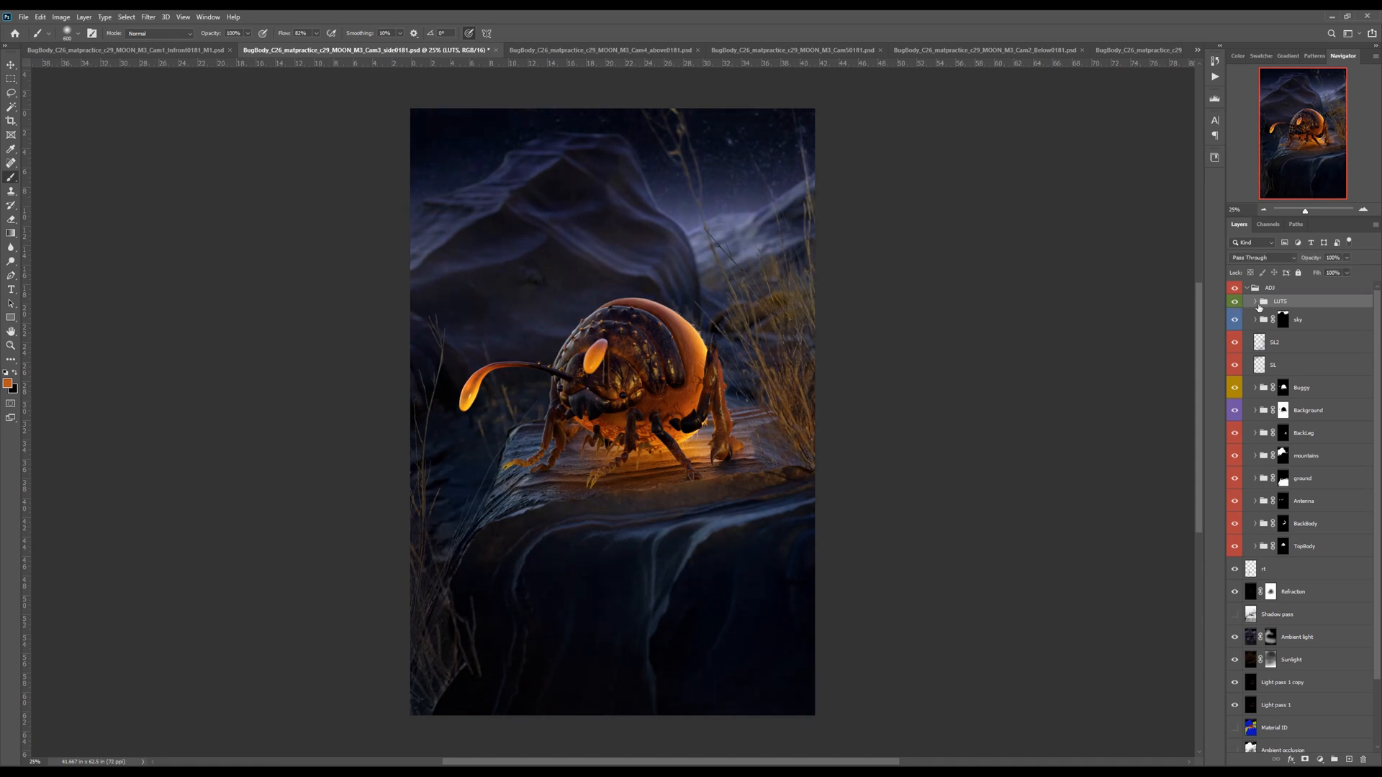
Expand the LUTS group and delete its Hue/Saturation 2 adjustment layer
left_click(1256, 302)
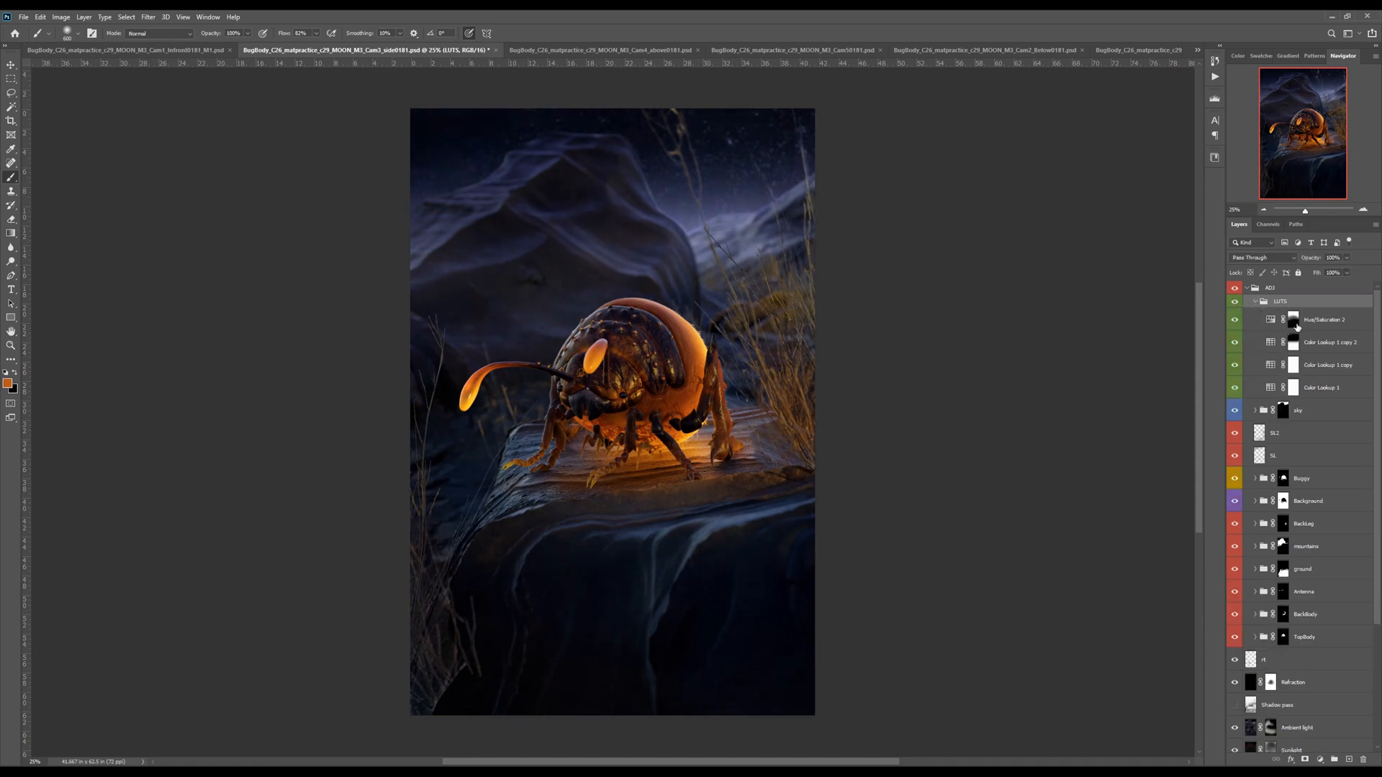
left_click(1295, 326)
left_click(1236, 323)
left_click(1234, 323)
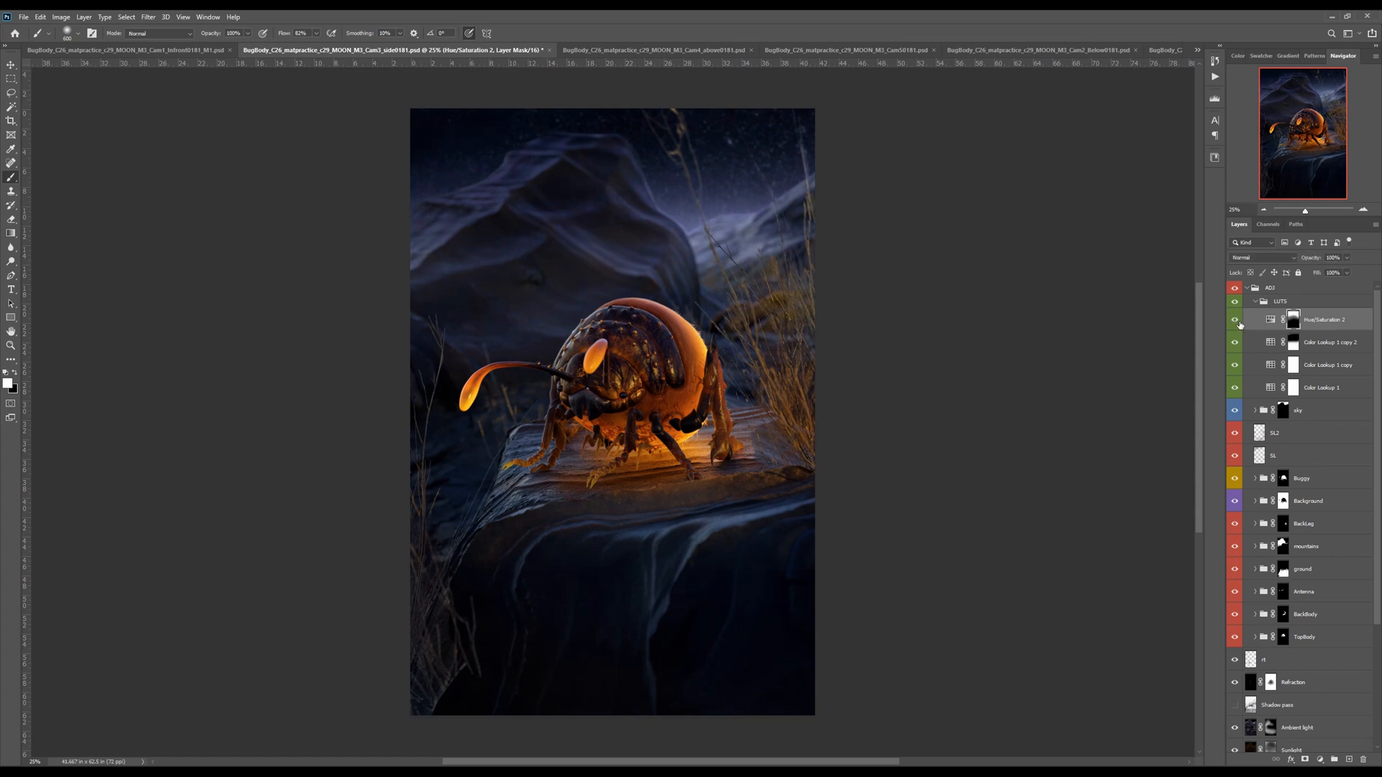
key("Delete")
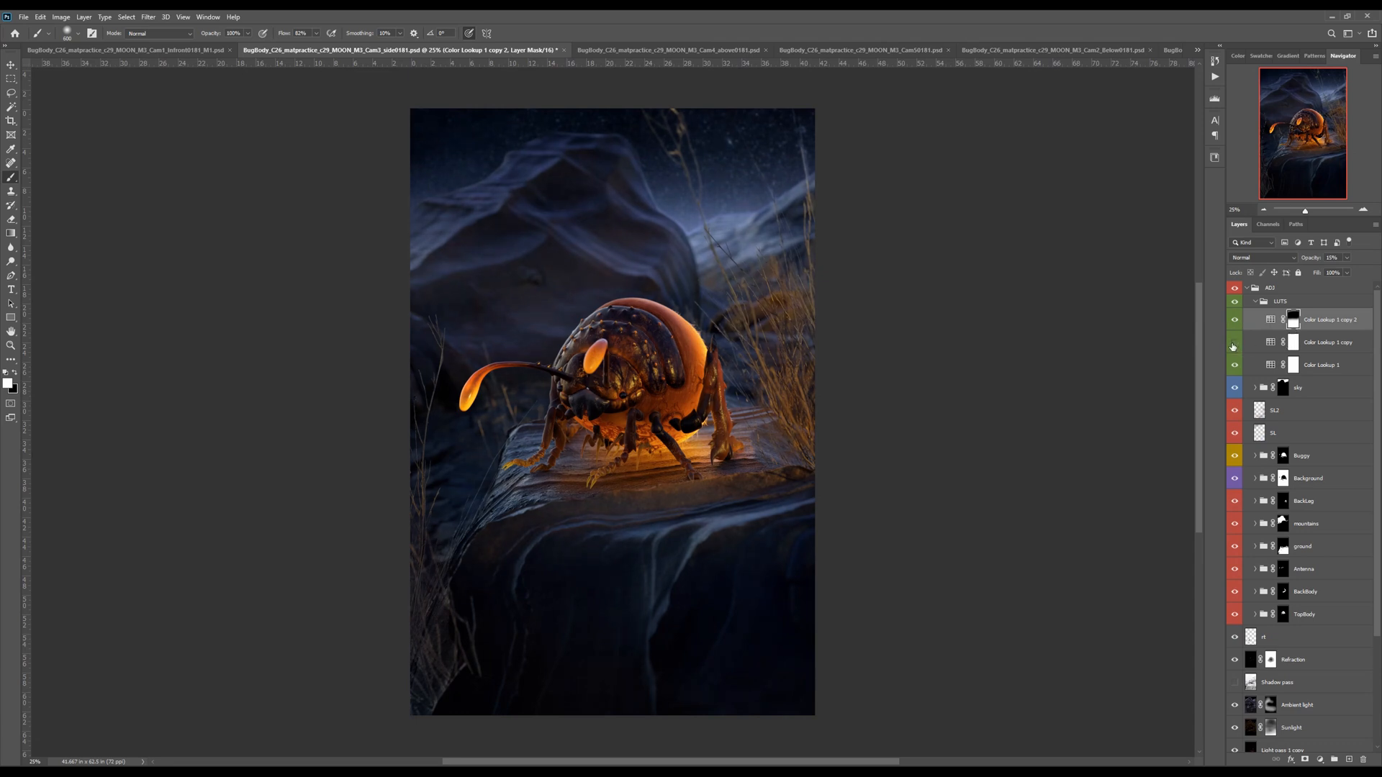
Select the SL layer, enlarge the brush, reset the colours to black and white, and switch to the Eraser
left_click(1269, 413)
left_click(1260, 432)
key("3")
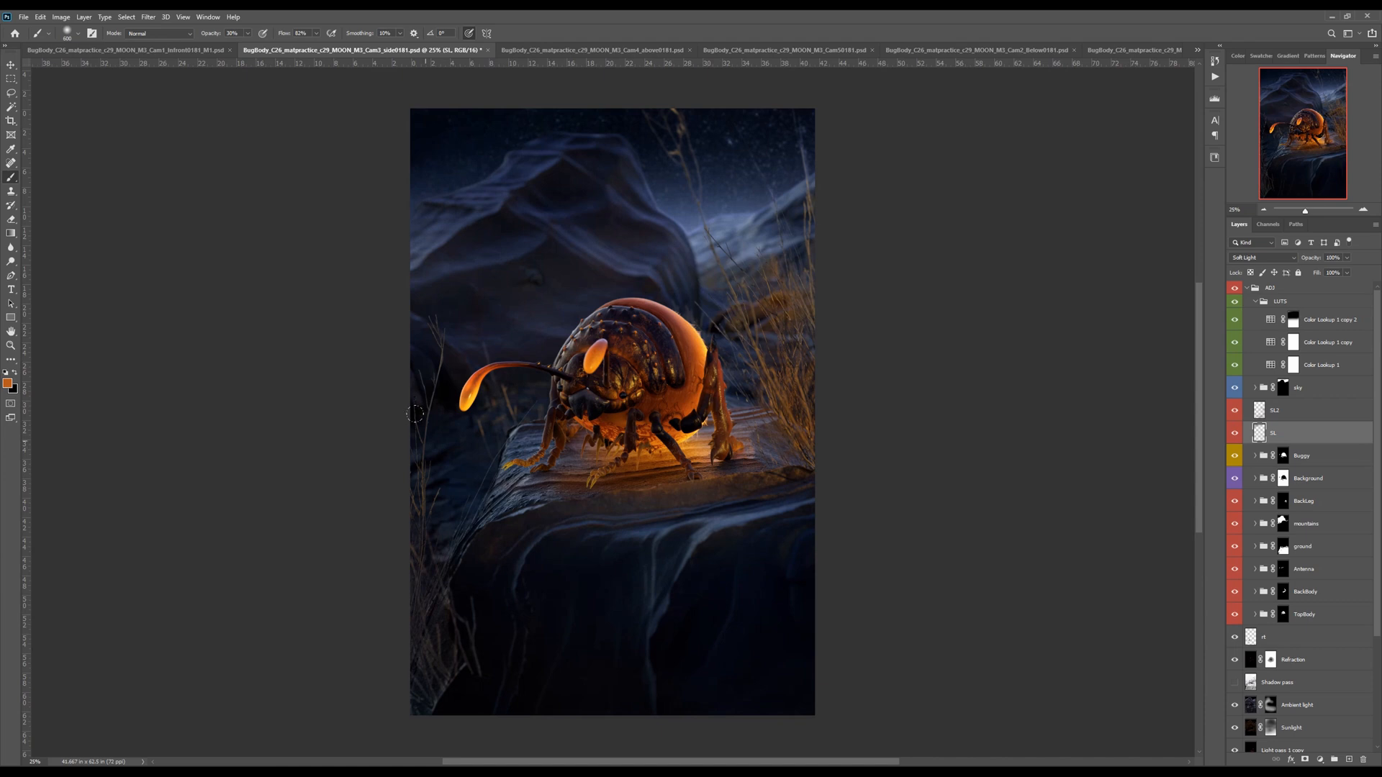
key("bracketright")
key("bracketright")
key("d")
key("x")
key("1")
key("e")
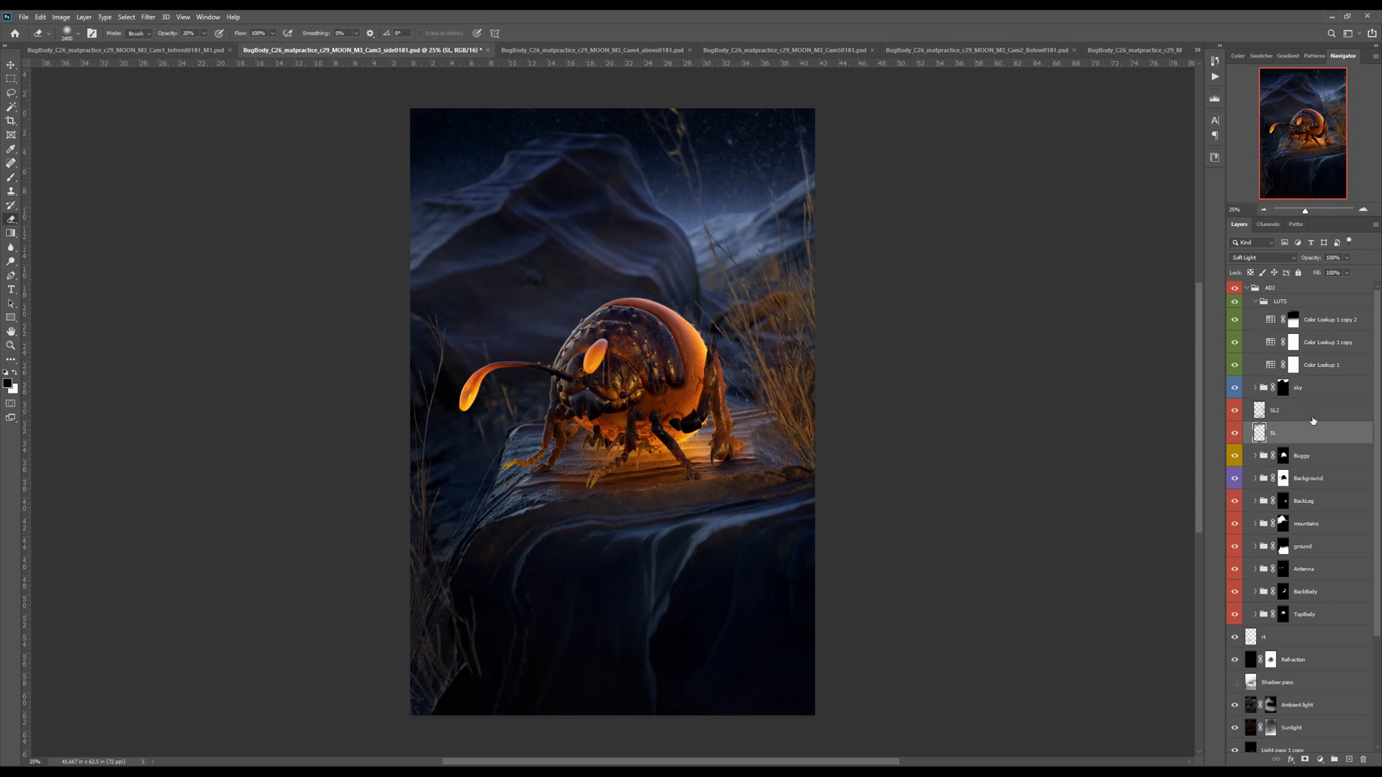
Add a Curves adjustment layer above SL2, anchor the shadows and raise the highlights slightly
left_click(1307, 410)
left_click(1321, 760)
left_click(1324, 623)
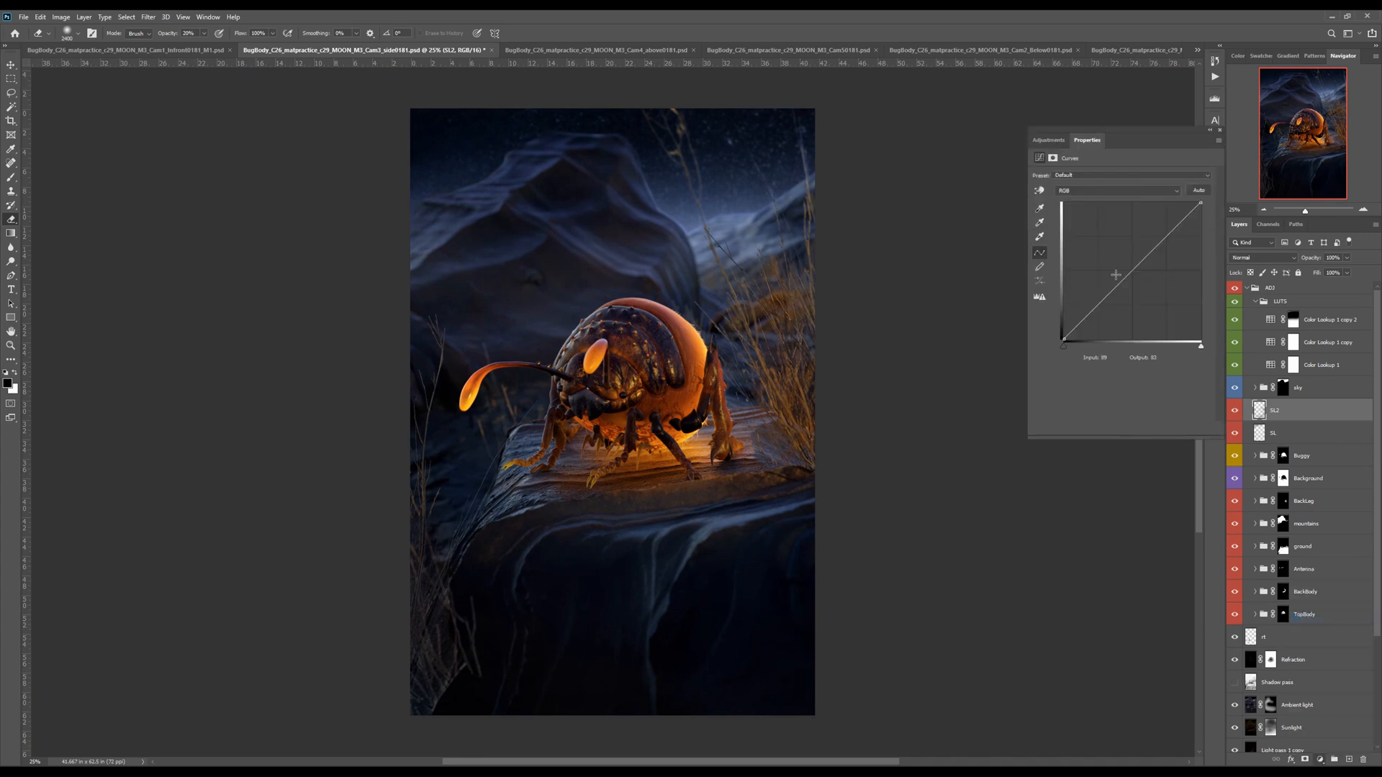
left_click(1106, 295)
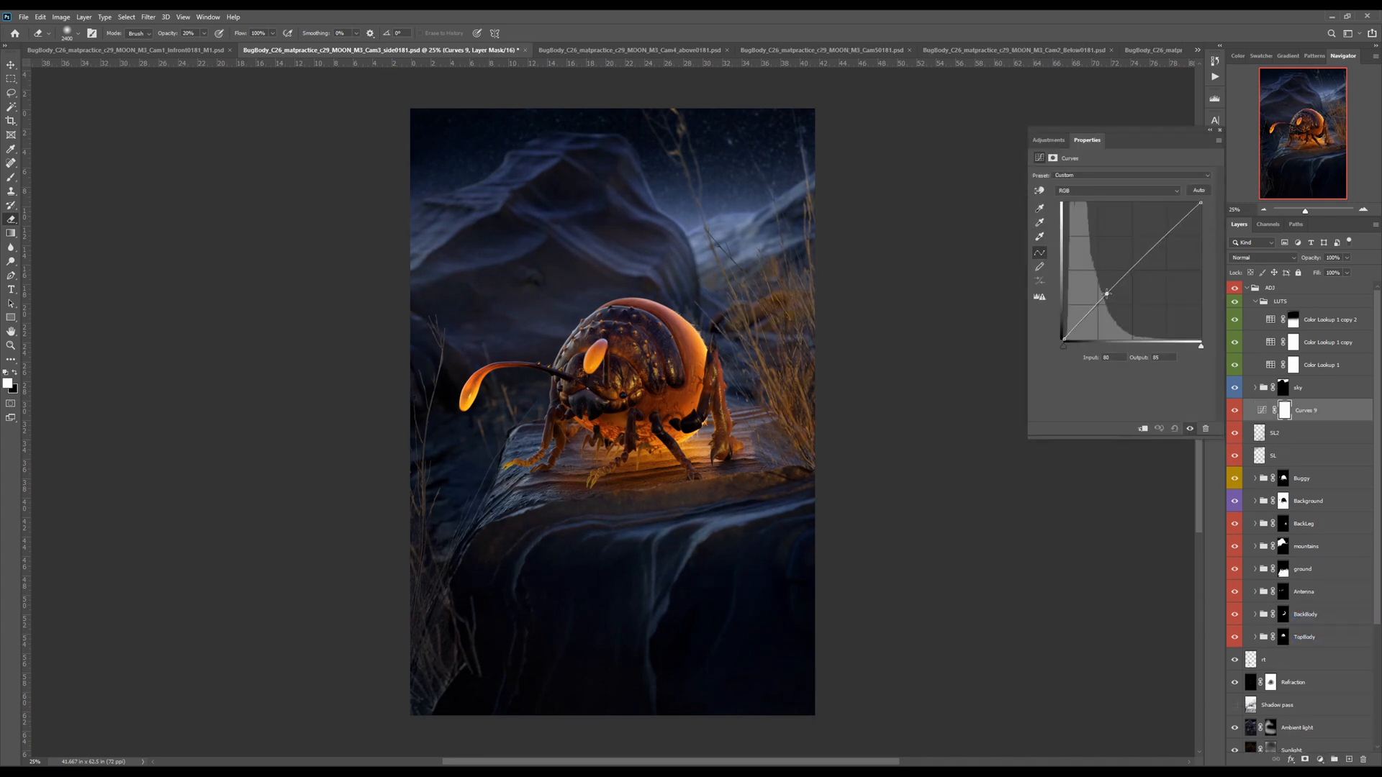
left_click(1156, 247)
left_click_drag(1156, 246, 1157, 240)
left_click(1107, 295)
left_click_drag(1156, 240, 1159, 239)
left_click_drag(1106, 293, 1106, 294)
Clone out the white spot above the insect's mouthparts on the rt layer, using a small Clone Stamp
scroll(651, 367, "up", 10)
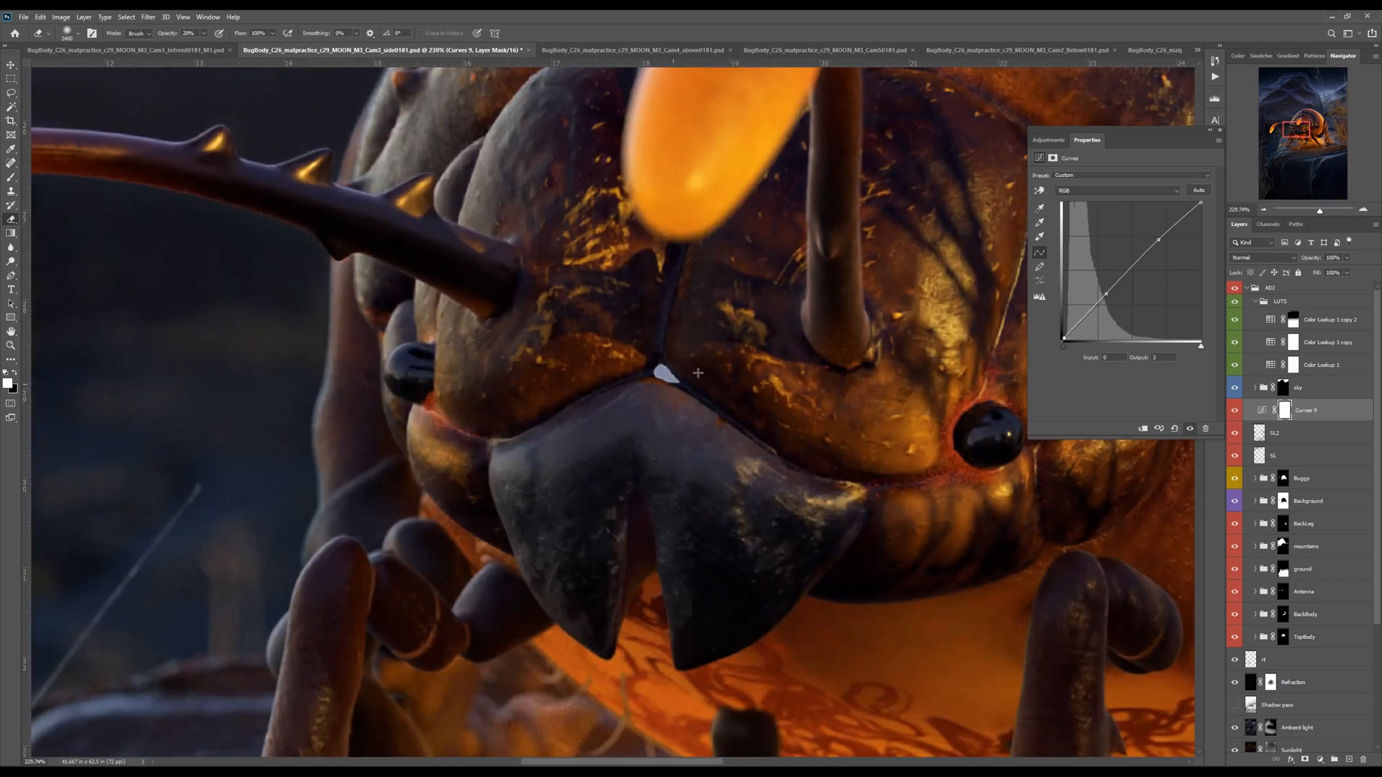
left_click(1221, 131)
scroll(1303, 504, "down", 5)
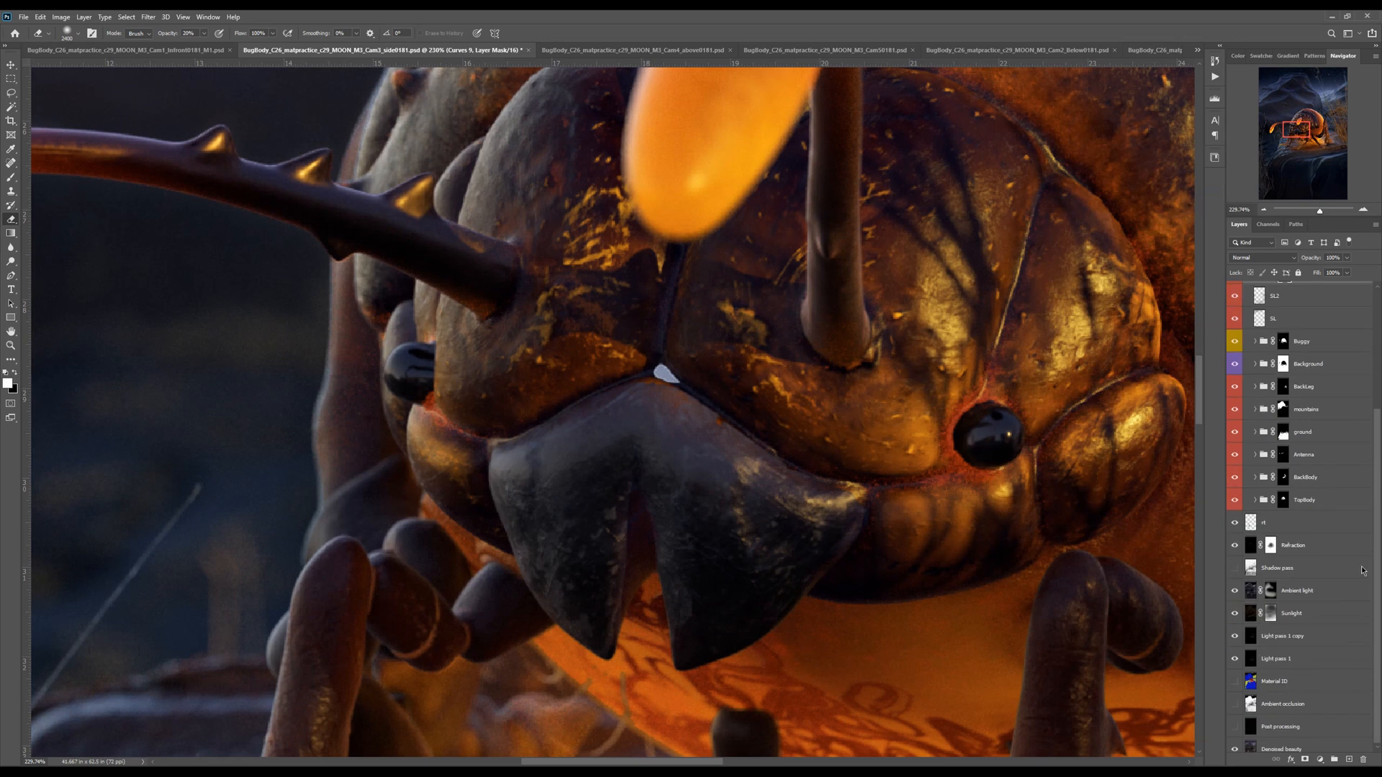
left_click(1296, 492)
key("s")
left_click(698, 395, "alt")
left_click_drag(677, 381, 651, 354)
key("ctrl+z")
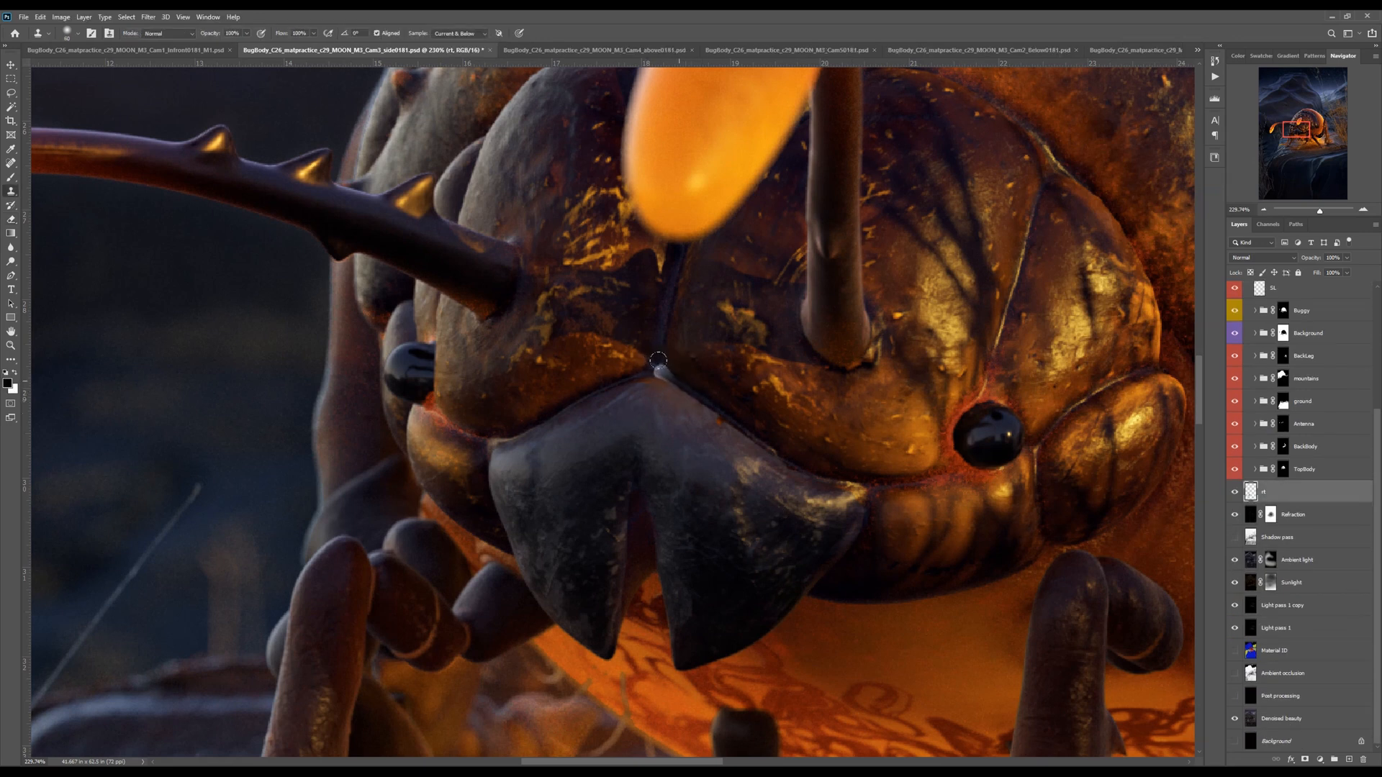
left_click_drag(674, 380, 662, 356)
key("bracketleft")
key("bracketleft")
key("bracketleft")
key("bracketleft")
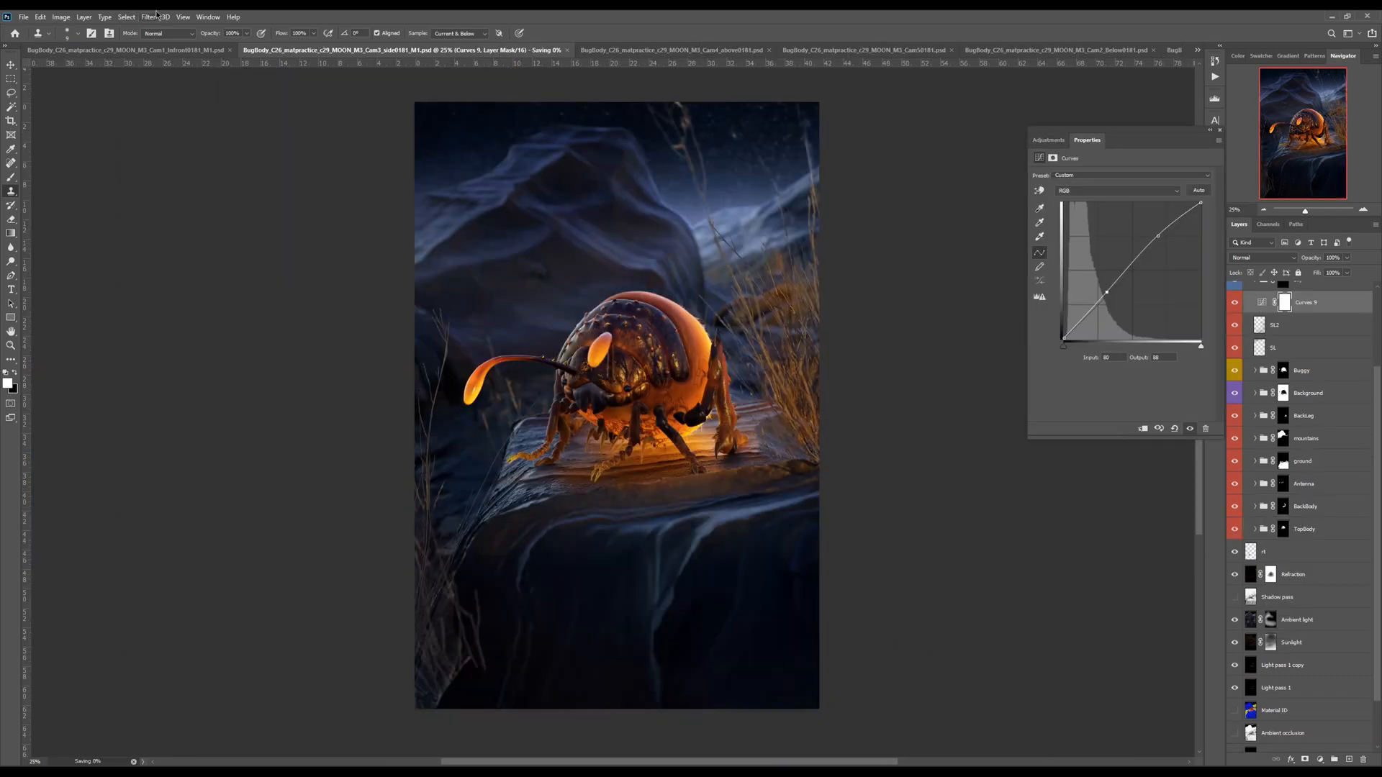
Tile the documents two-up vertically and move the Cam3 side document beside the Cam1 infront document for comparison
left_click(208, 17)
mouse_move(238, 29)
left_click(452, 60)
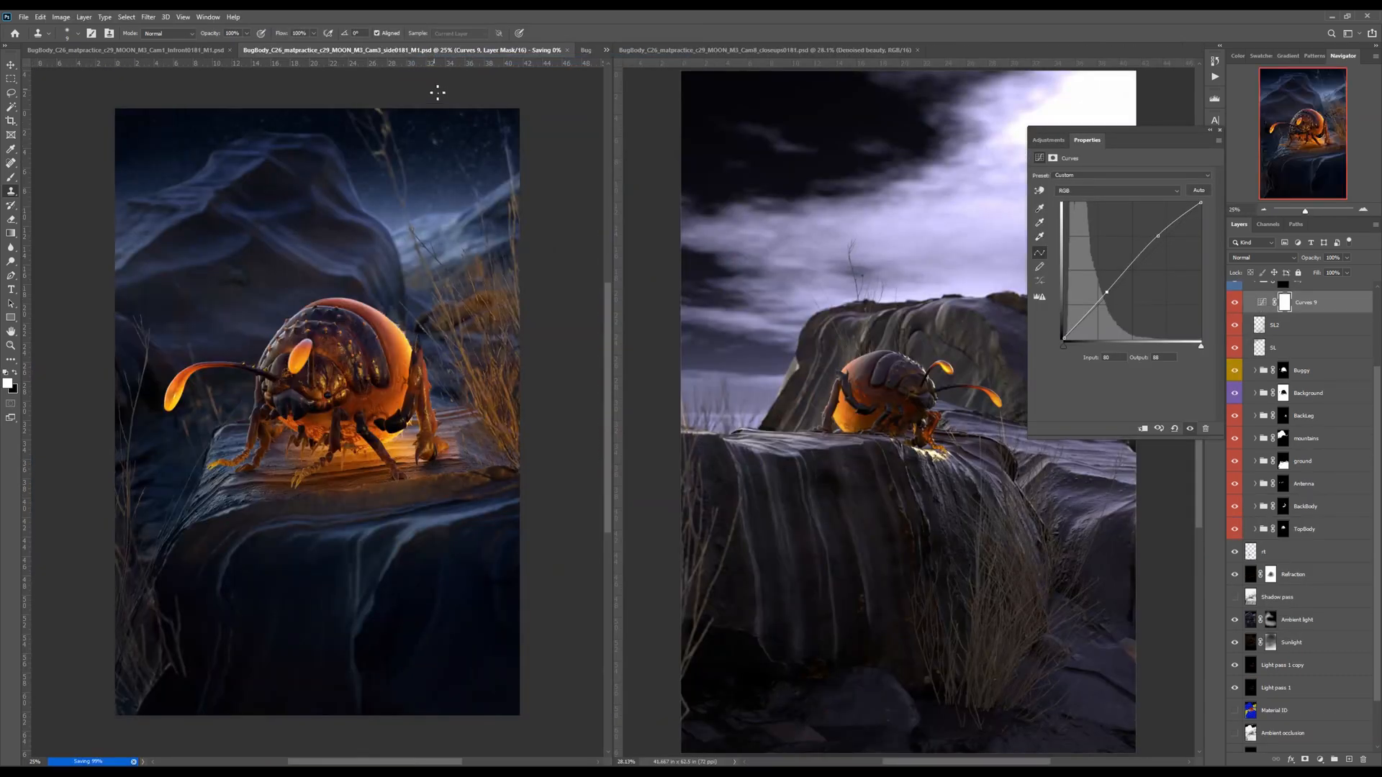
left_click(1219, 133)
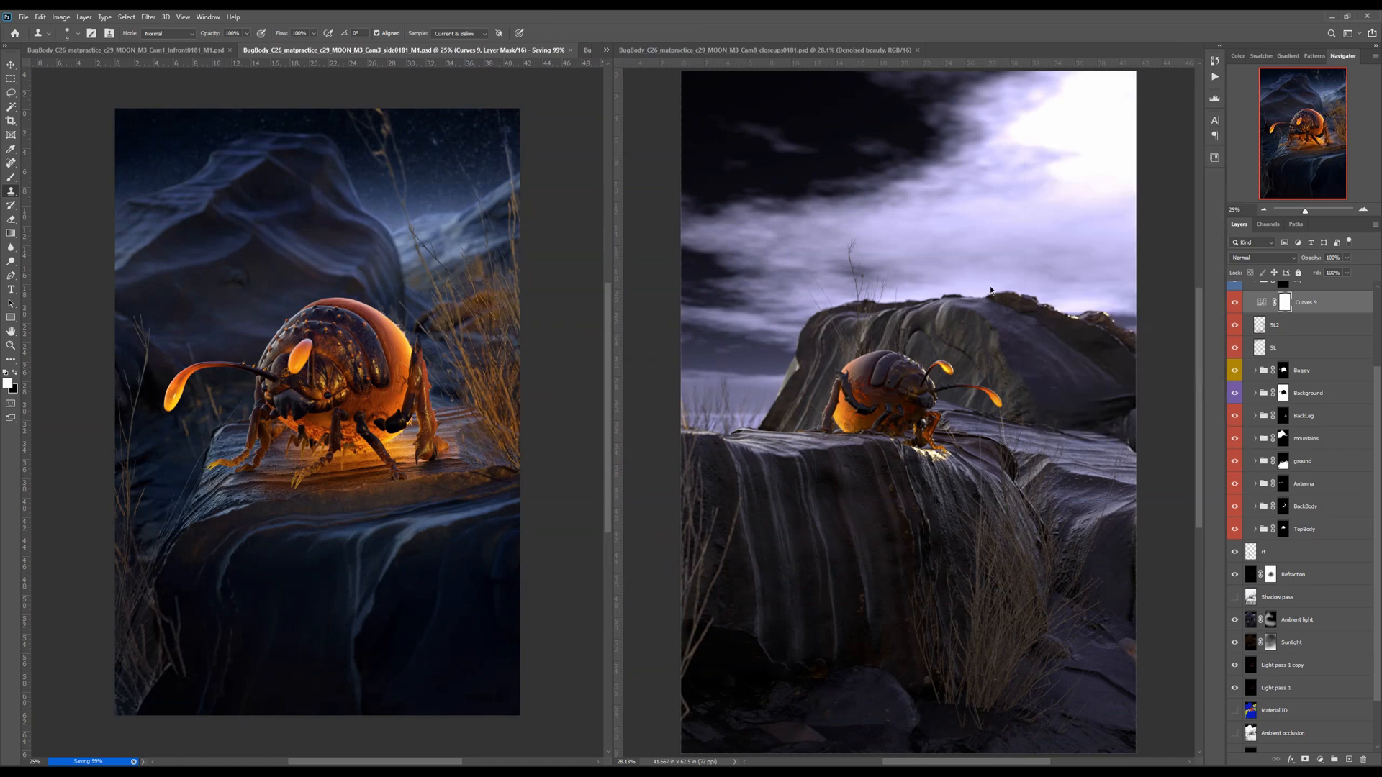
left_click_drag(497, 54, 900, 54)
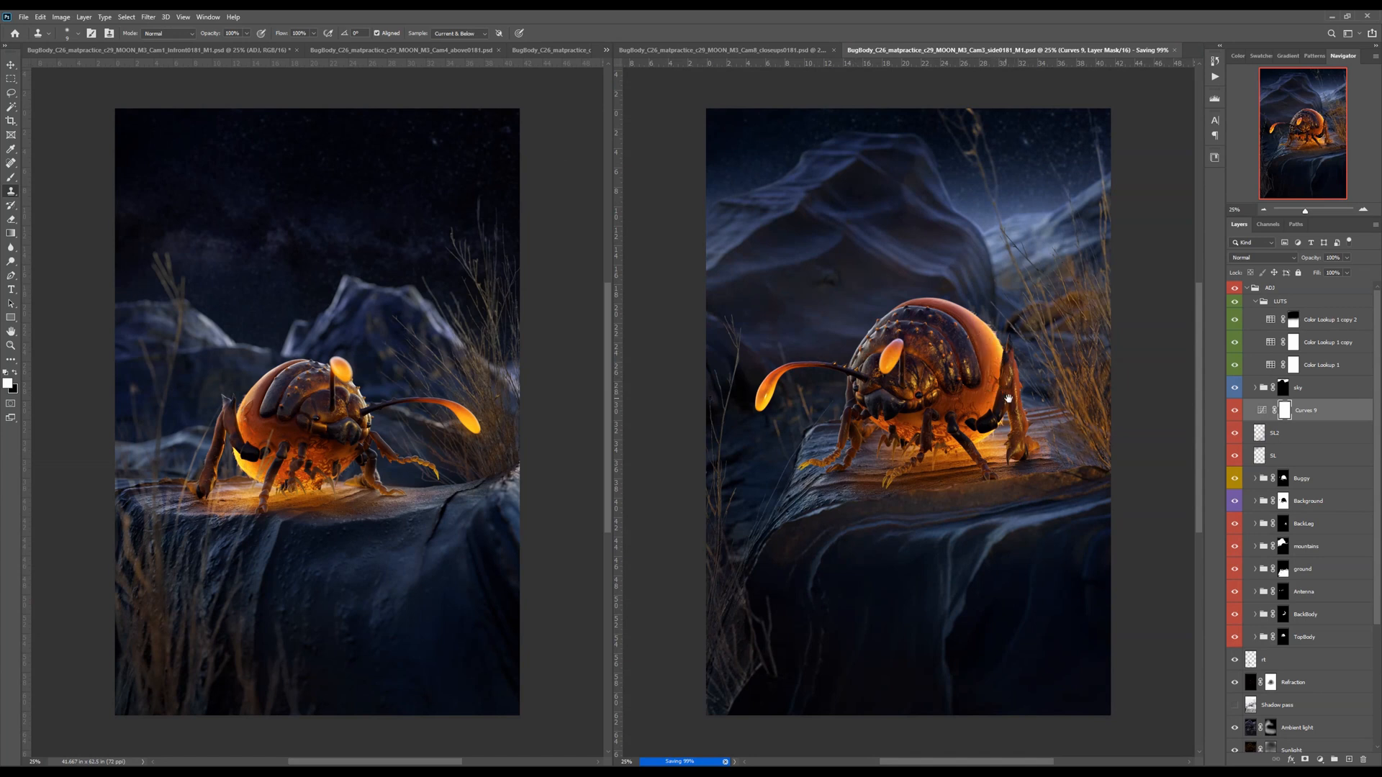
left_click_drag(1008, 399, 1001, 401)
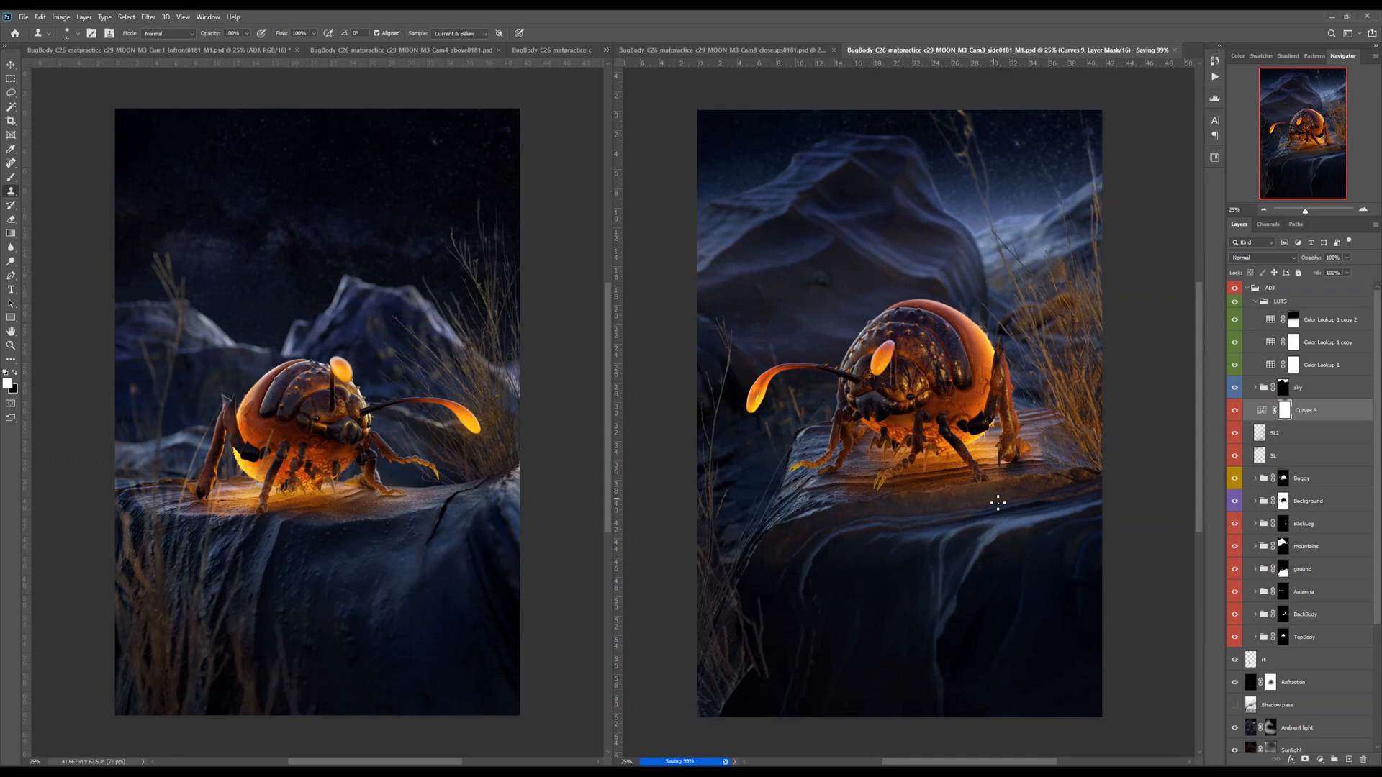
Isolate the Material ID layer of the side camera document and restore the other layers' visibility
scroll(1296, 540, "down", 4)
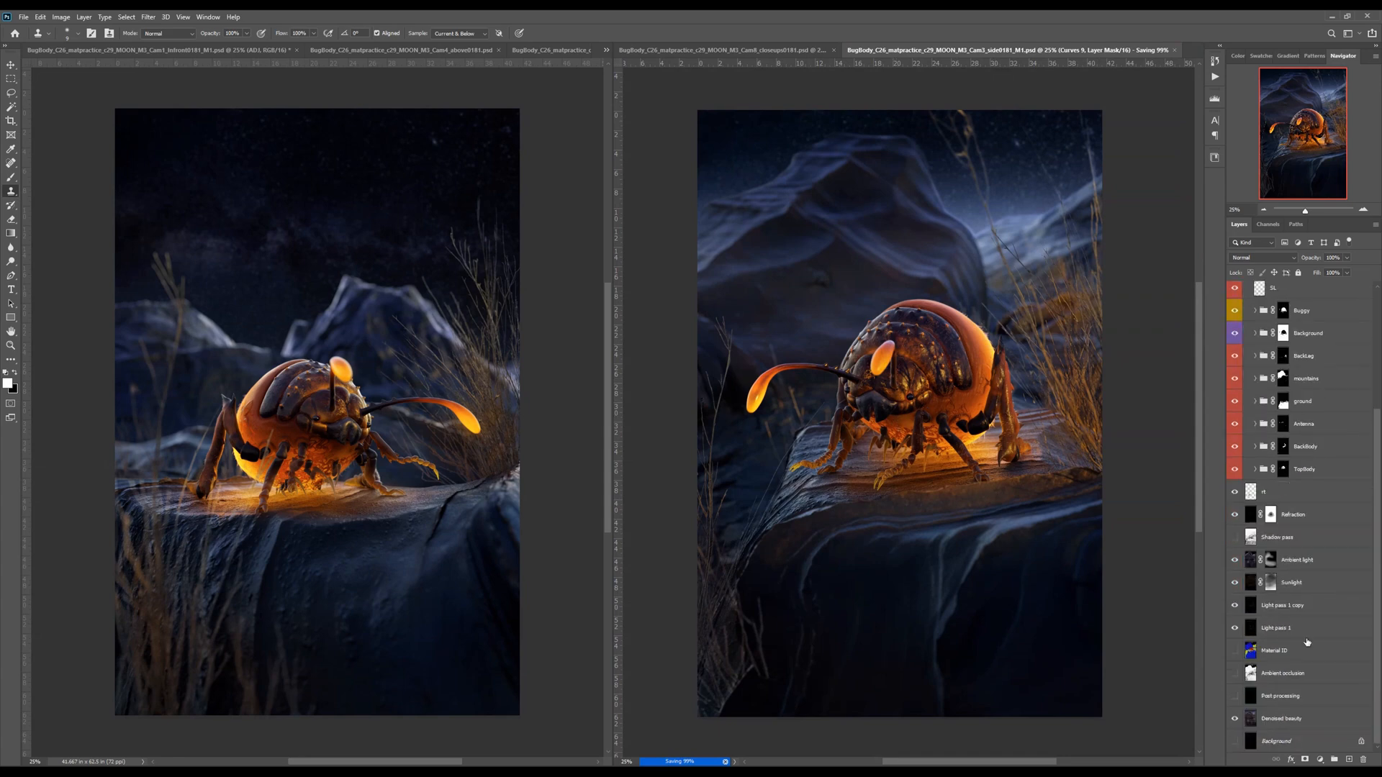
left_click(1234, 652, "alt")
left_click(1233, 655, "alt")
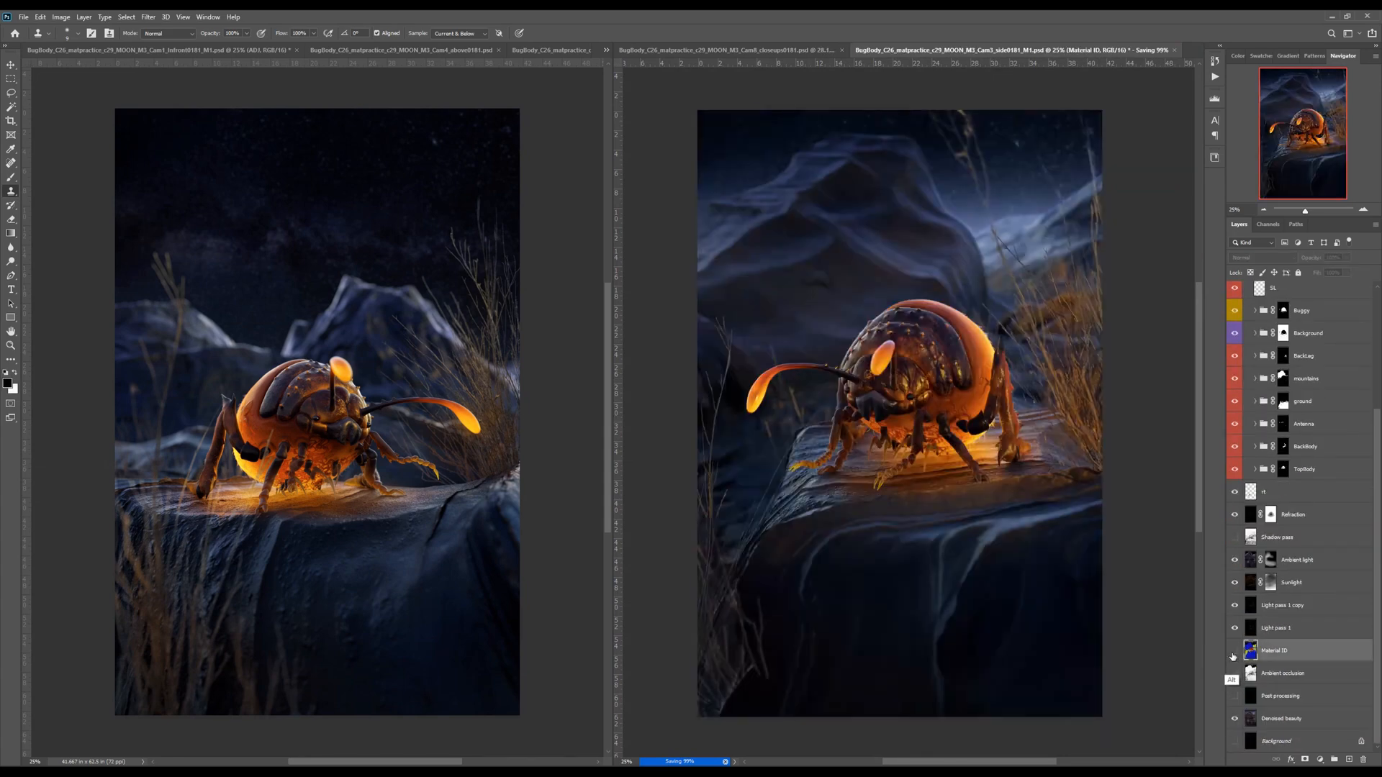